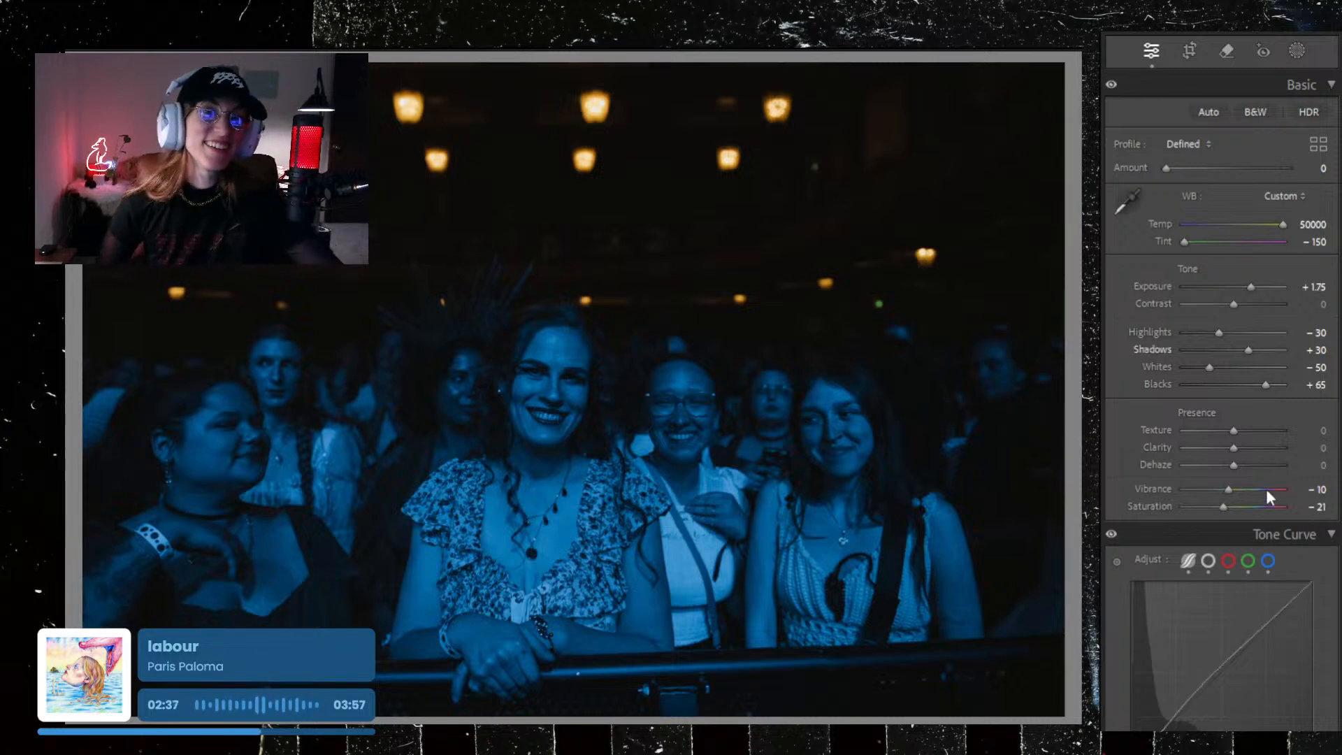
Step: Raise the Highlights of the smiling crowd photo to +9
{"action": "left_click_drag", "start_coordinate": [1220, 332], "coordinate": [1239, 333]}
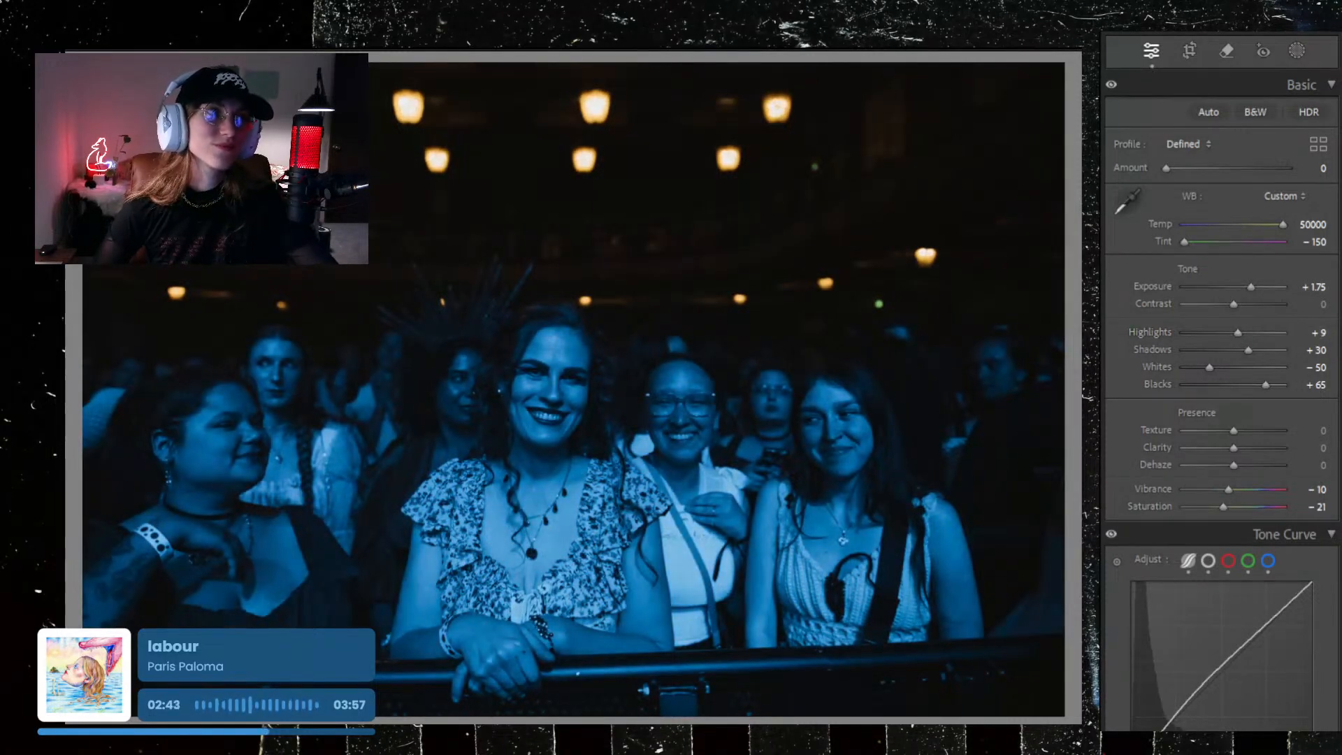
Step: Paste the copied develop settings onto the dark portrait photo of the singer holding one arm out beside her guitar
{"action": "key", "text": "Right"}
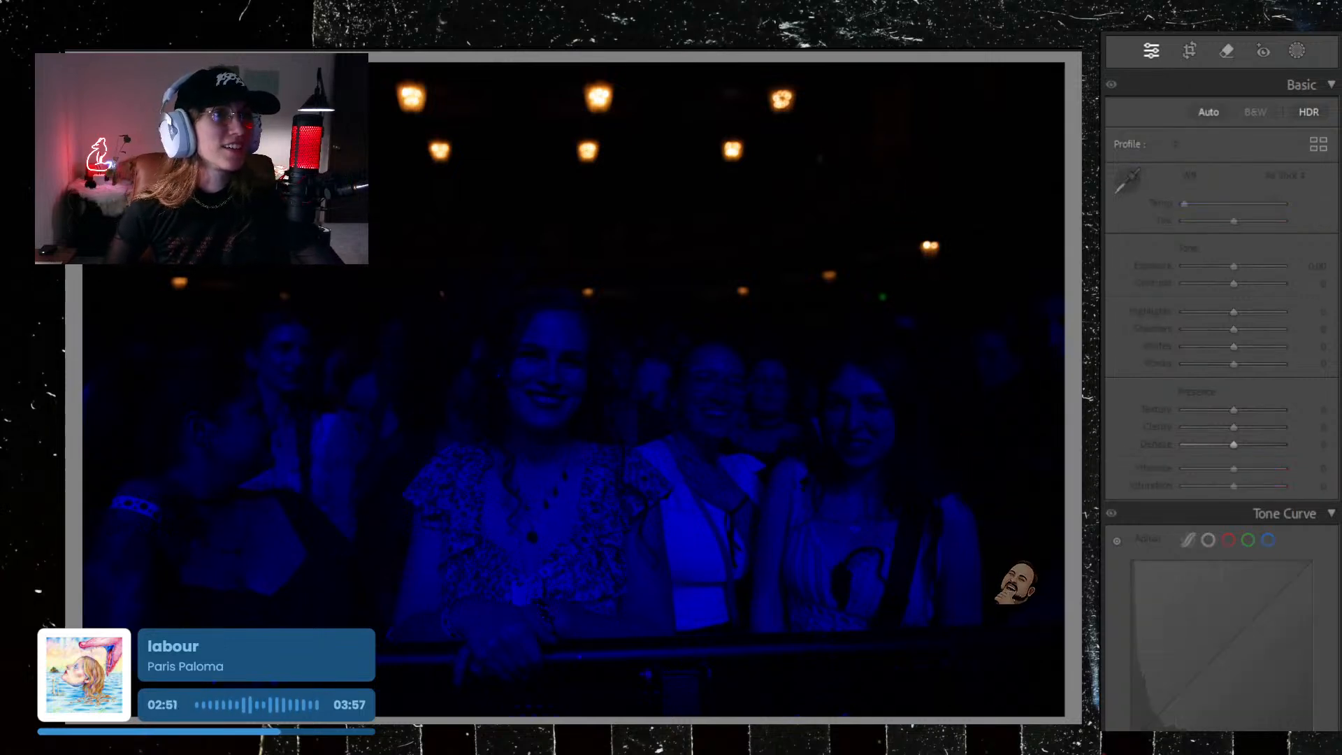
{"action": "key", "text": "Right"}
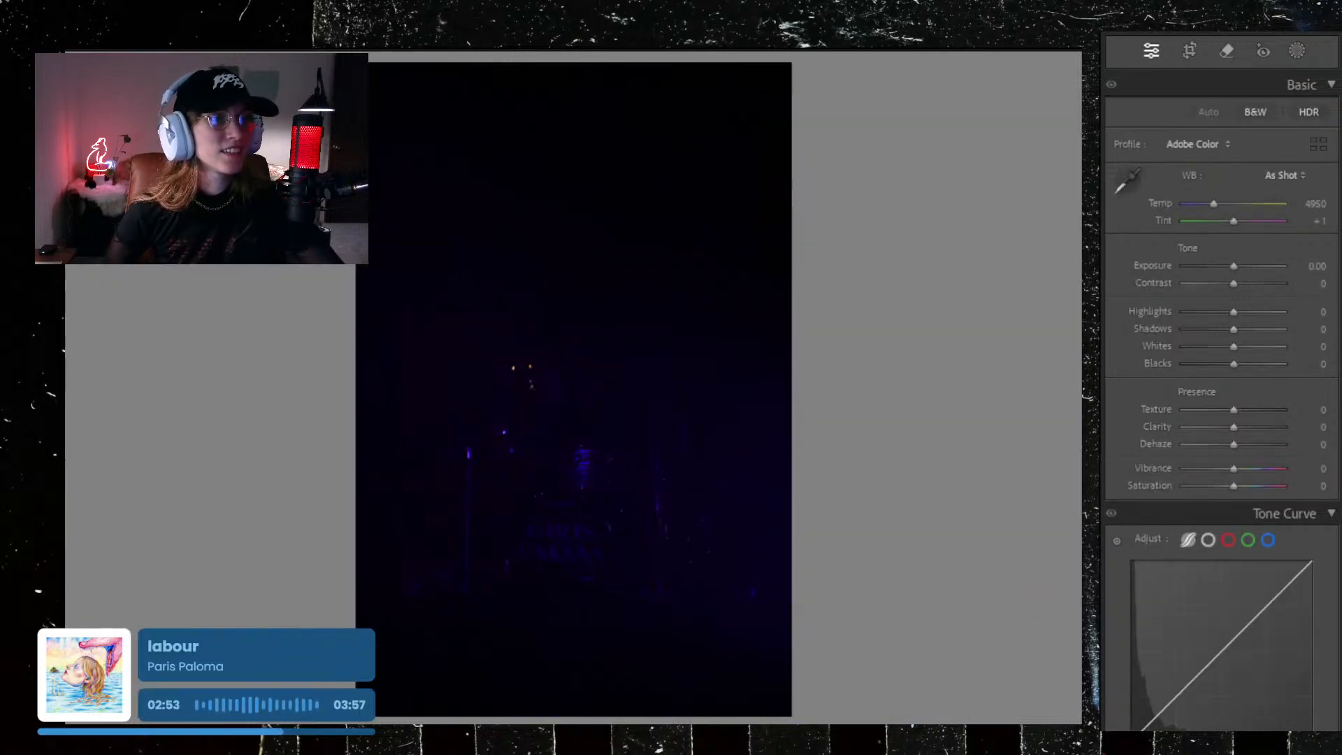
{"action": "key", "text": "Right"}
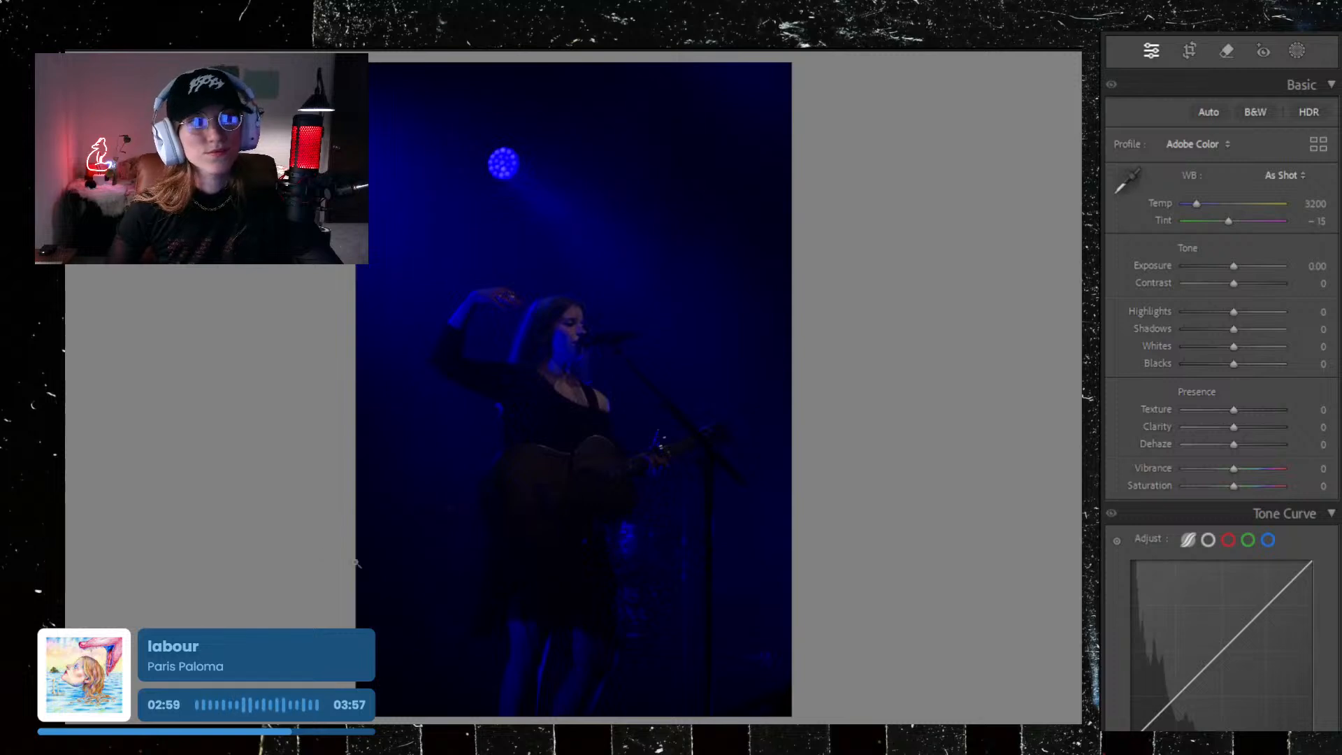
{"action": "key", "text": "Right"}
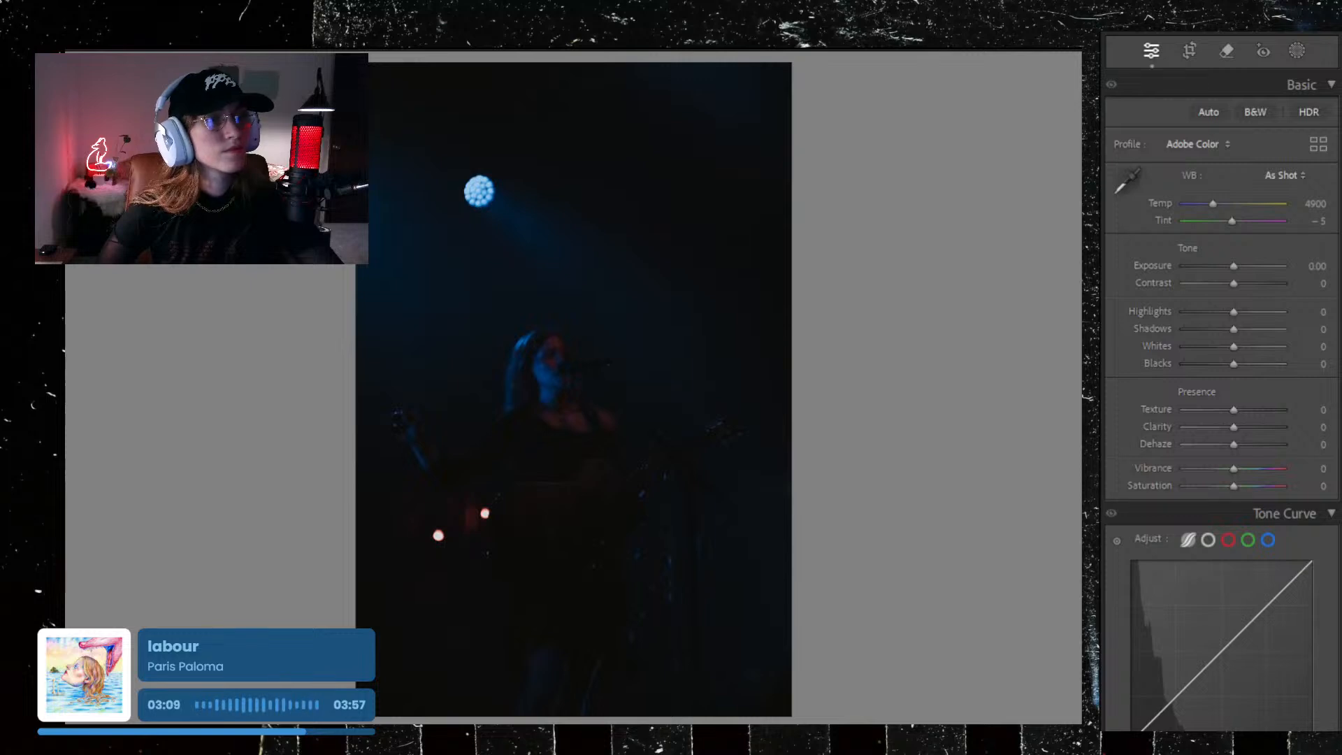
{"action": "key", "text": "ctrl+shift+v"}
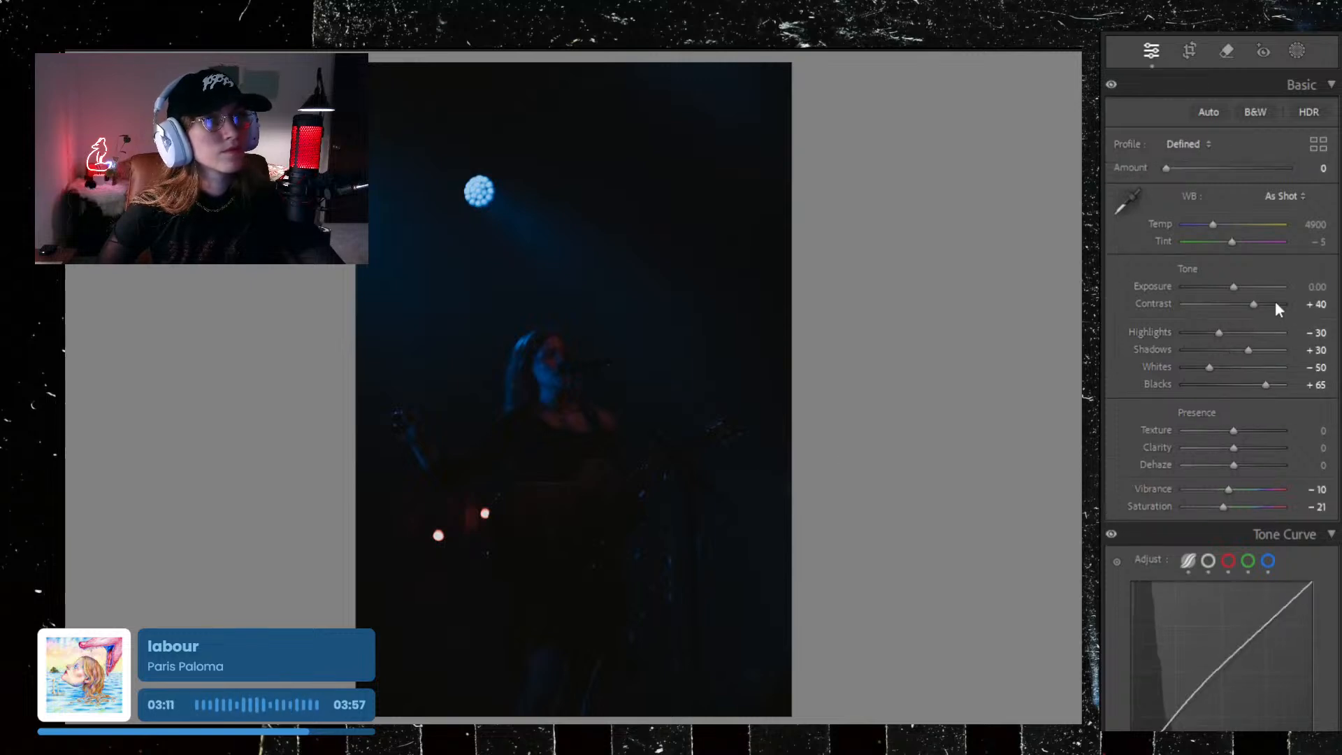
Step: Reset the photo's Contrast to 0 and set its Exposure to +1.14
{"action": "double_click", "coordinate": [1248, 302]}
{"action": "left_click_drag", "start_coordinate": [1234, 287], "coordinate": [1246, 288]}
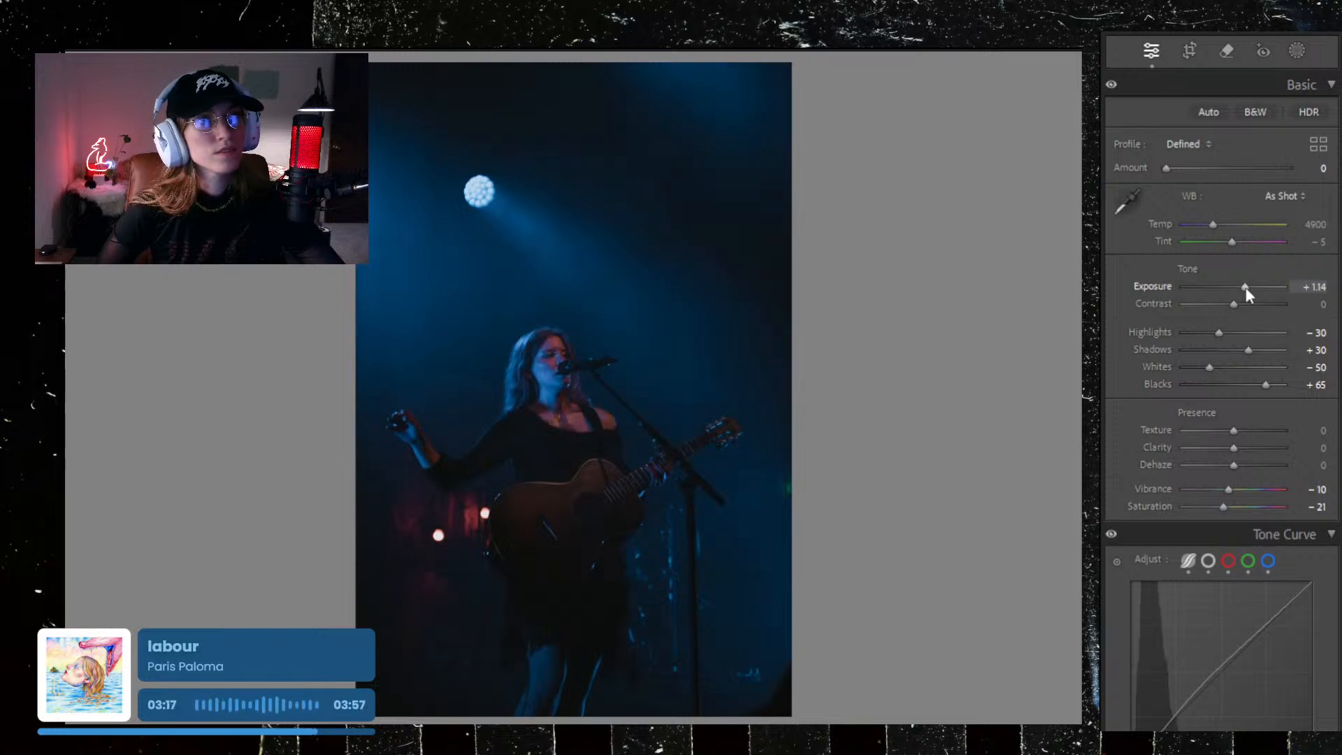
Step: Crop the photo tighter around the singer and guitar with a free aspect, cutting off the spotlight above, and set Temp to 5509
{"action": "left_click", "coordinate": [1188, 52]}
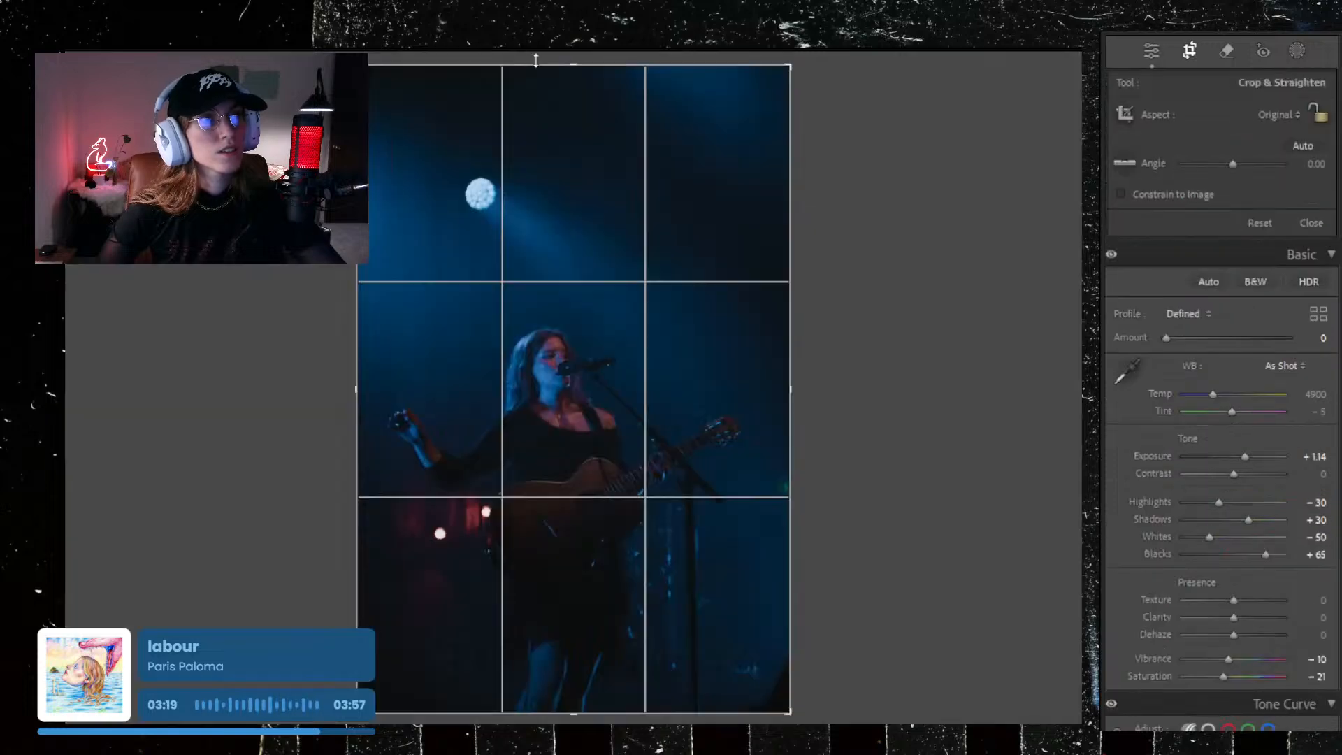
{"action": "left_click_drag", "start_coordinate": [535, 65], "coordinate": [535, 151]}
{"action": "left_click_drag", "start_coordinate": [788, 539], "coordinate": [783, 549]}
{"action": "left_click_drag", "start_coordinate": [671, 621], "coordinate": [692, 606]}
{"action": "left_click_drag", "start_coordinate": [780, 545], "coordinate": [773, 545]}
{"action": "left_click_drag", "start_coordinate": [367, 496], "coordinate": [371, 497]}
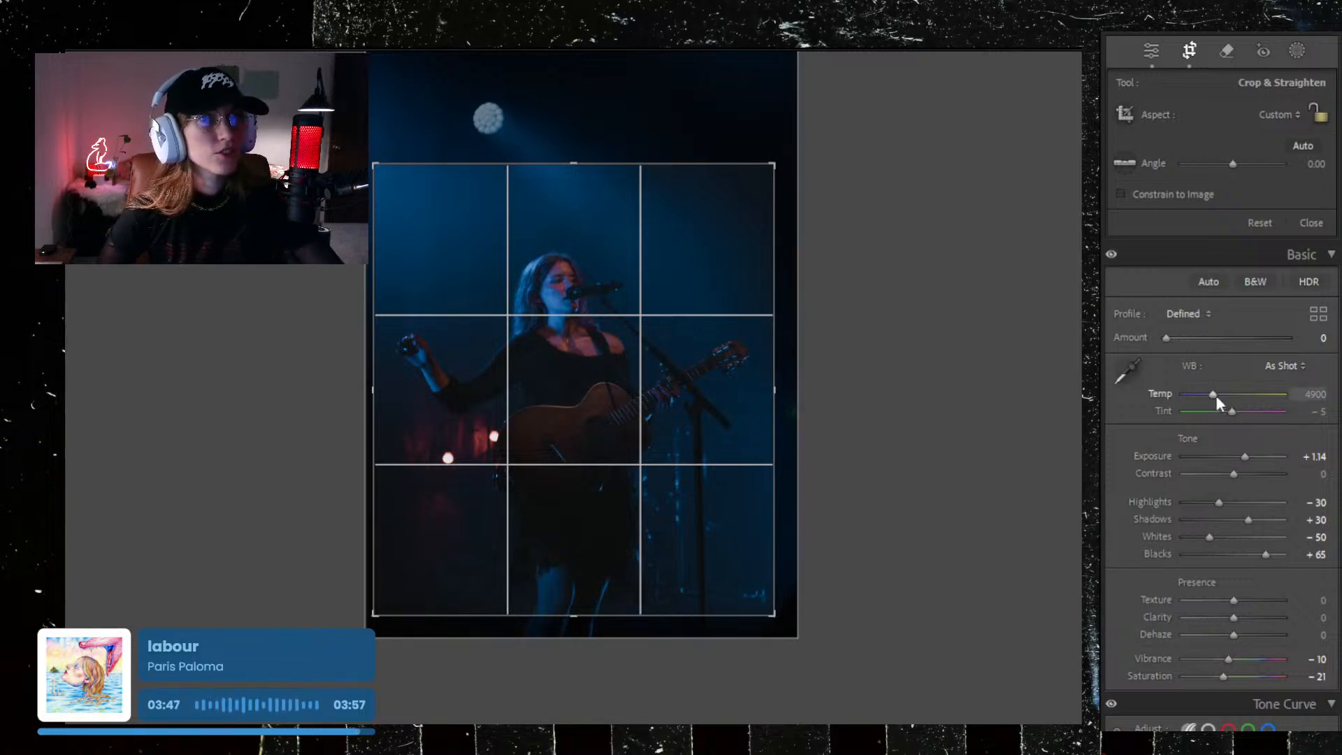
{"action": "left_click_drag", "start_coordinate": [1215, 396], "coordinate": [1222, 397]}
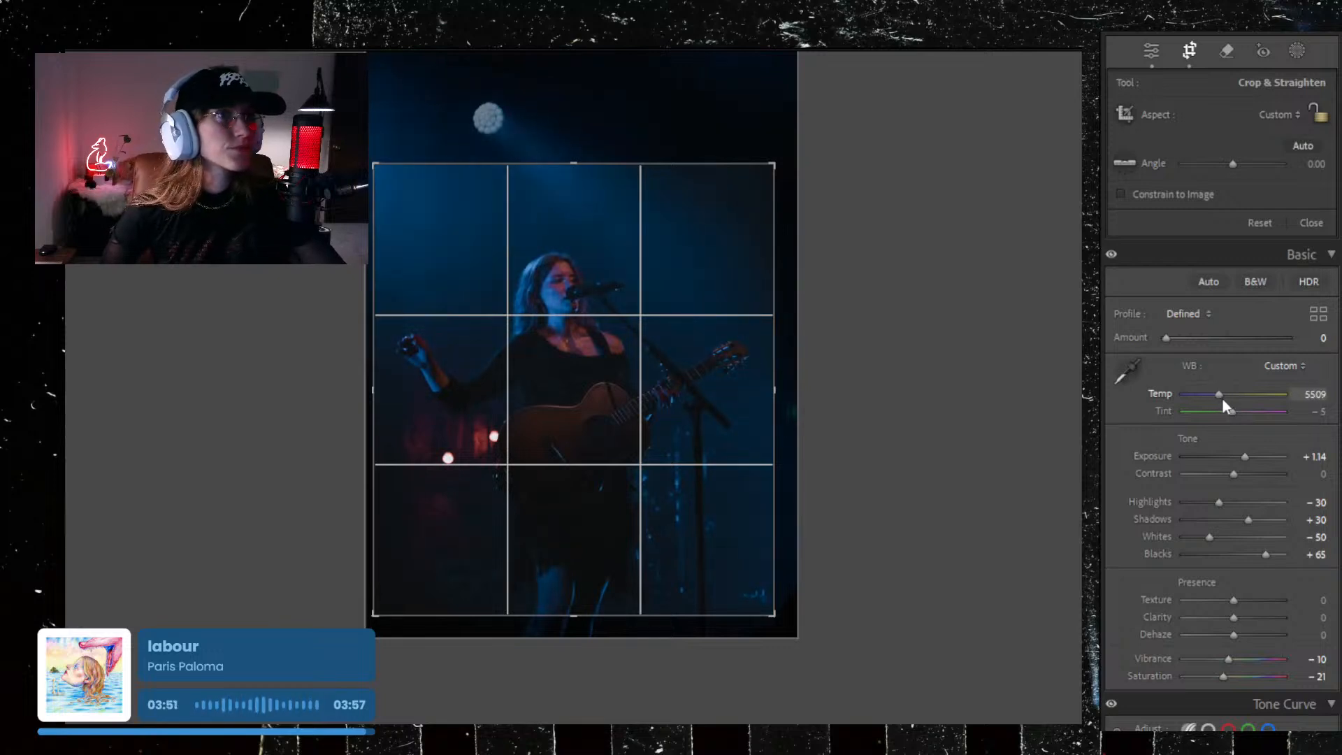
{"action": "key", "text": "Return"}
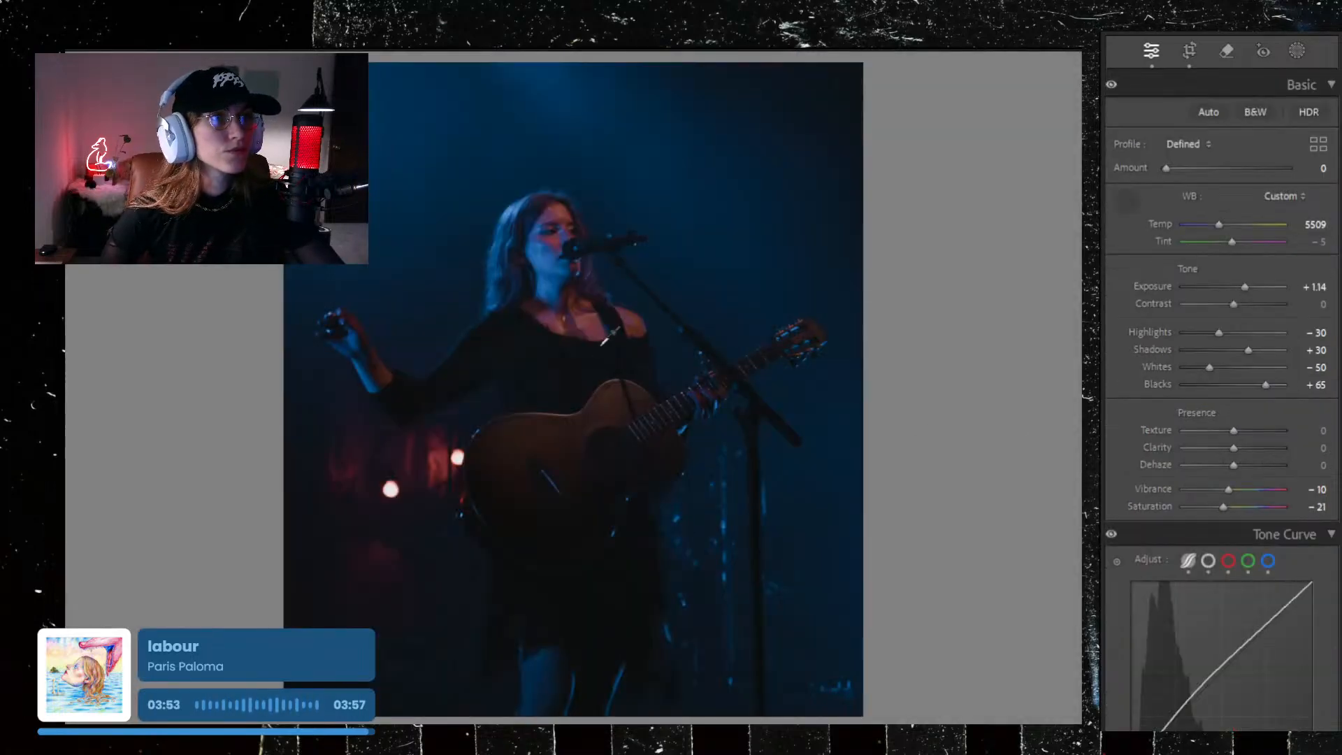
Step: Sample the white balance from the singer's upper chest and set Tint to -53
{"action": "left_click", "coordinate": [589, 327]}
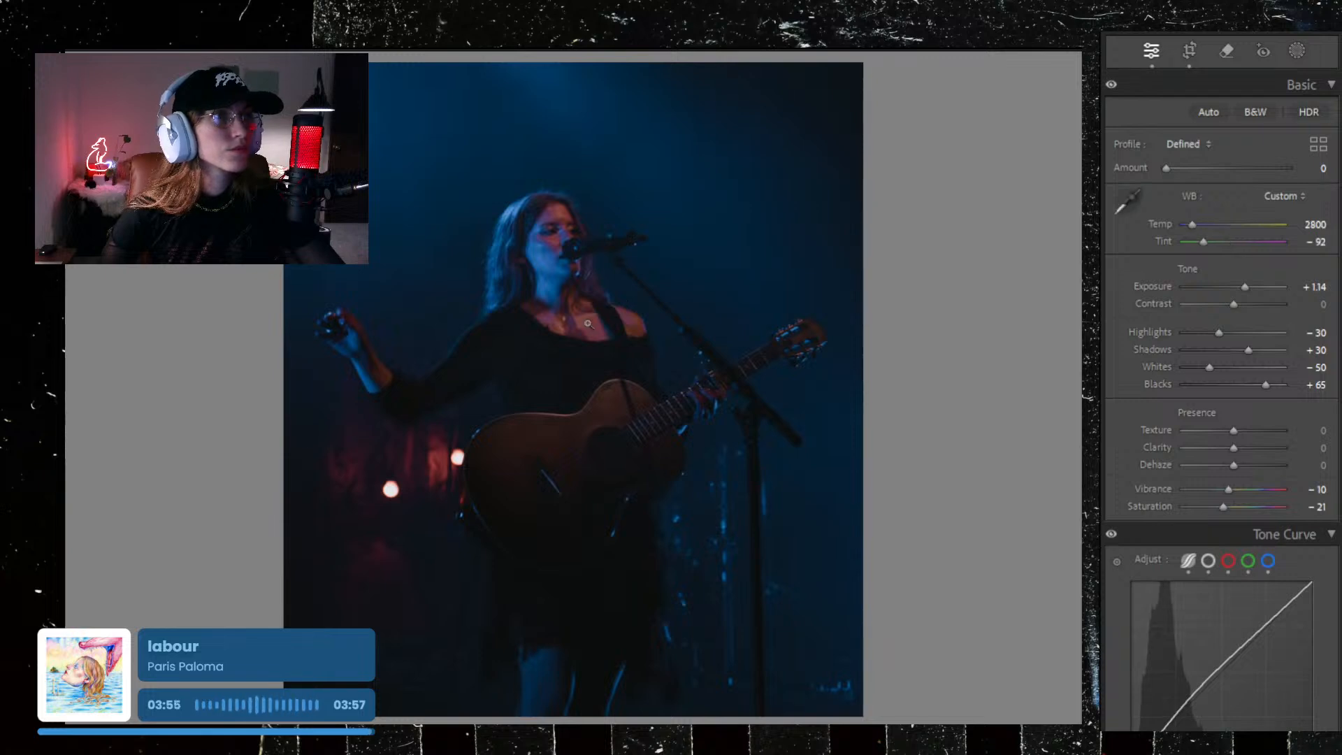
{"action": "left_click_drag", "start_coordinate": [1200, 239], "coordinate": [1214, 239]}
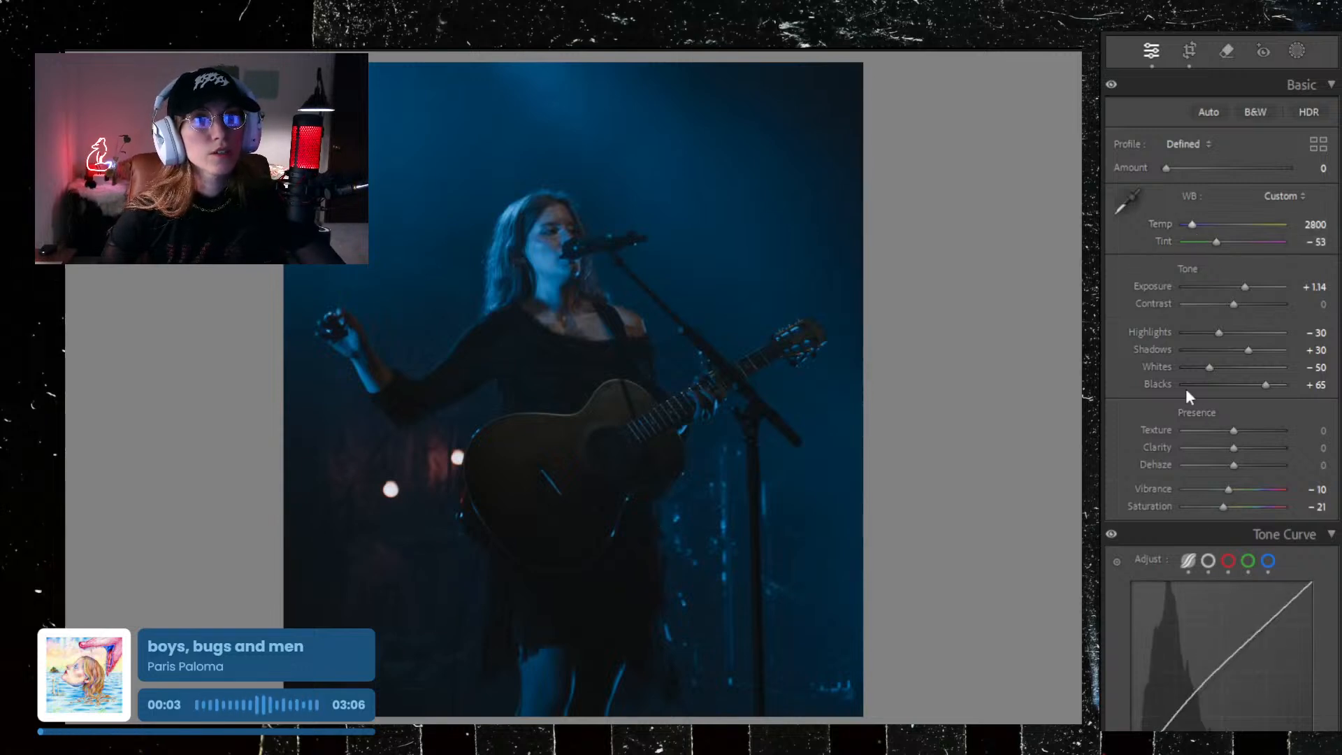
Step: Color grade the shadows yellow with hue 55, saturation 58 and luminance +16, and tint the highlights slightly green
{"action": "scroll", "coordinate": [1188, 614], "scroll_direction": "down", "scroll_amount": 20}
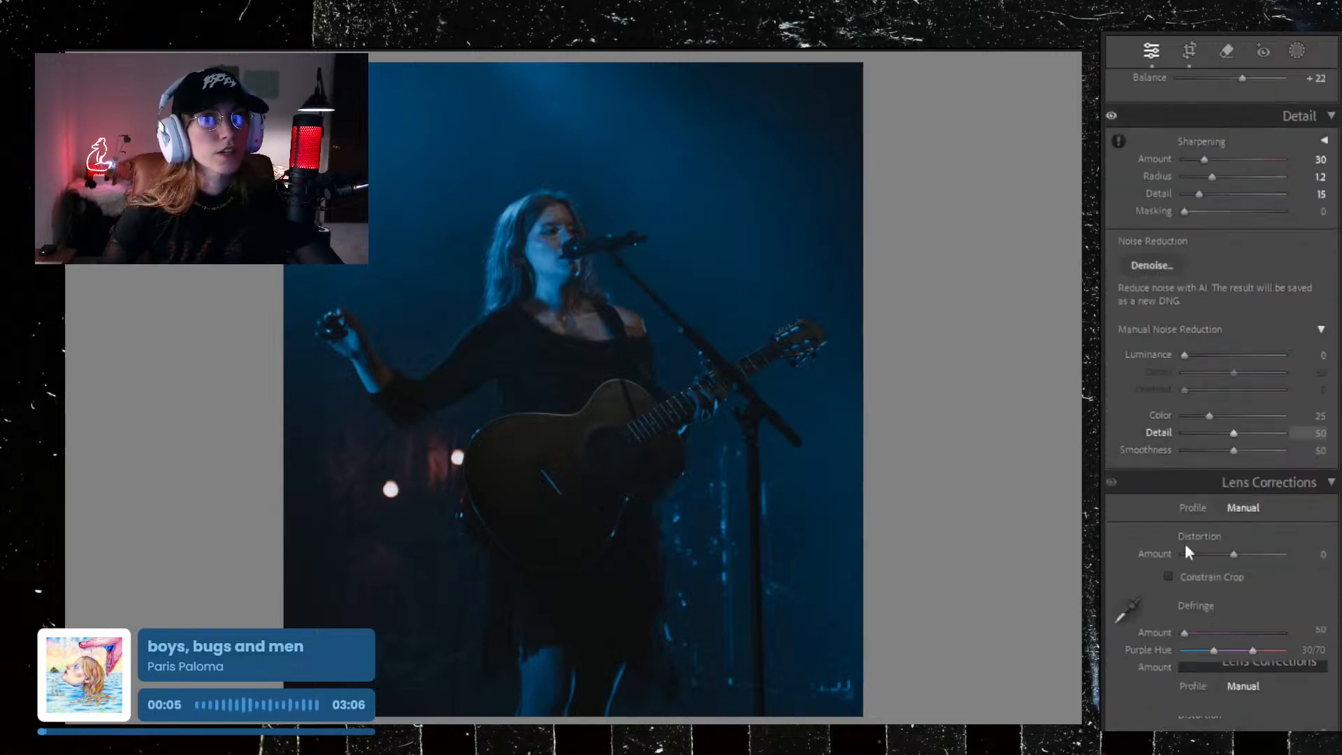
{"action": "scroll", "coordinate": [1186, 552], "scroll_direction": "up", "scroll_amount": 5}
{"action": "mouse_move", "coordinate": [1167, 305]}
{"action": "left_mouse_down"}
{"action": "mouse_move", "coordinate": [1155, 274]}
{"action": "mouse_move", "coordinate": [1183, 267]}
{"action": "mouse_move", "coordinate": [1177, 289]}
{"action": "left_mouse_up"}
{"action": "left_click_drag", "start_coordinate": [1168, 366], "coordinate": [1174, 365]}
{"action": "left_click_drag", "start_coordinate": [1278, 306], "coordinate": [1240, 280]}
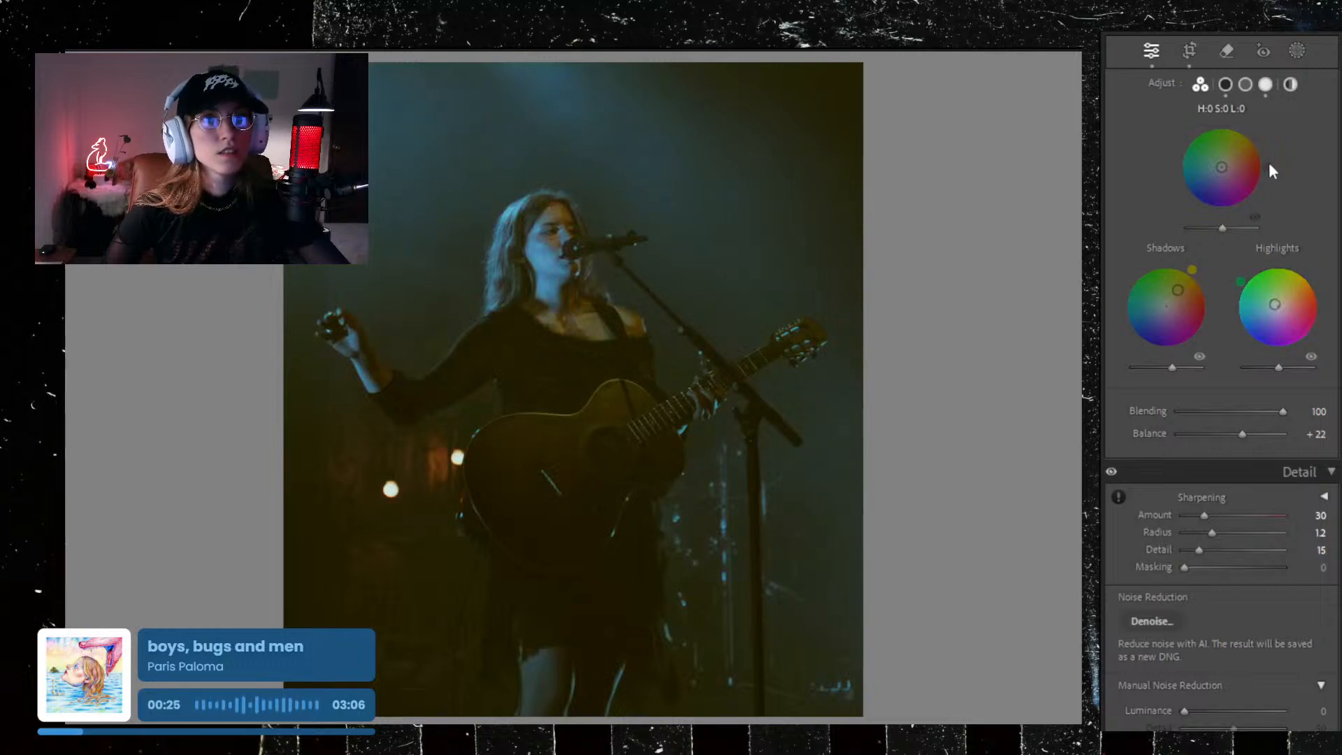
Step: Tint the midtones slightly red-orange and raise their luminance
{"action": "left_click_drag", "start_coordinate": [1221, 168], "coordinate": [1231, 164]}
{"action": "left_click_drag", "start_coordinate": [1222, 228], "coordinate": [1234, 228]}
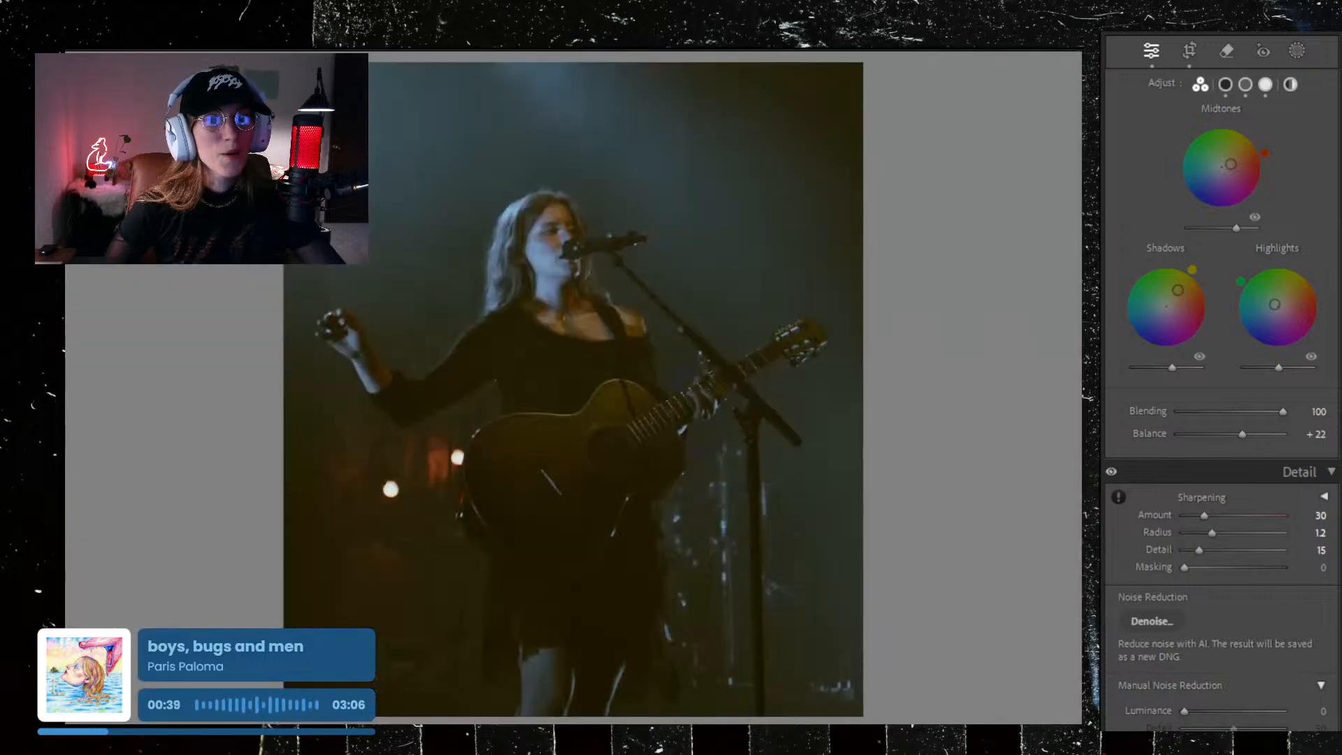
Step: Paste the graded settings onto the blue photo of the singer with her arm raised above her head
{"action": "key", "text": "Right"}
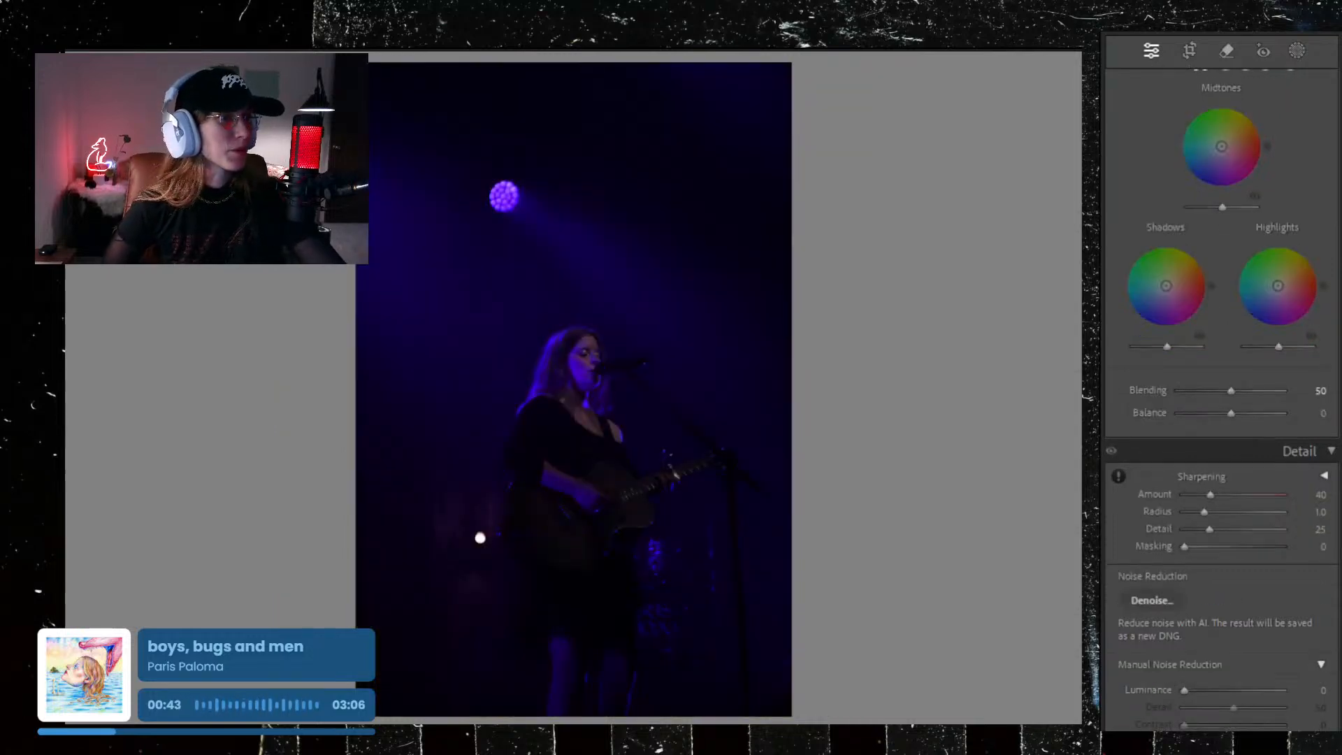
{"action": "key", "text": "Right"}
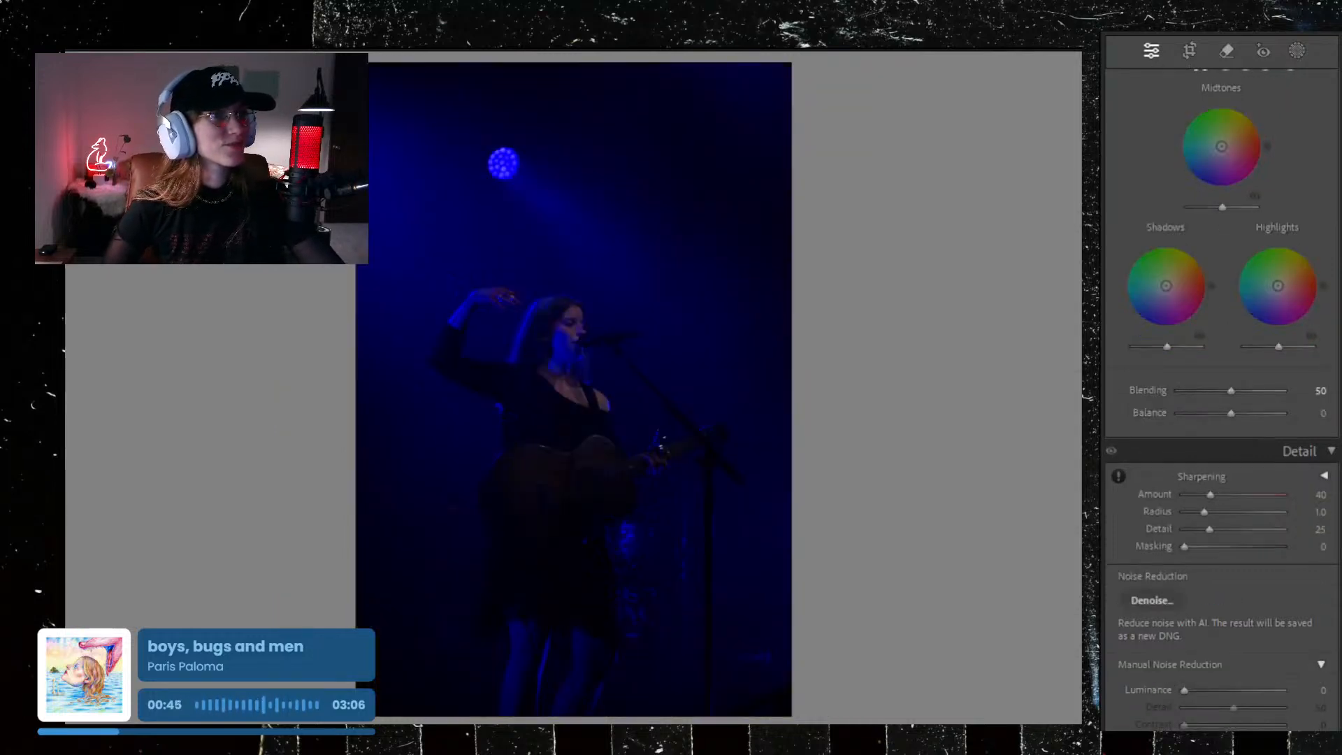
{"action": "key", "text": "ctrl+v"}
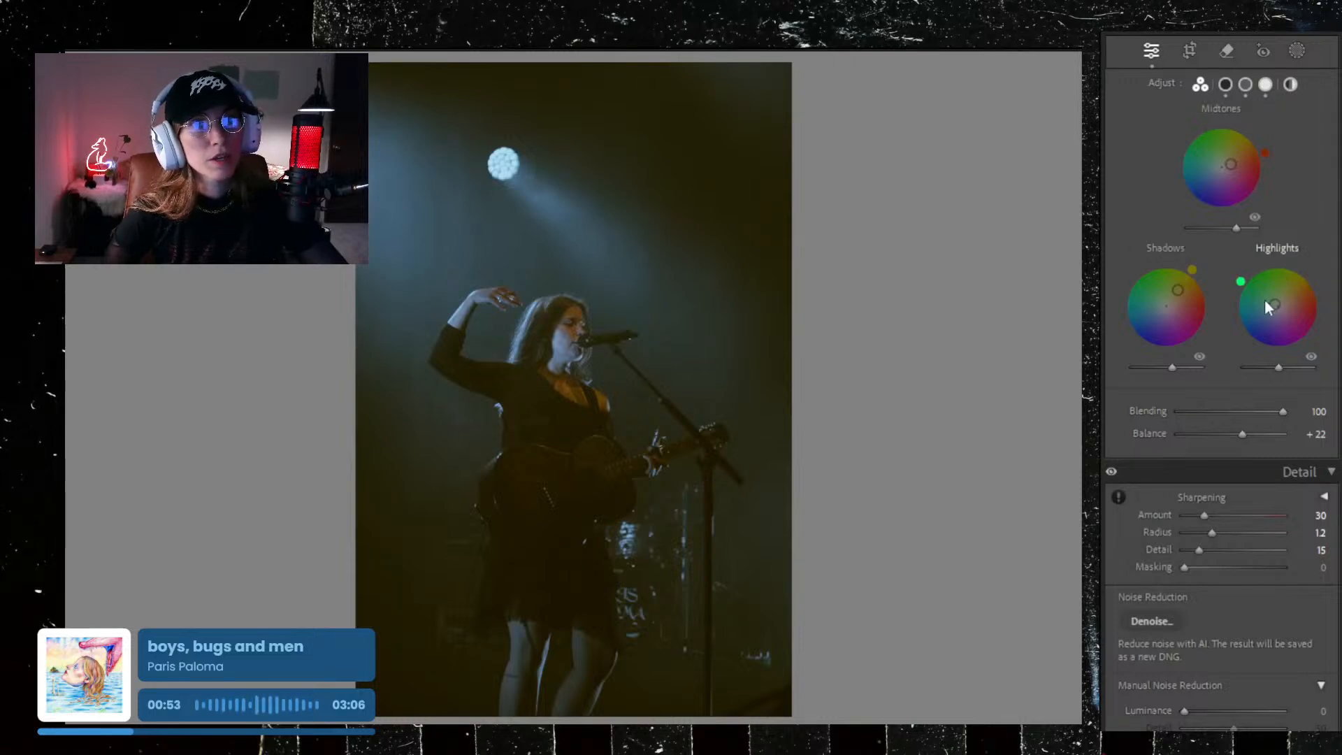
Step: Shift the midtone tint to purple and the highlight tint to cyan at hue 184
{"action": "left_click_drag", "start_coordinate": [1265, 153], "coordinate": [1227, 180]}
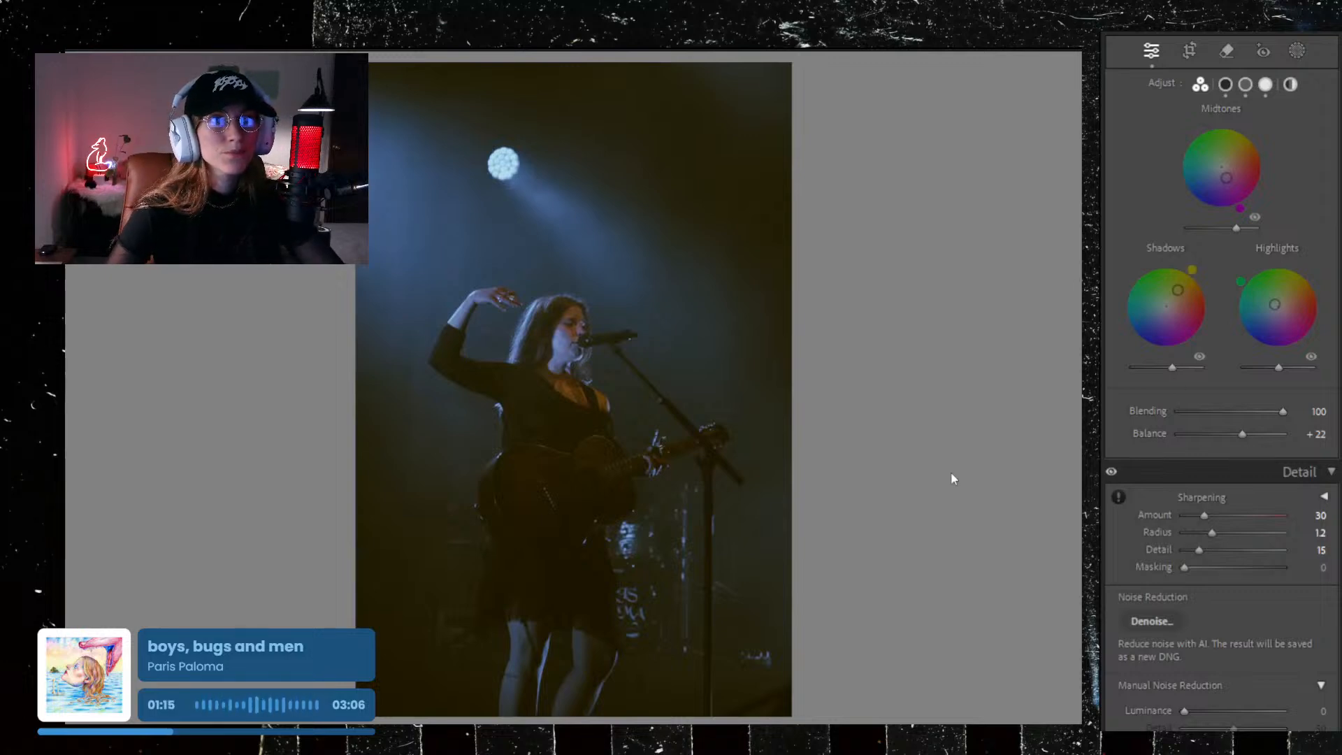
{"action": "left_click_drag", "start_coordinate": [1274, 304], "coordinate": [1232, 310]}
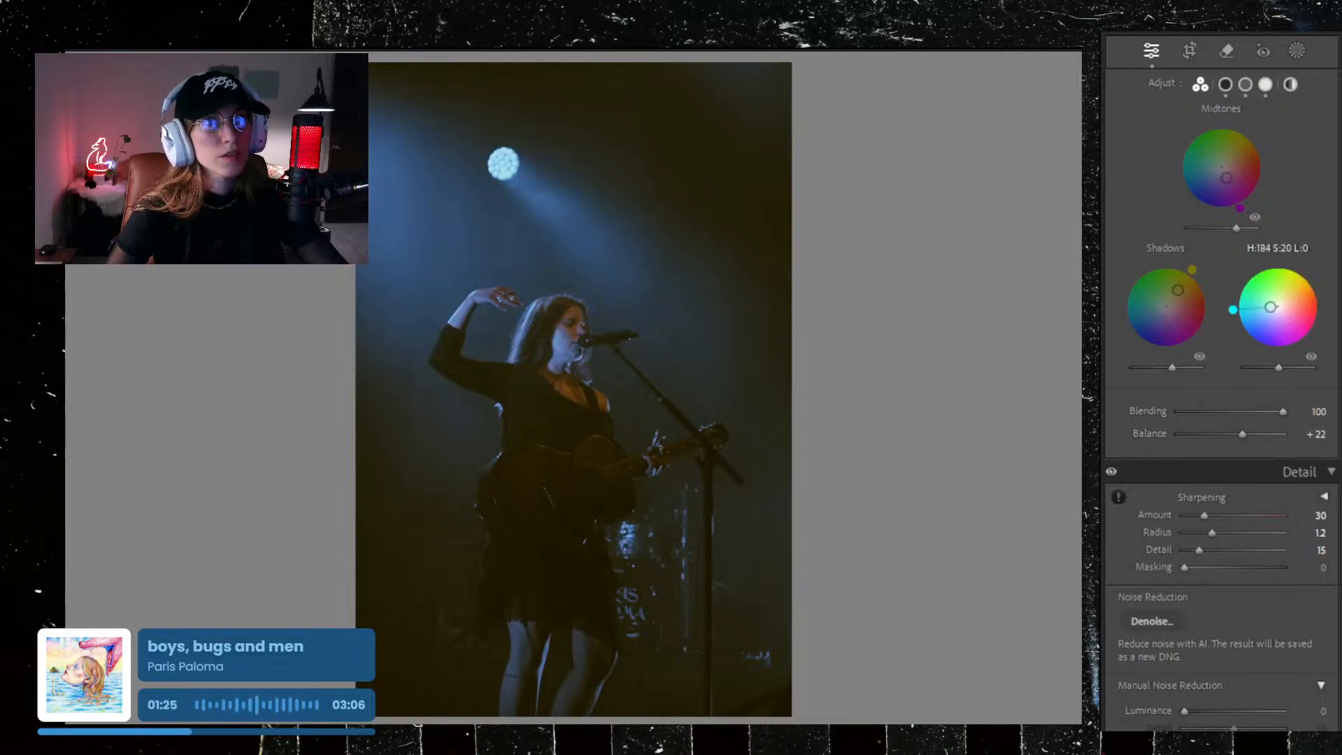
Step: Try teal midtones and magenta highlights at hue 307, and undo both color grading changes
{"action": "mouse_move", "coordinate": [1226, 177]}
{"action": "left_mouse_down"}
{"action": "mouse_move", "coordinate": [1232, 191]}
{"action": "mouse_move", "coordinate": [1225, 173]}
{"action": "mouse_move", "coordinate": [1195, 201]}
{"action": "mouse_move", "coordinate": [1177, 168]}
{"action": "left_mouse_up"}
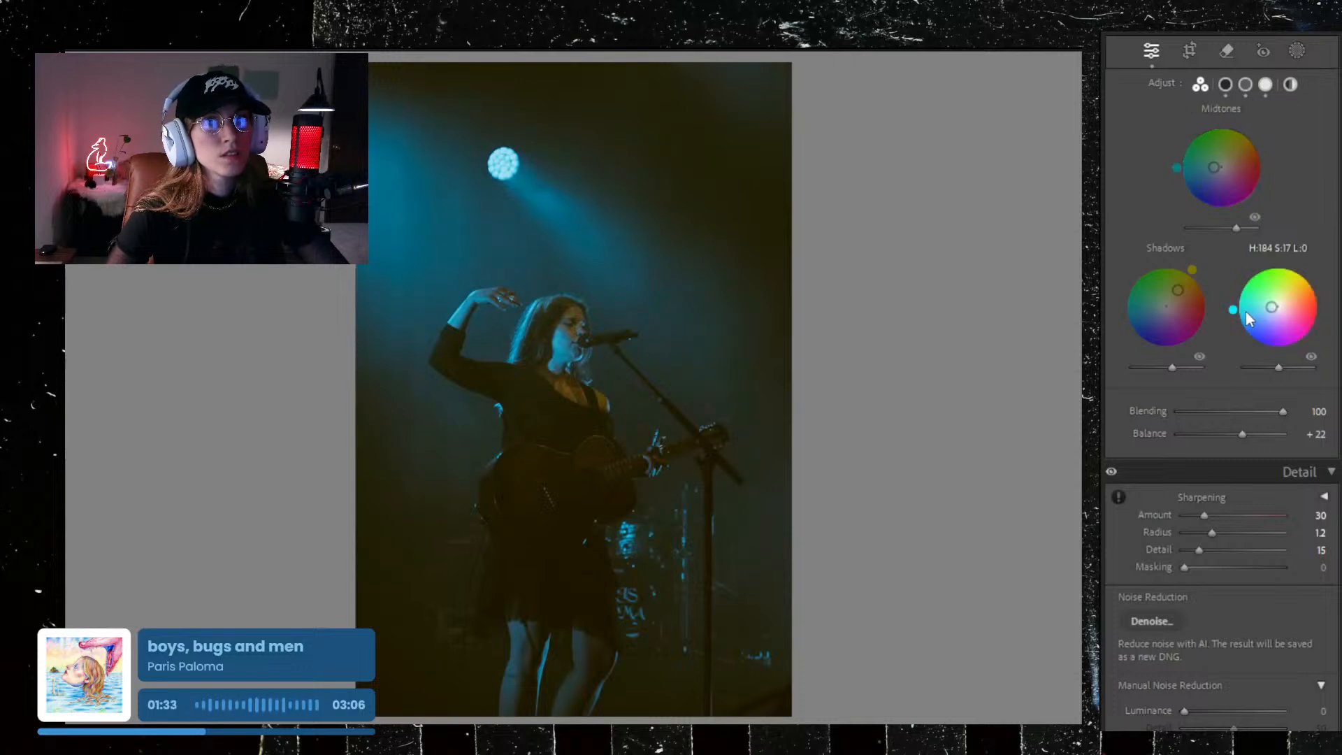
{"action": "mouse_move", "coordinate": [1232, 309]}
{"action": "left_mouse_down"}
{"action": "mouse_move", "coordinate": [1304, 343]}
{"action": "mouse_move", "coordinate": [1283, 314]}
{"action": "left_mouse_up"}
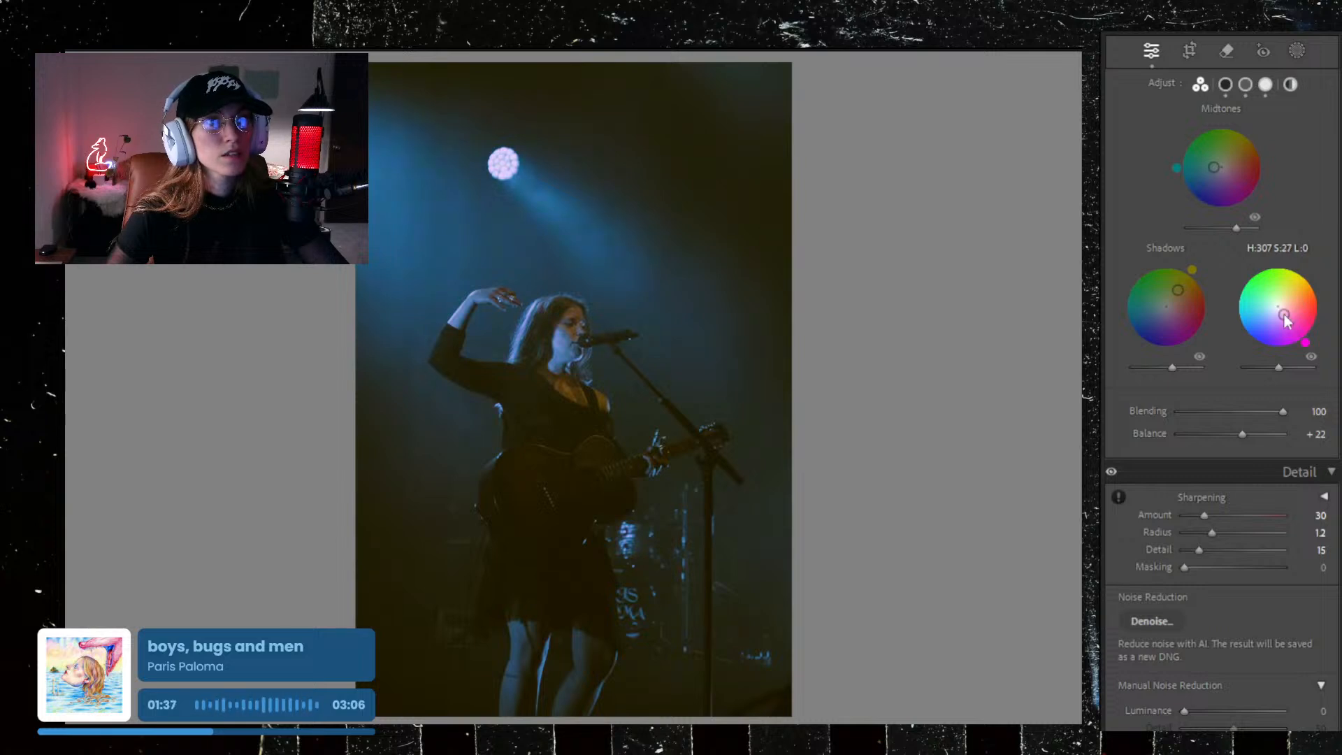
{"action": "key", "text": "ctrl+z"}
{"action": "key", "text": "ctrl+z"}
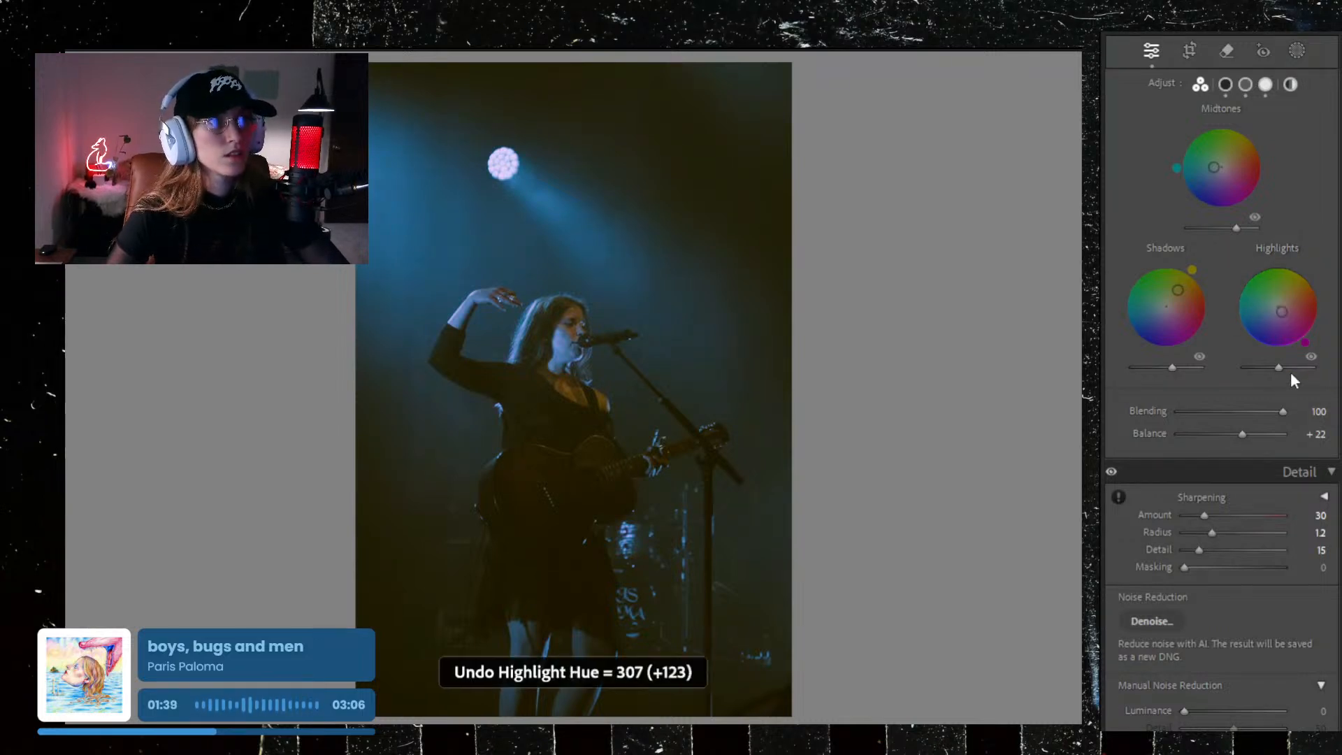
{"action": "key", "text": "ctrl+z"}
{"action": "key", "text": "ctrl+z"}
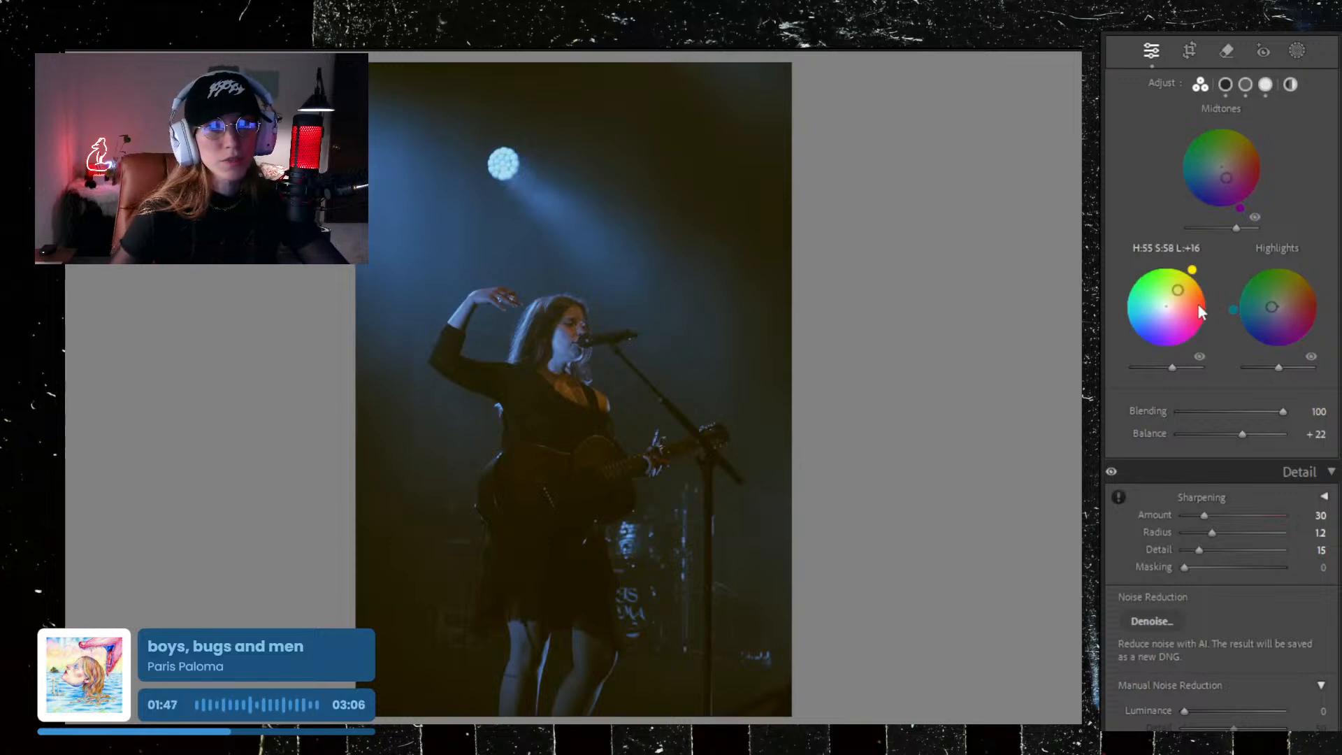
Step: Fine-tune the shadow hue, trying a warmer orange tone and settling on yellow
{"action": "left_click_drag", "start_coordinate": [1191, 270], "coordinate": [1201, 277]}
{"action": "left_click_drag", "start_coordinate": [1200, 277], "coordinate": [1193, 270]}
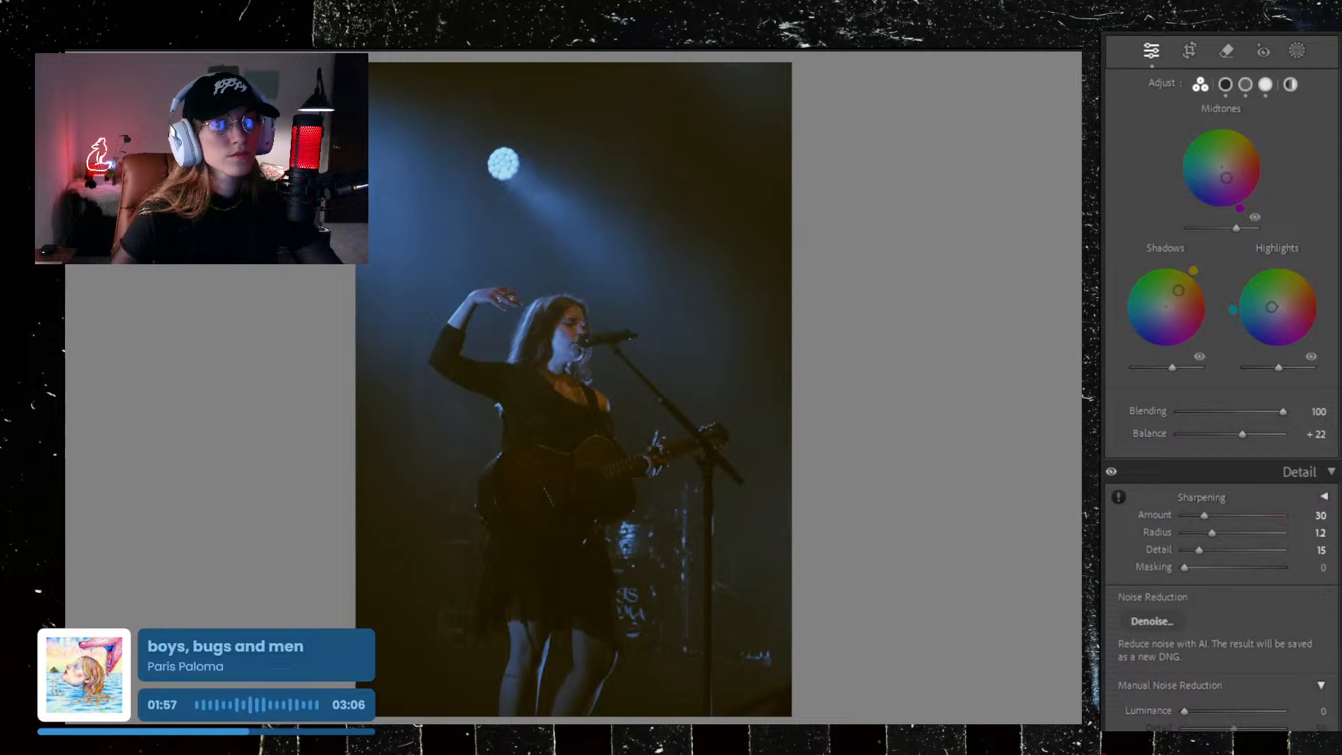
Step: Paste the graded settings onto the very dark photo of the singer looking down with her guitar
{"action": "key", "text": "Right"}
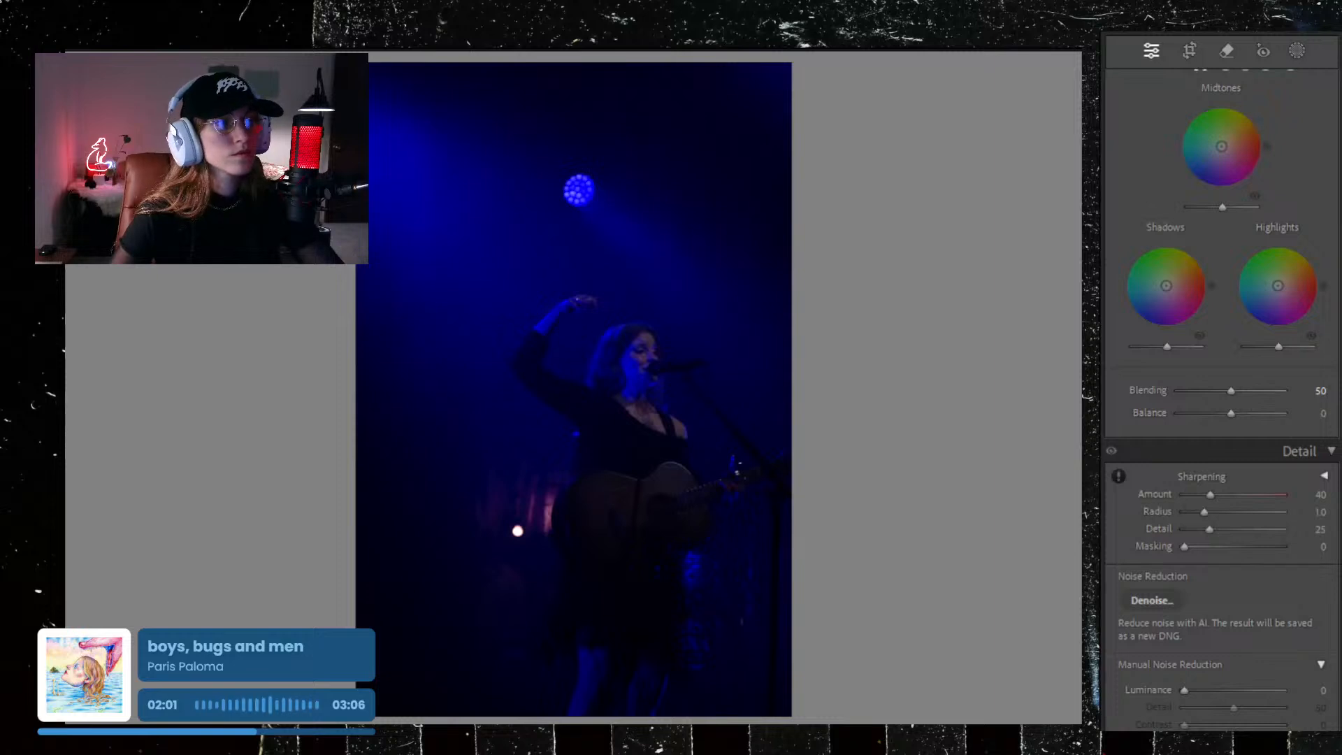
{"action": "key", "text": "Right"}
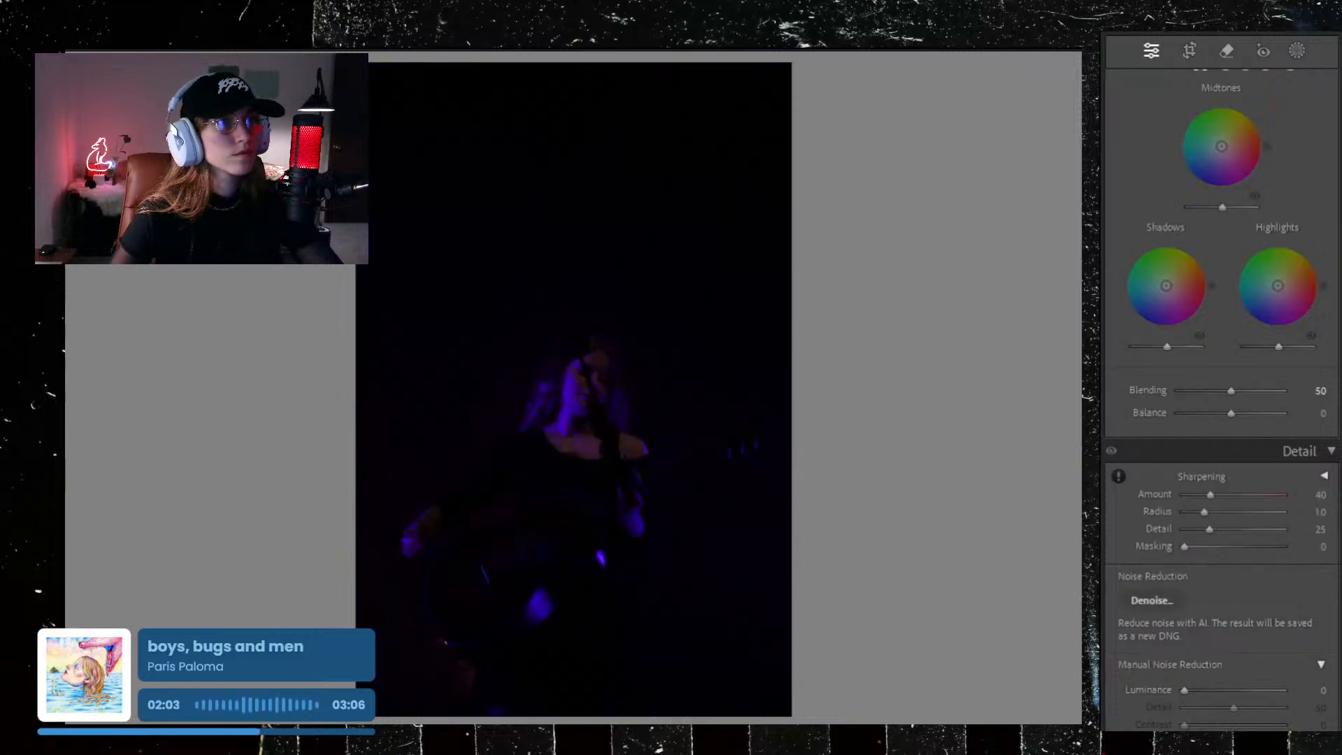
{"action": "key", "text": "Right"}
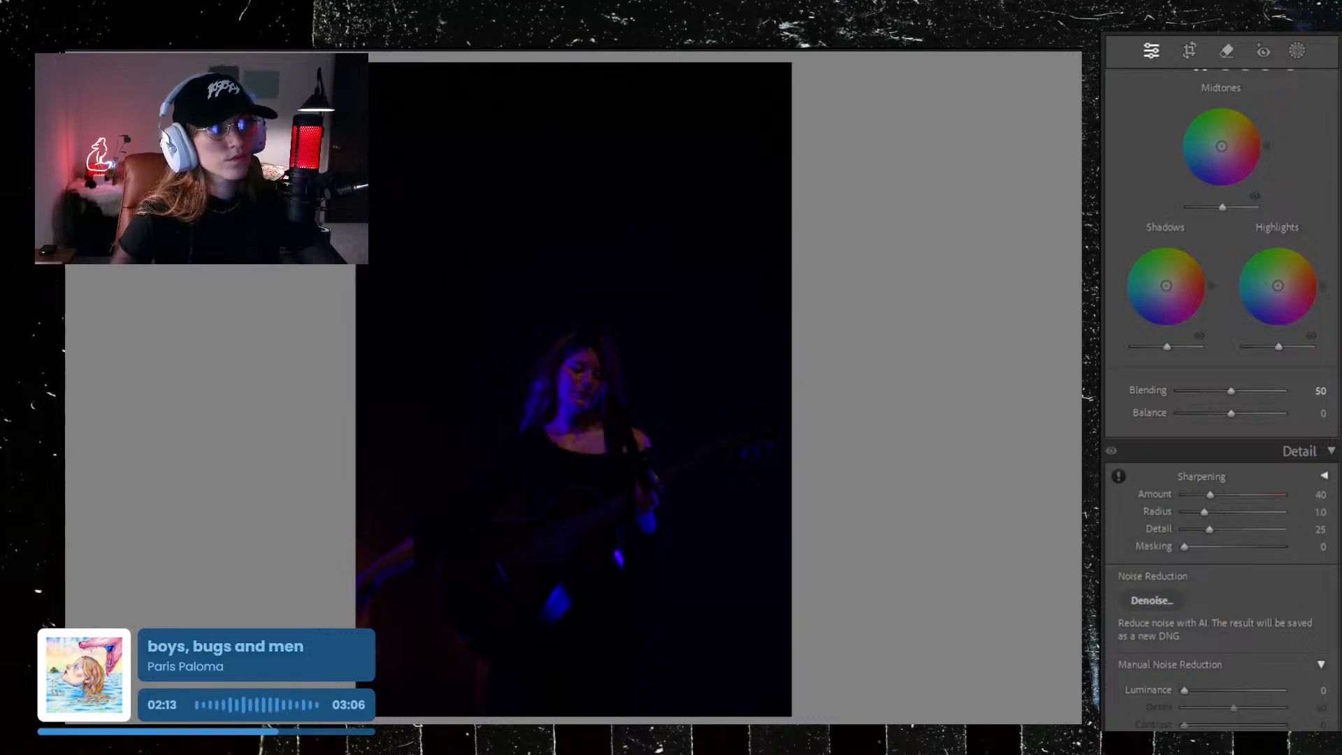
{"action": "left_click", "coordinate": [42, 500]}
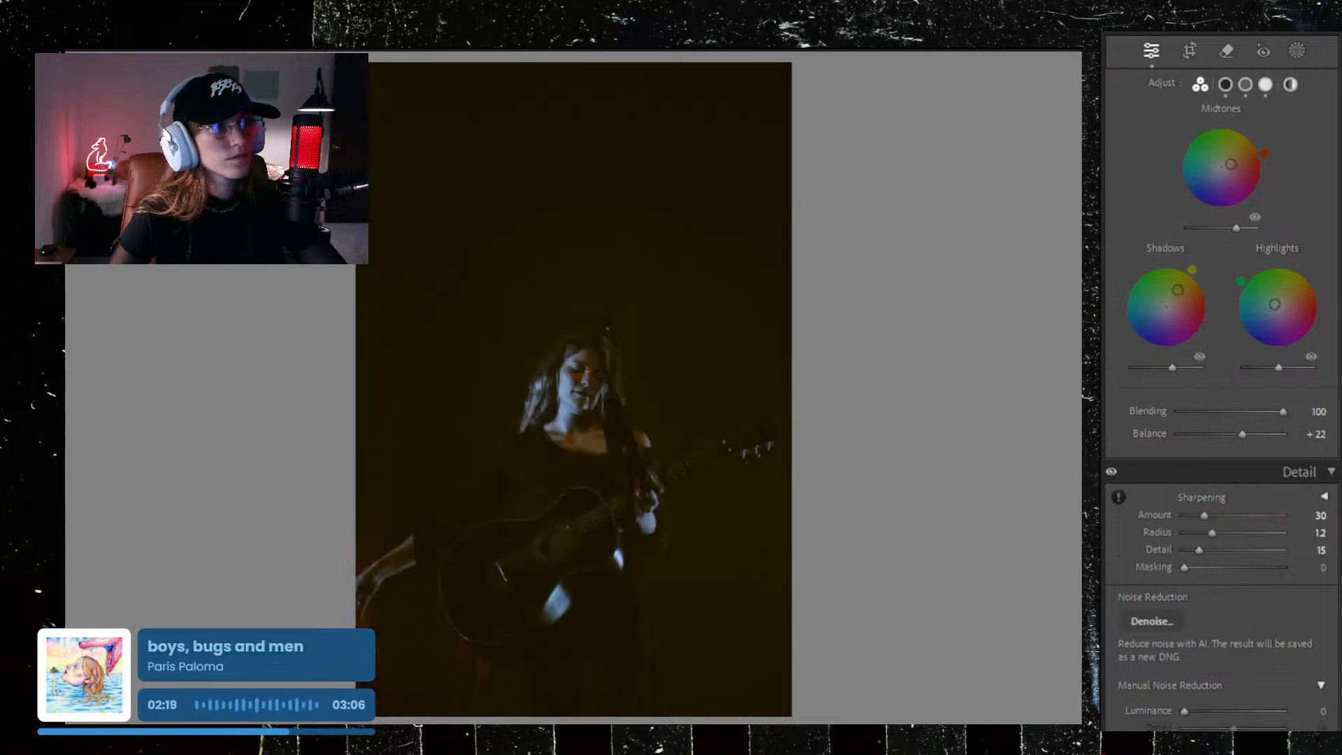
Step: Paste the graded settings onto the blue photo of the singer playing guitar below the single spotlight
{"action": "key", "text": "Right"}
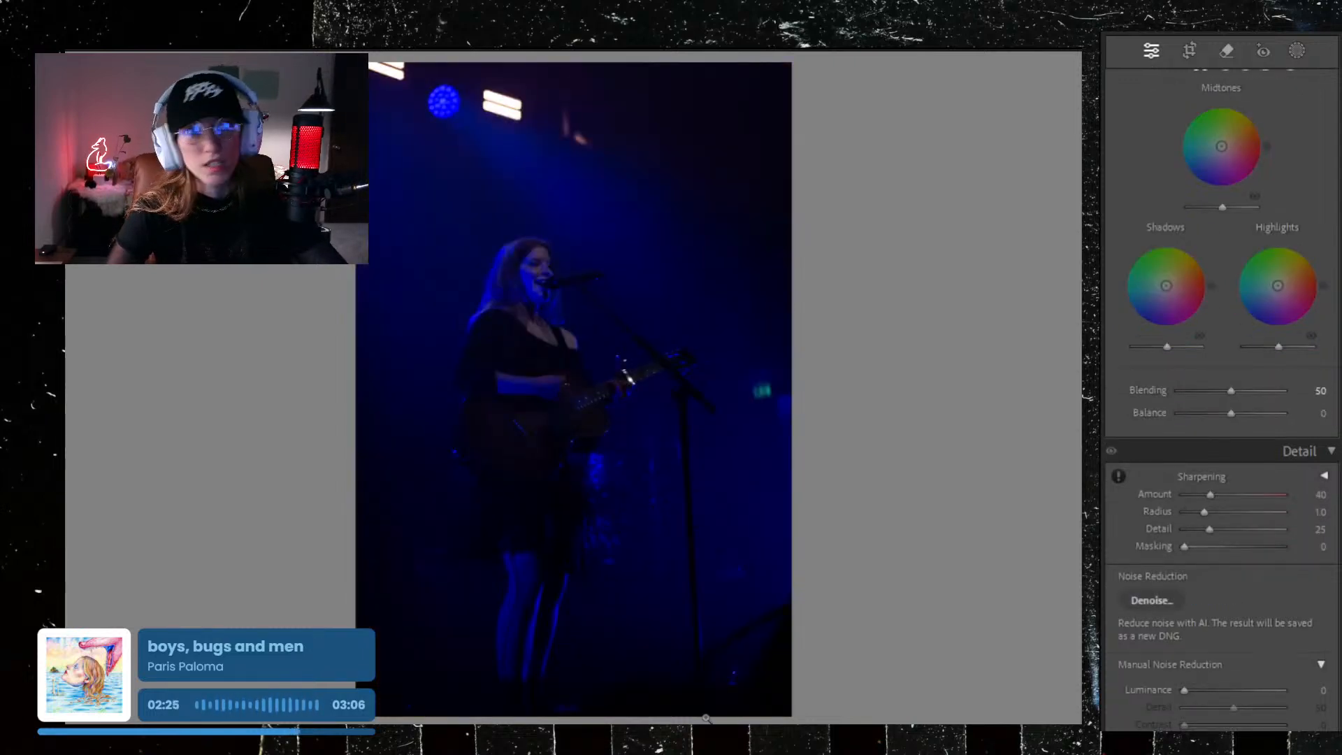
{"action": "key", "text": "Right"}
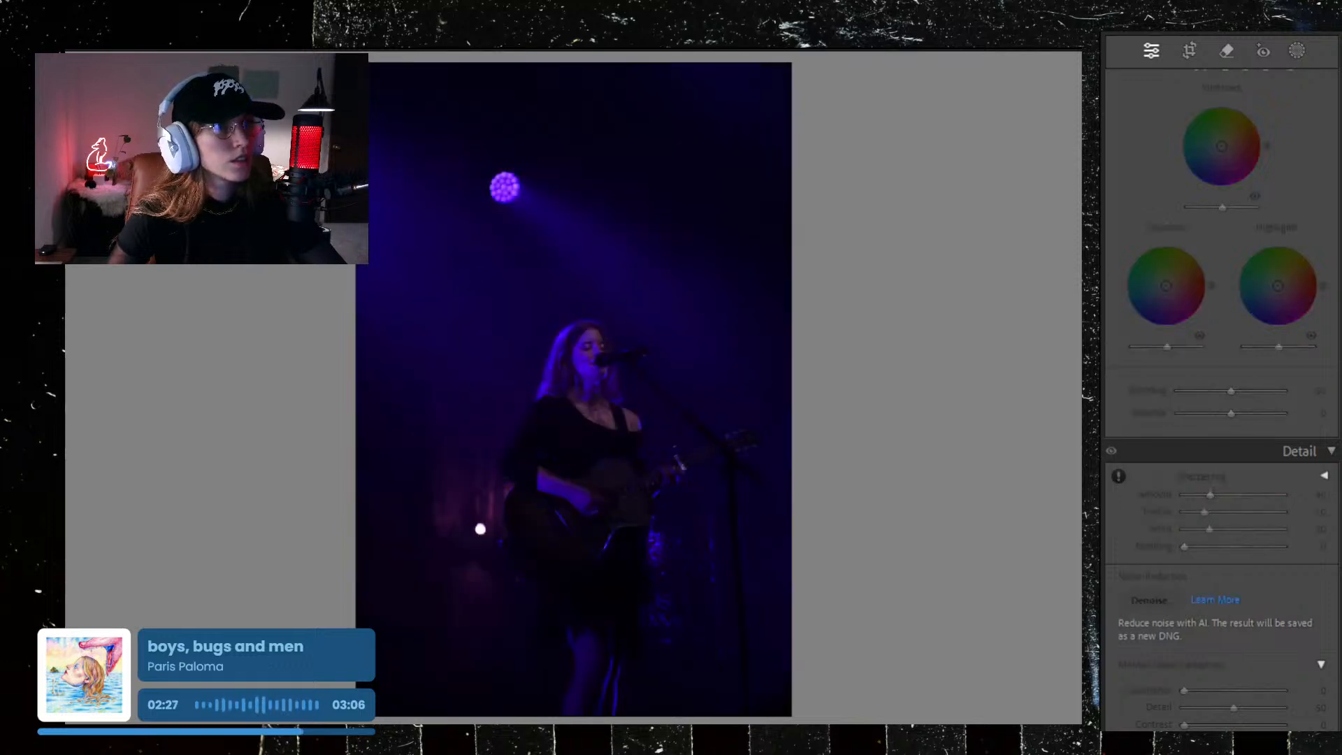
{"action": "key", "text": "Right"}
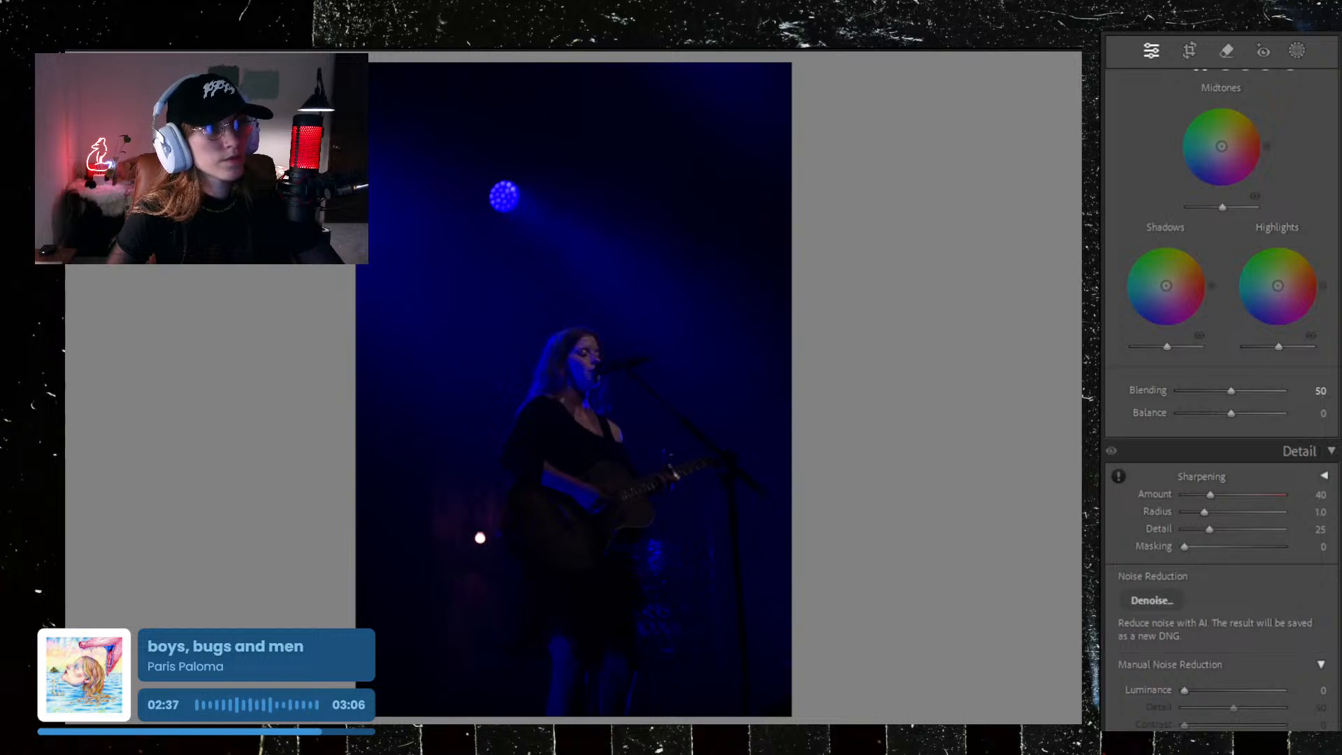
{"action": "key", "text": "ctrl+v"}
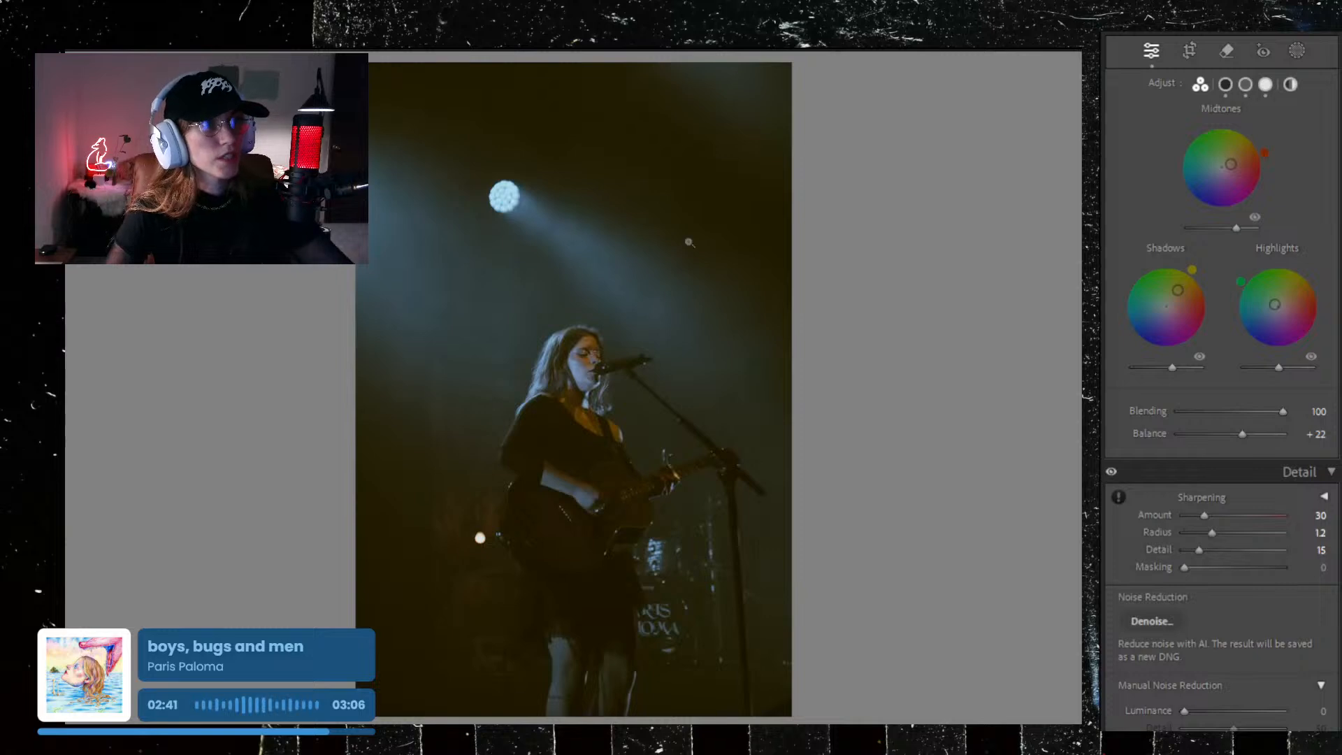
Step: Crop the photo of the singer below the single spotlight, trimming its top edge and both sides
{"action": "left_click", "coordinate": [1189, 51]}
{"action": "left_click_drag", "start_coordinate": [583, 62], "coordinate": [578, 142]}
{"action": "left_click_drag", "start_coordinate": [360, 350], "coordinate": [373, 349]}
{"action": "left_click_drag", "start_coordinate": [774, 369], "coordinate": [770, 371]}
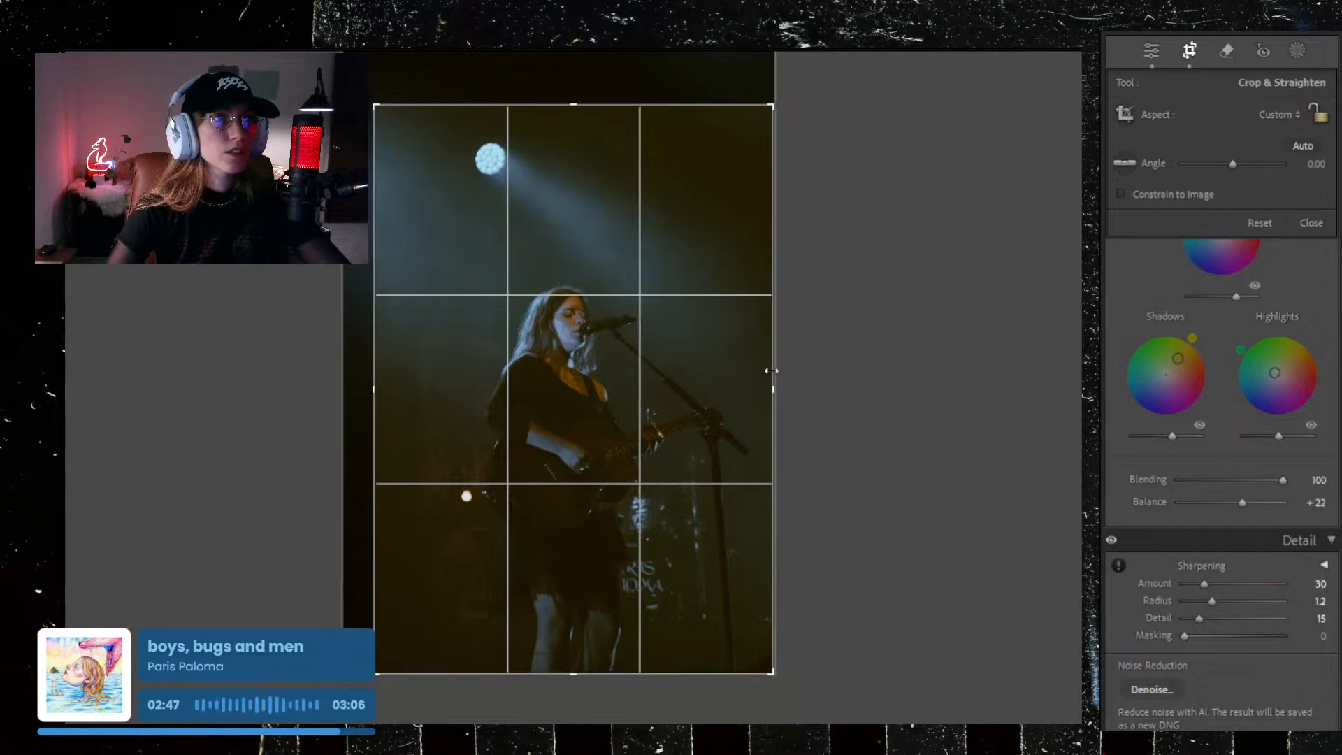
Step: Adjust the spotlight photo's white balance to a temperature of 3300 and a tint of -21
{"action": "scroll", "coordinate": [1214, 638], "scroll_direction": "up", "scroll_amount": 10}
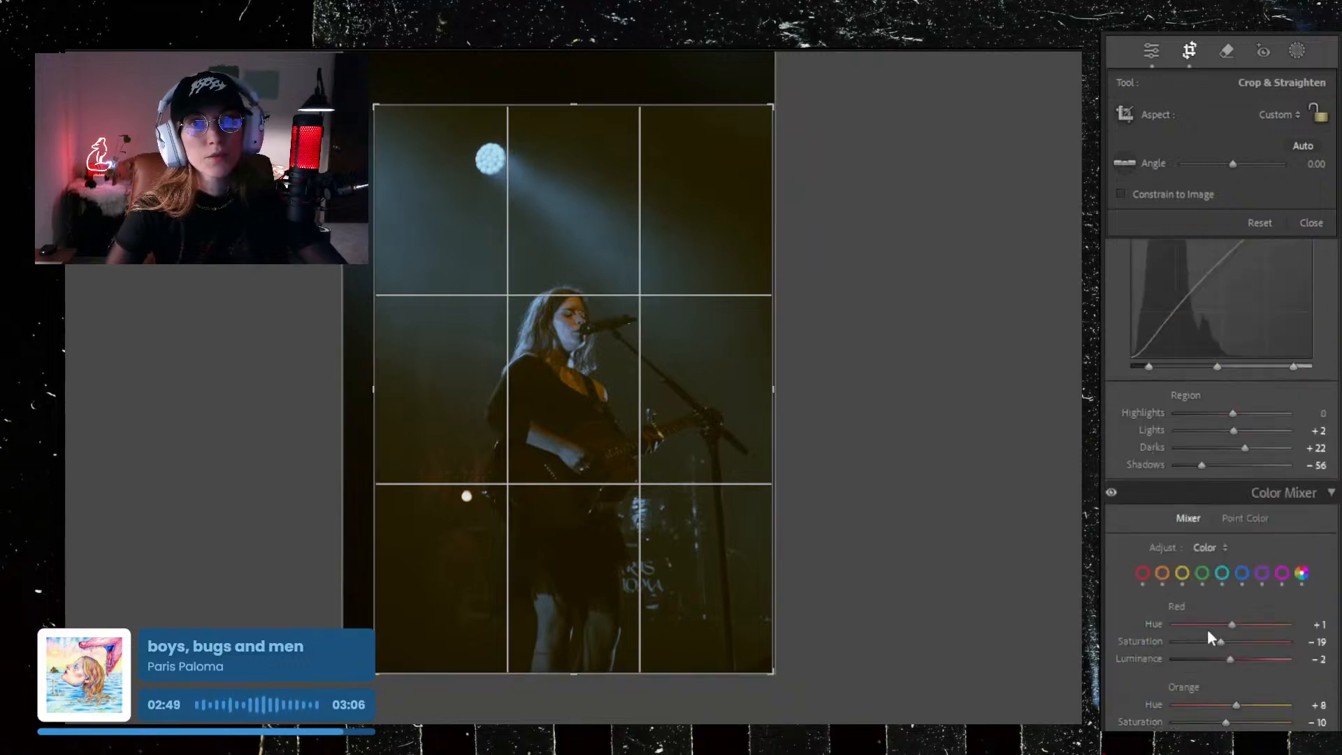
{"action": "scroll", "coordinate": [1197, 588], "scroll_direction": "up", "scroll_amount": 5}
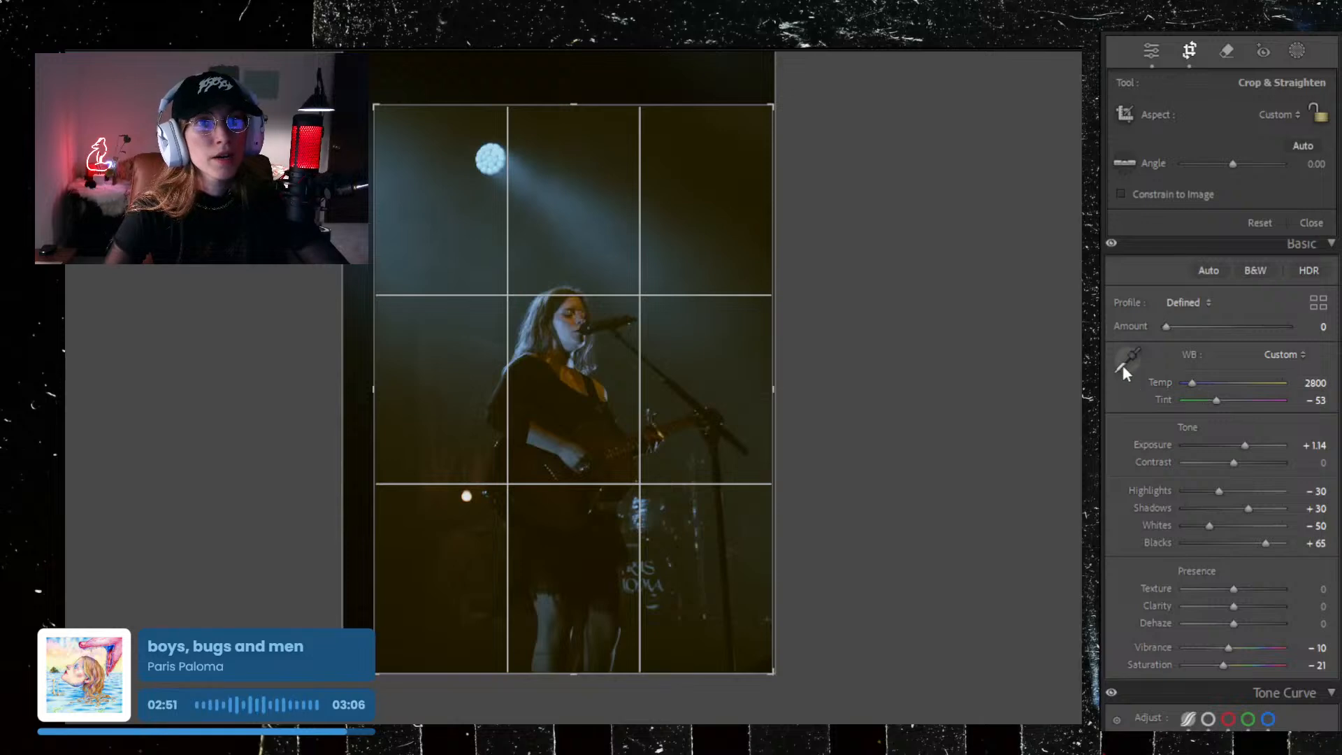
{"action": "left_click_drag", "start_coordinate": [1216, 400], "coordinate": [1201, 380]}
{"action": "key", "text": "ctrl+z"}
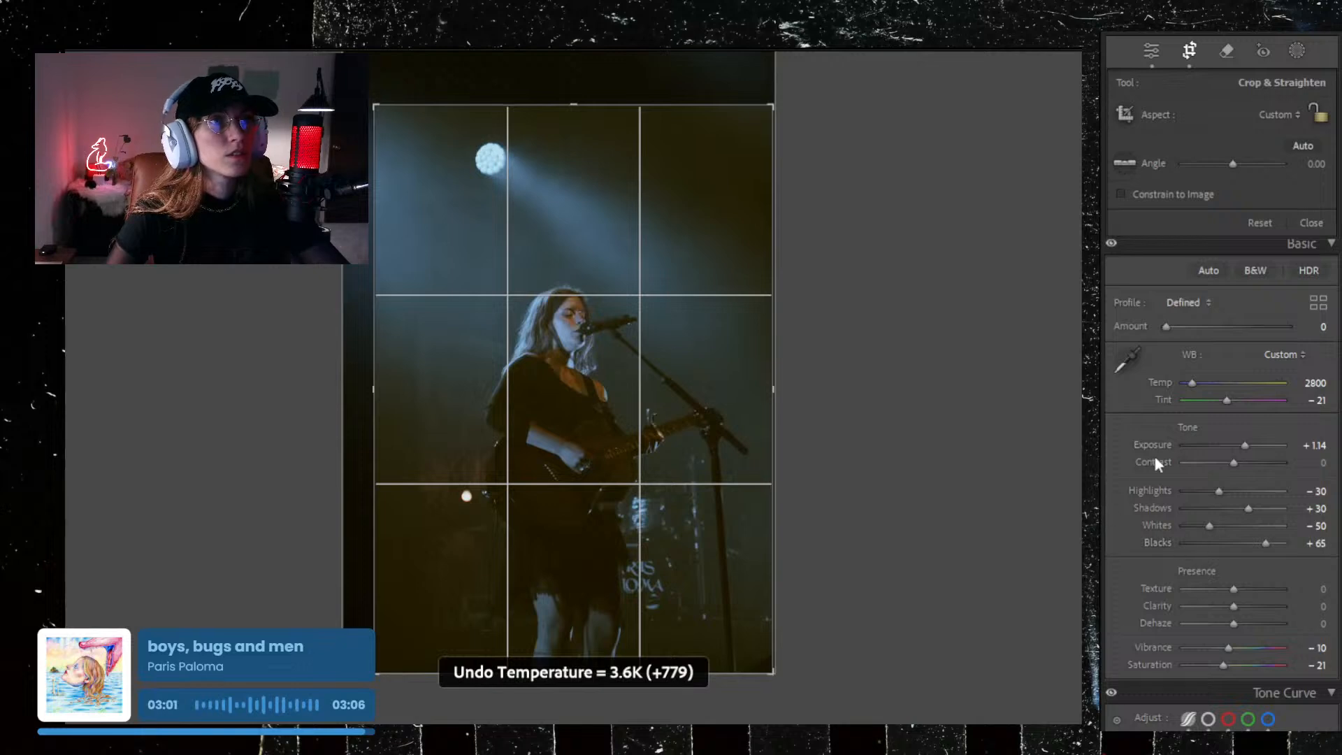
{"action": "scroll", "coordinate": [1192, 385], "scroll_direction": "up", "scroll_amount": 5}
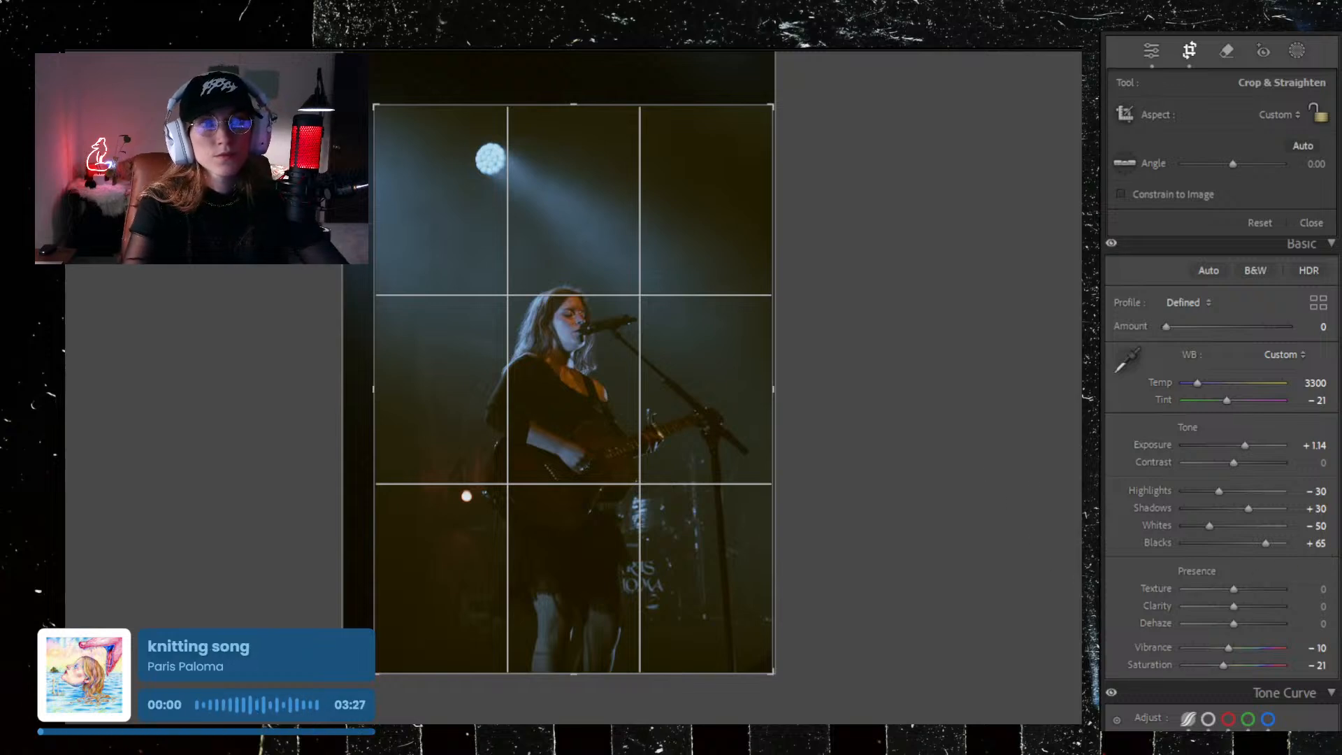
Step: Tighten the spotlight photo's crop slightly at the top and on both sides
{"action": "left_click_drag", "start_coordinate": [774, 439], "coordinate": [770, 439]}
{"action": "left_click_drag", "start_coordinate": [545, 109], "coordinate": [605, 116]}
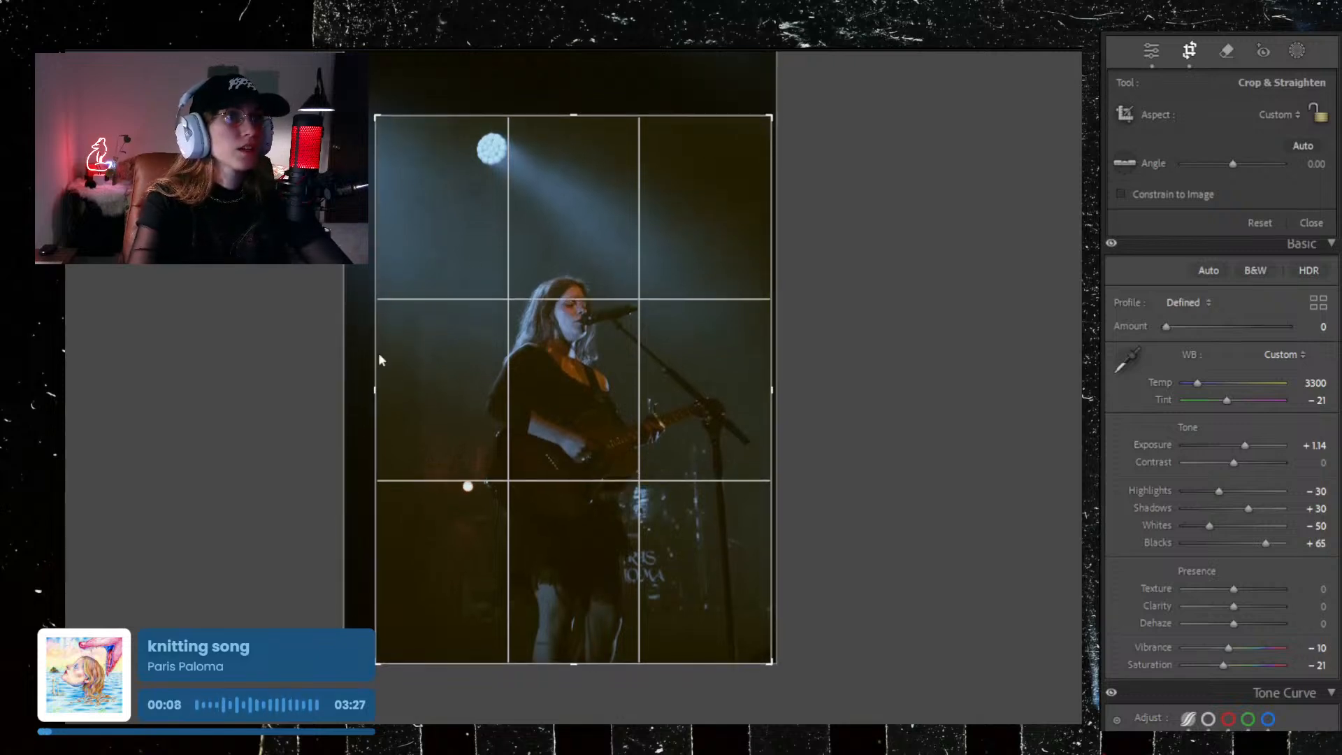
{"action": "left_click_drag", "start_coordinate": [378, 391], "coordinate": [383, 391]}
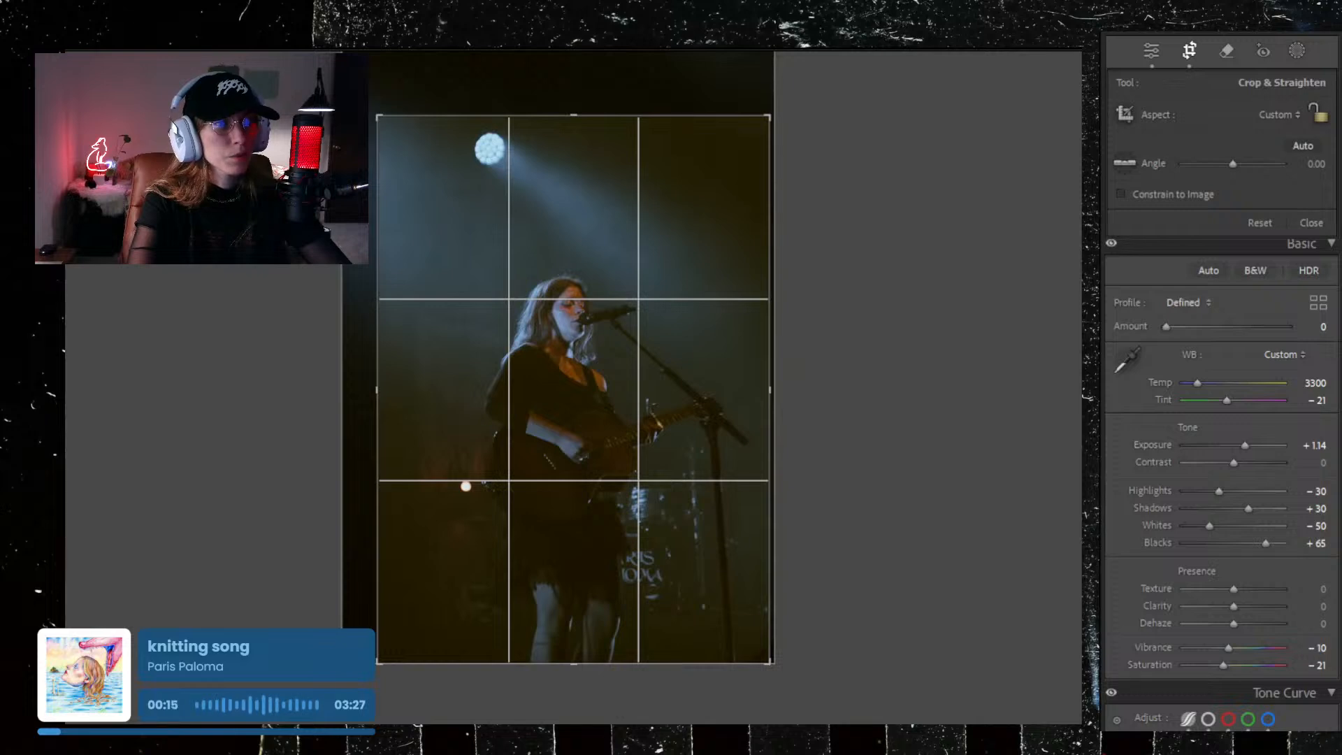
Step: Paste the graded settings onto the next dark blue photo, then crop it around the singer from the thighs up and rotate it to 1.81°
{"action": "key", "text": "Right"}
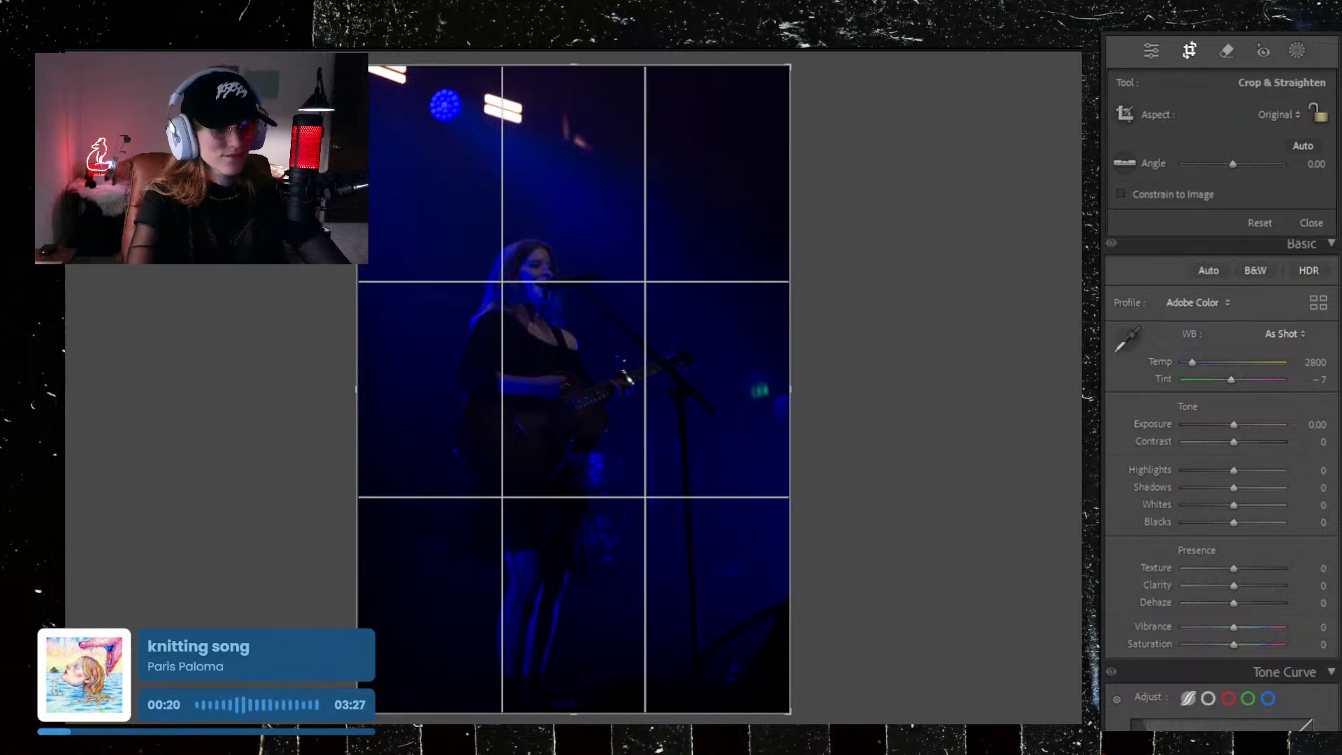
{"action": "key", "text": "ctrl+shift+v"}
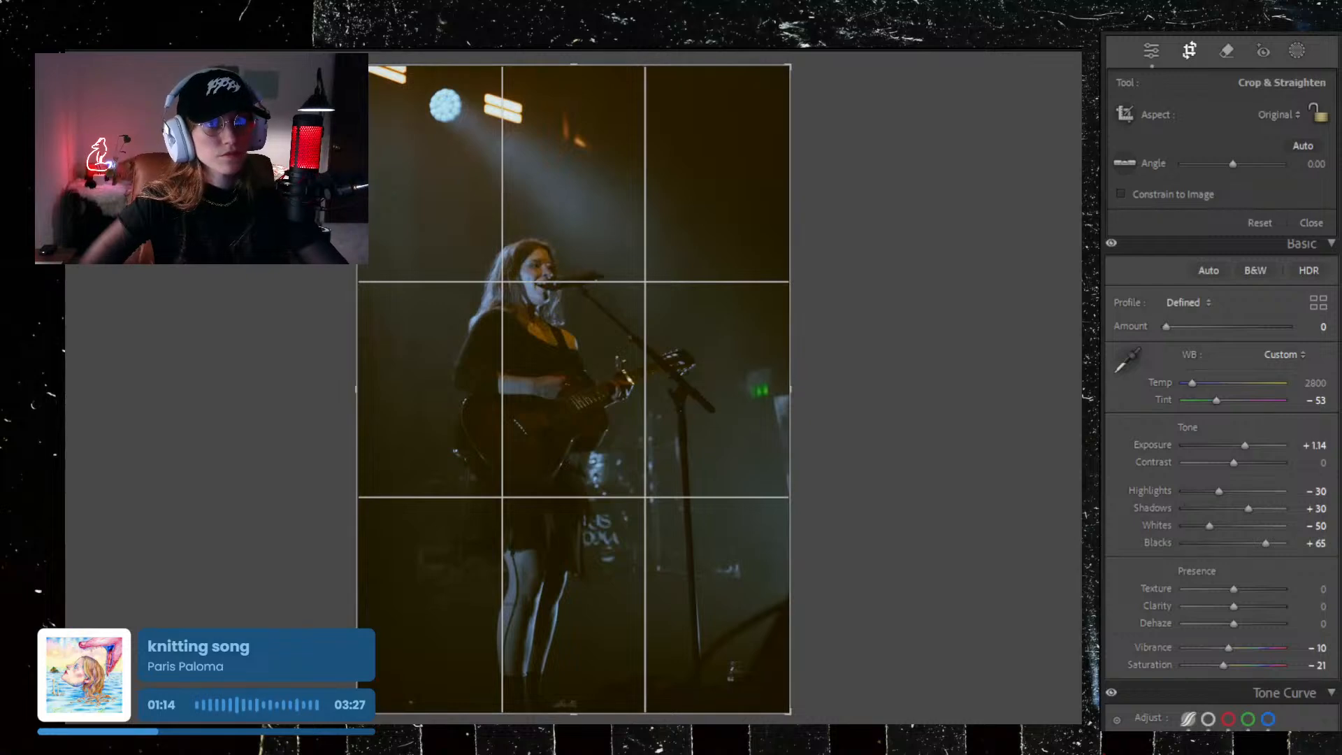
{"action": "left_click_drag", "start_coordinate": [561, 64], "coordinate": [569, 99]}
{"action": "left_click_drag", "start_coordinate": [600, 673], "coordinate": [582, 580]}
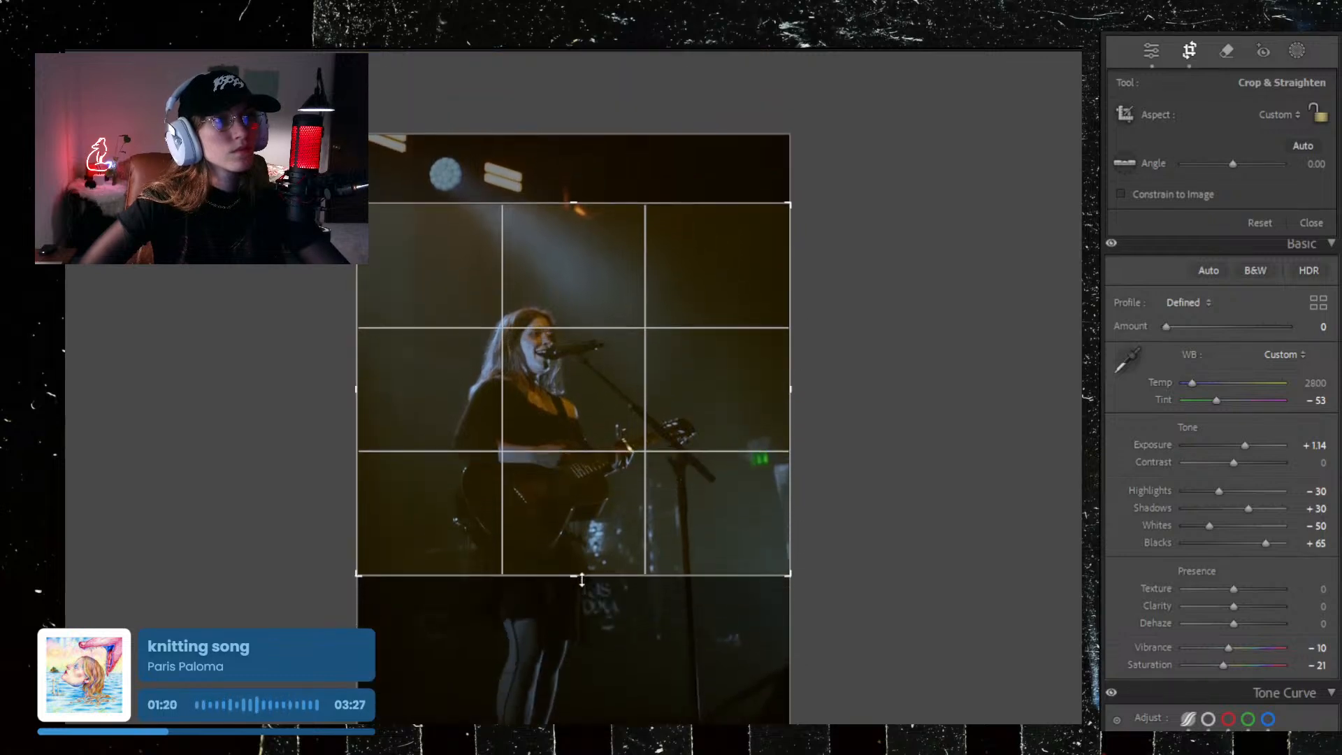
{"action": "left_click_drag", "start_coordinate": [568, 200], "coordinate": [568, 218]}
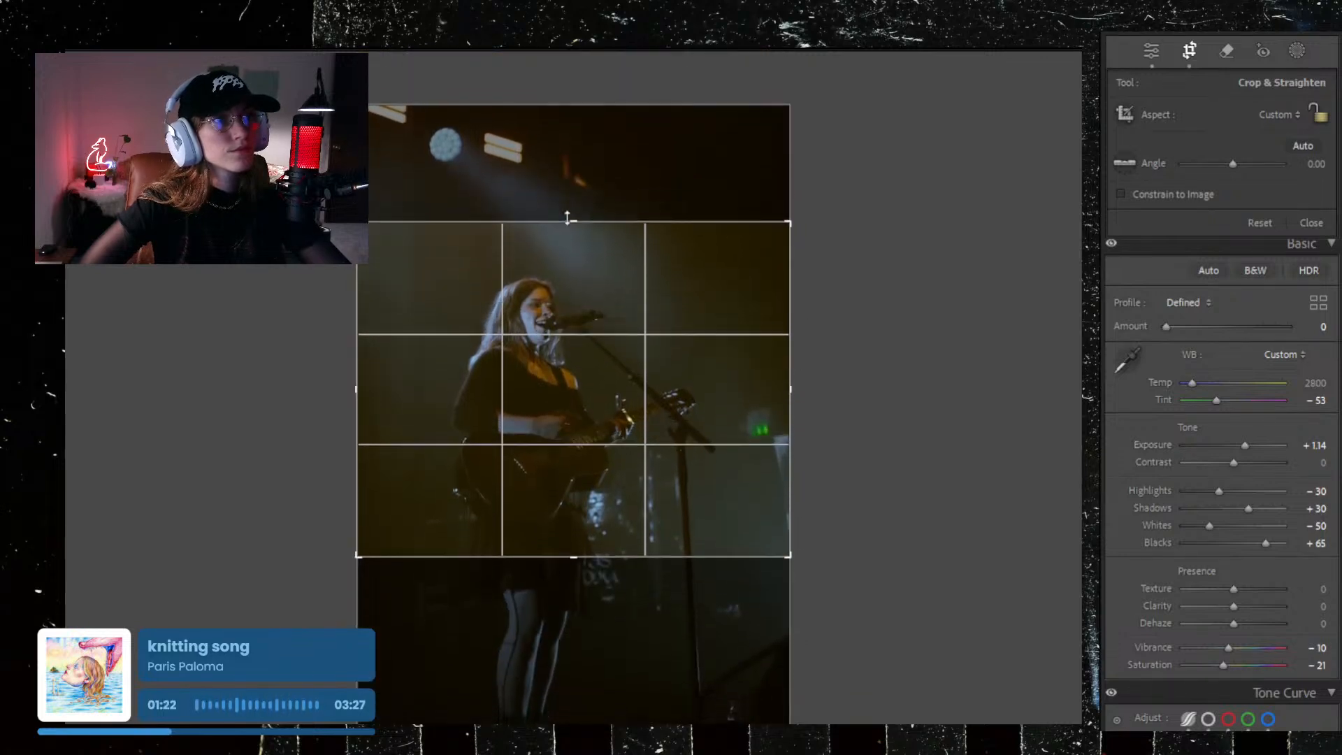
{"action": "left_click_drag", "start_coordinate": [314, 209], "coordinate": [320, 202]}
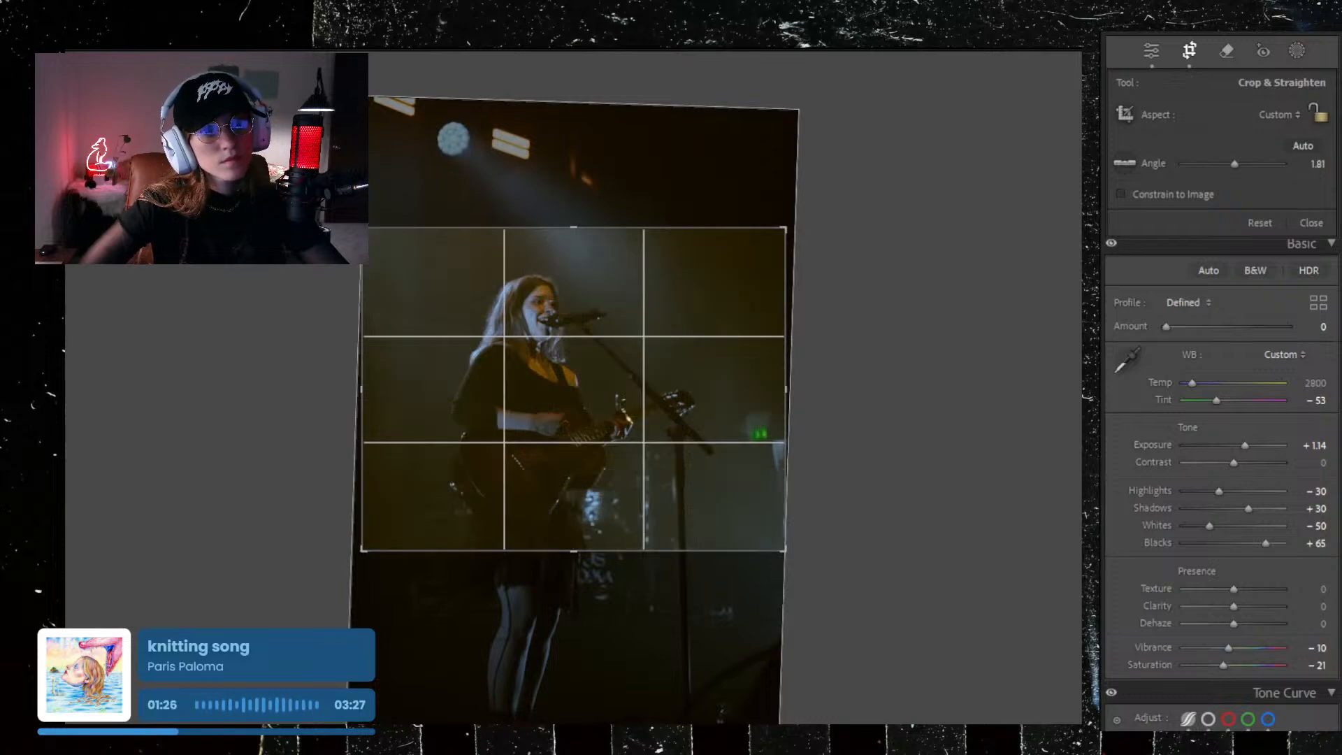
Step: Paste the graded settings onto the photo with the bright diagonal beam and the photo of the singer leaning back from the microphone
{"action": "key", "text": "Right"}
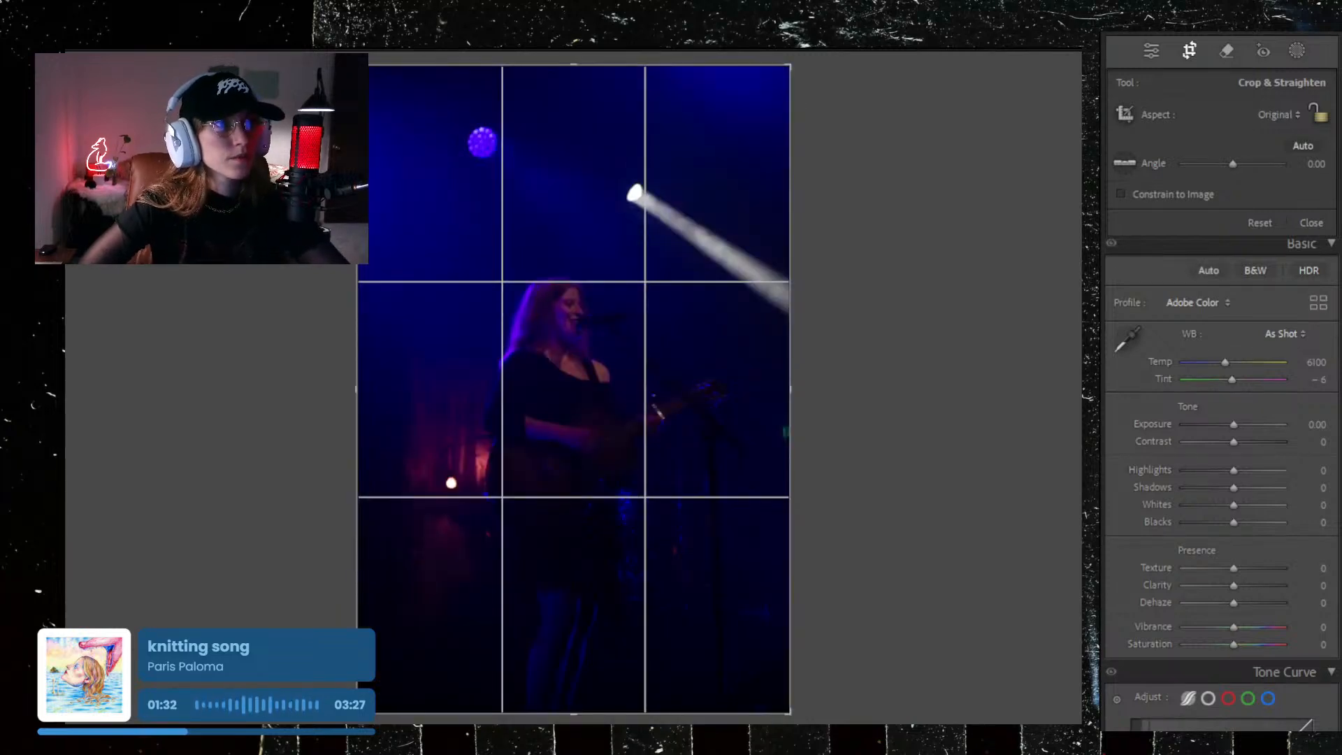
{"action": "key", "text": "ctrl+shift+v"}
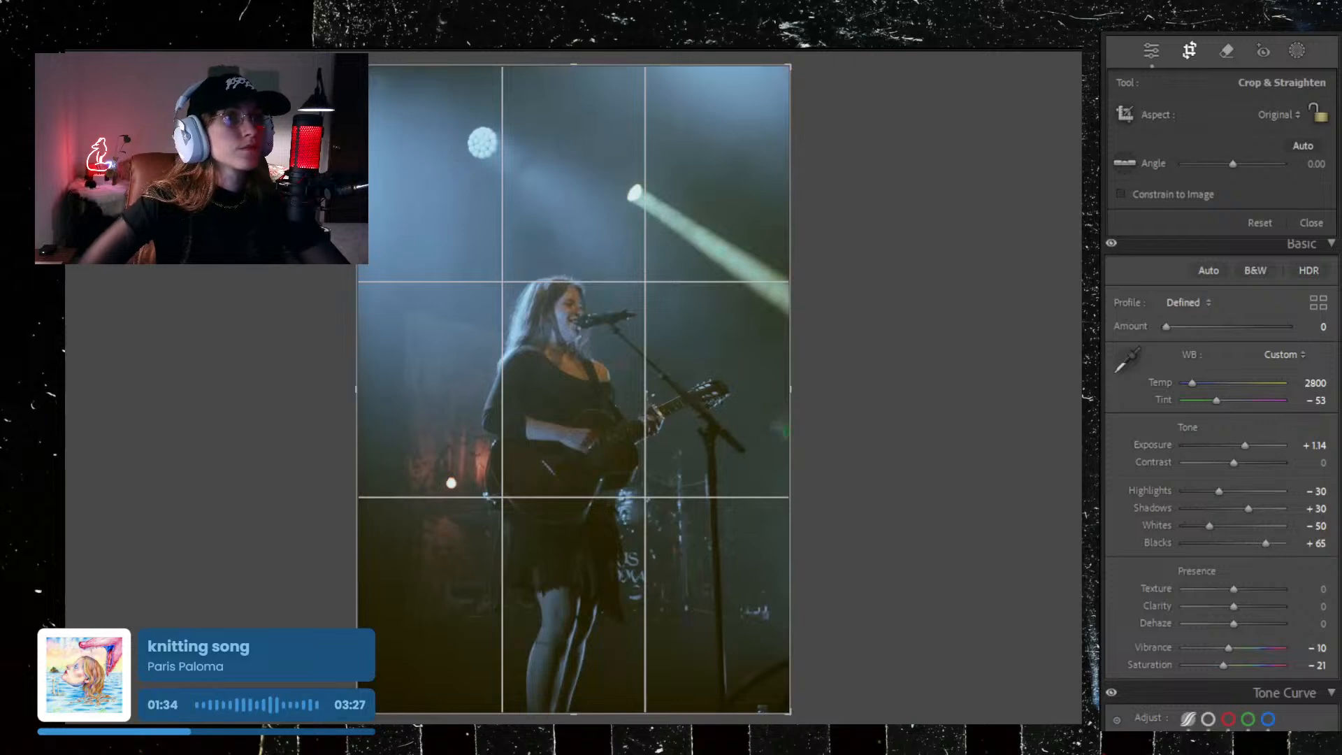
{"action": "key", "text": "Right"}
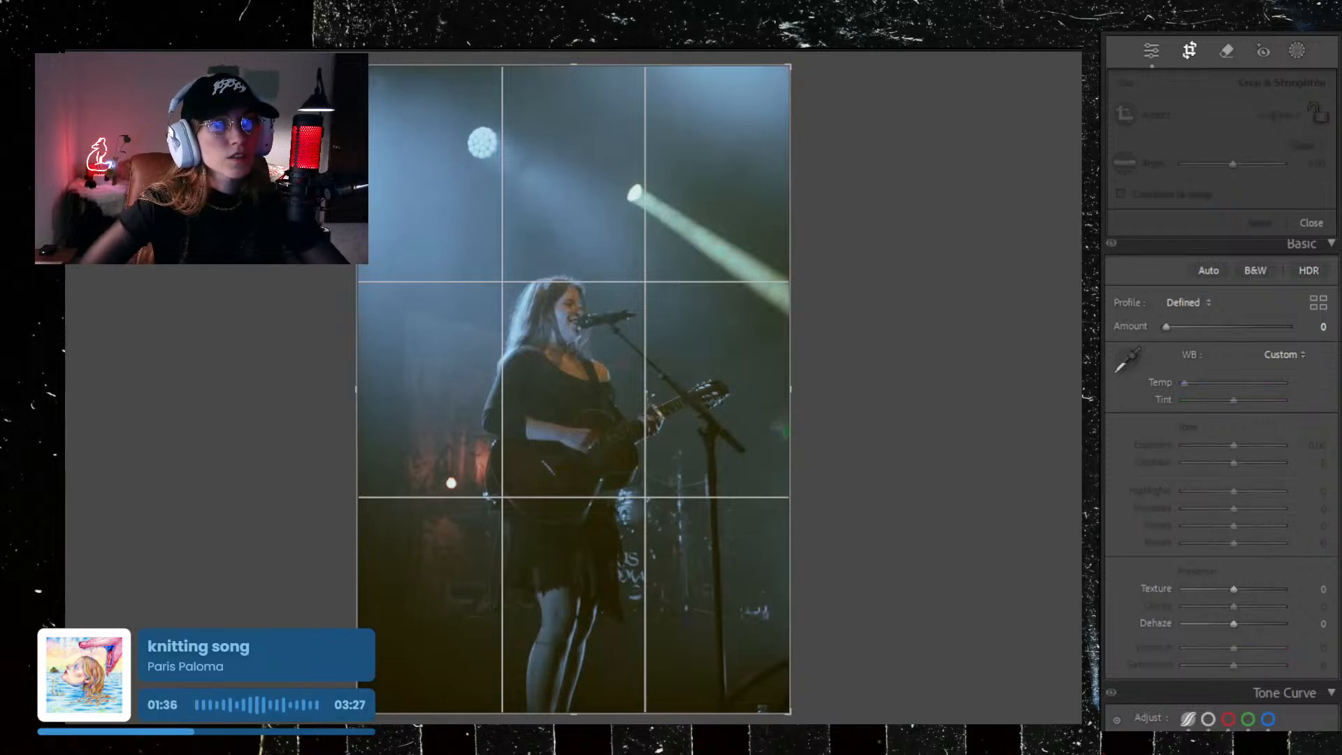
{"action": "key", "text": "Right"}
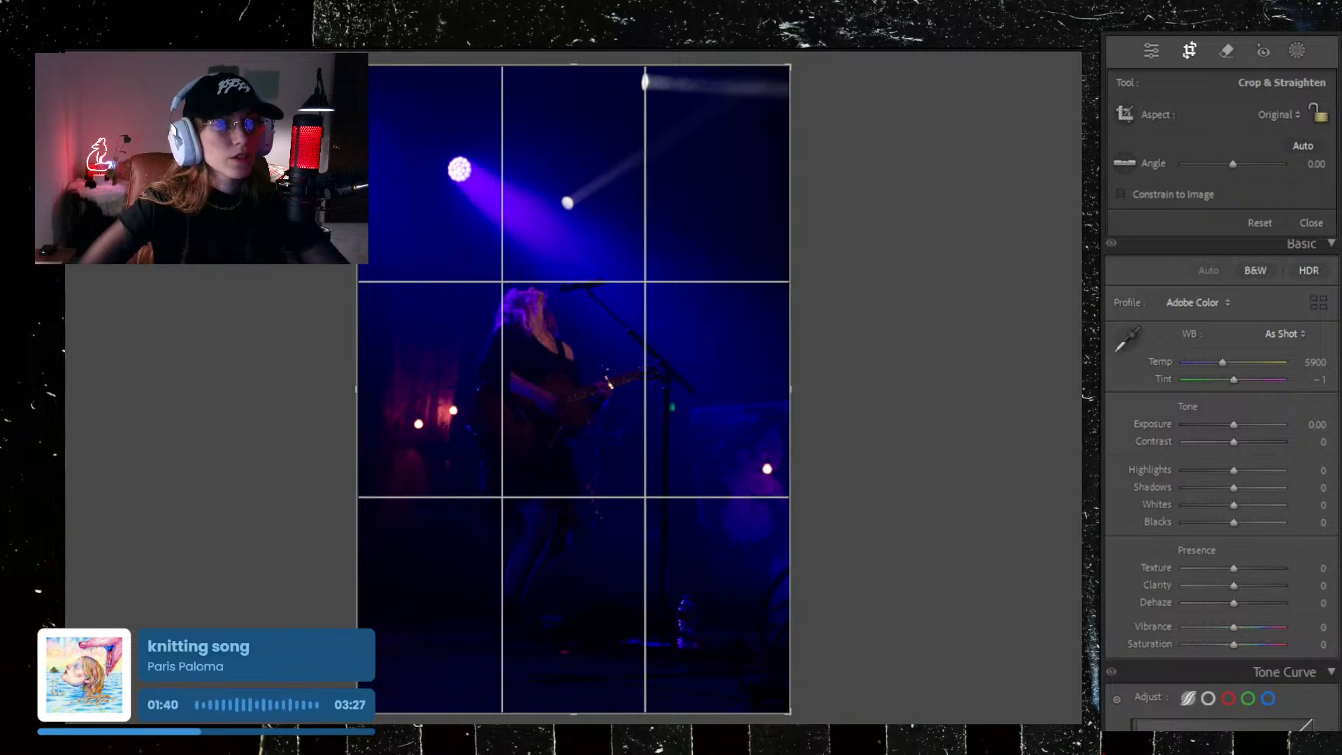
{"action": "key", "text": "ctrl+v"}
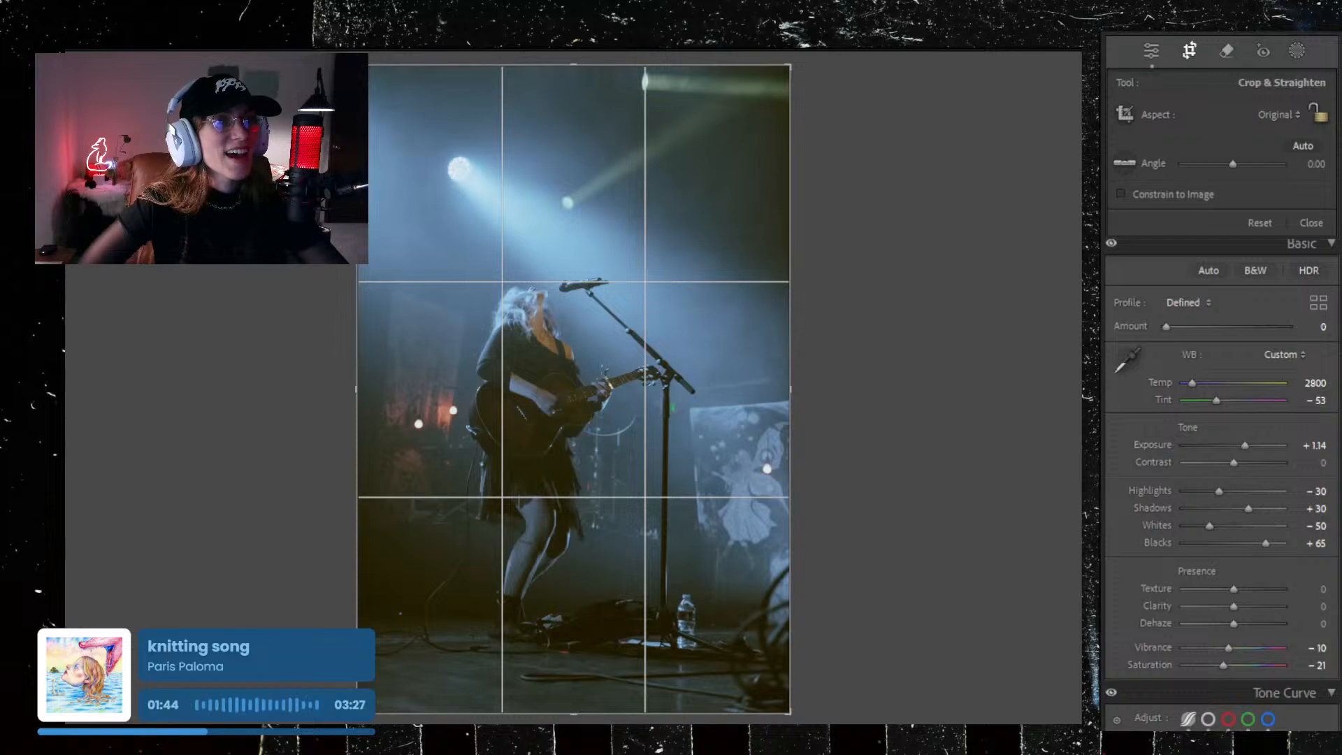
Step: Crop the leaning-back photo at the top, bottom and sides and straighten it to an angle of -1.39
{"action": "left_click_drag", "start_coordinate": [592, 715], "coordinate": [591, 705]}
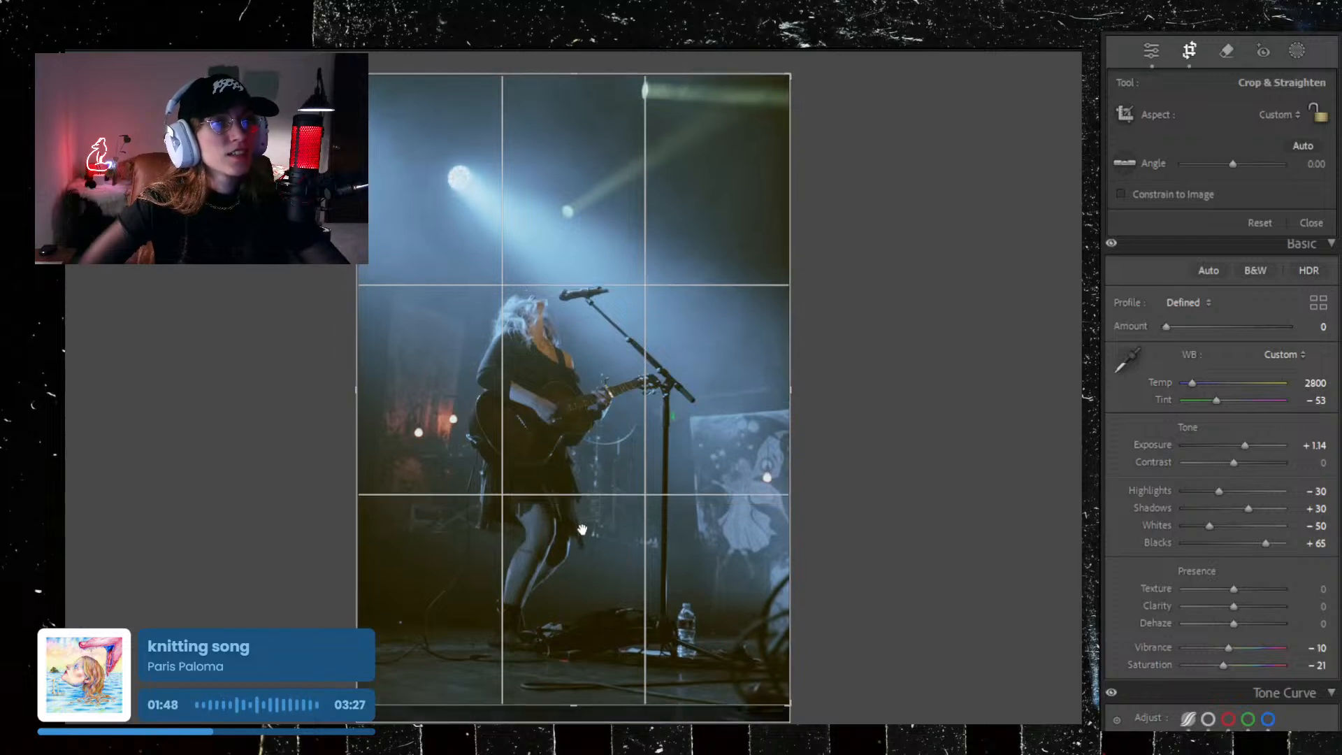
{"action": "left_click_drag", "start_coordinate": [597, 709], "coordinate": [597, 705]}
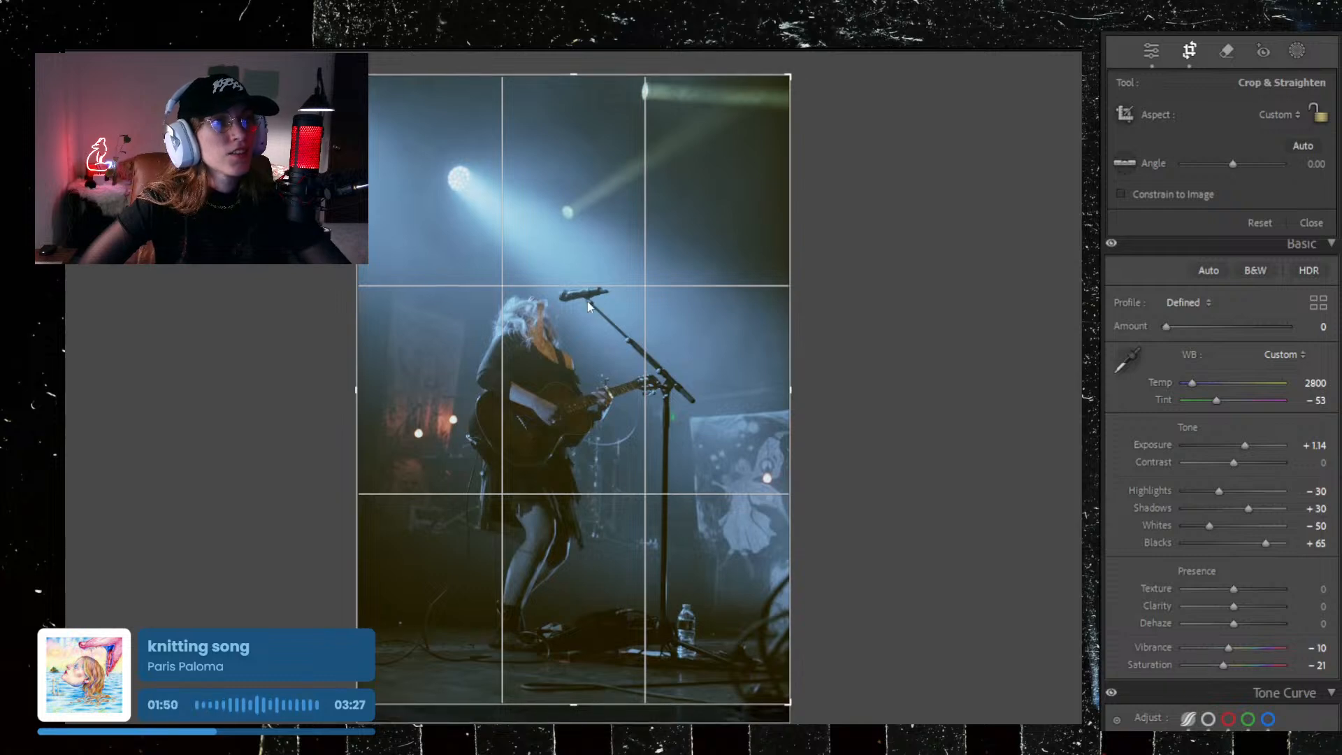
{"action": "left_click_drag", "start_coordinate": [534, 78], "coordinate": [534, 116]}
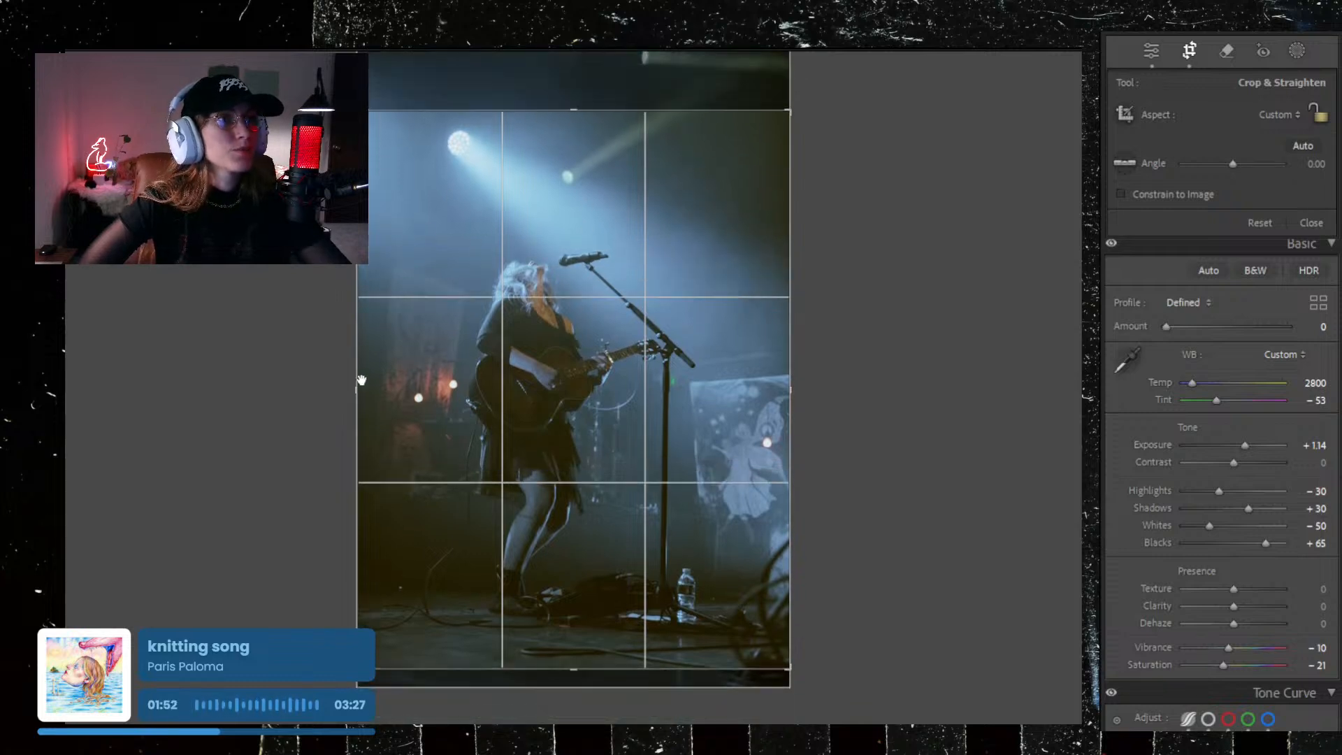
{"action": "left_click_drag", "start_coordinate": [358, 381], "coordinate": [364, 381]}
{"action": "left_click_drag", "start_coordinate": [504, 87], "coordinate": [497, 88]}
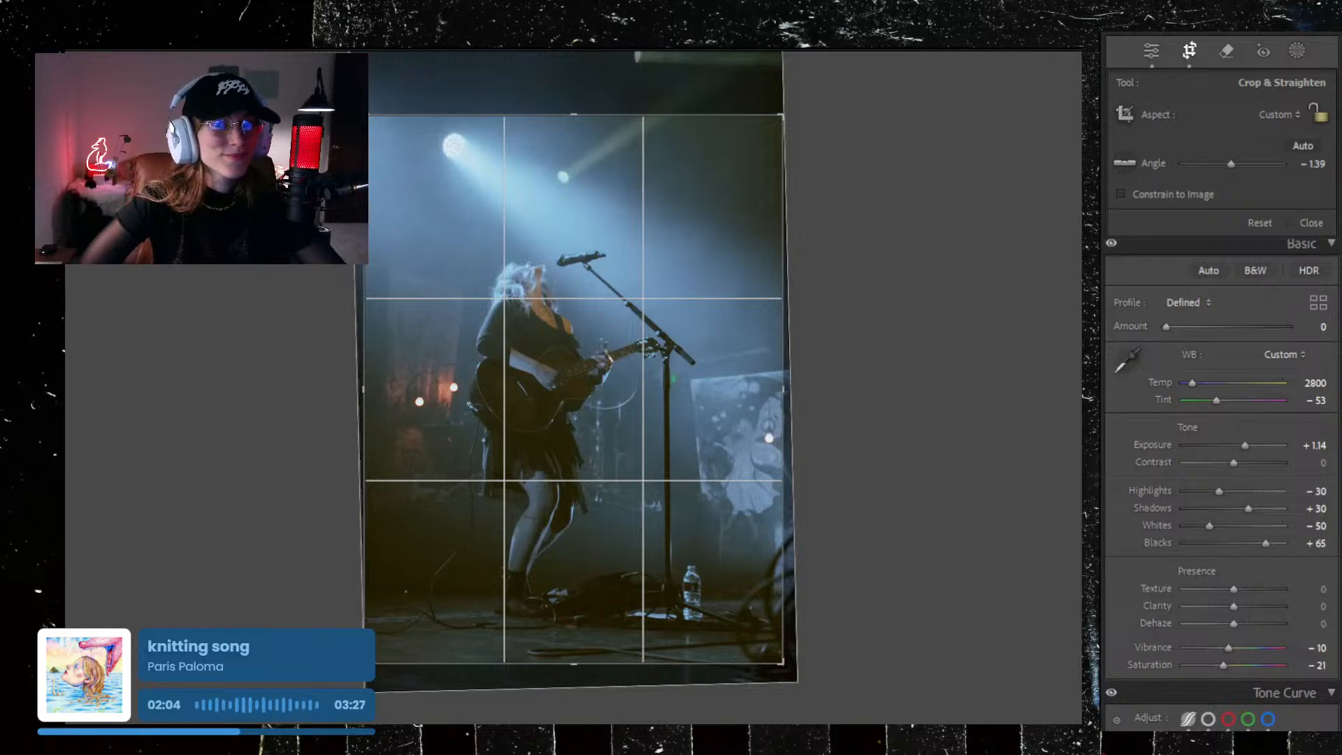
Step: Paste the graded settings onto the bright purple photo with several stage lights and crop its top and sides
{"action": "key", "text": "Right"}
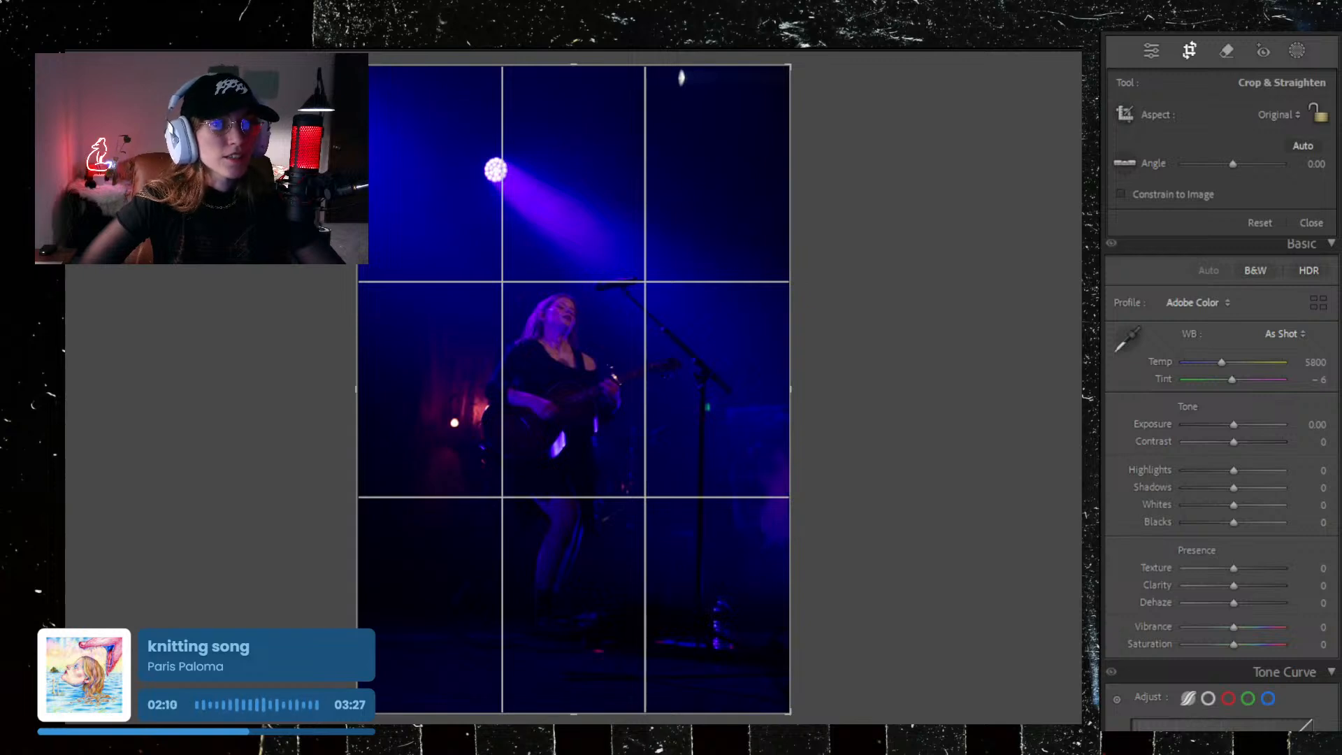
{"action": "key", "text": "Right"}
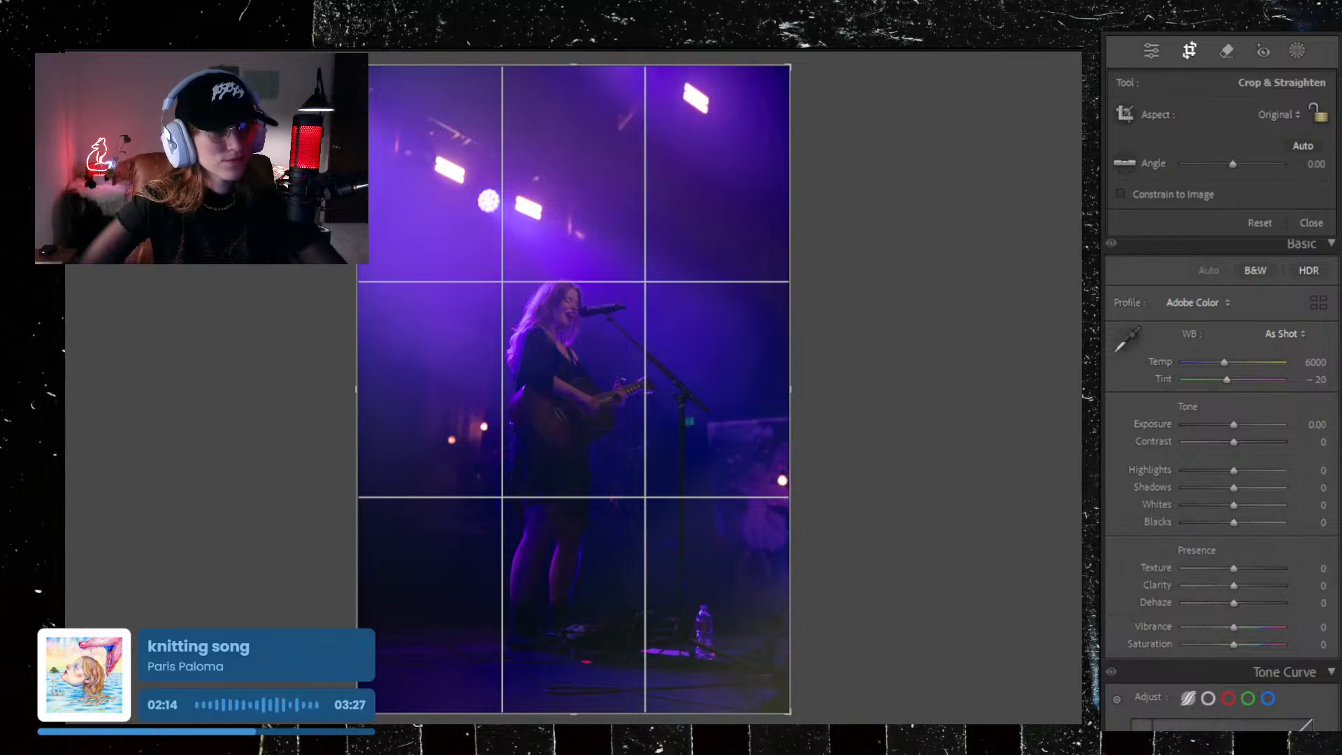
{"action": "key", "text": "ctrl+v"}
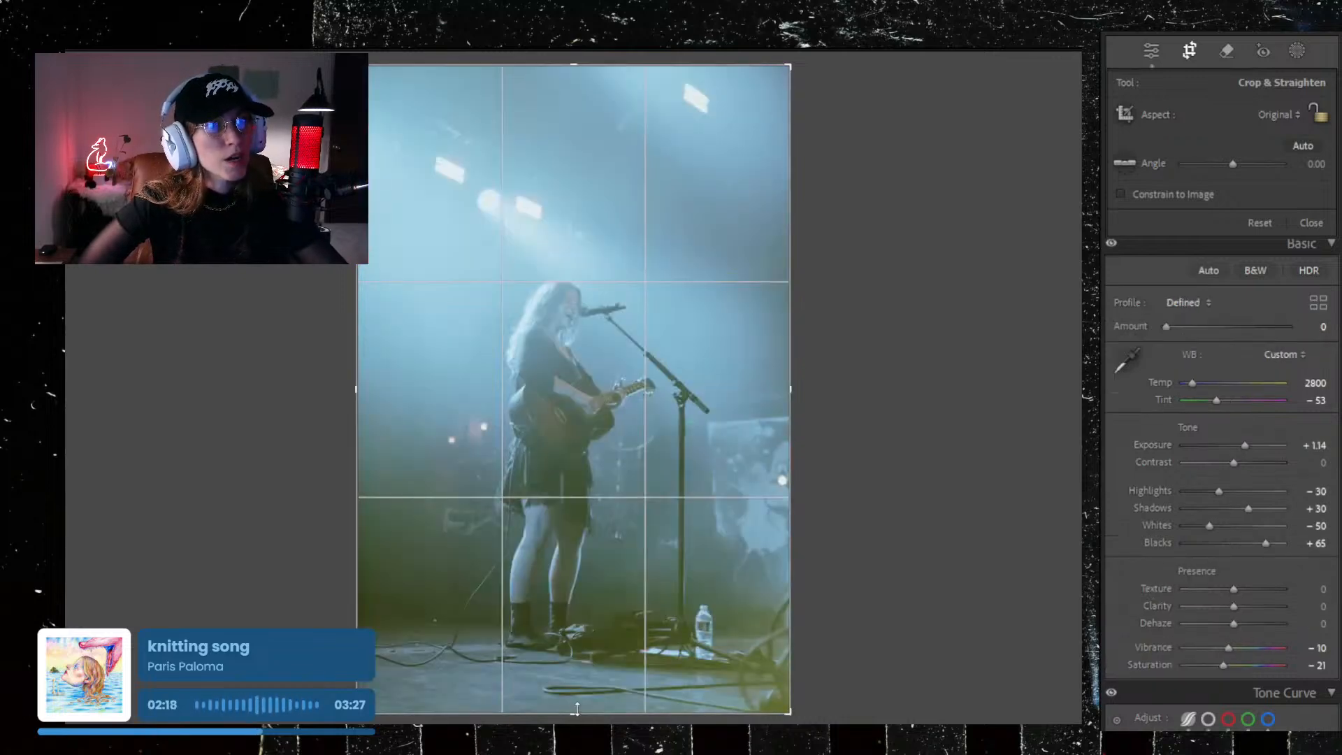
{"action": "left_click_drag", "start_coordinate": [537, 56], "coordinate": [536, 109]}
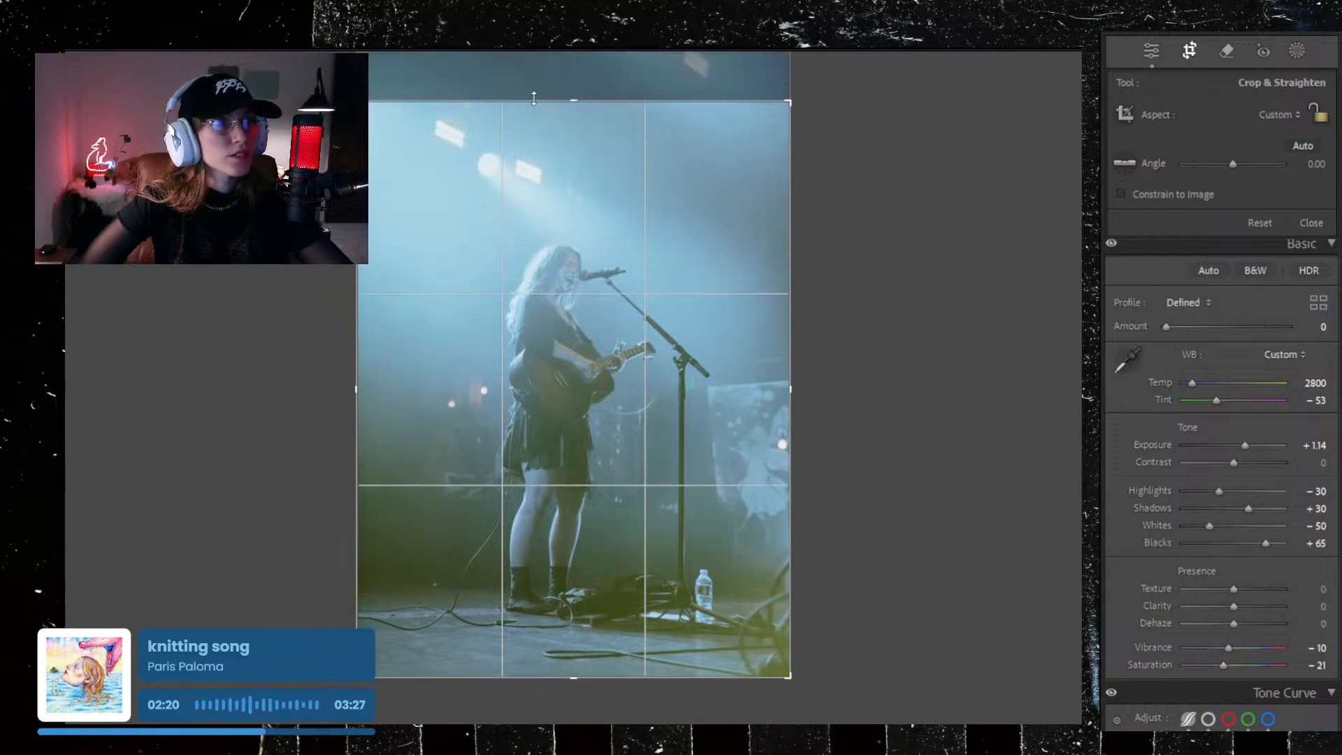
{"action": "left_click_drag", "start_coordinate": [358, 404], "coordinate": [373, 404]}
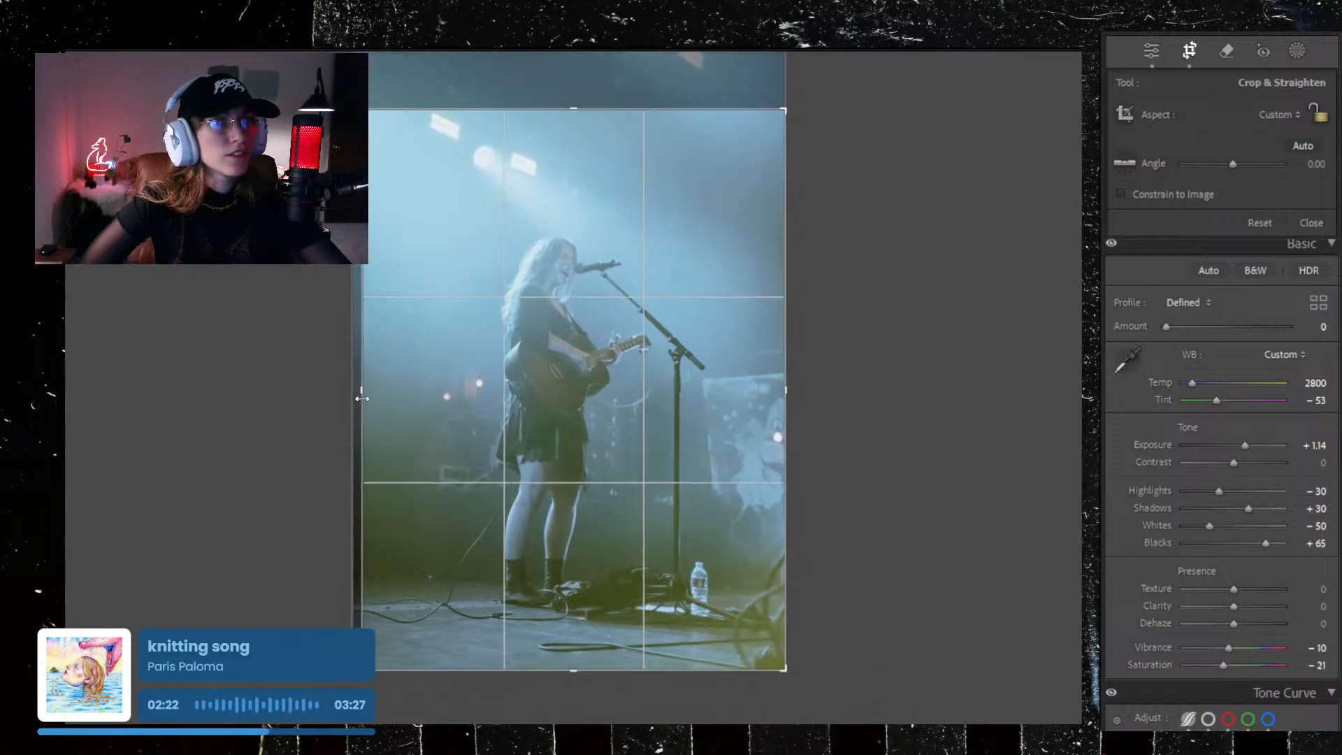
Step: Set the stage-lights photo's exposure to +0.53, highlights to -21, shadows to -7, whites to +2 and blacks to +23
{"action": "left_click_drag", "start_coordinate": [1244, 451], "coordinate": [1236, 461]}
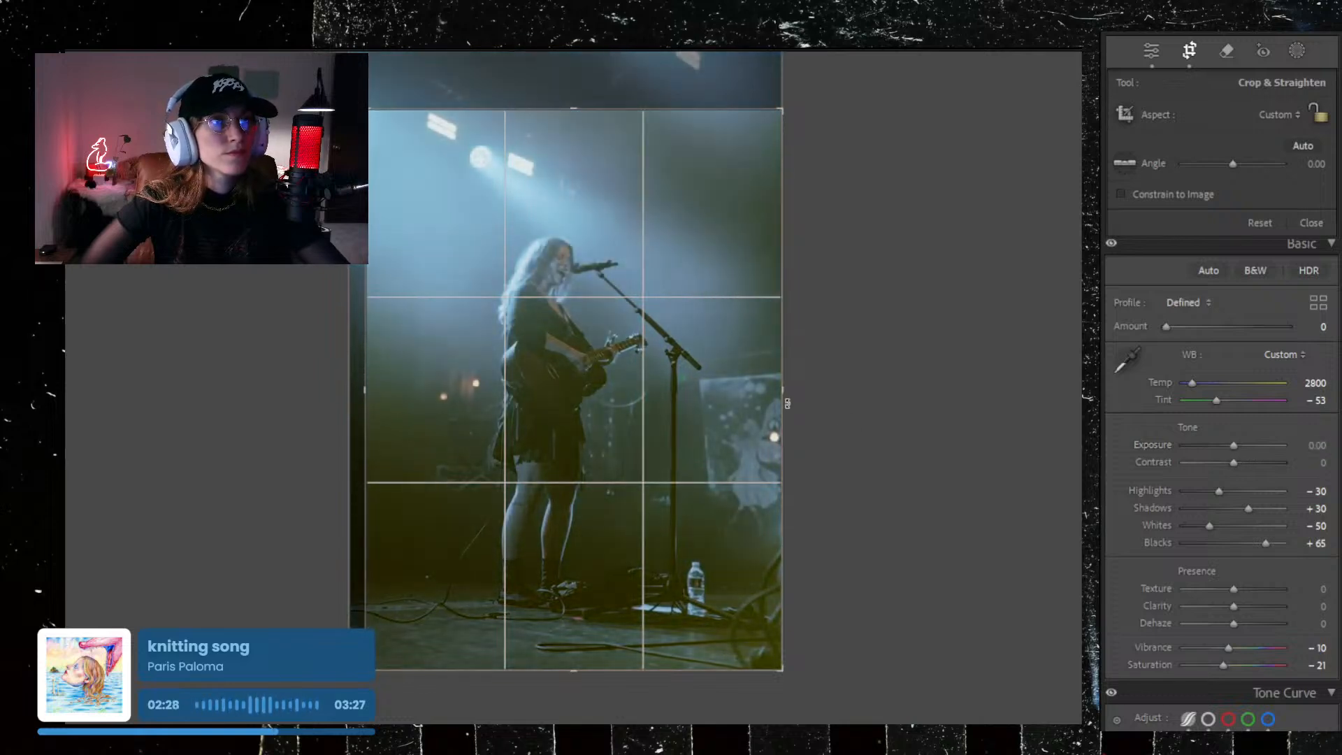
{"action": "mouse_move", "coordinate": [1244, 510]}
{"action": "left_mouse_down"}
{"action": "mouse_move", "coordinate": [1226, 517]}
{"action": "mouse_move", "coordinate": [1247, 489]}
{"action": "mouse_move", "coordinate": [1234, 492]}
{"action": "left_mouse_up"}
{"action": "double_click", "coordinate": [1232, 492]}
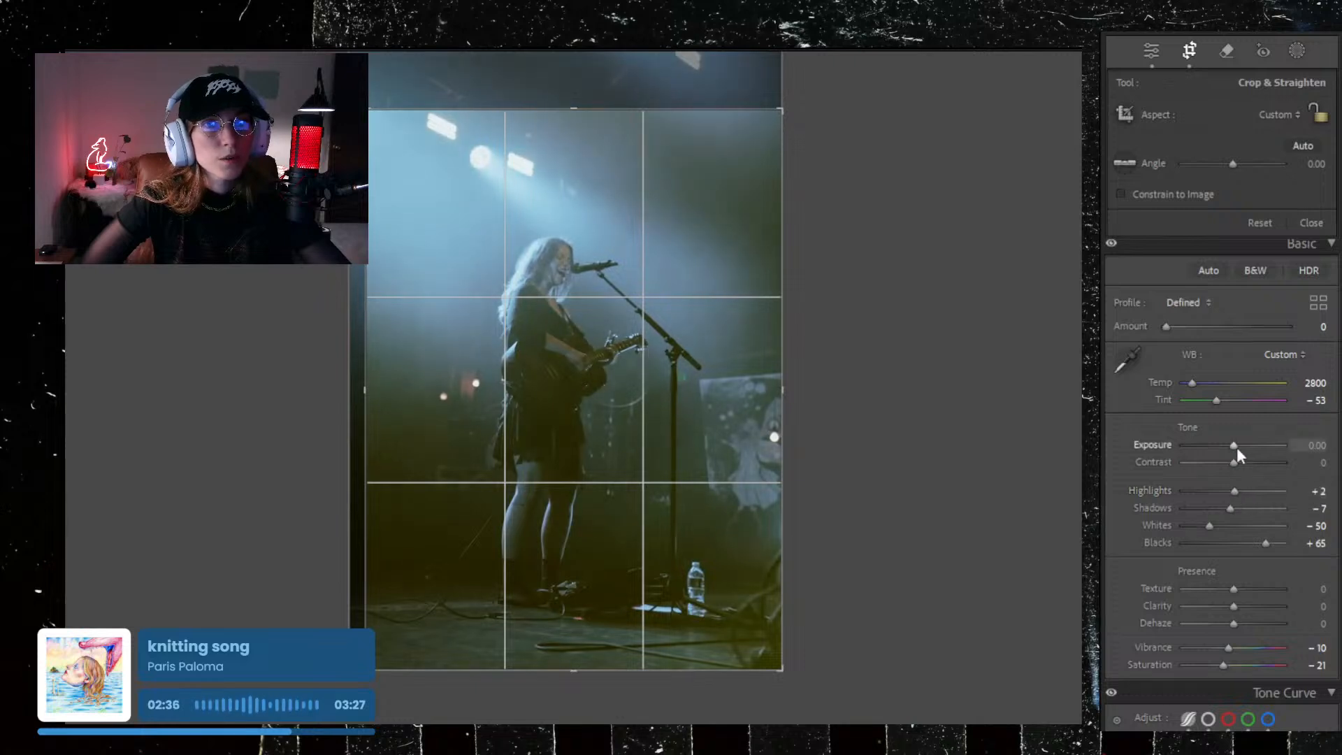
{"action": "left_click_drag", "start_coordinate": [1233, 446], "coordinate": [1239, 448]}
{"action": "left_click_drag", "start_coordinate": [1264, 543], "coordinate": [1244, 546]}
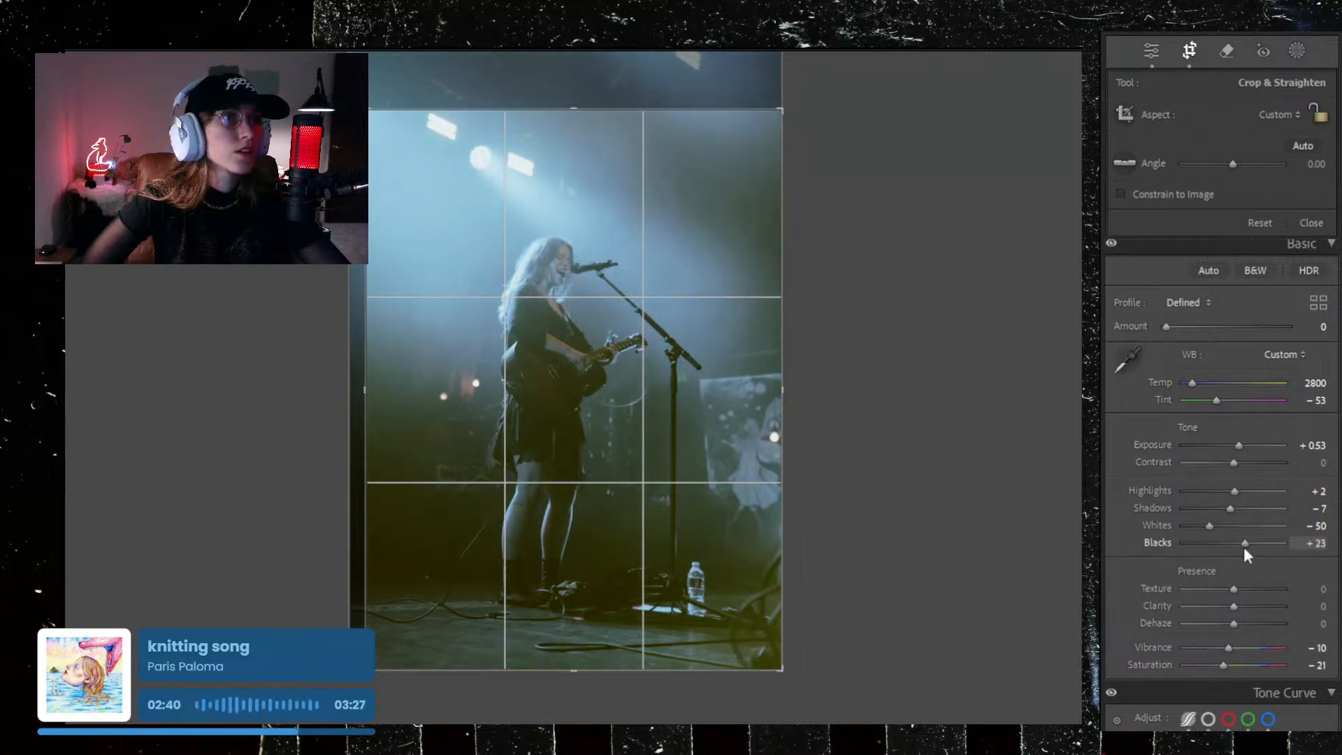
{"action": "left_click_drag", "start_coordinate": [1235, 489], "coordinate": [1234, 521]}
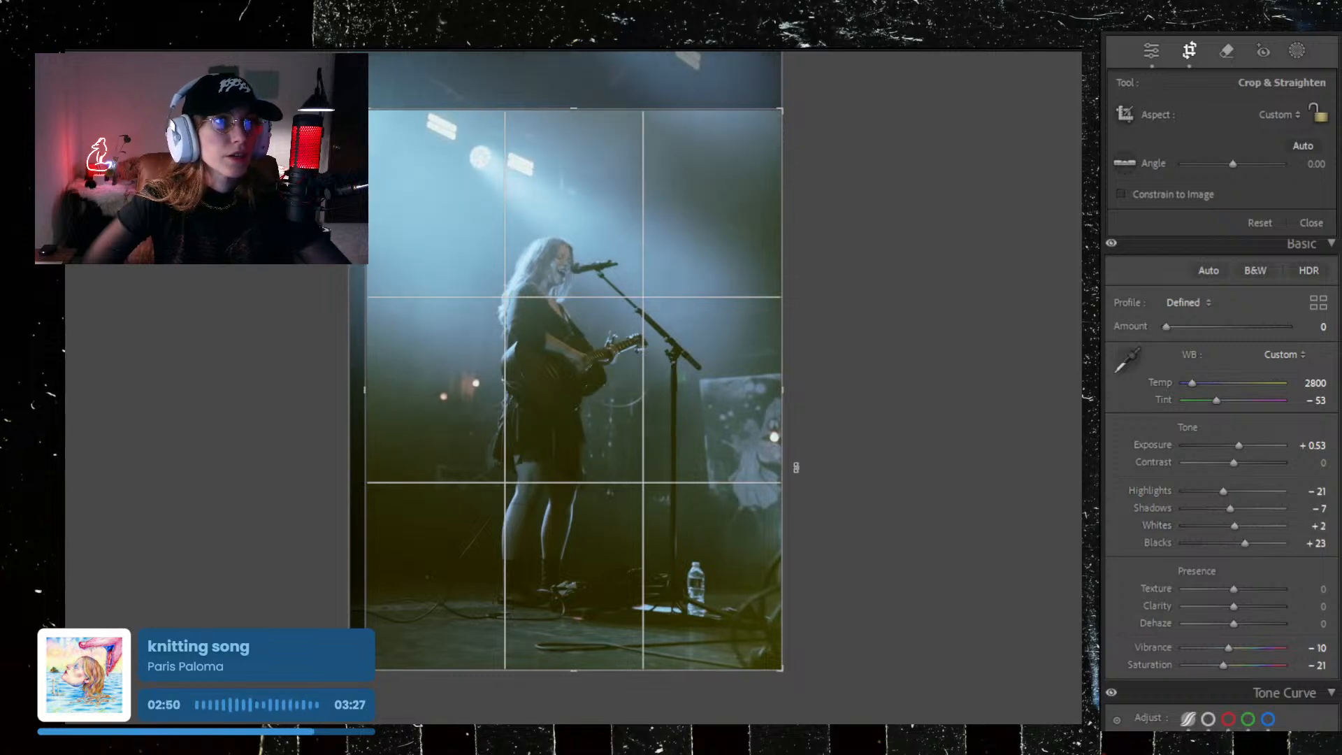
Step: Reposition the stage-lights photo within its crop, trim the sides further and straighten it to an angle of -2.19
{"action": "left_click_drag", "start_coordinate": [573, 162], "coordinate": [574, 172]}
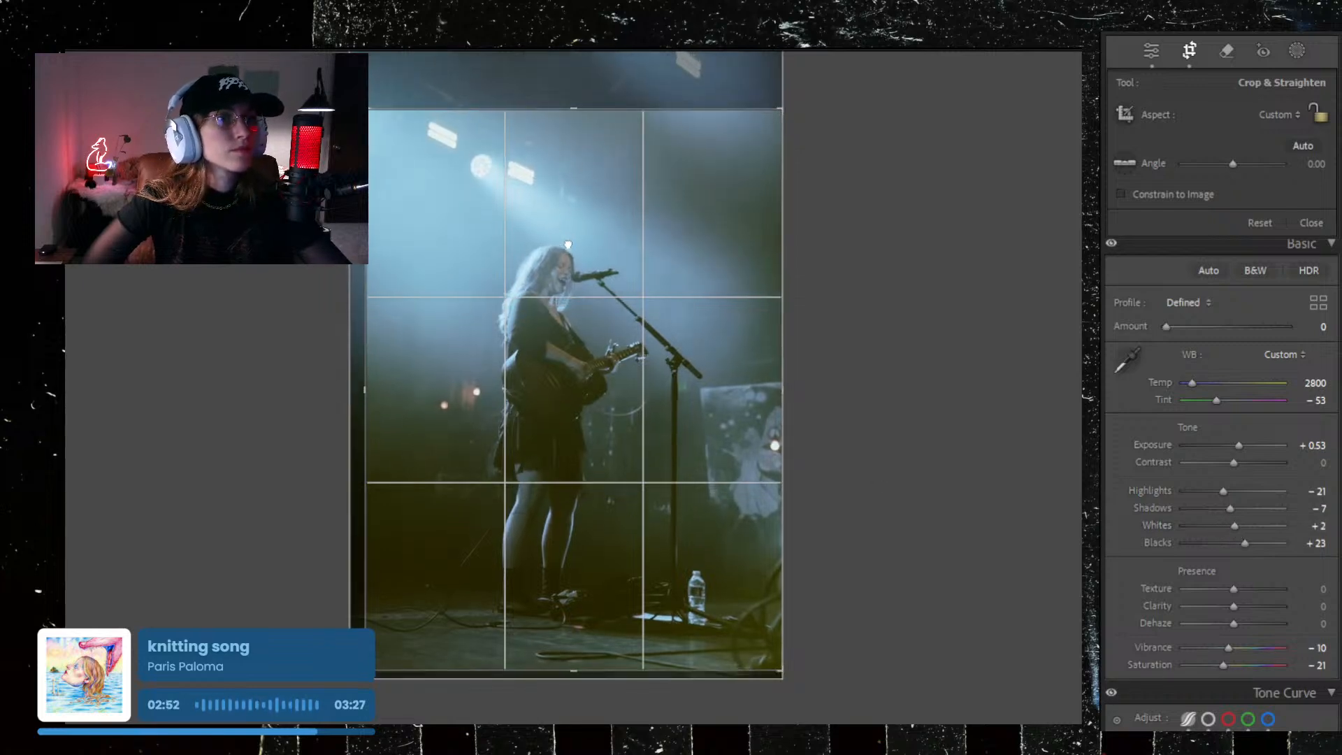
{"action": "left_click_drag", "start_coordinate": [780, 308], "coordinate": [778, 309]}
{"action": "left_click_drag", "start_coordinate": [361, 367], "coordinate": [375, 378]}
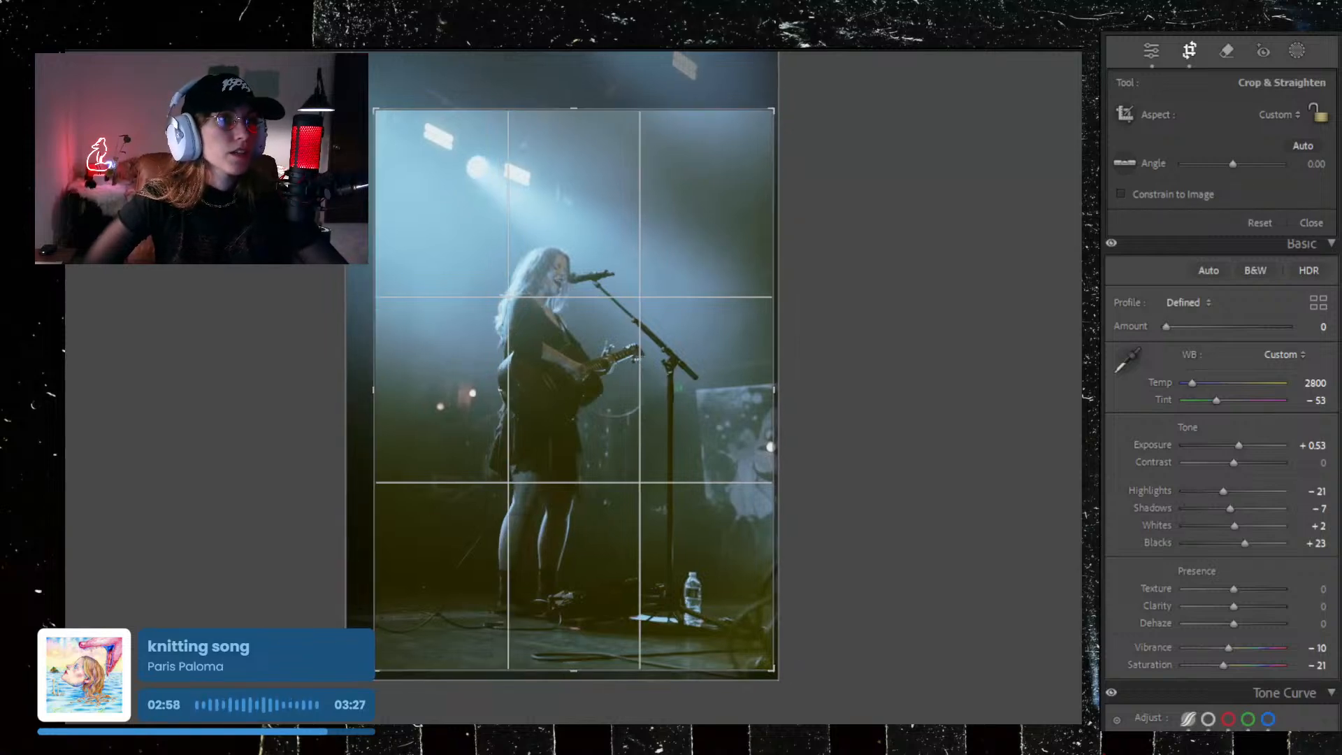
{"action": "left_click_drag", "start_coordinate": [831, 419], "coordinate": [831, 410]}
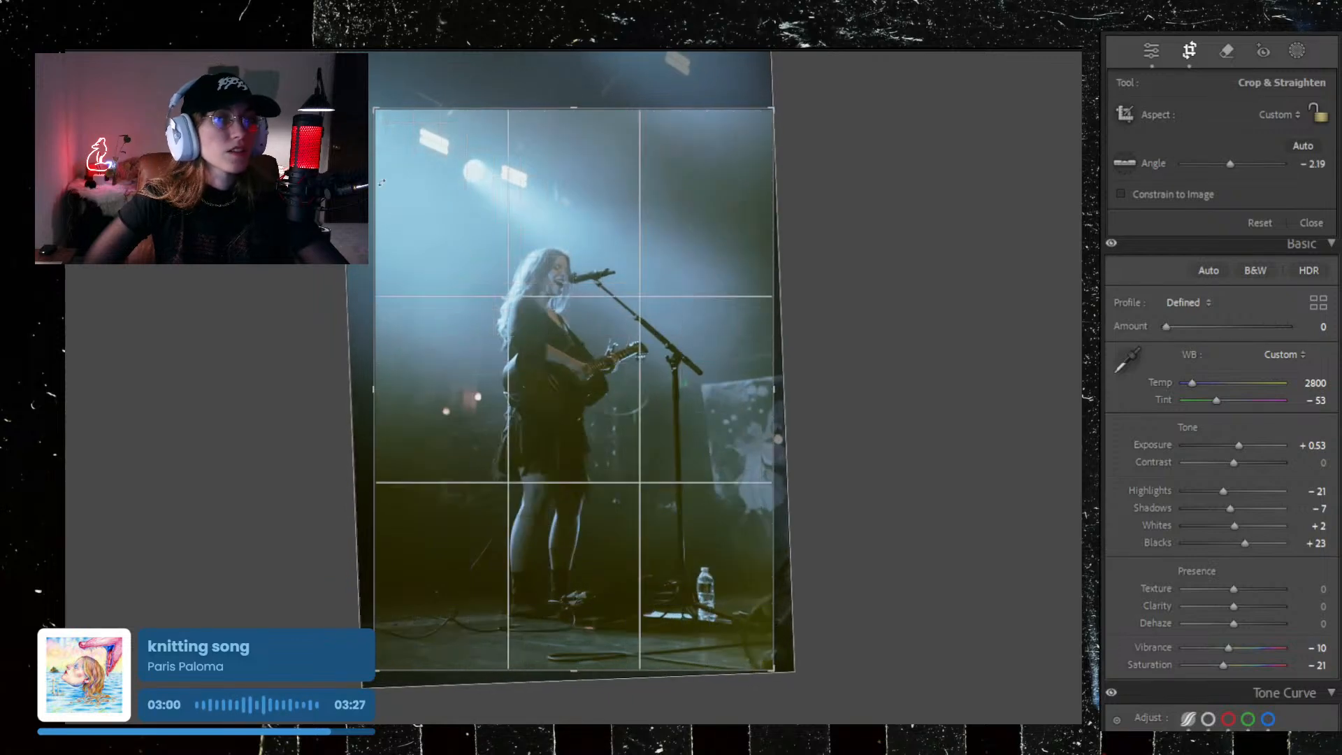
{"action": "left_click_drag", "start_coordinate": [620, 459], "coordinate": [620, 455]}
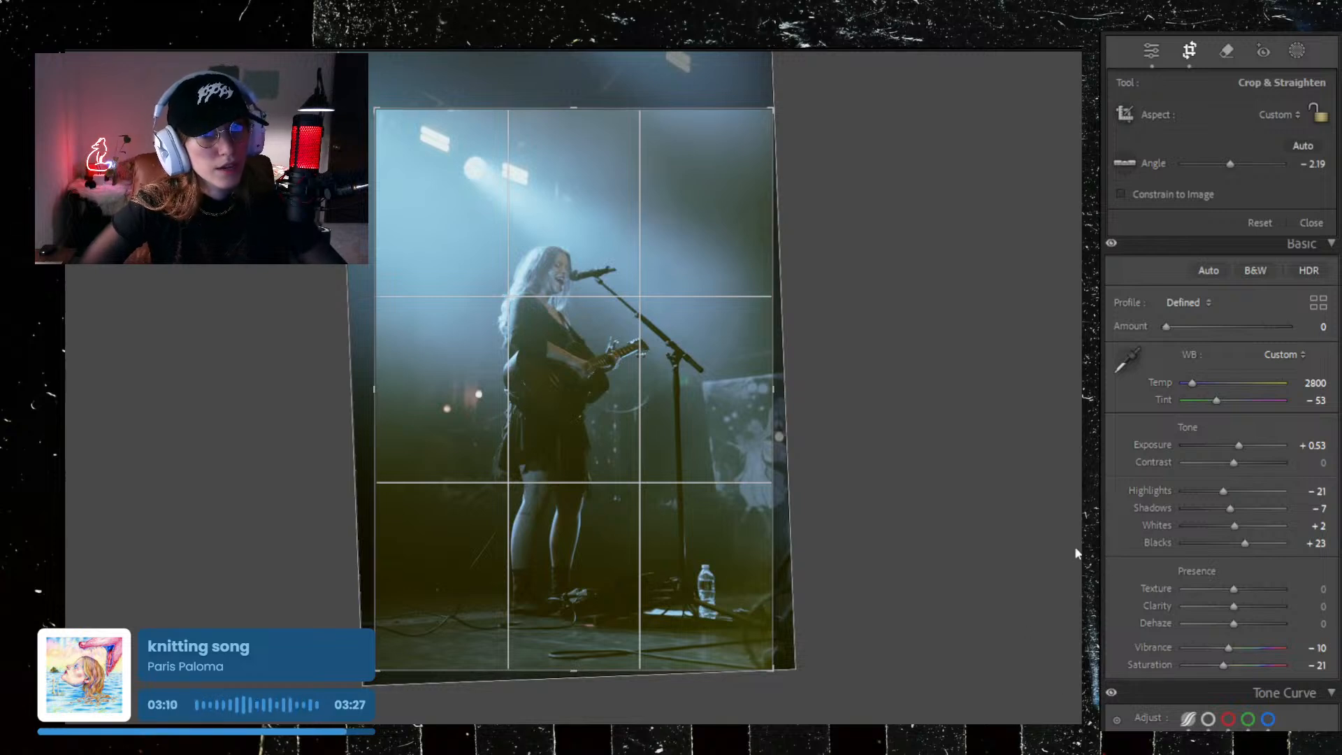
{"action": "key", "text": "p"}
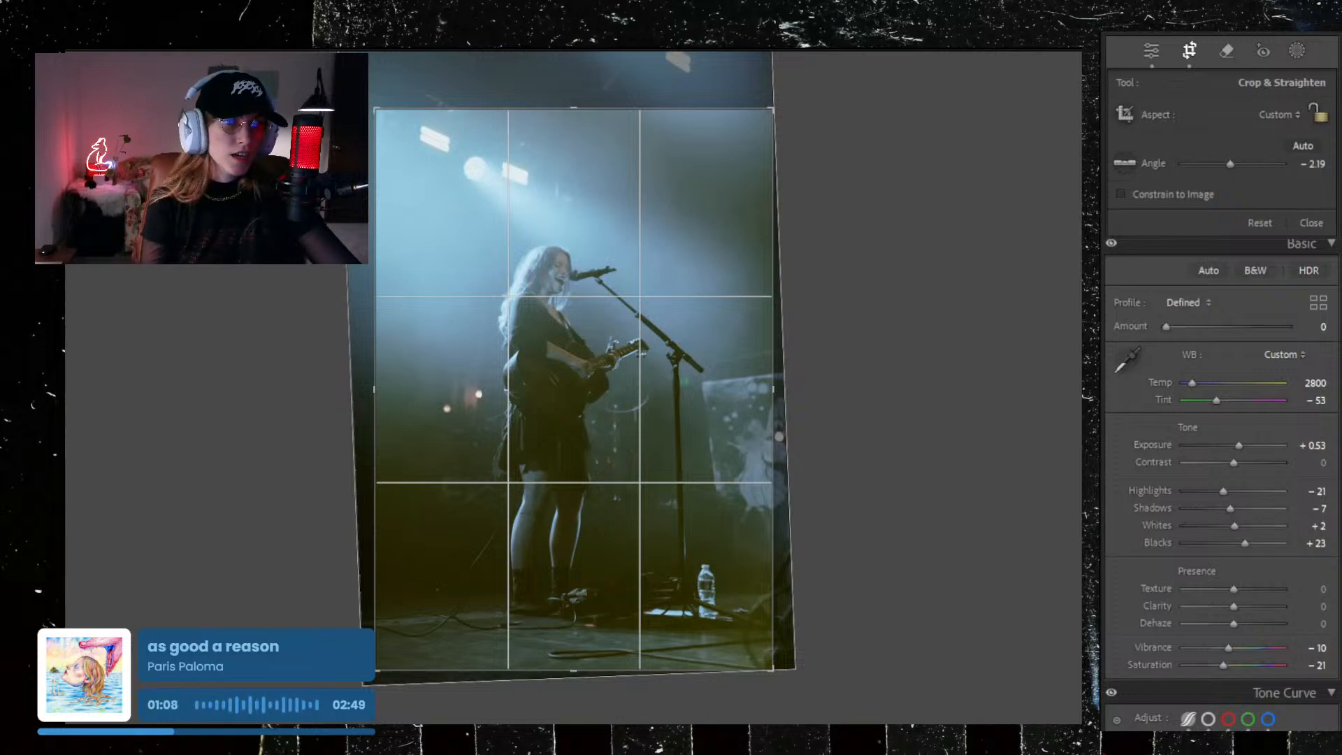
Step: Paste the graded settings onto the dark blue guitar photo with the single round spotlight and crop its top
{"action": "key", "text": "Right"}
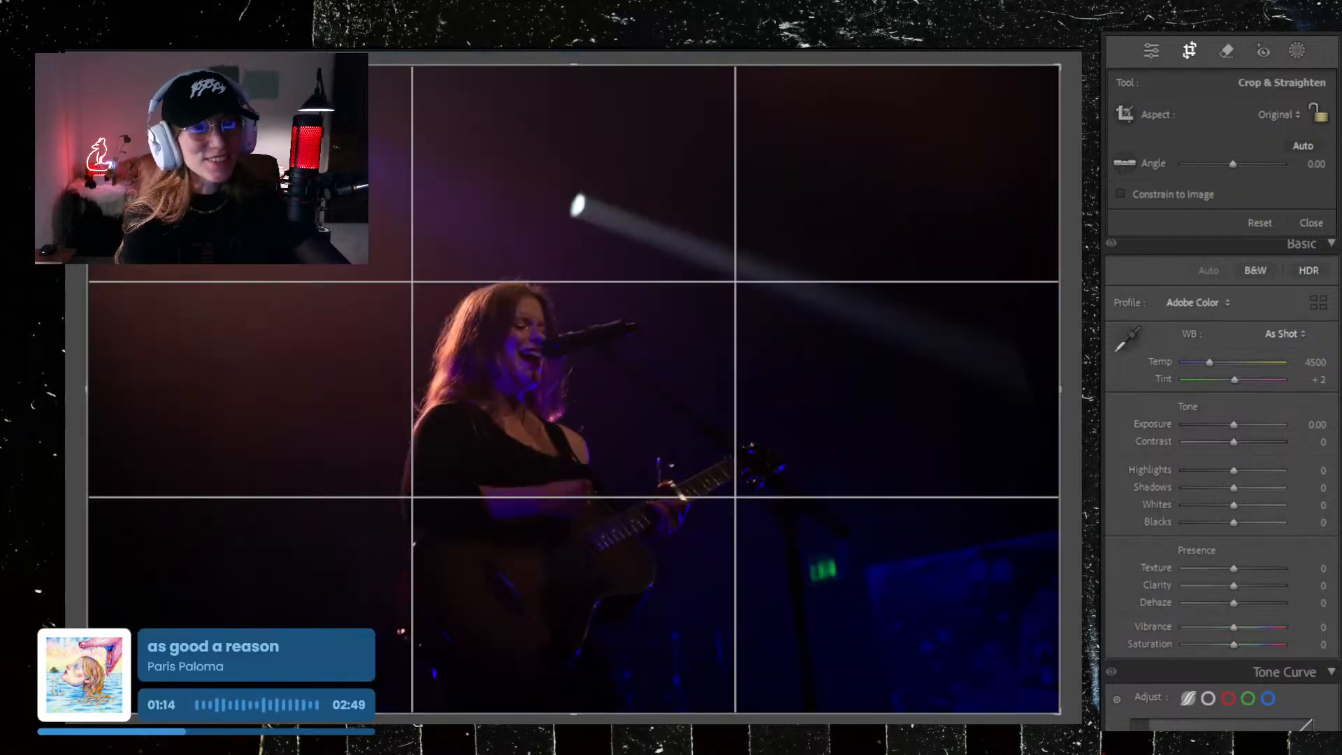
{"action": "key", "text": "Right"}
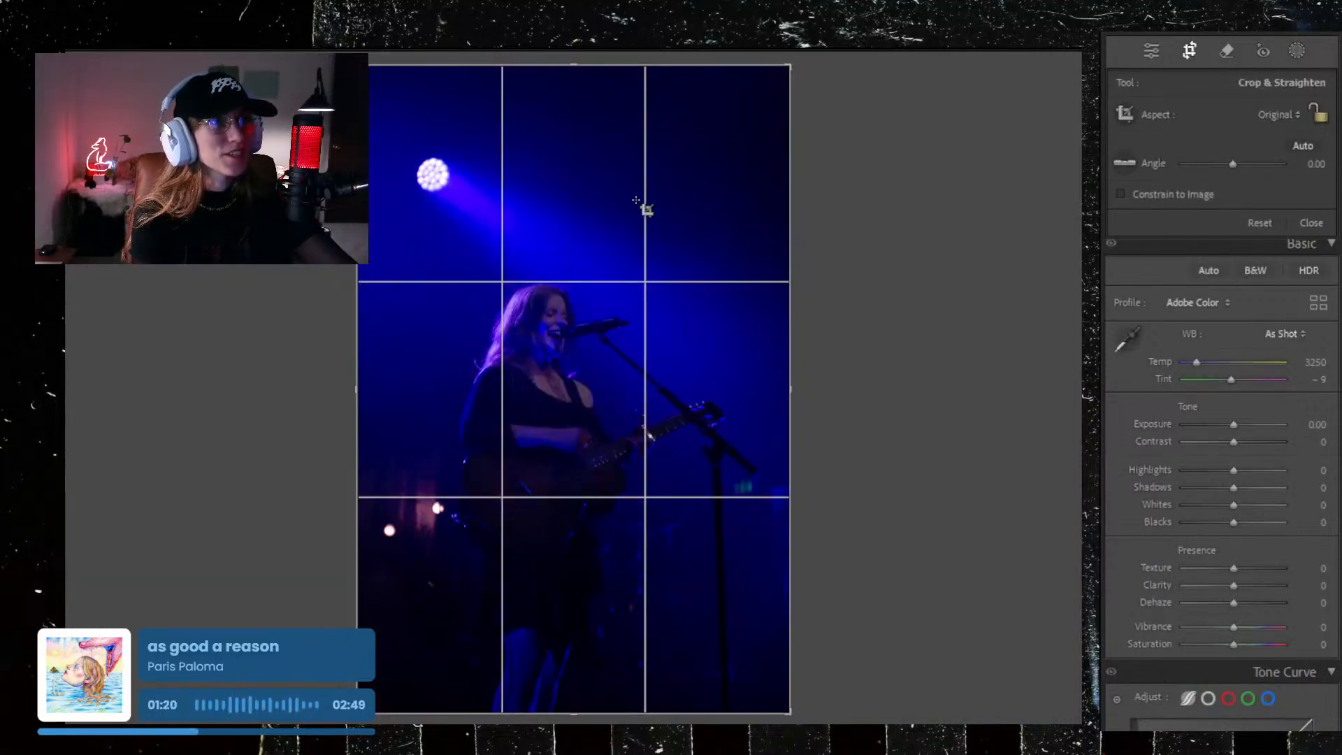
{"action": "key", "text": "ctrl+shift+v"}
{"action": "left_click_drag", "start_coordinate": [573, 72], "coordinate": [577, 105]}
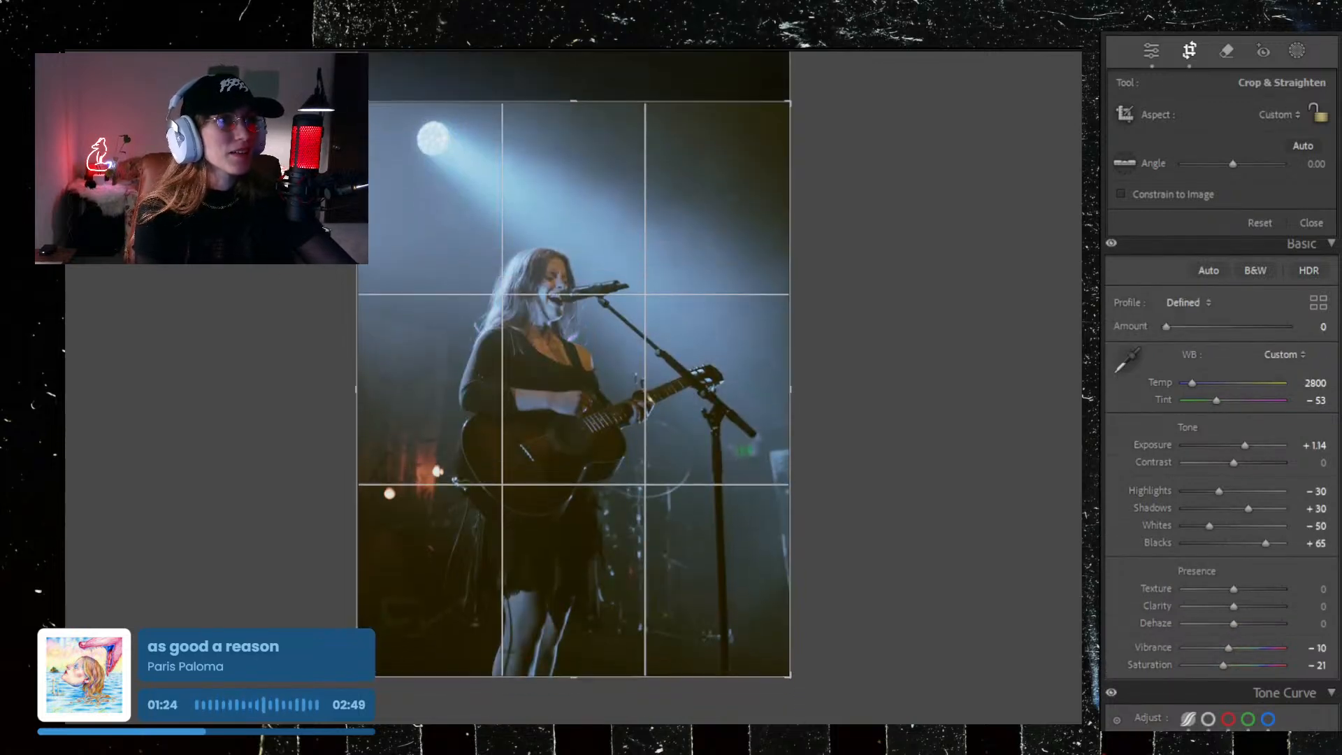
Step: Straighten the single-spotlight photo automatically to an angle of -0.65, trim its side slightly and apply the crop
{"action": "left_click", "coordinate": [1303, 146]}
{"action": "left_click_drag", "start_coordinate": [790, 549], "coordinate": [787, 548]}
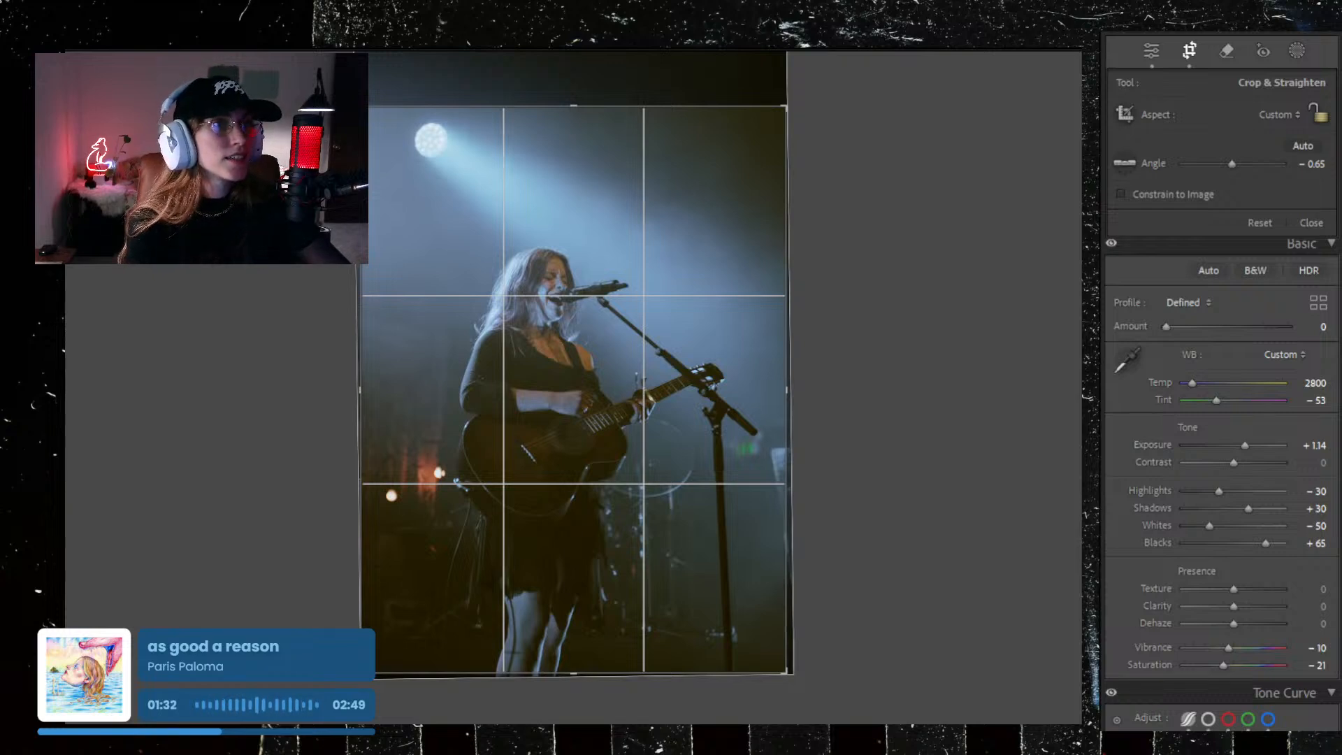
{"action": "left_click", "coordinate": [1188, 52]}
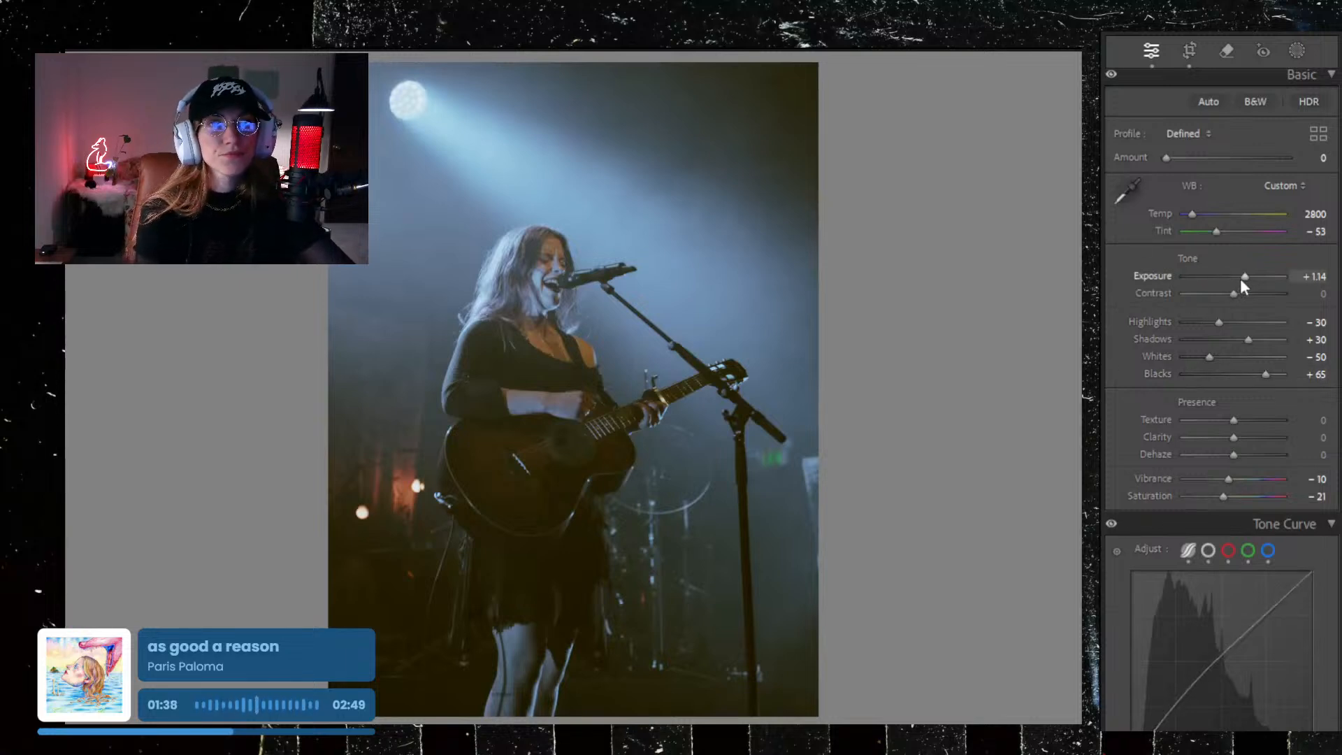
Step: Compare the single-spotlight photo with and without its edits, including the effect of its color grading and a side-by-side before/after view
{"action": "key", "text": "backslash"}
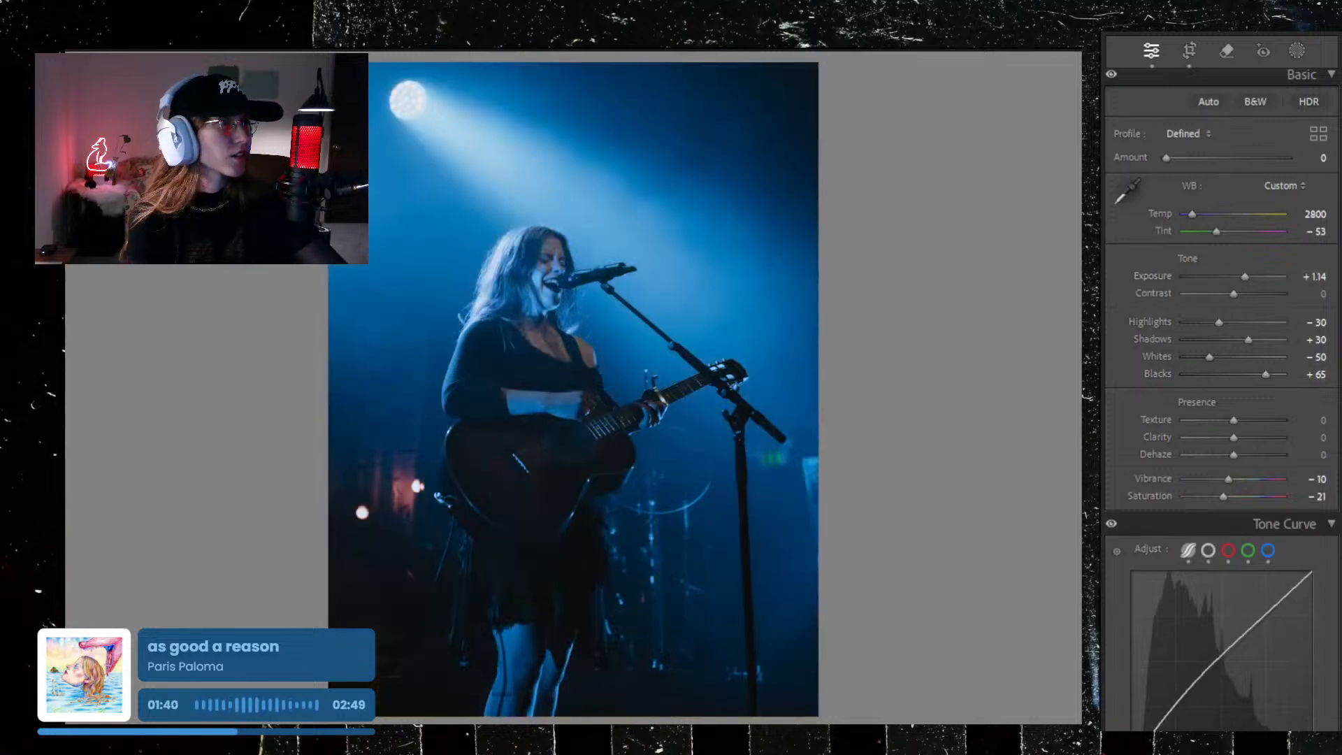
{"action": "key", "text": "backslash"}
{"action": "key", "text": "backslash"}
{"action": "key", "text": "backslash"}
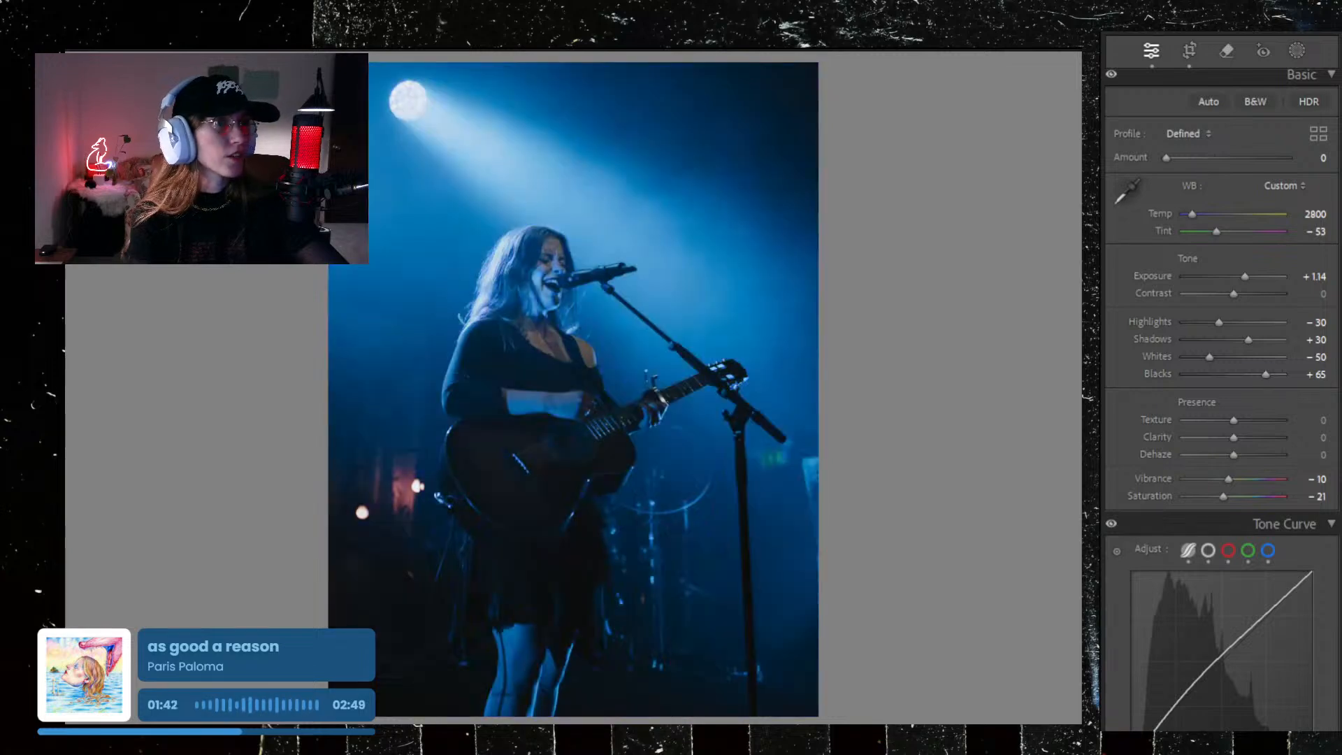
{"action": "key", "text": "backslash"}
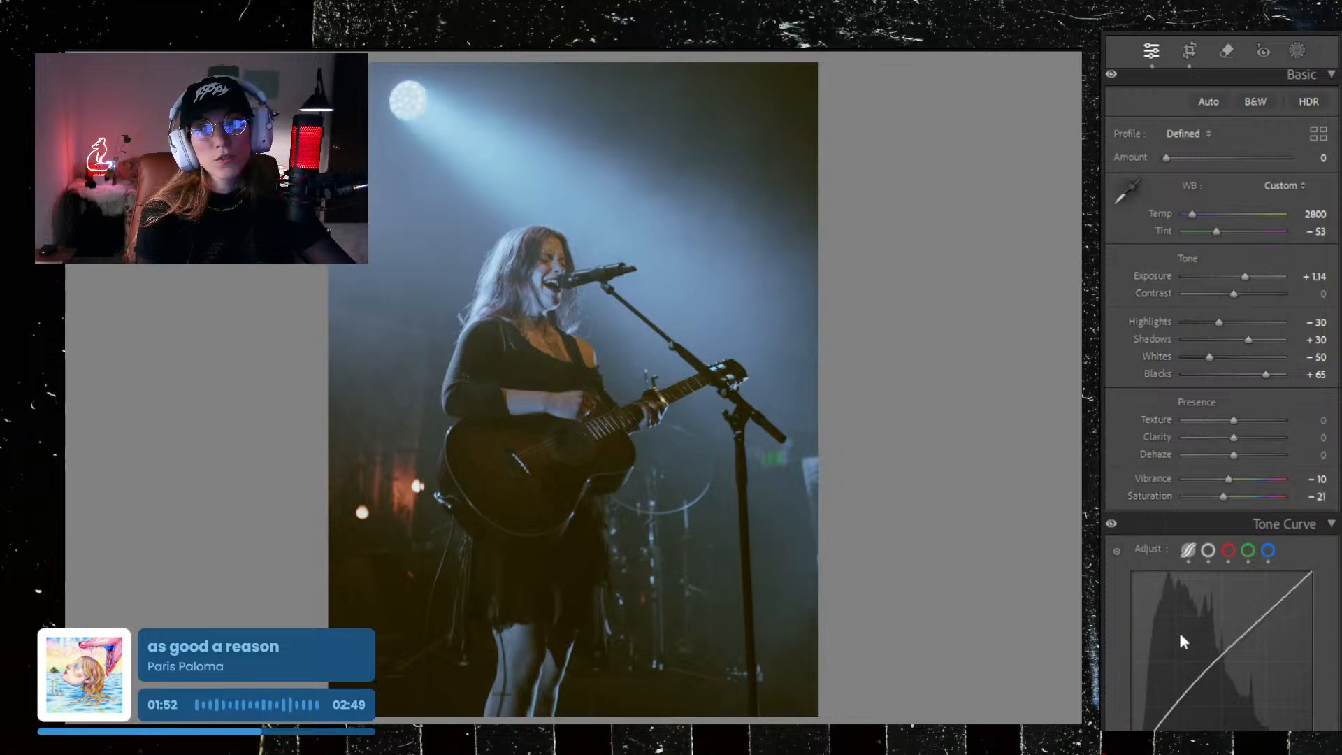
{"action": "scroll", "coordinate": [1179, 628], "scroll_direction": "down", "scroll_amount": 10}
{"action": "scroll", "coordinate": [1180, 630], "scroll_direction": "down", "scroll_amount": 10}
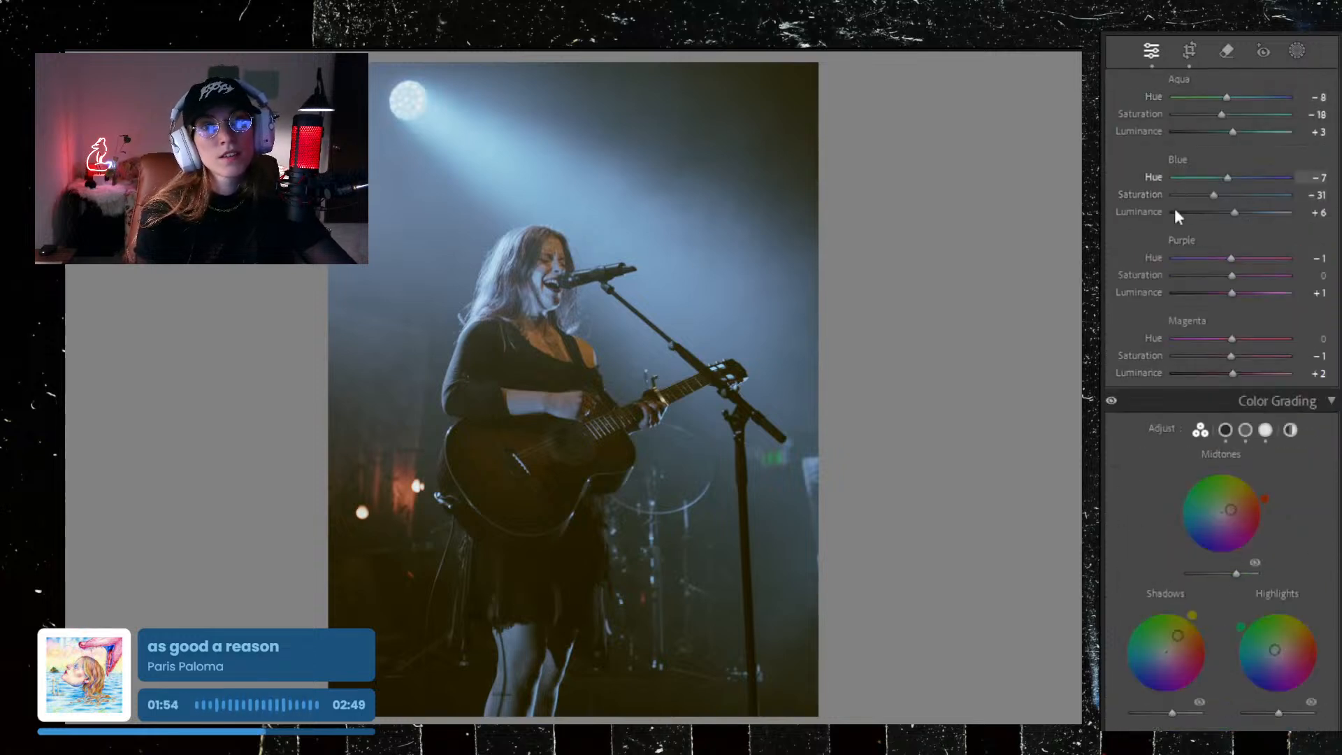
{"action": "scroll", "coordinate": [1146, 513], "scroll_direction": "up", "scroll_amount": 3}
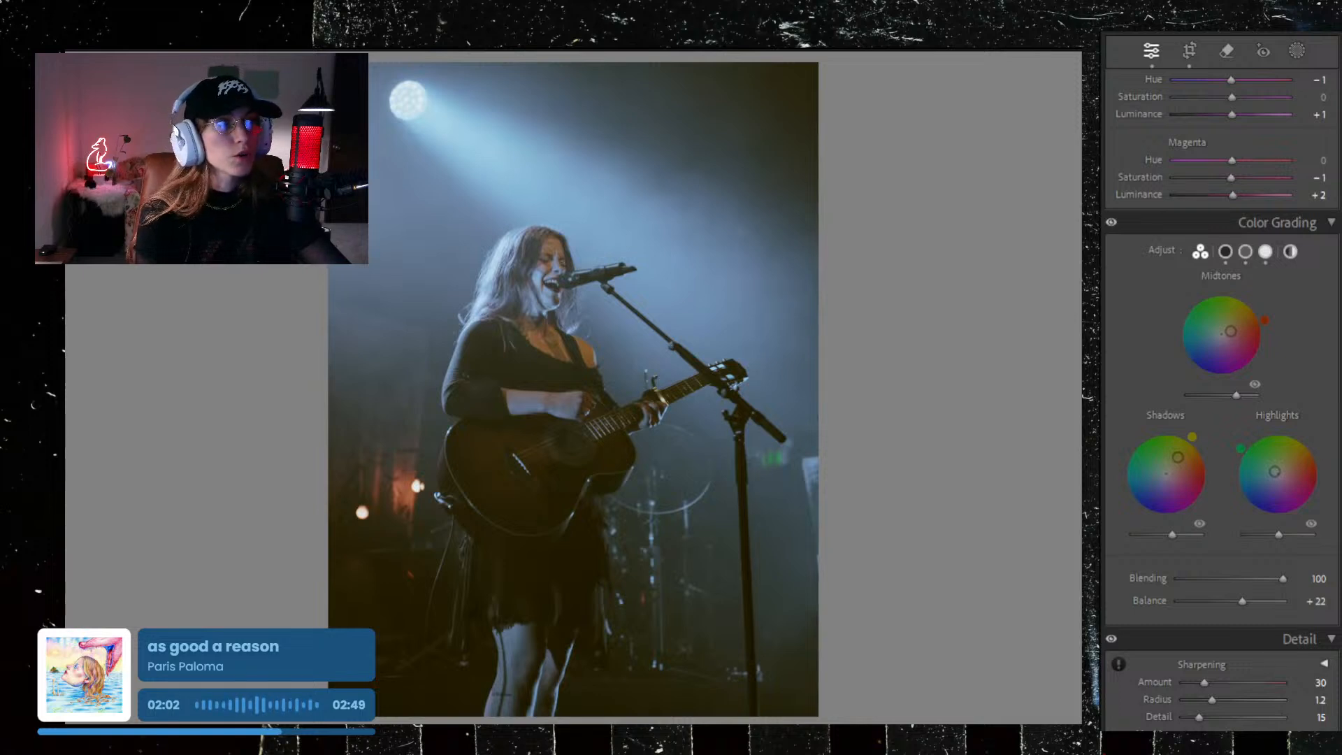
{"action": "left_click", "coordinate": [1111, 222]}
{"action": "left_click", "coordinate": [1111, 222]}
{"action": "key", "text": "y"}
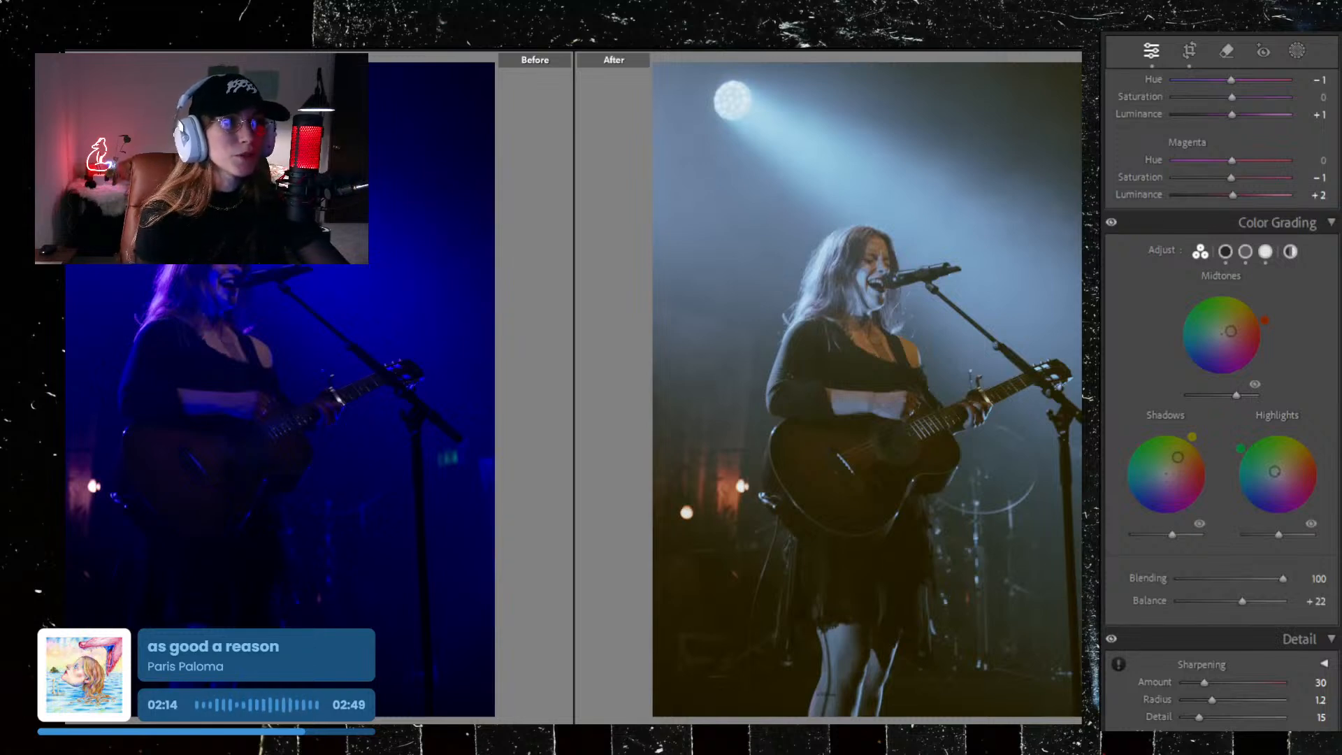
{"action": "key", "text": "y"}
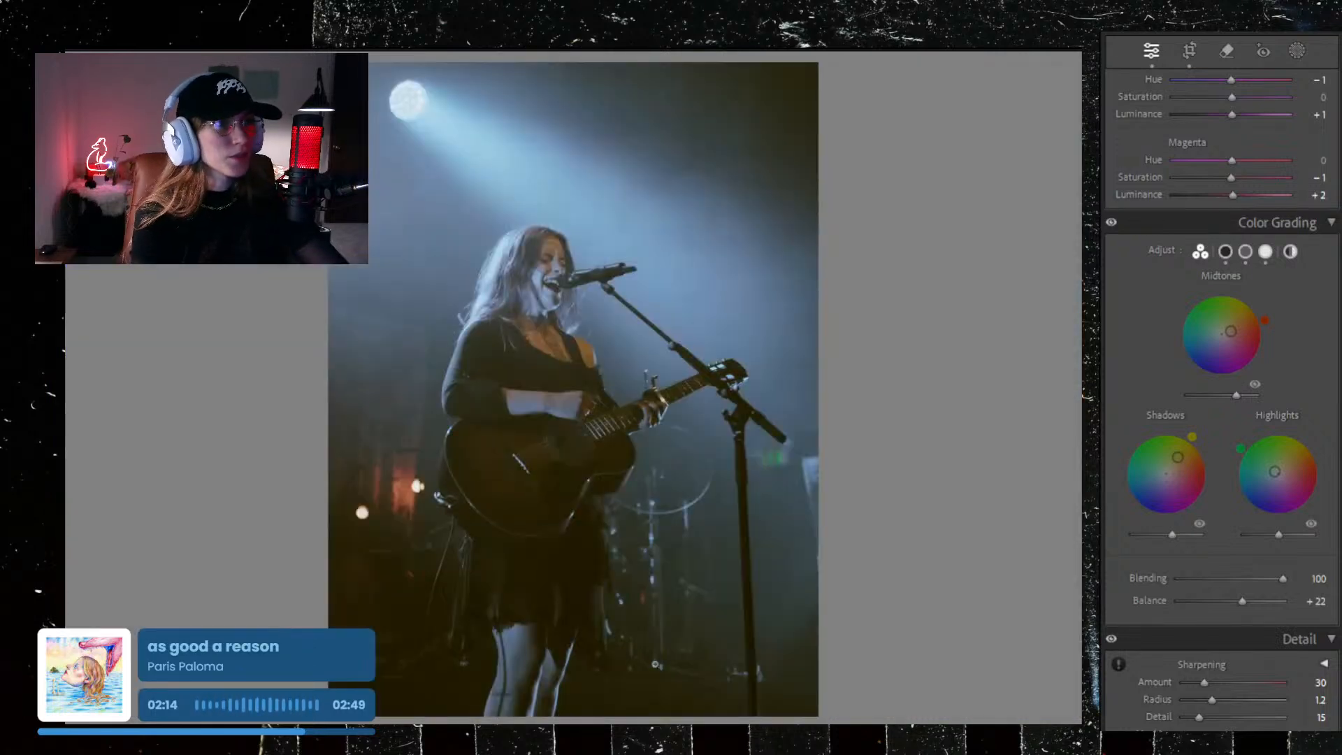
Step: Set the single-spotlight photo's luminance noise reduction to 15
{"action": "scroll", "coordinate": [1152, 667], "scroll_direction": "down", "scroll_amount": 5}
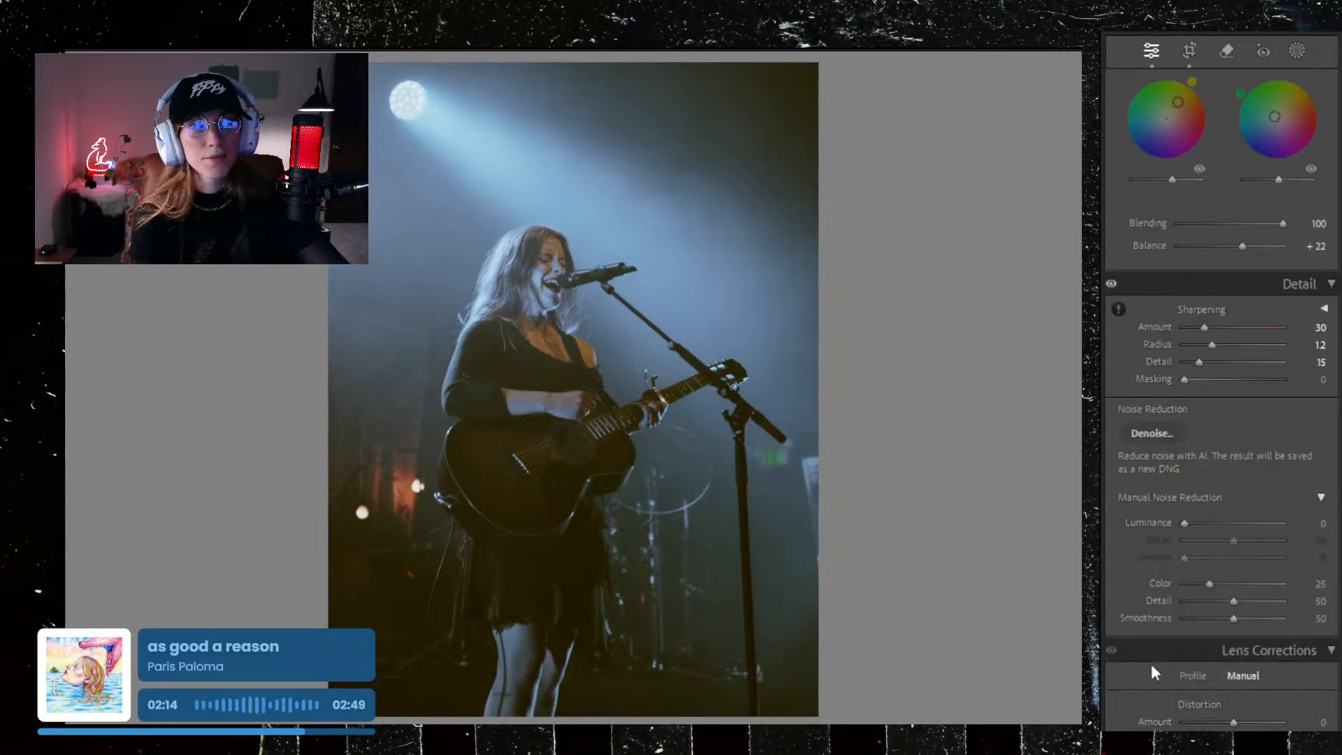
{"action": "key", "text": "Up"}
{"action": "key", "text": "Up"}
{"action": "key", "text": "Up"}
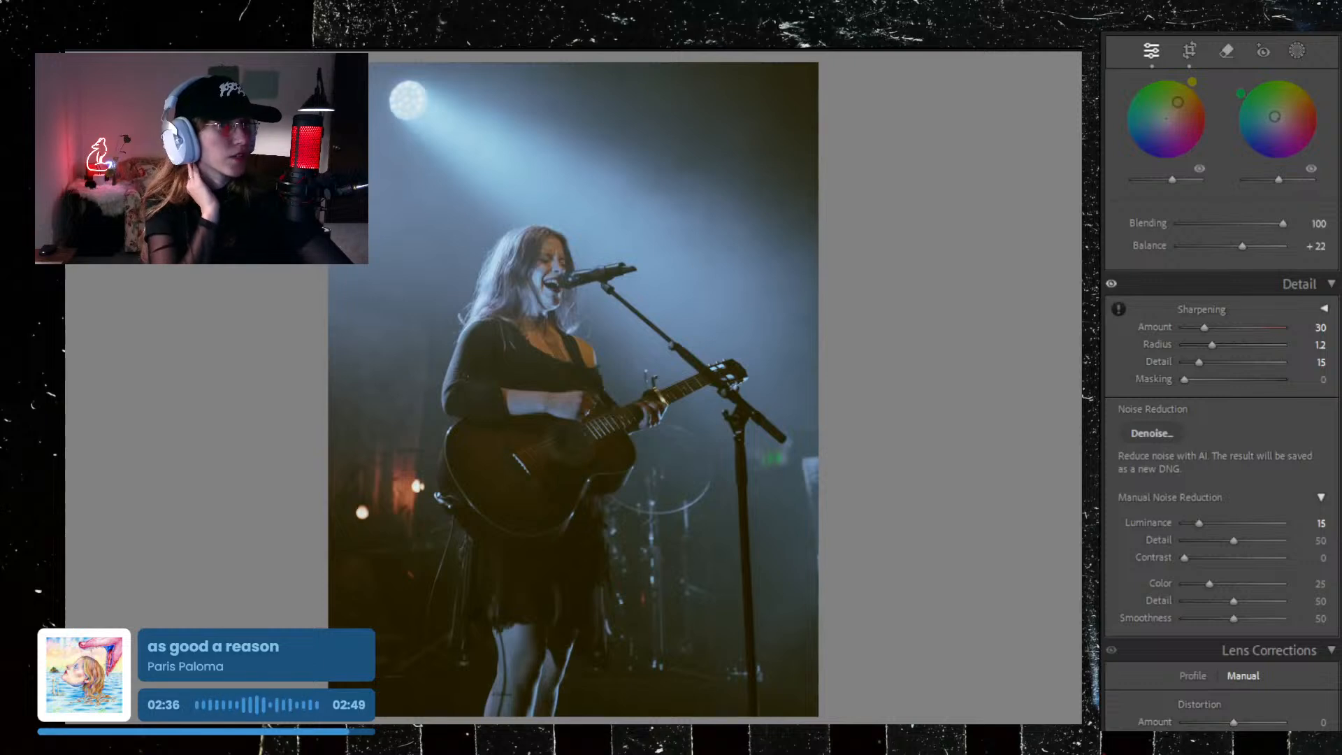
Step: Paste the graded settings onto the brighter purple landscape photo with a light beam crossing behind the singer
{"action": "key", "text": "Right"}
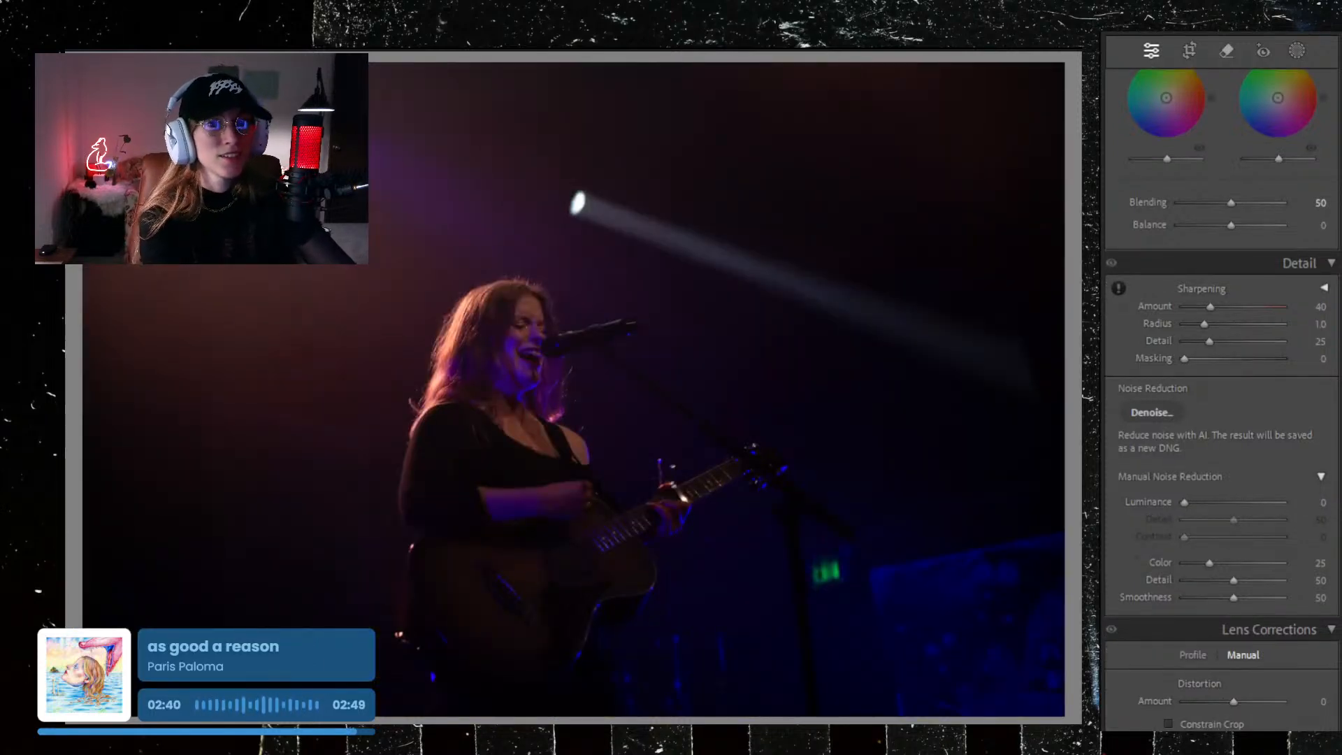
{"action": "key", "text": "Right"}
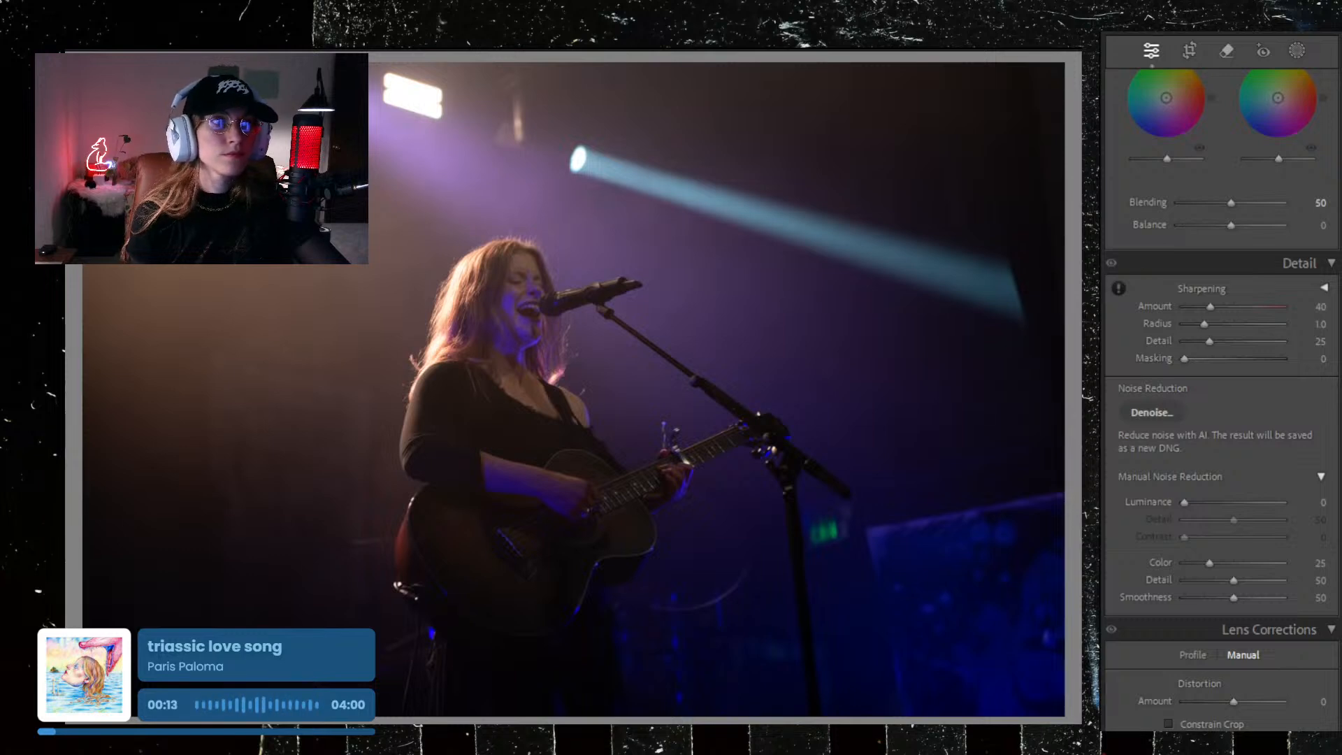
{"action": "key", "text": "ctrl+shift+v"}
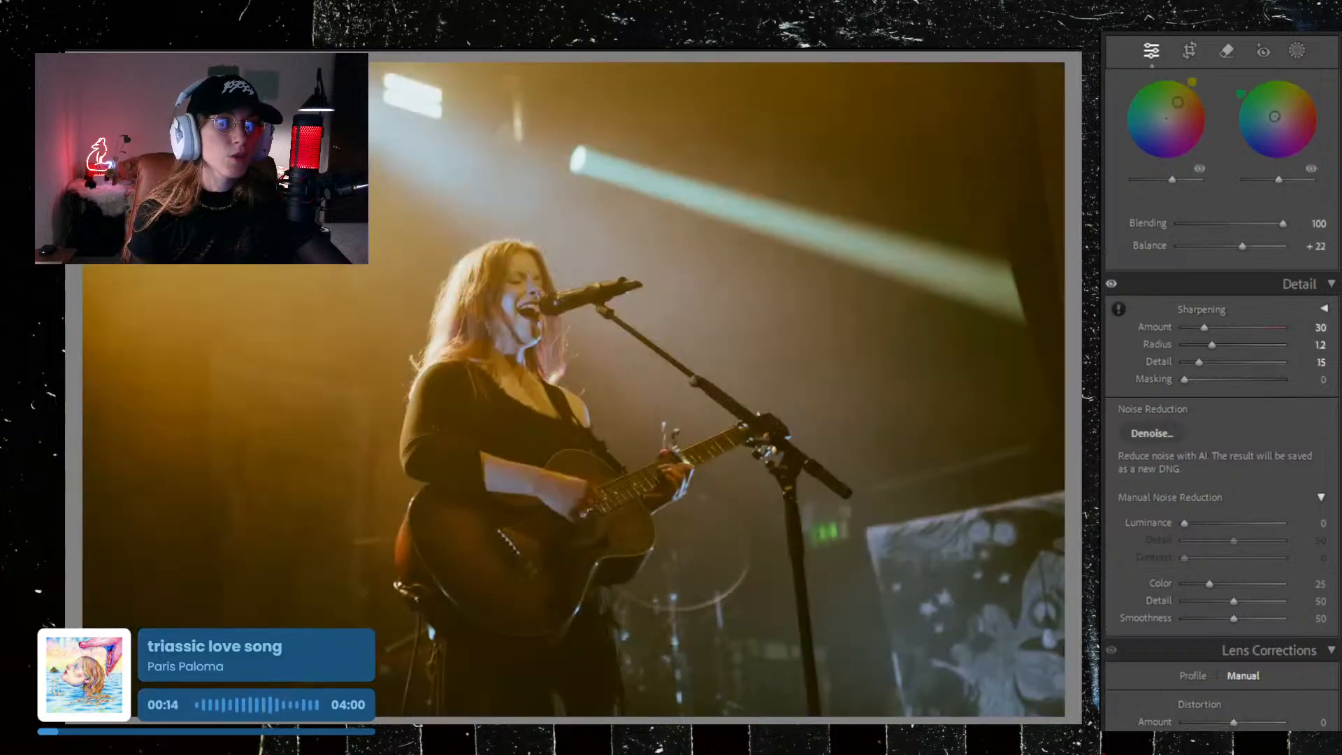
Step: Compare the newly graded light-beam photo with its neighboring photos and examine its color mixer values
{"action": "key", "text": "Right"}
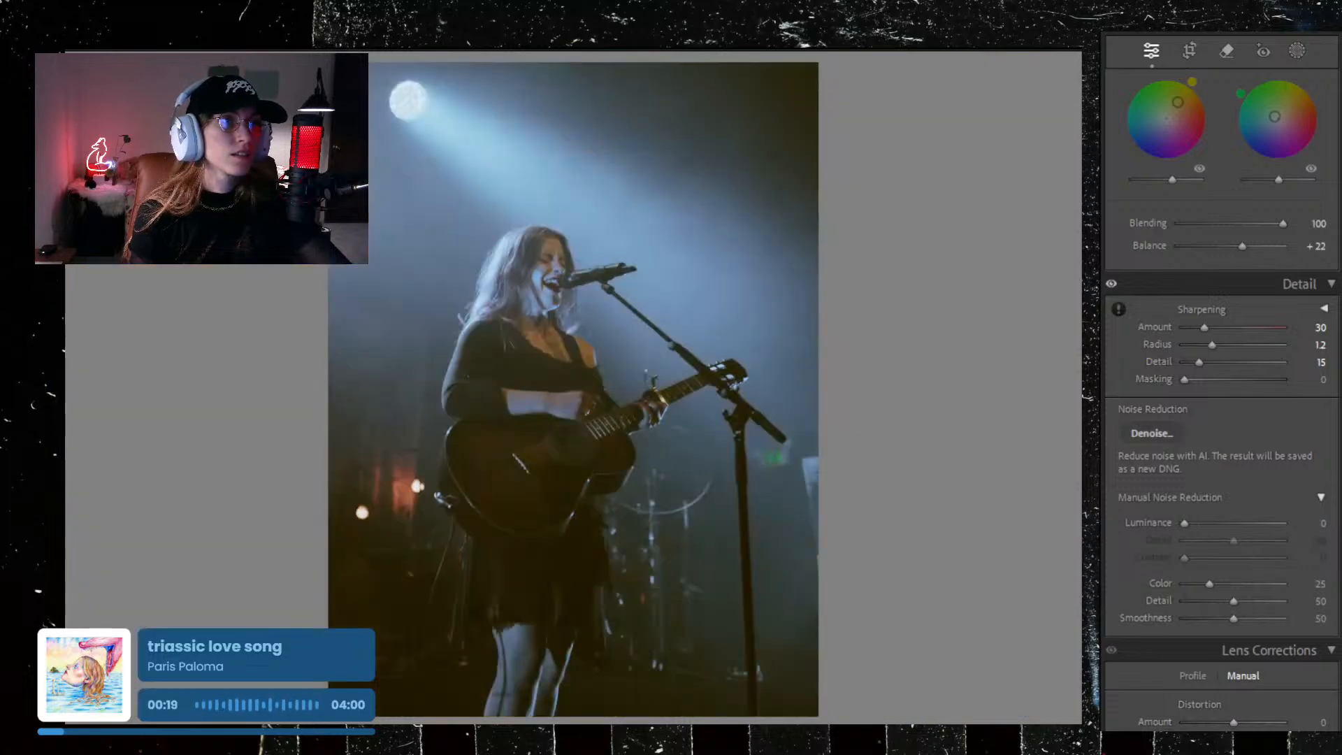
{"action": "key", "text": "Left"}
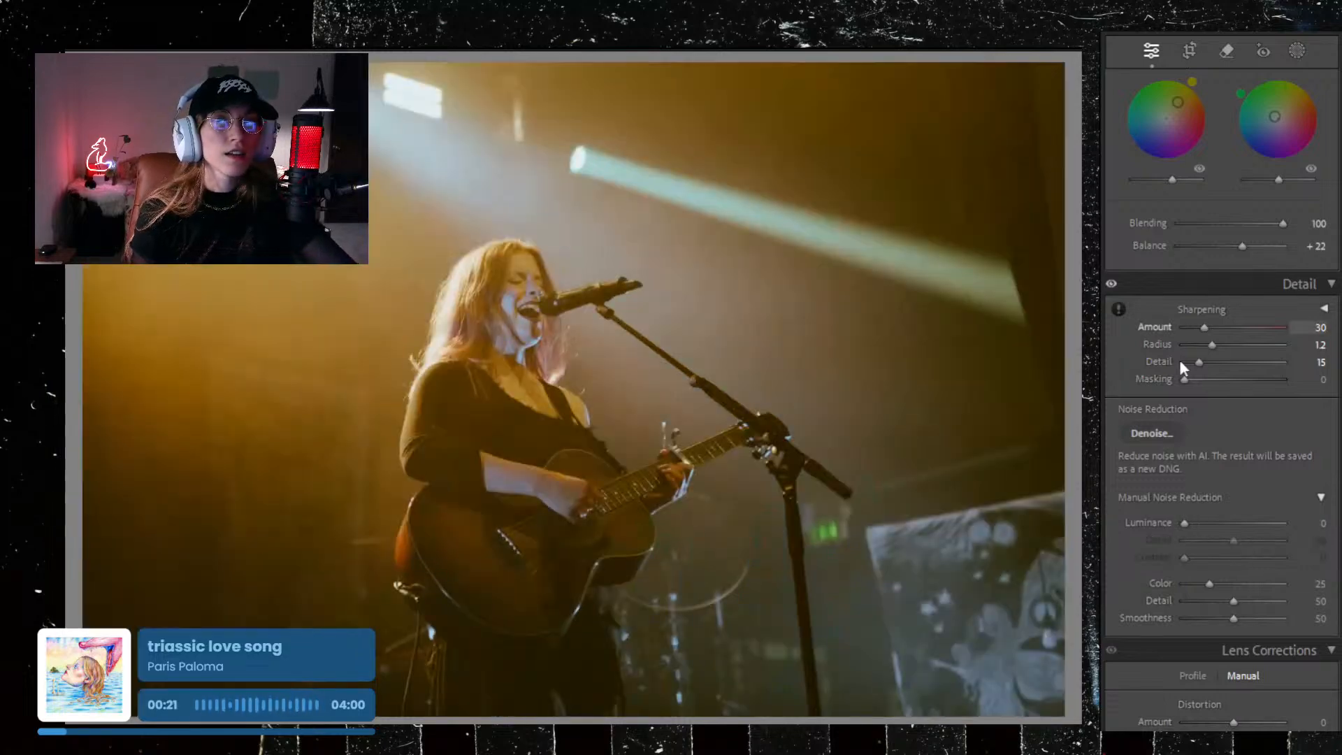
{"action": "scroll", "coordinate": [1180, 359], "scroll_direction": "up", "scroll_amount": 3}
{"action": "scroll", "coordinate": [1180, 359], "scroll_direction": "up", "scroll_amount": 5}
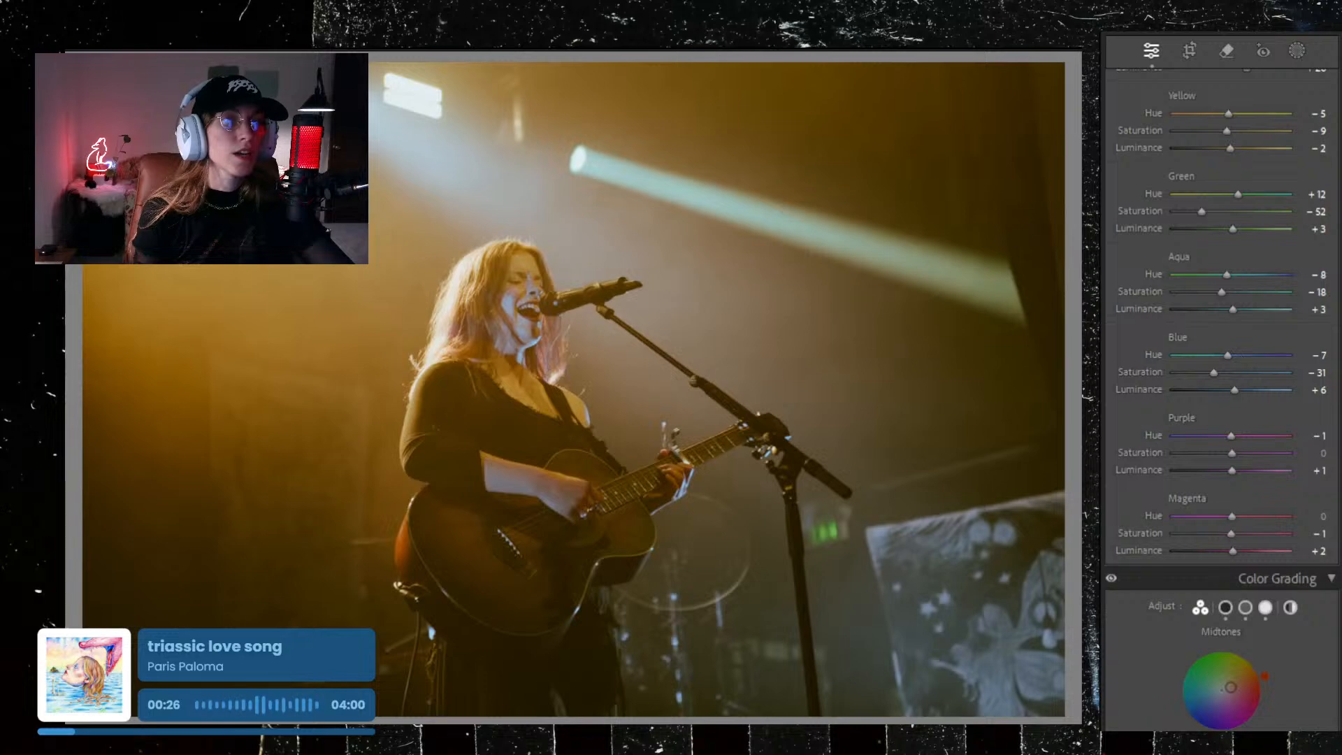
{"action": "key", "text": "Right"}
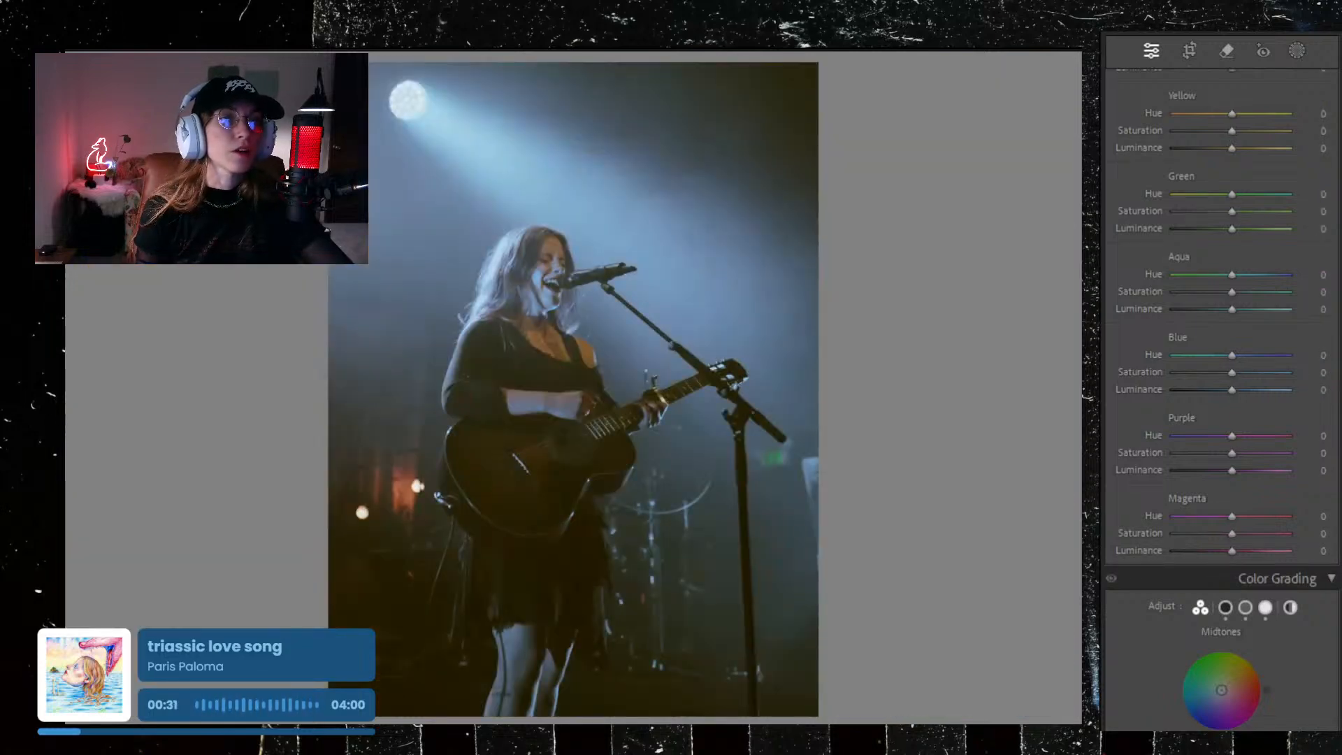
{"action": "key", "text": "Right"}
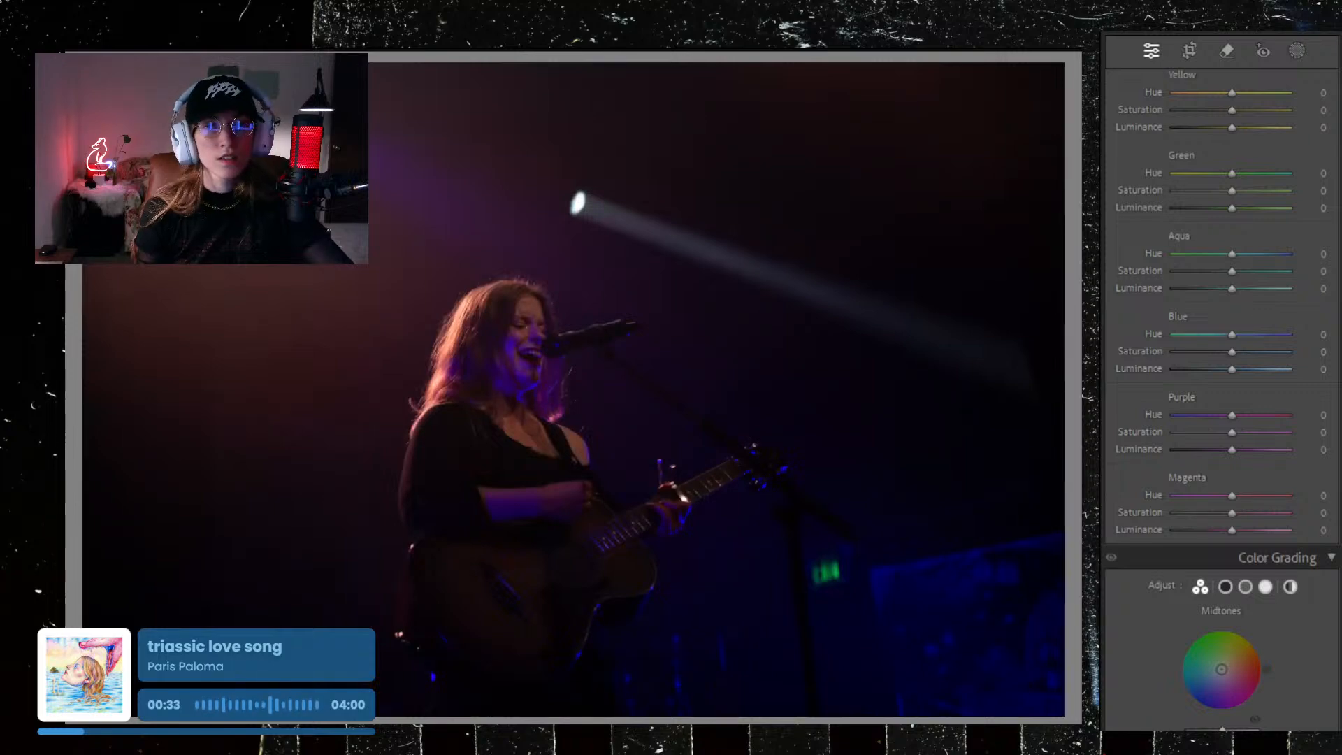
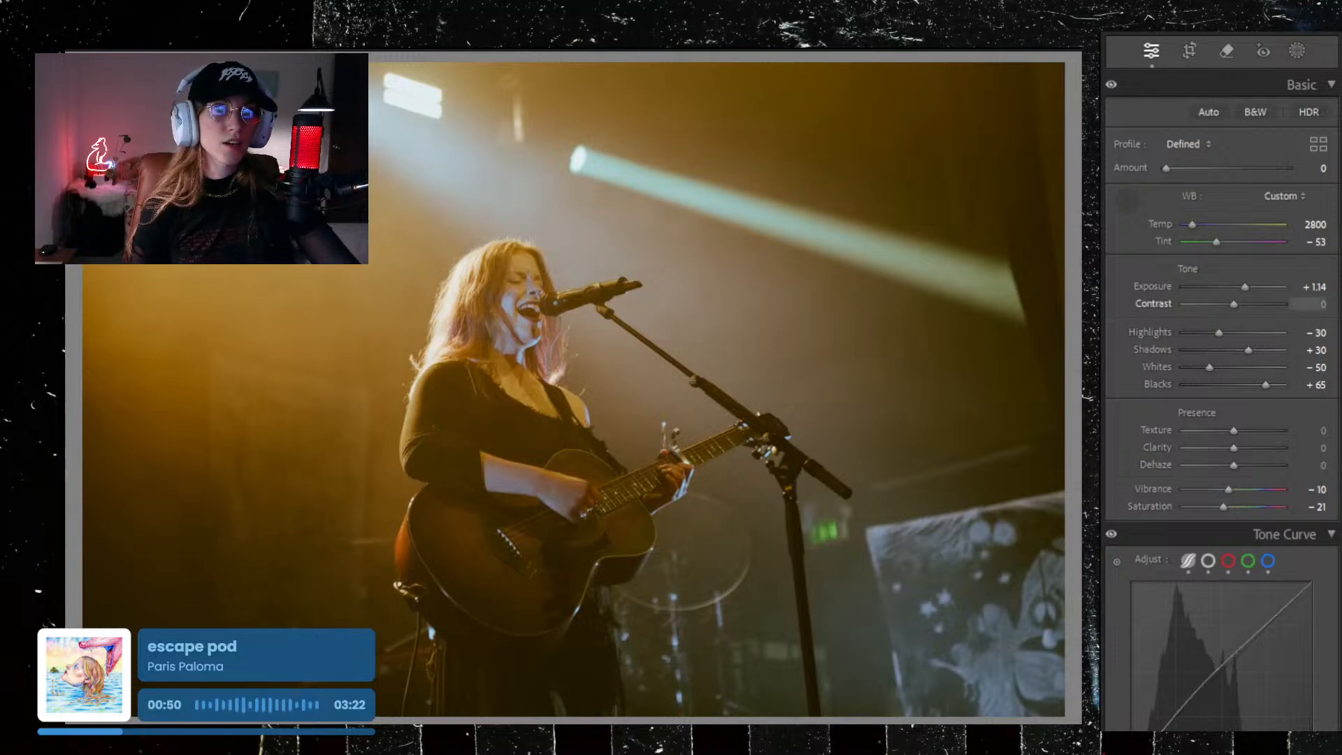
Step: Set the light-beam photo's temperature to 2439, exposure to +0.97 and highlights to -26
{"action": "left_click", "coordinate": [1128, 201]}
{"action": "mouse_move", "coordinate": [1191, 228]}
{"action": "left_mouse_down"}
{"action": "mouse_move", "coordinate": [1206, 228]}
{"action": "mouse_move", "coordinate": [1189, 231]}
{"action": "left_mouse_up"}
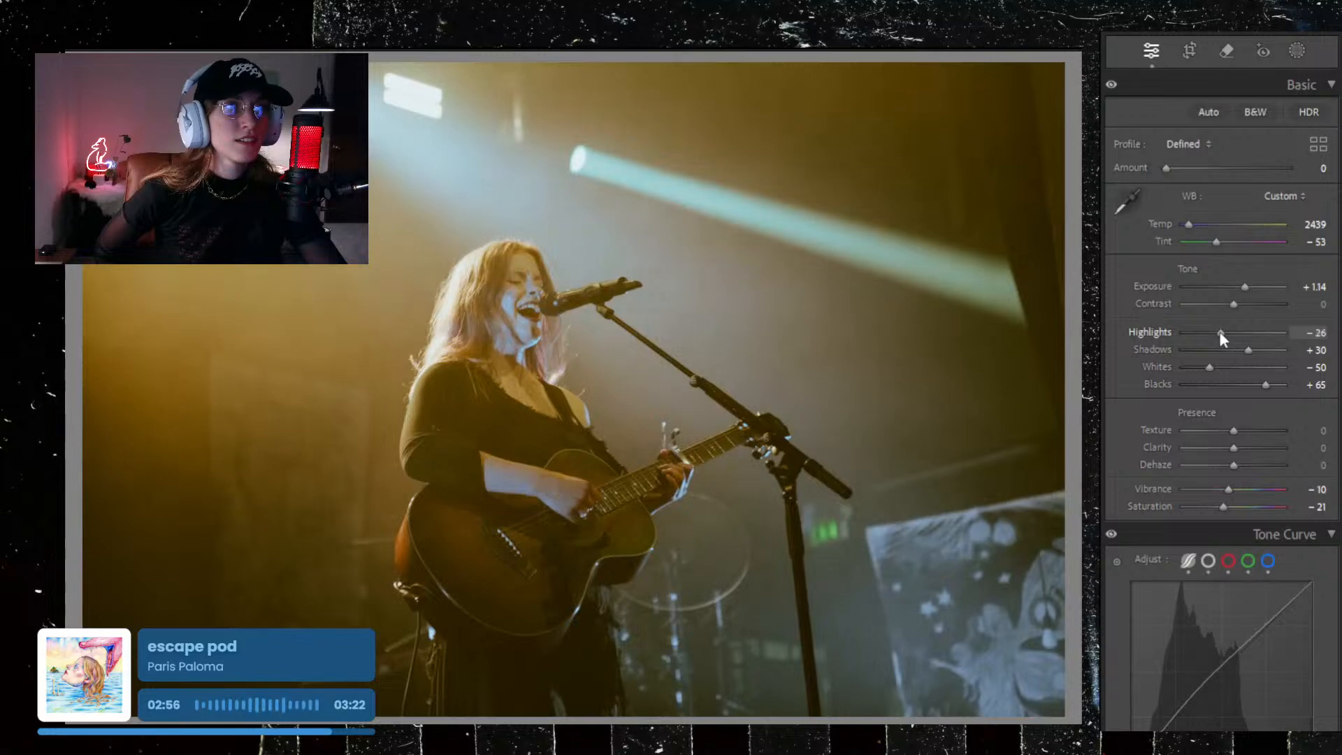
{"action": "left_click_drag", "start_coordinate": [1243, 288], "coordinate": [1238, 288]}
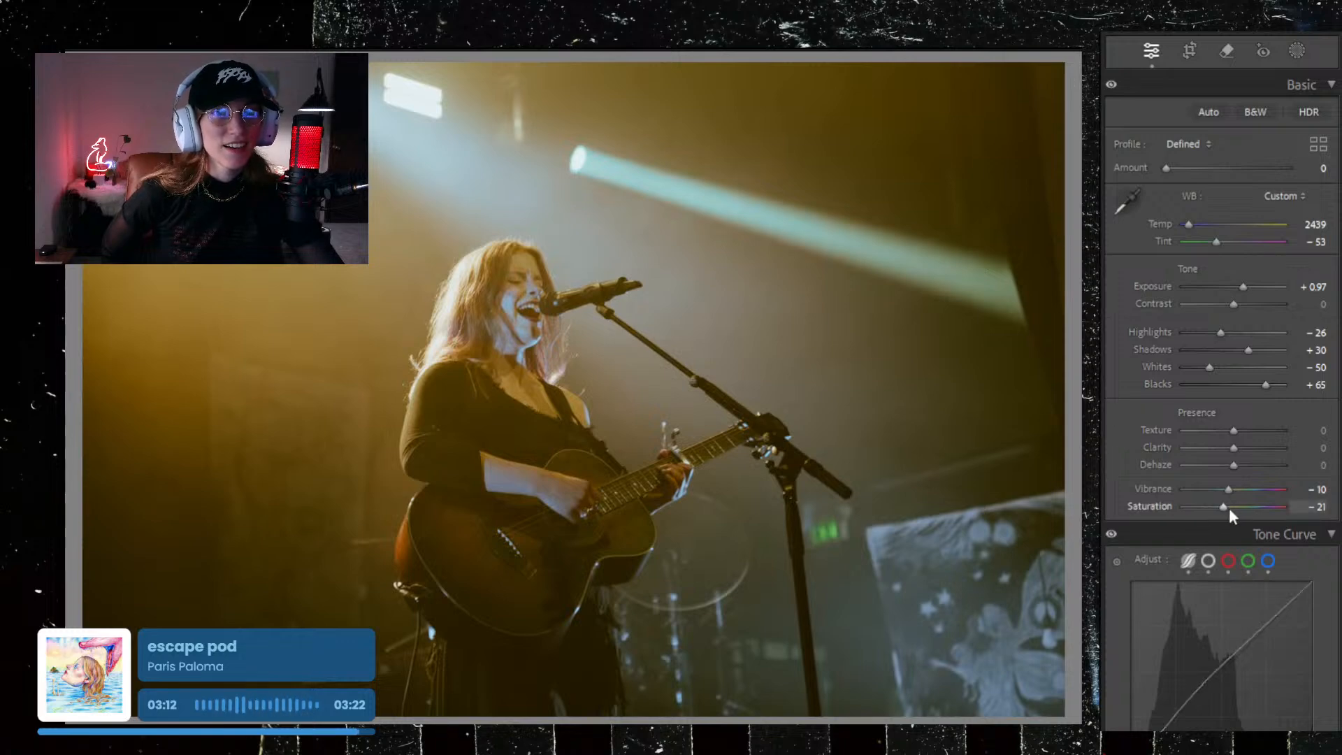
Step: Shift the light-beam photo's midtones color grade to magenta at a hue of about 296 and ease back its saturation
{"action": "scroll", "coordinate": [1139, 630], "scroll_direction": "down", "scroll_amount": 5}
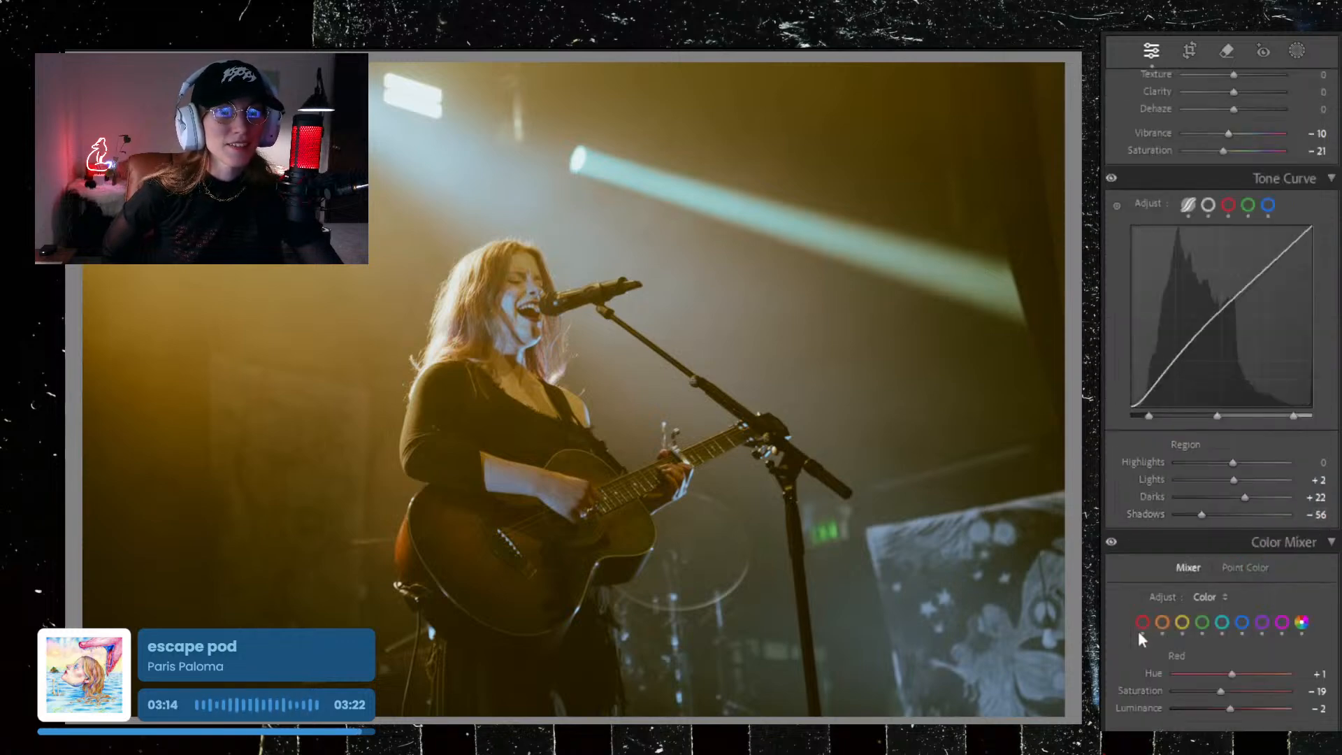
{"action": "scroll", "coordinate": [1139, 632], "scroll_direction": "down", "scroll_amount": 10}
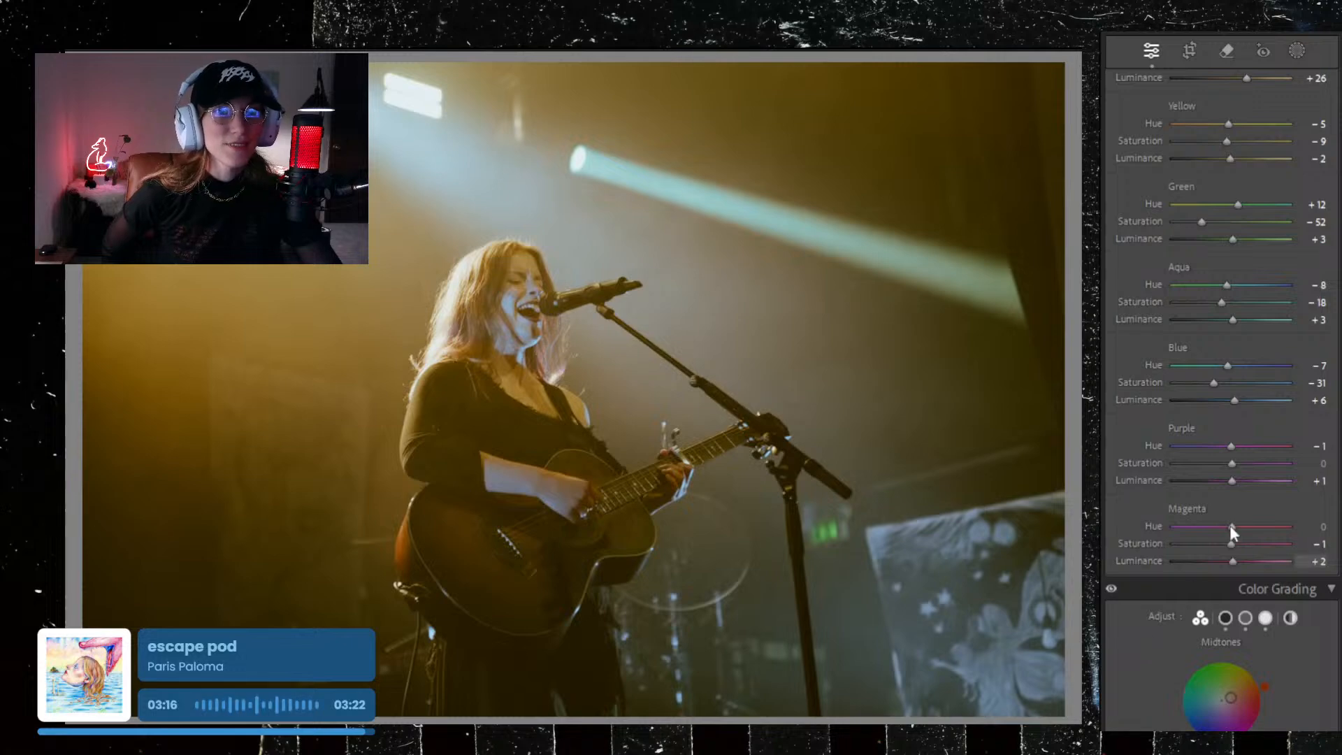
{"action": "scroll", "coordinate": [1223, 676], "scroll_direction": "down", "scroll_amount": 3}
{"action": "left_click_drag", "start_coordinate": [1264, 517], "coordinate": [1227, 535]}
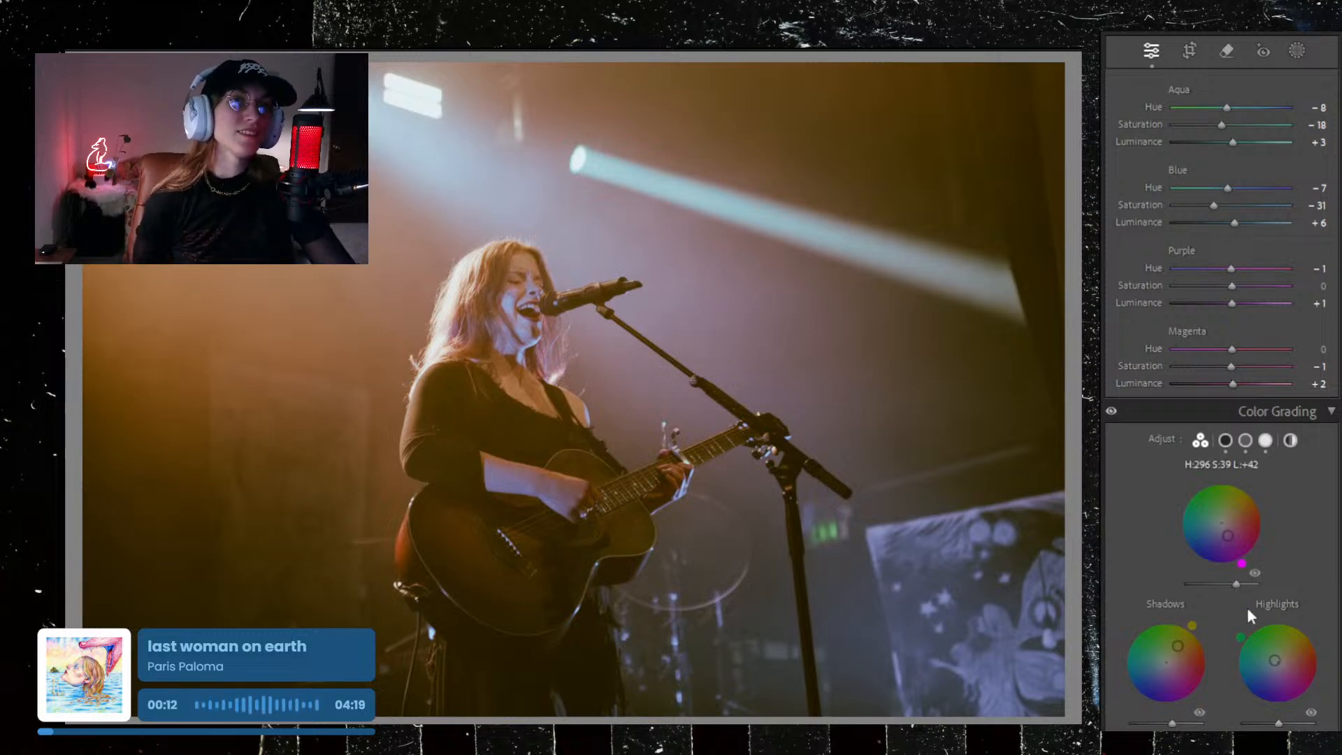
{"action": "left_click_drag", "start_coordinate": [1228, 542], "coordinate": [1228, 540]}
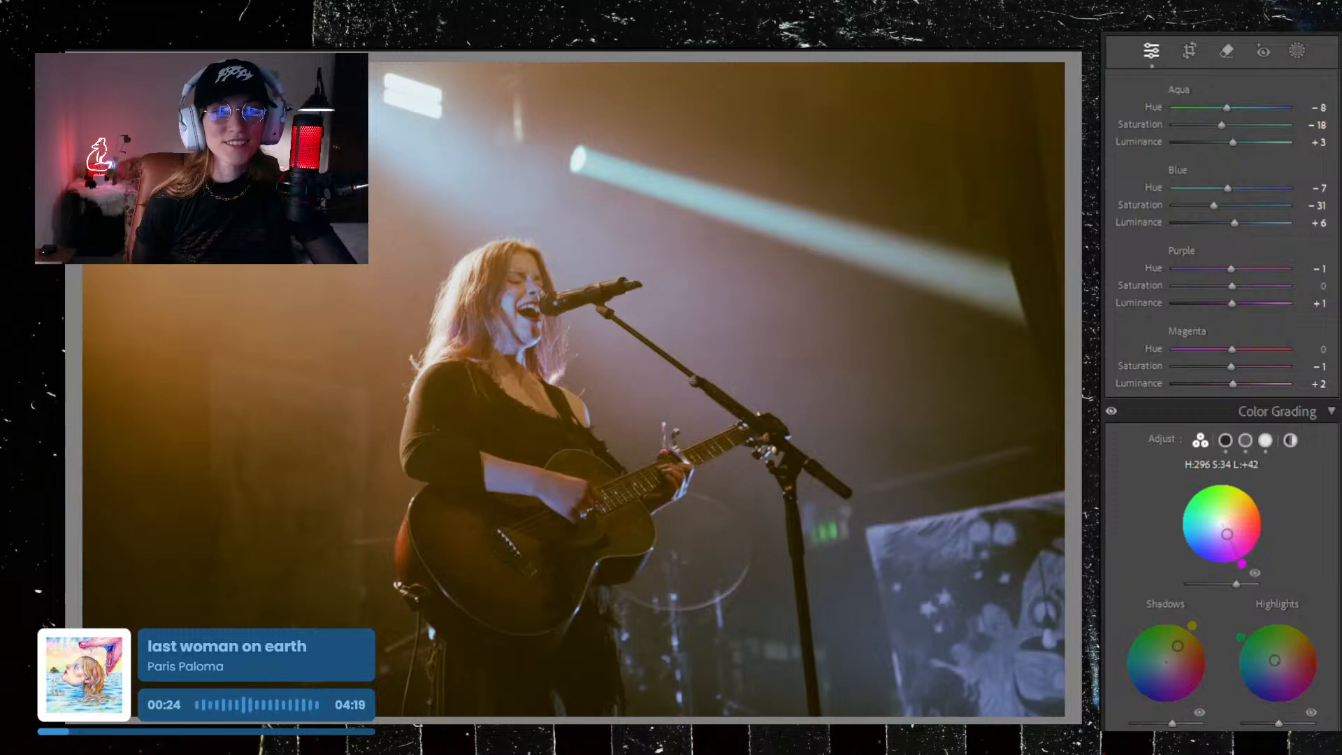
{"action": "left_click_drag", "start_coordinate": [1227, 534], "coordinate": [1226, 533]}
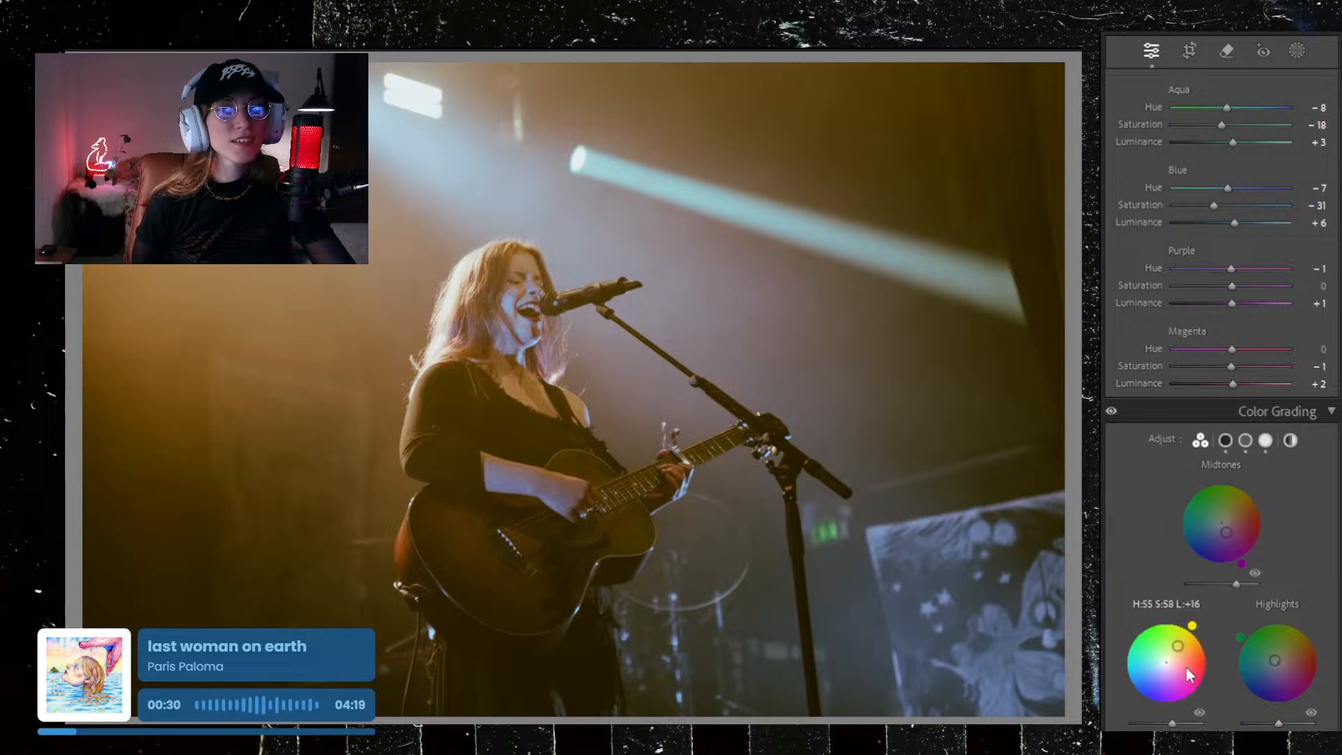
Step: Shift the light-beam photo's highlights color grade toward teal and its shadows color grade toward orange
{"action": "left_click_drag", "start_coordinate": [1277, 669], "coordinate": [1274, 660]}
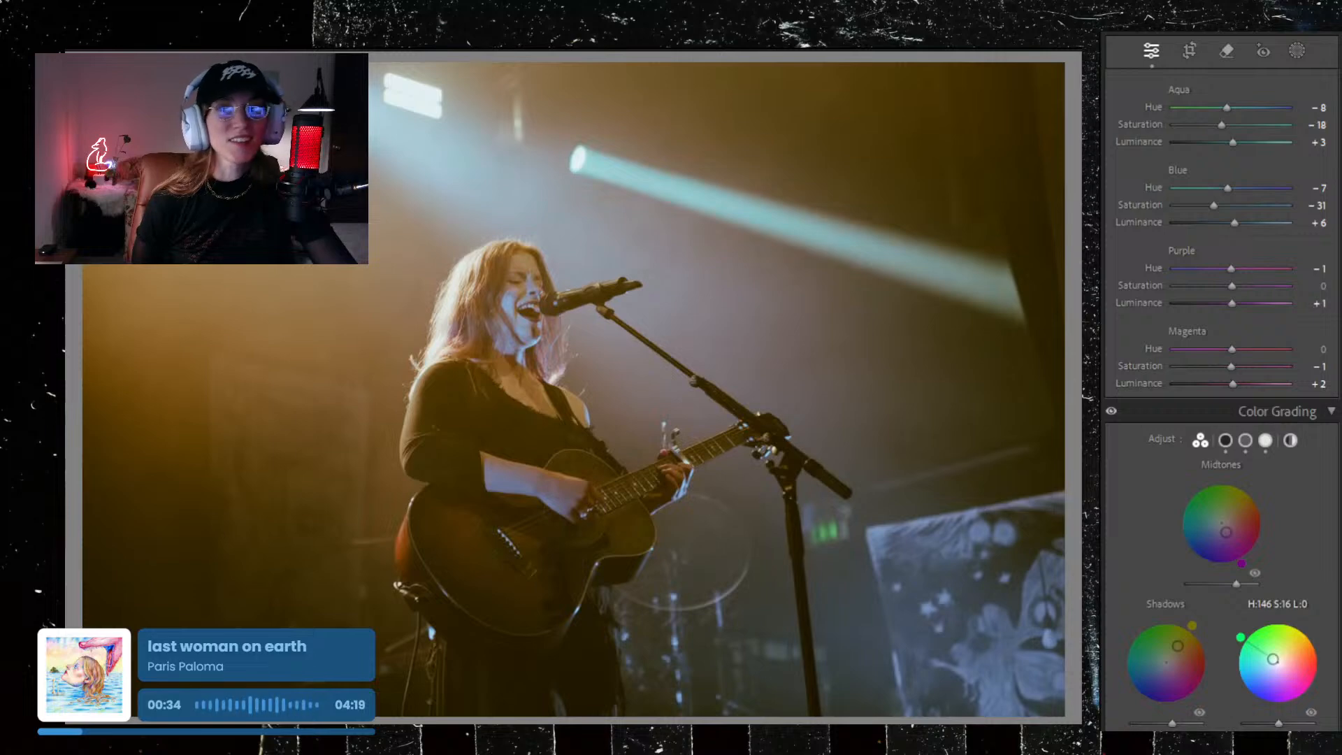
{"action": "left_click_drag", "start_coordinate": [1273, 659], "coordinate": [1206, 641]}
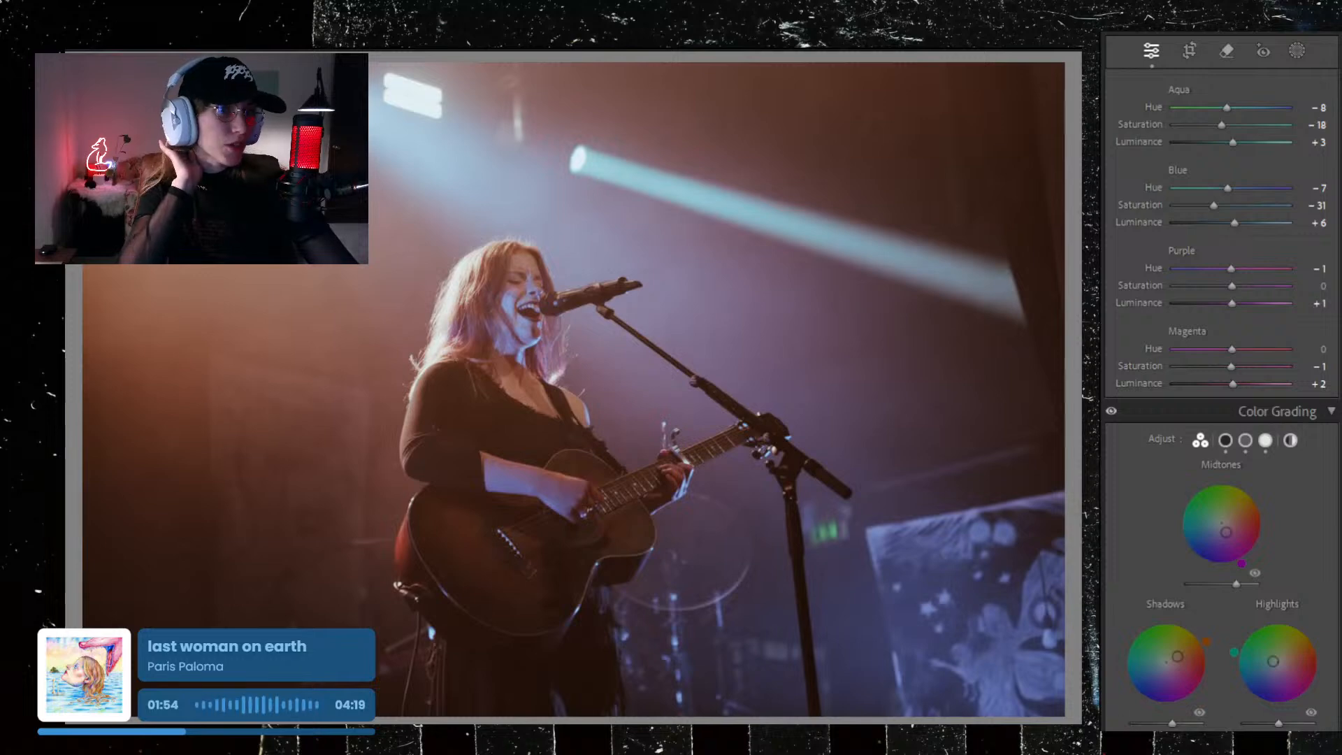
{"action": "mouse_move", "coordinate": [1182, 726]}
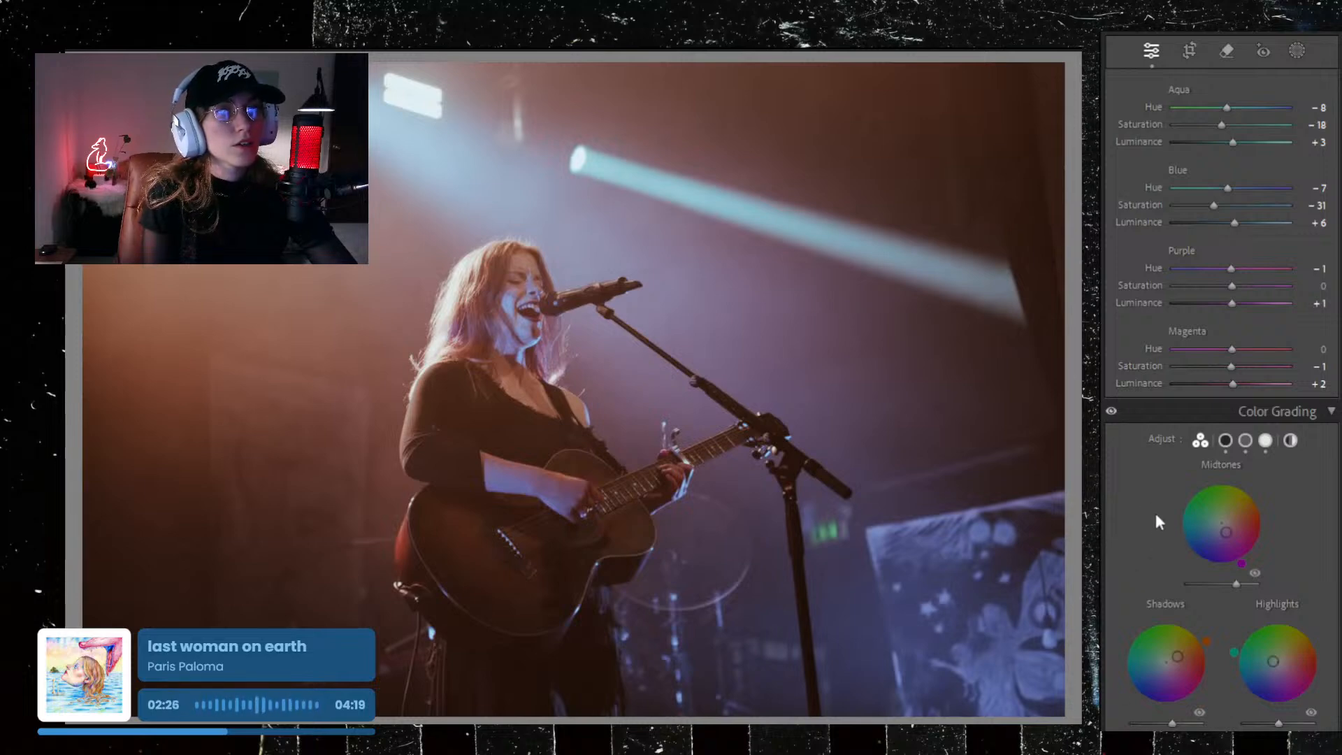
Step: Flag the light-beam photo as a pick and move on to the next unedited portrait photo
{"action": "key", "text": "p"}
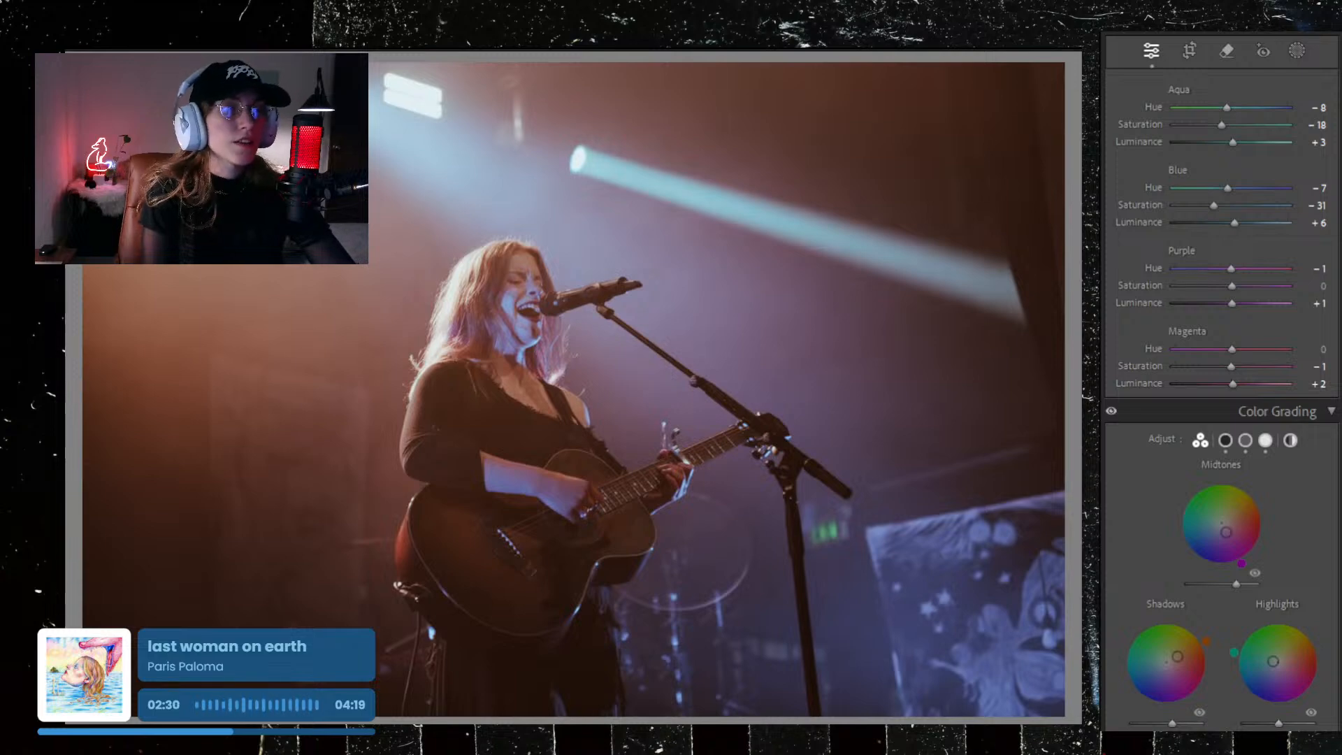
{"action": "key", "text": "Right"}
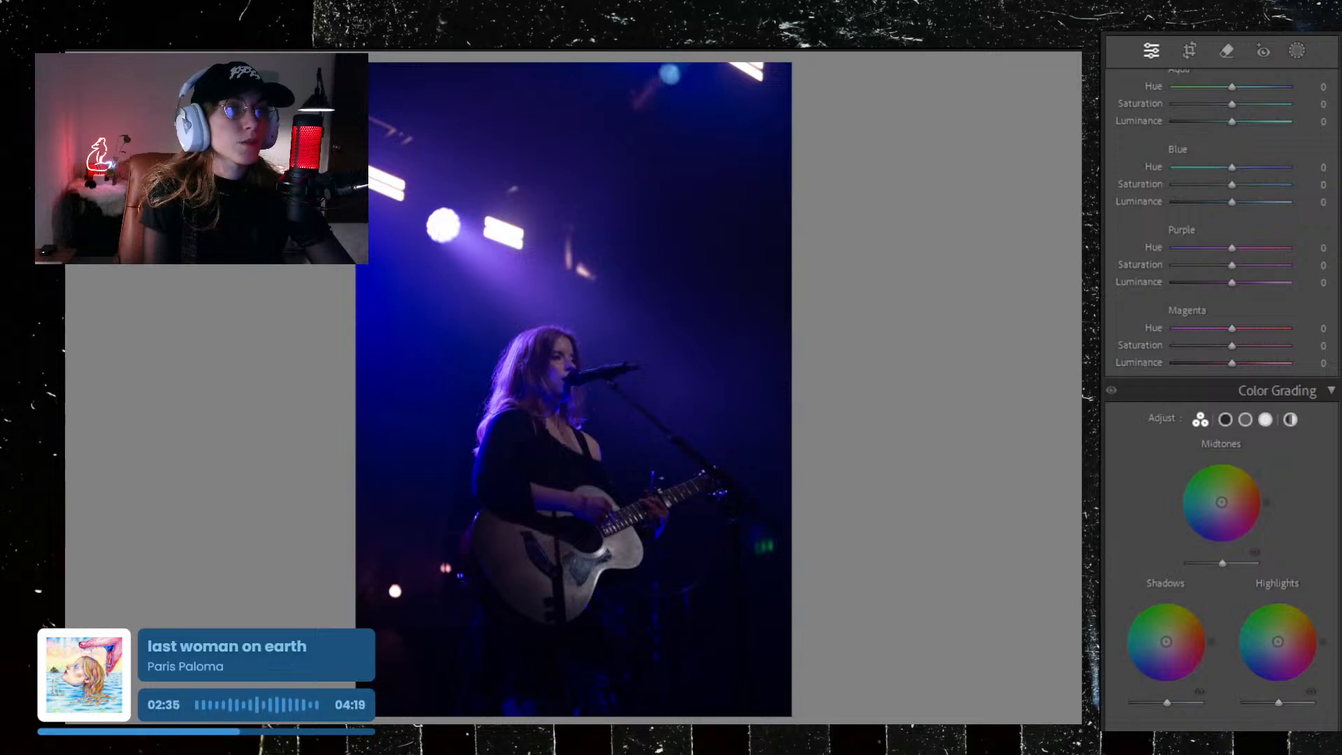
Step: Compare the neighbouring unedited portrait photos with the graded light-beam photo and check the singer's face up close
{"action": "key", "text": "Right"}
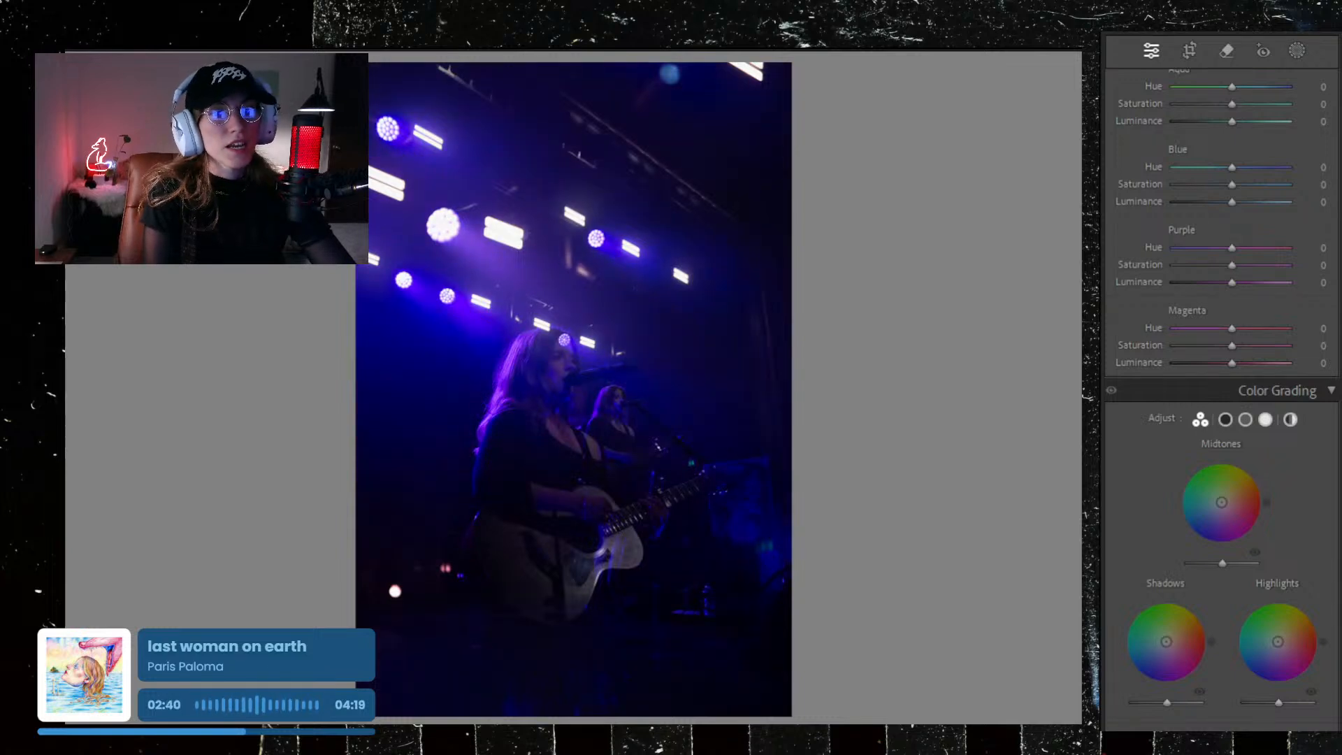
{"action": "key", "text": "Right"}
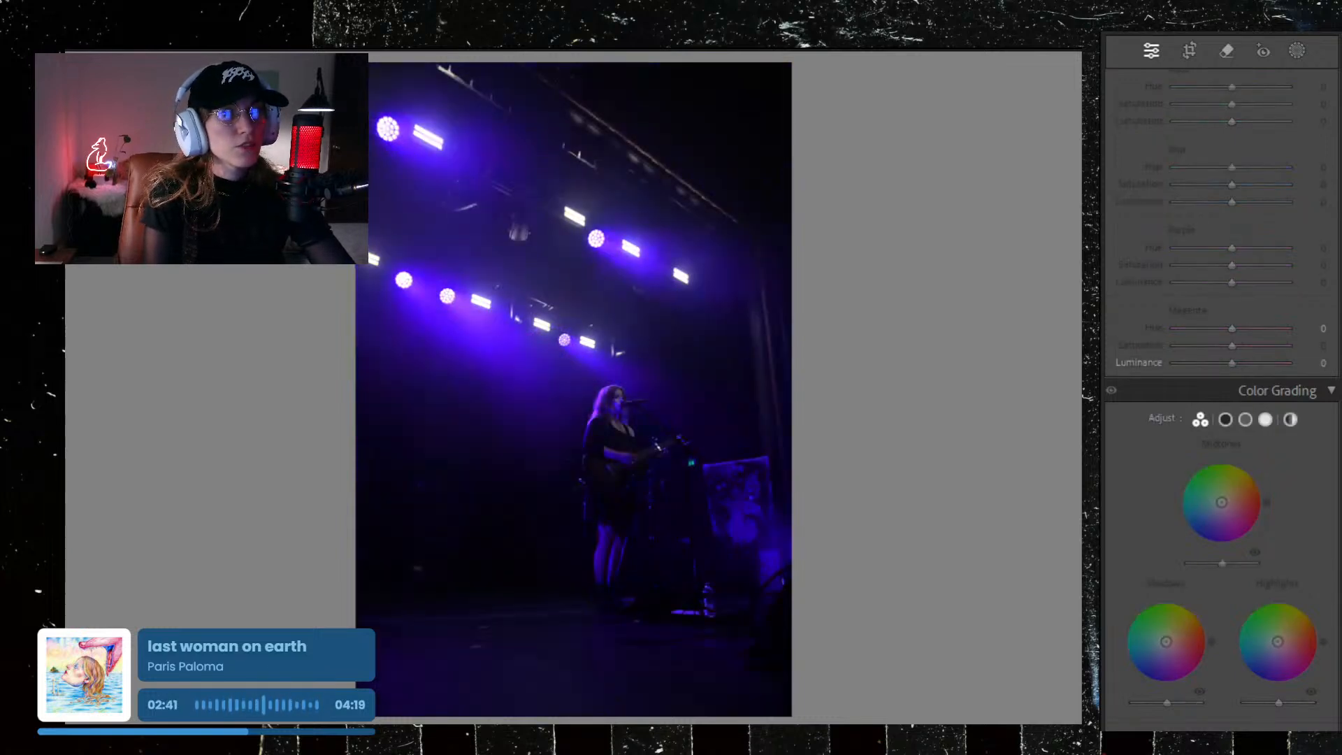
{"action": "key", "text": "Right"}
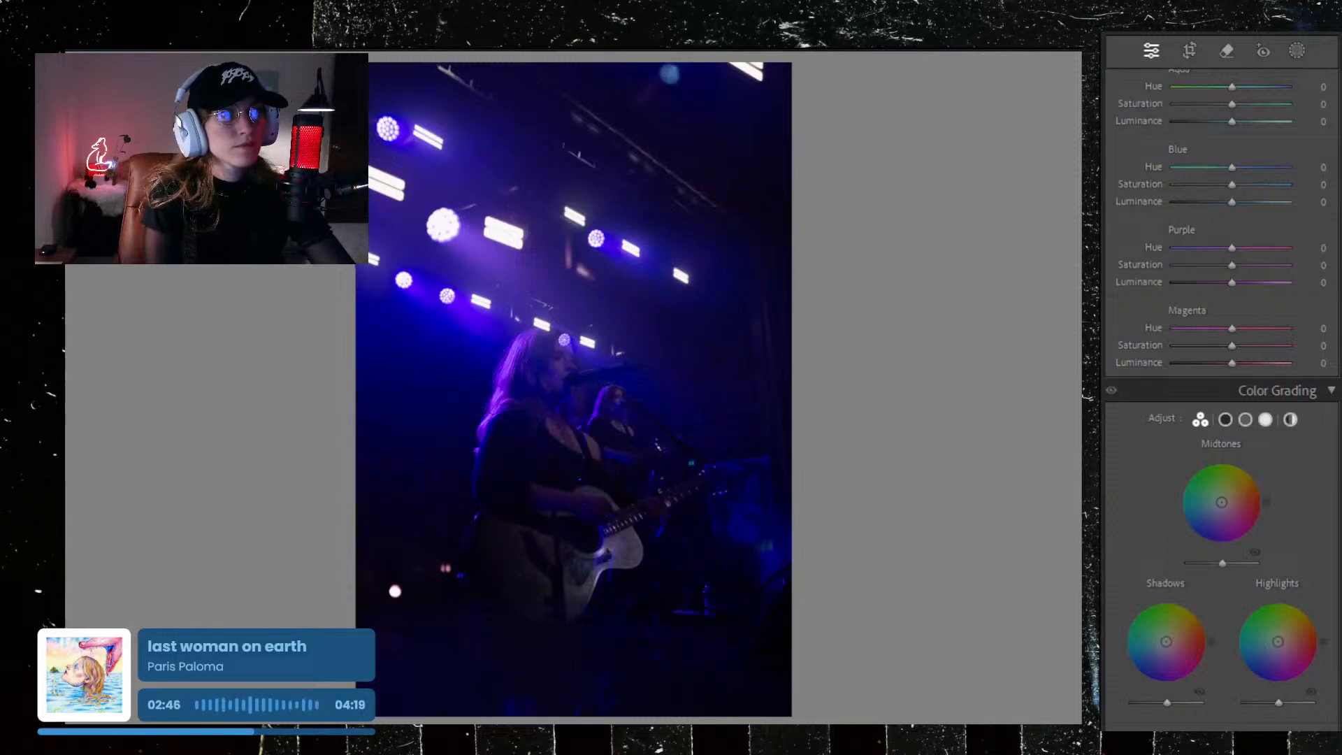
{"action": "key", "text": "Right"}
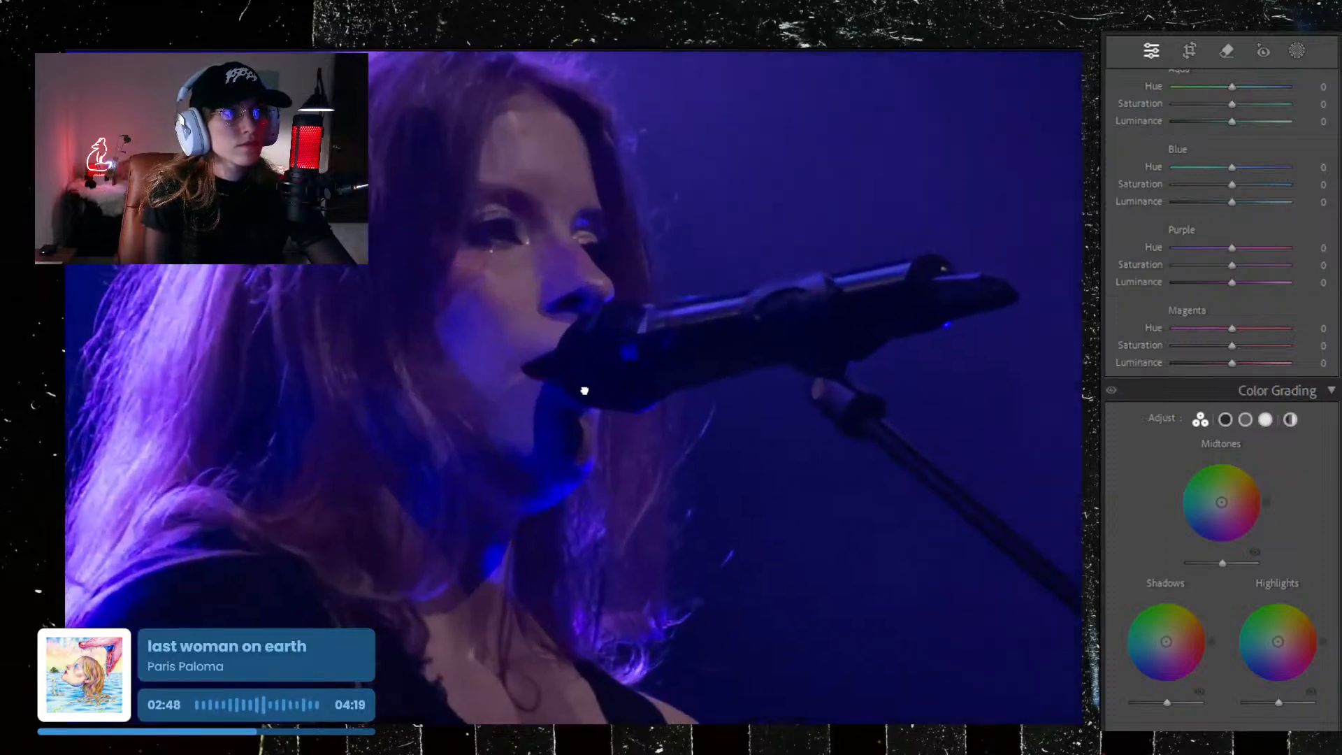
{"action": "left_click_drag", "start_coordinate": [582, 388], "coordinate": [623, 461]}
{"action": "left_click", "coordinate": [567, 566]}
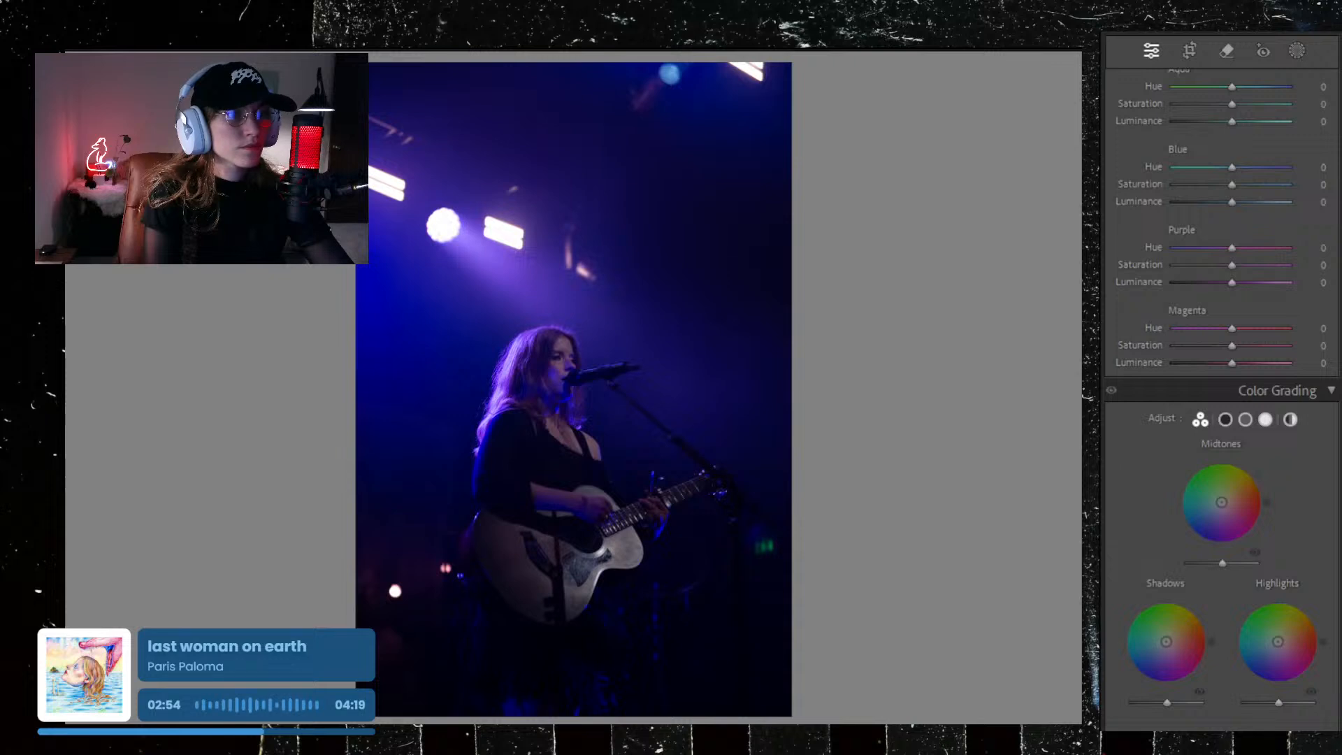
{"action": "key", "text": "Right"}
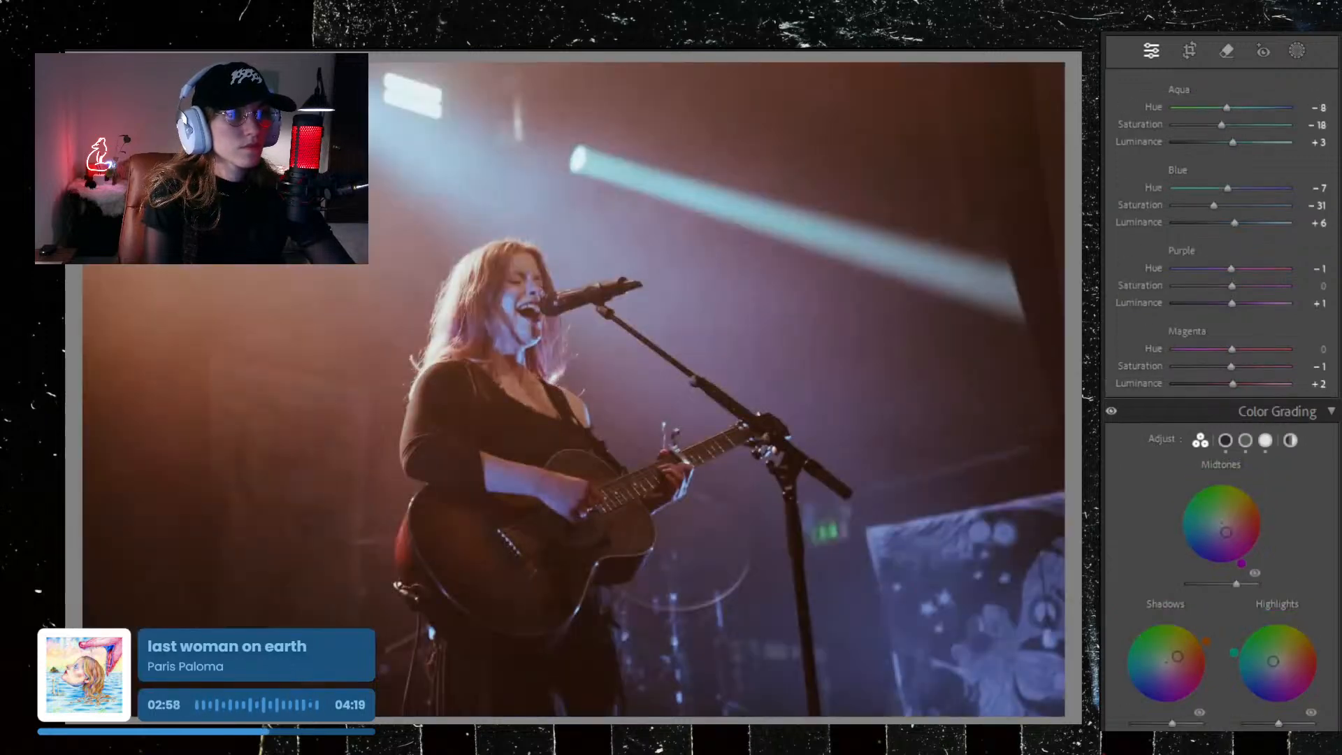
{"action": "key", "text": "Right"}
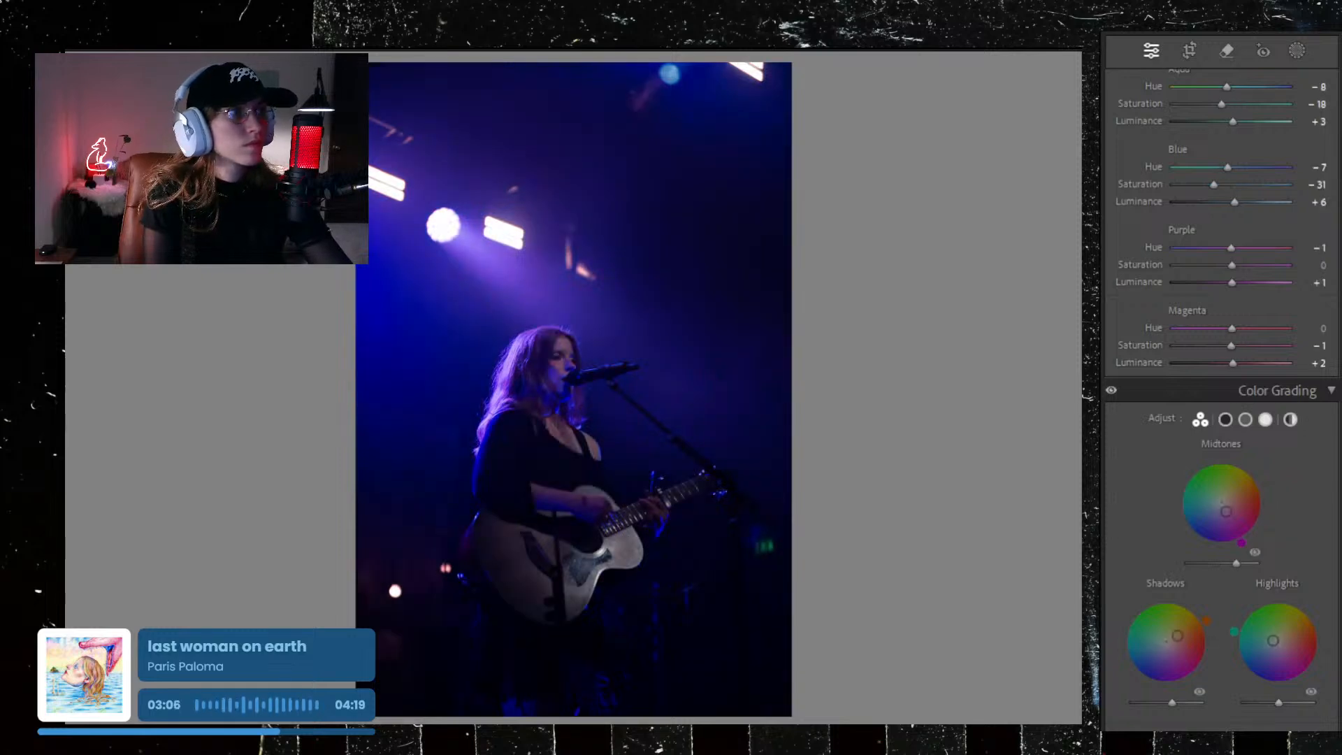
Step: Create a virtual copy of the graded light-beam photo and reset all of its develop settings
{"action": "key", "text": "Left"}
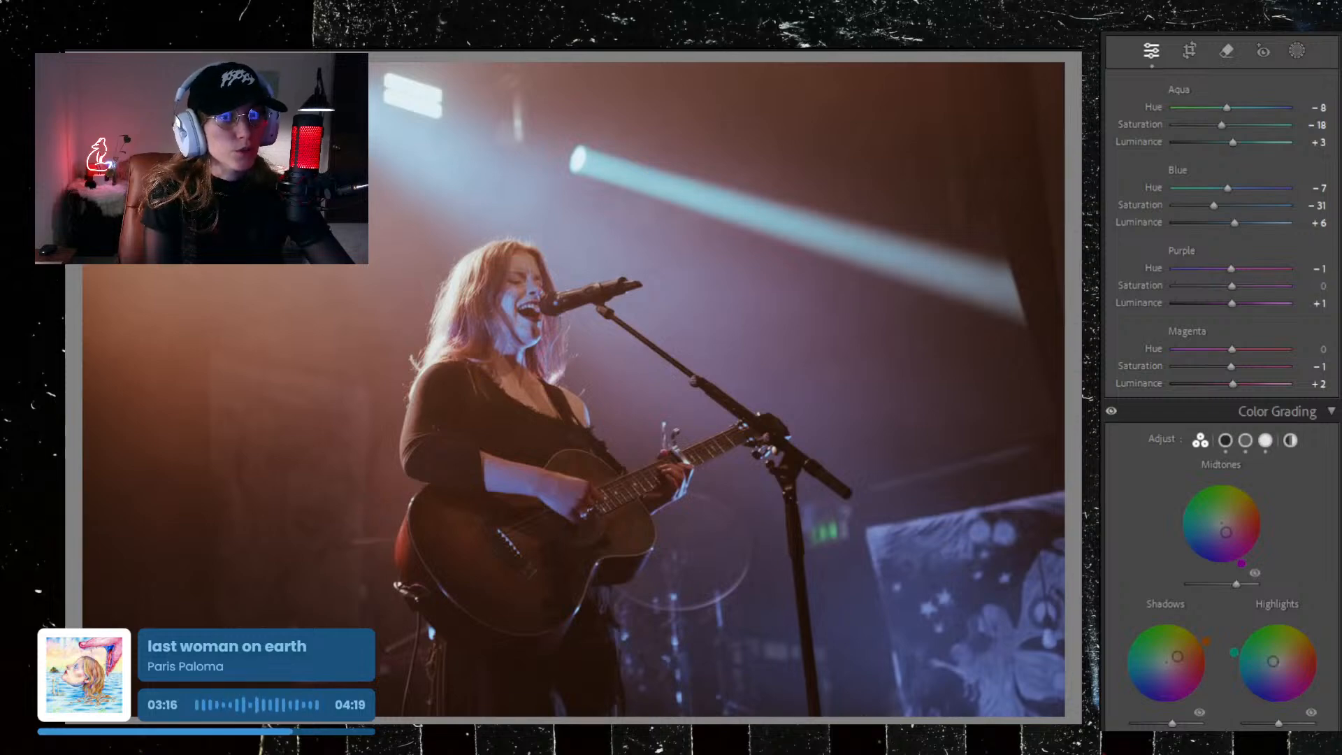
{"action": "key", "text": "ctrl+apostrophe"}
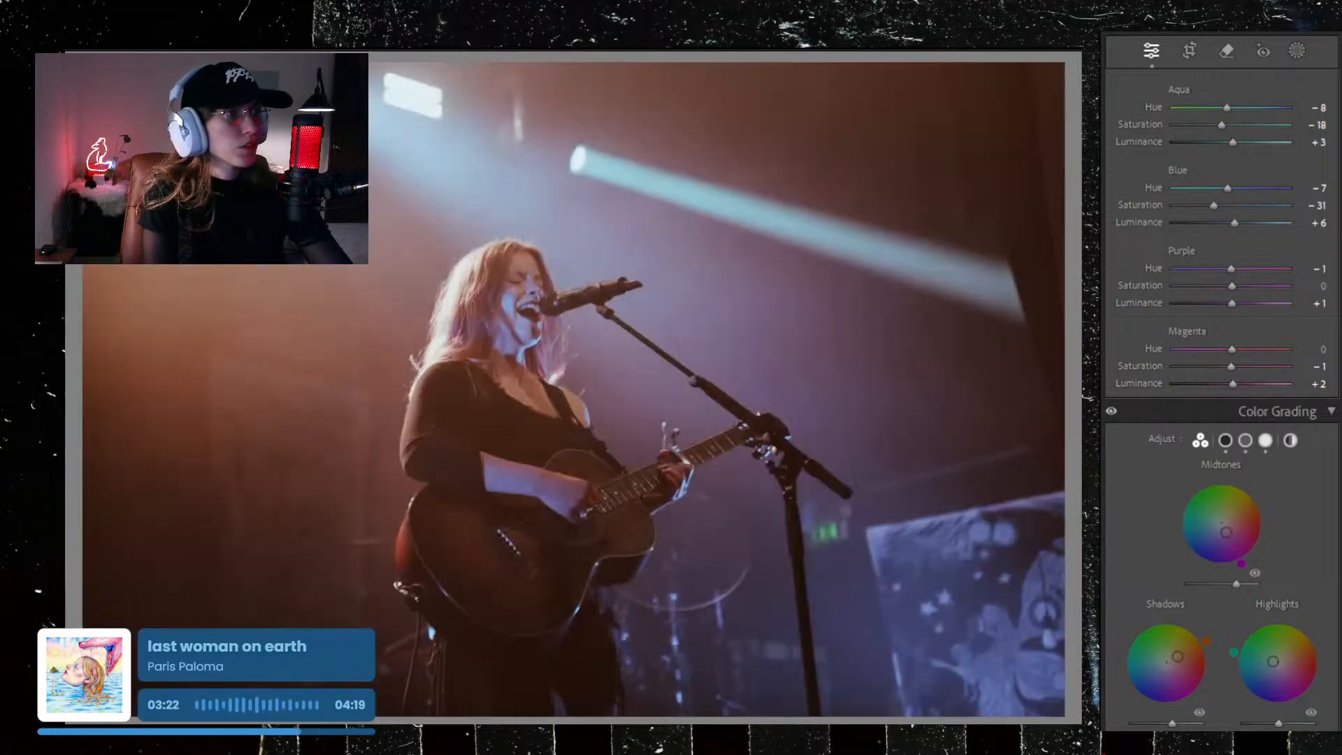
{"action": "key", "text": "ctrl+shift+r"}
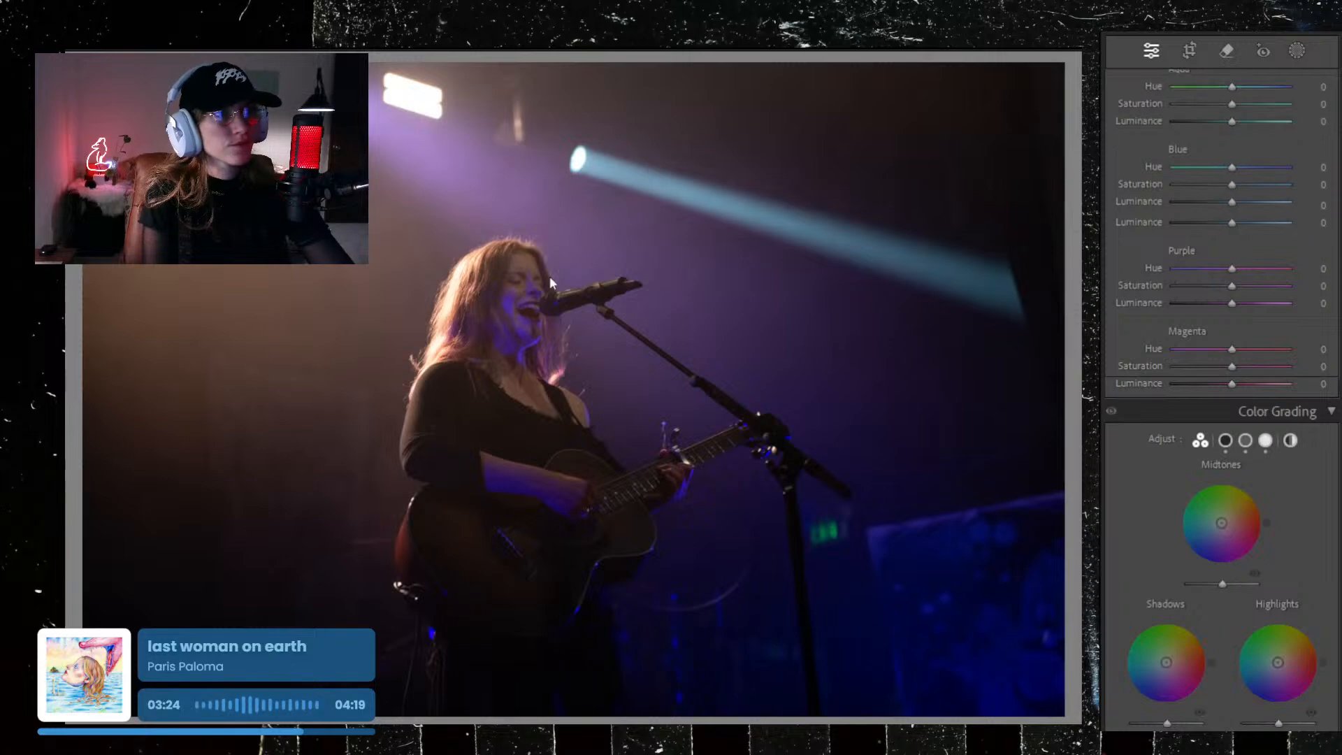
Step: Try to straighten the light-beam copy with a crop angle of 1.33
{"action": "left_click", "coordinate": [1190, 50]}
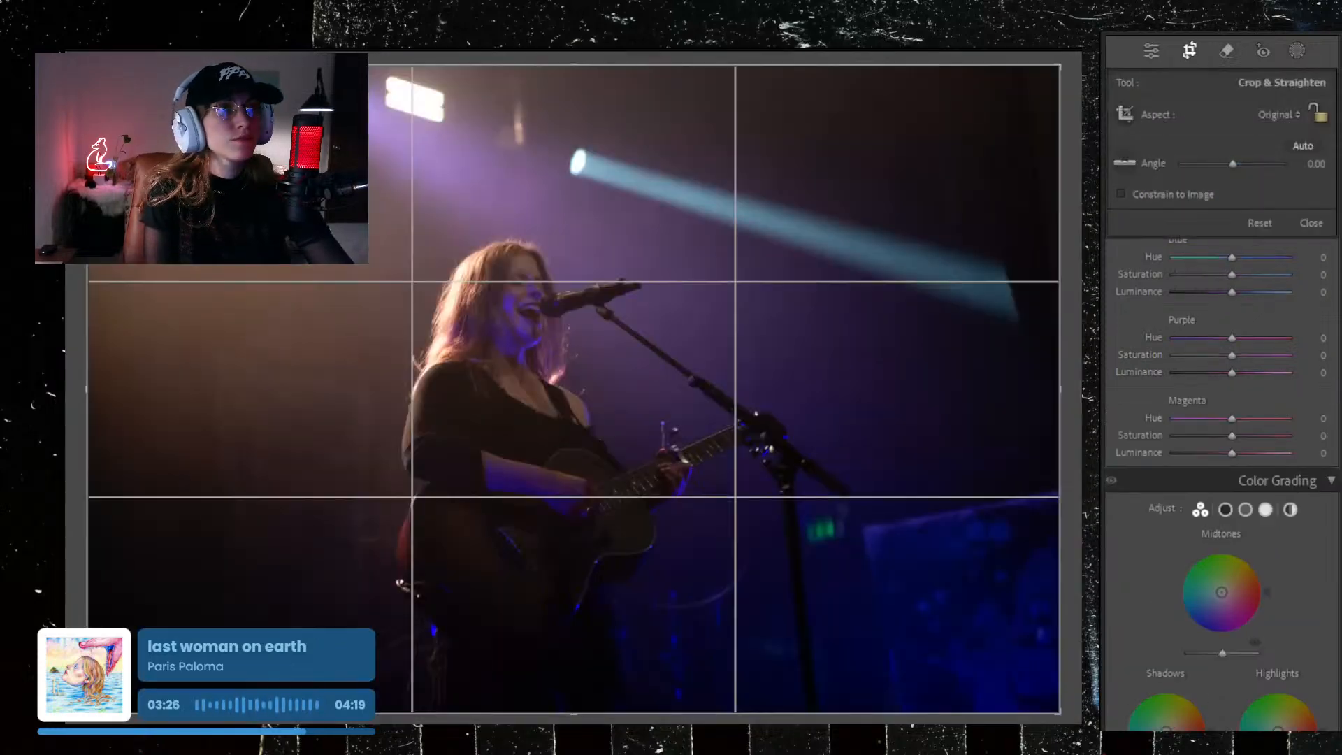
{"action": "left_click_drag", "start_coordinate": [1233, 164], "coordinate": [1234, 164]}
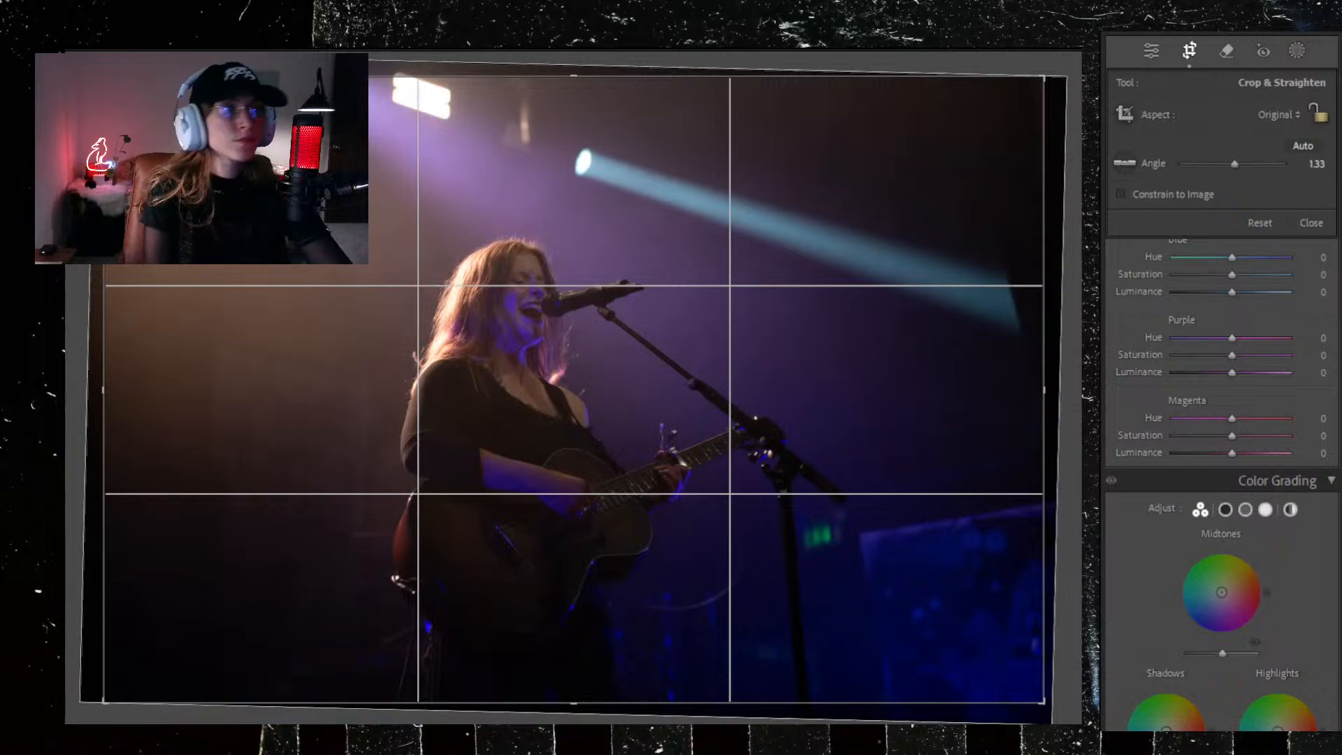
{"action": "key", "text": "ctrl+z"}
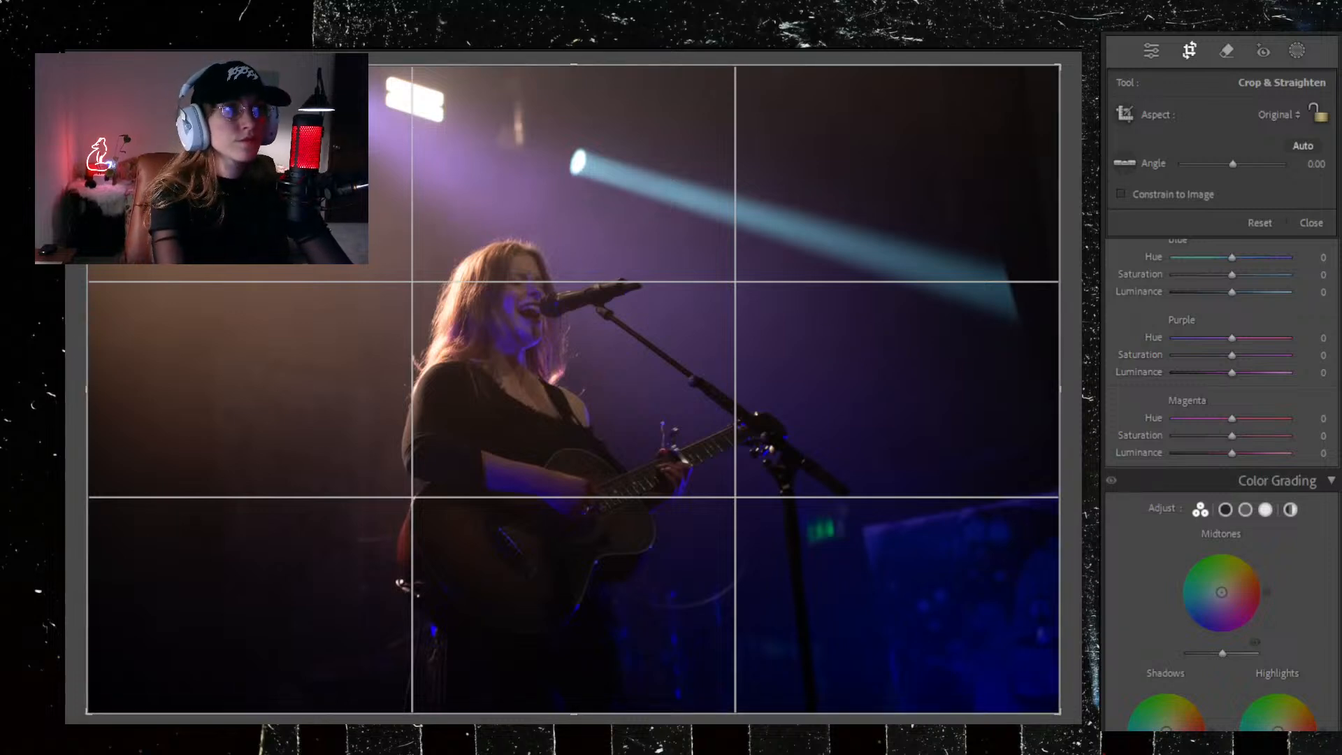
{"action": "left_click", "coordinate": [1192, 50]}
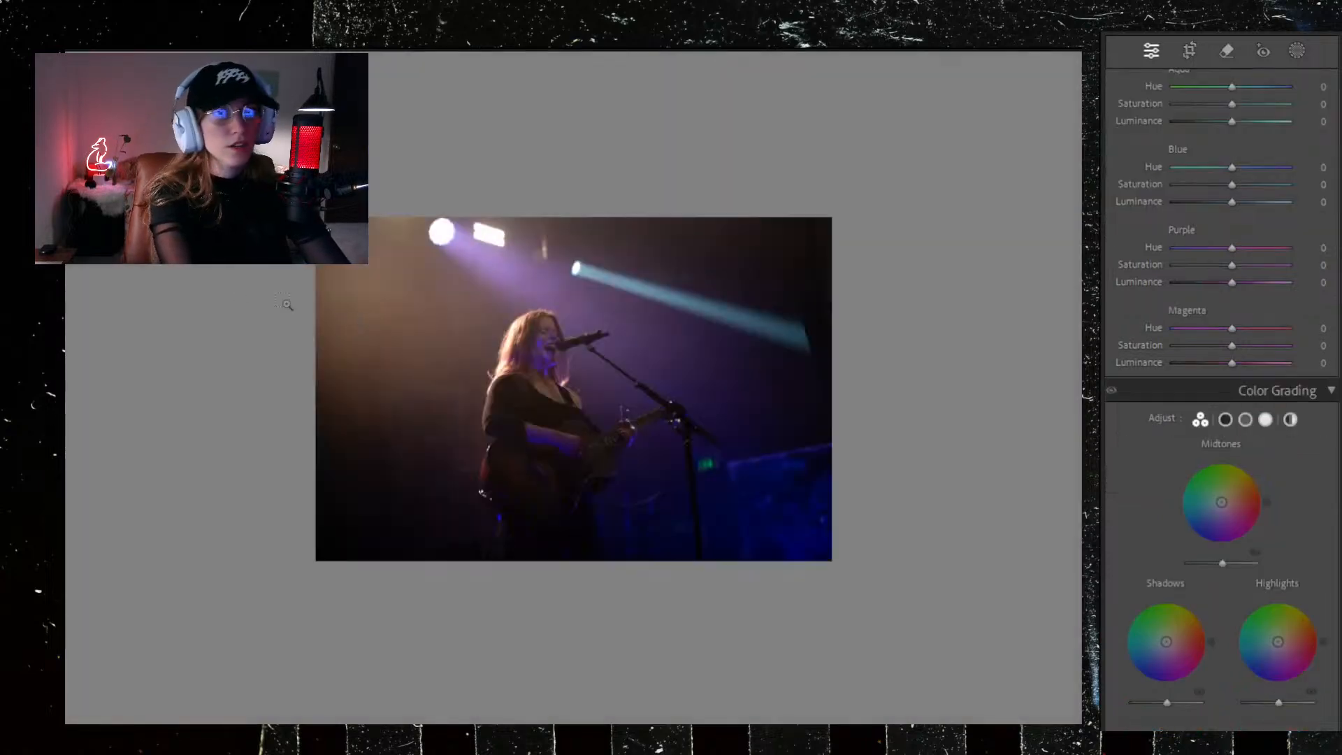
Step: Straighten the light-beam copy with a crop angle of 1.01, keeping the original aspect ratio
{"action": "key", "text": "ctrl+minus"}
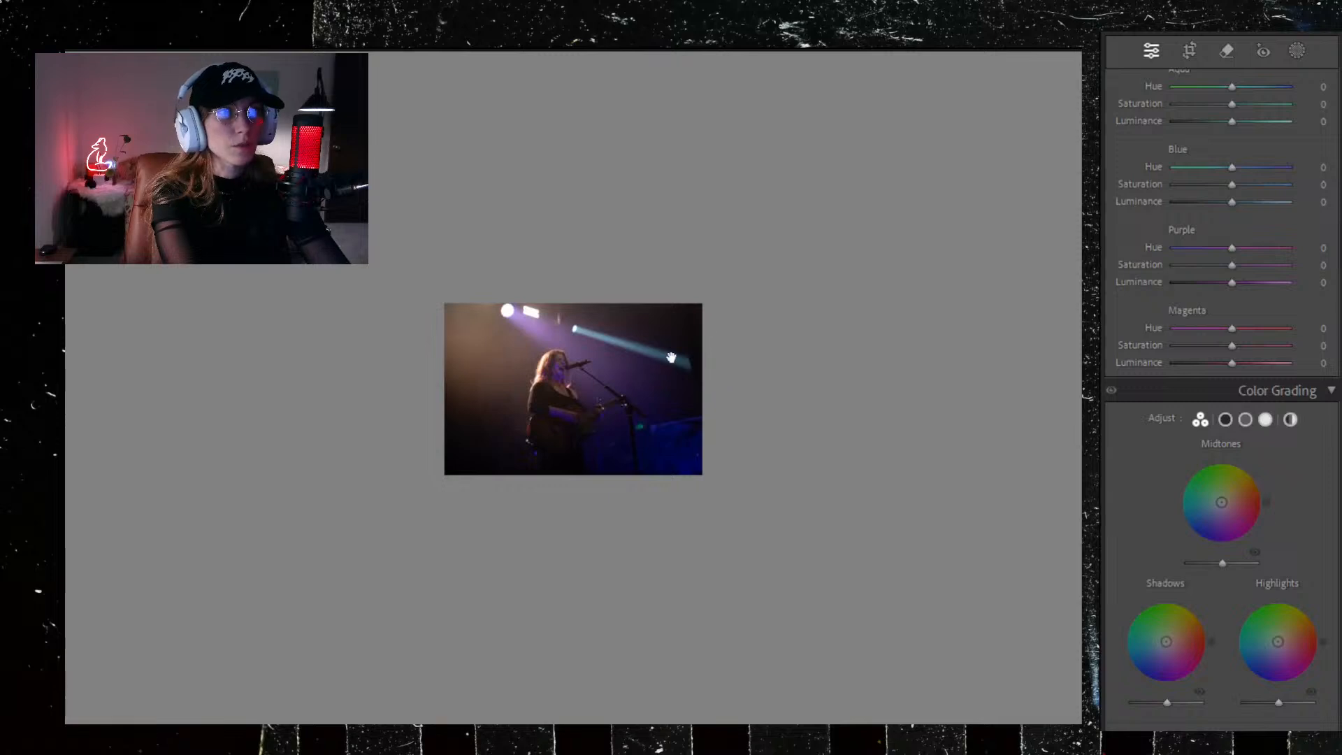
{"action": "key", "text": "ctrl+equal"}
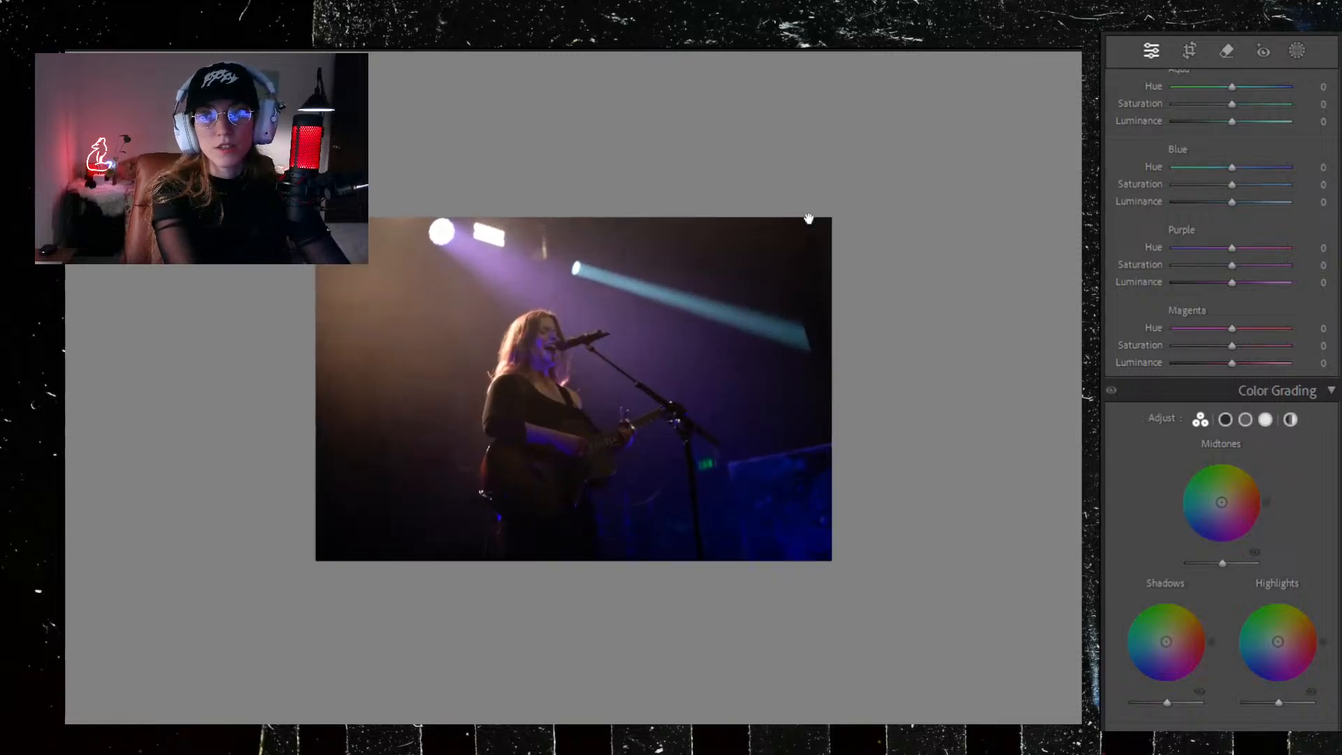
{"action": "left_click", "coordinate": [1188, 51]}
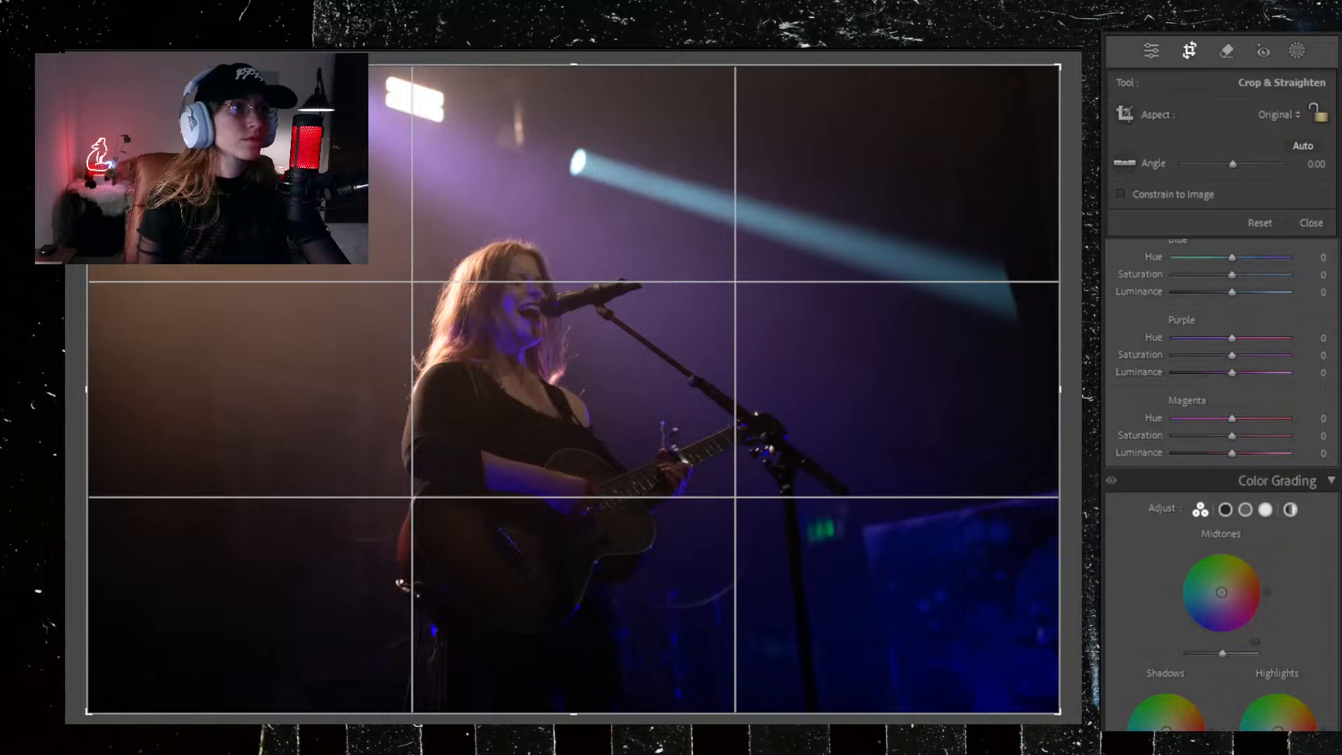
{"action": "left_click_drag", "start_coordinate": [76, 161], "coordinate": [80, 152]}
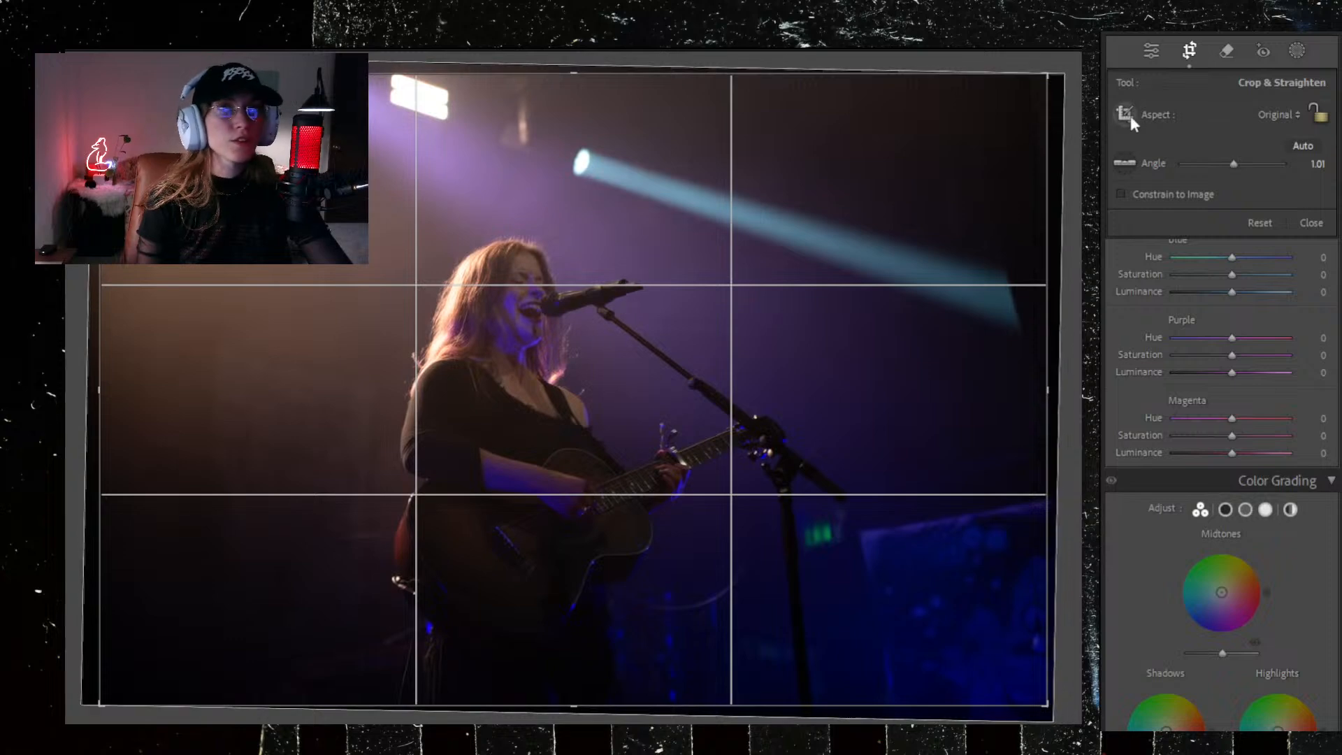
{"action": "left_click", "coordinate": [1187, 51]}
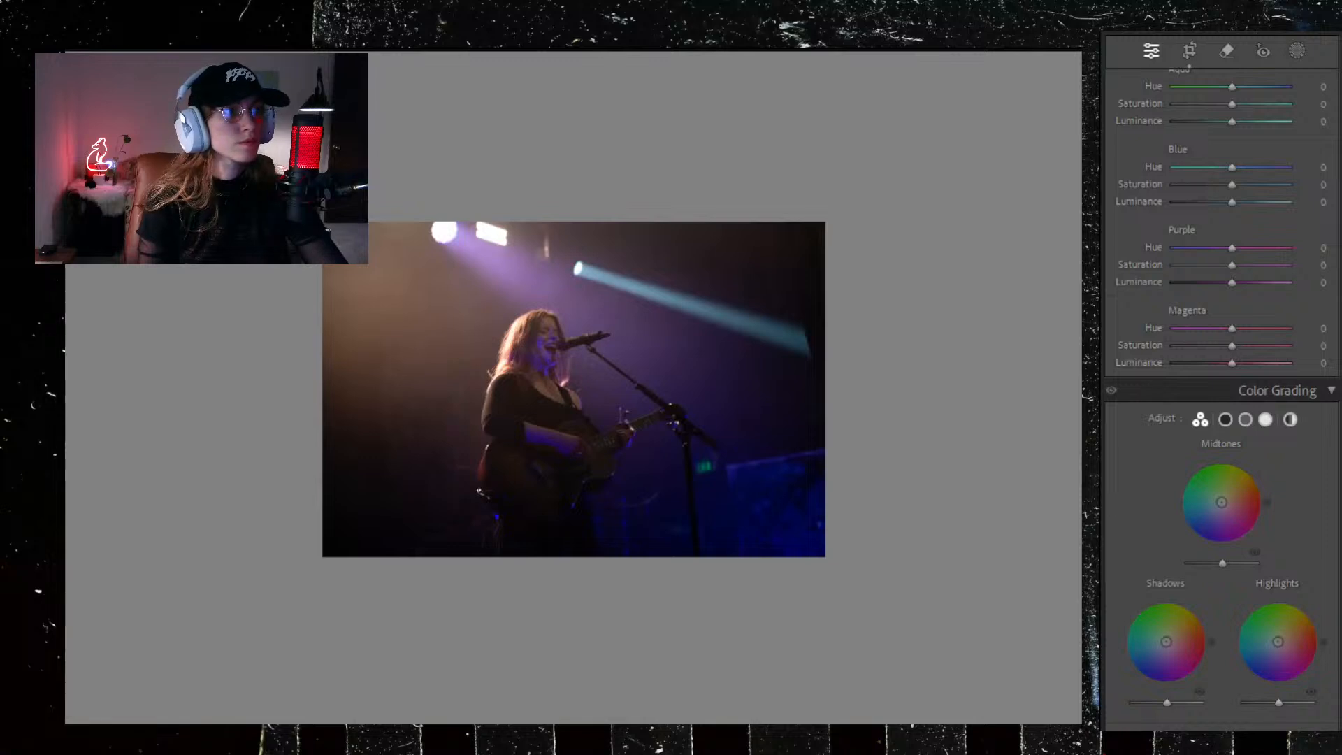
Step: Apply a muted look with shadows +23, whites -34 and blacks +80 to the copy, and set exposure to +0.70 and highlights to -40
{"action": "key", "text": "backslash"}
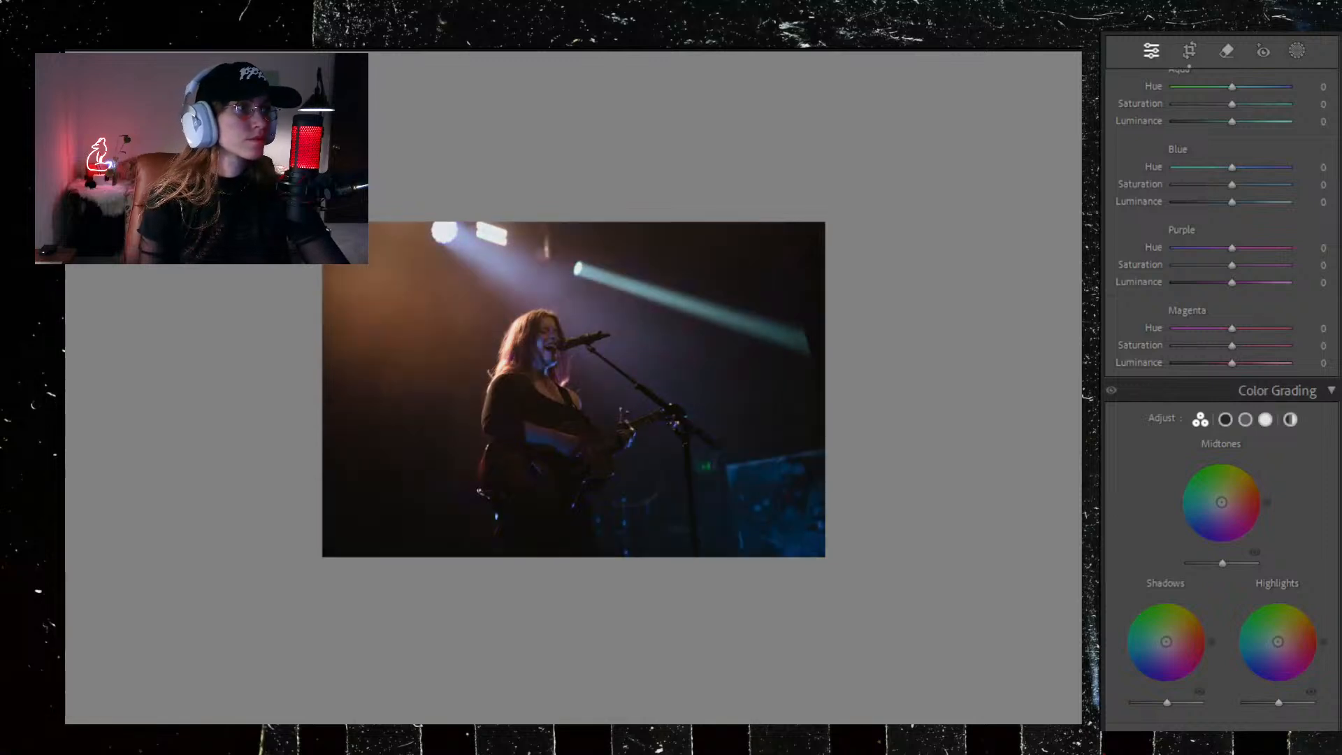
{"action": "key", "text": "backslash"}
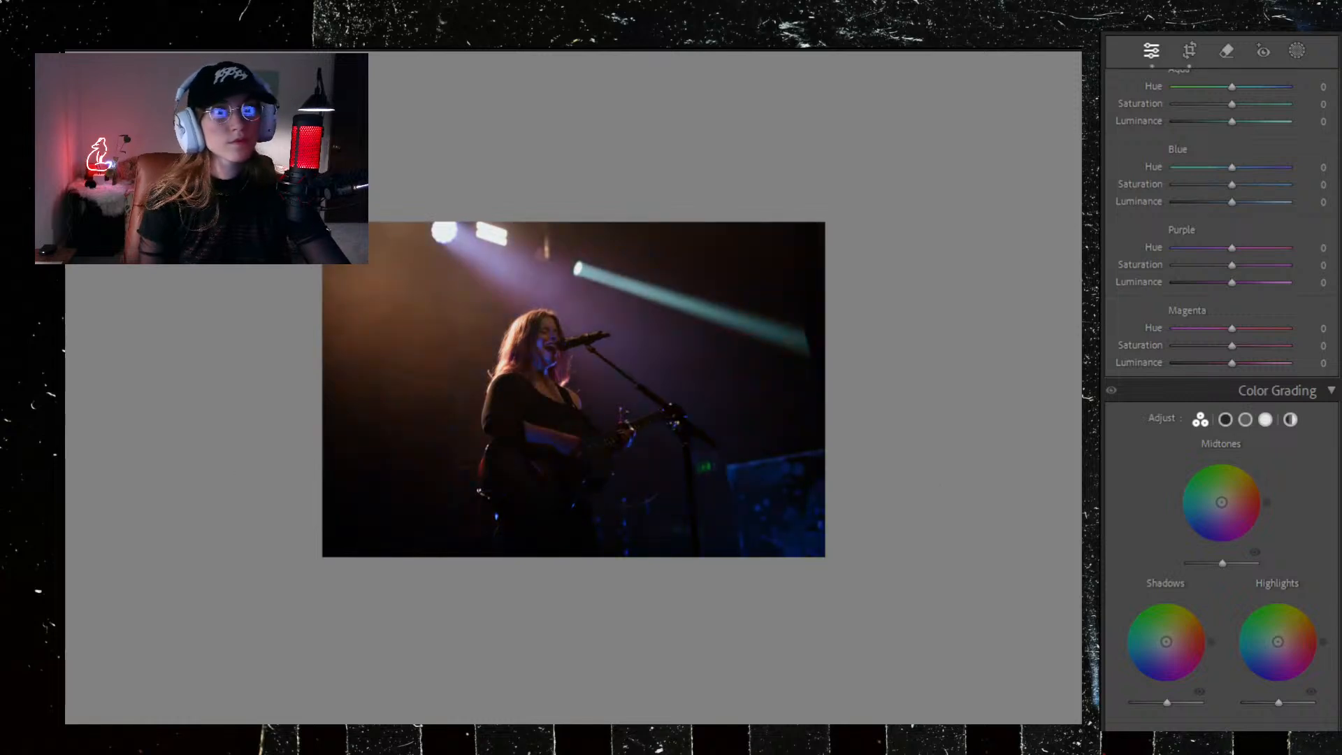
{"action": "scroll", "coordinate": [1174, 370], "scroll_direction": "up", "scroll_amount": 10}
{"action": "scroll", "coordinate": [1139, 360], "scroll_direction": "up", "scroll_amount": 5}
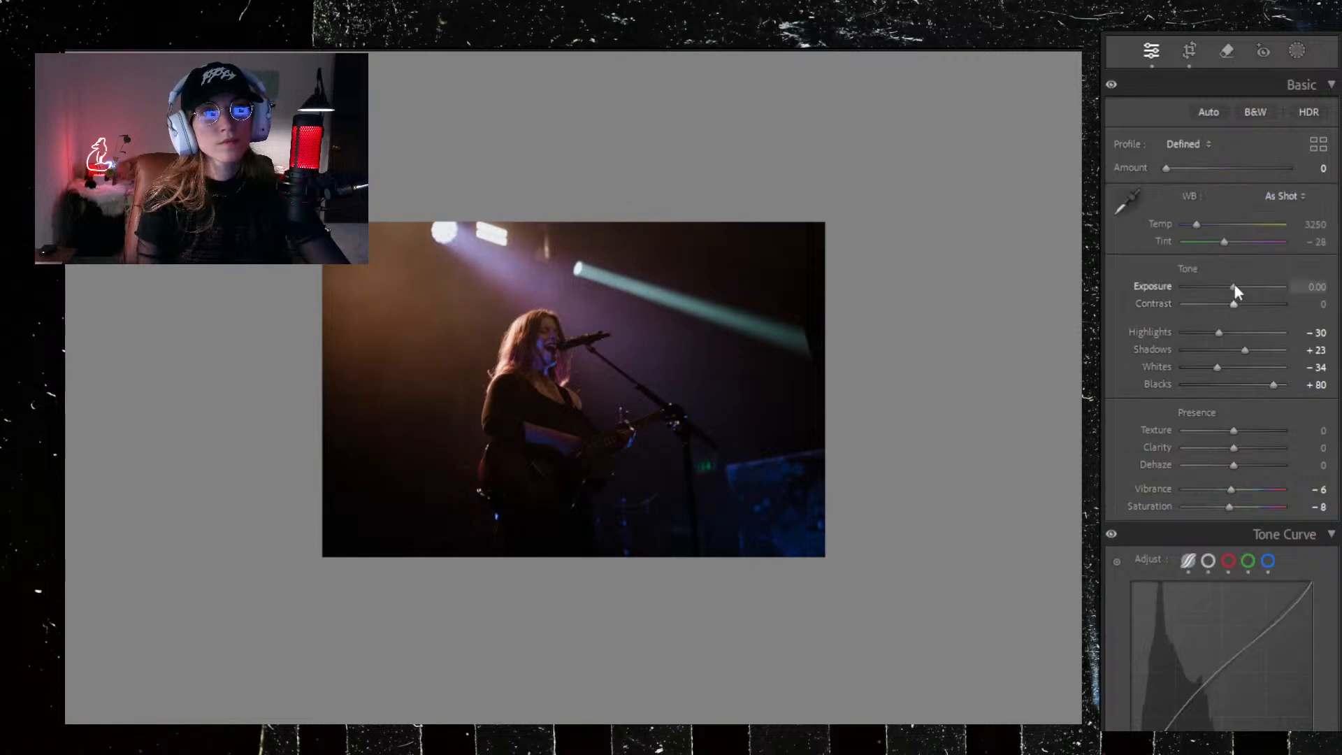
{"action": "left_click_drag", "start_coordinate": [1234, 283], "coordinate": [1239, 283]}
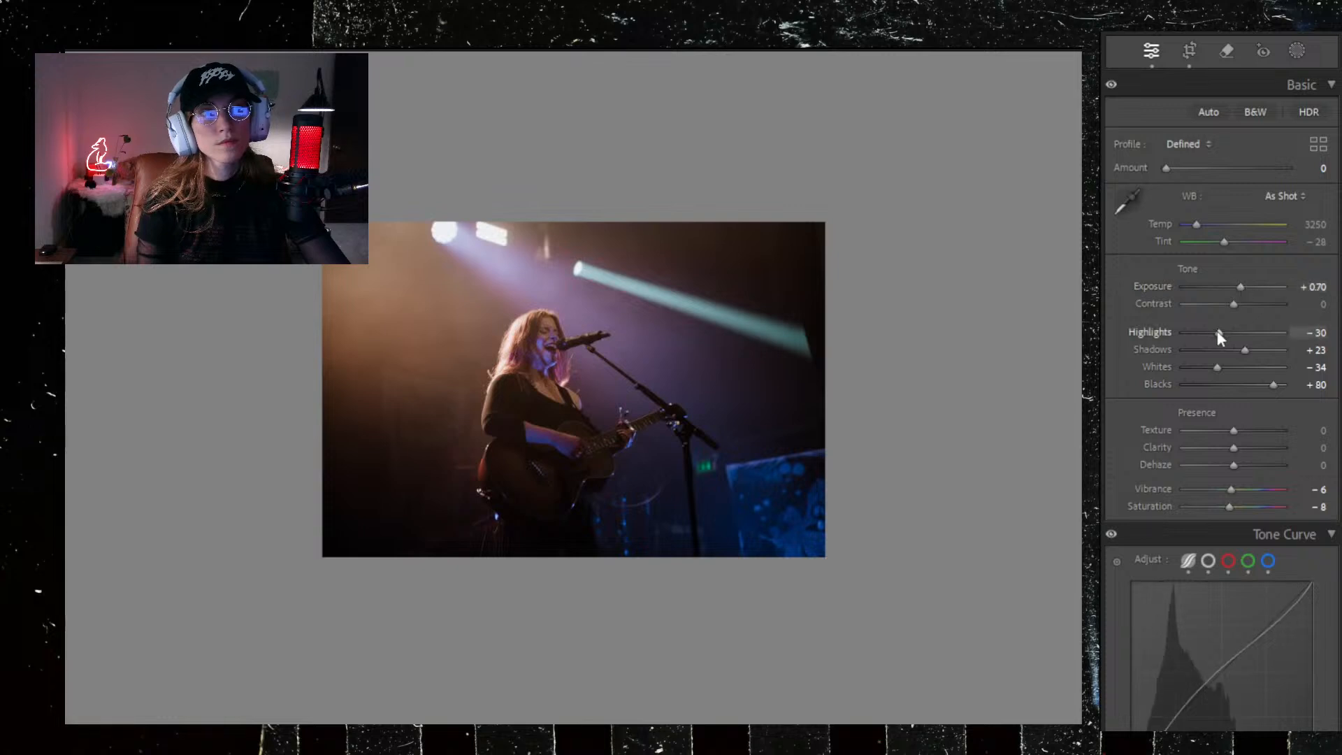
{"action": "left_click_drag", "start_coordinate": [1214, 330], "coordinate": [1211, 333]}
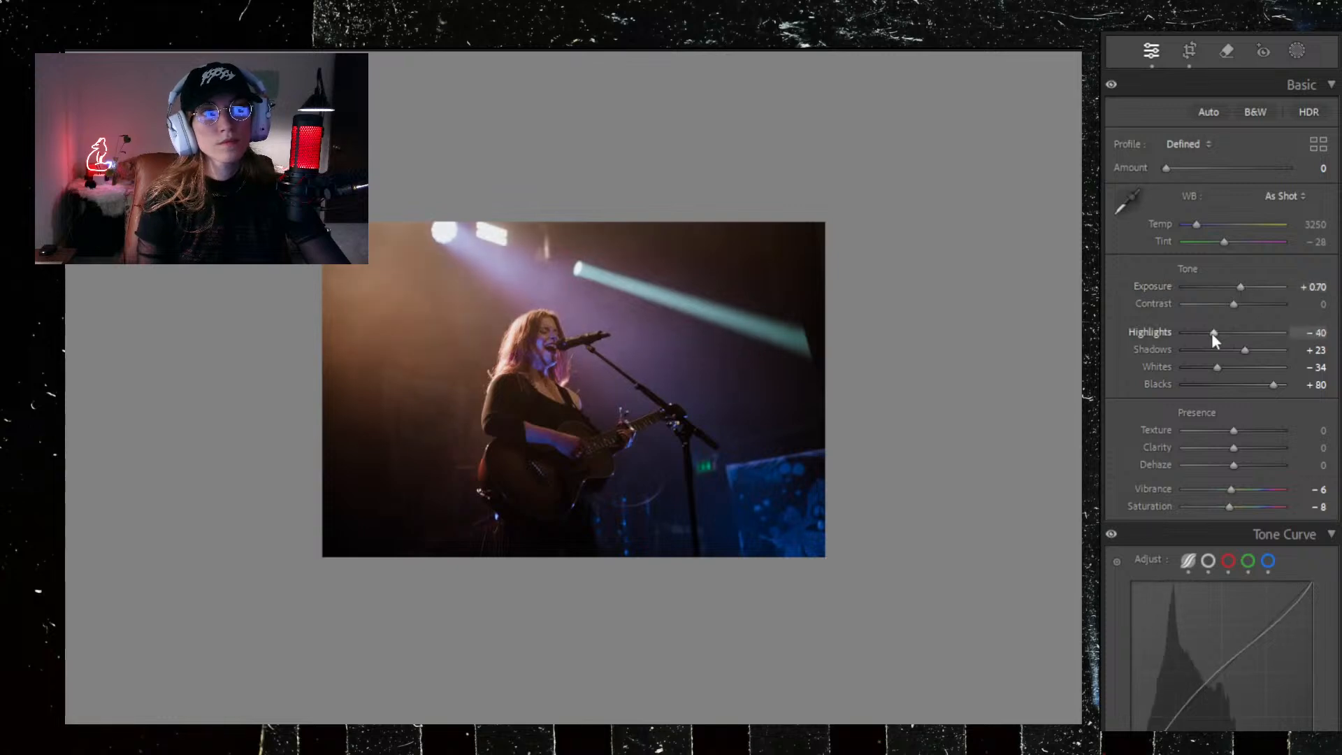
Step: Shift the copy's shadows color grade to yellow-orange at hue 43 and saturation 14
{"action": "scroll", "coordinate": [1199, 452], "scroll_direction": "down", "scroll_amount": 15}
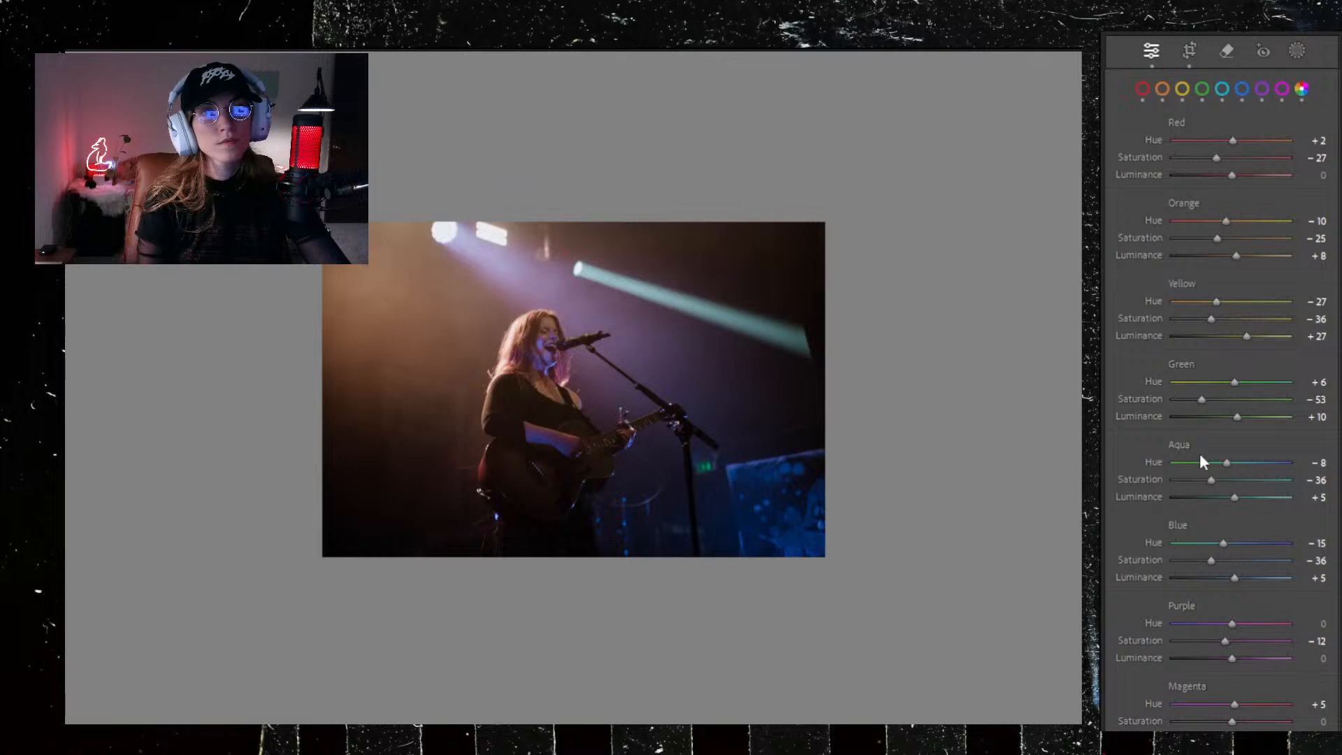
{"action": "scroll", "coordinate": [1199, 461], "scroll_direction": "up", "scroll_amount": 3}
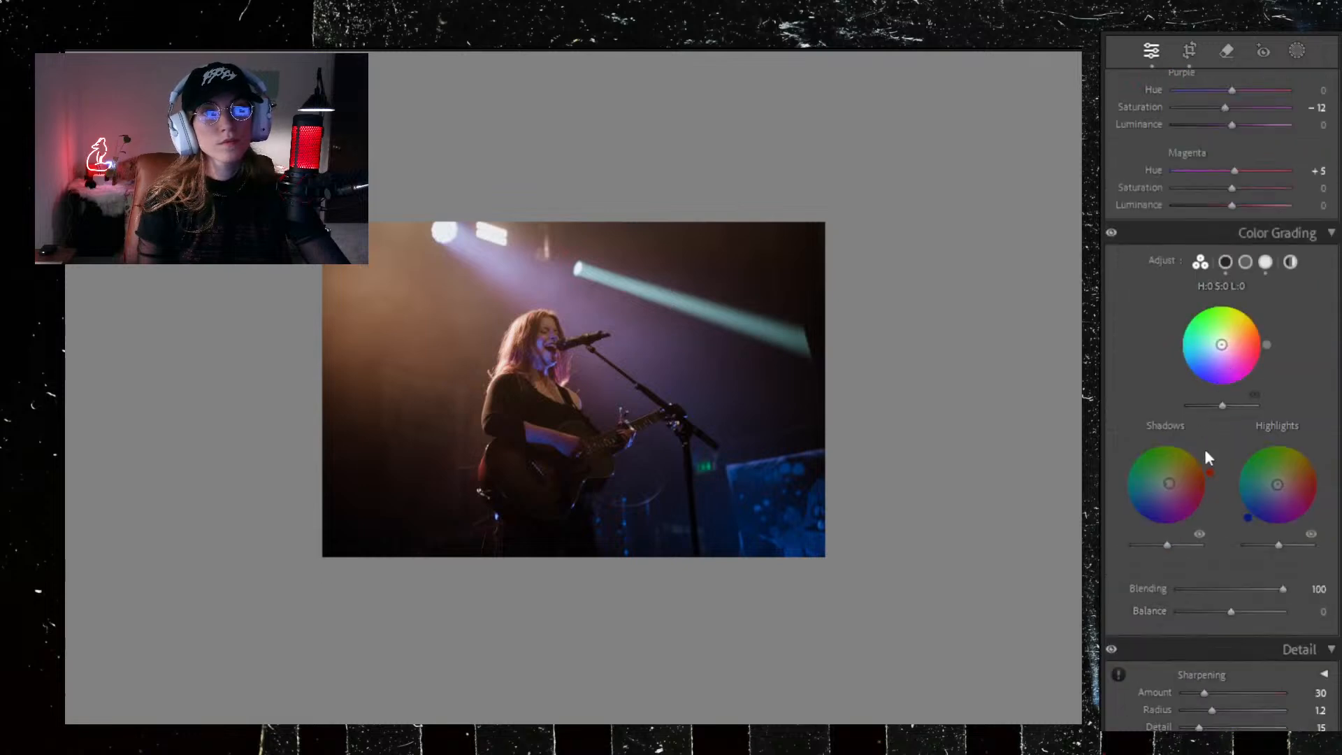
{"action": "left_click_drag", "start_coordinate": [1170, 484], "coordinate": [1170, 480]}
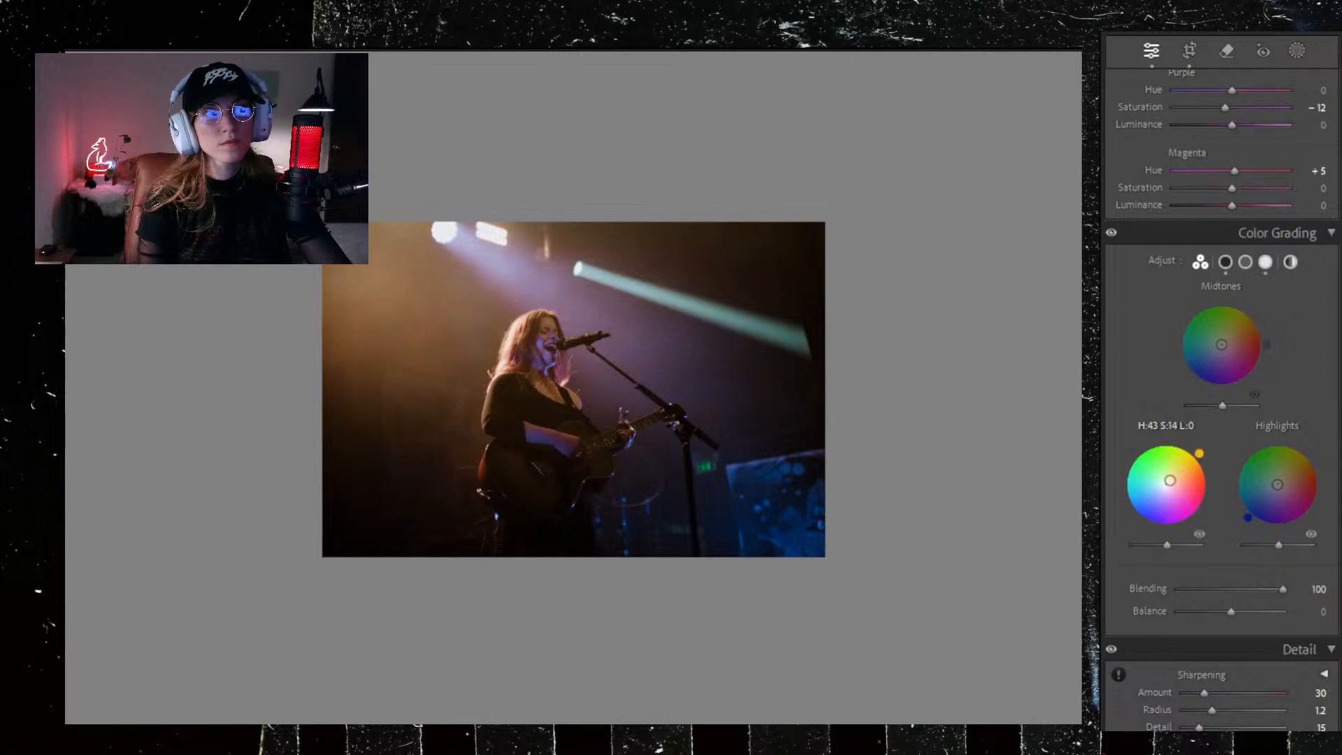
Step: Shift the copy's highlights color grade to purple at hue 285 and saturation 17, and its midtones toward teal
{"action": "left_click_drag", "start_coordinate": [1249, 518], "coordinate": [1272, 483]}
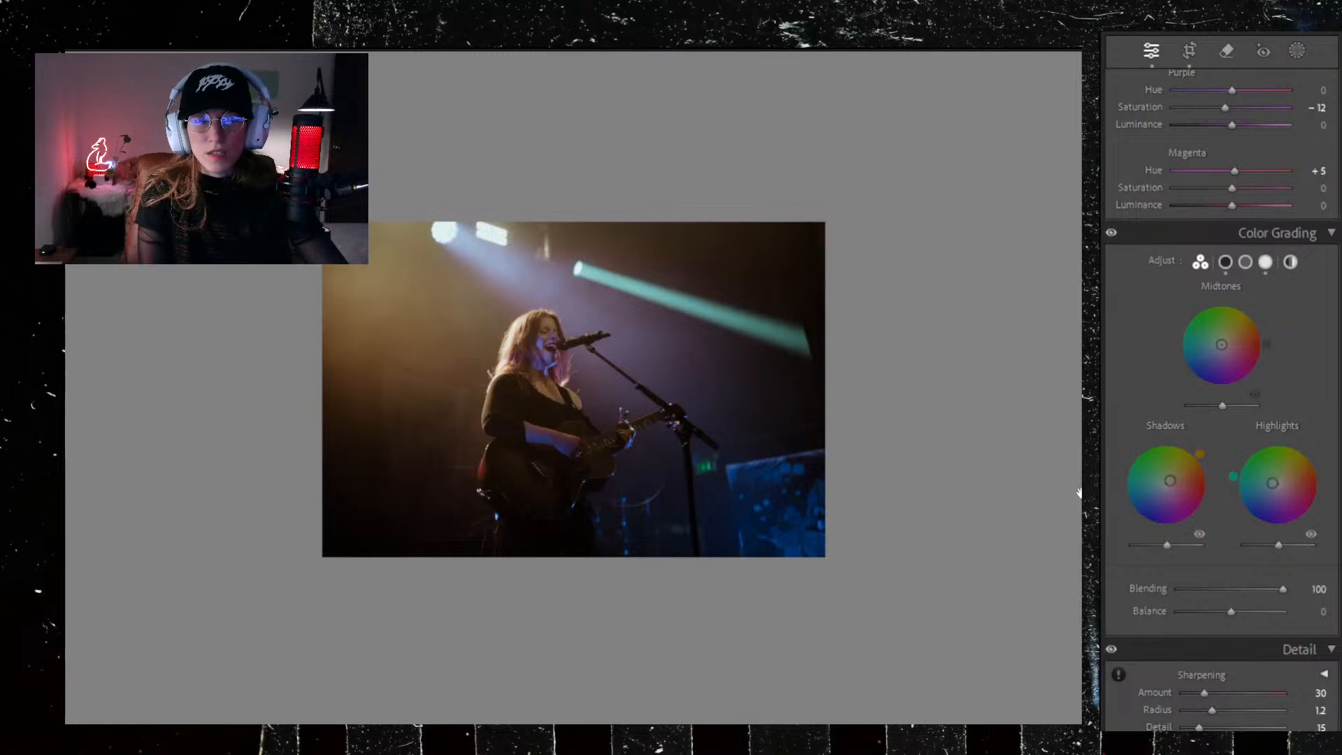
{"action": "mouse_move", "coordinate": [1272, 483]}
{"action": "left_mouse_down"}
{"action": "mouse_move", "coordinate": [1286, 442]}
{"action": "mouse_move", "coordinate": [1322, 473]}
{"action": "mouse_move", "coordinate": [1290, 527]}
{"action": "mouse_move", "coordinate": [1278, 490]}
{"action": "left_mouse_up"}
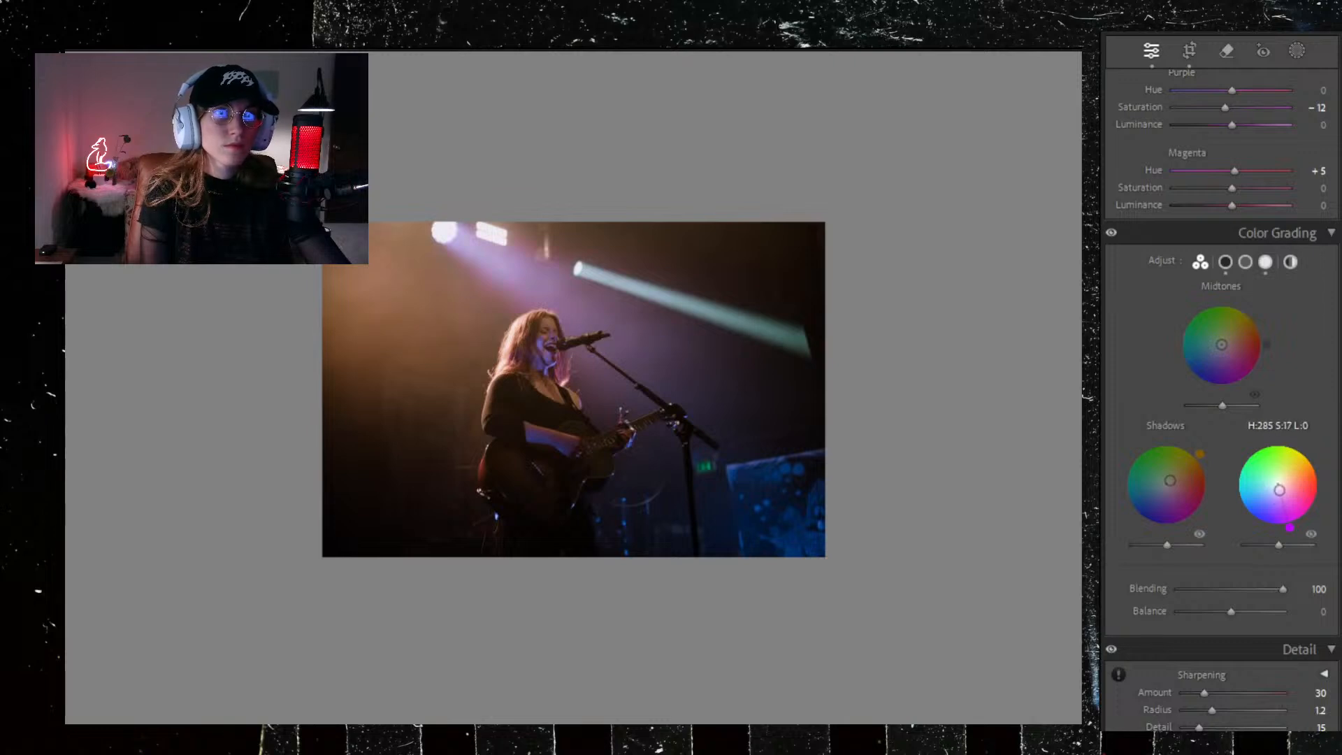
{"action": "left_click_drag", "start_coordinate": [1264, 346], "coordinate": [1176, 346]}
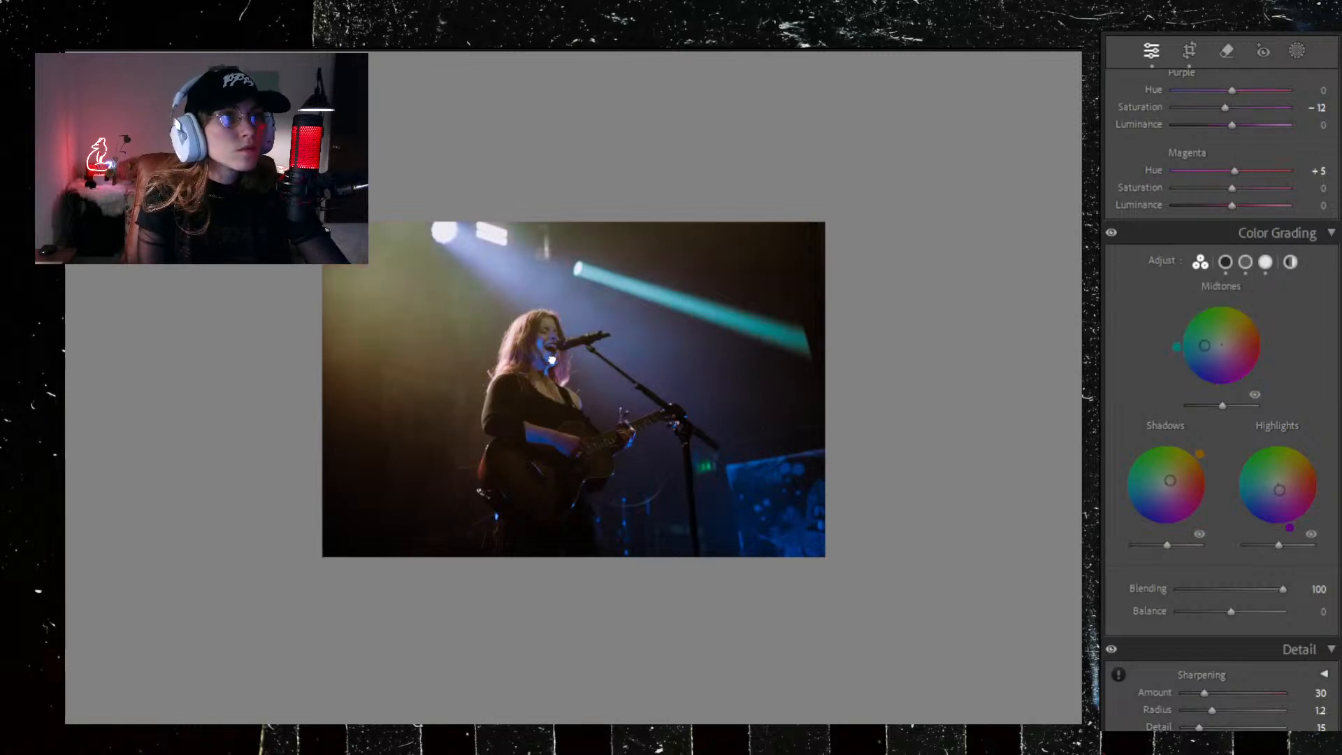
Step: Try to set the copy's white balance by sampling a neutral point near the guitar
{"action": "scroll", "coordinate": [1131, 326], "scroll_direction": "up", "scroll_amount": 15}
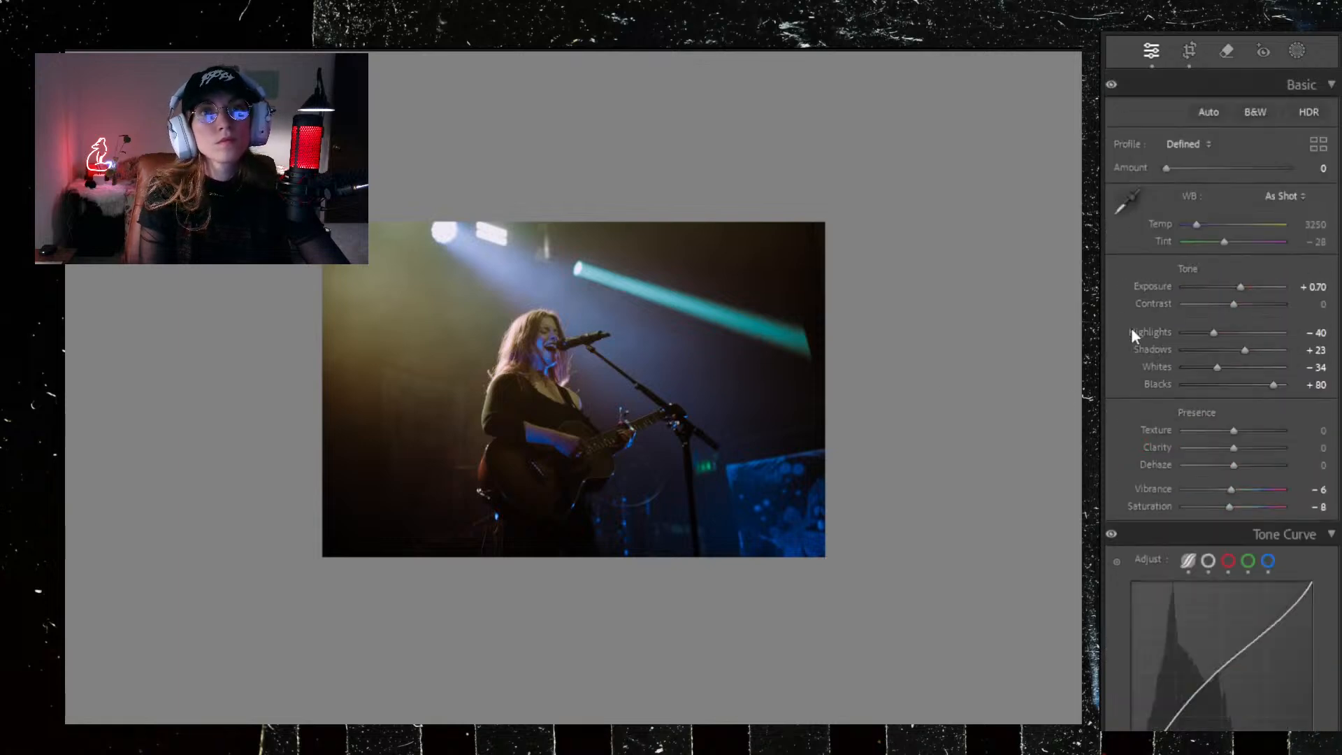
{"action": "left_click", "coordinate": [1128, 203]}
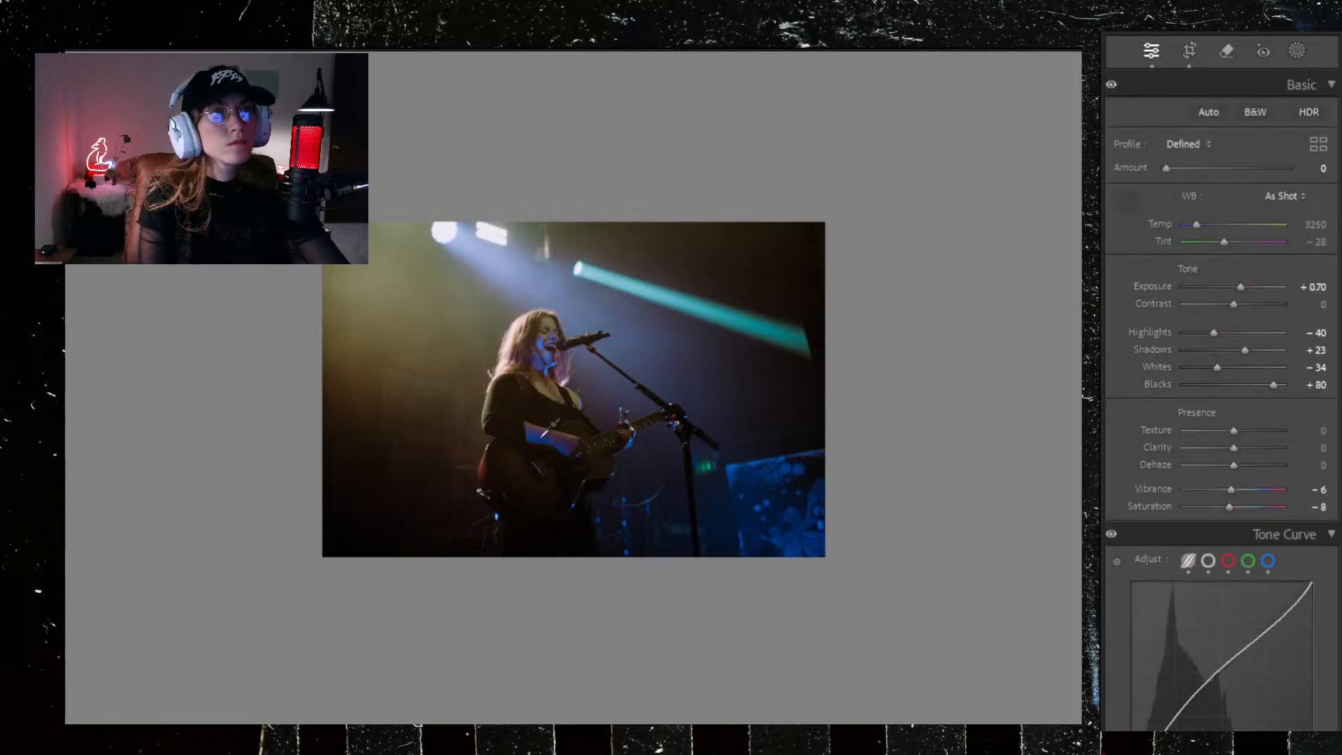
{"action": "left_click", "coordinate": [605, 455]}
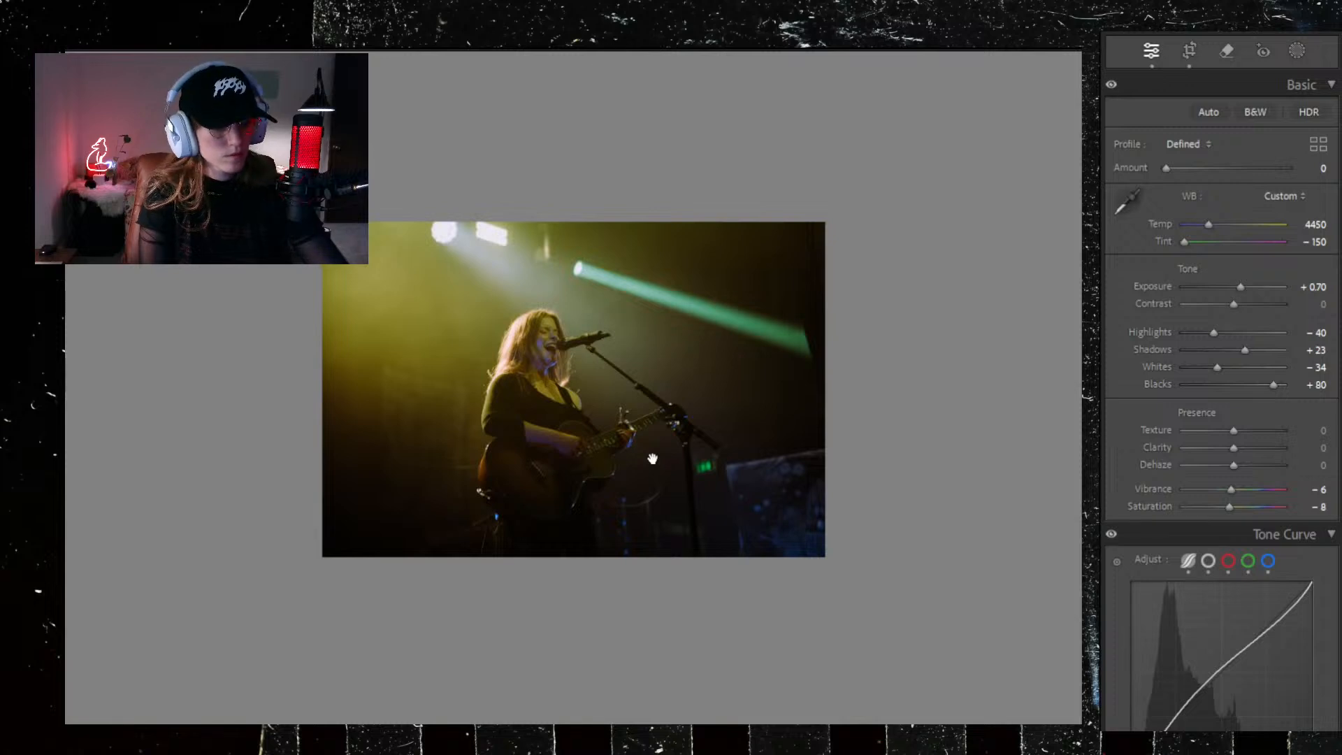
{"action": "key", "text": "ctrl+z"}
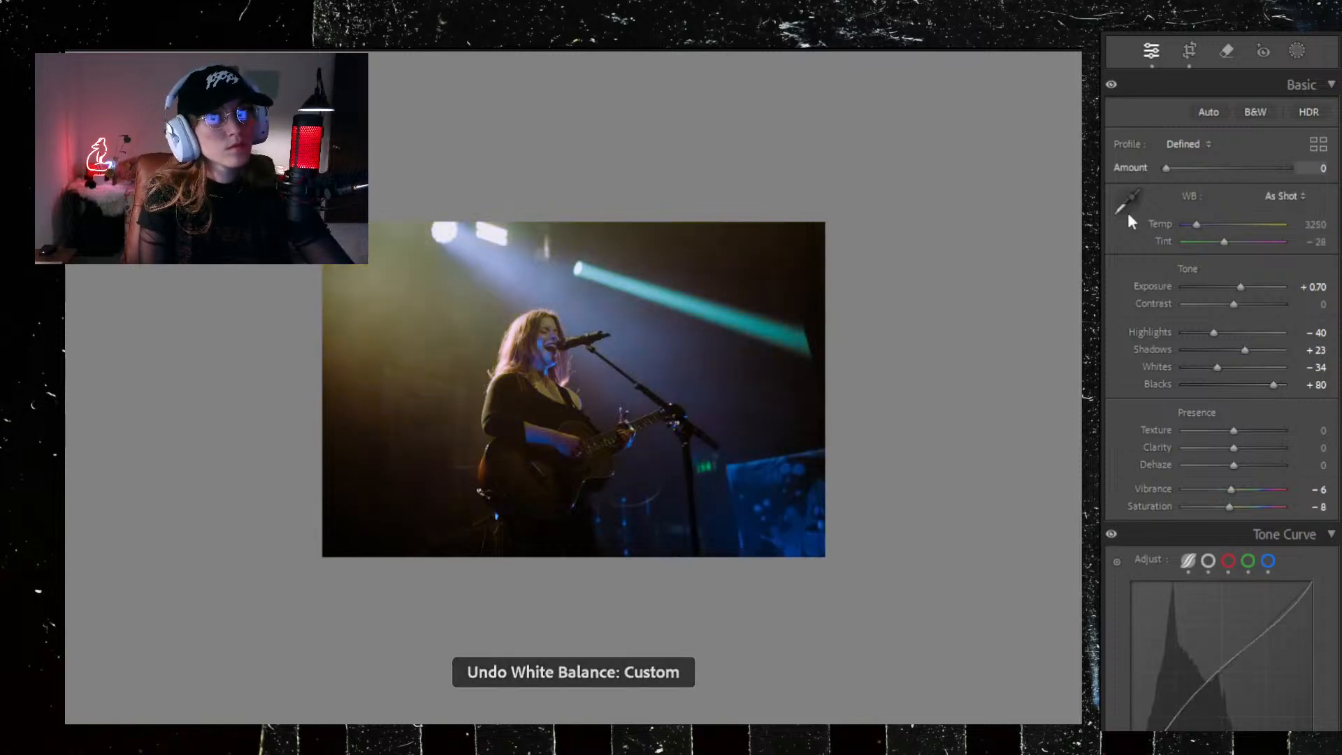
Step: Set the copy's white balance to a temperature of 3930 and a tint of -47
{"action": "left_click", "coordinate": [1222, 241]}
{"action": "left_click_drag", "start_coordinate": [1224, 242], "coordinate": [1205, 219]}
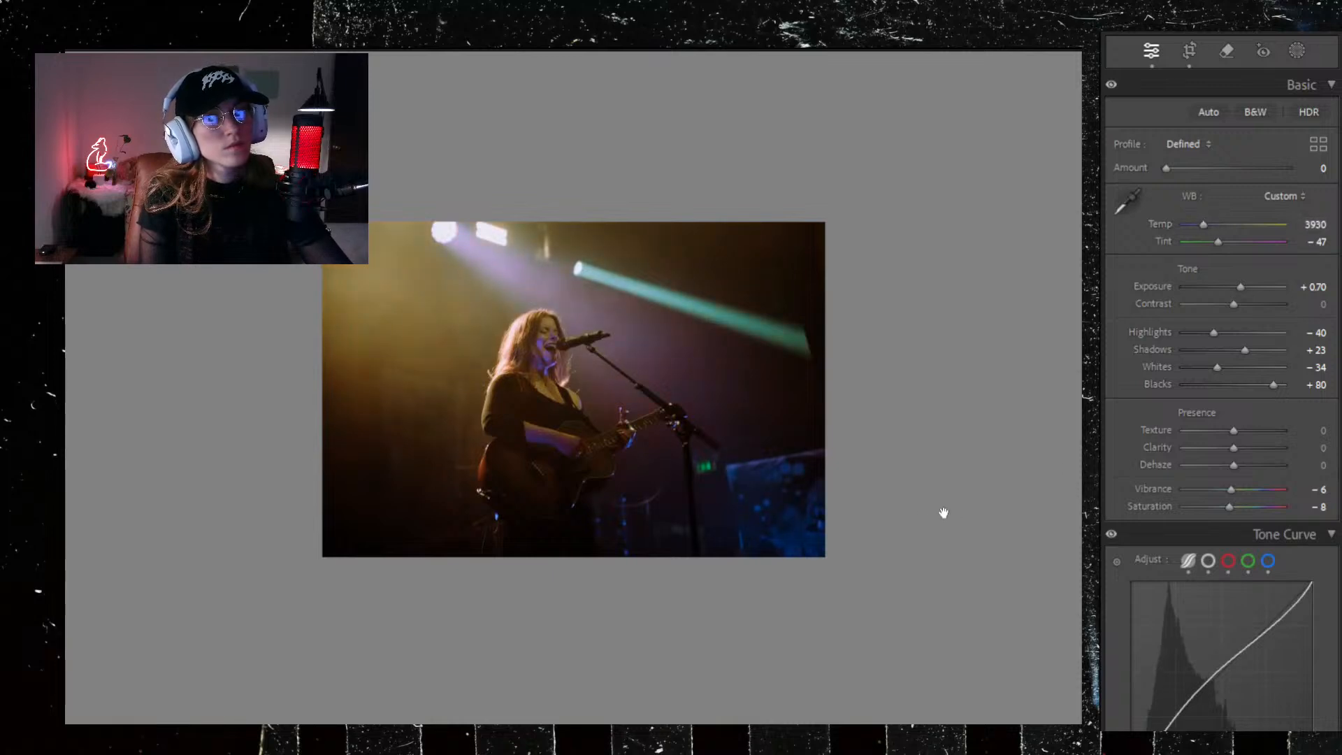
Step: Set the copy's blue hue to +53 and blue saturation to -10 in the color mixer
{"action": "scroll", "coordinate": [1175, 467], "scroll_direction": "down", "scroll_amount": 15}
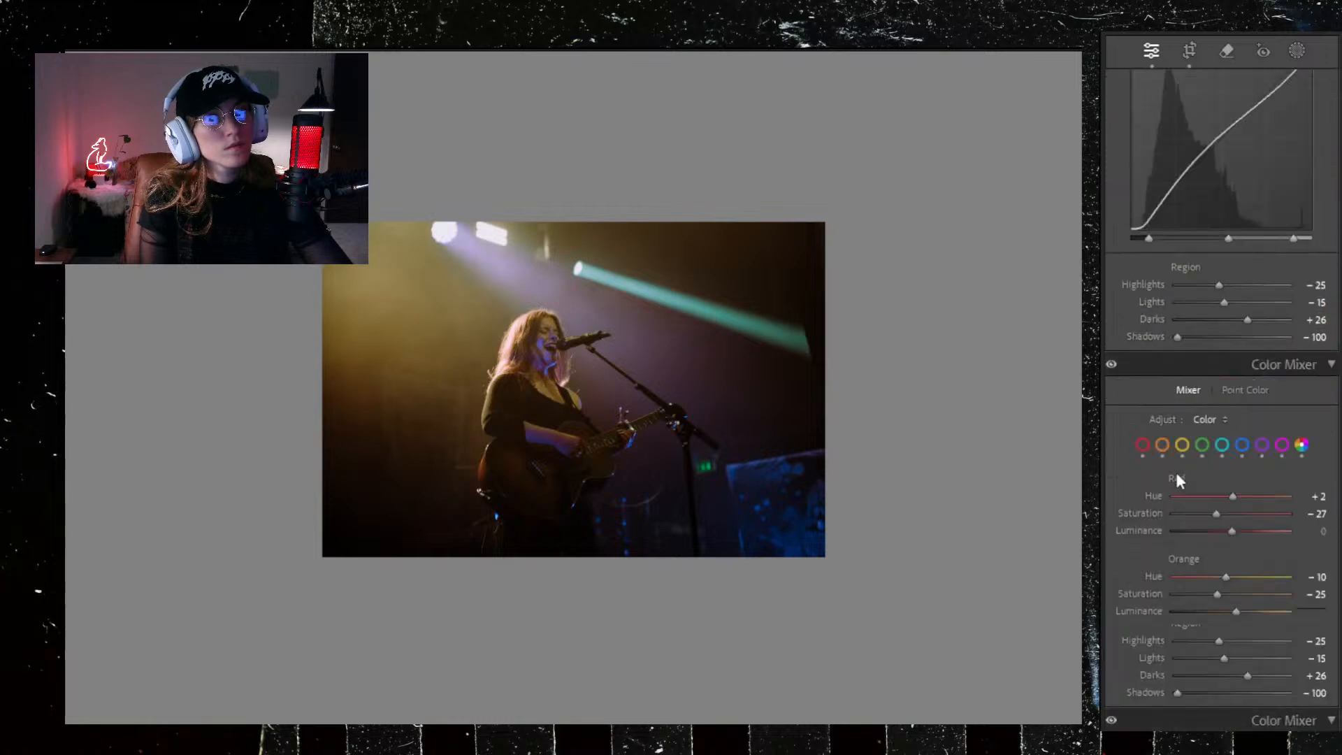
{"action": "scroll", "coordinate": [1185, 525], "scroll_direction": "up", "scroll_amount": 3}
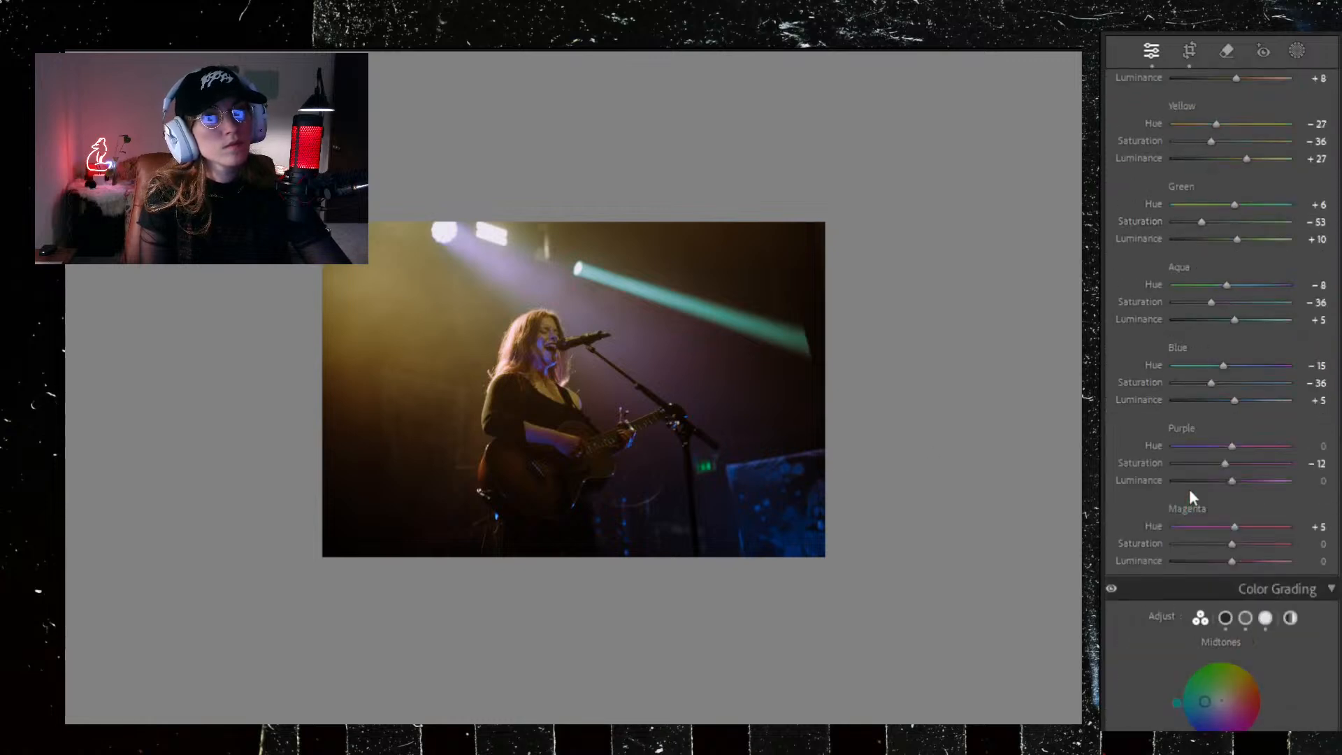
{"action": "double_click", "coordinate": [1211, 384]}
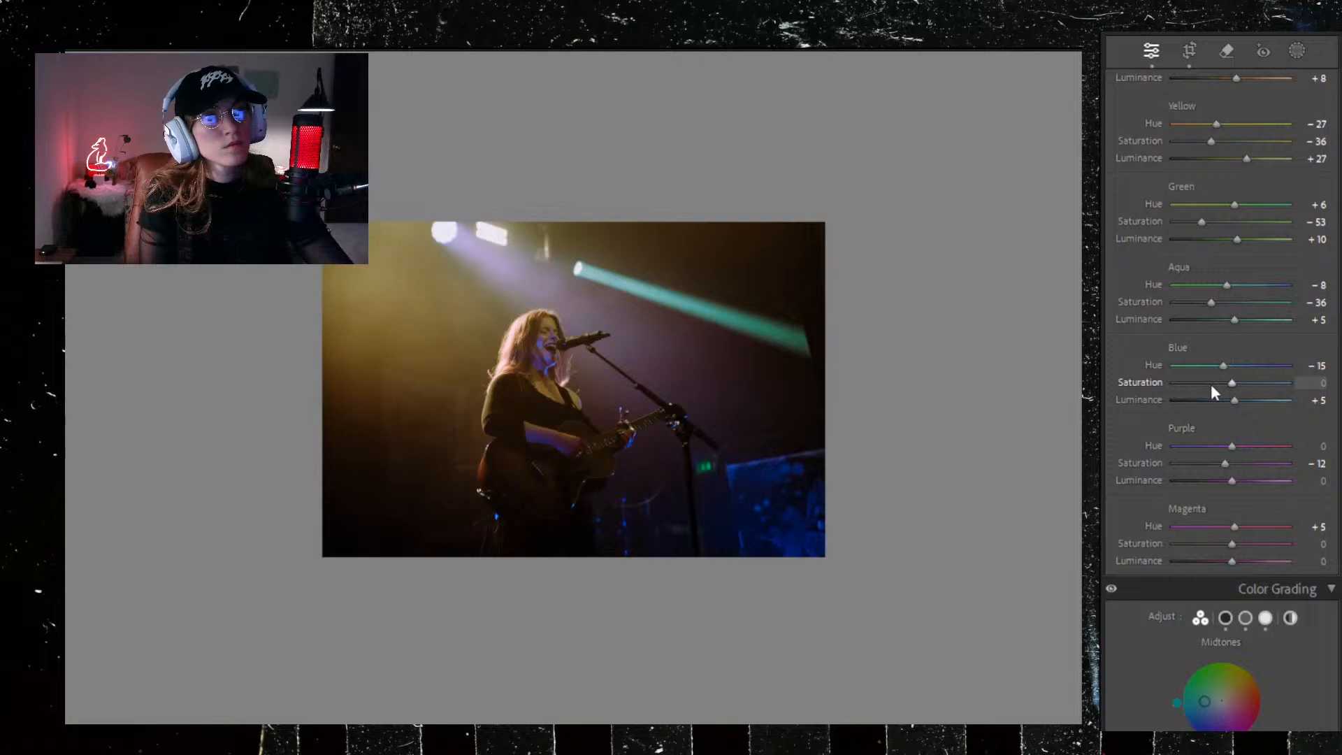
{"action": "key", "text": "ctrl+z"}
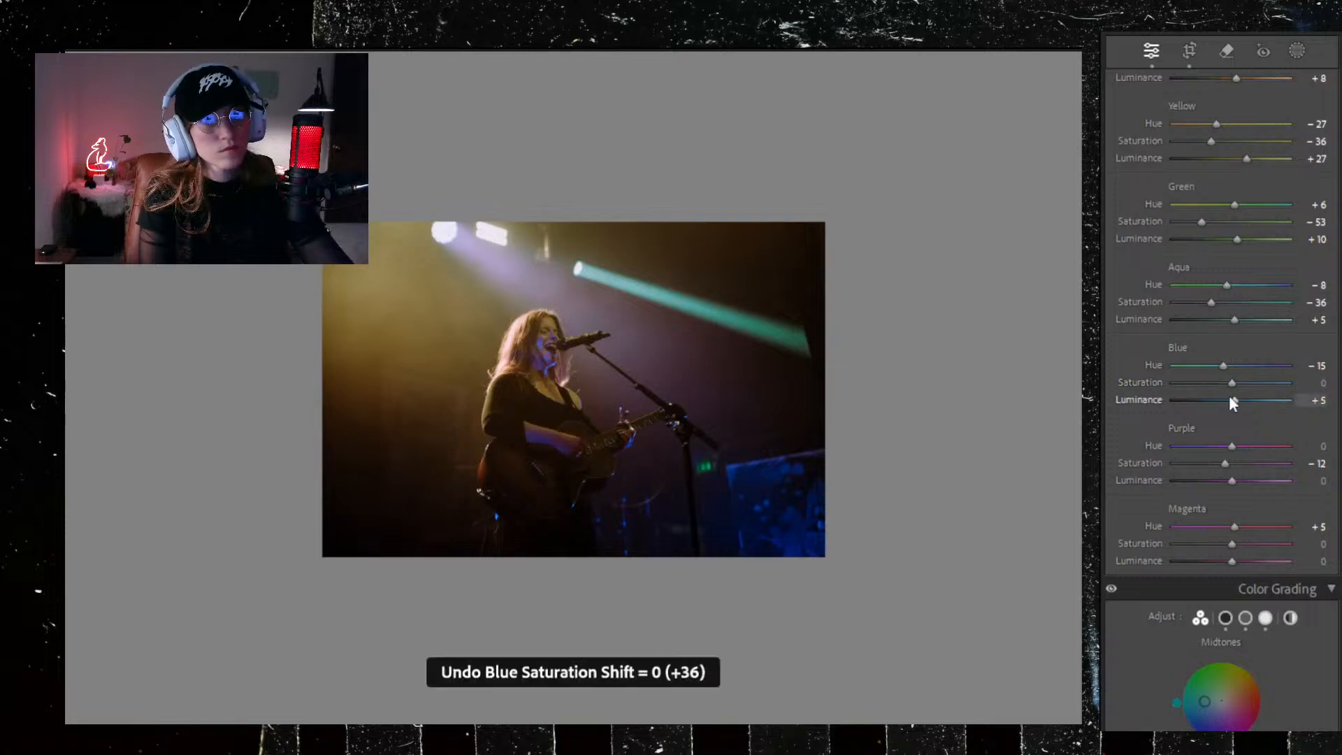
{"action": "mouse_move", "coordinate": [1234, 399]}
{"action": "left_mouse_down"}
{"action": "mouse_move", "coordinate": [1256, 396]}
{"action": "mouse_move", "coordinate": [1216, 412]}
{"action": "mouse_move", "coordinate": [1226, 367]}
{"action": "mouse_move", "coordinate": [1273, 369]}
{"action": "mouse_move", "coordinate": [1201, 384]}
{"action": "mouse_move", "coordinate": [1228, 387]}
{"action": "left_mouse_up"}
{"action": "key", "text": "ctrl+z"}
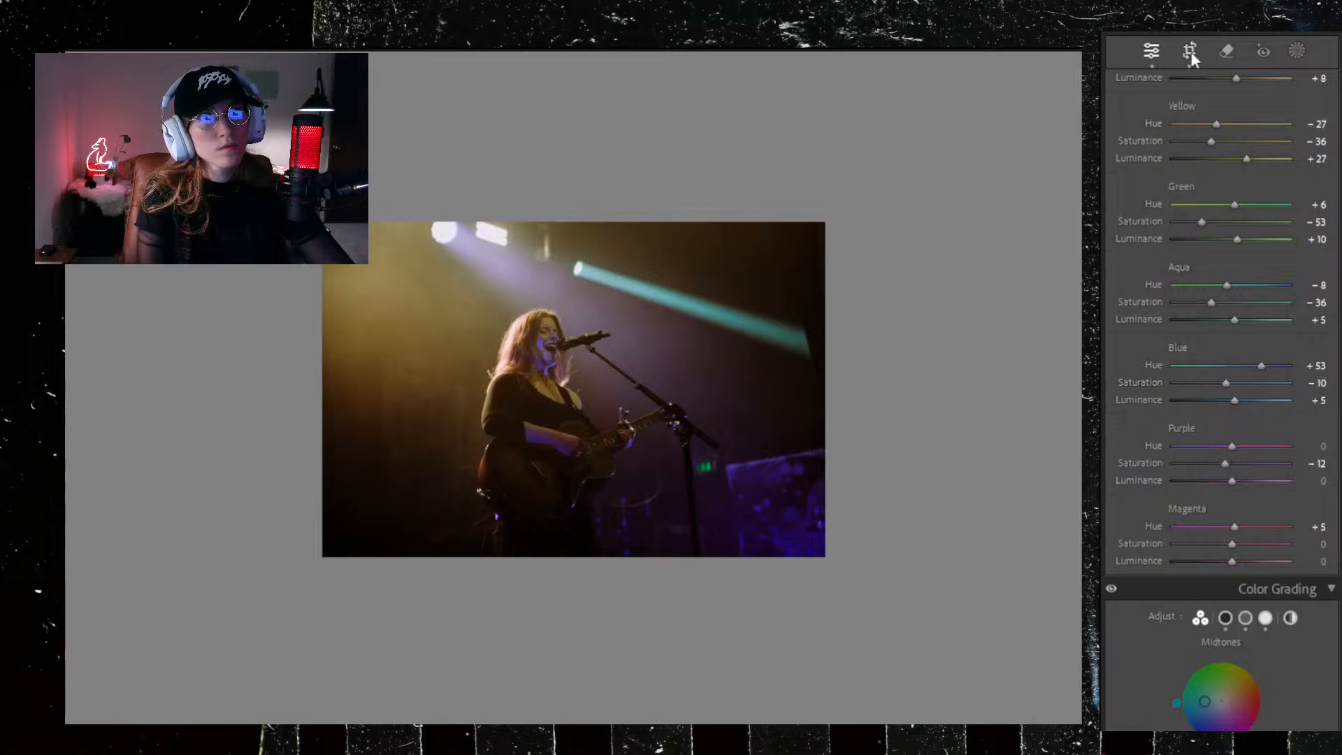
Step: Adjust the copy's tone to contrast +2, highlights -19 and blacks +96
{"action": "left_click", "coordinate": [549, 360]}
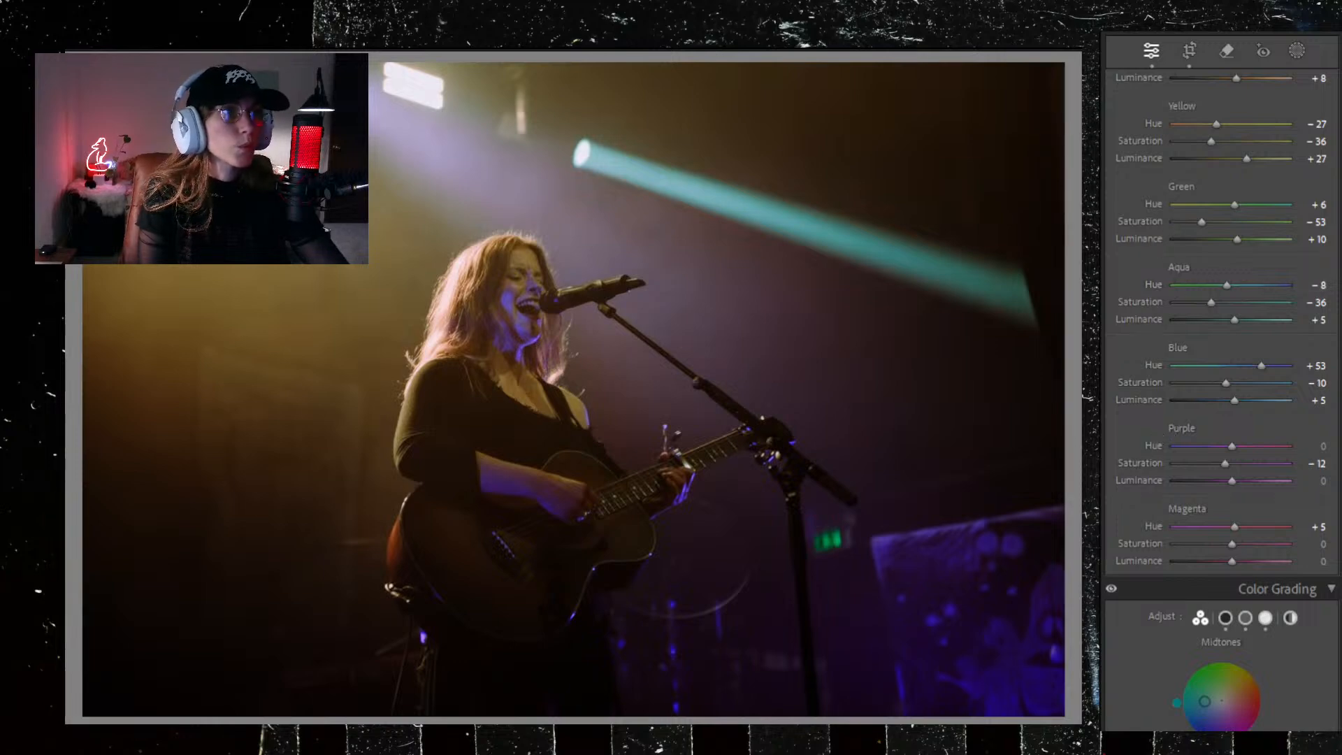
{"action": "key", "text": "Right"}
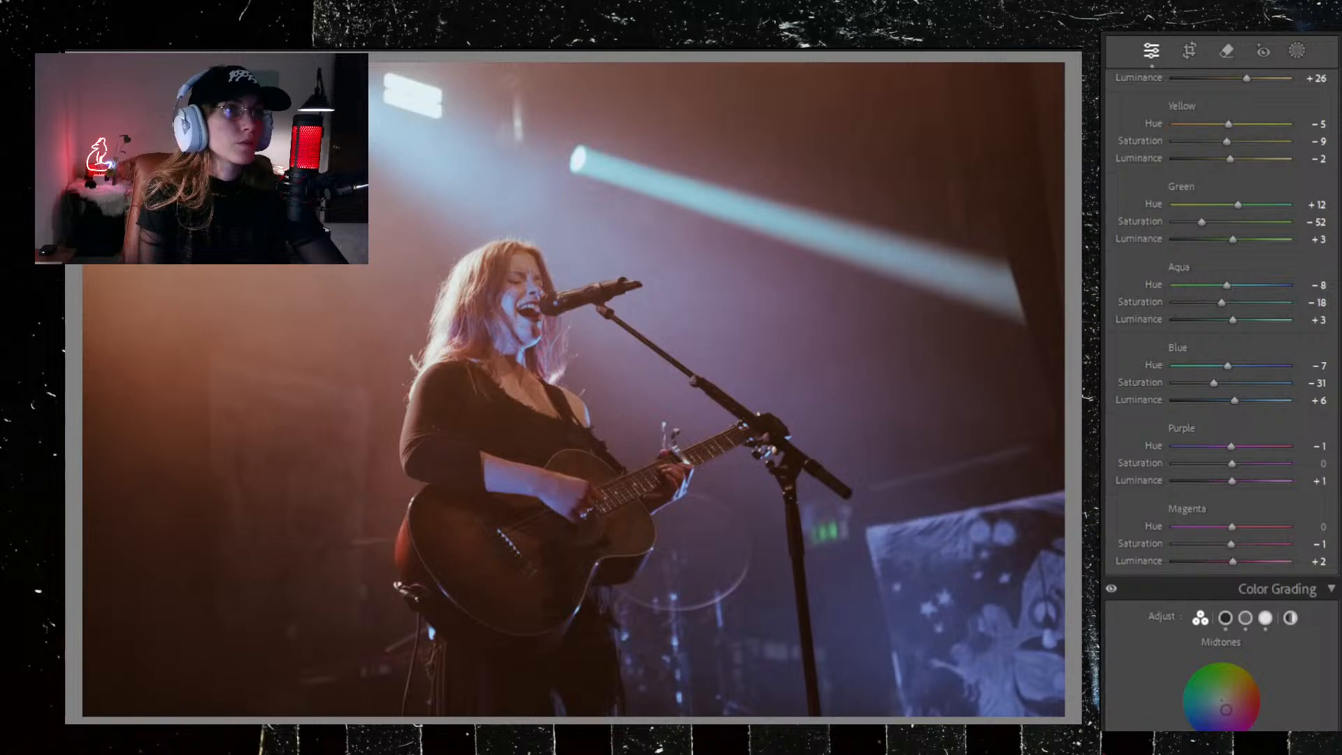
{"action": "key", "text": "Right"}
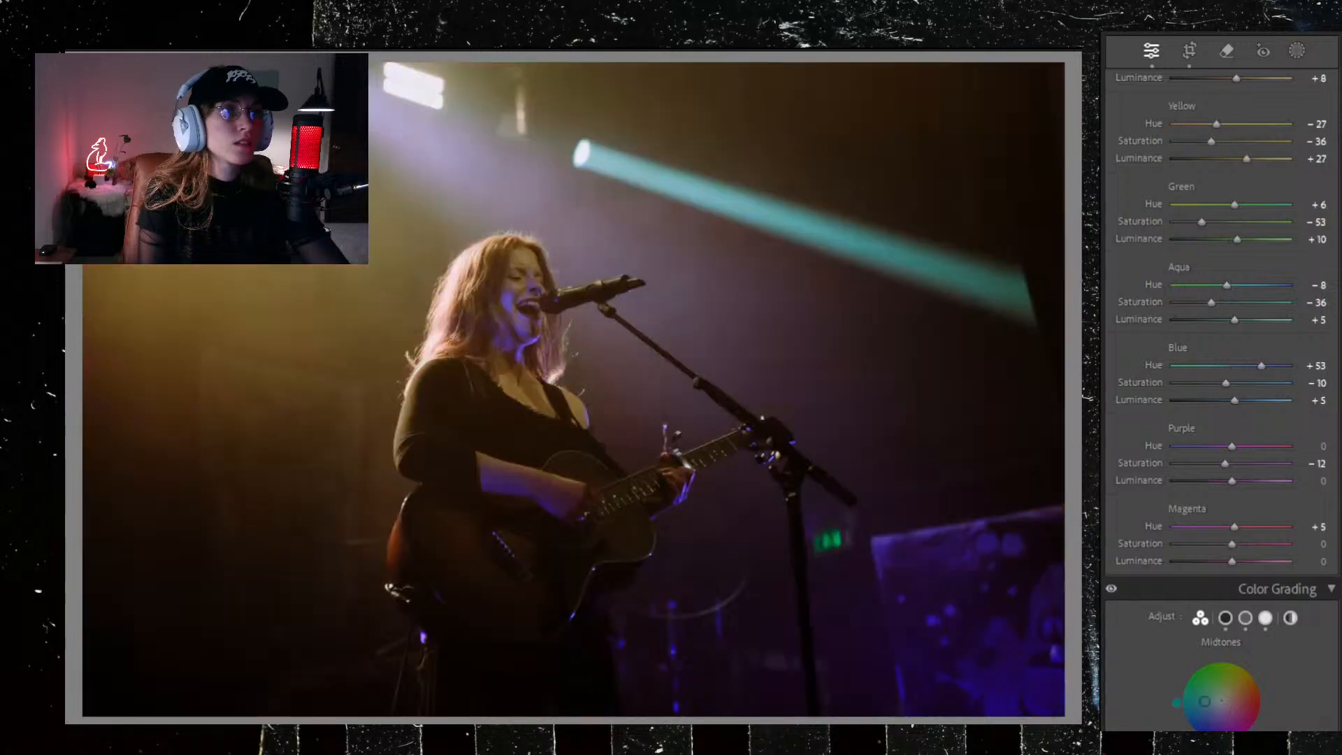
{"action": "scroll", "coordinate": [1206, 509], "scroll_direction": "up", "scroll_amount": 15}
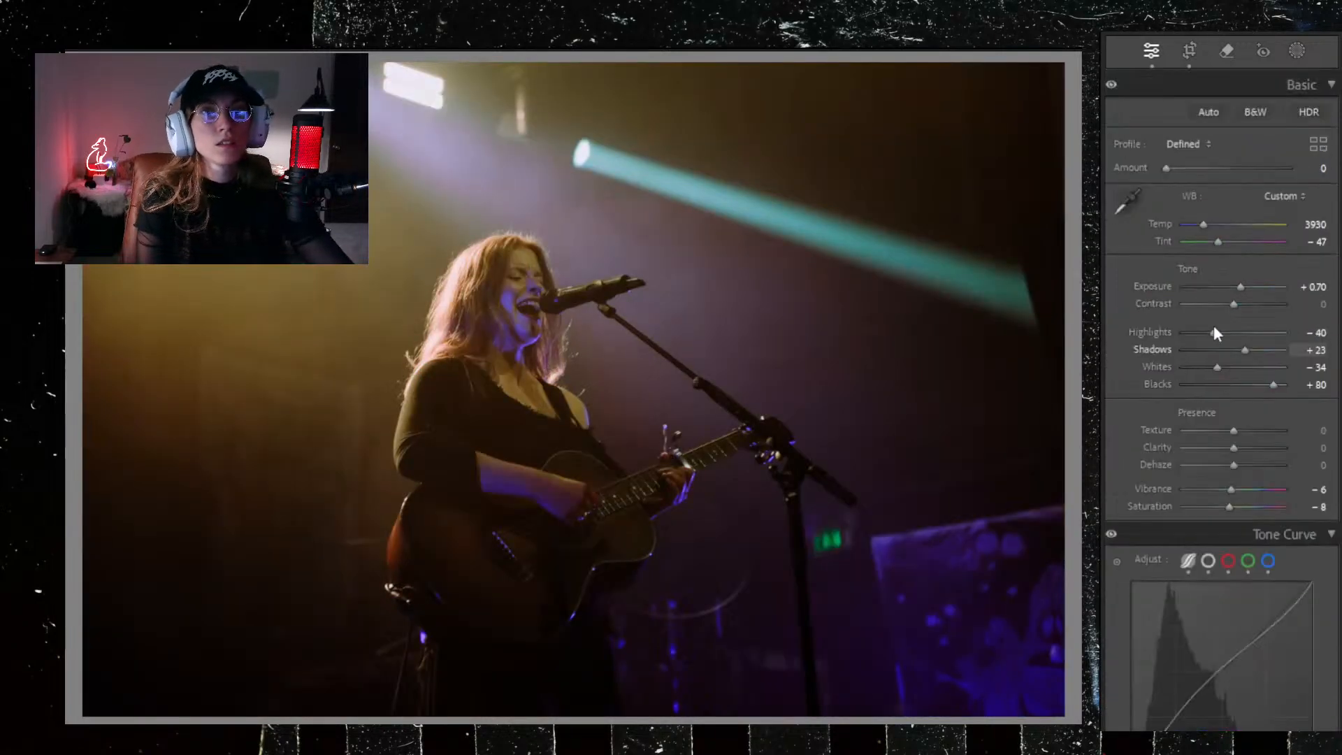
{"action": "mouse_move", "coordinate": [1212, 334]}
{"action": "left_mouse_down"}
{"action": "mouse_move", "coordinate": [1239, 336]}
{"action": "mouse_move", "coordinate": [1227, 338]}
{"action": "mouse_move", "coordinate": [1261, 306]}
{"action": "mouse_move", "coordinate": [1219, 311]}
{"action": "mouse_move", "coordinate": [1260, 312]}
{"action": "mouse_move", "coordinate": [1235, 315]}
{"action": "mouse_move", "coordinate": [1223, 338]}
{"action": "left_mouse_up"}
{"action": "mouse_move", "coordinate": [1282, 382]}
{"action": "left_mouse_down"}
{"action": "mouse_move", "coordinate": [1301, 378]}
{"action": "mouse_move", "coordinate": [1278, 378]}
{"action": "left_mouse_up"}
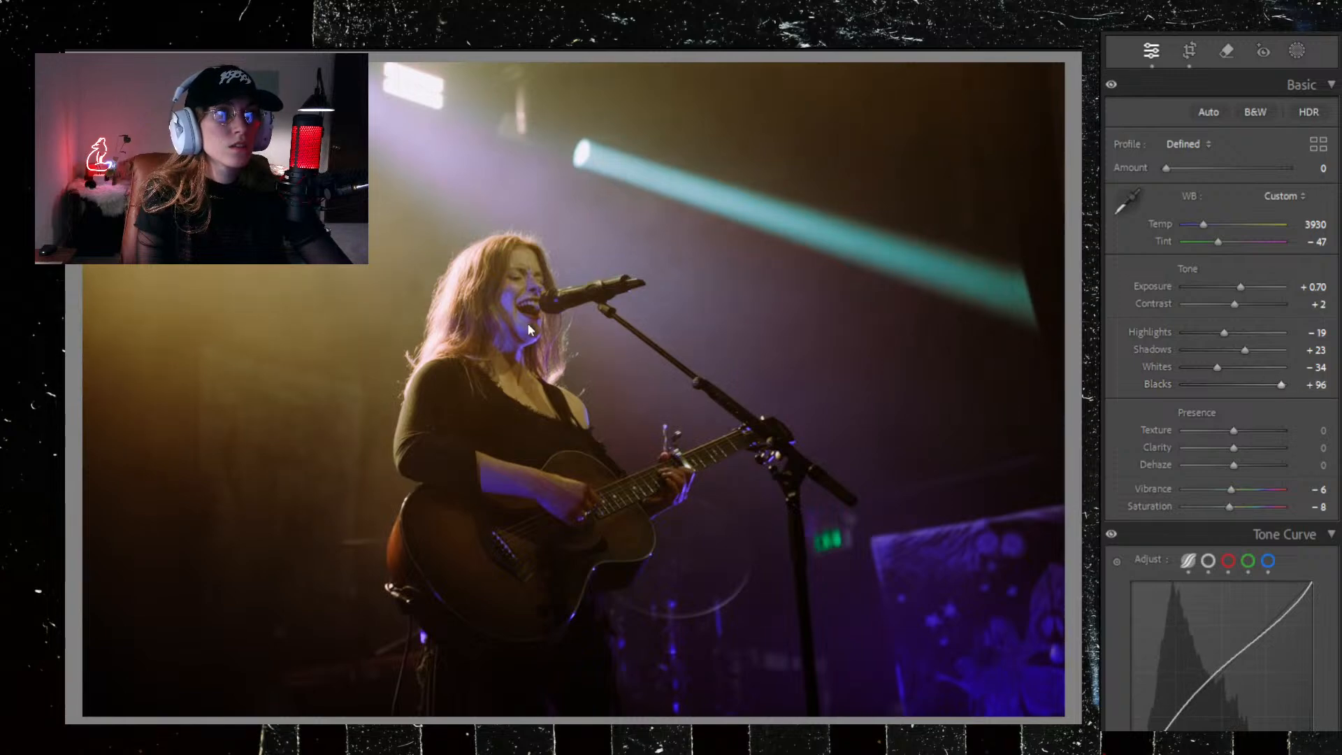
Step: Try to set the copy's white balance by sampling the singer's skin just below her mouth
{"action": "left_click", "coordinate": [1127, 203]}
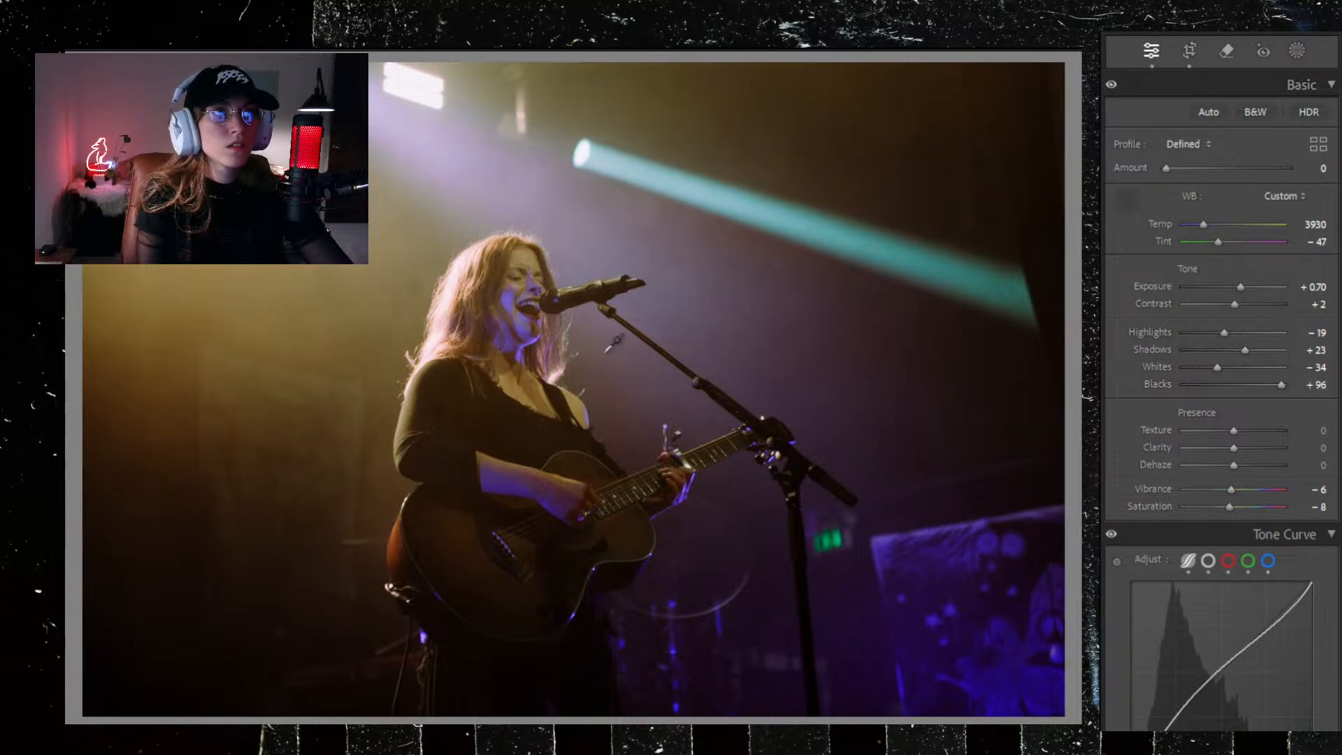
{"action": "left_click", "coordinate": [529, 327]}
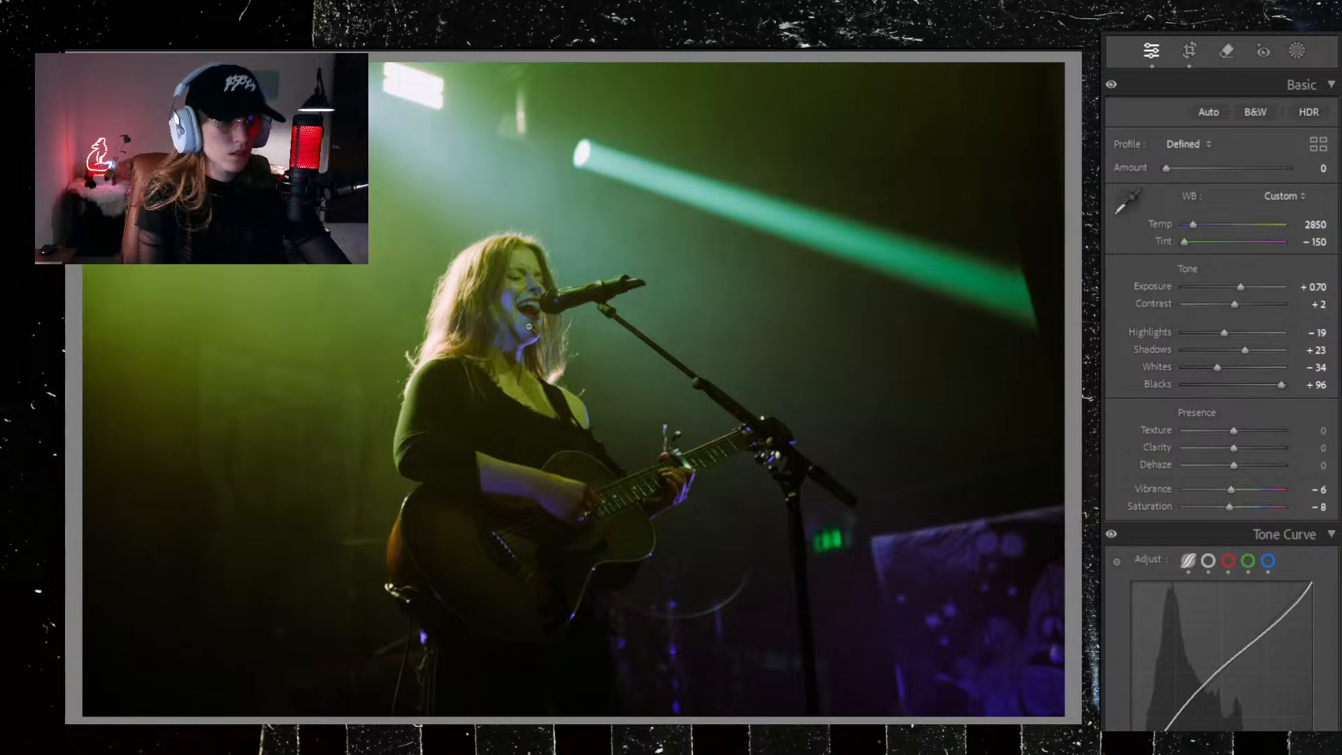
{"action": "key", "text": "ctrl+z"}
{"action": "key", "text": "ctrl+z"}
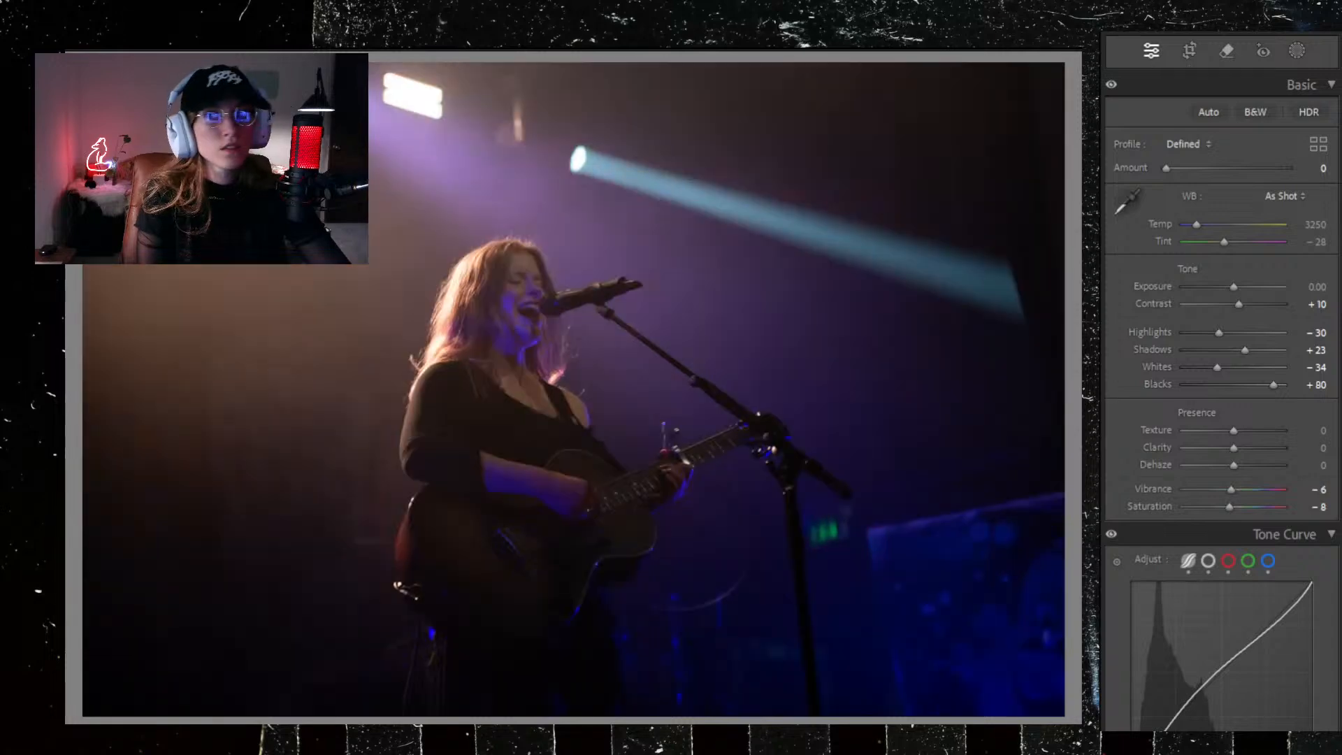
Step: Try the Defined-profile look with contrast +40 and saturation -21 on the unedited photo, and compare its color mixer settings with the original
{"action": "left_click", "coordinate": [500, 521]}
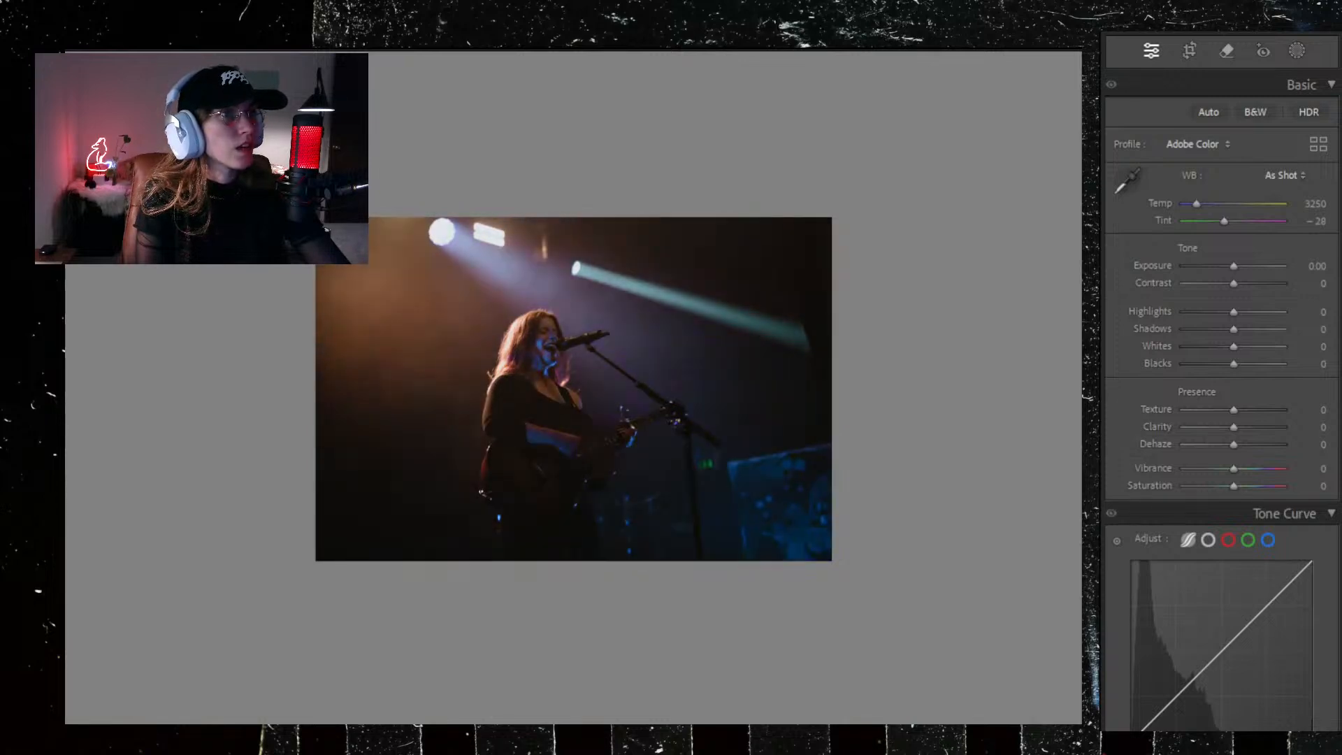
{"action": "left_click", "coordinate": [543, 346]}
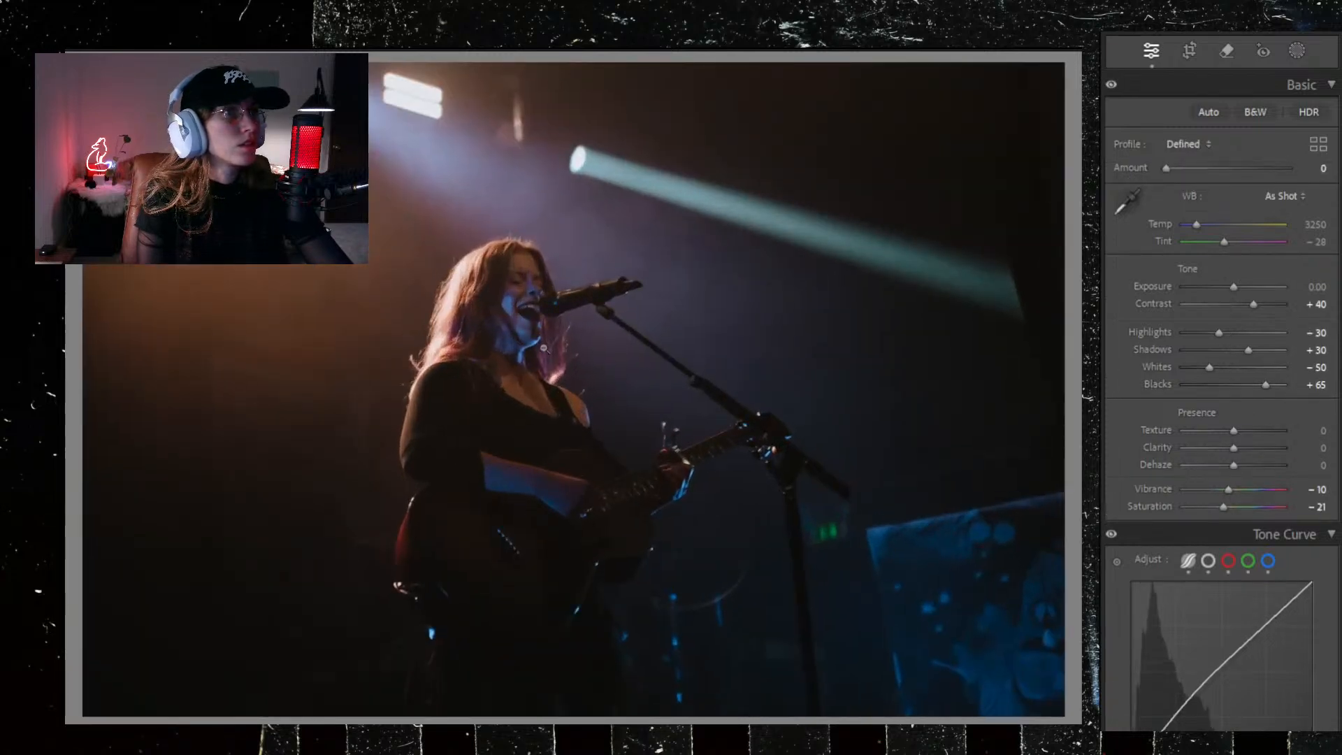
{"action": "scroll", "coordinate": [1272, 570], "scroll_direction": "down", "scroll_amount": 15}
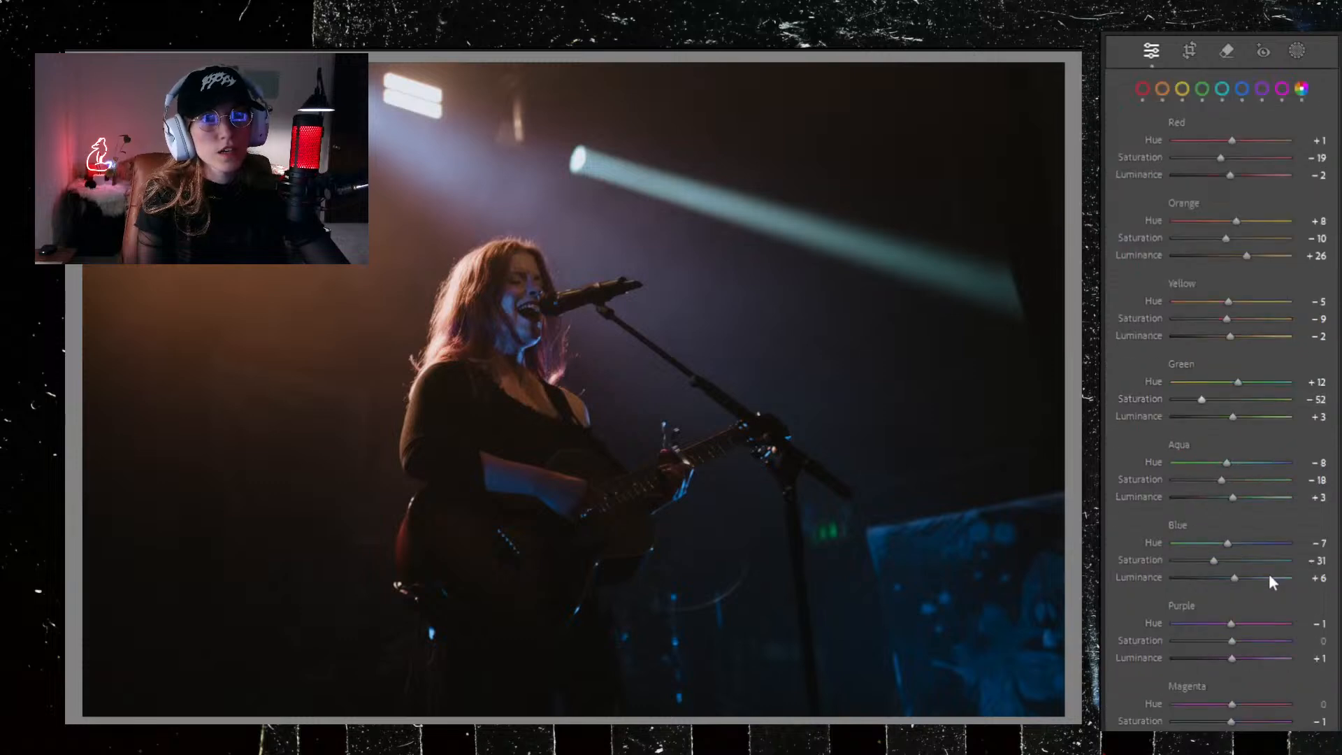
{"action": "scroll", "coordinate": [1268, 574], "scroll_direction": "up", "scroll_amount": 2}
{"action": "scroll", "coordinate": [1268, 575], "scroll_direction": "down", "scroll_amount": 2}
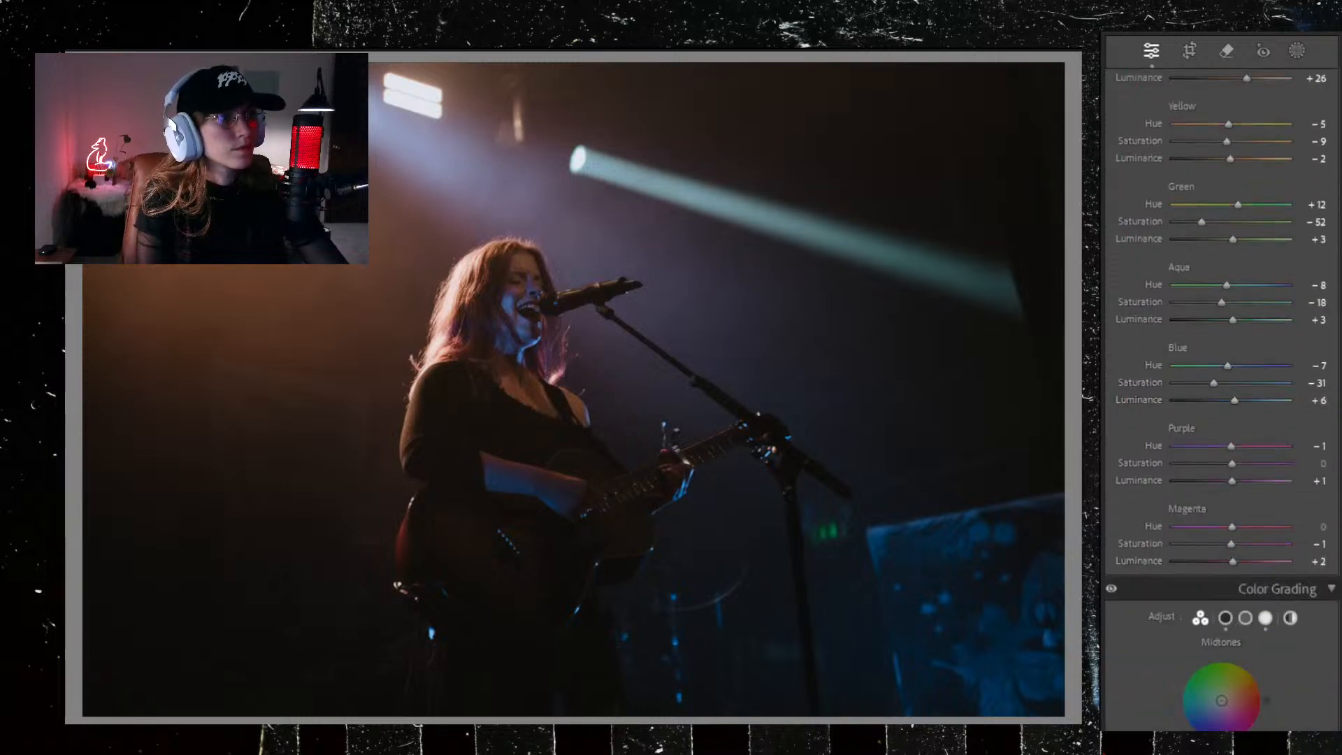
{"action": "key", "text": "backslash"}
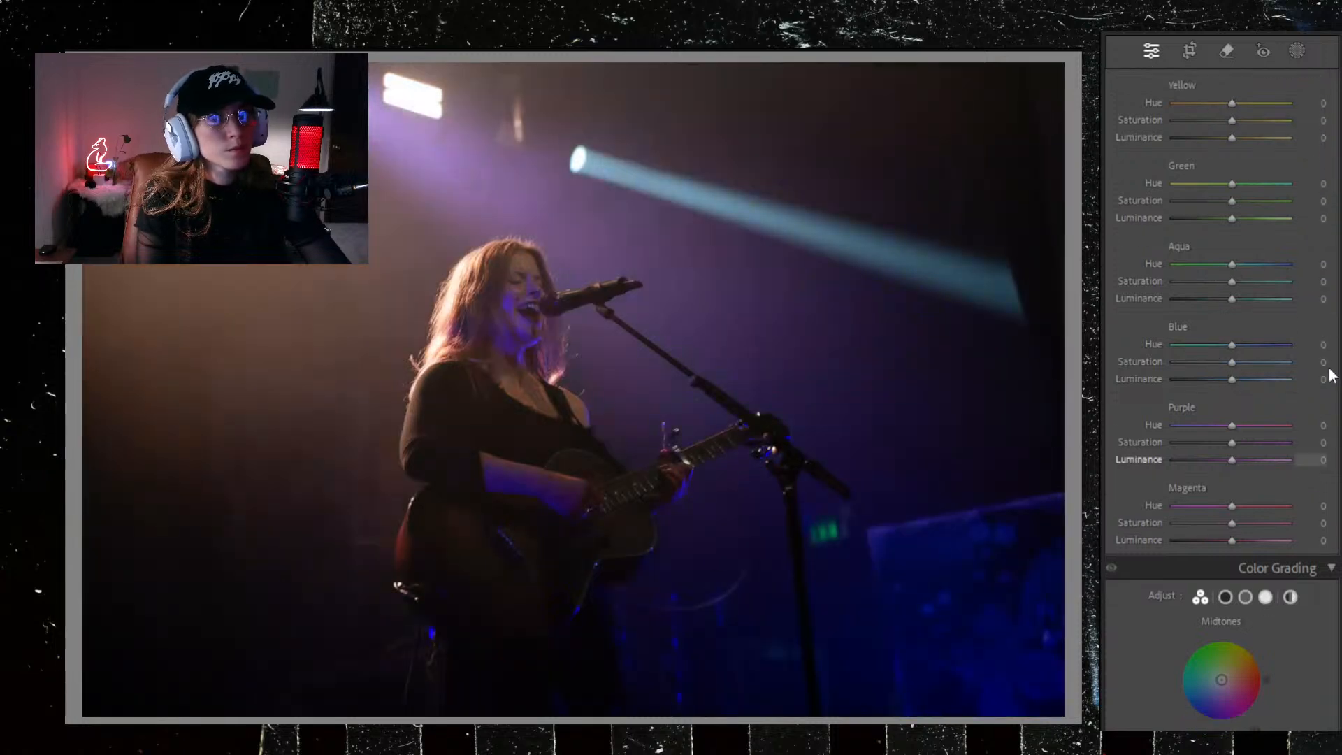
{"action": "scroll", "coordinate": [1222, 404], "scroll_direction": "up", "scroll_amount": 4}
{"action": "scroll", "coordinate": [1222, 404], "scroll_direction": "up", "scroll_amount": 1}
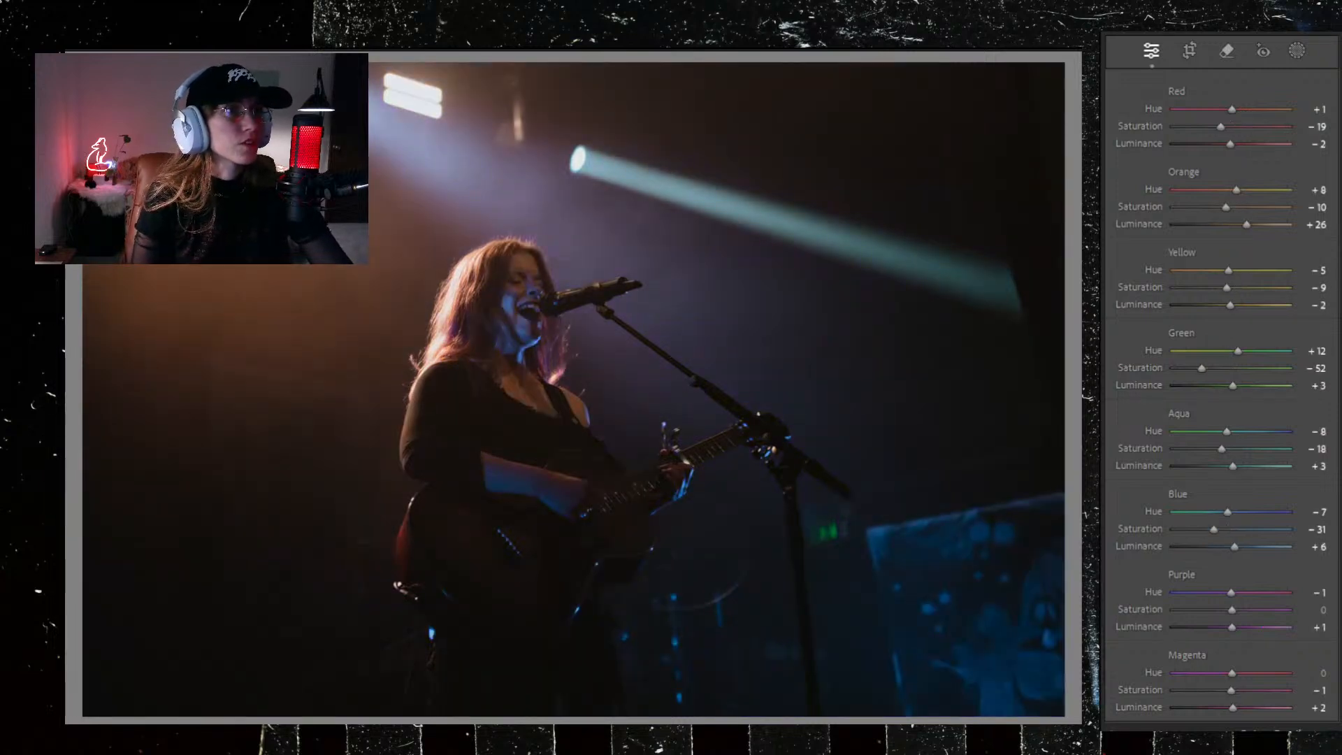
{"action": "scroll", "coordinate": [1221, 401], "scroll_direction": "up", "scroll_amount": 1}
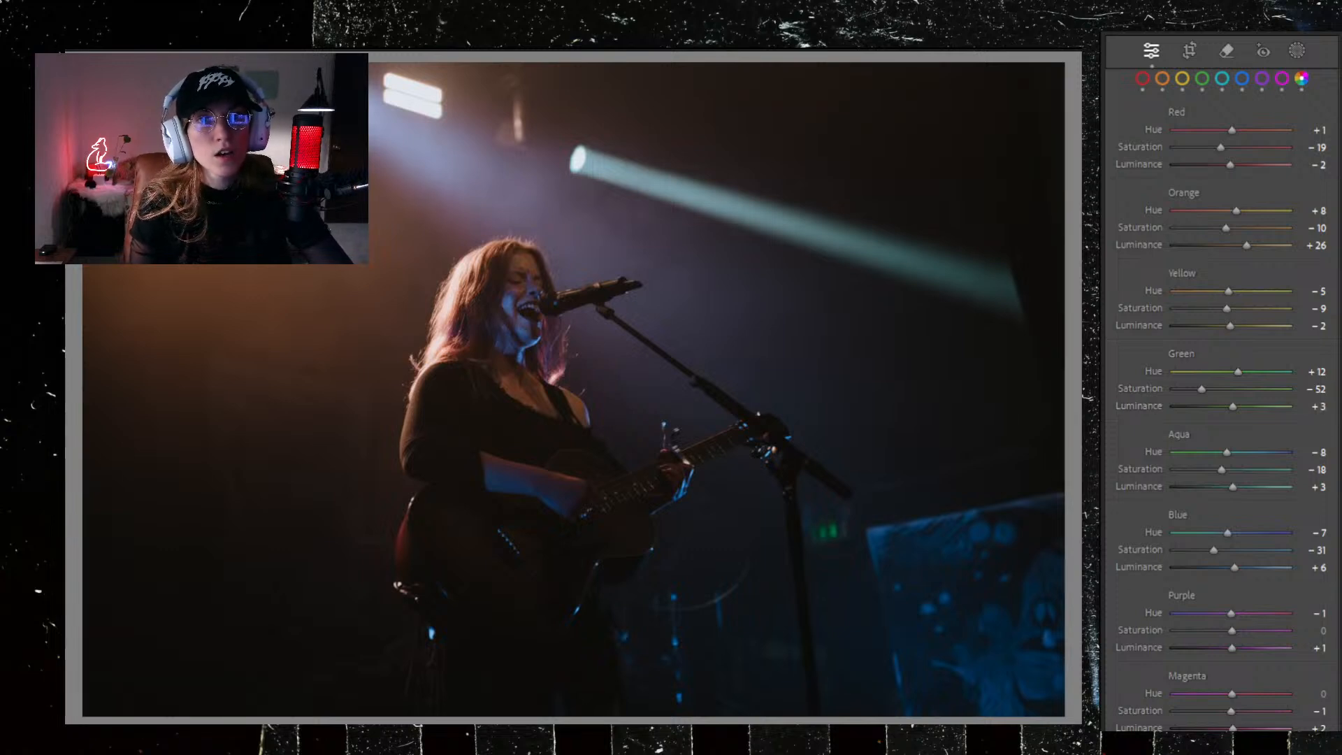
{"action": "scroll", "coordinate": [1267, 391], "scroll_direction": "down", "scroll_amount": 1}
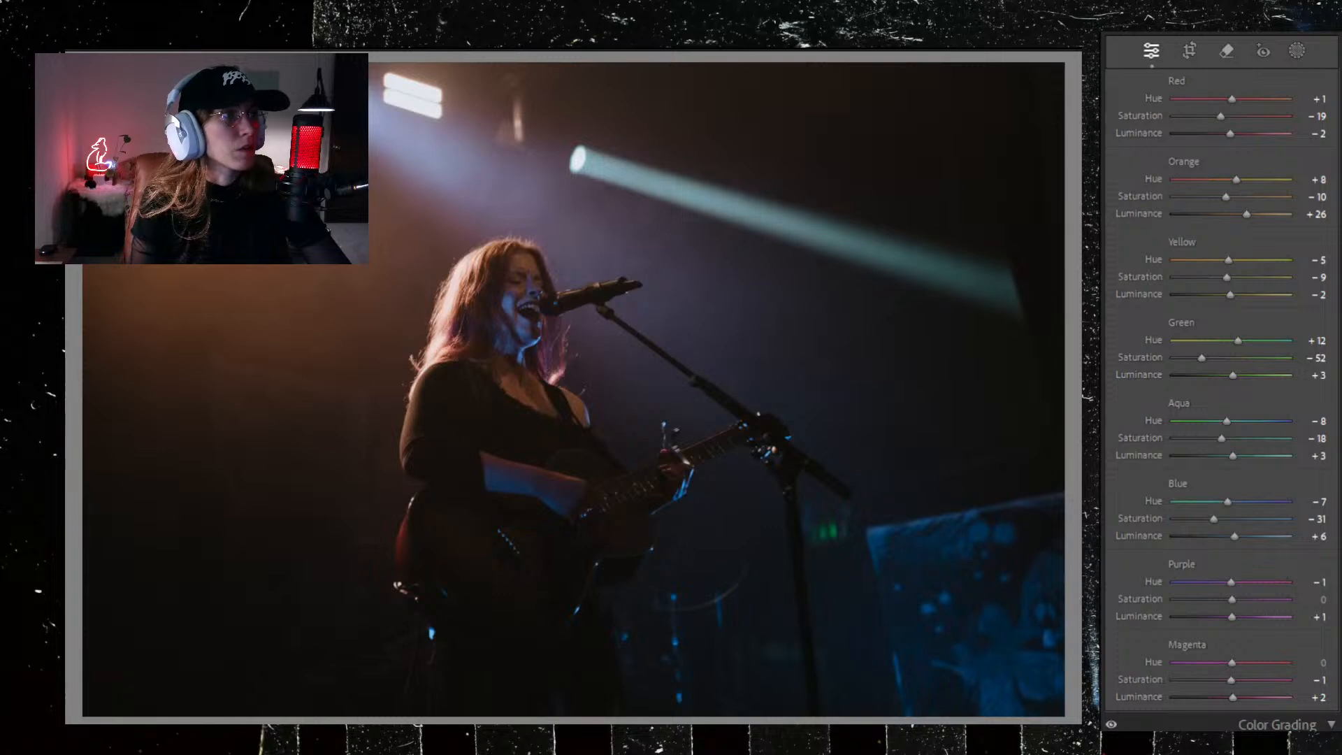
Step: Switch to the look with contrast +10 and blacks +80, and set its purple saturation to -77
{"action": "key", "text": "Right"}
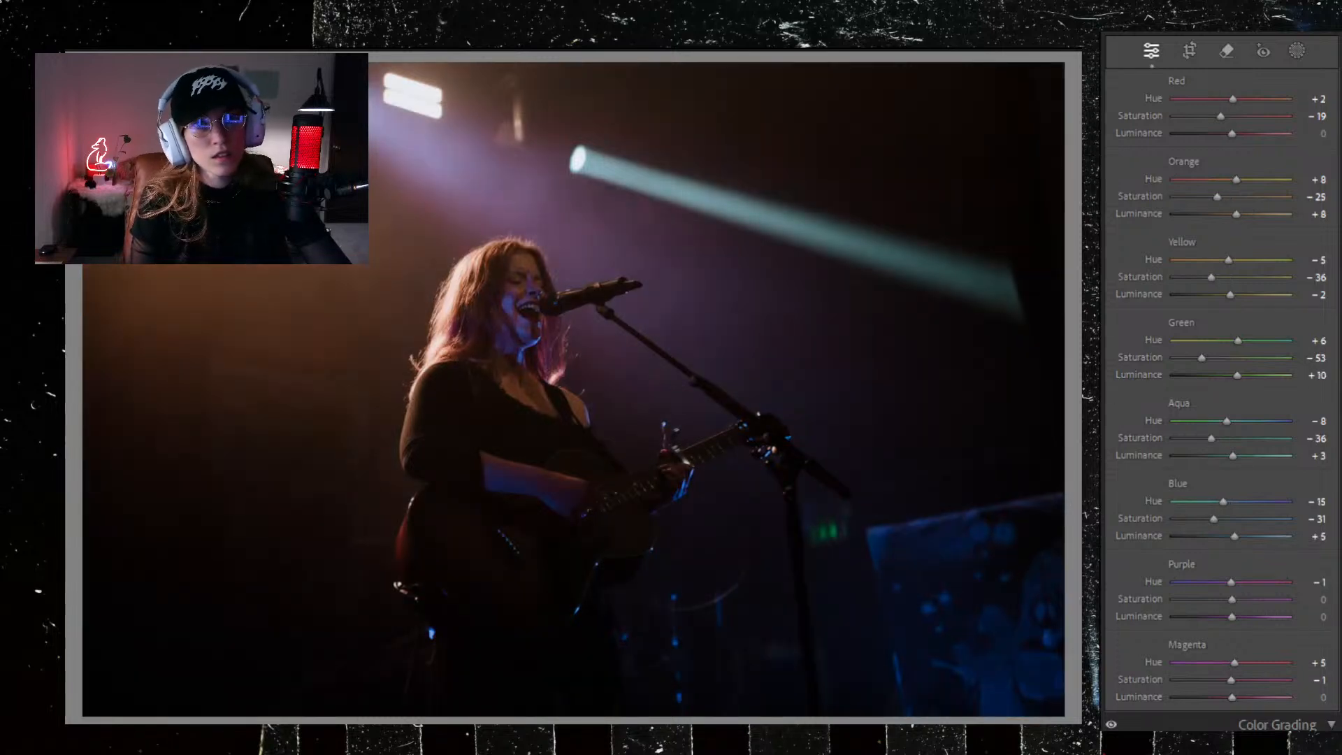
{"action": "left_click_drag", "start_coordinate": [1224, 595], "coordinate": [1189, 602]}
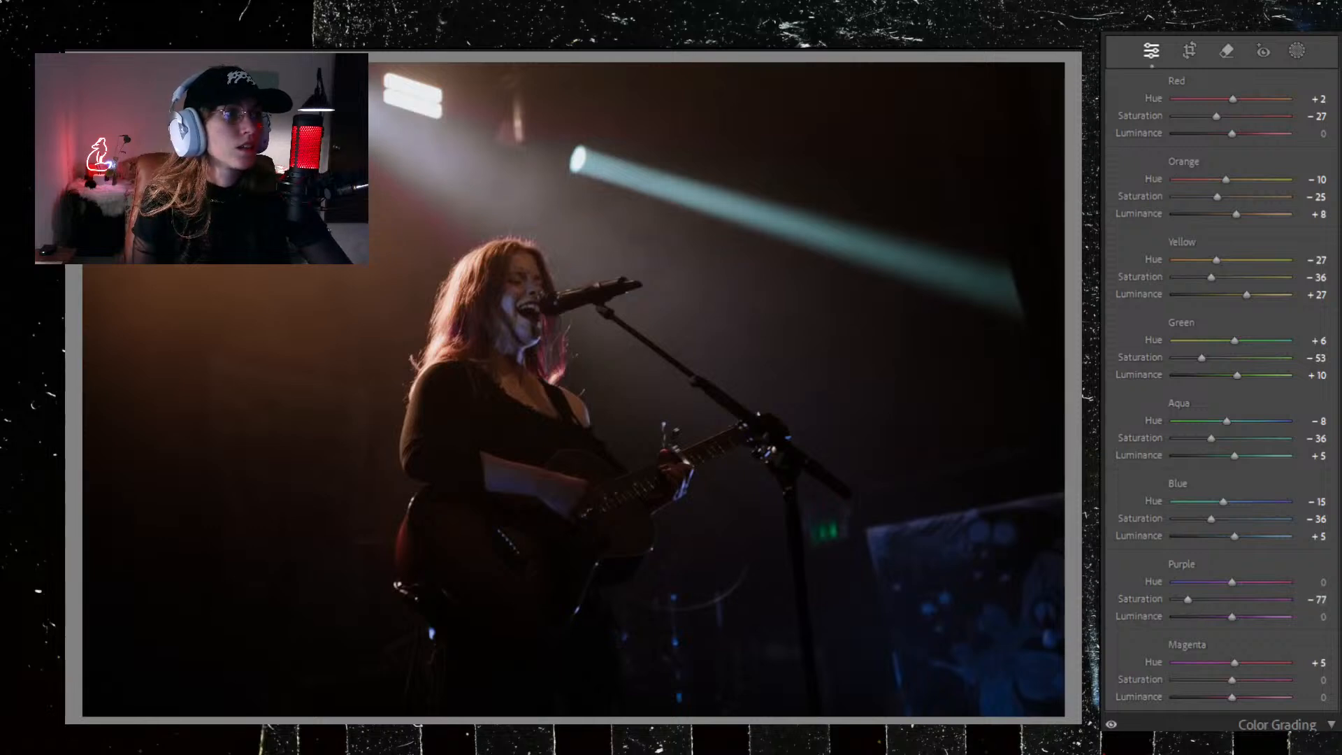
Step: Compare the photo's colors with the unedited state and with the state before the purple saturation change
{"action": "key", "text": "ctrl+shift+r"}
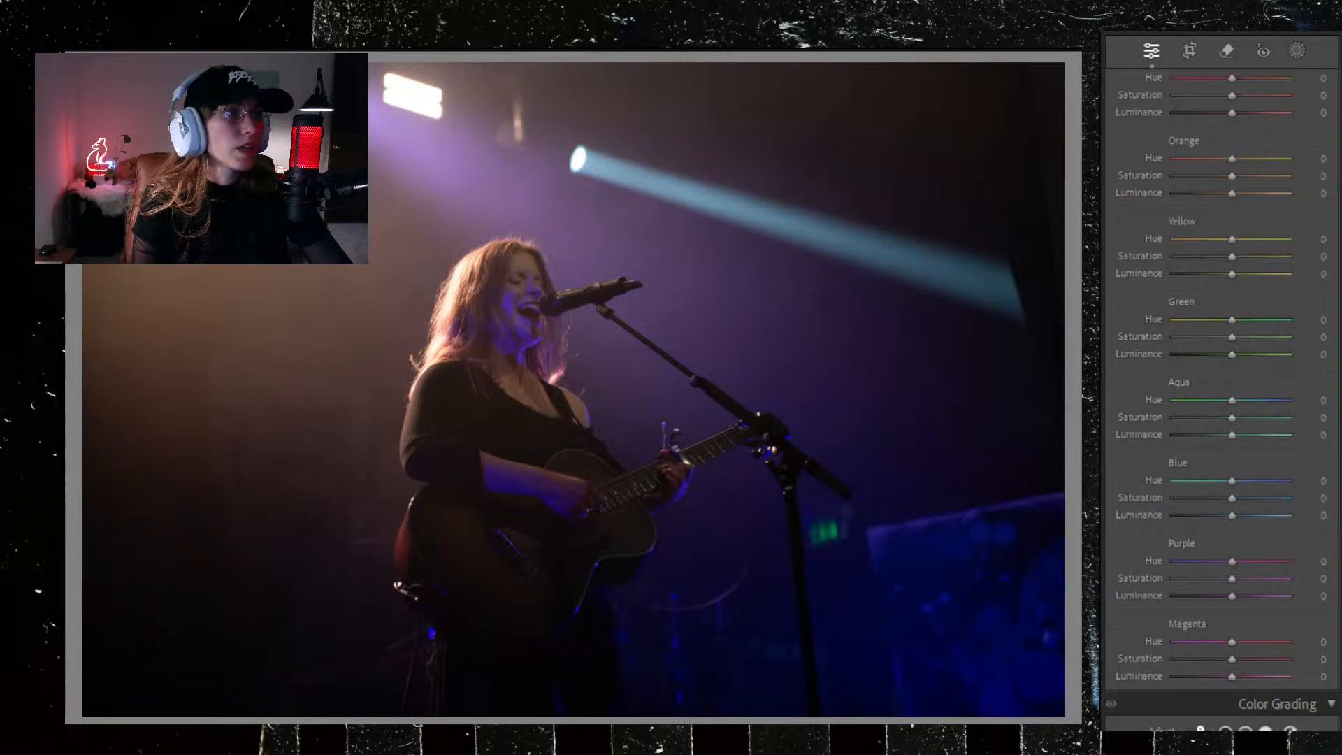
{"action": "key", "text": "ctrl+z"}
{"action": "key", "text": "ctrl+z"}
{"action": "key", "text": "ctrl+z"}
{"action": "key", "text": "ctrl+z"}
{"action": "key", "text": "ctrl+z"}
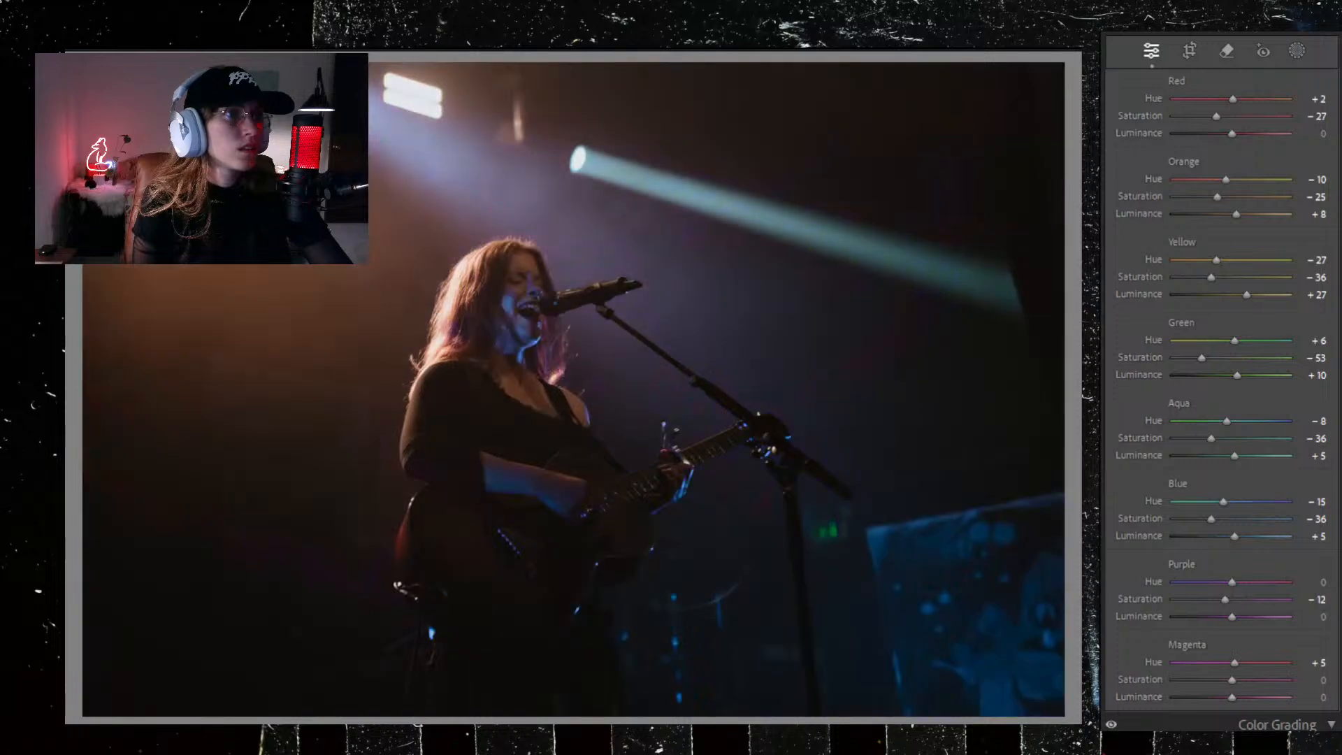
{"action": "key", "text": "ctrl+z"}
{"action": "key", "text": "ctrl+z"}
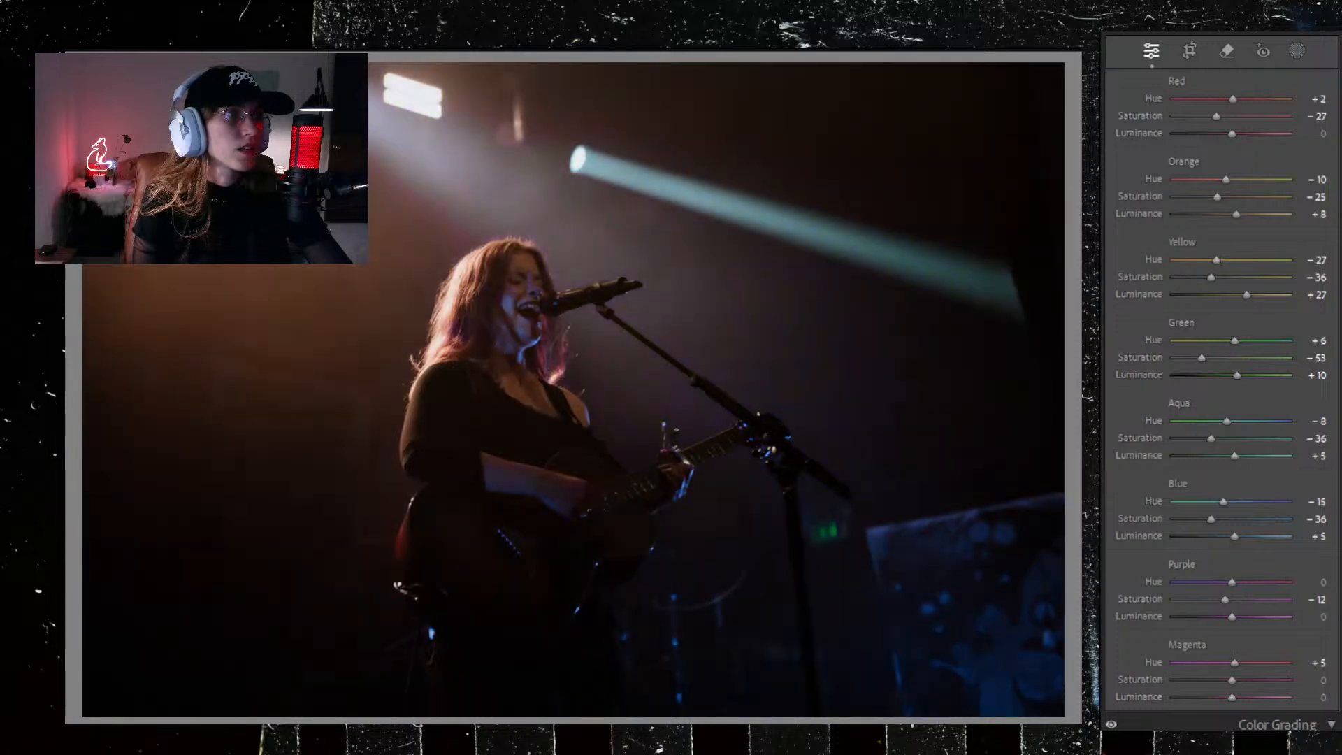
{"action": "key", "text": "ctrl+z"}
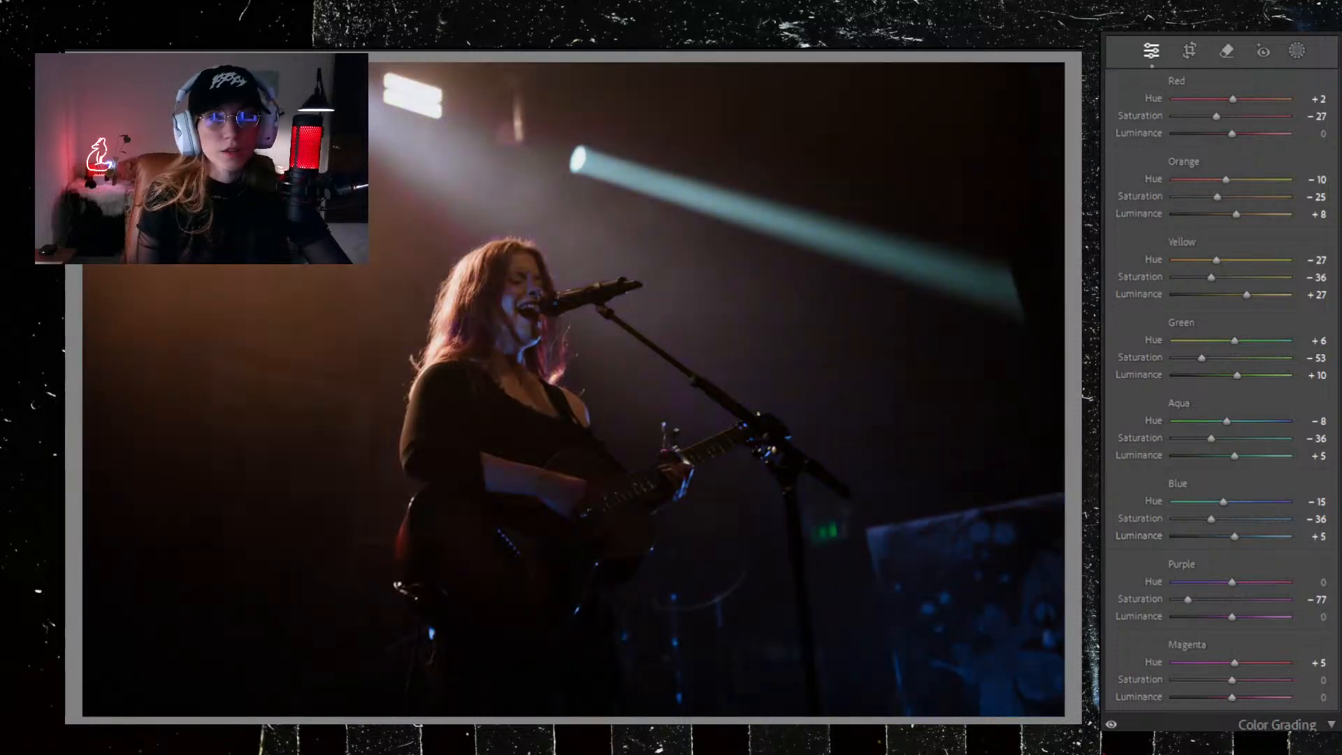
Step: Reset the contrast to 0 and try a stronger contrast of +44
{"action": "scroll", "coordinate": [1156, 559], "scroll_direction": "up", "scroll_amount": 10}
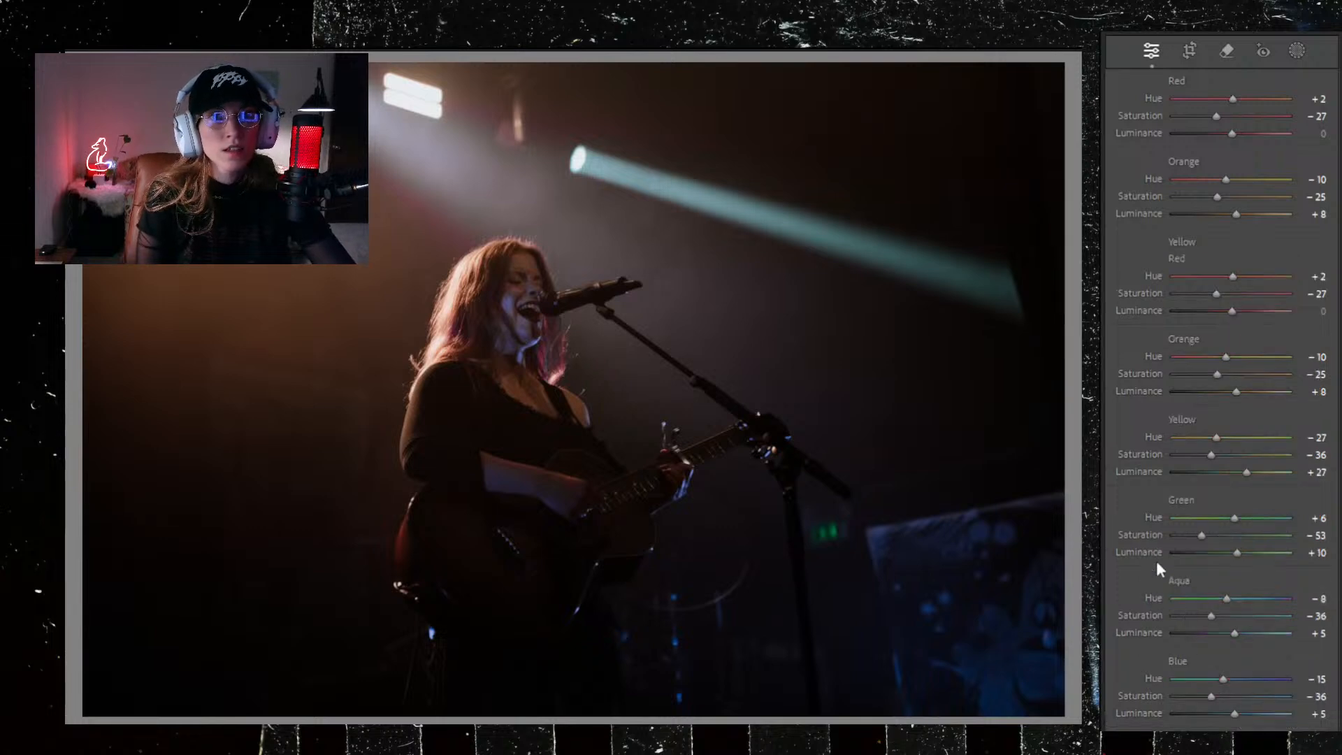
{"action": "scroll", "coordinate": [1156, 558], "scroll_direction": "up", "scroll_amount": 1}
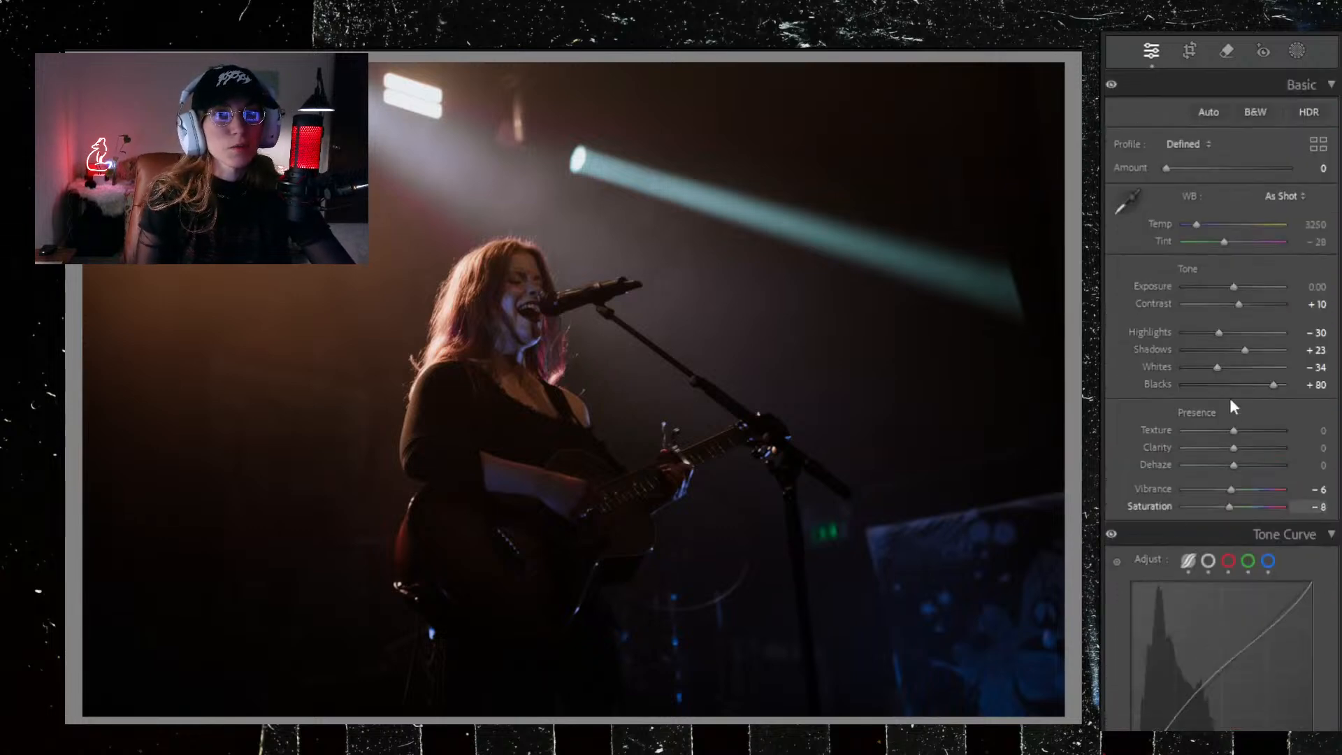
{"action": "double_click", "coordinate": [1239, 305]}
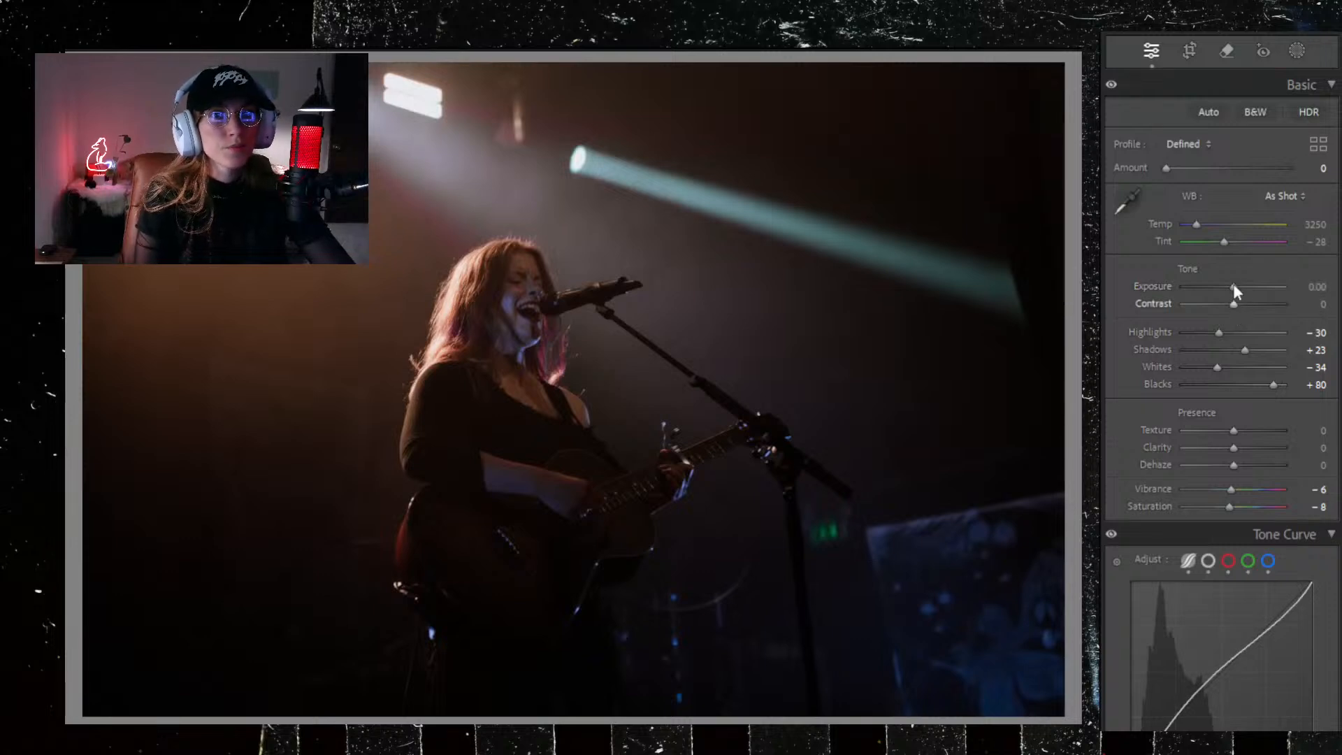
{"action": "left_click_drag", "start_coordinate": [1232, 305], "coordinate": [1253, 305]}
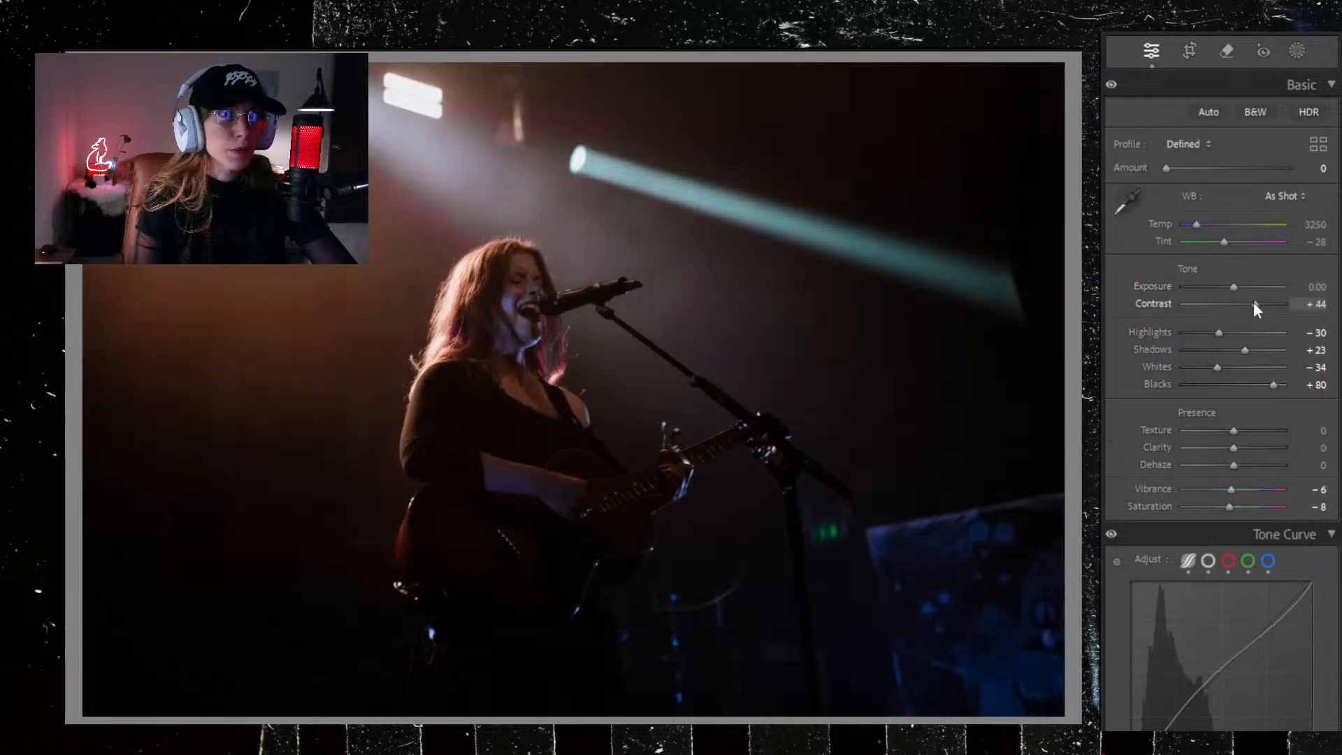
{"action": "key", "text": "ctrl+z"}
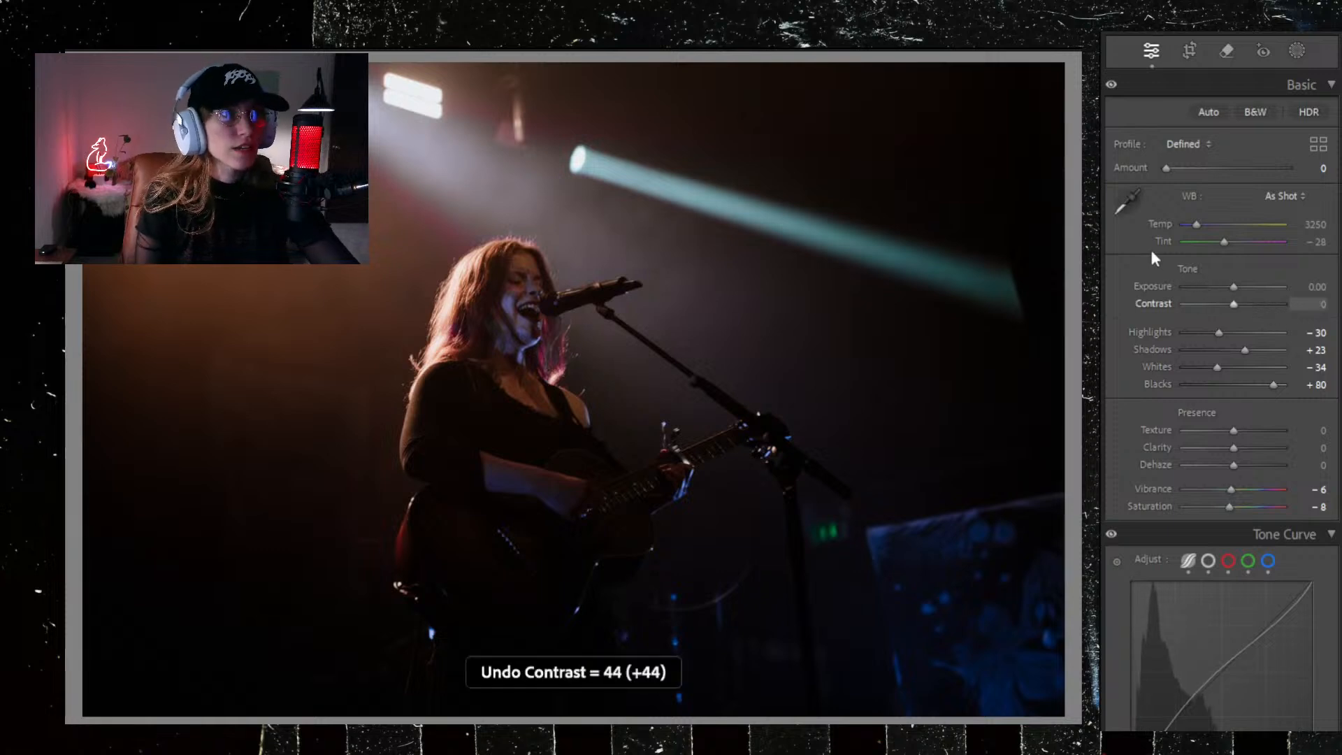
Step: Raise the photo's exposure to +0.61 and its contrast to +19
{"action": "left_click_drag", "start_coordinate": [1233, 285], "coordinate": [1239, 286]}
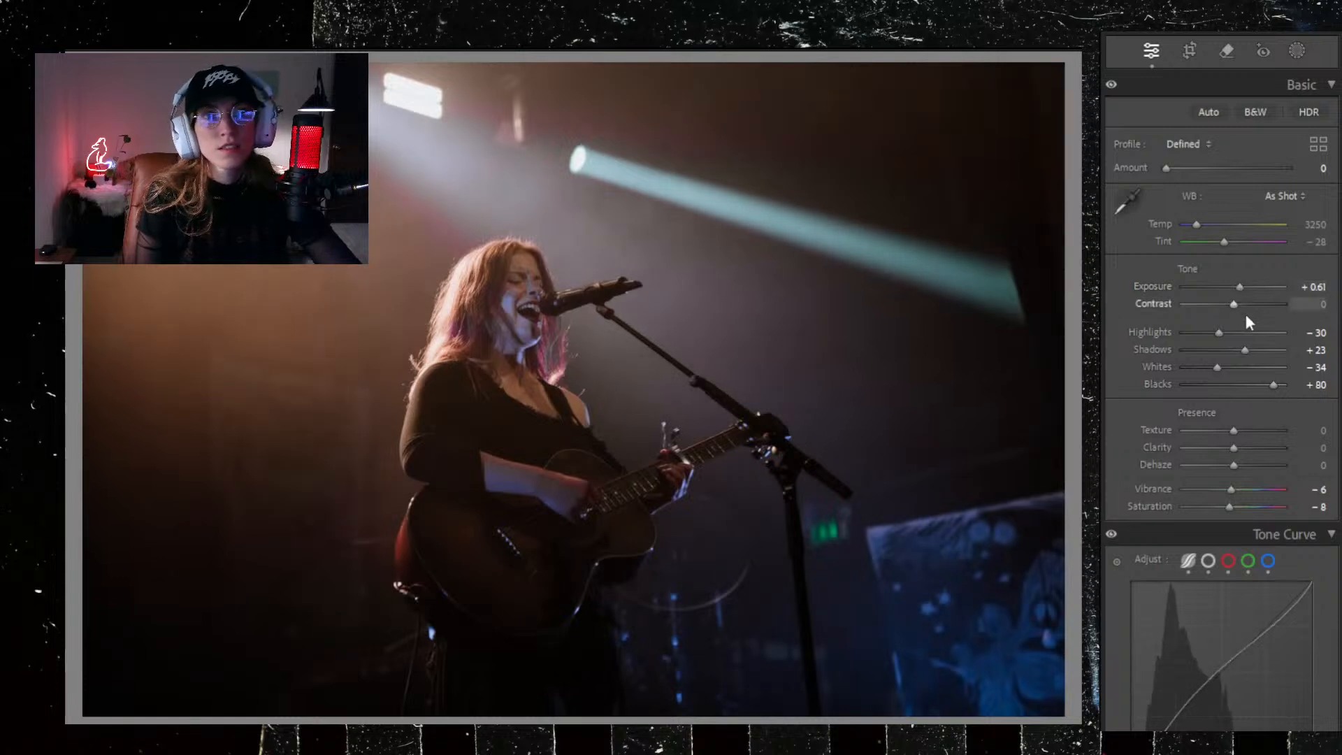
{"action": "left_click_drag", "start_coordinate": [1231, 304], "coordinate": [1238, 300]}
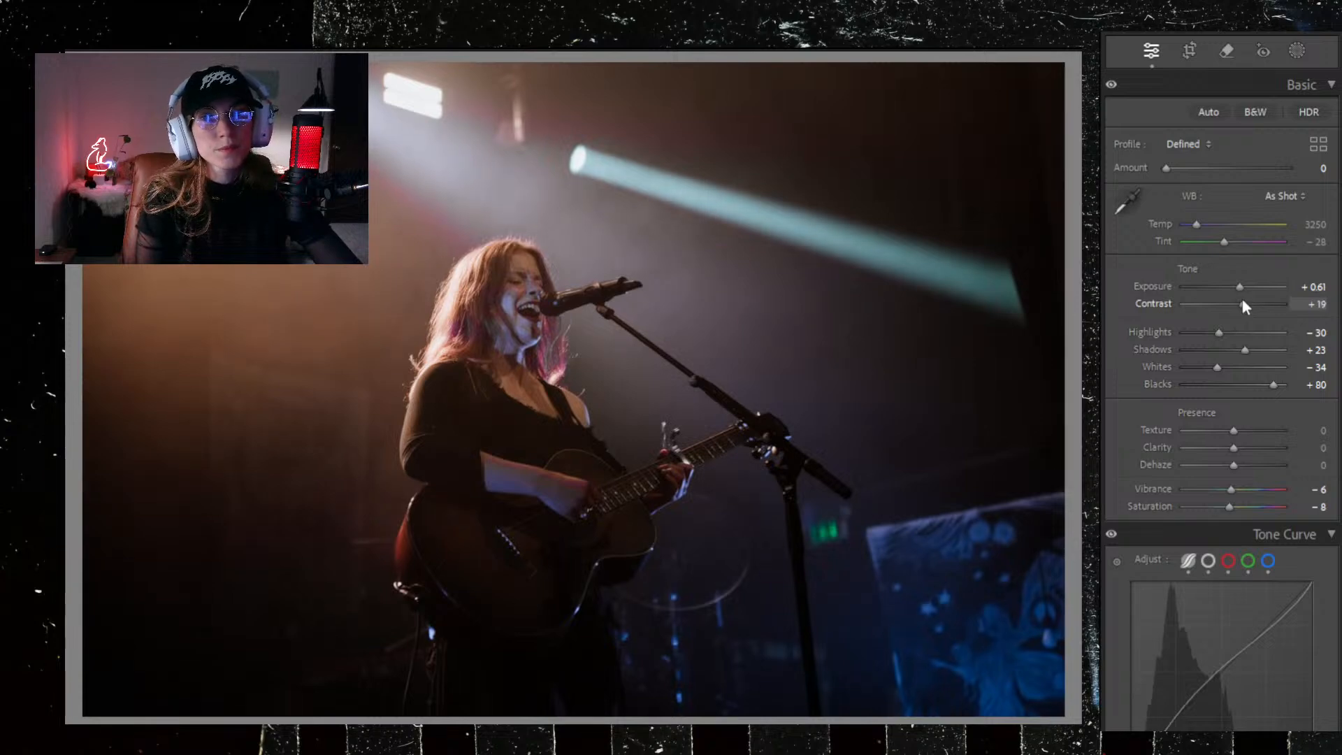
{"action": "left_click", "coordinate": [1004, 434]}
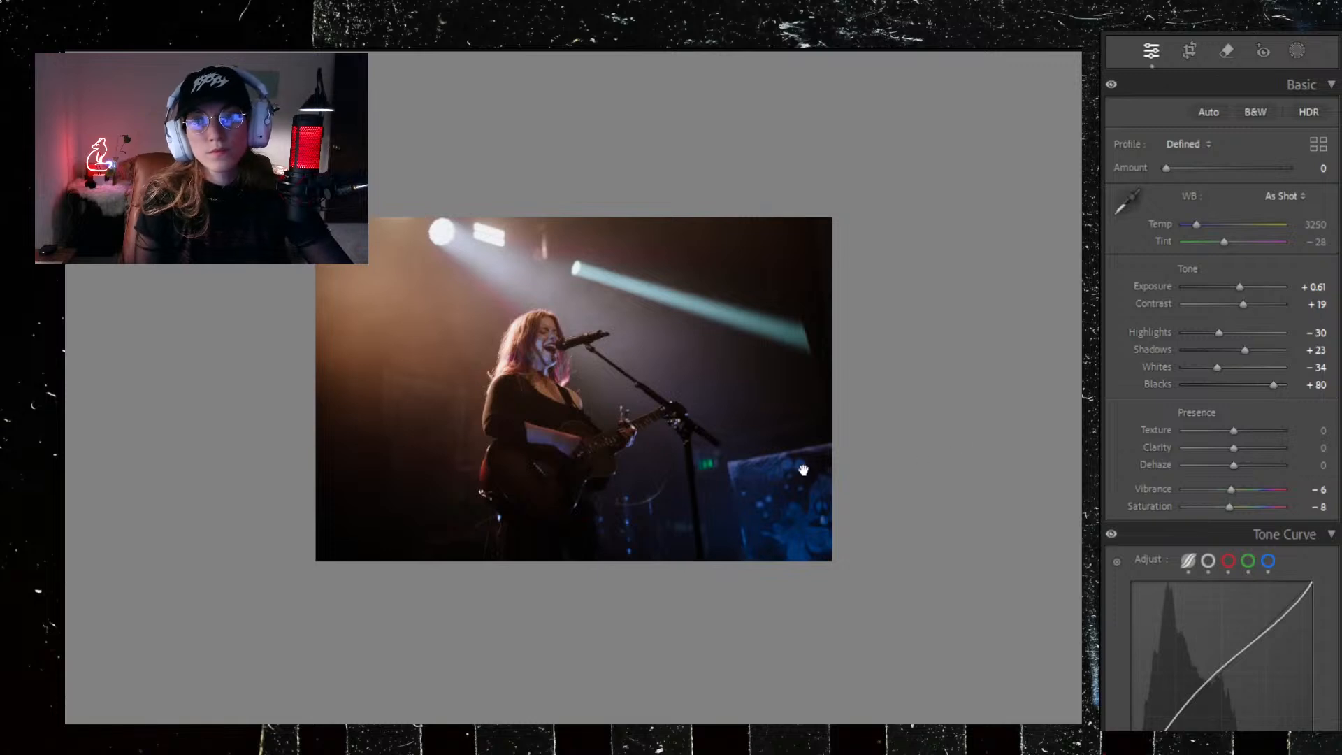
Step: Set the photo's highlights to +37, whites to -60 and blacks to +79, and its tone curve shadows to -63
{"action": "left_click", "coordinate": [562, 390]}
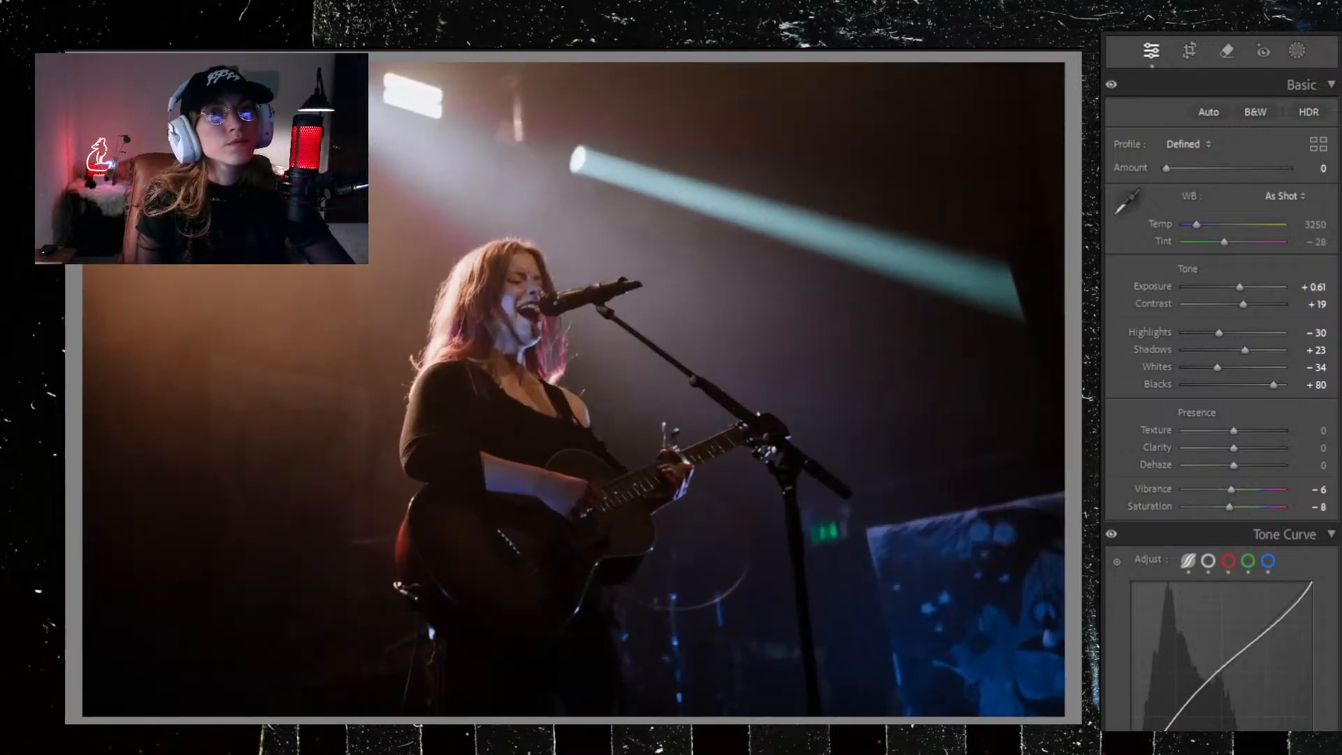
{"action": "left_click_drag", "start_coordinate": [1218, 333], "coordinate": [1242, 331]}
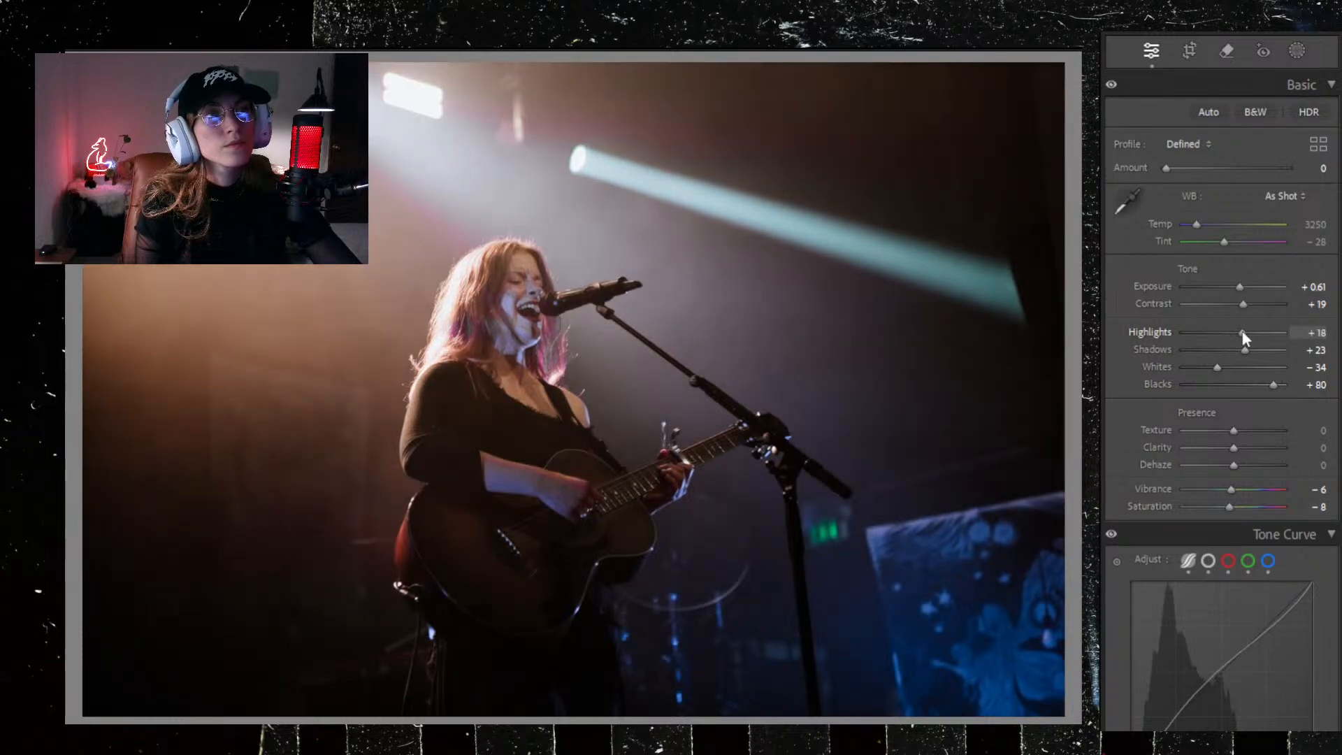
{"action": "left_click_drag", "start_coordinate": [1241, 333], "coordinate": [1198, 367]}
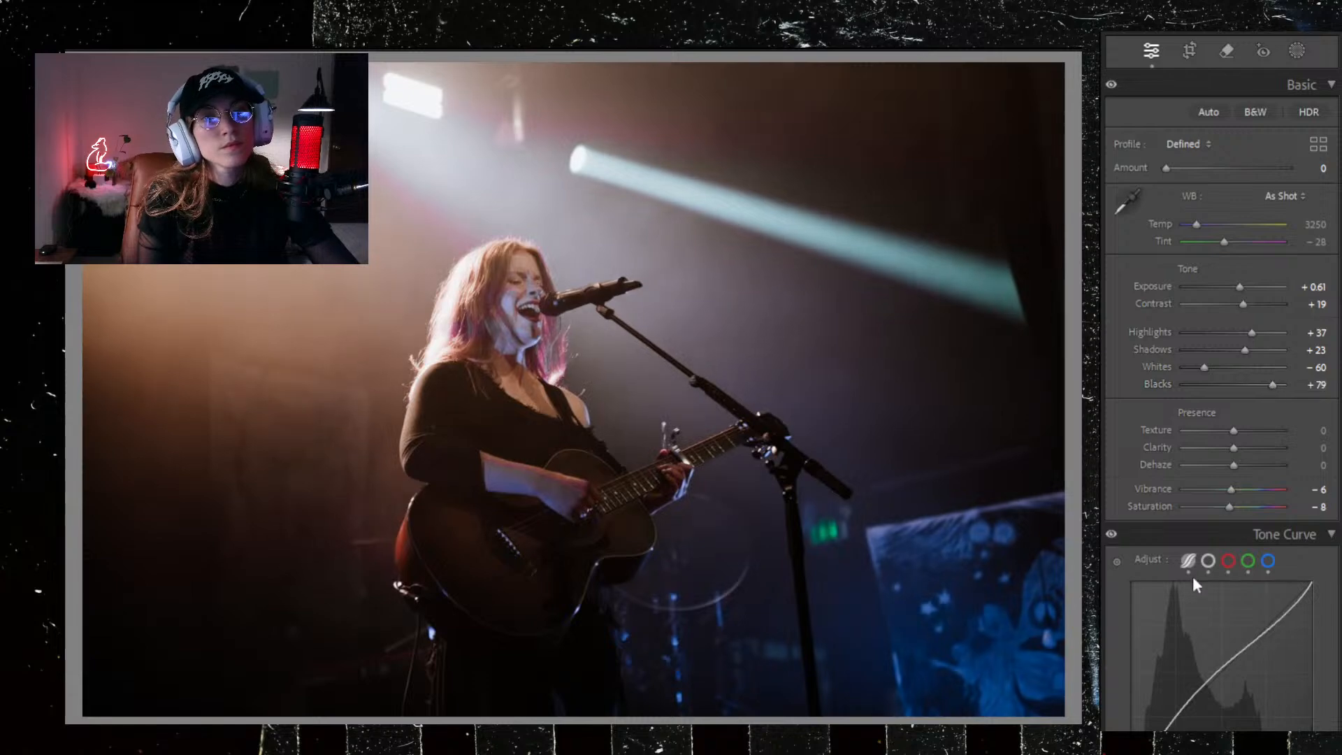
{"action": "scroll", "coordinate": [1192, 574], "scroll_direction": "down", "scroll_amount": 6}
{"action": "left_click_drag", "start_coordinate": [1181, 338], "coordinate": [1201, 342]}
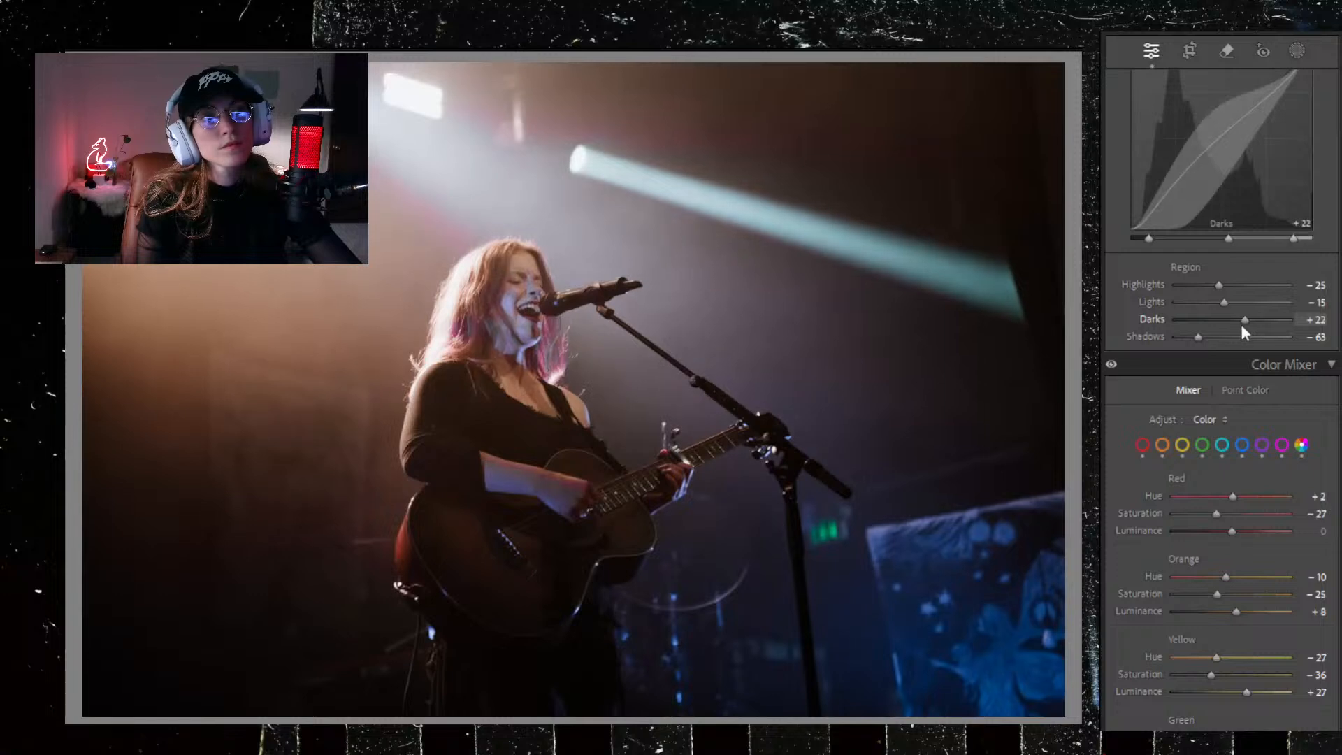
Step: Tint the highlights a subtle teal in the color grading
{"action": "scroll", "coordinate": [1178, 556], "scroll_direction": "down", "scroll_amount": 10}
{"action": "scroll", "coordinate": [1164, 576], "scroll_direction": "down", "scroll_amount": 5}
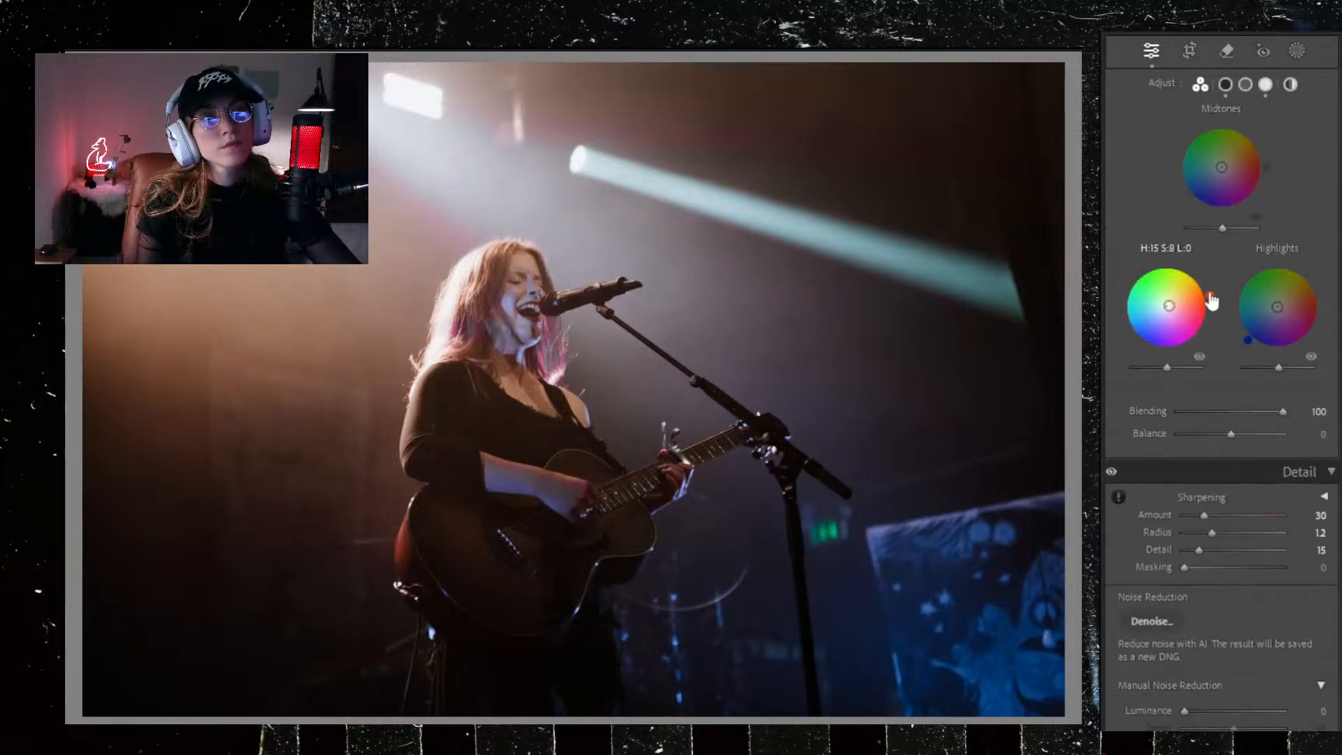
{"action": "left_click_drag", "start_coordinate": [1248, 340], "coordinate": [1232, 305]}
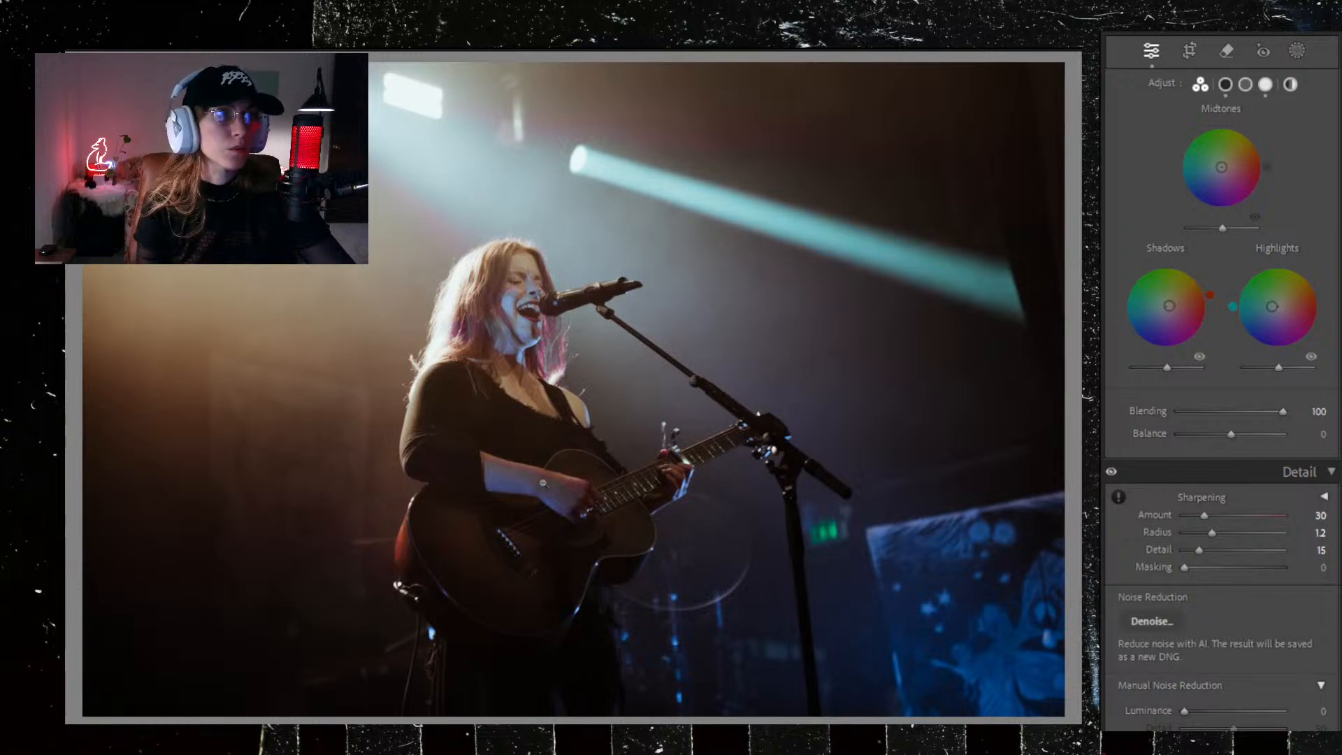
{"action": "left_click_drag", "start_coordinate": [1272, 307], "coordinate": [1275, 307]}
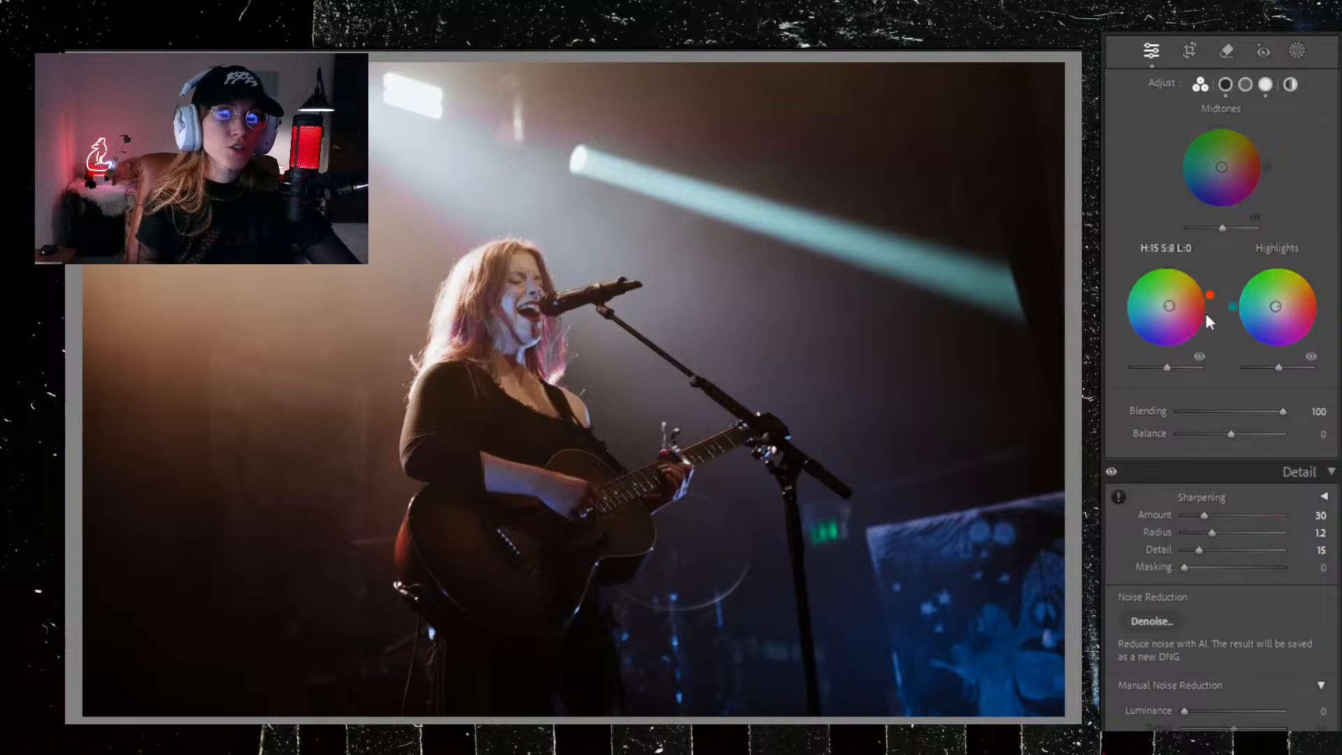
{"action": "left_click_drag", "start_coordinate": [1233, 306], "coordinate": [1232, 308]}
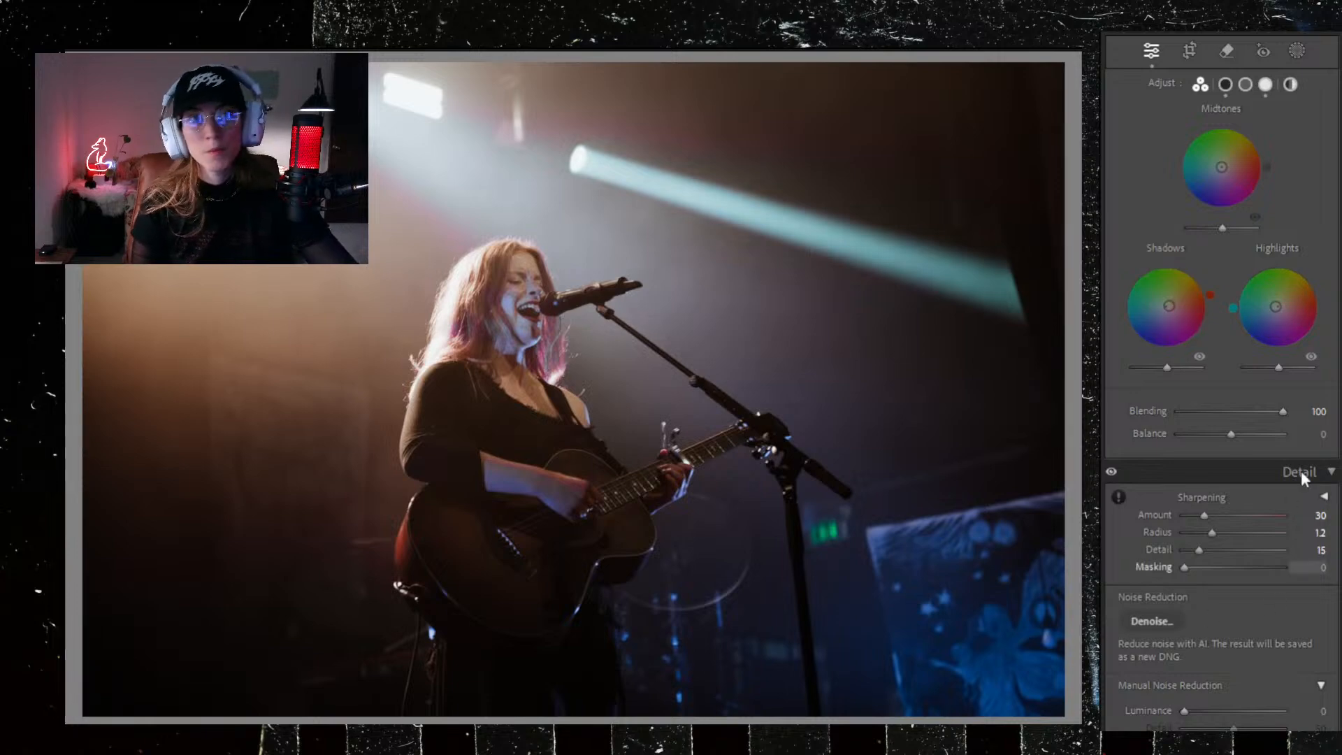
Step: Tint the midtones a slight magenta and the shadows a warm yellow-orange in the color grading
{"action": "left_click_drag", "start_coordinate": [1221, 167], "coordinate": [1226, 170]}
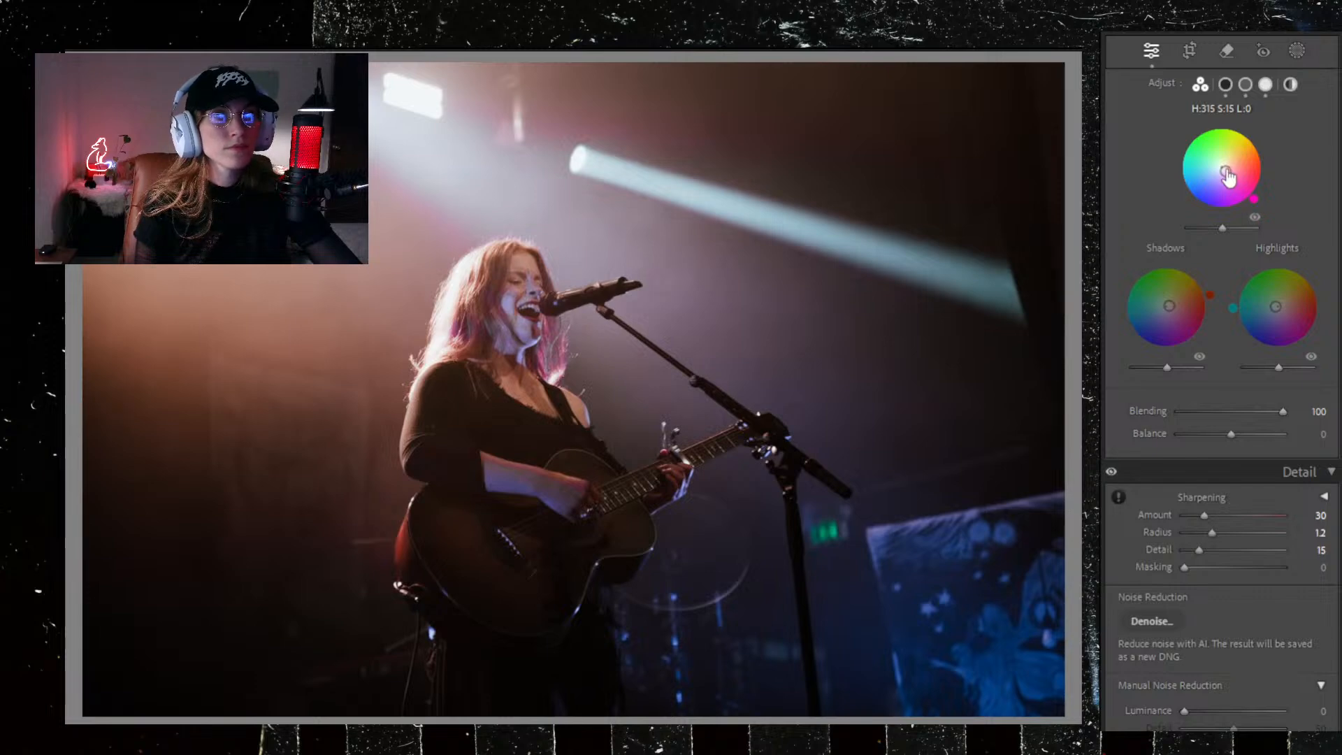
{"action": "left_click_drag", "start_coordinate": [1226, 171], "coordinate": [1225, 170]}
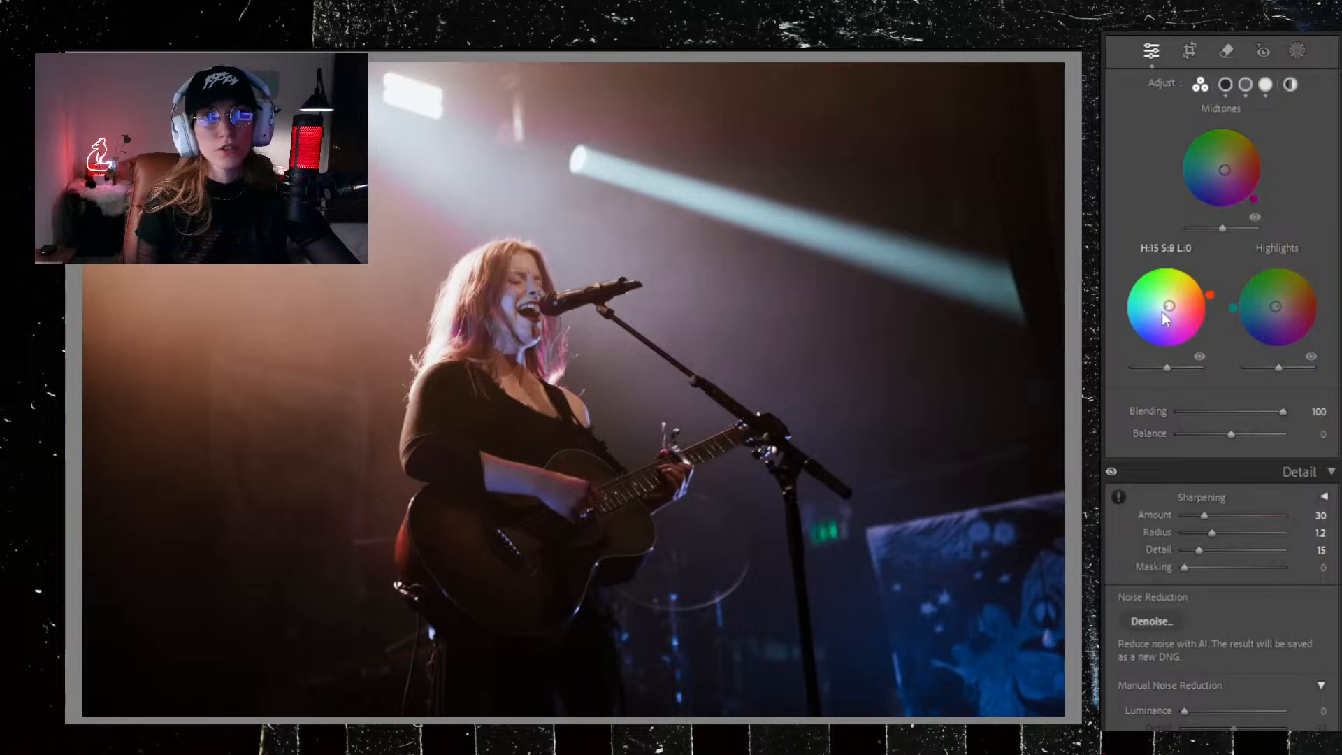
{"action": "left_click_drag", "start_coordinate": [1202, 300], "coordinate": [1171, 301]}
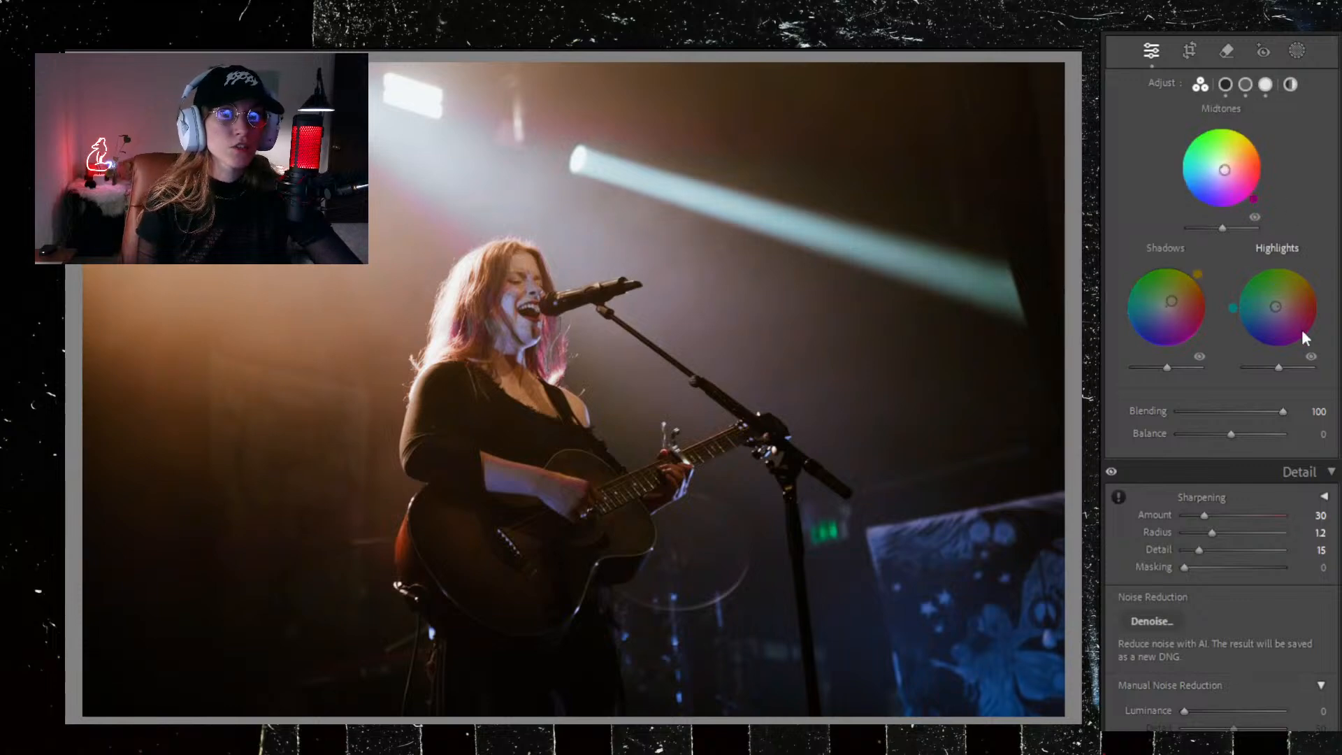
{"action": "left_click_drag", "start_coordinate": [1171, 301], "coordinate": [1170, 302]}
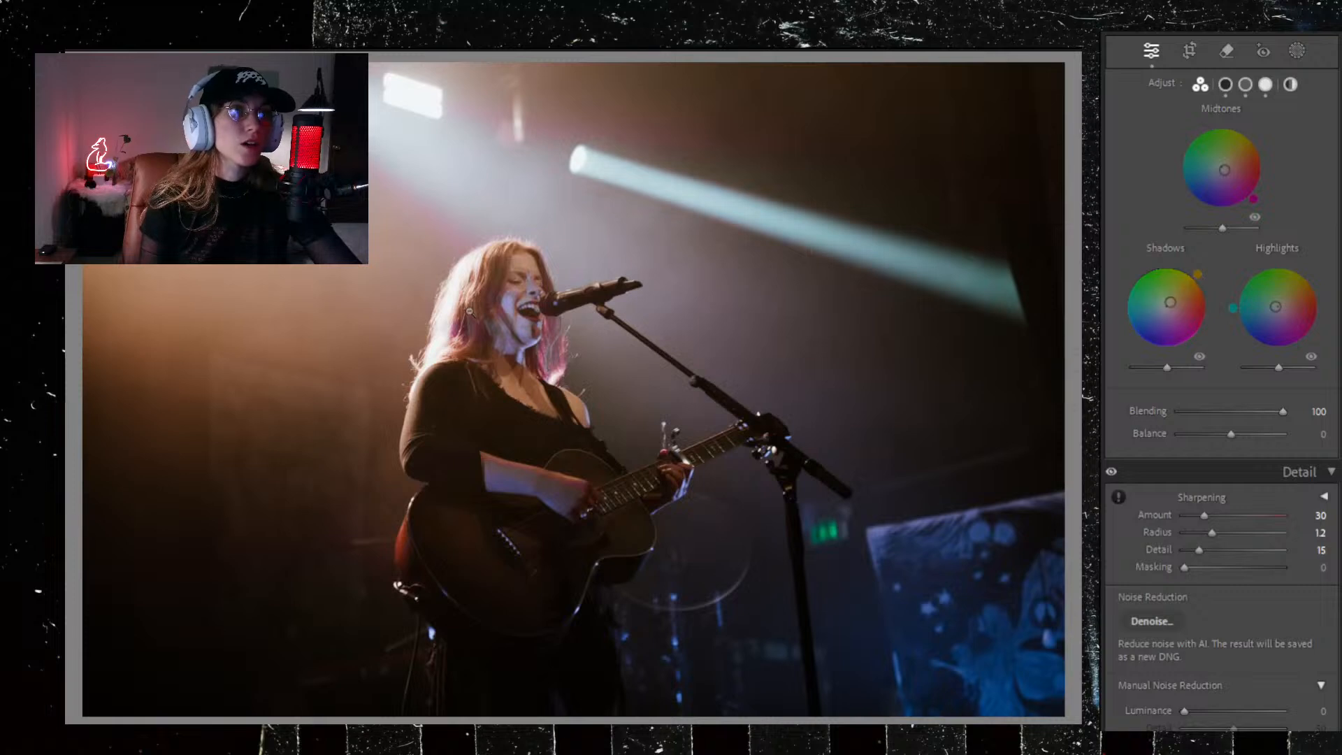
{"action": "left_click_drag", "start_coordinate": [1197, 276], "coordinate": [1199, 277]}
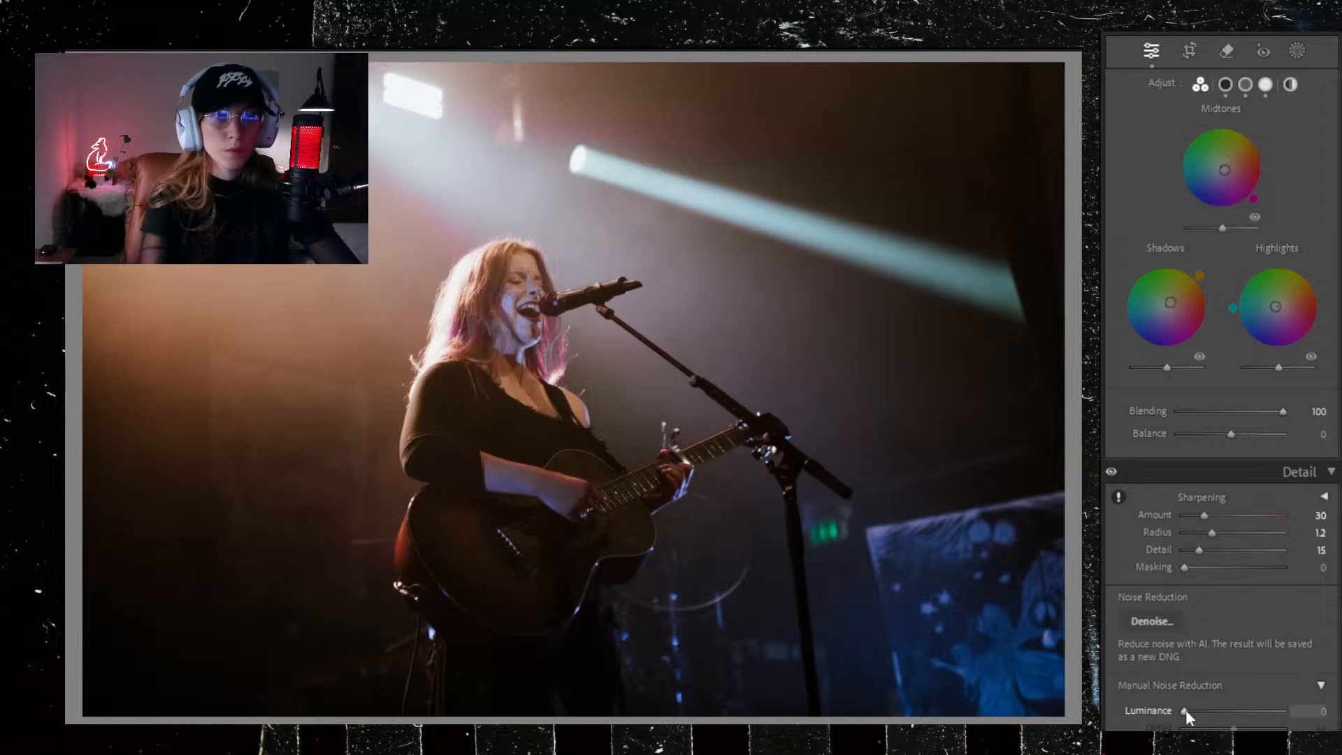
Step: Set the photo's manual luminance noise reduction to 10
{"action": "key", "text": "Up"}
{"action": "key", "text": "Up"}
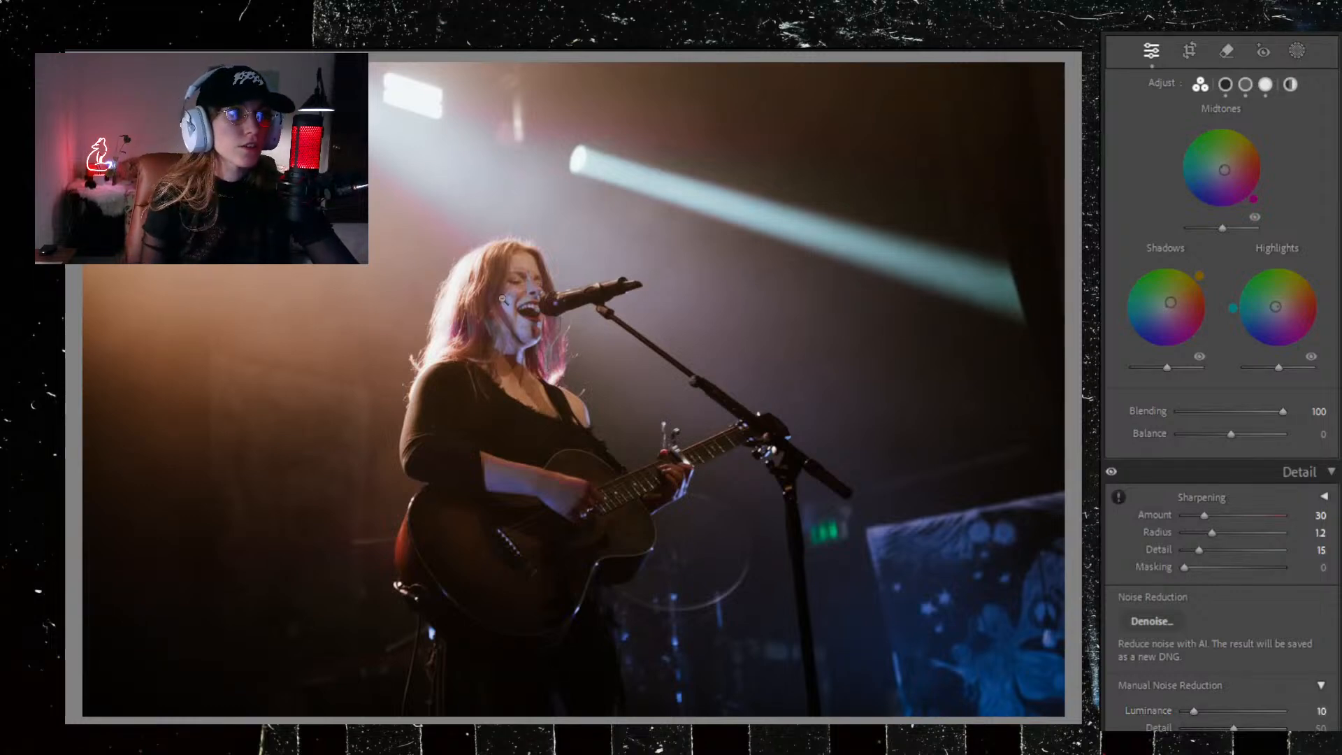
{"action": "left_click", "coordinate": [501, 328]}
{"action": "left_click", "coordinate": [529, 341]}
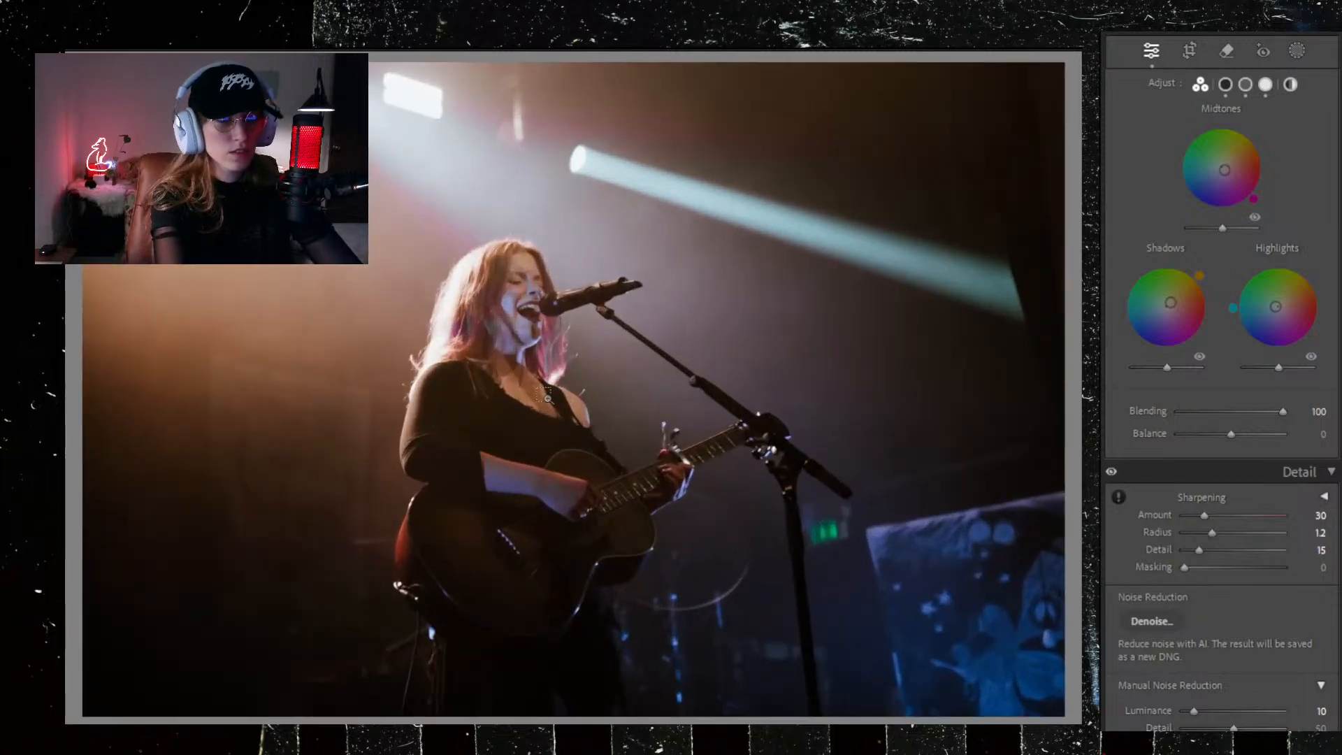
Step: Set the color mixer's purple saturation to -37 and its magenta saturation to -5, judging the effect on the singer up close
{"action": "key", "text": "ctrl+equal"}
{"action": "key", "text": "ctrl+equal"}
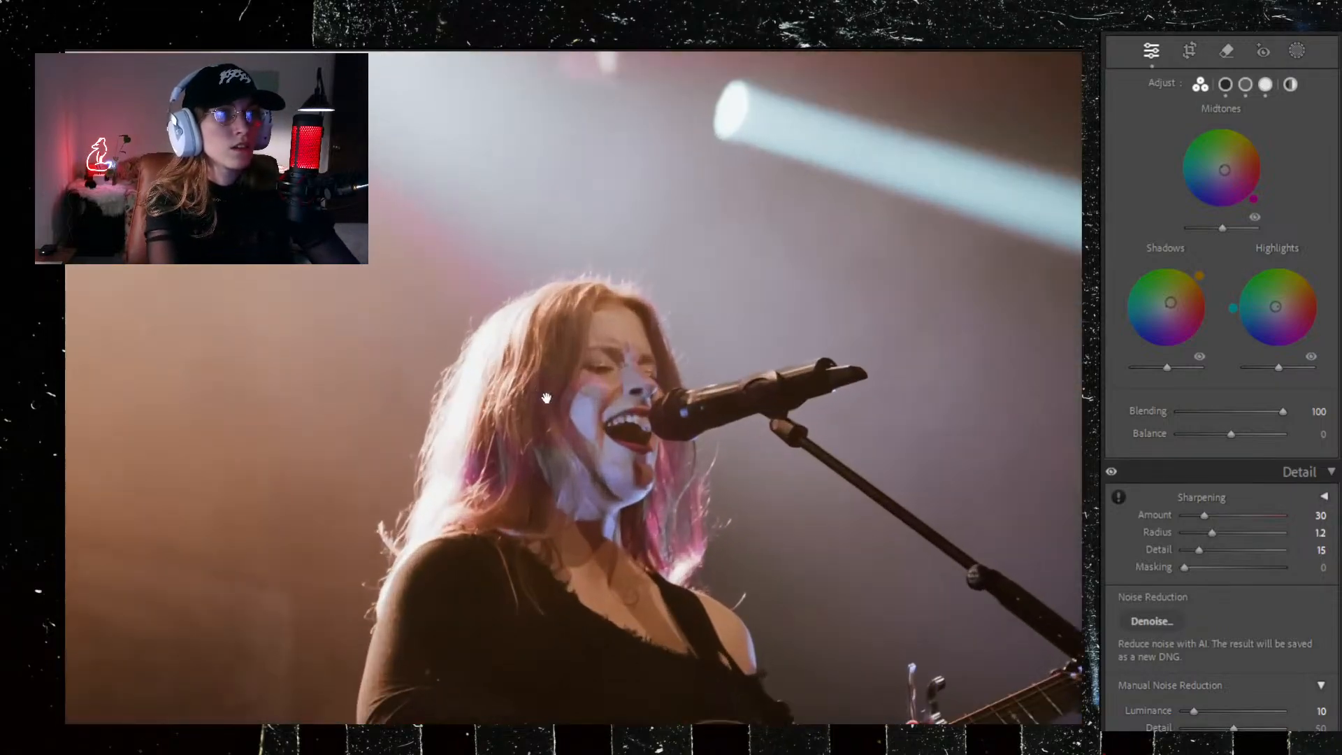
{"action": "left_click_drag", "start_coordinate": [547, 396], "coordinate": [569, 294]}
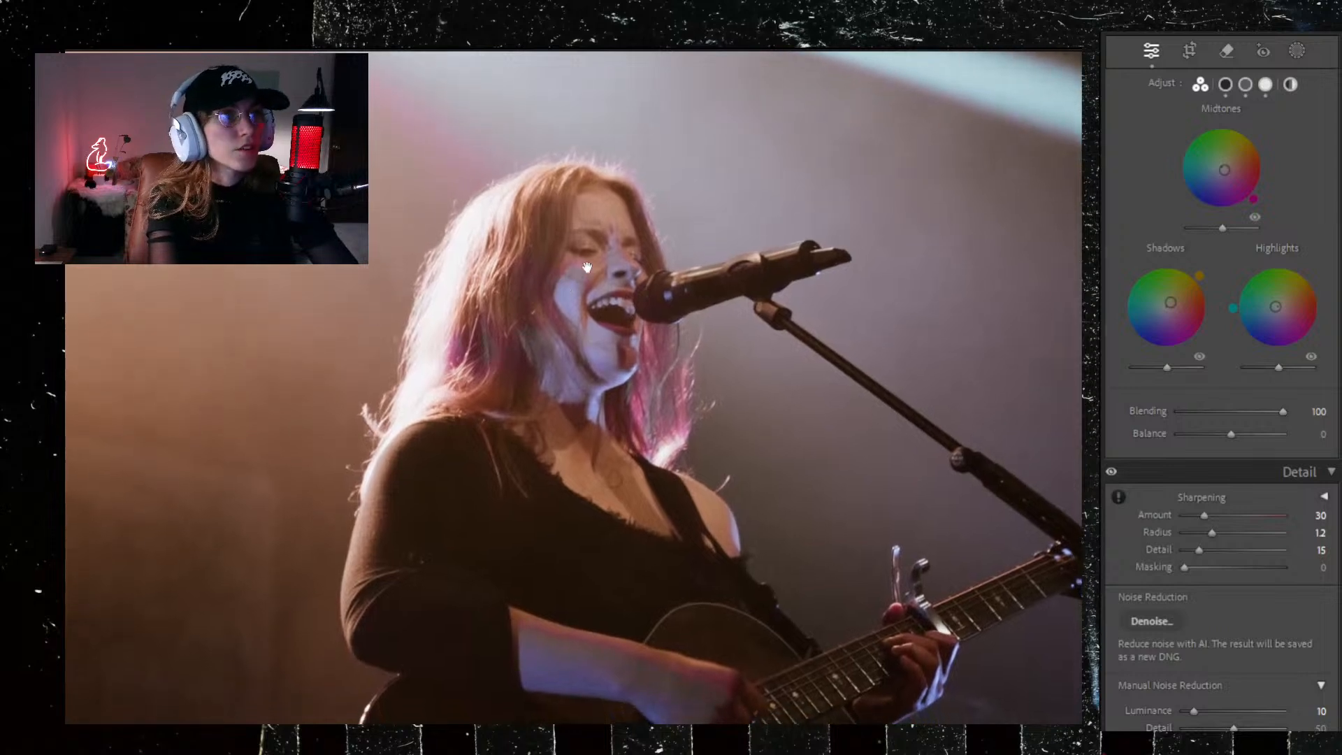
{"action": "scroll", "coordinate": [1225, 539], "scroll_direction": "up", "scroll_amount": 8}
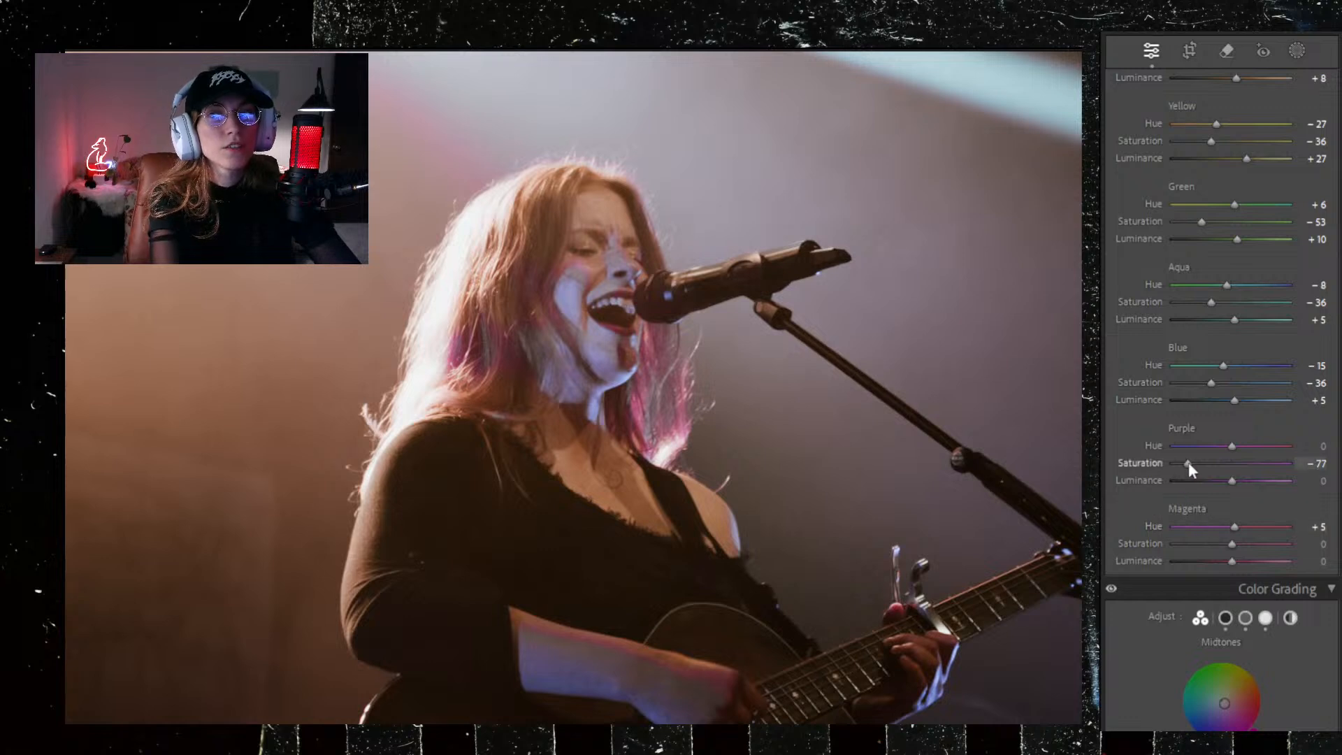
{"action": "left_click_drag", "start_coordinate": [1188, 463], "coordinate": [1207, 462]}
{"action": "left_click_drag", "start_coordinate": [1208, 466], "coordinate": [1211, 461]}
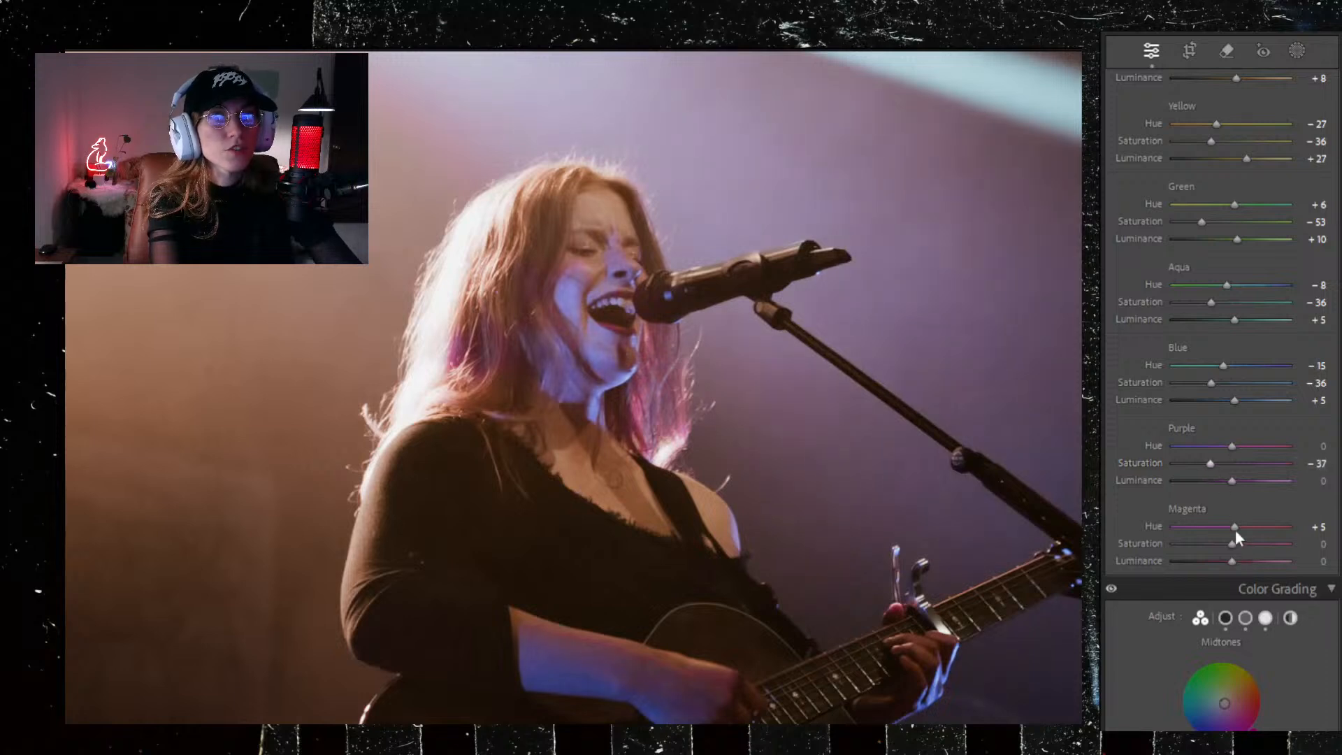
{"action": "mouse_move", "coordinate": [1232, 543]}
{"action": "left_mouse_down"}
{"action": "mouse_move", "coordinate": [1260, 543]}
{"action": "mouse_move", "coordinate": [1230, 542]}
{"action": "left_mouse_up"}
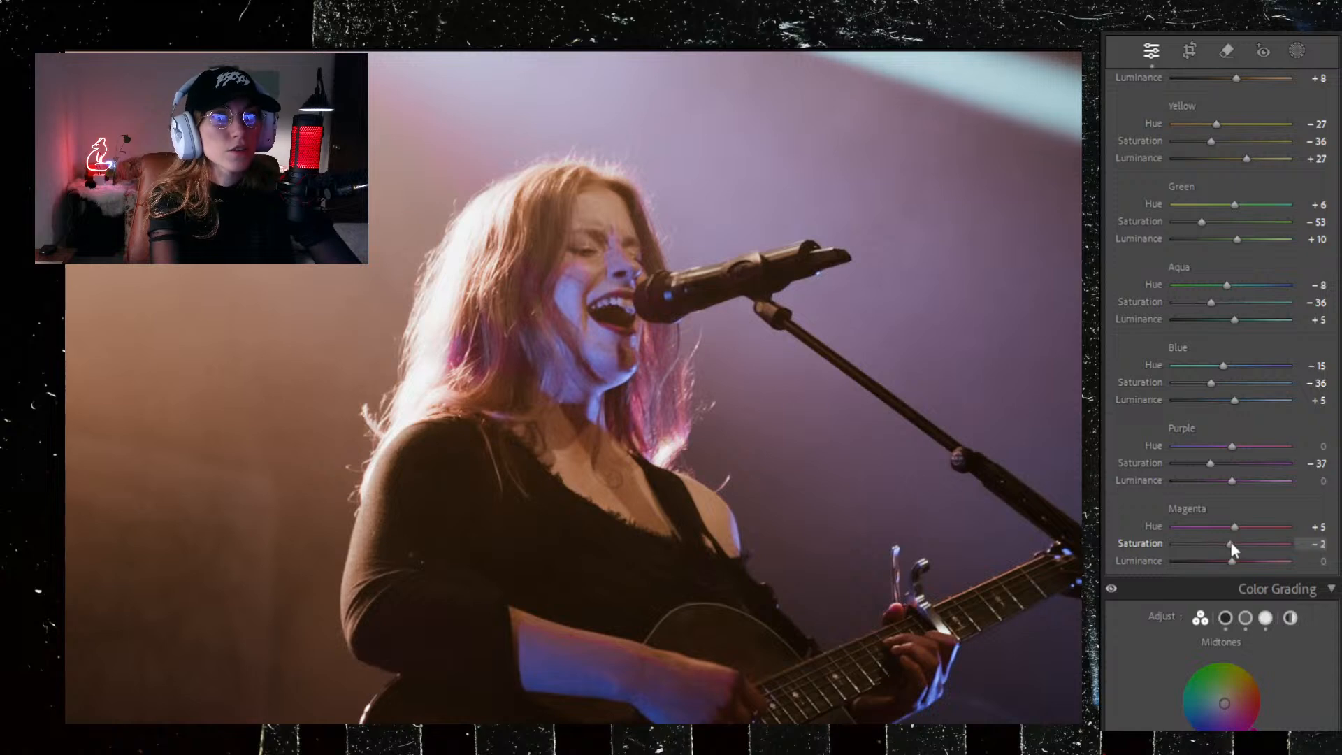
Step: Try a purple hue of +10 with a purple saturation of -18, and undo both changes
{"action": "left_click_drag", "start_coordinate": [1233, 445], "coordinate": [1232, 481]}
{"action": "double_click", "coordinate": [1232, 481]}
{"action": "left_click_drag", "start_coordinate": [1210, 464], "coordinate": [1235, 447]}
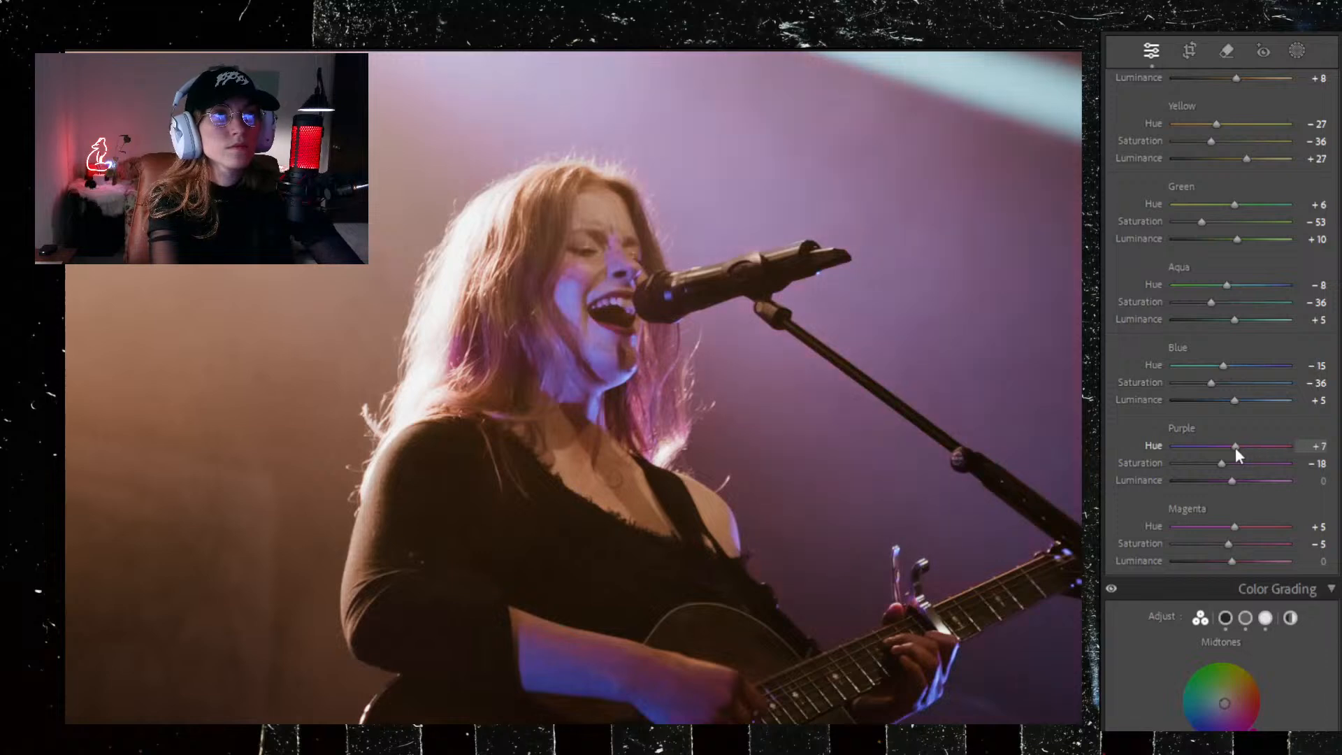
{"action": "key", "text": "ctrl+z"}
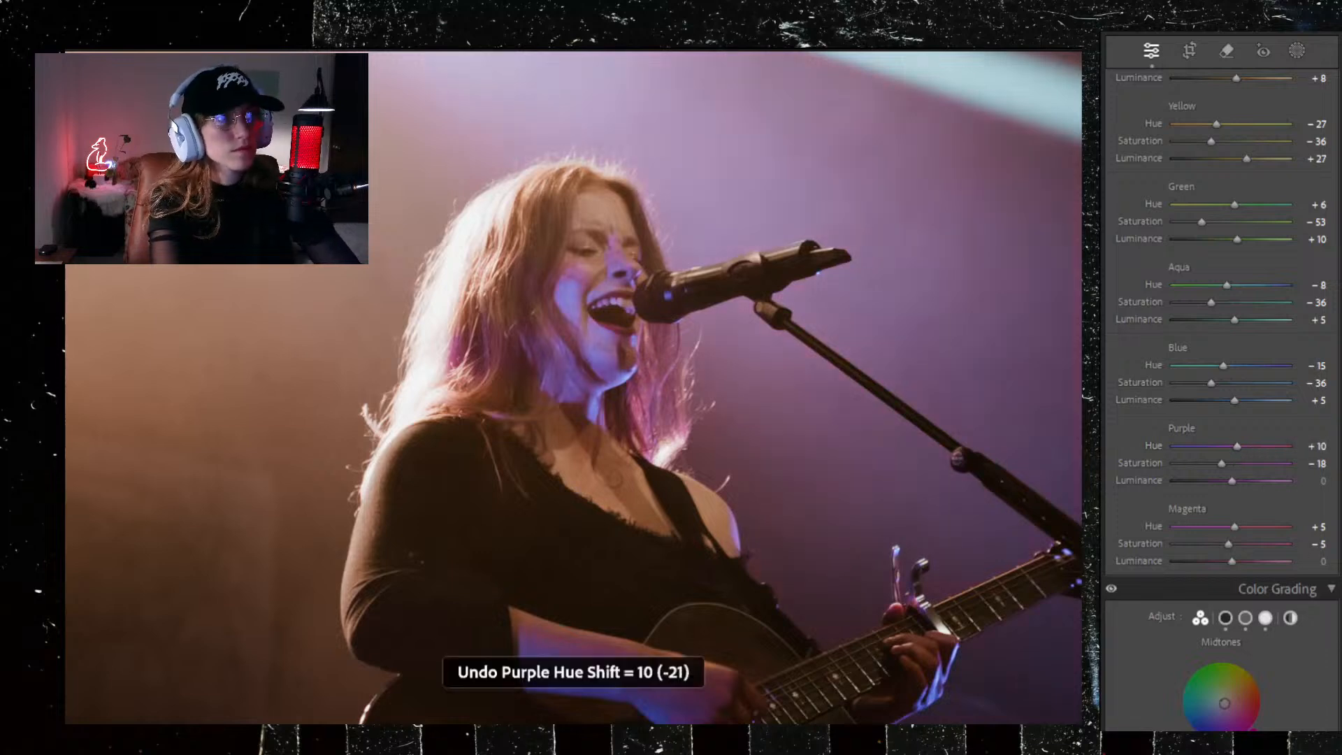
{"action": "key", "text": "ctrl+z"}
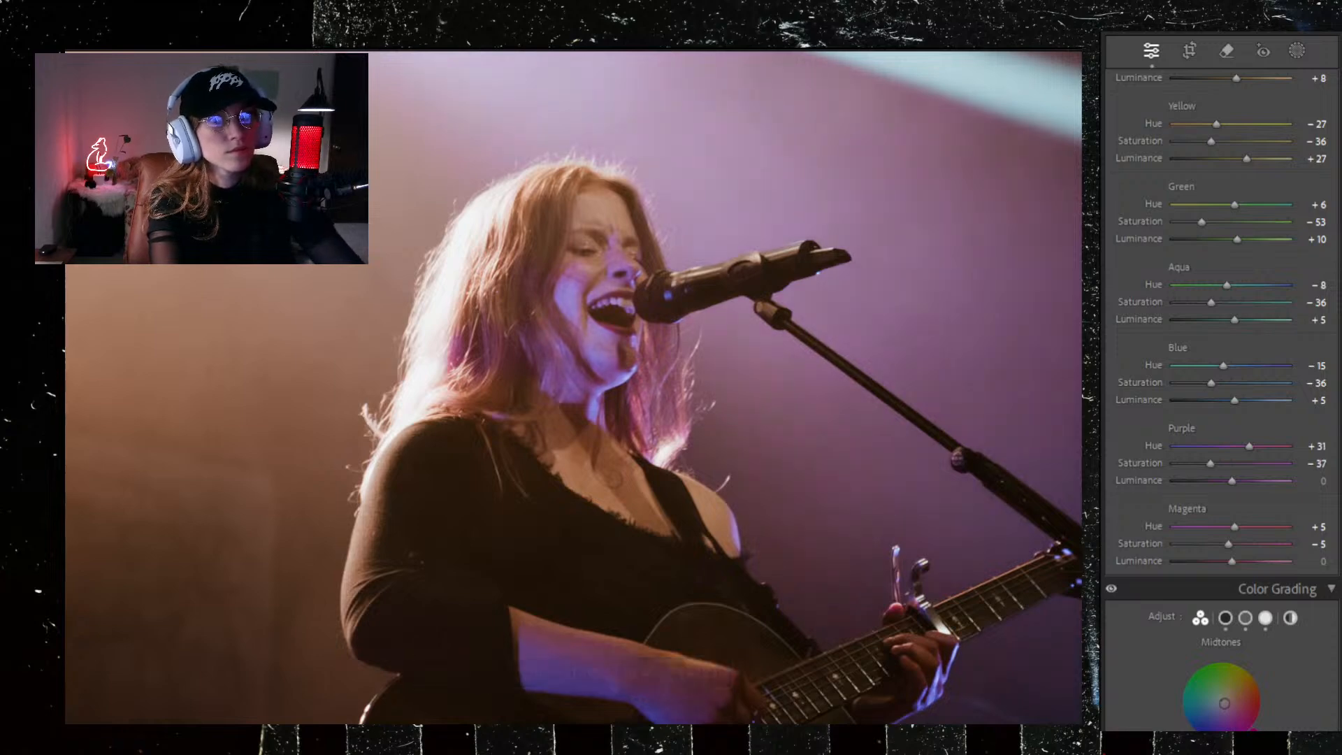
Step: Set the purple hue to +18, its saturation to -25 and its luminance to -2
{"action": "left_click", "coordinate": [1249, 445]}
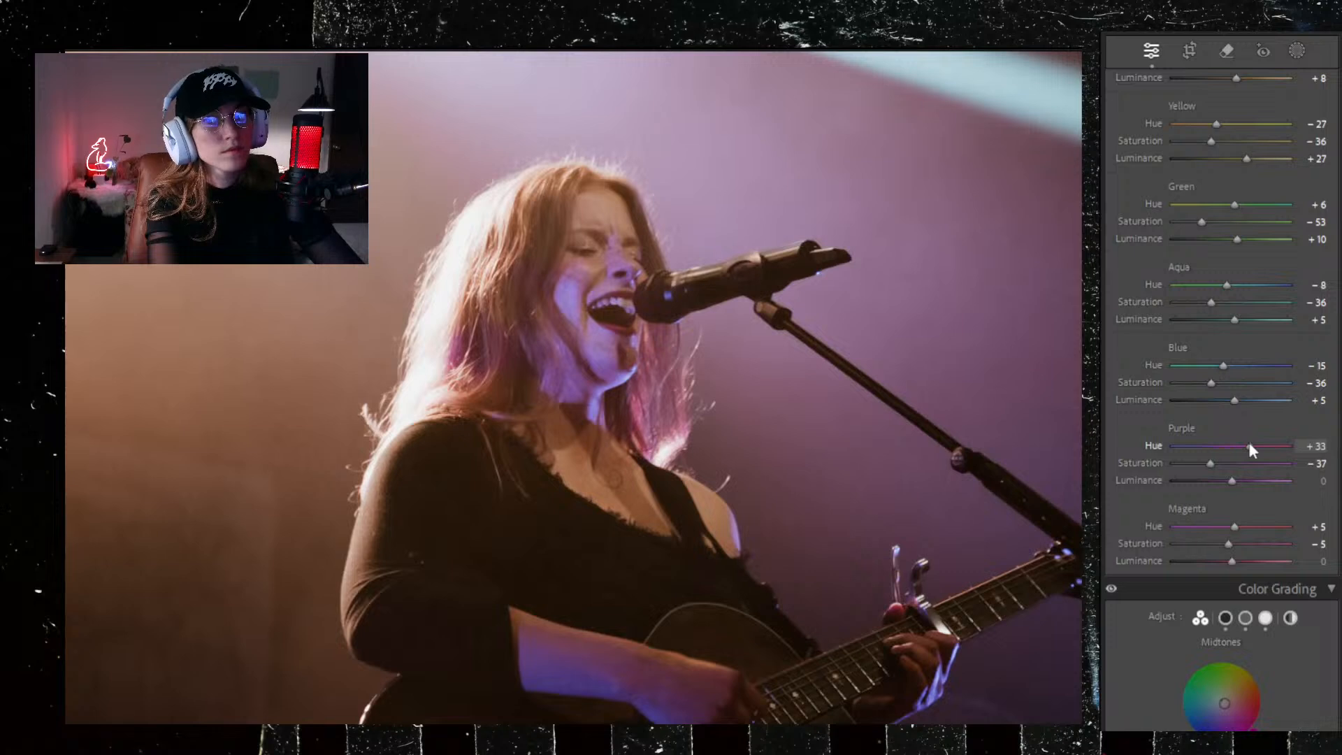
{"action": "left_click_drag", "start_coordinate": [1248, 443], "coordinate": [1229, 480]}
{"action": "left_click", "coordinate": [1212, 465]}
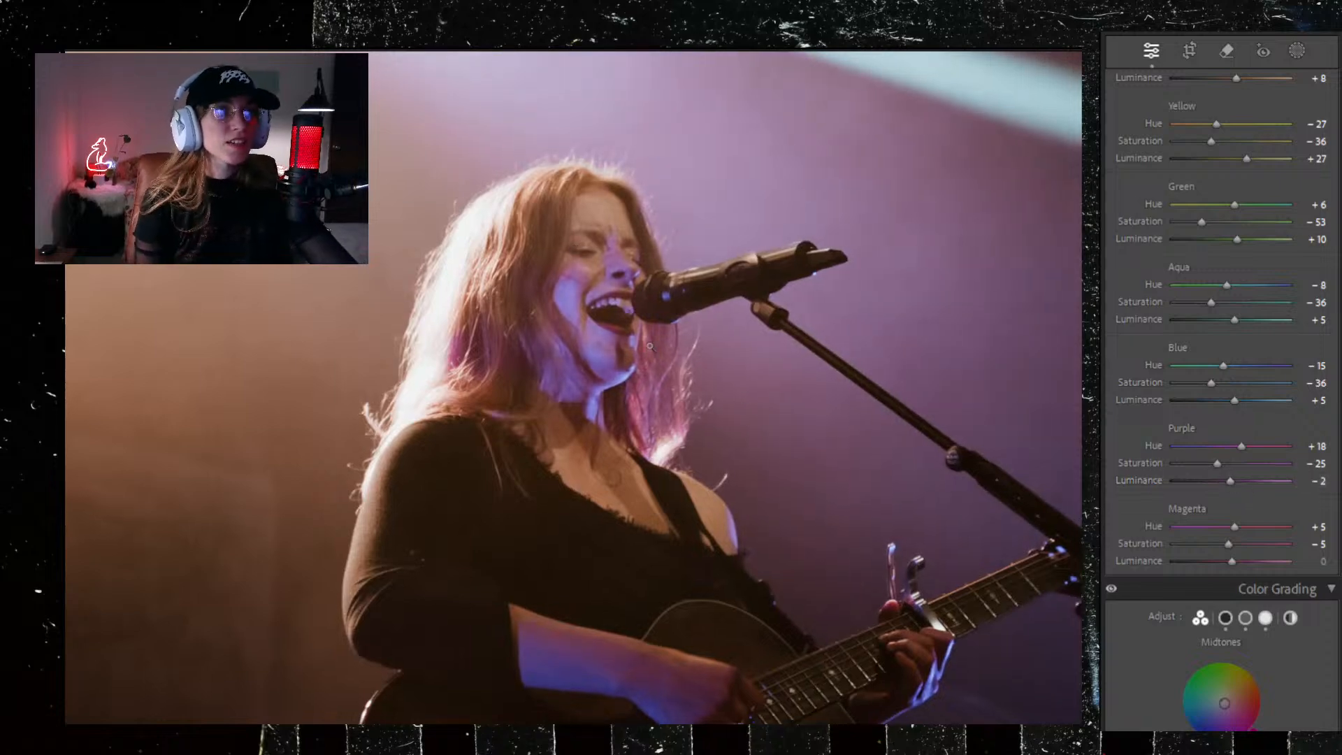
{"action": "left_click", "coordinate": [649, 345]}
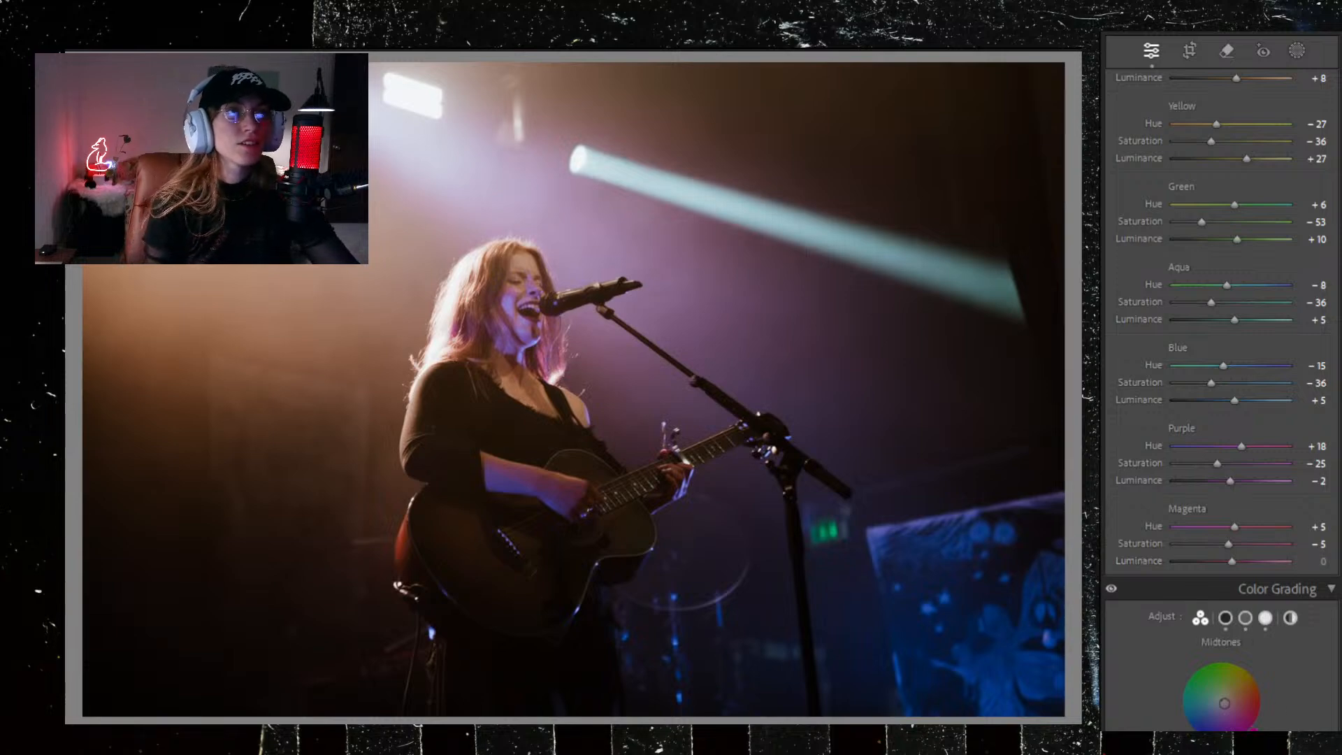
{"action": "left_click", "coordinate": [561, 383]}
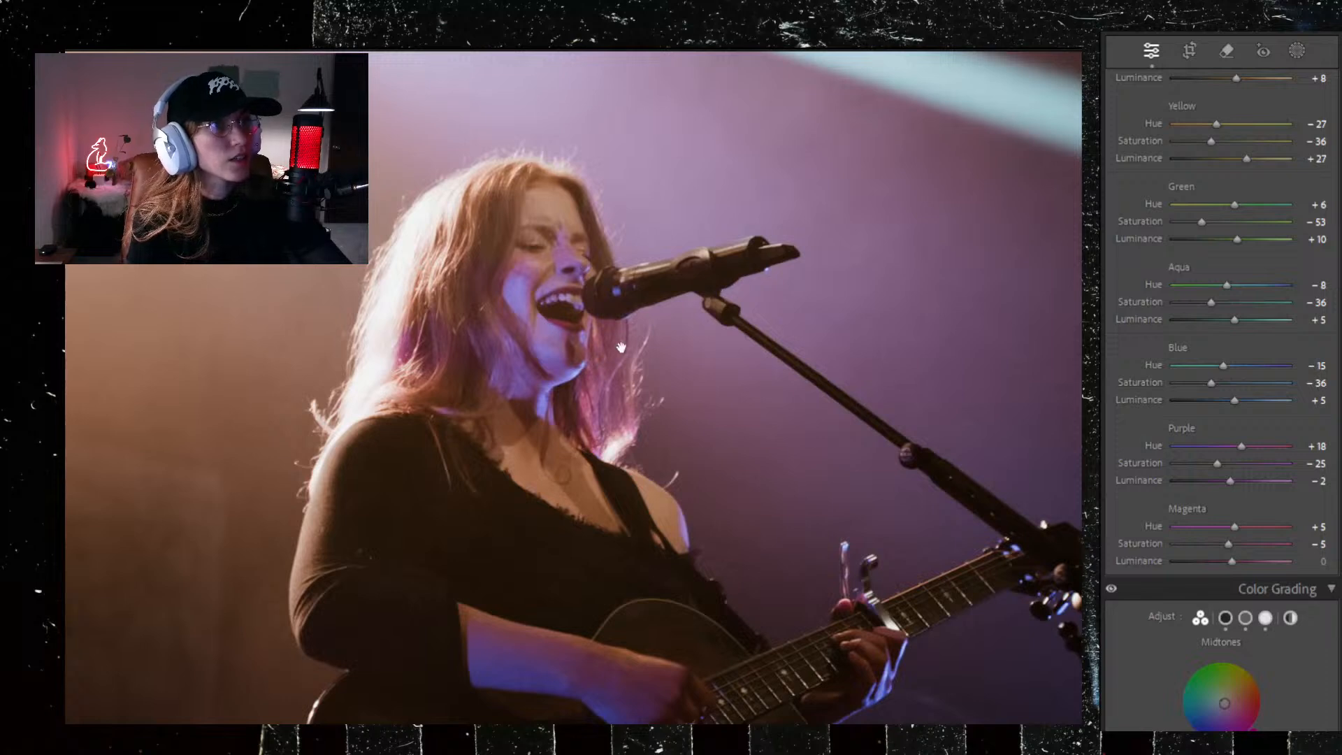
Step: Set the tone curve regions to highlights -73, lights -30, darks +28 and shadows -50
{"action": "scroll", "coordinate": [1158, 366], "scroll_direction": "up", "scroll_amount": 10}
{"action": "scroll", "coordinate": [1149, 396], "scroll_direction": "up", "scroll_amount": 3}
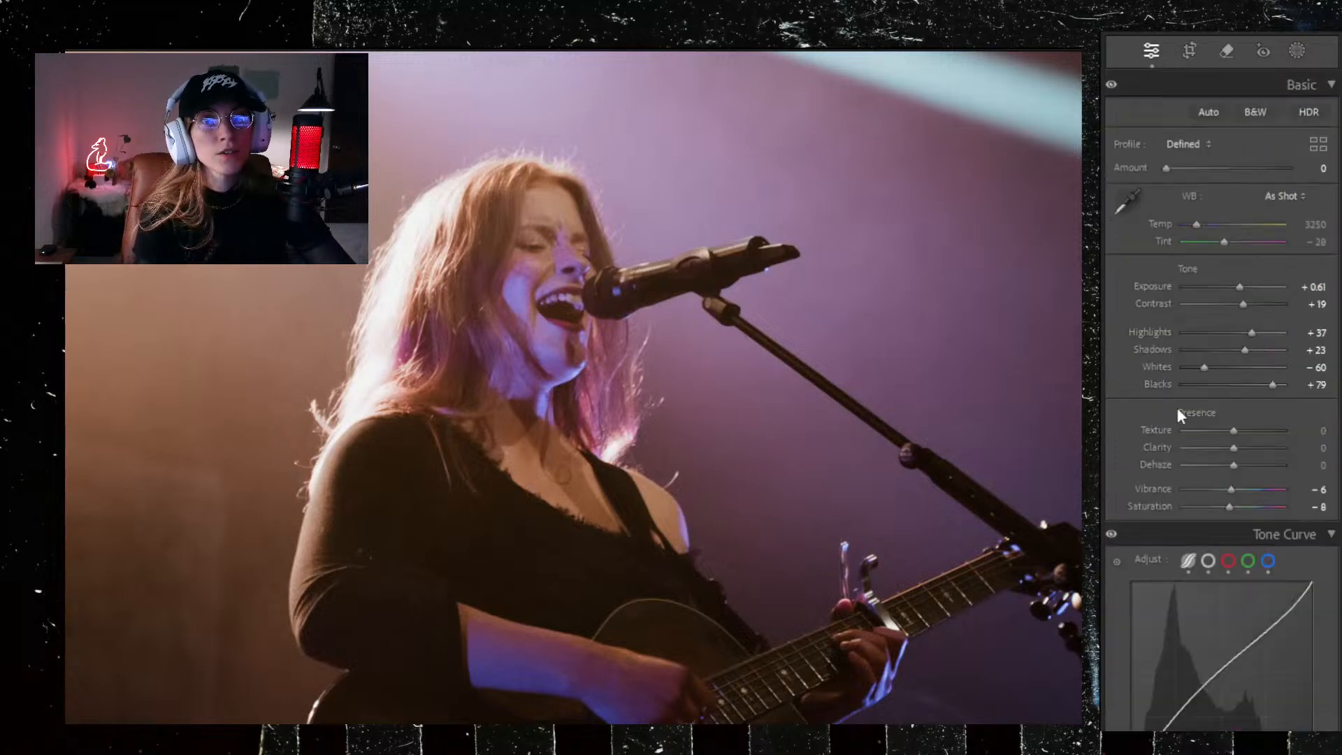
{"action": "scroll", "coordinate": [1191, 629], "scroll_direction": "down", "scroll_amount": 3}
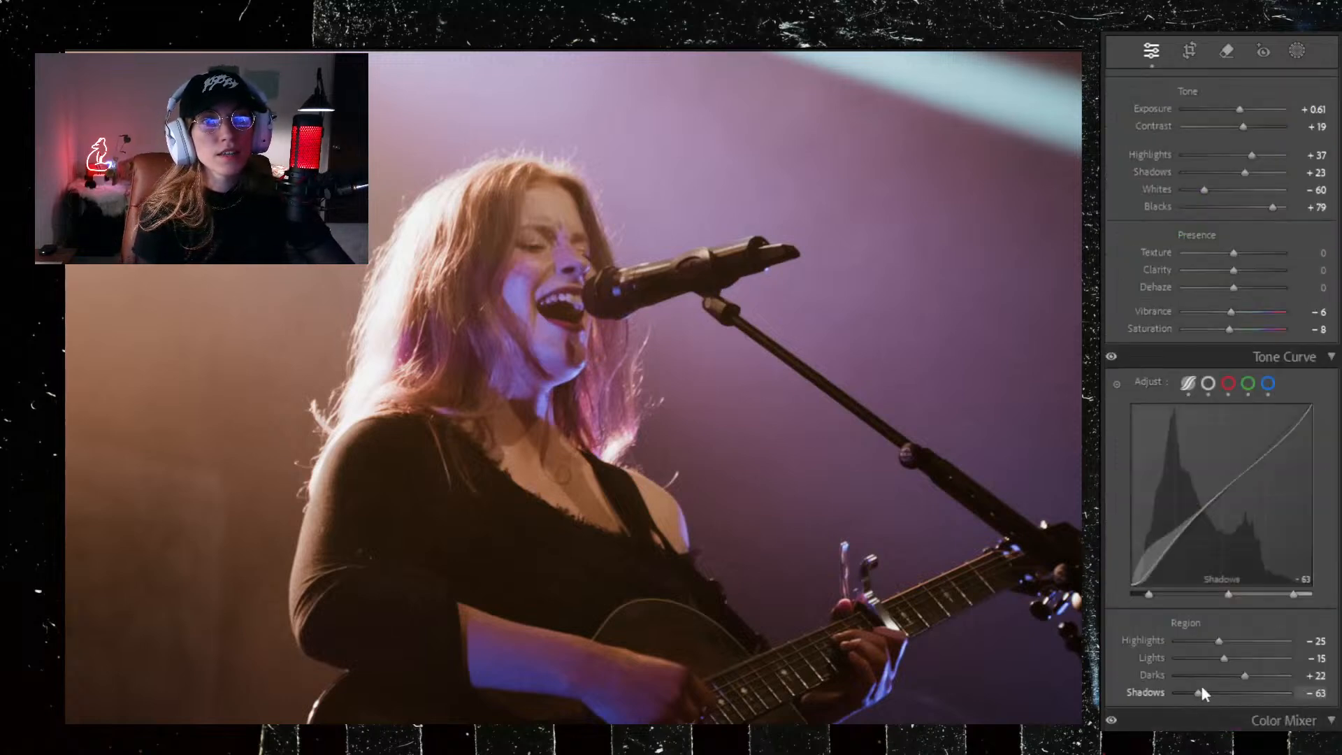
{"action": "left_click_drag", "start_coordinate": [1218, 640], "coordinate": [1200, 614]}
{"action": "scroll", "coordinate": [1250, 627], "scroll_direction": "down", "scroll_amount": 3}
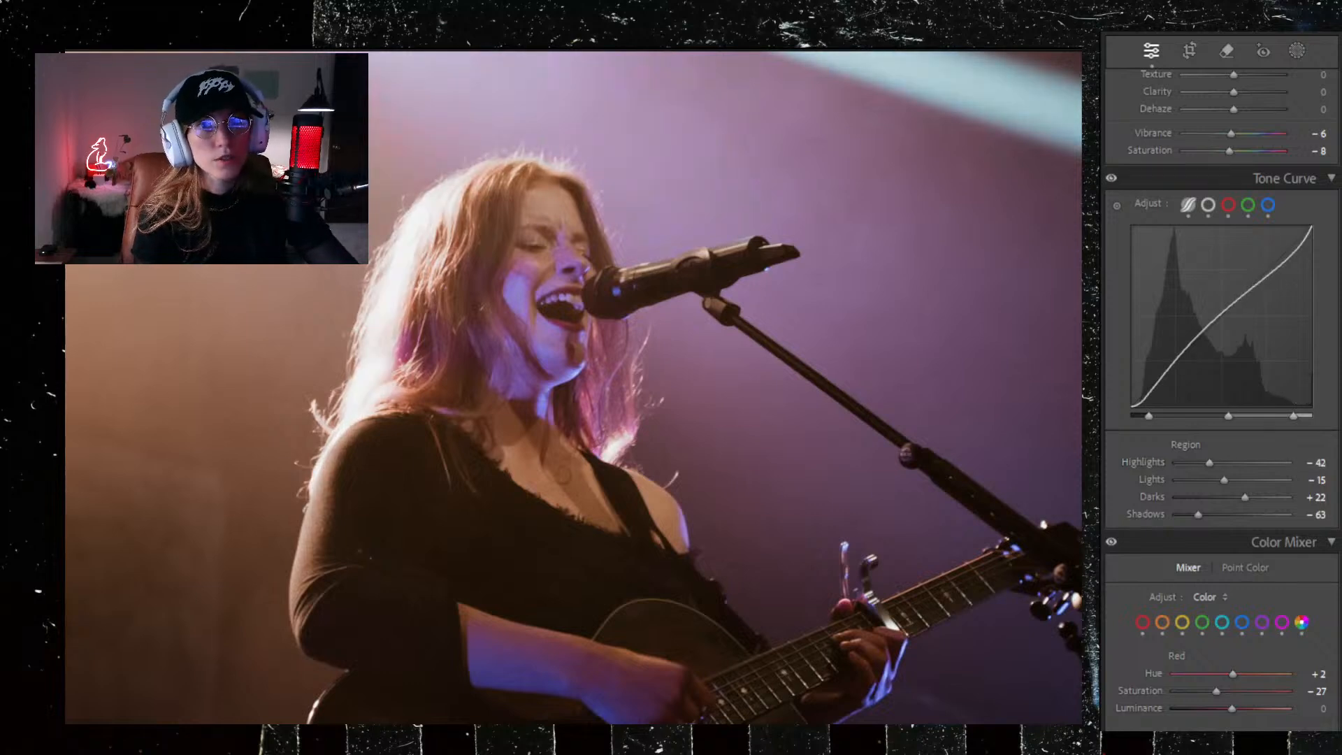
{"action": "left_click_drag", "start_coordinate": [1209, 463], "coordinate": [1190, 467]}
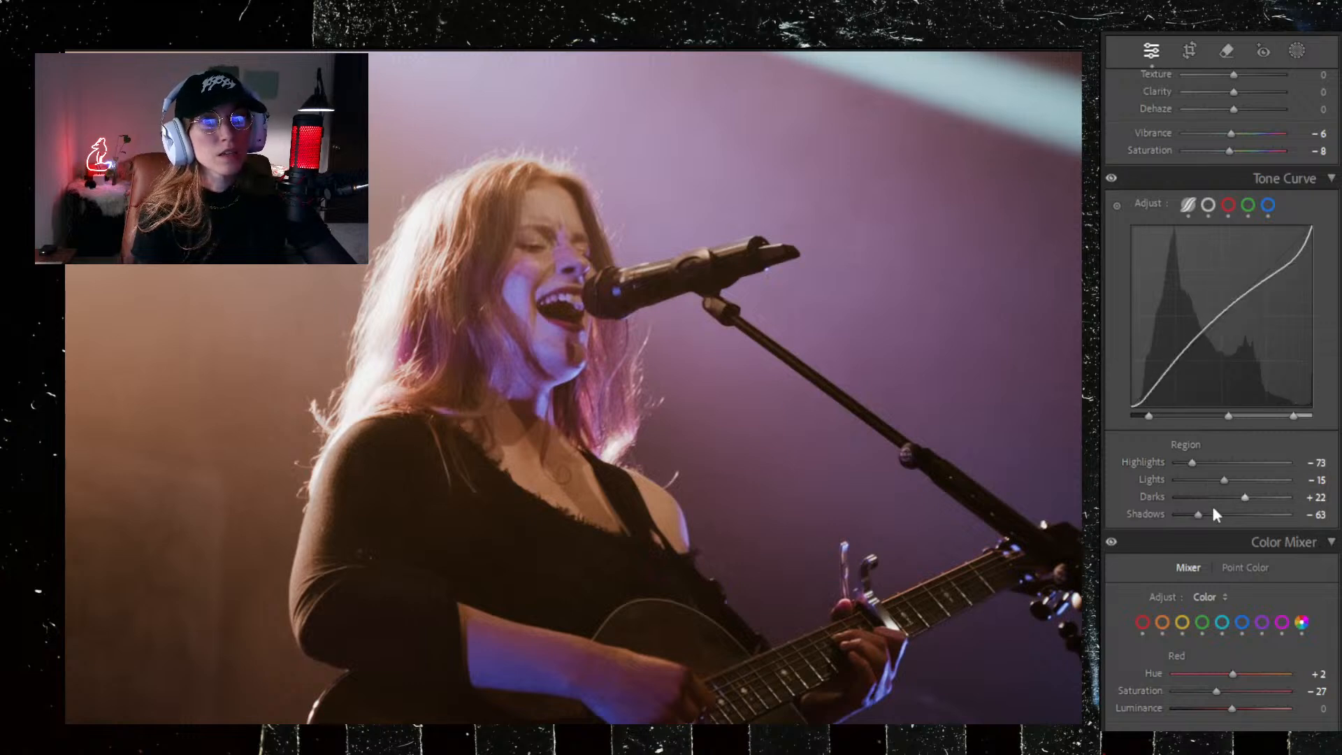
{"action": "left_click_drag", "start_coordinate": [1224, 479], "coordinate": [1207, 511]}
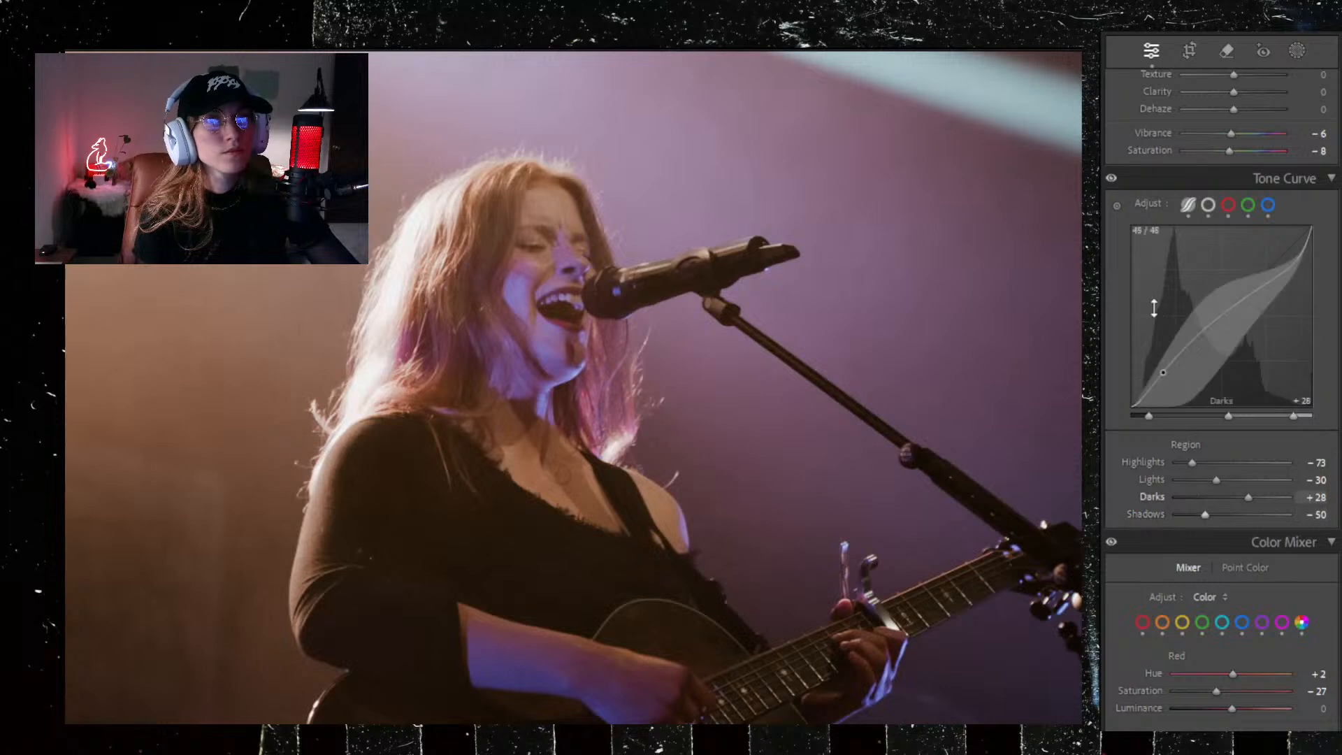
Step: Set the photo's vibrance to -11 and saturation to +12, and reset its contrast to 0
{"action": "scroll", "coordinate": [1155, 317], "scroll_direction": "up", "scroll_amount": 5}
{"action": "scroll", "coordinate": [1202, 420], "scroll_direction": "down", "scroll_amount": 3}
{"action": "mouse_move", "coordinate": [1230, 313]}
{"action": "left_mouse_down"}
{"action": "mouse_move", "coordinate": [1213, 318]}
{"action": "mouse_move", "coordinate": [1244, 326]}
{"action": "left_mouse_up"}
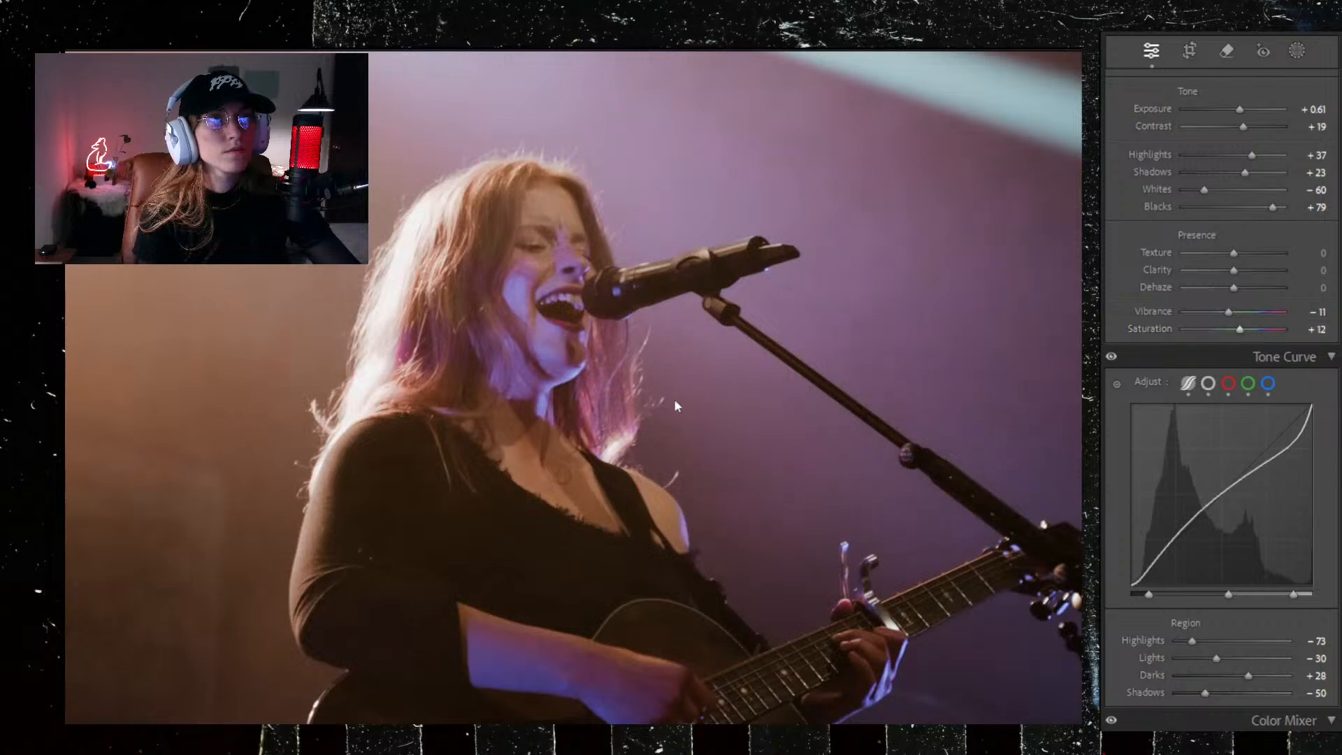
{"action": "key", "text": "ctrl+minus"}
{"action": "key", "text": "ctrl+minus"}
{"action": "key", "text": "ctrl+minus"}
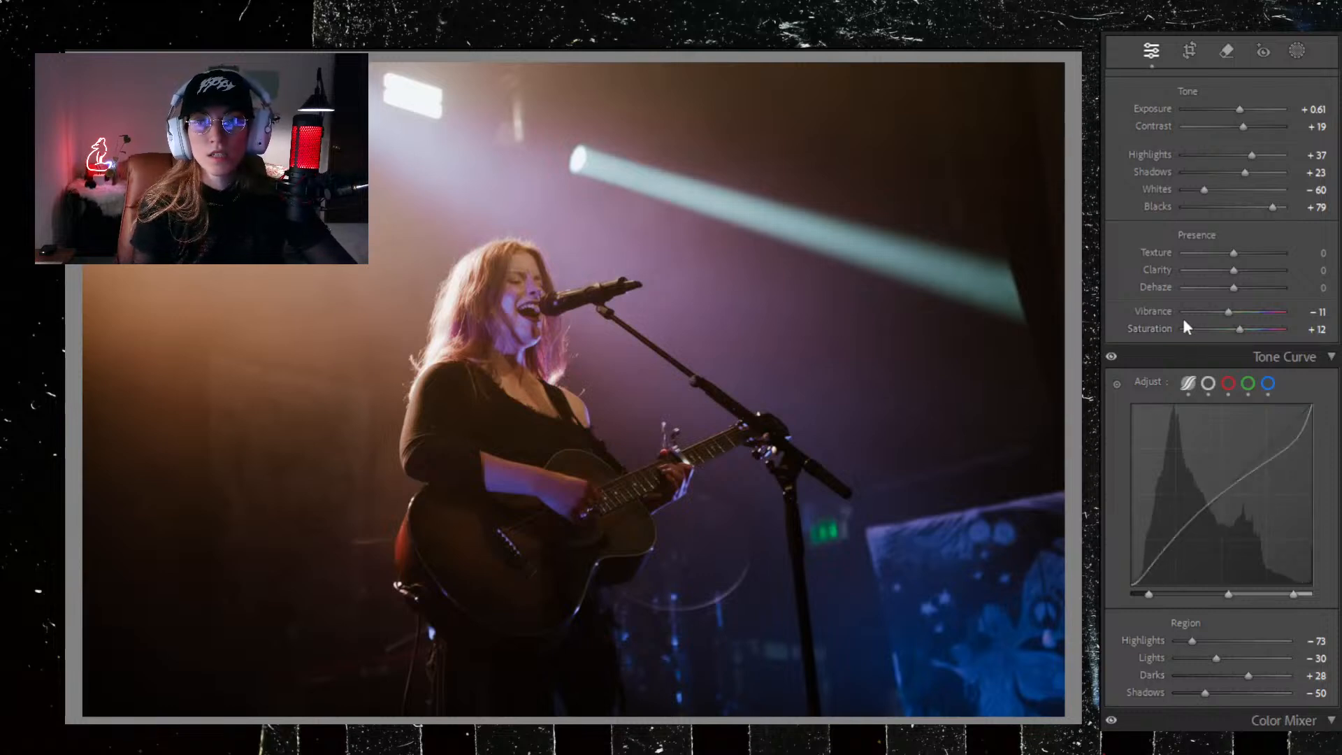
{"action": "double_click", "coordinate": [1238, 127]}
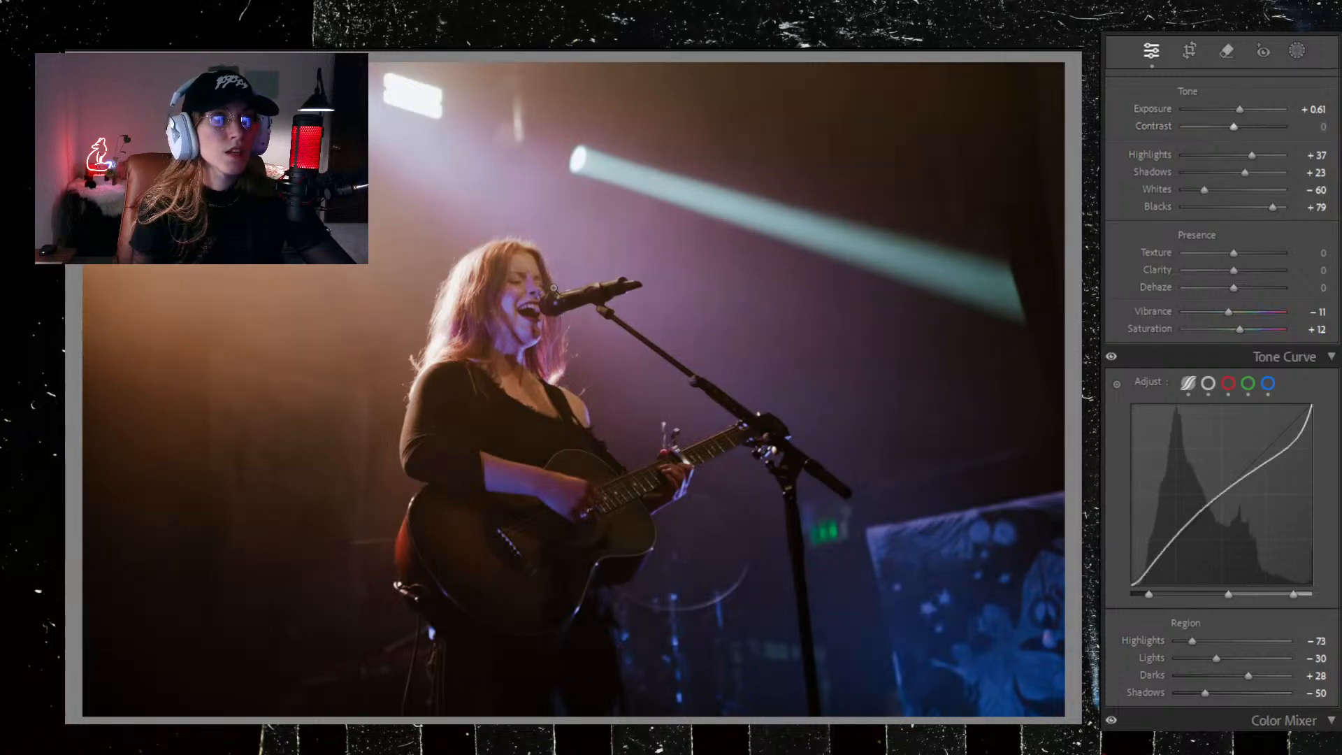
Step: Undo the contrast reset and the last saturation change, and set the photo's clarity to +10
{"action": "left_click", "coordinate": [499, 381]}
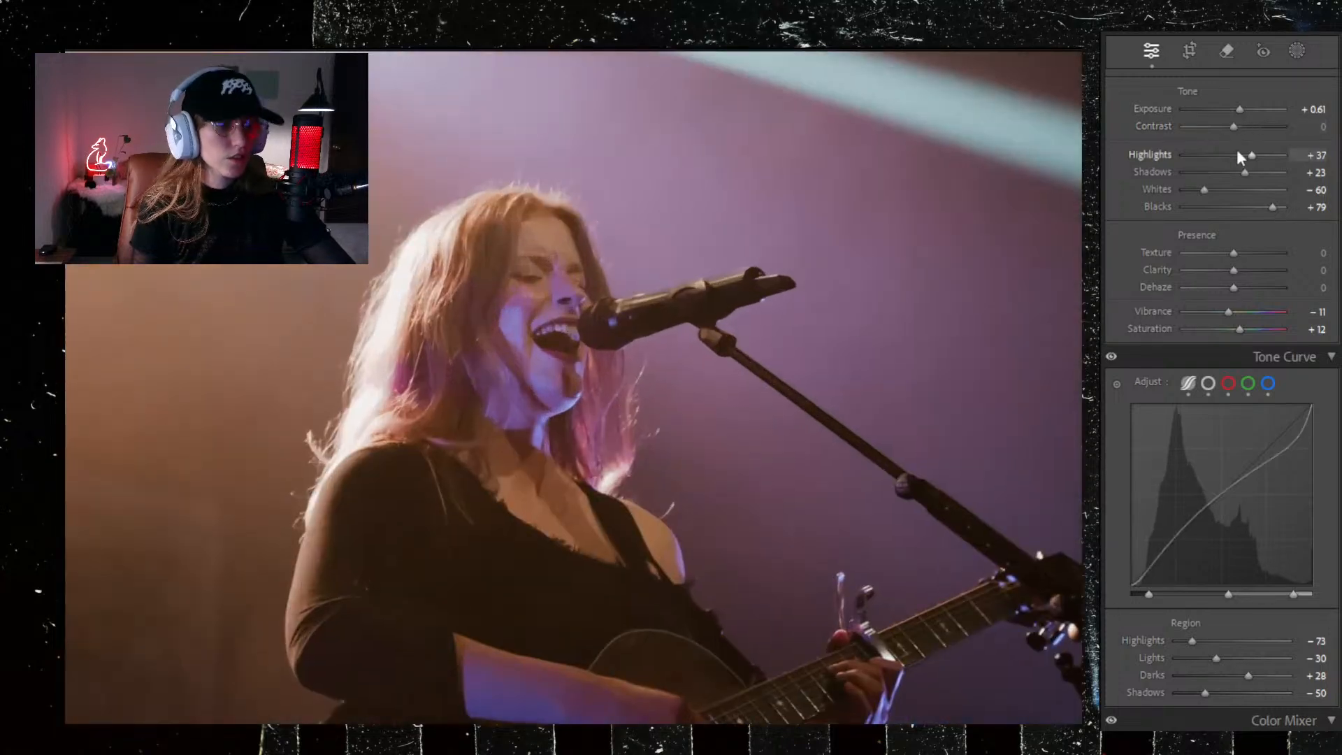
{"action": "key", "text": "ctrl+z"}
{"action": "key", "text": "ctrl+z"}
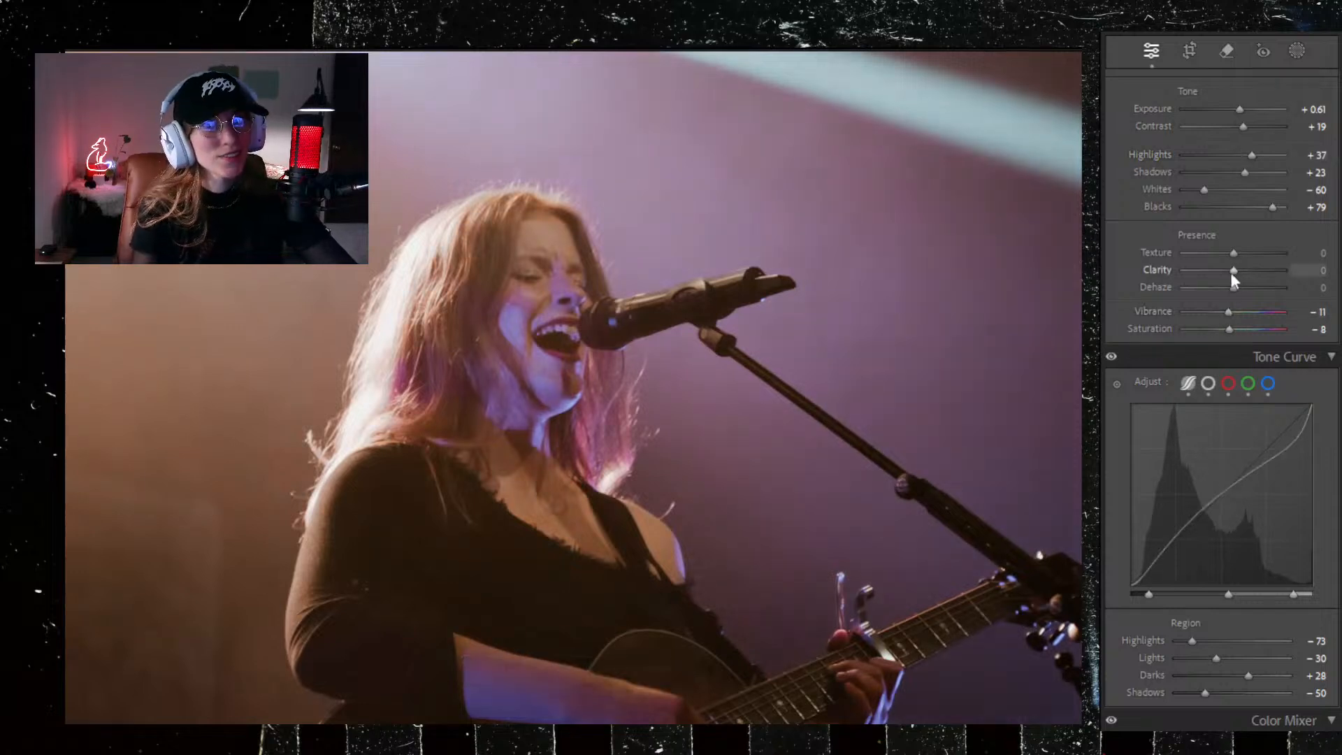
{"action": "left_click_drag", "start_coordinate": [1233, 272], "coordinate": [1238, 271]}
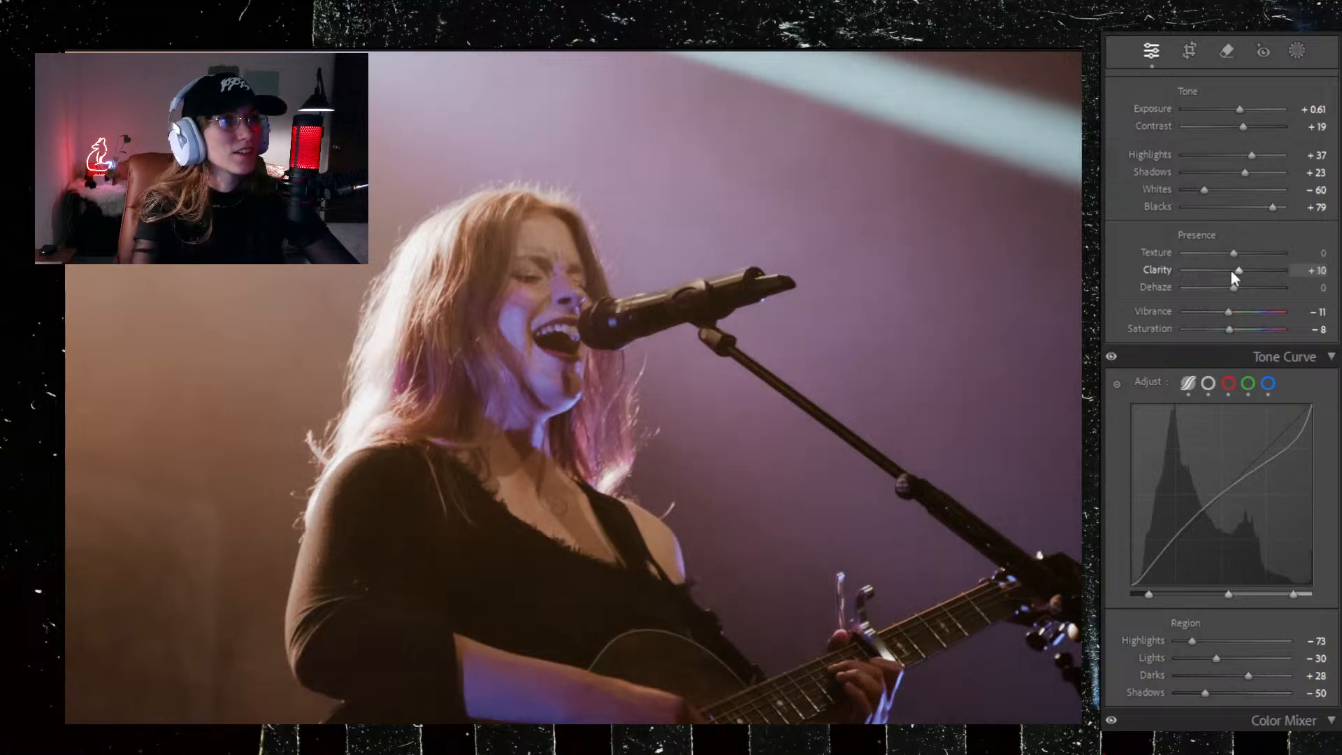
{"action": "left_click", "coordinate": [827, 429]}
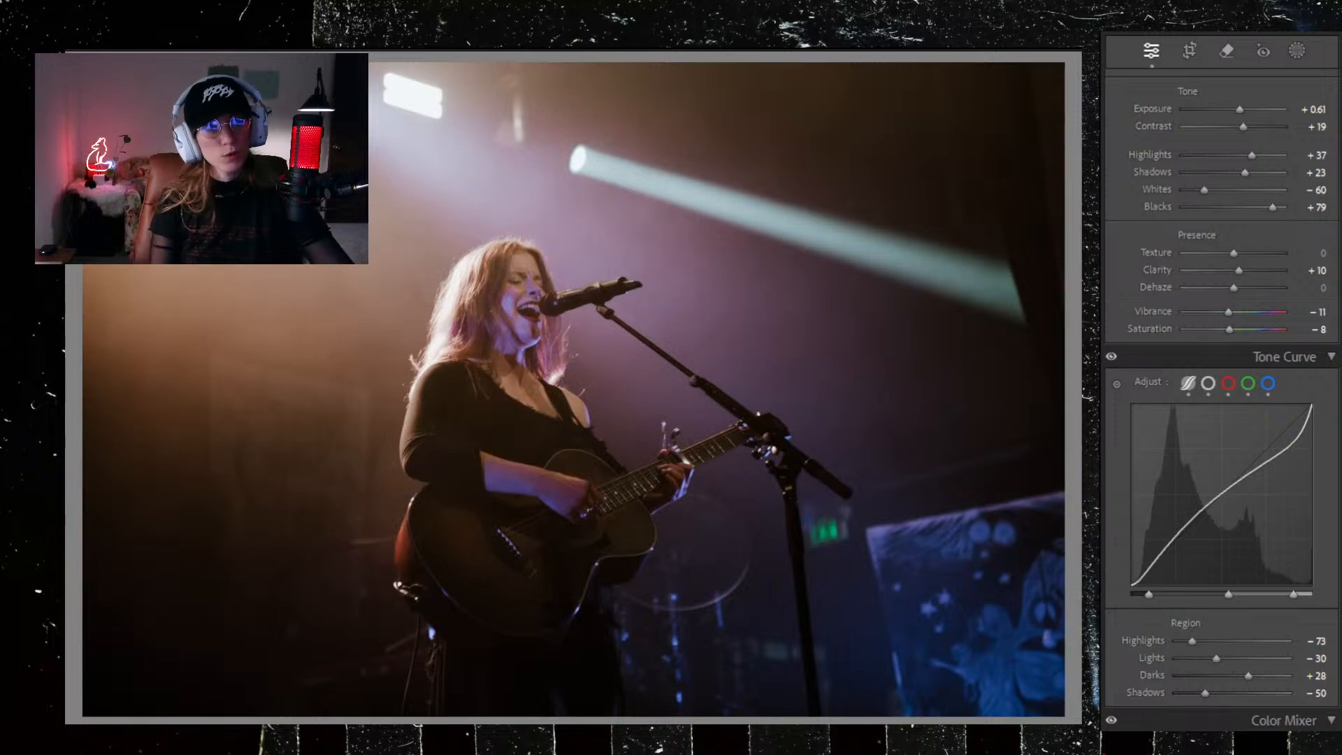
Step: Compare the overall tone and color of this light-beam photo version with its alternative version
{"action": "key", "text": "Right"}
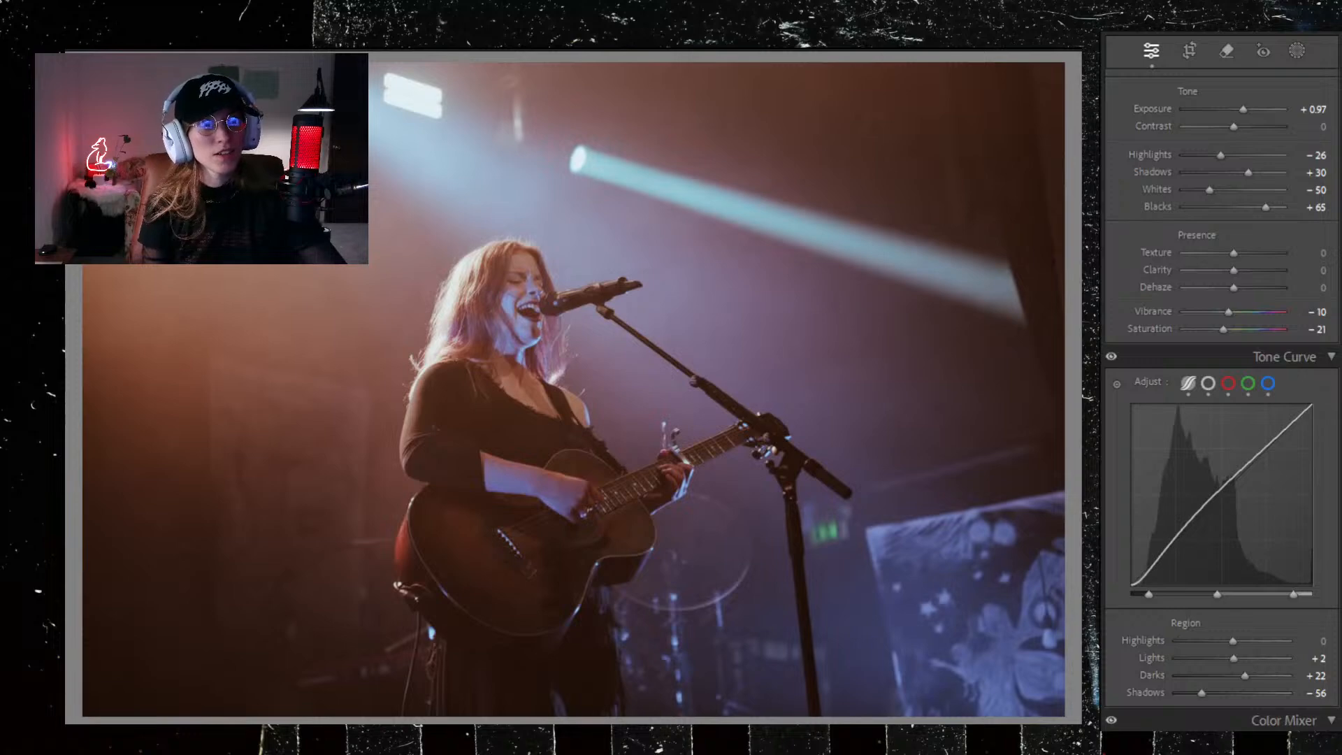
{"action": "key", "text": "Right"}
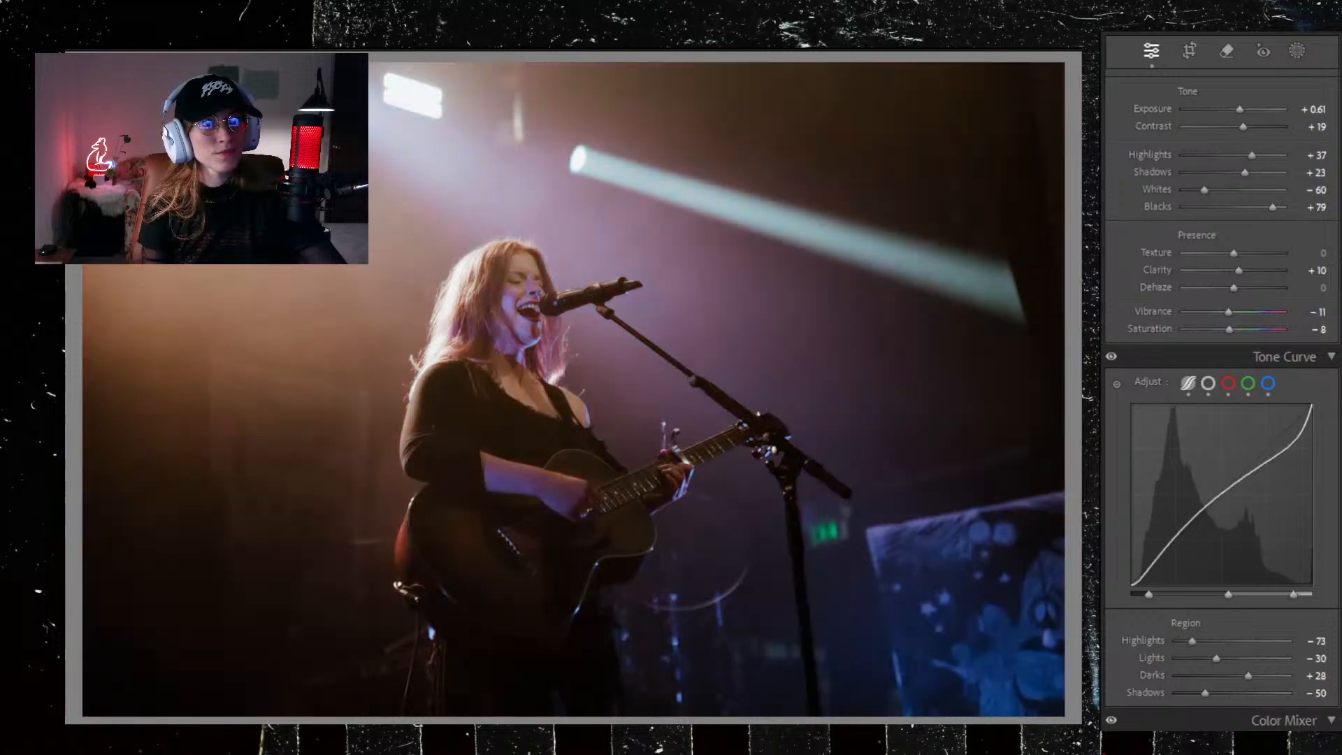
{"action": "key", "text": "Right"}
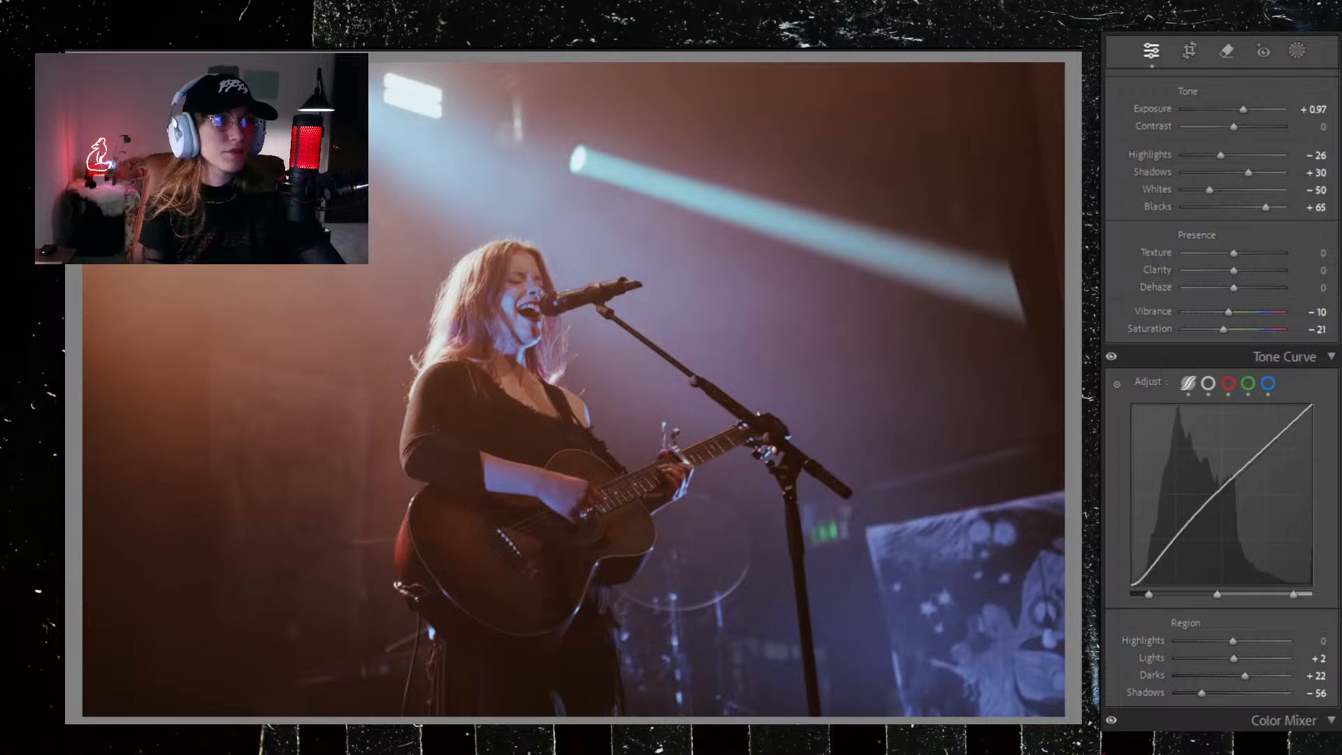
{"action": "key", "text": "Right"}
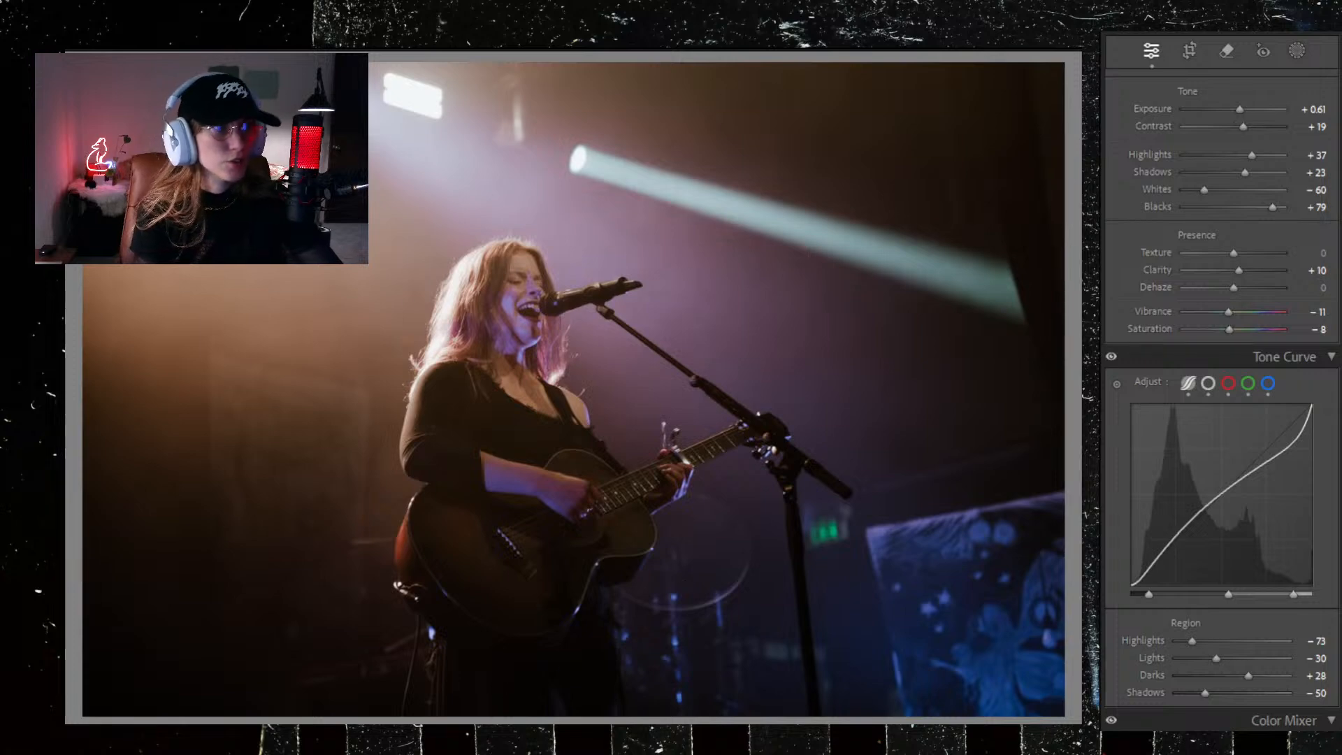
{"action": "key", "text": "Right"}
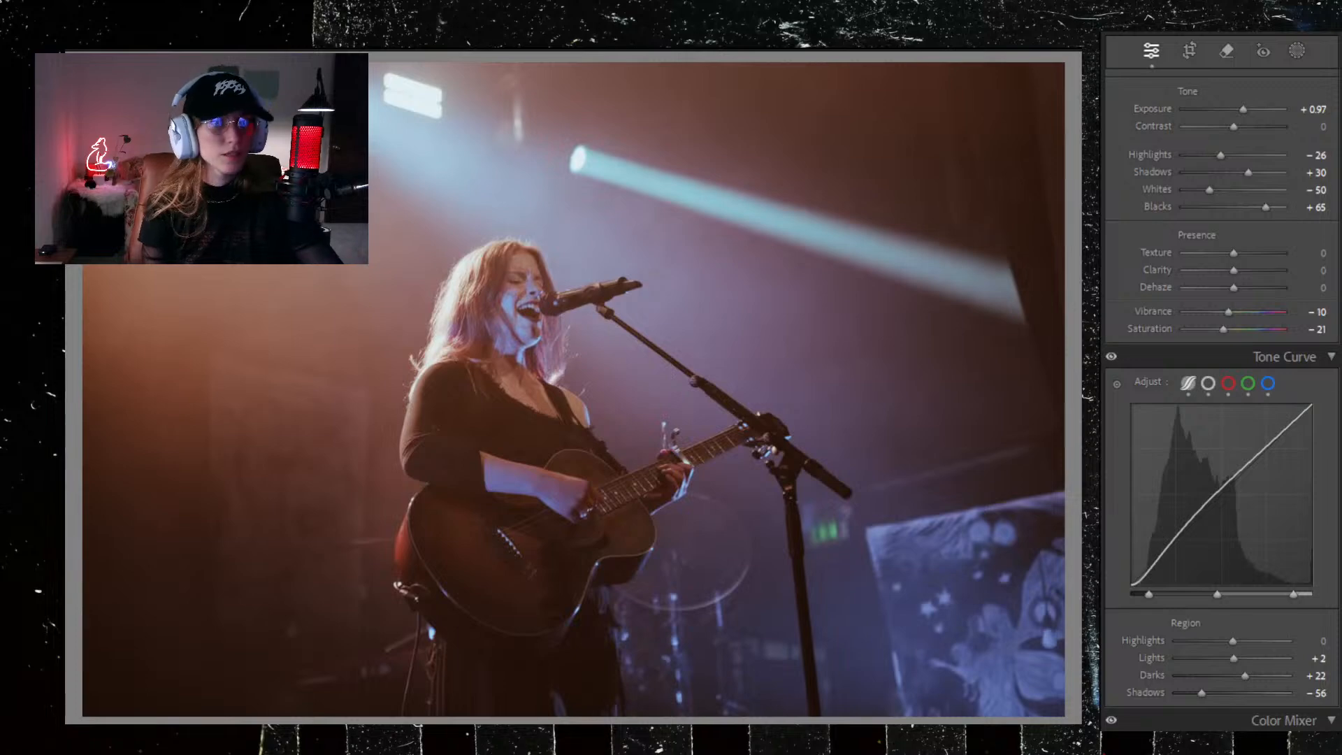
{"action": "key", "text": "Right"}
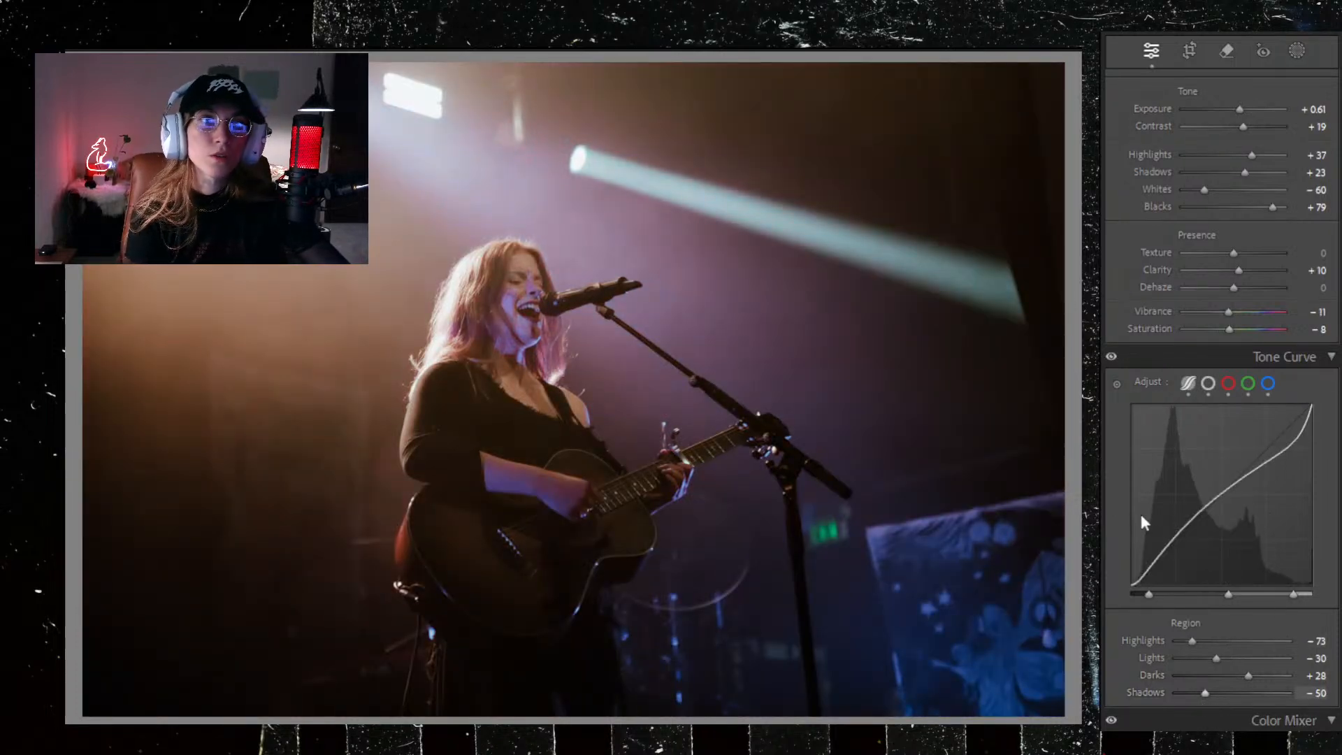
Step: Check the color settings of both versions, strengthen the midtones' magenta grading slightly and shift the highlights' grading further toward teal
{"action": "scroll", "coordinate": [1139, 517], "scroll_direction": "down", "scroll_amount": 6}
{"action": "scroll", "coordinate": [1143, 566], "scroll_direction": "down", "scroll_amount": 5}
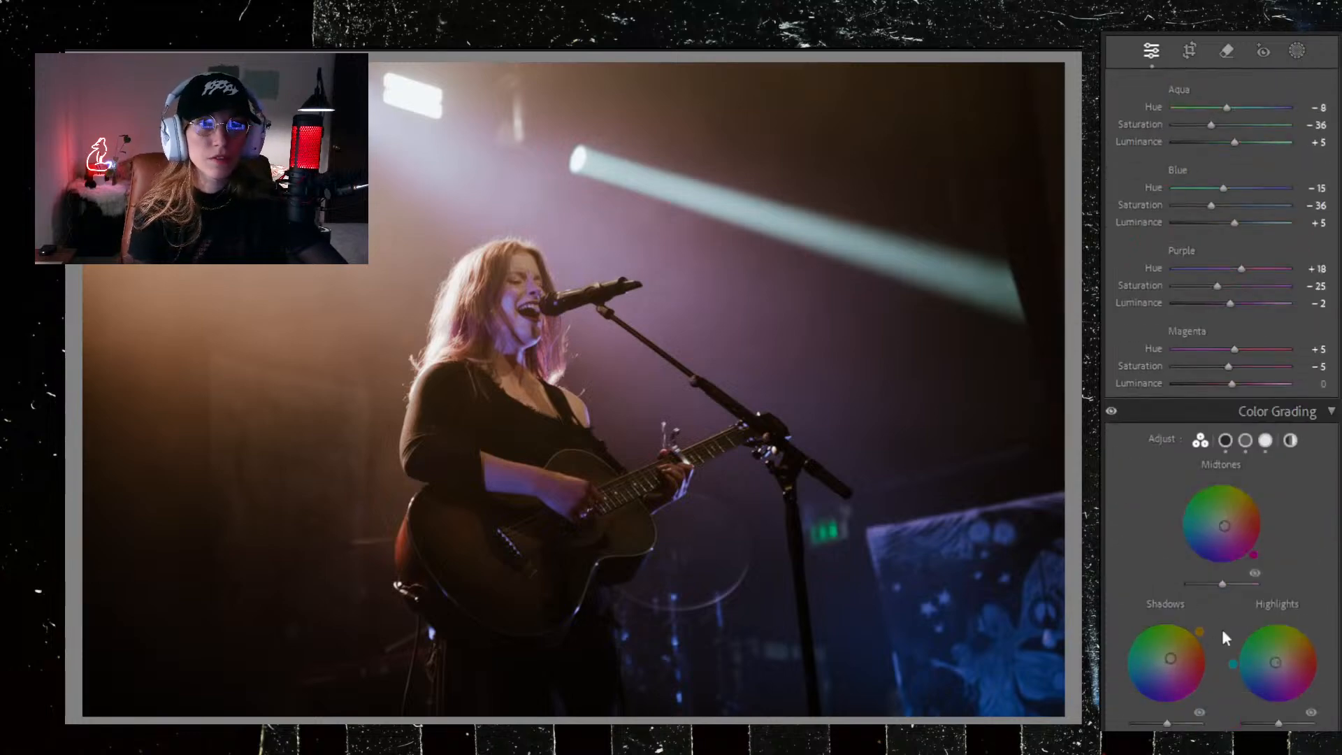
{"action": "key", "text": "Right"}
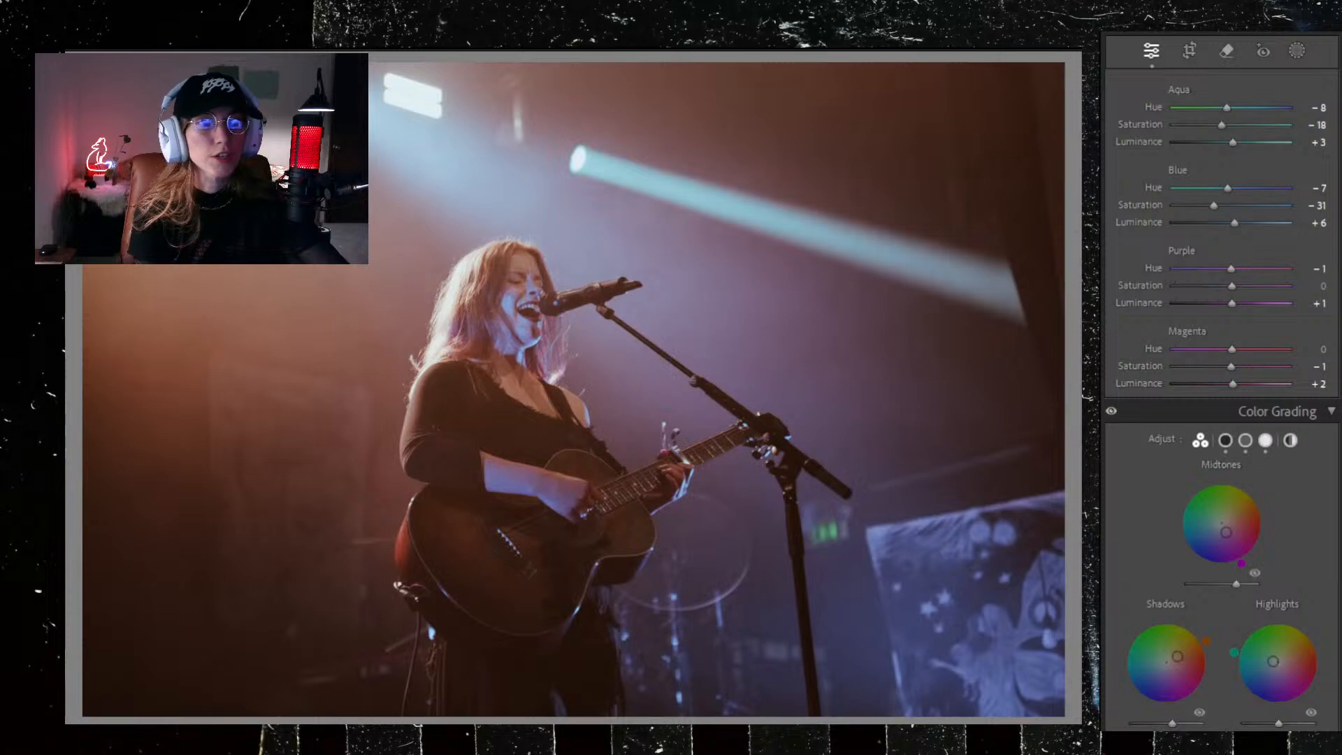
{"action": "key", "text": "Right"}
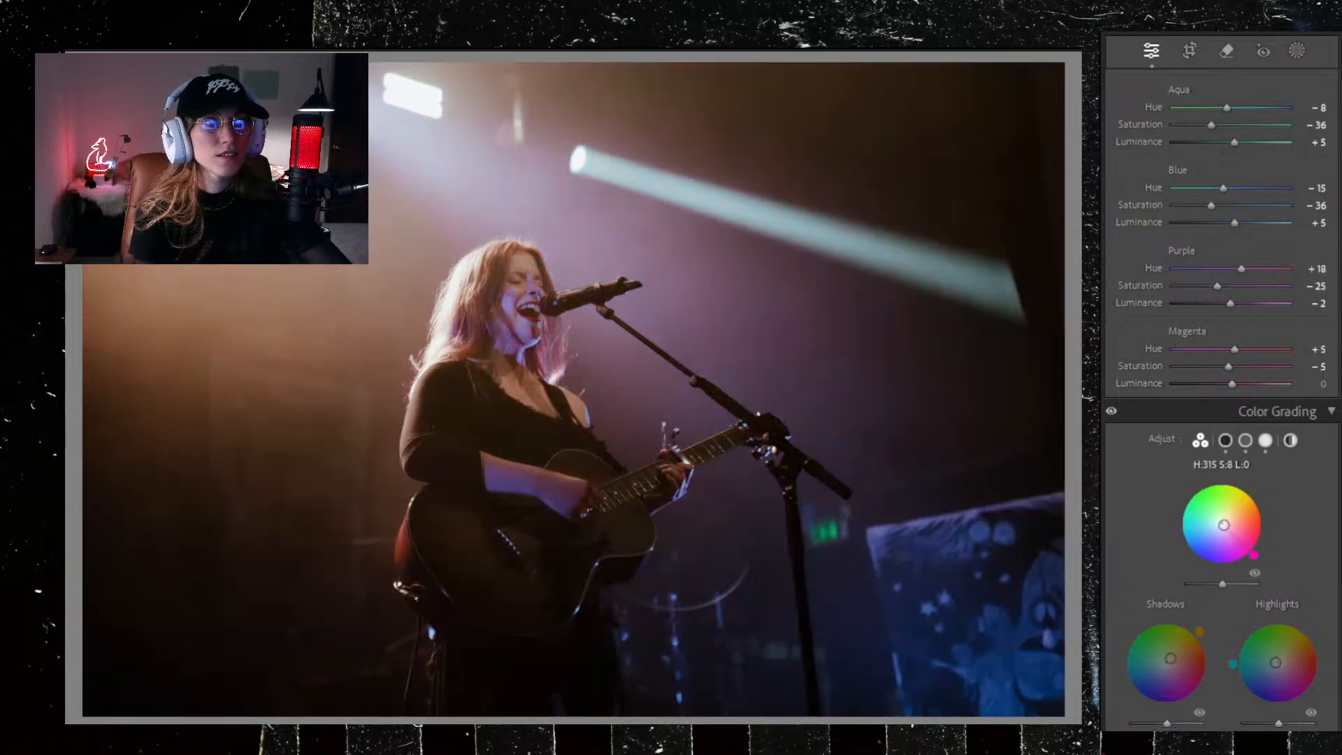
{"action": "left_click_drag", "start_coordinate": [1224, 526], "coordinate": [1225, 528]}
{"action": "left_click_drag", "start_coordinate": [1281, 672], "coordinate": [1268, 662]}
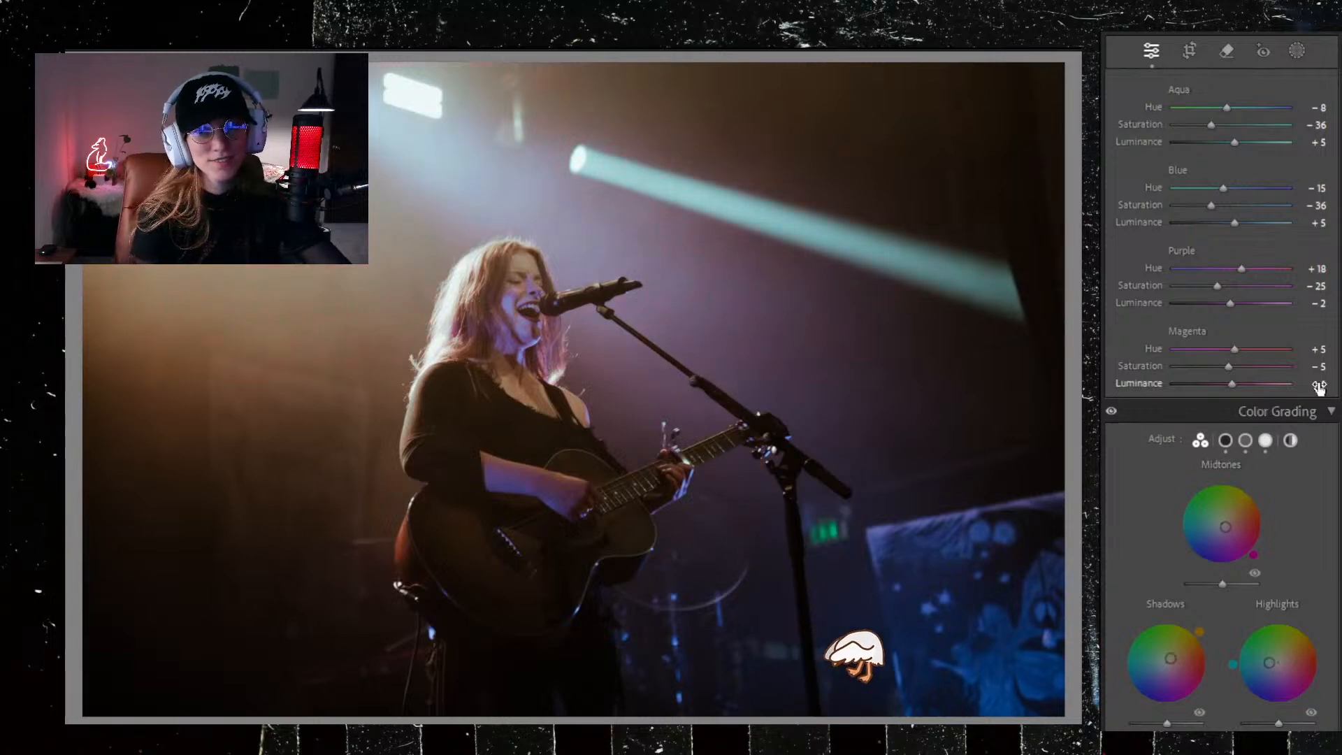
Step: Examine the light-beam photo's original and edited states side by side at several magnifications, and return to the single view
{"action": "scroll", "coordinate": [1167, 492], "scroll_direction": "up", "scroll_amount": 10}
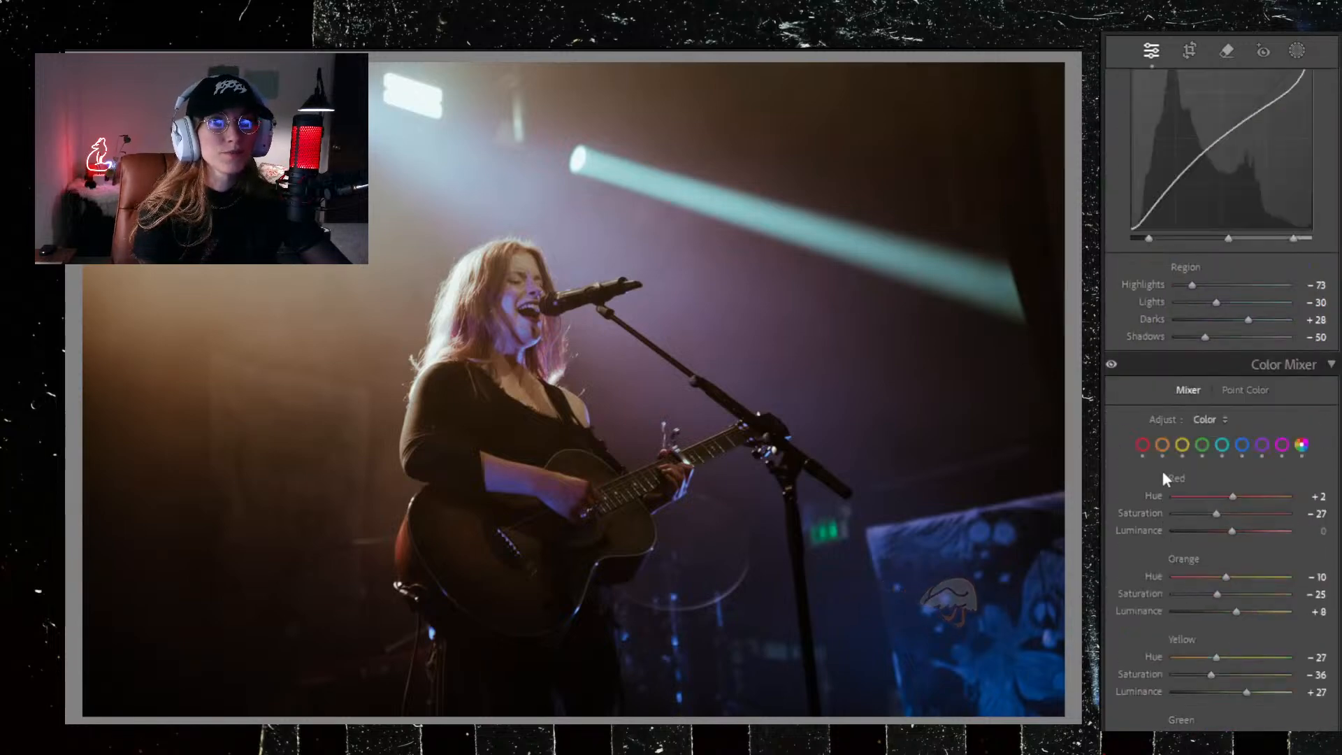
{"action": "scroll", "coordinate": [1160, 472], "scroll_direction": "up", "scroll_amount": 3}
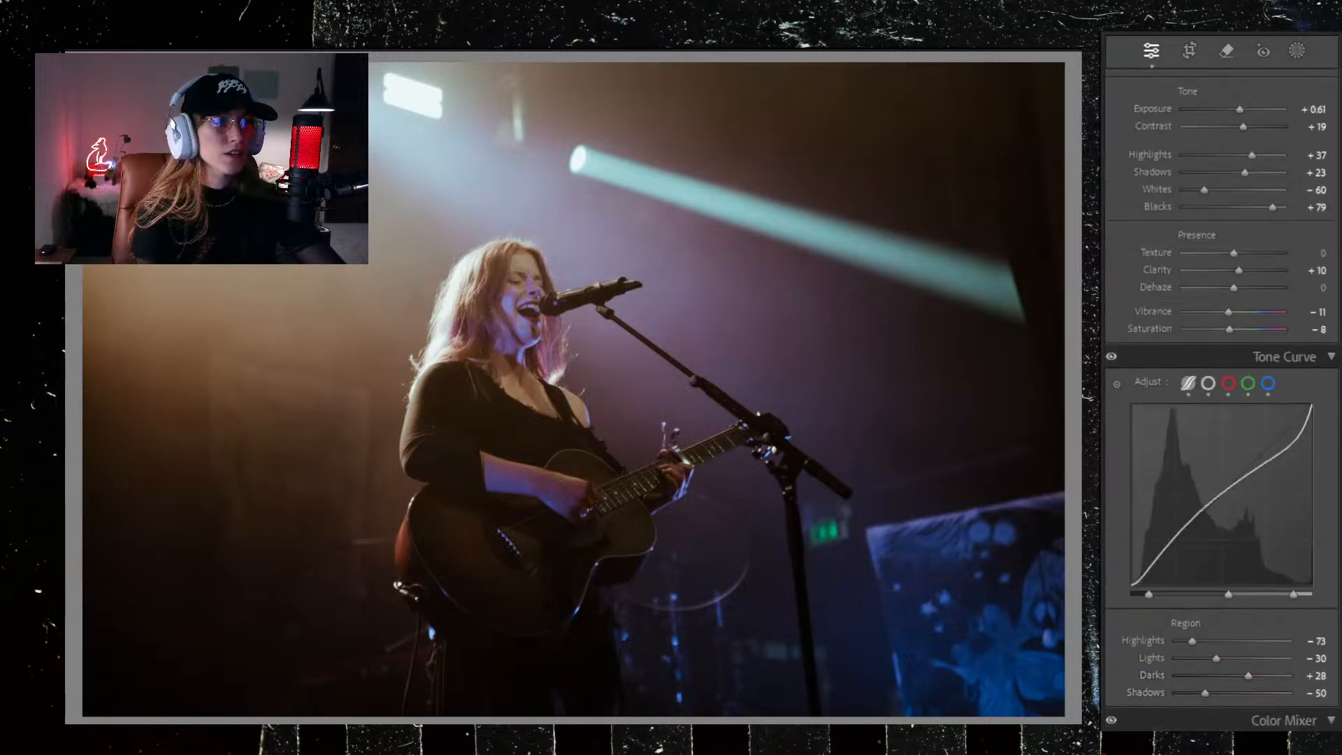
{"action": "key", "text": "y"}
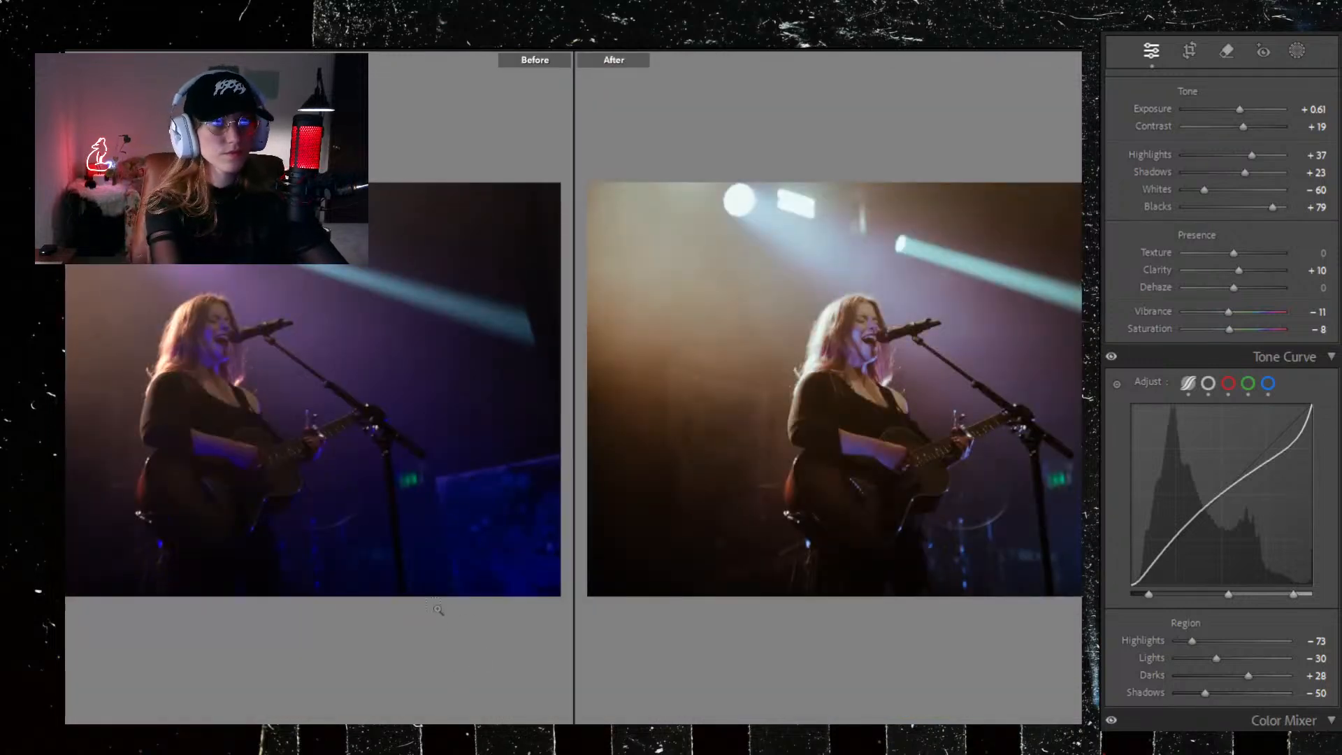
{"action": "key", "text": "ctrl+minus"}
{"action": "key", "text": "ctrl+minus"}
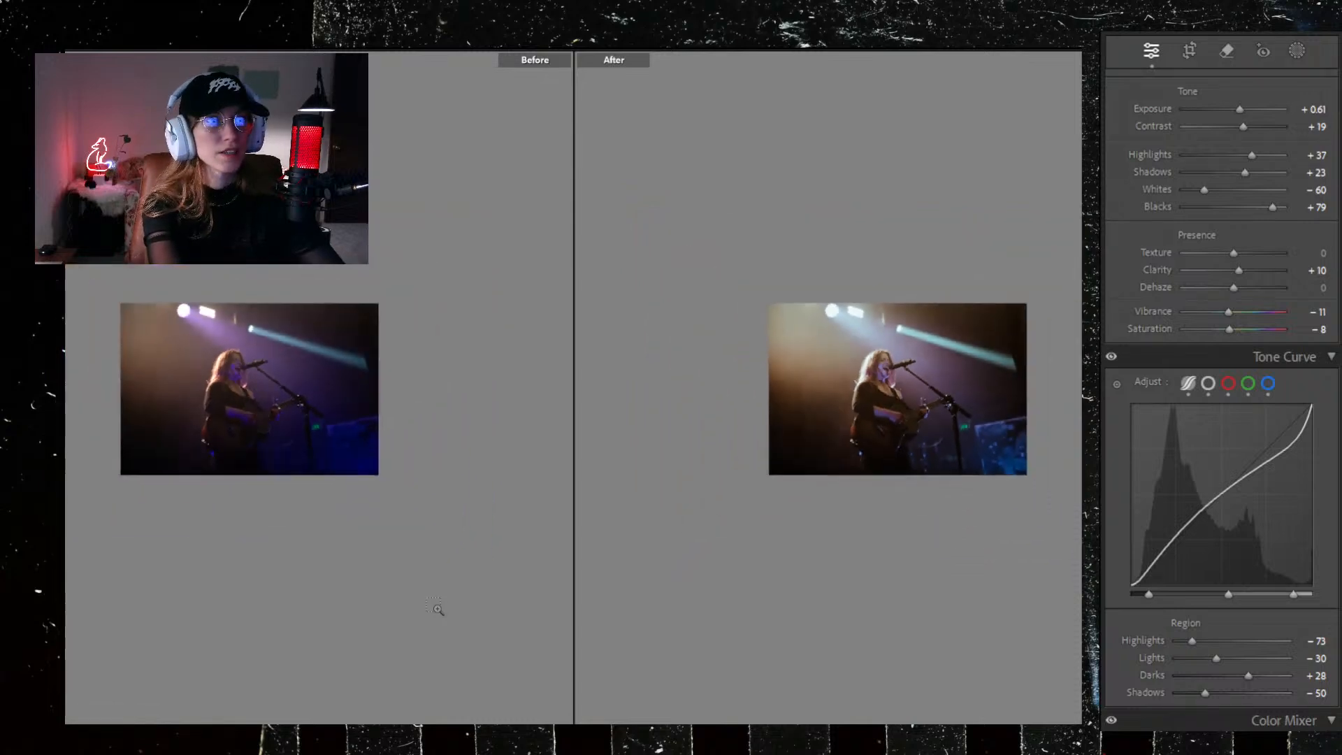
{"action": "key", "text": "ctrl+equal"}
{"action": "key", "text": "ctrl+equal"}
{"action": "key", "text": "ctrl+minus"}
{"action": "key", "text": "ctrl+equal"}
{"action": "key", "text": "ctrl+equal"}
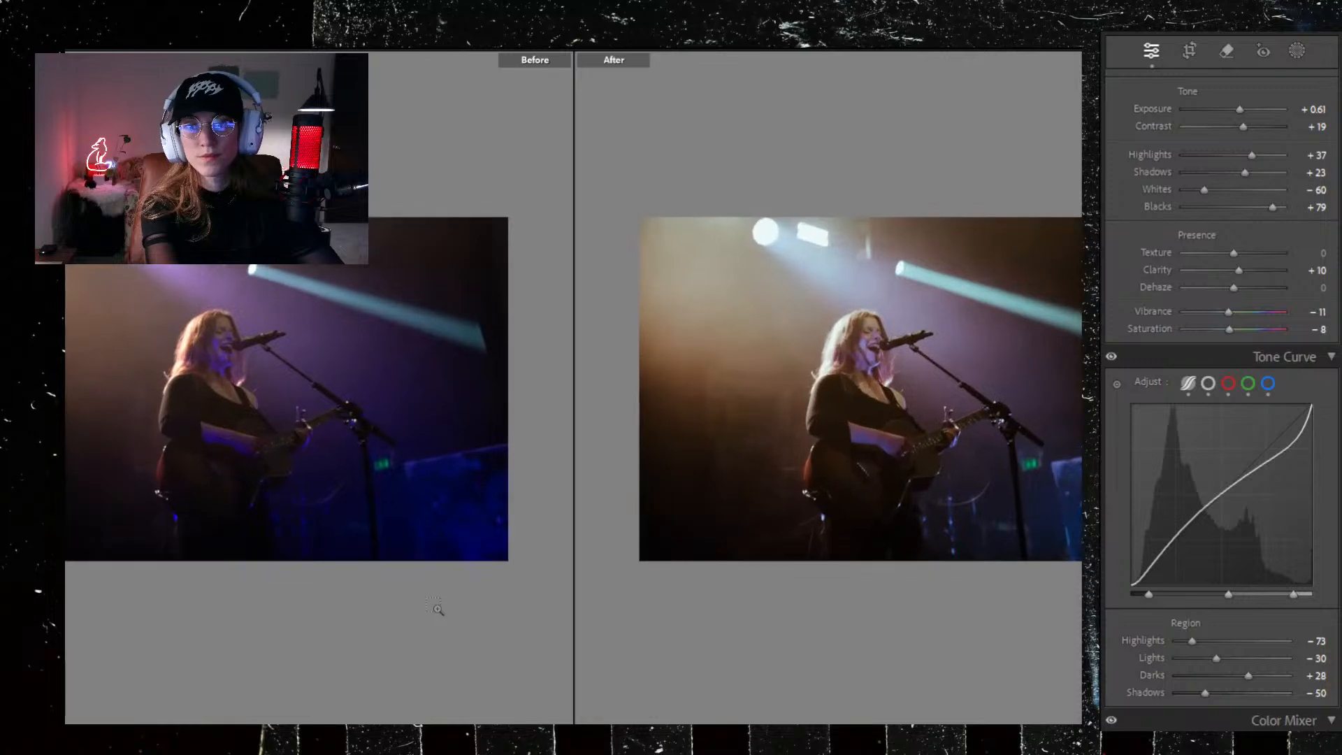
{"action": "key", "text": "ctrl+equal"}
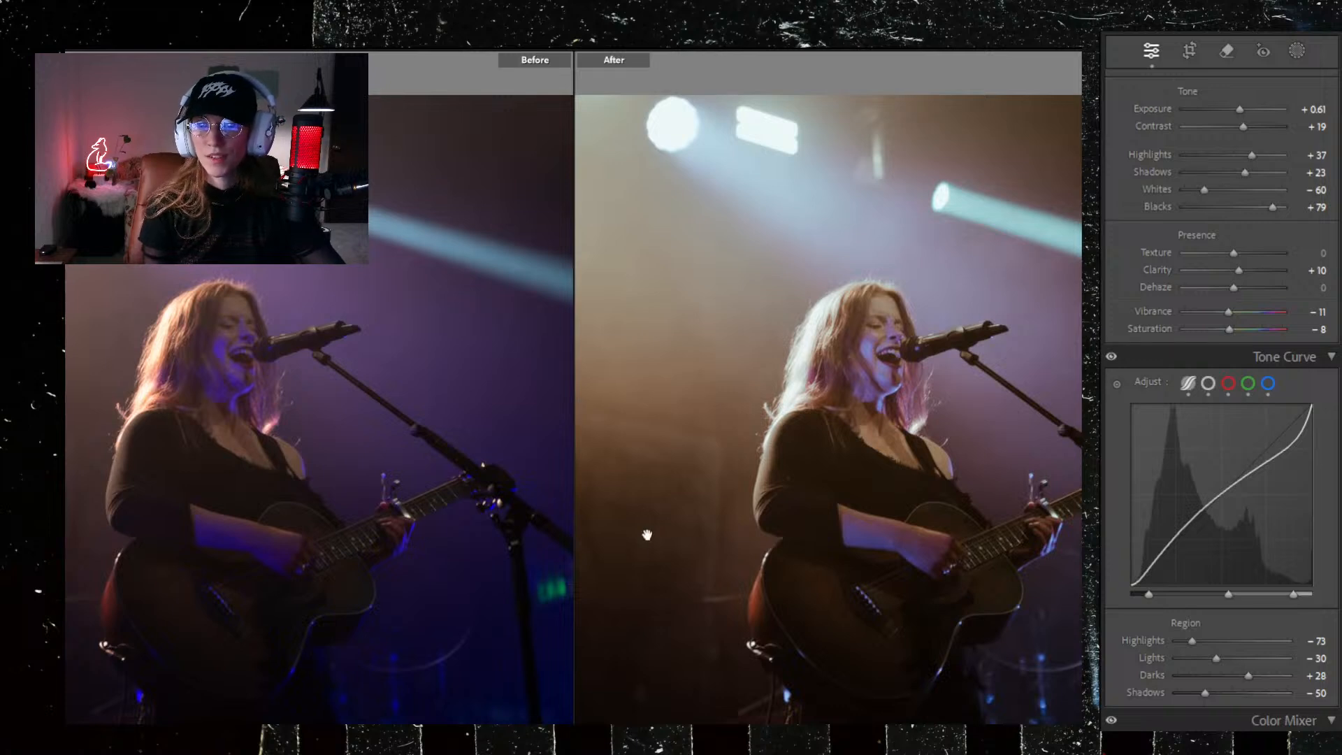
{"action": "left_click_drag", "start_coordinate": [950, 455], "coordinate": [1004, 413]}
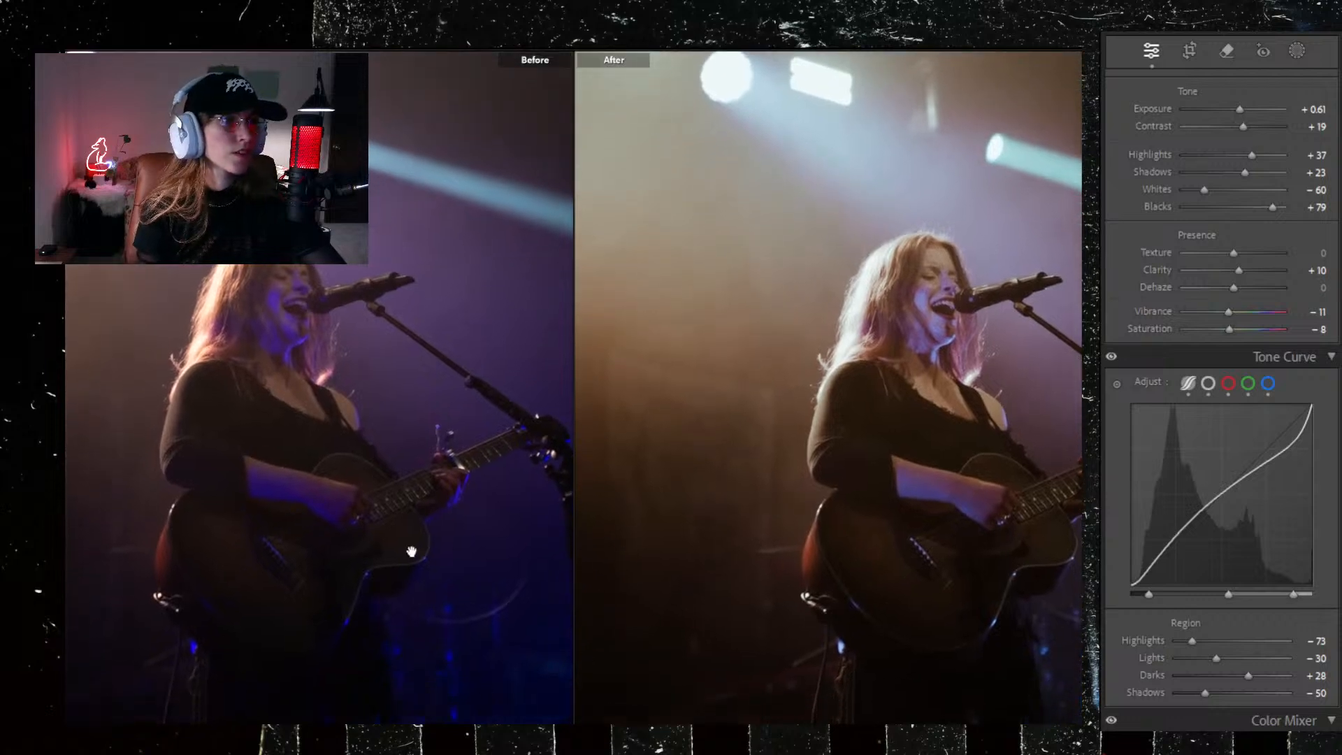
{"action": "key", "text": "ctrl+minus"}
{"action": "key", "text": "y"}
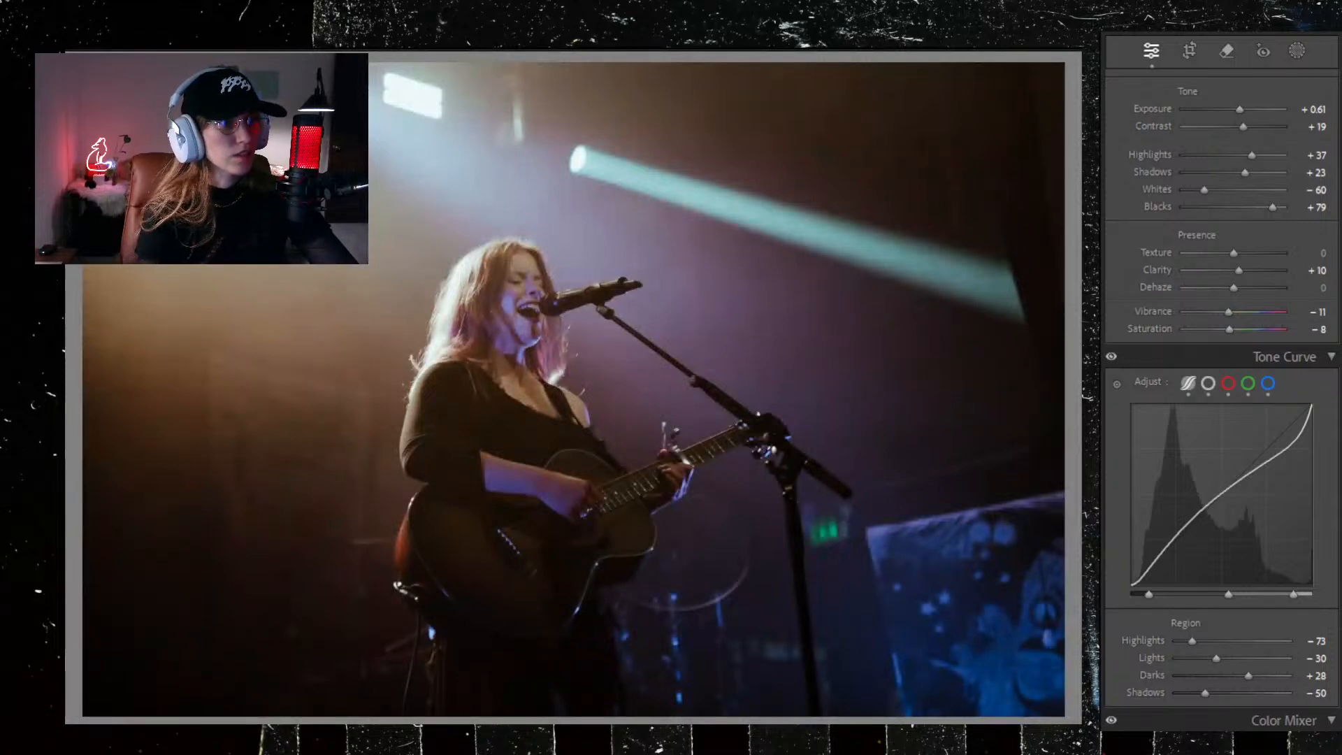
Step: Paste the copied light-beam edit settings onto the unedited vertical photo of the singer under blue stage lights
{"action": "key", "text": "Right"}
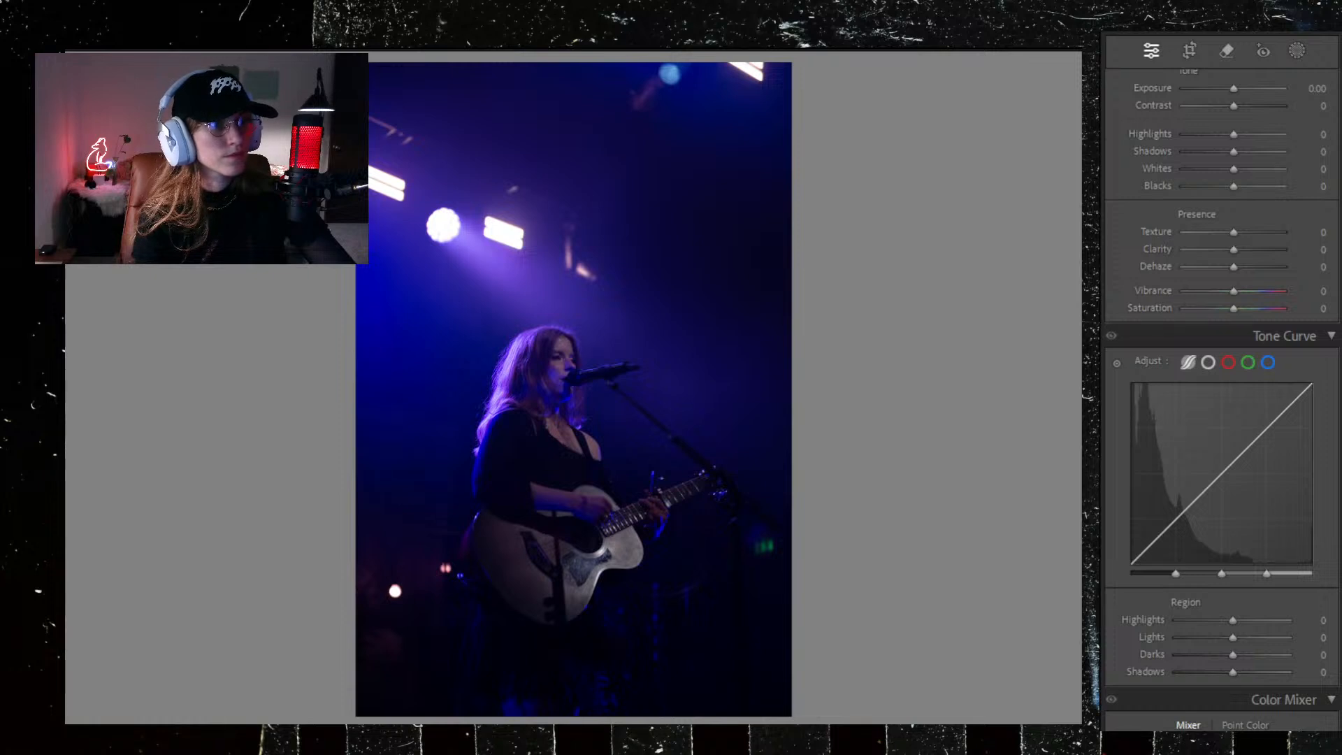
{"action": "key", "text": "Right"}
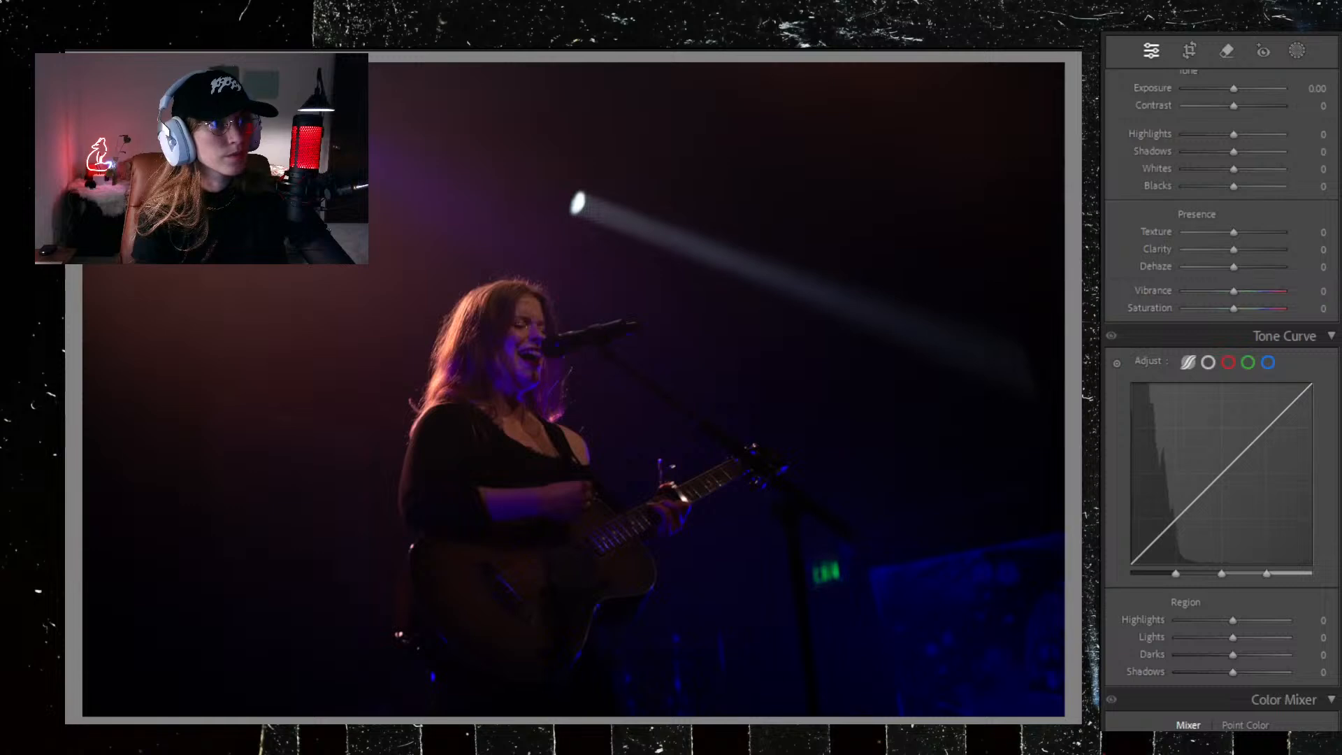
{"action": "key", "text": "Left"}
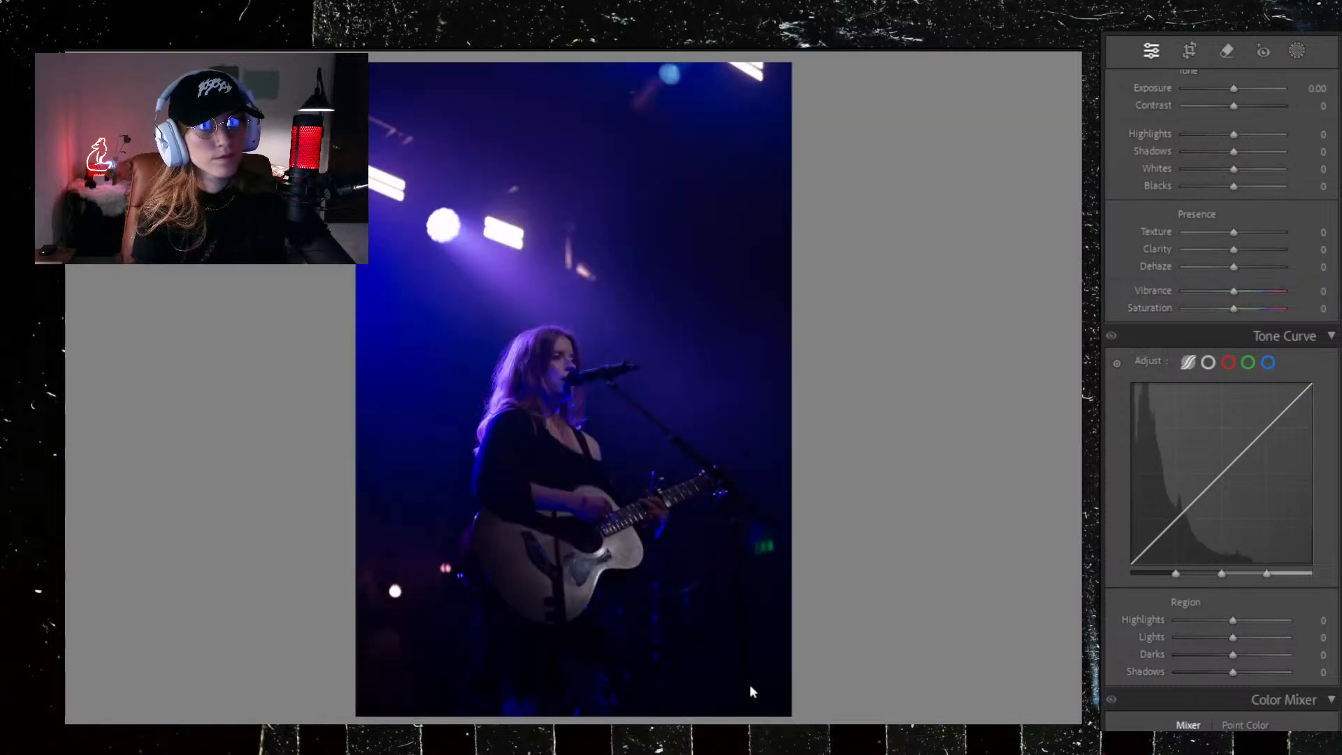
{"action": "key", "text": "ctrl+v"}
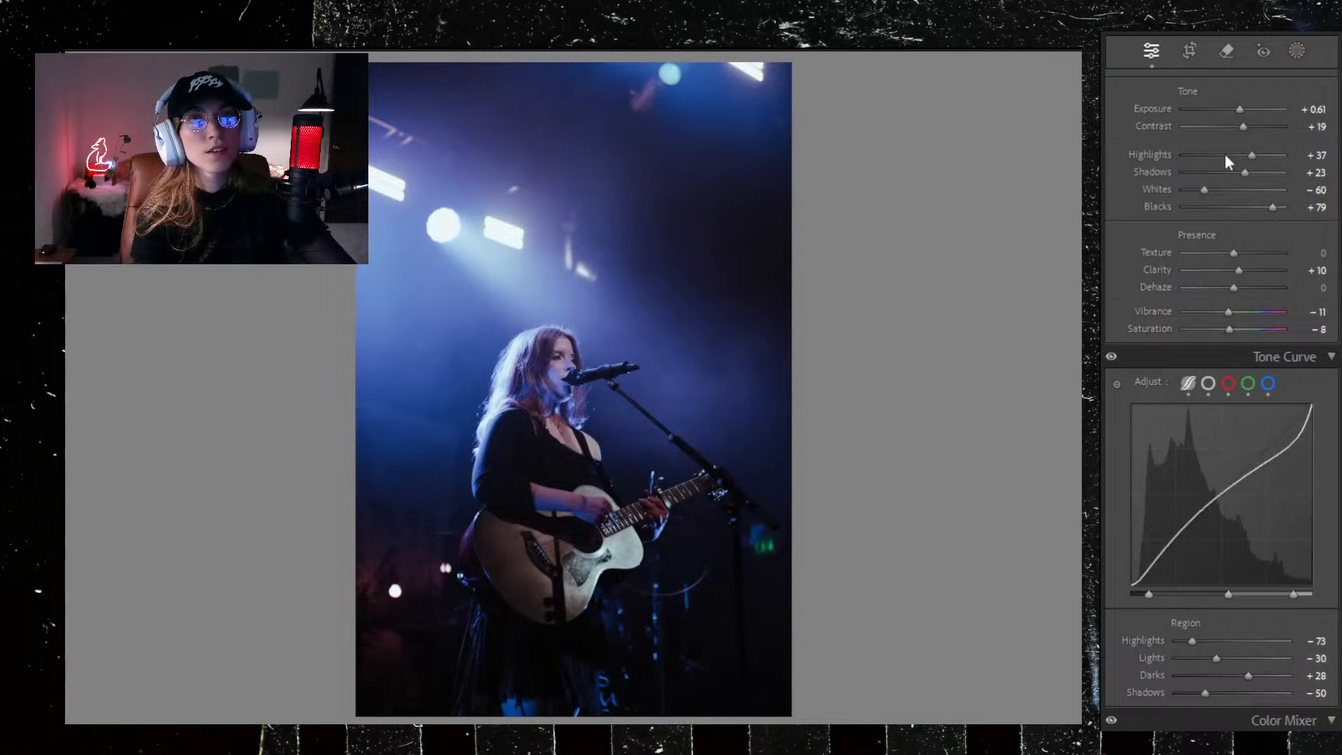
Step: Reset the vertical photo's contrast to 0, try an exposure of +0.18, and set the exposure back to +0.61
{"action": "double_click", "coordinate": [1240, 125]}
{"action": "left_click_drag", "start_coordinate": [1243, 107], "coordinate": [1238, 108]}
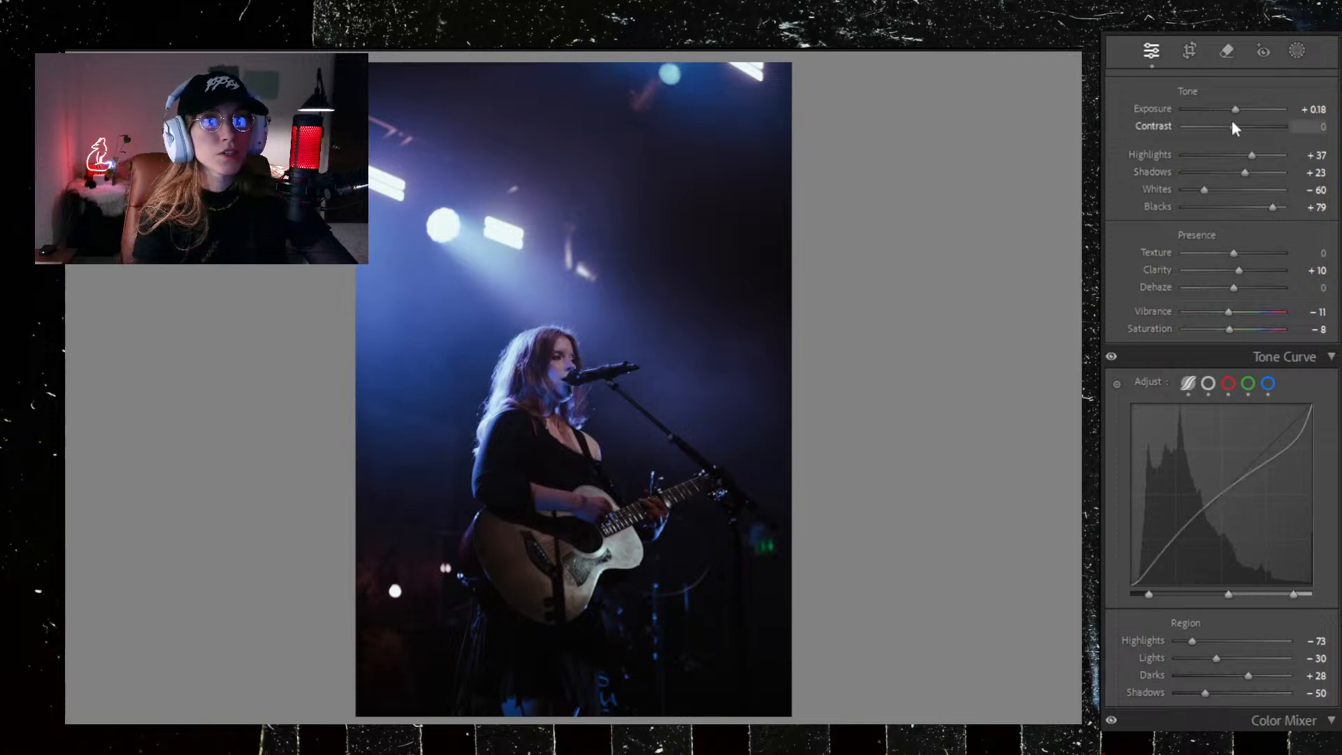
{"action": "left_click_drag", "start_coordinate": [1239, 108], "coordinate": [1244, 109]}
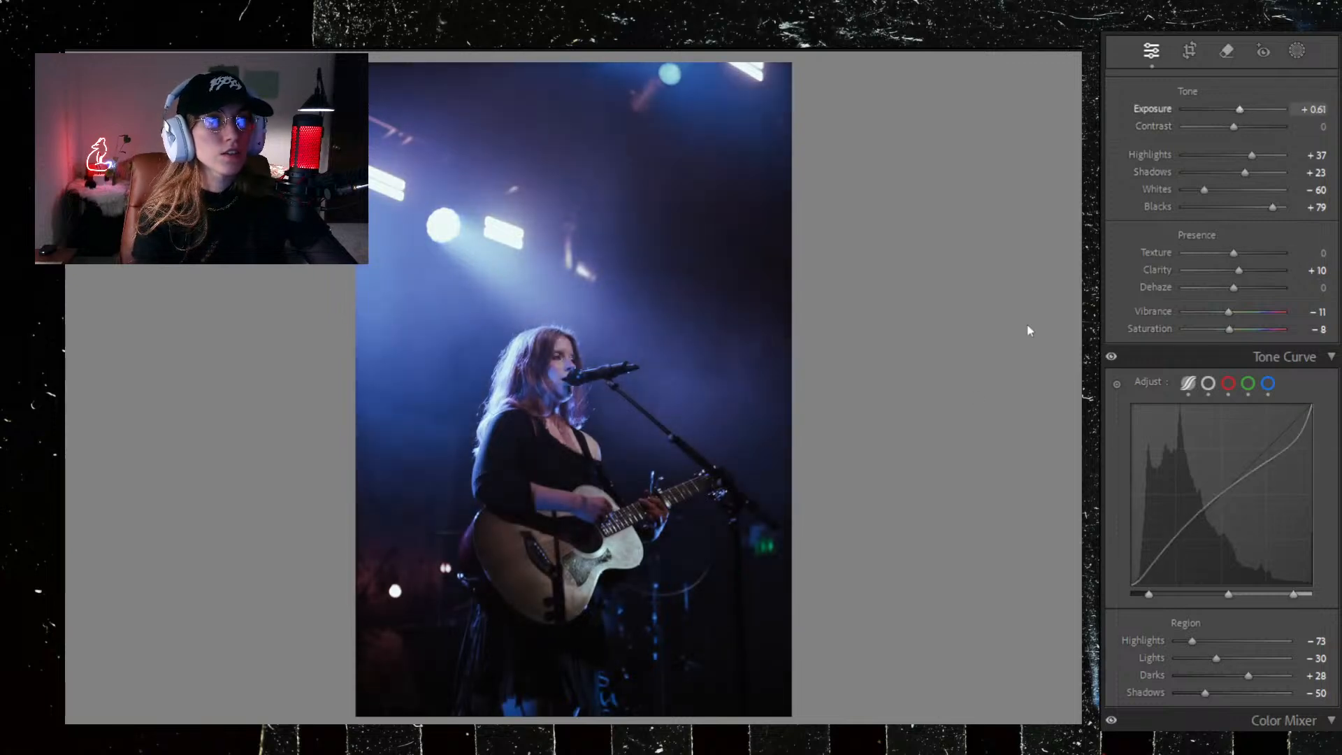
{"action": "left_click", "coordinate": [577, 407]}
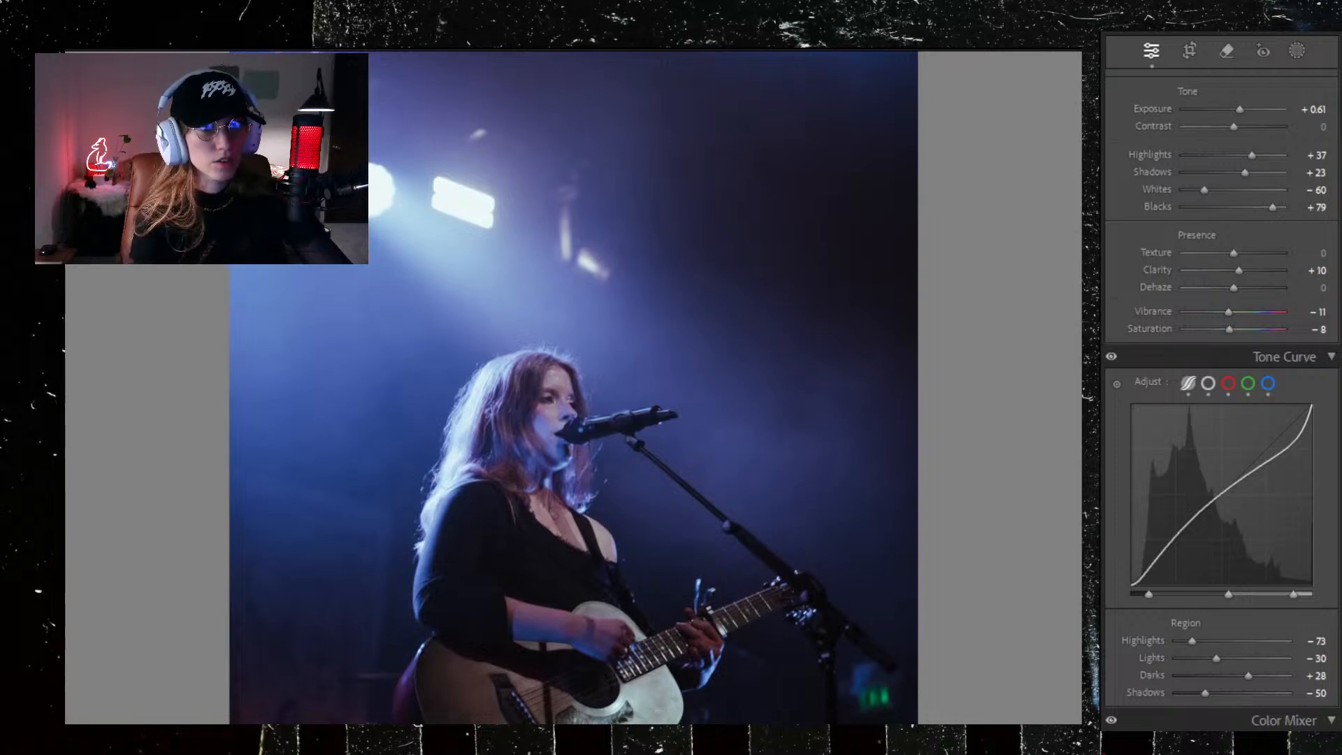
Step: Look through the following unedited photos and examine the singer closely in the full-length shot with the blue spotlight
{"action": "key", "text": "Right"}
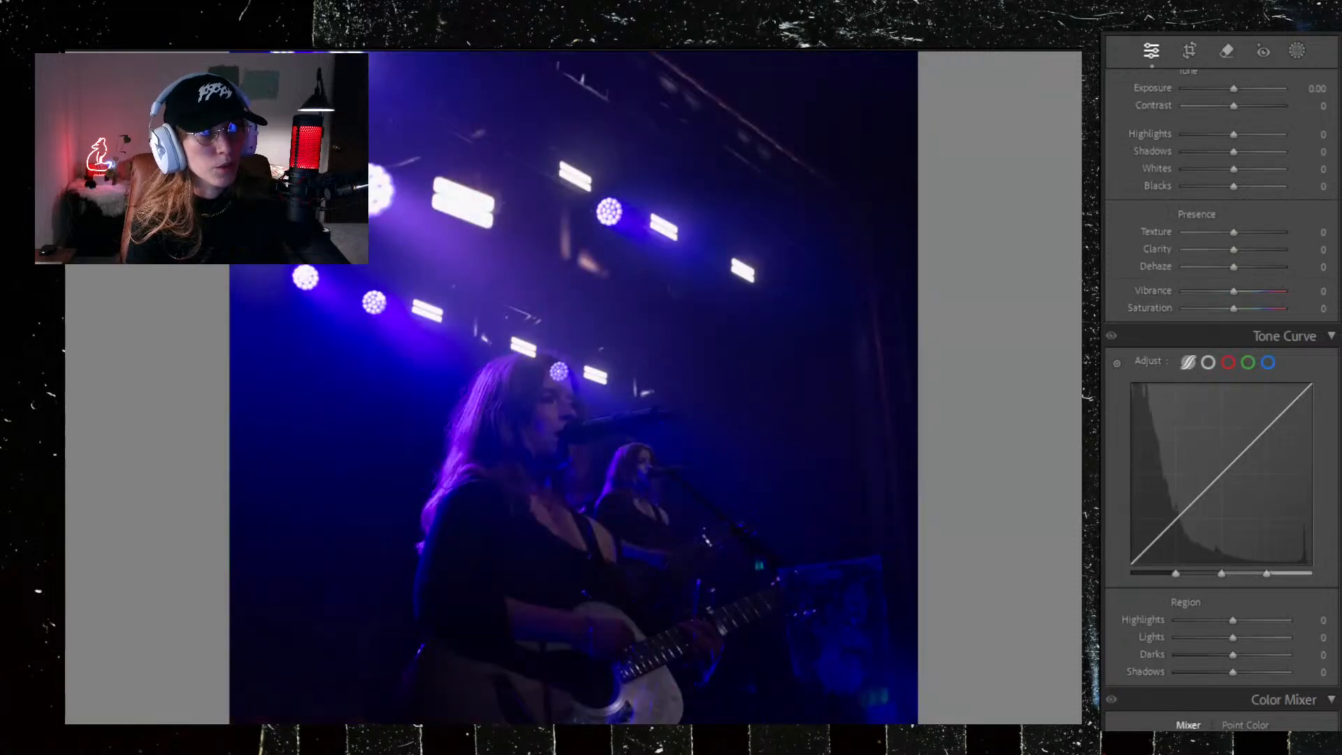
{"action": "key", "text": "Right"}
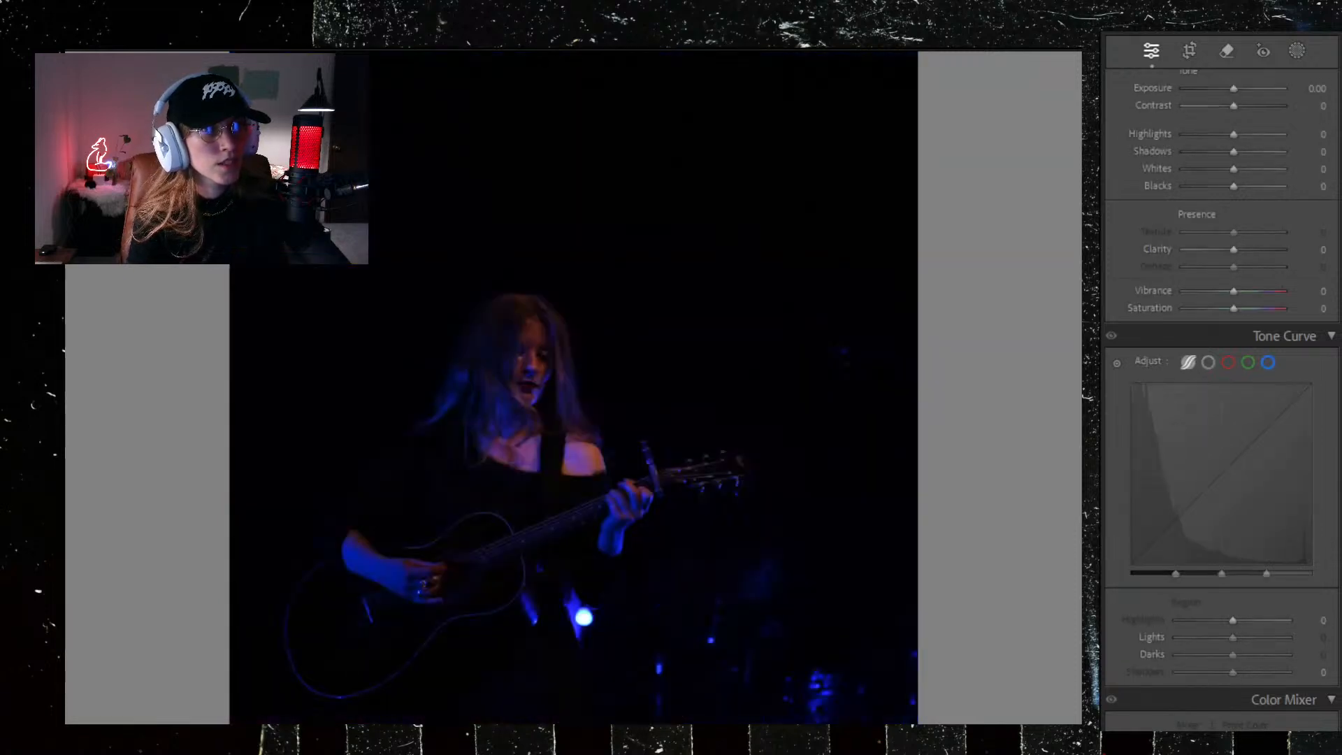
{"action": "key", "text": "Right"}
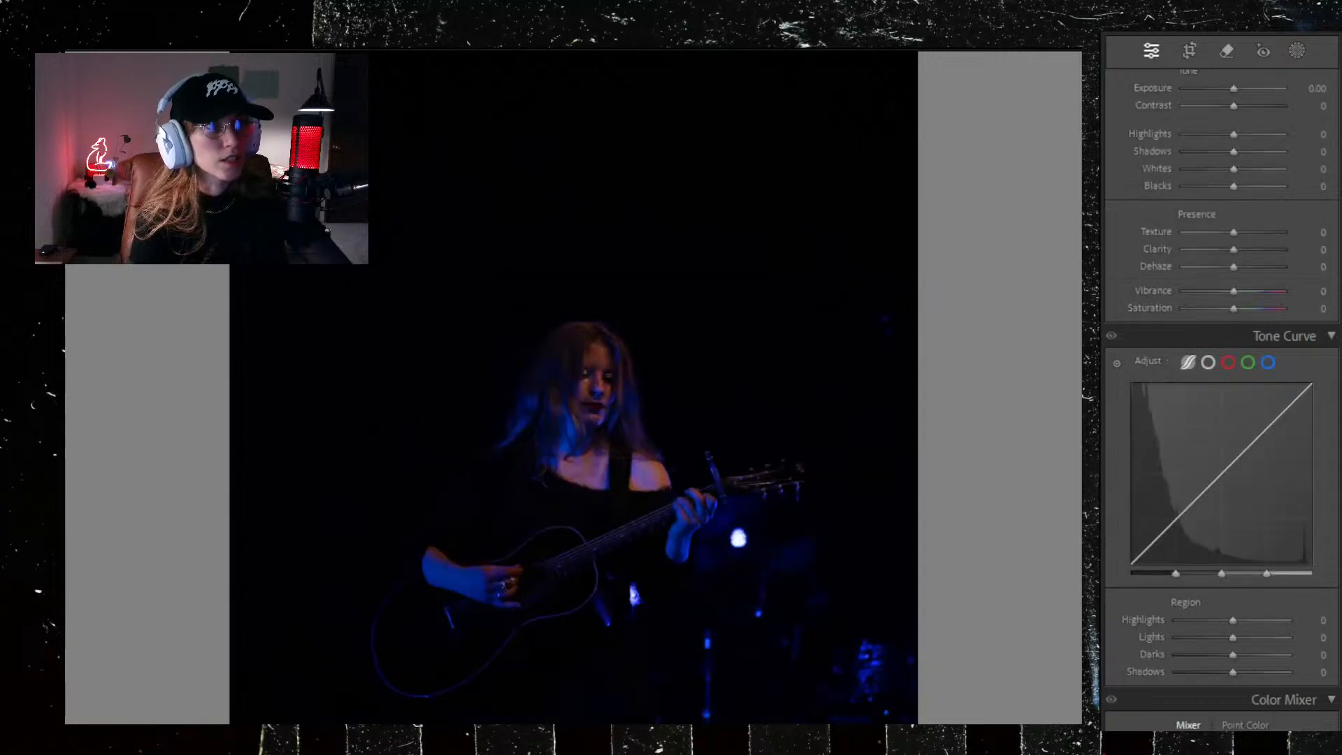
{"action": "key", "text": "Right"}
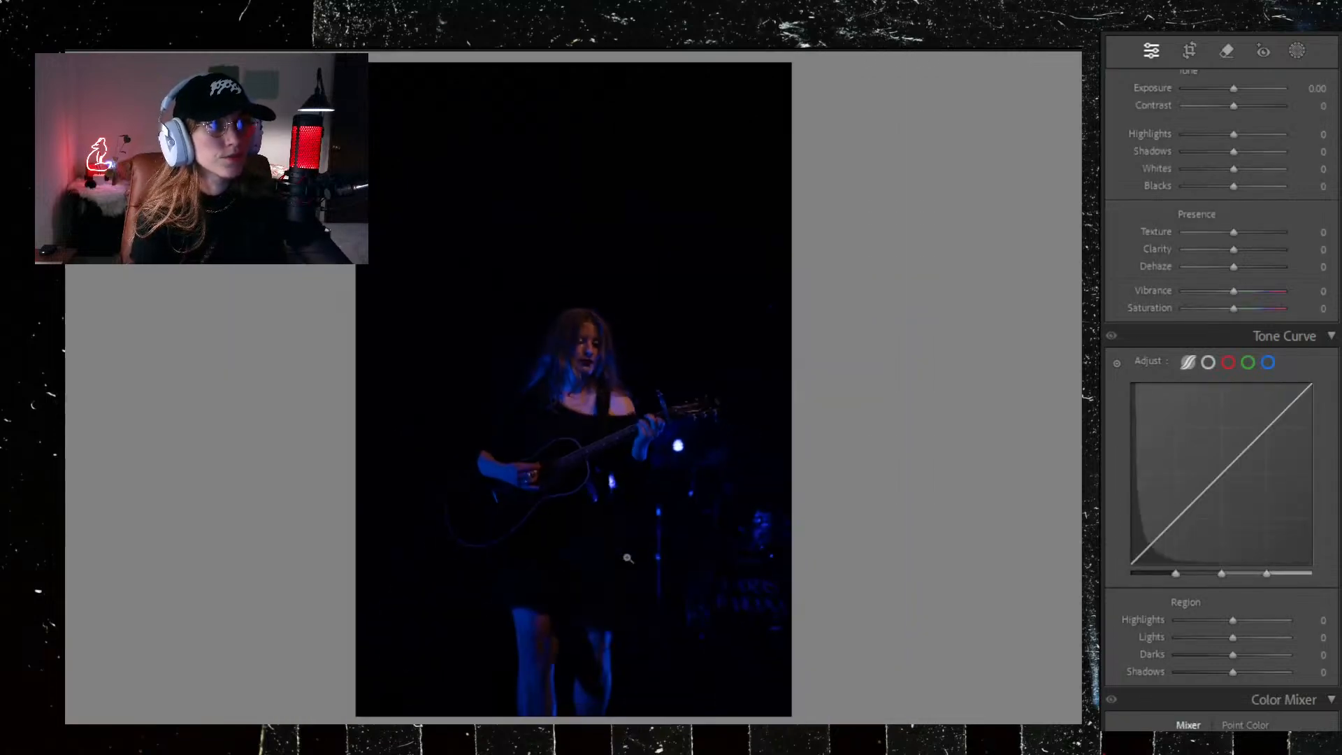
{"action": "key", "text": "Right"}
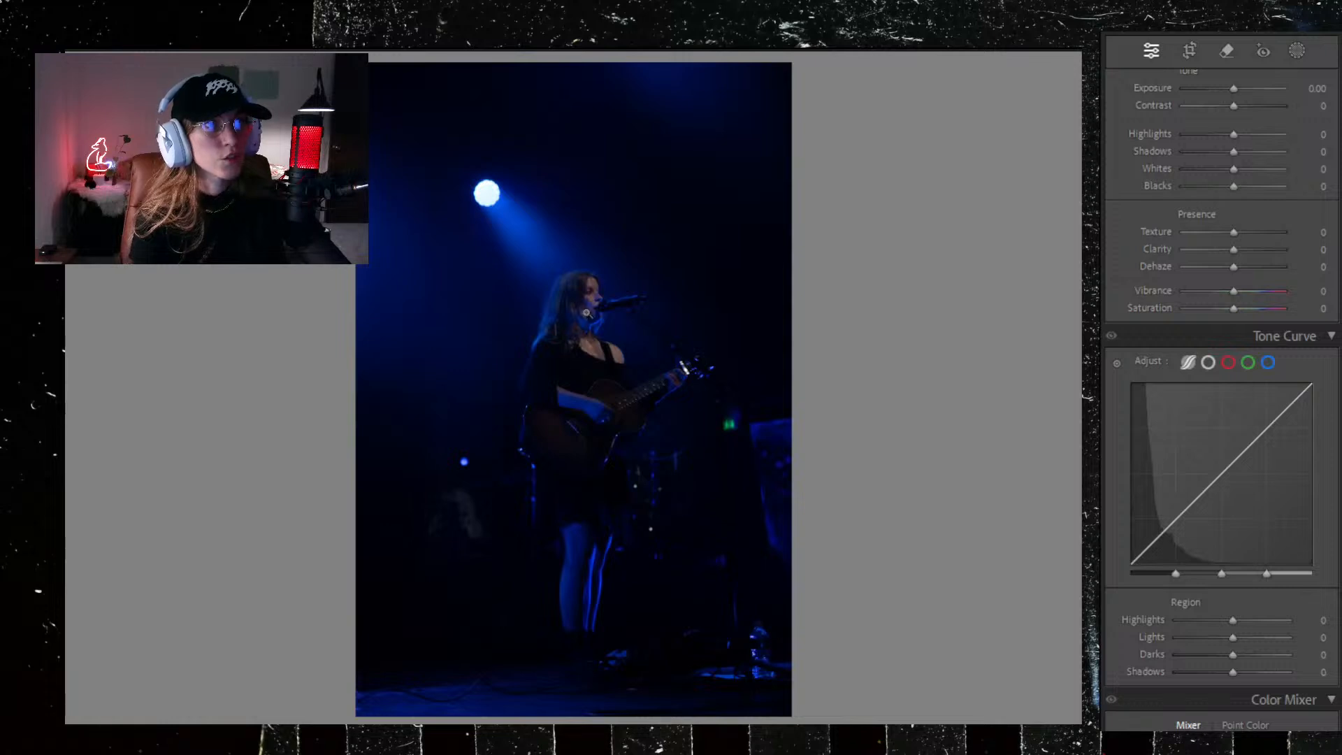
{"action": "left_click", "coordinate": [587, 314]}
{"action": "left_click_drag", "start_coordinate": [632, 465], "coordinate": [642, 258]}
{"action": "left_click", "coordinate": [643, 257]}
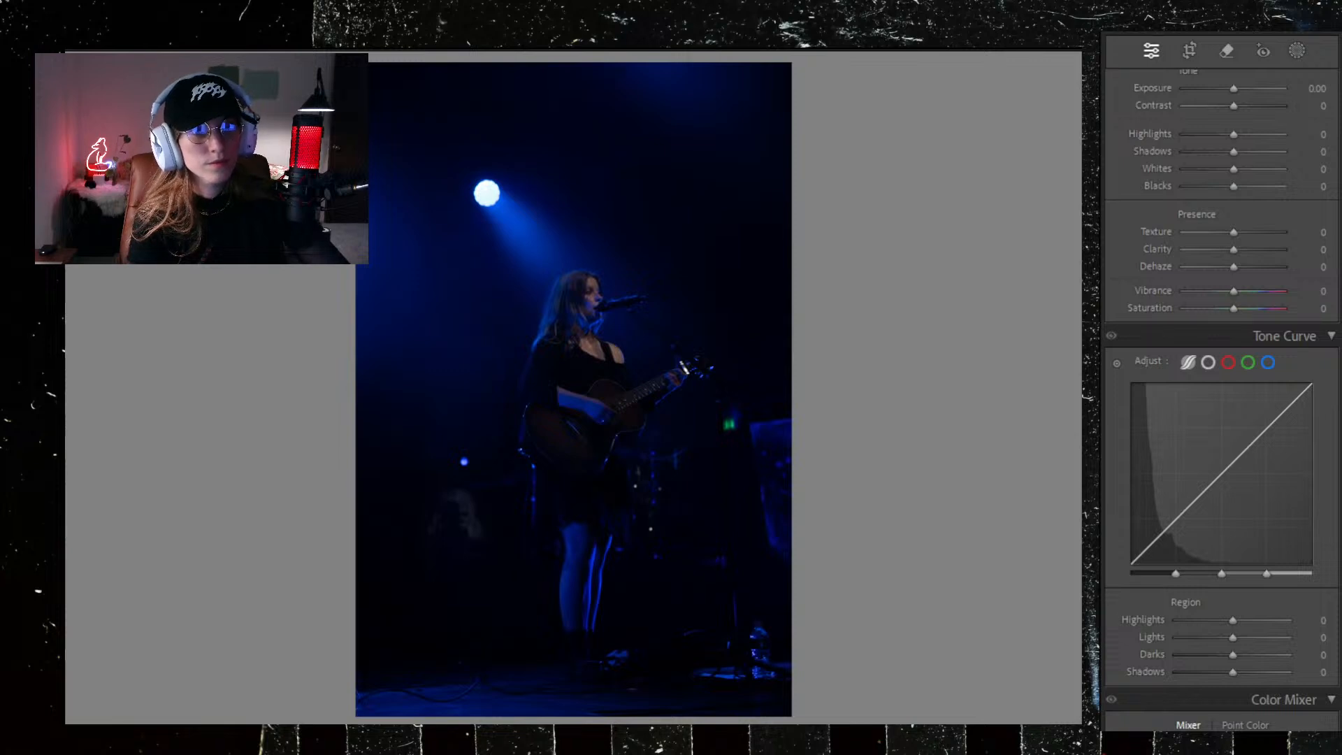
Step: Paste the light-beam edit onto the vertical shot with fanned light rays, and replace it with the teal edit from the head-thrown-back photo
{"action": "key", "text": "Right"}
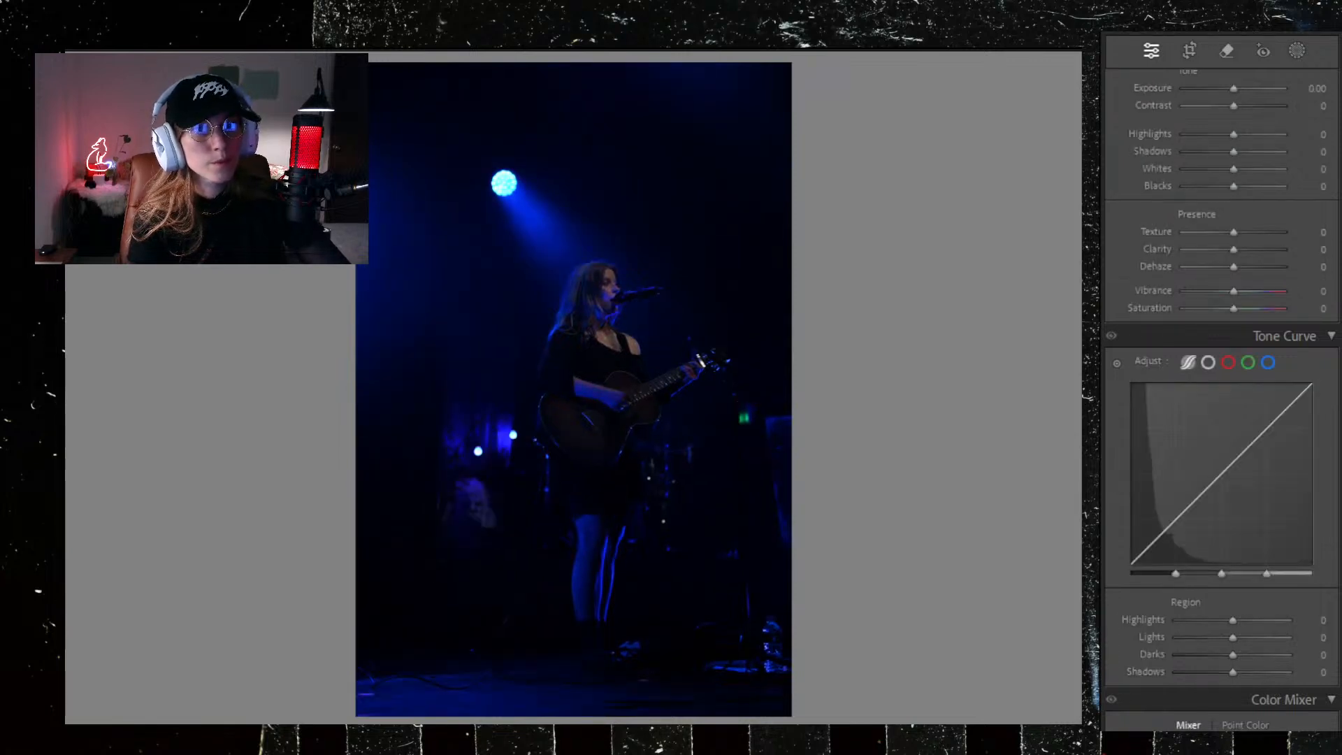
{"action": "key", "text": "Right"}
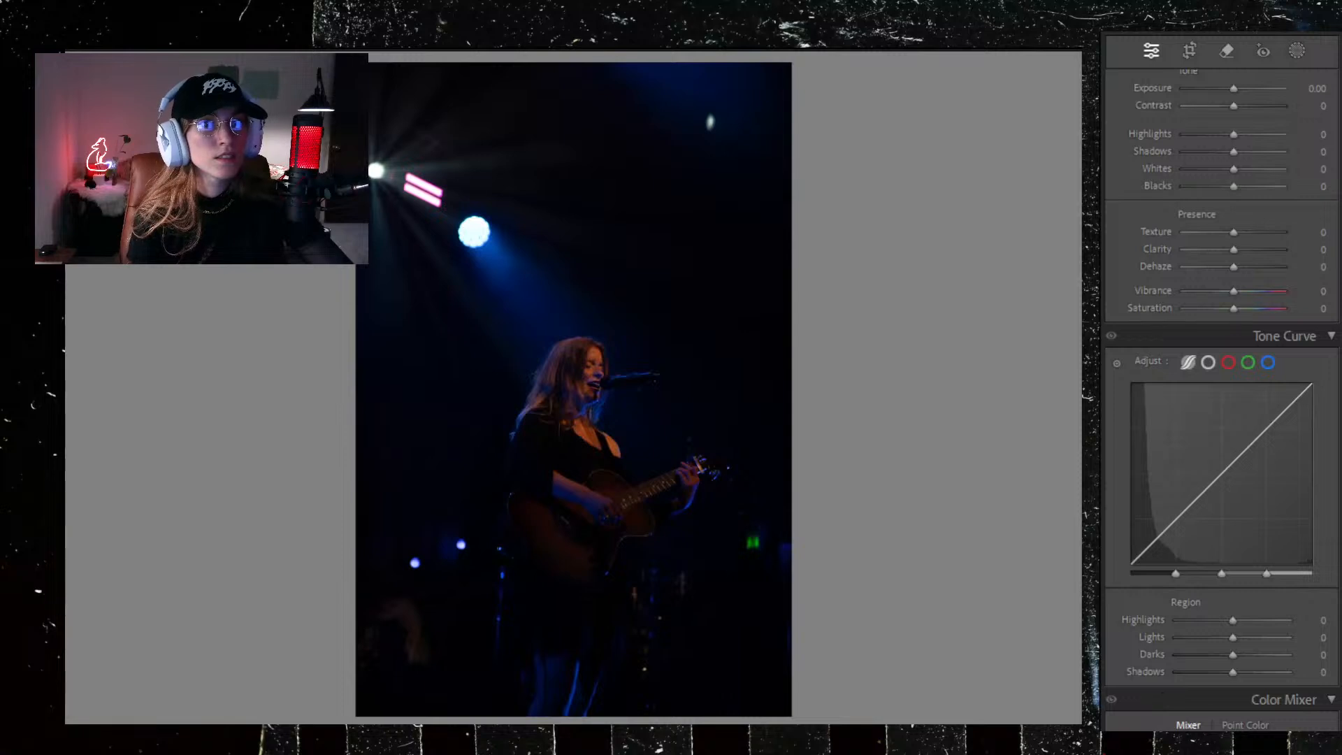
{"action": "key", "text": "ctrl+shift+v"}
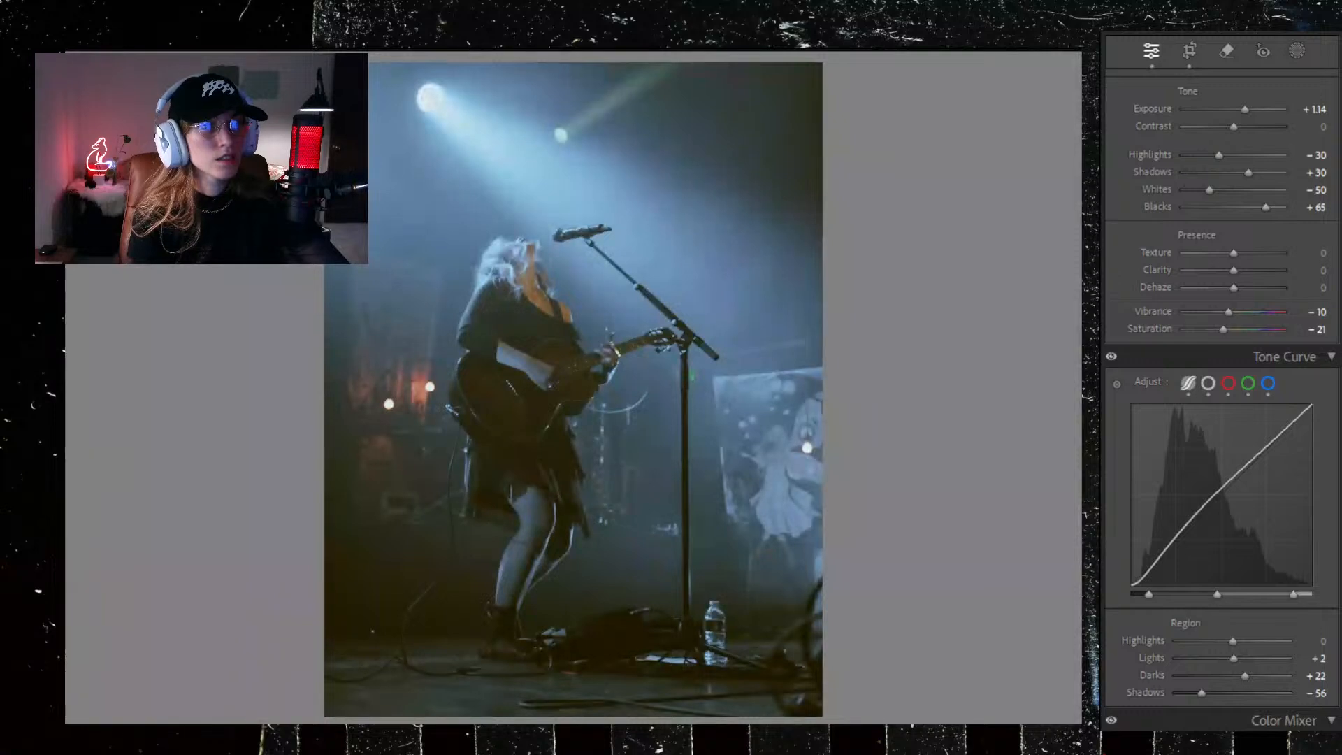
{"action": "key", "text": "Right"}
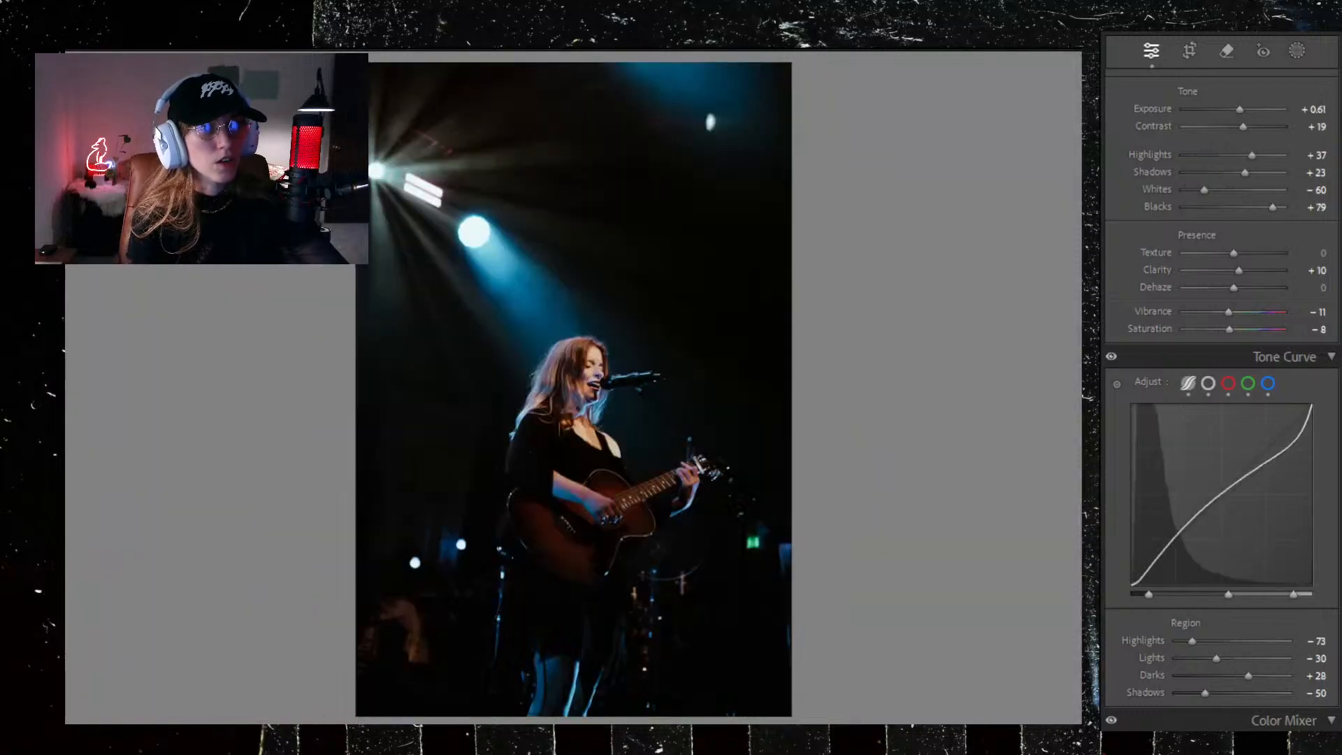
{"action": "key", "text": "Right"}
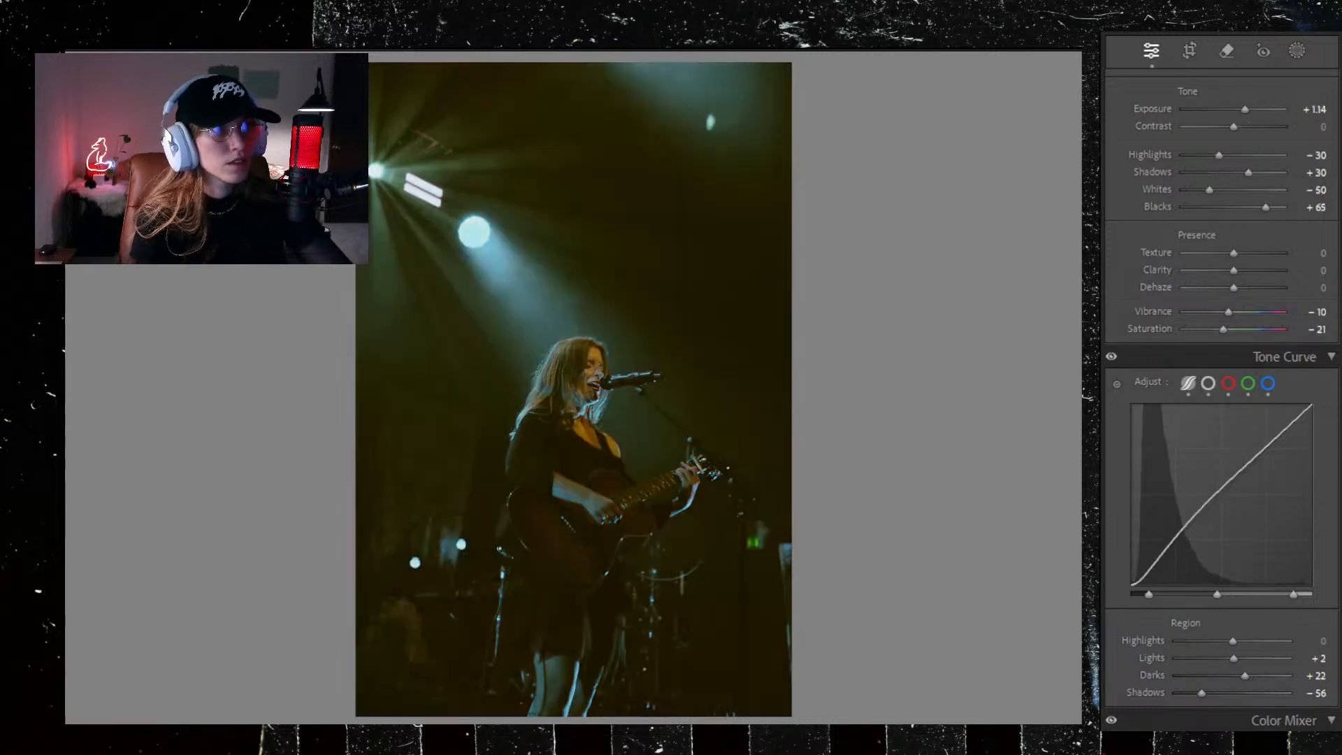
Step: Sample the light-ray photo's white balance from the singer, refine it to temperature 3140 and tint +21, and reset exposure to 0
{"action": "scroll", "coordinate": [1125, 207], "scroll_direction": "up", "scroll_amount": 3}
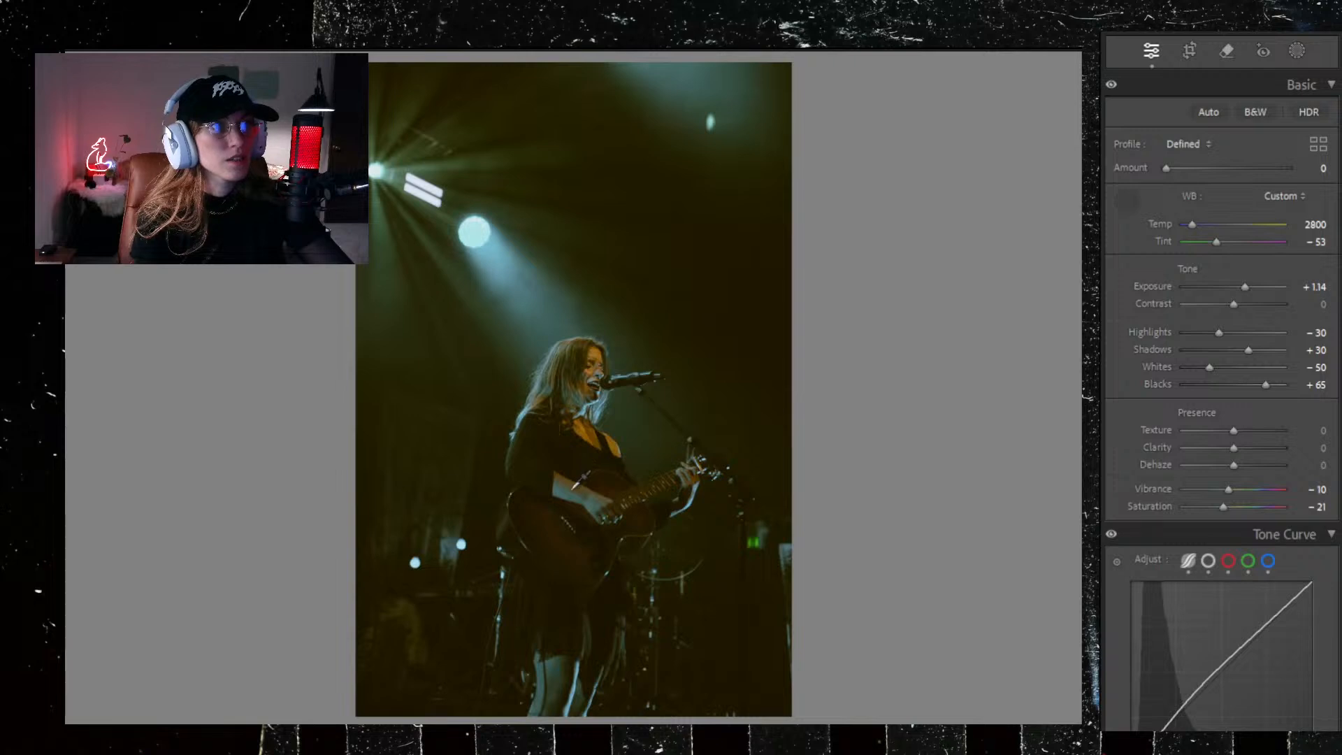
{"action": "left_click", "coordinate": [575, 487]}
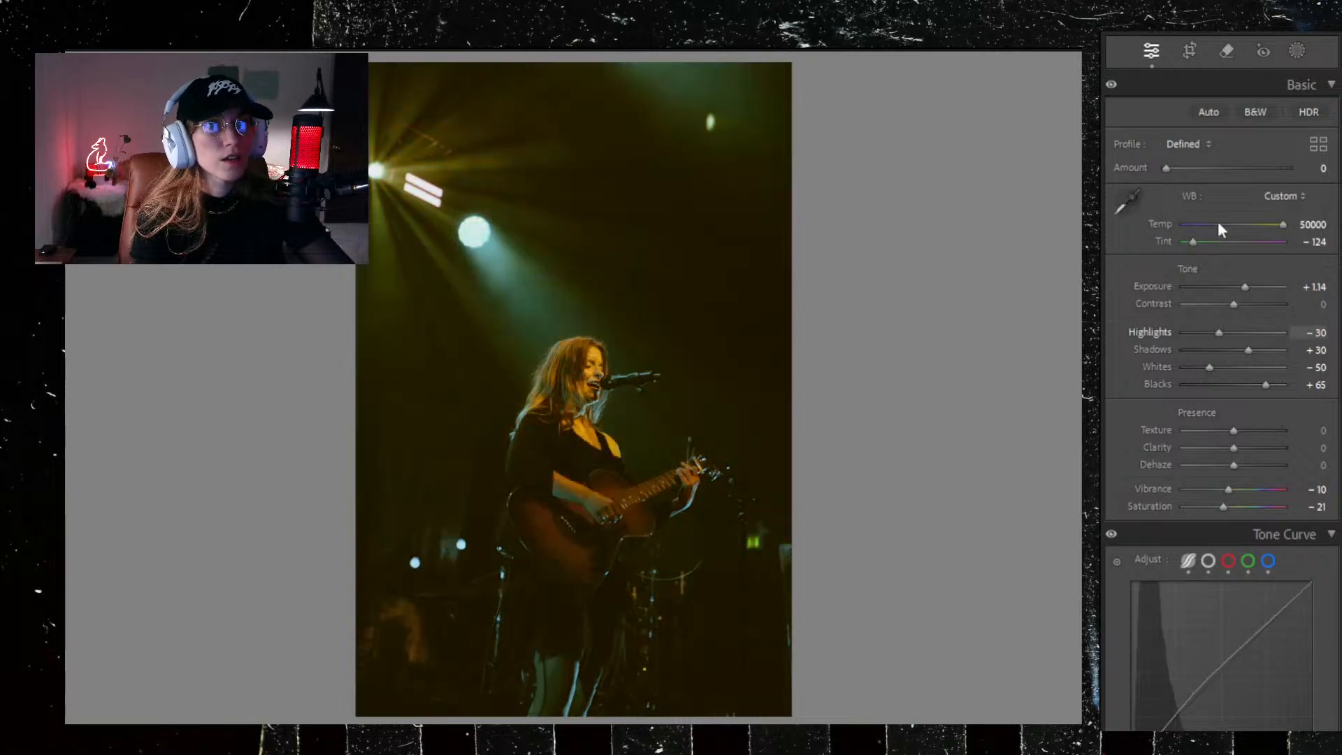
{"action": "mouse_move", "coordinate": [1198, 240]}
{"action": "left_mouse_down"}
{"action": "mouse_move", "coordinate": [1247, 241]}
{"action": "mouse_move", "coordinate": [1191, 232]}
{"action": "left_mouse_up"}
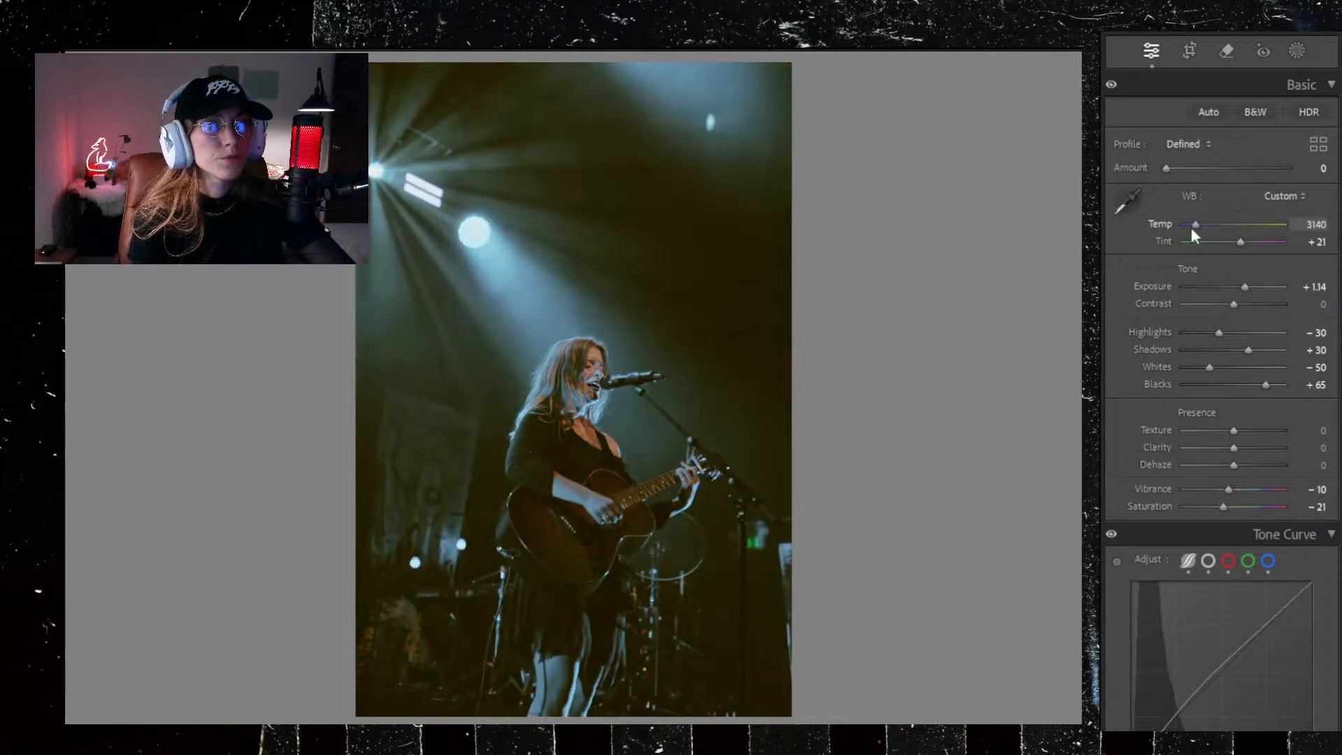
{"action": "double_click", "coordinate": [1243, 285]}
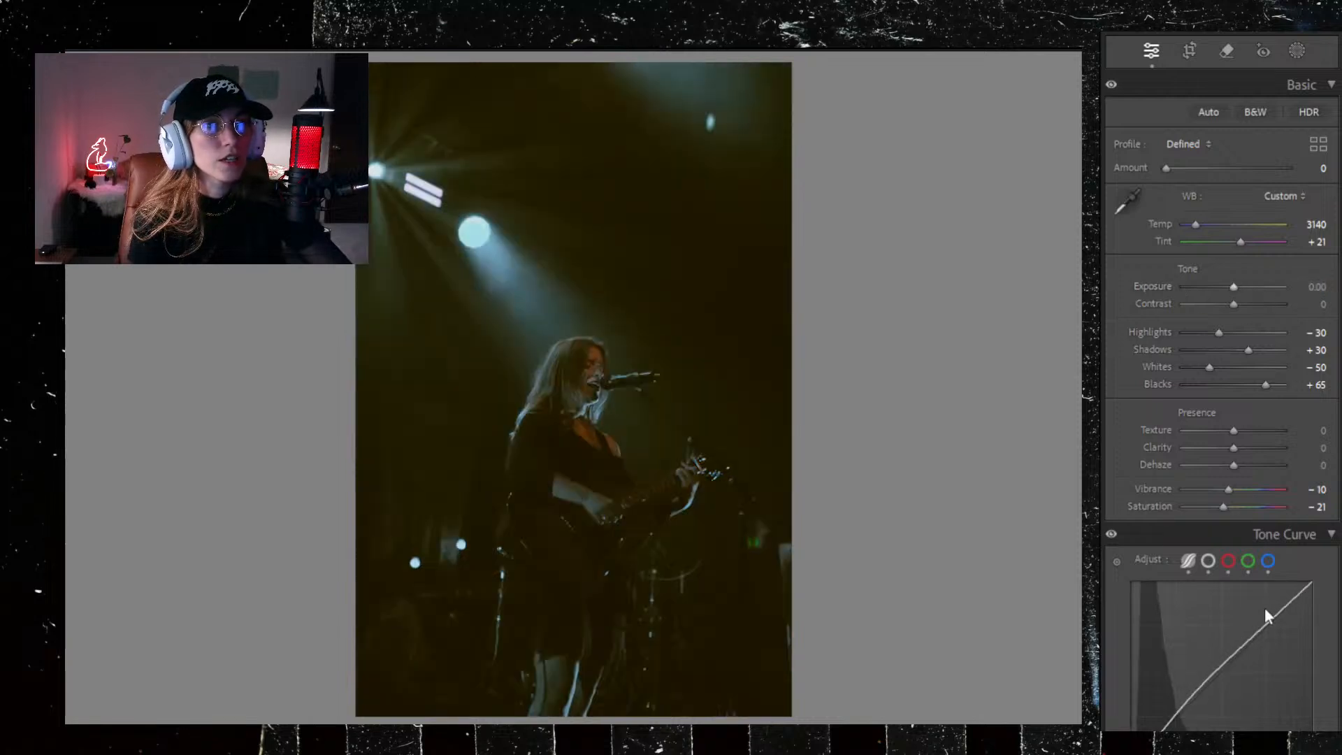
Step: Shift the light-ray photo's highlight grading toward teal and its shadow grading toward a faint magenta, and compare it with the following shot
{"action": "scroll", "coordinate": [1264, 606], "scroll_direction": "down", "scroll_amount": 15}
{"action": "scroll", "coordinate": [1256, 599], "scroll_direction": "down", "scroll_amount": 3}
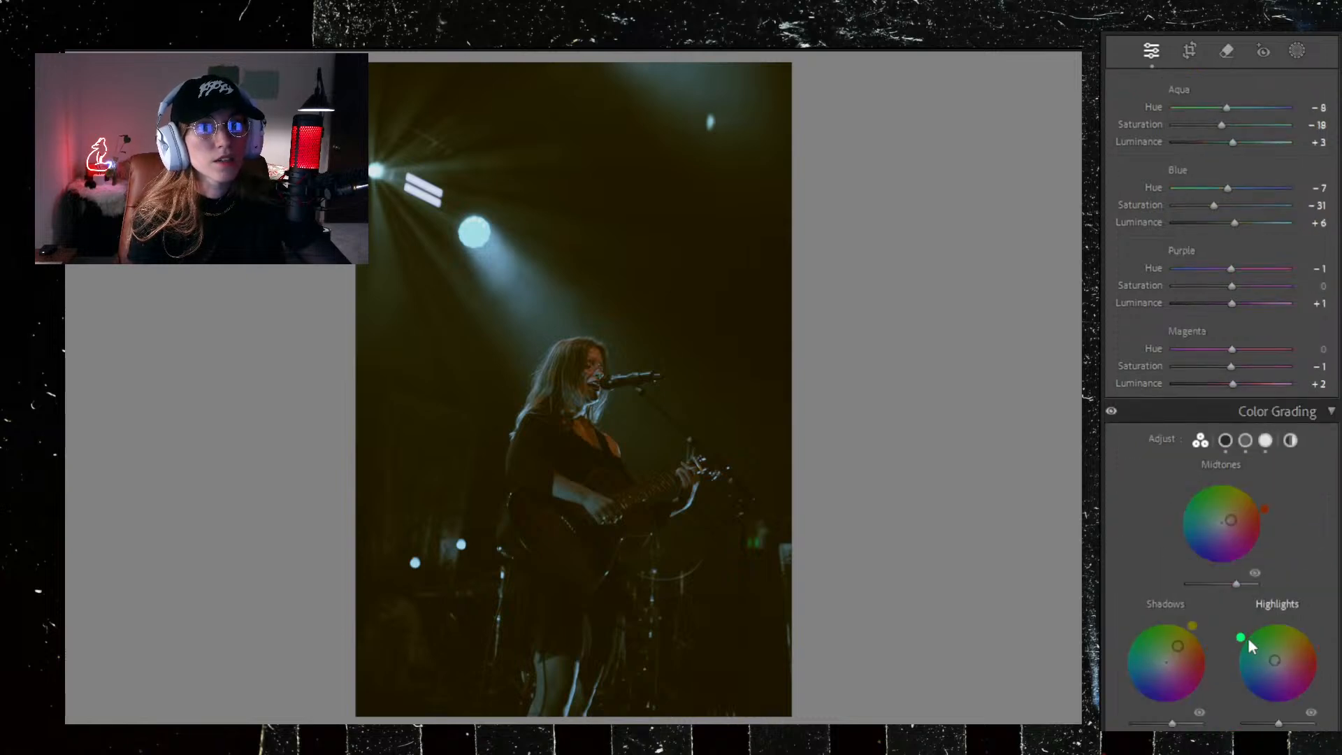
{"action": "left_click_drag", "start_coordinate": [1273, 662], "coordinate": [1264, 666]}
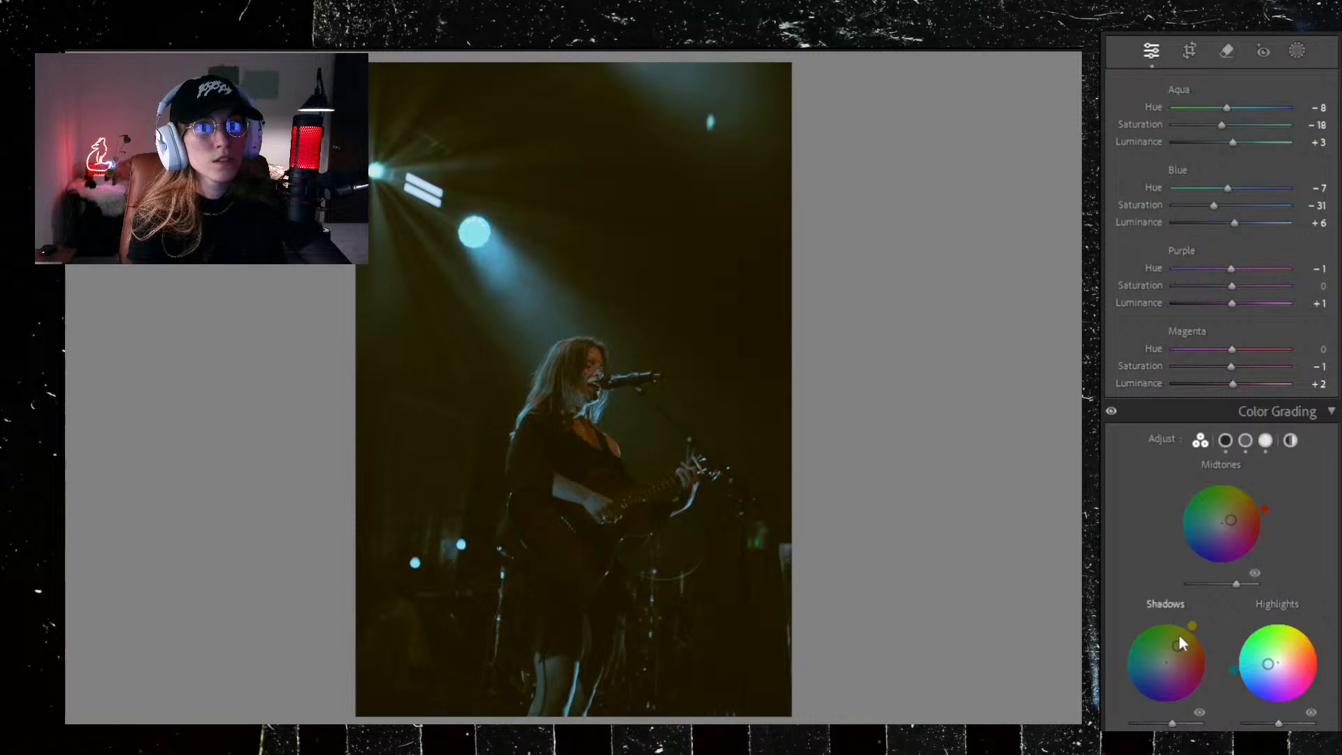
{"action": "mouse_move", "coordinate": [1178, 646]}
{"action": "left_mouse_down"}
{"action": "mouse_move", "coordinate": [1197, 627]}
{"action": "mouse_move", "coordinate": [1211, 666]}
{"action": "mouse_move", "coordinate": [1190, 698]}
{"action": "mouse_move", "coordinate": [1167, 666]}
{"action": "left_mouse_up"}
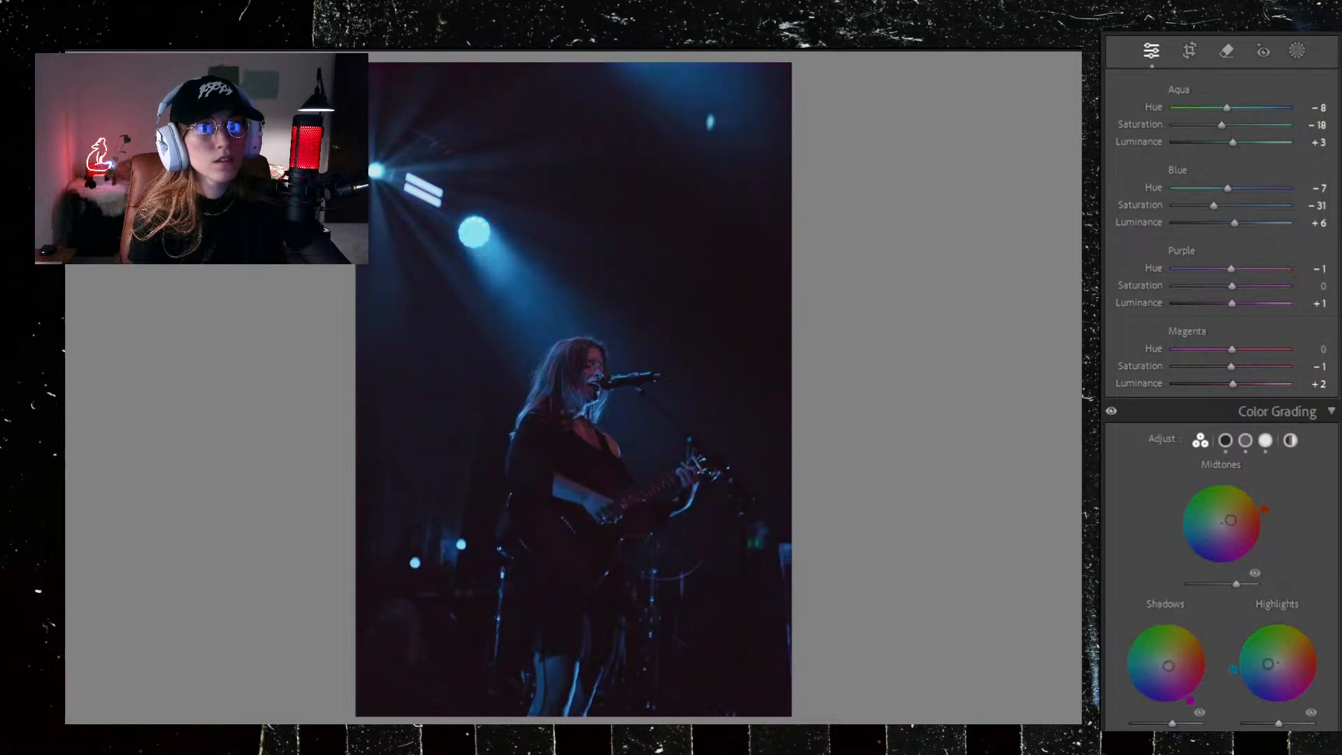
{"action": "key", "text": "Right"}
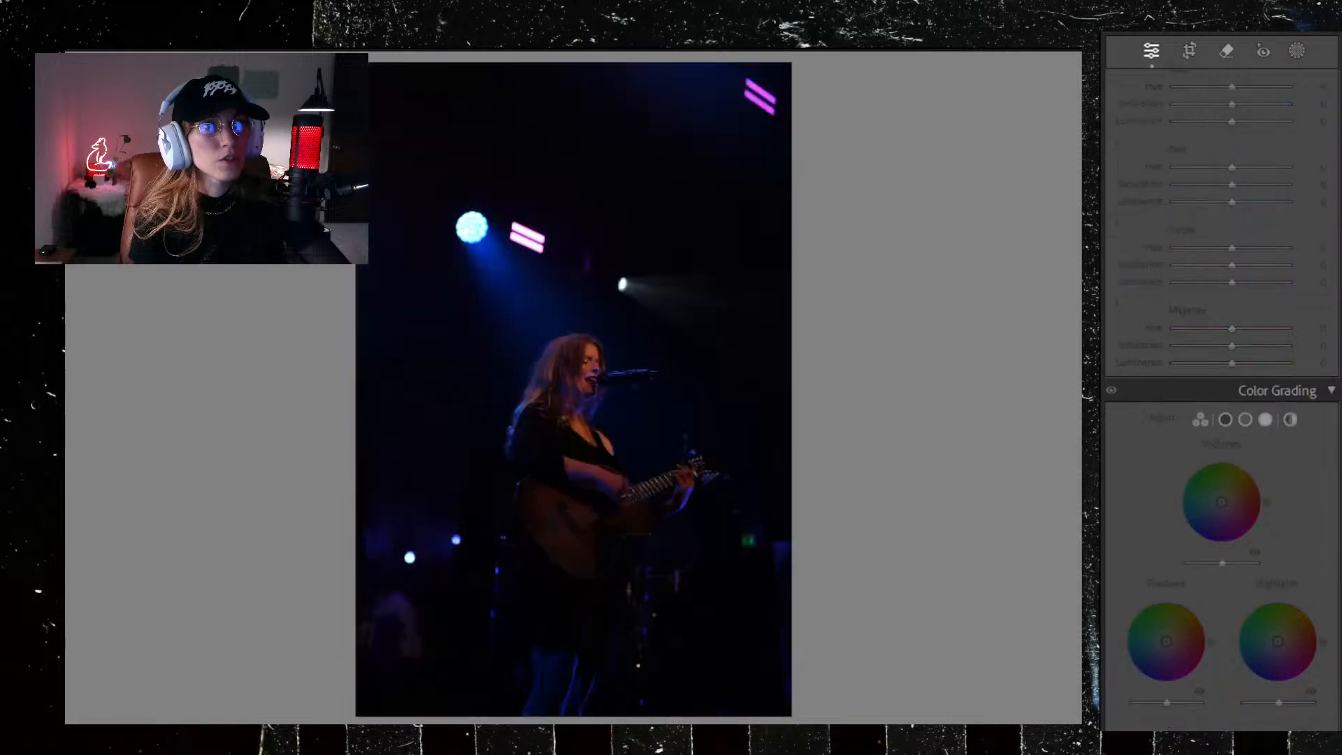
{"action": "key", "text": "Left"}
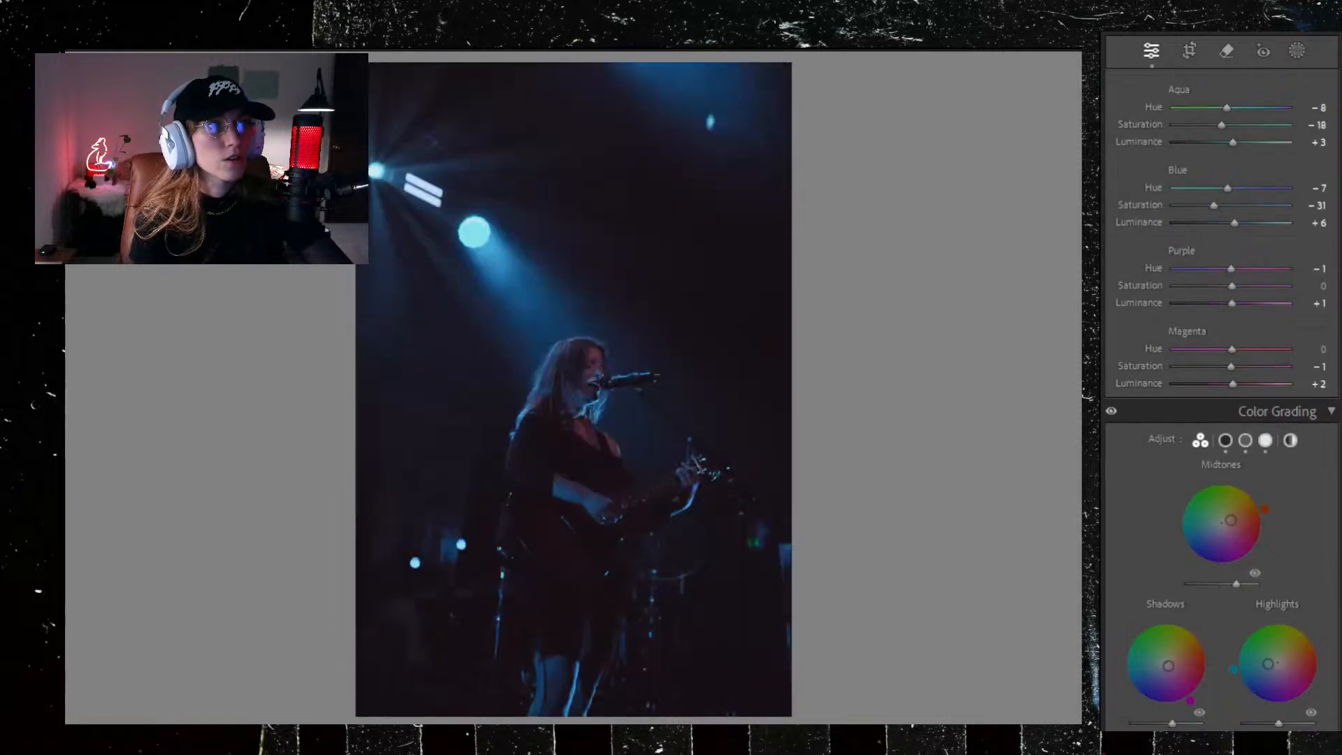
Step: Try the teal edit on the vertical shot with the pink bar lights and on the full-length shot with the drum kit
{"action": "key", "text": "Right"}
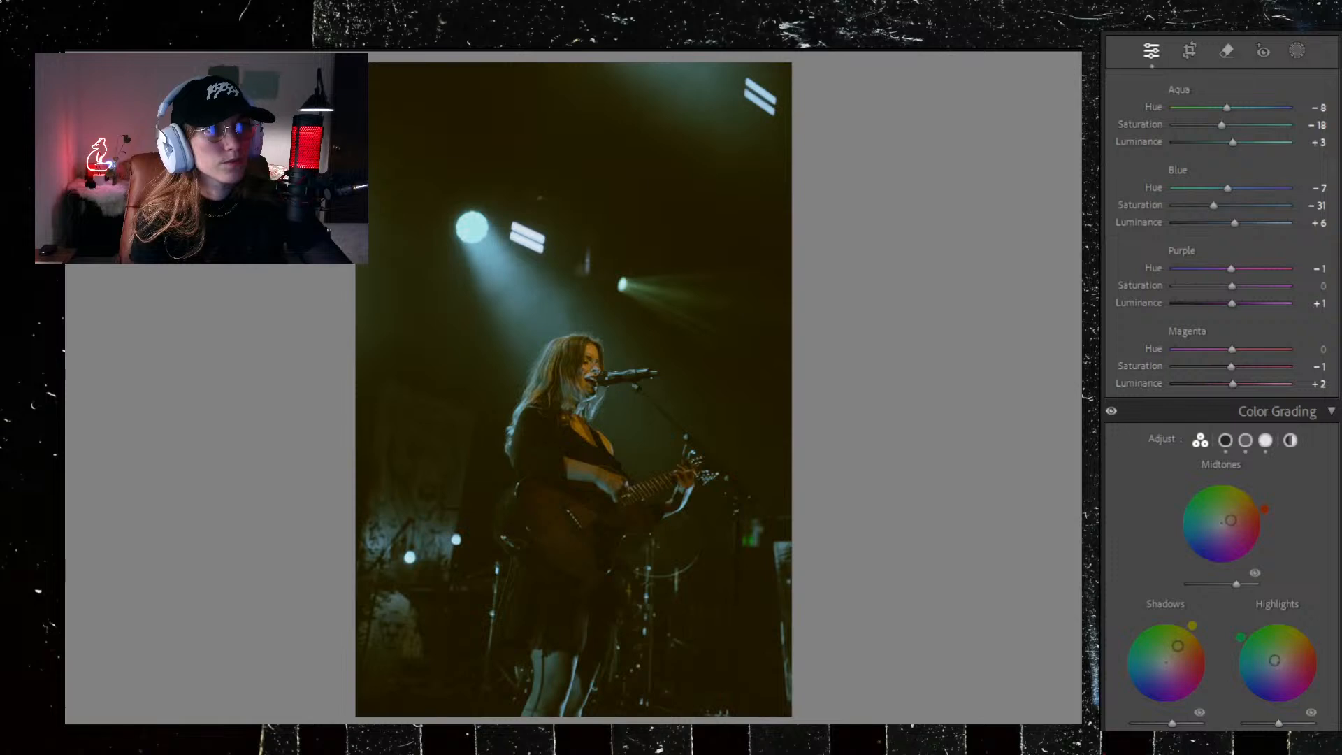
{"action": "key", "text": "Right"}
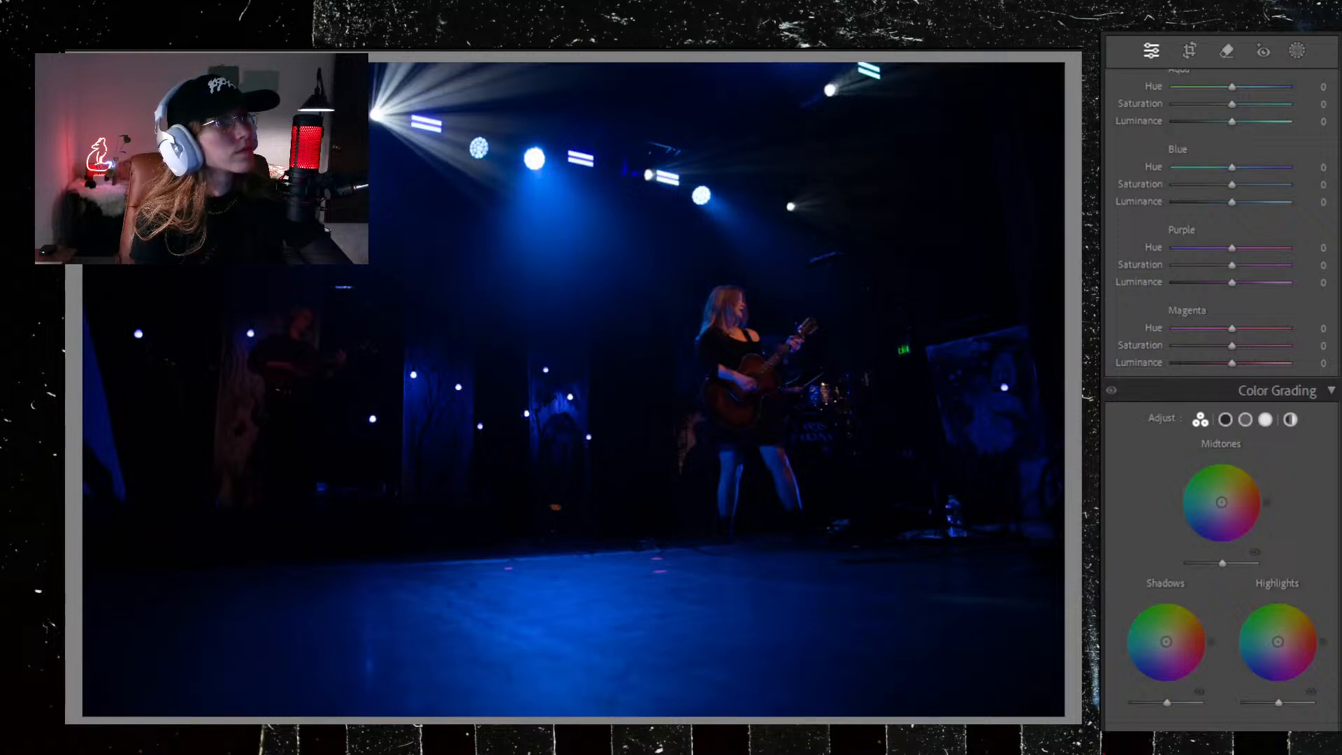
{"action": "key", "text": "Right"}
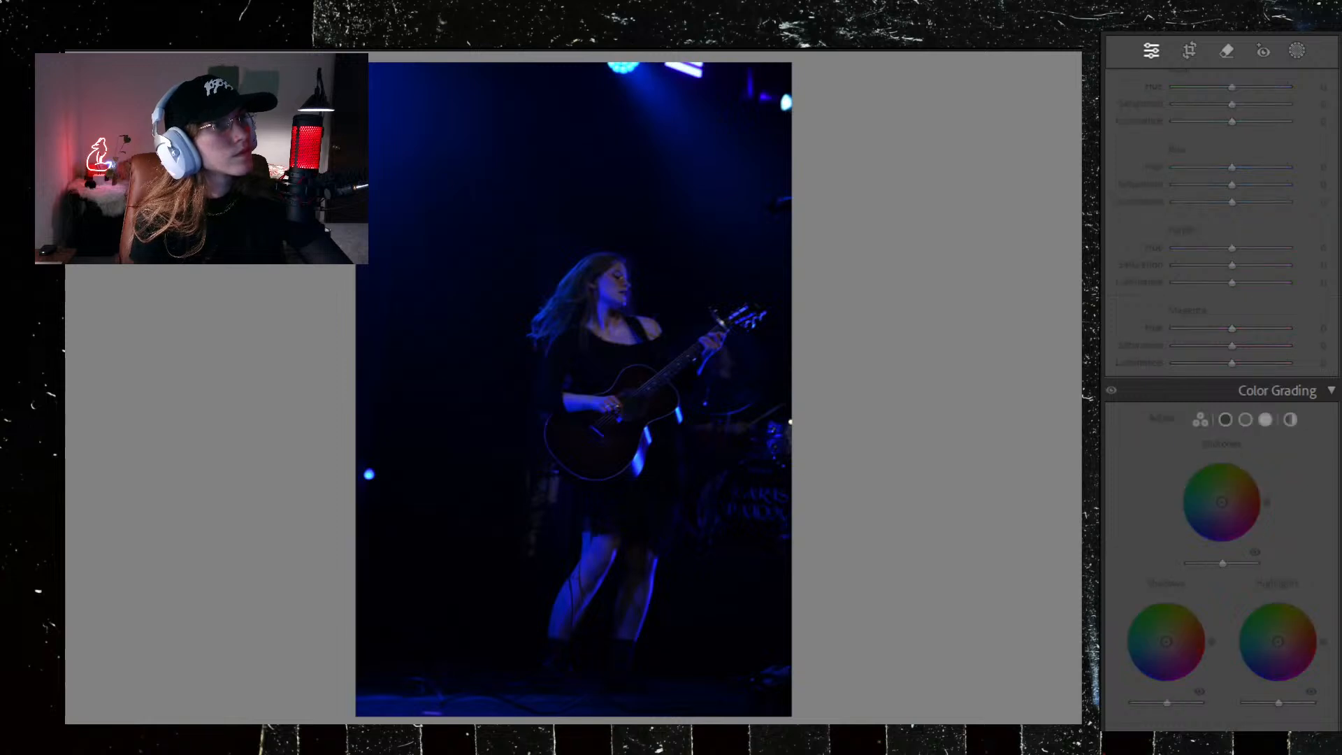
{"action": "key", "text": "Right"}
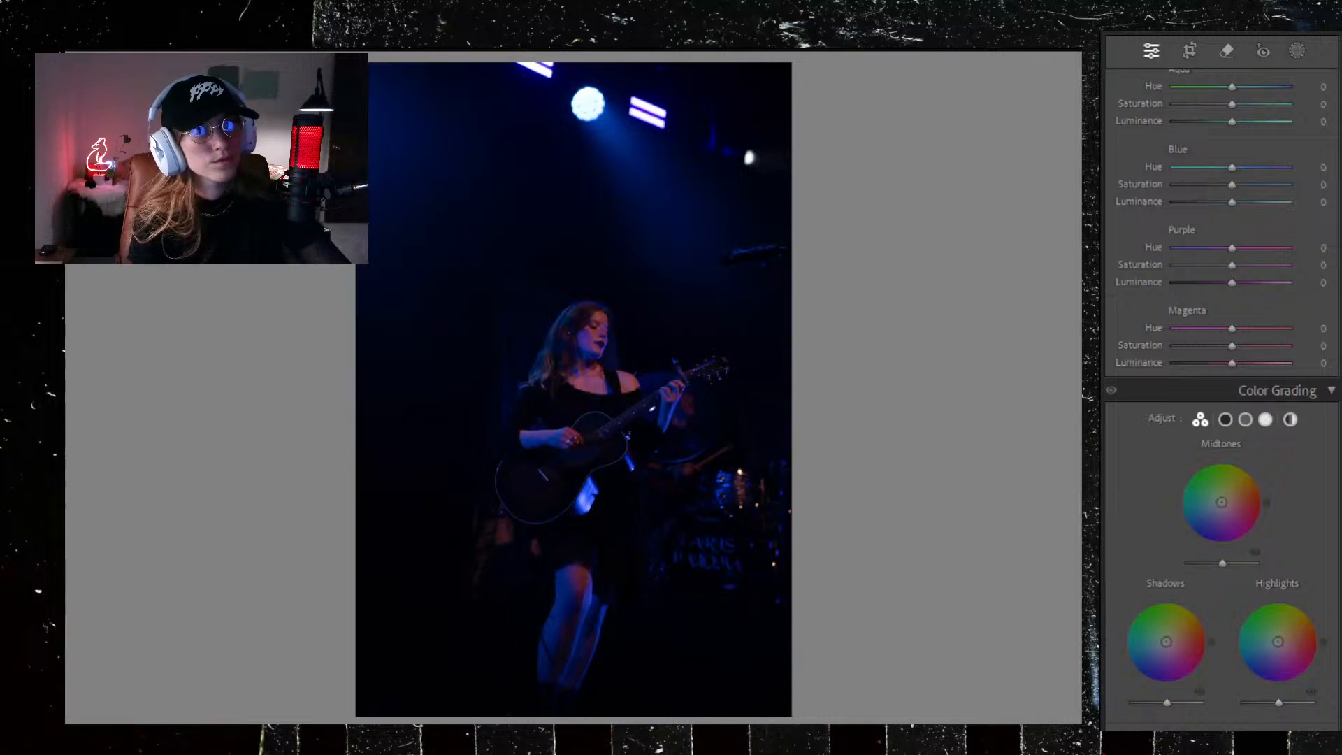
{"action": "key", "text": "ctrl+v"}
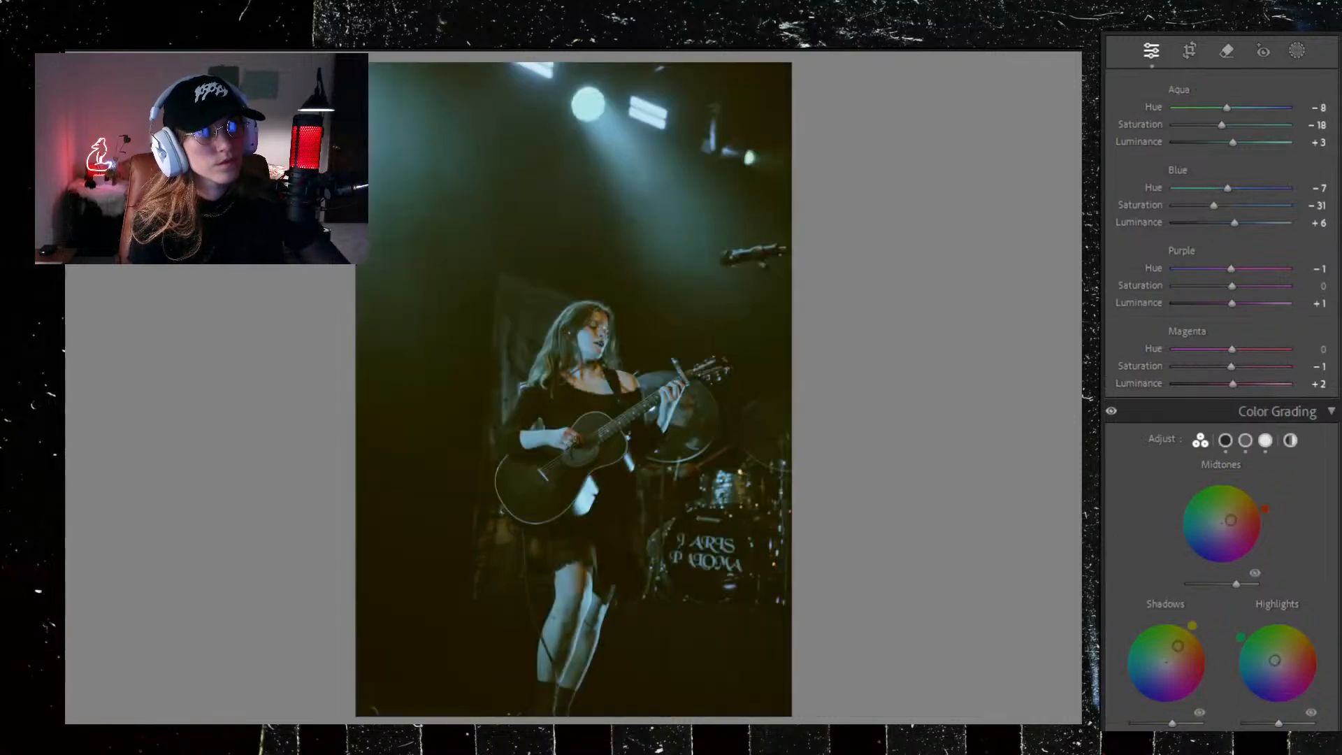
Step: Return to the horizontal light-beam photo and apply its edit to the vertical shot with the pink bar lights
{"action": "scroll", "coordinate": [1188, 261], "scroll_direction": "up", "scroll_amount": 10}
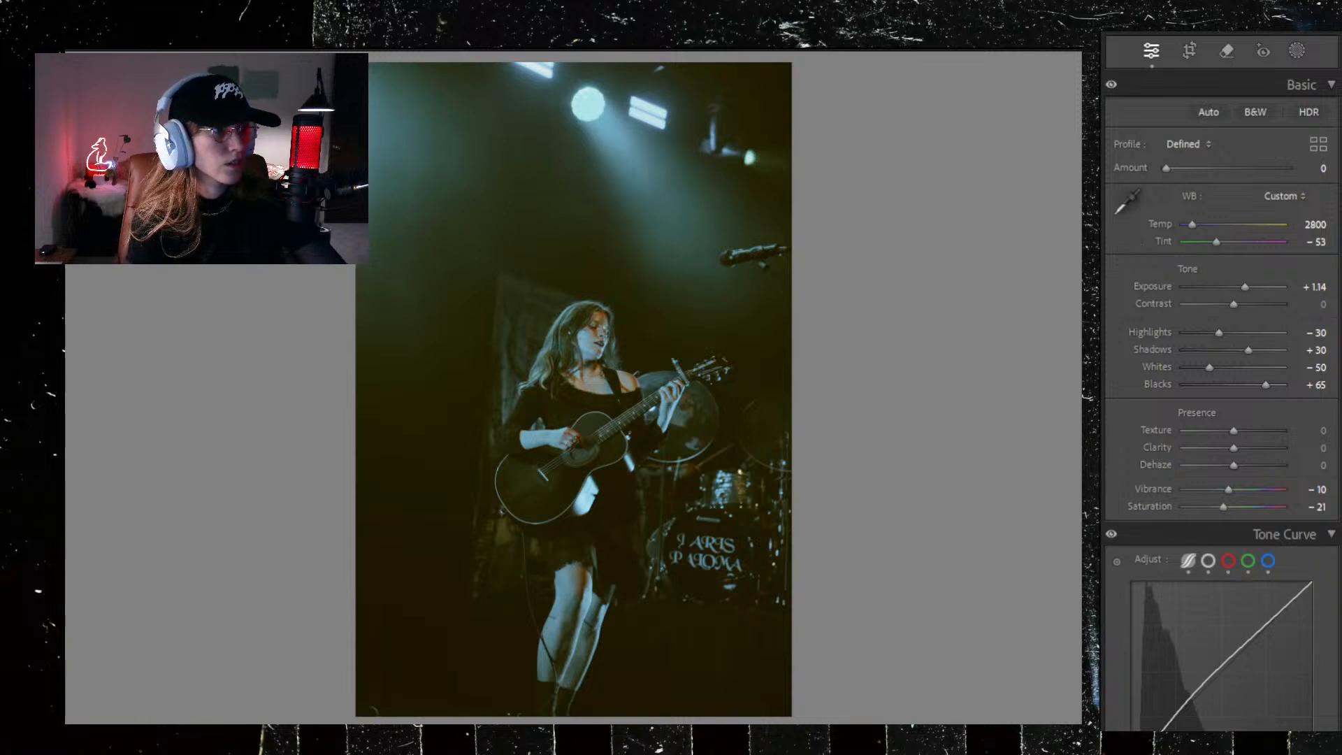
{"action": "key", "text": "Right"}
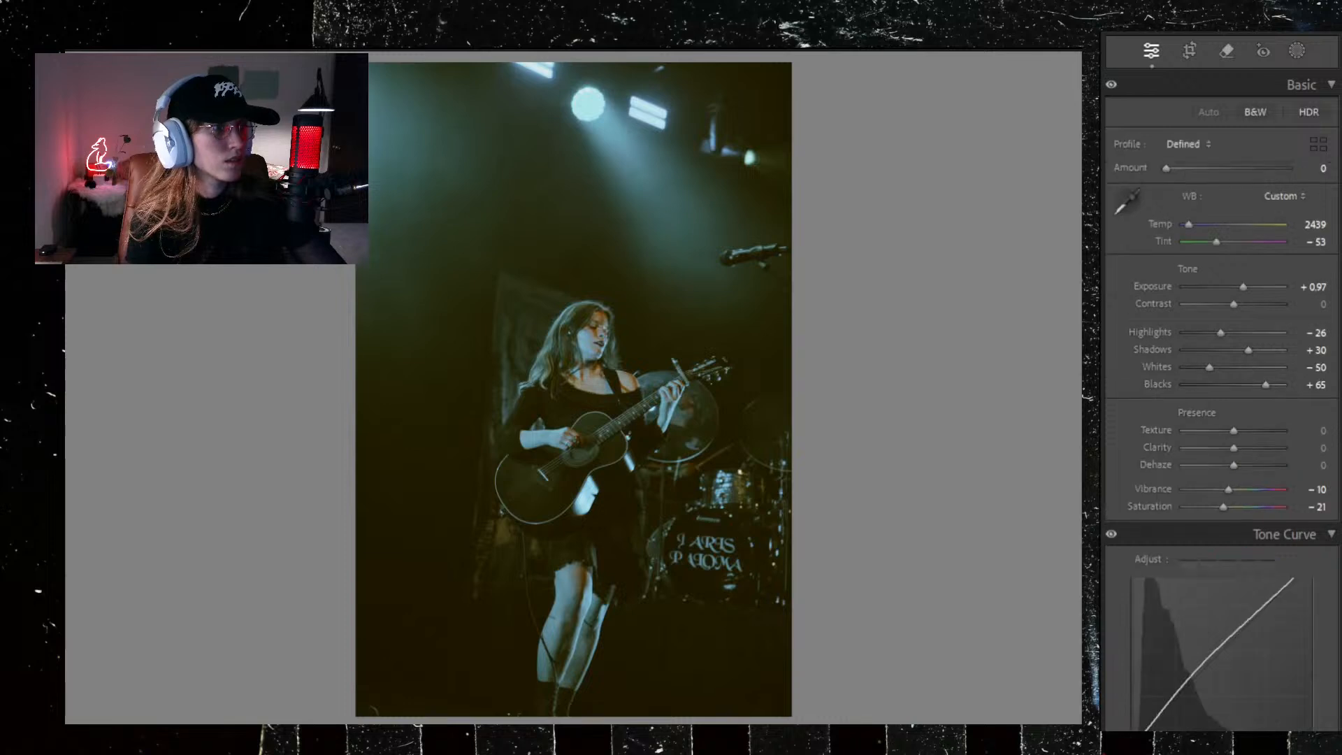
{"action": "key", "text": "Right"}
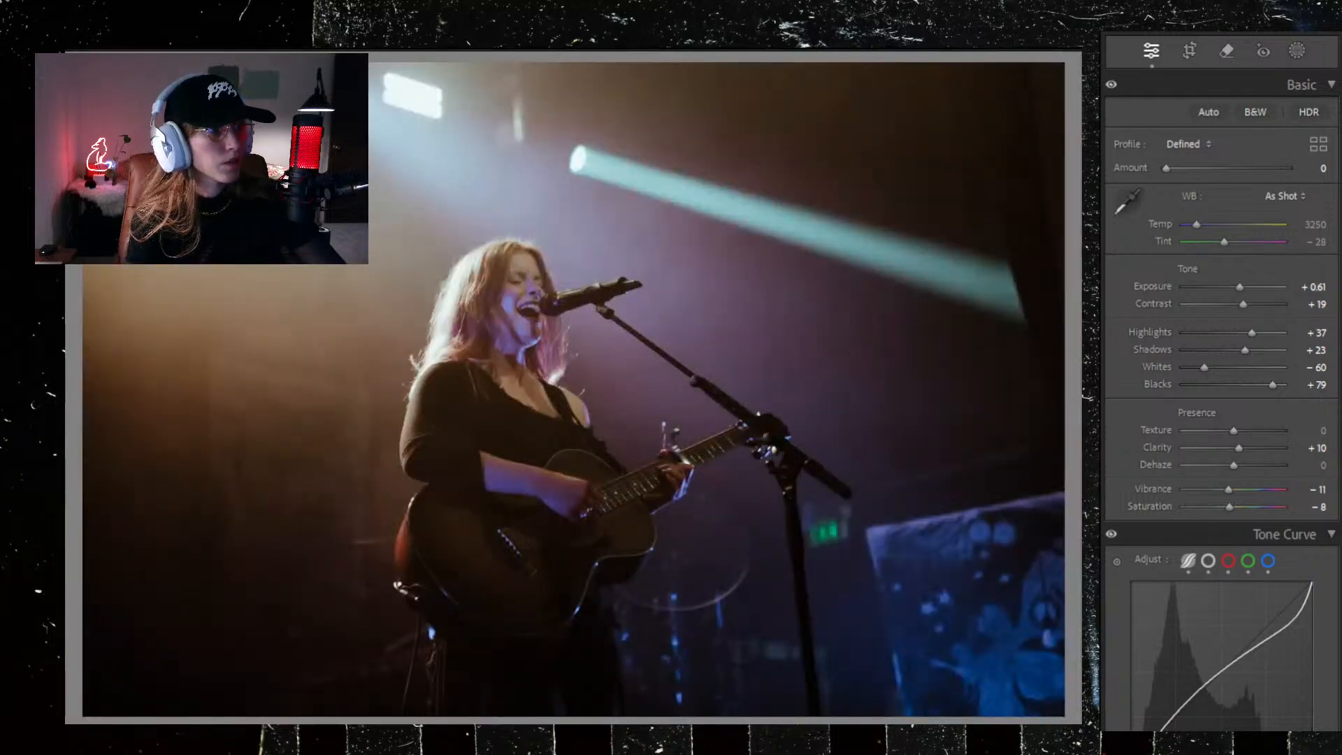
{"action": "key", "text": "Right"}
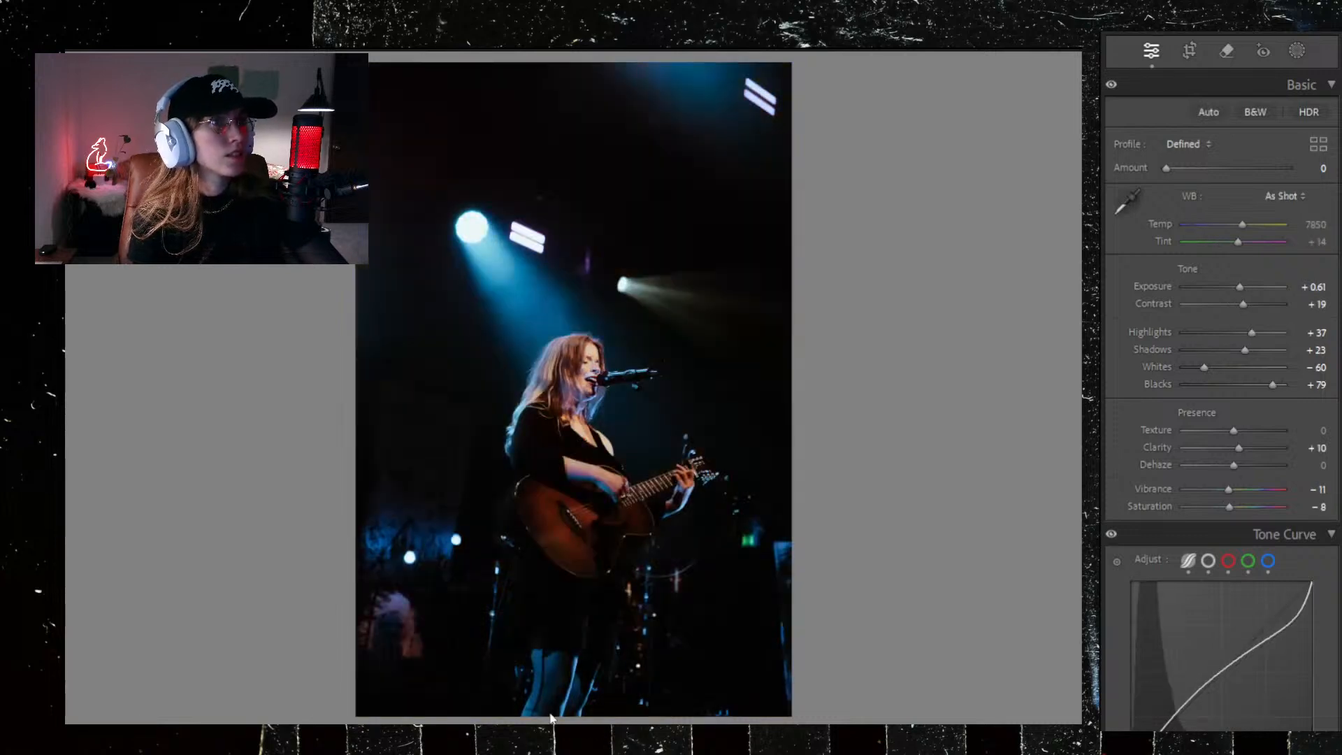
Step: Try a white balance sampled from the singer's forearm, and undo it
{"action": "left_click", "coordinate": [1127, 201]}
{"action": "left_click", "coordinate": [571, 469]}
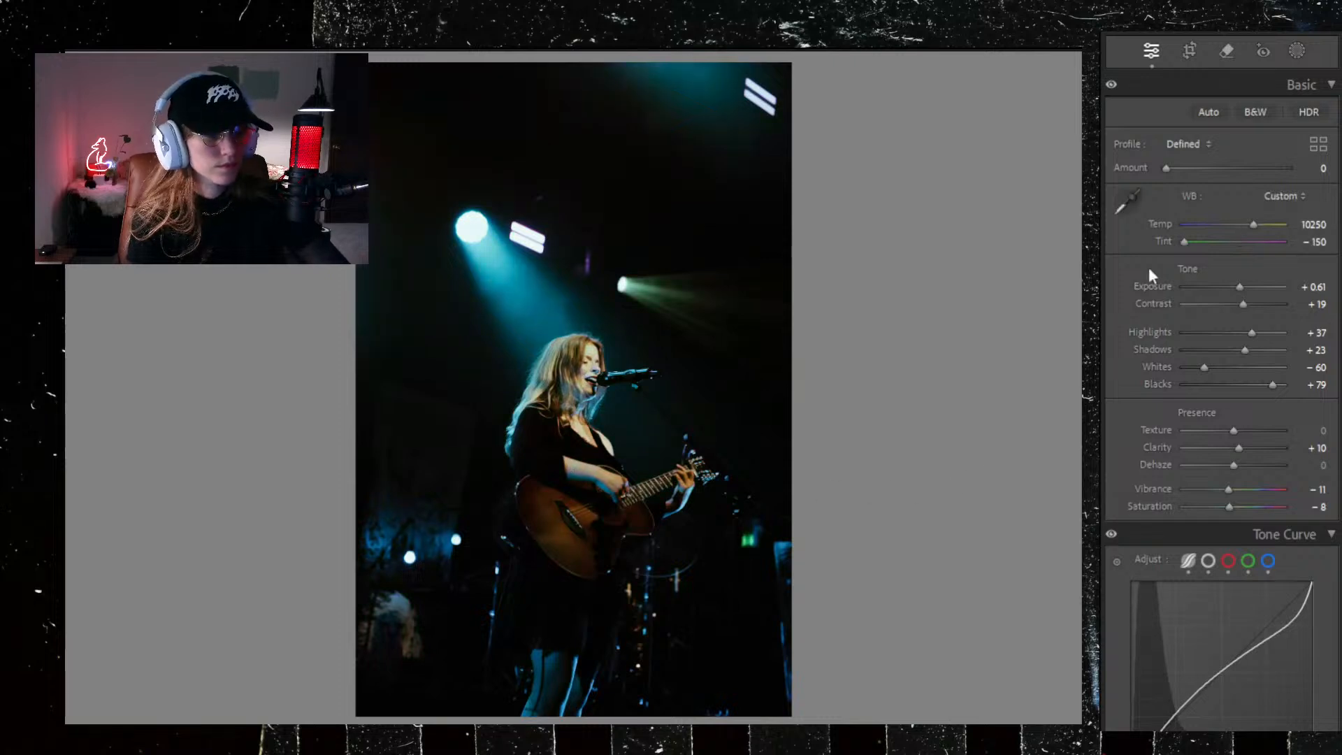
{"action": "key", "text": "ctrl+z"}
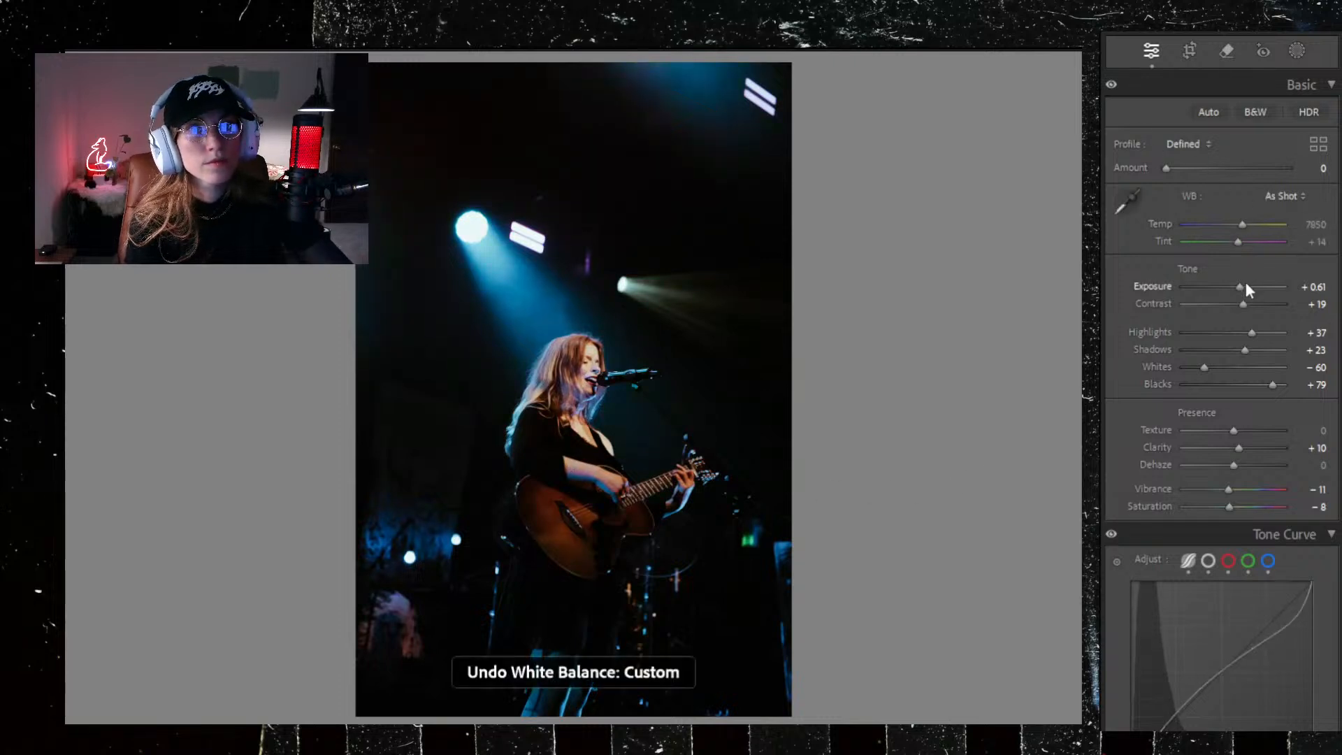
Step: Reset the contrast of the shot with the bar lights to 0 and set its exposure to +0.35
{"action": "double_click", "coordinate": [1240, 287]}
{"action": "double_click", "coordinate": [1246, 303]}
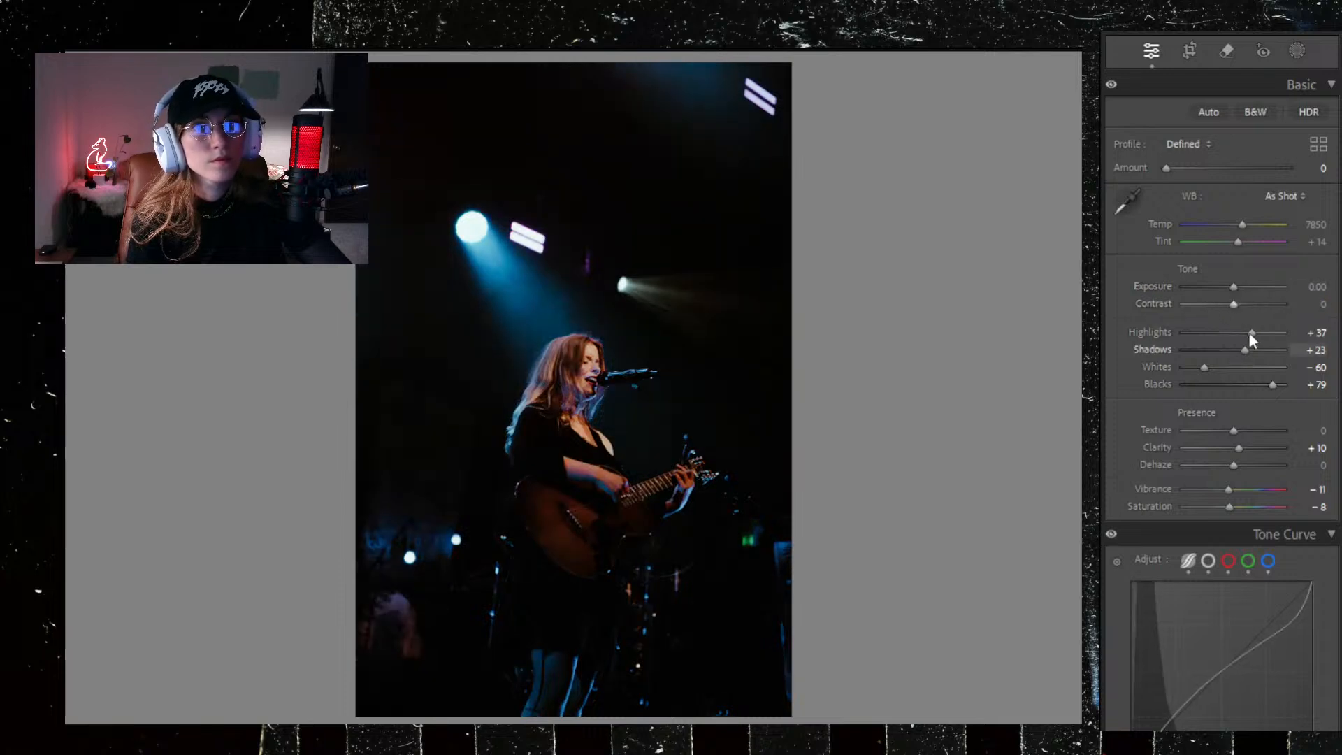
{"action": "left_click", "coordinate": [1237, 288]}
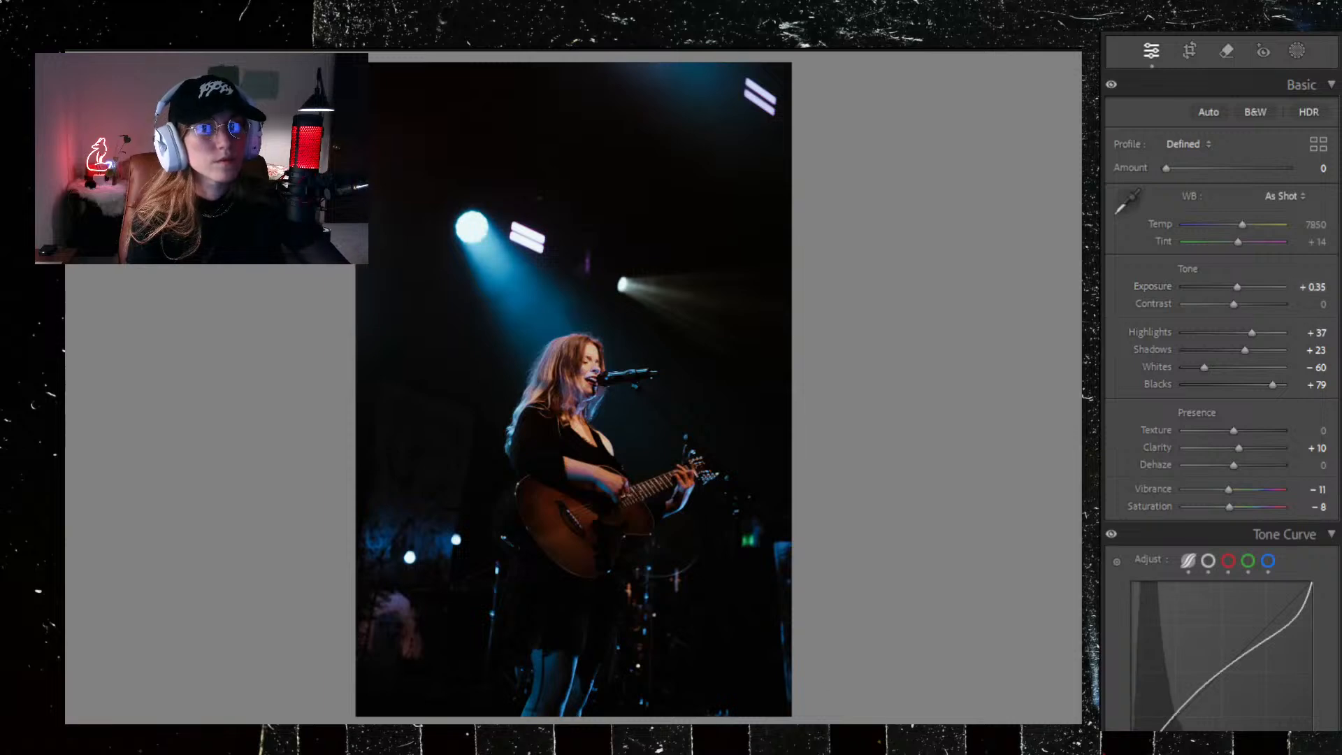
Step: Apply the light-beam edit to the drum-kit photo with contrast 0, and set tone-curve highlights to -52, lights -16, darks +16 and shadows +69
{"action": "key", "text": "Right"}
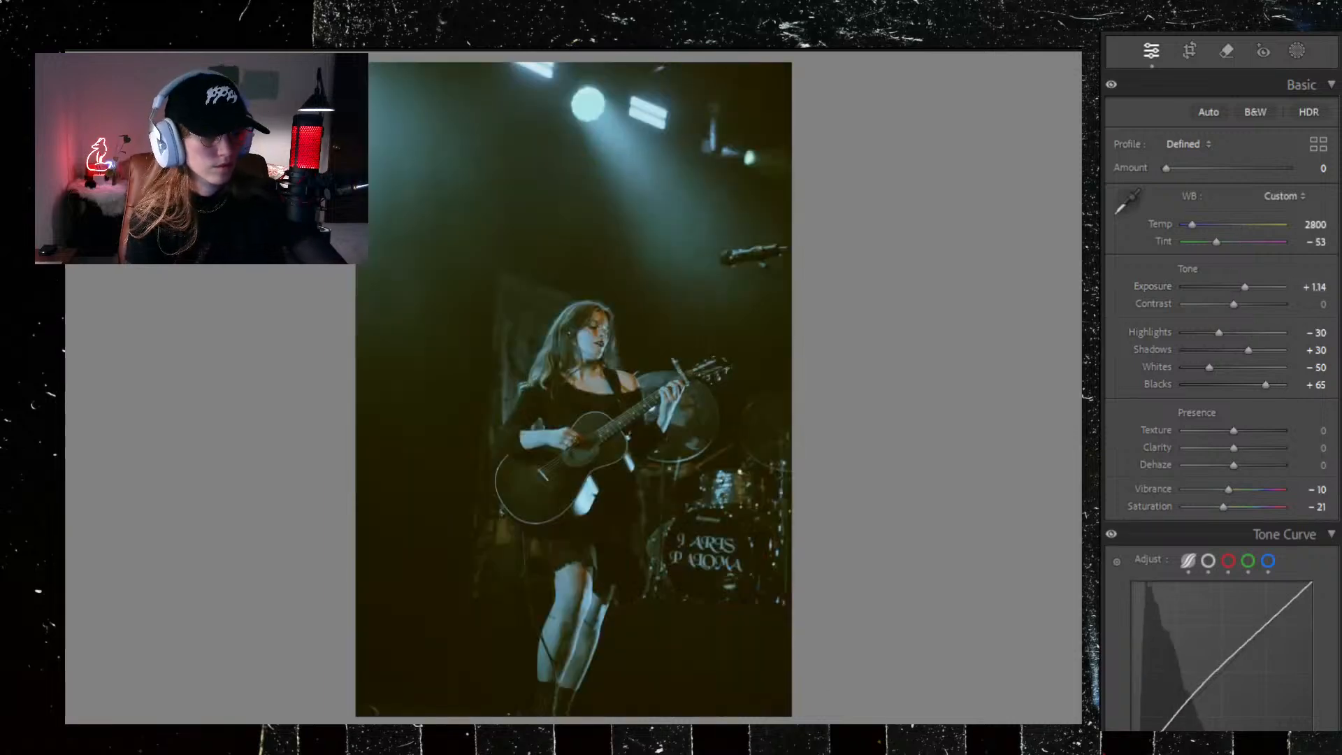
{"action": "key", "text": "Right"}
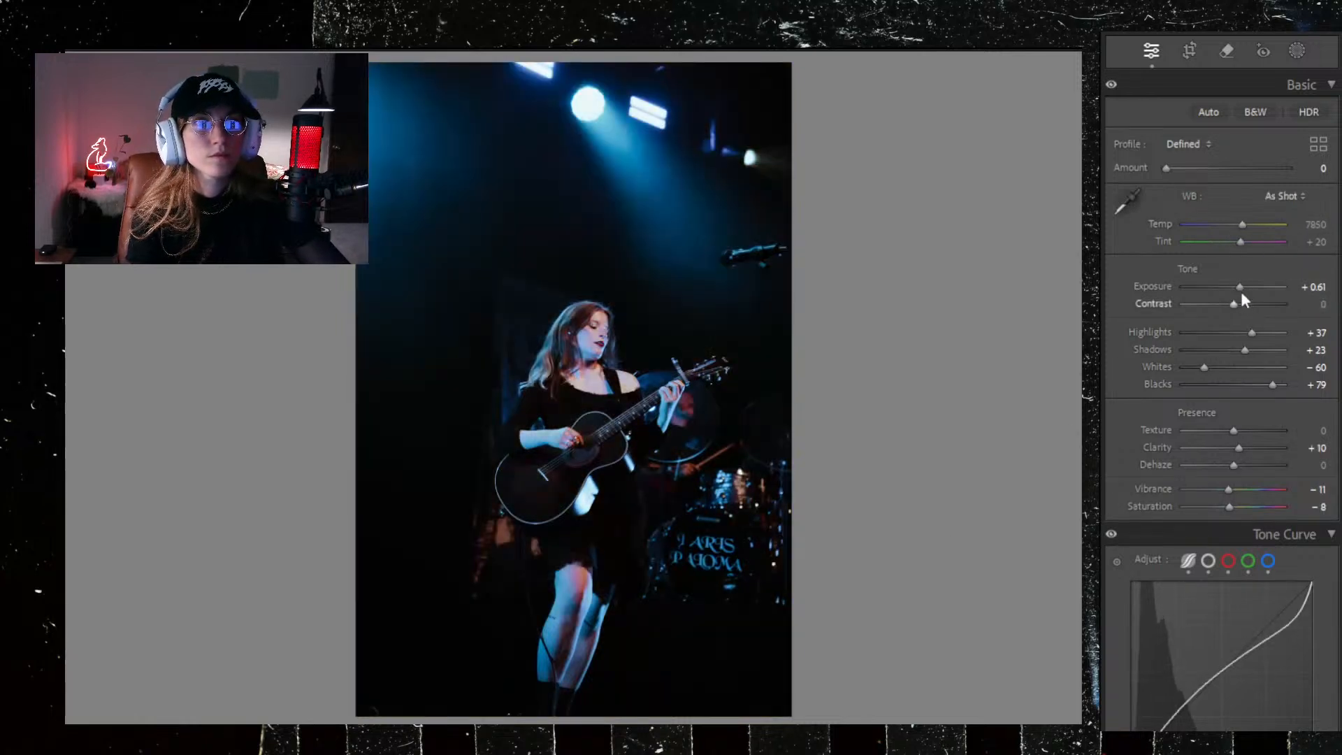
{"action": "scroll", "coordinate": [1181, 475], "scroll_direction": "down", "scroll_amount": 5}
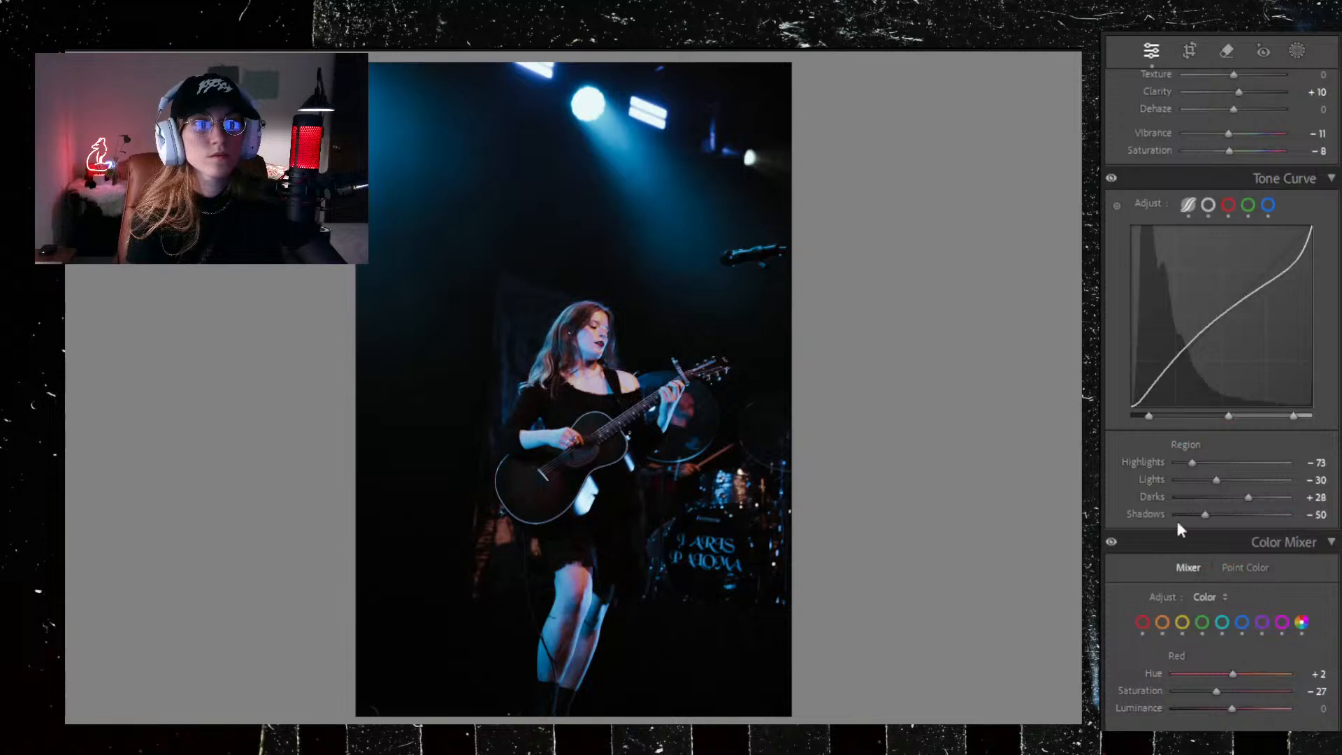
{"action": "left_click_drag", "start_coordinate": [1195, 460], "coordinate": [1270, 515]}
{"action": "left_click_drag", "start_coordinate": [1220, 466], "coordinate": [1186, 476]}
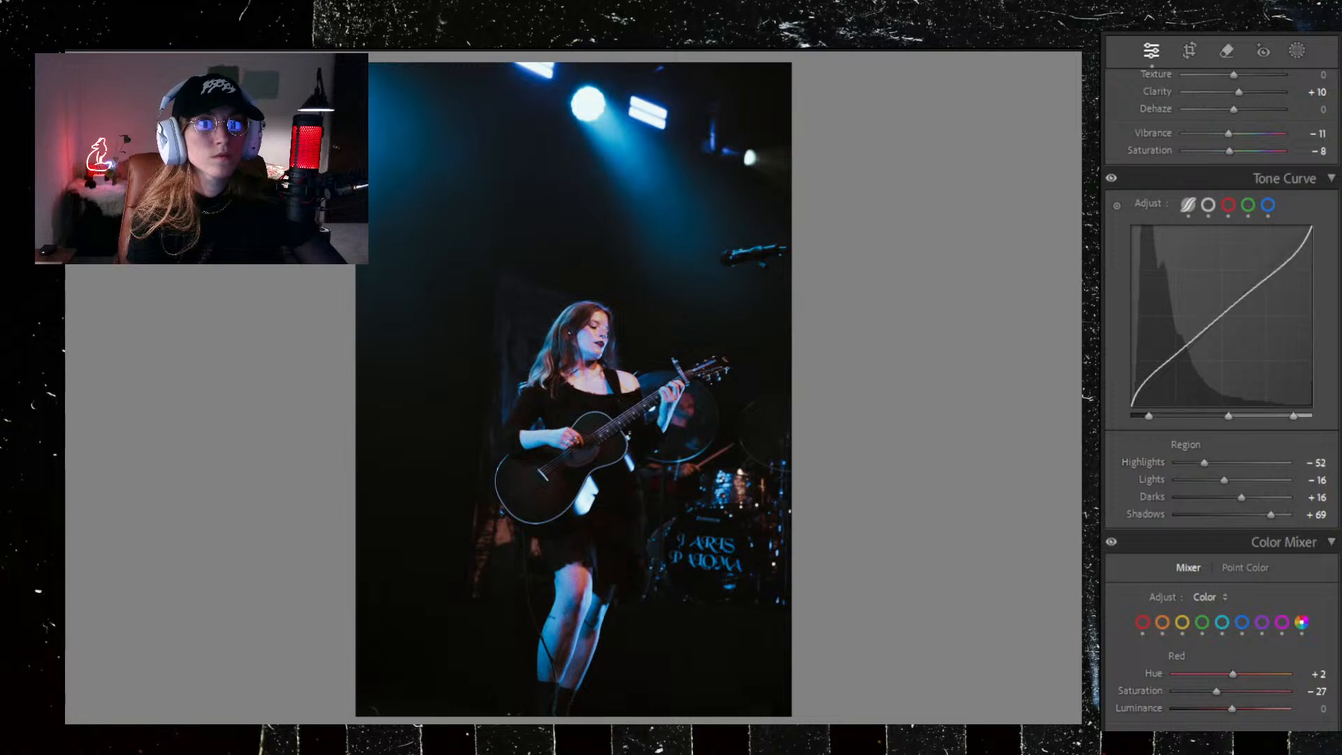
Step: Grade the drum-kit photo's shadows to hue 43, saturation 23 and luminance +47
{"action": "scroll", "coordinate": [1155, 454], "scroll_direction": "down", "scroll_amount": 10}
{"action": "scroll", "coordinate": [1149, 485], "scroll_direction": "down", "scroll_amount": 3}
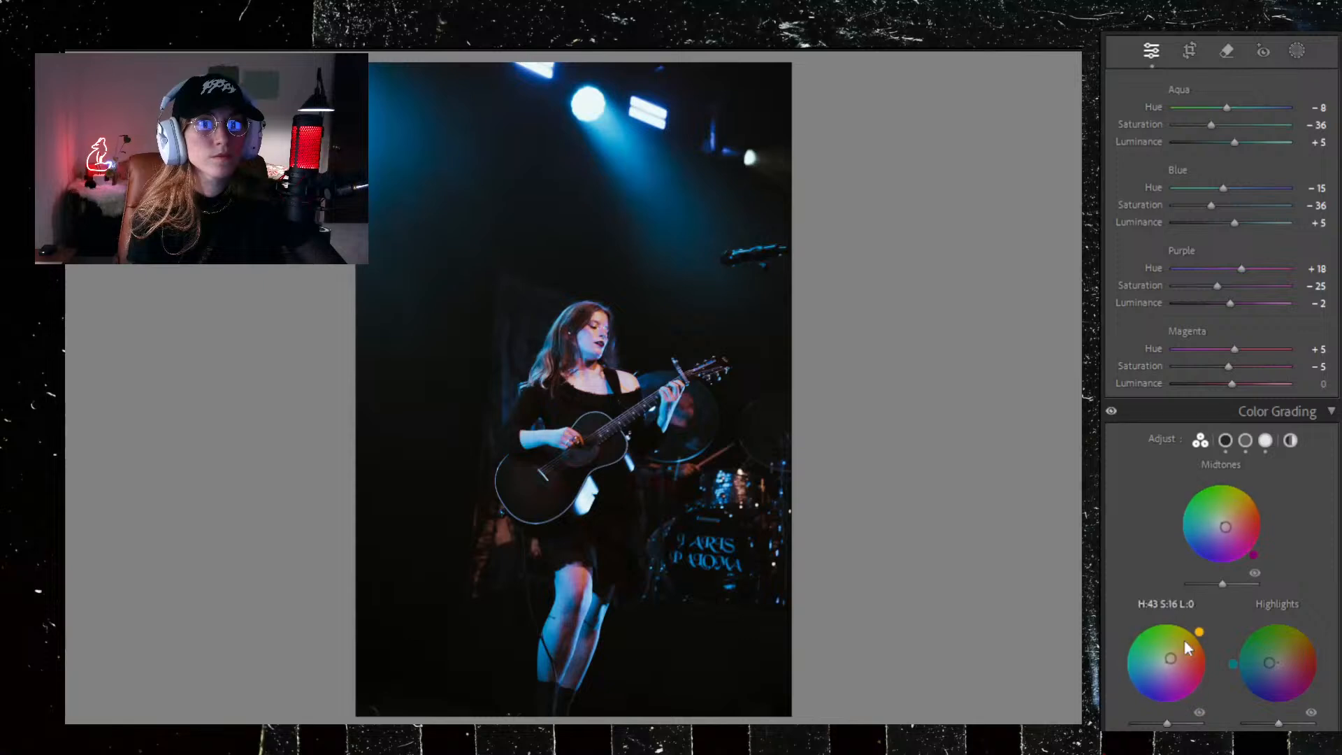
{"action": "left_click_drag", "start_coordinate": [1171, 657], "coordinate": [1176, 652]}
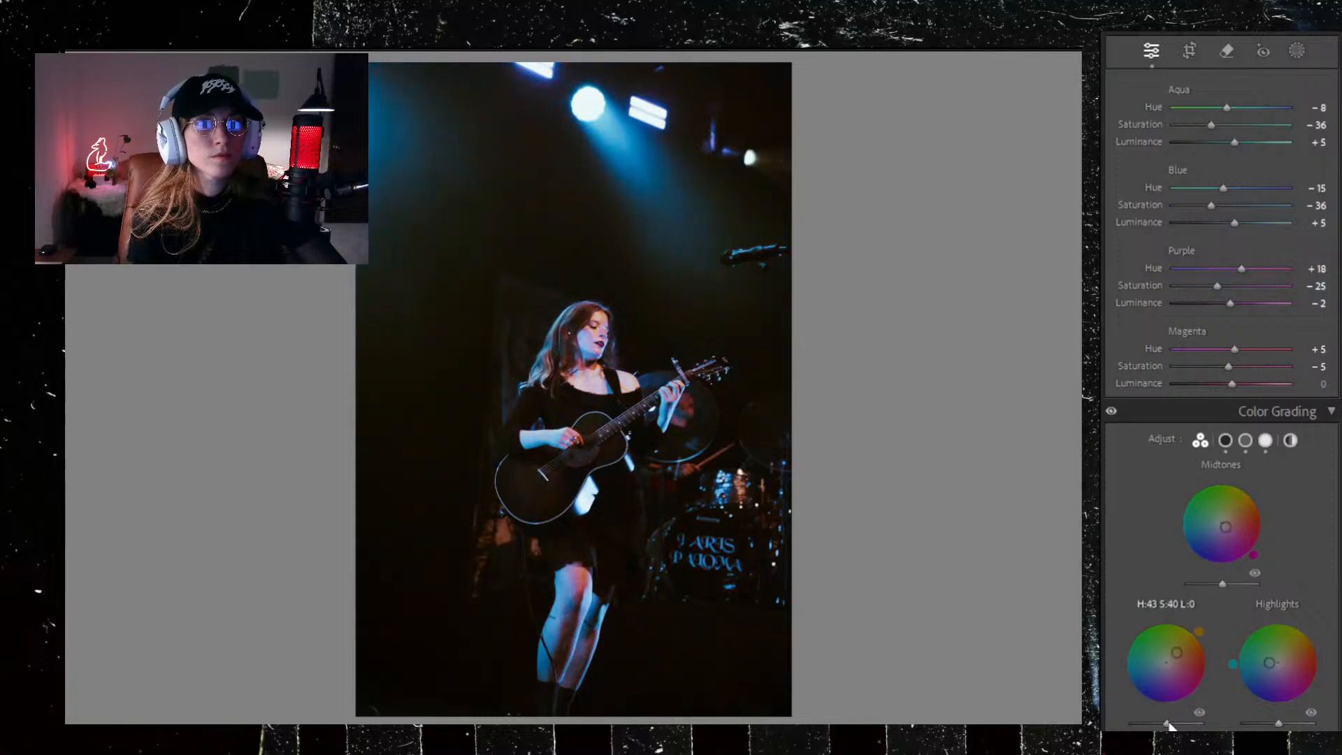
{"action": "left_click_drag", "start_coordinate": [1167, 723], "coordinate": [1183, 726]}
{"action": "left_click_drag", "start_coordinate": [1177, 652], "coordinate": [1173, 657]}
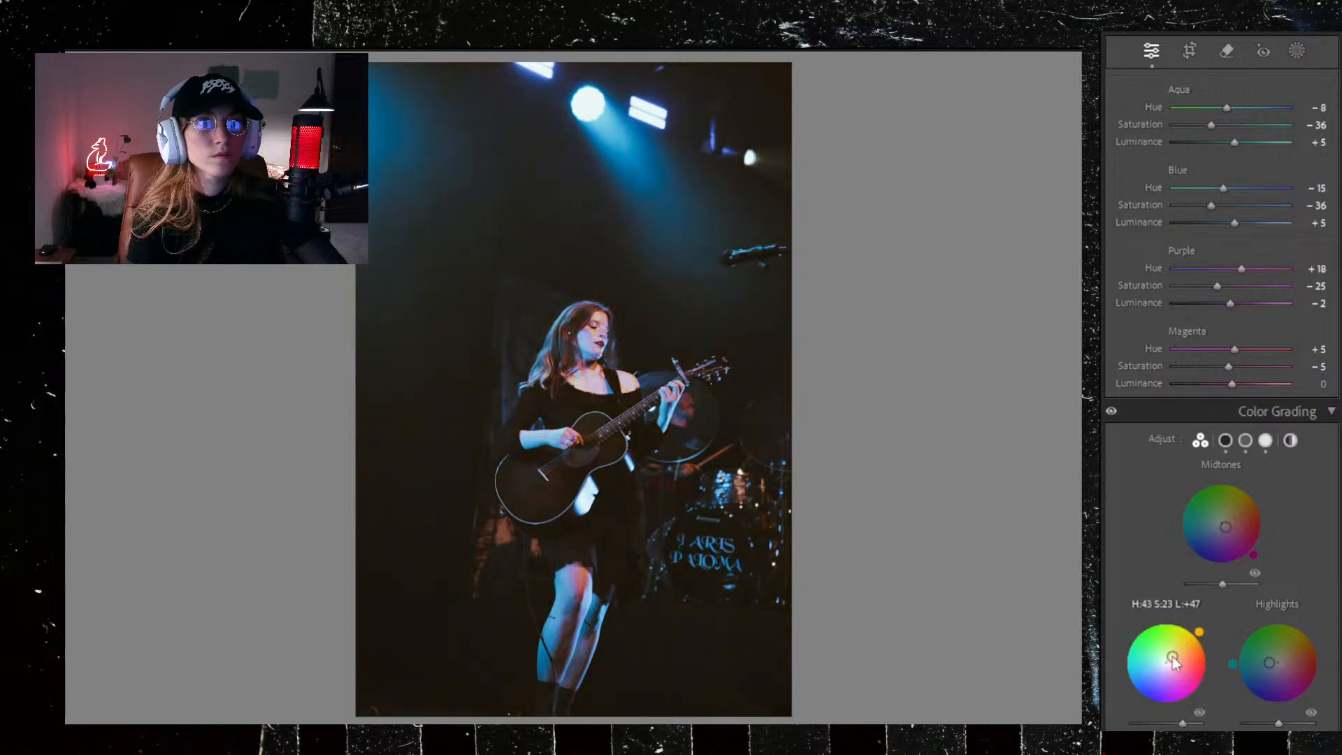
{"action": "scroll", "coordinate": [1146, 560], "scroll_direction": "down", "scroll_amount": 5}
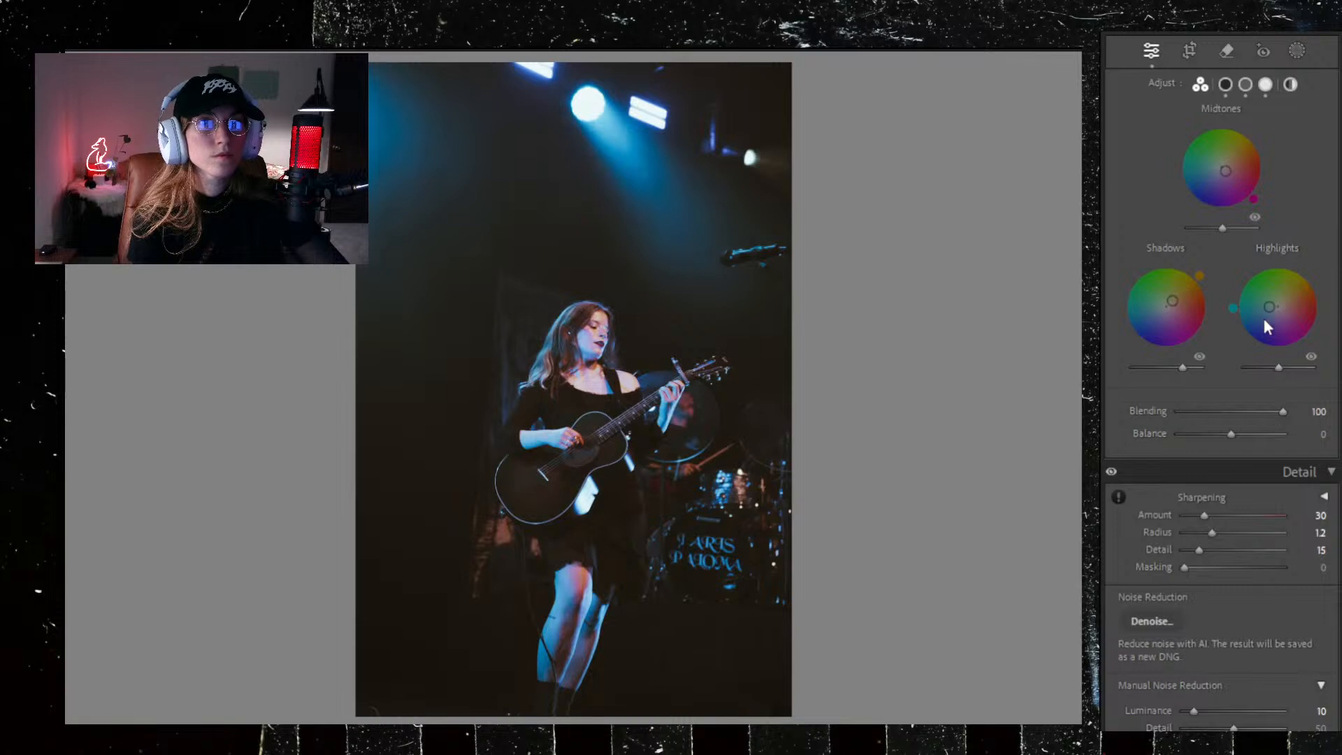
Step: Grade the drum-kit photo's highlights to hue 177 and saturation 22, and lower their luminance
{"action": "left_click_drag", "start_coordinate": [1269, 307], "coordinate": [1232, 304]}
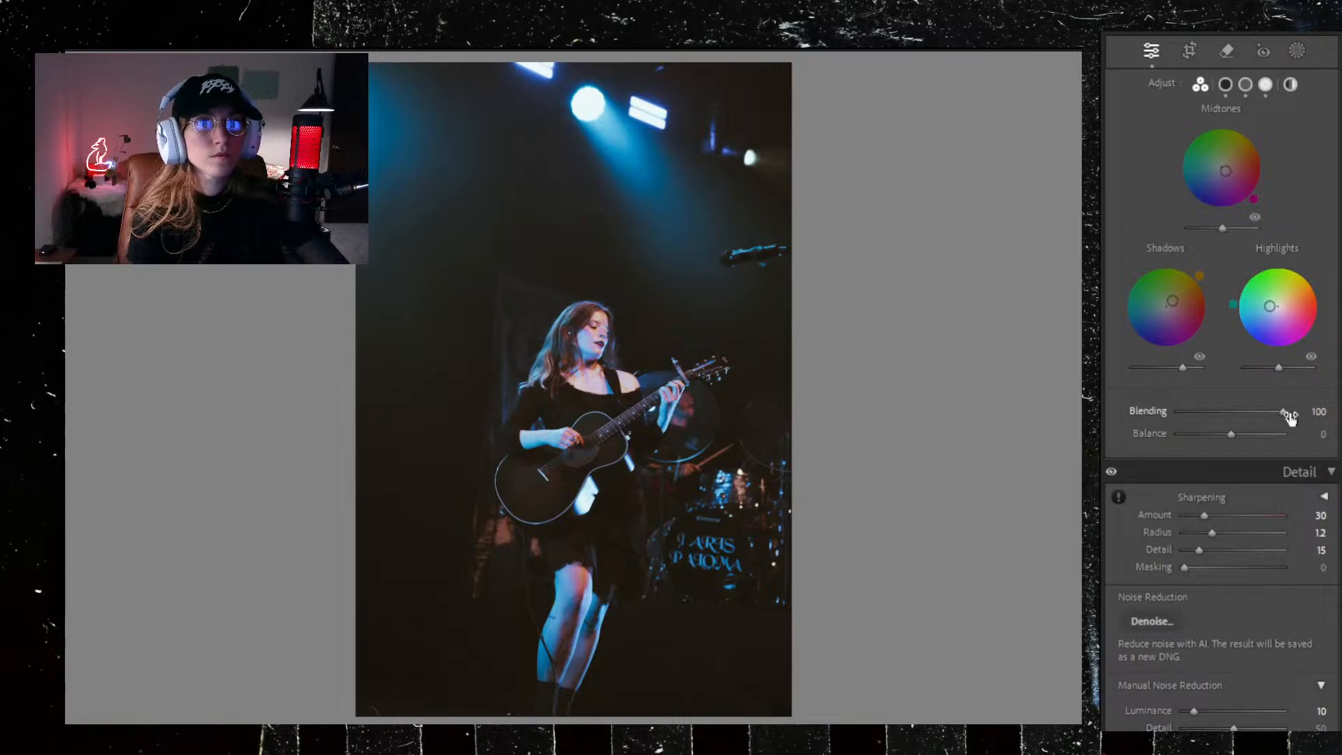
{"action": "mouse_move", "coordinate": [1283, 368]}
{"action": "left_mouse_down"}
{"action": "mouse_move", "coordinate": [1304, 365]}
{"action": "mouse_move", "coordinate": [1283, 366]}
{"action": "left_mouse_up"}
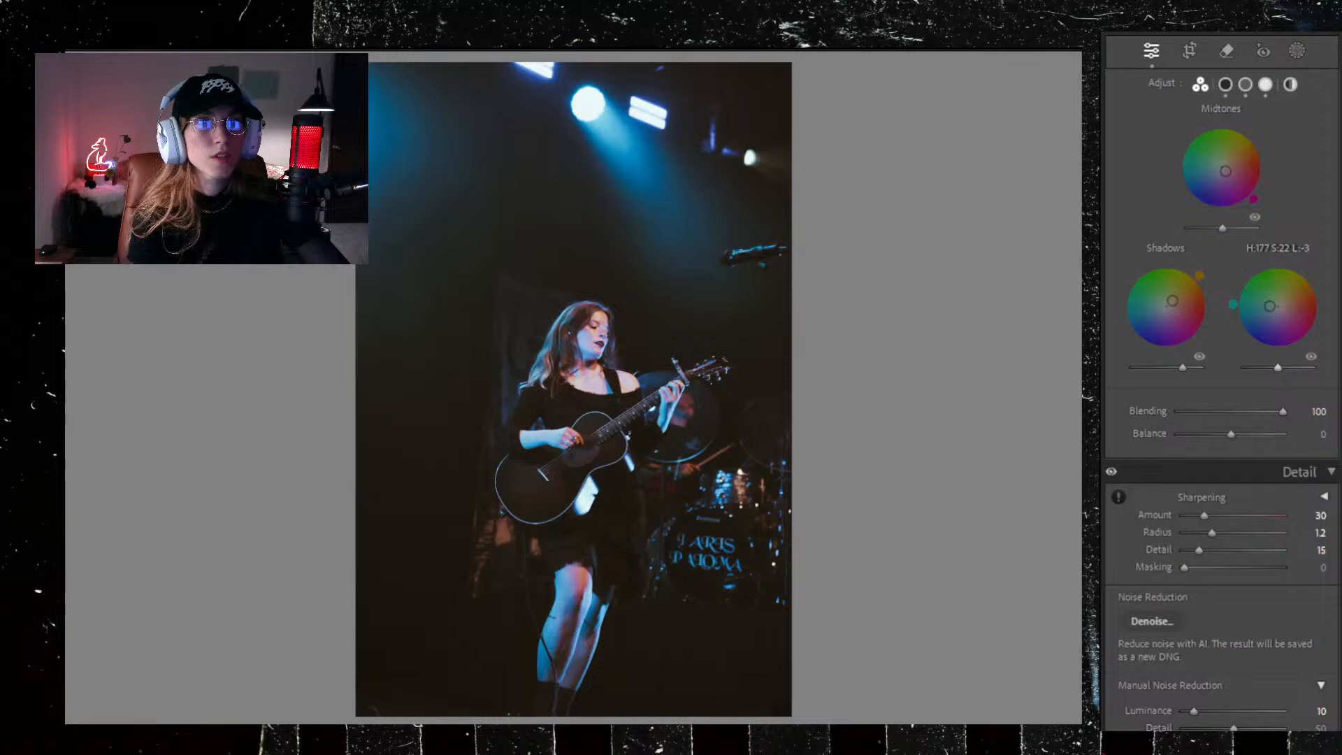
{"action": "left_click_drag", "start_coordinate": [1273, 360], "coordinate": [1265, 368]}
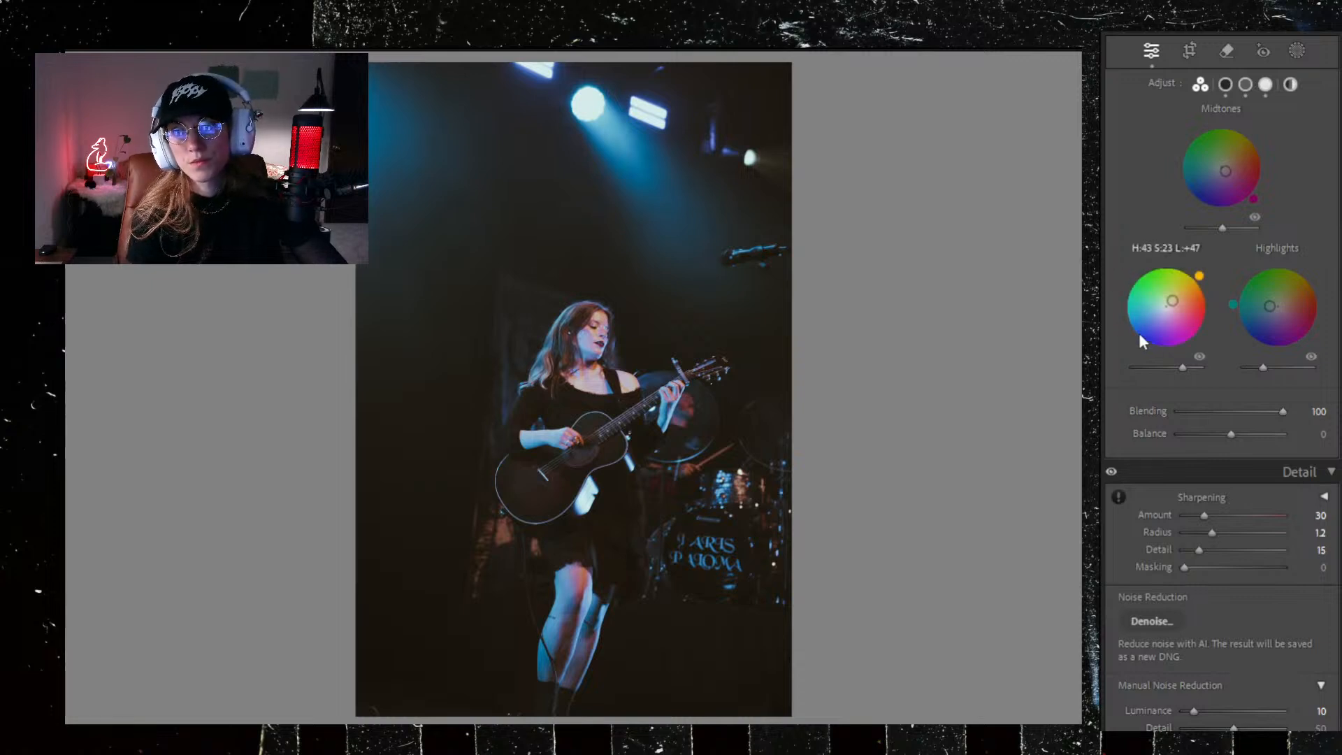
Step: Crop away the stage lights along the photo's upper edge and straighten it to an angle of -1.76
{"action": "left_click", "coordinate": [1188, 50]}
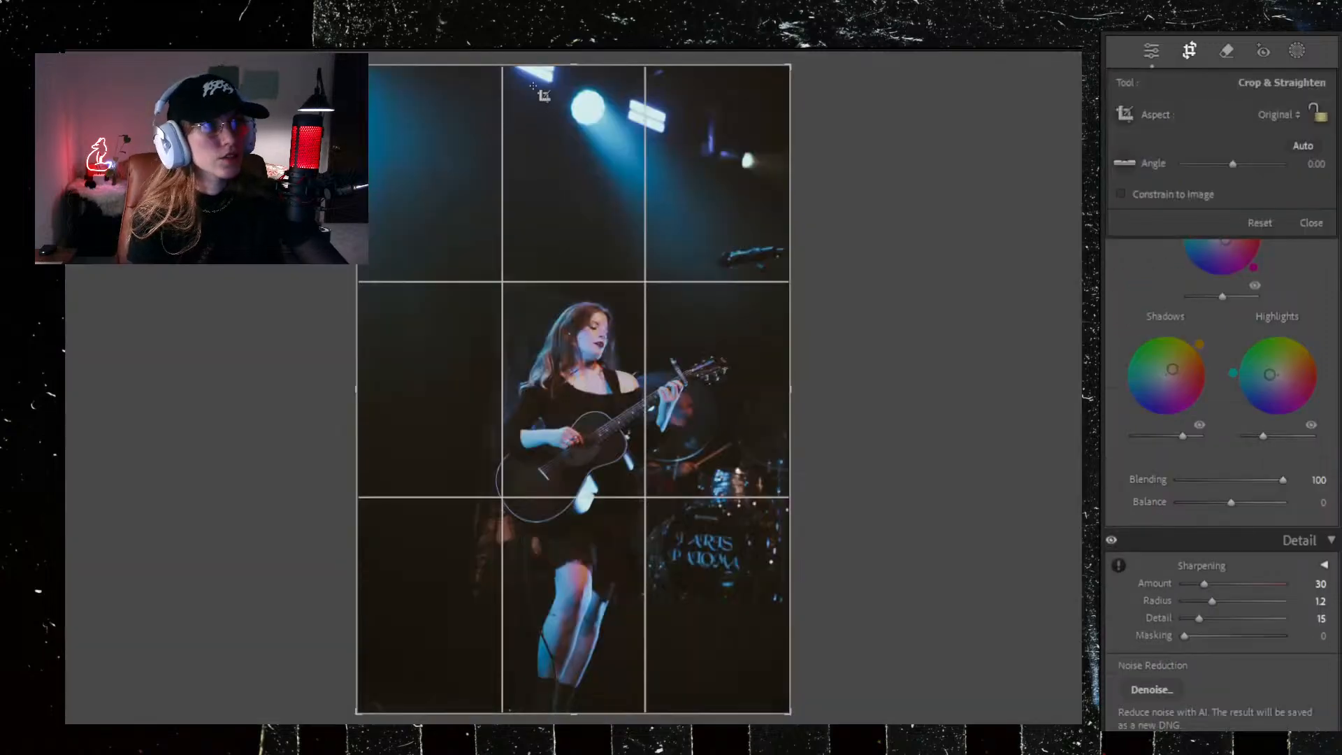
{"action": "left_click_drag", "start_coordinate": [542, 63], "coordinate": [539, 112]}
{"action": "left_click_drag", "start_coordinate": [338, 203], "coordinate": [335, 211]}
{"action": "left_click_drag", "start_coordinate": [566, 131], "coordinate": [569, 126]}
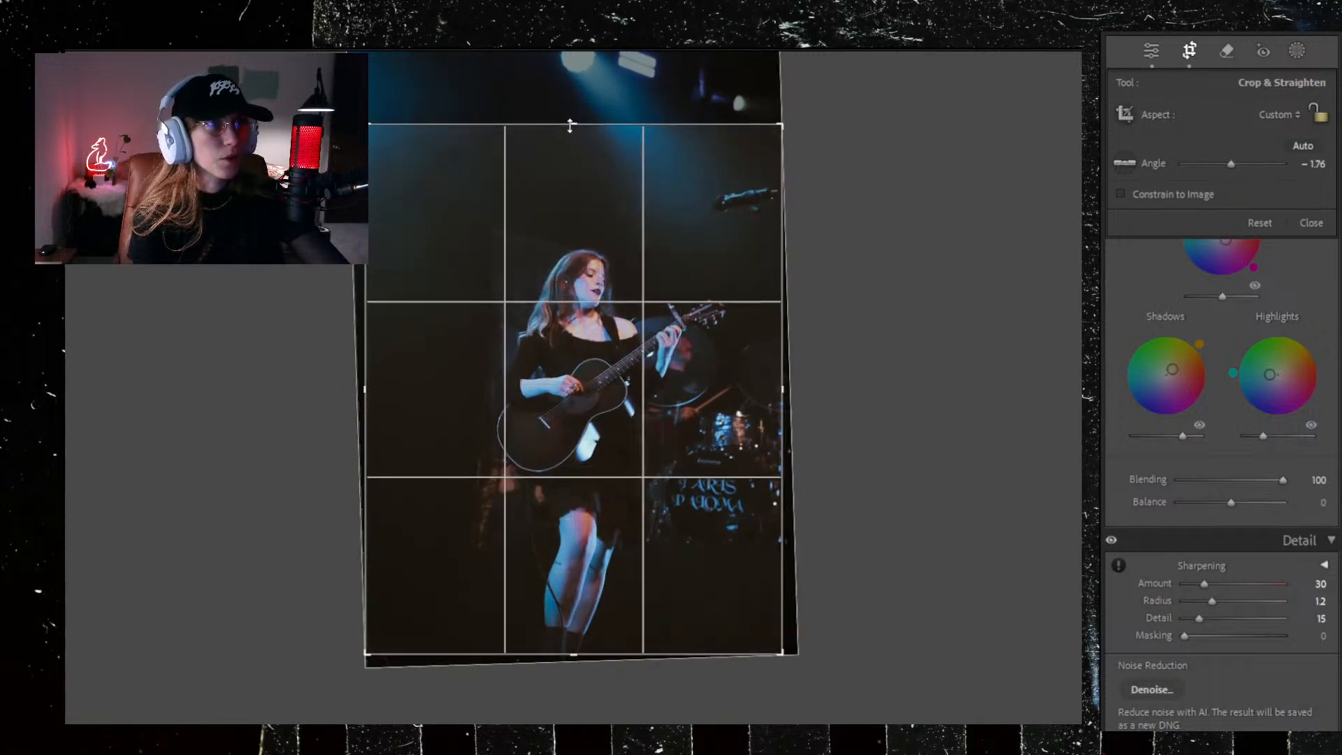
Step: Set tone-curve highlights to -56, whites to -46, shadows to +30 and exposure to +0.35, and close the crop
{"action": "scroll", "coordinate": [1148, 426], "scroll_direction": "up", "scroll_amount": 10}
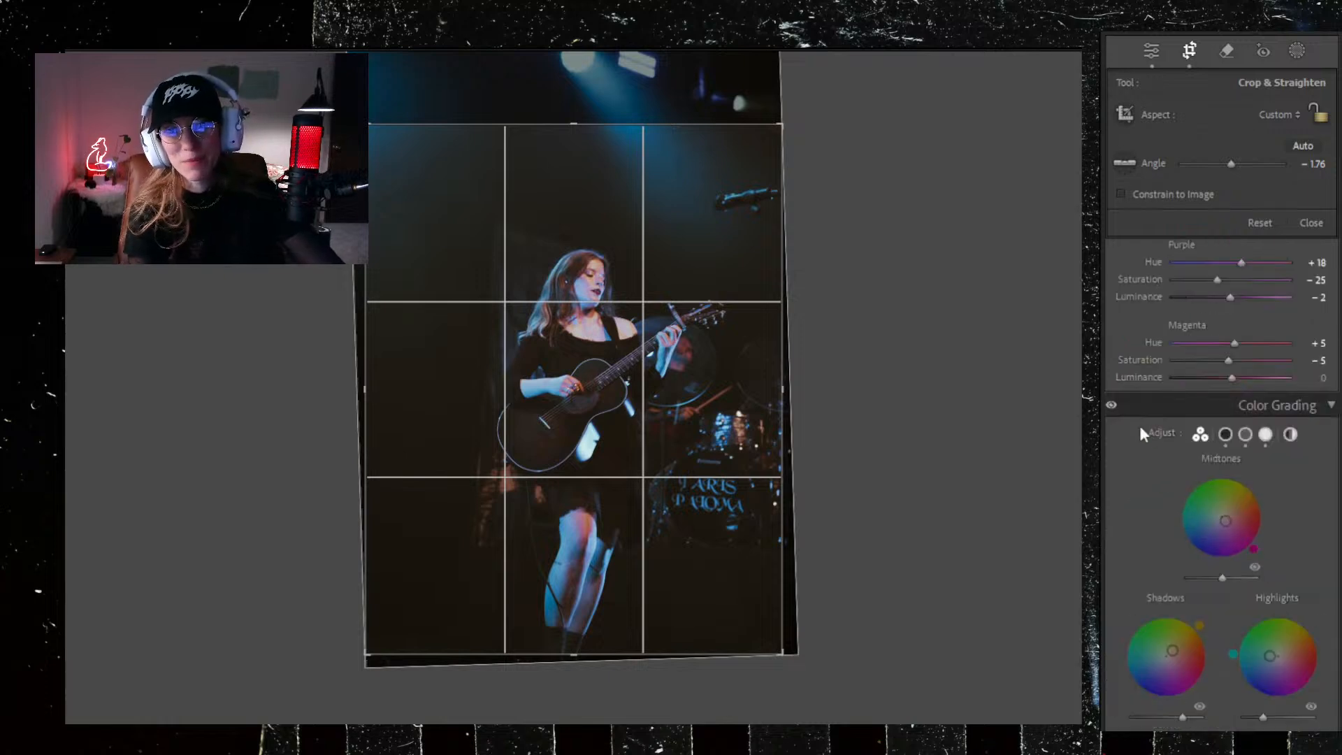
{"action": "scroll", "coordinate": [1138, 397], "scroll_direction": "up", "scroll_amount": 10}
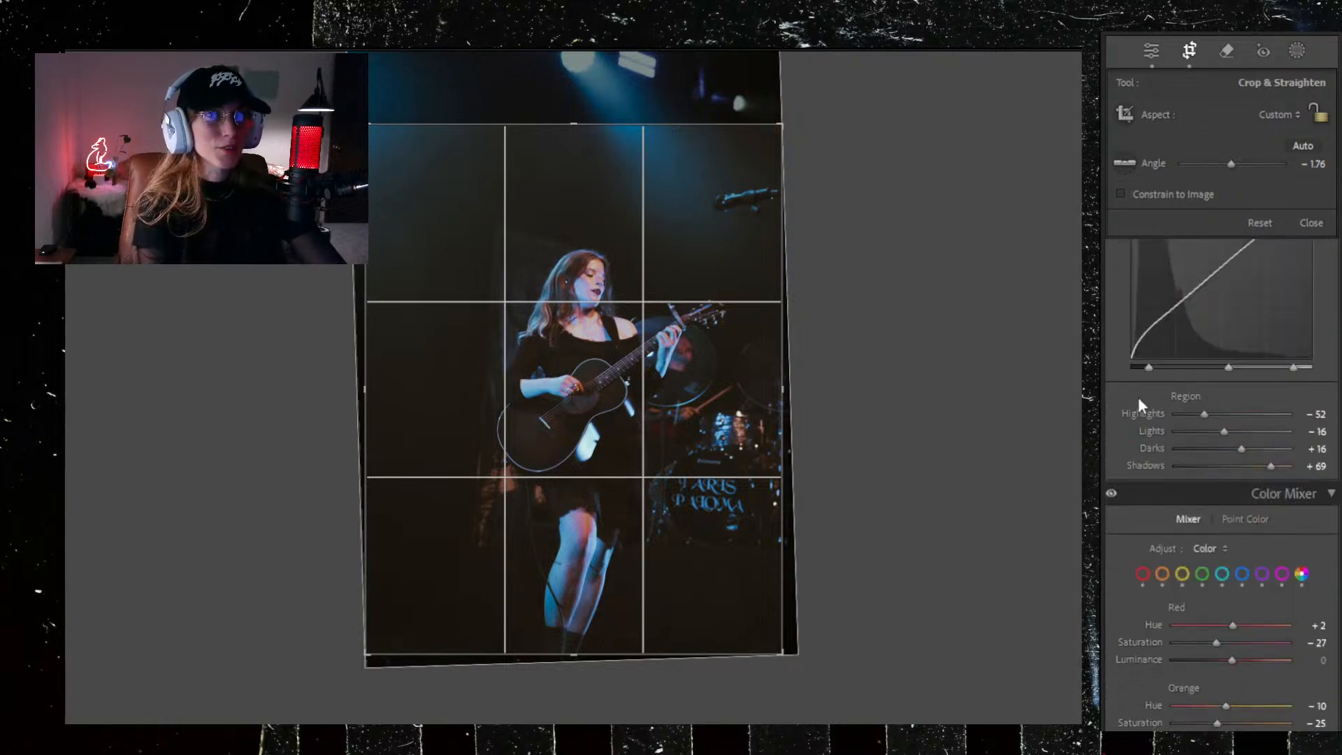
{"action": "mouse_move", "coordinate": [1204, 413]}
{"action": "left_mouse_down"}
{"action": "mouse_move", "coordinate": [1223, 414]}
{"action": "mouse_move", "coordinate": [1197, 419]}
{"action": "left_mouse_up"}
{"action": "scroll", "coordinate": [1196, 420], "scroll_direction": "up", "scroll_amount": 5}
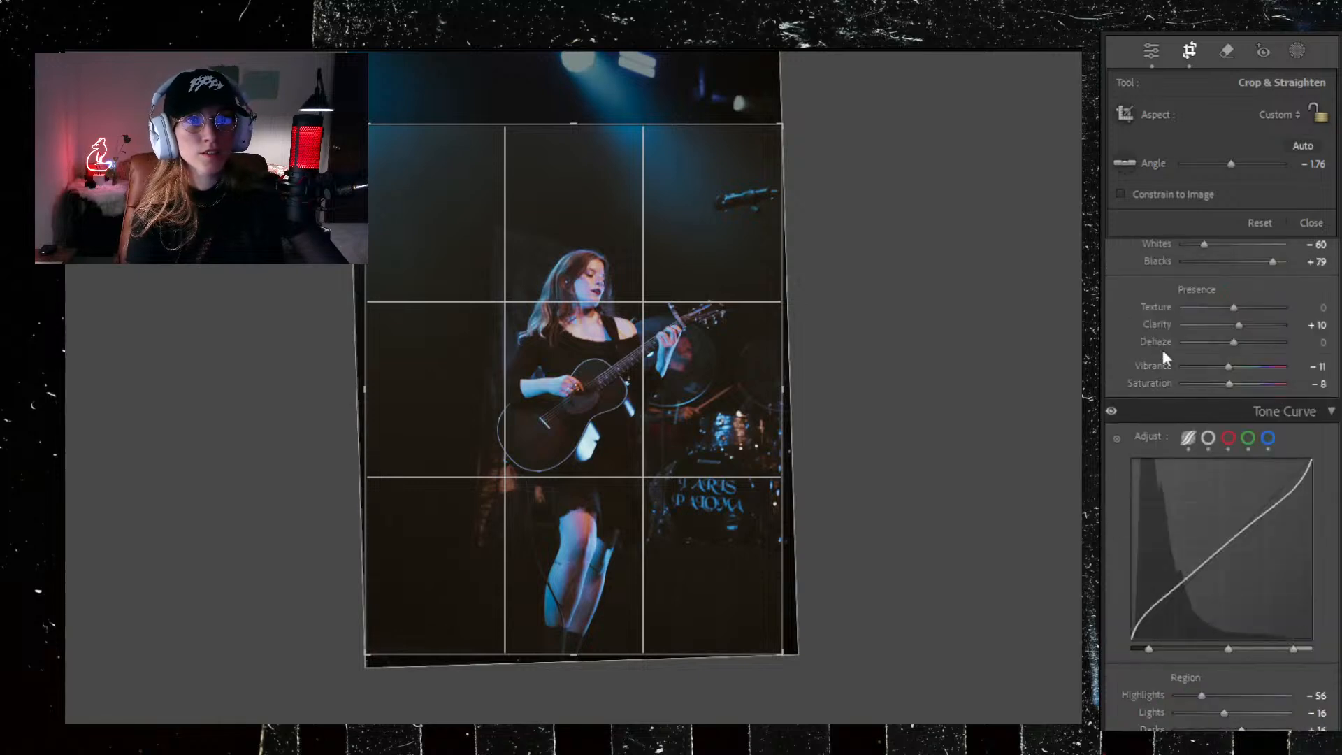
{"action": "scroll", "coordinate": [1162, 349], "scroll_direction": "up", "scroll_amount": 5}
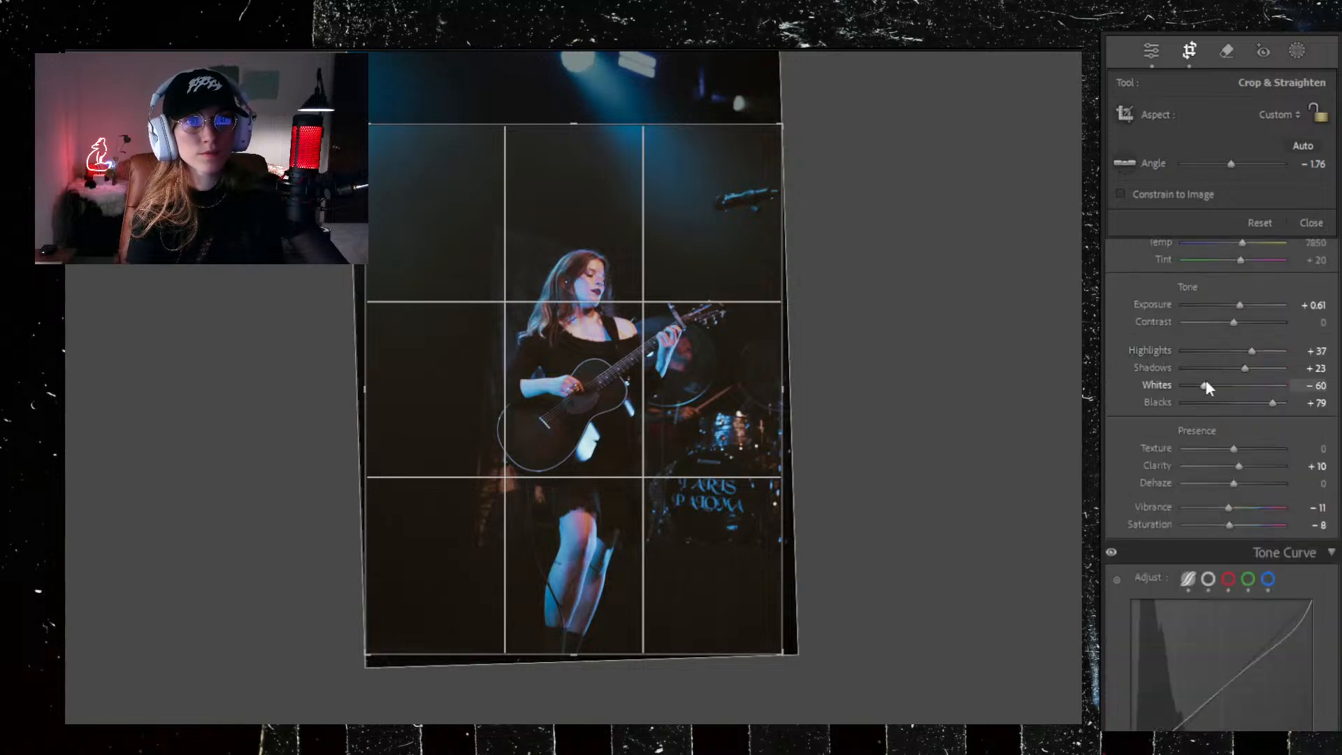
{"action": "left_click_drag", "start_coordinate": [1208, 384], "coordinate": [1248, 367]}
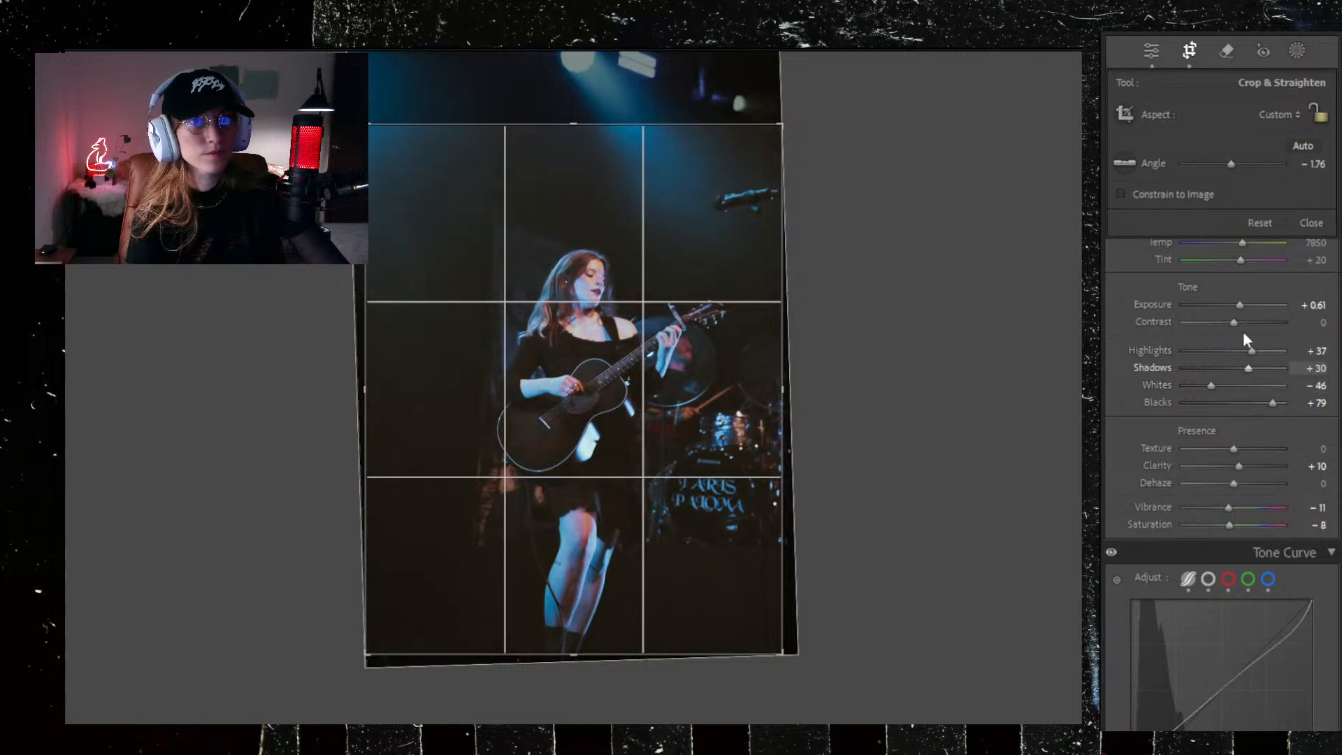
{"action": "left_click_drag", "start_coordinate": [1243, 308], "coordinate": [1240, 309]}
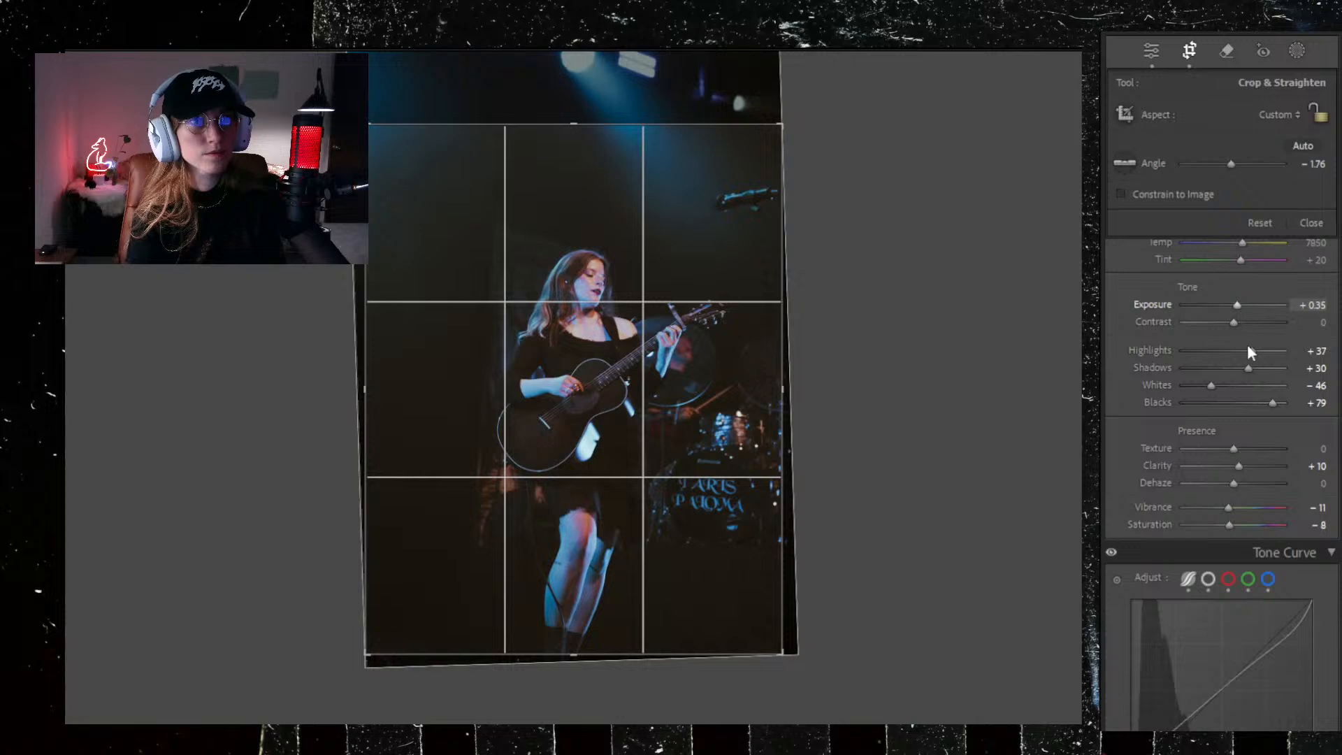
{"action": "left_click", "coordinate": [1187, 53]}
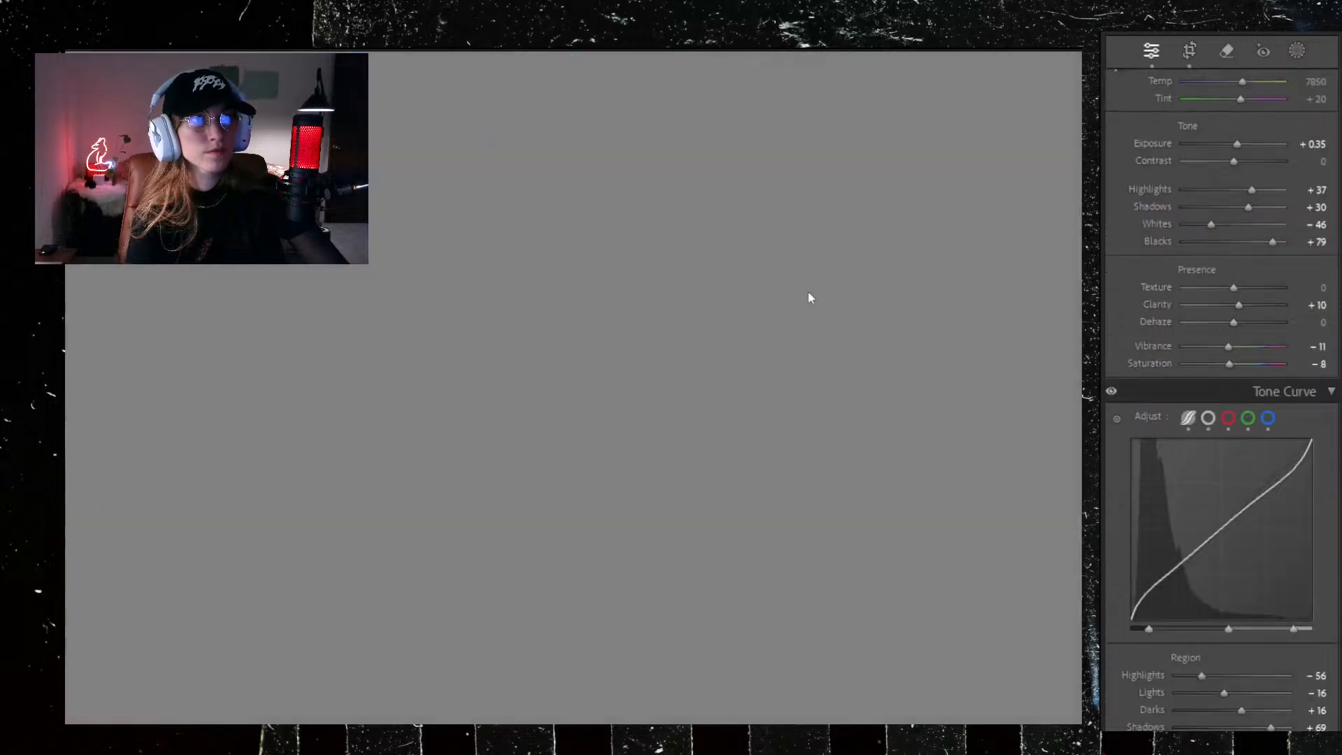
Step: Make a virtual copy of the cropped photo and compare the edit with the unedited version
{"action": "left_click", "coordinate": [585, 270]}
{"action": "left_click_drag", "start_coordinate": [610, 326], "coordinate": [661, 219]}
{"action": "left_click", "coordinate": [661, 220]}
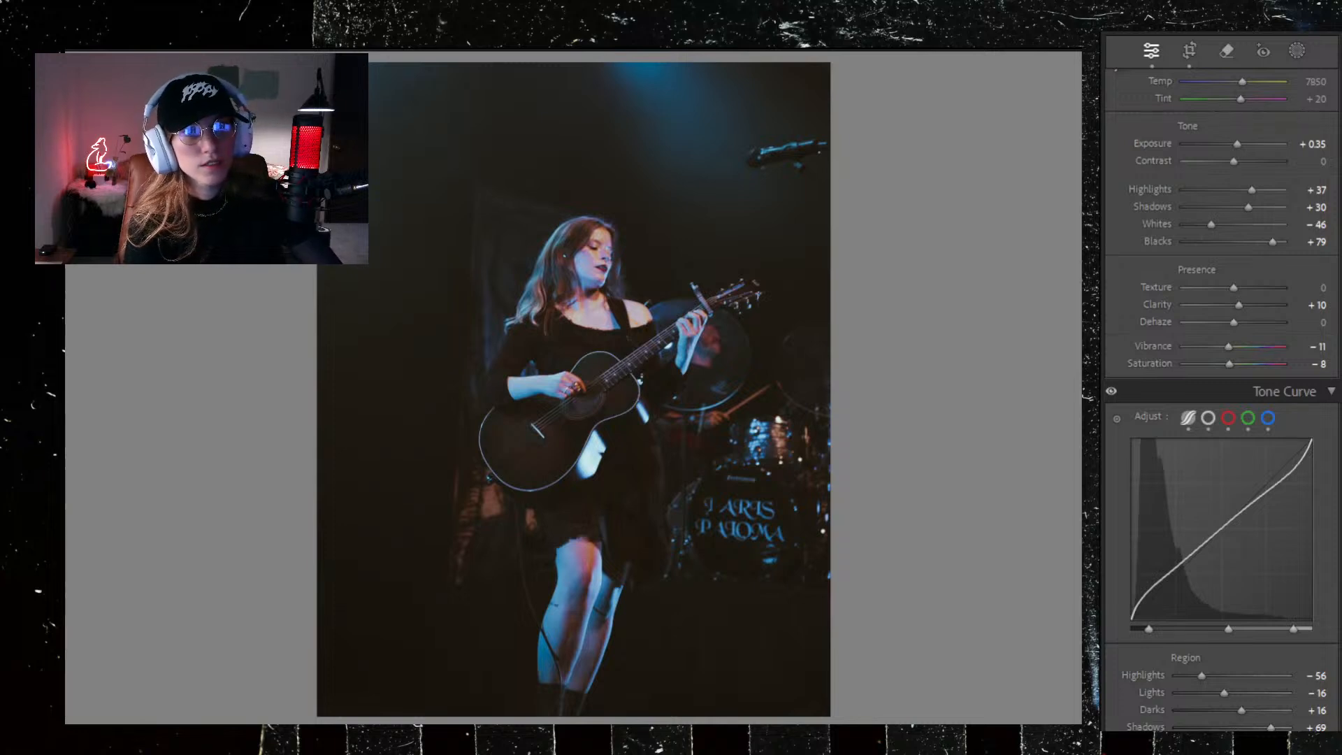
{"action": "key", "text": "ctrl+apostrophe"}
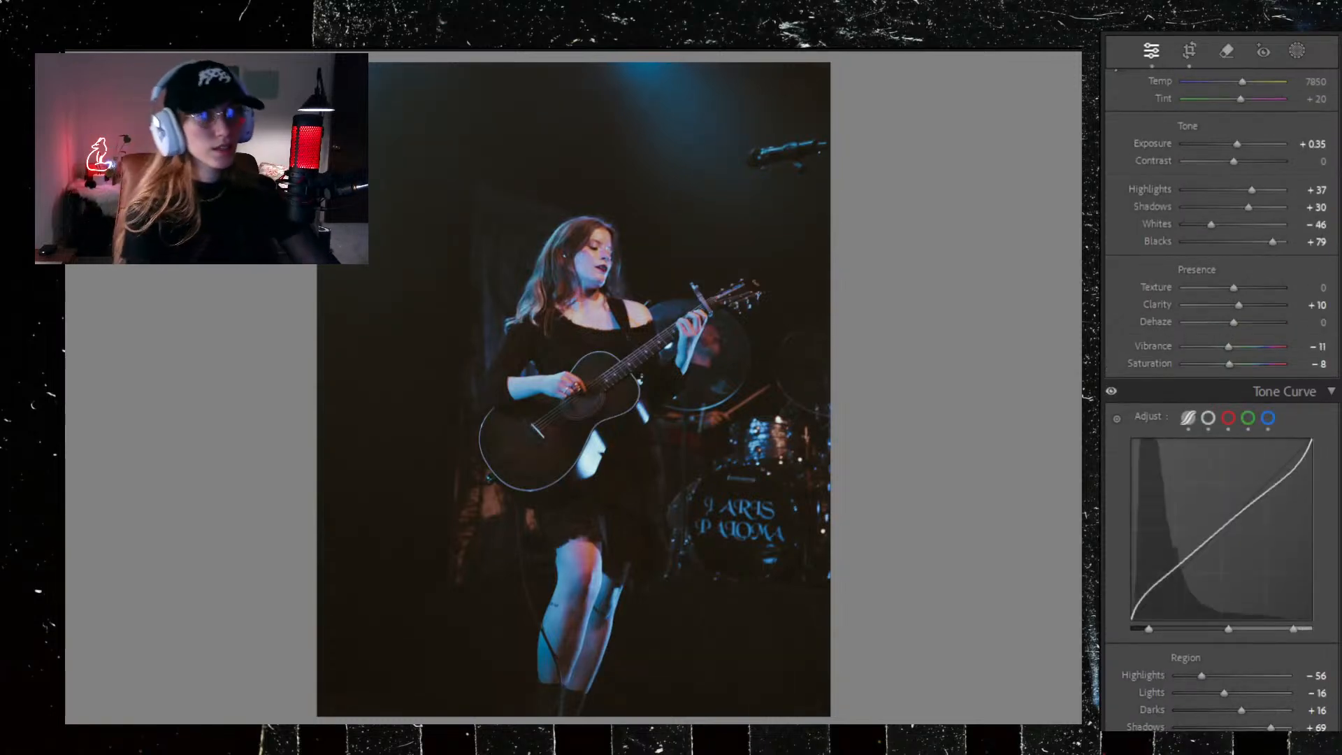
{"action": "key", "text": "backslash"}
{"action": "key", "text": "backslash"}
{"action": "key", "text": "backslash"}
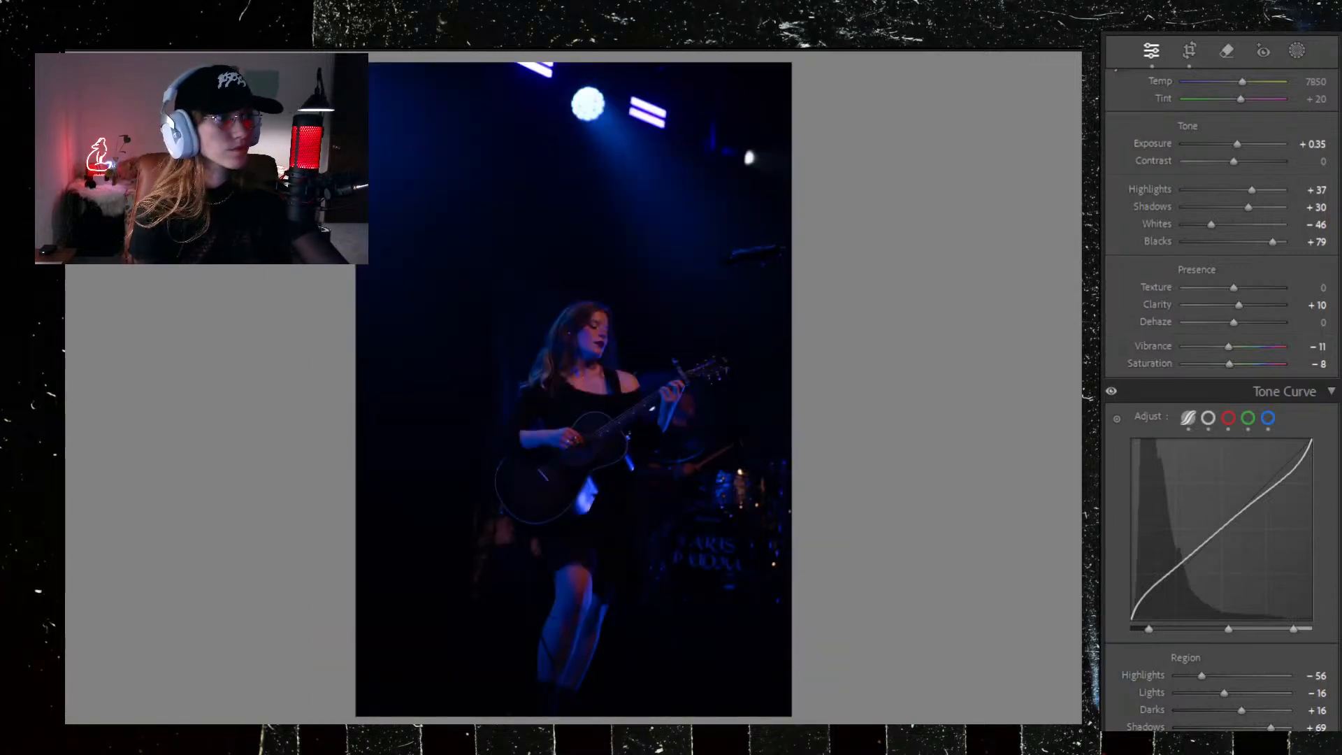
Step: Reset the copy to the base preset with contrast +10 and blacks +80, and sample white balance from the bright patch below the guitar
{"action": "key", "text": "ctrl+shift+r"}
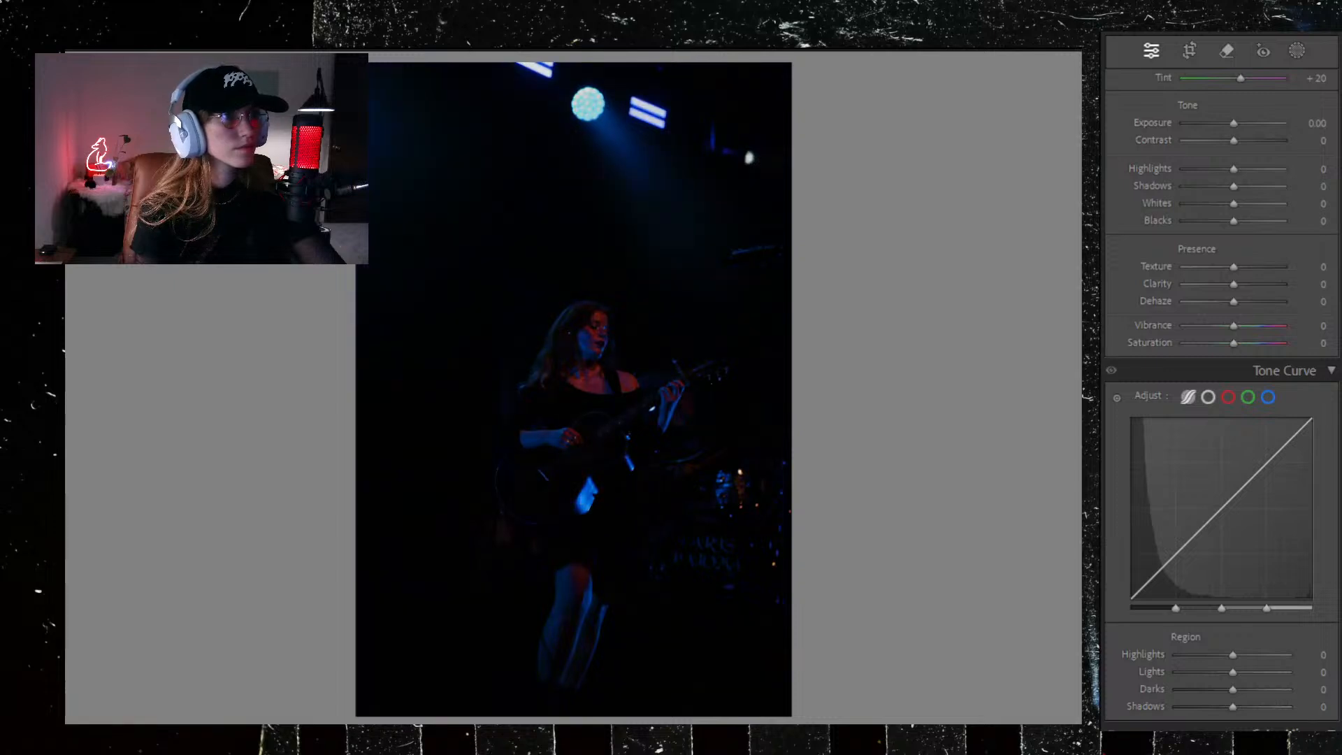
{"action": "scroll", "coordinate": [1132, 387], "scroll_direction": "up", "scroll_amount": 5}
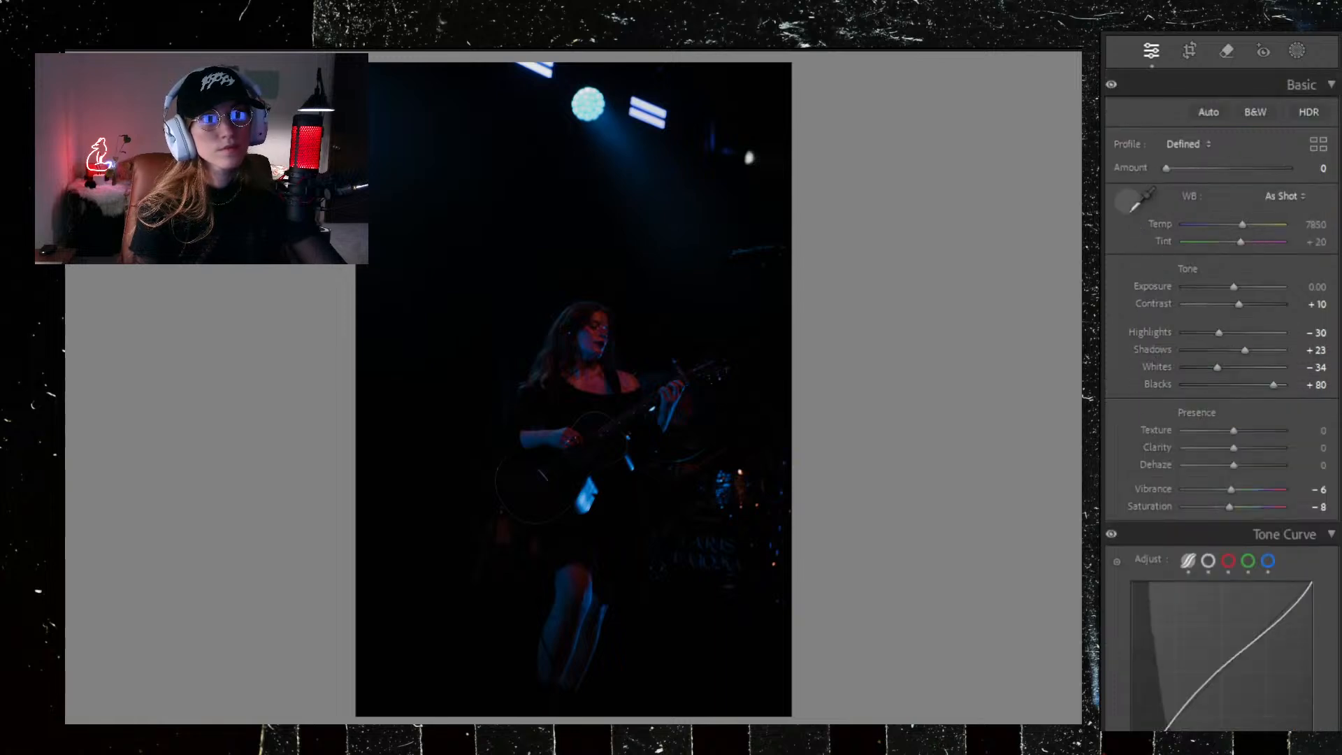
{"action": "left_click", "coordinate": [585, 494]}
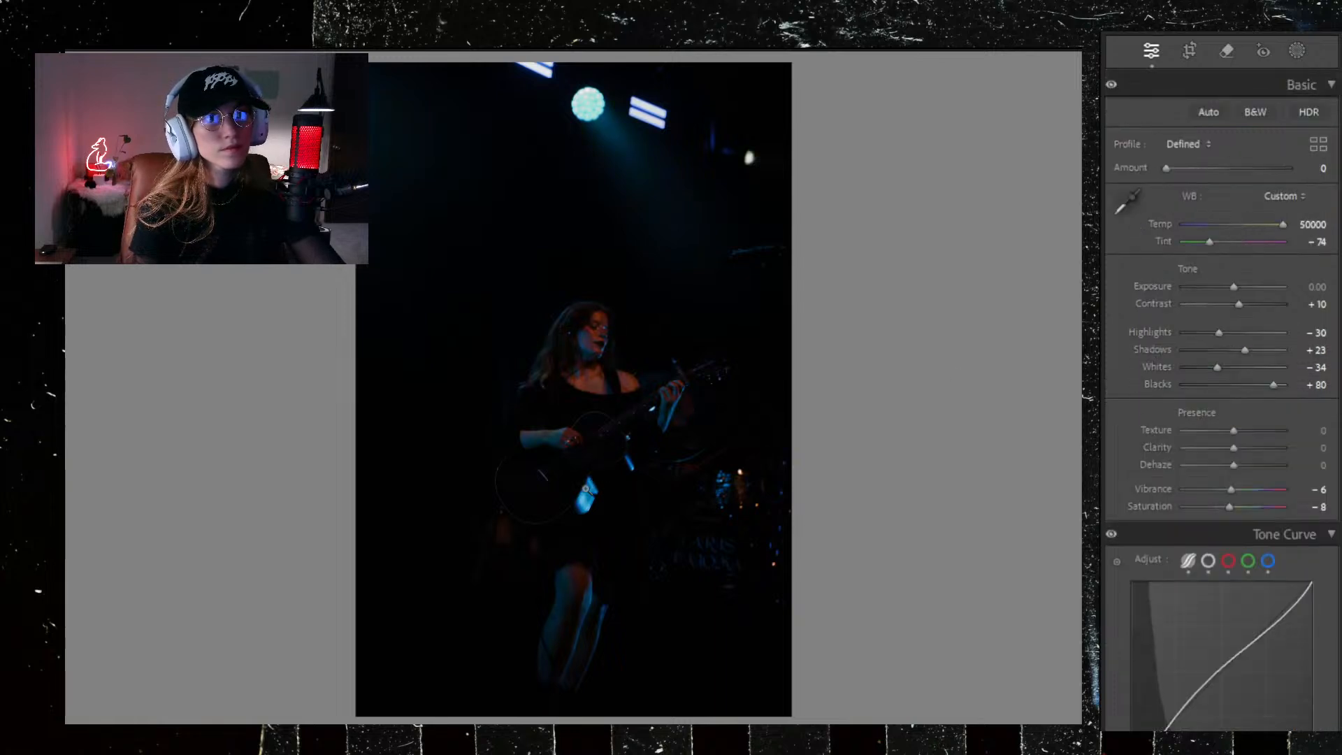
Step: Set the copy's contrast to 0, highlights to -26, tone-curve shadows to -19 and exposure to +1.67
{"action": "double_click", "coordinate": [1239, 303]}
{"action": "left_click_drag", "start_coordinate": [1235, 286], "coordinate": [1252, 285]}
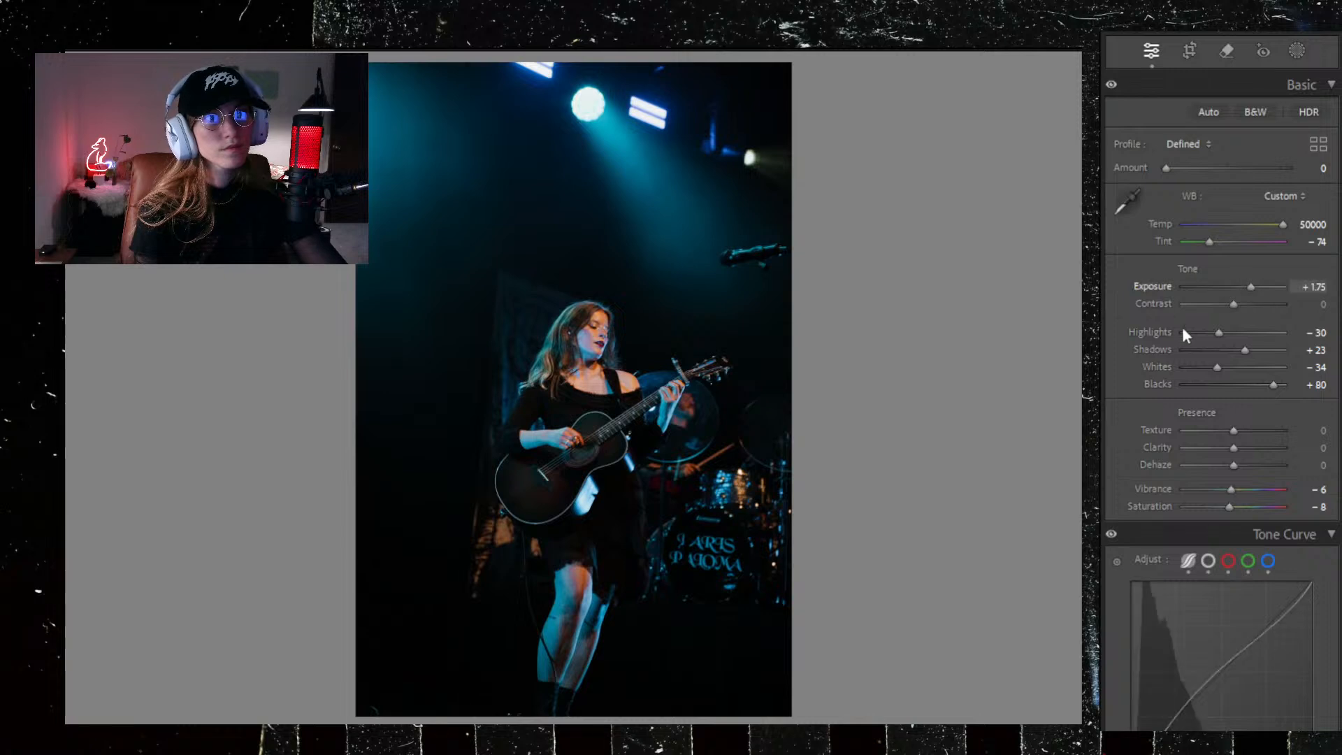
{"action": "left_click_drag", "start_coordinate": [1215, 330], "coordinate": [1217, 339]}
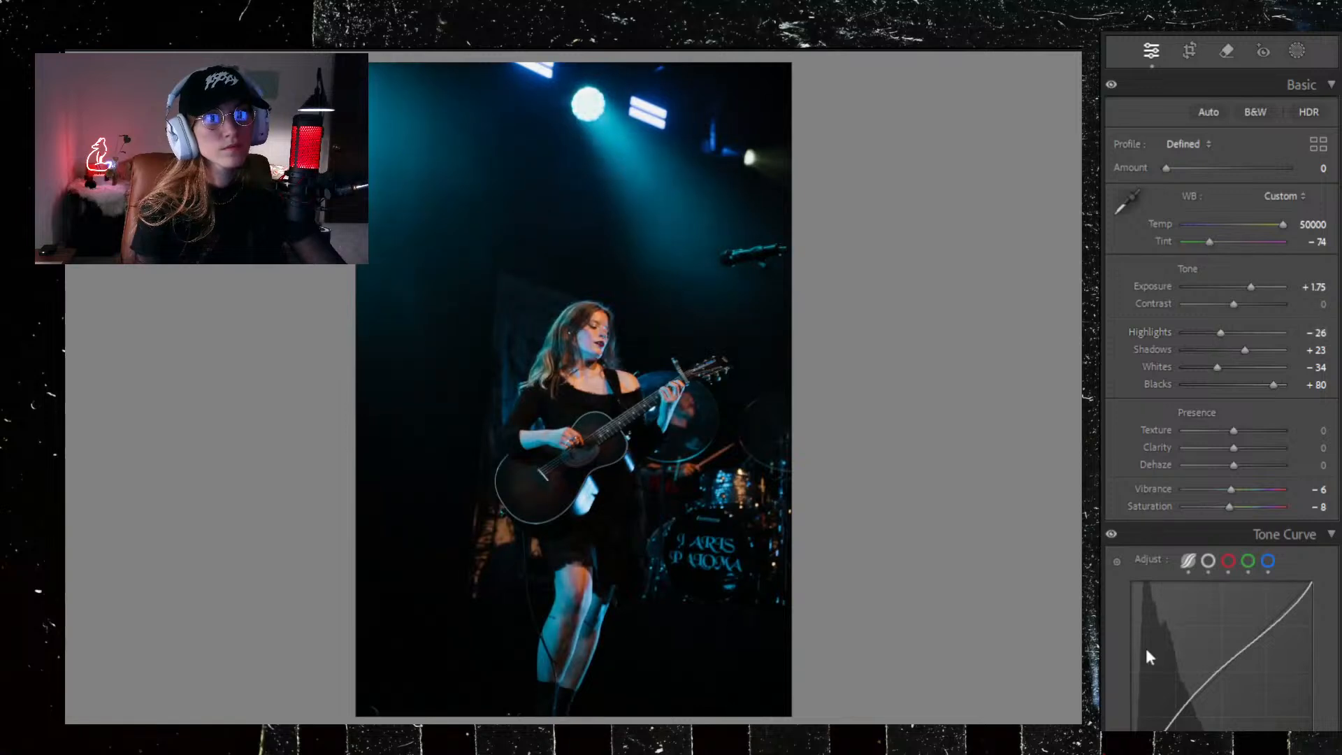
{"action": "scroll", "coordinate": [1172, 658], "scroll_direction": "down", "scroll_amount": 5}
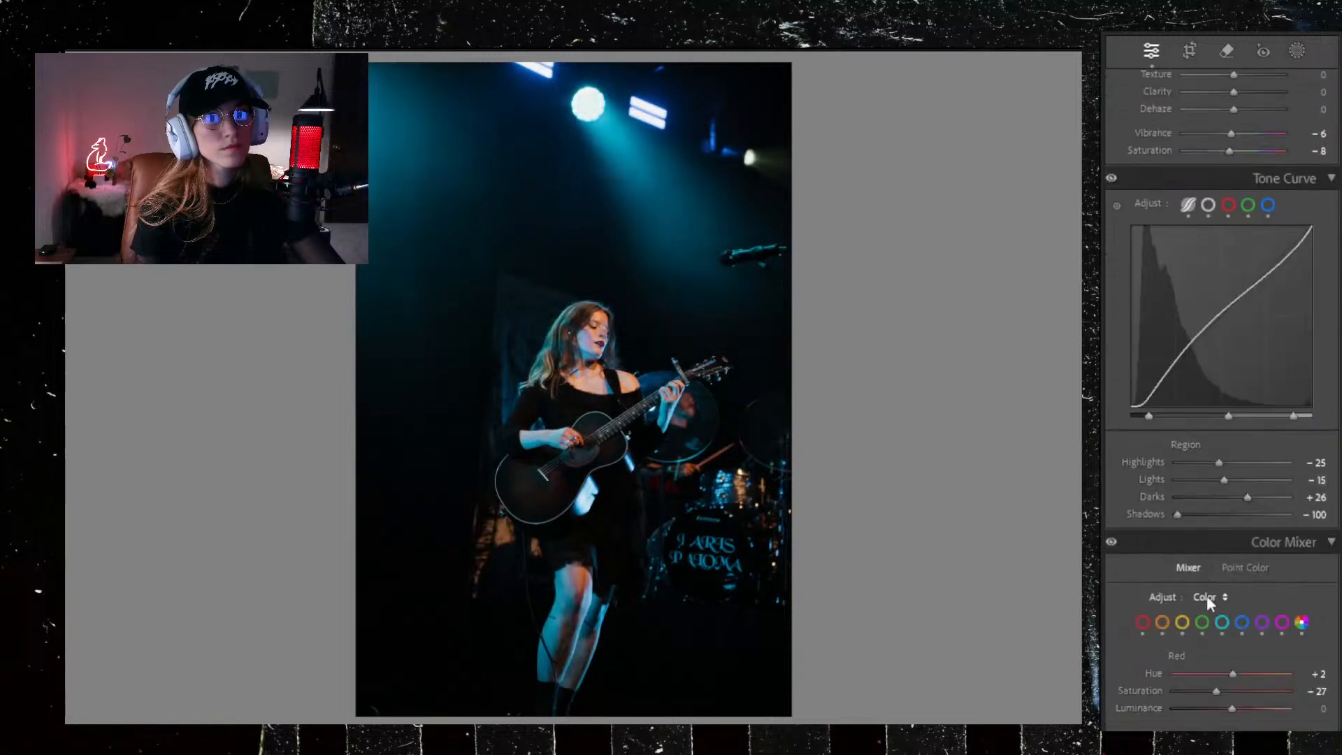
{"action": "left_click_drag", "start_coordinate": [1180, 515], "coordinate": [1225, 512]}
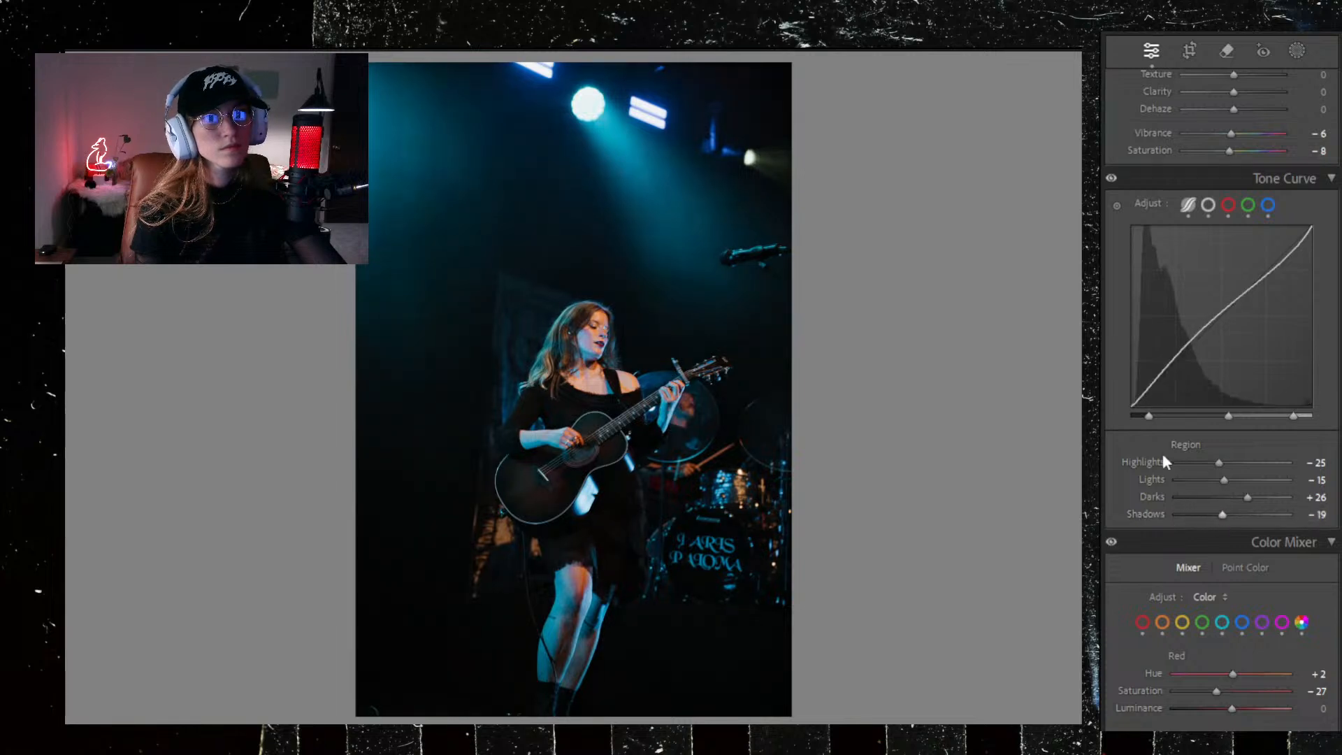
{"action": "scroll", "coordinate": [1137, 478], "scroll_direction": "up", "scroll_amount": 5}
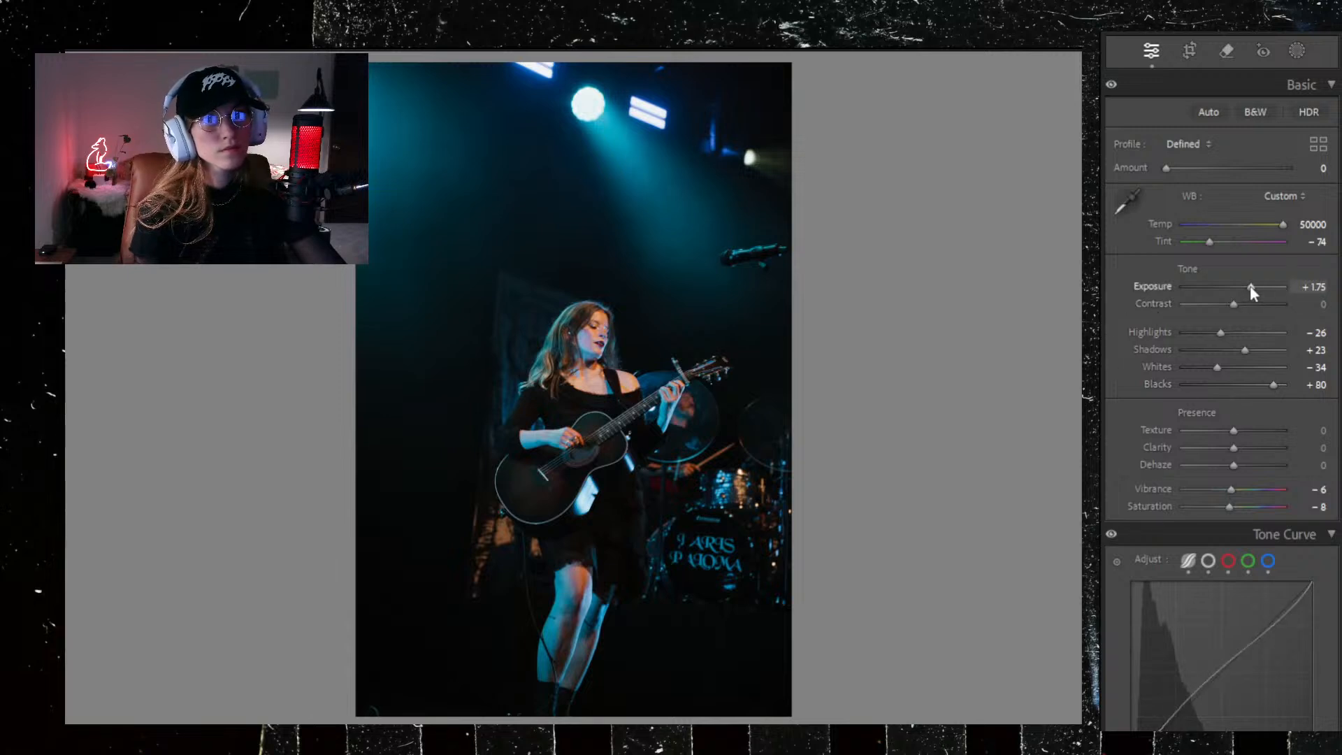
{"action": "left_click_drag", "start_coordinate": [1249, 285], "coordinate": [1248, 287]}
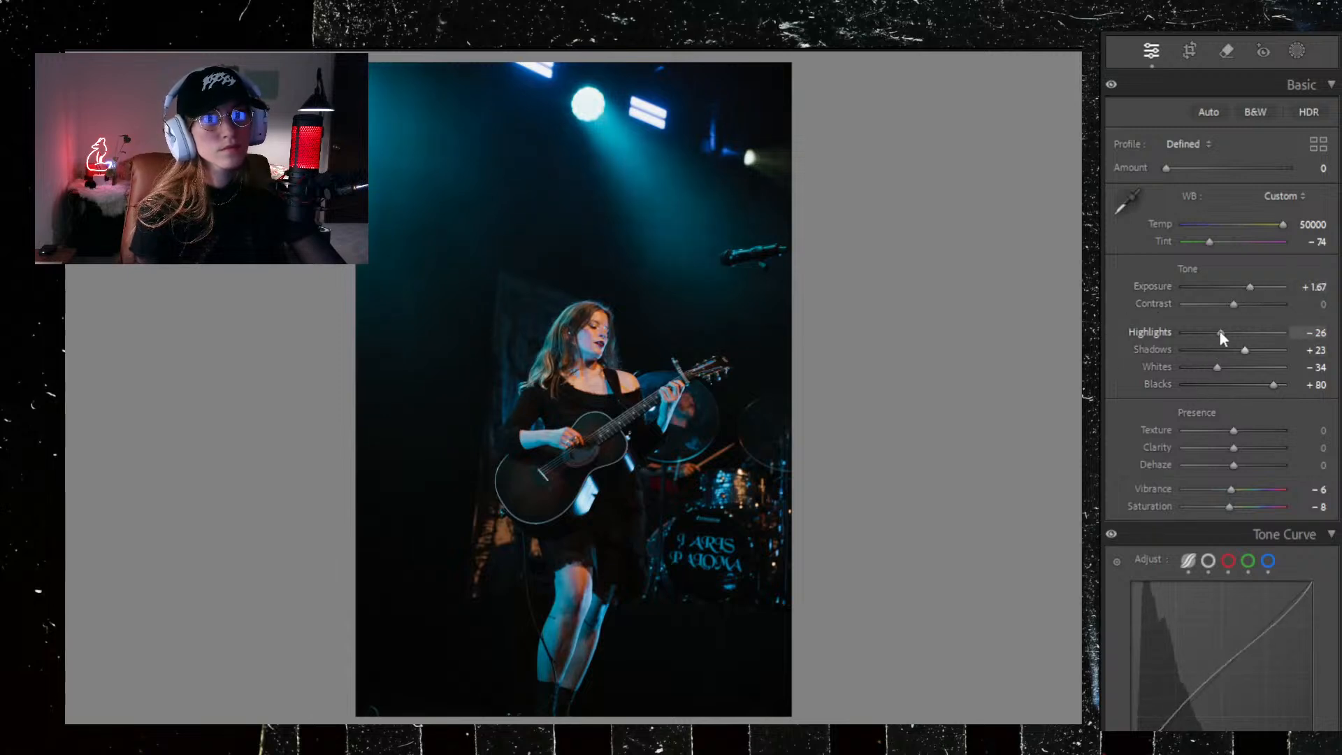
Step: Grade the copy's shadows to hue 39 and saturation 34, and tint the midtones teal and the highlights magenta-red
{"action": "scroll", "coordinate": [1170, 485], "scroll_direction": "down", "scroll_amount": 12}
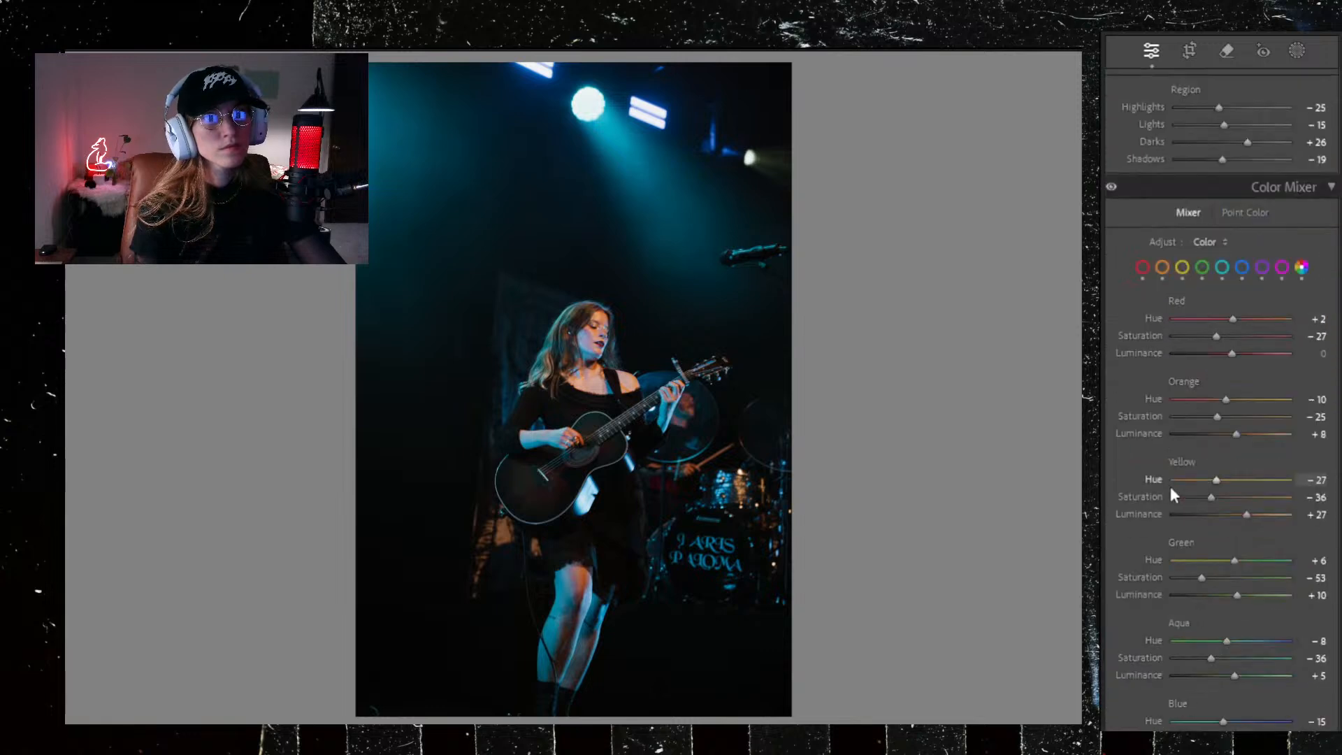
{"action": "scroll", "coordinate": [1125, 499], "scroll_direction": "down", "scroll_amount": 8}
{"action": "mouse_move", "coordinate": [1167, 660]}
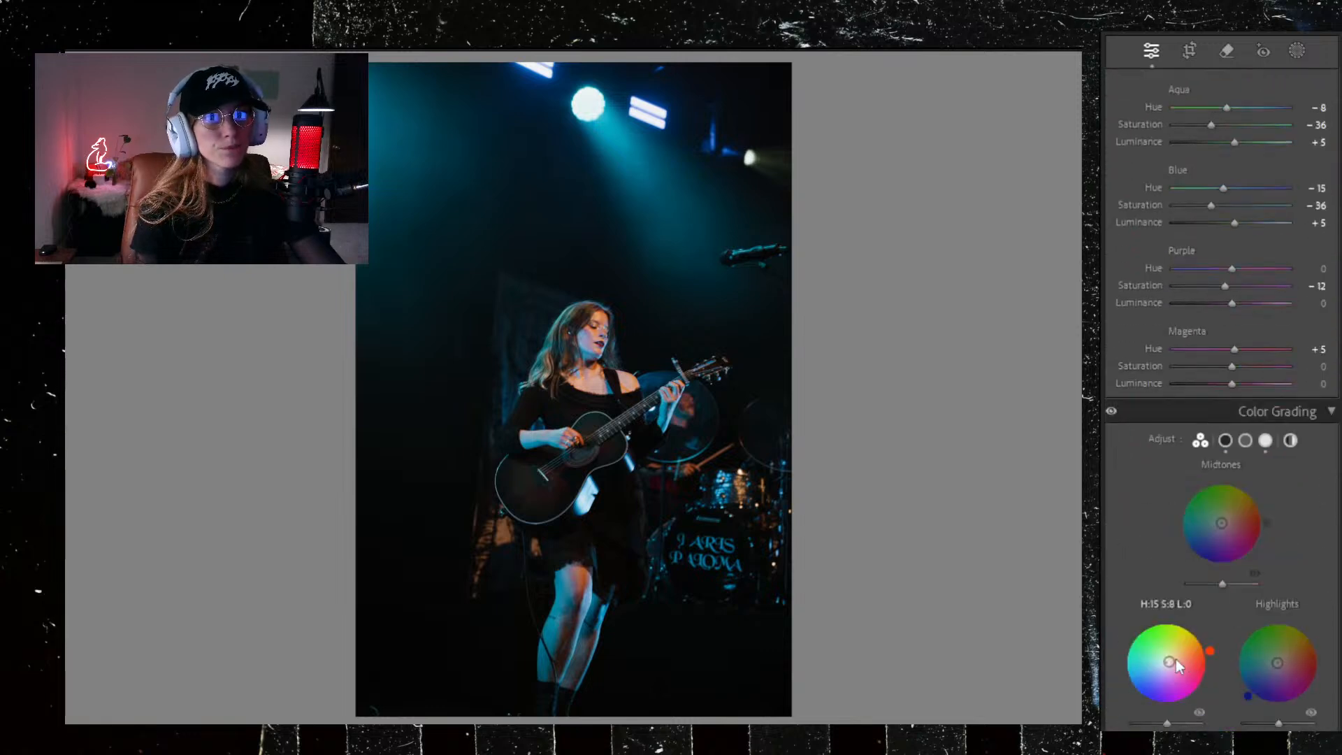
{"action": "left_click_drag", "start_coordinate": [1169, 661], "coordinate": [1176, 654]}
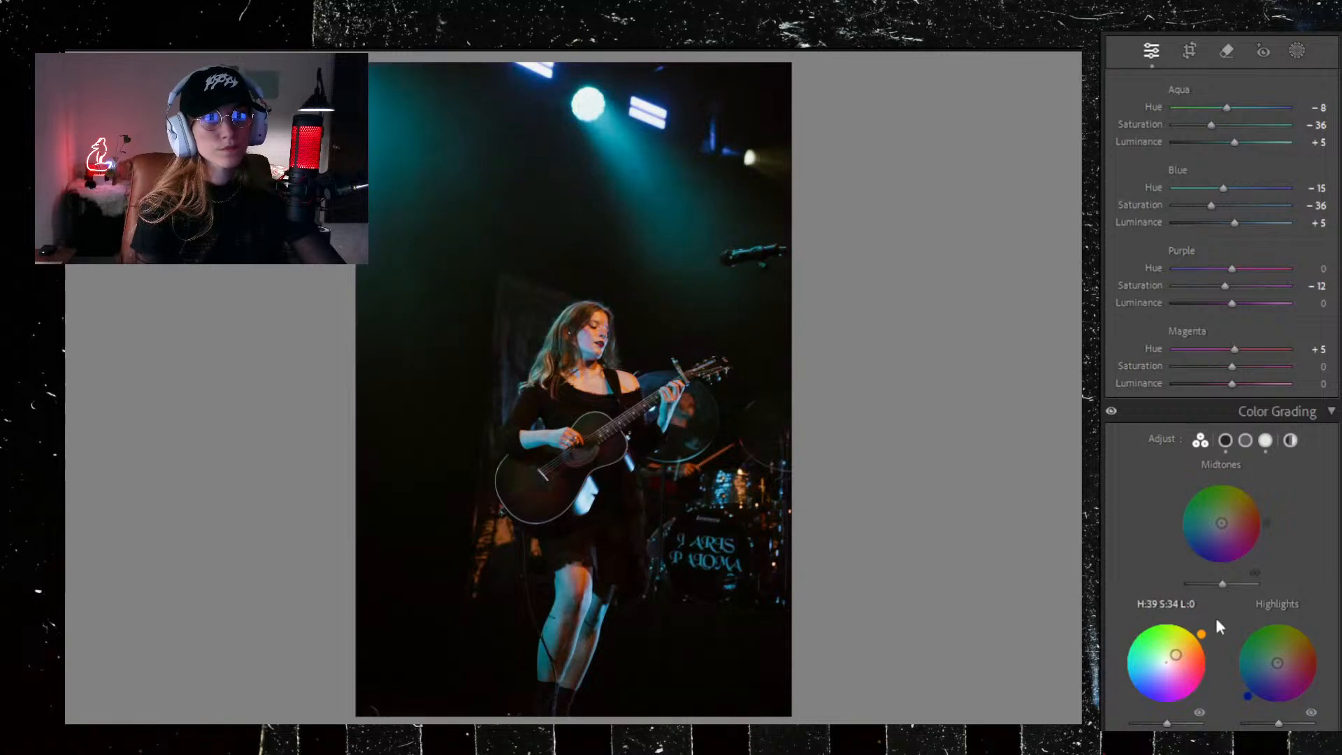
{"action": "left_click_drag", "start_coordinate": [1221, 522], "coordinate": [1176, 523]}
{"action": "left_click_drag", "start_coordinate": [1245, 696], "coordinate": [1316, 685]}
{"action": "double_click", "coordinate": [1284, 672]}
Step: Raise the shadow grade's luminance to +34 and shift its hue to 13
{"action": "left_click_drag", "start_coordinate": [1167, 723], "coordinate": [1178, 728]}
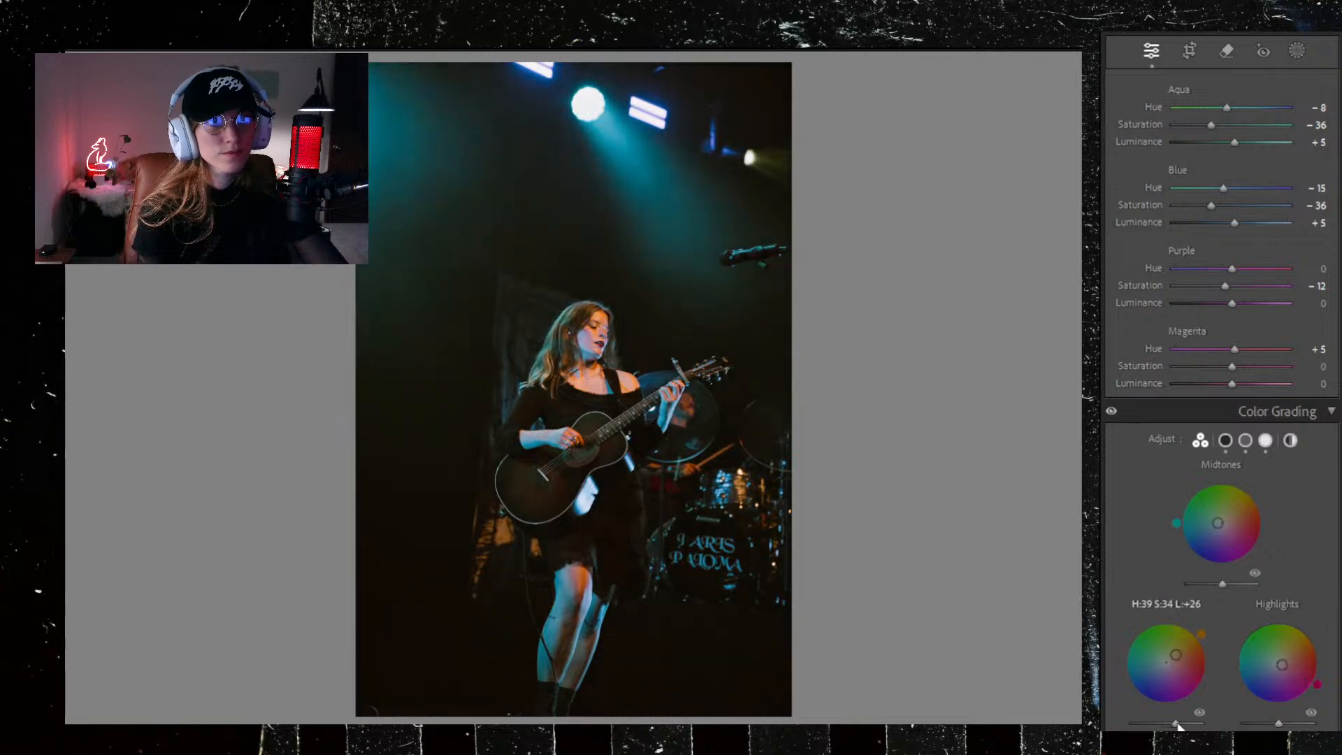
{"action": "mouse_move", "coordinate": [1201, 634]}
{"action": "left_mouse_down"}
{"action": "mouse_move", "coordinate": [1204, 685]}
{"action": "mouse_move", "coordinate": [1187, 698]}
{"action": "mouse_move", "coordinate": [1134, 694]}
{"action": "mouse_move", "coordinate": [1120, 657]}
{"action": "mouse_move", "coordinate": [1142, 625]}
{"action": "mouse_move", "coordinate": [1201, 633]}
{"action": "left_mouse_up"}
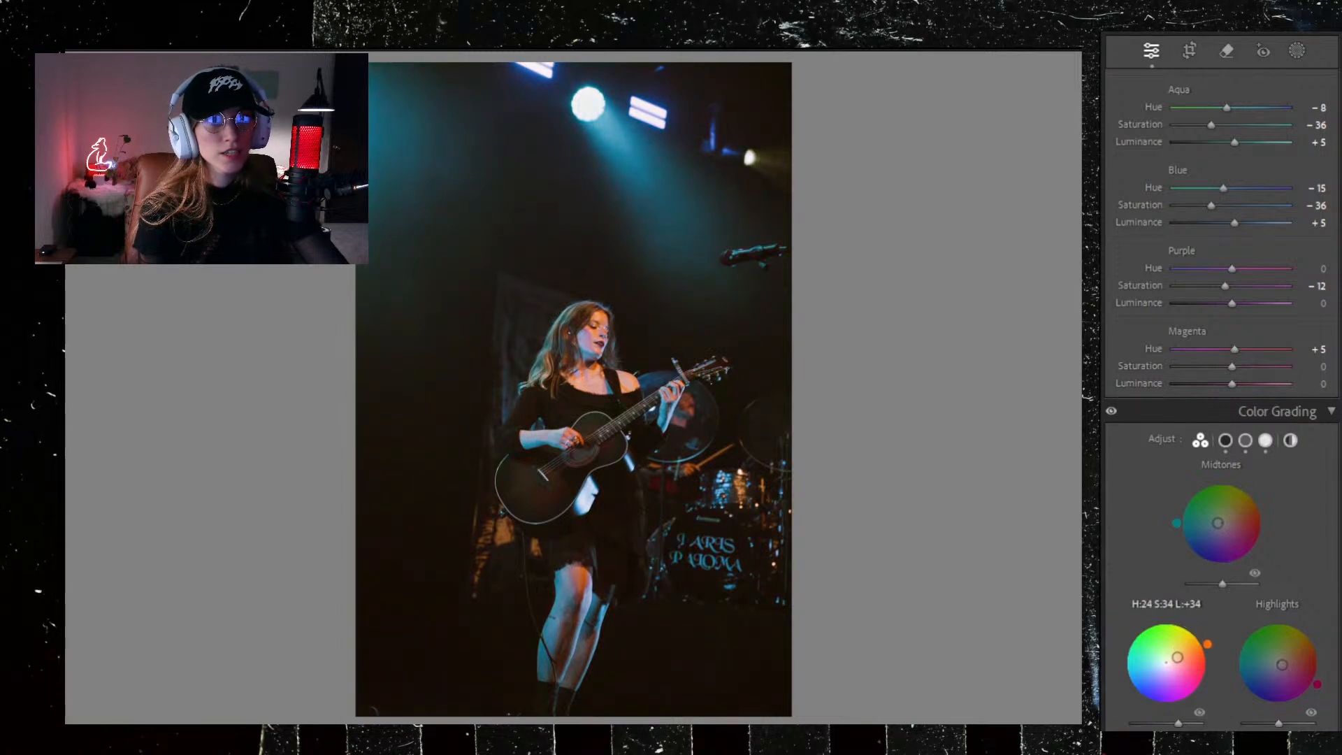
{"action": "mouse_move", "coordinate": [1201, 633]}
{"action": "left_mouse_down"}
{"action": "mouse_move", "coordinate": [1191, 624]}
{"action": "mouse_move", "coordinate": [1209, 649]}
{"action": "left_mouse_up"}
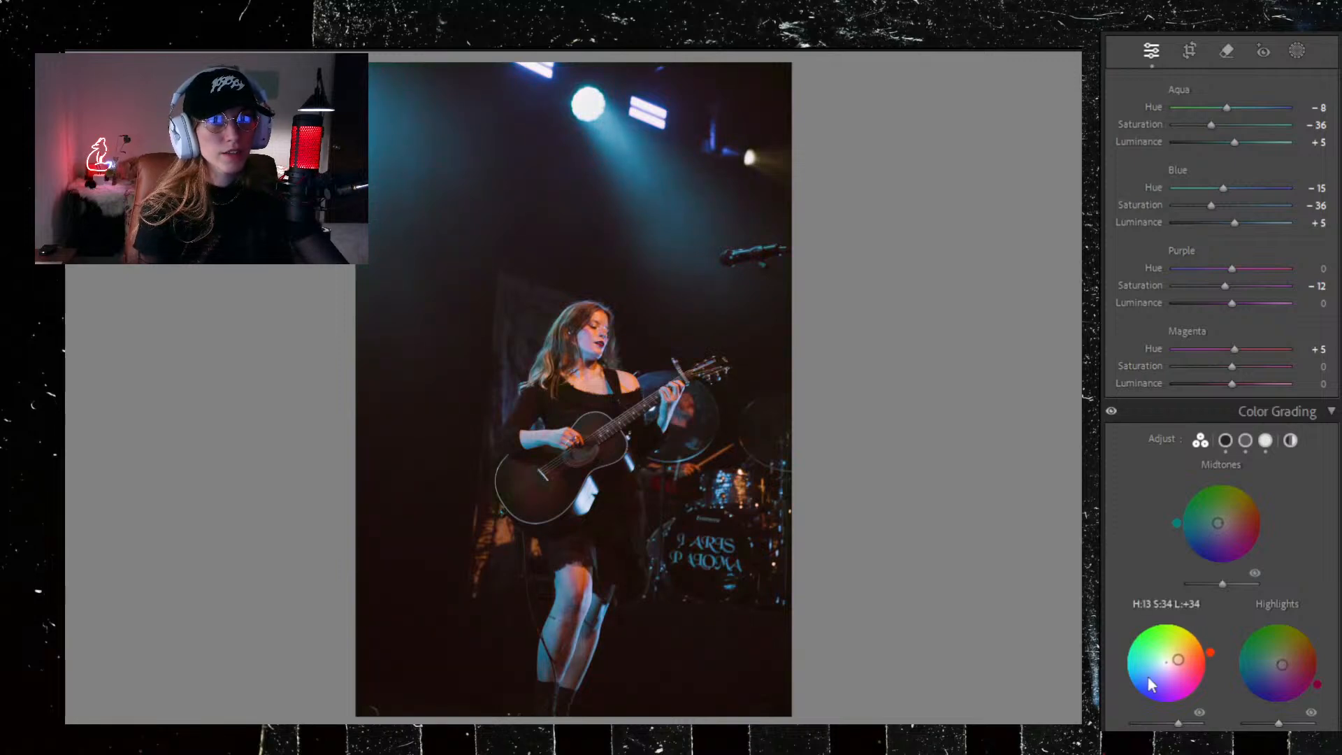
Step: Grade the shadows to hue 13, saturation 24 and luminance +61, and shift the highlights toward blue at about hue 236, saturation 15
{"action": "left_click_drag", "start_coordinate": [1178, 659], "coordinate": [1172, 661]}
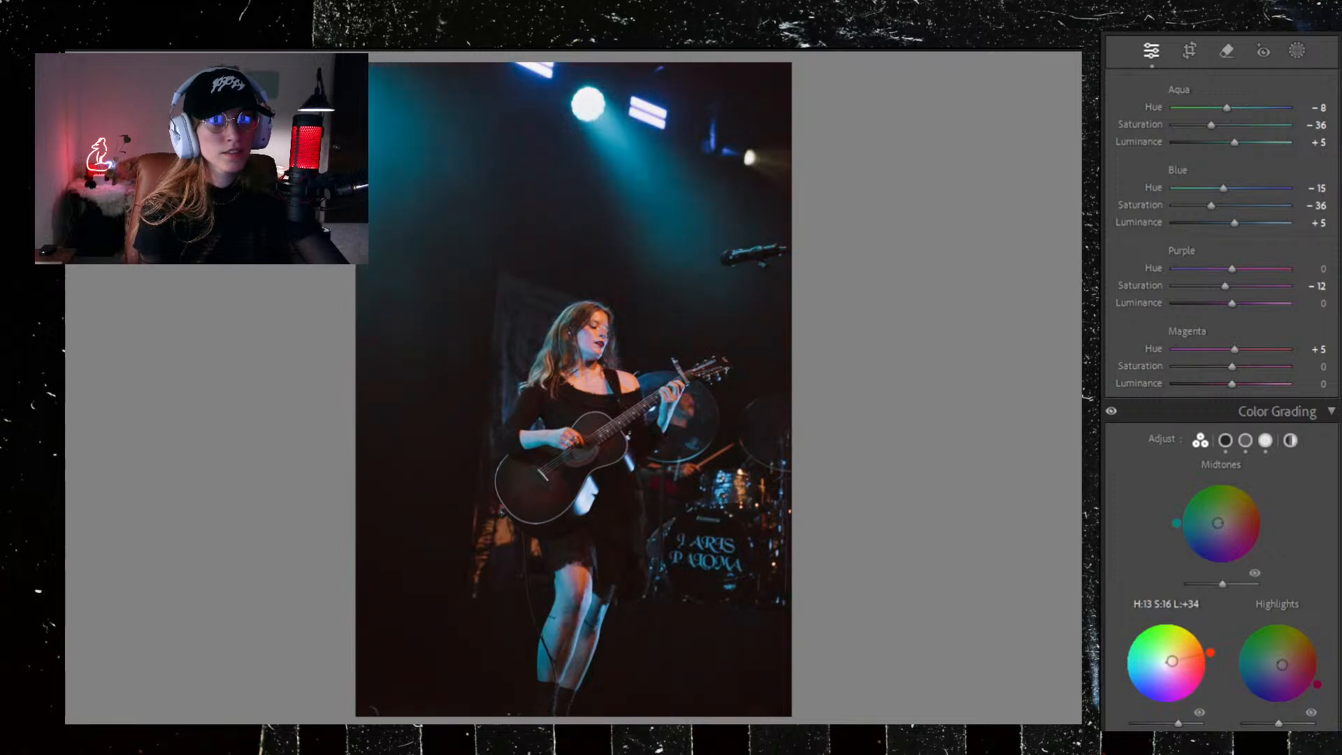
{"action": "left_click_drag", "start_coordinate": [1178, 724], "coordinate": [1188, 724]}
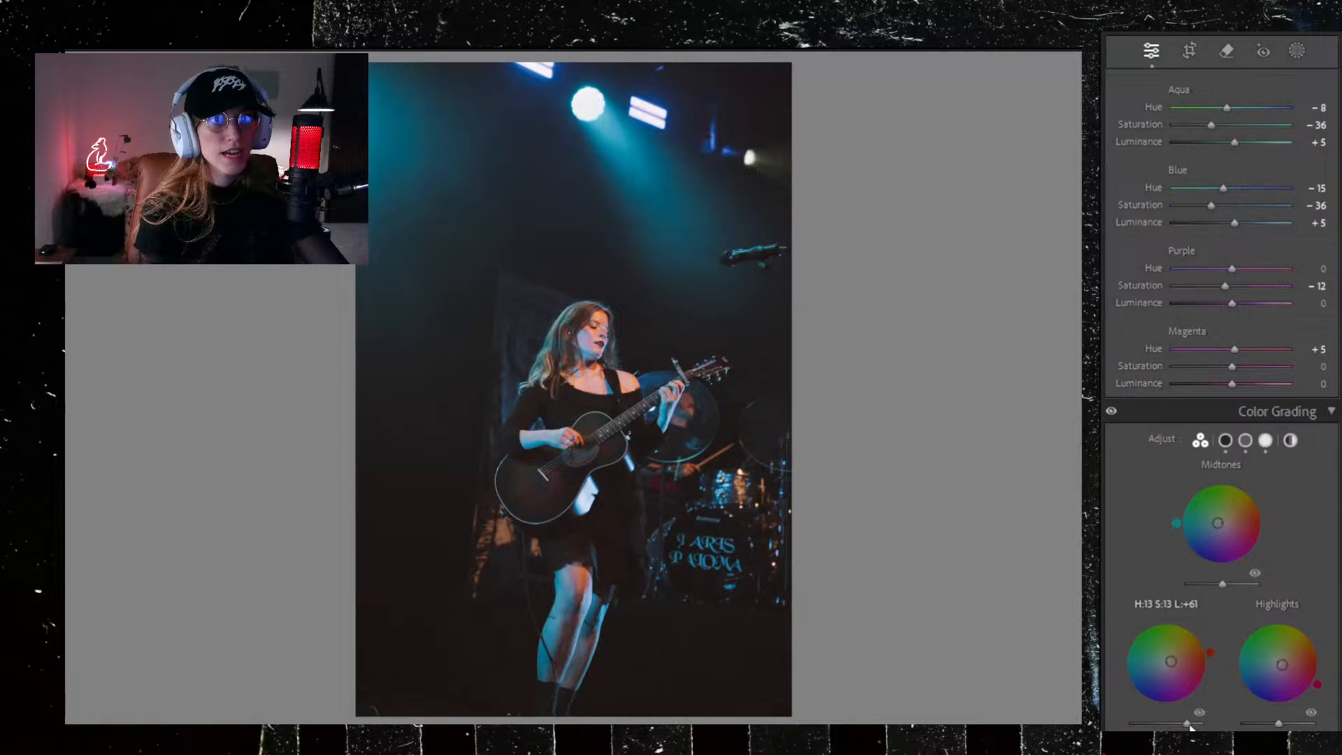
{"action": "left_click_drag", "start_coordinate": [1317, 685], "coordinate": [1255, 701]}
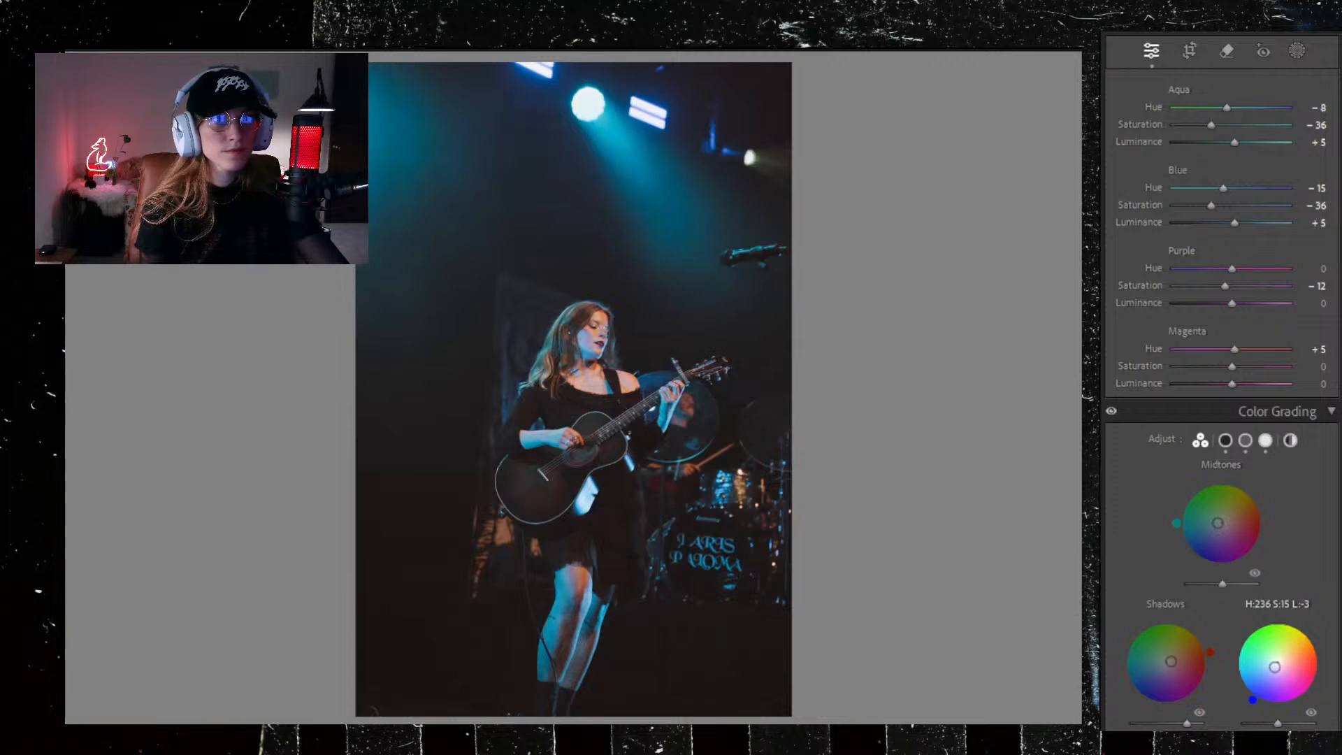
{"action": "left_click_drag", "start_coordinate": [1274, 667], "coordinate": [1272, 670]}
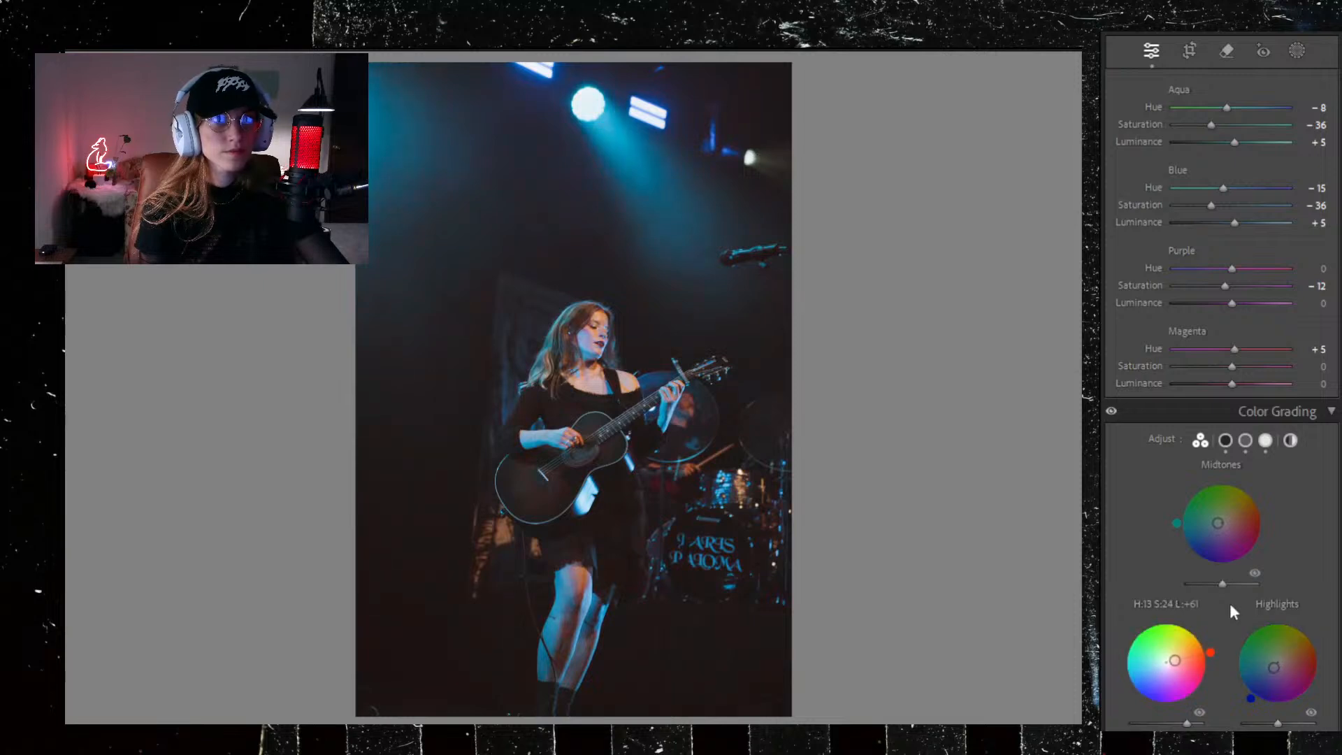
Step: Grade the midtones to hue 80 and saturation 28, and slightly raise the luminance of the midtones and shadows
{"action": "left_click_drag", "start_coordinate": [1176, 523], "coordinate": [1223, 510]}
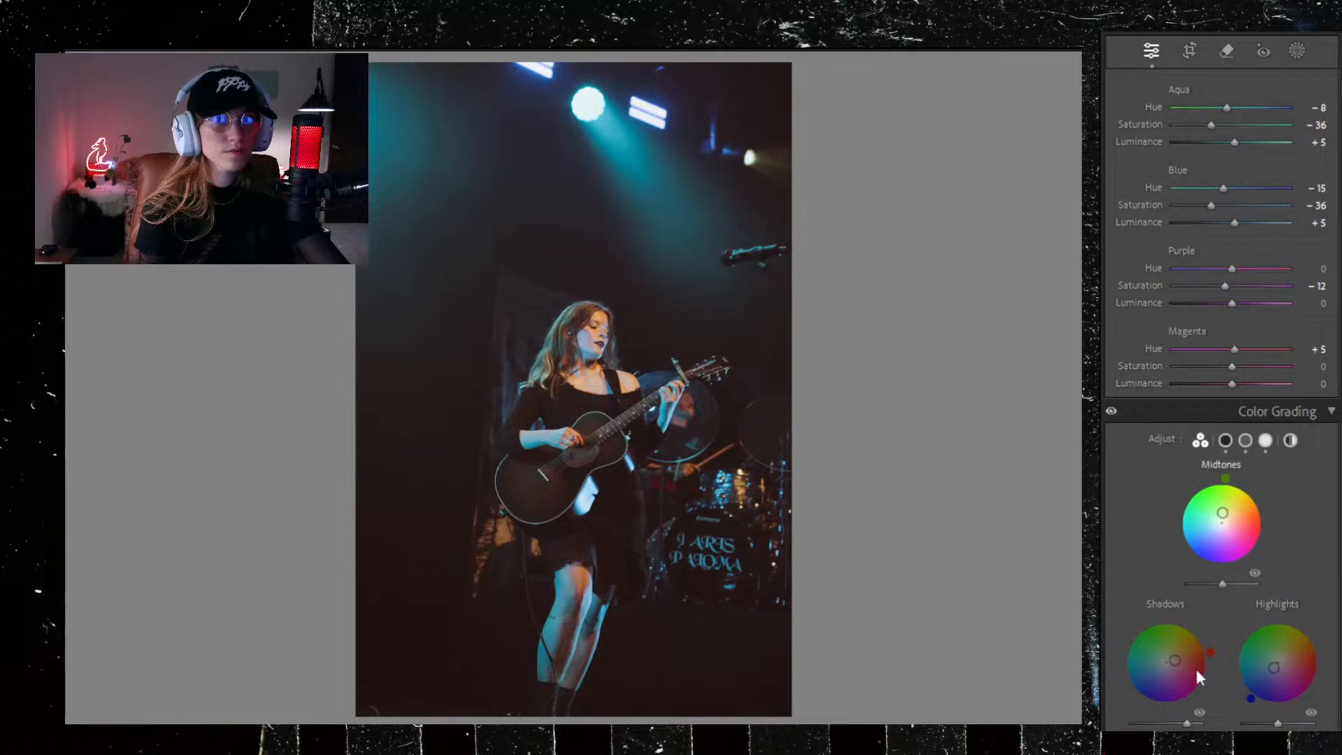
{"action": "mouse_move", "coordinate": [1225, 479]}
{"action": "left_mouse_down"}
{"action": "mouse_move", "coordinate": [1197, 487]}
{"action": "mouse_move", "coordinate": [1177, 532]}
{"action": "mouse_move", "coordinate": [1183, 499]}
{"action": "mouse_move", "coordinate": [1230, 479]}
{"action": "left_mouse_up"}
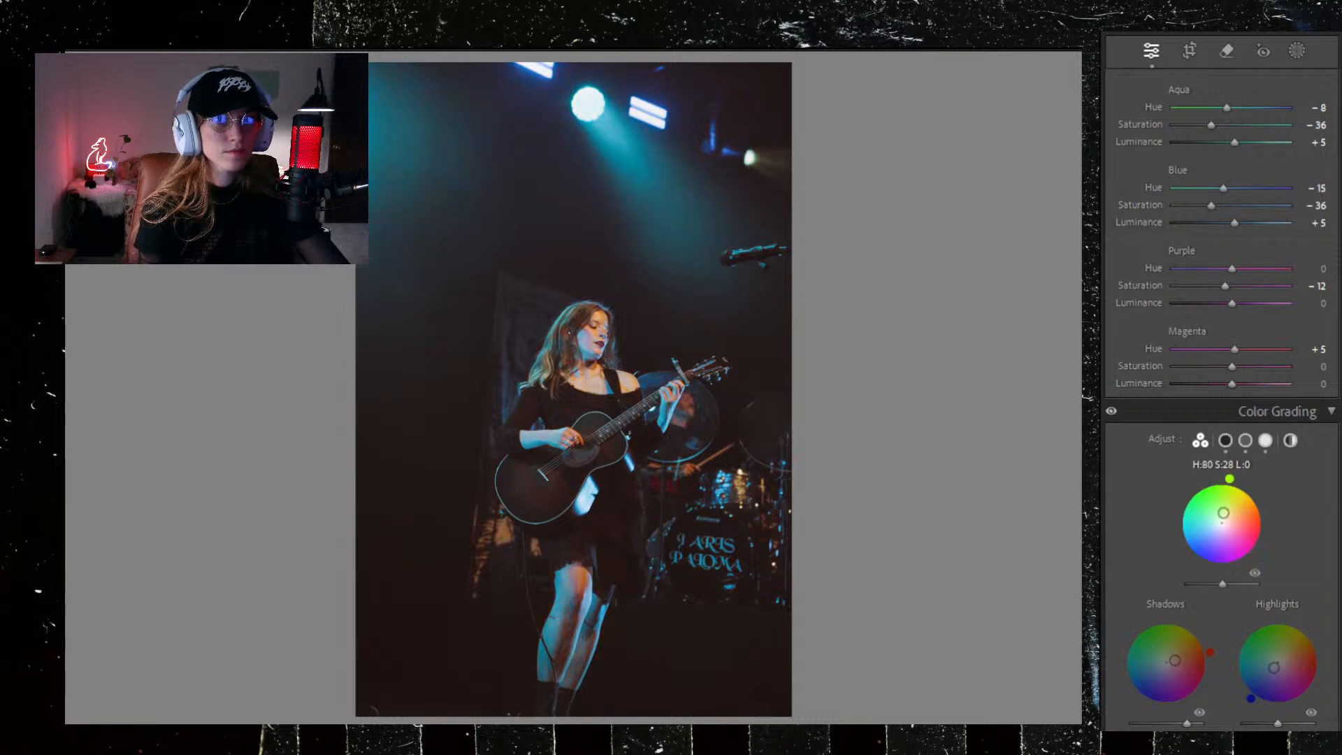
{"action": "mouse_move", "coordinate": [1224, 583]}
{"action": "left_mouse_down"}
{"action": "mouse_move", "coordinate": [1213, 587]}
{"action": "mouse_move", "coordinate": [1240, 581]}
{"action": "mouse_move", "coordinate": [1228, 596]}
{"action": "left_mouse_up"}
{"action": "left_click_drag", "start_coordinate": [1187, 723], "coordinate": [1194, 727]}
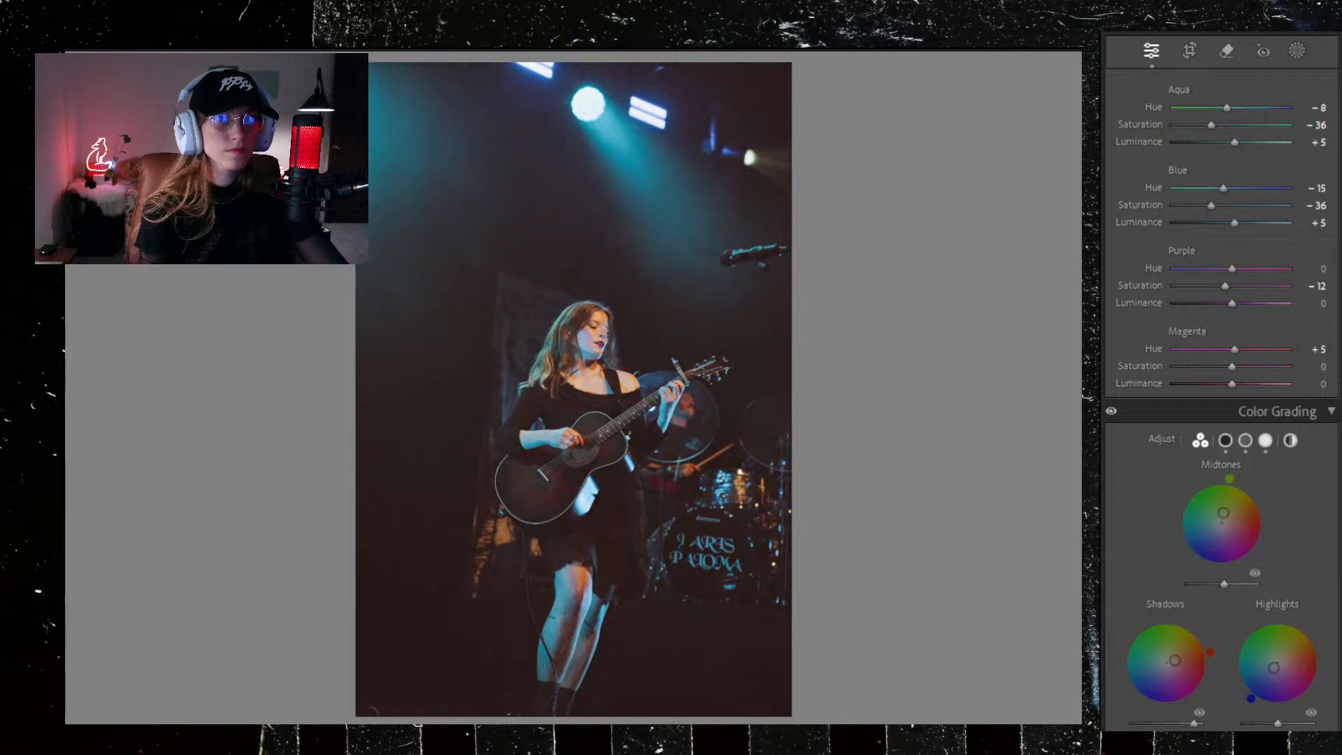
Step: Crop the photo tighter around the guitarist, cutting off the stage lights, and rotate it to an angle of -3.19
{"action": "key", "text": "c"}
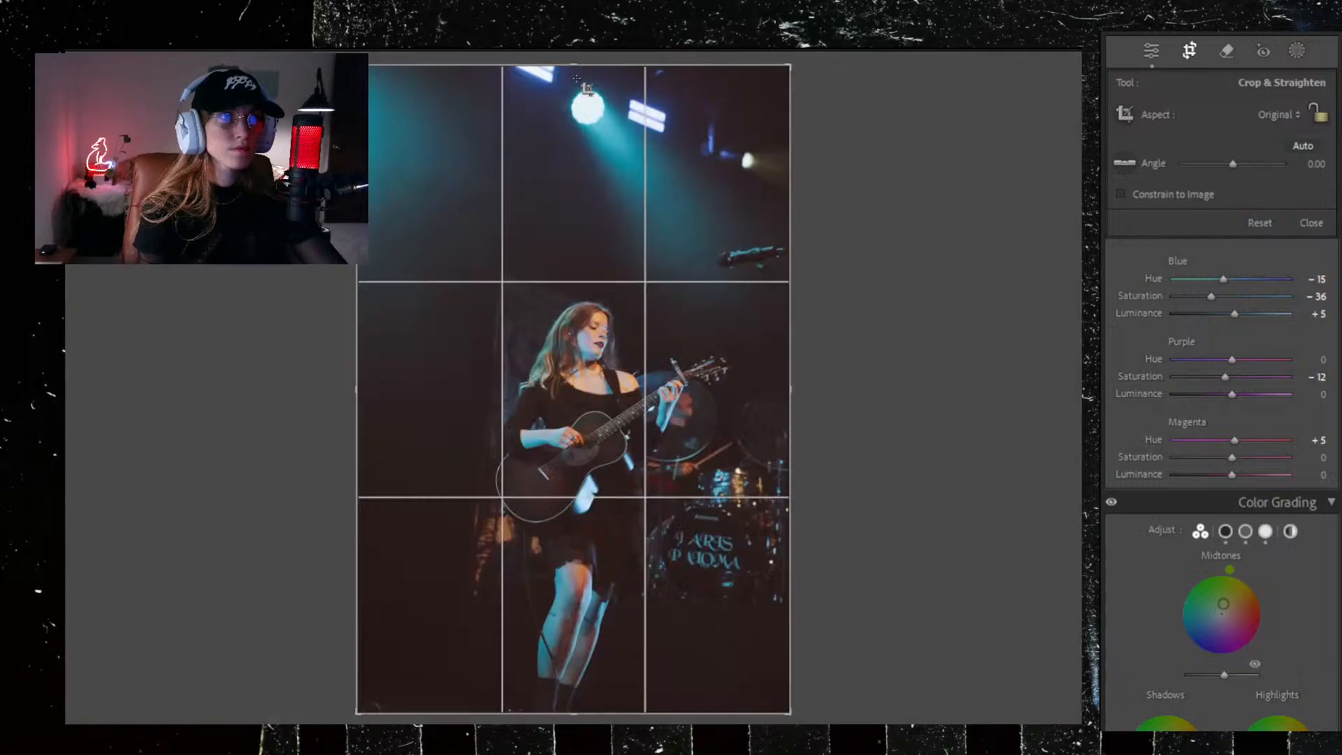
{"action": "left_click_drag", "start_coordinate": [575, 67], "coordinate": [577, 116]}
{"action": "left_click_drag", "start_coordinate": [328, 208], "coordinate": [318, 224]}
{"action": "left_click_drag", "start_coordinate": [625, 475], "coordinate": [627, 465]}
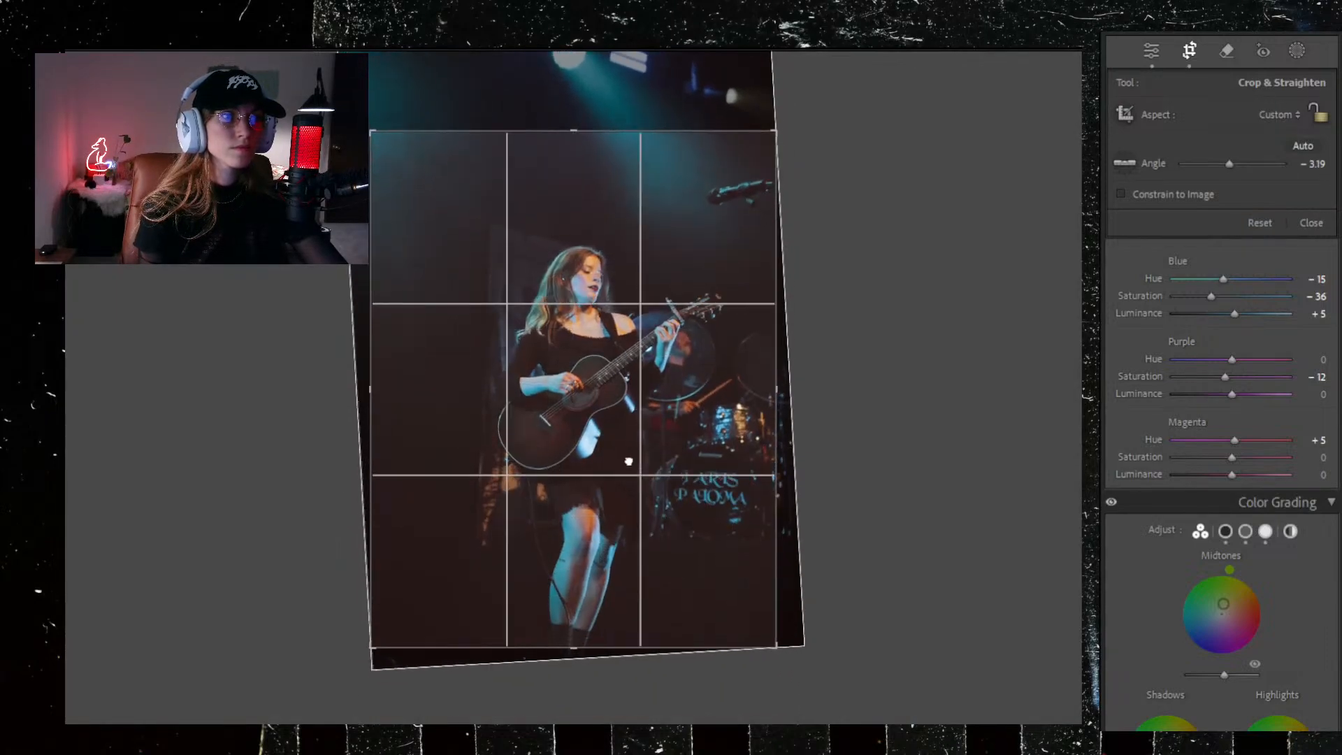
{"action": "left_click_drag", "start_coordinate": [369, 389], "coordinate": [386, 394]}
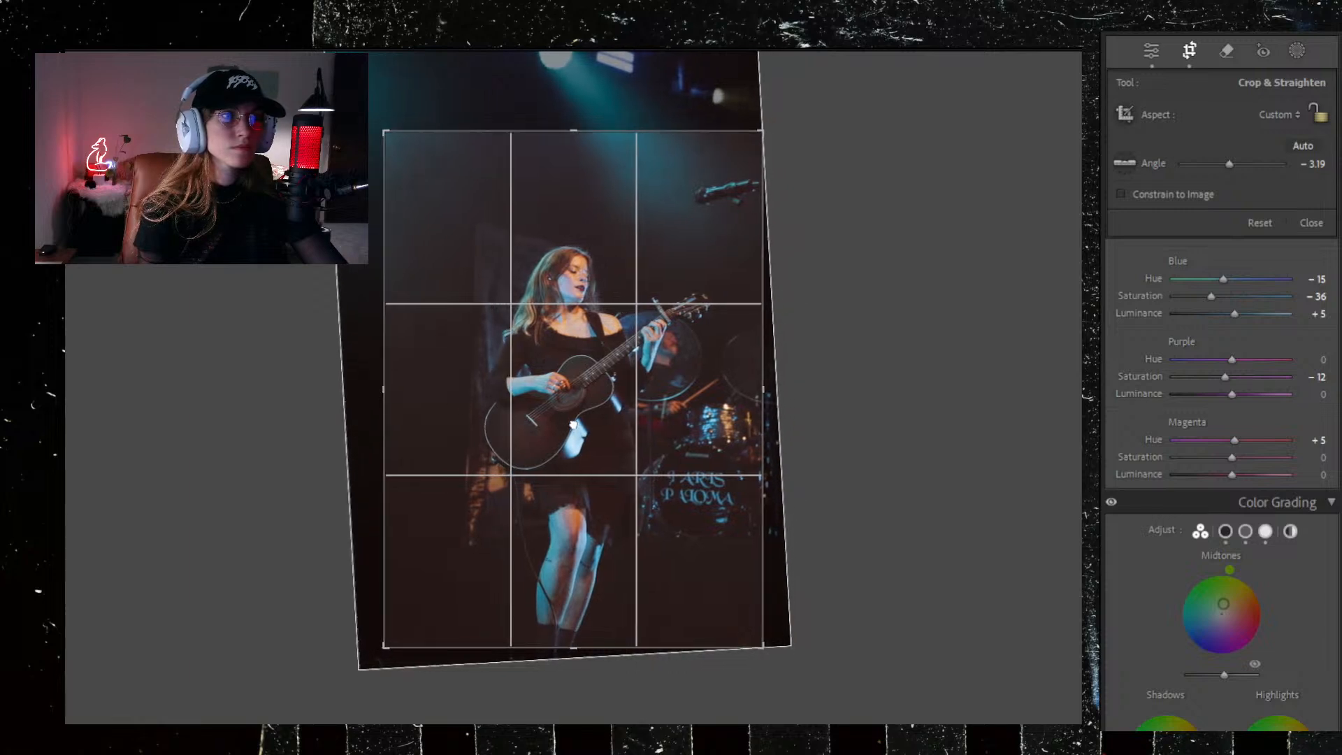
Step: Remove the microphone above the guitar neck with a size 21 healing stroke
{"action": "left_click", "coordinate": [1235, 53]}
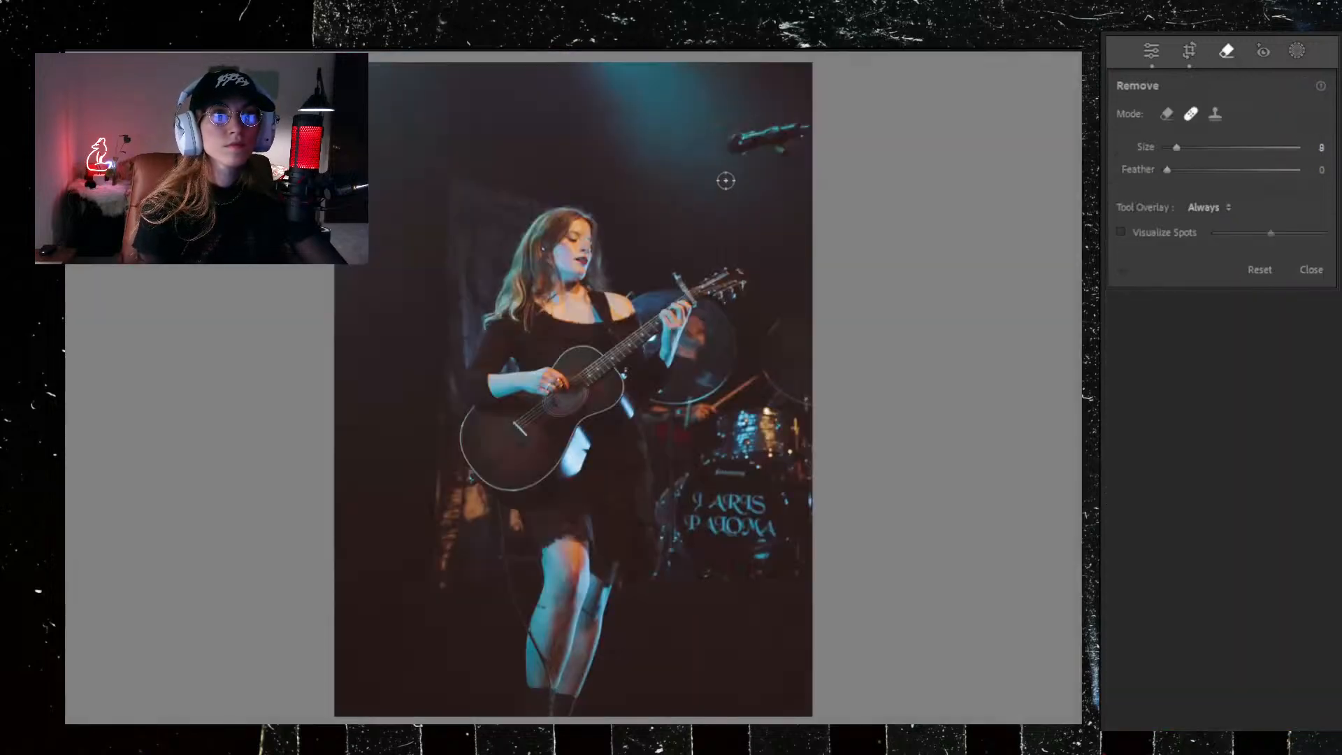
{"action": "scroll", "coordinate": [734, 164], "scroll_direction": "up", "scroll_amount": 5}
{"action": "scroll", "coordinate": [735, 152], "scroll_direction": "up", "scroll_amount": 4}
{"action": "scroll", "coordinate": [734, 150], "scroll_direction": "down", "scroll_amount": 2}
{"action": "mouse_move", "coordinate": [737, 143]}
{"action": "left_mouse_down"}
{"action": "mouse_move", "coordinate": [822, 124]}
{"action": "mouse_move", "coordinate": [785, 137]}
{"action": "mouse_move", "coordinate": [825, 183]}
{"action": "left_mouse_up"}
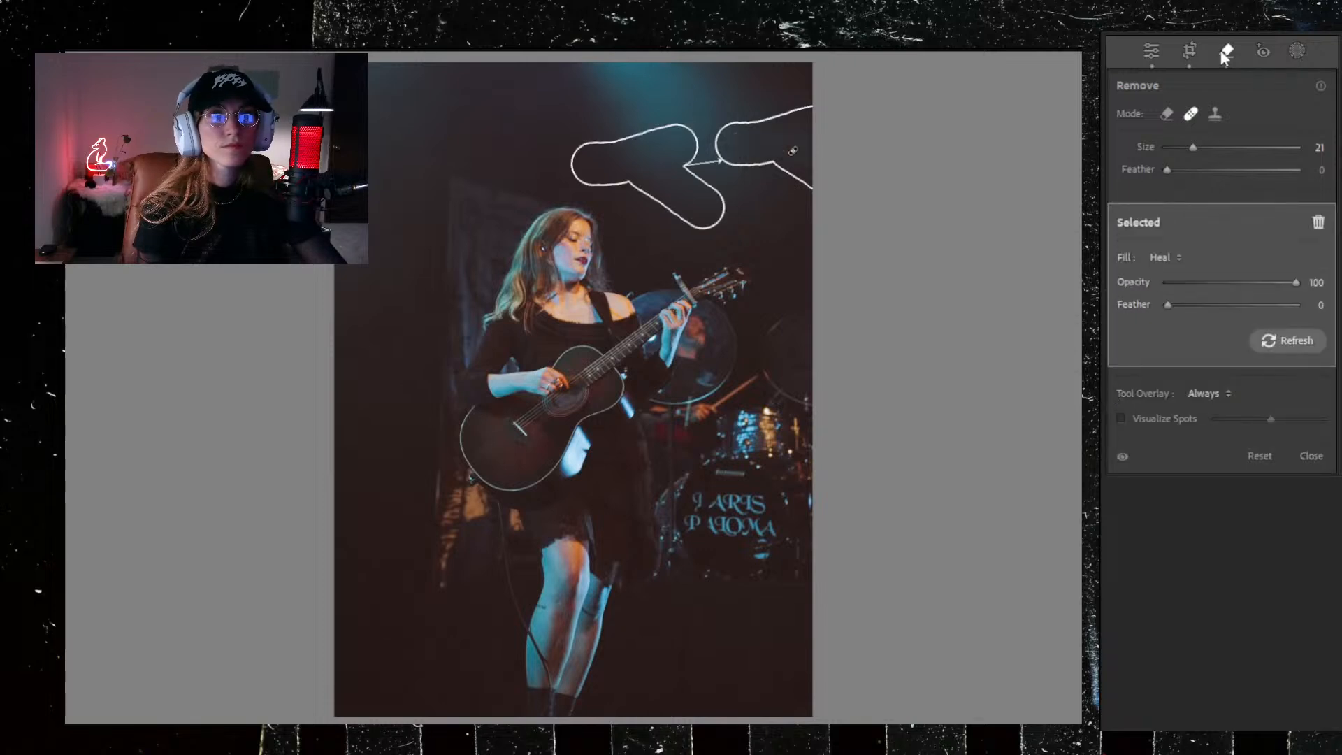
{"action": "left_click", "coordinate": [1151, 52]}
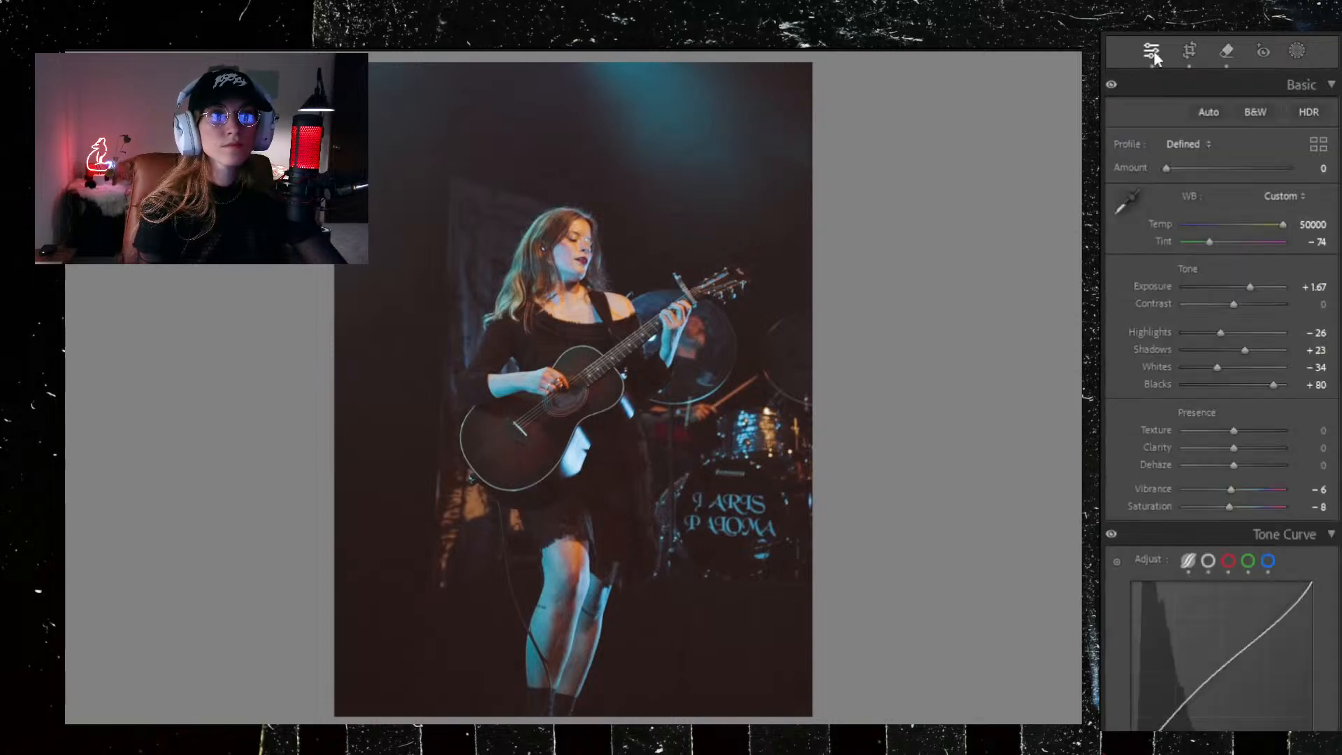
Step: Push the exposure to +5.00 to inspect the dark areas of the photo, and undo the change
{"action": "left_click_drag", "start_coordinate": [686, 172], "coordinate": [689, 445]}
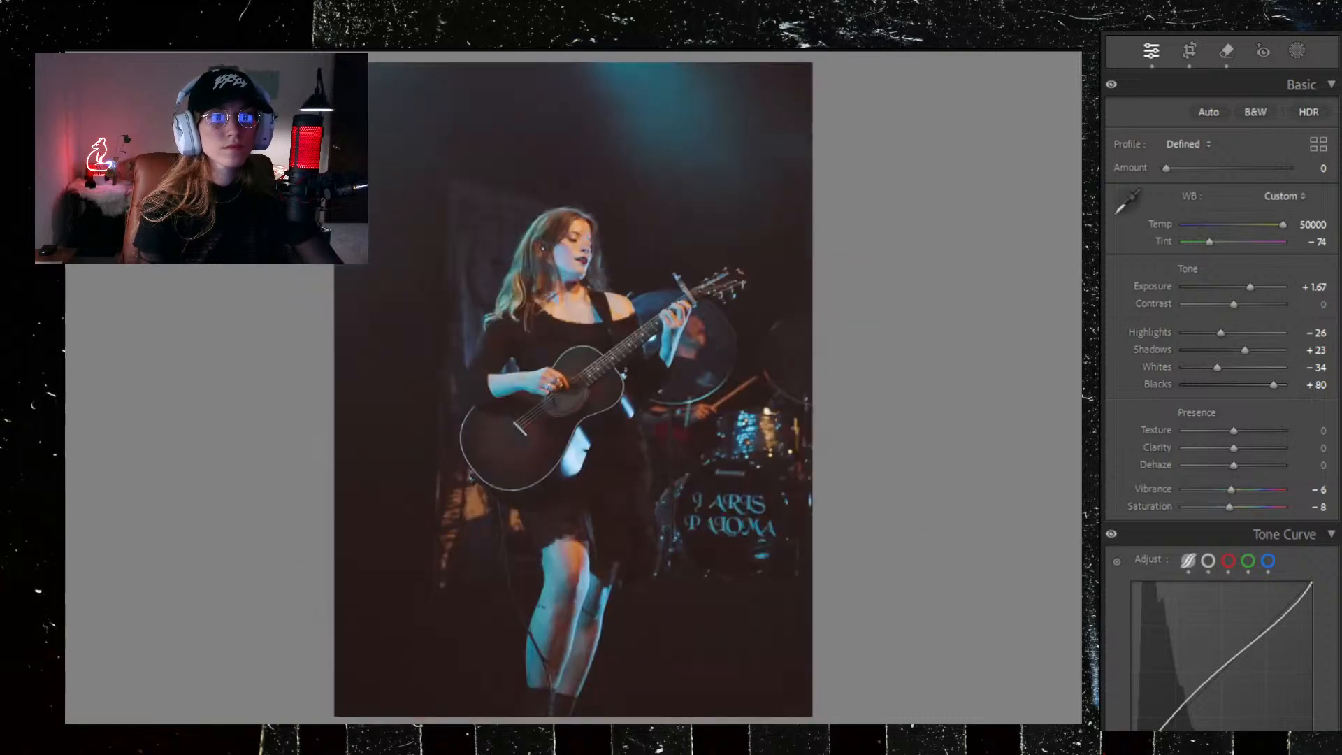
{"action": "left_click_drag", "start_coordinate": [1284, 290], "coordinate": [1322, 293]}
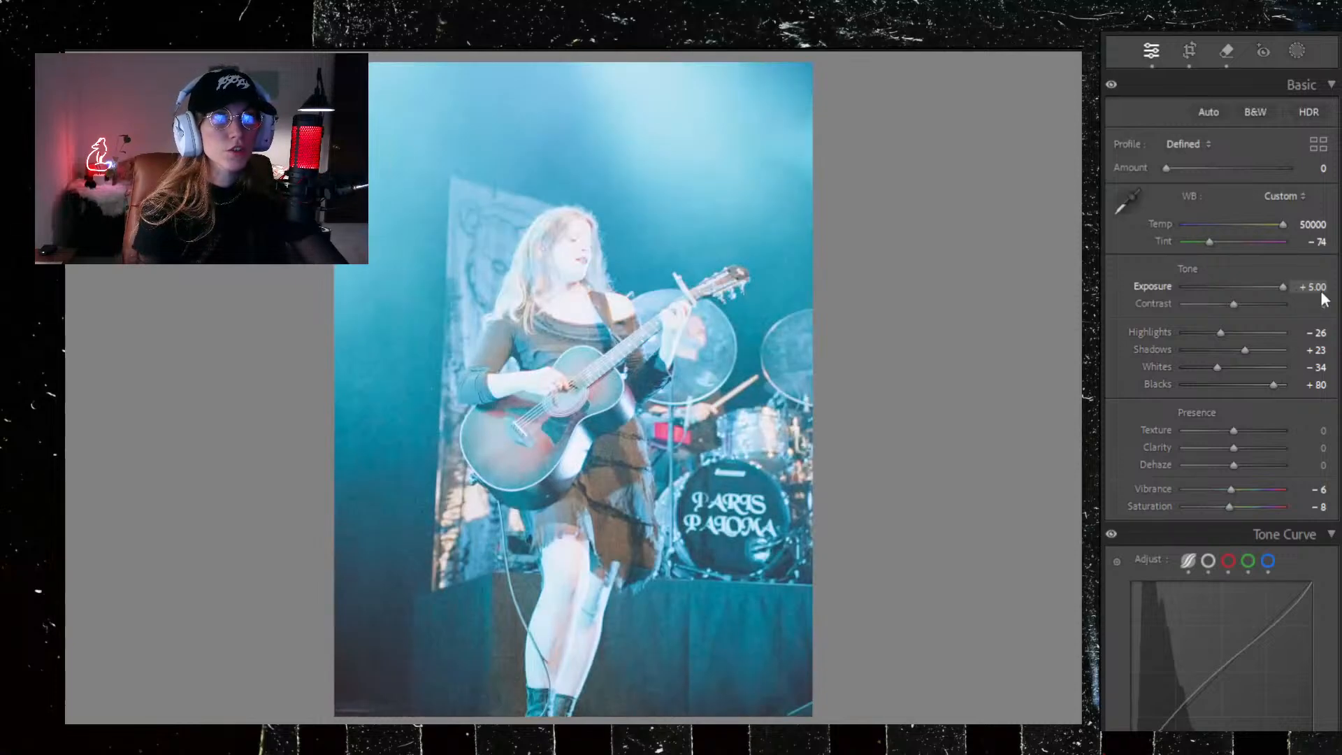
{"action": "key", "text": "ctrl+z"}
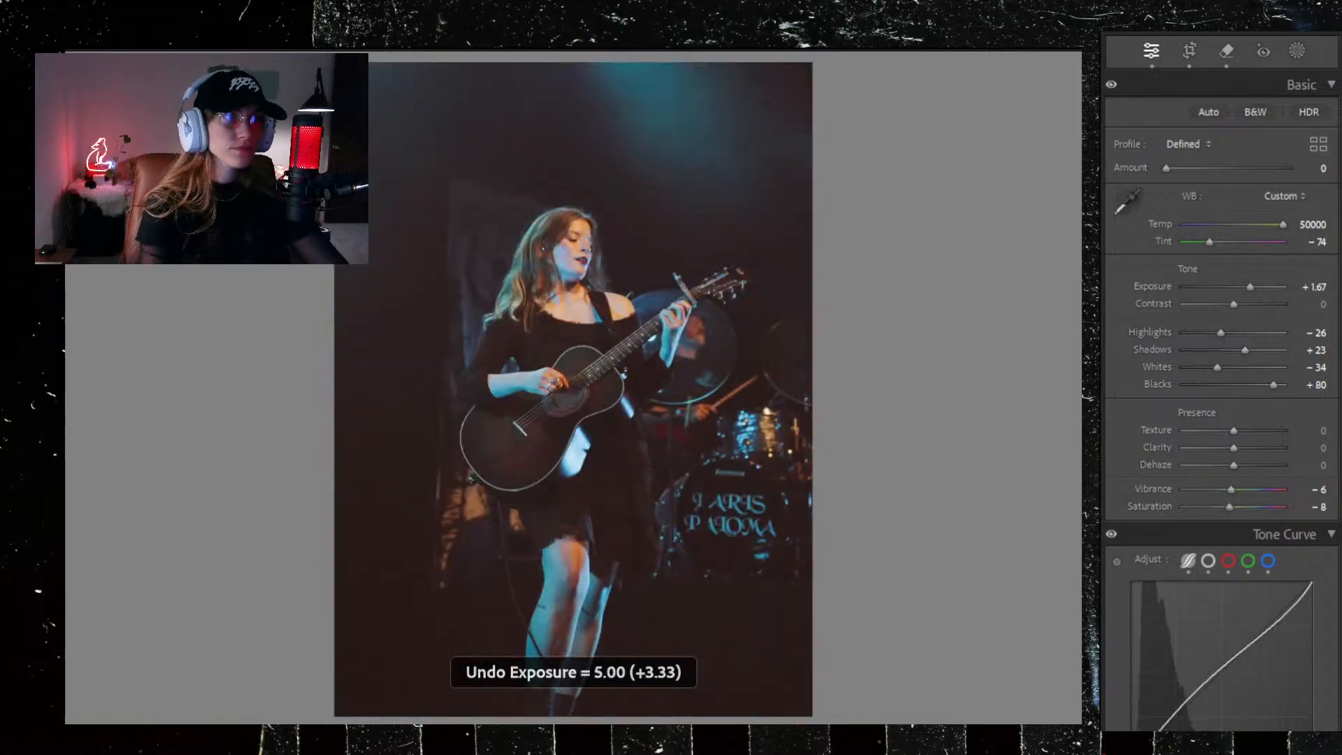
Step: Set Clarity to +18 and Dehaze to +12 in a side-by-side before/after comparison, and compare the photo with the preceding edit
{"action": "key", "text": "y"}
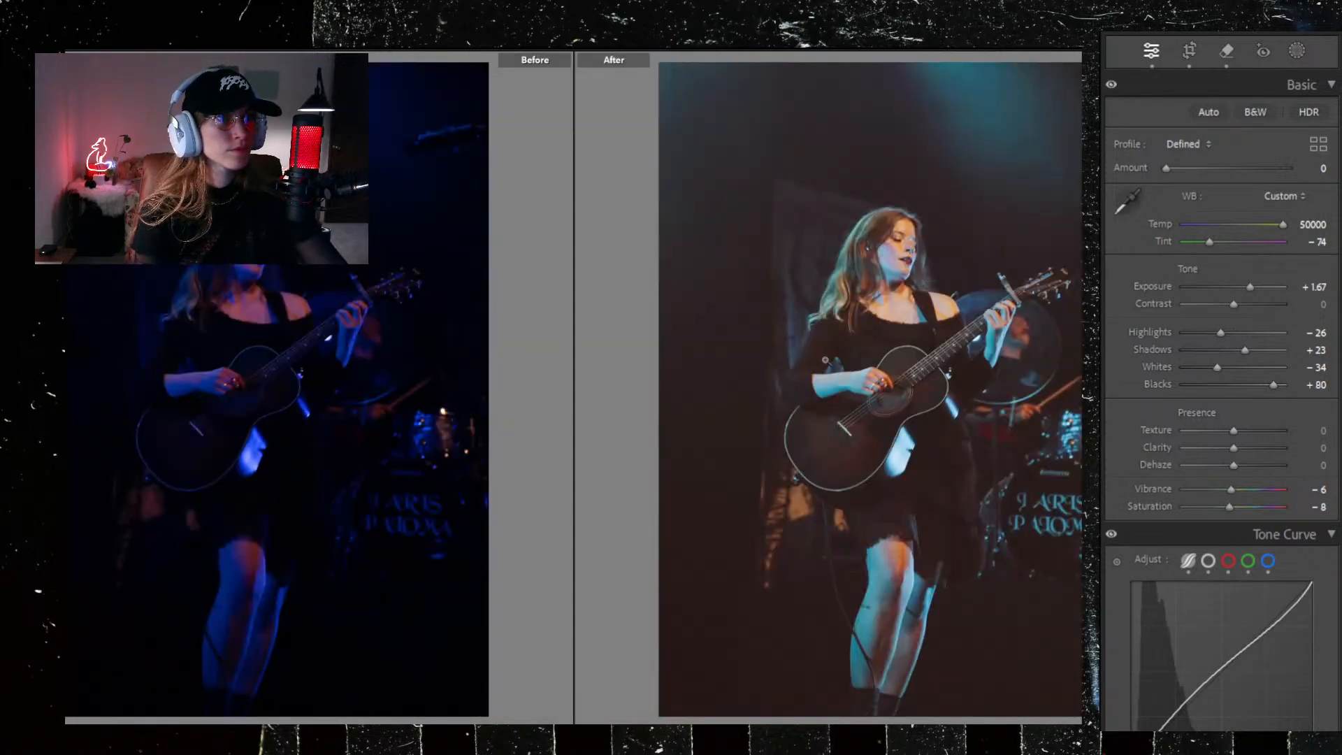
{"action": "left_click", "coordinate": [825, 360]}
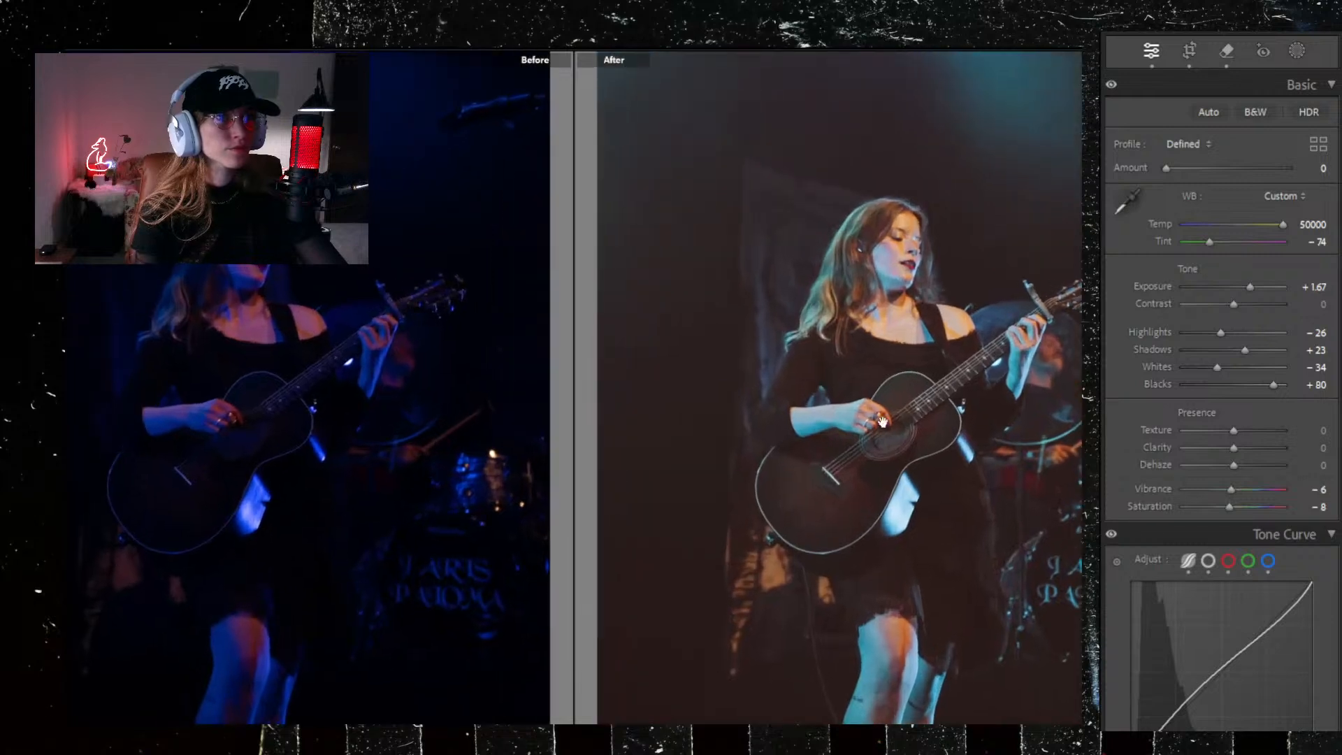
{"action": "left_click_drag", "start_coordinate": [875, 375], "coordinate": [919, 363]}
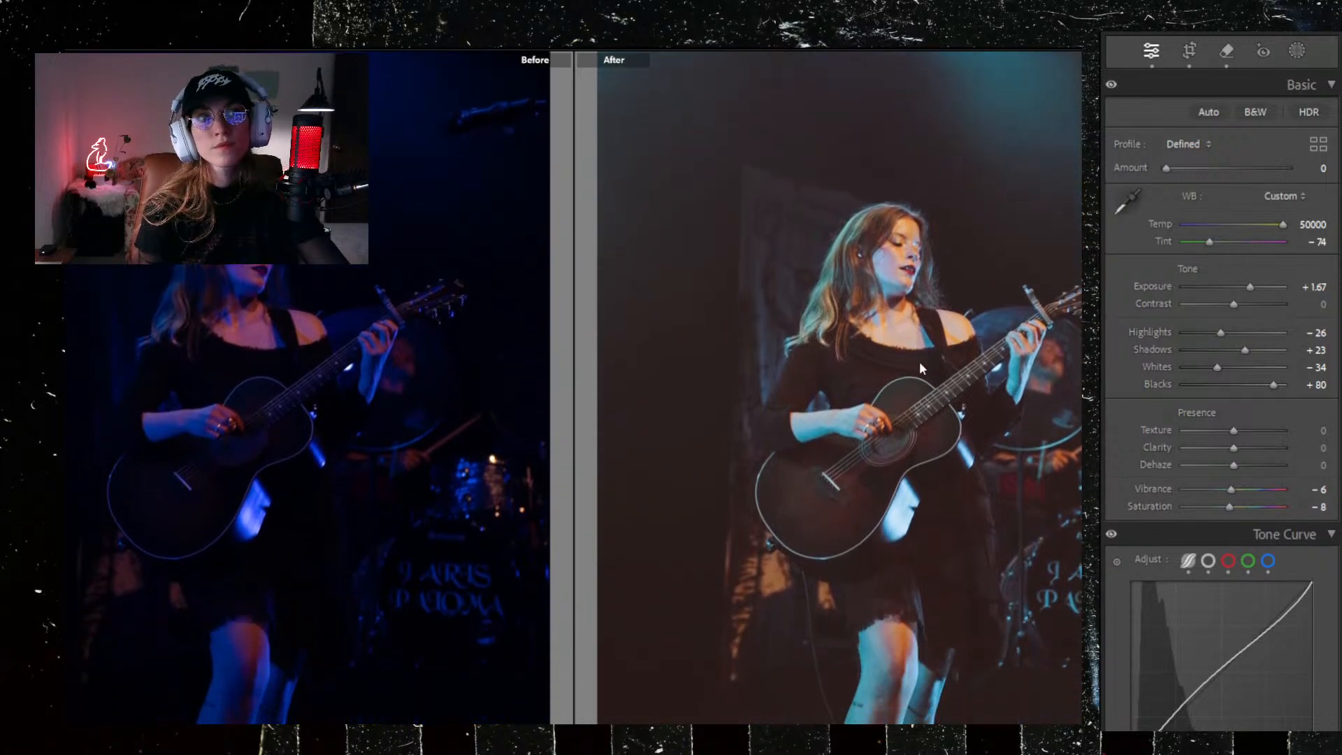
{"action": "left_click_drag", "start_coordinate": [1232, 448], "coordinate": [1240, 446]}
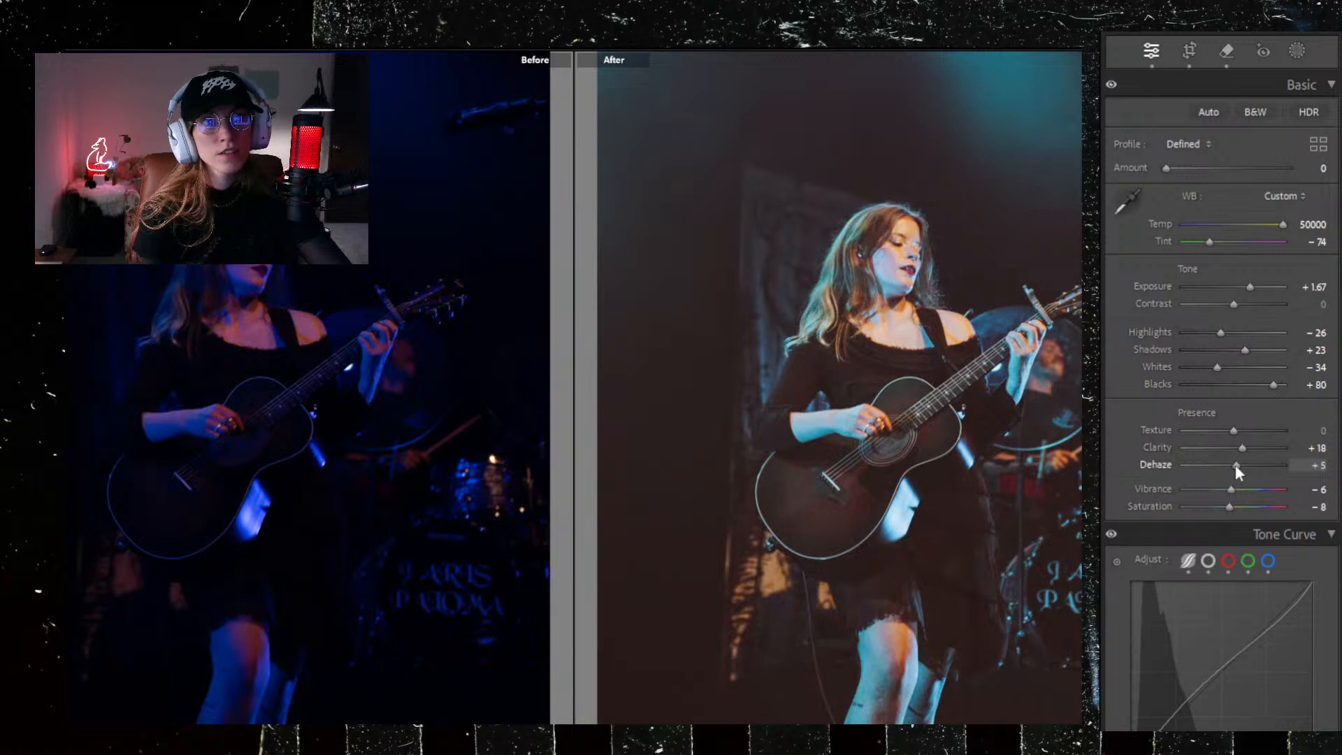
{"action": "left_click_drag", "start_coordinate": [1236, 467], "coordinate": [1240, 464]}
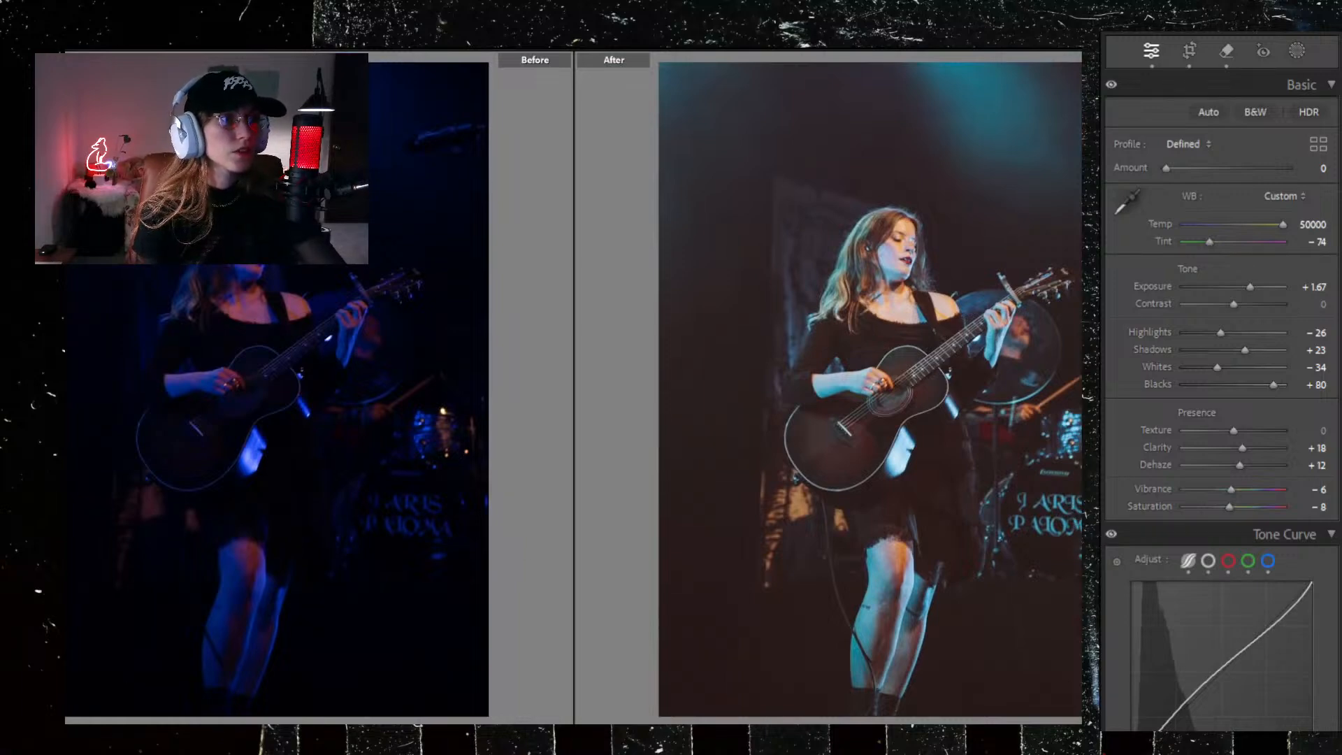
{"action": "key", "text": "y"}
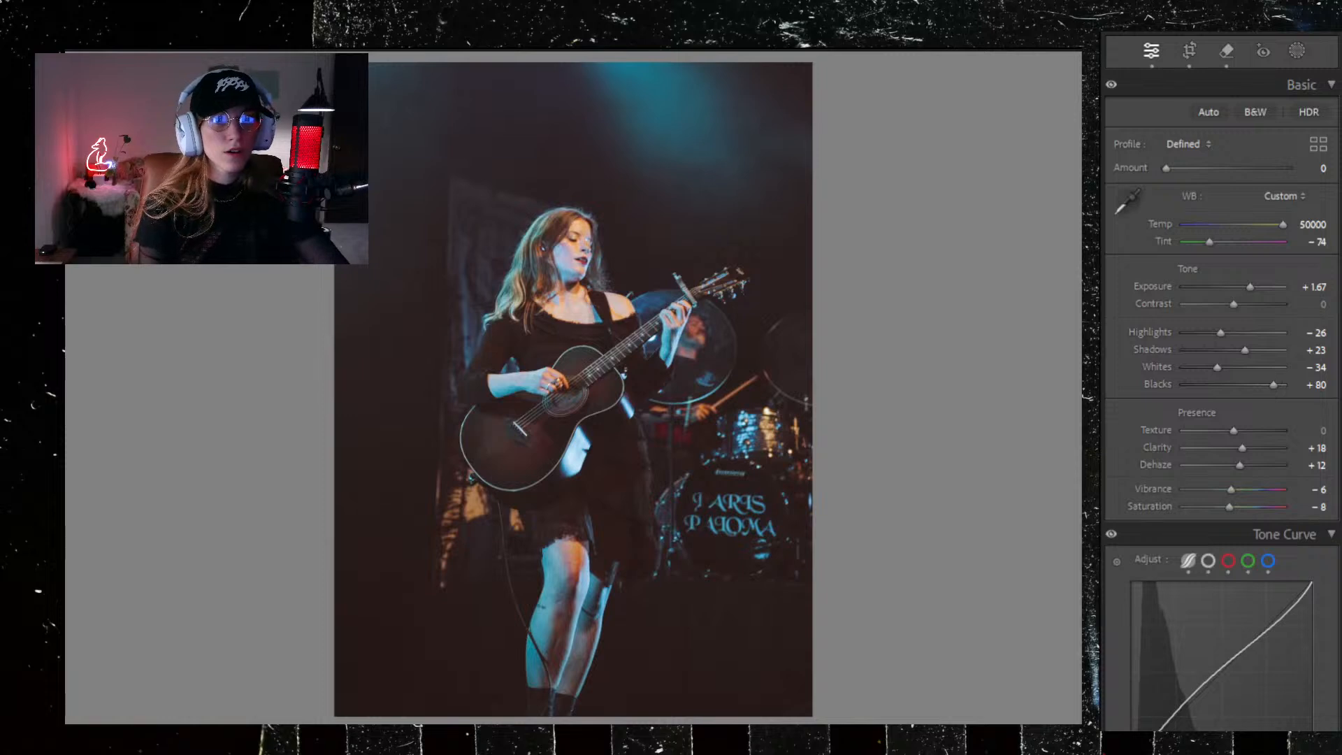
{"action": "key", "text": "Left"}
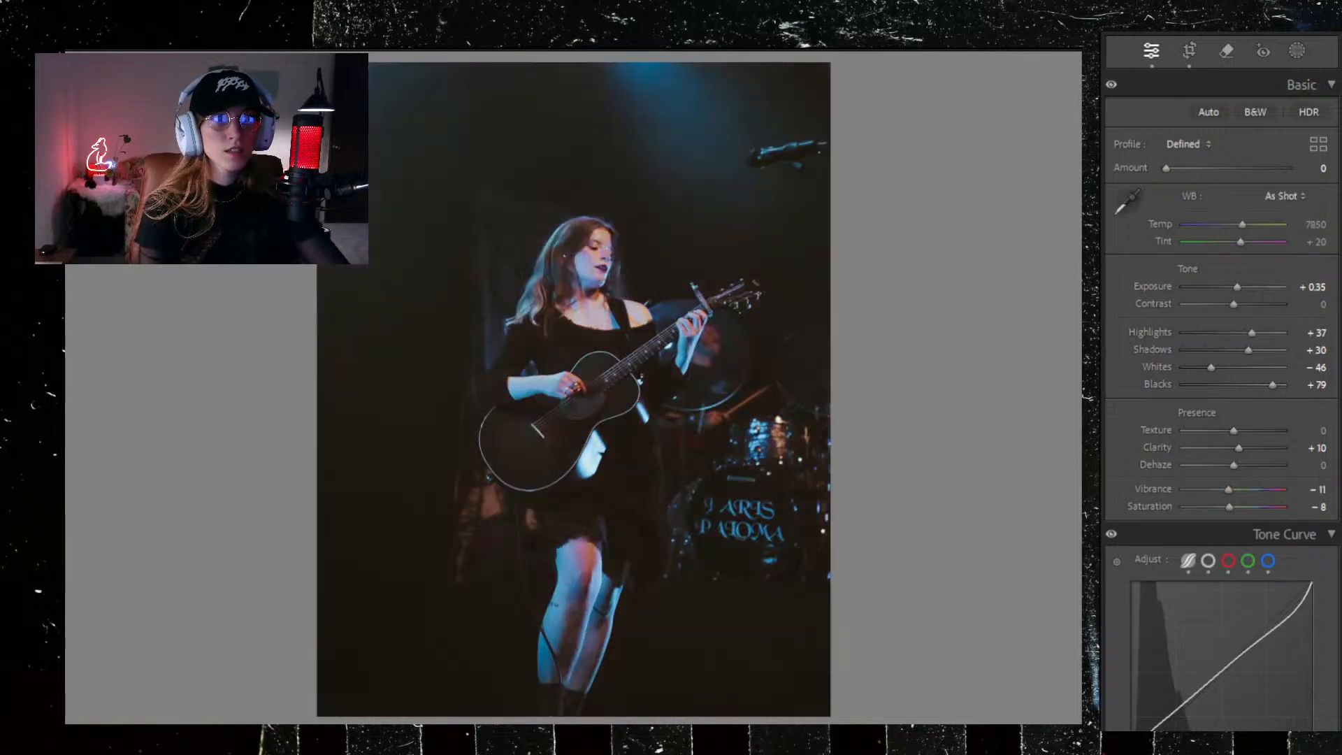
{"action": "key", "text": "Right"}
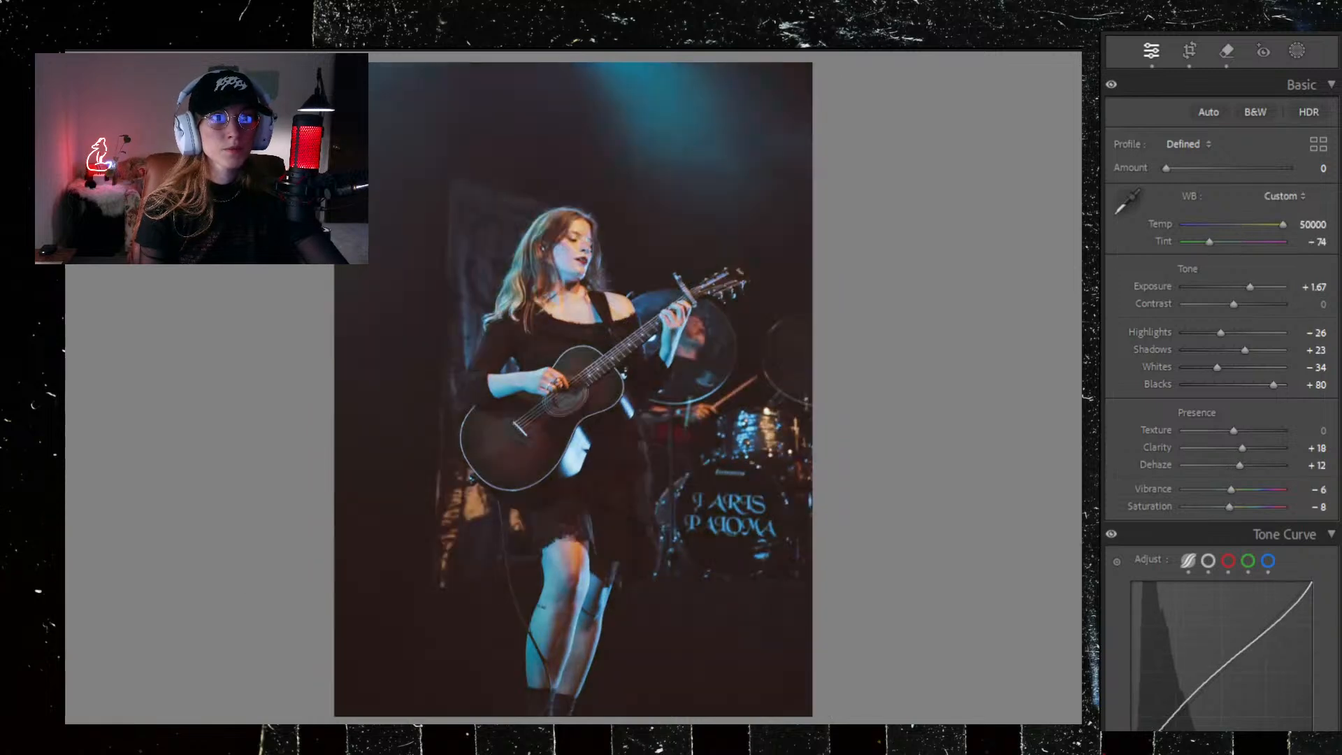
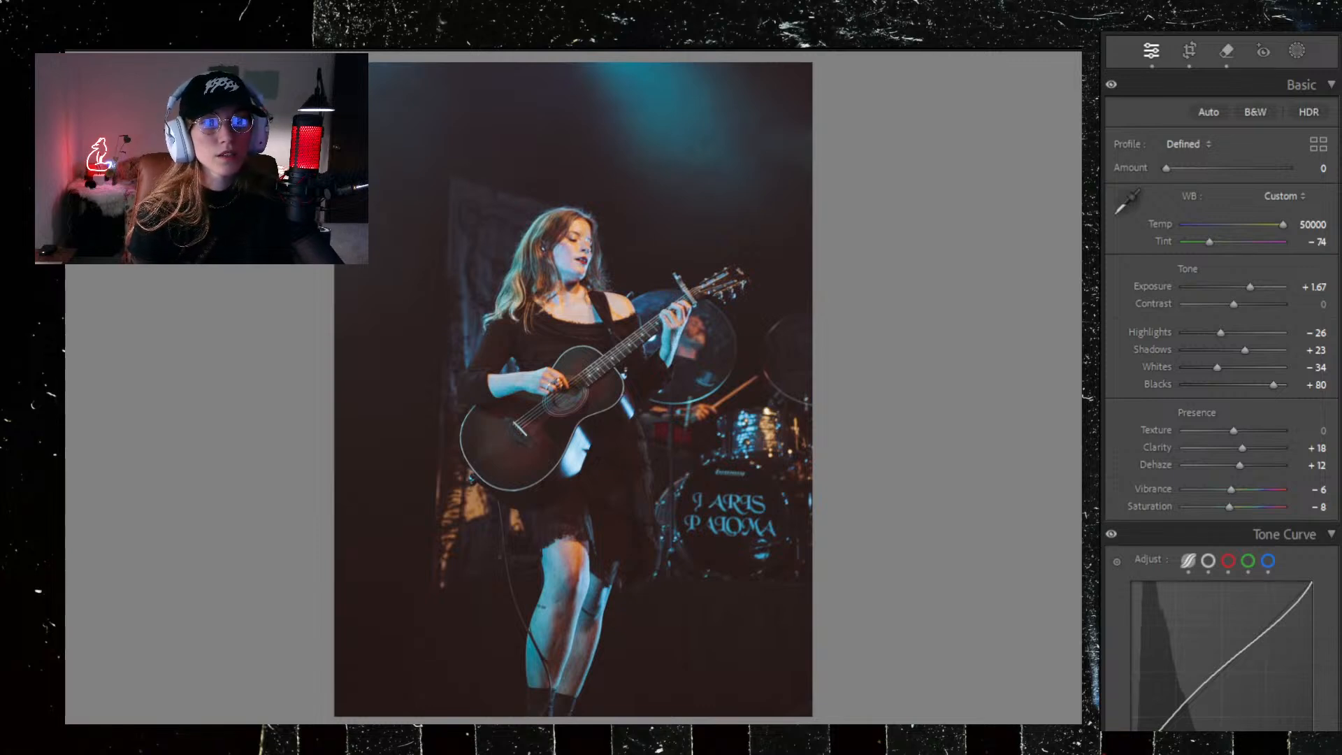
Step: Paste the edit settings onto the wide blue-lit stage photo, and set its exposure to +0.79 and temperature to about 9082
{"action": "key", "text": "Right"}
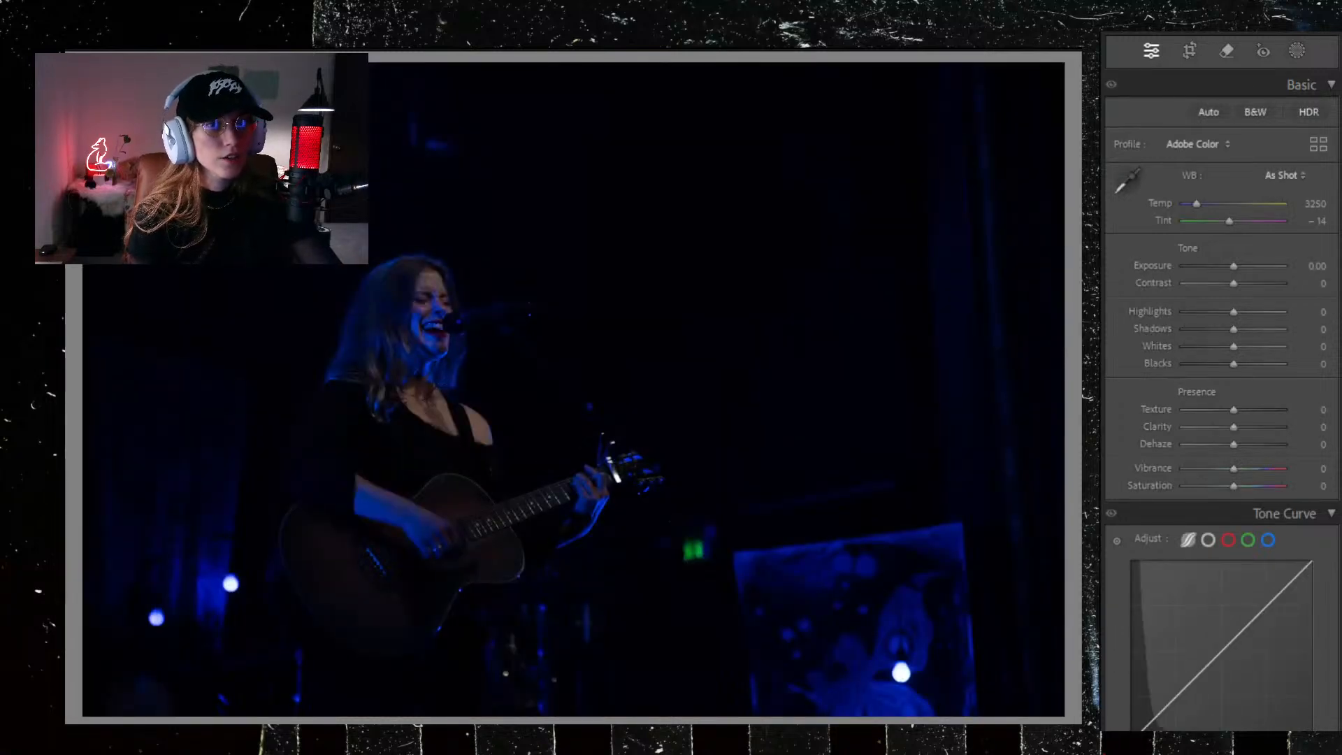
{"action": "key", "text": "Right"}
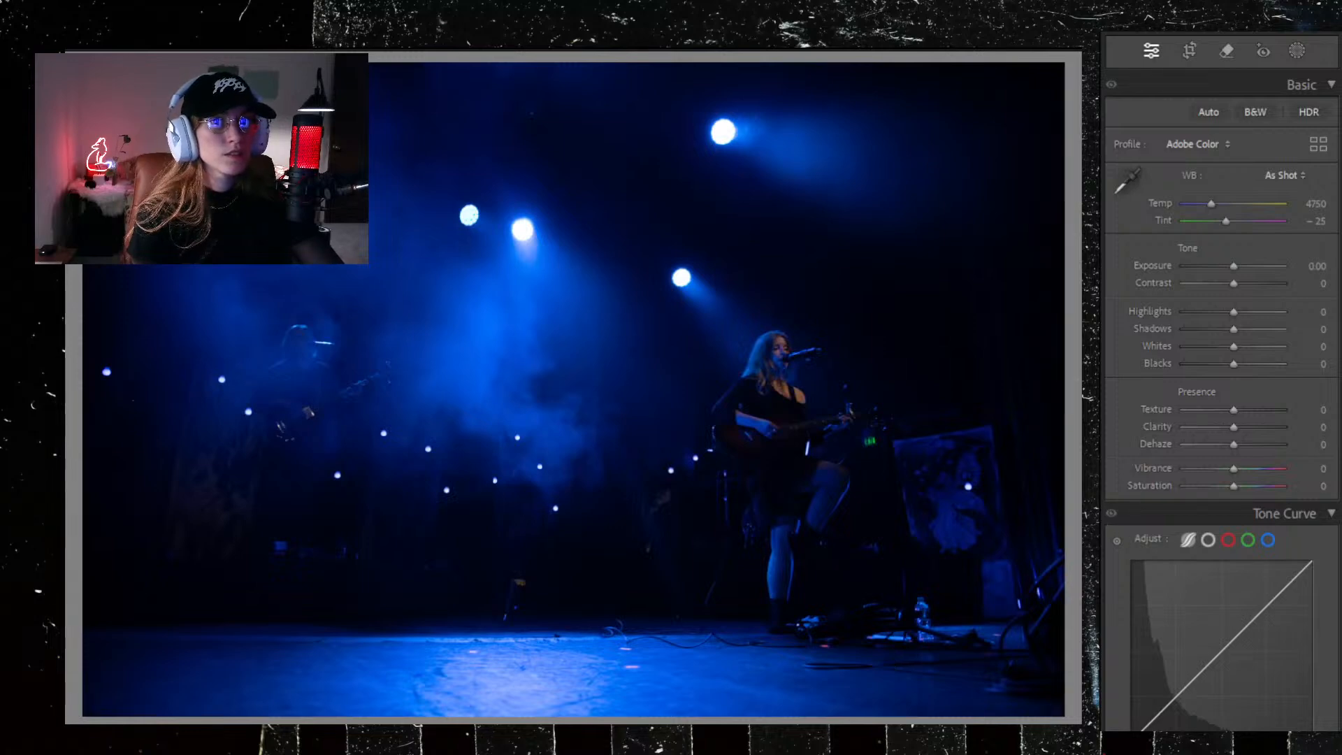
{"action": "key", "text": "ctrl+shift+v"}
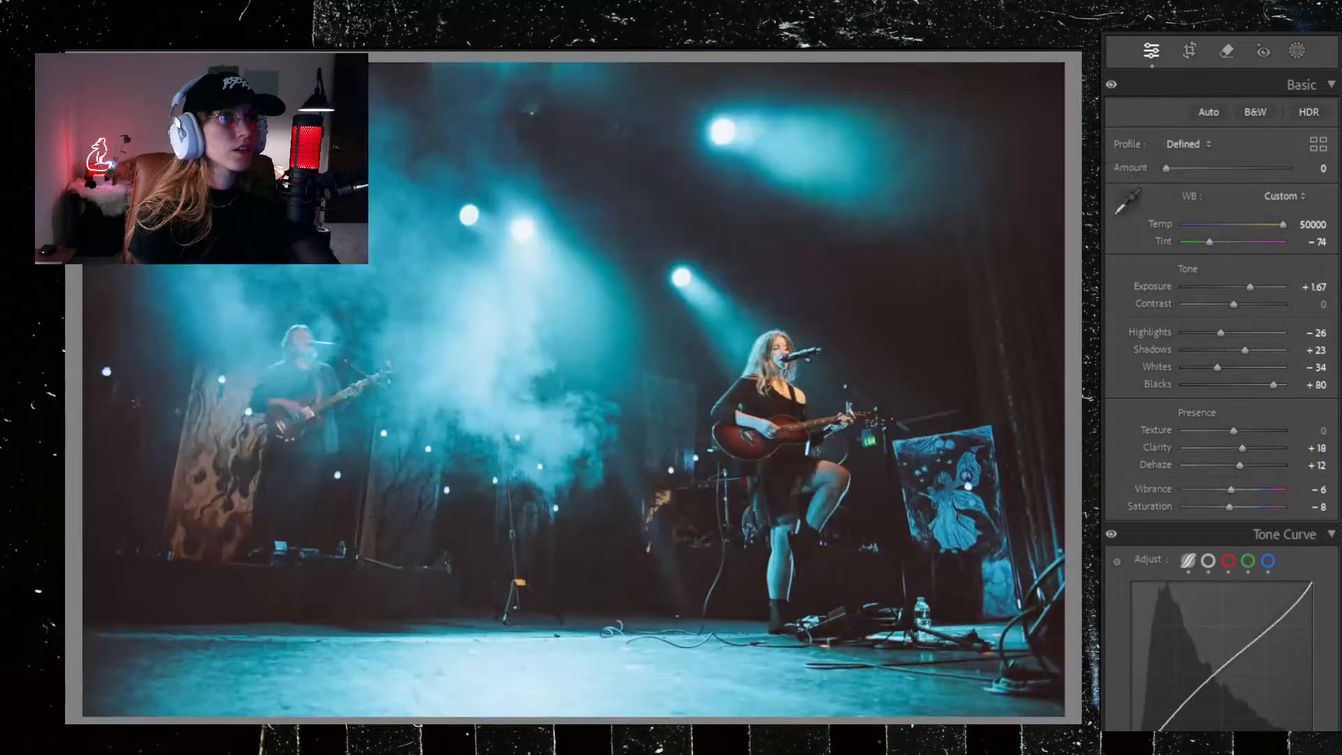
{"action": "left_click_drag", "start_coordinate": [1244, 287], "coordinate": [1235, 292]}
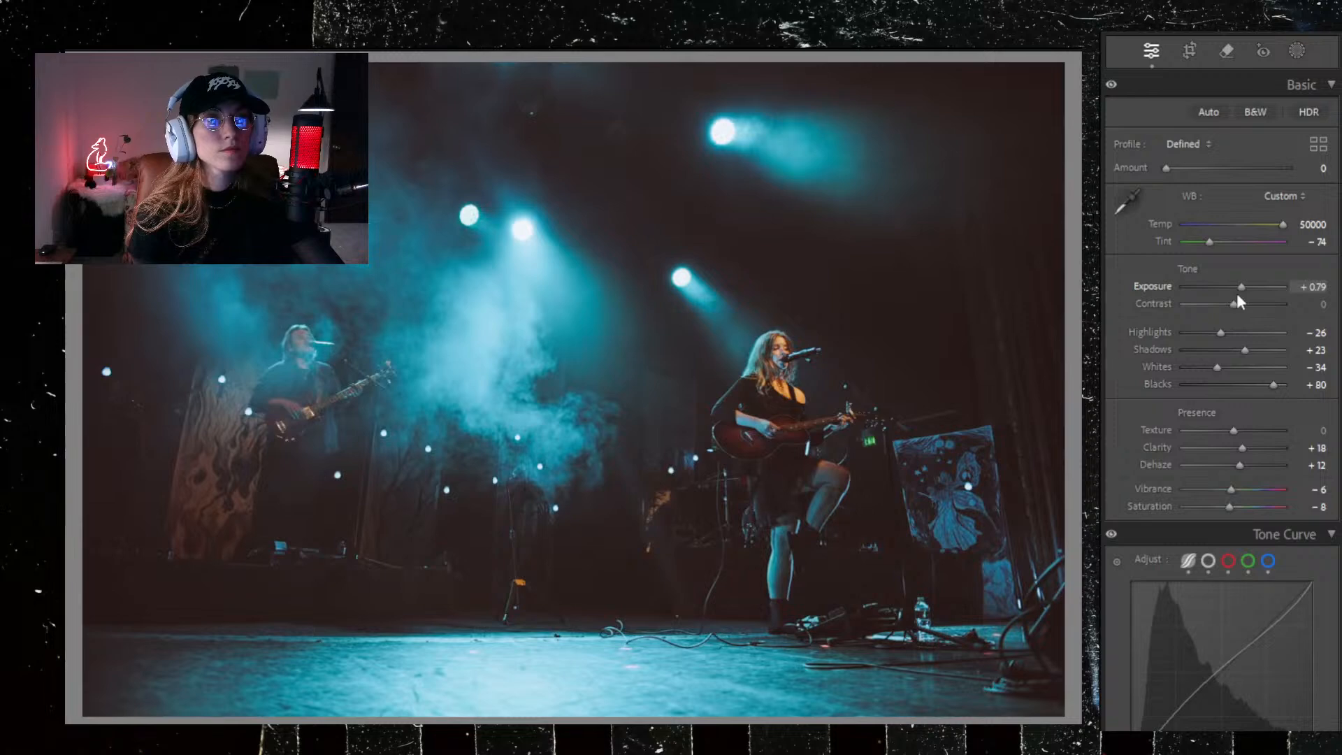
{"action": "left_click_drag", "start_coordinate": [1272, 229], "coordinate": [1247, 241]}
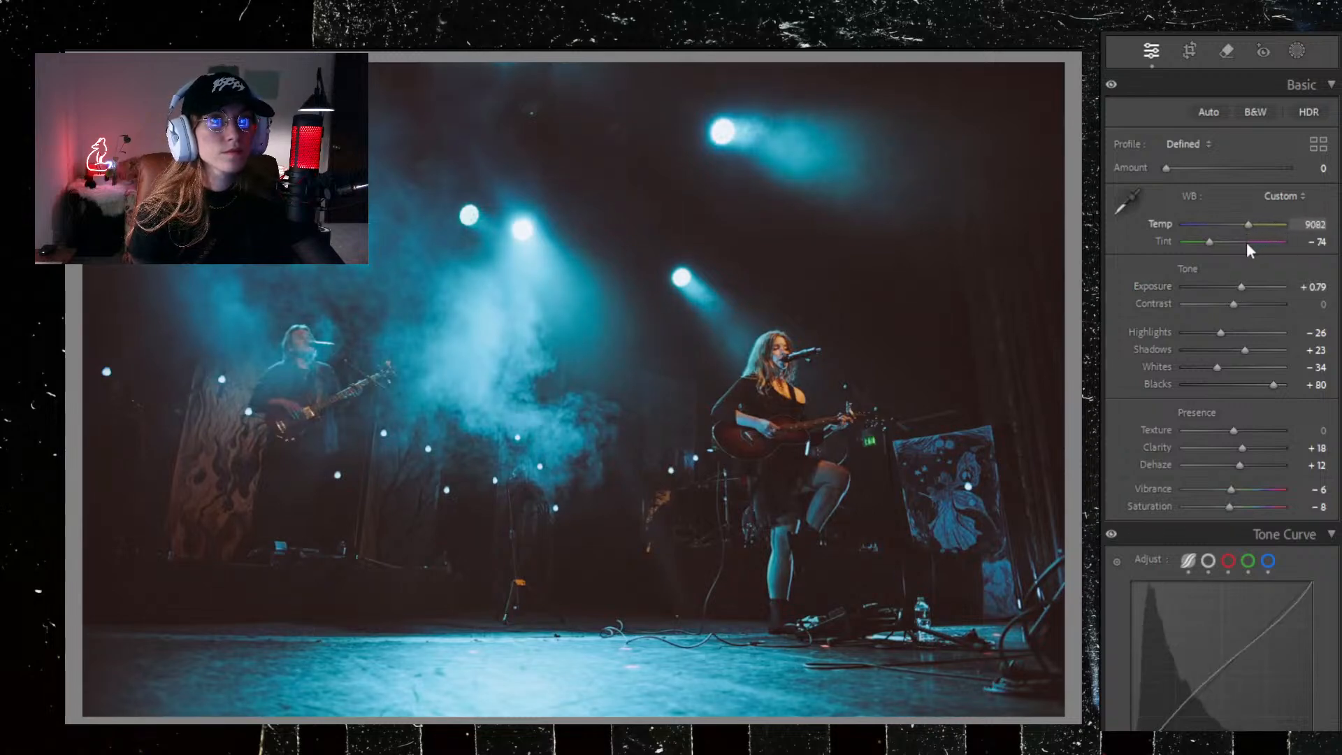
Step: Strengthen the red in the shadow grading, shift the midtones to teal, and preview the photo without the grading
{"action": "scroll", "coordinate": [1163, 615], "scroll_direction": "down", "scroll_amount": 15}
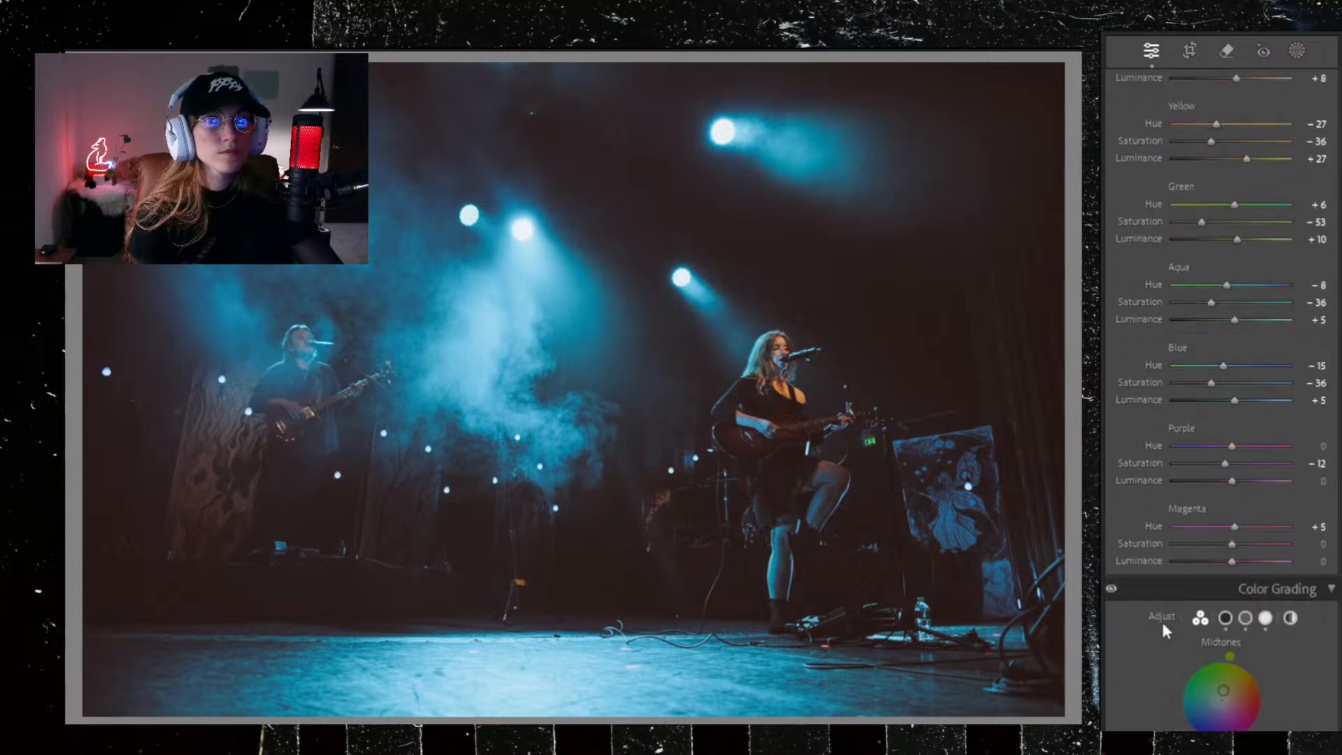
{"action": "scroll", "coordinate": [1193, 652], "scroll_direction": "down", "scroll_amount": 5}
{"action": "left_click_drag", "start_coordinate": [1170, 484], "coordinate": [1180, 481]}
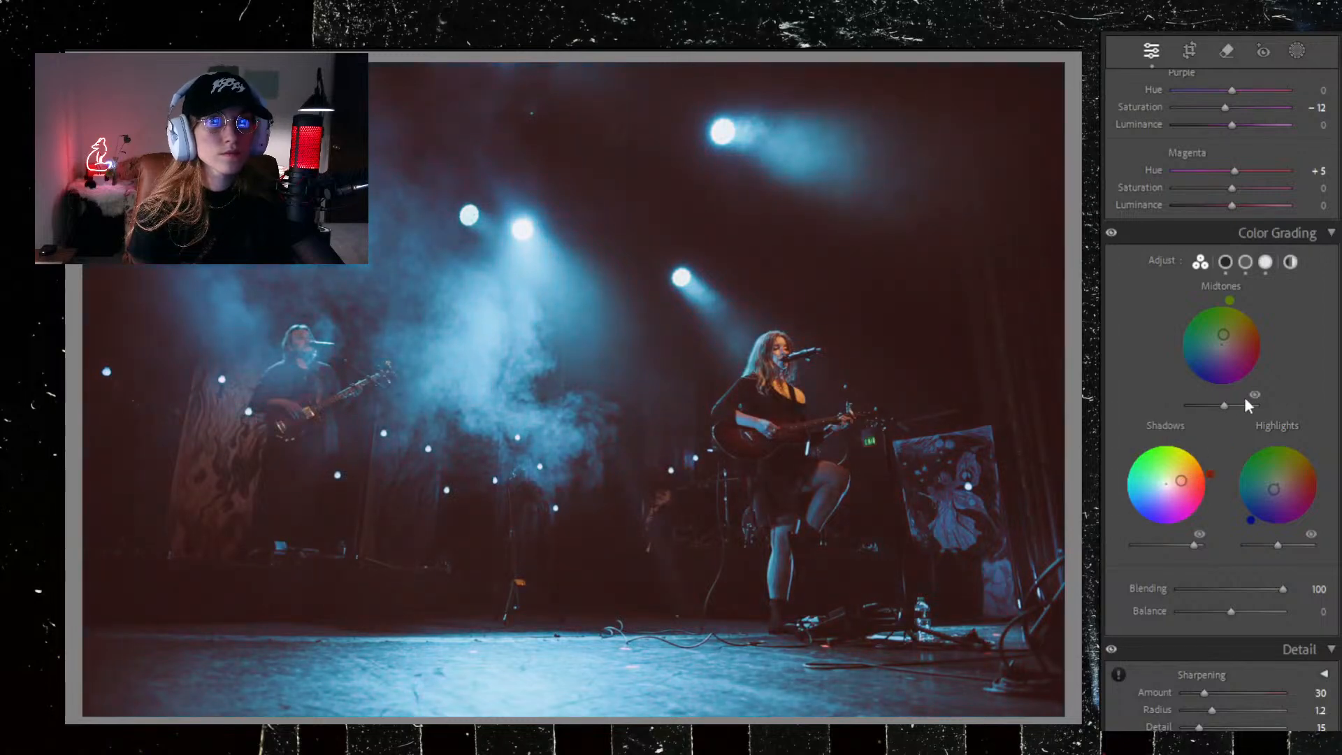
{"action": "left_click_drag", "start_coordinate": [1223, 335], "coordinate": [1211, 344]}
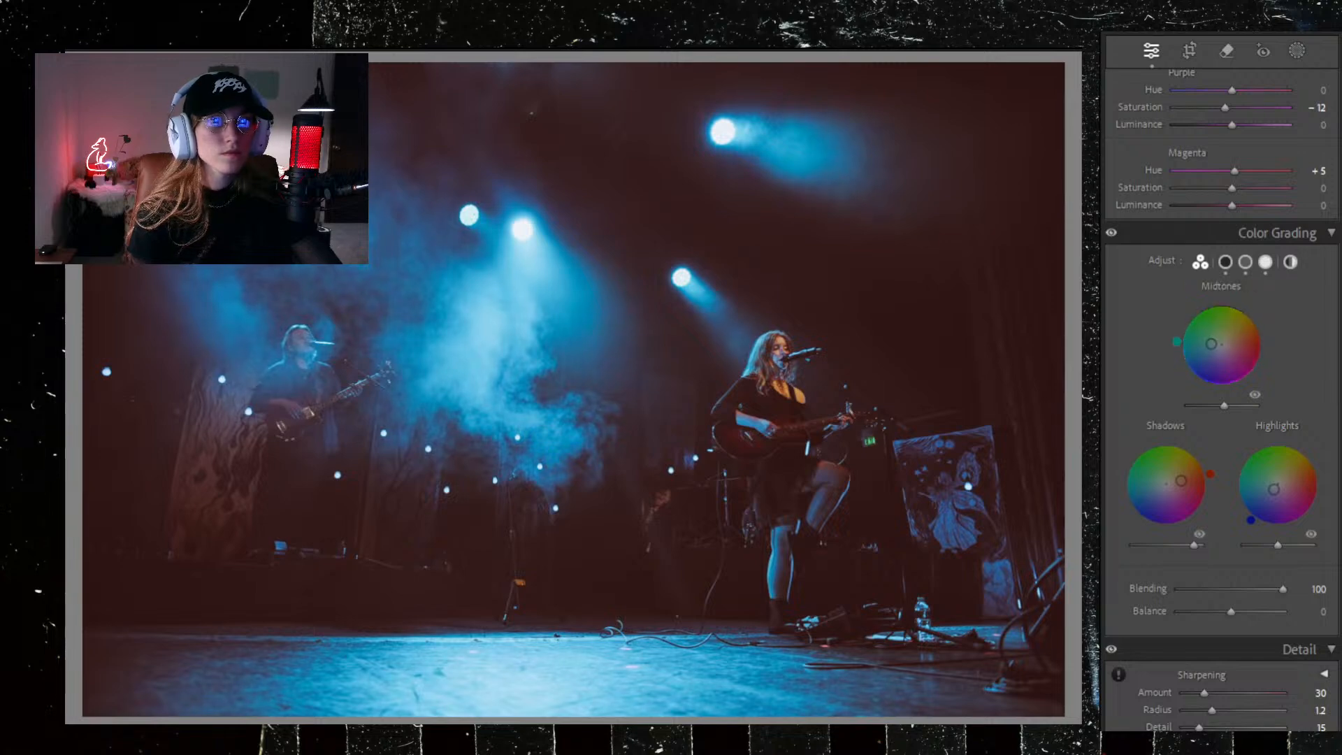
{"action": "key", "text": "backslash"}
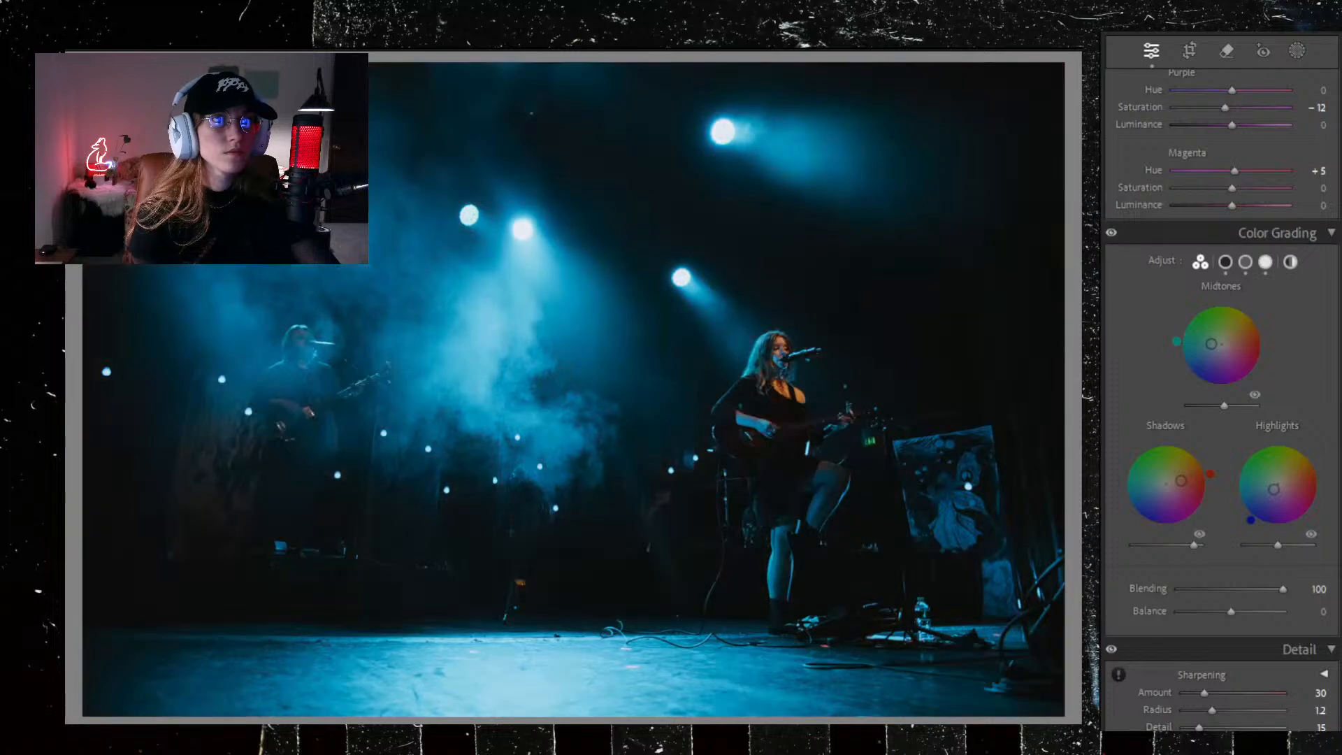
{"action": "key", "text": "backslash"}
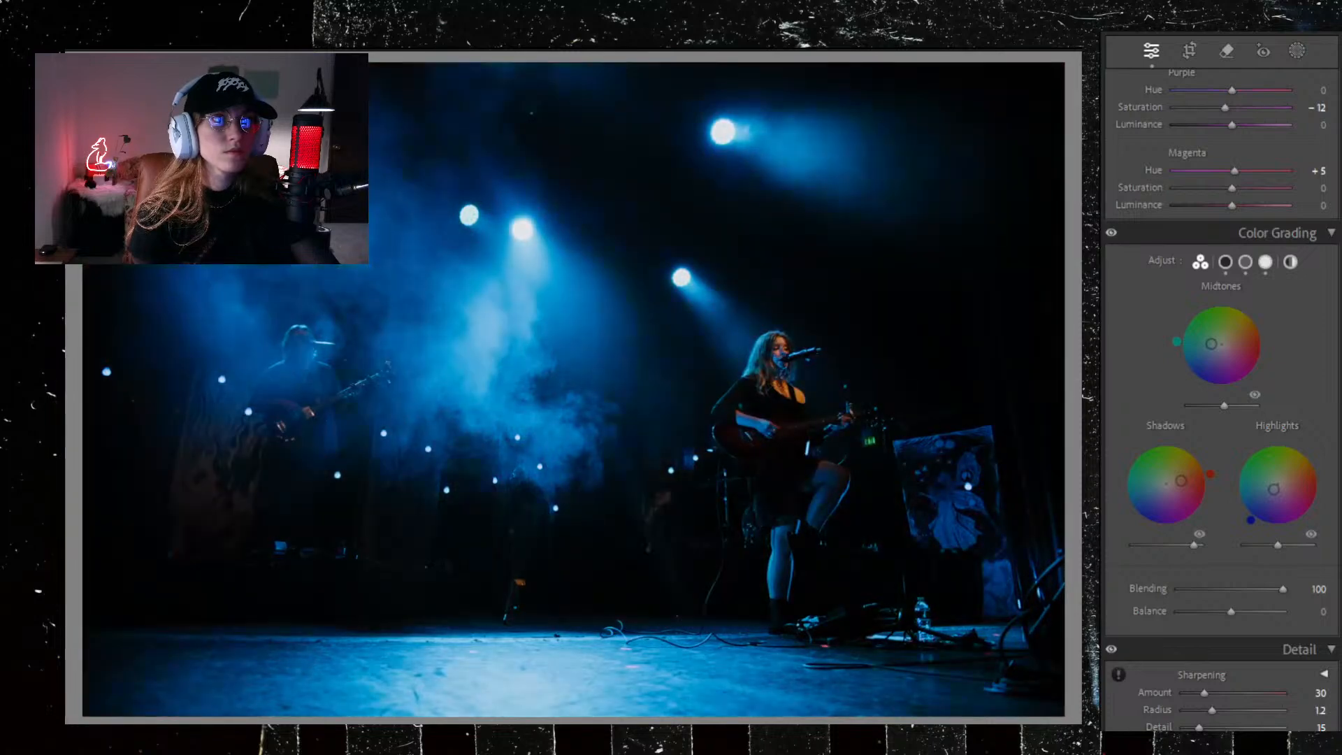
Step: Compare the wide stage photo with its earlier state, set the midtone grading to hue 176, saturation 10, and shift the highlight hue toward violet-blue
{"action": "key", "text": "backslash"}
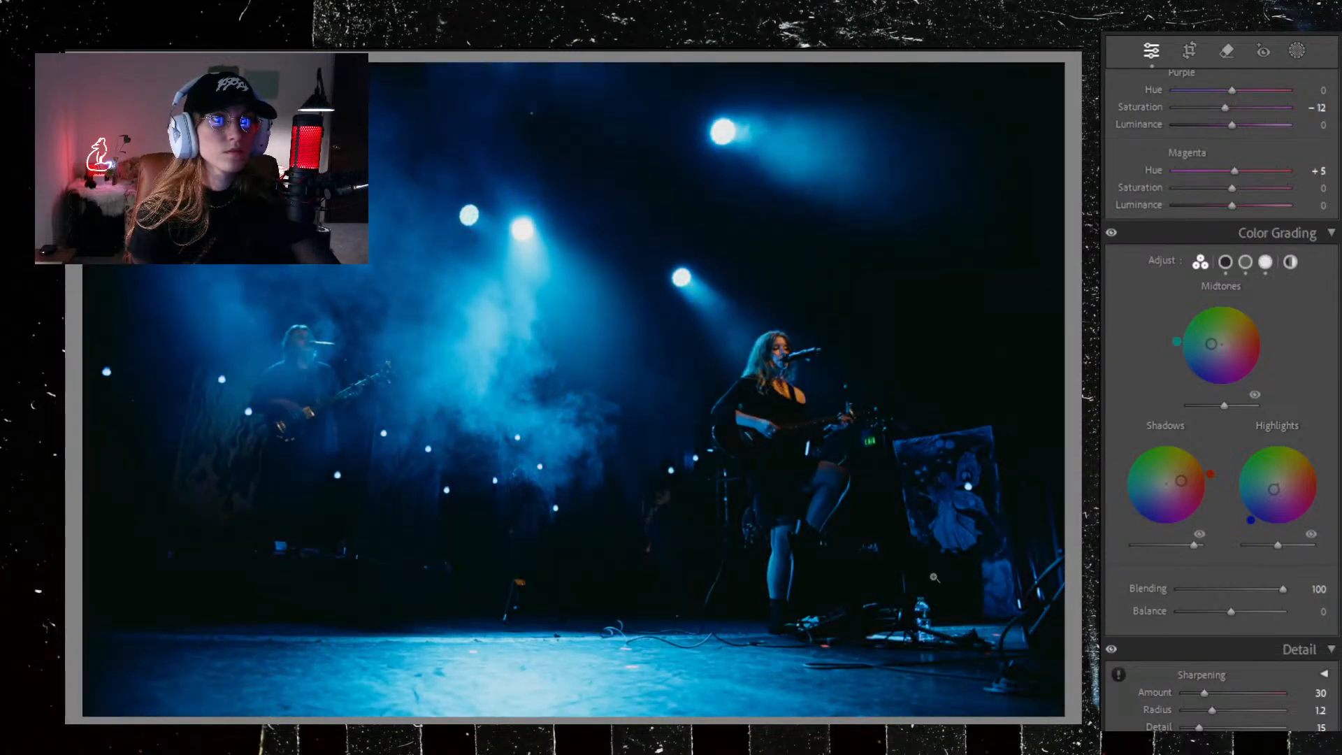
{"action": "key", "text": "backslash"}
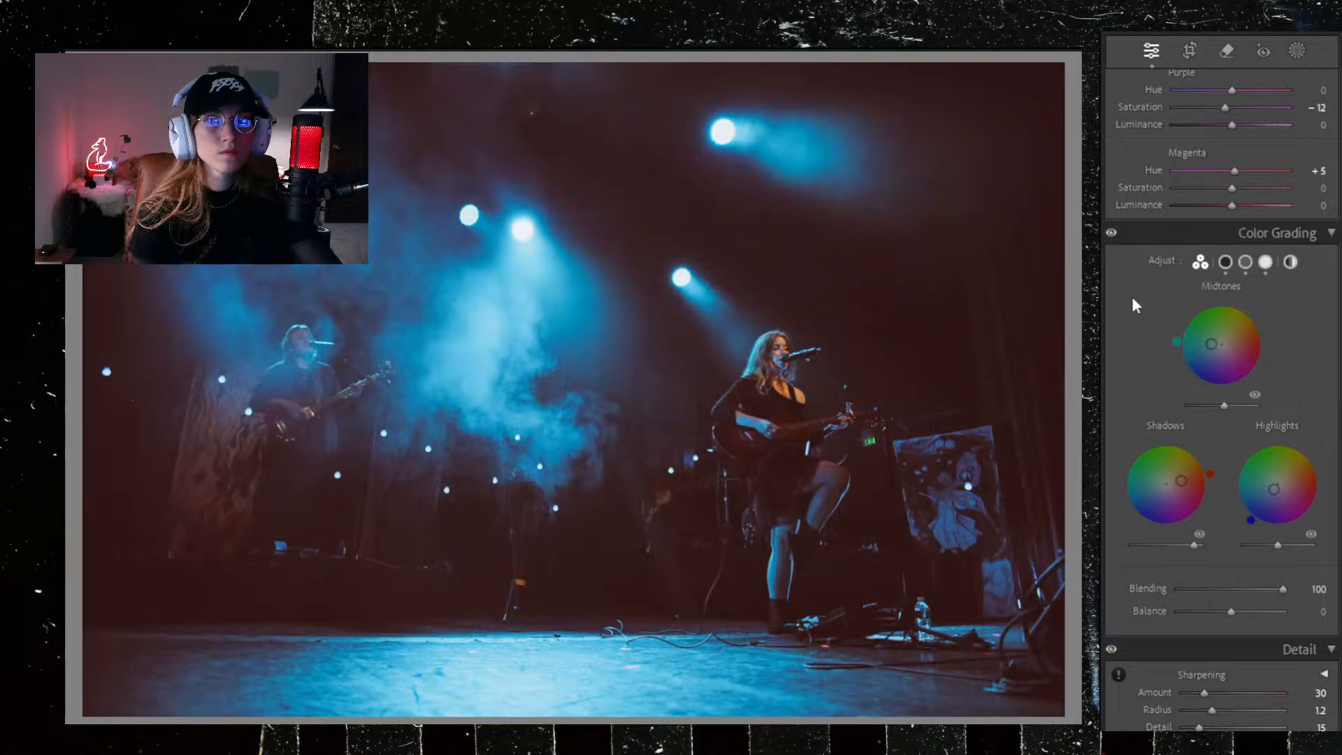
{"action": "left_click_drag", "start_coordinate": [1181, 481], "coordinate": [1180, 481]}
{"action": "mouse_move", "coordinate": [1211, 344]}
{"action": "left_mouse_down"}
{"action": "mouse_move", "coordinate": [1194, 343]}
{"action": "mouse_move", "coordinate": [1217, 343]}
{"action": "left_mouse_up"}
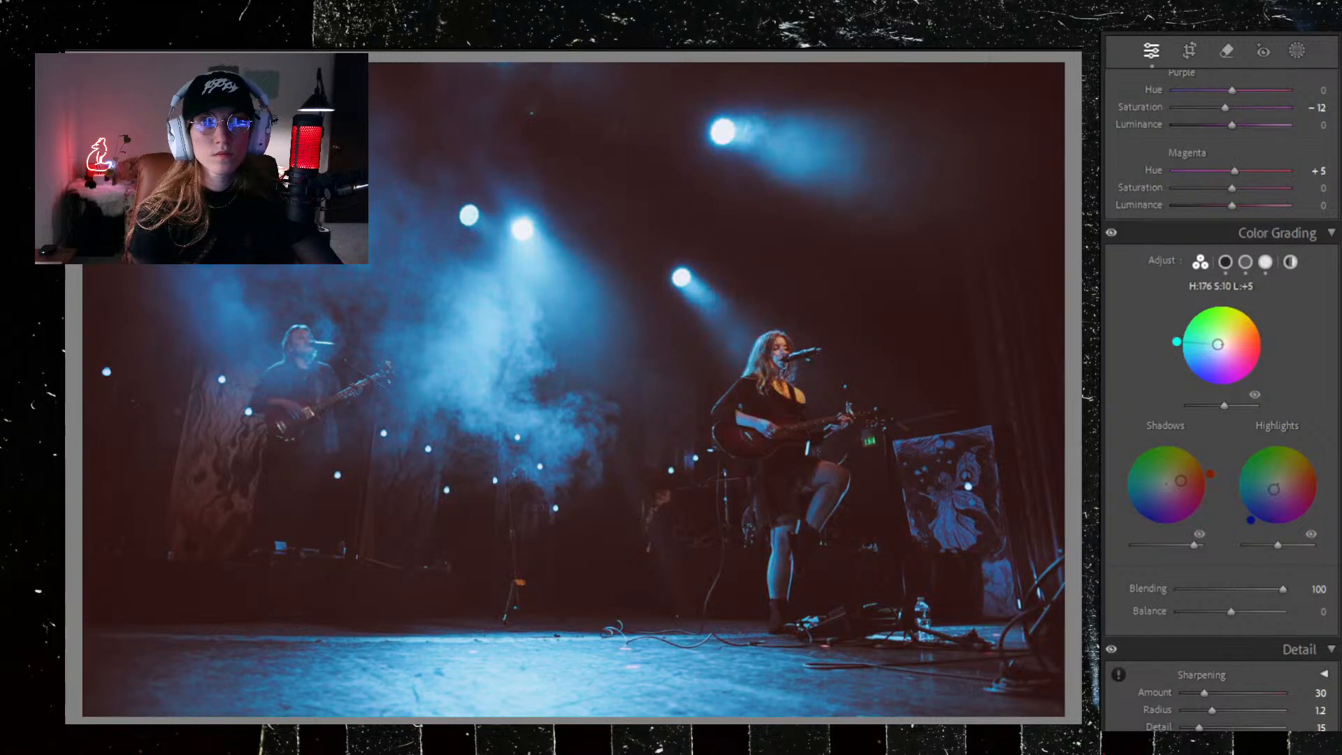
{"action": "mouse_move", "coordinate": [1256, 526]}
{"action": "left_mouse_down"}
{"action": "mouse_move", "coordinate": [1279, 531]}
{"action": "mouse_move", "coordinate": [1320, 501]}
{"action": "mouse_move", "coordinate": [1299, 524]}
{"action": "mouse_move", "coordinate": [1268, 528]}
{"action": "left_mouse_up"}
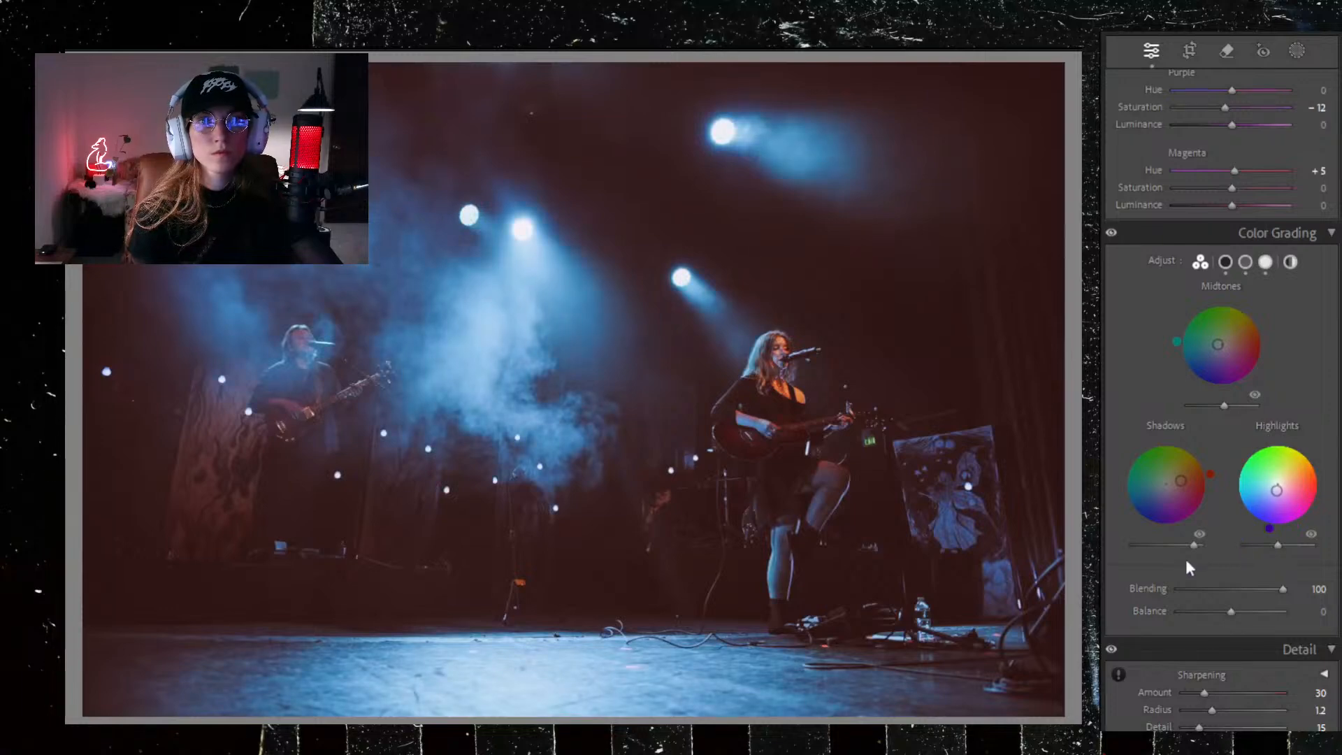
Step: Raise the tone curve regions to brighten the wide stage photo's lights, and set its exposure to +0.61
{"action": "scroll", "coordinate": [1125, 336], "scroll_direction": "up", "scroll_amount": 10}
{"action": "scroll", "coordinate": [1146, 345], "scroll_direction": "up", "scroll_amount": 3}
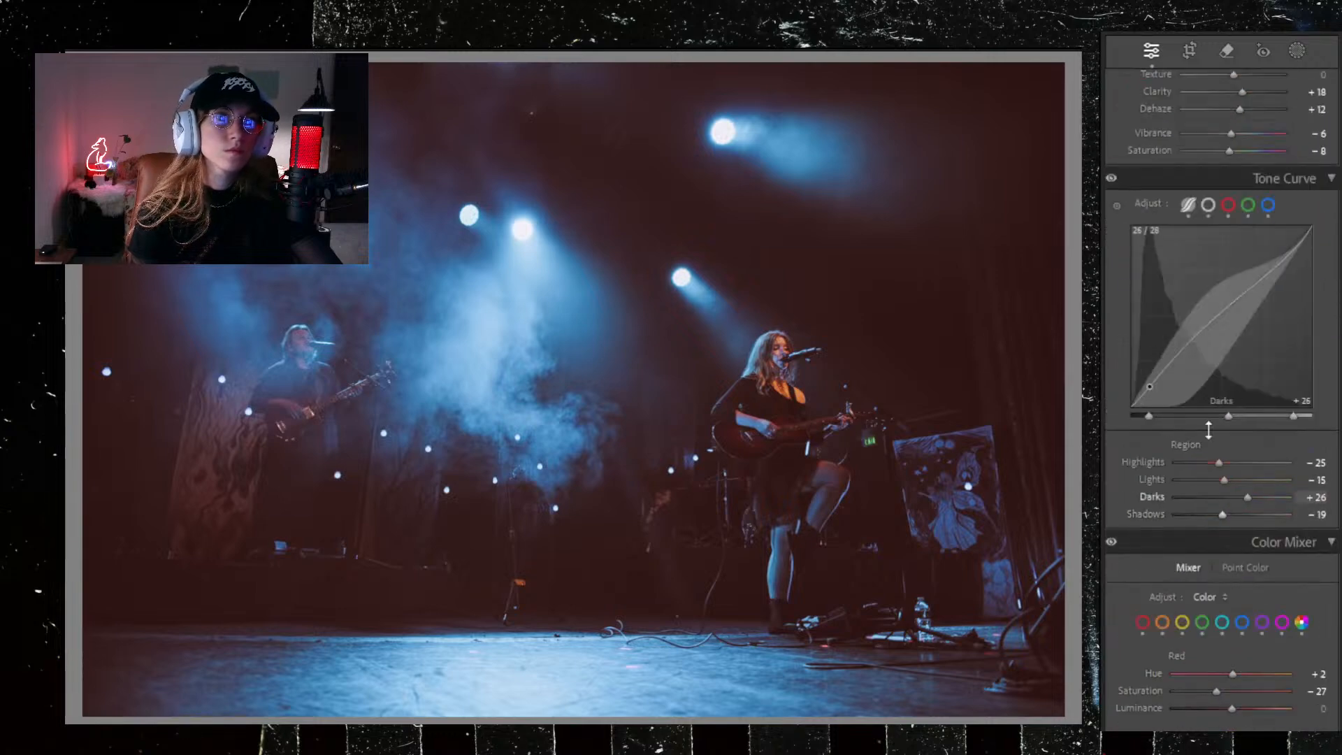
{"action": "left_click_drag", "start_coordinate": [1219, 462], "coordinate": [1264, 509]}
{"action": "scroll", "coordinate": [1194, 354], "scroll_direction": "up", "scroll_amount": 5}
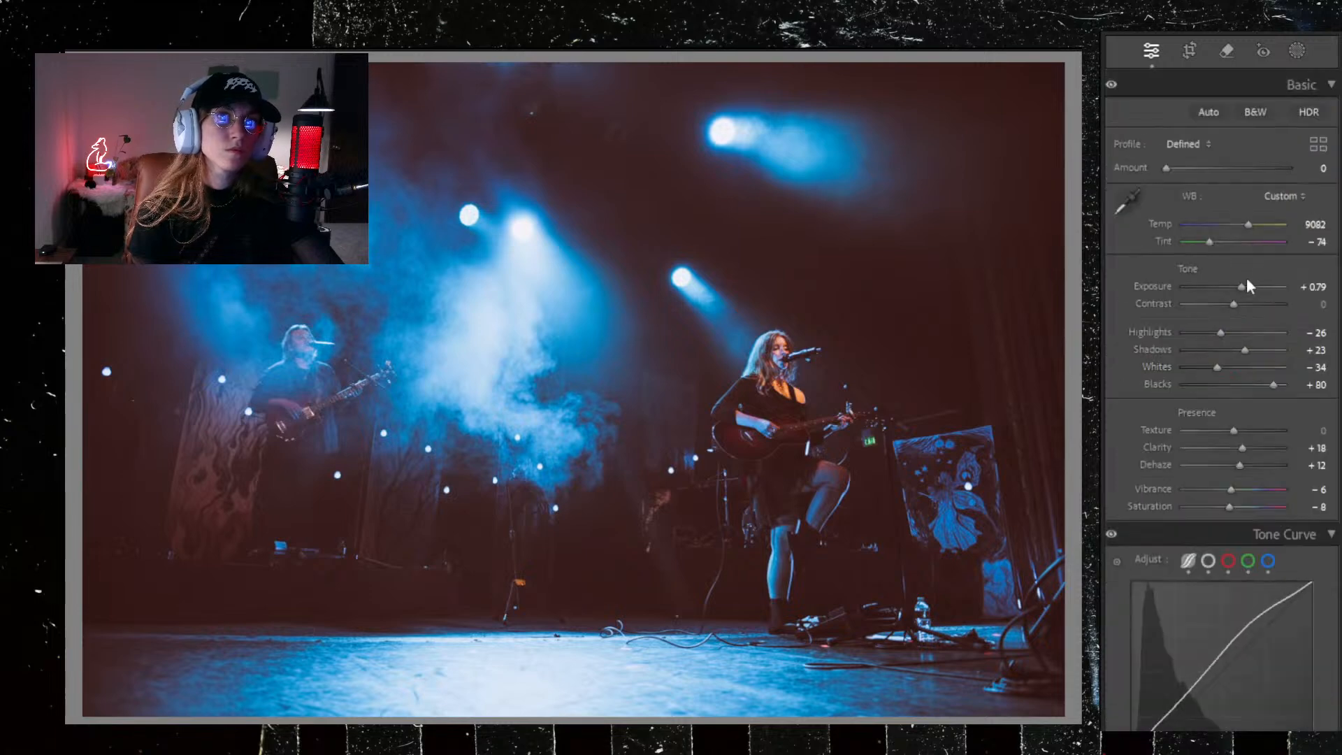
{"action": "left_click_drag", "start_coordinate": [1239, 288], "coordinate": [1239, 290]}
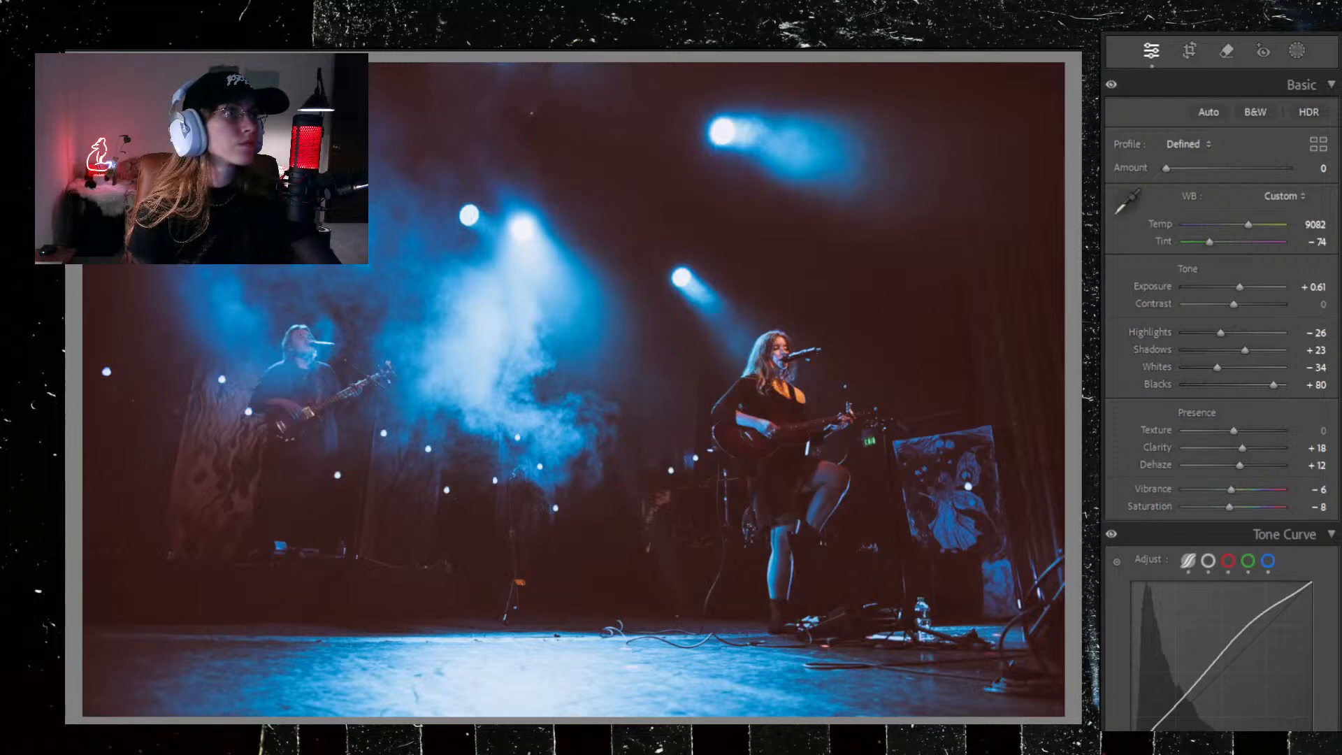
Step: Look through the unedited blue-lit singer photos to pick the next one to edit, ending on the close-up with the raised hand
{"action": "key", "text": "Right"}
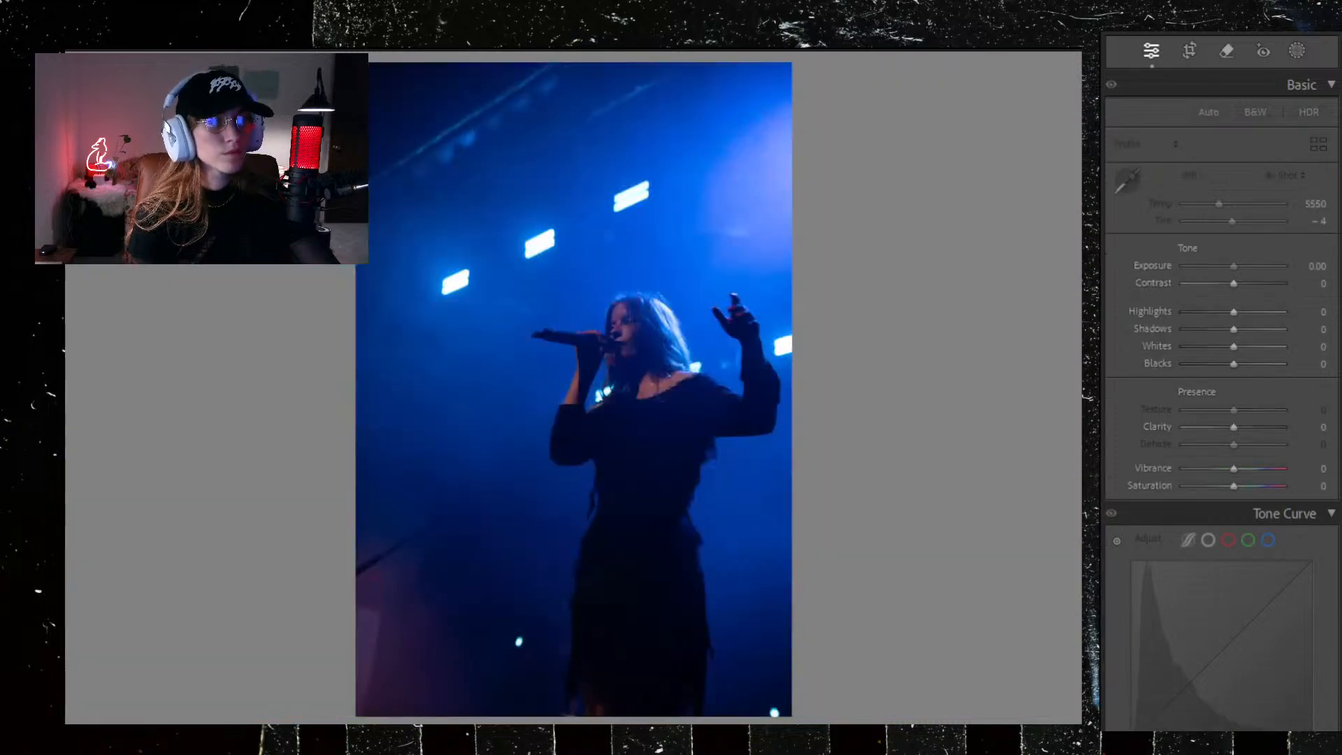
{"action": "key", "text": "Right"}
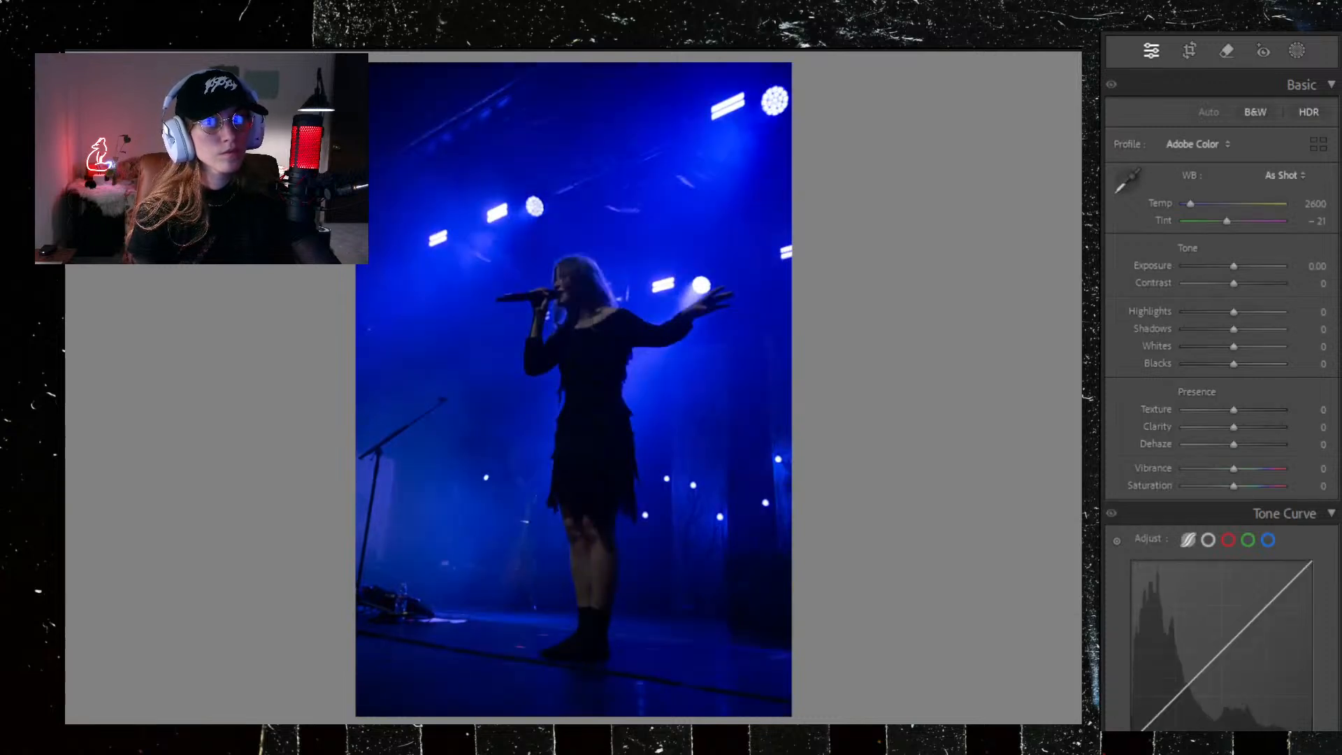
{"action": "key", "text": "Right"}
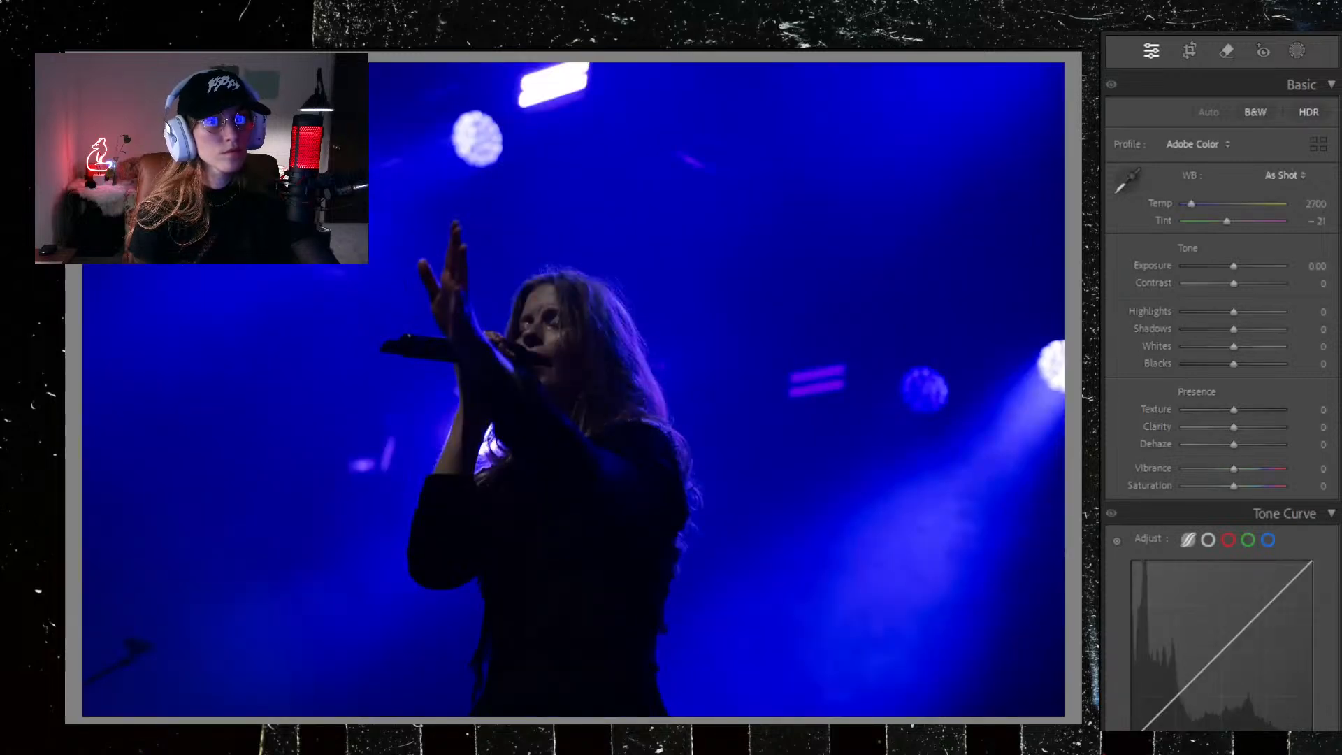
{"action": "key", "text": "Right"}
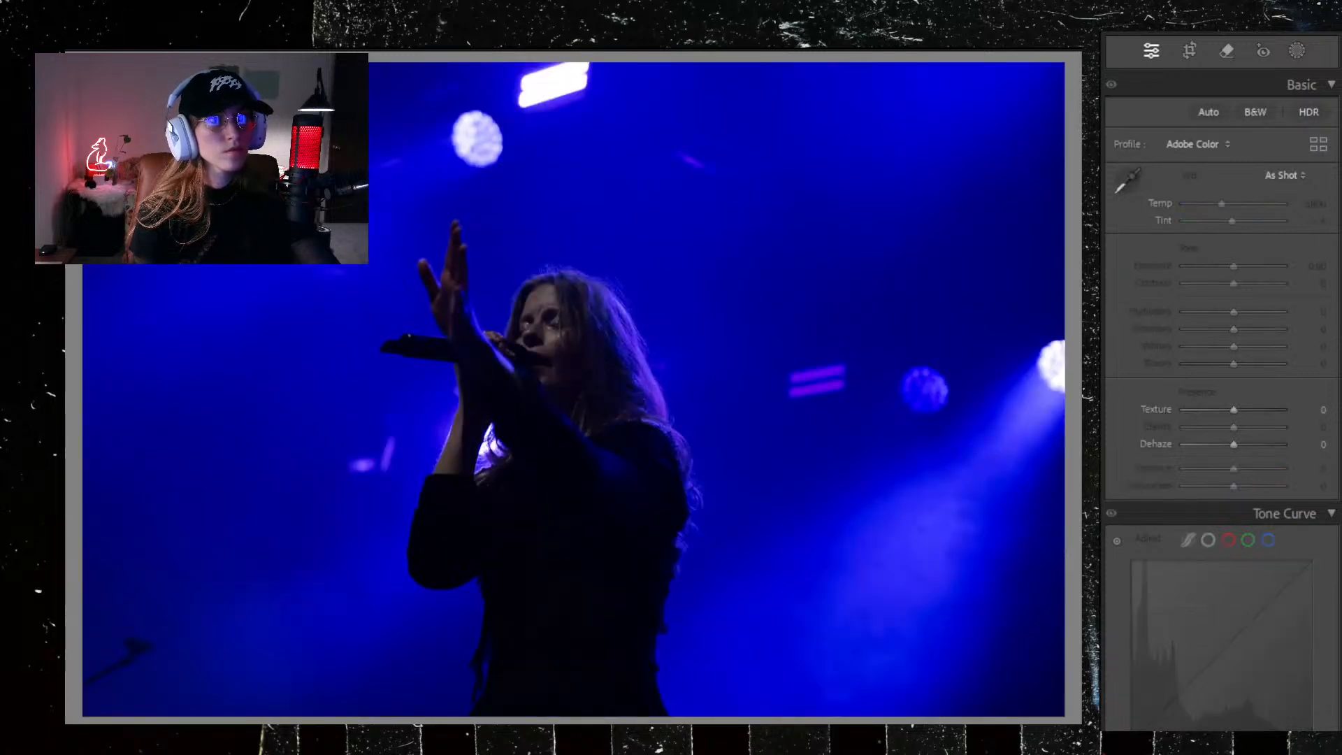
{"action": "key", "text": "Right"}
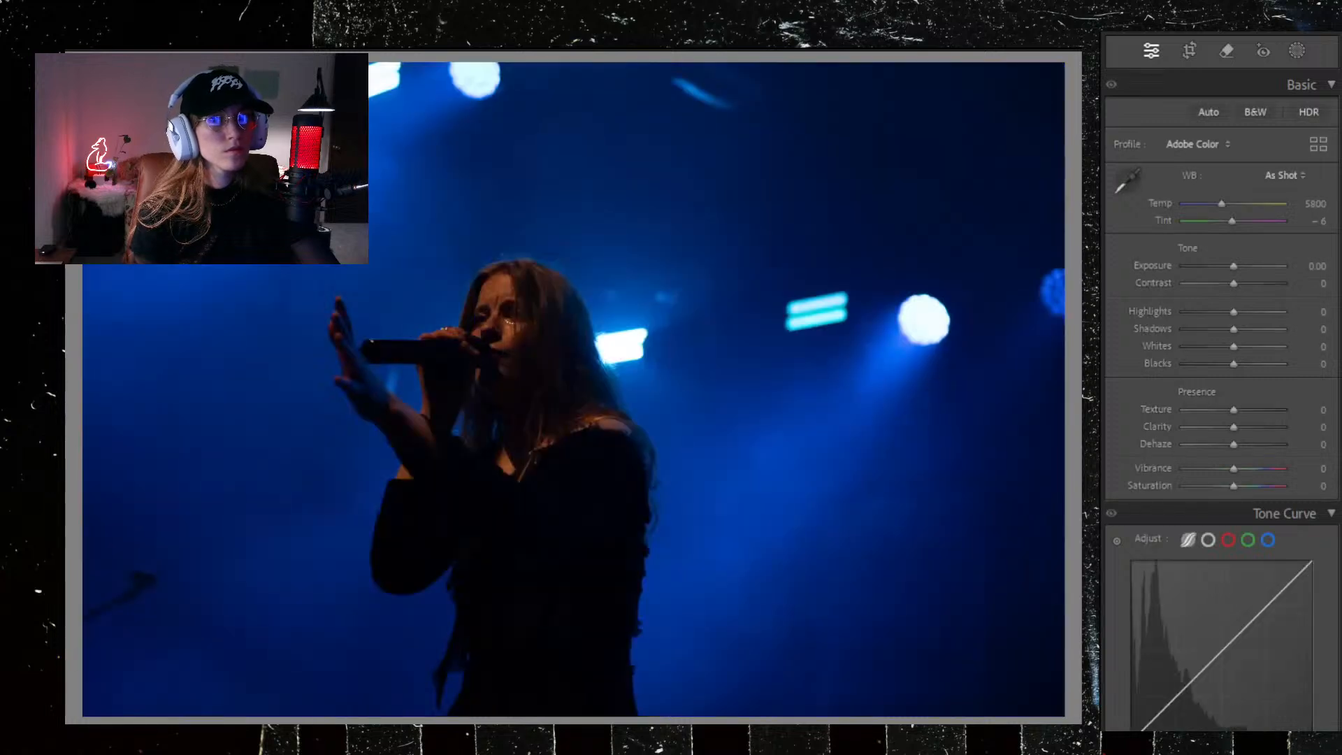
{"action": "key", "text": "Right"}
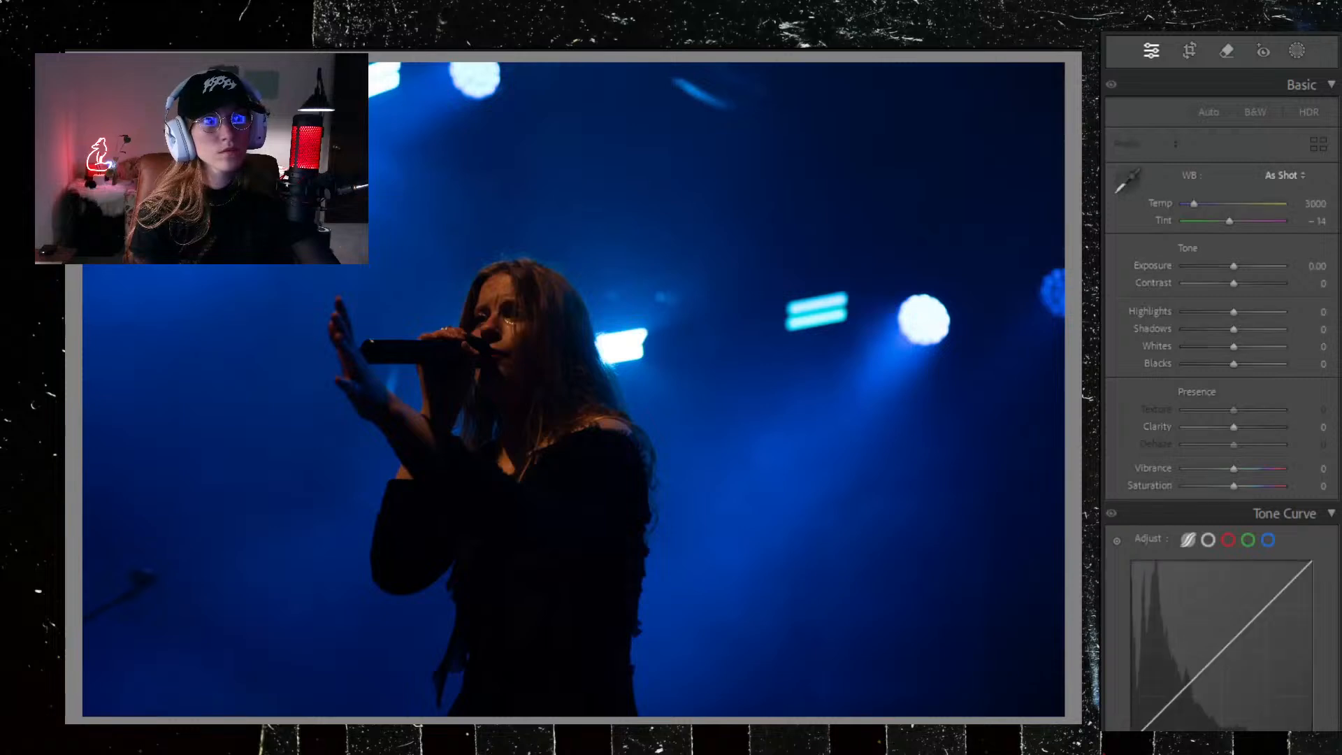
{"action": "key", "text": "Right"}
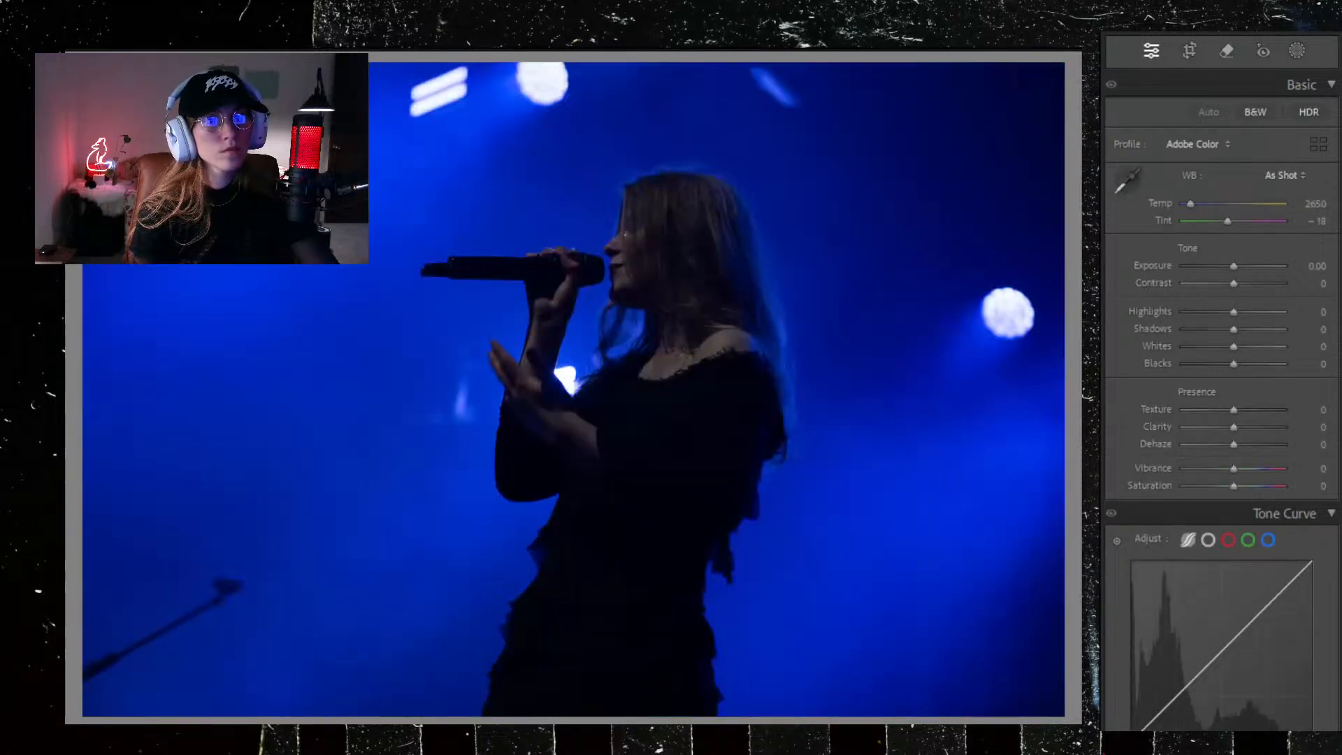
{"action": "key", "text": "Right"}
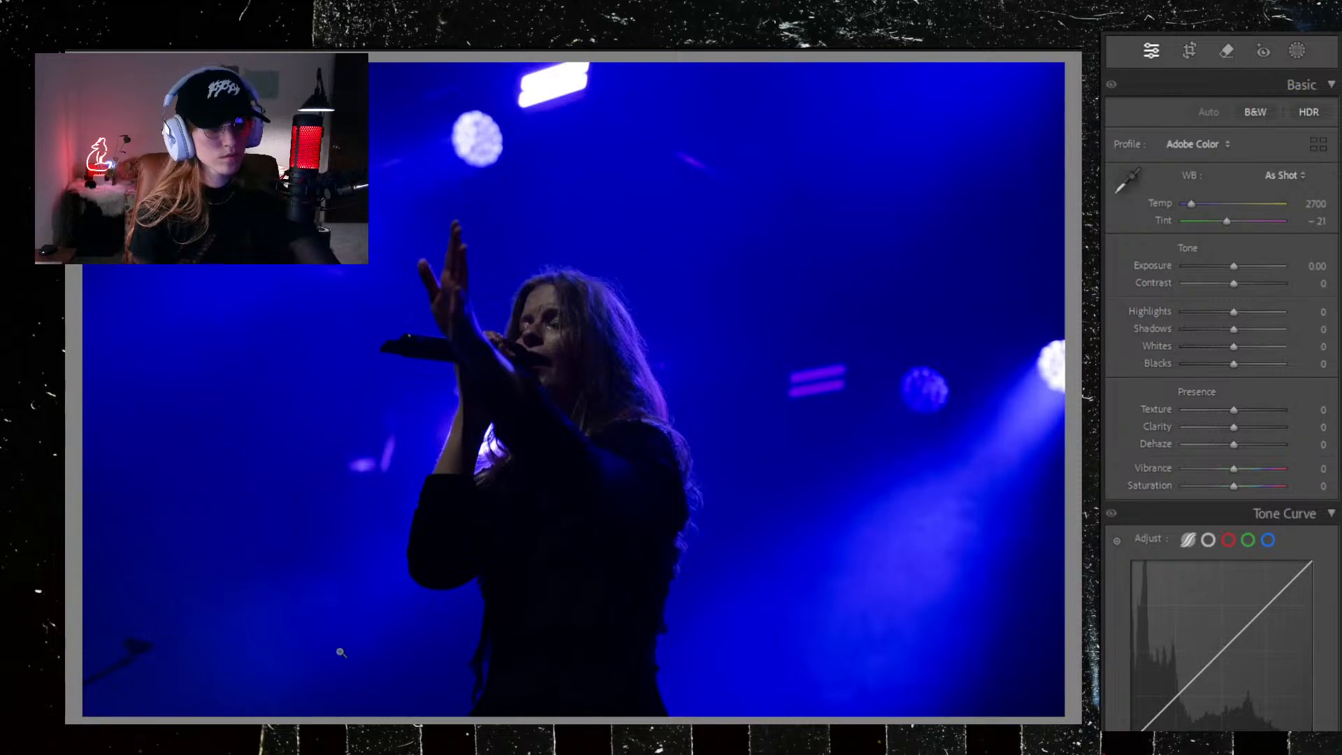
Step: Try the copied edit settings on the singer close-up with the raised hand, and undo the paste
{"action": "key", "text": "ctrl+shift+v"}
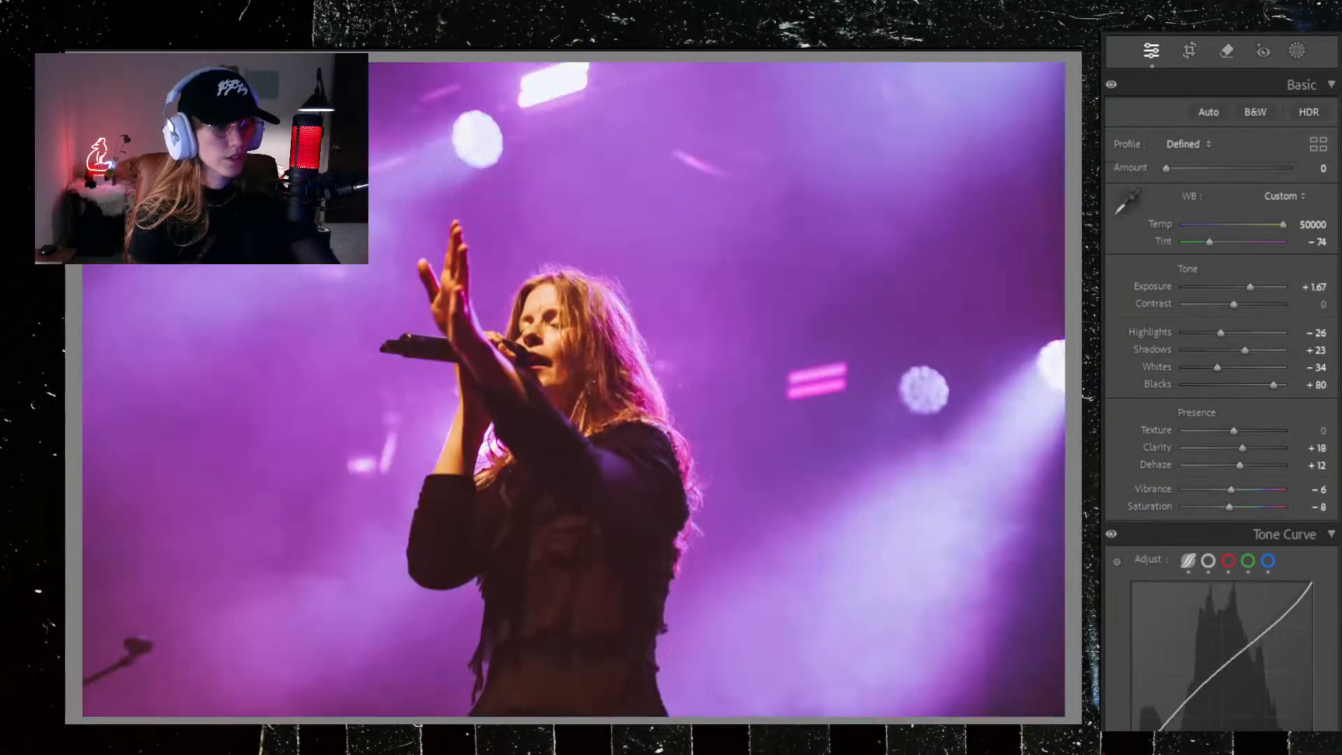
{"action": "key", "text": "ctrl+z"}
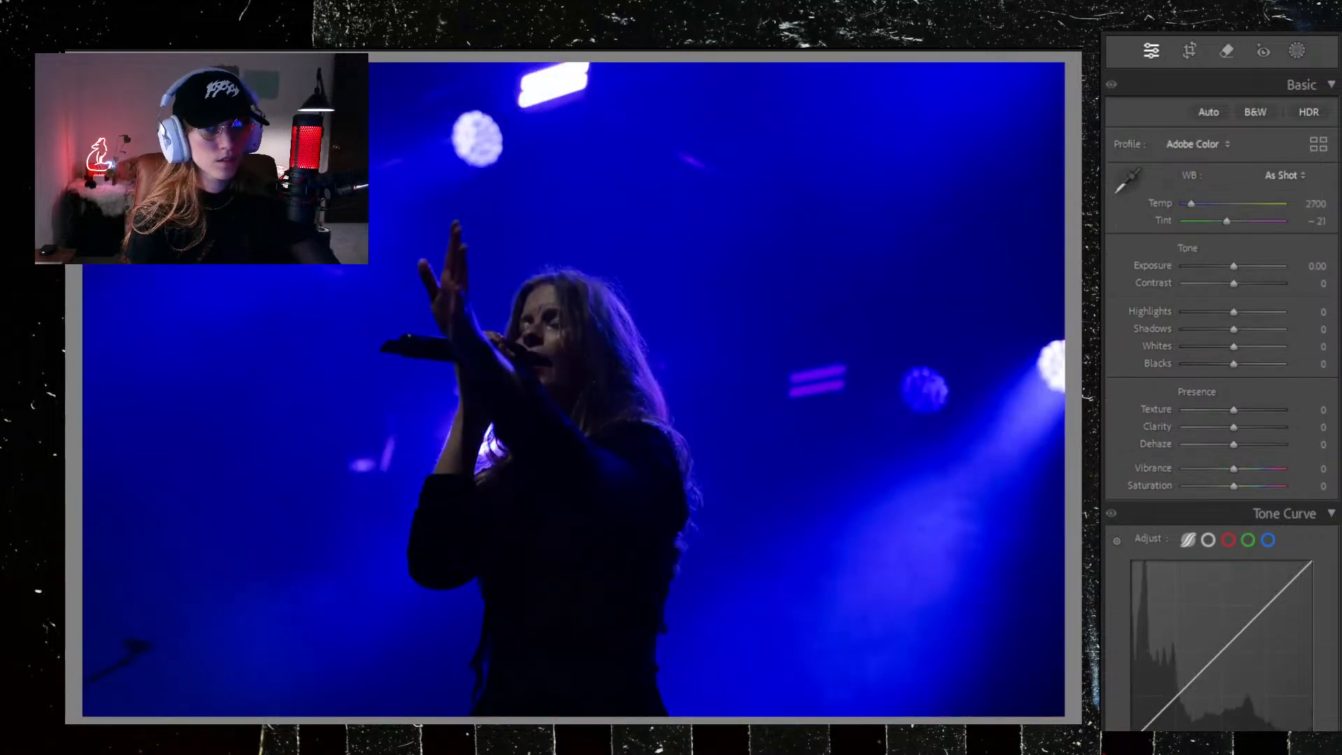
Step: Paste the muted look of the edited guitarist photos onto the singer close-up with the raised hand, and set its exposure to +1.40
{"action": "key", "text": "ctrl+shift+v"}
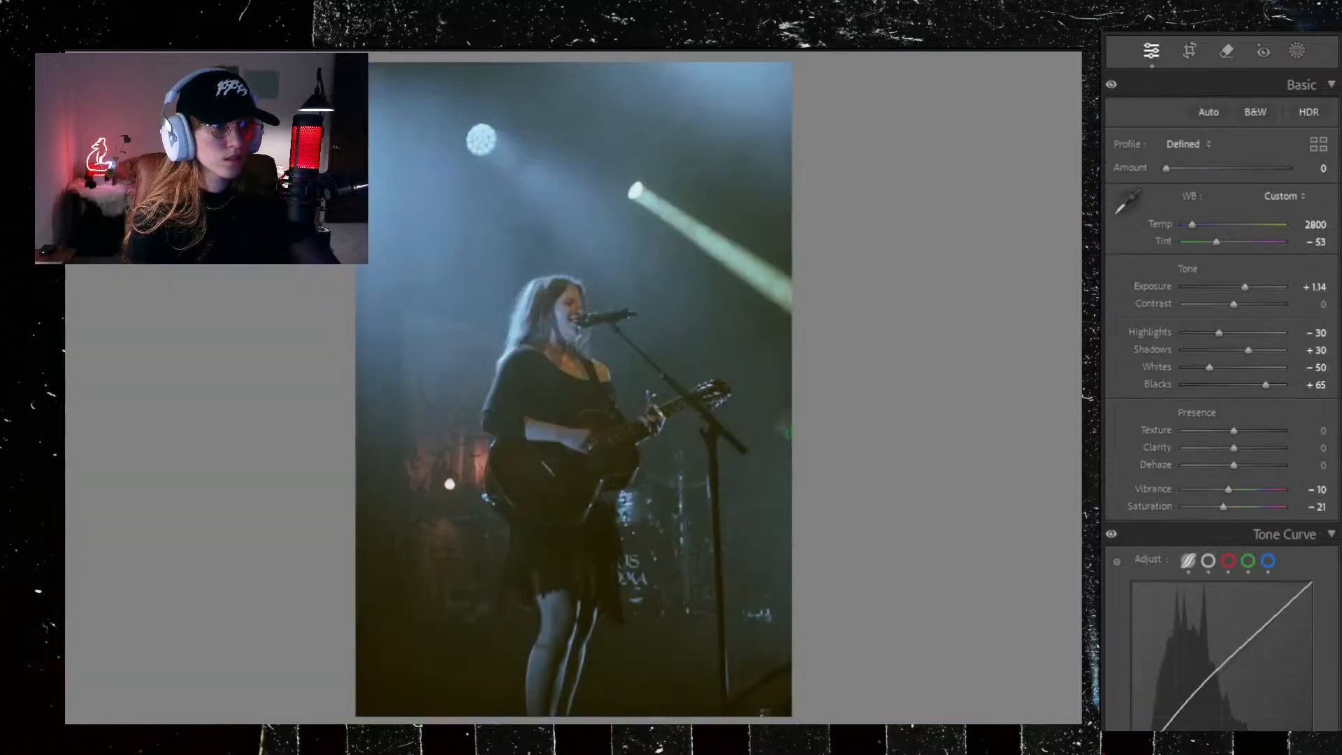
{"action": "key", "text": "Right"}
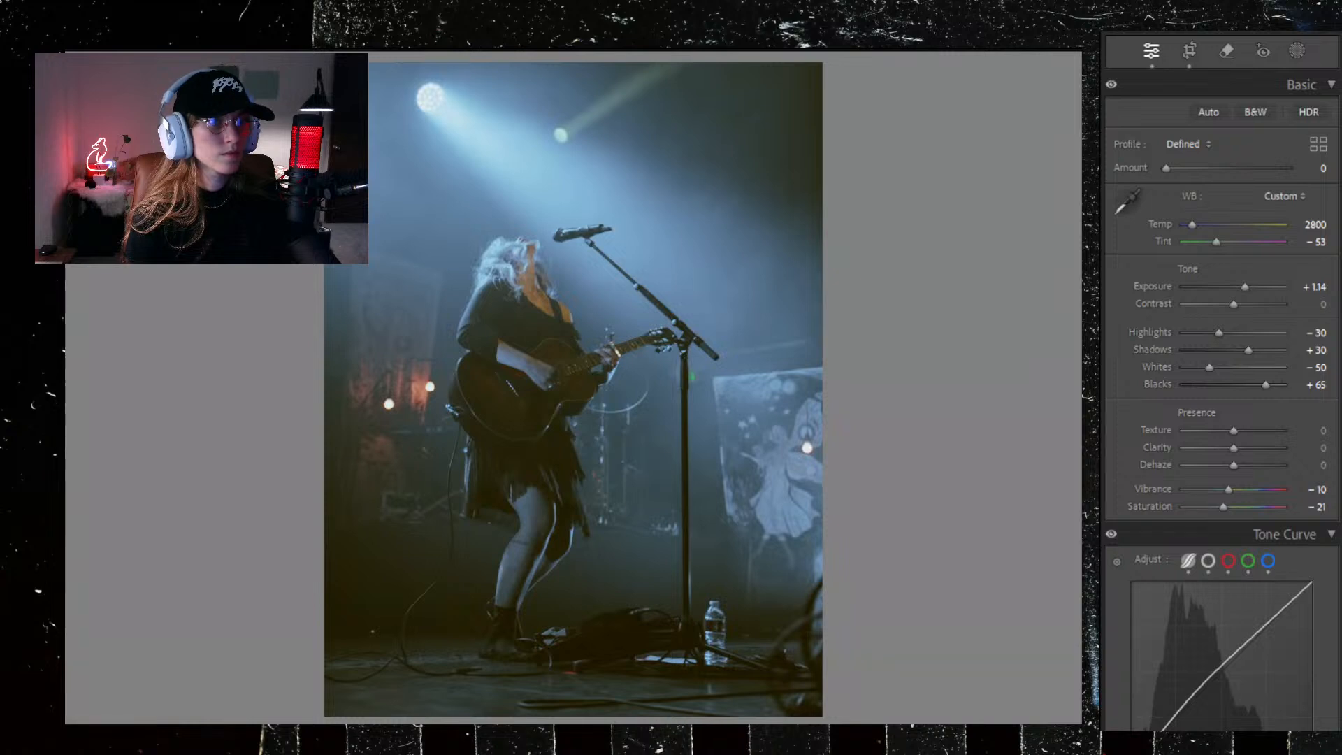
{"action": "key", "text": "Right"}
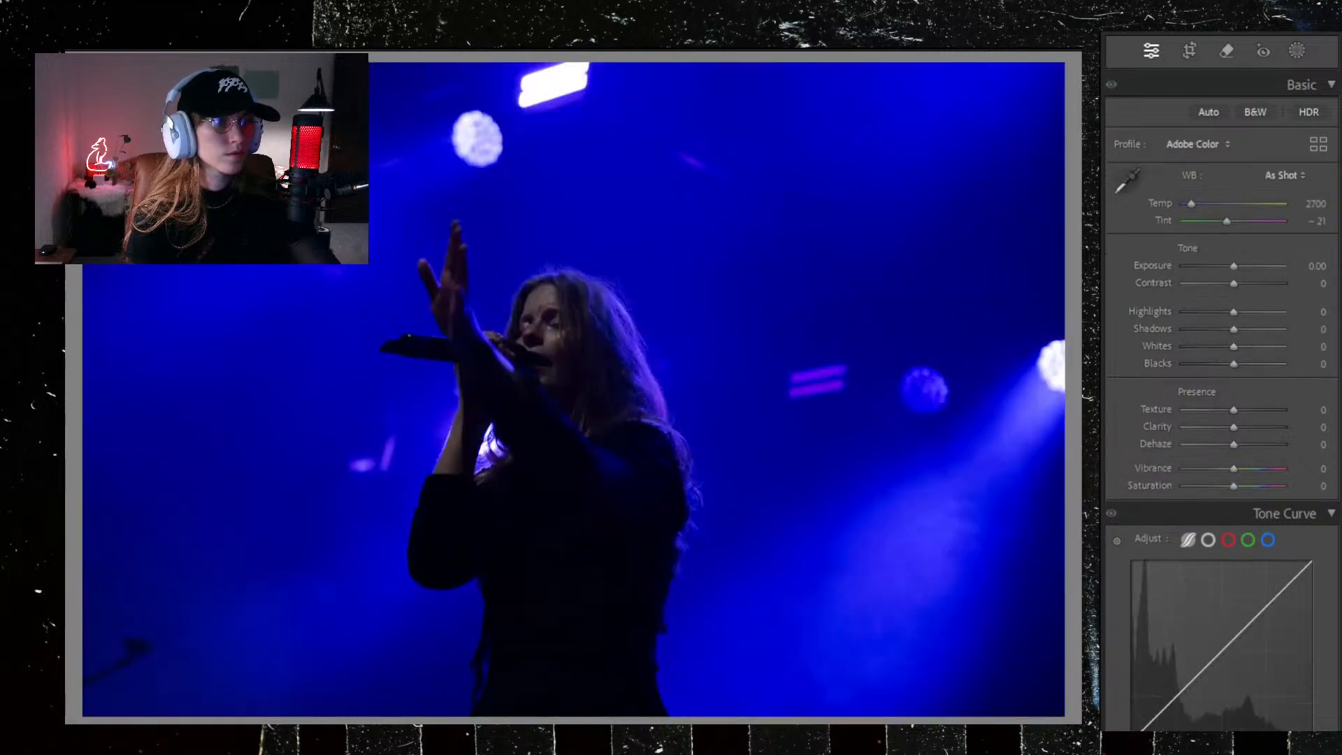
{"action": "key", "text": "ctrl+shift+v"}
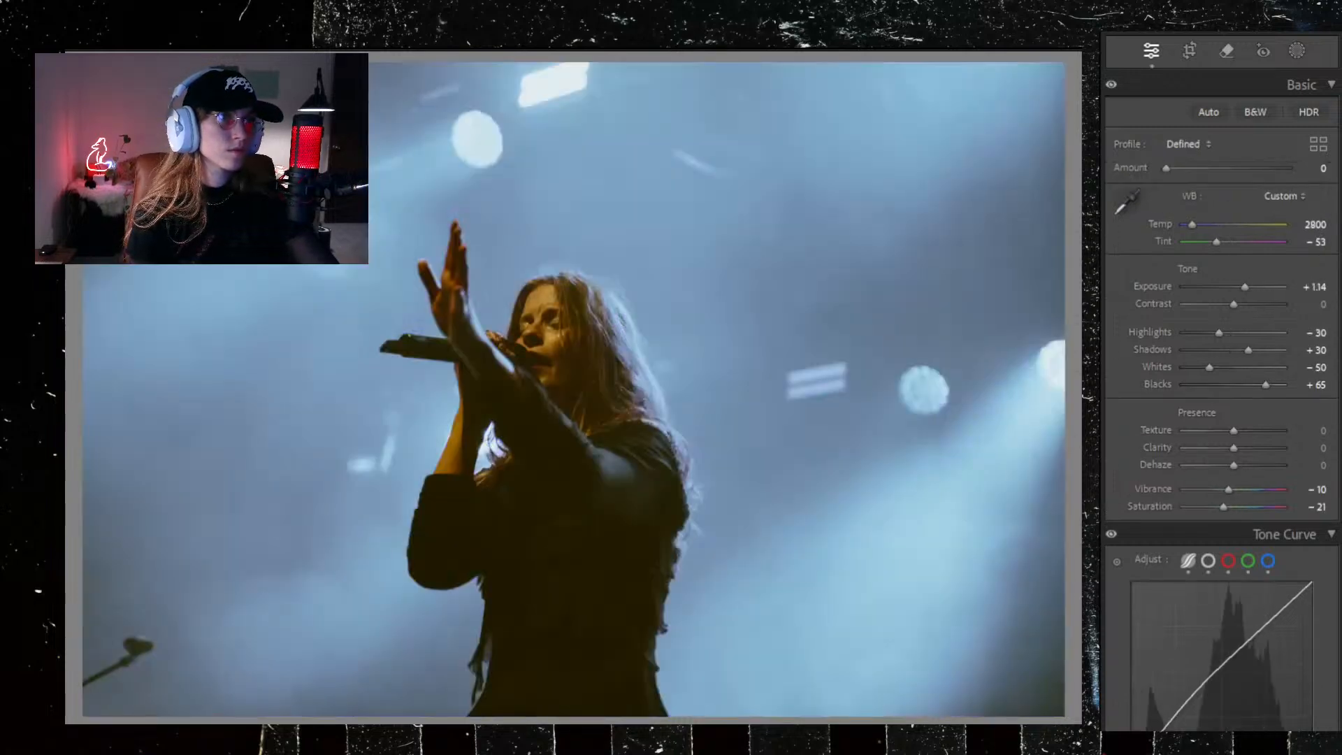
{"action": "left_click_drag", "start_coordinate": [1243, 283], "coordinate": [1244, 286]}
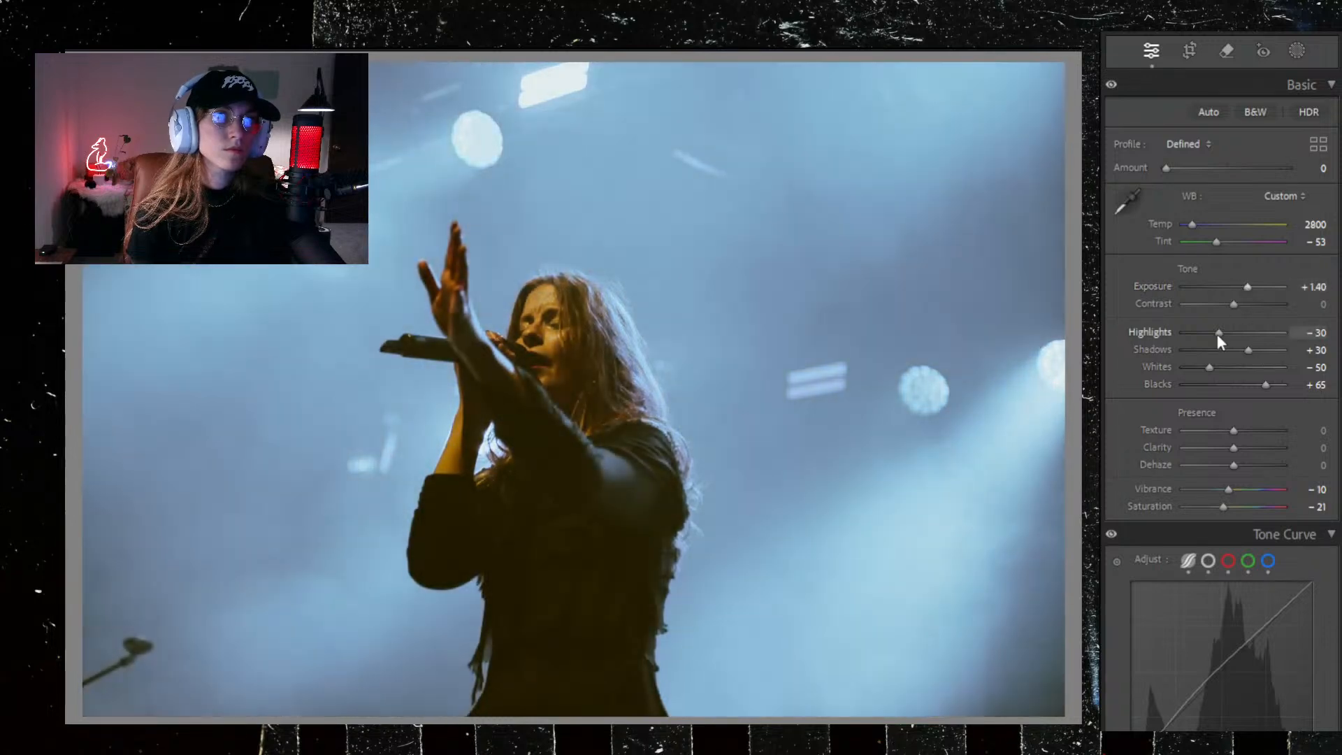
Step: Shift the shadow grading to a faint orange with luminance +87, and set the luminance to −37 for highlights and +26 for midtones
{"action": "scroll", "coordinate": [1233, 614], "scroll_direction": "down", "scroll_amount": 10}
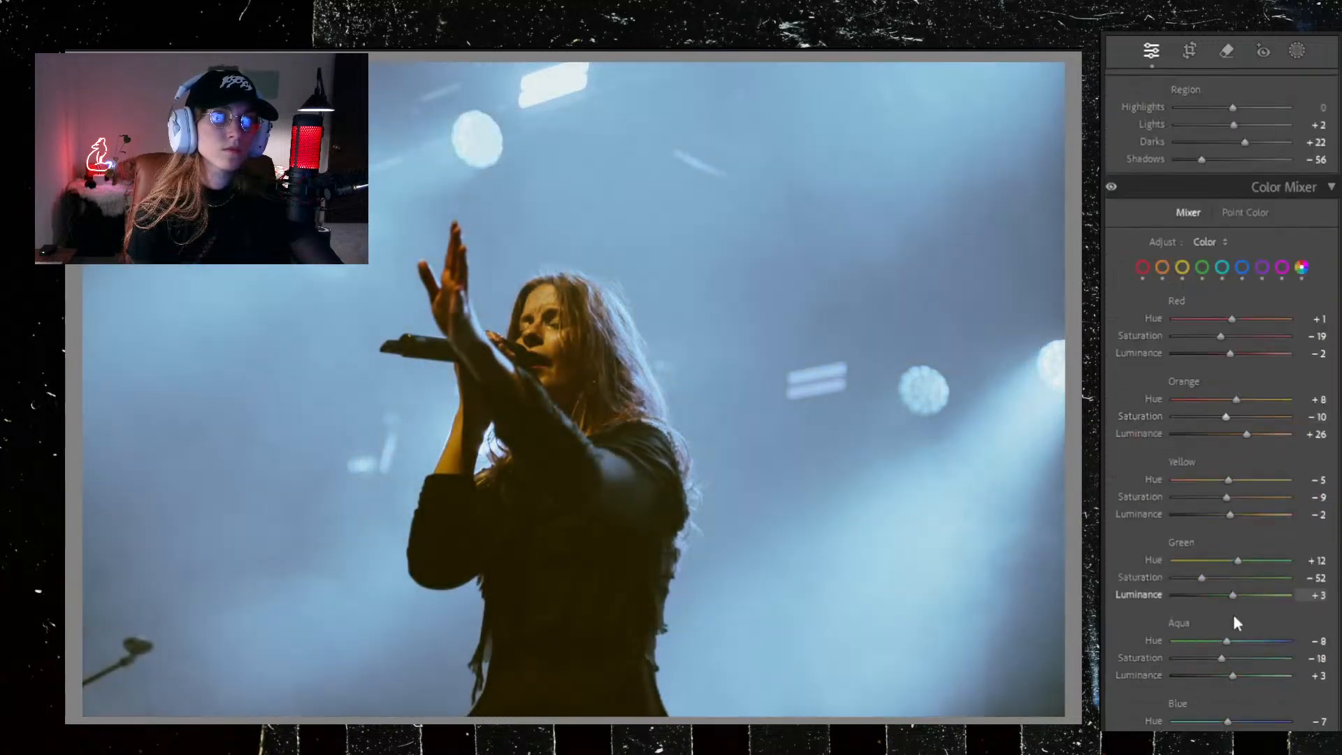
{"action": "scroll", "coordinate": [1232, 614], "scroll_direction": "down", "scroll_amount": 8}
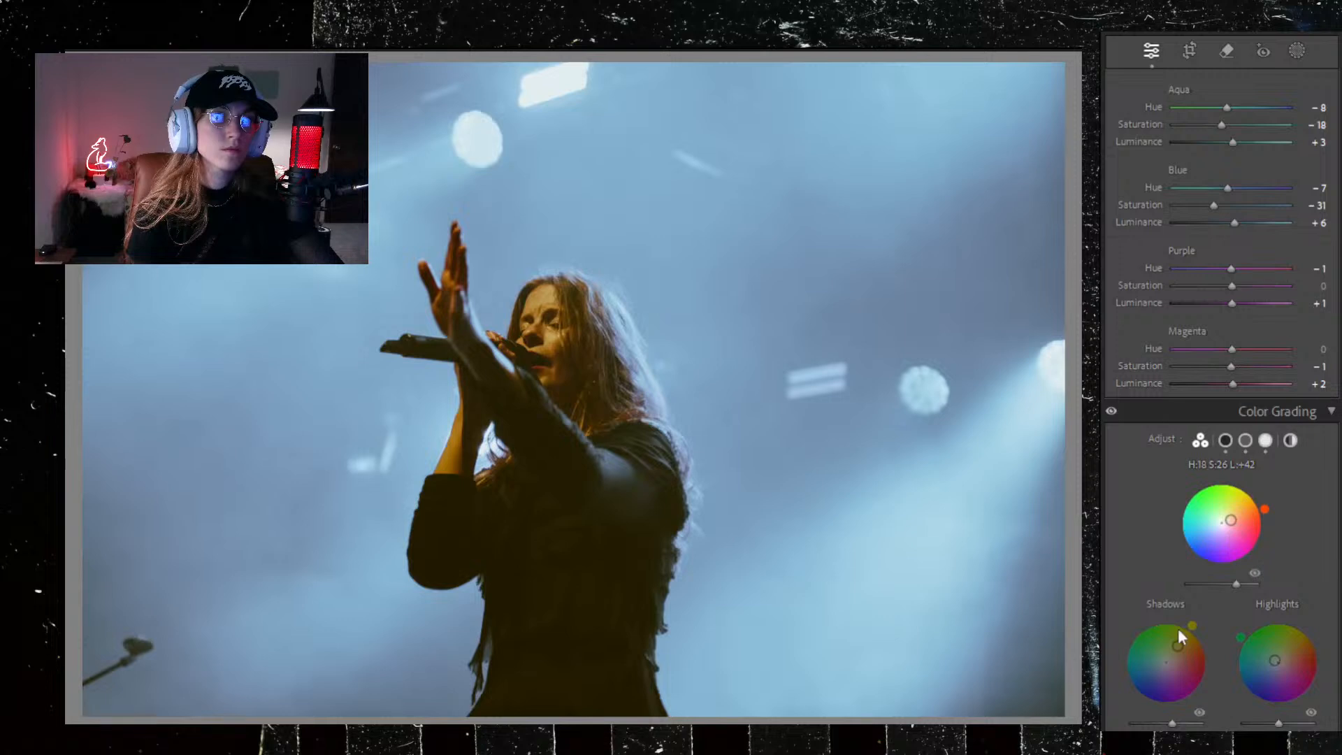
{"action": "left_click_drag", "start_coordinate": [1172, 724], "coordinate": [1198, 726]}
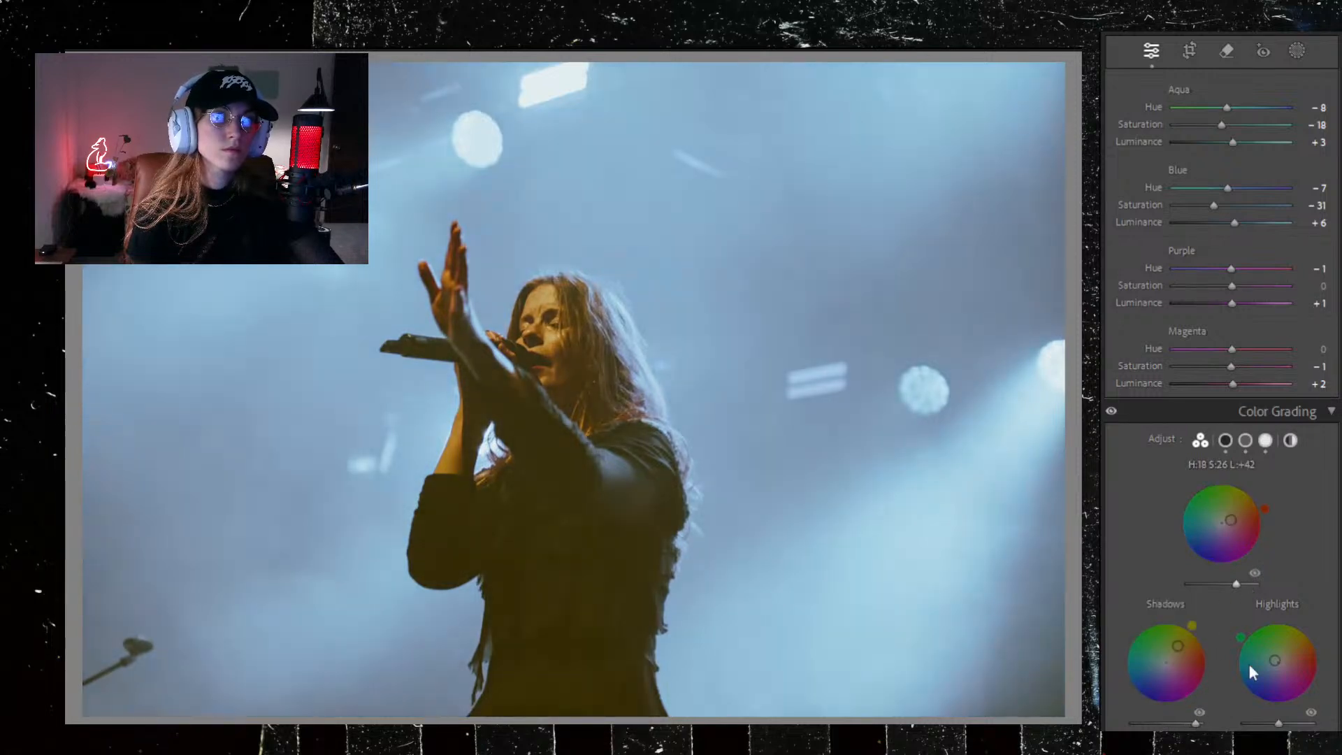
{"action": "left_click_drag", "start_coordinate": [1278, 724], "coordinate": [1264, 726]}
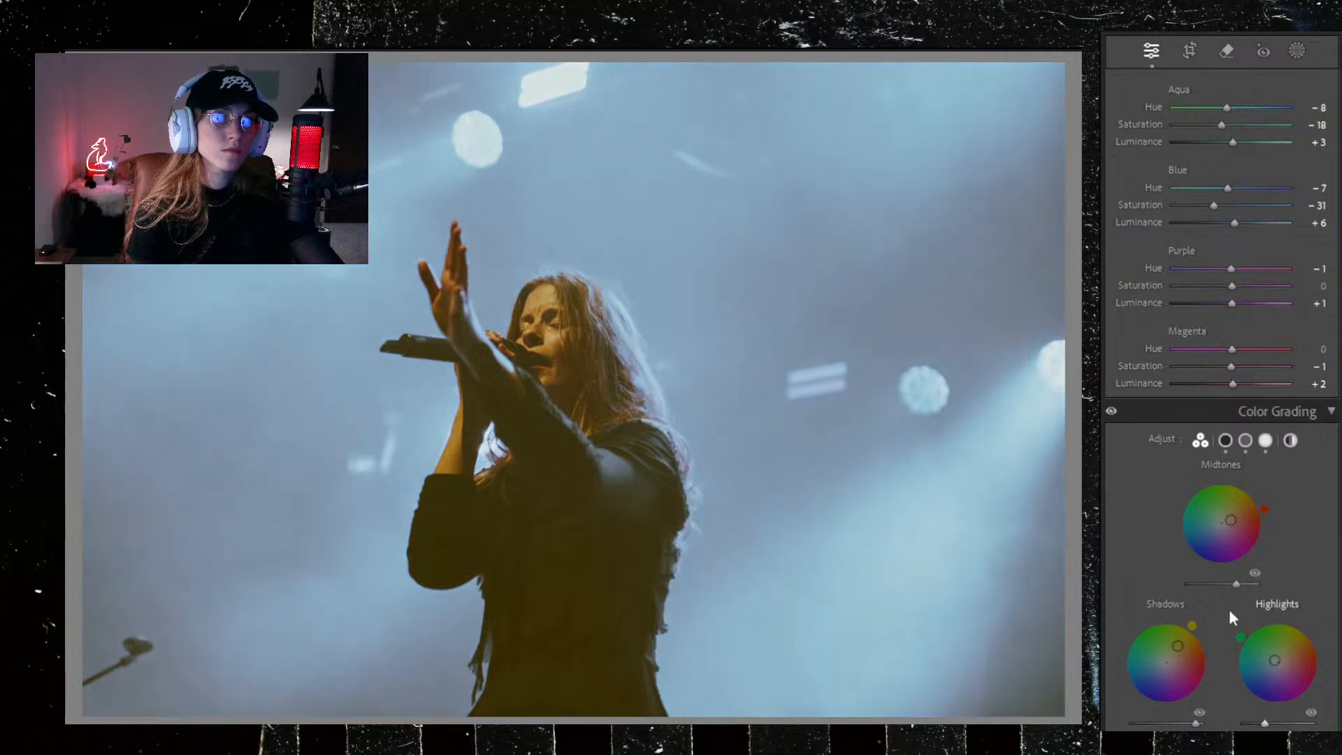
{"action": "mouse_move", "coordinate": [1178, 647]}
{"action": "left_mouse_down"}
{"action": "mouse_move", "coordinate": [1168, 658]}
{"action": "mouse_move", "coordinate": [1199, 631]}
{"action": "left_mouse_up"}
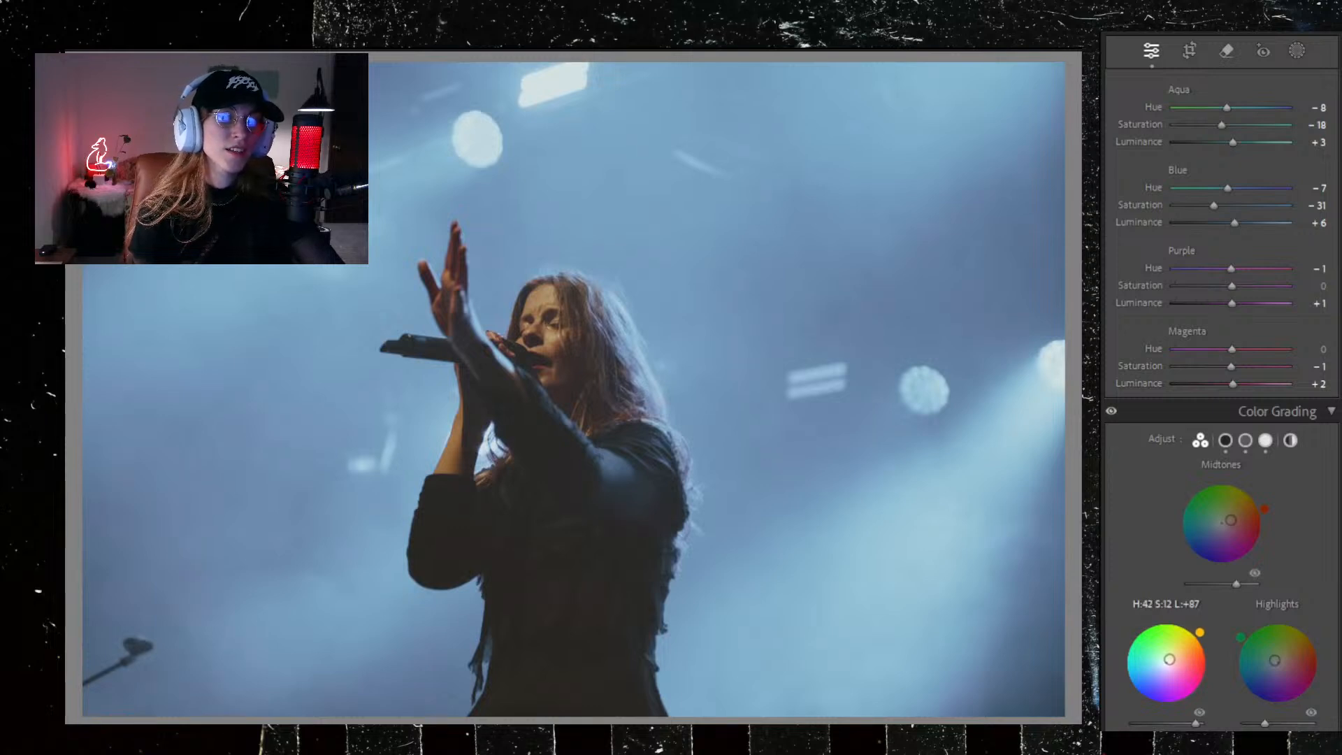
{"action": "left_click_drag", "start_coordinate": [1199, 631], "coordinate": [1202, 636]}
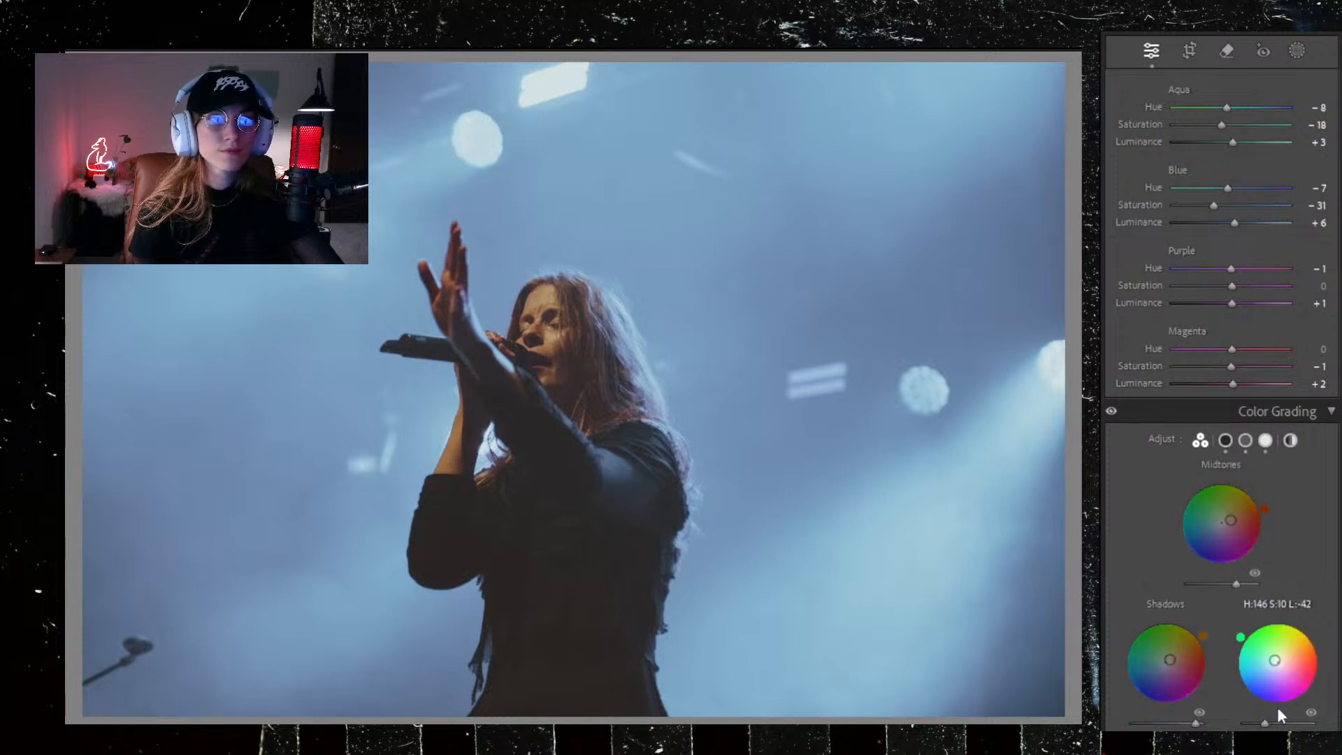
{"action": "left_click_drag", "start_coordinate": [1264, 723], "coordinate": [1267, 724]}
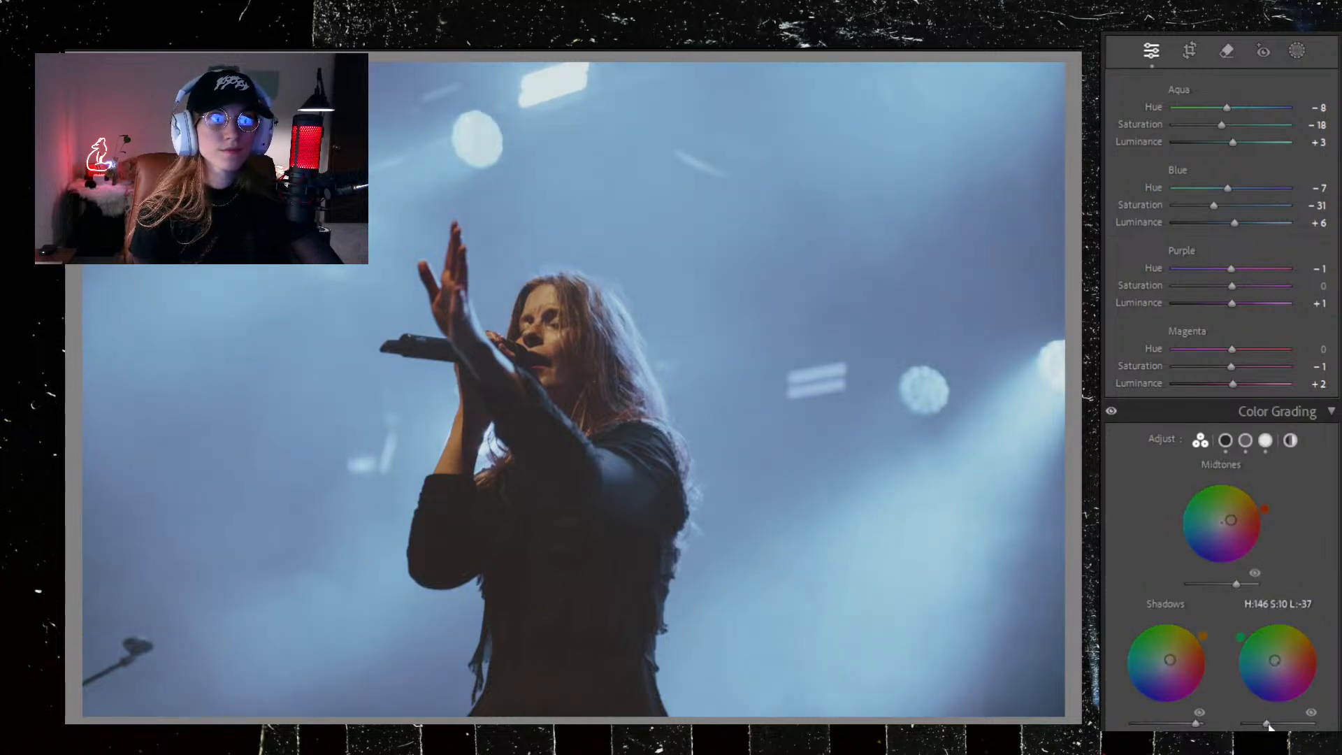
{"action": "left_click_drag", "start_coordinate": [1234, 582], "coordinate": [1229, 589]}
Step: Try a teal midtone grading at hue 176 and an altered highlight grading, and undo these changes
{"action": "left_click_drag", "start_coordinate": [1266, 508], "coordinate": [1176, 520]}
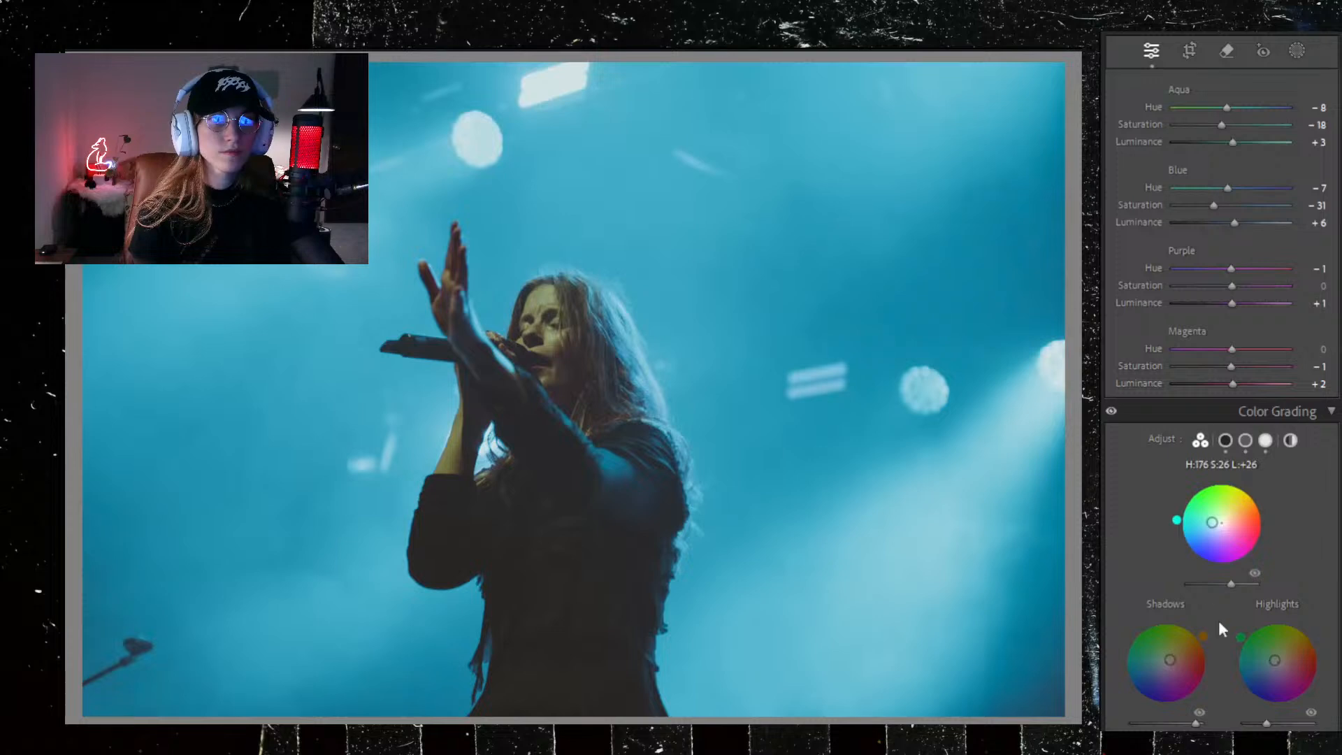
{"action": "left_click_drag", "start_coordinate": [1304, 626], "coordinate": [1282, 671]}
{"action": "key", "text": "ctrl+z"}
{"action": "key", "text": "ctrl+z"}
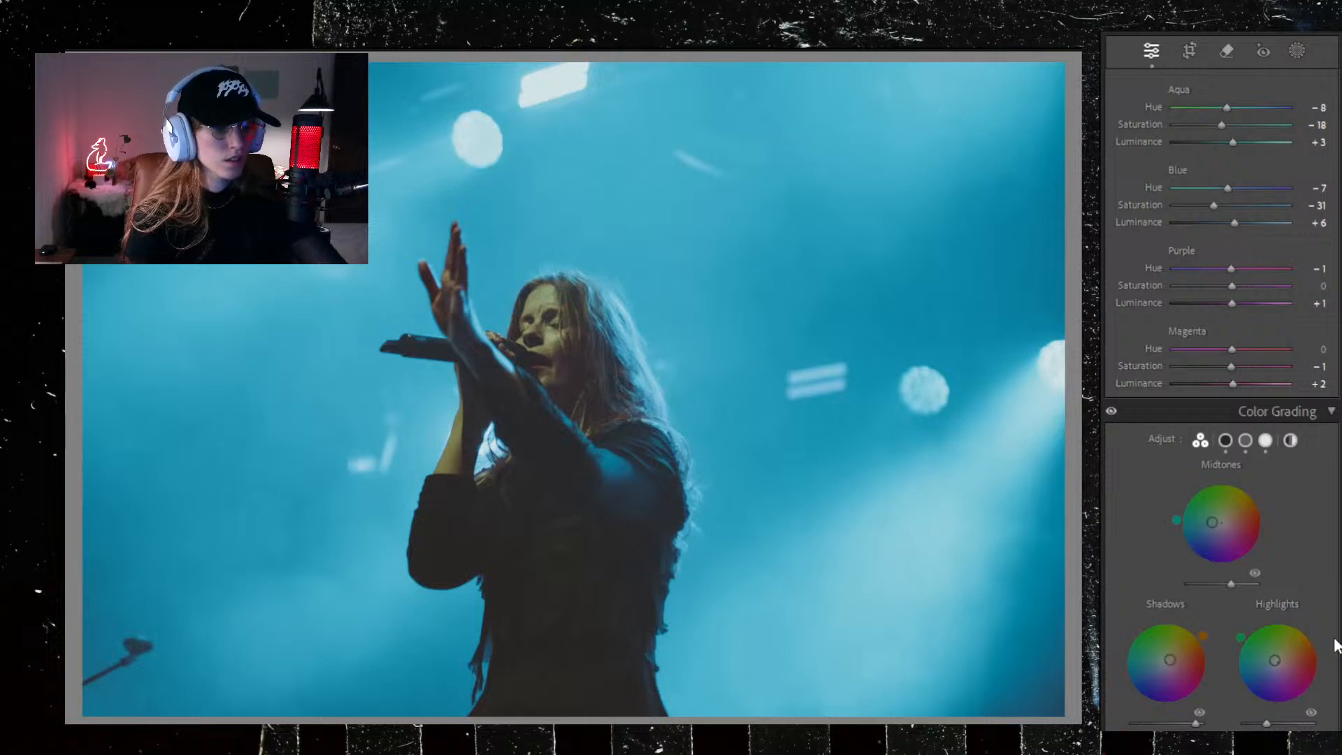
{"action": "key", "text": "ctrl+z"}
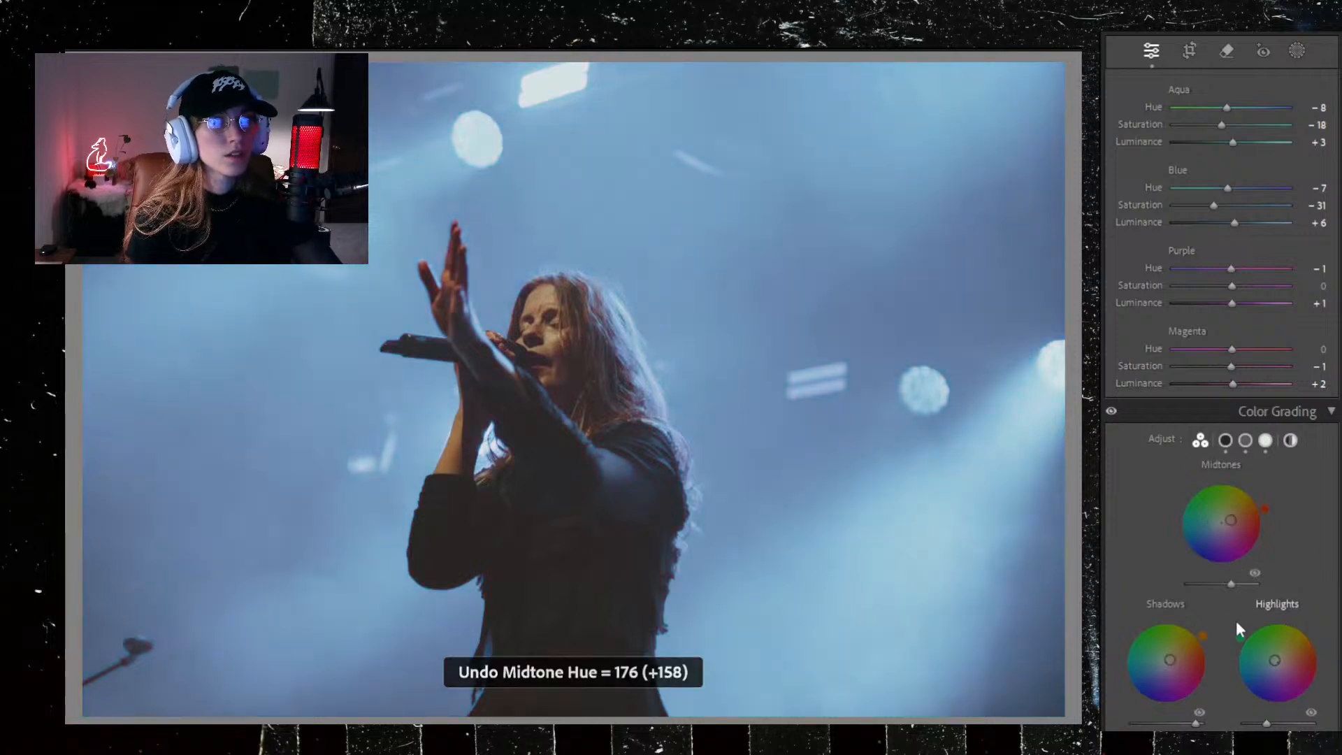
Step: Shift the midtone grading from orange toward magenta-red, and set the tone curve's Shadows to −3
{"action": "left_click_drag", "start_coordinate": [1262, 521], "coordinate": [1233, 534]}
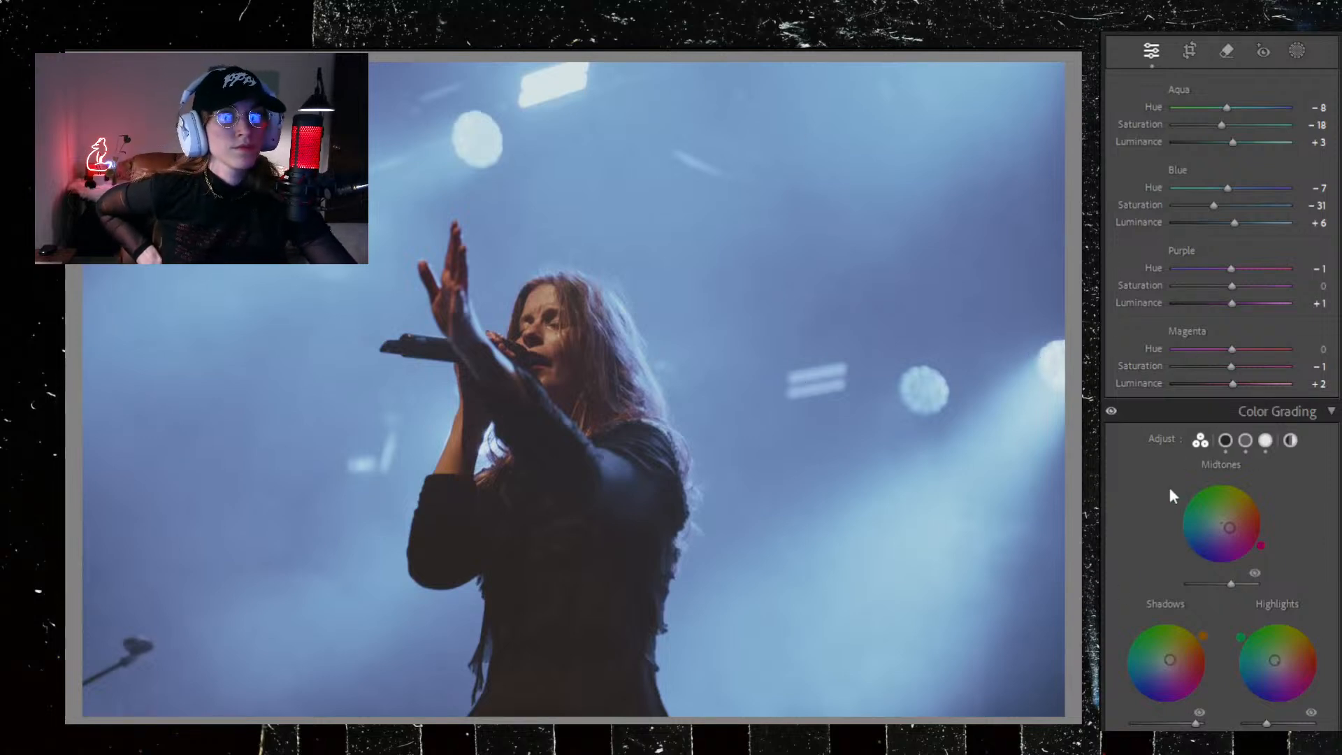
{"action": "scroll", "coordinate": [1168, 483], "scroll_direction": "up", "scroll_amount": 10}
{"action": "left_click_drag", "start_coordinate": [1200, 338], "coordinate": [1231, 350]}
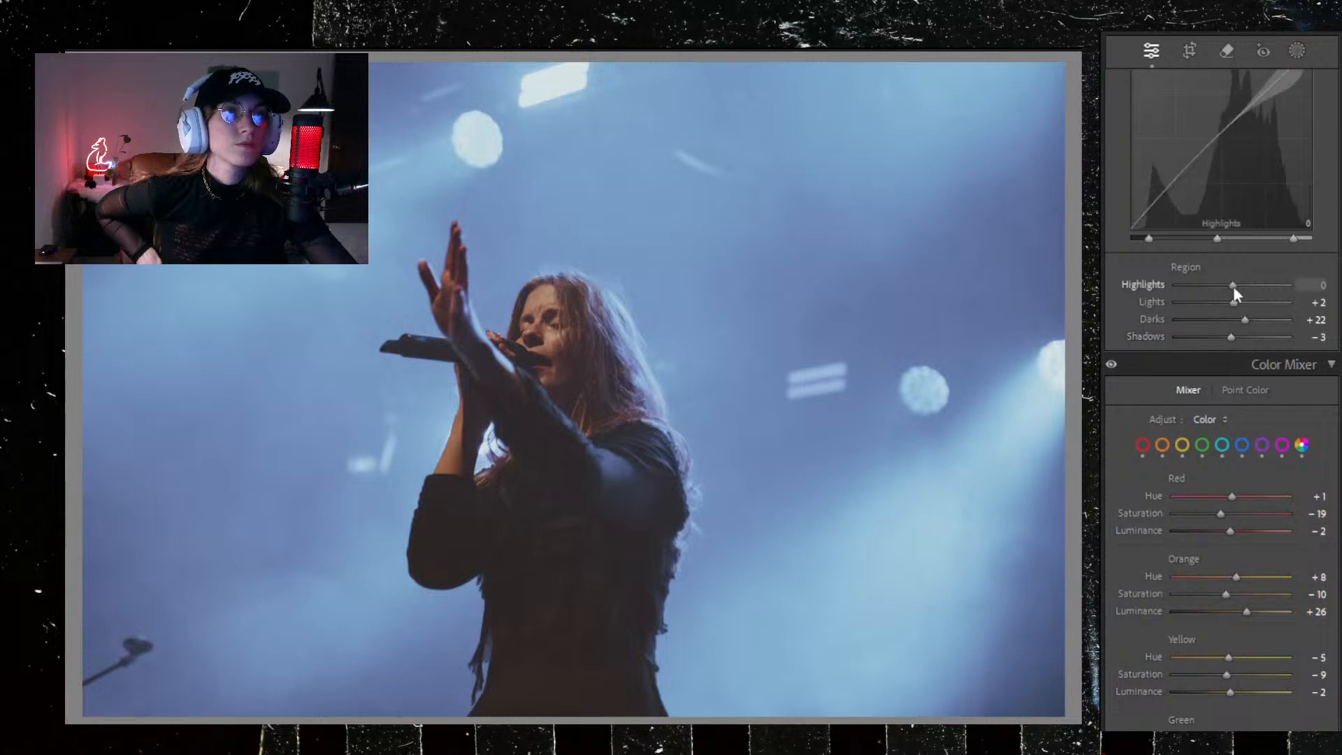
{"action": "scroll", "coordinate": [1163, 446], "scroll_direction": "up", "scroll_amount": 8}
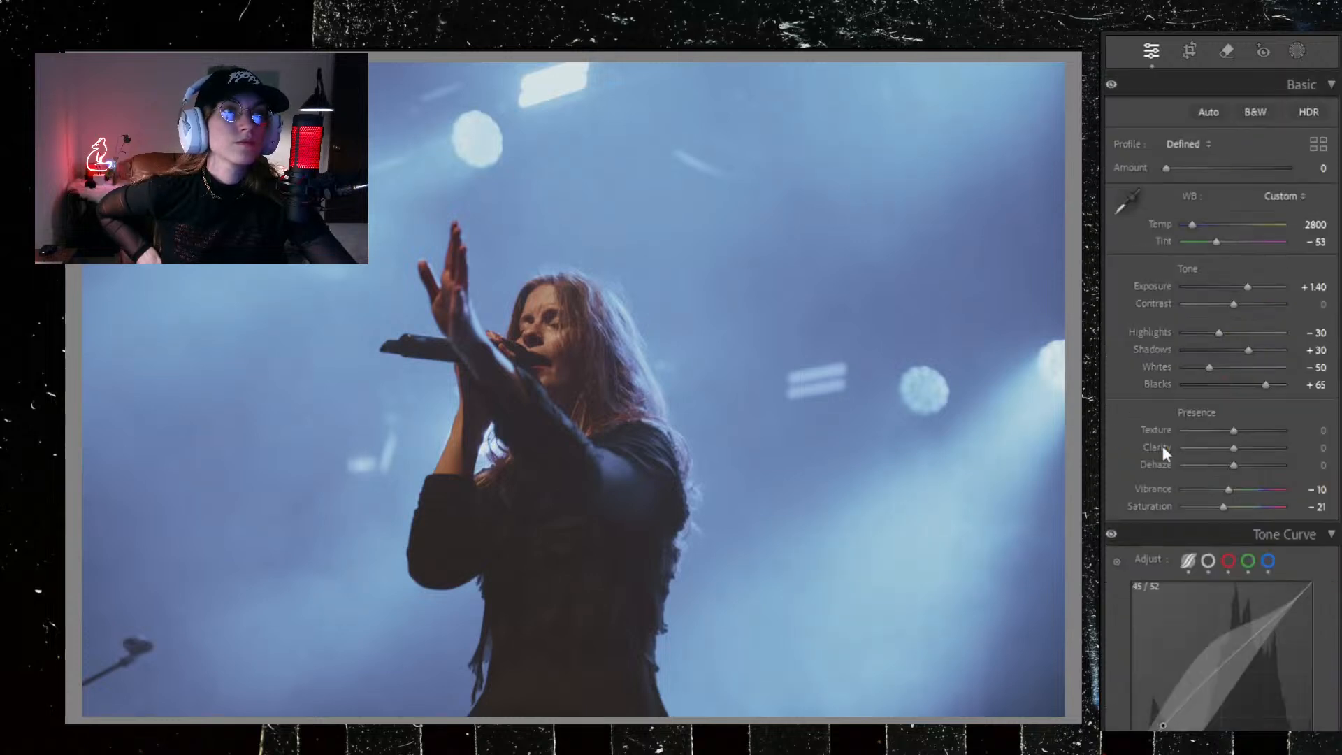
Step: Set the singer close-up's contrast to −4 and highlights to +42, and crop it tighter along the upper edge and both sides
{"action": "left_click_drag", "start_coordinate": [1239, 308], "coordinate": [1232, 336]}
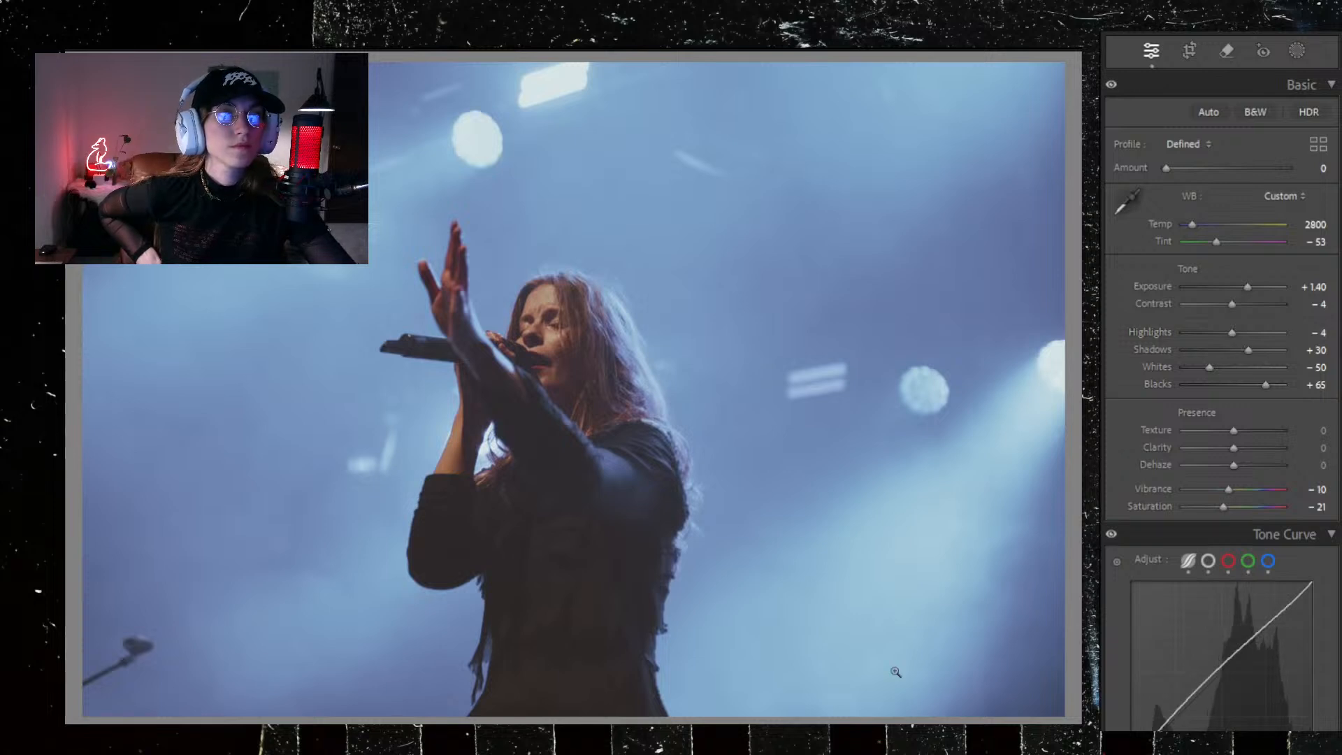
{"action": "left_click", "coordinate": [1190, 51]}
{"action": "left_click_drag", "start_coordinate": [594, 62], "coordinate": [594, 98]}
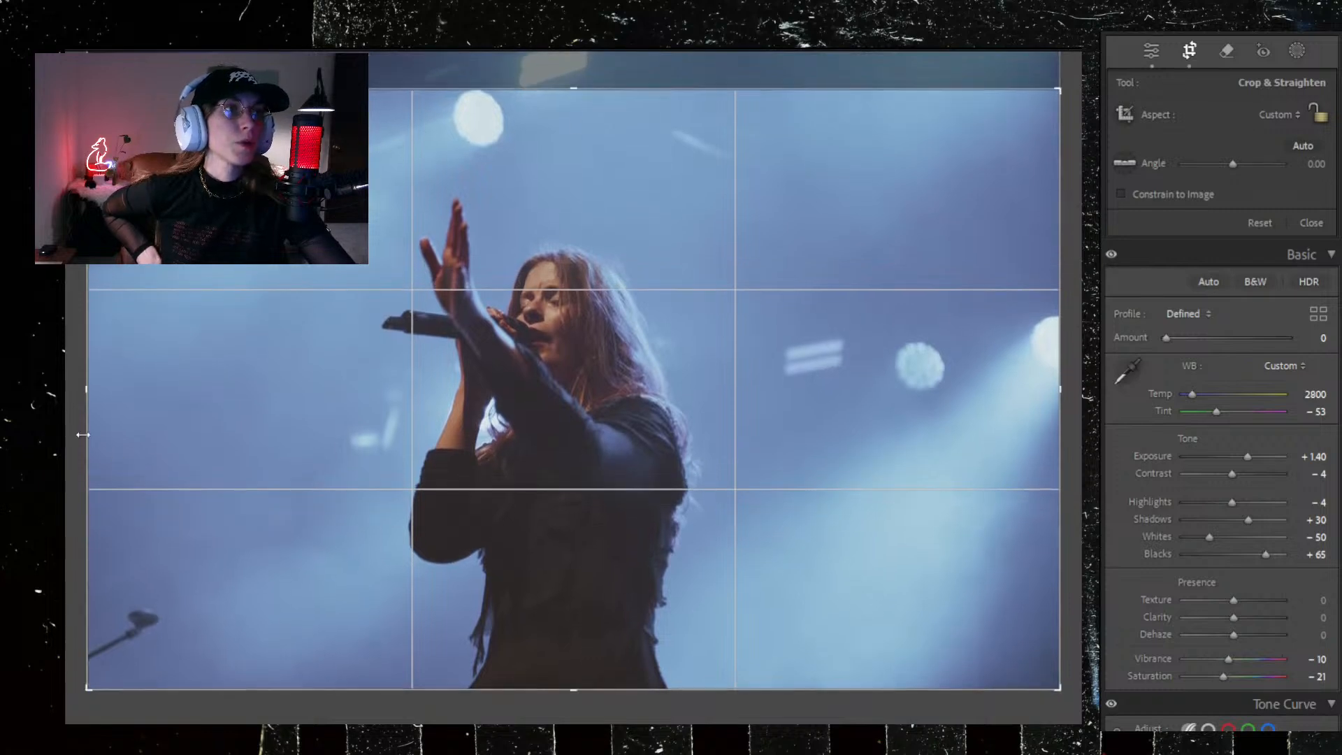
{"action": "left_click_drag", "start_coordinate": [87, 458], "coordinate": [121, 455]}
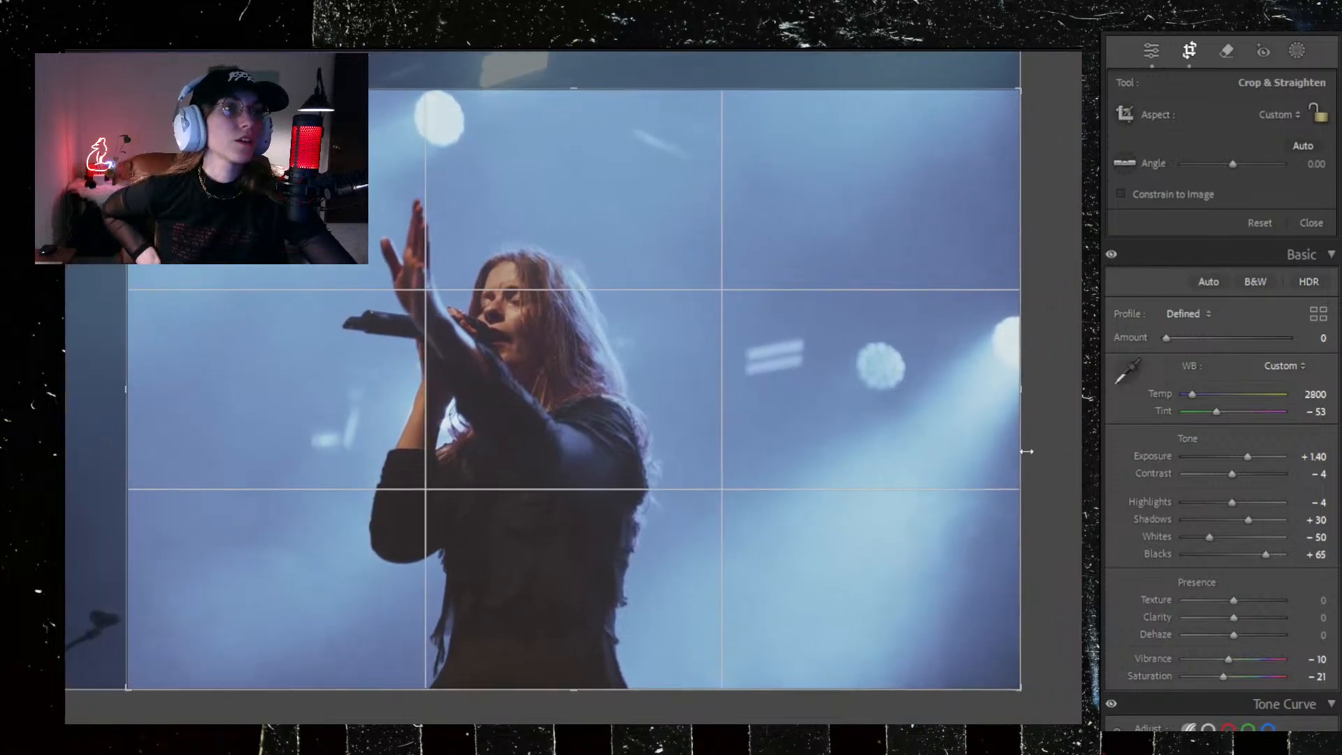
{"action": "left_click_drag", "start_coordinate": [1020, 439], "coordinate": [982, 439]}
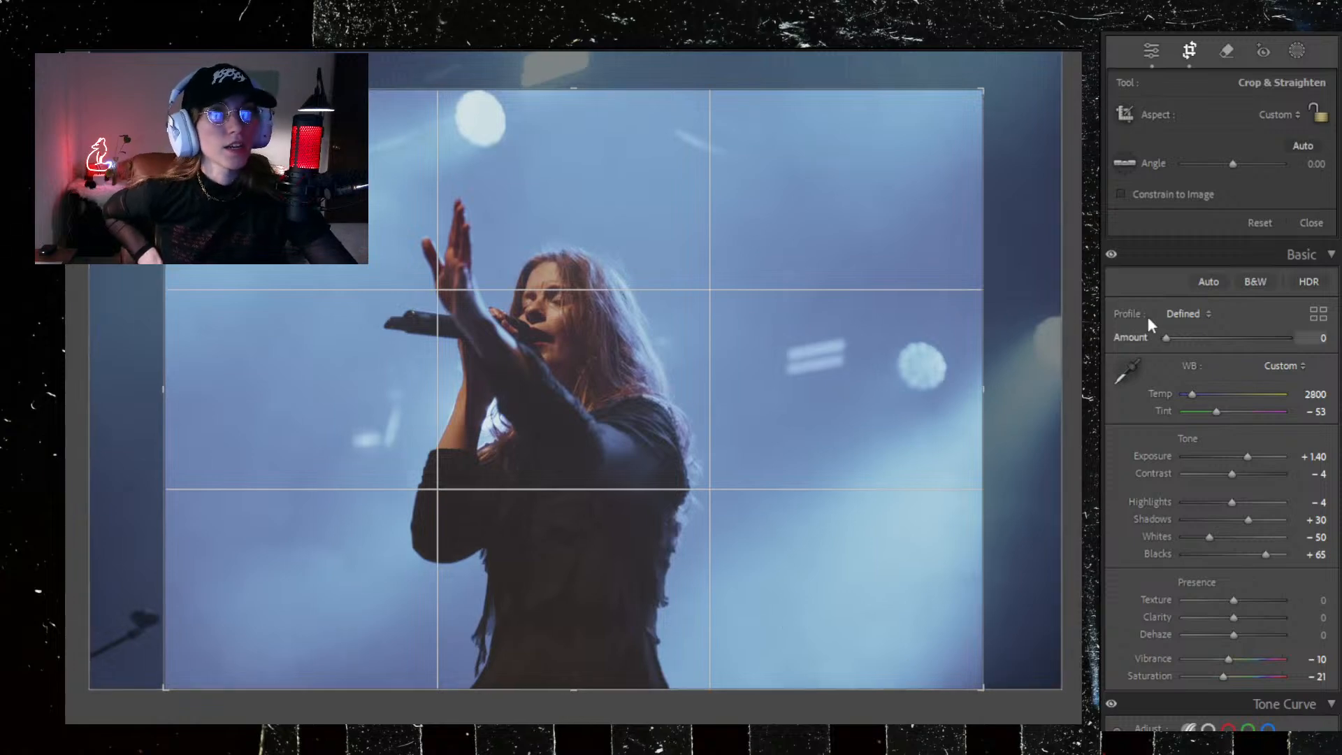
{"action": "left_click", "coordinate": [1188, 53]}
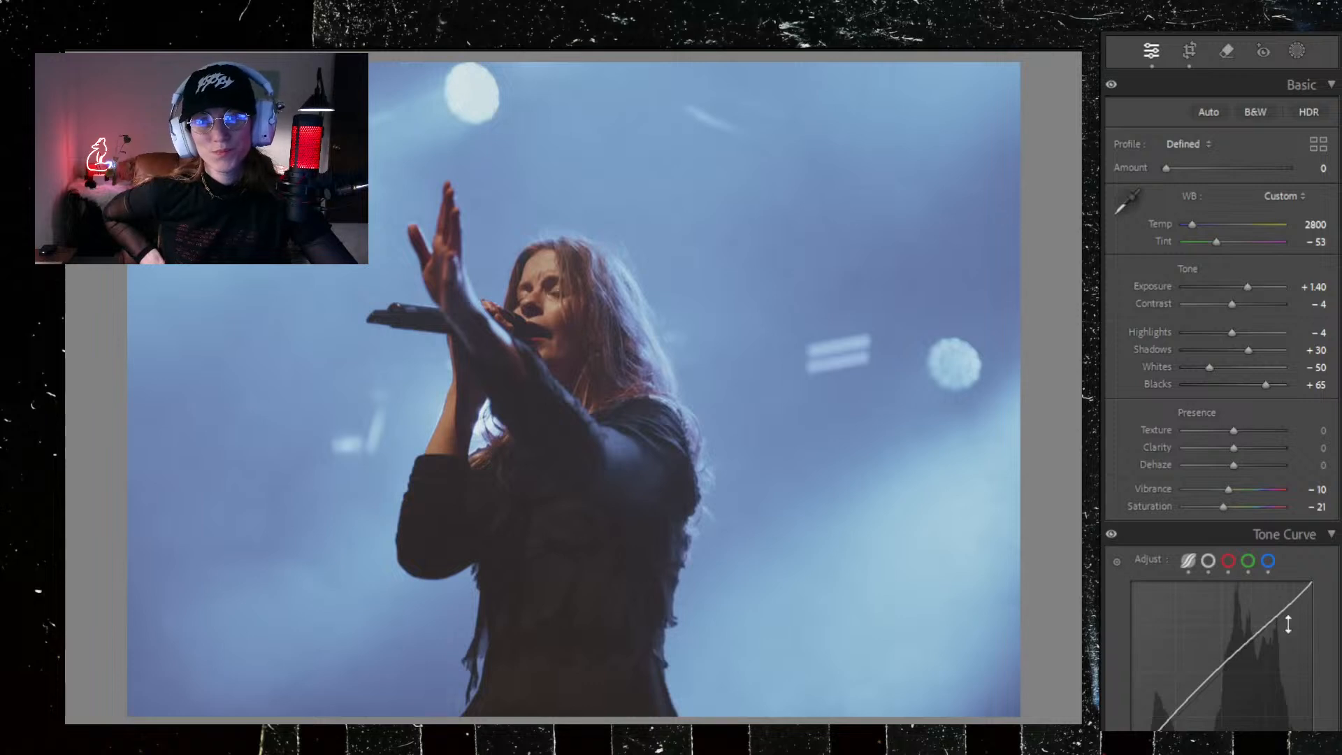
{"action": "left_click_drag", "start_coordinate": [1238, 332], "coordinate": [1258, 334]}
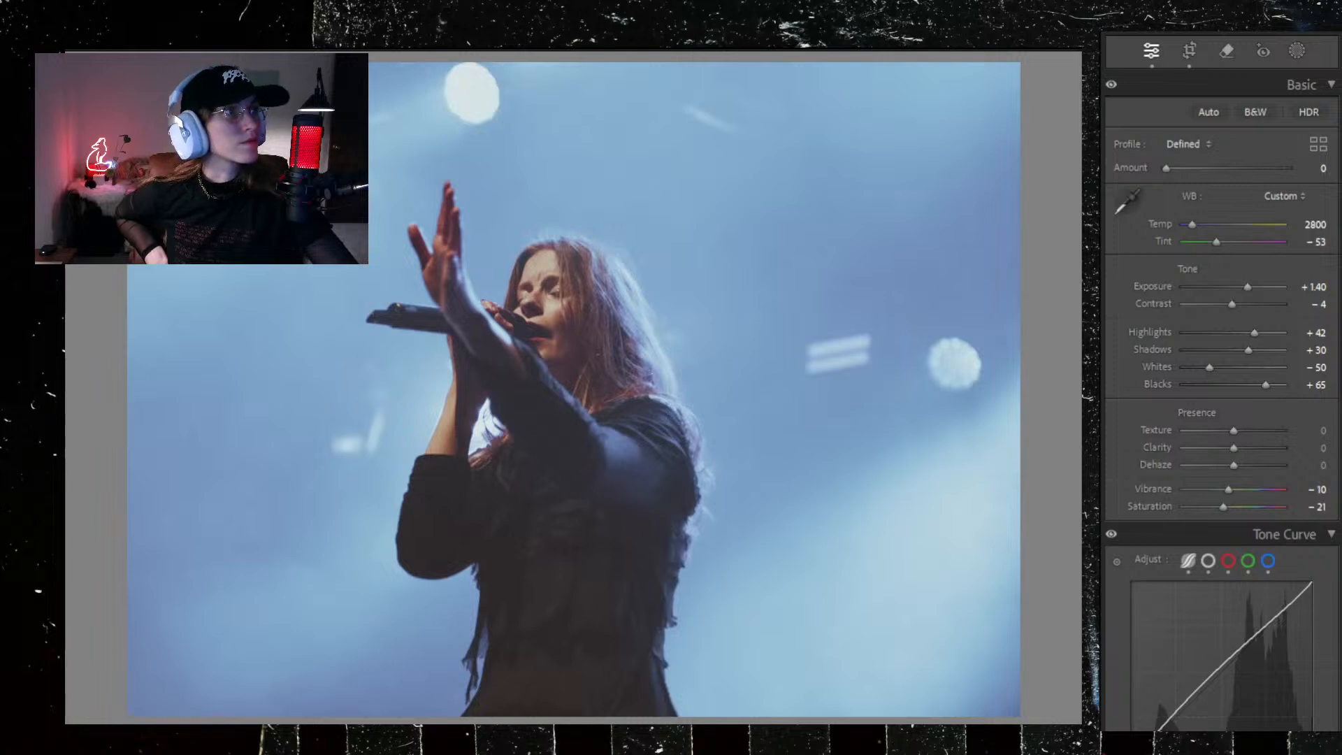
Step: Flag the wide stage shot of the standing singer as a pick and try pasting the muted look onto it
{"action": "key", "text": "Right"}
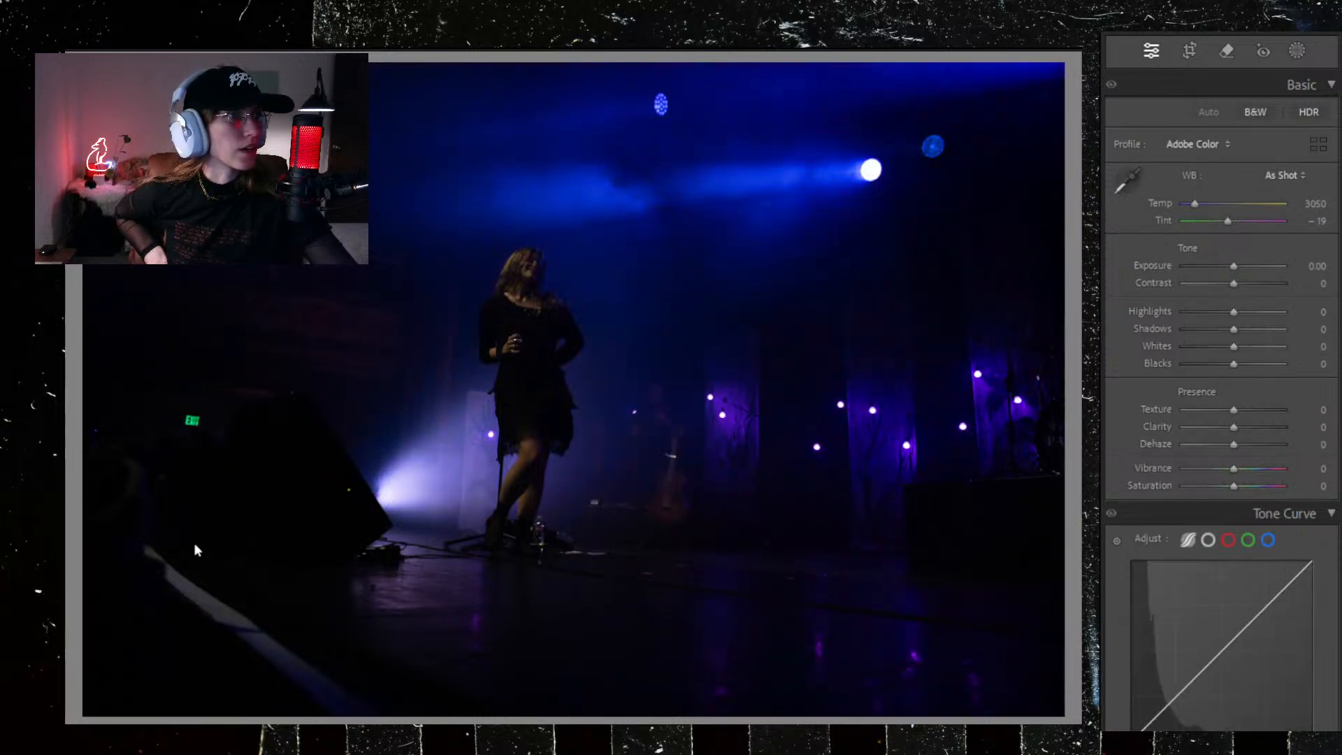
{"action": "key", "text": "p"}
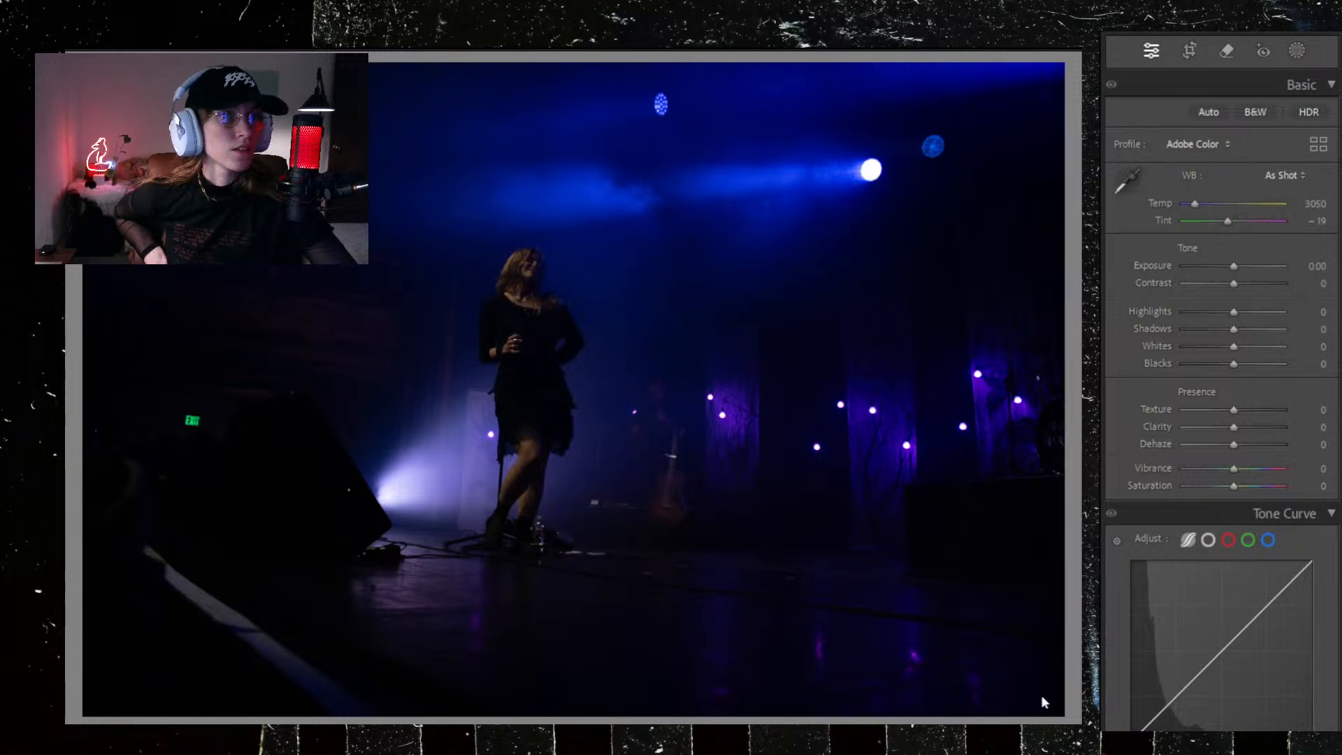
{"action": "key", "text": "ctrl+v"}
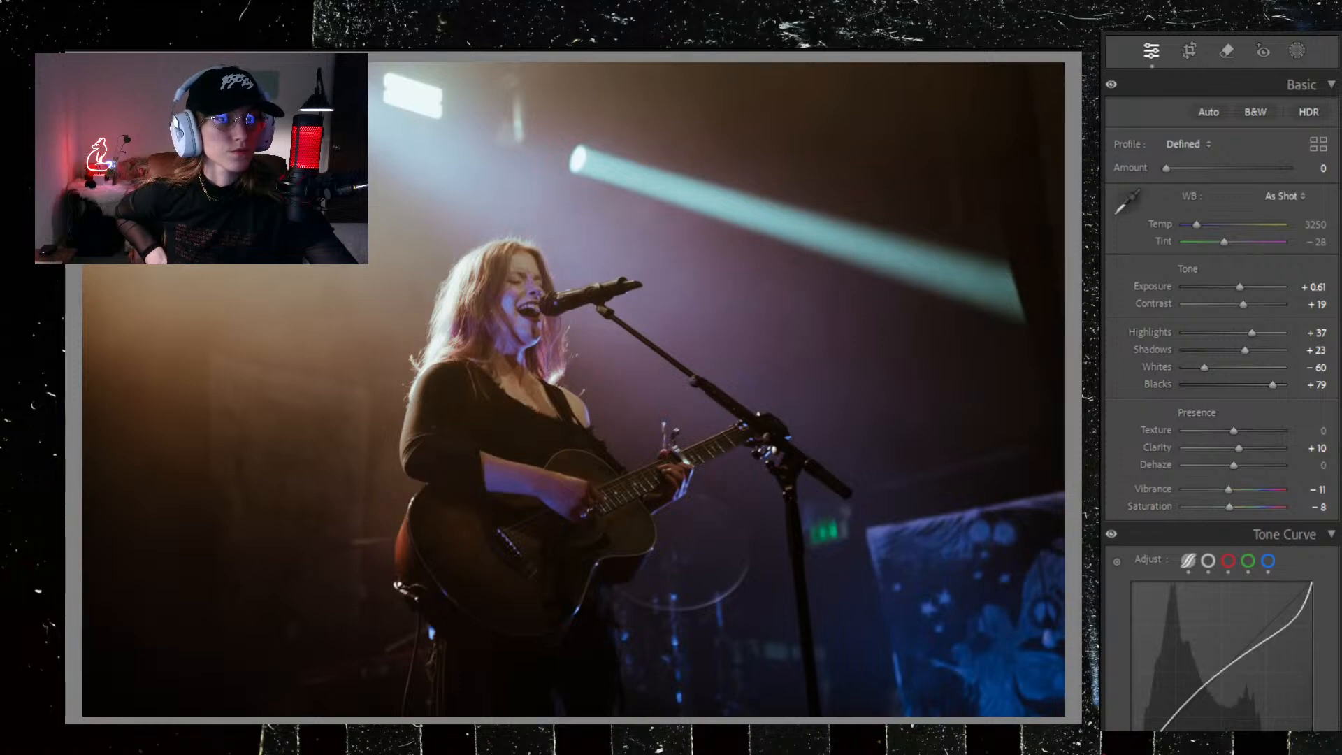
Step: Replace the look on the wide stage shot with that of the edited singing guitarist photo, and compare it with the unedited version
{"action": "key", "text": "Right"}
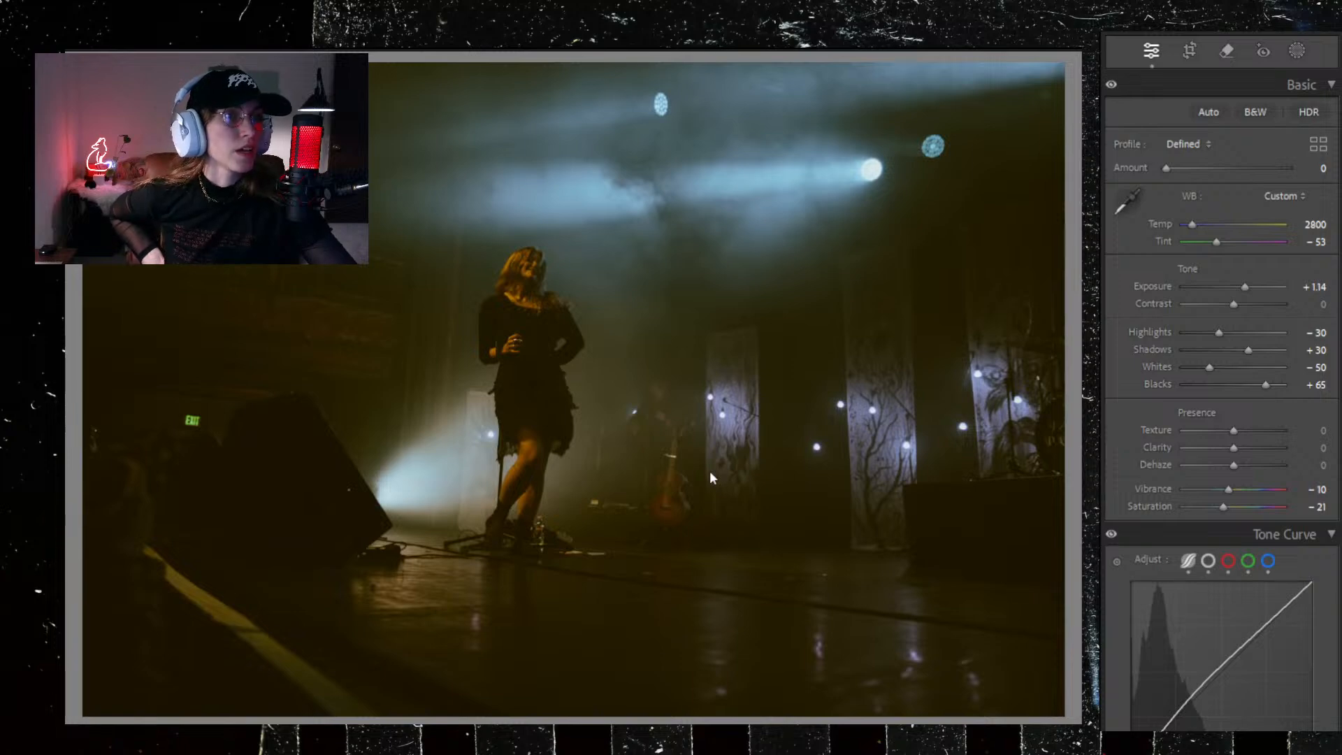
{"action": "key", "text": "ctrl+shift+v"}
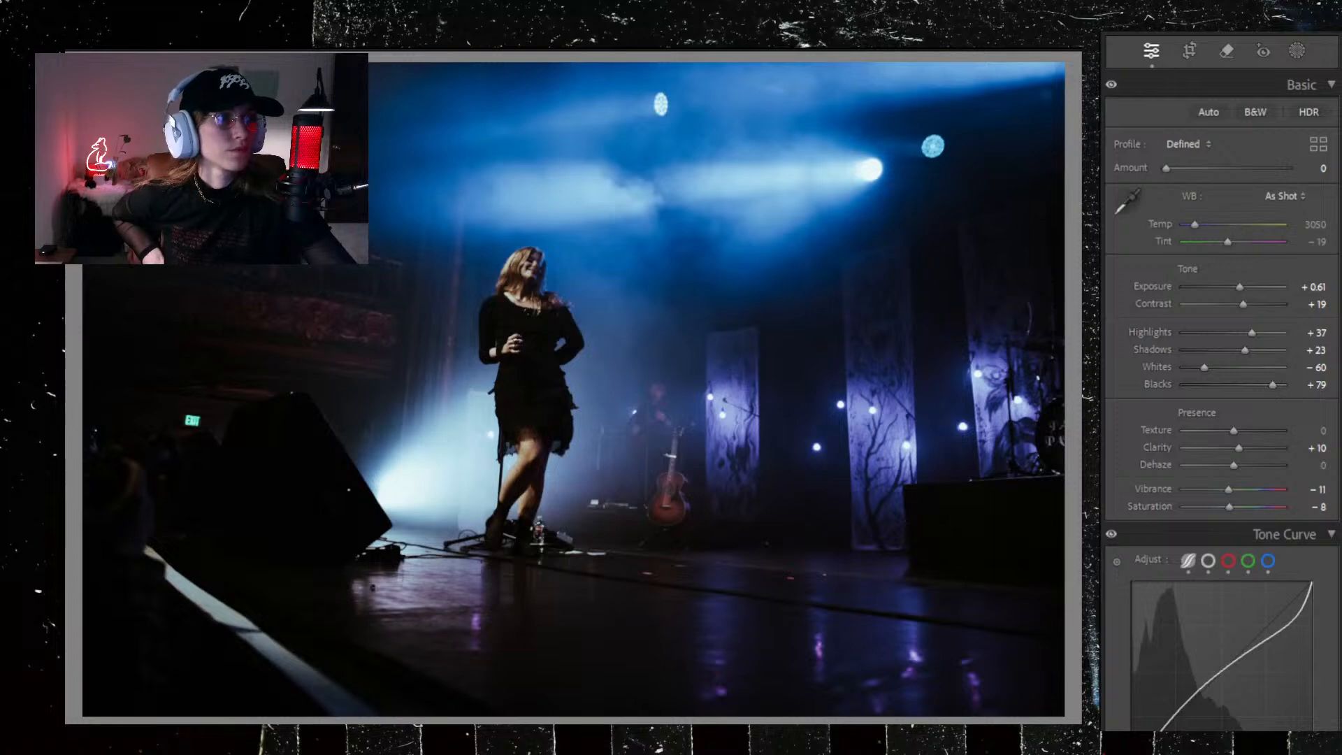
{"action": "key", "text": "ctrl+shift+r"}
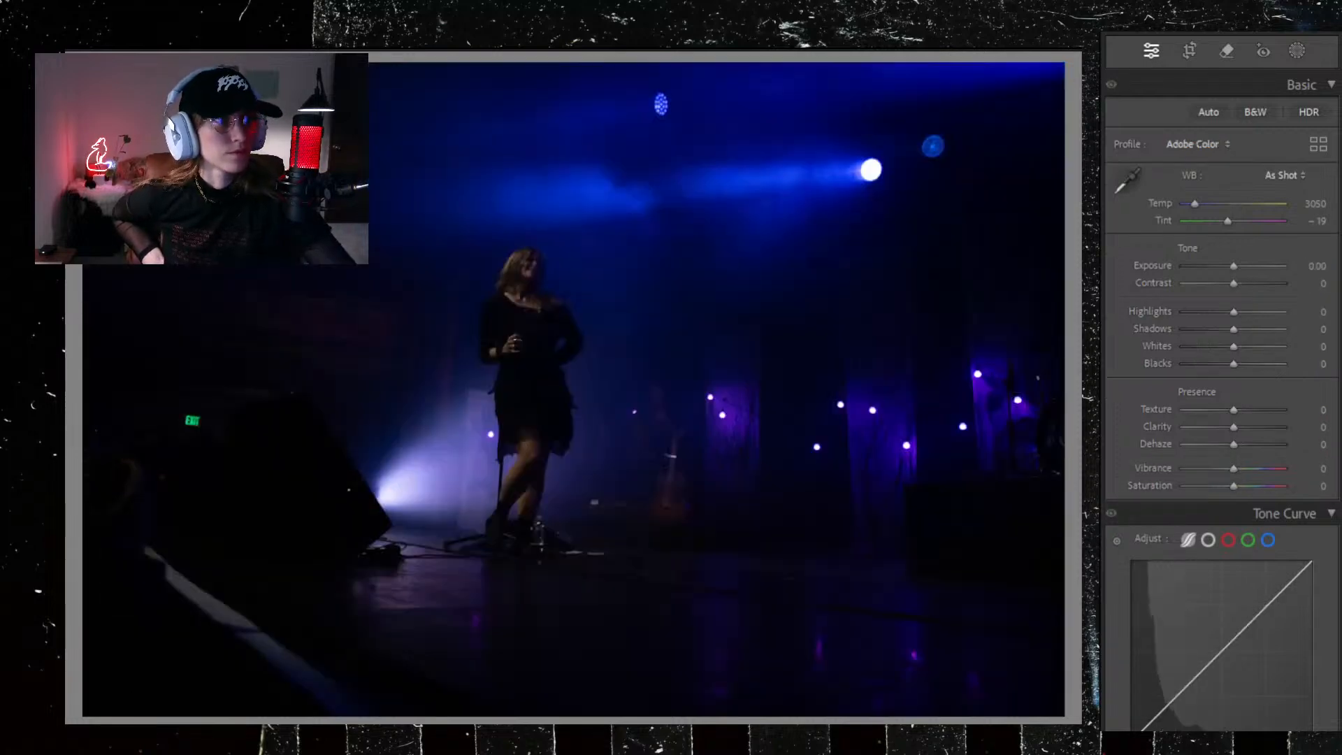
{"action": "key", "text": "ctrl+z"}
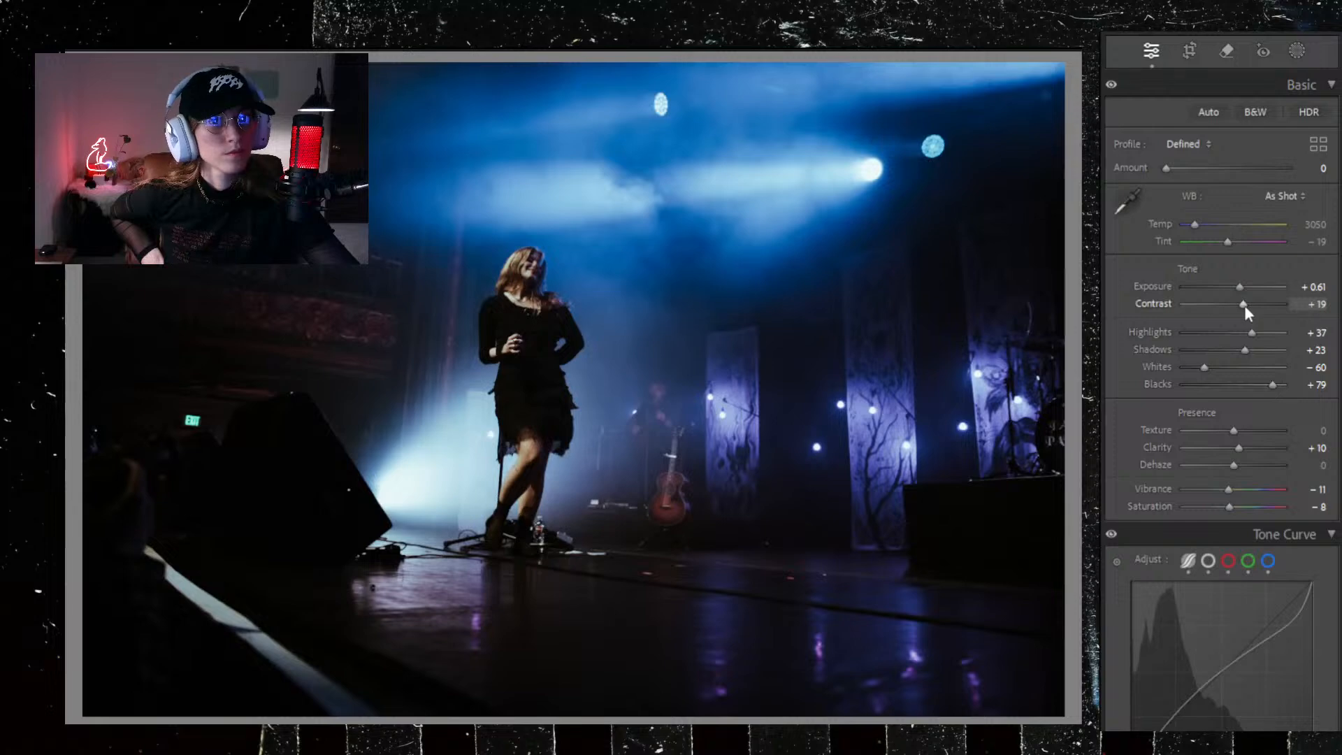
Step: Set the stage shot's temperature to 3754, tint to −11, contrast to 0, highlights to +7 and exposure to +1.93
{"action": "left_click_drag", "start_coordinate": [1227, 241], "coordinate": [1202, 225]}
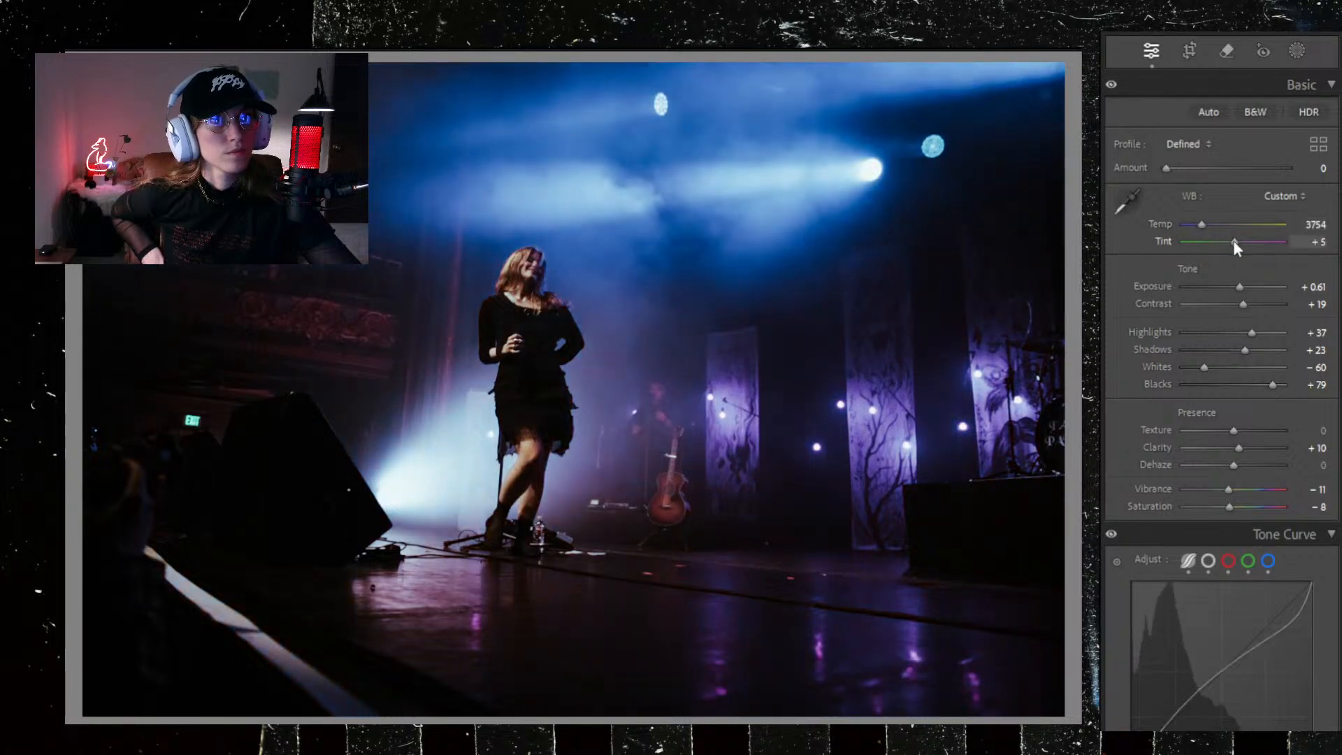
{"action": "left_click_drag", "start_coordinate": [1228, 241], "coordinate": [1227, 242]}
{"action": "double_click", "coordinate": [1242, 304]}
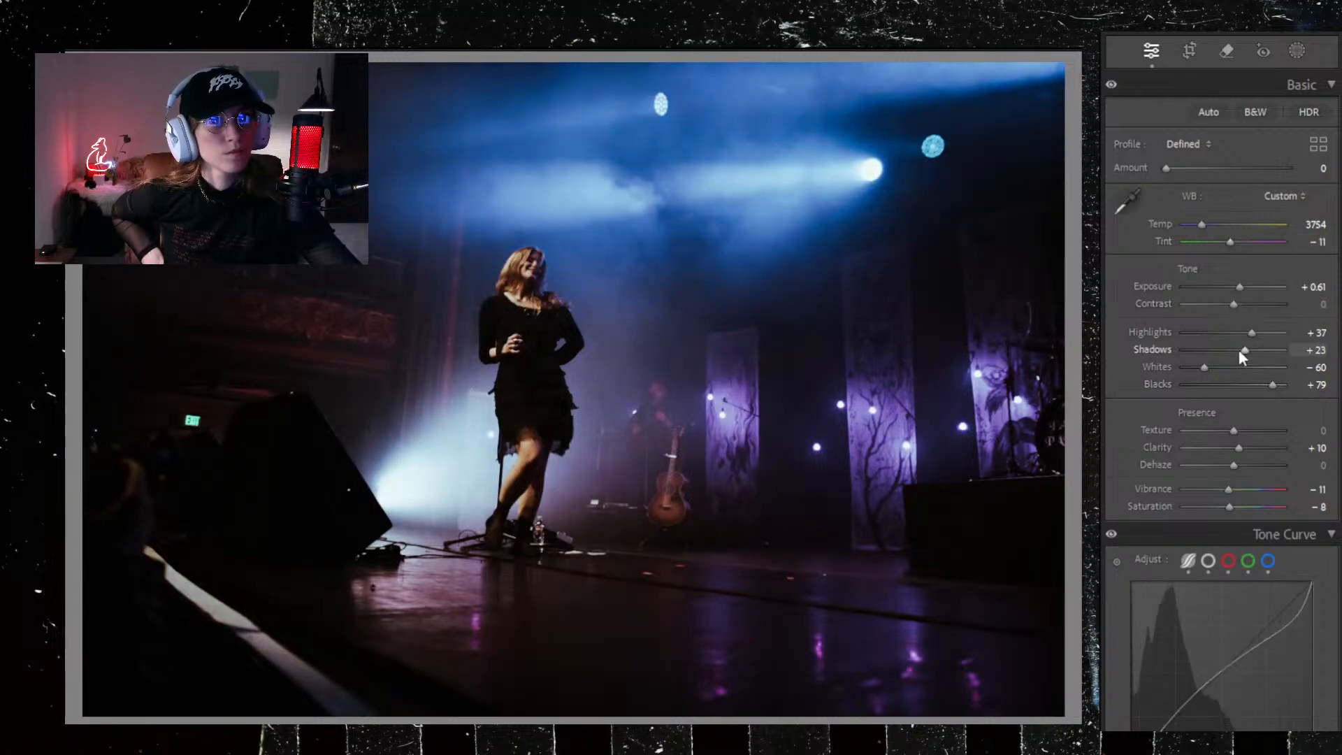
{"action": "left_click_drag", "start_coordinate": [1251, 333], "coordinate": [1237, 332]}
{"action": "left_click_drag", "start_coordinate": [1239, 285], "coordinate": [1254, 285]}
Step: Crop the stage shot to a tight vertical frame around the singer, cutting off at her lower legs
{"action": "left_click", "coordinate": [1192, 52]}
{"action": "left_click_drag", "start_coordinate": [90, 459], "coordinate": [149, 450]}
{"action": "left_click_drag", "start_coordinate": [999, 389], "coordinate": [934, 406]}
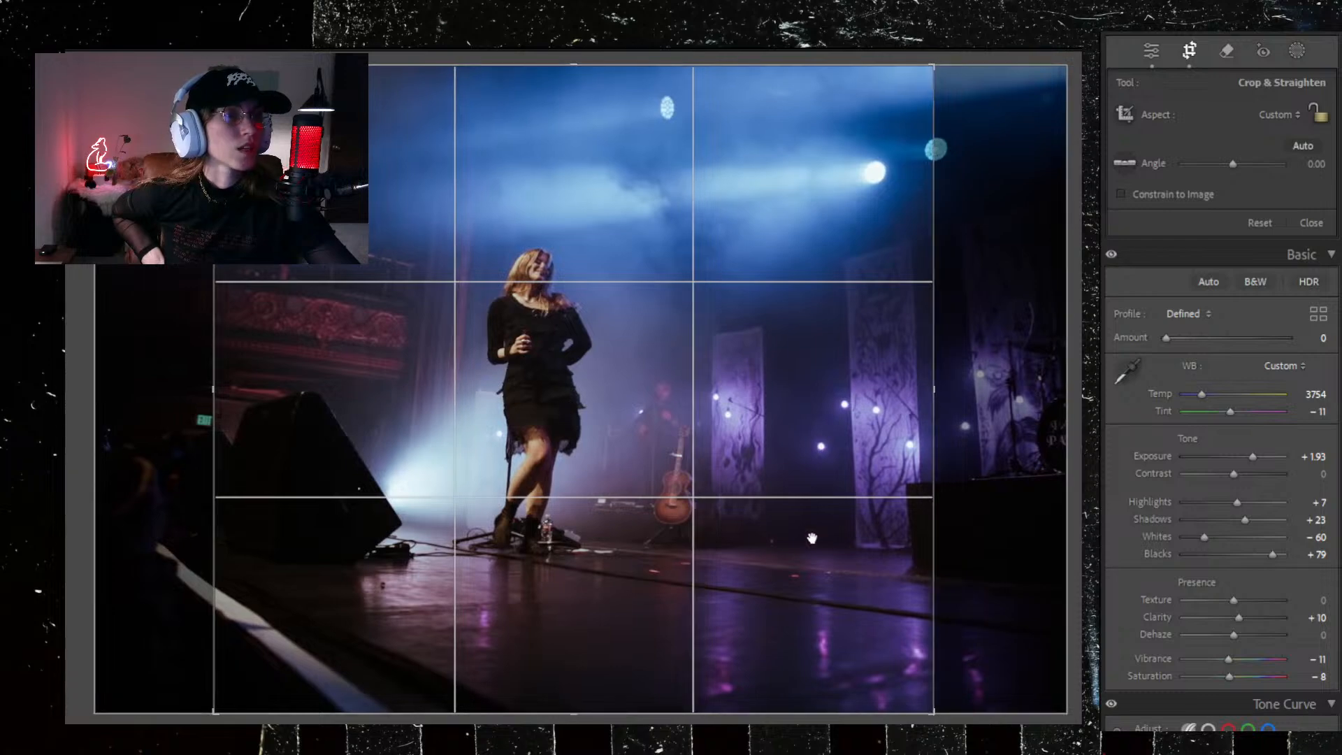
{"action": "left_click_drag", "start_coordinate": [934, 67], "coordinate": [708, 197]}
{"action": "left_click_drag", "start_coordinate": [632, 354], "coordinate": [437, 554]}
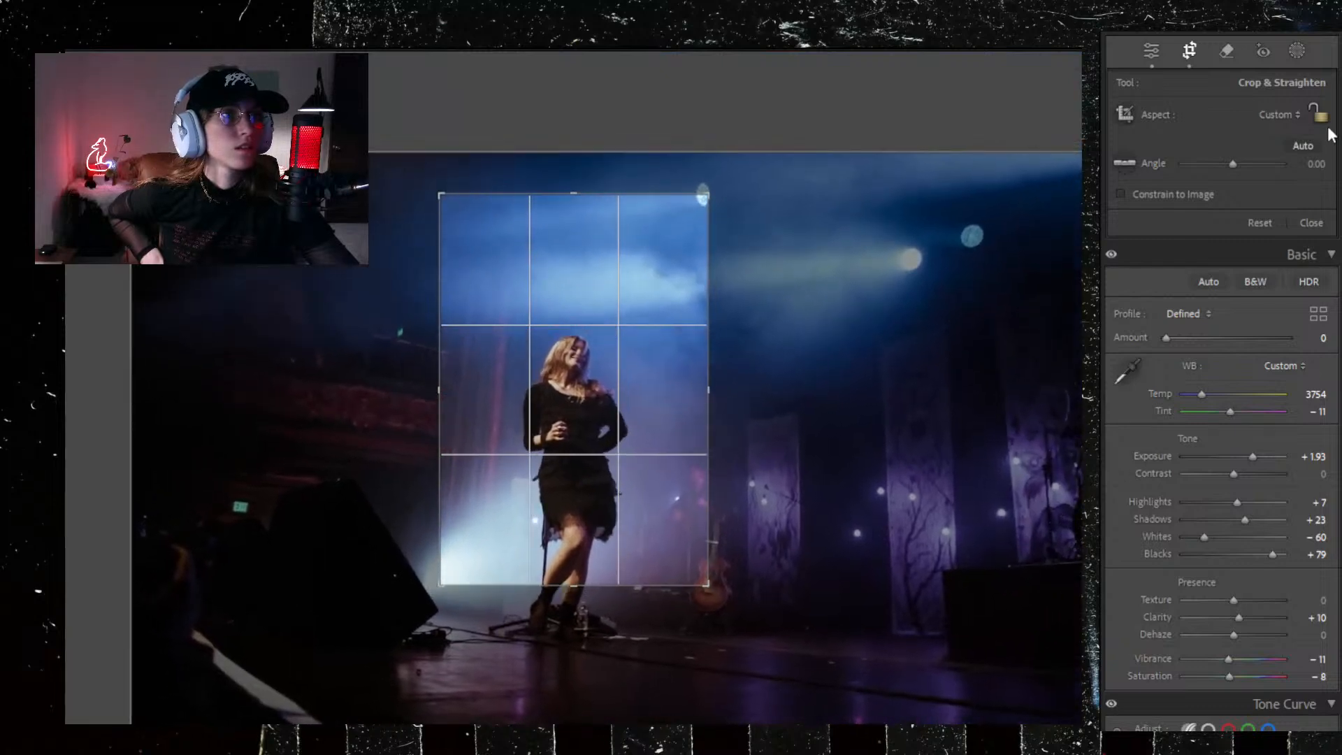
{"action": "left_click", "coordinate": [1185, 53]}
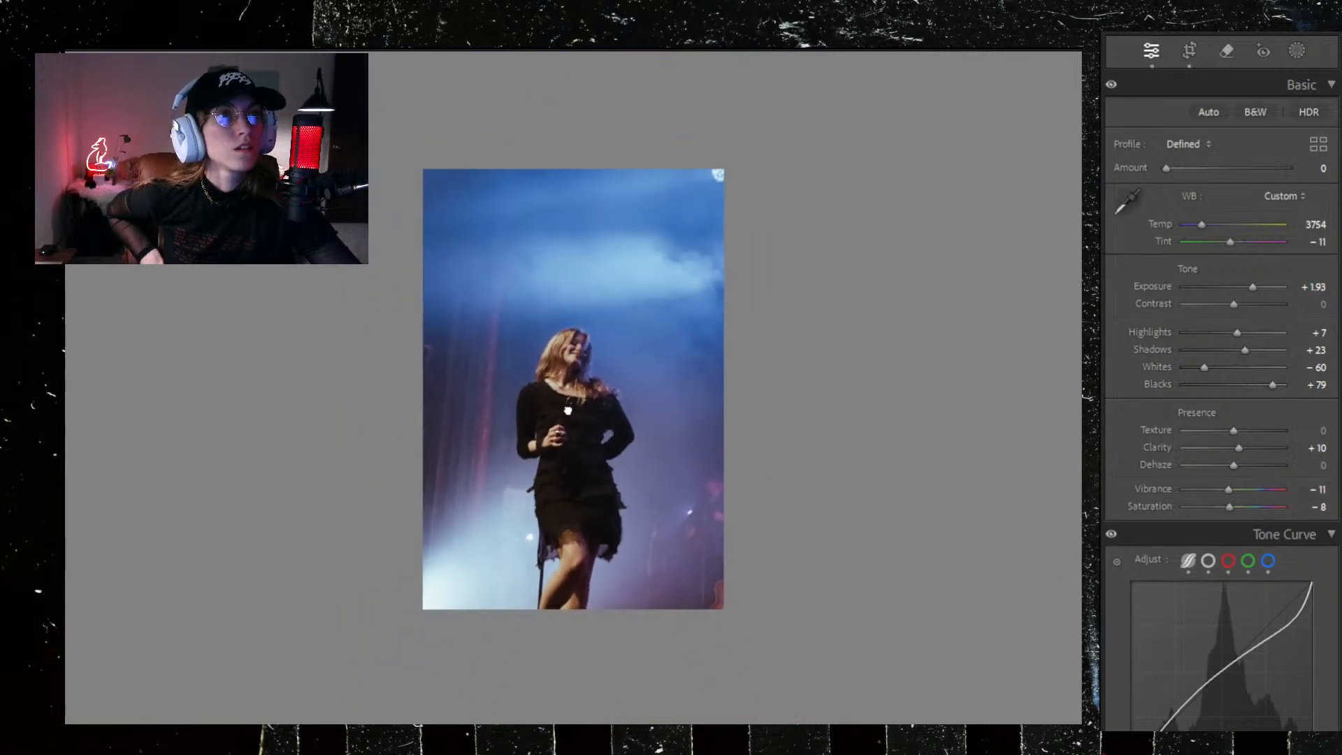
Step: Set the cropped stage shot's manual luminance noise reduction to 31 and its sharpening amount to 40
{"action": "scroll", "coordinate": [1155, 501], "scroll_direction": "down", "scroll_amount": 15}
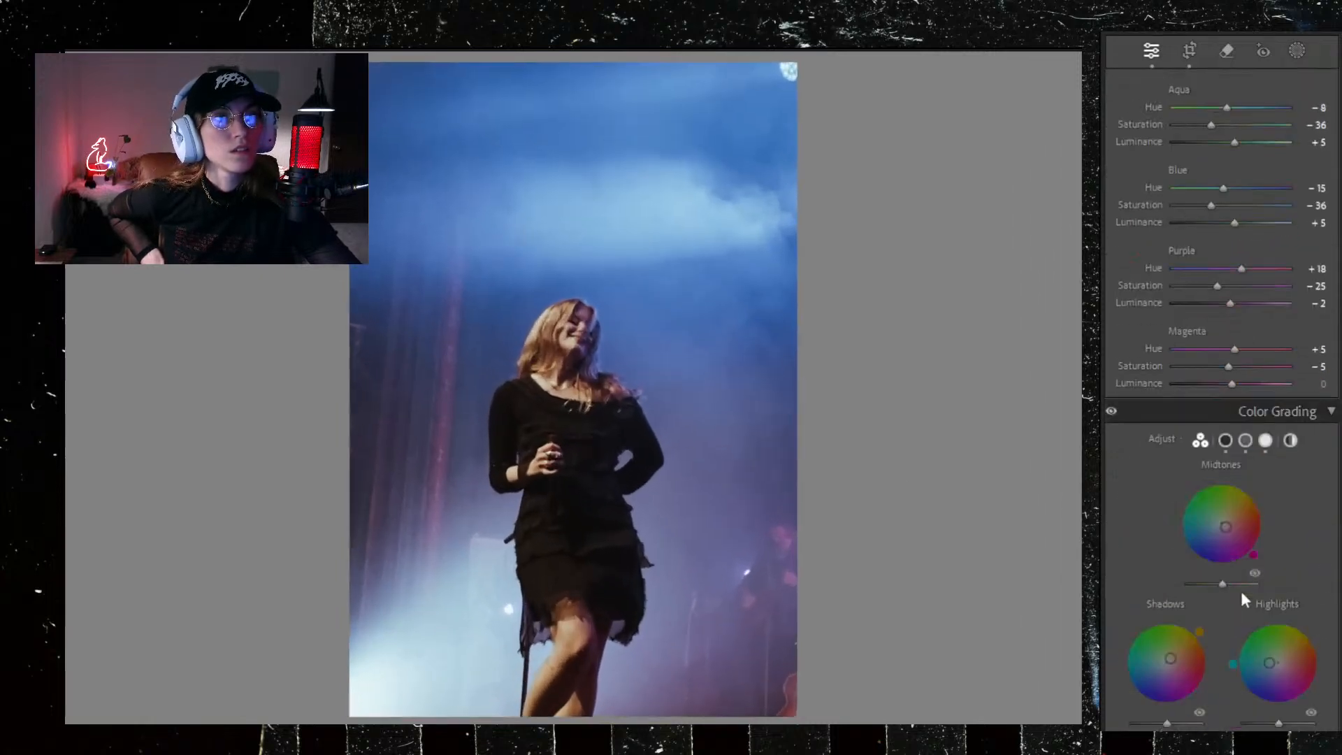
{"action": "scroll", "coordinate": [1239, 590], "scroll_direction": "down", "scroll_amount": 5}
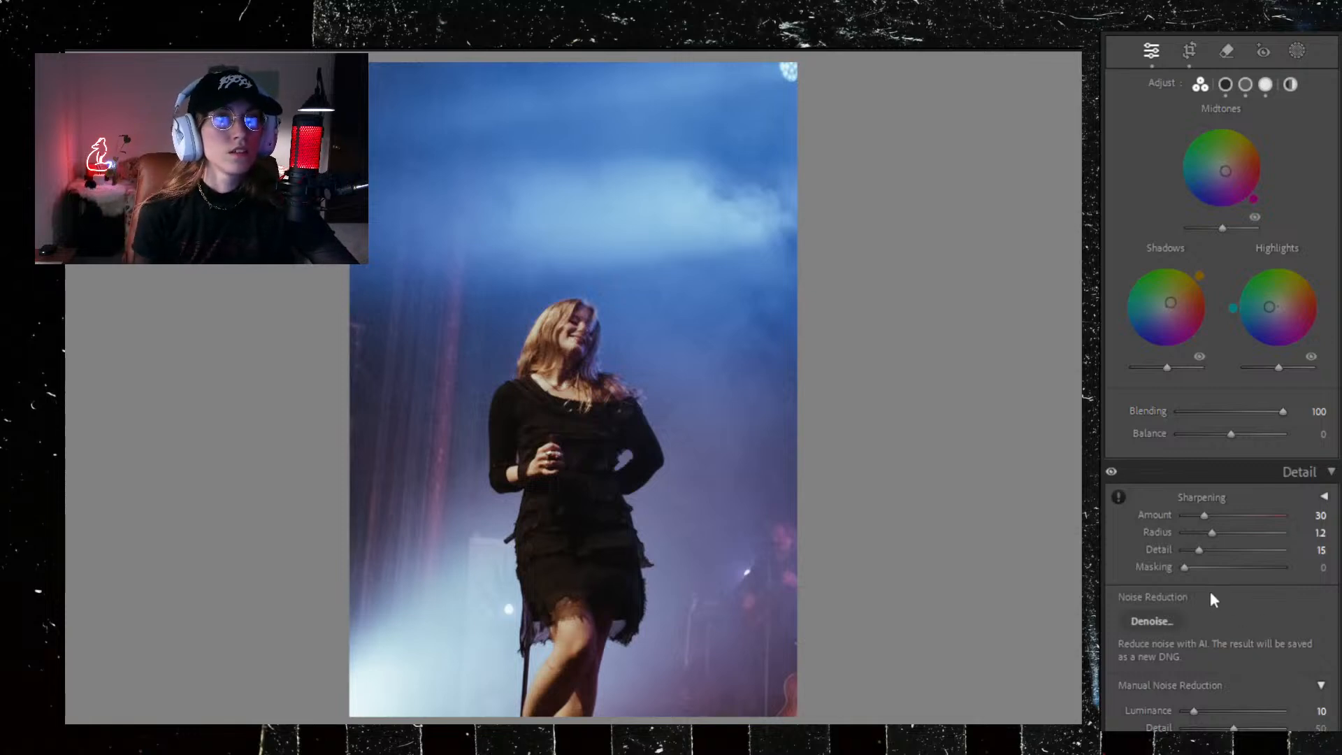
{"action": "left_click_drag", "start_coordinate": [1194, 710], "coordinate": [1210, 707]}
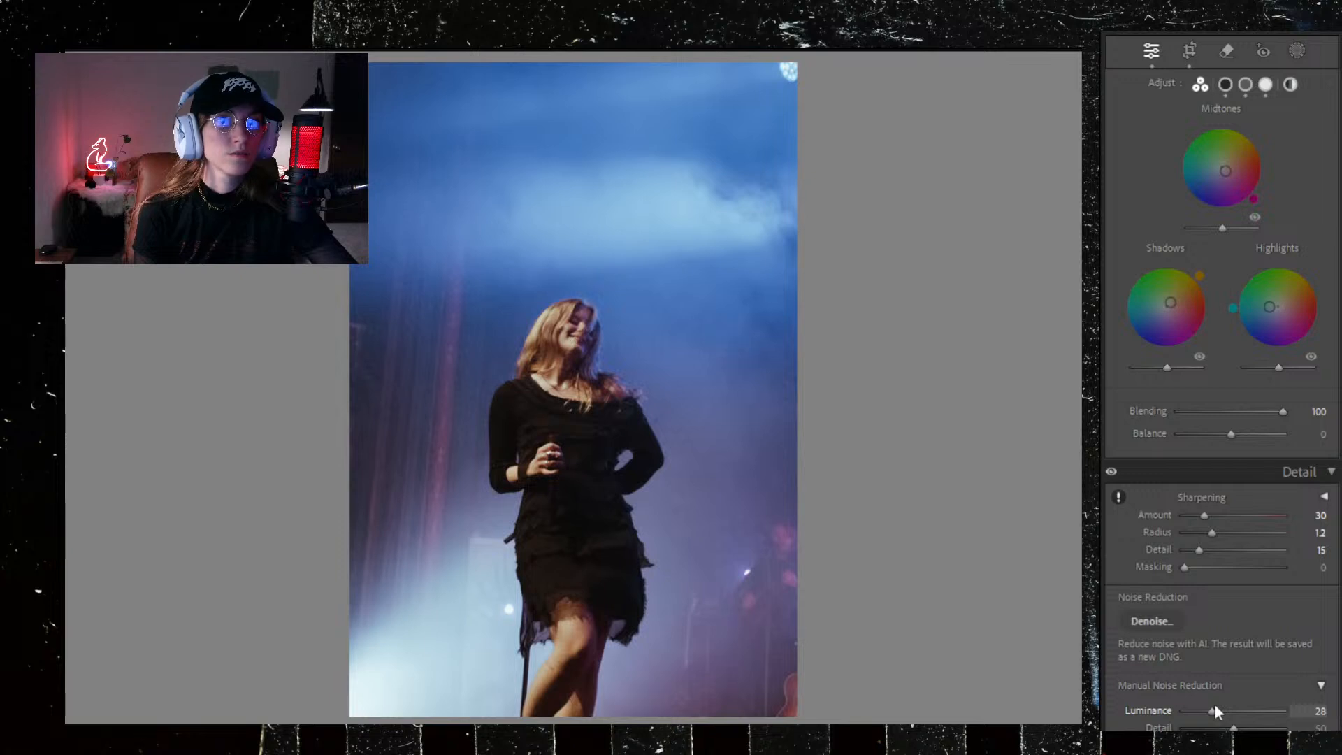
{"action": "left_click_drag", "start_coordinate": [1214, 710], "coordinate": [1216, 710]}
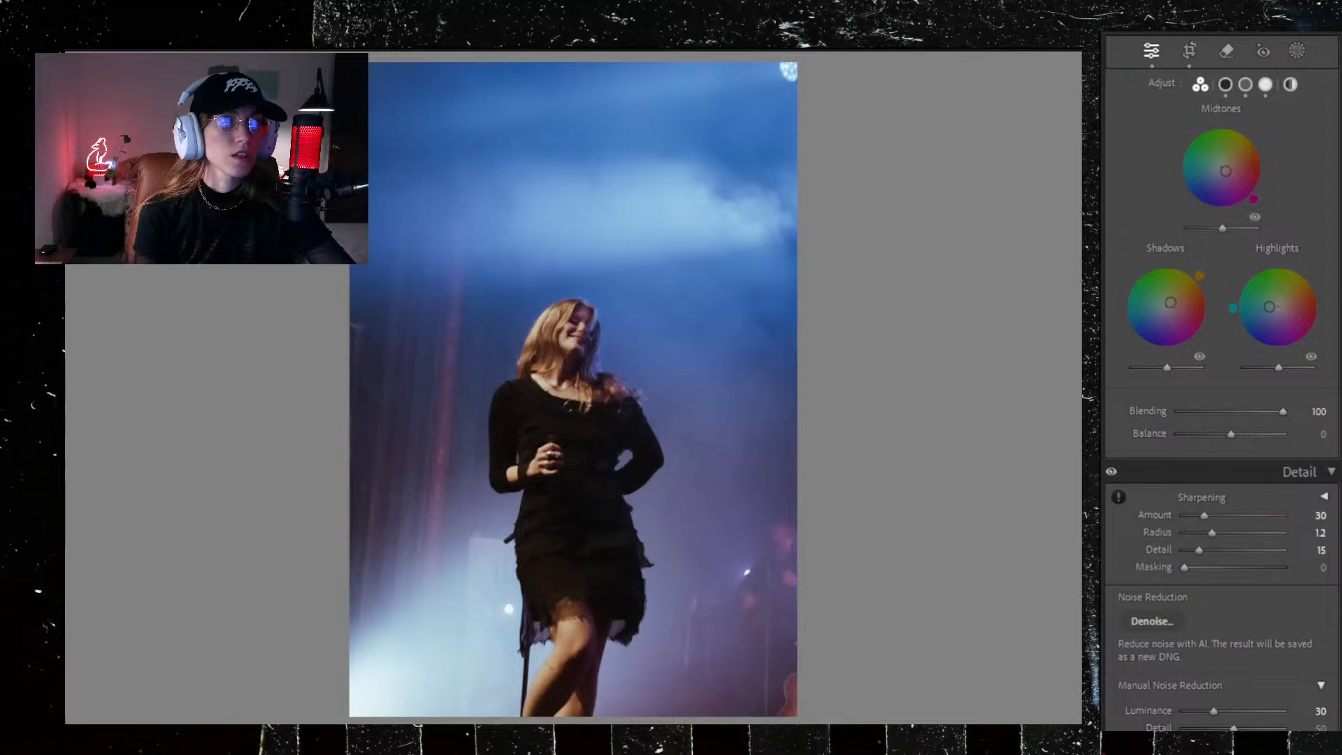
{"action": "scroll", "coordinate": [1222, 629], "scroll_direction": "down", "scroll_amount": 3}
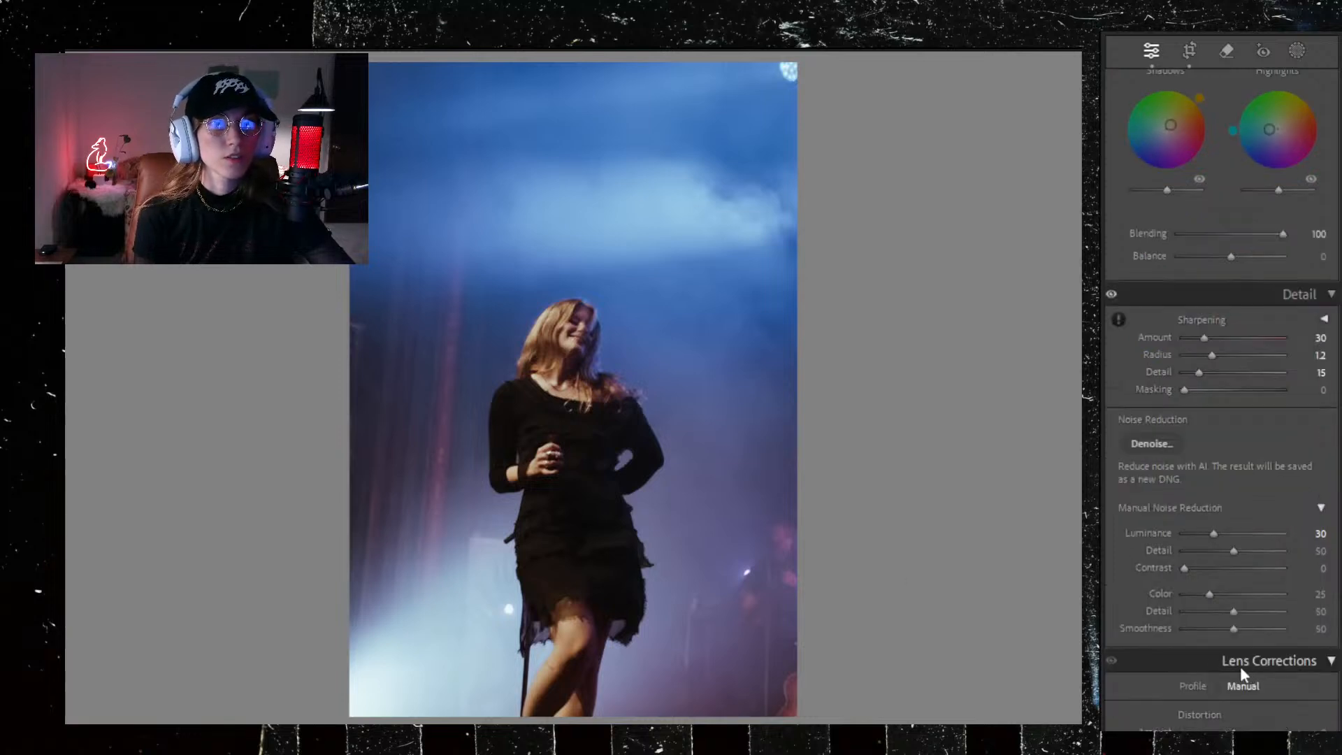
{"action": "left_click", "coordinate": [1208, 336]}
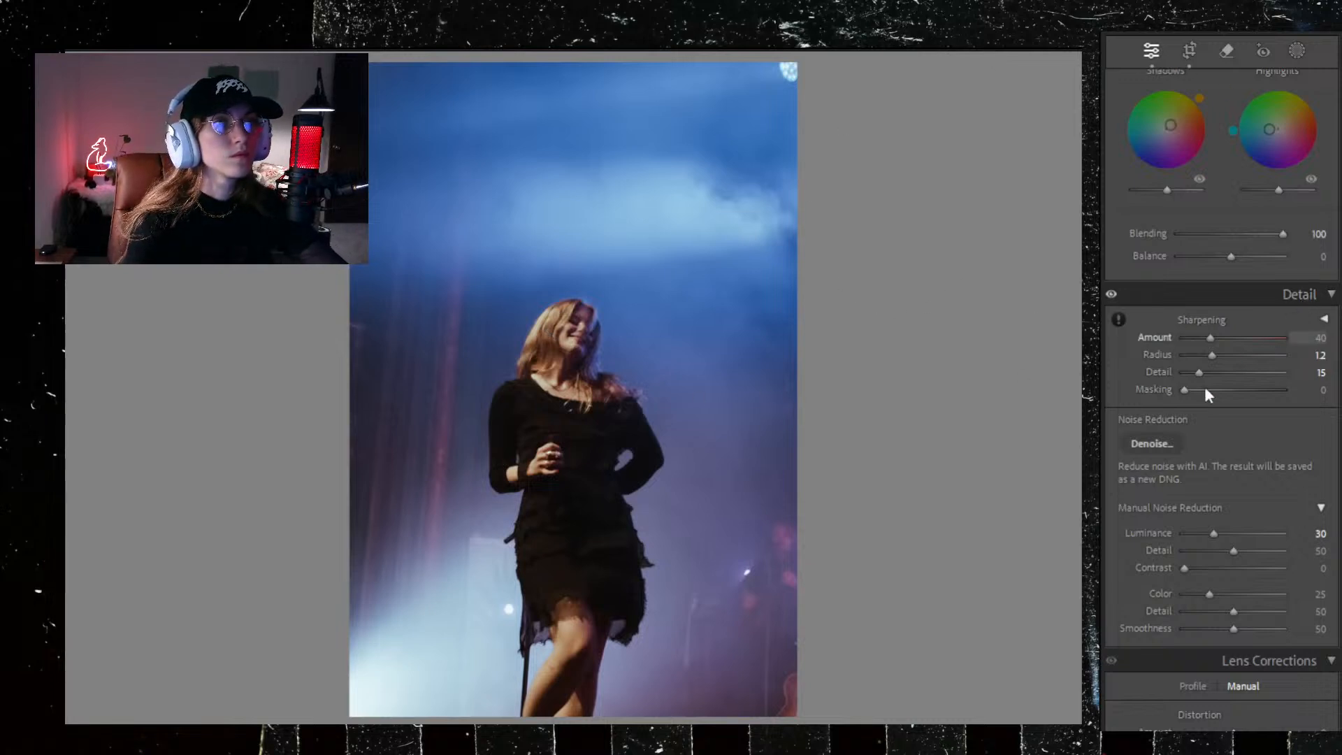
{"action": "mouse_move", "coordinate": [1213, 534]}
{"action": "left_mouse_down"}
{"action": "mouse_move", "coordinate": [1231, 538]}
{"action": "mouse_move", "coordinate": [1215, 535]}
{"action": "left_mouse_up"}
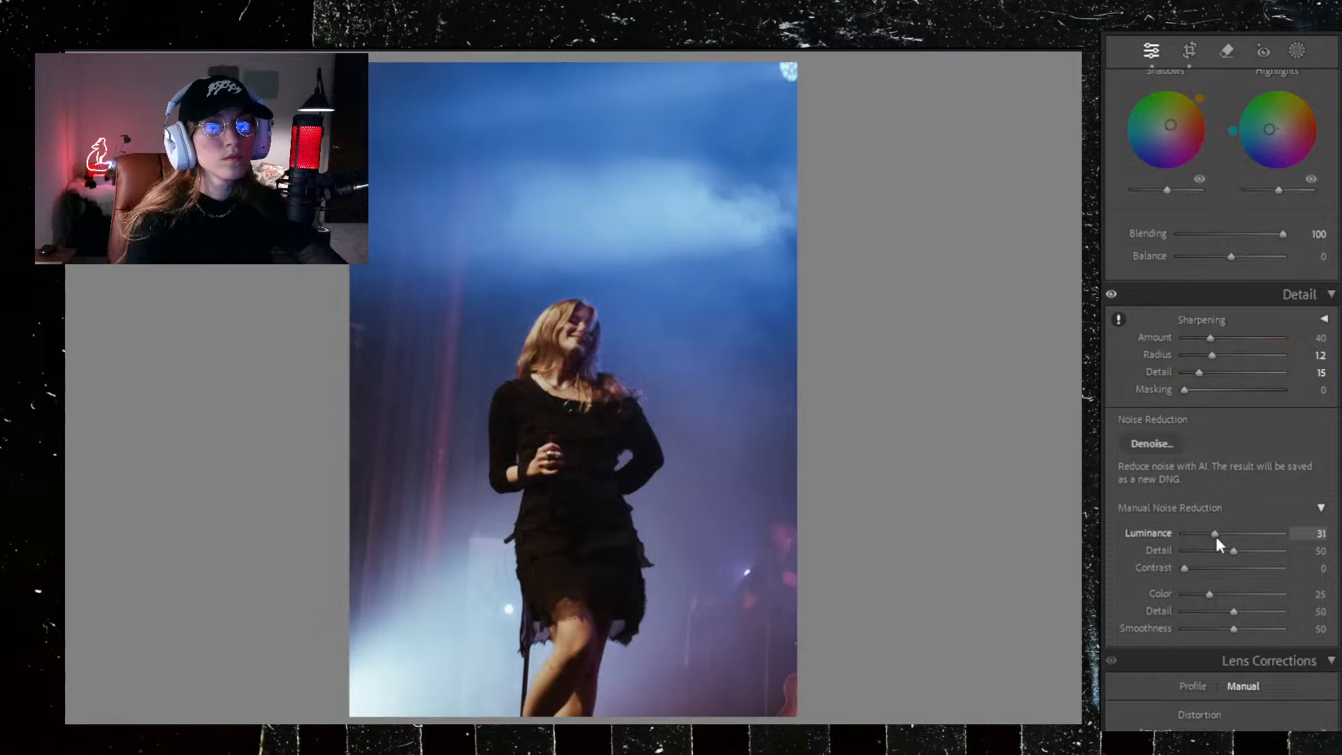
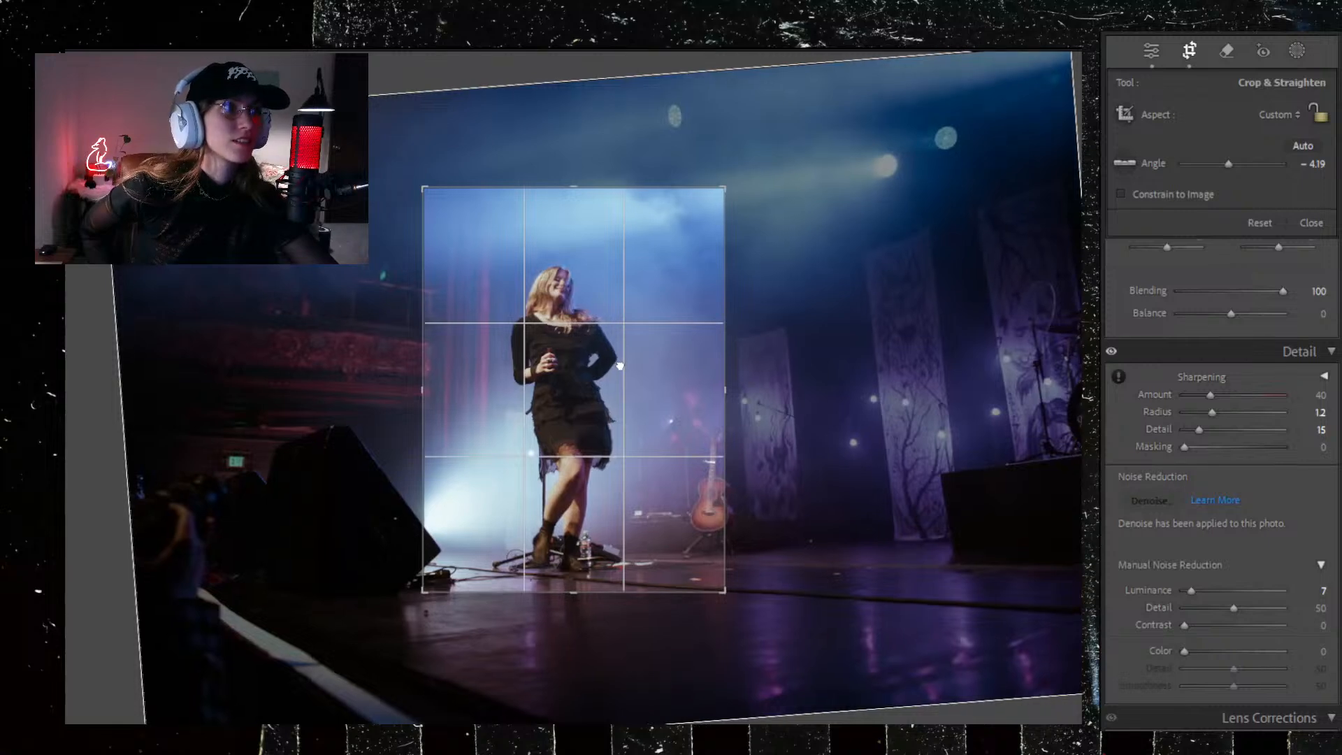
Step: Rotate the stage shot to −4.01 and widen the vertical crop to include the singer's feet, part of the speaker and the guitar
{"action": "left_click_drag", "start_coordinate": [407, 214], "coordinate": [410, 211]}
{"action": "left_click_drag", "start_coordinate": [615, 355], "coordinate": [616, 349]}
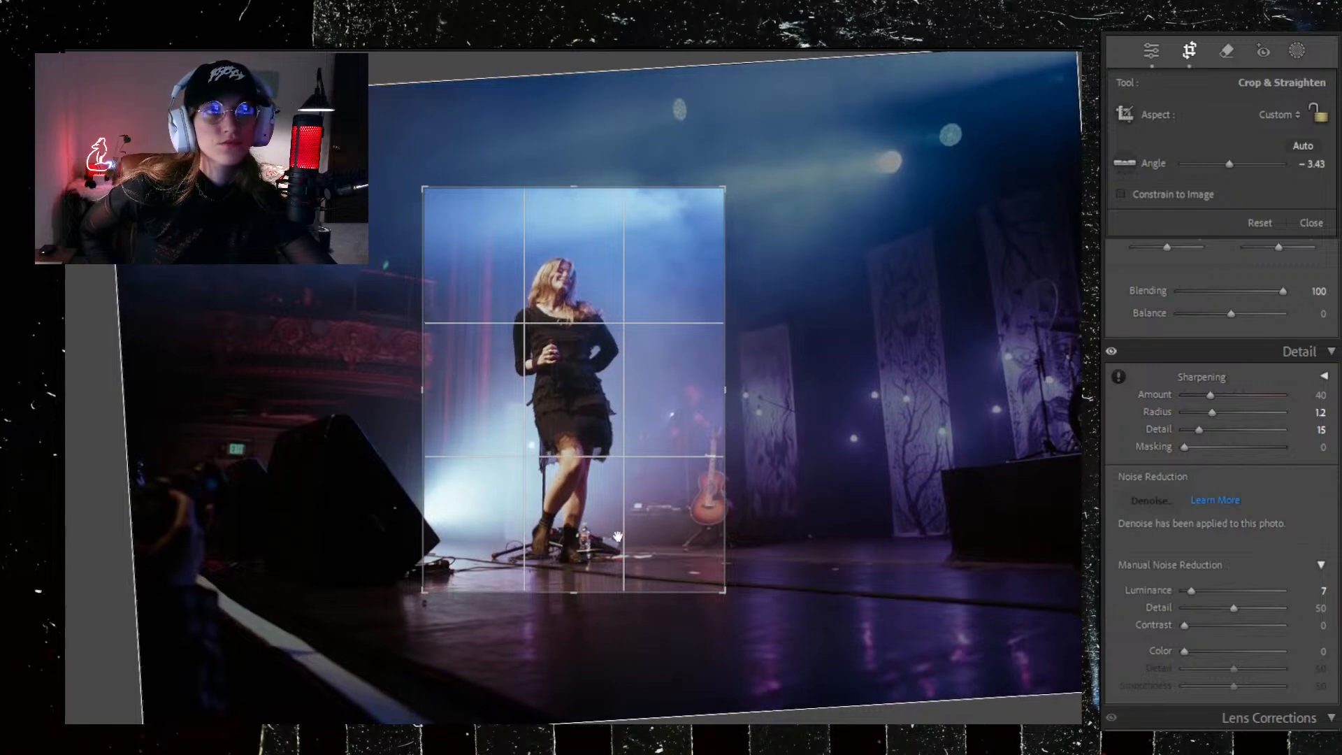
{"action": "left_click_drag", "start_coordinate": [725, 187], "coordinate": [749, 139]}
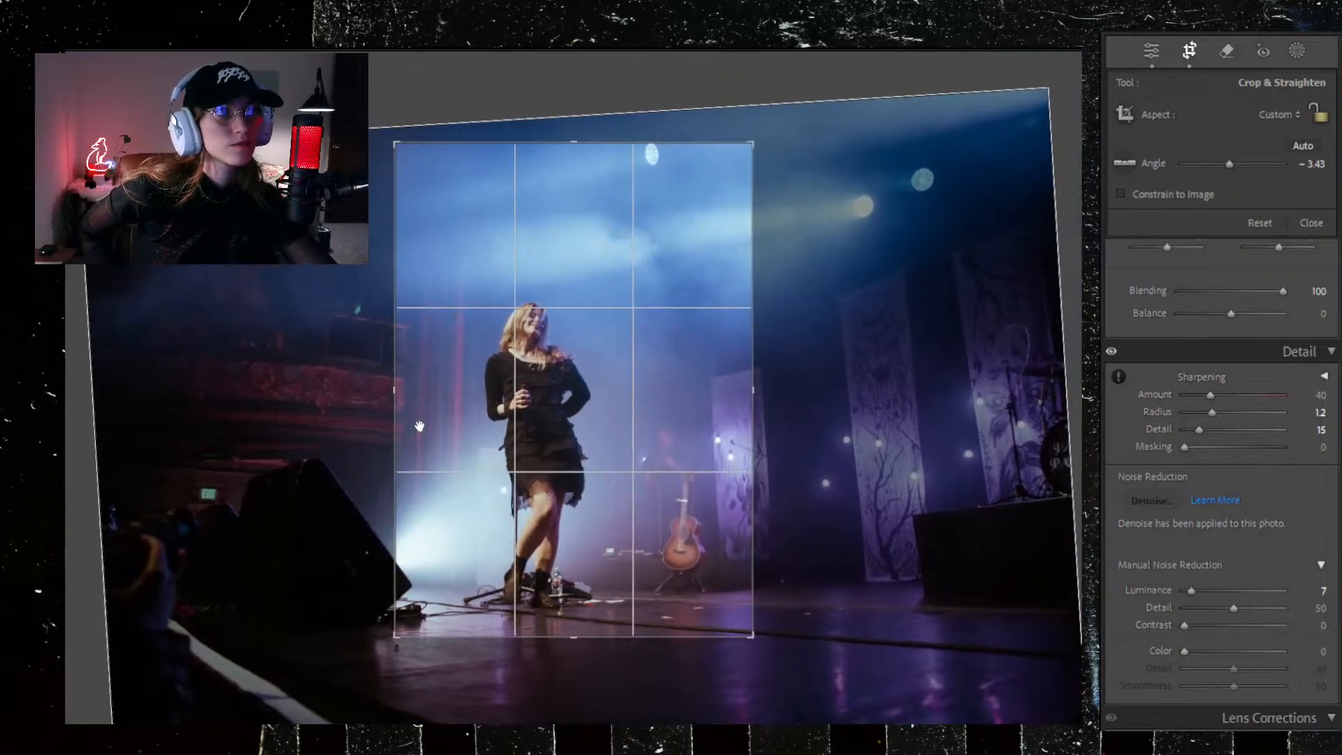
{"action": "left_click_drag", "start_coordinate": [414, 424], "coordinate": [536, 421]}
{"action": "left_click_drag", "start_coordinate": [796, 422], "coordinate": [797, 420]}
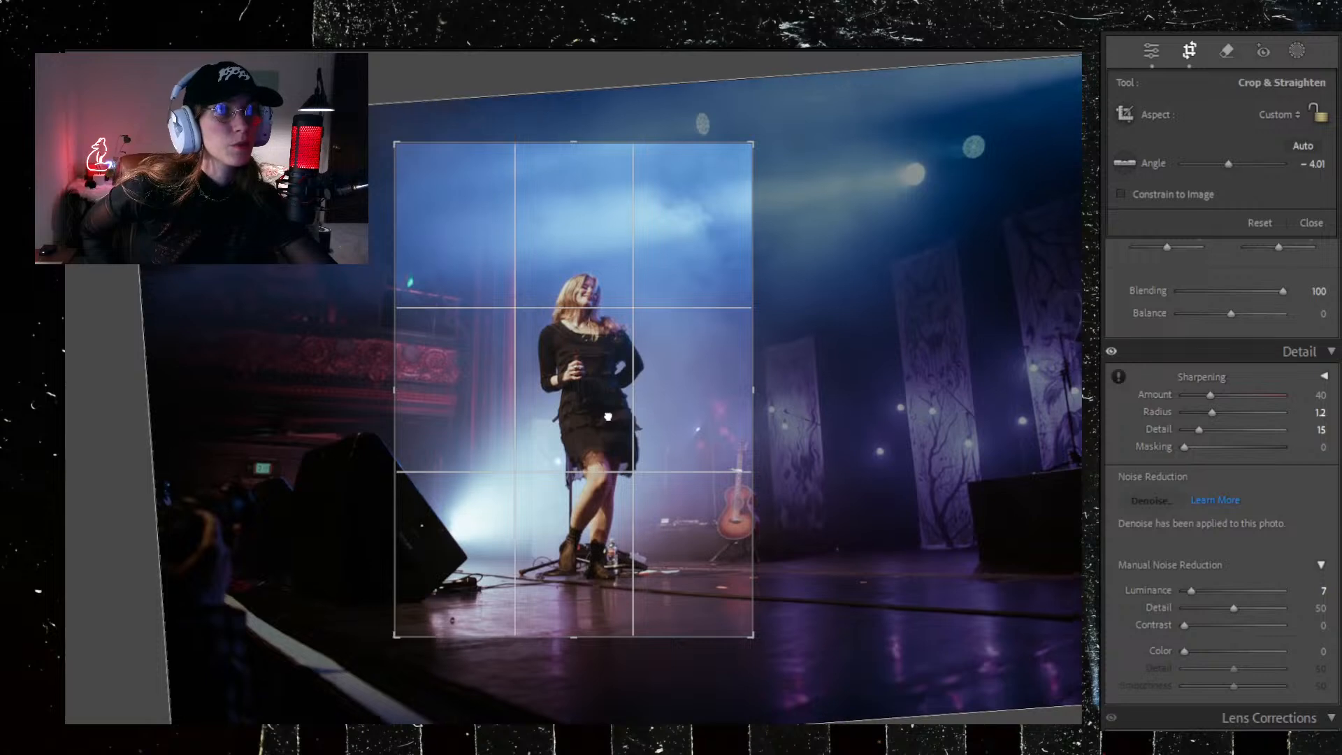
{"action": "mouse_move", "coordinate": [753, 419]}
{"action": "left_mouse_down"}
{"action": "mouse_move", "coordinate": [784, 417]}
{"action": "mouse_move", "coordinate": [758, 414]}
{"action": "left_mouse_up"}
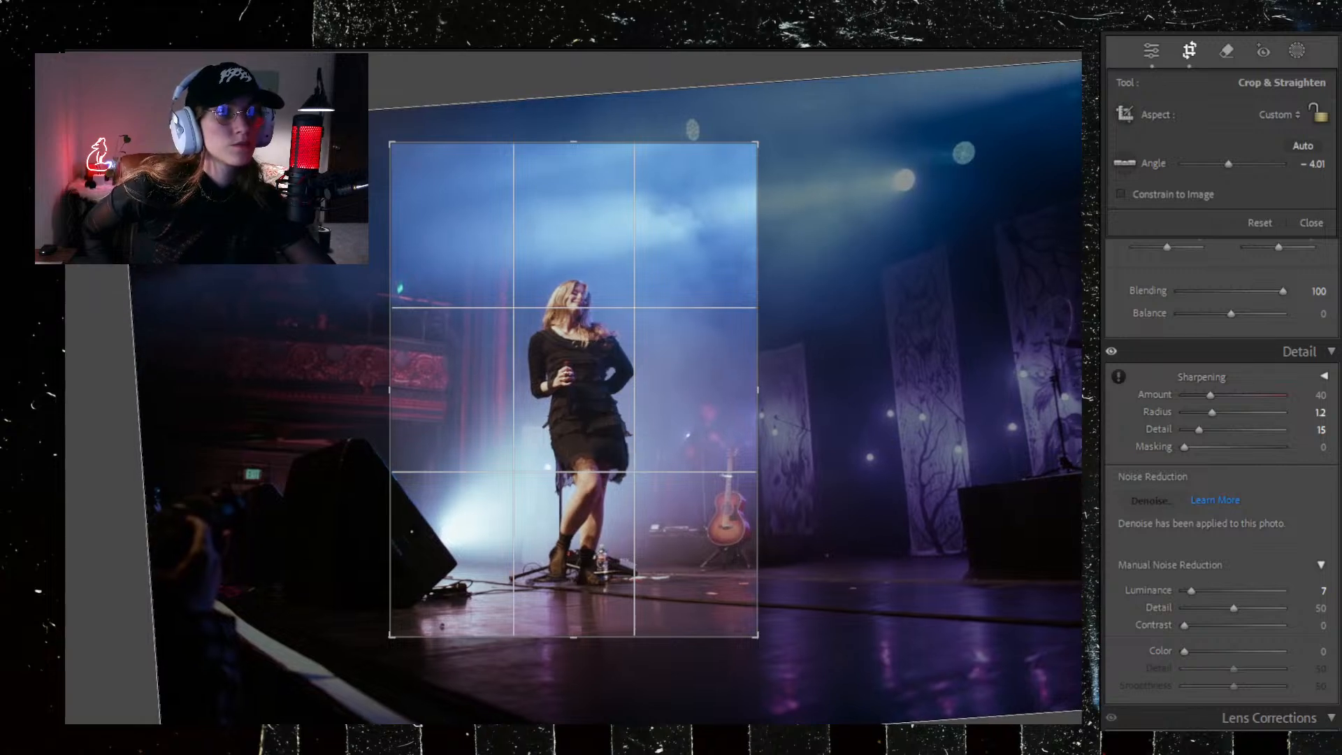
{"action": "left_click", "coordinate": [1190, 52]}
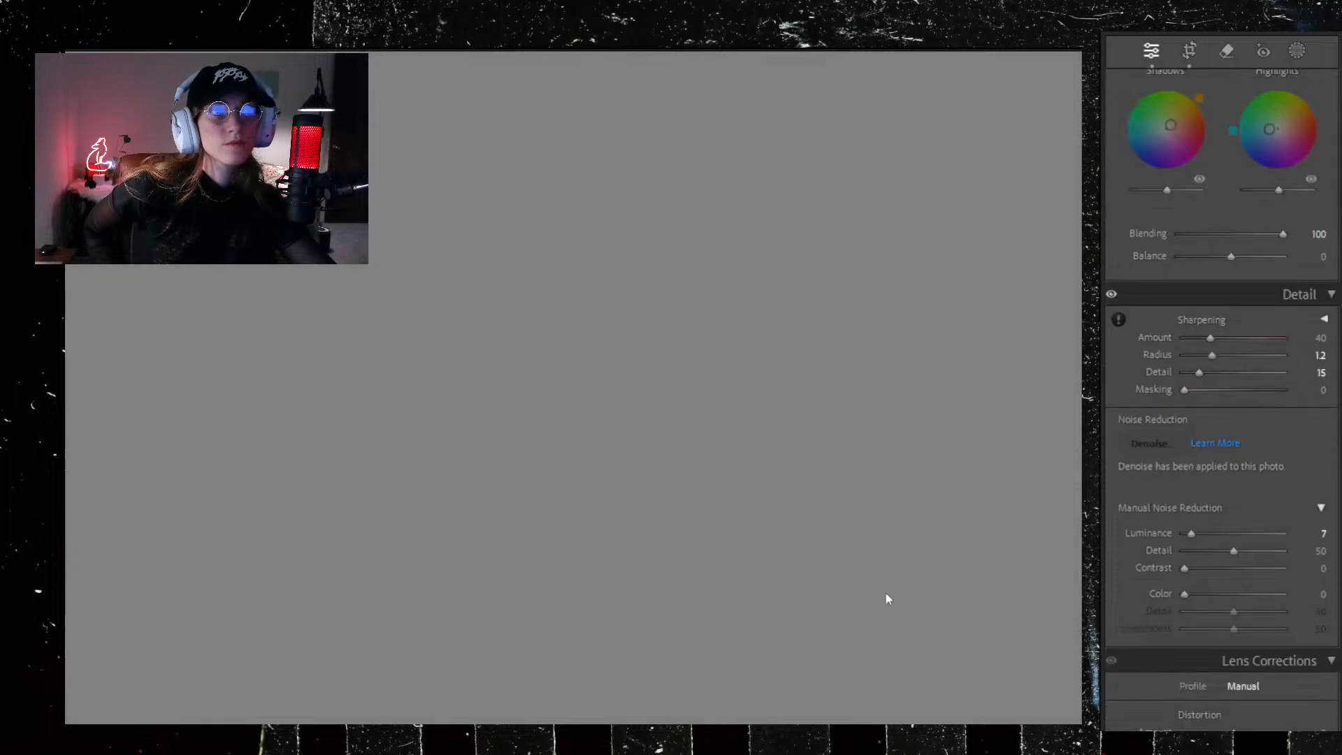
Step: Lower the stage shot's exposure to about +1.83
{"action": "scroll", "coordinate": [1232, 533], "scroll_direction": "up", "scroll_amount": 10}
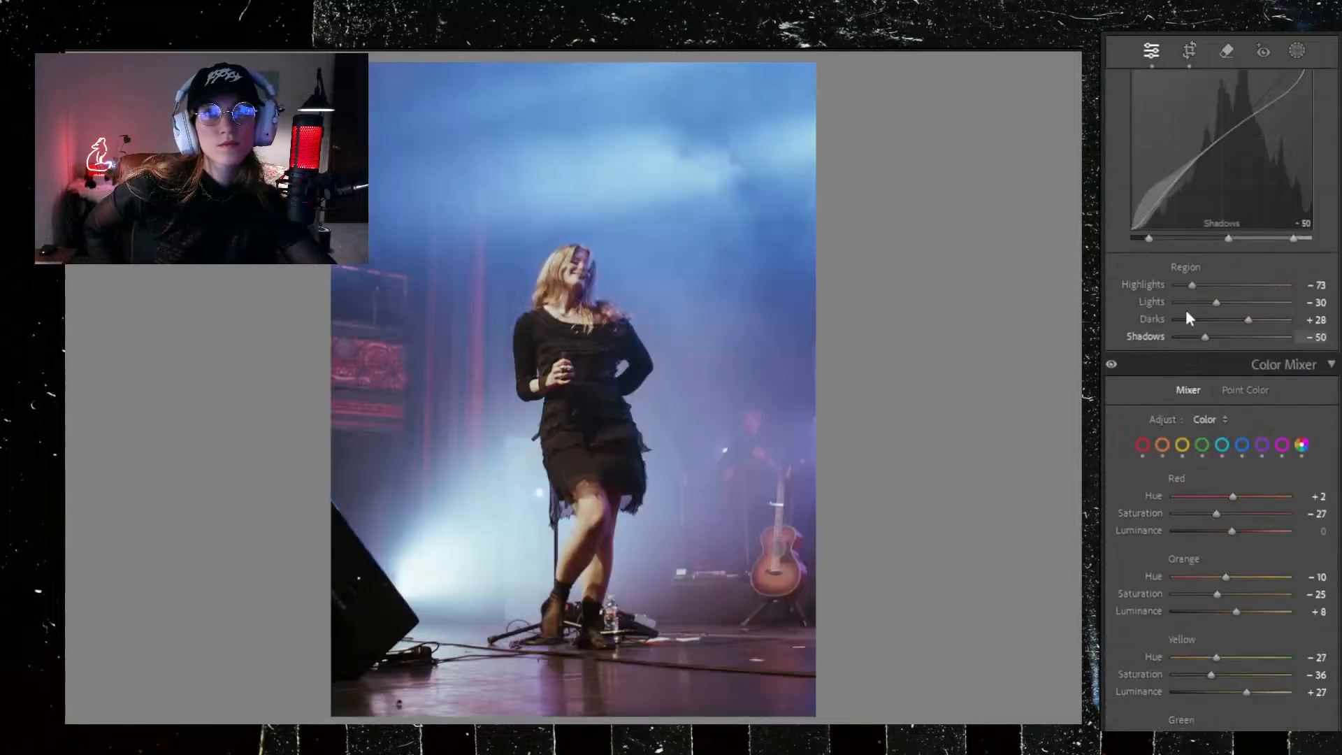
{"action": "scroll", "coordinate": [1196, 302], "scroll_direction": "up", "scroll_amount": 6}
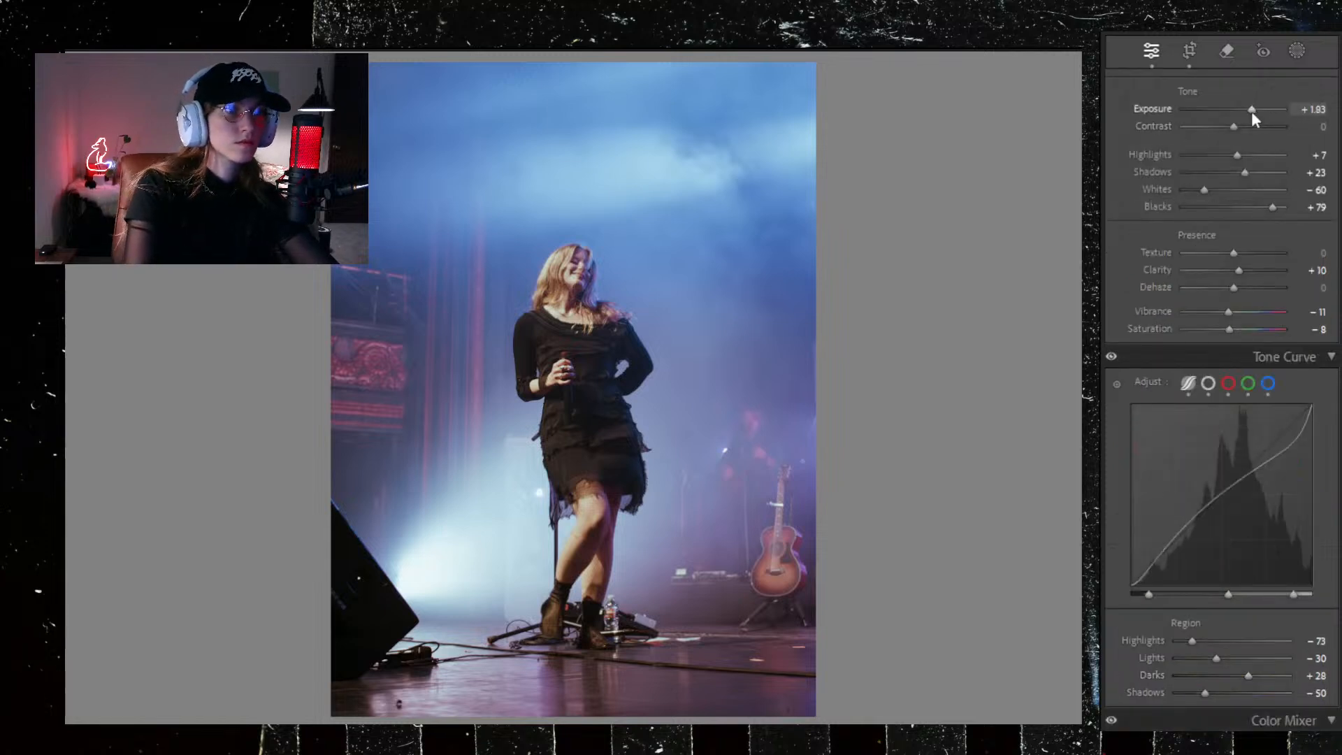
{"action": "left_click_drag", "start_coordinate": [1251, 111], "coordinate": [1250, 112]}
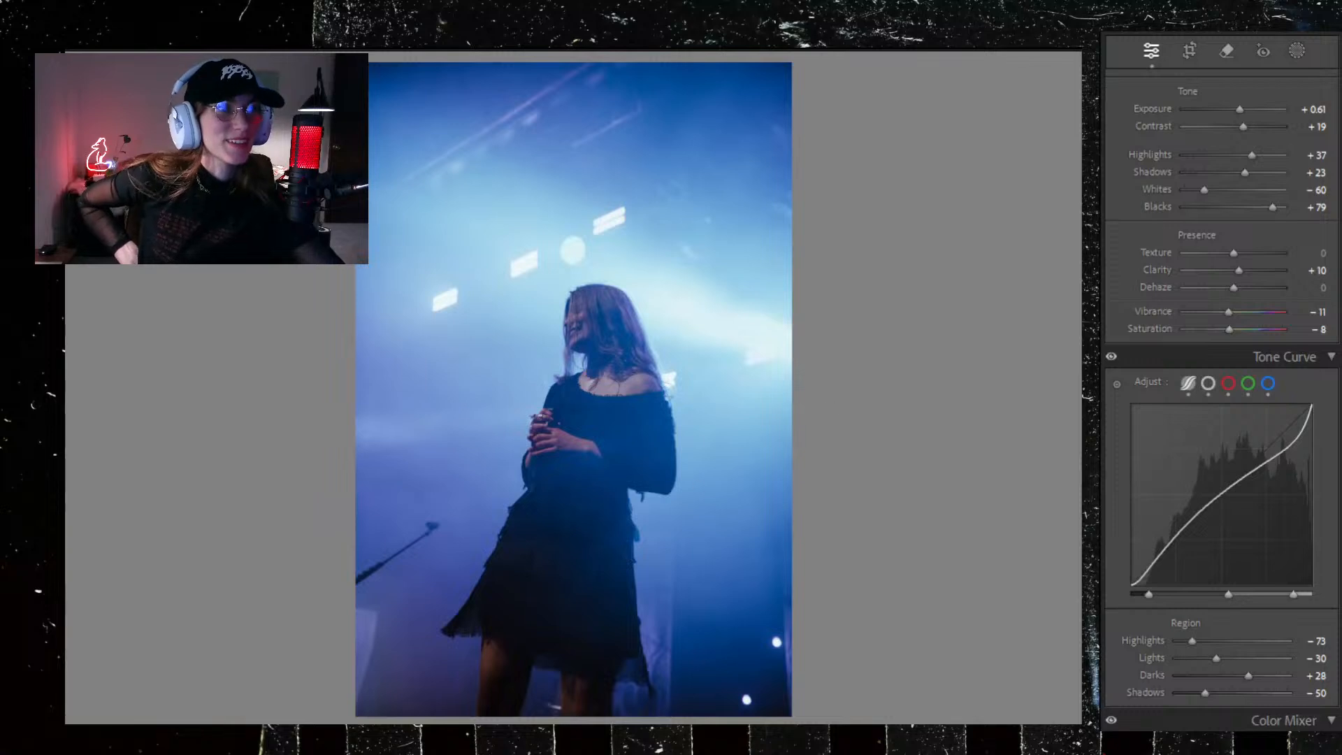
Step: Set the stage shot's temperature to 4105, tint to −34 and whites to −47, and trim a sliver off the left side of its crop
{"action": "scroll", "coordinate": [1162, 469], "scroll_direction": "up", "scroll_amount": 3}
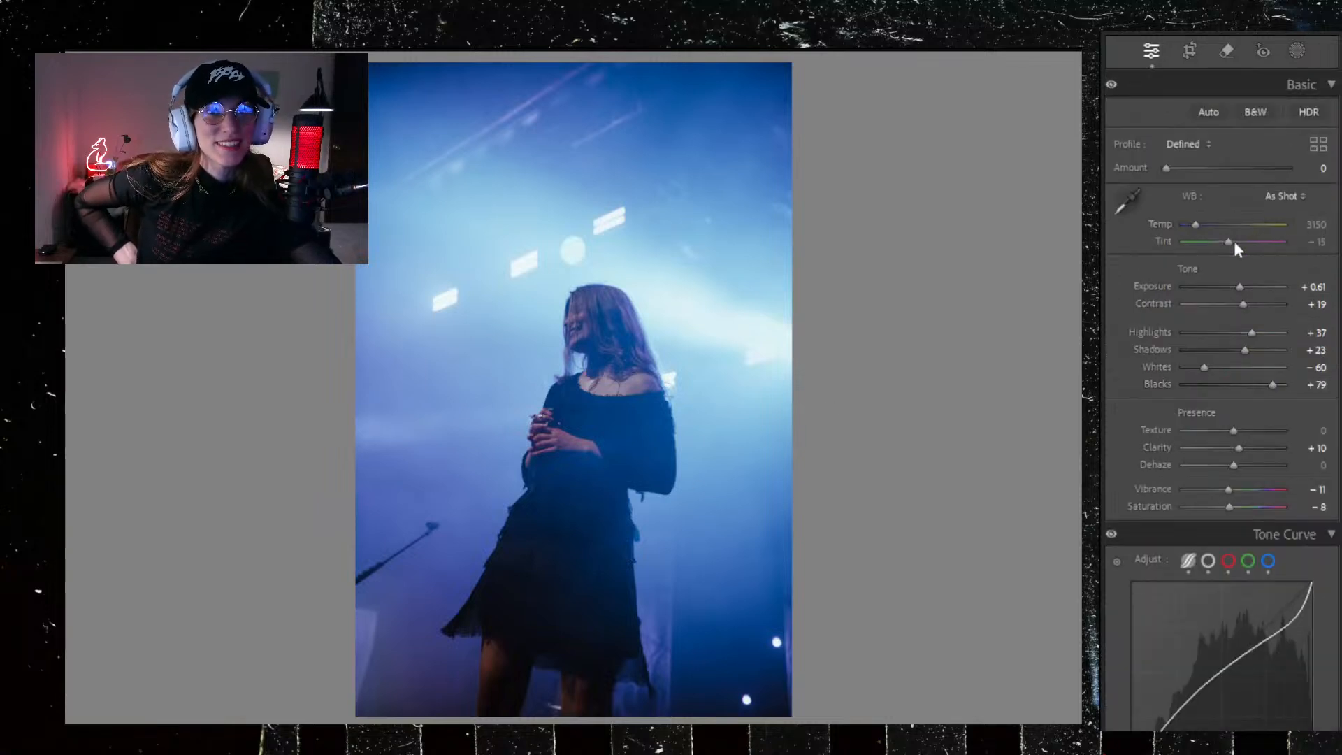
{"action": "left_click_drag", "start_coordinate": [1231, 241], "coordinate": [1204, 228]}
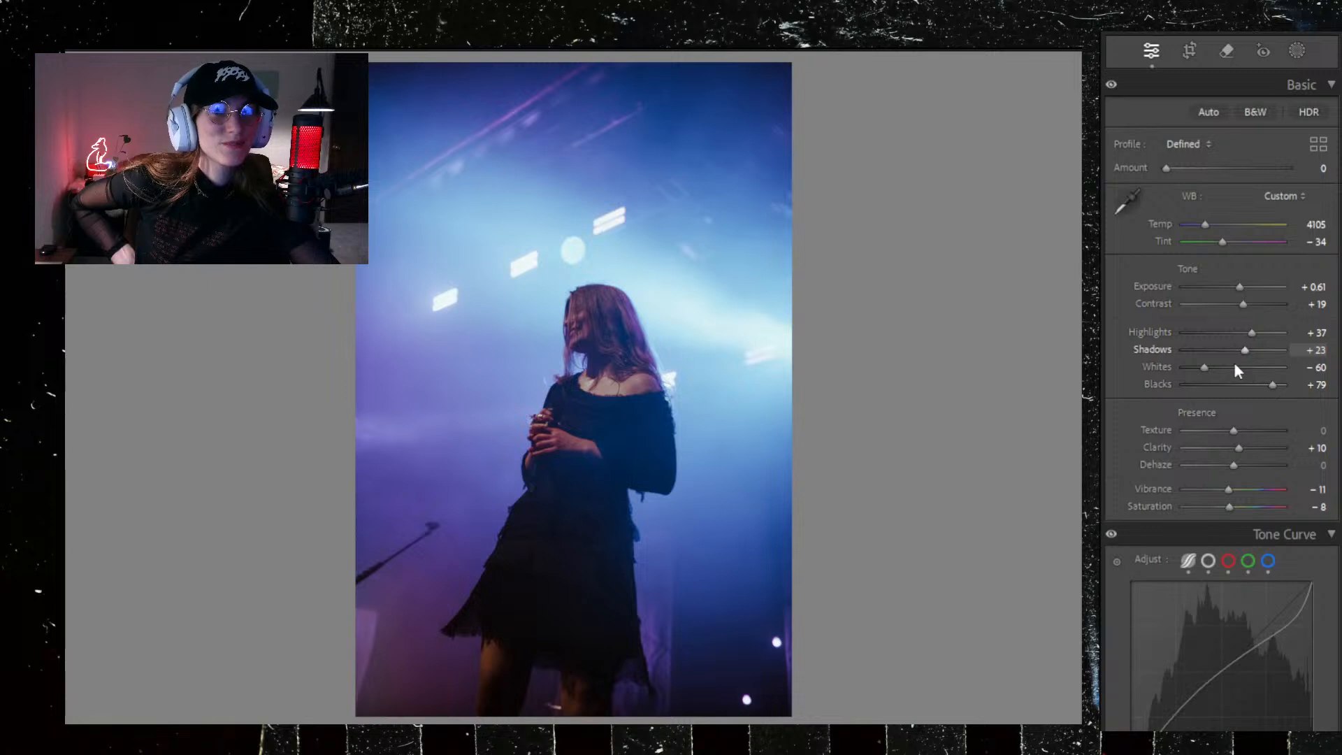
{"action": "left_click_drag", "start_coordinate": [1204, 367], "coordinate": [1210, 366]}
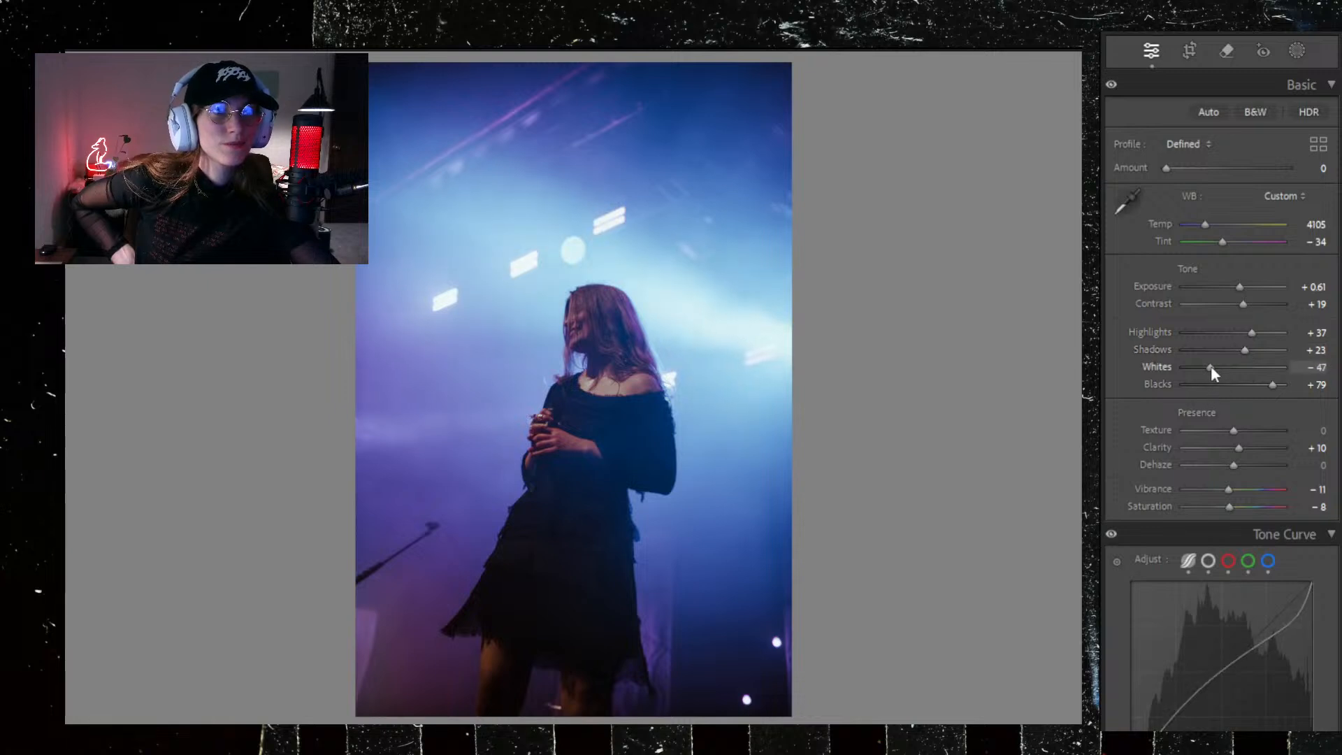
{"action": "left_click", "coordinate": [1189, 50]}
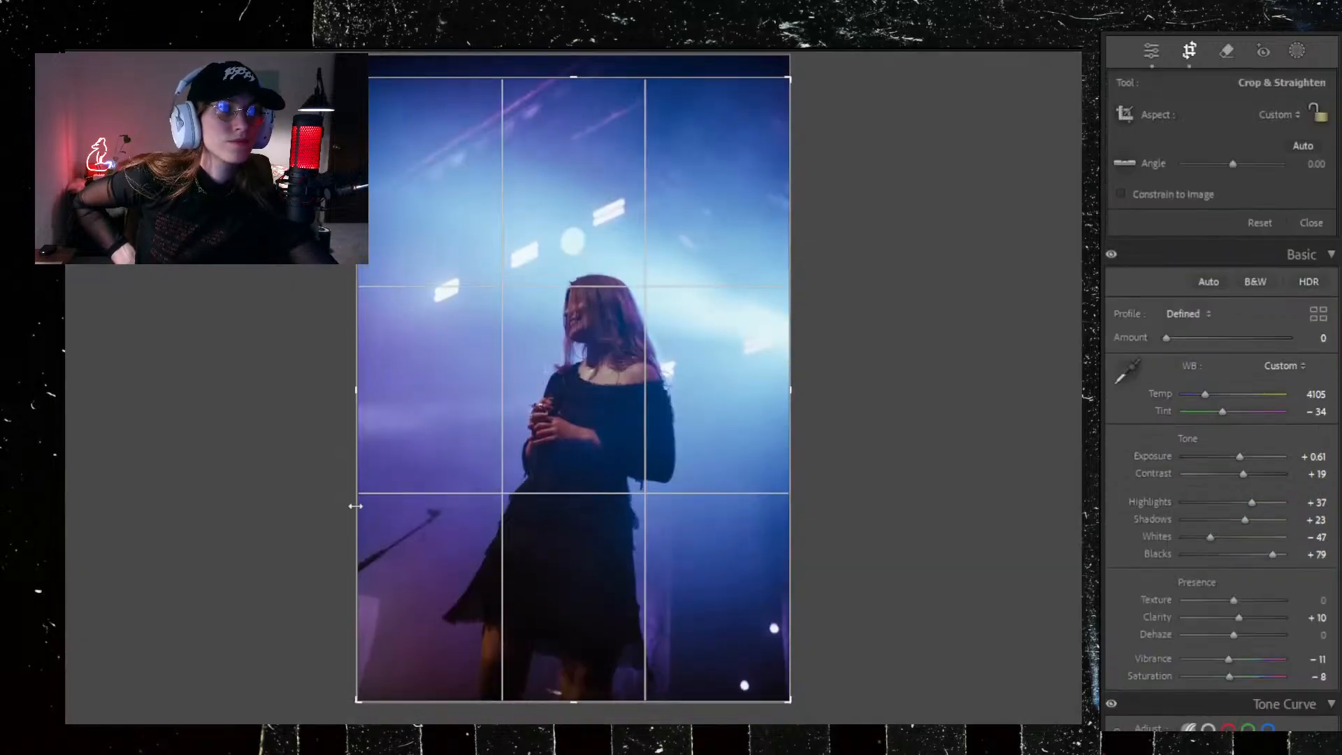
{"action": "left_click_drag", "start_coordinate": [356, 506], "coordinate": [363, 503]}
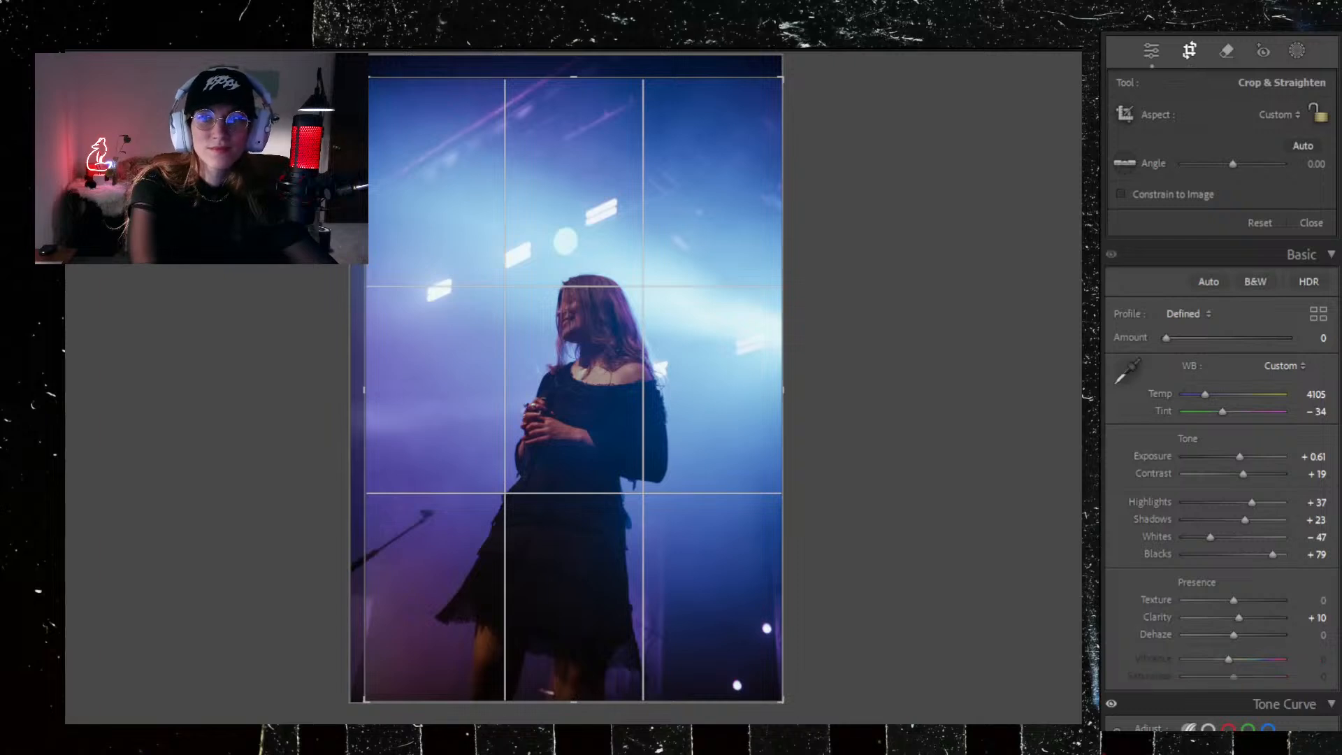
Step: Apply the same look to the purple-lit vertical shot, rotate it to −0.40 and crop away the empty space above the singer and a strip at the left
{"action": "key", "text": "Right"}
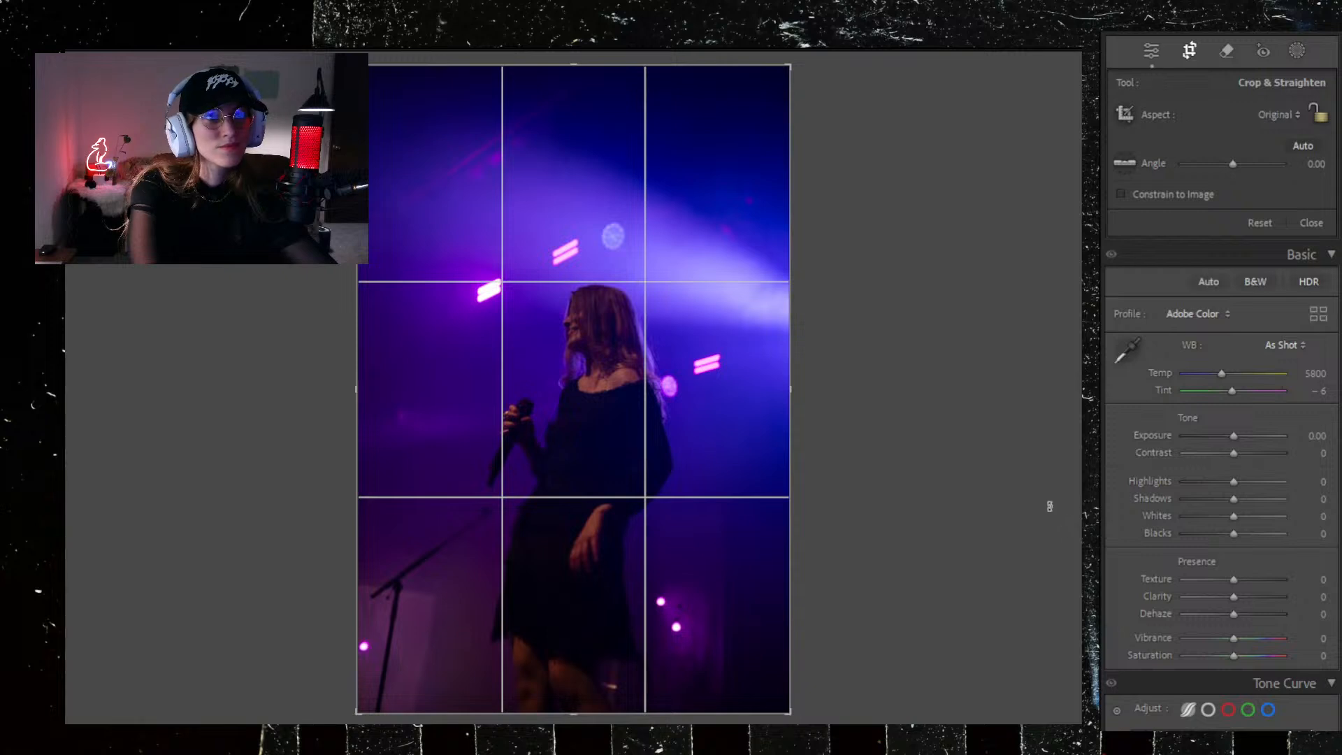
{"action": "key", "text": "ctrl+shift+v"}
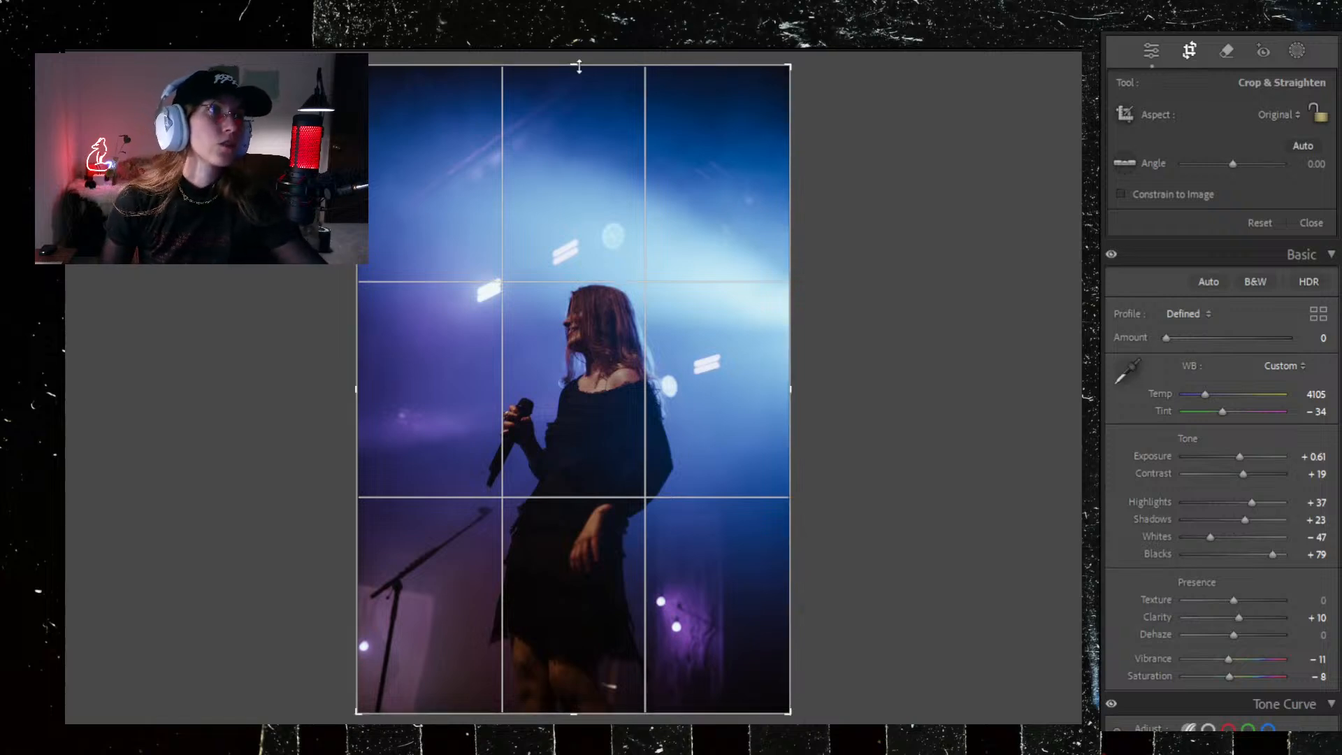
{"action": "left_click_drag", "start_coordinate": [579, 66], "coordinate": [574, 121]}
{"action": "left_click_drag", "start_coordinate": [280, 315], "coordinate": [279, 316]}
{"action": "left_click_drag", "start_coordinate": [360, 356], "coordinate": [376, 359]}
{"action": "left_click_drag", "start_coordinate": [582, 302], "coordinate": [583, 308]}
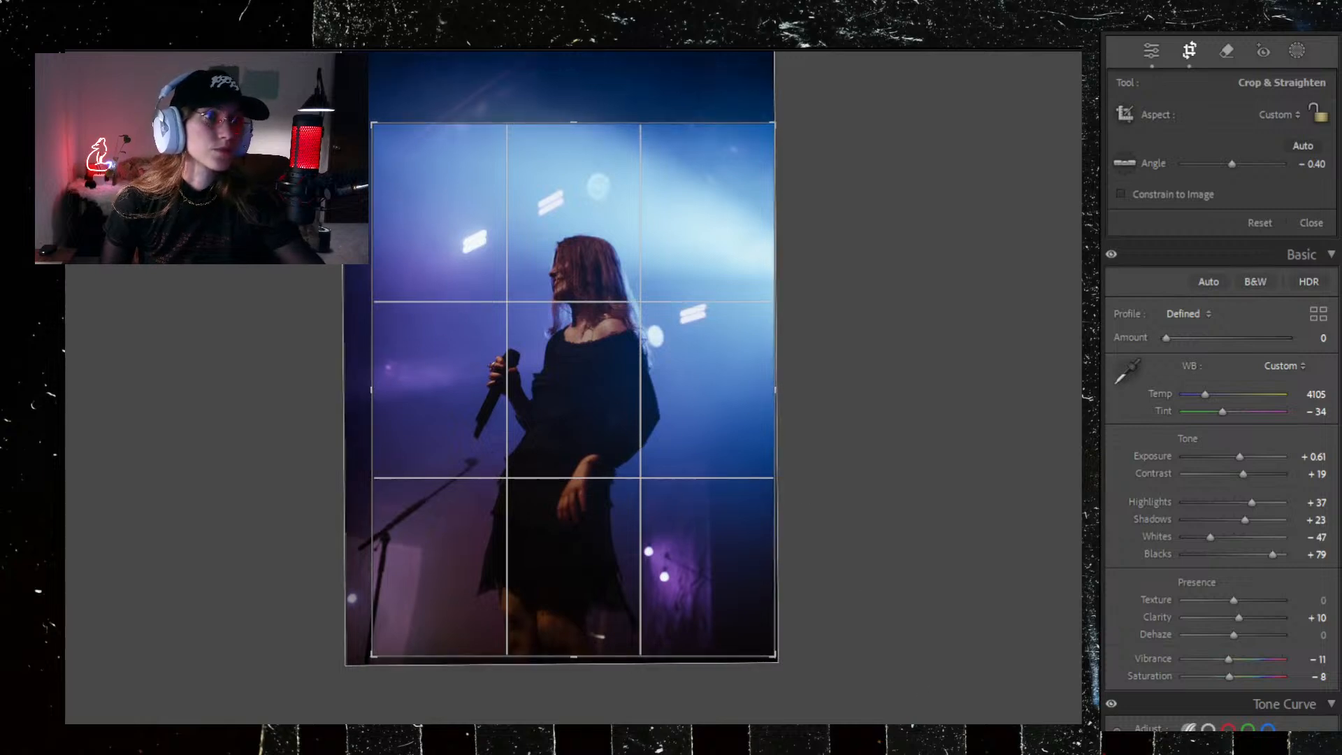
Step: Apply the look to the dark shot of the singer with a raised leg, rotate it to 1.68 and crop it tighter
{"action": "key", "text": "Right"}
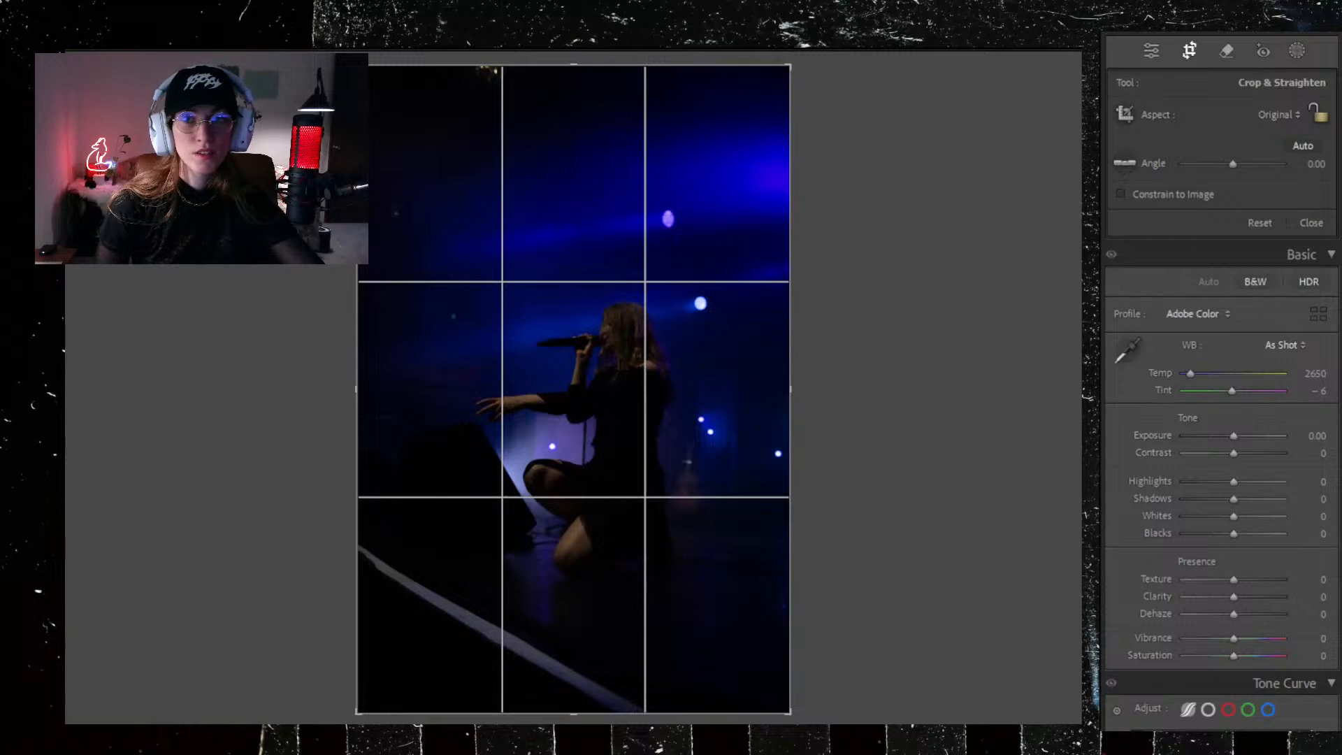
{"action": "key", "text": "Right"}
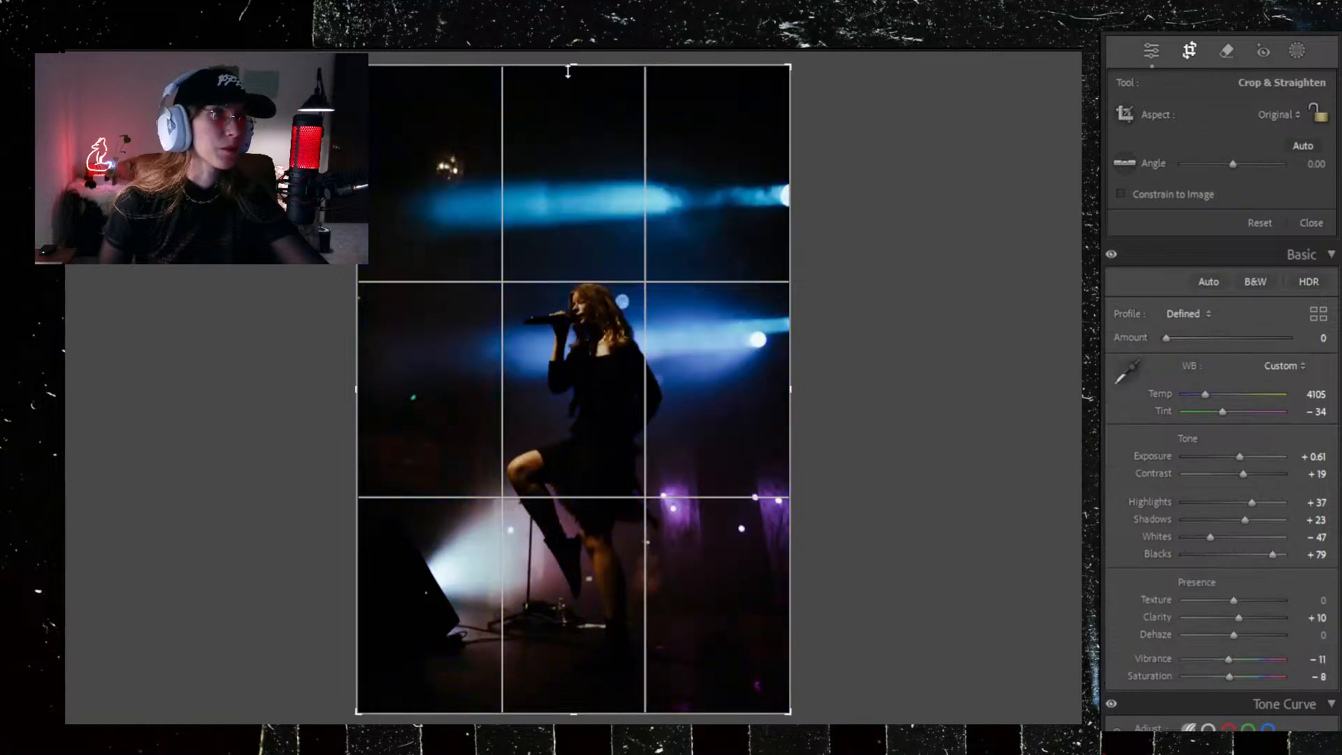
{"action": "mouse_move", "coordinate": [570, 66]}
{"action": "left_mouse_down"}
{"action": "mouse_move", "coordinate": [568, 84]}
{"action": "mouse_move", "coordinate": [578, 69]}
{"action": "left_mouse_up"}
{"action": "left_click_drag", "start_coordinate": [365, 416], "coordinate": [371, 416]}
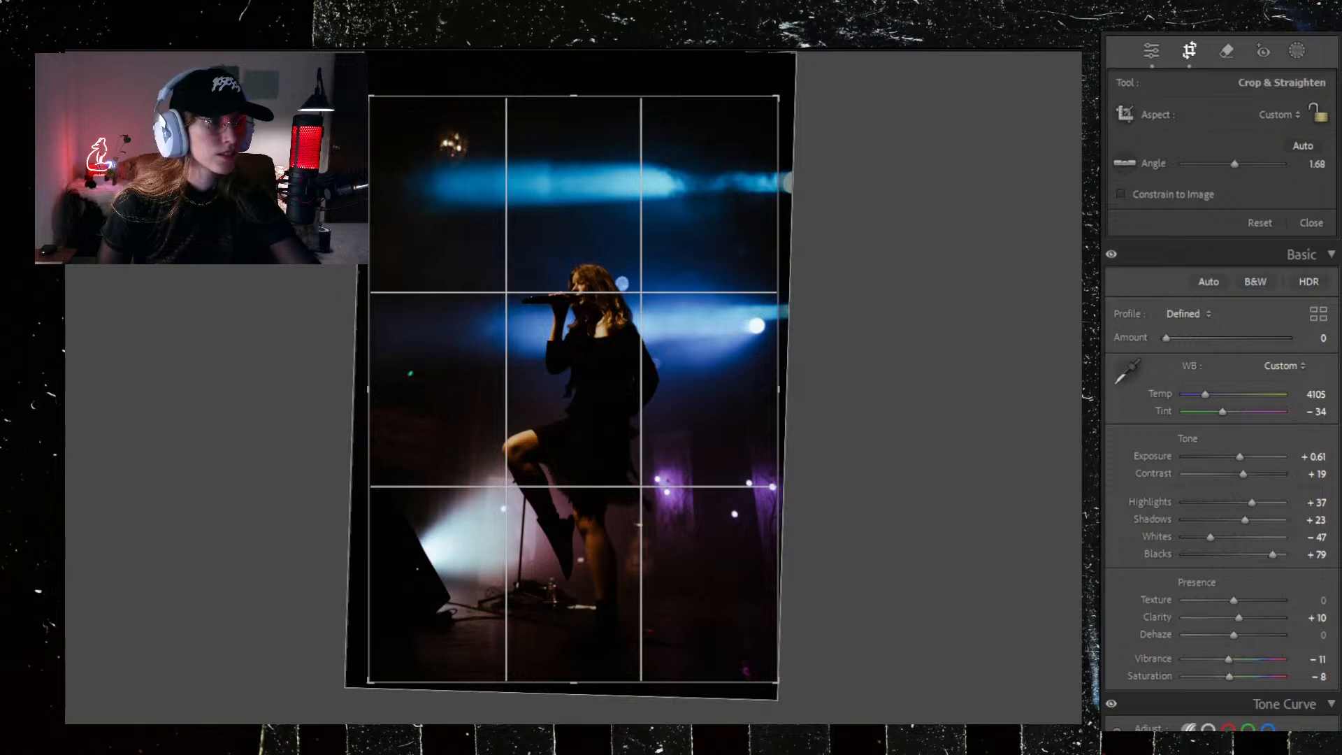
Step: Transfer the finished landscape close-up's settings to the raised-leg shot and trim its crop slightly at the top
{"action": "key", "text": "Right"}
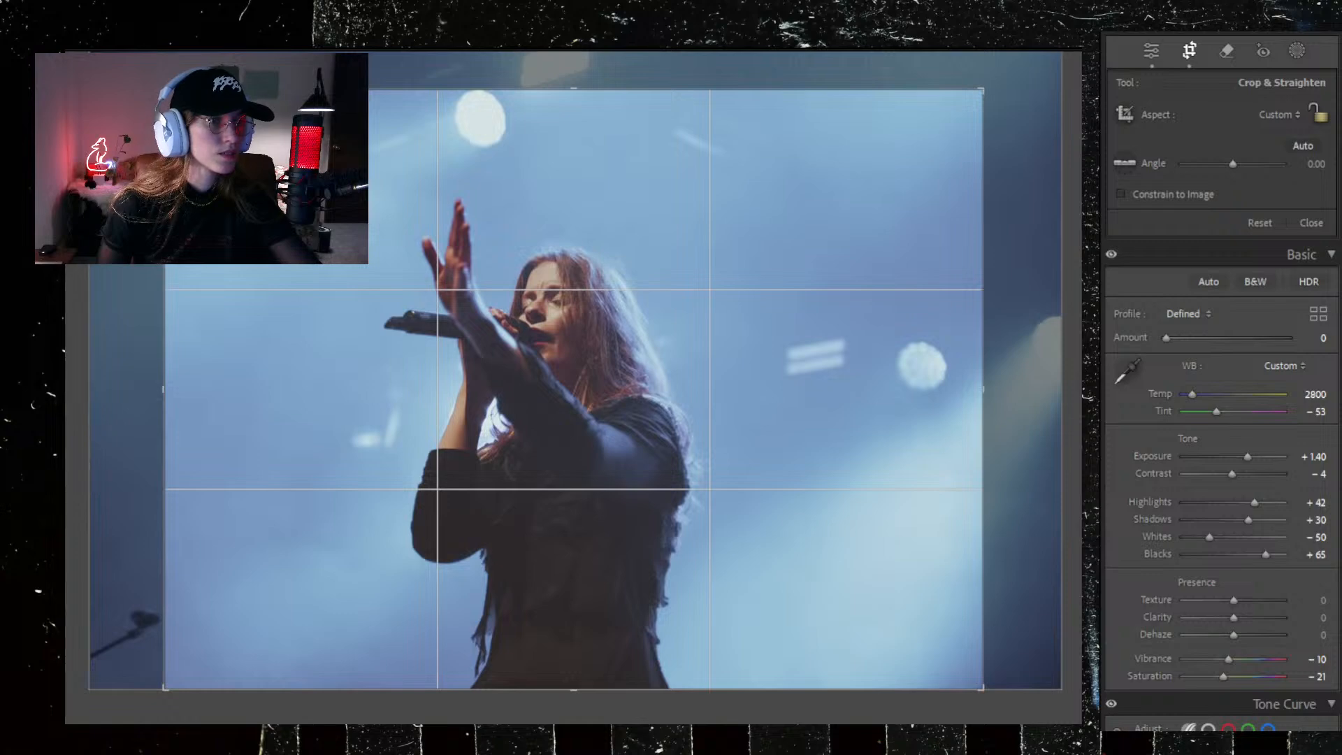
{"action": "key", "text": "Right"}
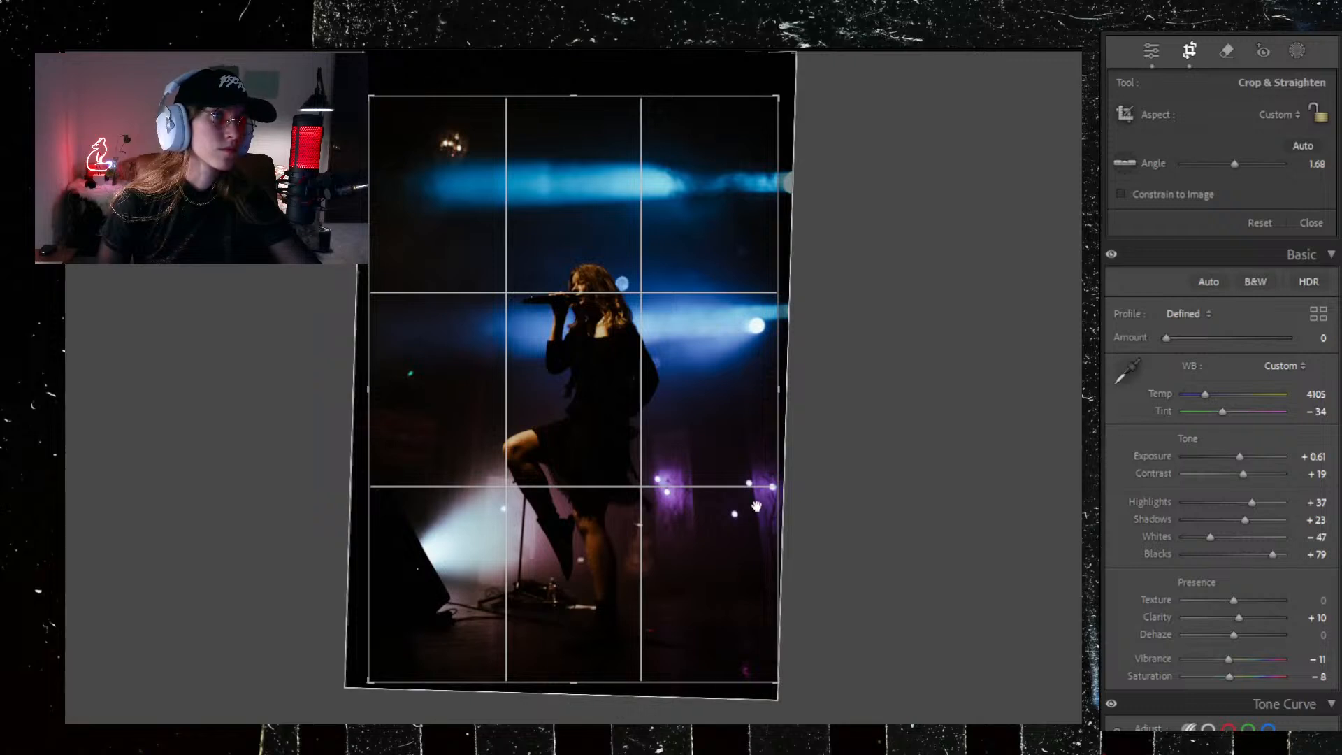
{"action": "key", "text": "Right"}
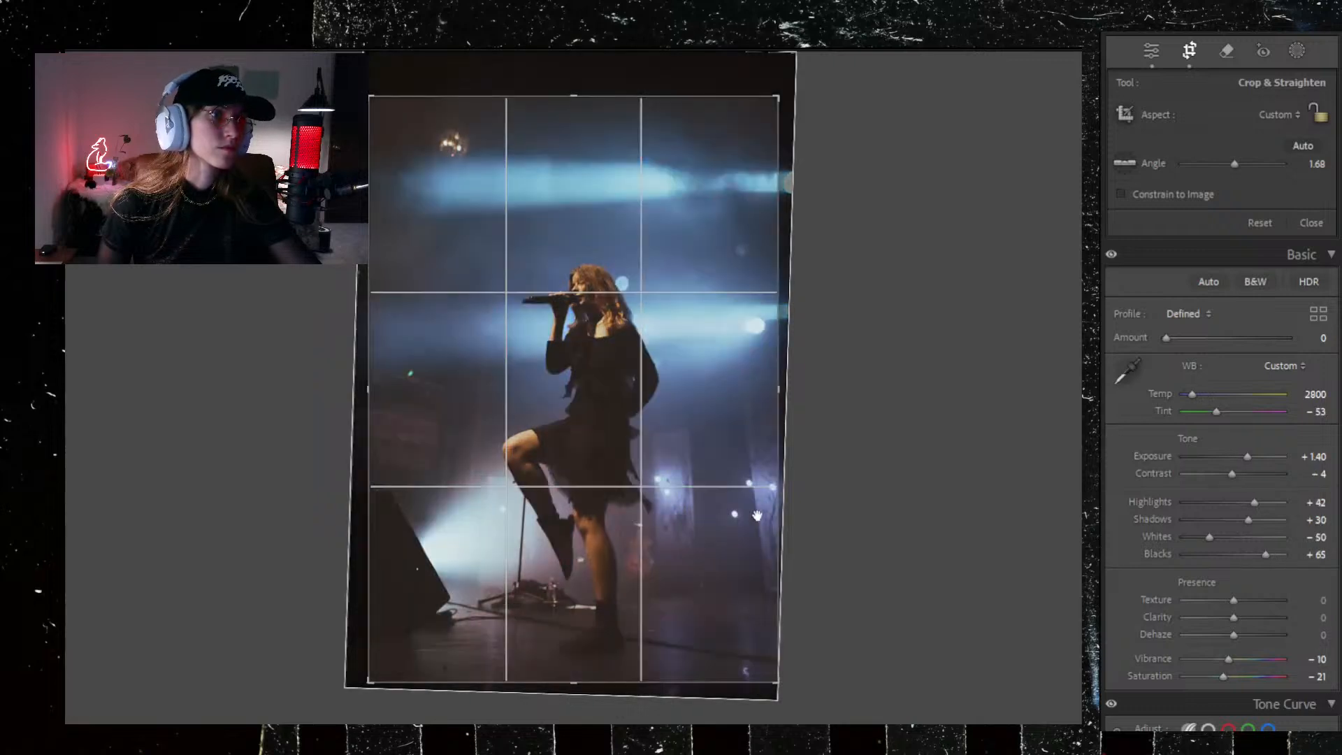
{"action": "left_click_drag", "start_coordinate": [552, 97], "coordinate": [554, 100]}
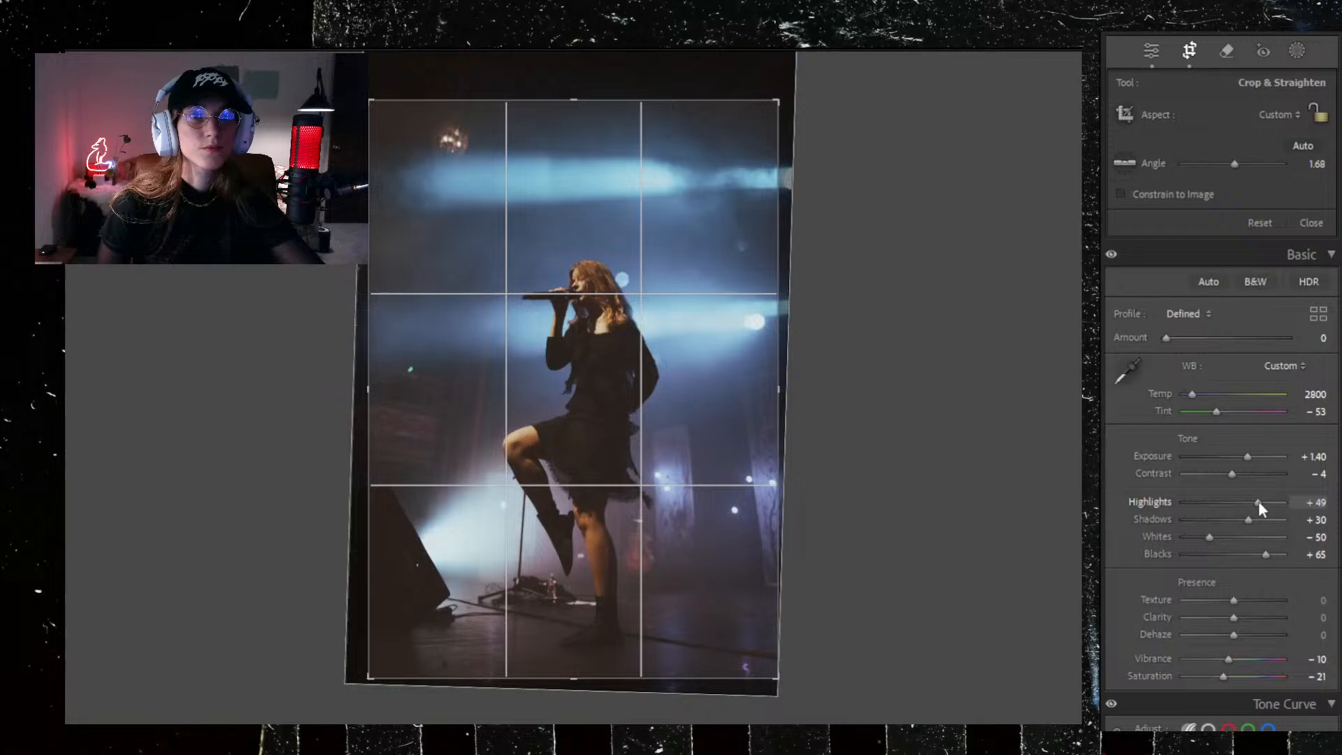
Step: Set the raised-leg shot's highlights to +37, shadows to +26, whites to −33 and blacks to +51, and warm its temperature slightly
{"action": "left_click_drag", "start_coordinate": [1258, 502], "coordinate": [1225, 536]}
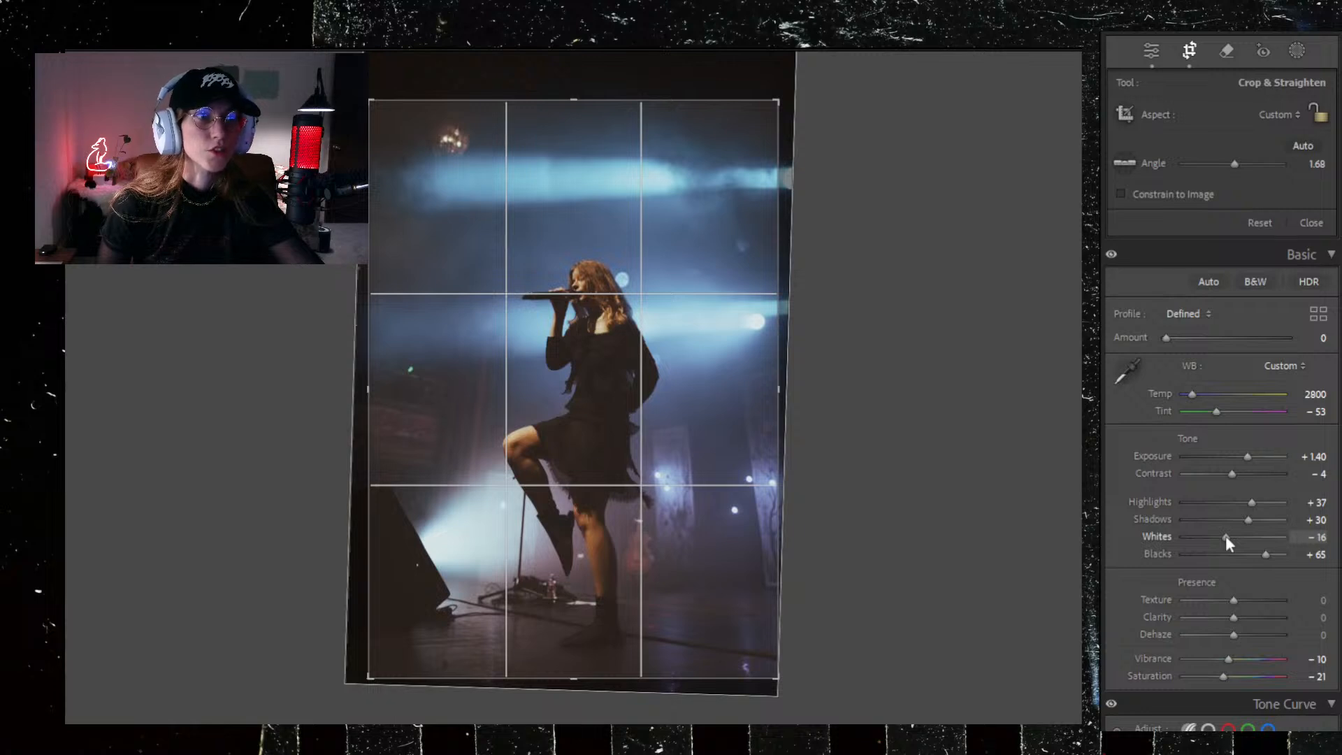
{"action": "left_click_drag", "start_coordinate": [1248, 521], "coordinate": [1257, 552]}
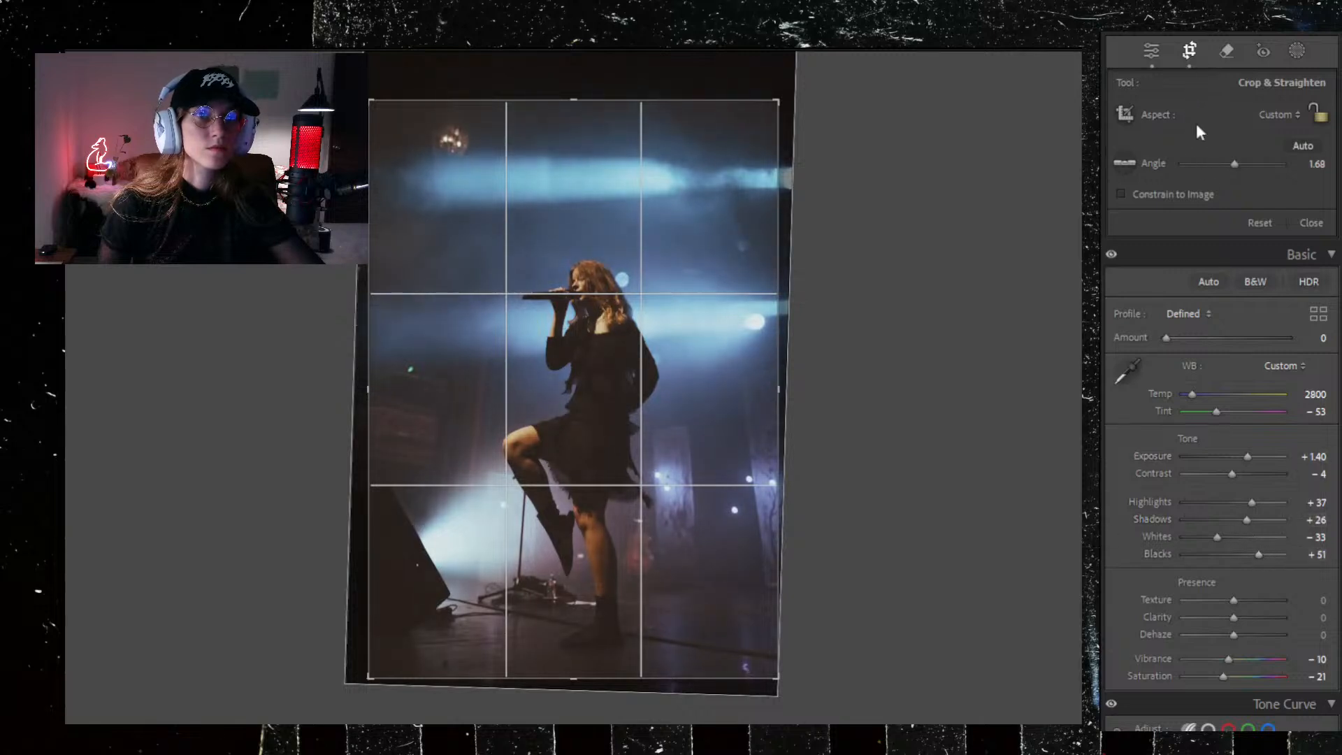
{"action": "left_click_drag", "start_coordinate": [1192, 393], "coordinate": [1197, 391]}
Step: Pull the raised-leg shot's shadow color grading toward neutral and shift its midtones hue to 305
{"action": "scroll", "coordinate": [1219, 615], "scroll_direction": "down", "scroll_amount": 5}
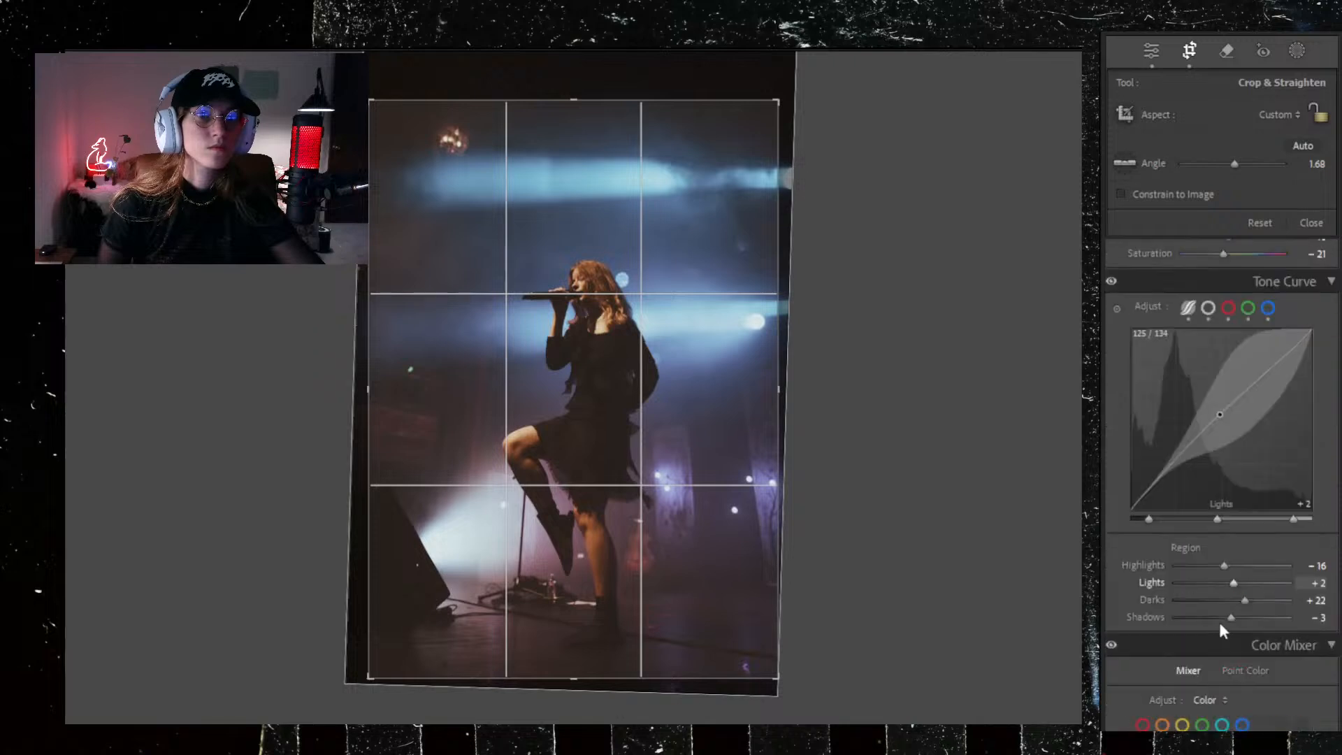
{"action": "scroll", "coordinate": [1202, 635], "scroll_direction": "down", "scroll_amount": 15}
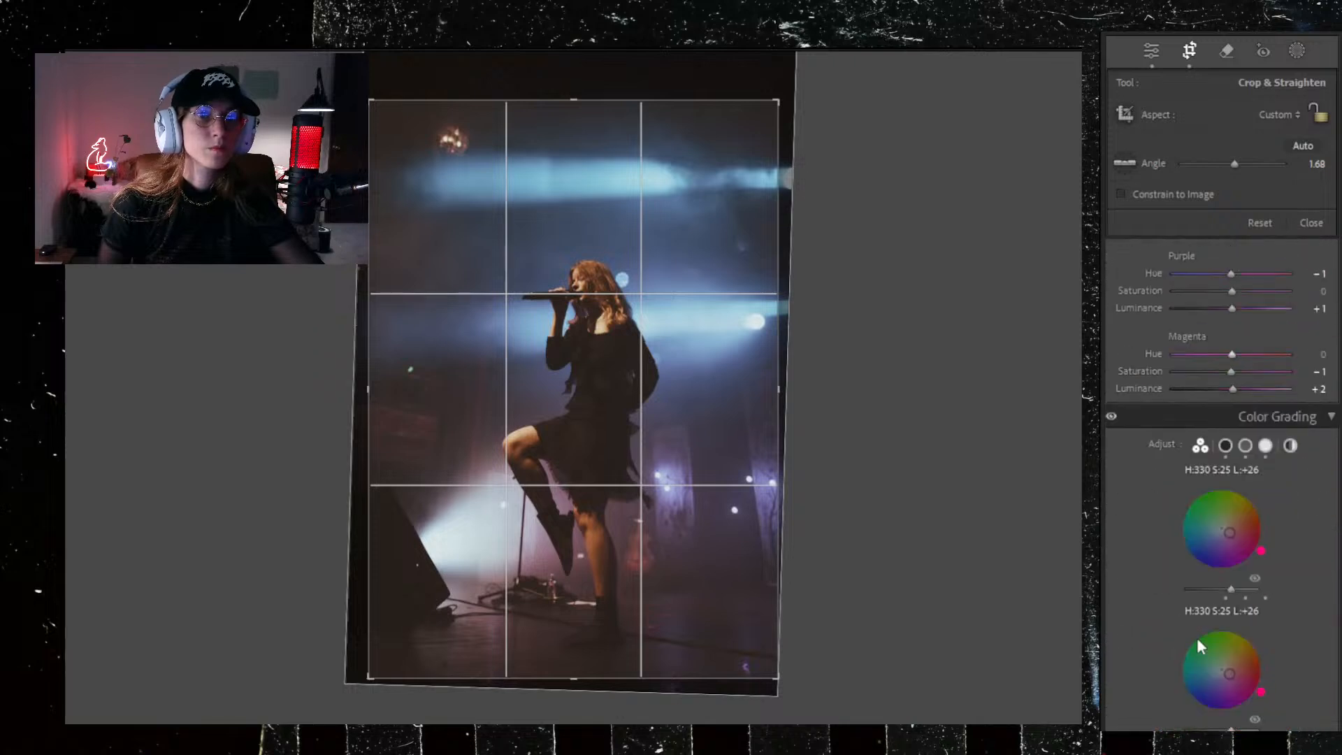
{"action": "left_click_drag", "start_coordinate": [1200, 640], "coordinate": [1166, 667]}
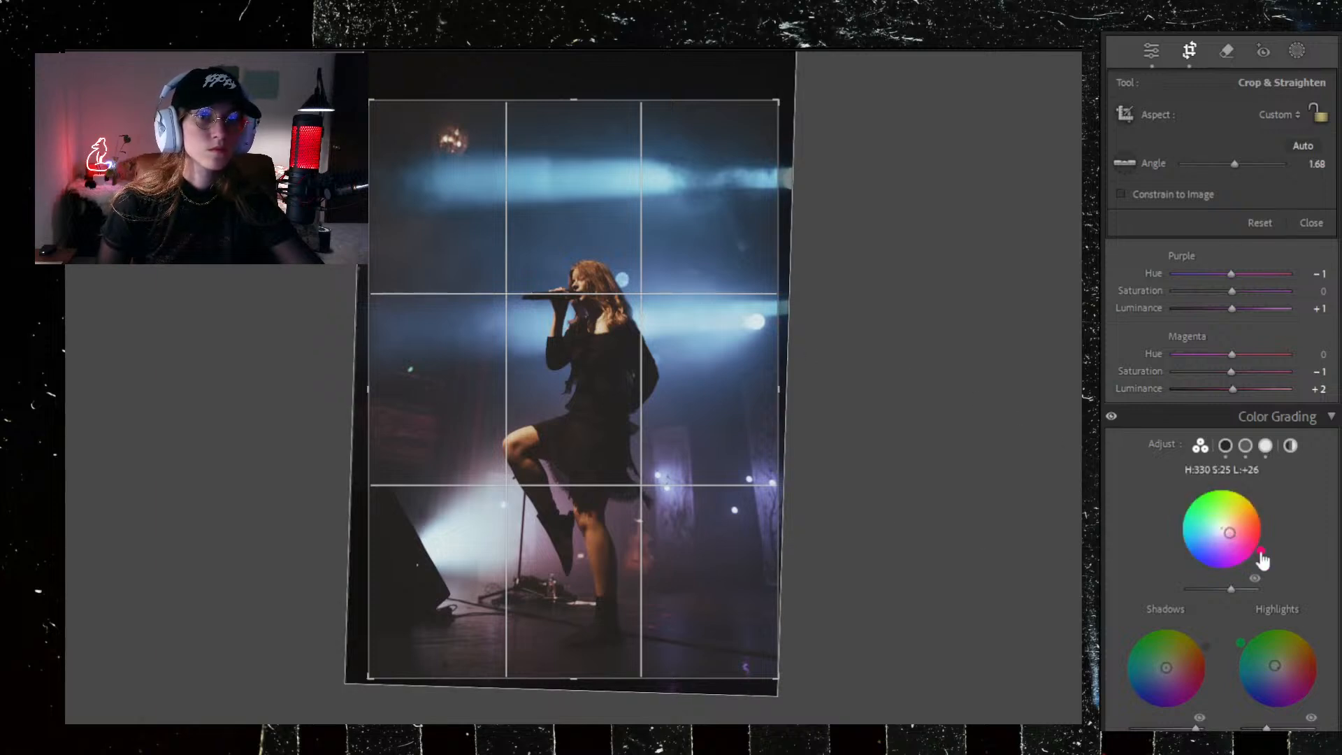
{"action": "left_click_drag", "start_coordinate": [1258, 557], "coordinate": [1248, 565]}
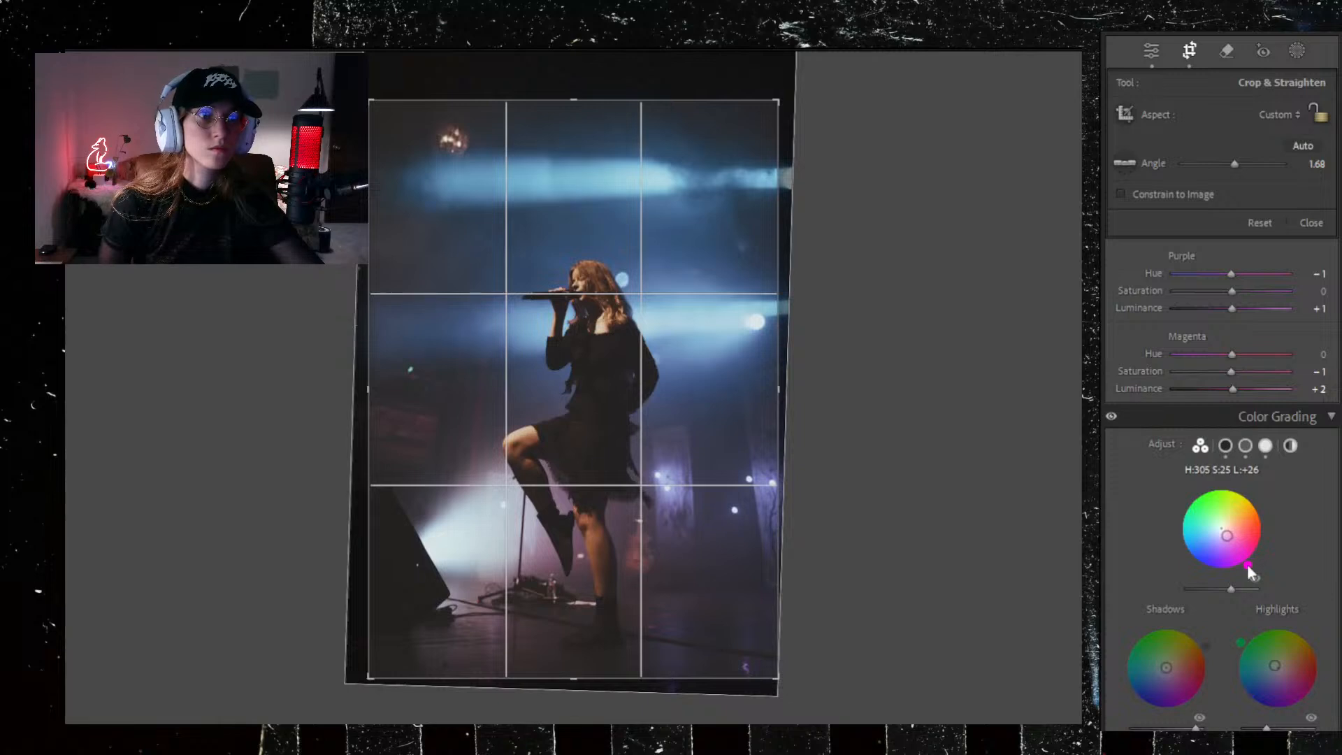
{"action": "left_click", "coordinate": [1156, 52]}
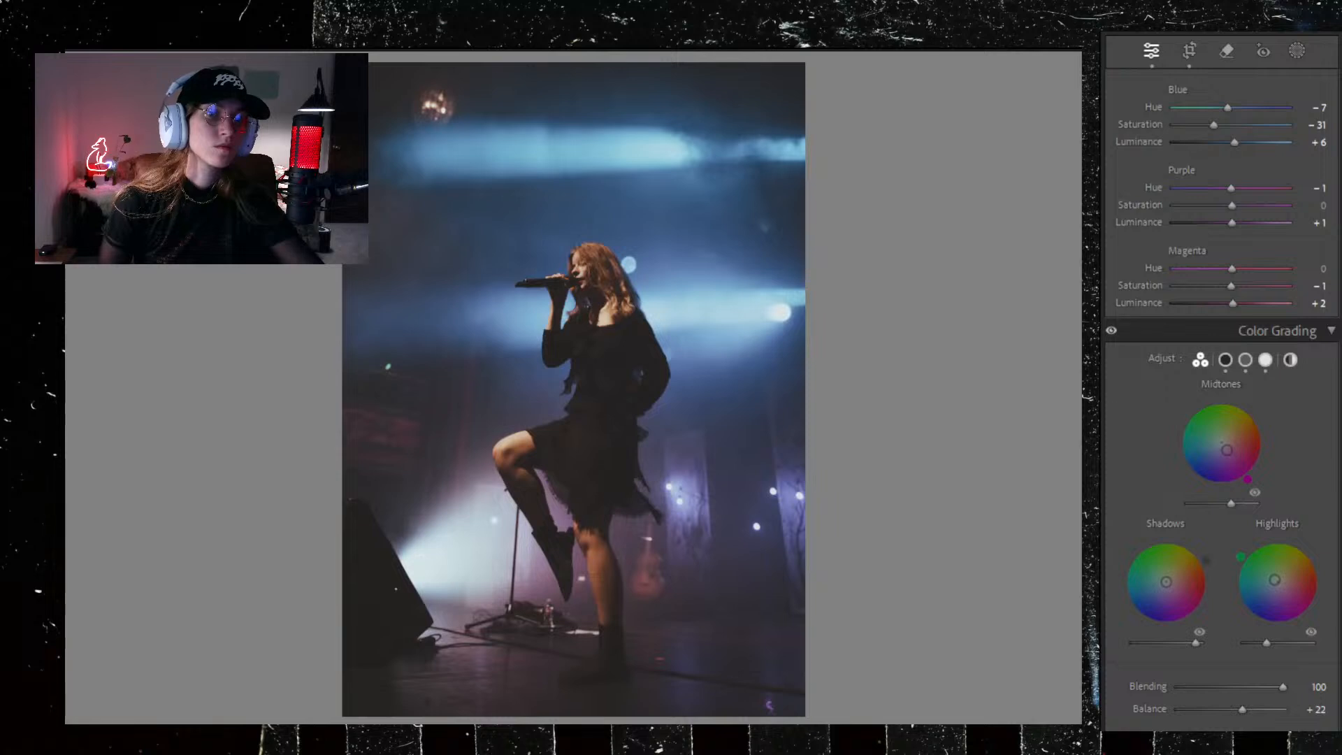
Step: Go to the dark blue vertical shot of the singer with an outstretched arm and paste the finished close-up's settings onto it
{"action": "key", "text": "Right"}
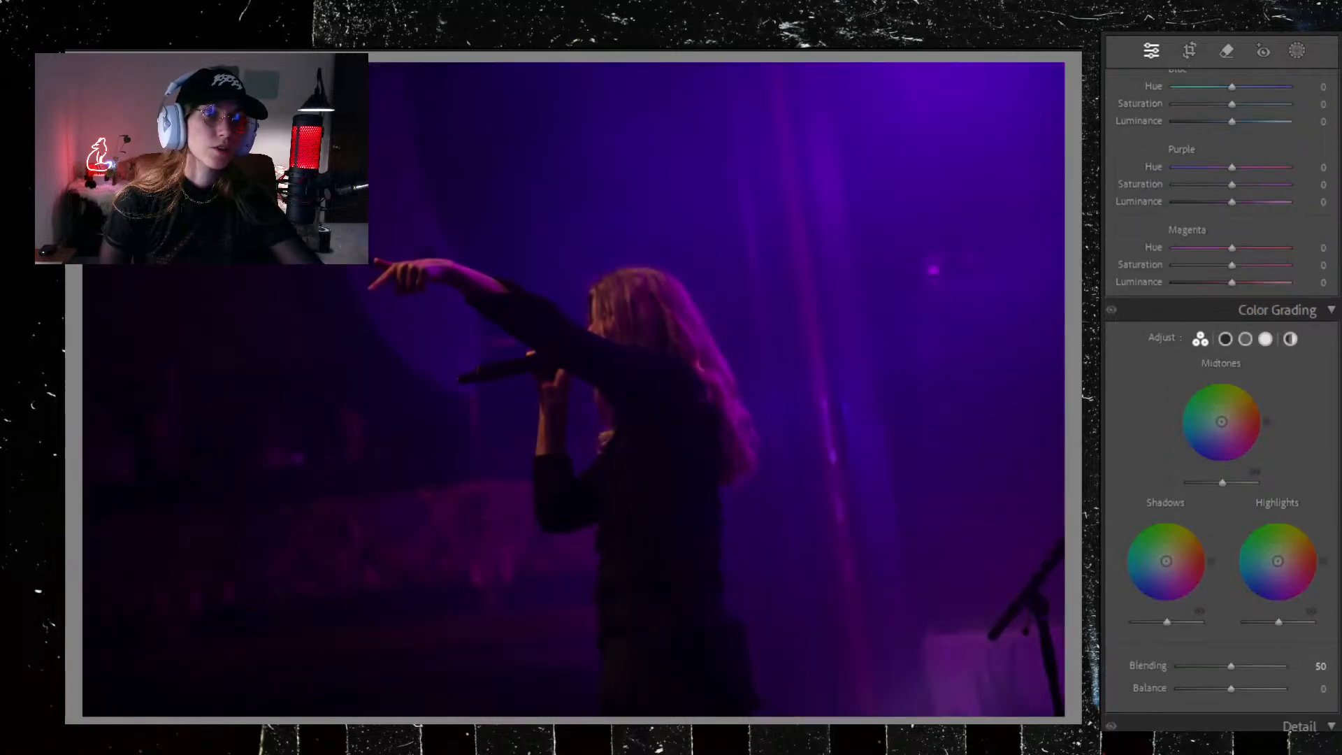
{"action": "key", "text": "Right"}
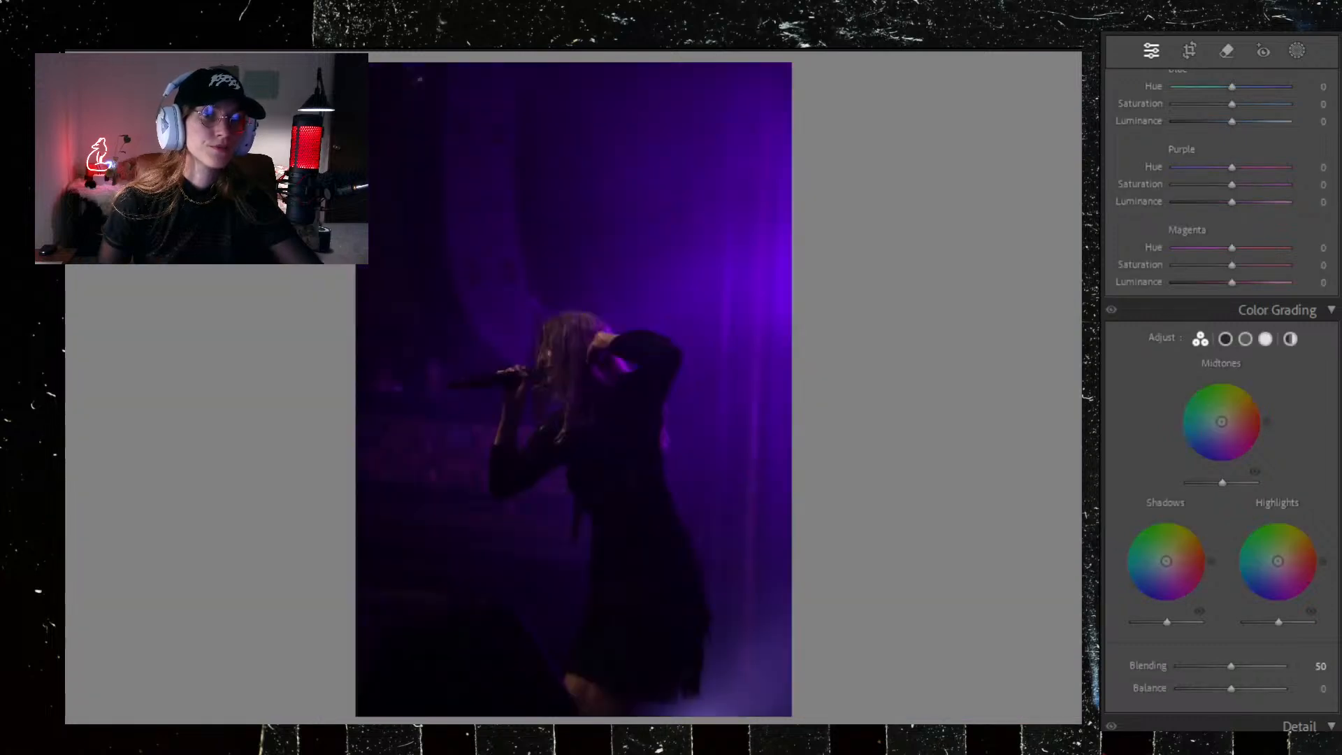
{"action": "key", "text": "Right"}
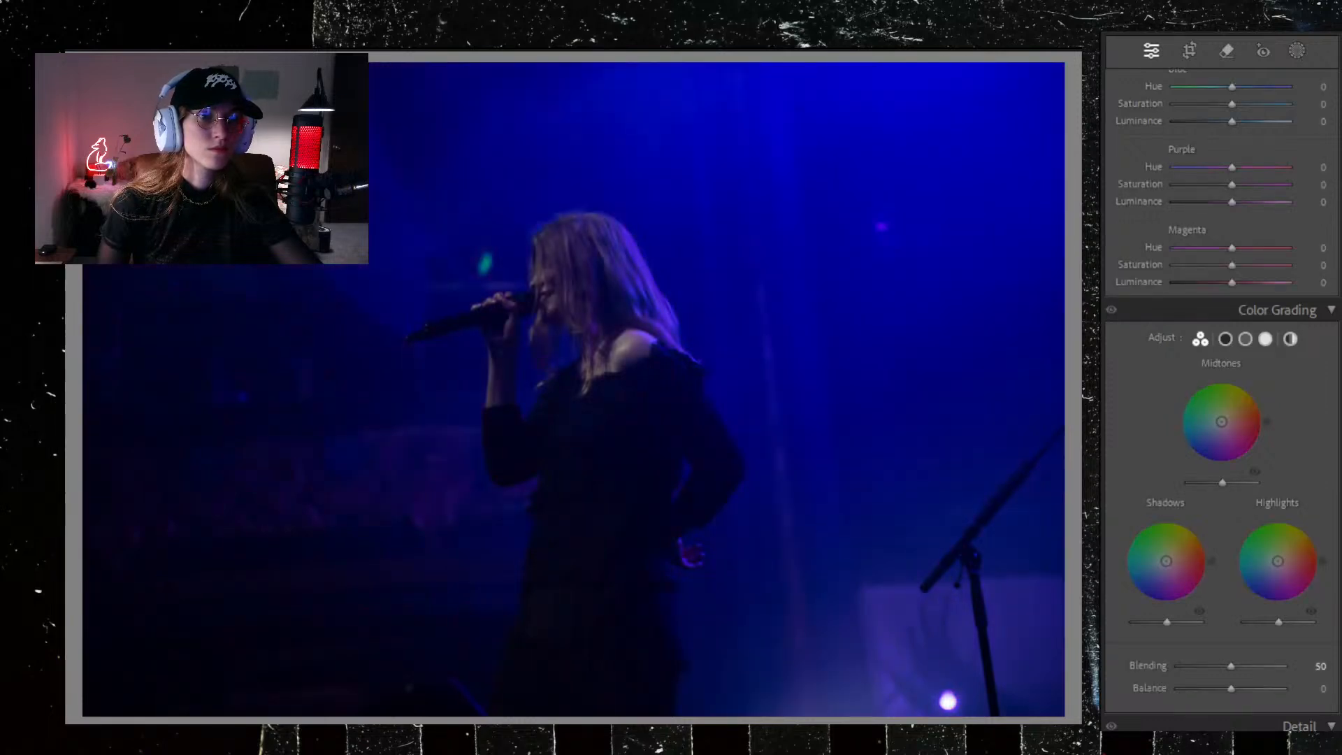
{"action": "key", "text": "Right"}
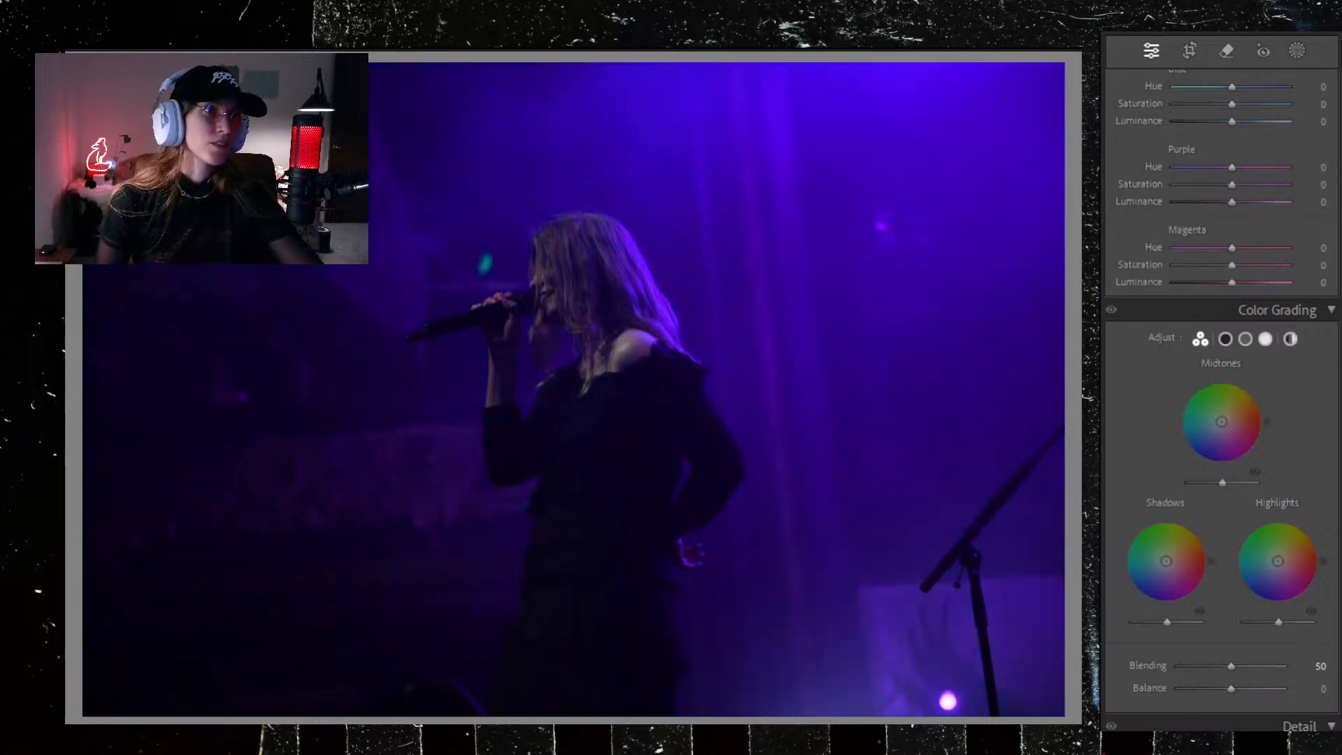
{"action": "key", "text": "Right"}
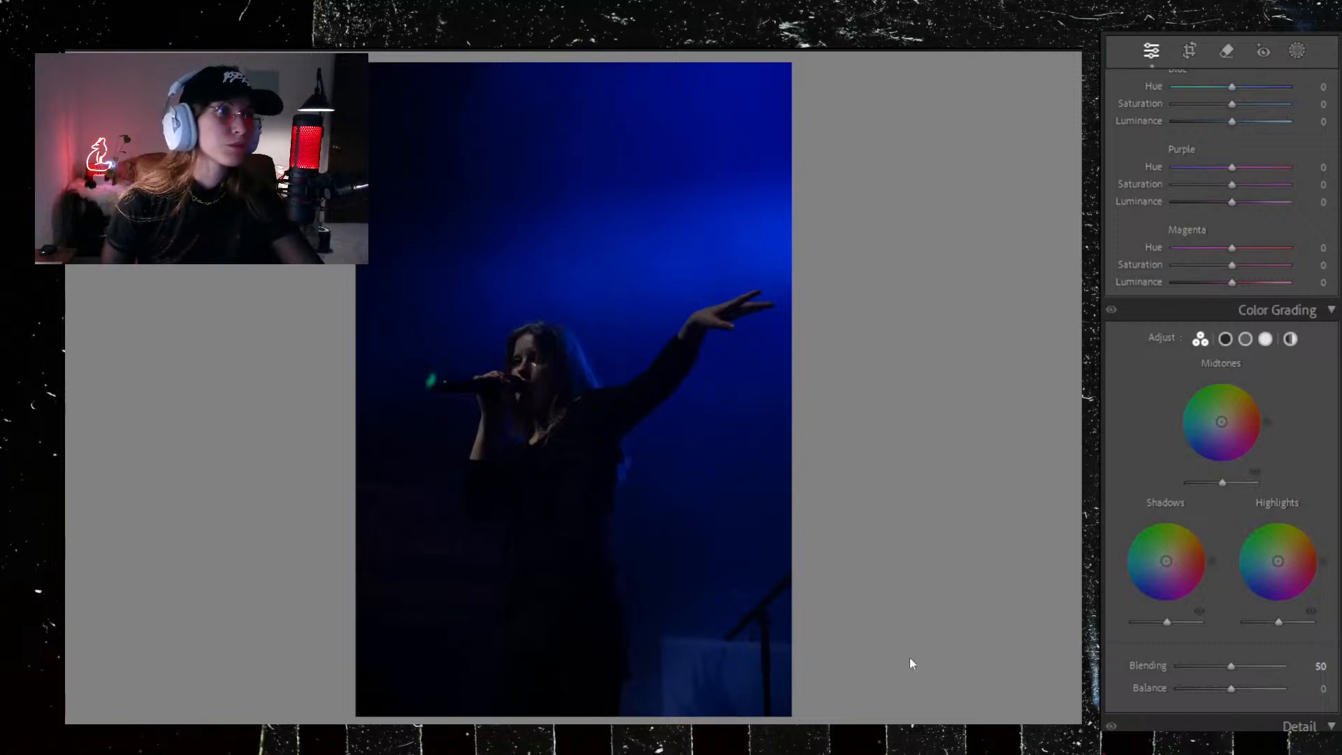
{"action": "key", "text": "ctrl+v"}
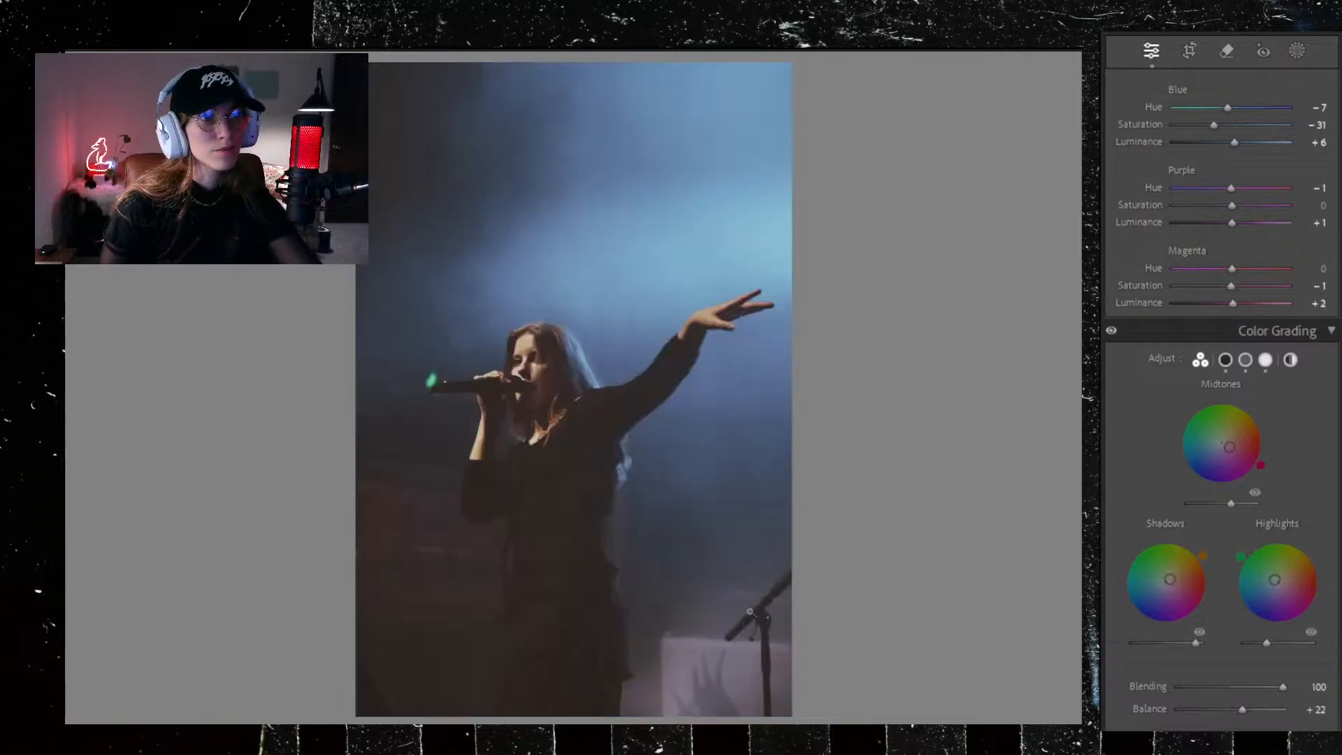
Step: Rotate the outstretched-arm shot to −1.11 and crop away the empty space above the singer and a strip at the left
{"action": "left_click", "coordinate": [1187, 49]}
{"action": "left_click_drag", "start_coordinate": [566, 65], "coordinate": [564, 101]}
{"action": "left_click_drag", "start_coordinate": [336, 144], "coordinate": [328, 155]}
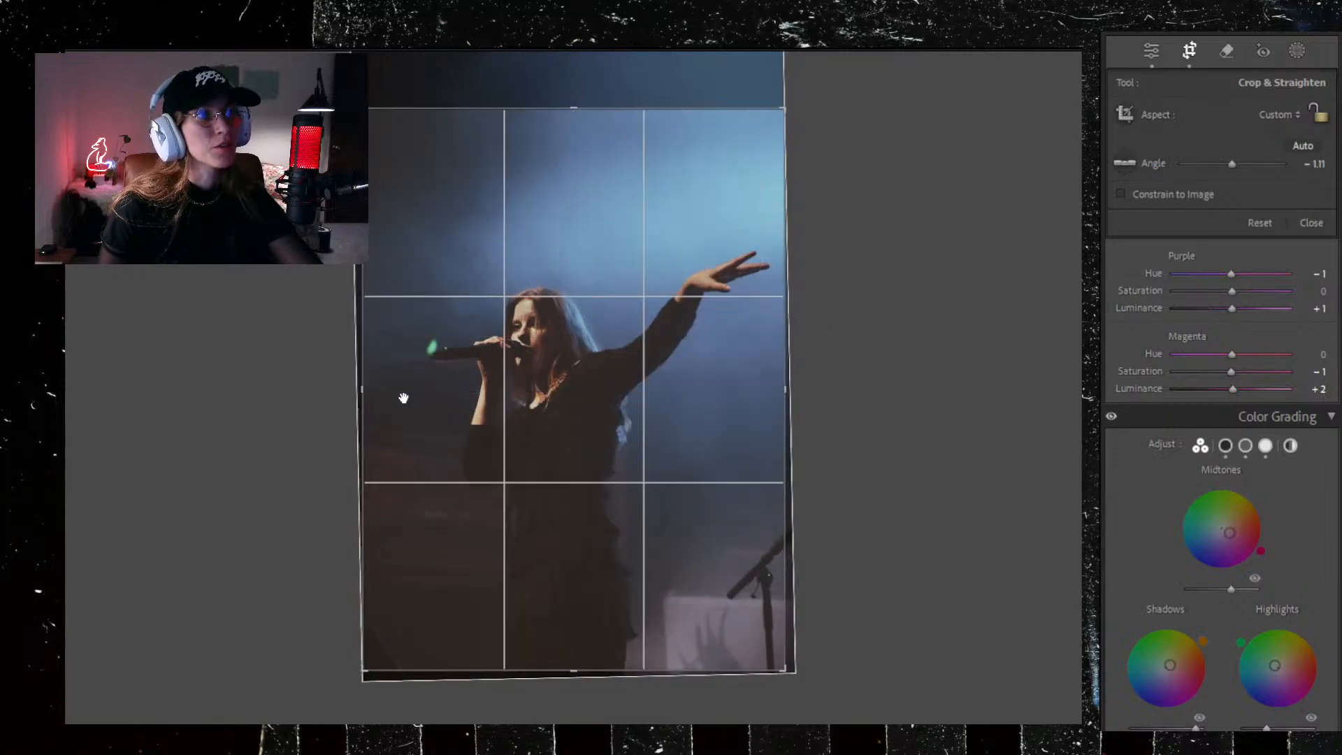
{"action": "left_click_drag", "start_coordinate": [362, 402], "coordinate": [376, 404]}
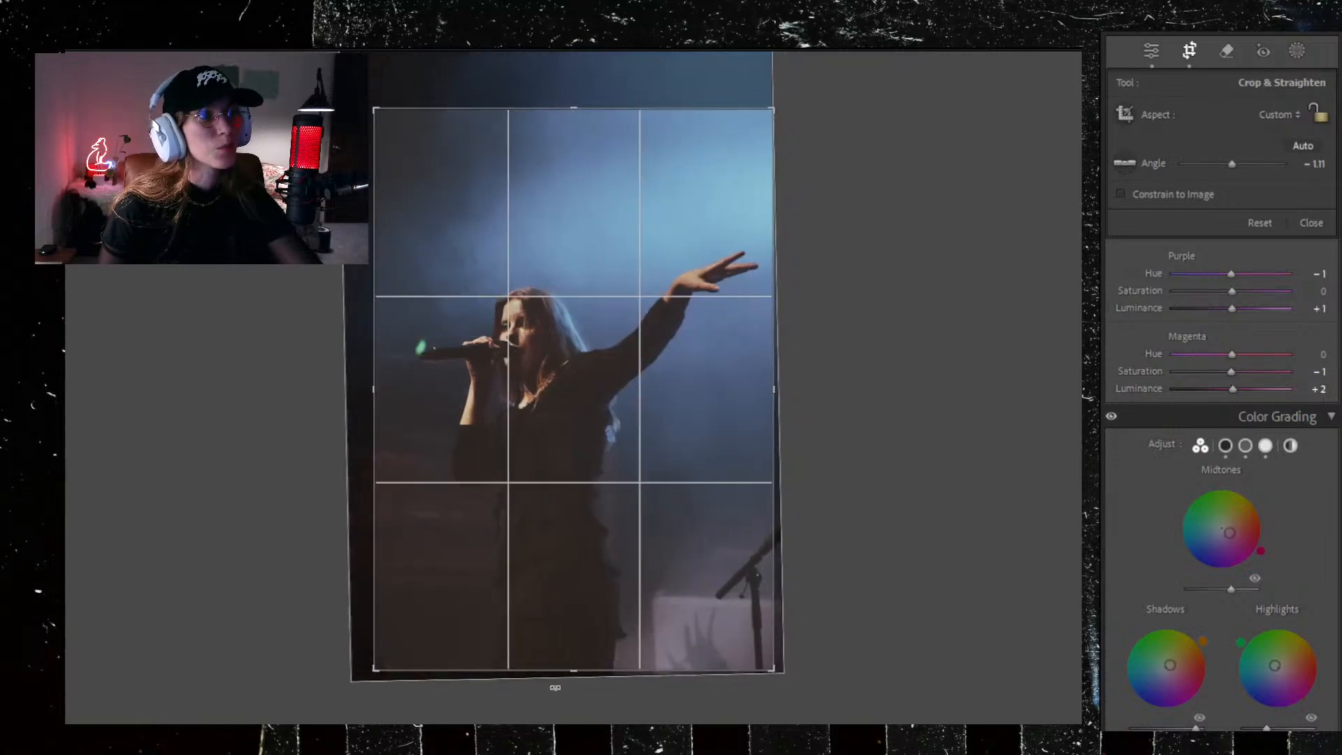
Step: Heal away the microphone stand in the photo's lower right corner with a size 18 brush
{"action": "left_click", "coordinate": [1226, 51]}
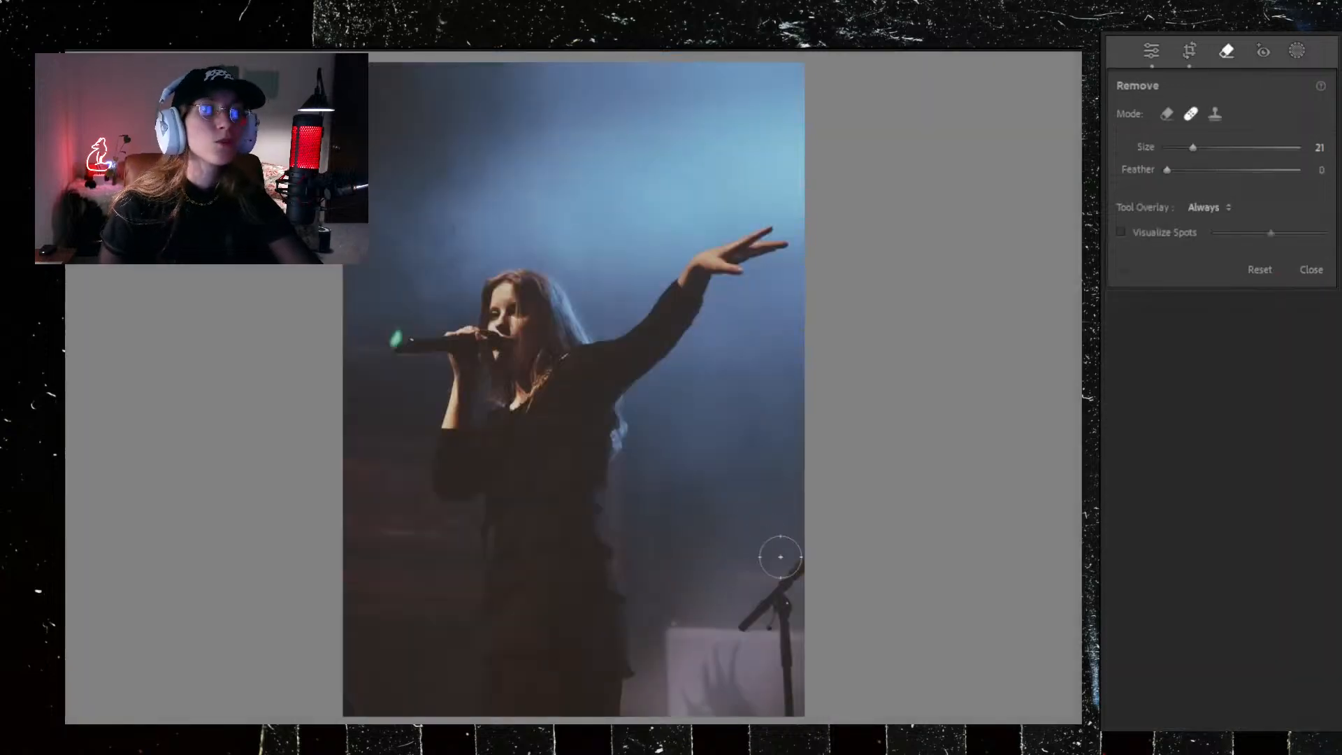
{"action": "scroll", "coordinate": [798, 571], "scroll_direction": "down", "scroll_amount": 1}
{"action": "scroll", "coordinate": [798, 571], "scroll_direction": "down", "scroll_amount": 1}
{"action": "mouse_move", "coordinate": [800, 549]}
{"action": "left_mouse_down"}
{"action": "mouse_move", "coordinate": [737, 622]}
{"action": "mouse_move", "coordinate": [777, 592]}
{"action": "mouse_move", "coordinate": [789, 717]}
{"action": "mouse_move", "coordinate": [768, 627]}
{"action": "left_mouse_up"}
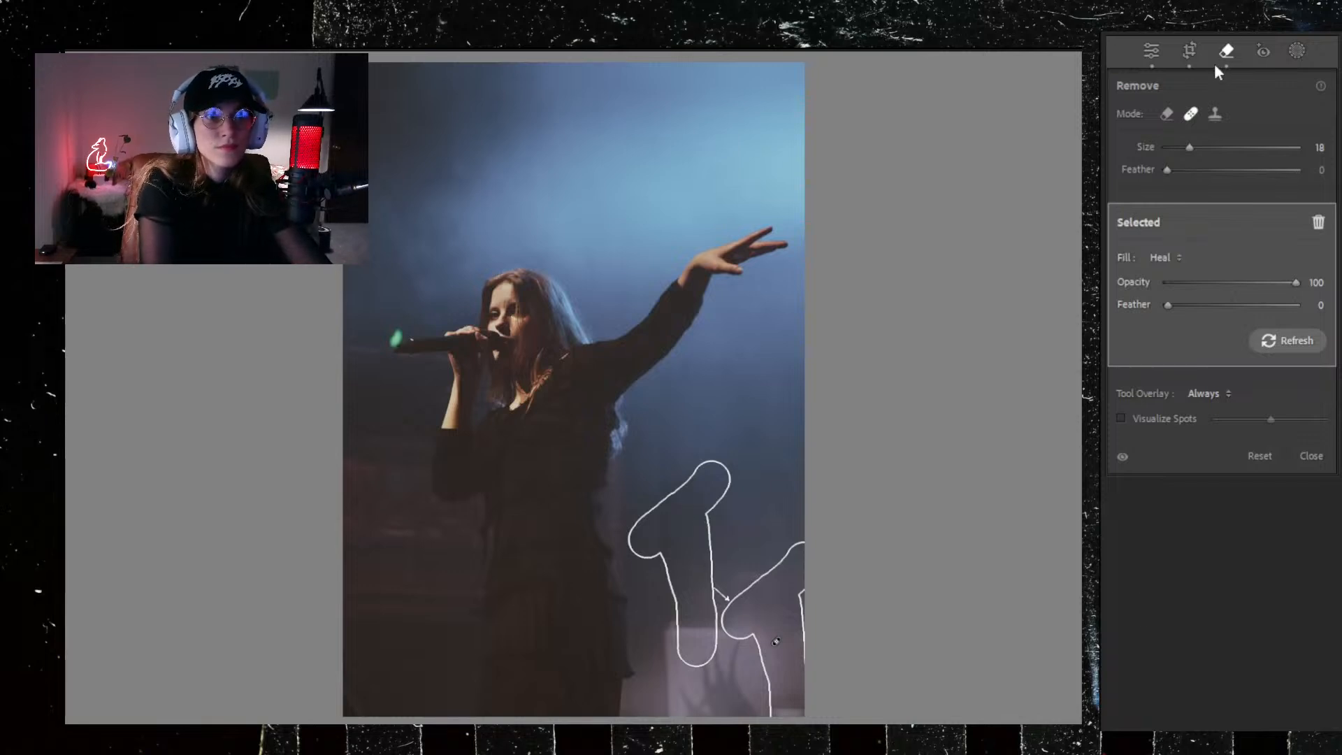
Step: Reposition the source area of the healed microphone stand higher, onto the plain blue background below the outstretched arm
{"action": "left_click", "coordinate": [1214, 64]}
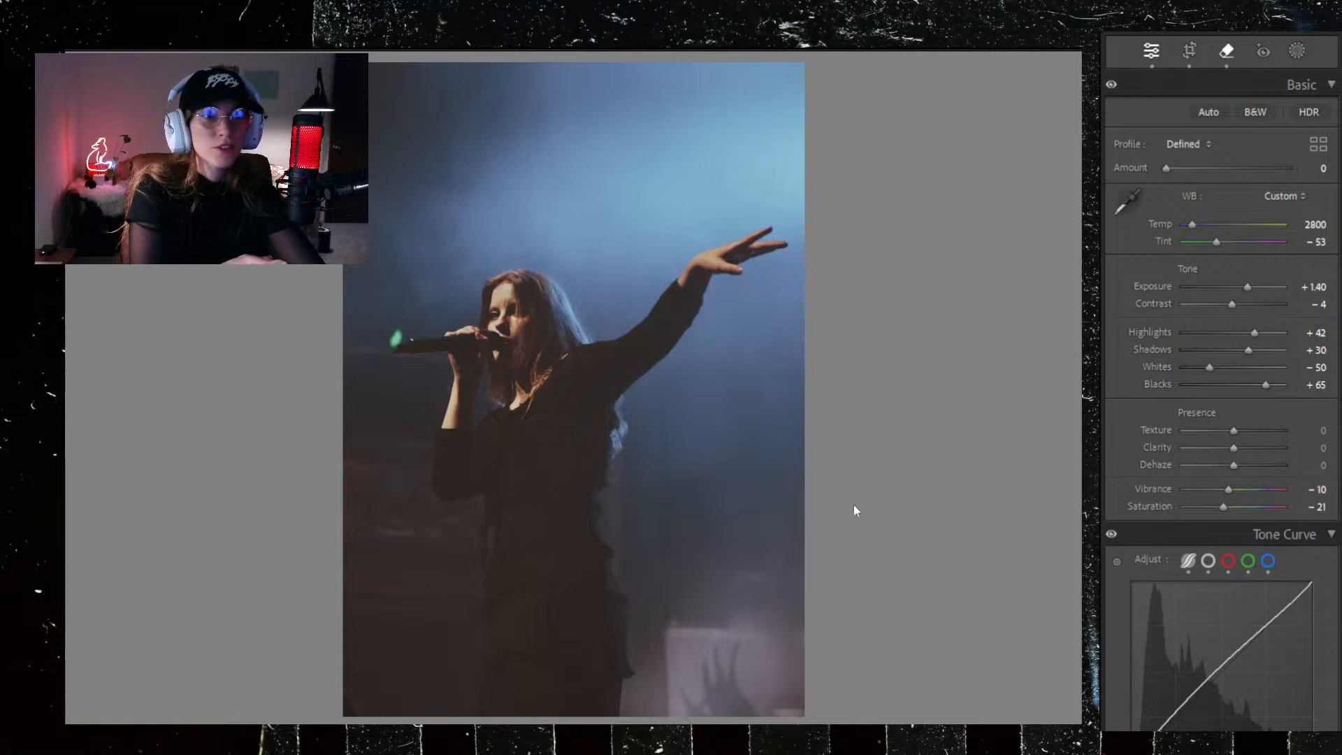
{"action": "left_click", "coordinate": [1225, 62]}
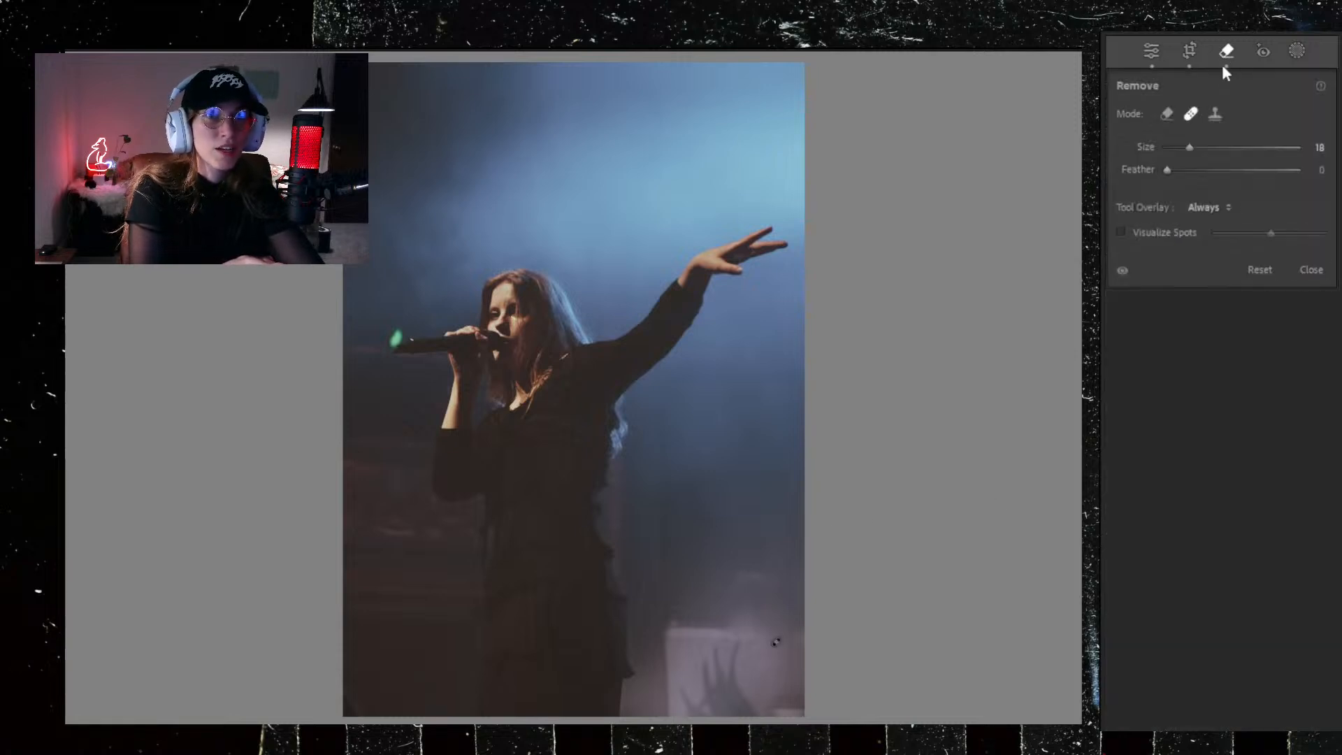
{"action": "left_click", "coordinate": [775, 642]}
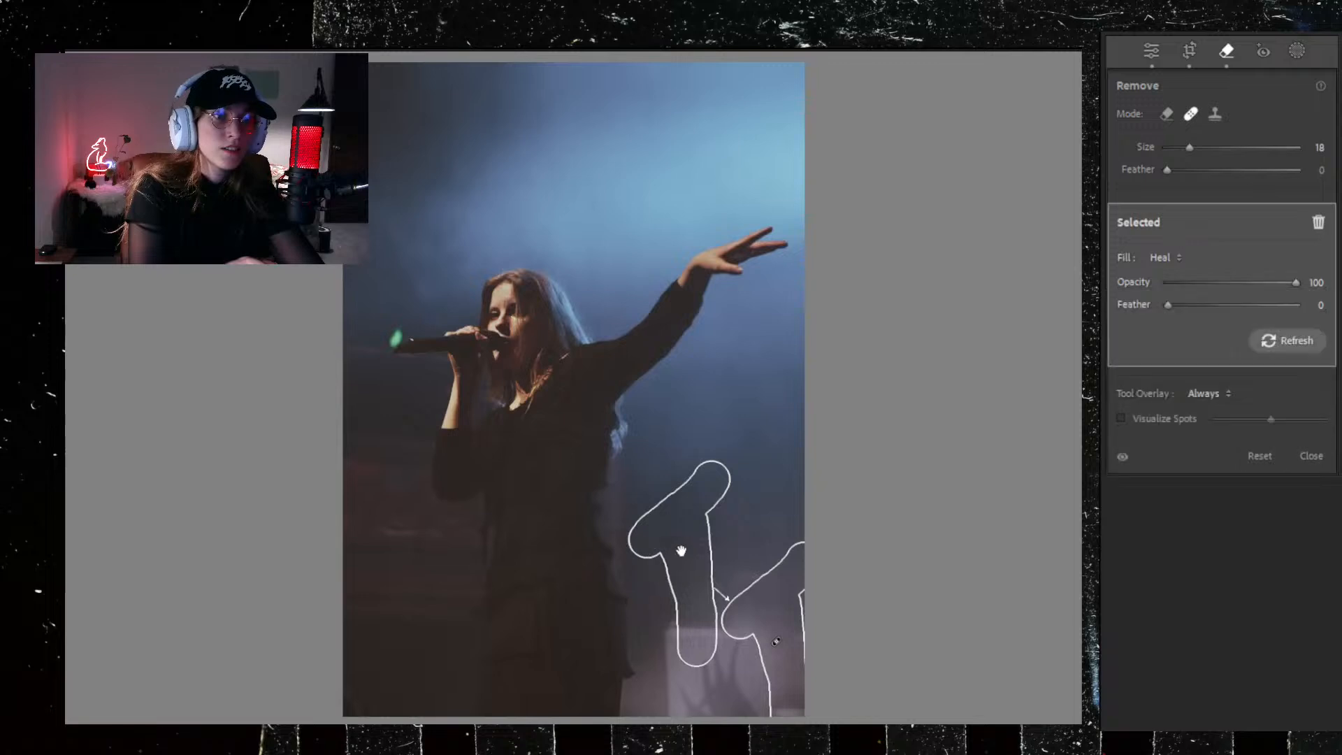
{"action": "left_click_drag", "start_coordinate": [682, 552], "coordinate": [742, 452]}
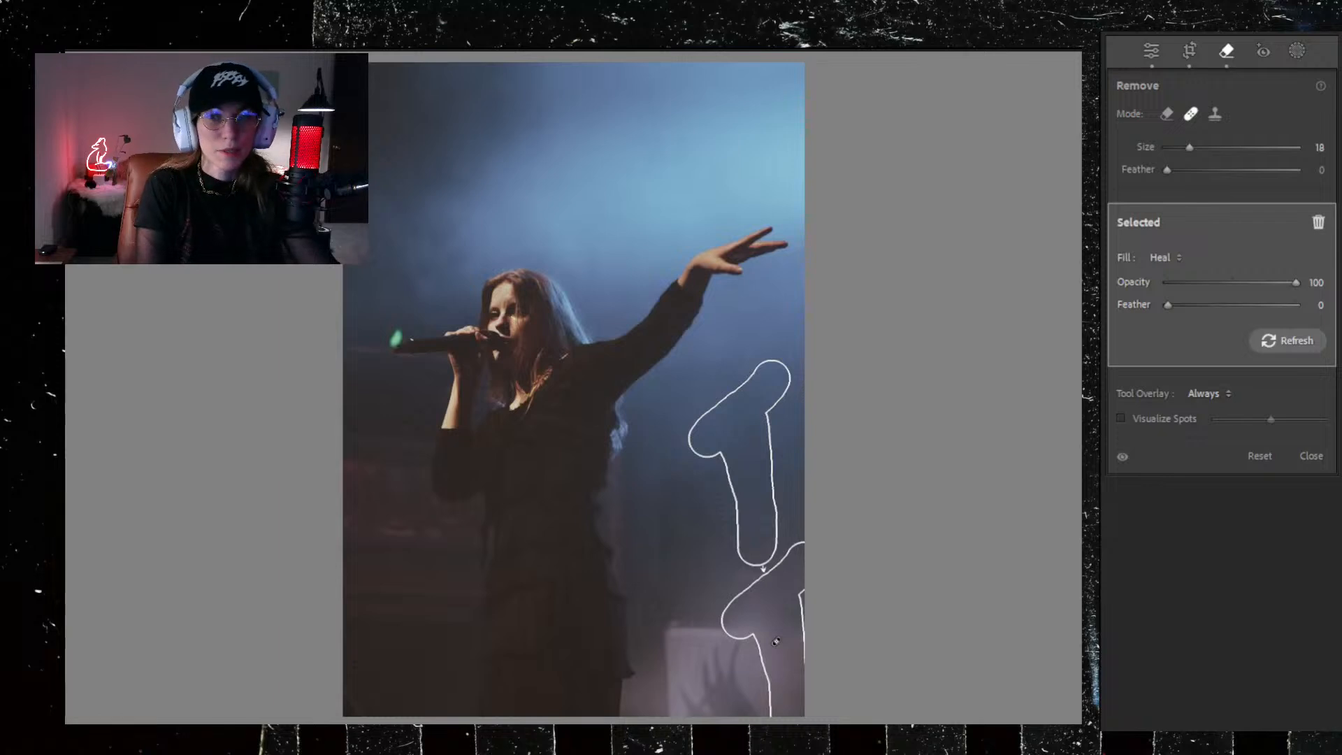
{"action": "left_click", "coordinate": [1223, 53]}
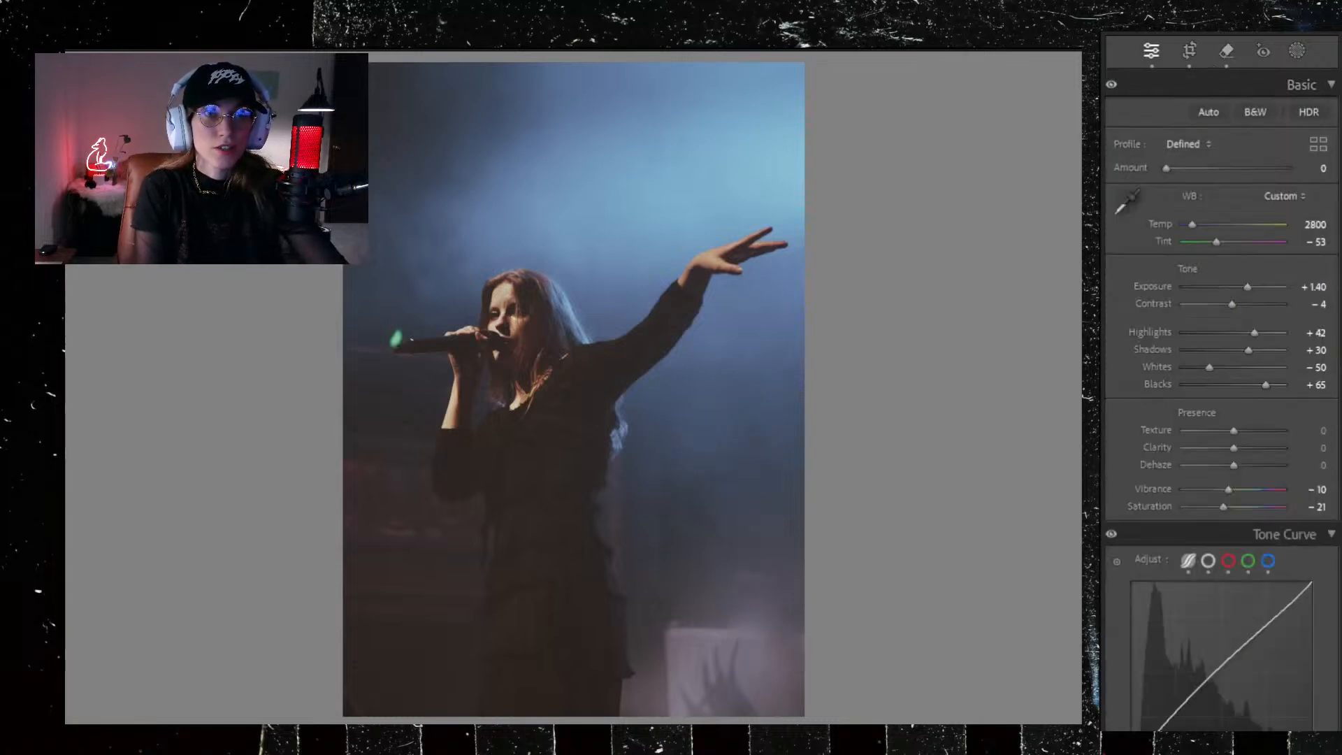
Step: Tighten the outstretched-arm shot's crop slightly at the right side and above the singer, and set its rotation to −0.80
{"action": "left_click", "coordinate": [1189, 51]}
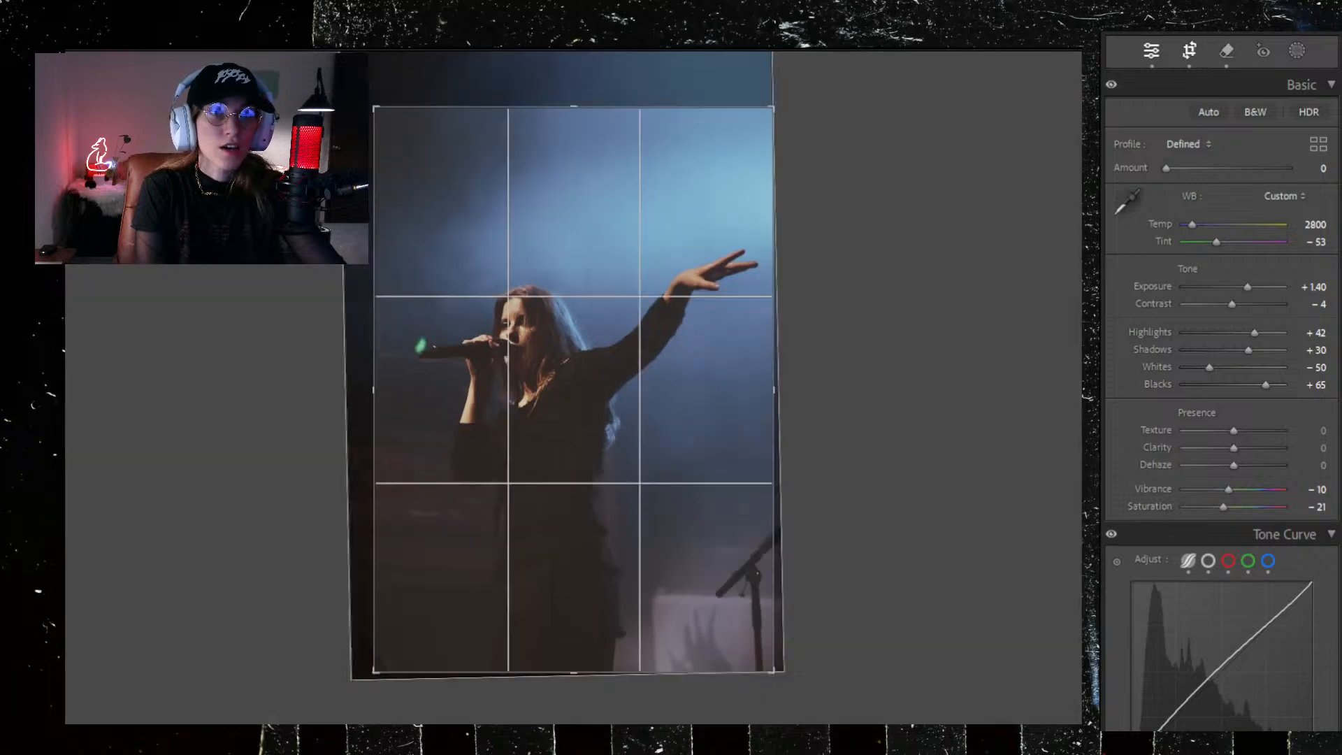
{"action": "left_click_drag", "start_coordinate": [769, 605], "coordinate": [763, 605]}
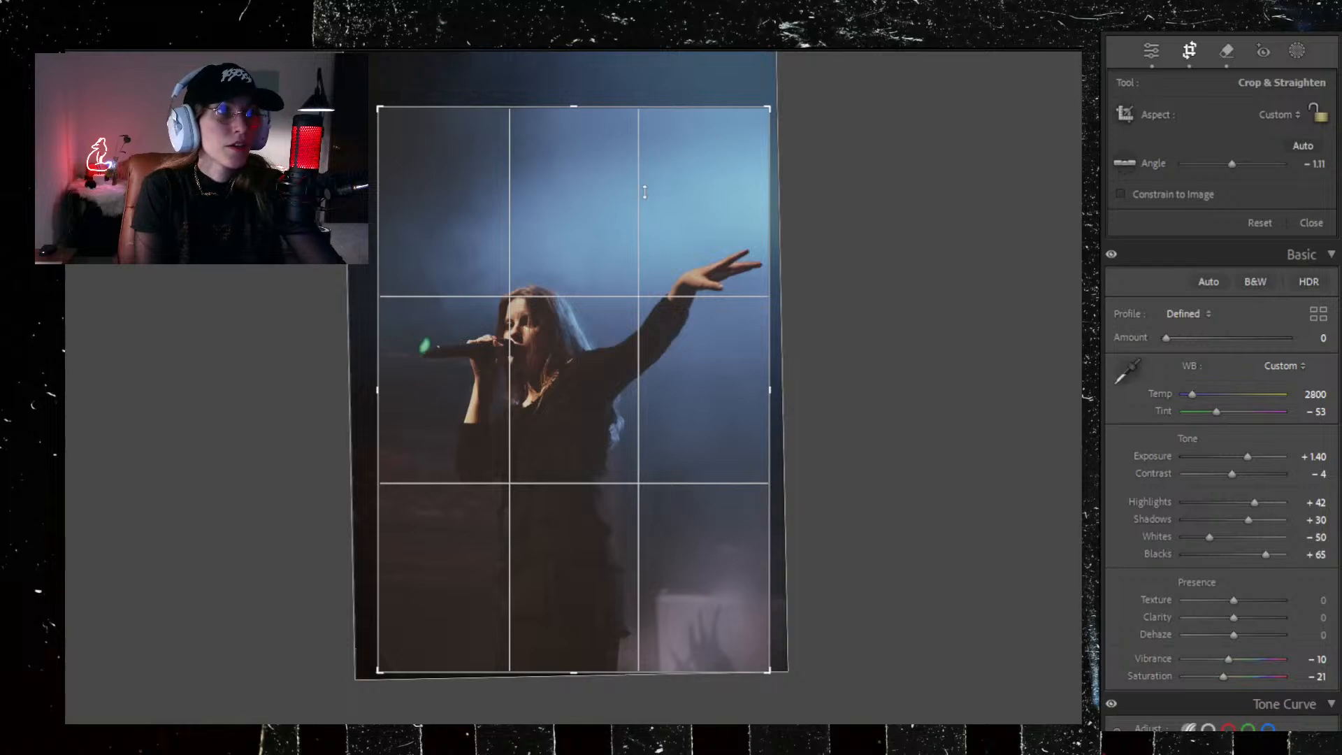
{"action": "left_click_drag", "start_coordinate": [613, 116], "coordinate": [613, 128]}
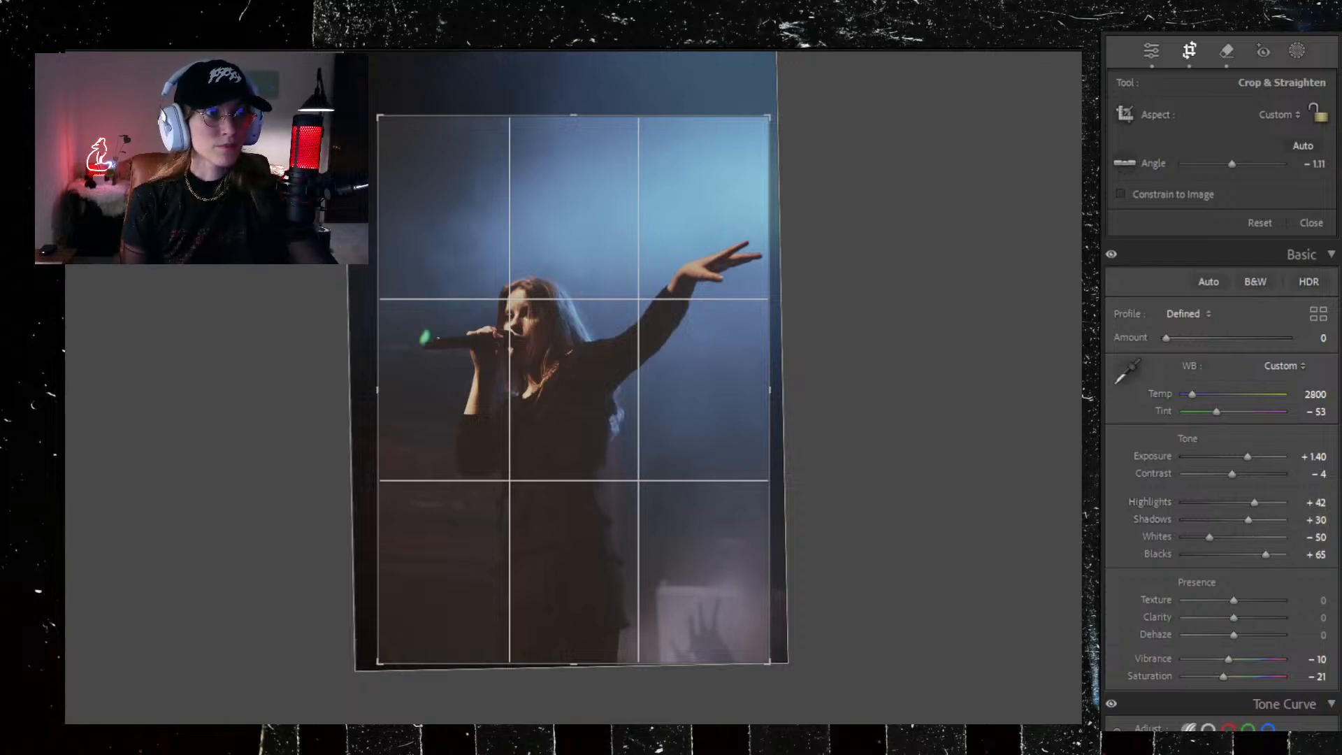
{"action": "left_click_drag", "start_coordinate": [497, 215], "coordinate": [500, 214]}
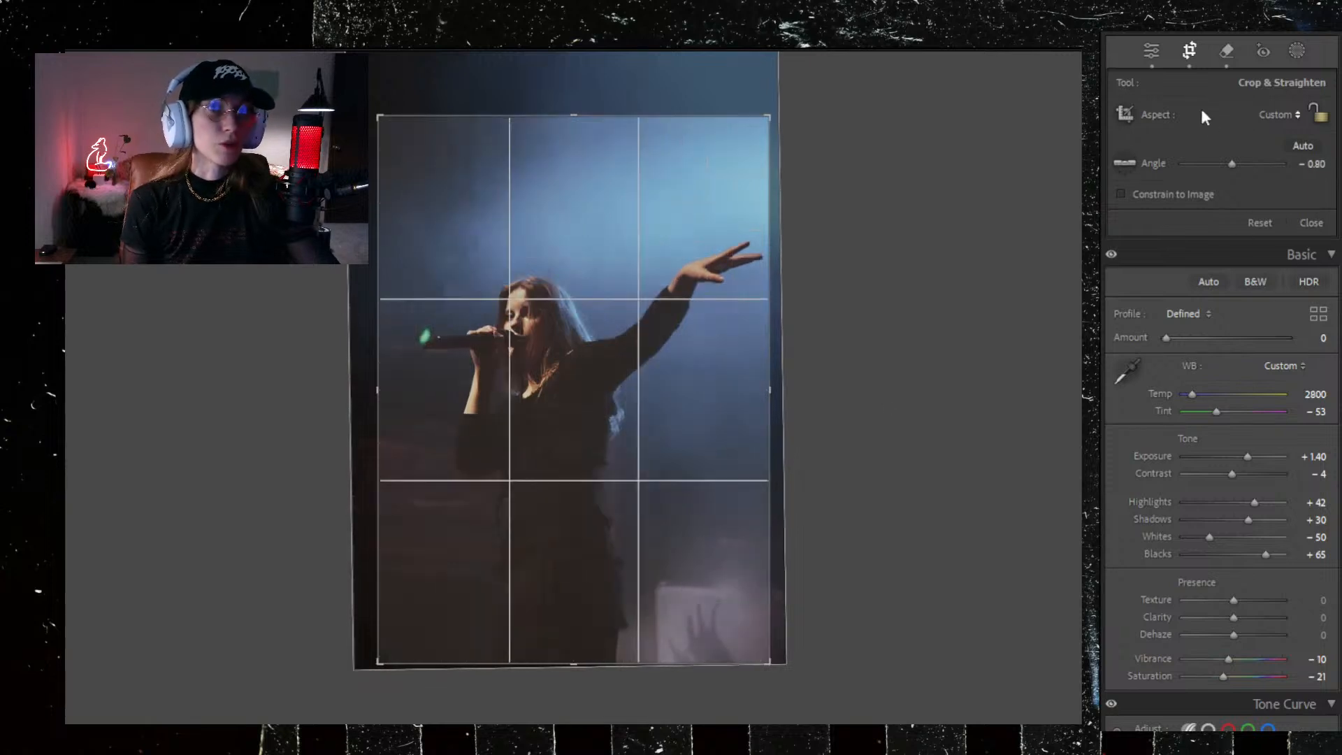
{"action": "left_click", "coordinate": [1190, 53]}
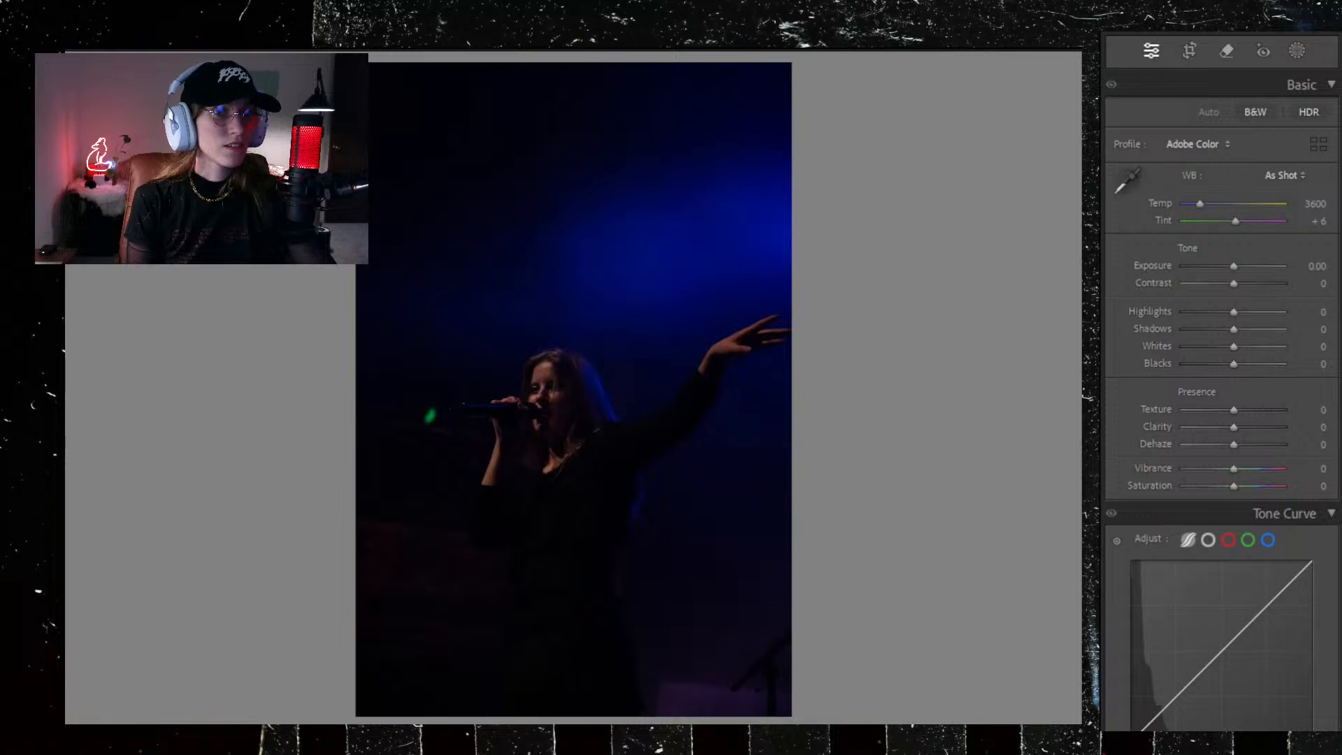
Step: Compare the unedited outstretched-arm variants with the edited shot, examining the singer's face up close
{"action": "key", "text": "Right"}
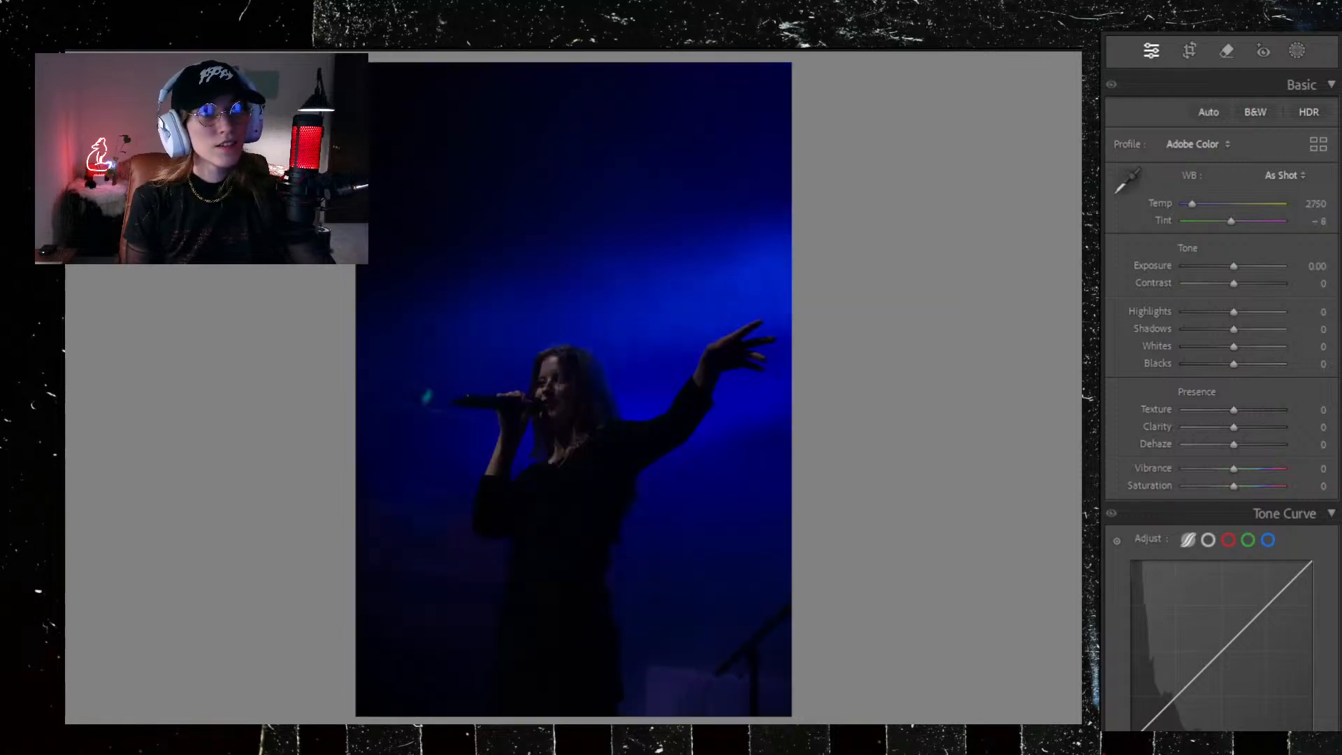
{"action": "left_click", "coordinate": [562, 373]}
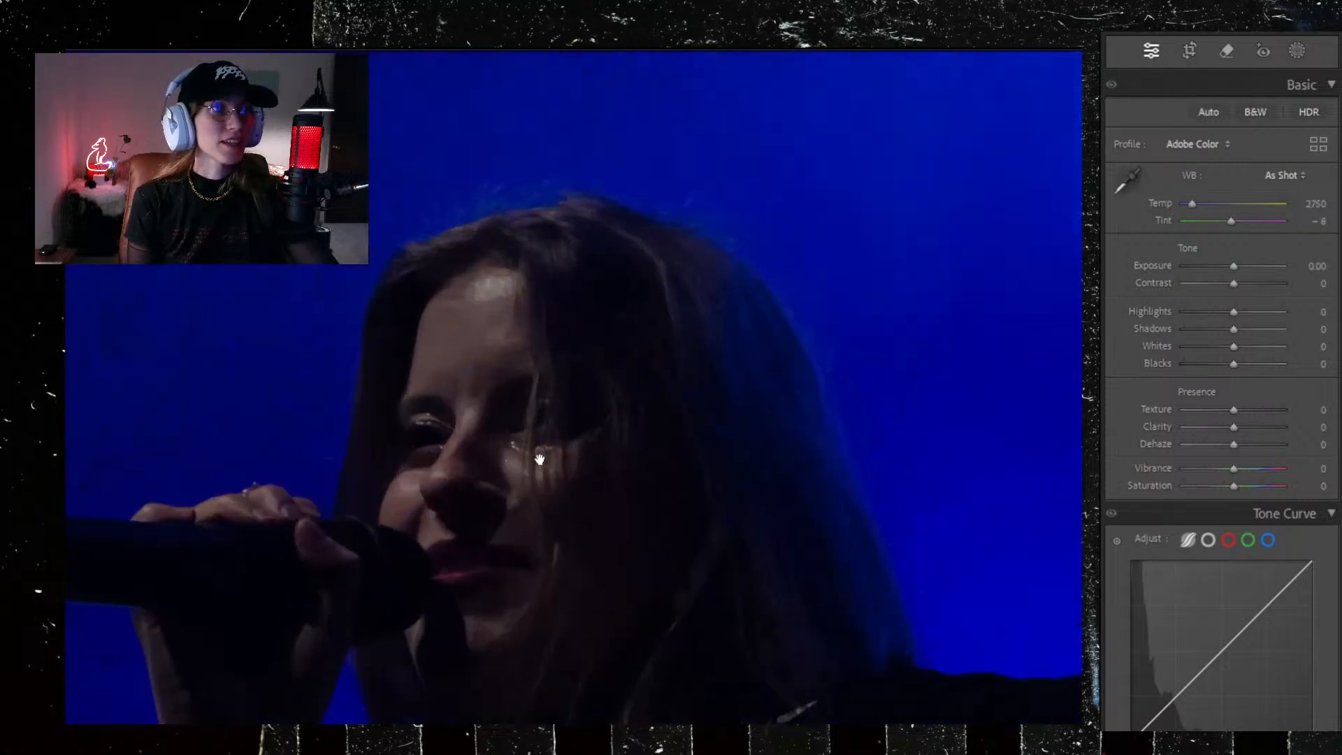
{"action": "left_click", "coordinate": [548, 469]}
{"action": "key", "text": "ctrl+shift+v"}
{"action": "left_click", "coordinate": [513, 311]}
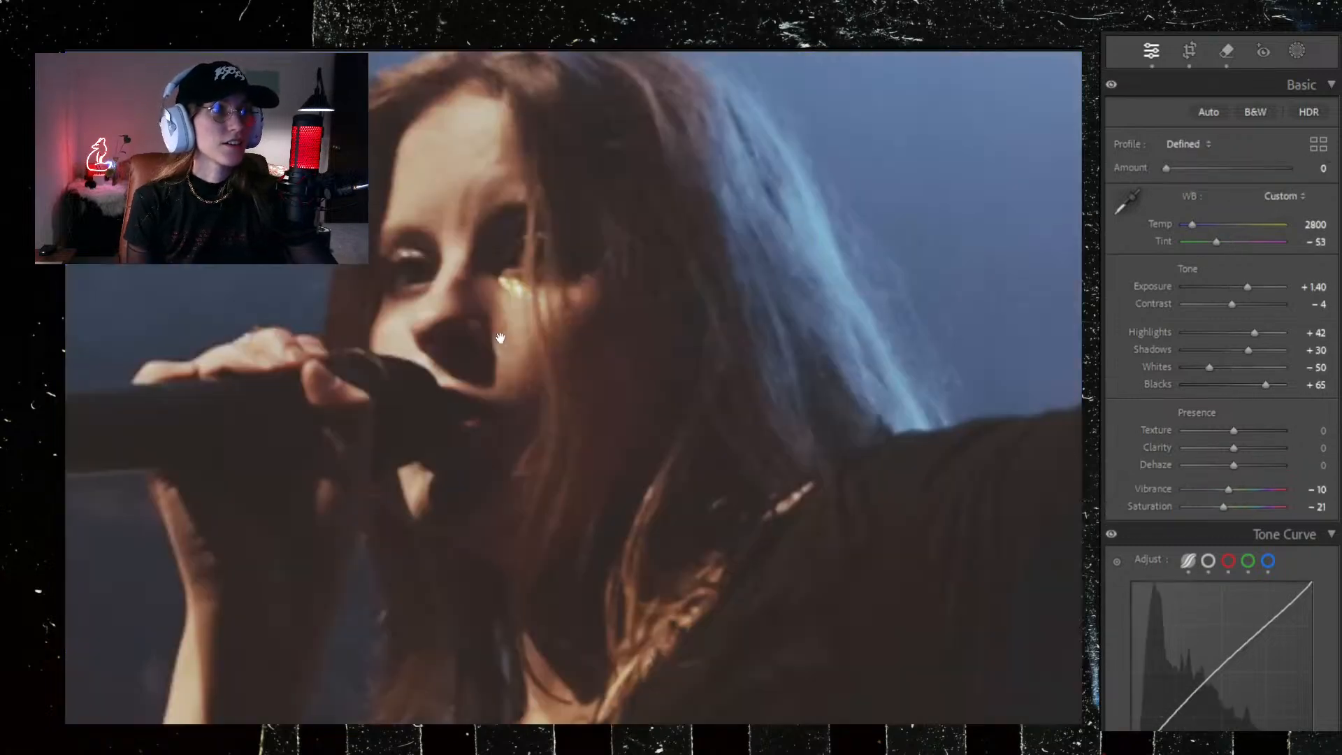
{"action": "left_click", "coordinate": [500, 339]}
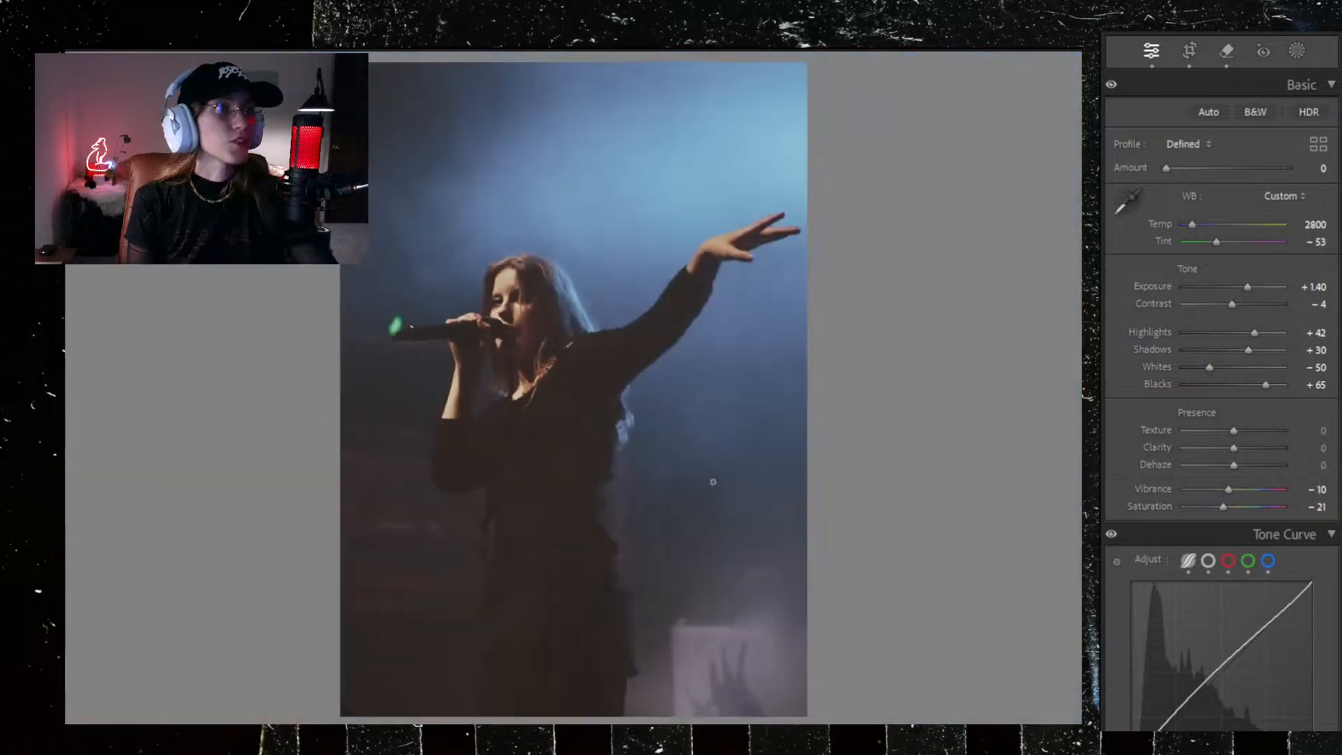
Step: Set the edited outstretched-arm shot's luminance noise reduction to 15
{"action": "scroll", "coordinate": [1160, 505], "scroll_direction": "down", "scroll_amount": 3}
{"action": "scroll", "coordinate": [1160, 505], "scroll_direction": "down", "scroll_amount": 2}
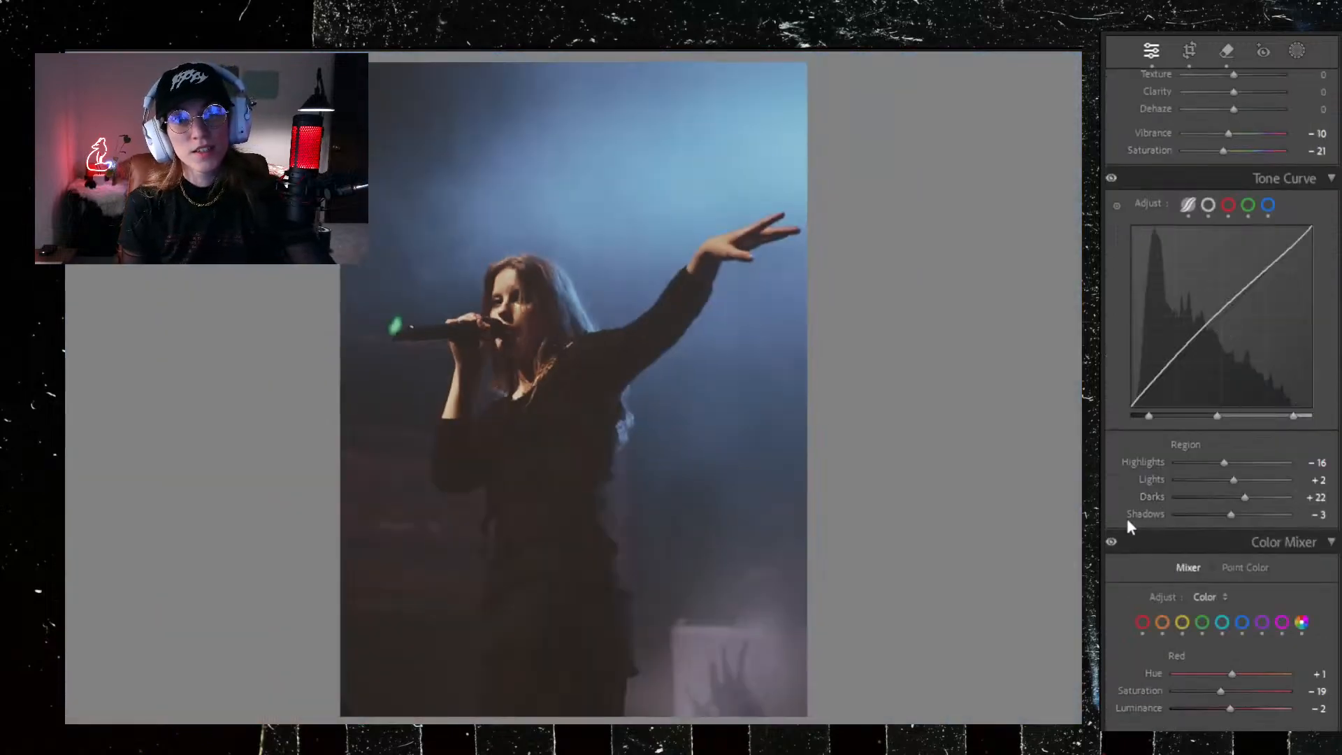
{"action": "scroll", "coordinate": [1126, 517], "scroll_direction": "down", "scroll_amount": 10}
{"action": "scroll", "coordinate": [1122, 544], "scroll_direction": "down", "scroll_amount": 15}
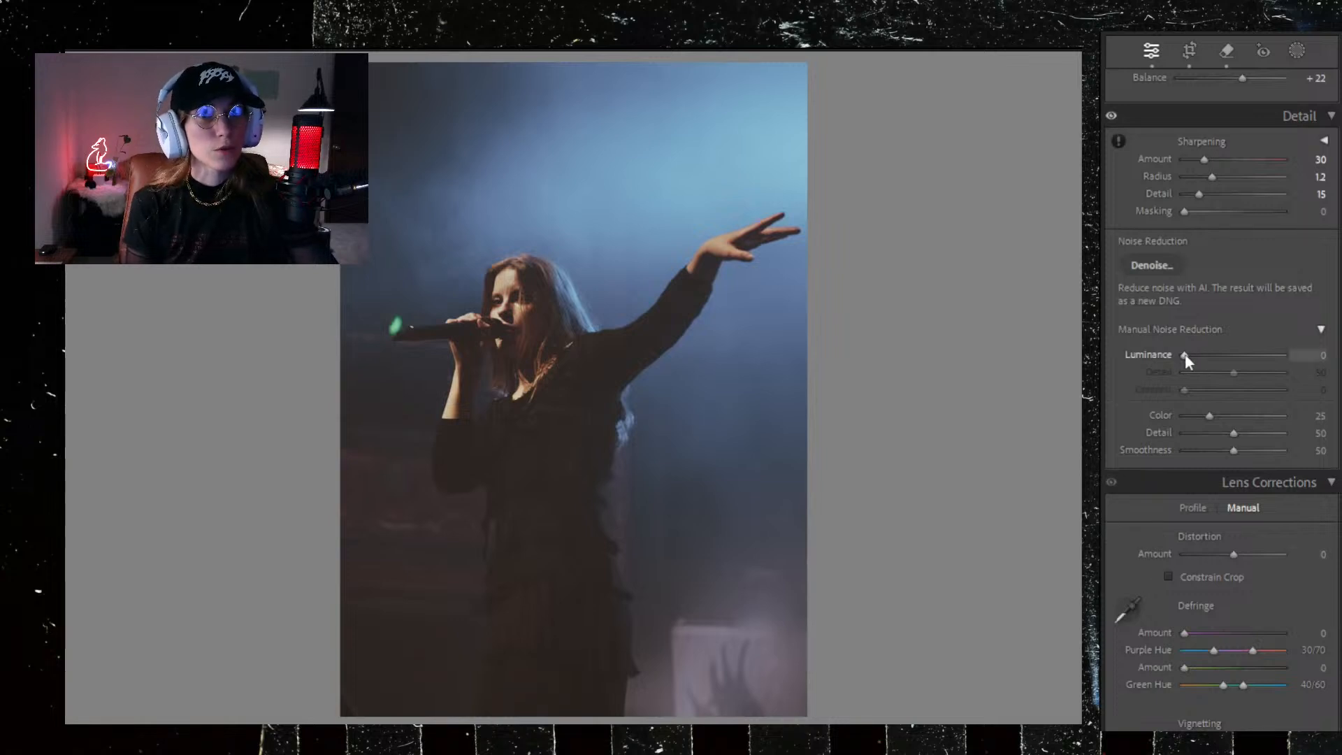
{"action": "left_click_drag", "start_coordinate": [1185, 353], "coordinate": [1200, 353]}
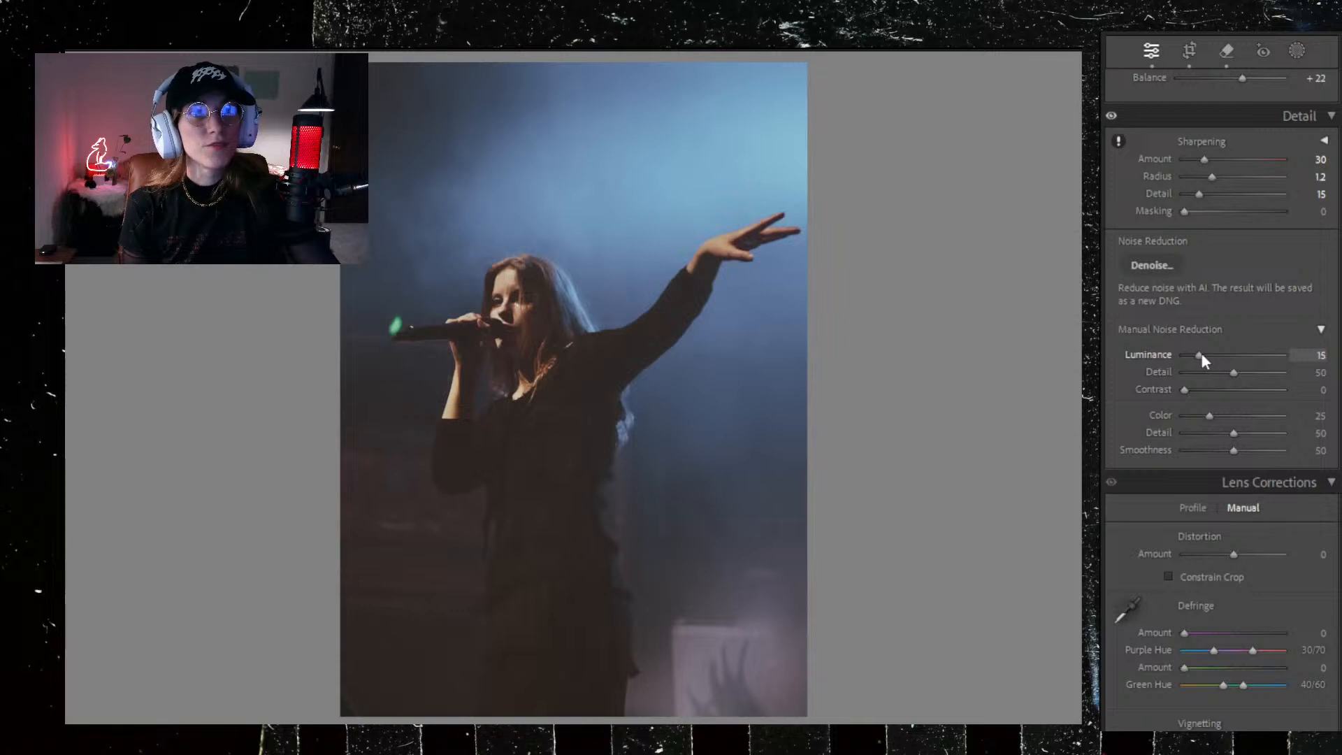
{"action": "left_click", "coordinate": [1189, 49]}
{"action": "left_click", "coordinate": [1144, 49]}
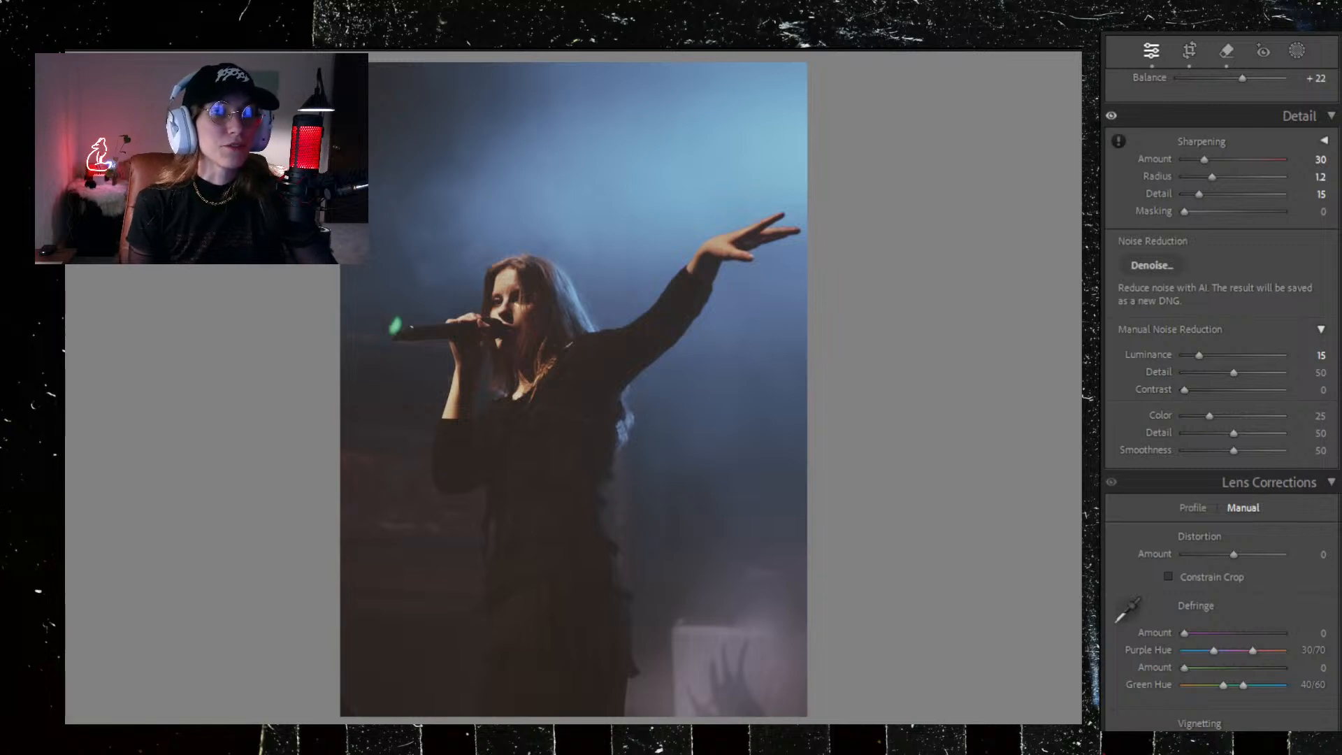
Step: Go to the full-length shot of the singer with the microphone stand and water bottle and paste the copied look onto it
{"action": "key", "text": "Right"}
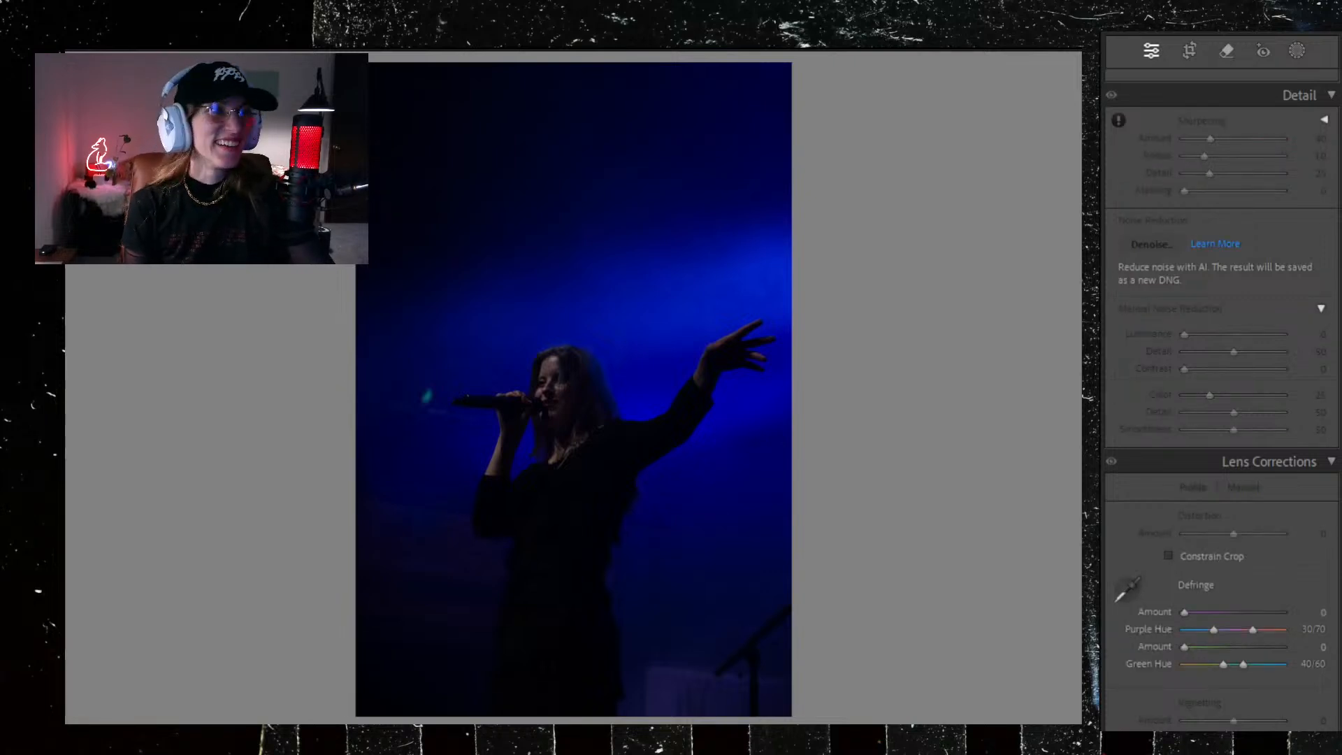
{"action": "key", "text": "Right"}
{"action": "key", "text": "Right"}
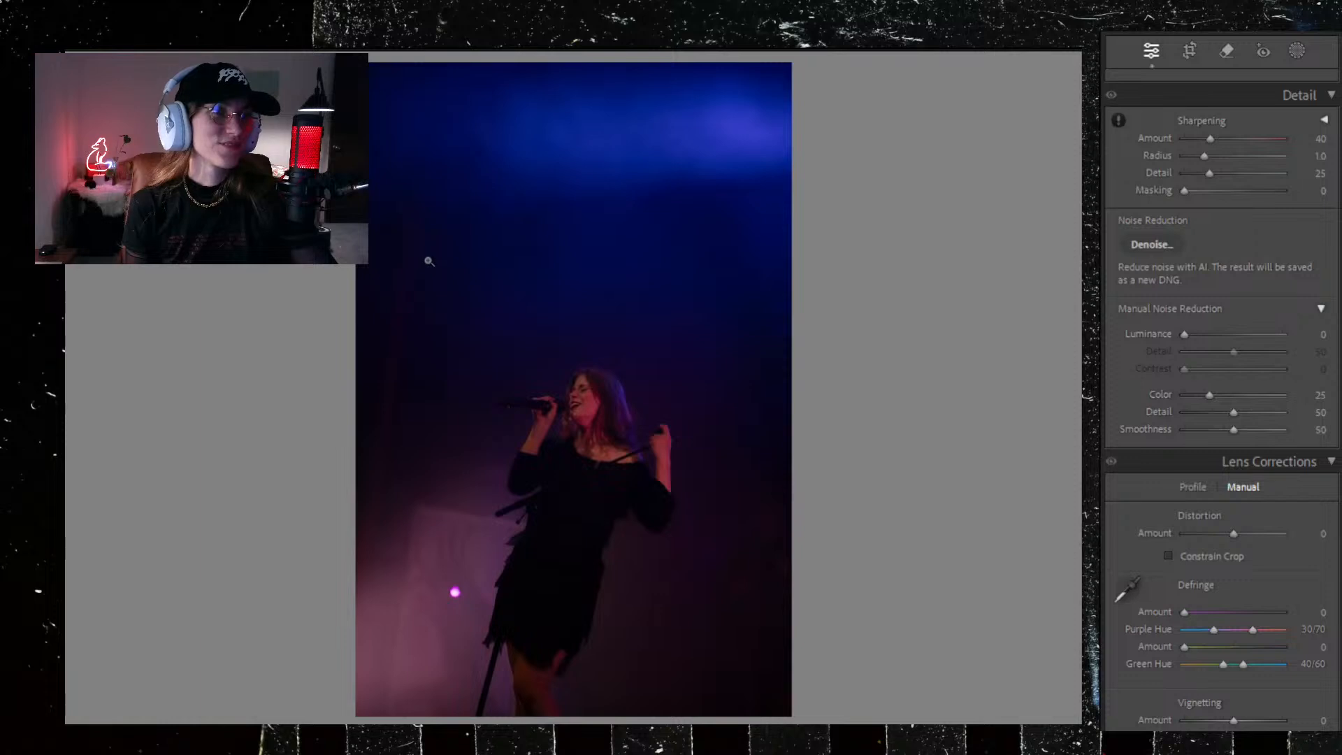
{"action": "key", "text": "ctrl+shift+v"}
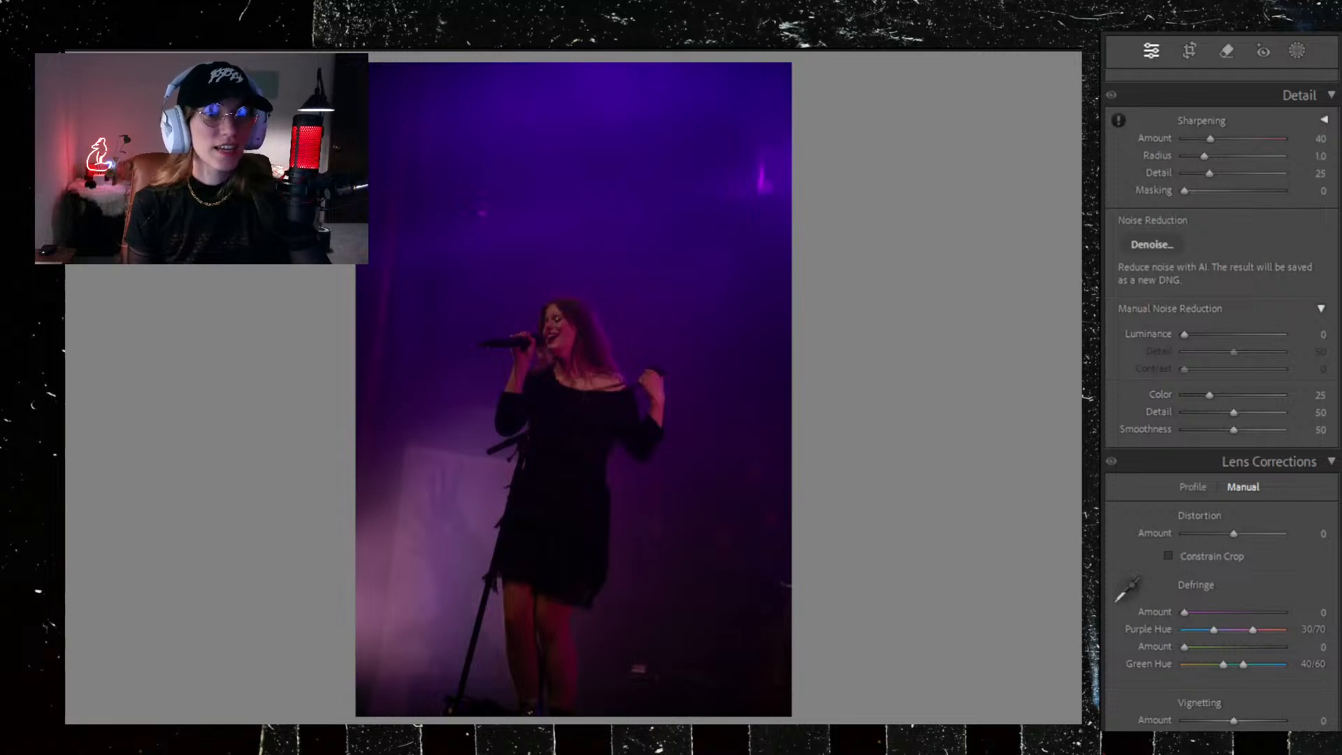
{"action": "key", "text": "Right"}
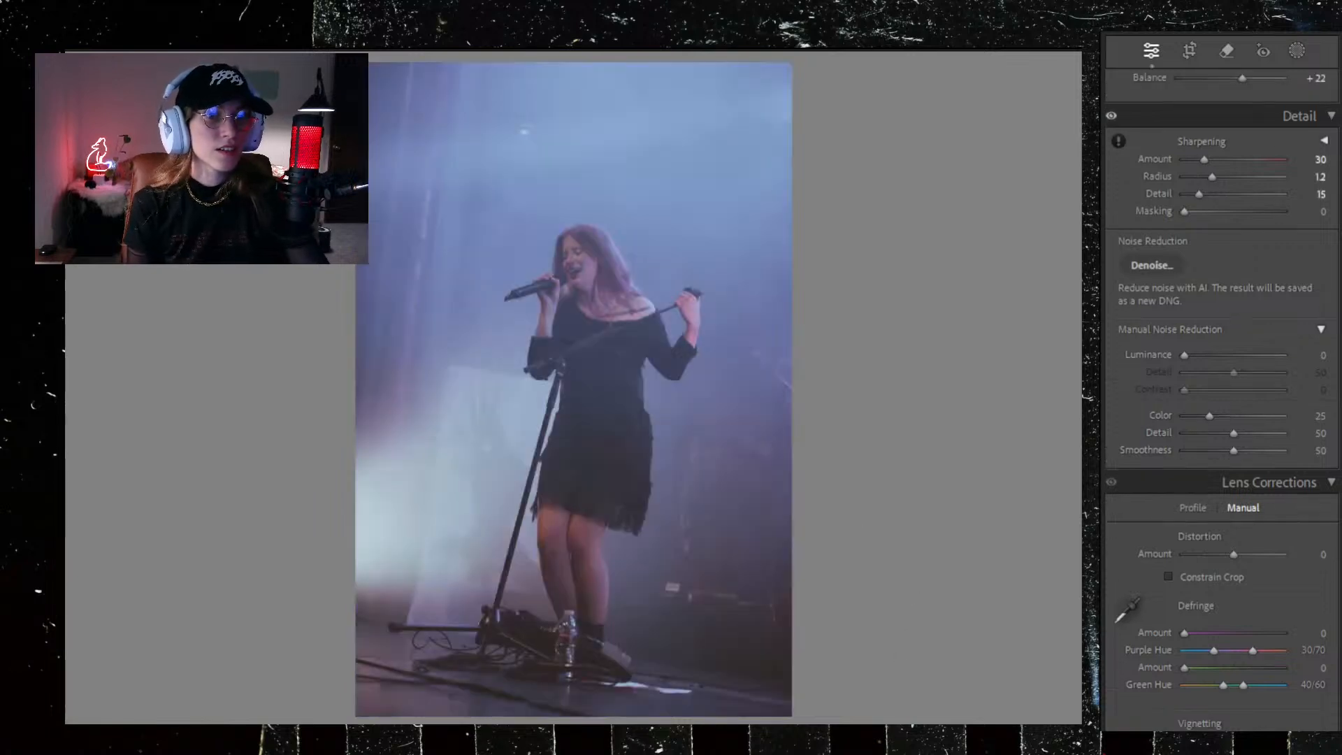
Step: Go to the dark wide vertical shot of the stage with crossing light beams and paste the copied look onto it
{"action": "key", "text": "Right"}
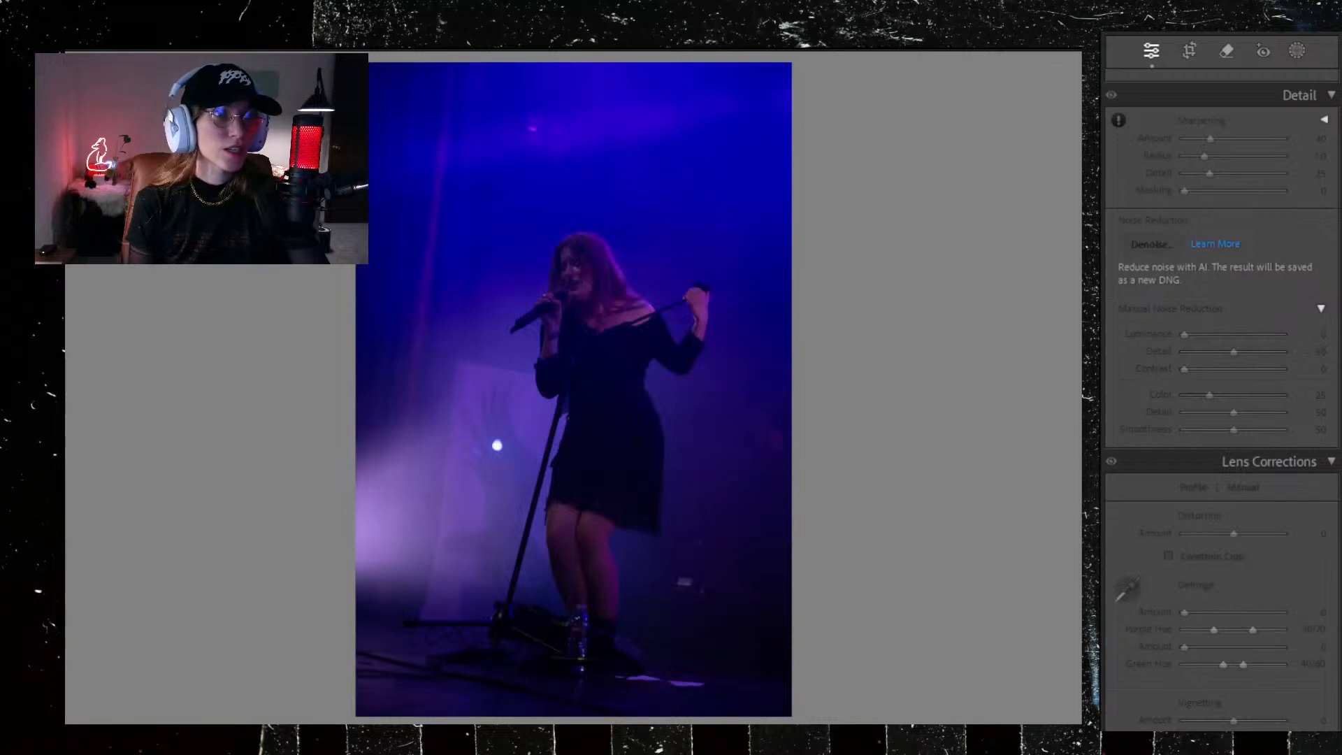
{"action": "key", "text": "Right"}
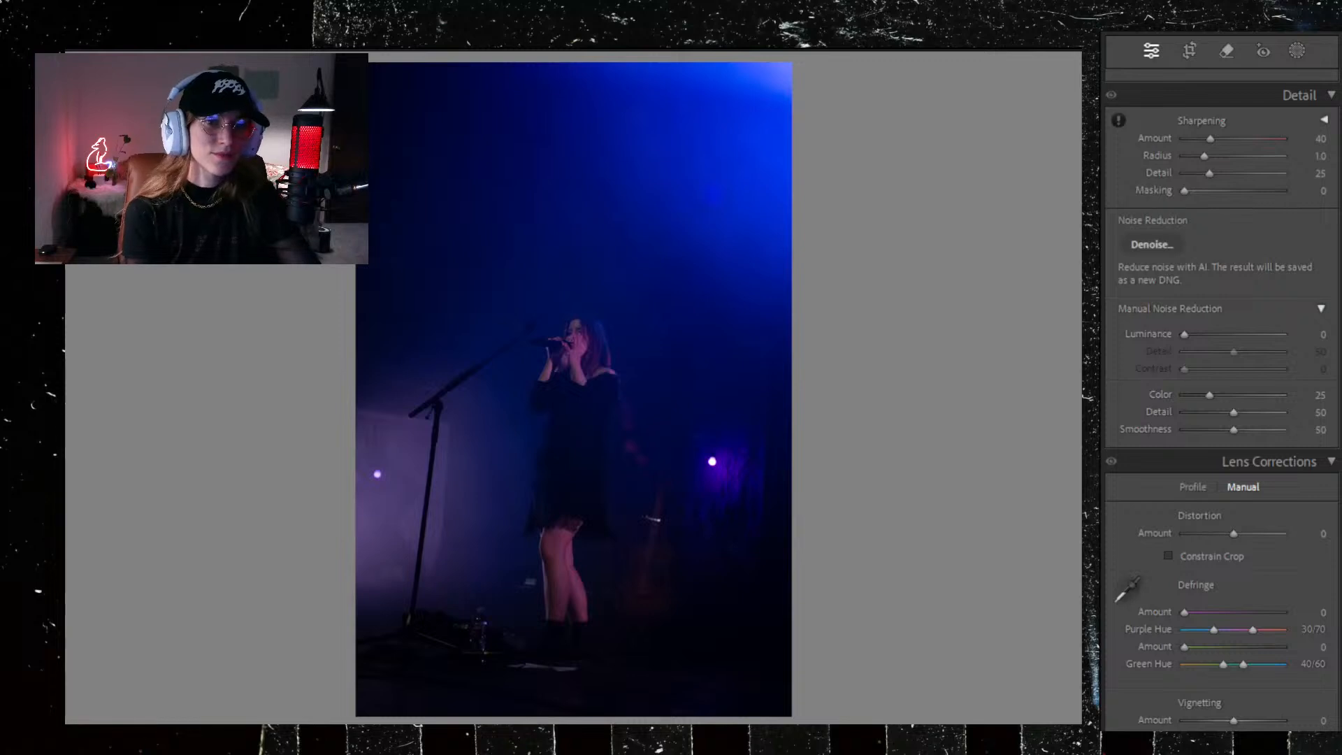
{"action": "key", "text": "backslash"}
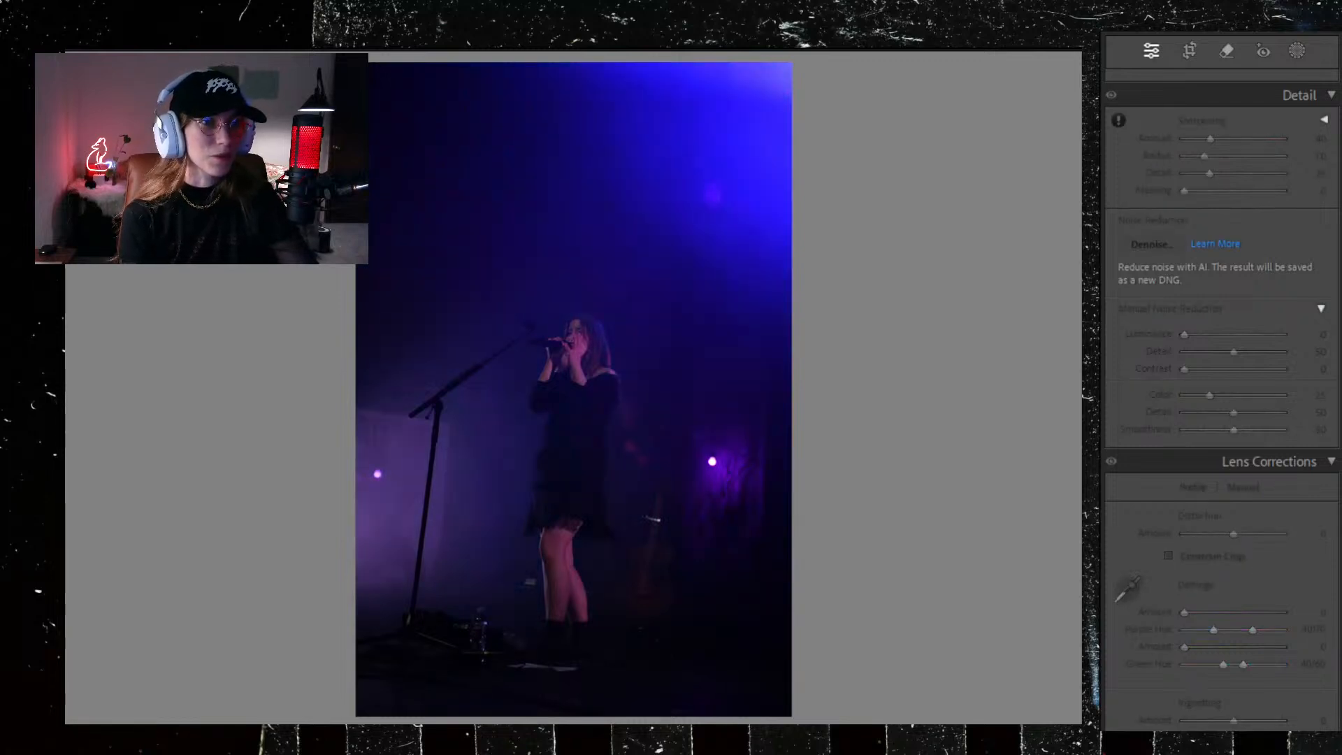
{"action": "key", "text": "Right"}
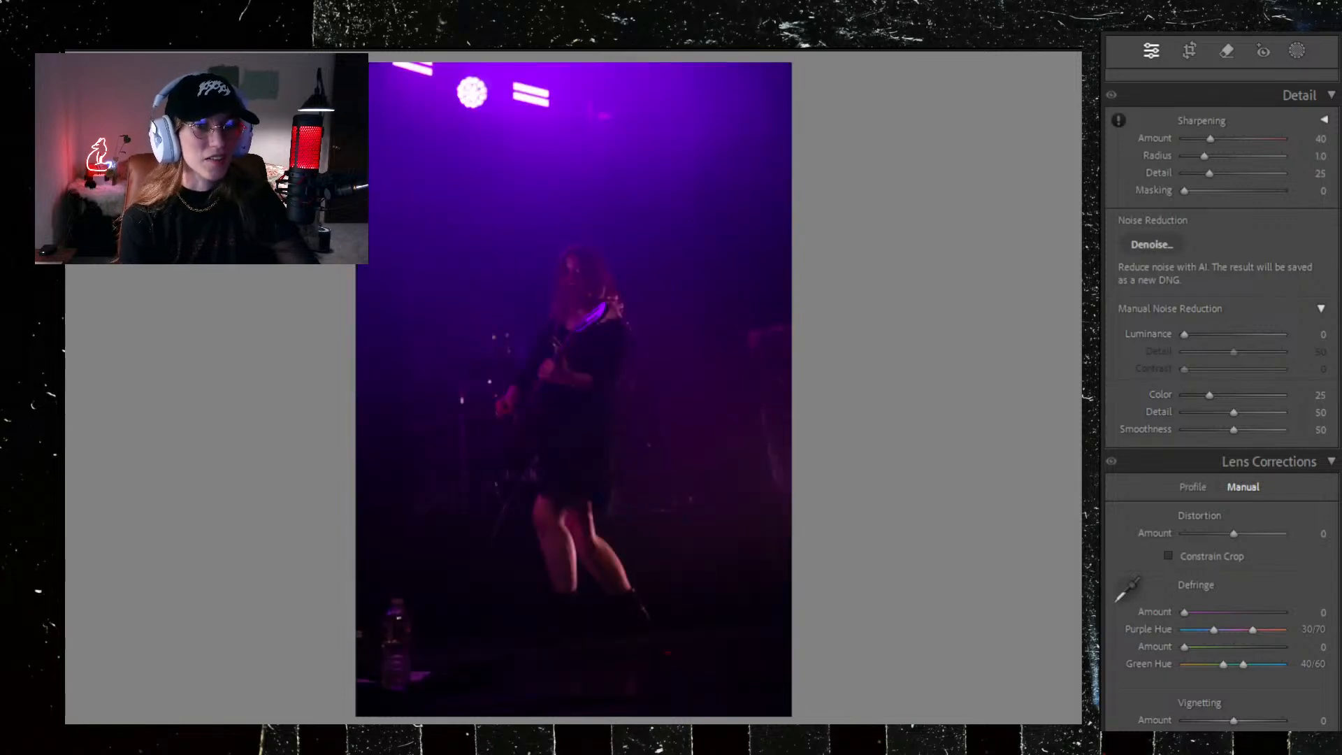
{"action": "key", "text": "Right"}
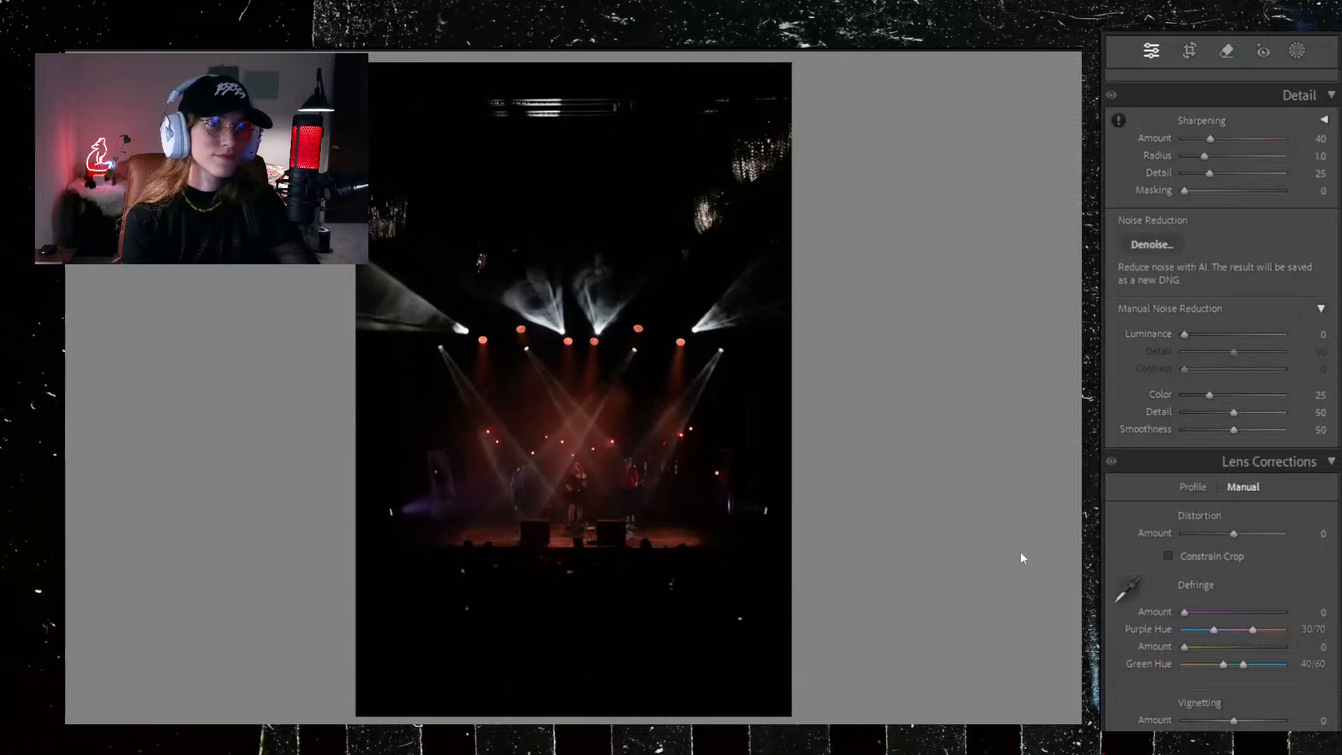
{"action": "key", "text": "ctrl+shift+v"}
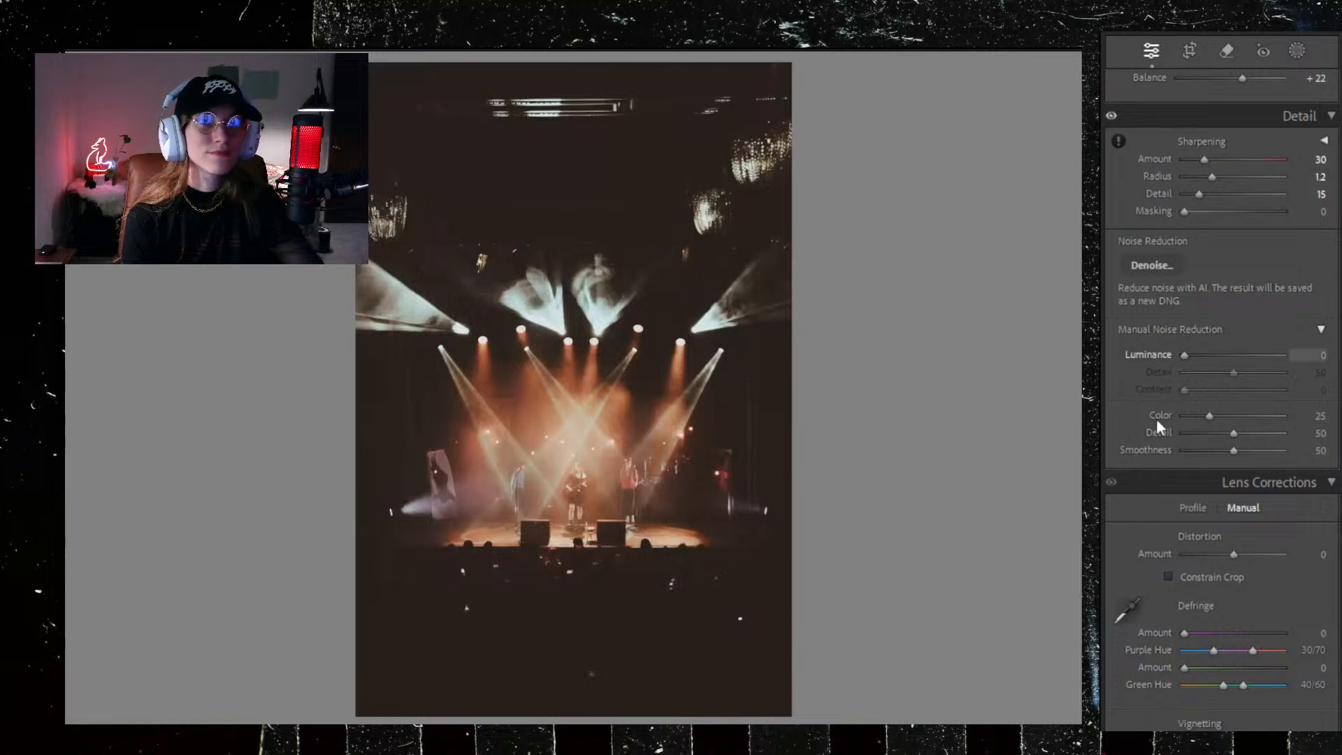
Step: Reset the wide stage shot's exposure to 0.00 and lower its shadows to −23 and whites to −51
{"action": "scroll", "coordinate": [1157, 405], "scroll_direction": "up", "scroll_amount": 10}
{"action": "double_click", "coordinate": [1244, 115]}
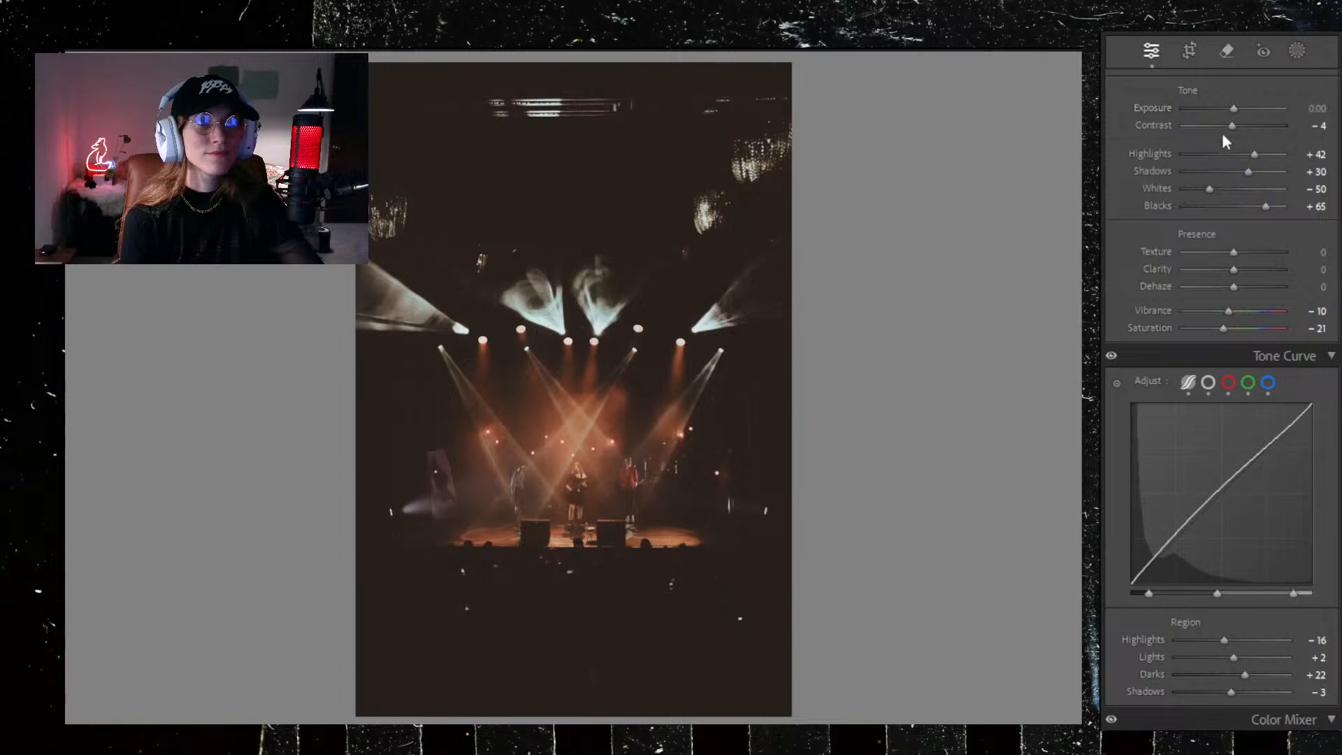
{"action": "mouse_move", "coordinate": [1210, 191]}
{"action": "left_mouse_down"}
{"action": "mouse_move", "coordinate": [1237, 180]}
{"action": "mouse_move", "coordinate": [1219, 186]}
{"action": "left_mouse_up"}
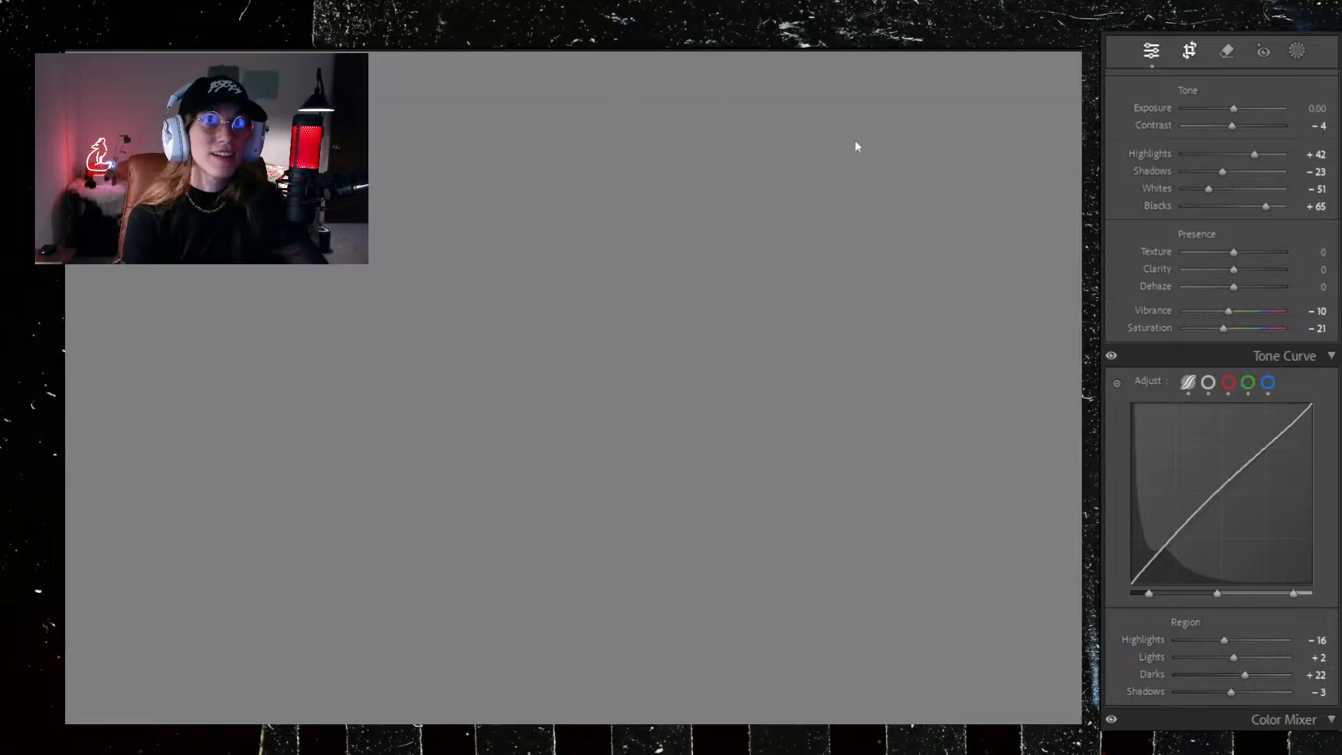
Step: Crop a dark strip off the top of the wide stage shot and rotate it to 0.32
{"action": "key", "text": "r"}
{"action": "left_click_drag", "start_coordinate": [550, 80], "coordinate": [551, 99]}
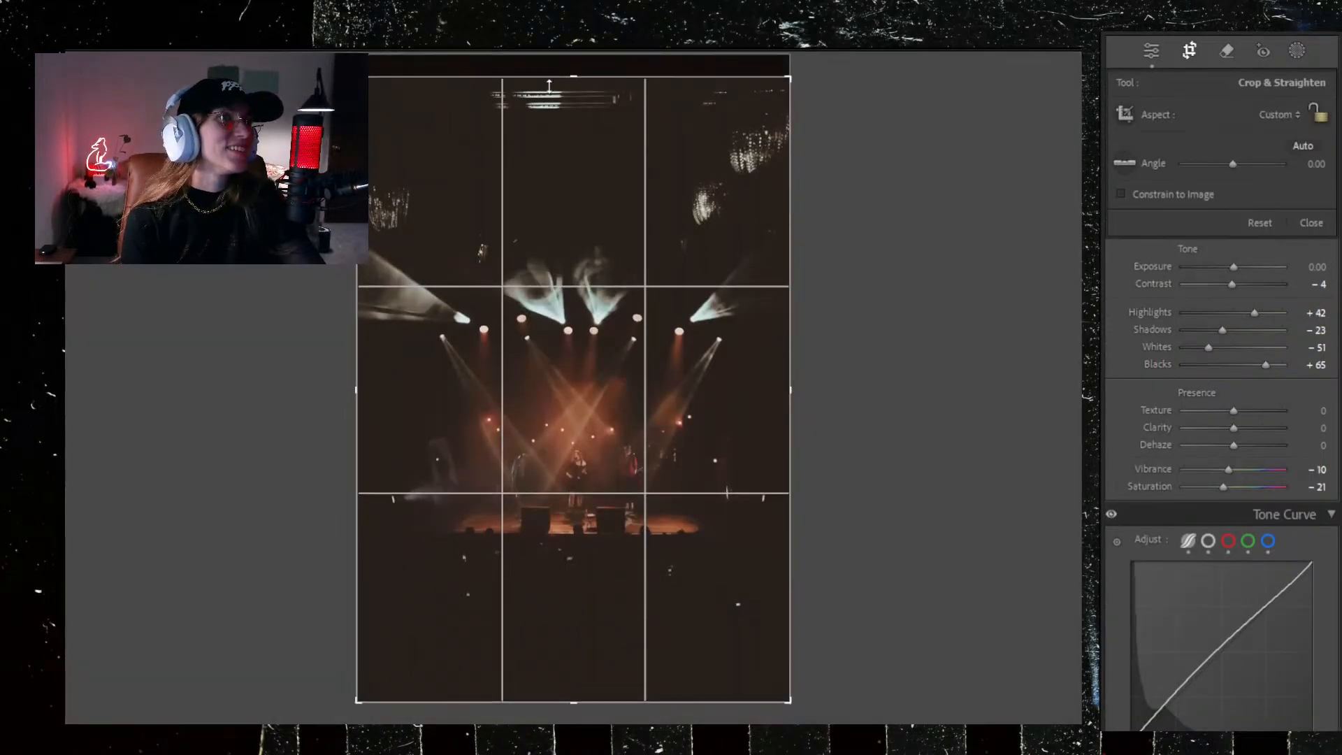
{"action": "left_click_drag", "start_coordinate": [778, 719], "coordinate": [776, 721]}
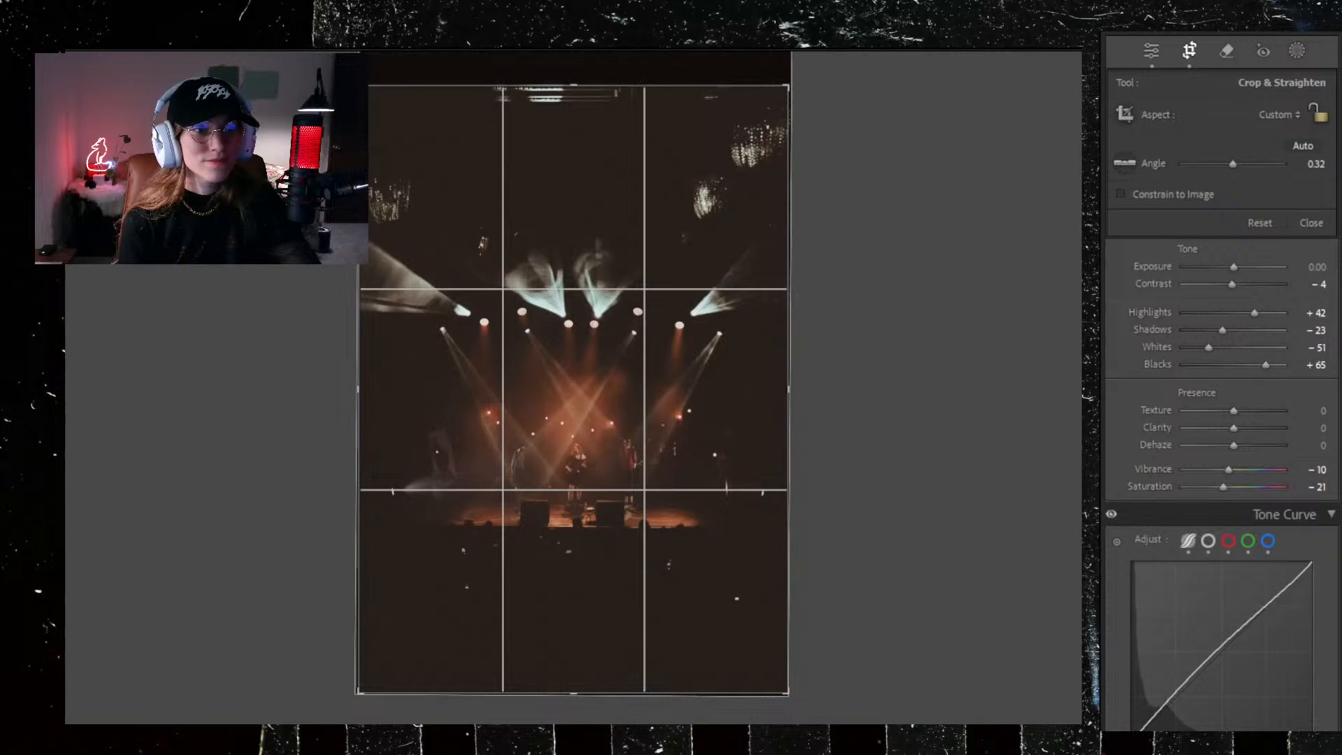
Step: Go to the very dark audience shot of two women hugging under the theater balcony and paste the edit settings onto it
{"action": "key", "text": "Right"}
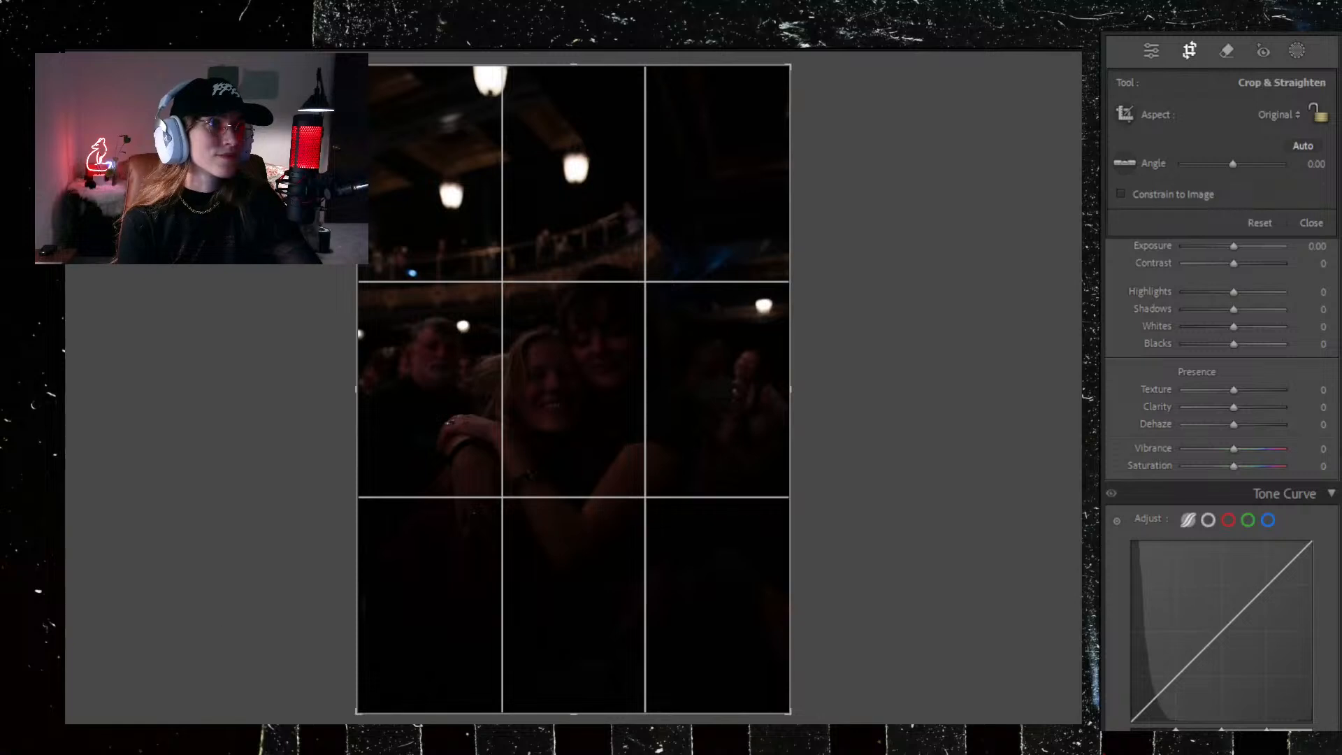
{"action": "key", "text": "Right"}
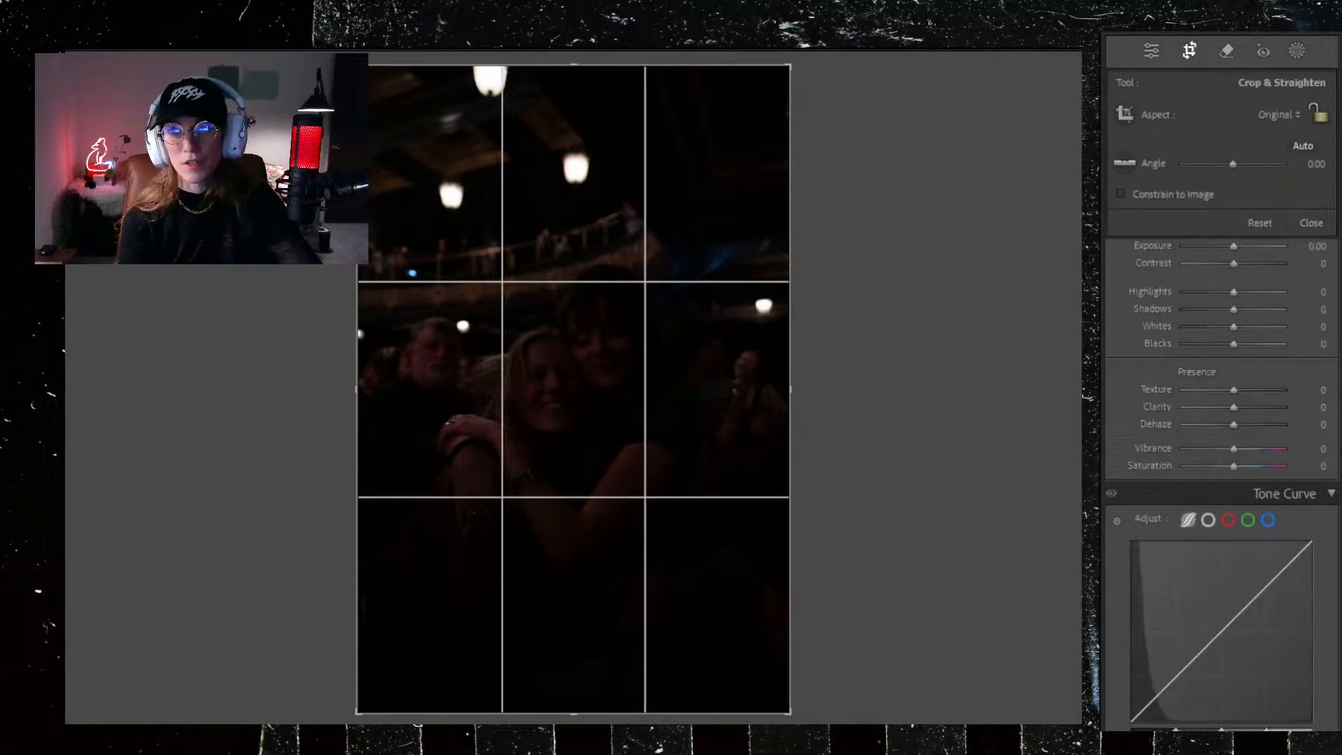
{"action": "key", "text": "Right"}
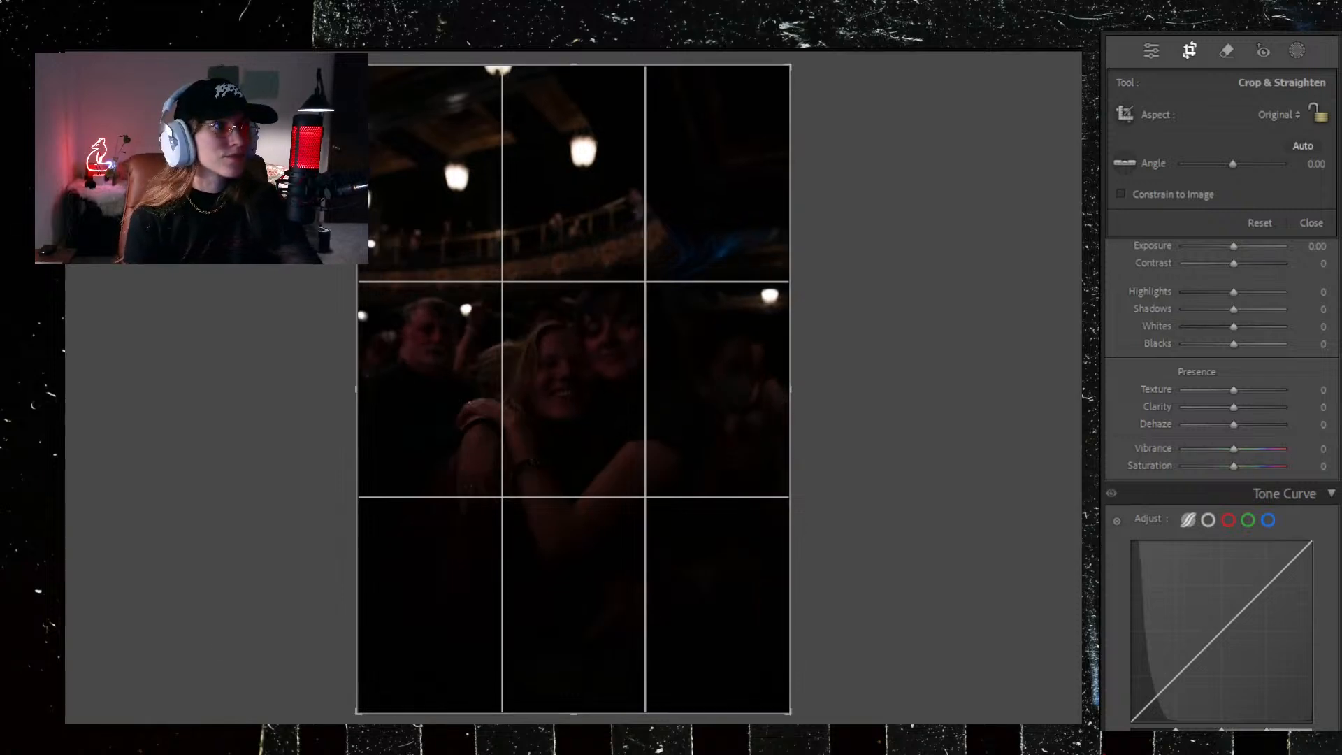
{"action": "key", "text": "Right"}
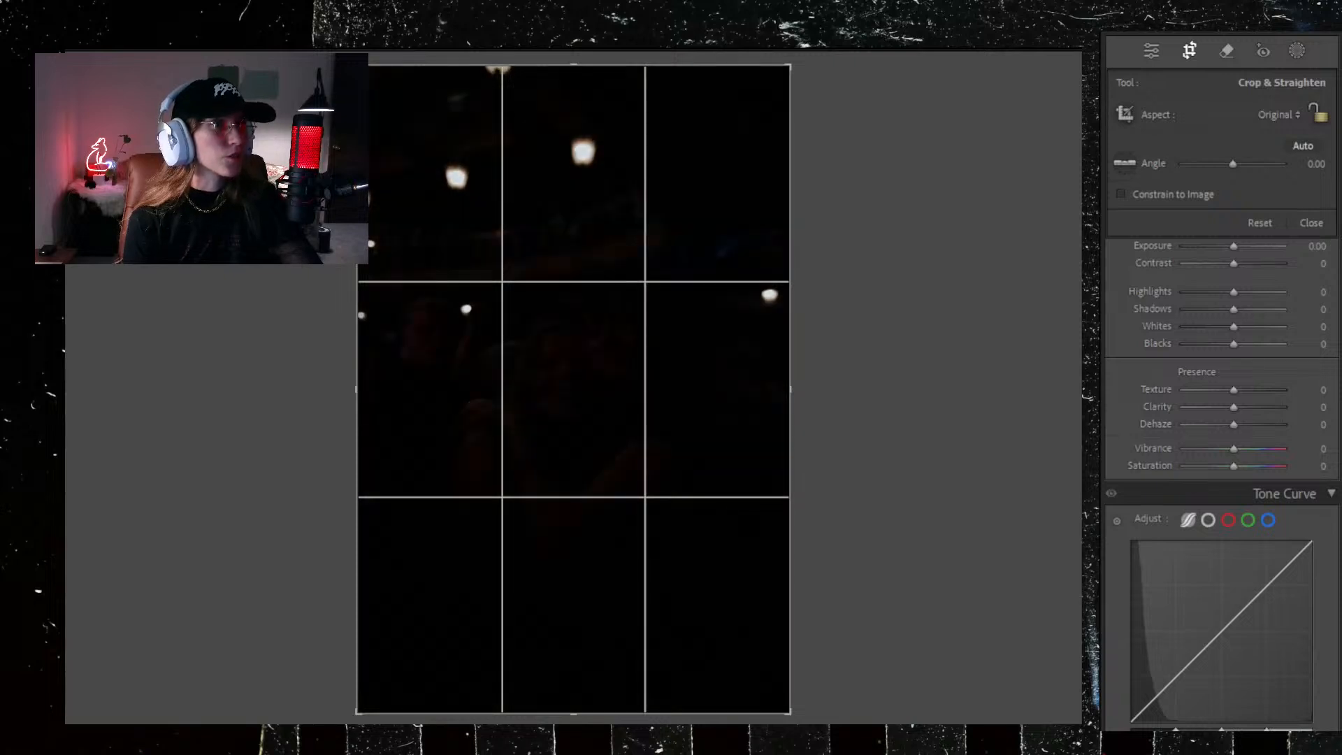
{"action": "key", "text": "ctrl+v"}
Step: Reset the dark hugging shot's contrast to 0 and raise its exposure to +2.11
{"action": "scroll", "coordinate": [1135, 460], "scroll_direction": "up", "scroll_amount": 5}
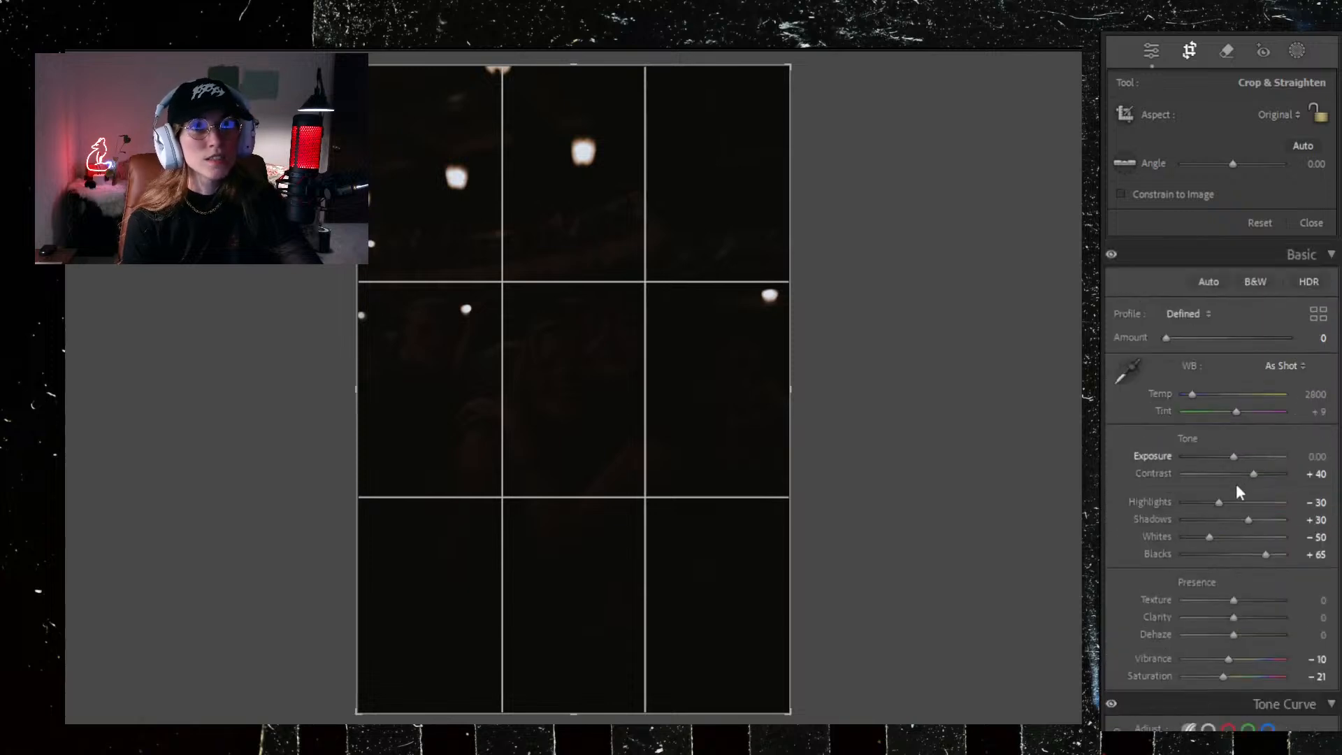
{"action": "double_click", "coordinate": [1254, 470]}
{"action": "left_click_drag", "start_coordinate": [1242, 456], "coordinate": [1254, 455]}
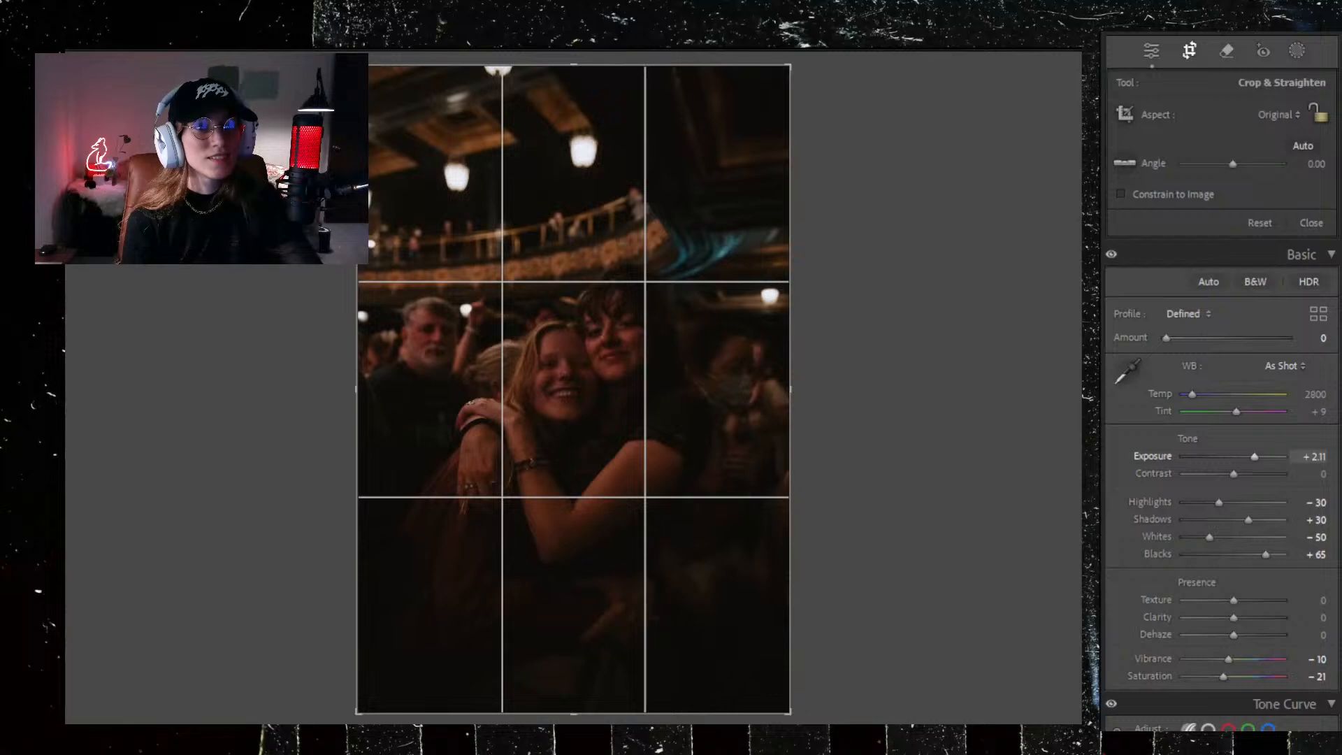
Step: Paste the copied look onto the next hugging shot and the face-to-face shot of the pair, setting luminance noise reduction to 25 on each
{"action": "key", "text": "Right"}
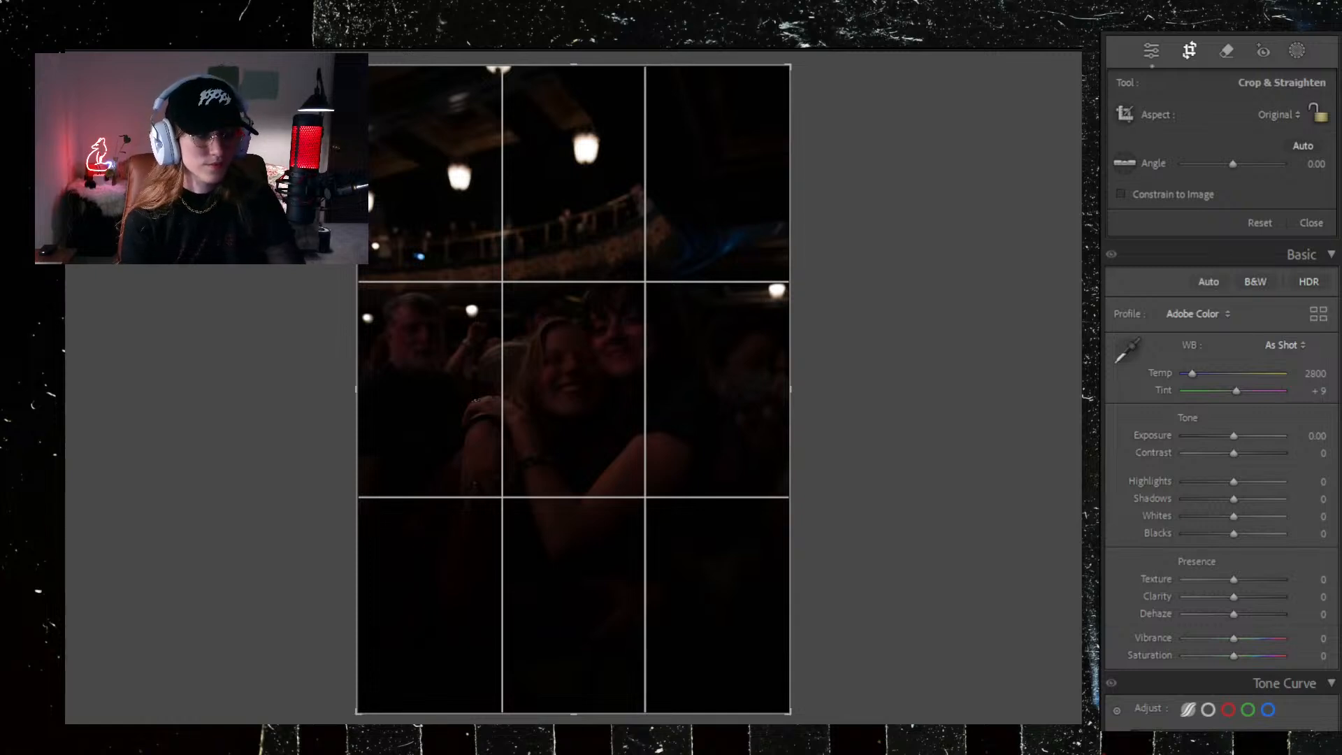
{"action": "key", "text": "ctrl+shift+v"}
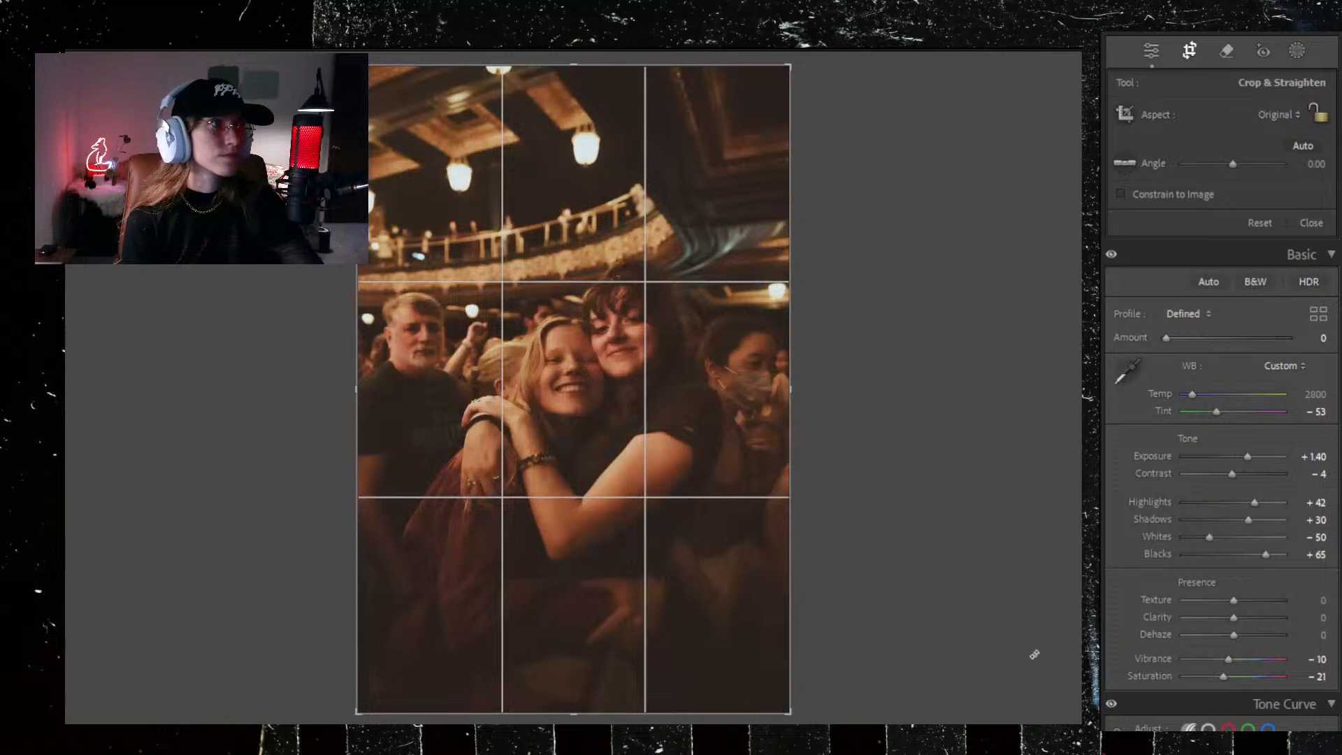
{"action": "scroll", "coordinate": [1244, 615], "scroll_direction": "down", "scroll_amount": 8}
{"action": "scroll", "coordinate": [1194, 657], "scroll_direction": "down", "scroll_amount": 10}
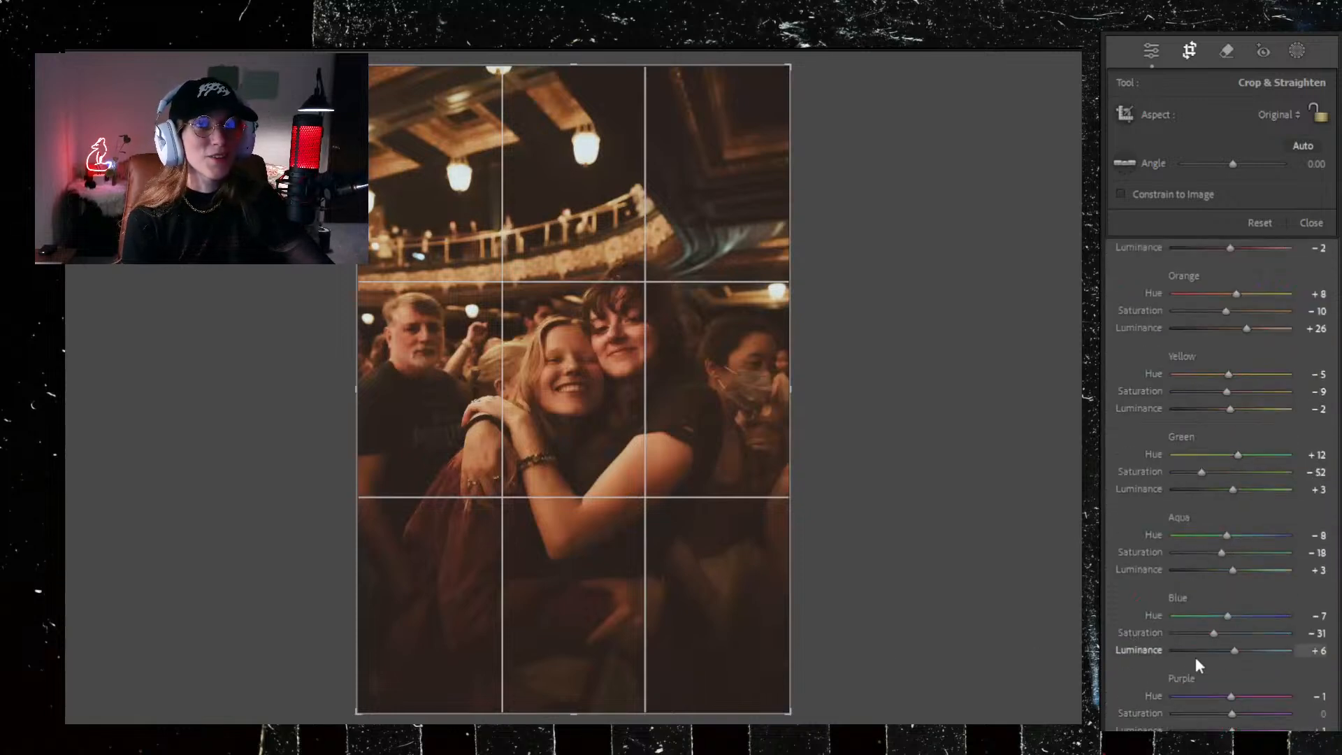
{"action": "scroll", "coordinate": [1199, 636], "scroll_direction": "down", "scroll_amount": 5}
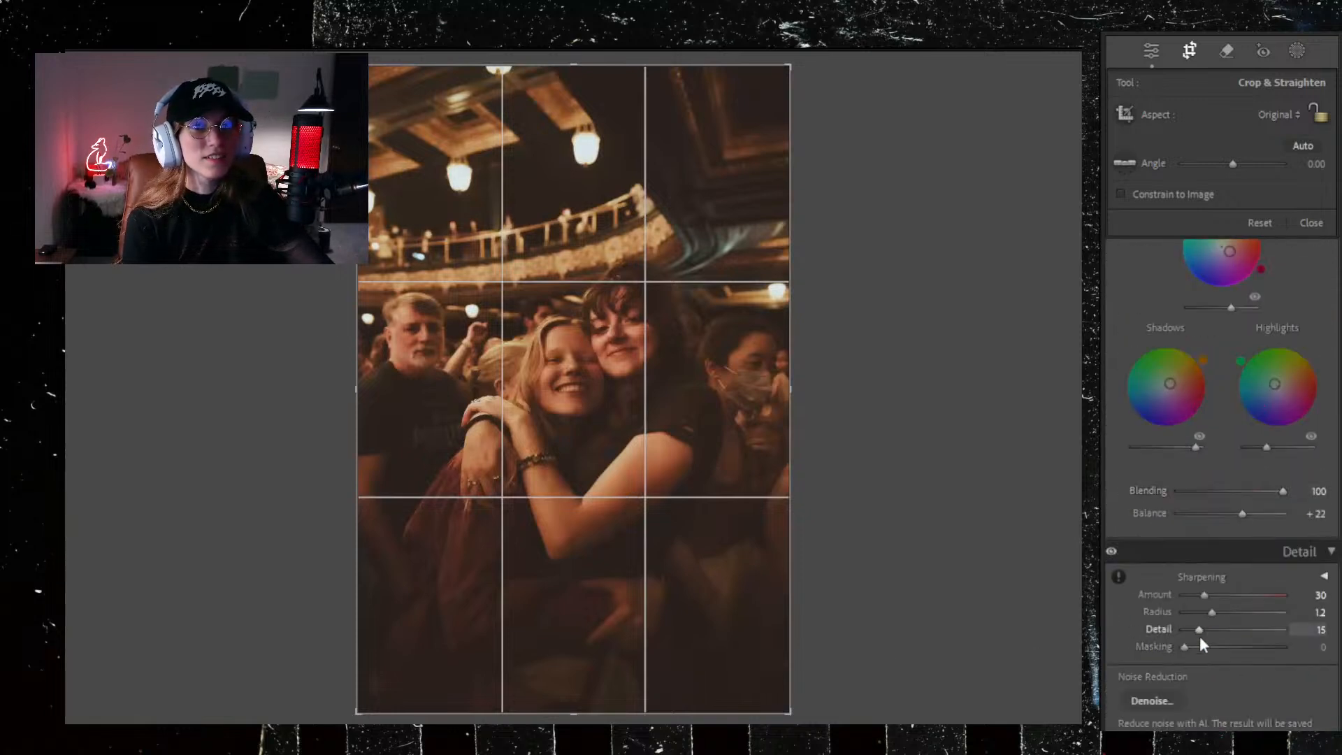
{"action": "left_click_drag", "start_coordinate": [1211, 648], "coordinate": [1209, 648]}
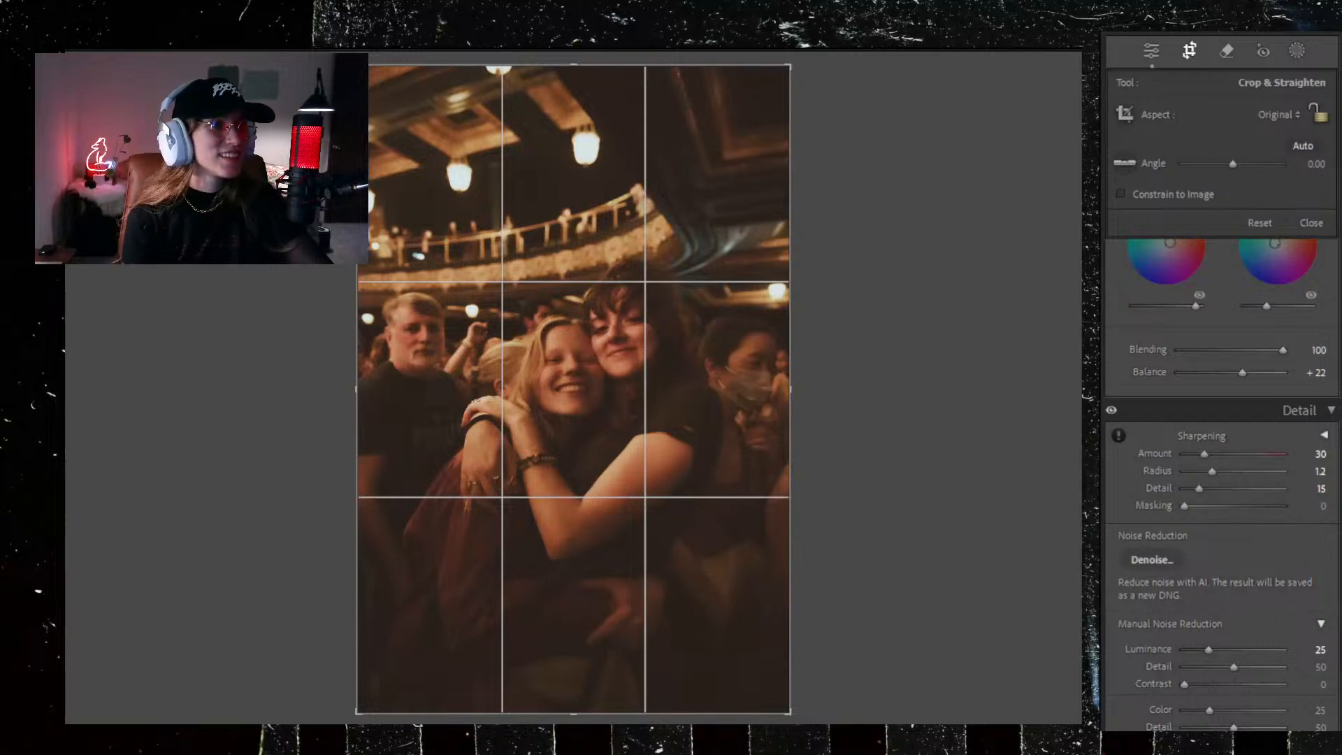
{"action": "key", "text": "Right"}
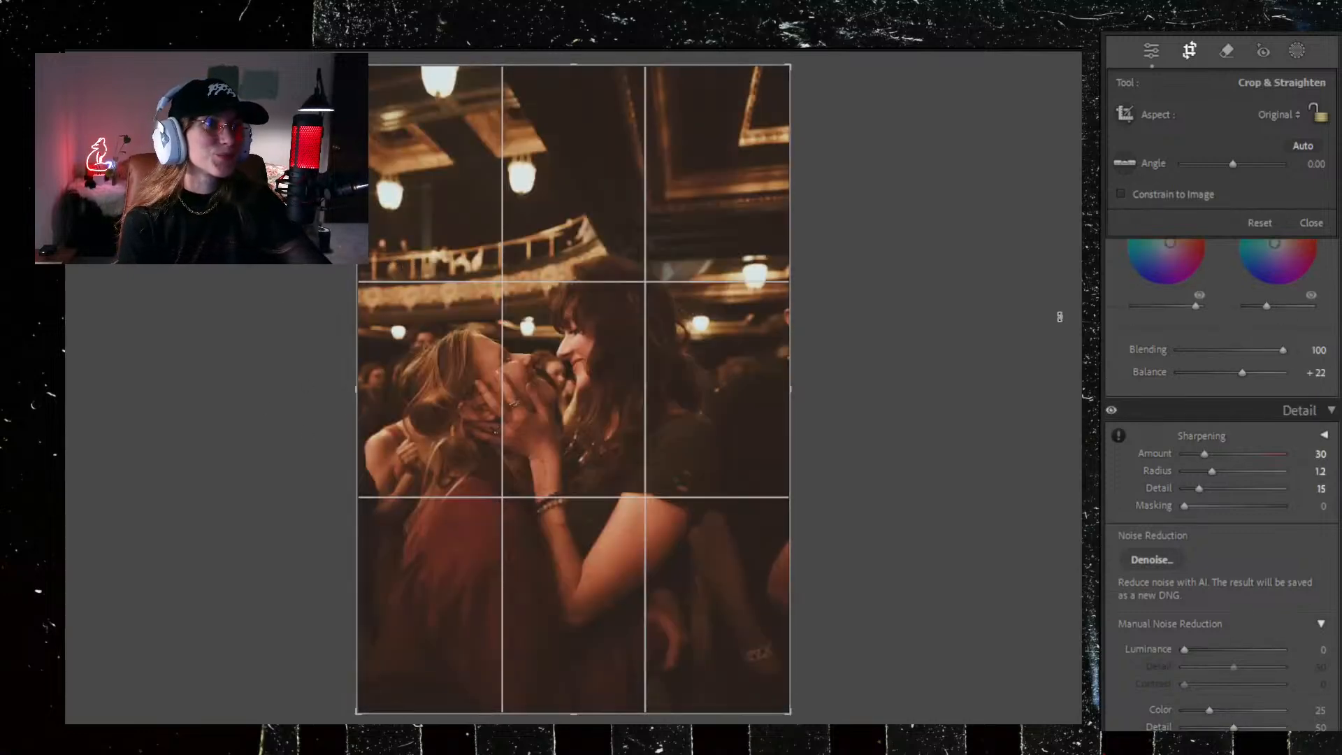
{"action": "left_click_drag", "start_coordinate": [1186, 648], "coordinate": [1208, 651]}
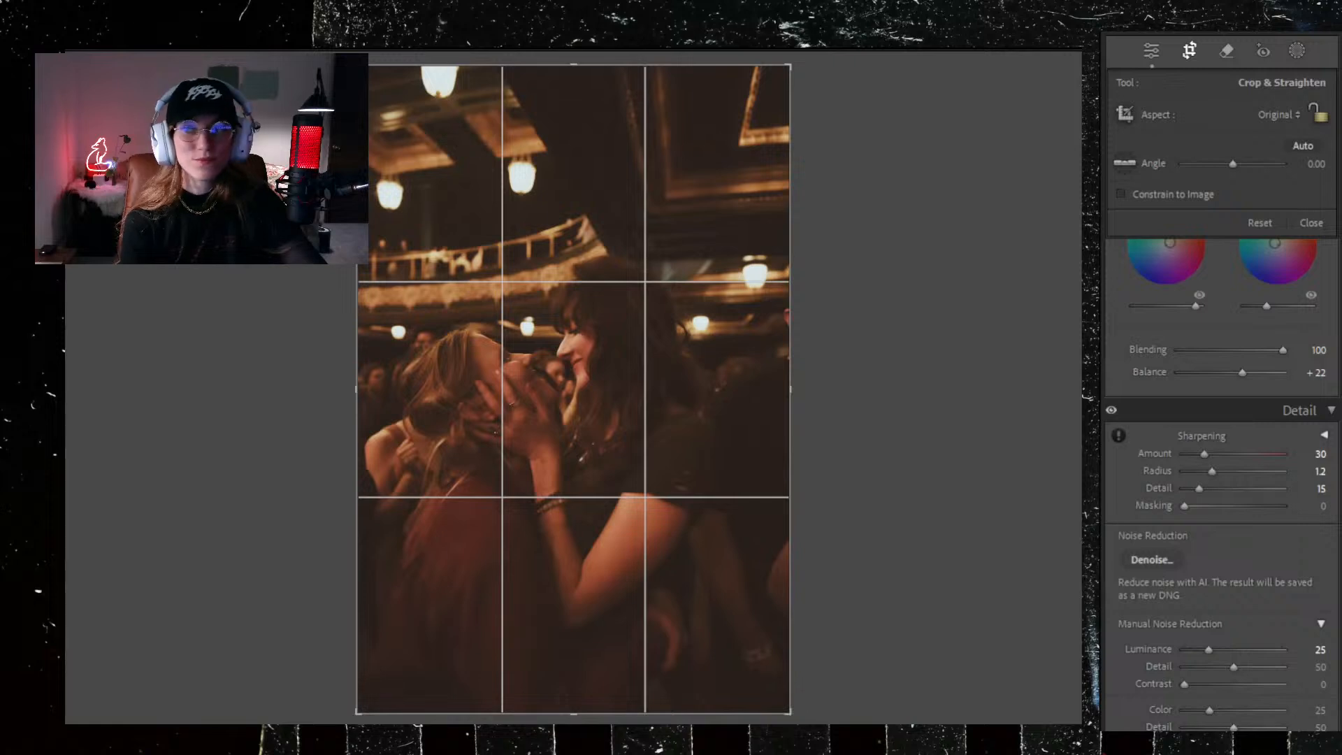
Step: Go to the dance-floor shot of the man with the flower crown and raised hands behind him and paste the copied look onto it
{"action": "key", "text": "Right"}
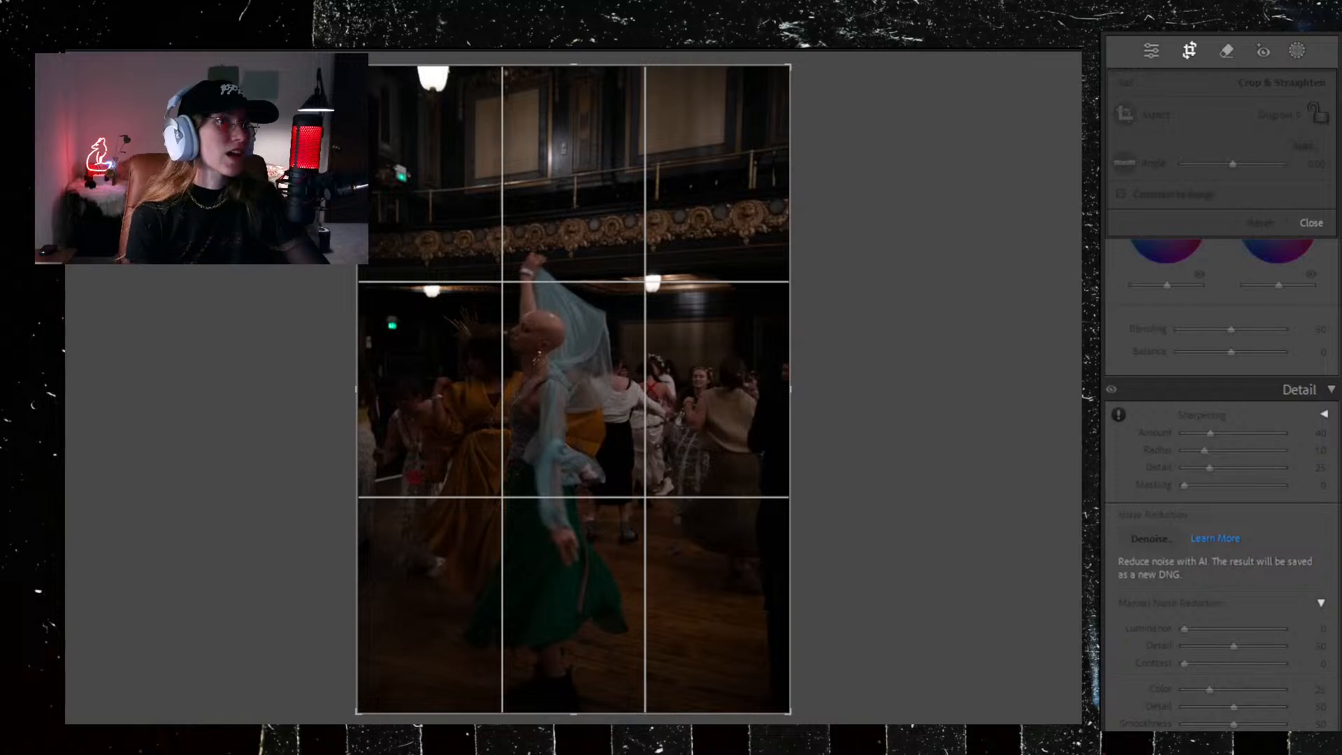
{"action": "key", "text": "Right"}
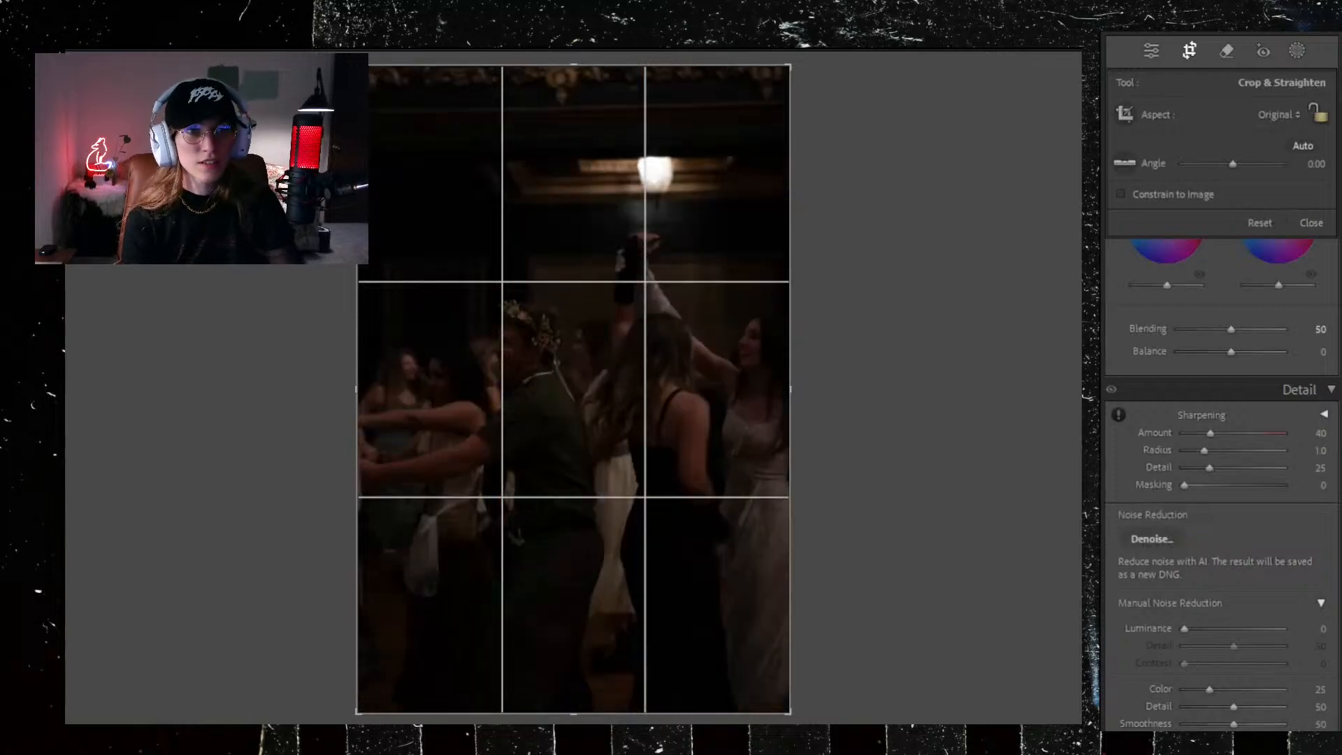
{"action": "key", "text": "ctrl+v"}
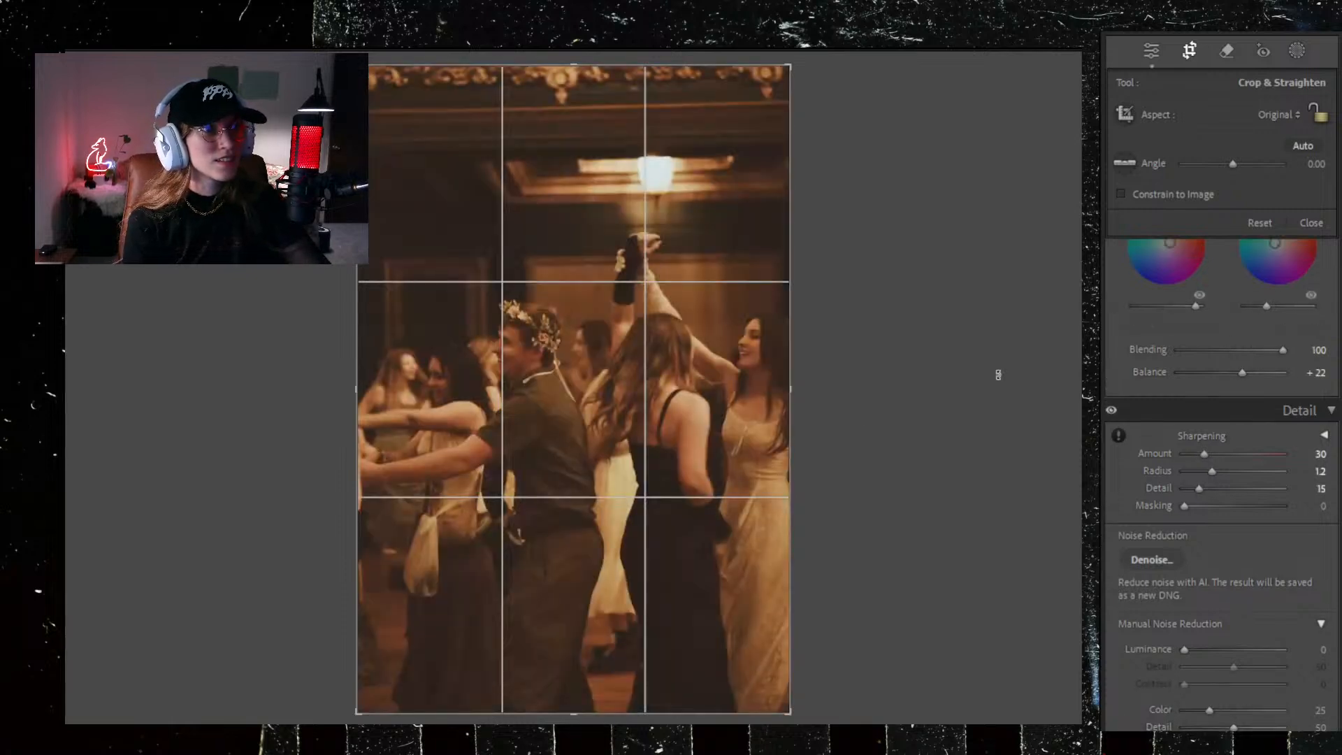
Step: Set the flower-crown dance shot's temperature to 2000 and tint to −26, and raise its luminance noise reduction to 18
{"action": "scroll", "coordinate": [1181, 521], "scroll_direction": "up", "scroll_amount": 10}
{"action": "scroll", "coordinate": [1188, 489], "scroll_direction": "up", "scroll_amount": 3}
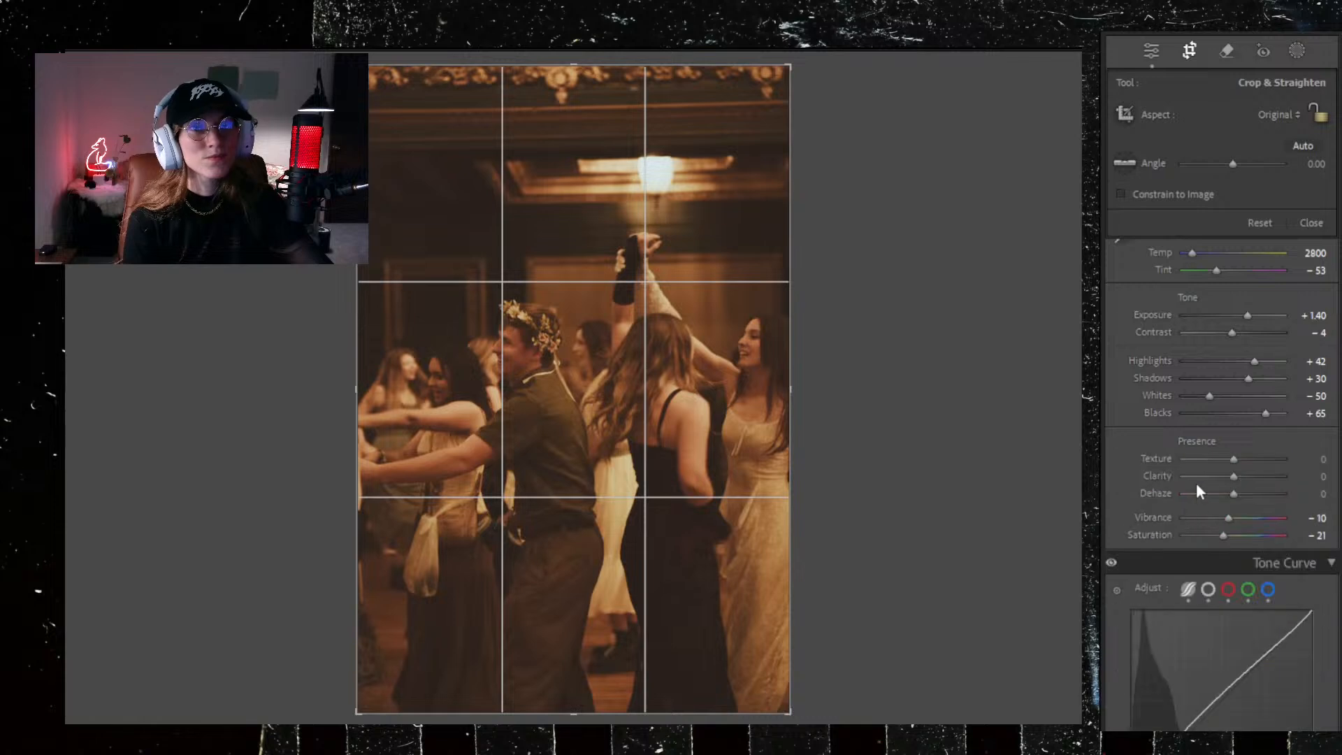
{"action": "left_click_drag", "start_coordinate": [1201, 393], "coordinate": [1225, 410]}
{"action": "scroll", "coordinate": [1227, 610], "scroll_direction": "down", "scroll_amount": 10}
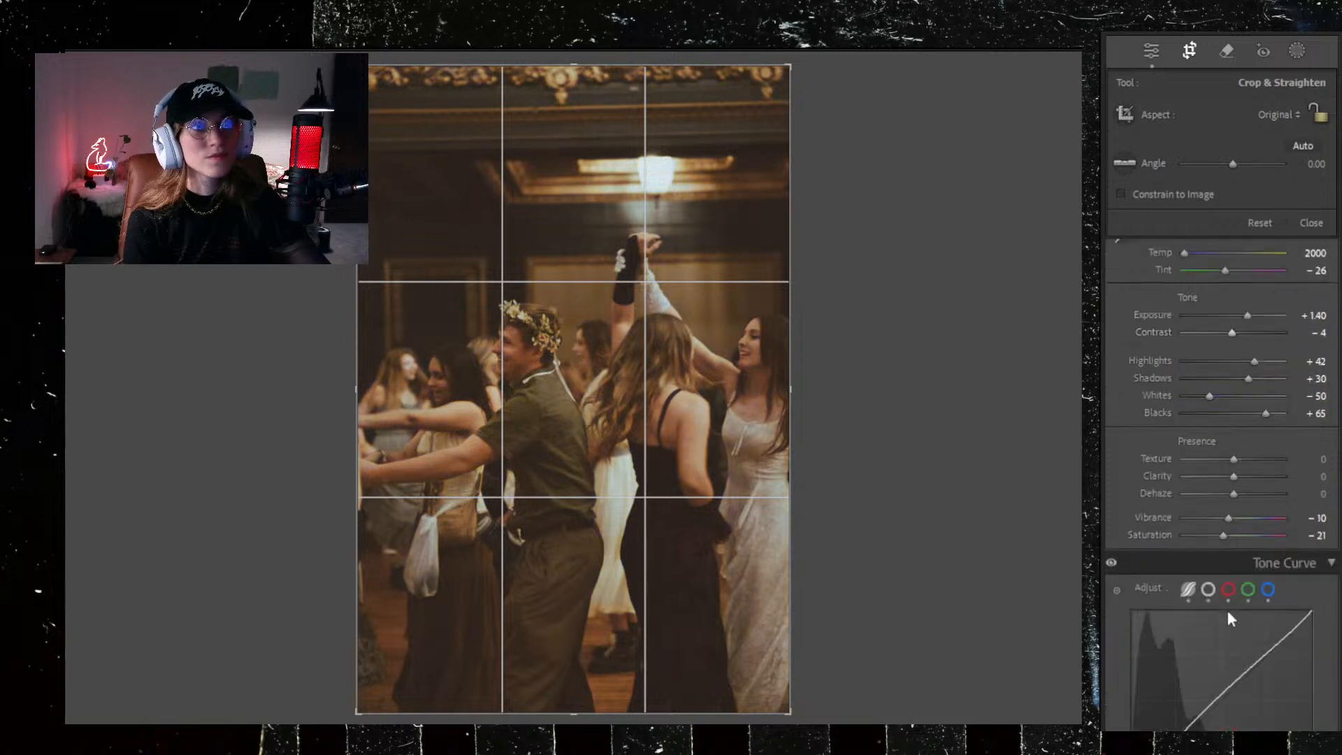
{"action": "scroll", "coordinate": [1228, 610], "scroll_direction": "down", "scroll_amount": 10}
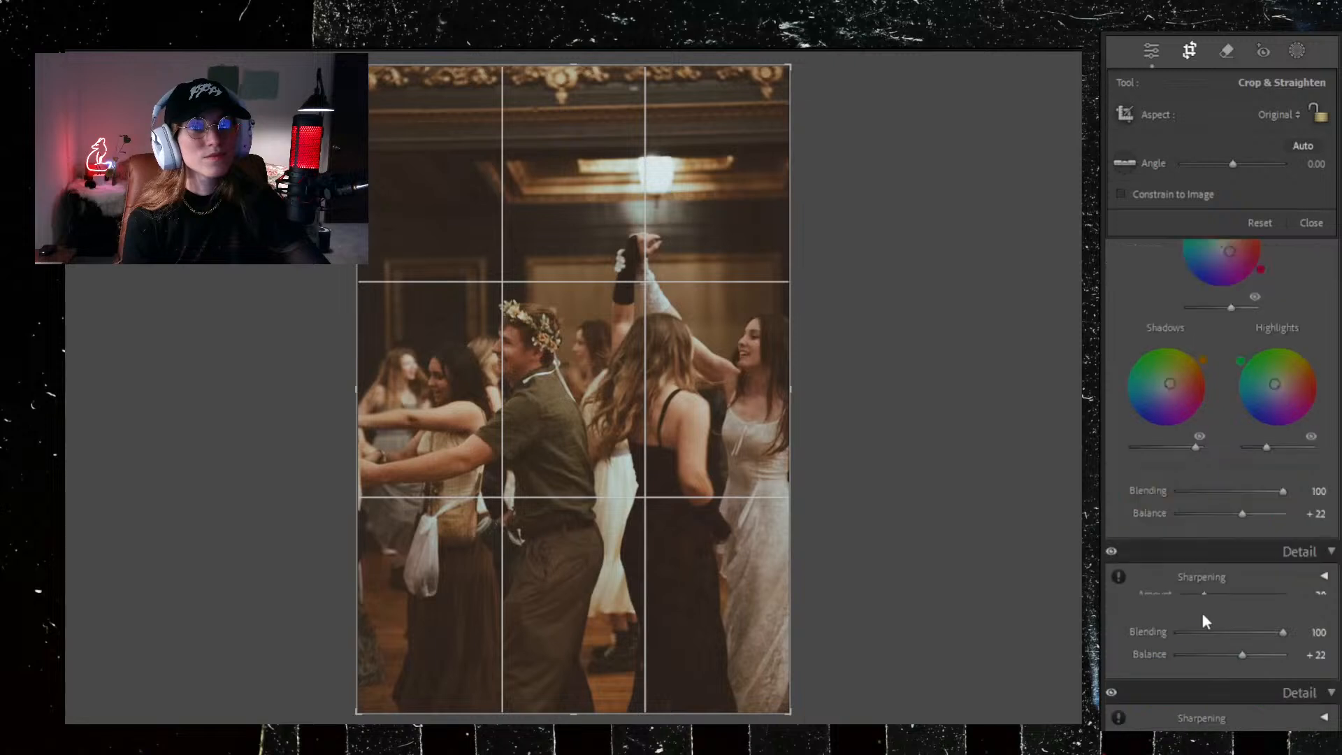
{"action": "left_click_drag", "start_coordinate": [1184, 649], "coordinate": [1201, 649]}
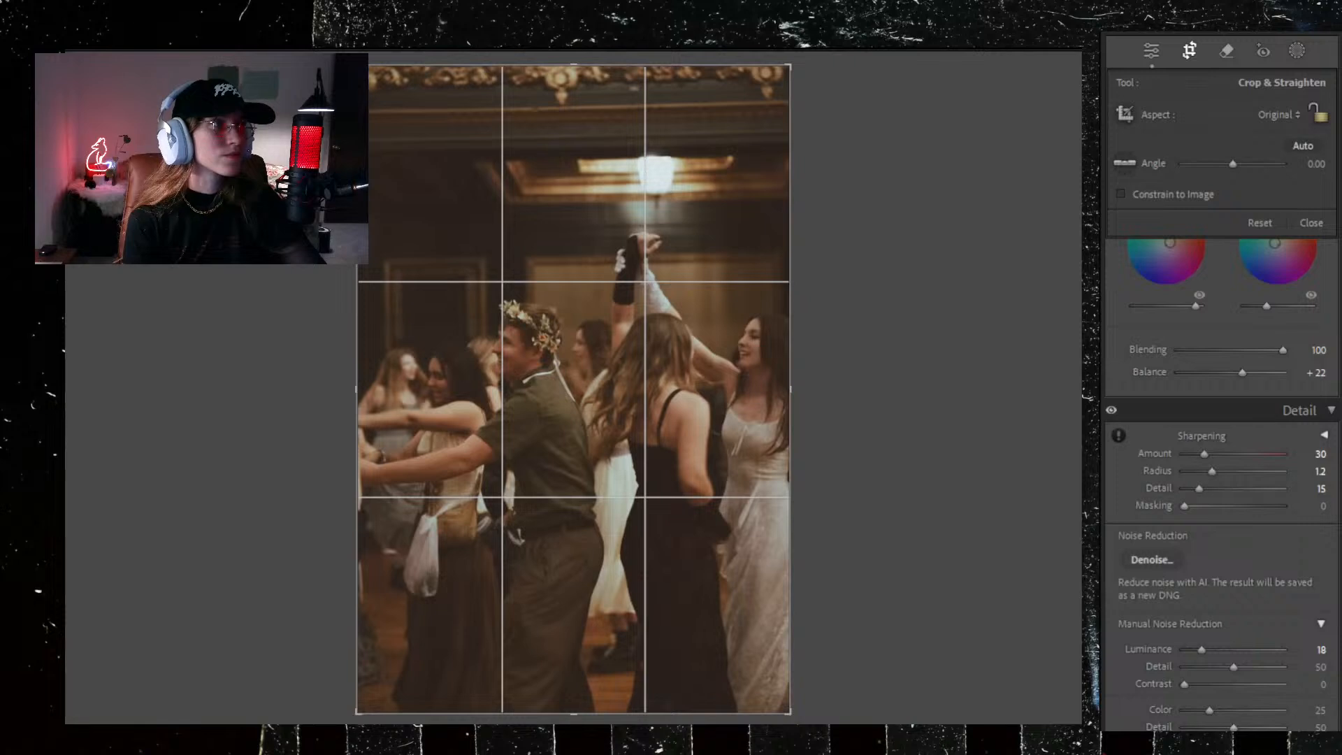
Step: Go to the shot of the helmeted figure holding flowers, paste the copied look onto it and crop the balcony railing off the top
{"action": "key", "text": "Right"}
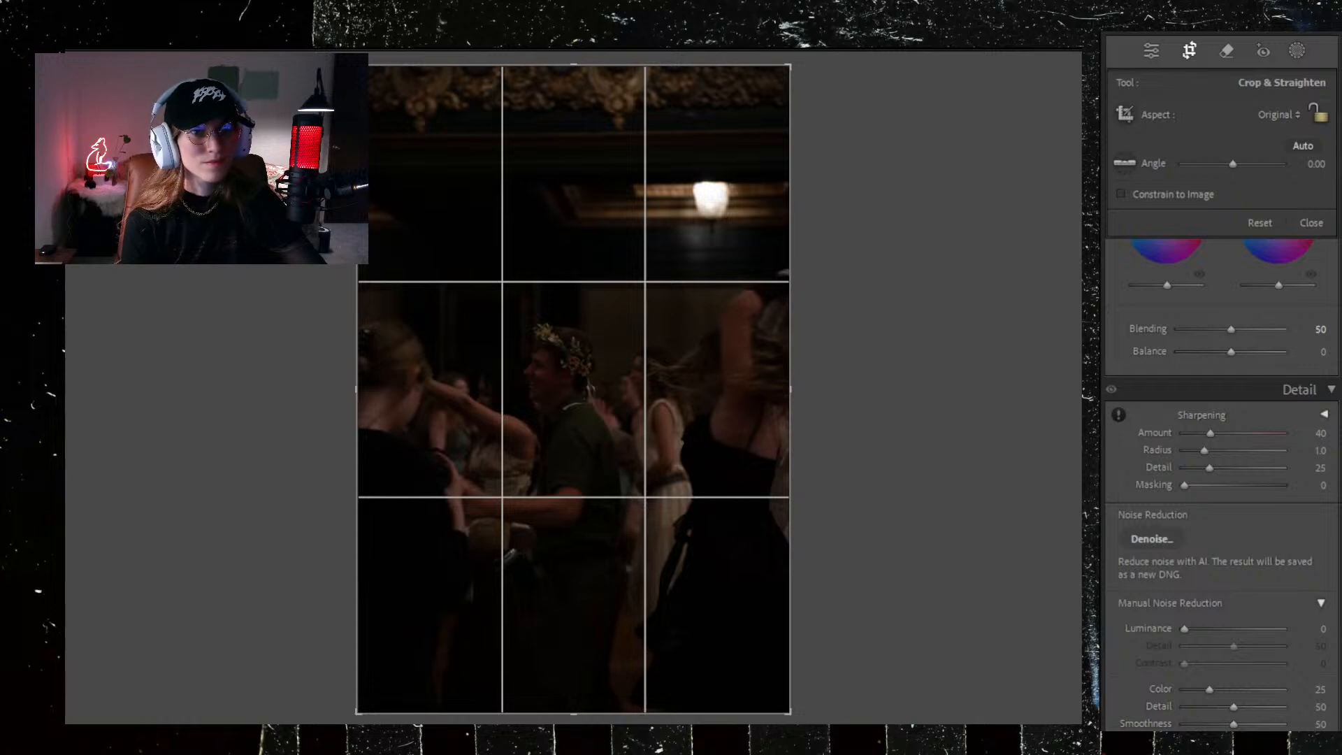
{"action": "key", "text": "Right"}
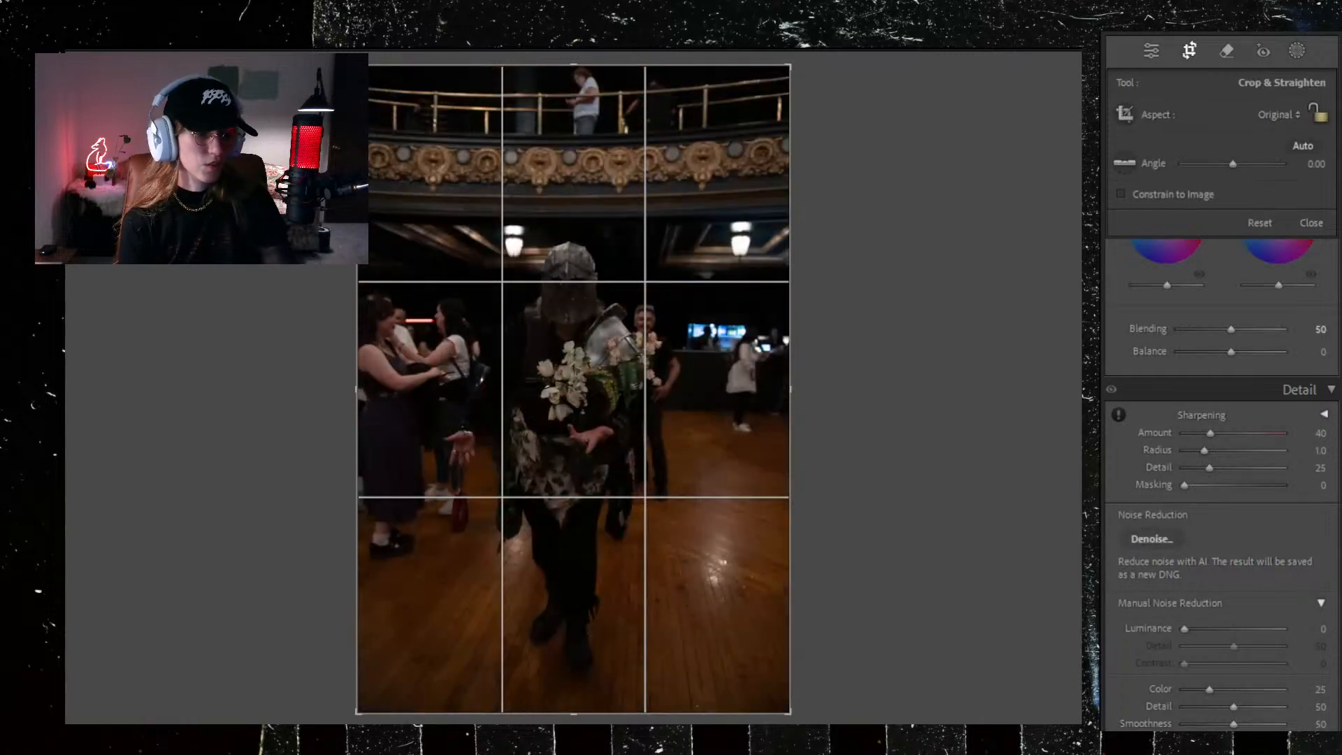
{"action": "key", "text": "ctrl+shift+v"}
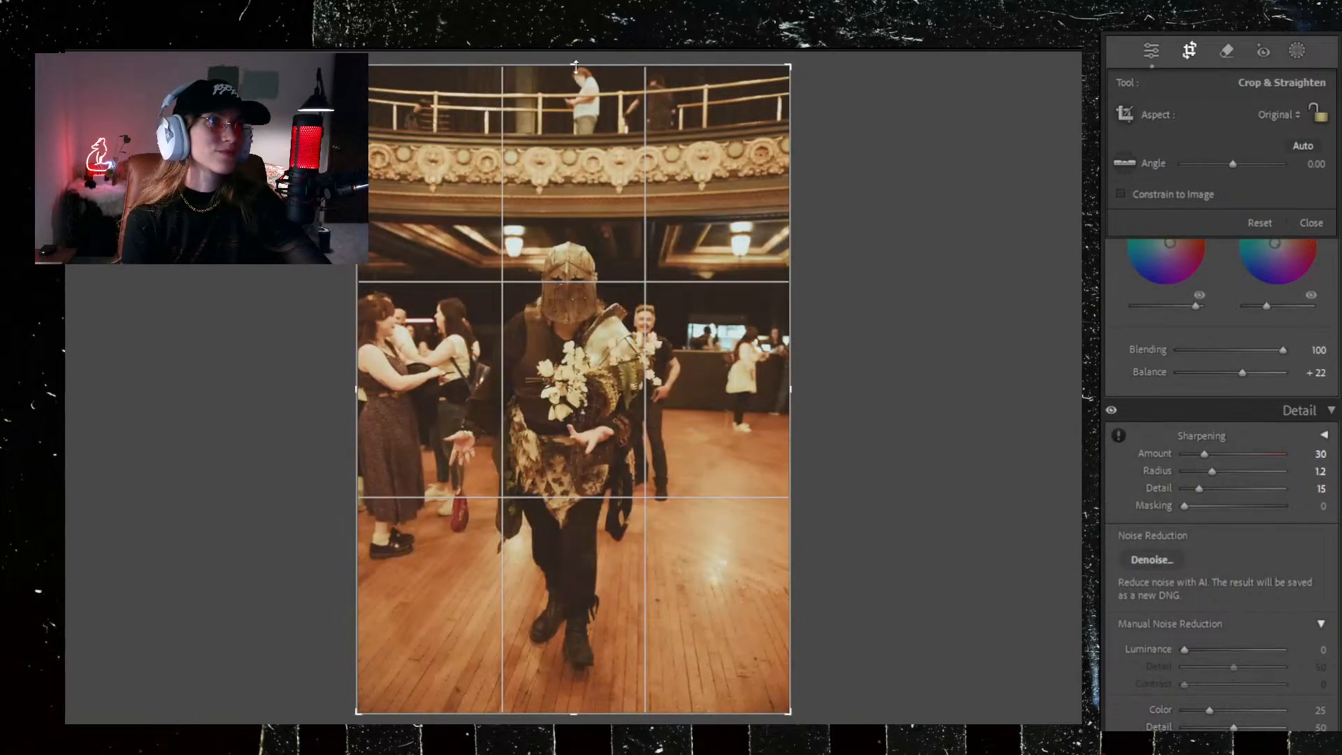
{"action": "left_click_drag", "start_coordinate": [575, 67], "coordinate": [570, 101]}
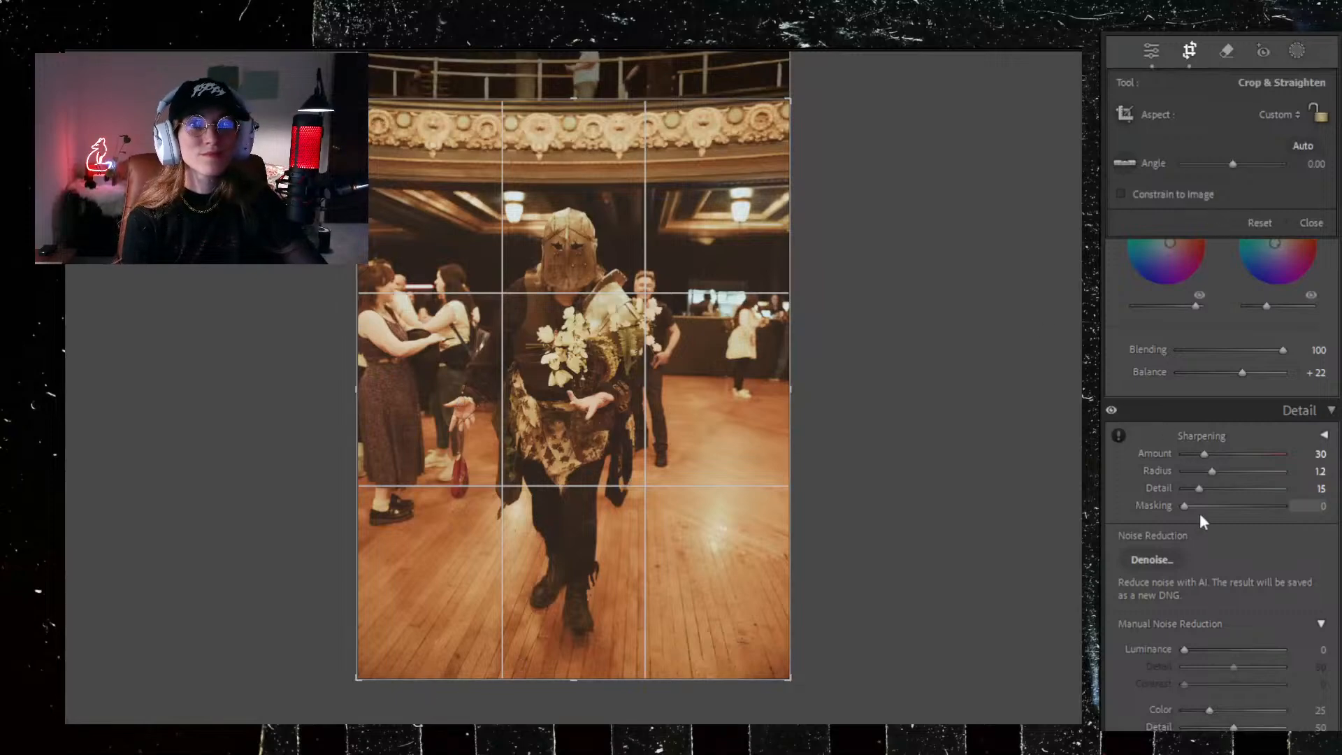
Step: Set the helmeted figure shot's luminance noise reduction to 38, temperature to 2000 and tint to −34
{"action": "left_click_drag", "start_coordinate": [1195, 649], "coordinate": [1220, 650]}
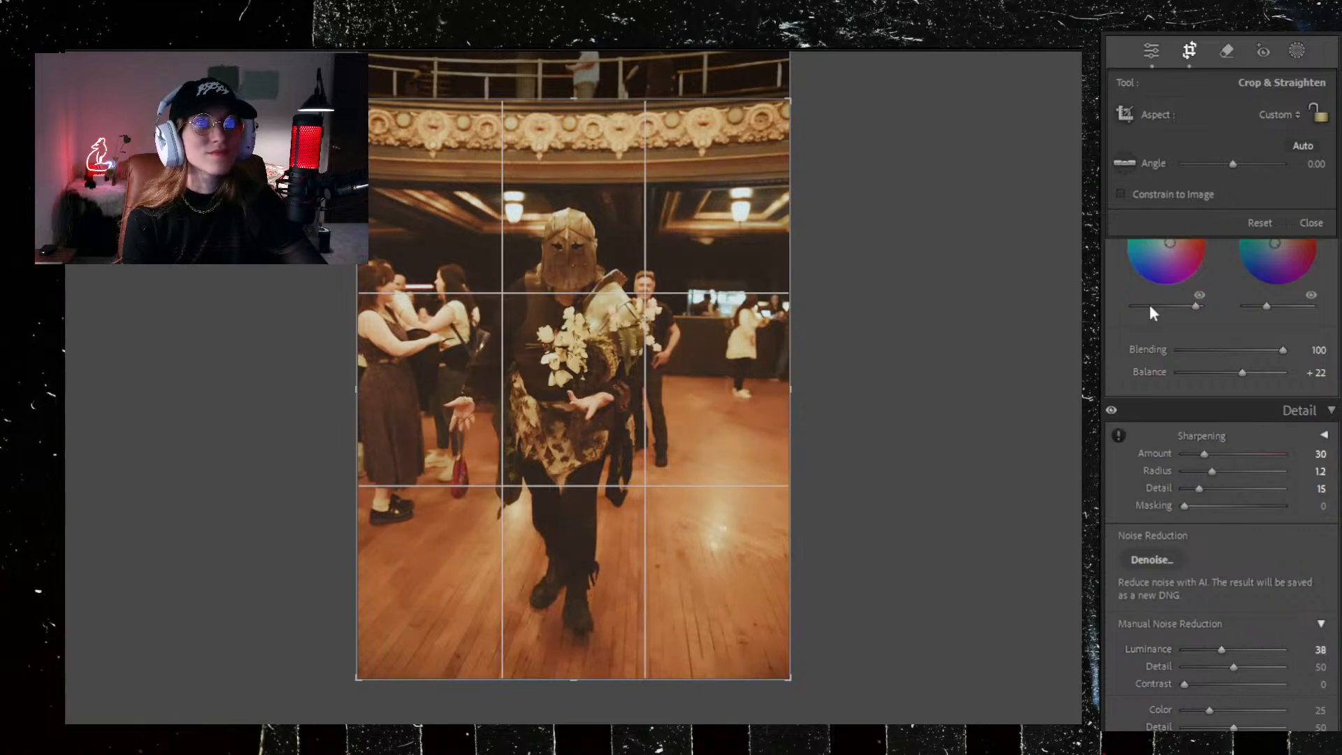
{"action": "scroll", "coordinate": [1142, 419], "scroll_direction": "up", "scroll_amount": 15}
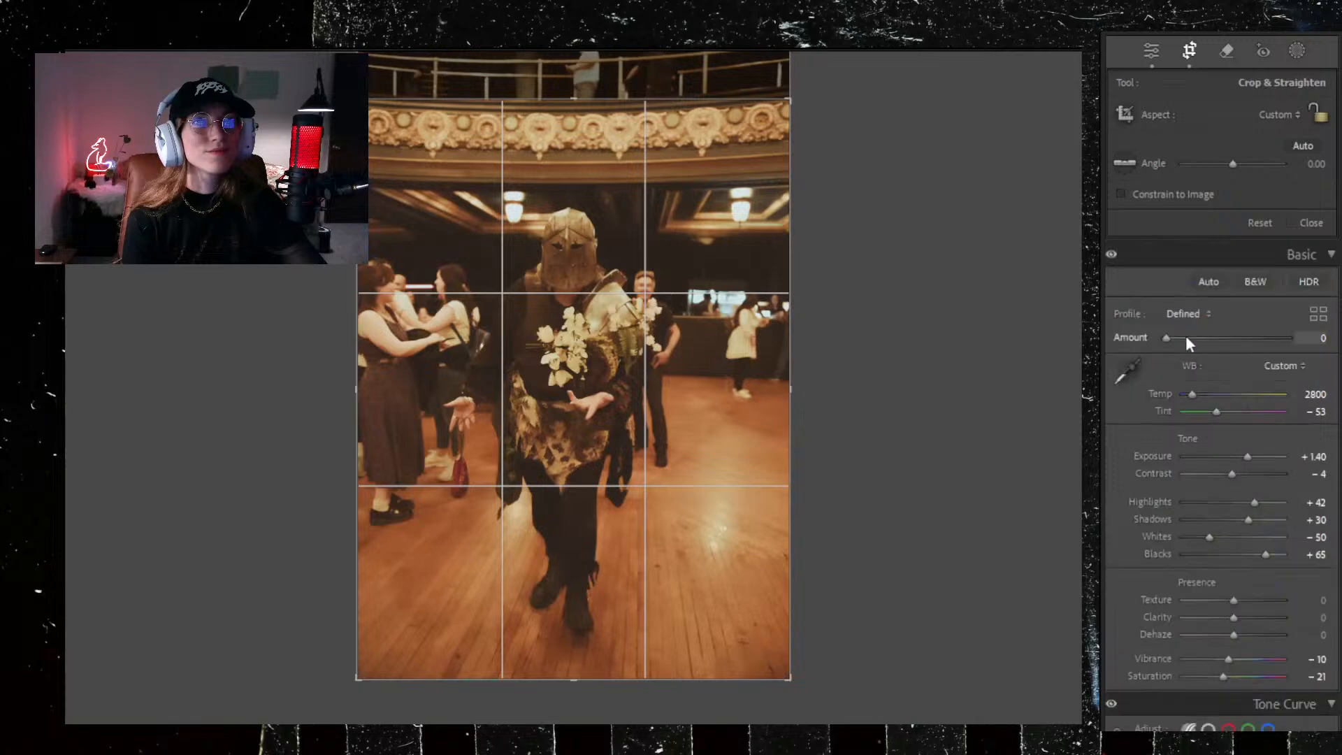
{"action": "left_click_drag", "start_coordinate": [1194, 393], "coordinate": [1185, 396]}
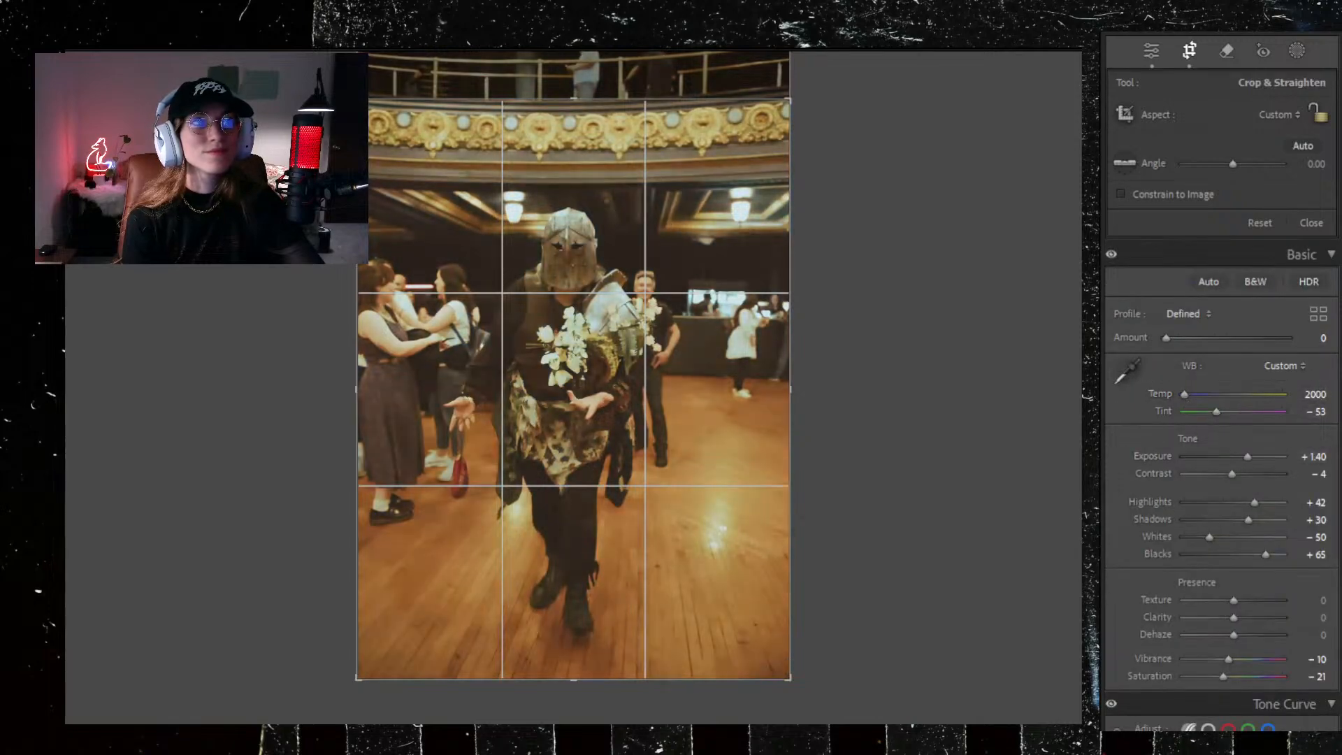
{"action": "left_click_drag", "start_coordinate": [1214, 412], "coordinate": [1219, 410]}
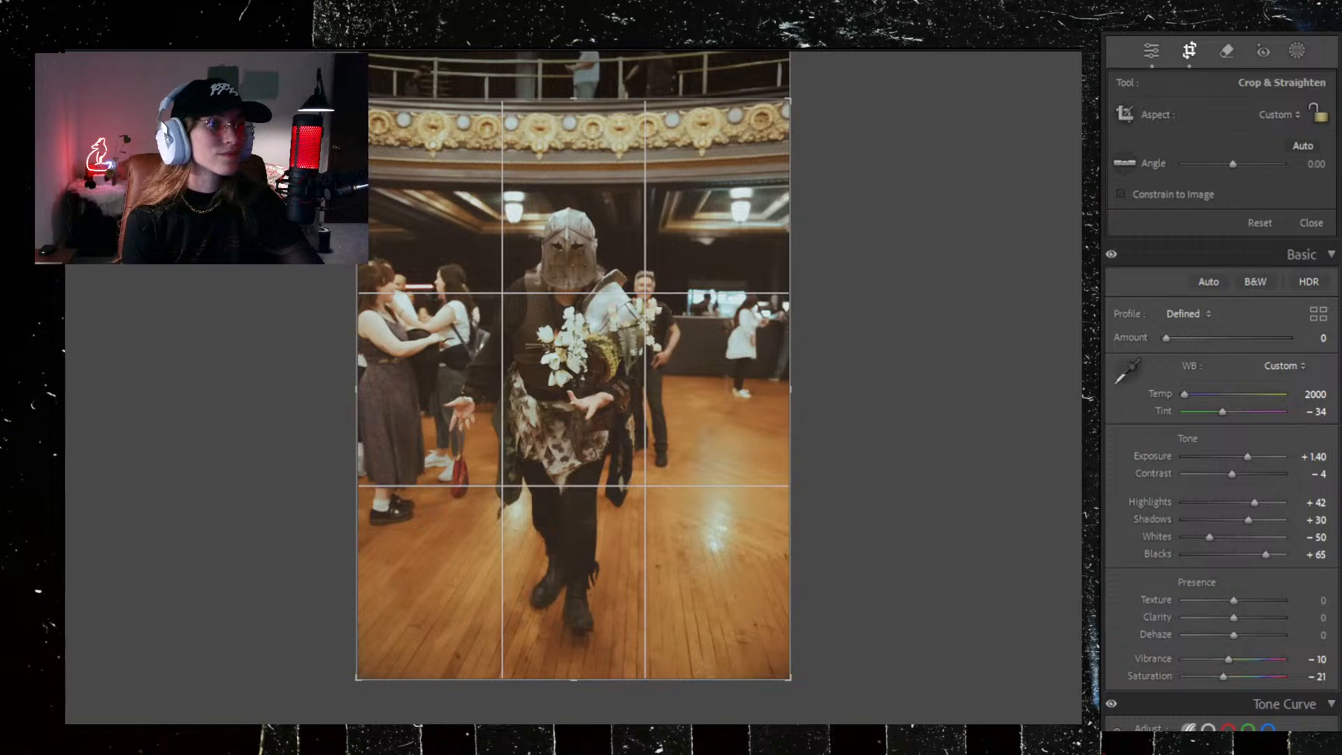
Step: Look through the following dance-floor shots, return to the photo grid and select the edited shot of the helmeted figure
{"action": "key", "text": "Right"}
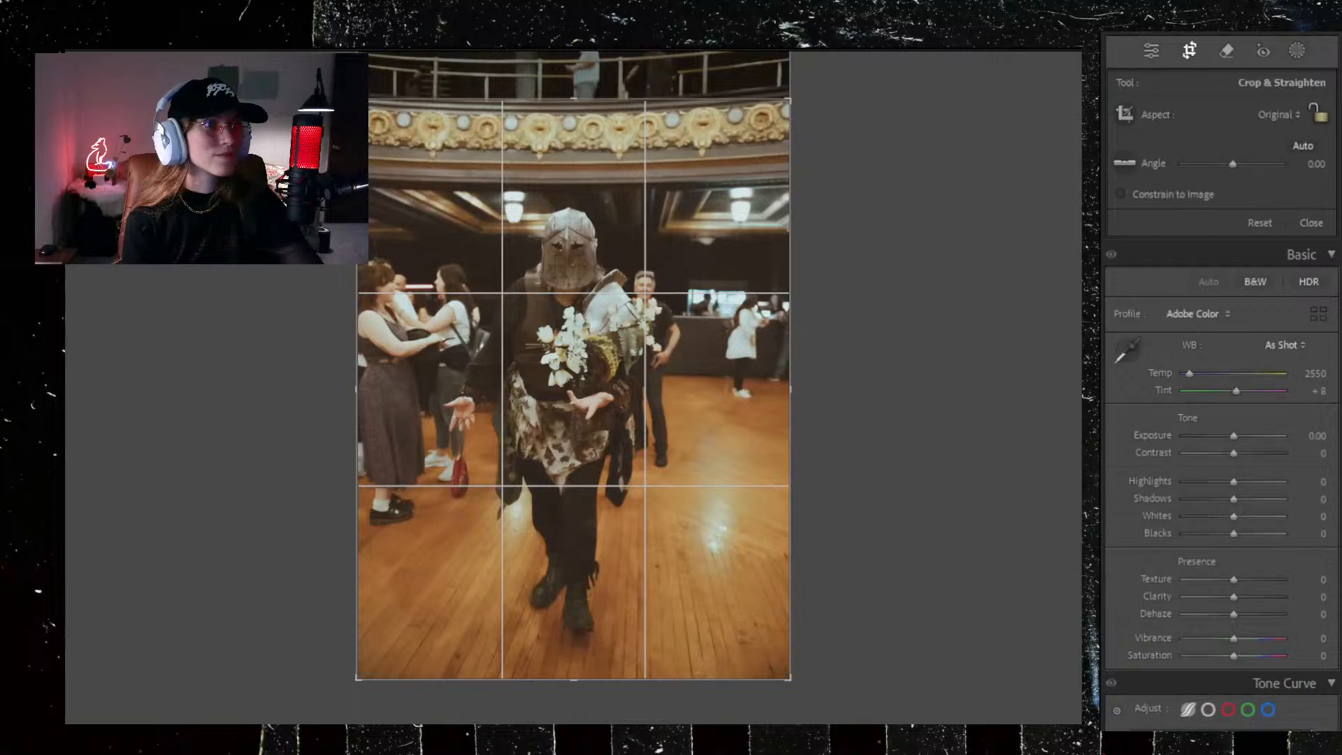
{"action": "key", "text": "Right"}
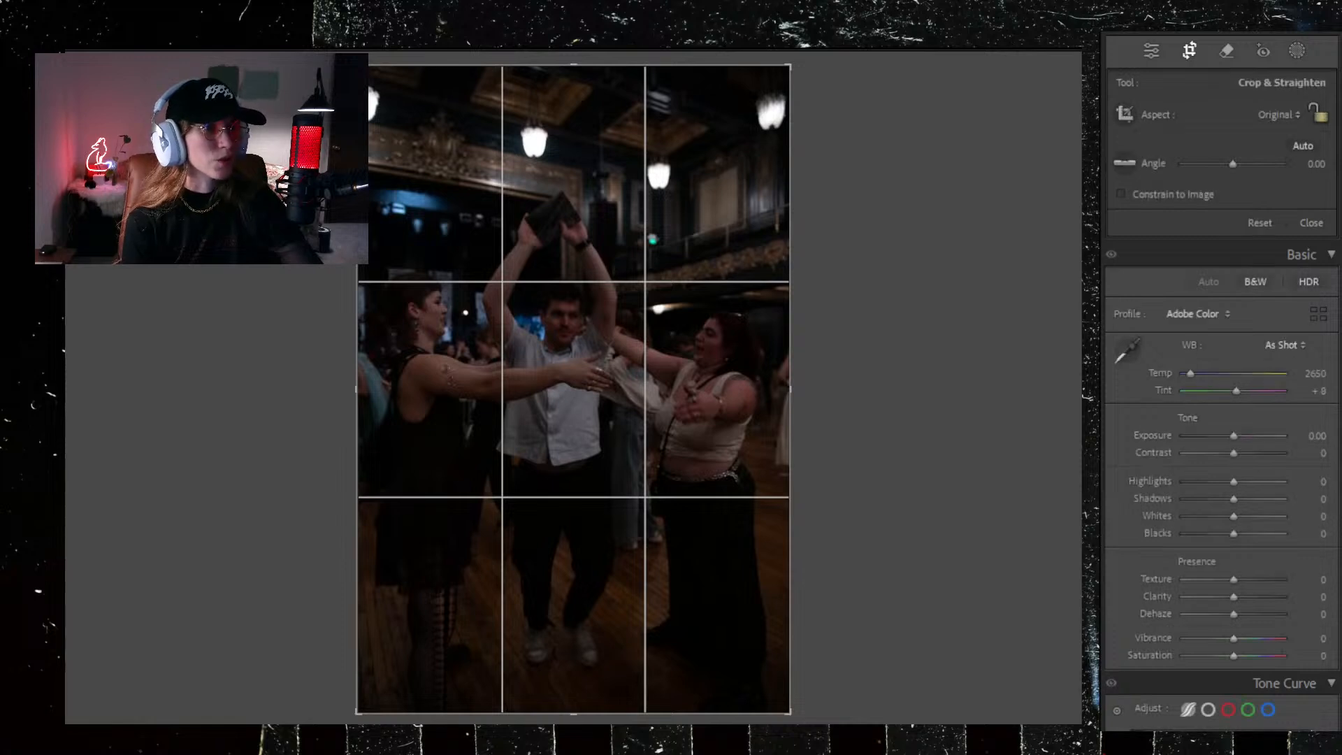
{"action": "key", "text": "Right"}
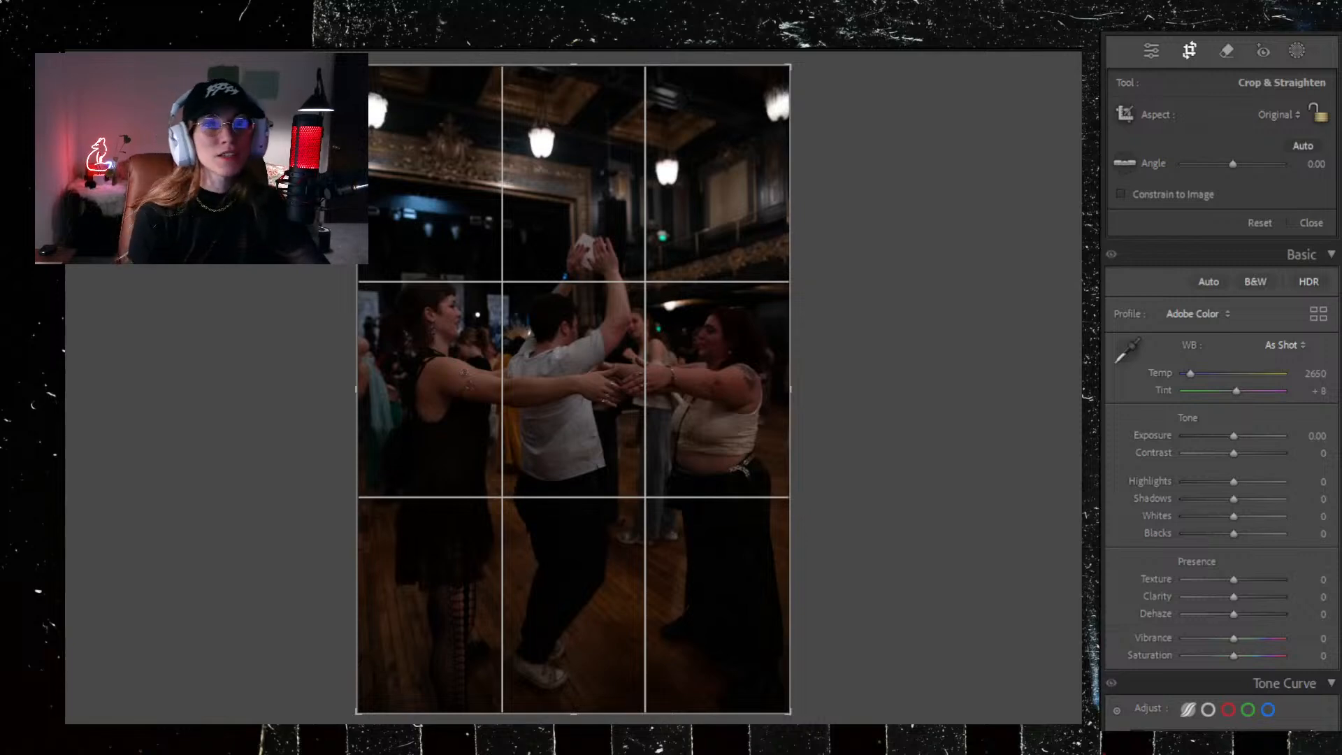
{"action": "key", "text": "g"}
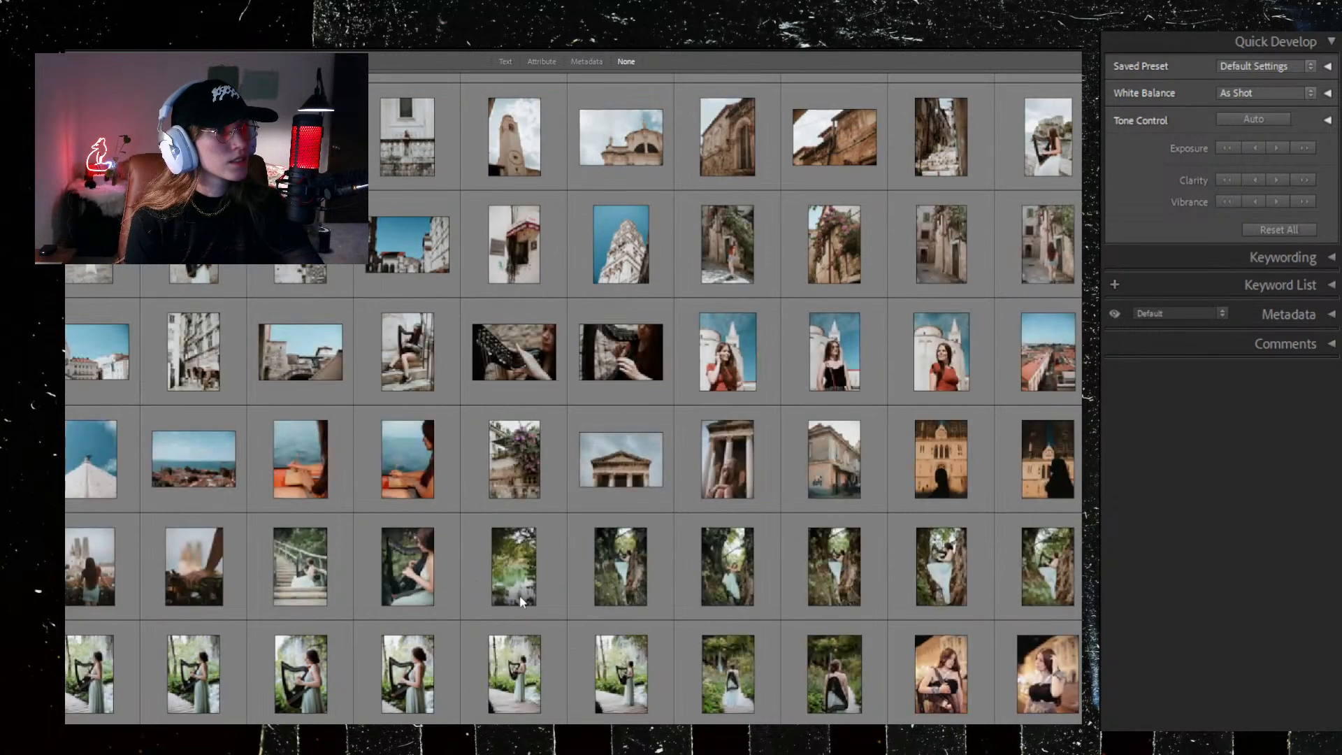
{"action": "scroll", "coordinate": [866, 641], "scroll_direction": "down", "scroll_amount": 10}
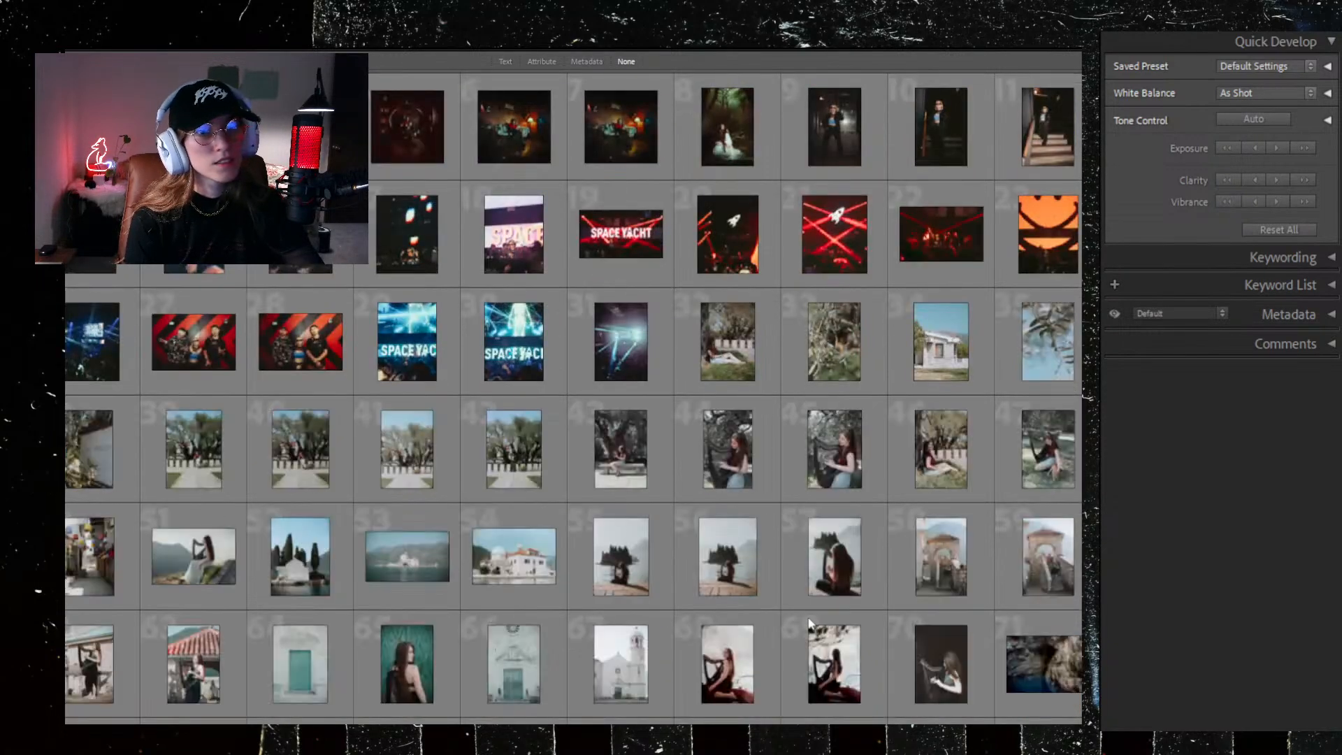
{"action": "scroll", "coordinate": [824, 619], "scroll_direction": "down", "scroll_amount": 15}
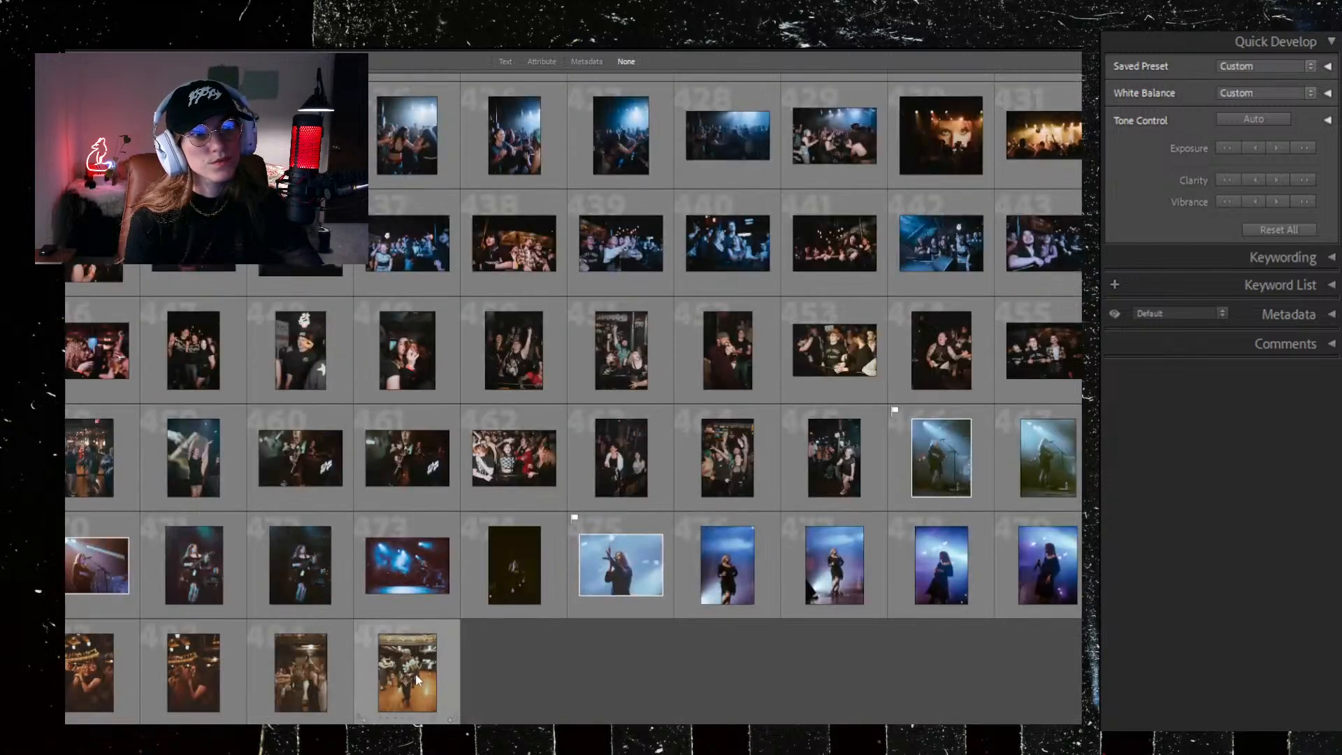
{"action": "left_click", "coordinate": [417, 679]}
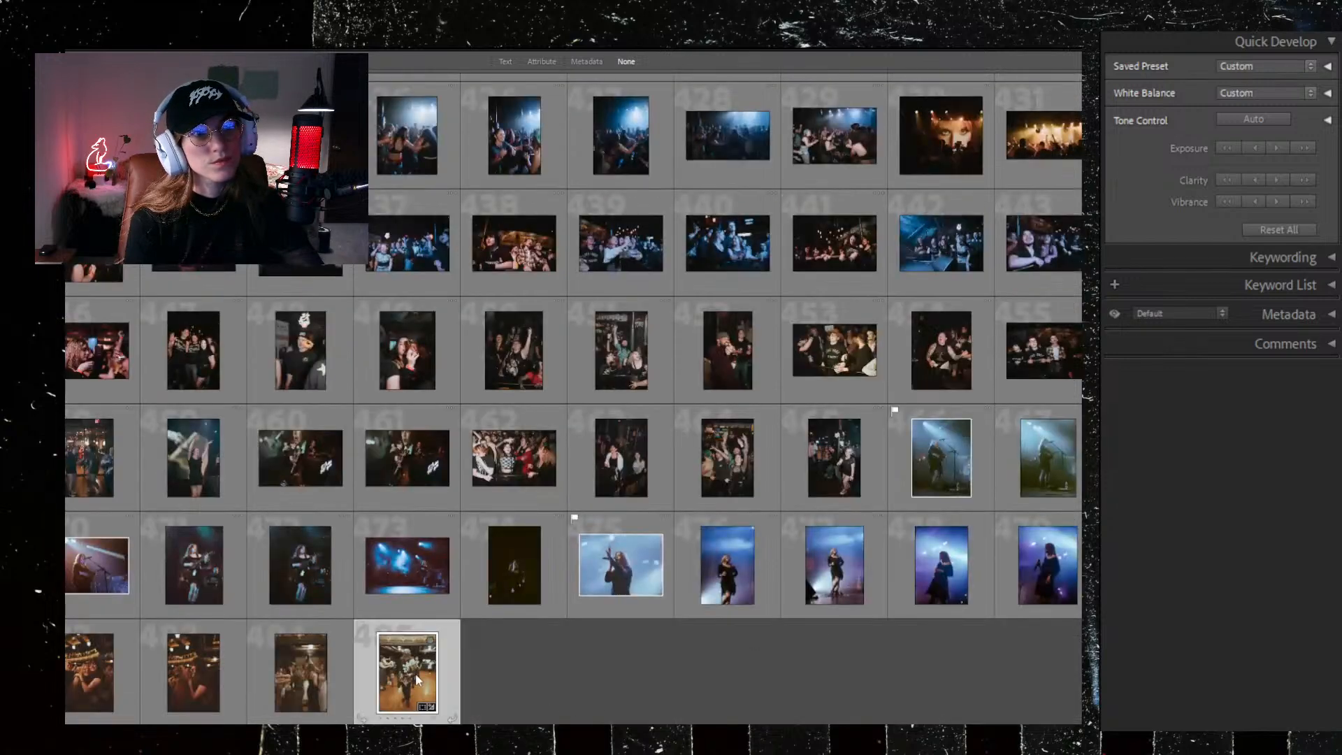
Step: Try to remove the whole run of photos from the blue-lit guitarist shot to the helmeted figure
{"action": "left_click", "coordinate": [960, 473], "text": "shift"}
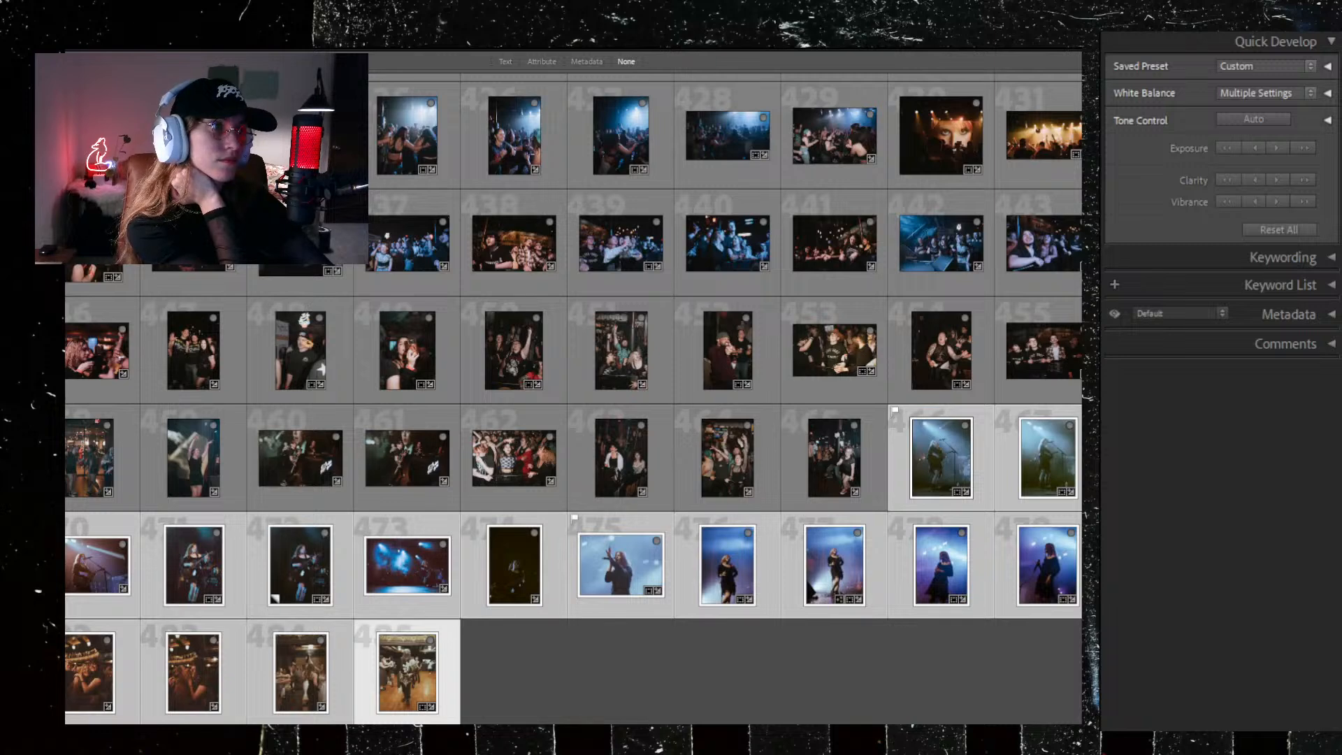
{"action": "key", "text": "Delete"}
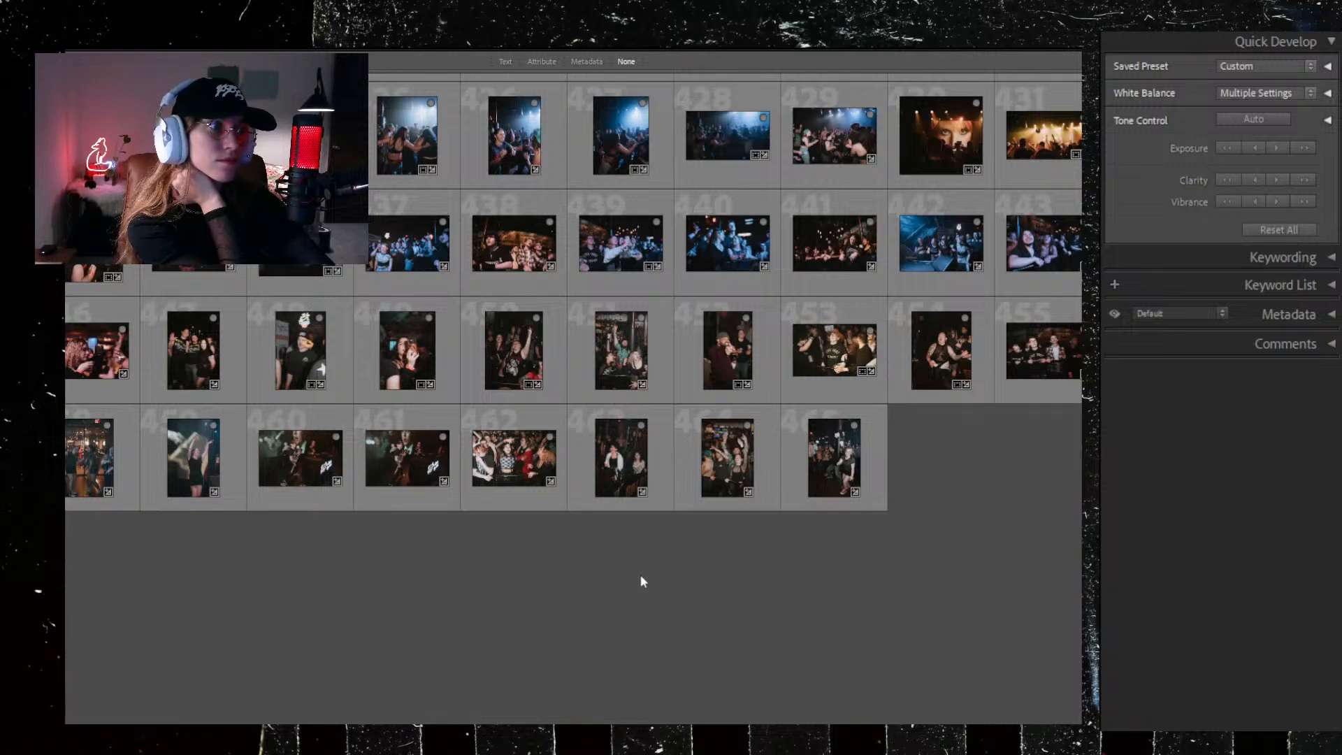
{"action": "scroll", "coordinate": [645, 577], "scroll_direction": "up", "scroll_amount": 3}
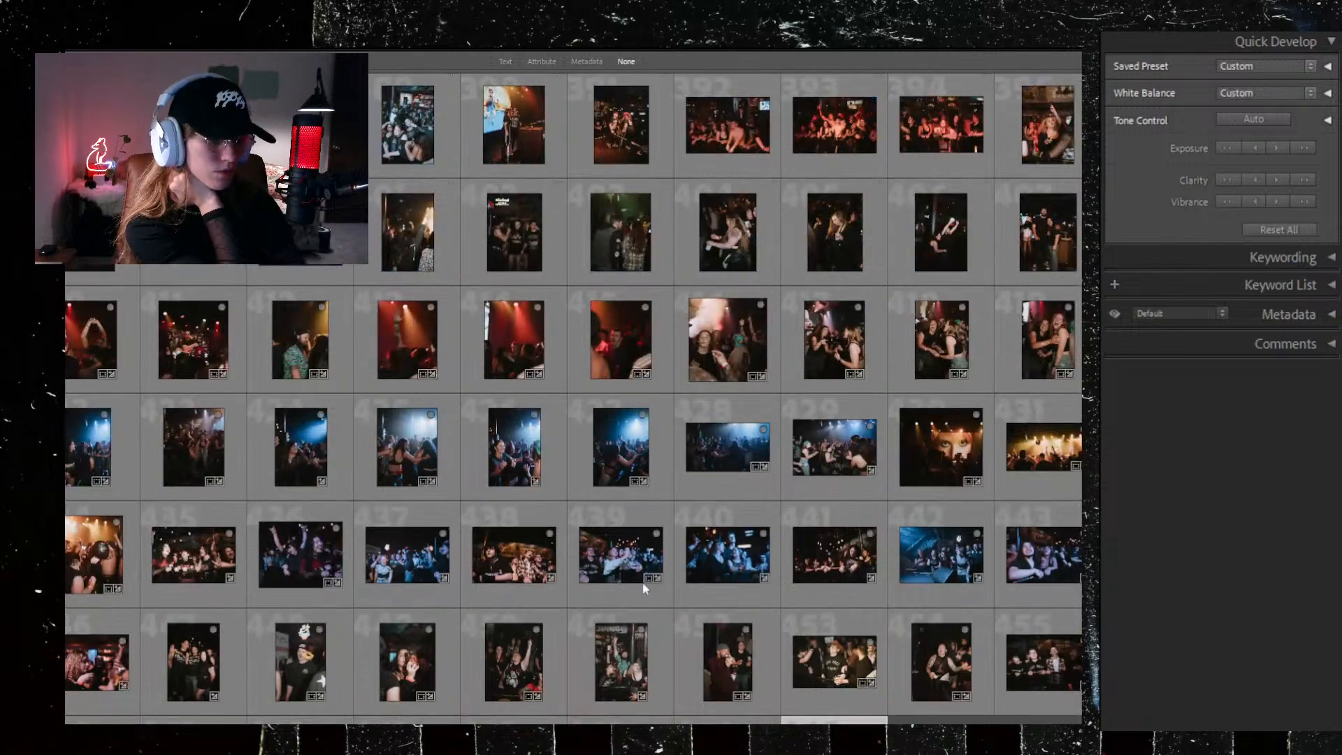
{"action": "scroll", "coordinate": [645, 588], "scroll_direction": "down", "scroll_amount": 1}
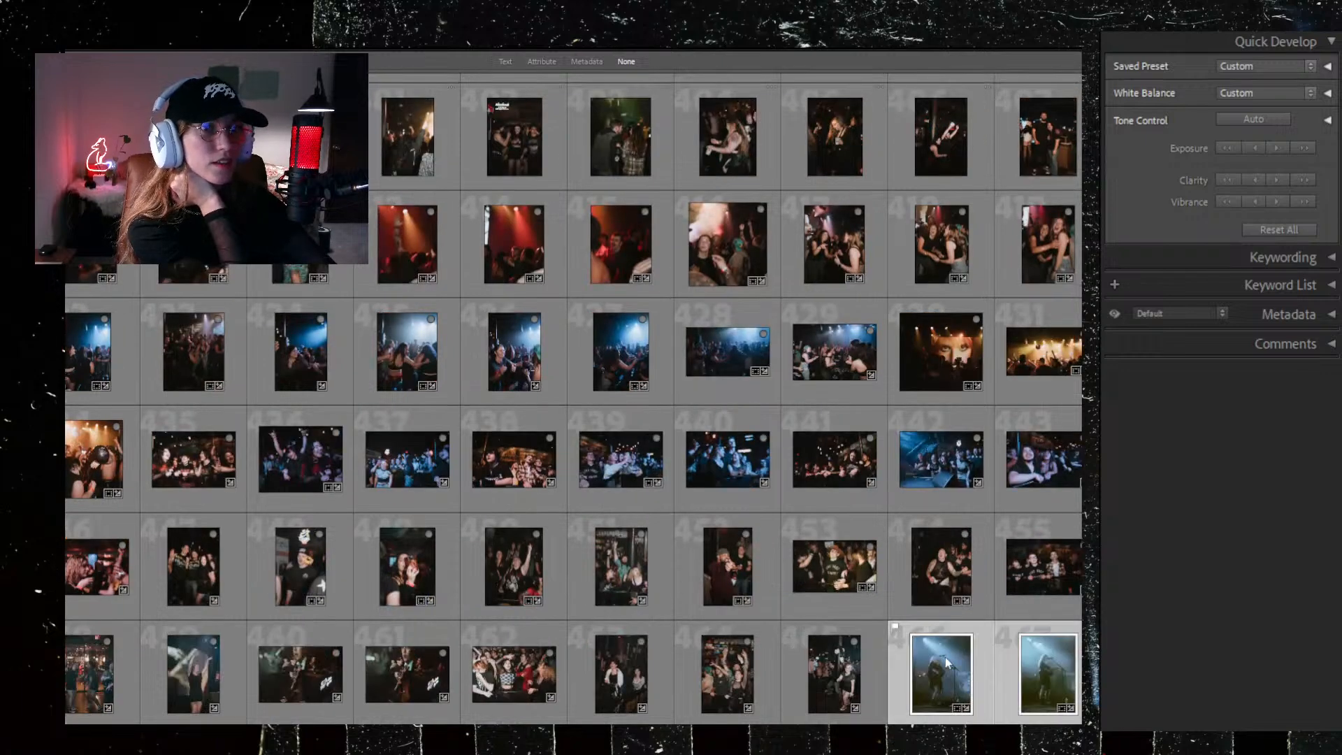
Step: Remove surplus and near-duplicate stage and dance-floor shots from the grid, and select the remaining photos from the guitarist to the last flower-crown shot
{"action": "scroll", "coordinate": [887, 646], "scroll_direction": "down", "scroll_amount": 2}
{"action": "left_click", "coordinate": [678, 670]}
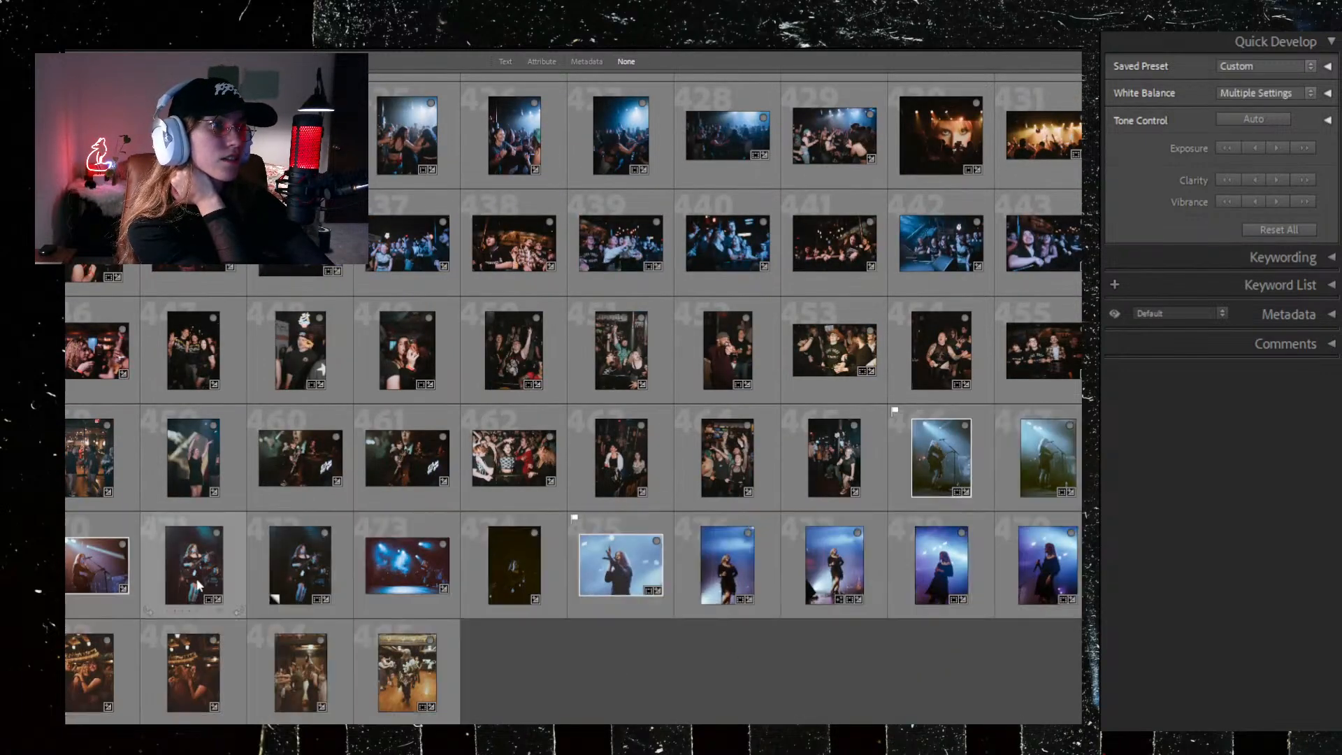
{"action": "left_click", "coordinate": [123, 545]}
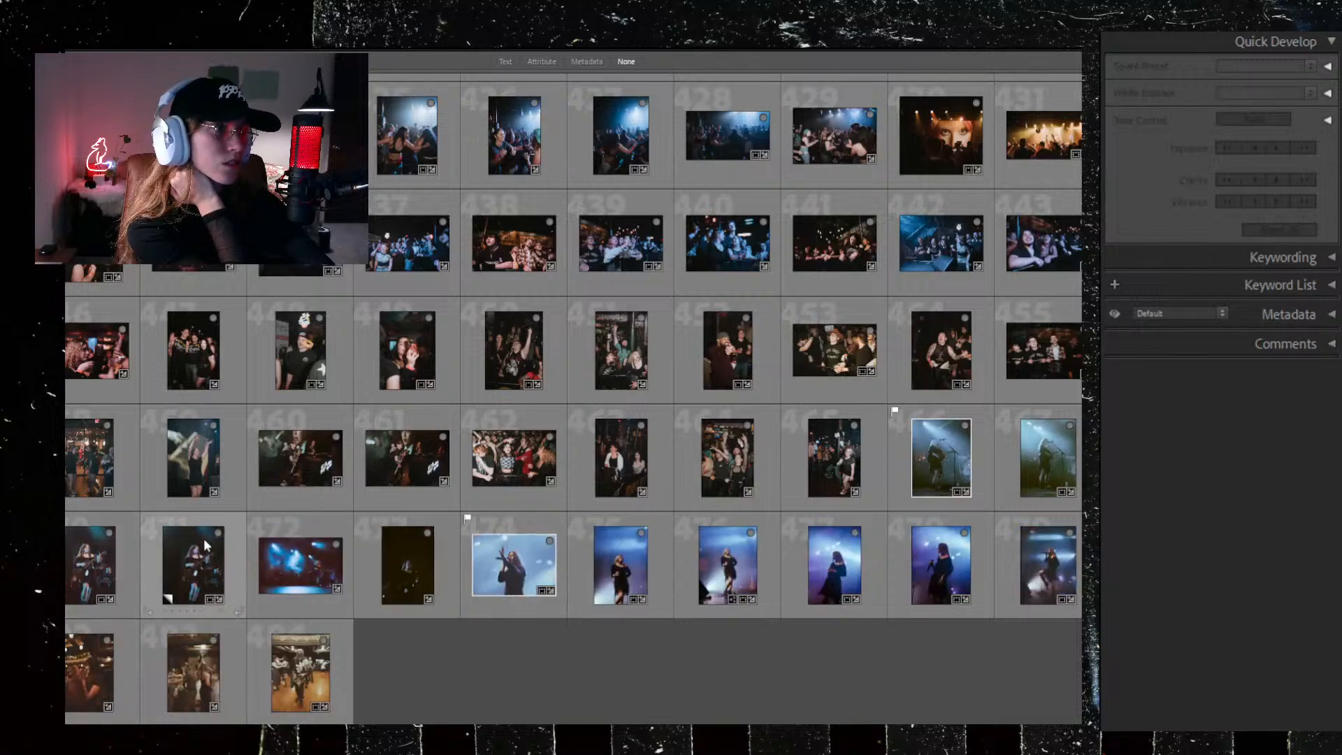
{"action": "left_click", "coordinate": [219, 534]}
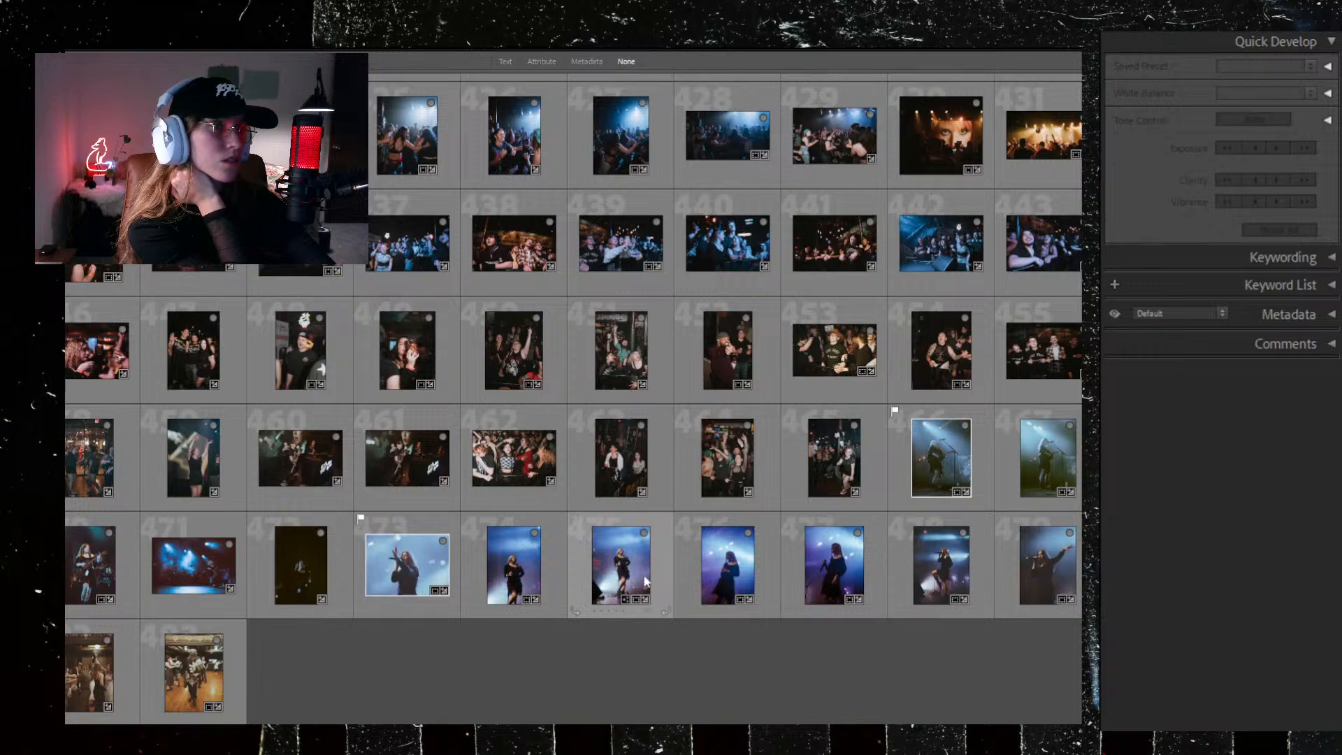
{"action": "left_click", "coordinate": [535, 533]}
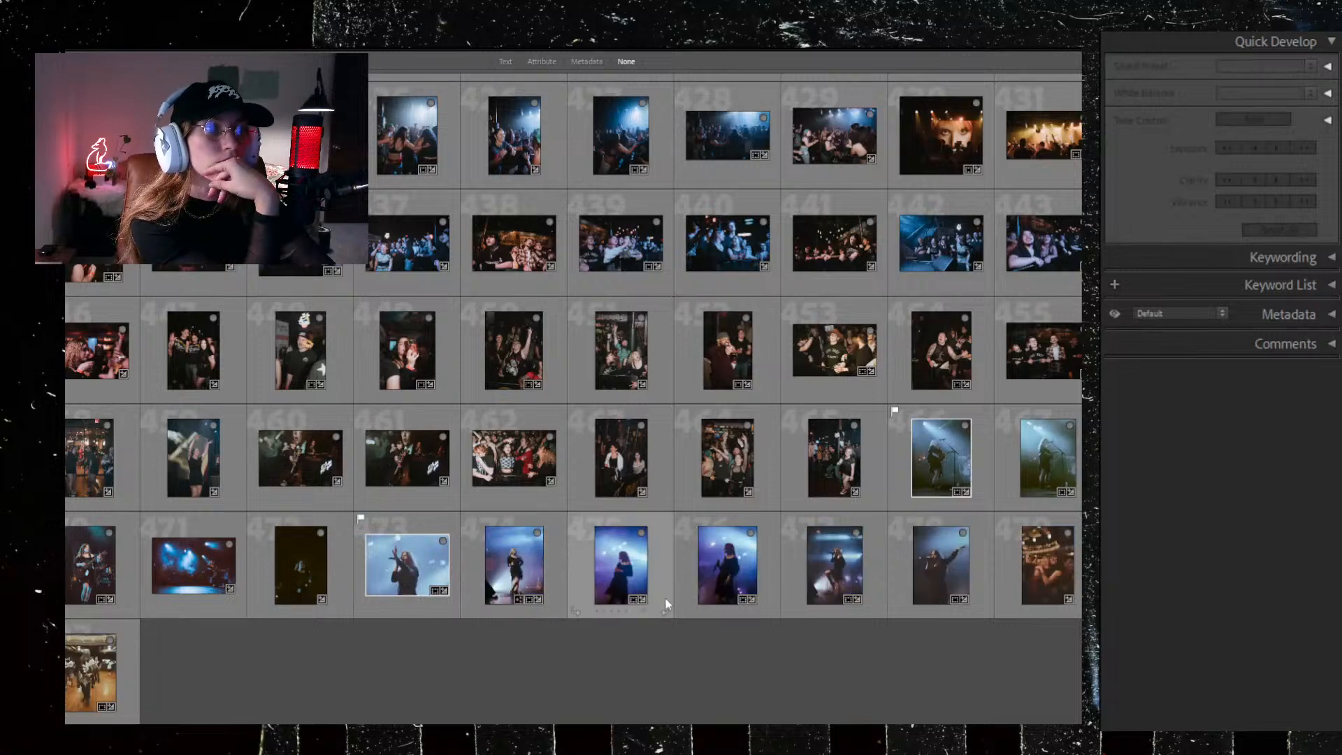
{"action": "left_click", "coordinate": [751, 533]}
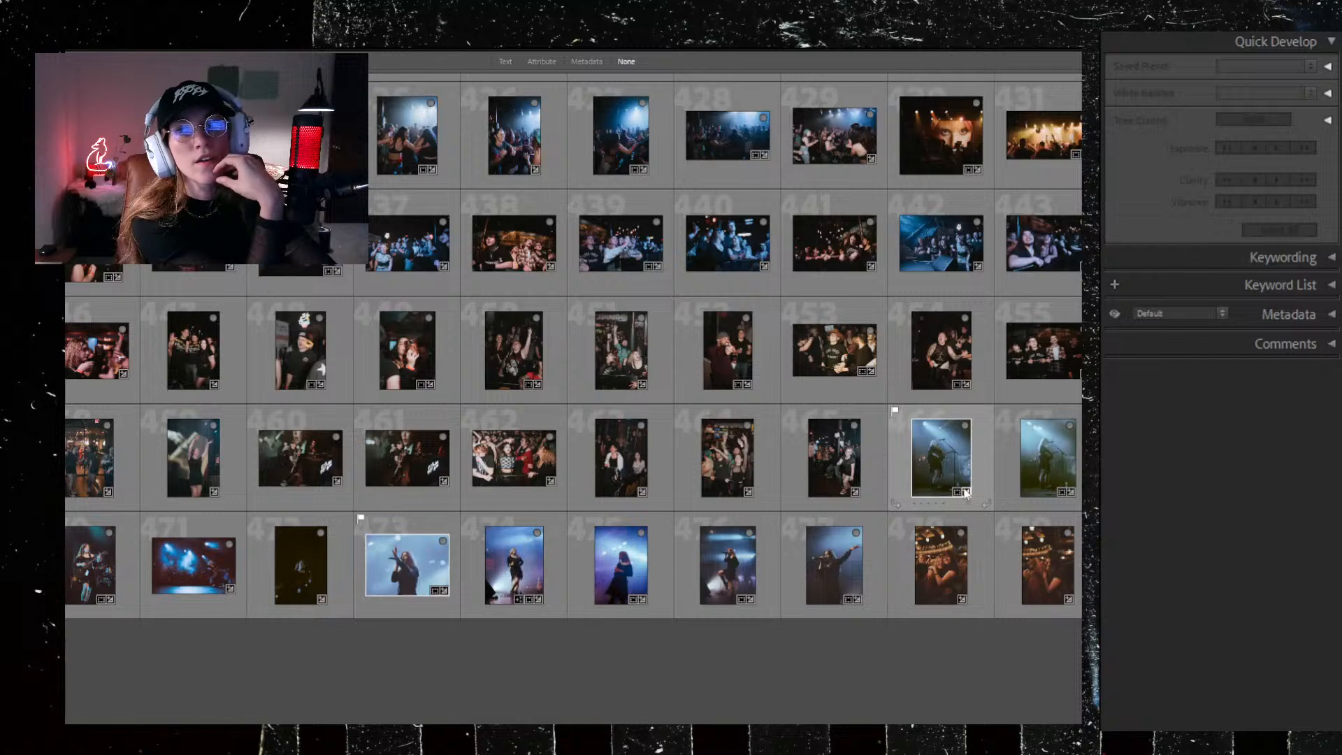
{"action": "left_click", "coordinate": [932, 466]}
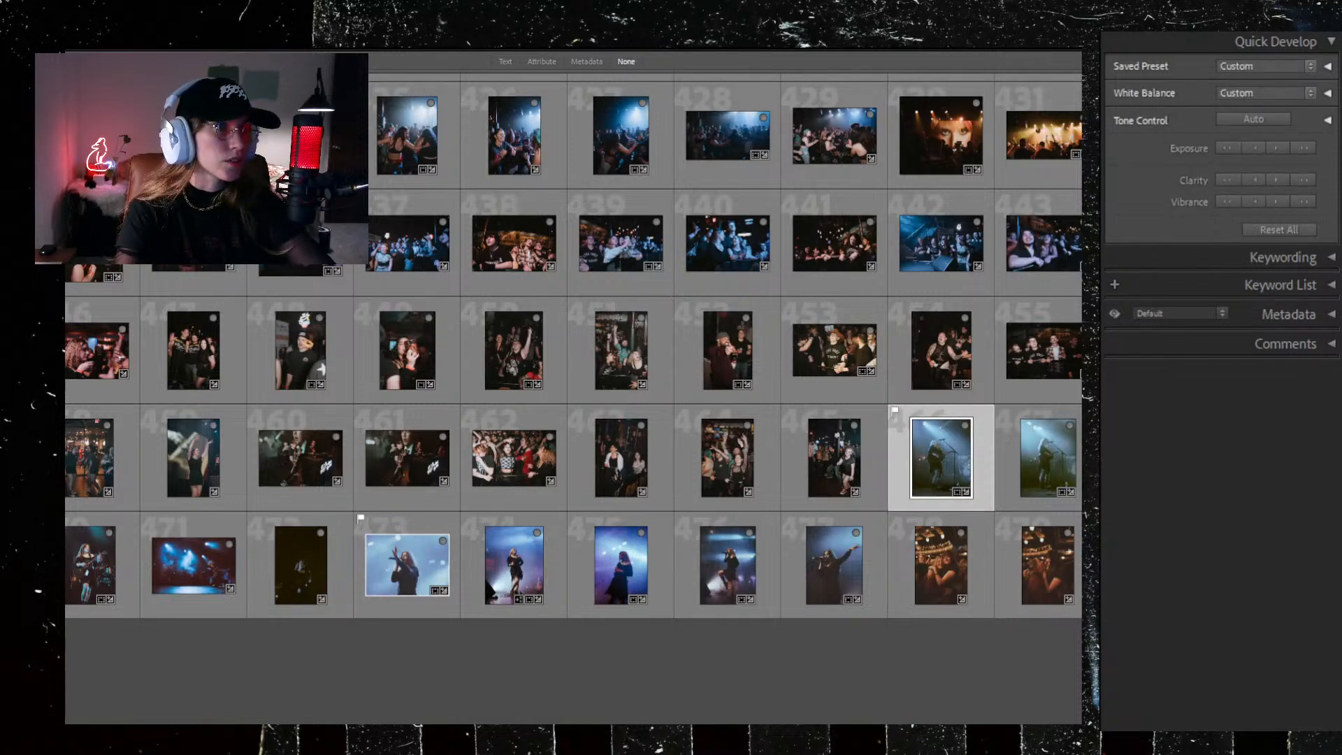
{"action": "left_click", "coordinate": [1048, 565], "text": "shift"}
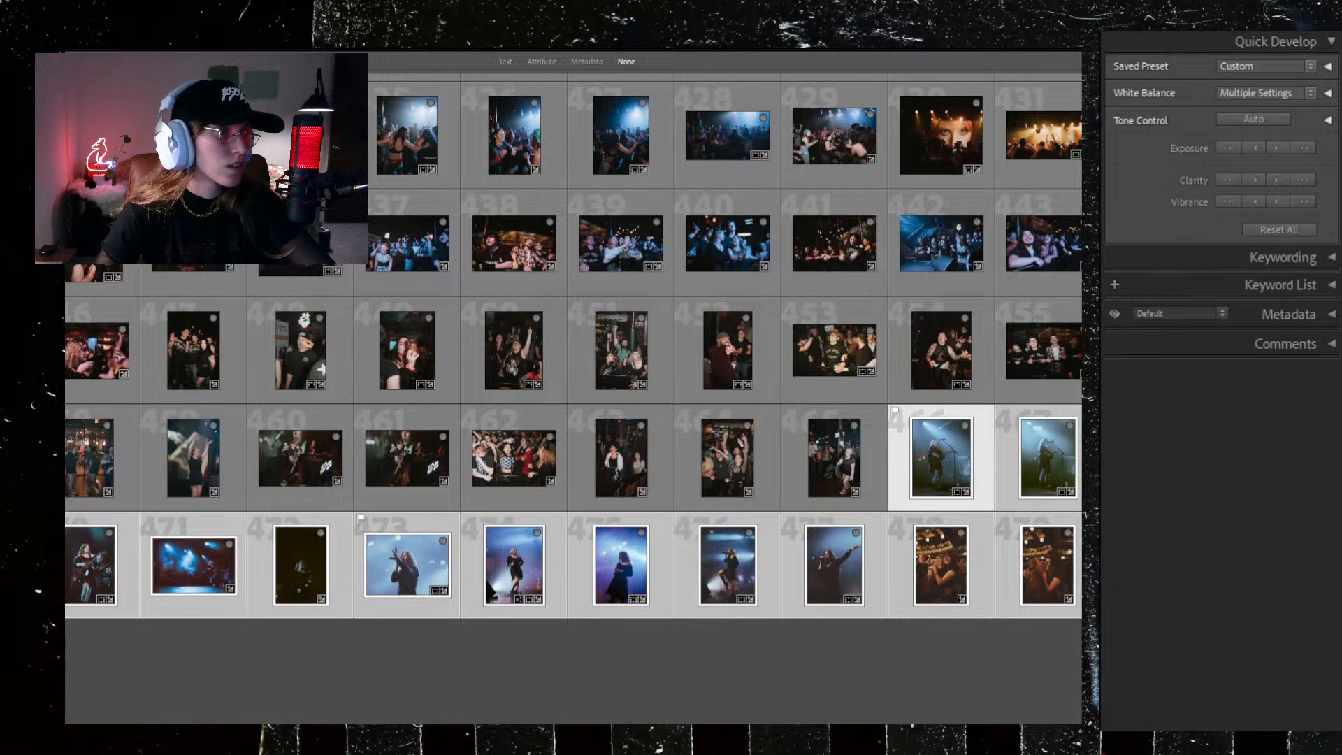
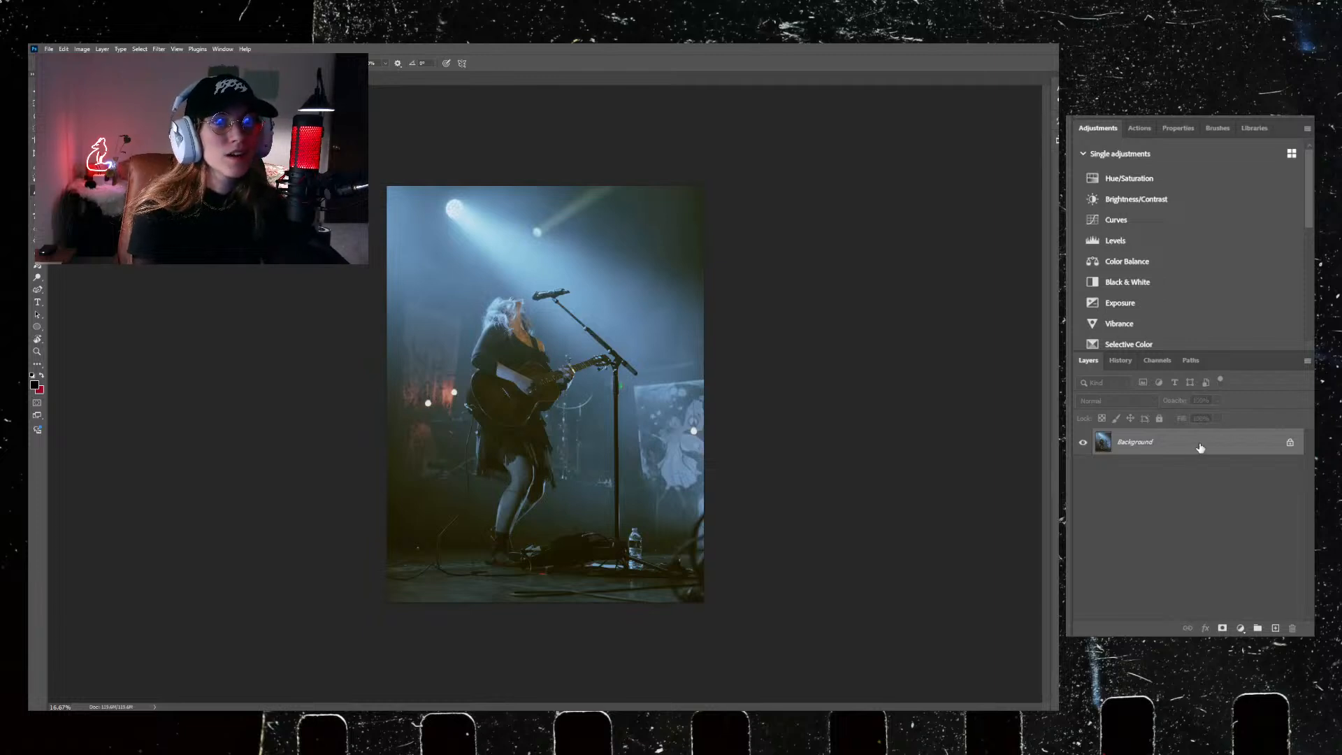
Step: In Photoshop, paste the guitarist photo as a new layer onto the singer photo and unlock the singer's background layer
{"action": "key", "text": "ctrl+Tab"}
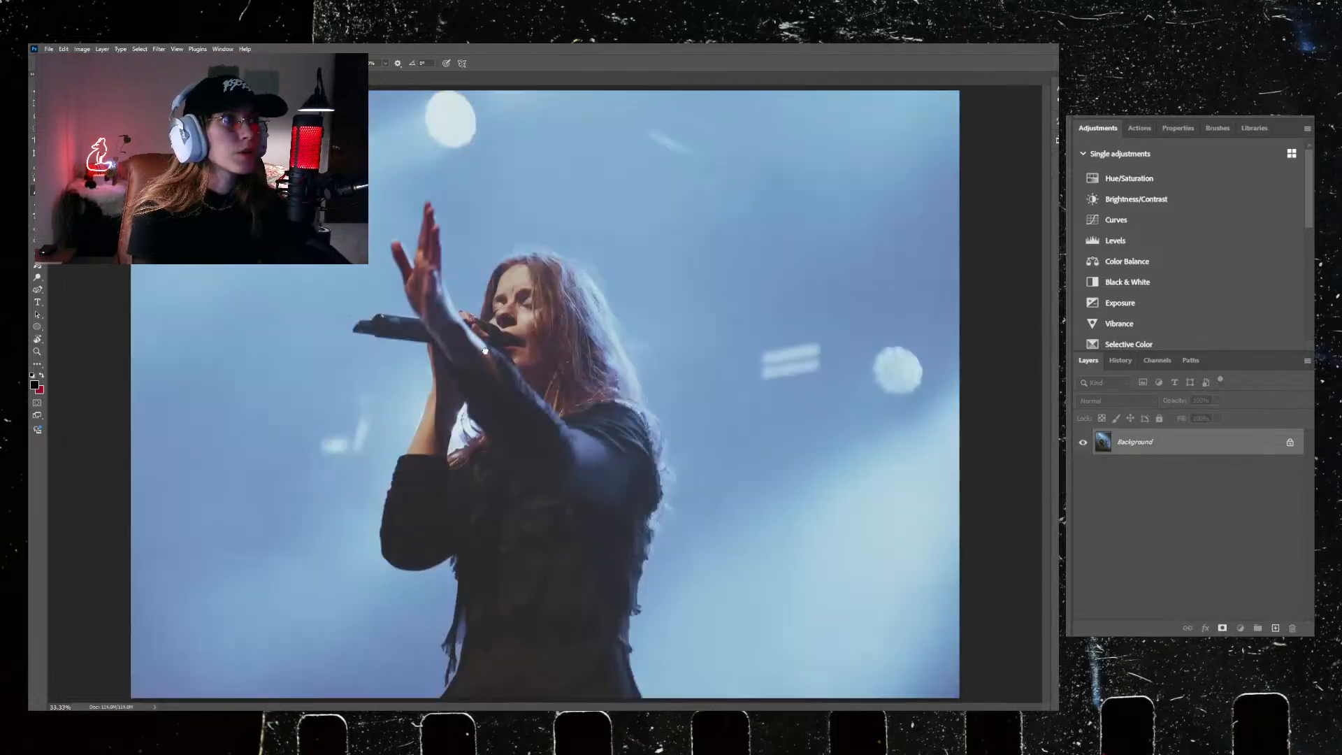
{"action": "key", "text": "ctrl+v"}
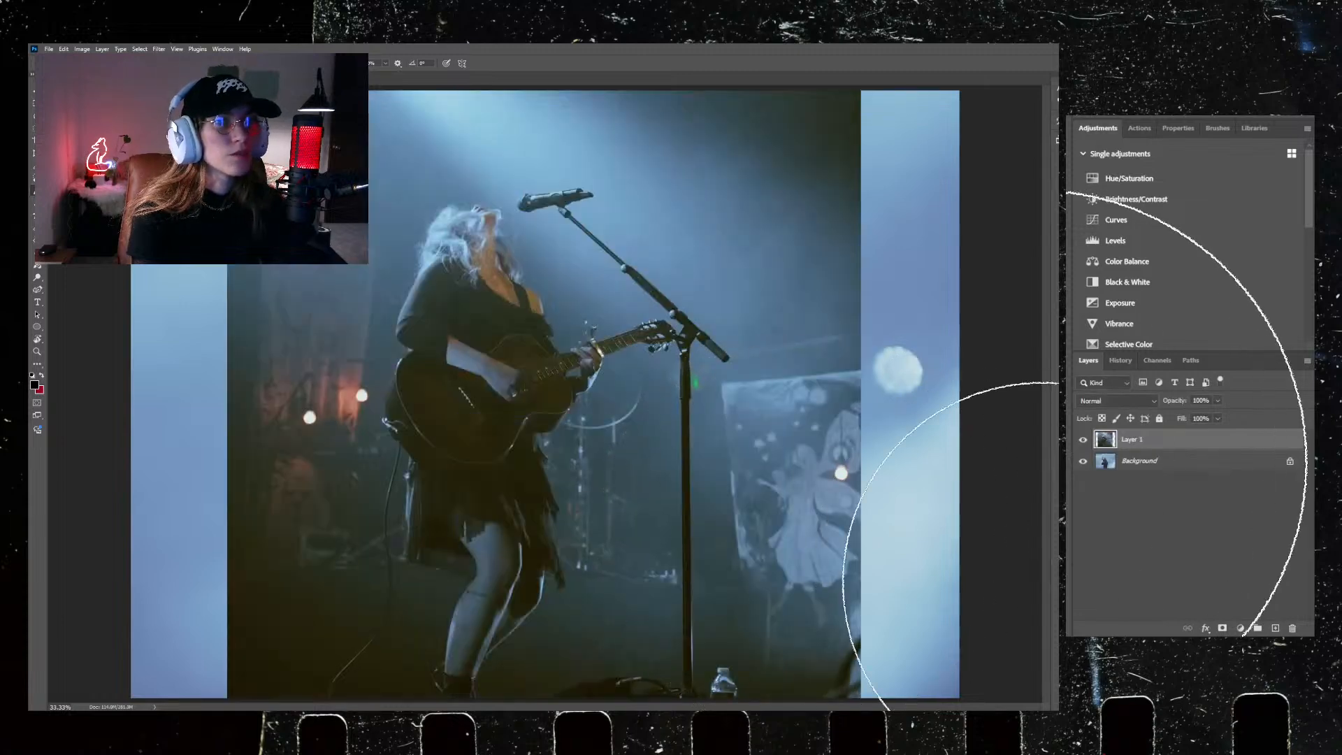
{"action": "left_click", "coordinate": [1171, 463]}
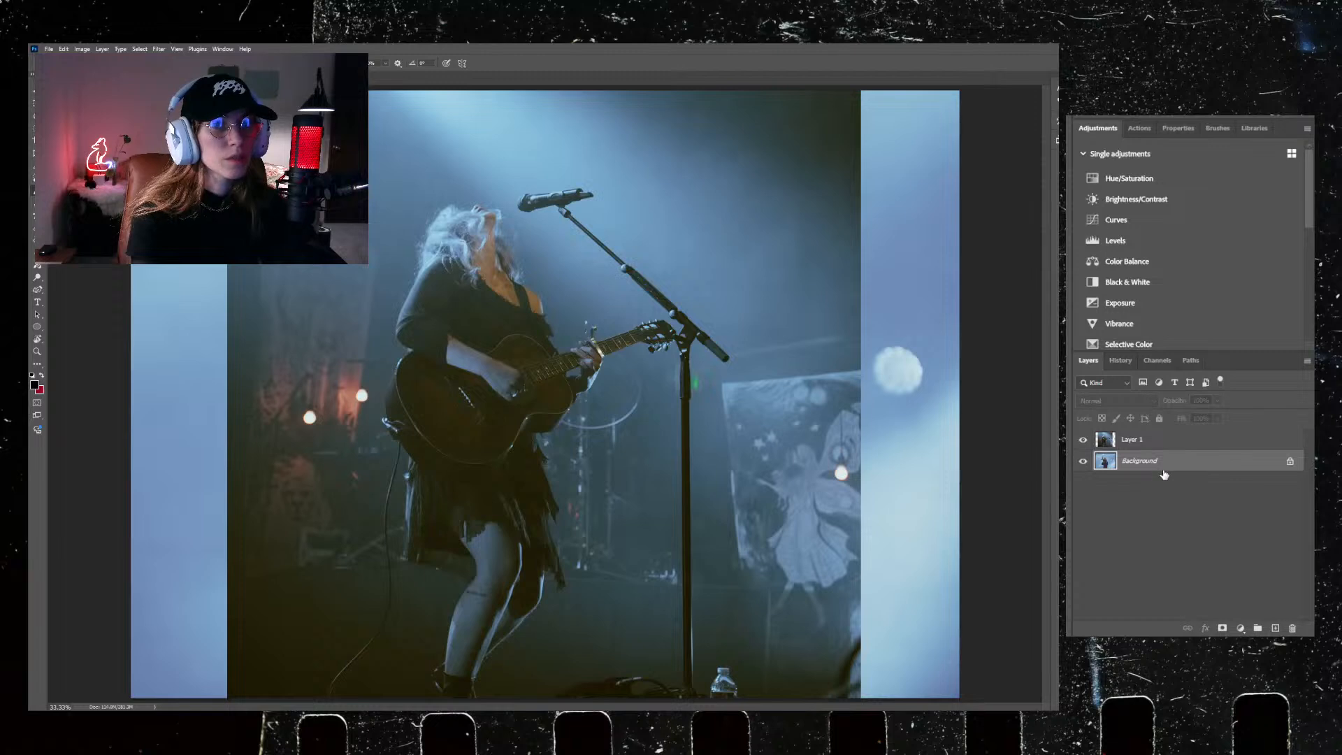
{"action": "left_click", "coordinate": [1289, 462]}
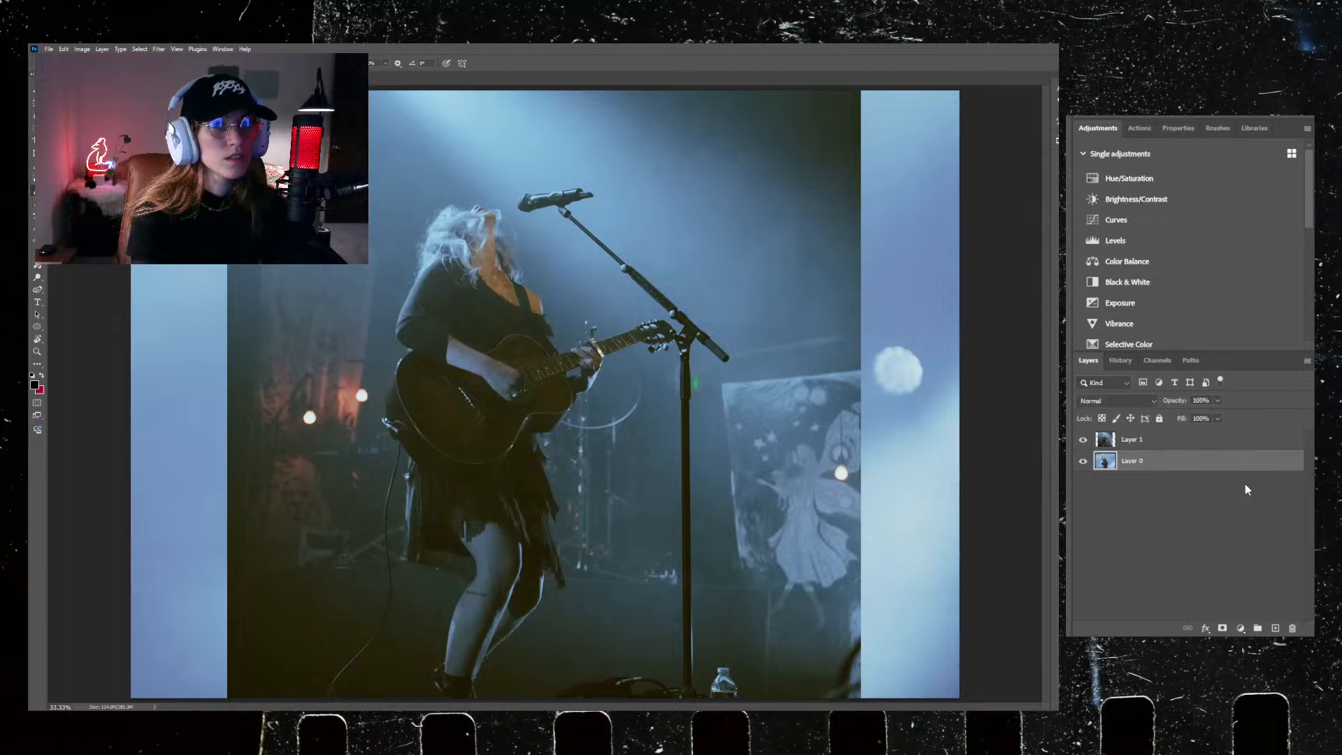
Step: Hide the guitarist layer, duplicate the singer layer and hide the original singer layer
{"action": "left_click", "coordinate": [1083, 439]}
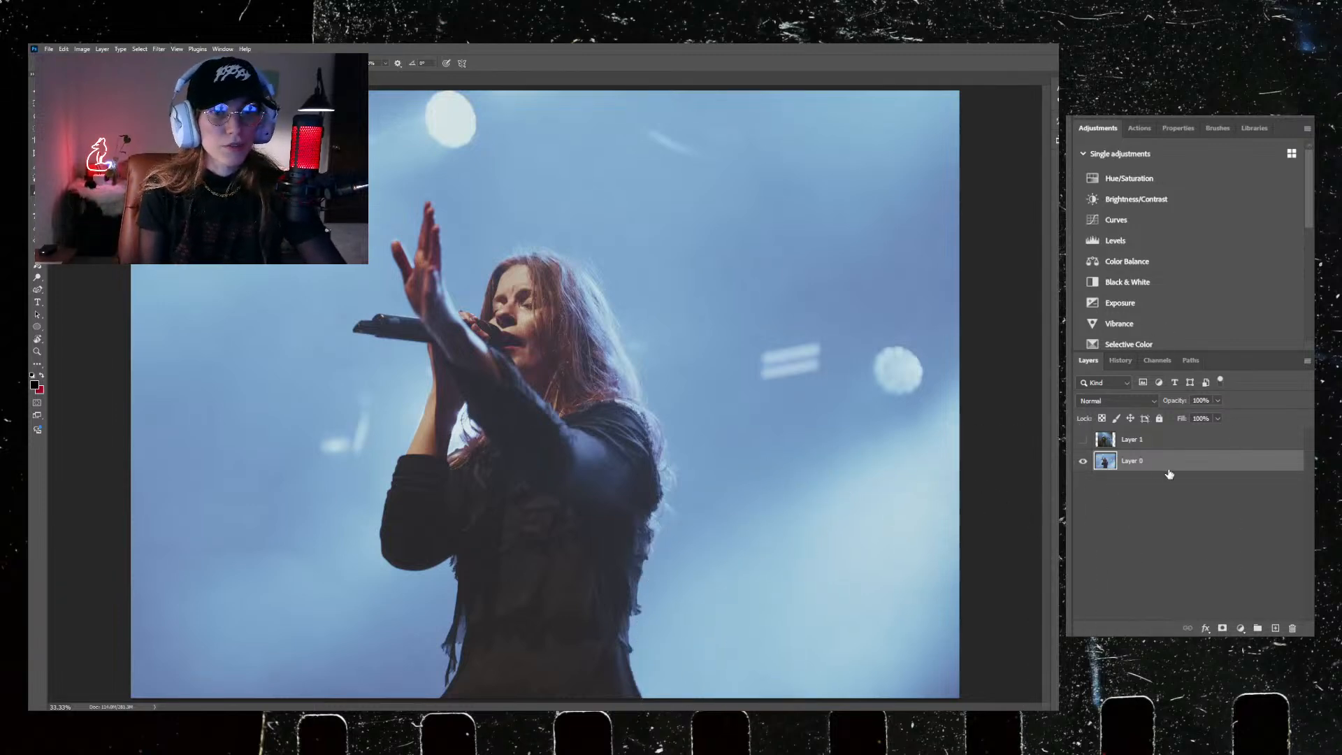
{"action": "key", "text": "ctrl+t"}
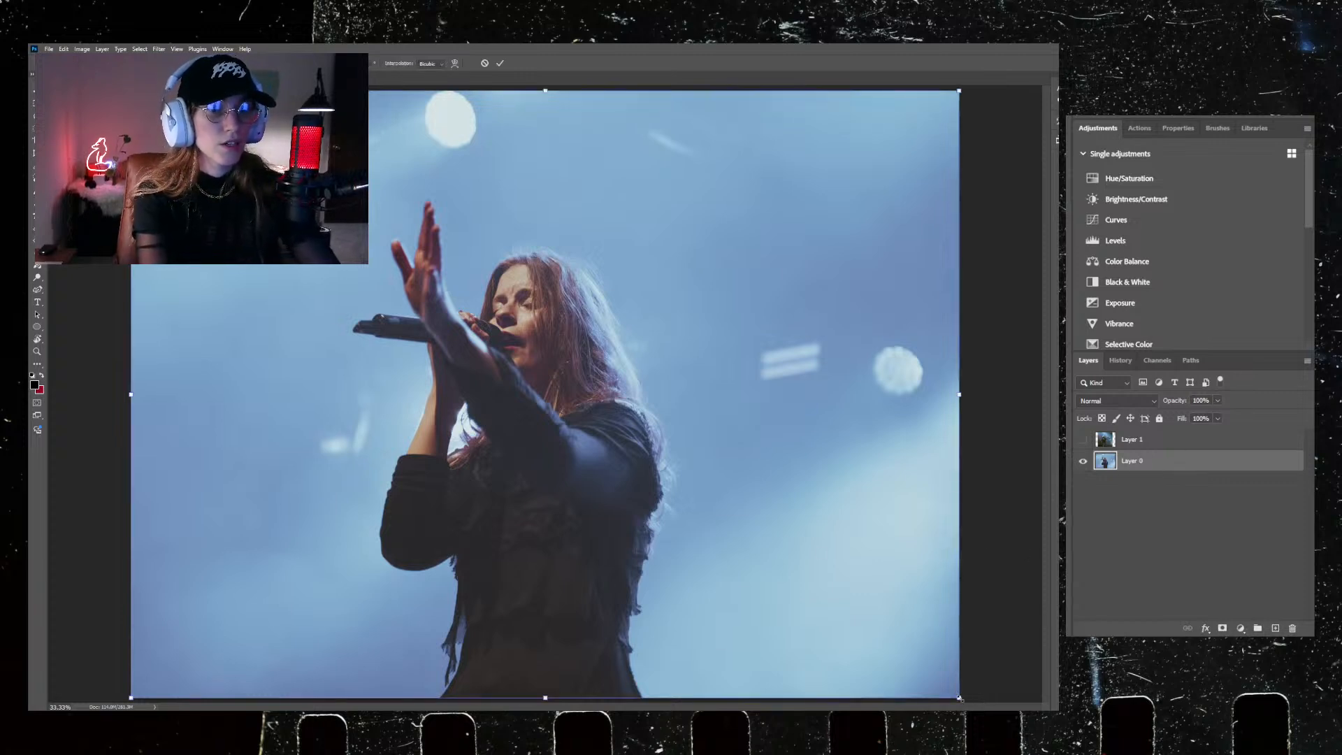
{"action": "left_click", "coordinate": [1157, 530]}
{"action": "left_click", "coordinate": [1142, 471]}
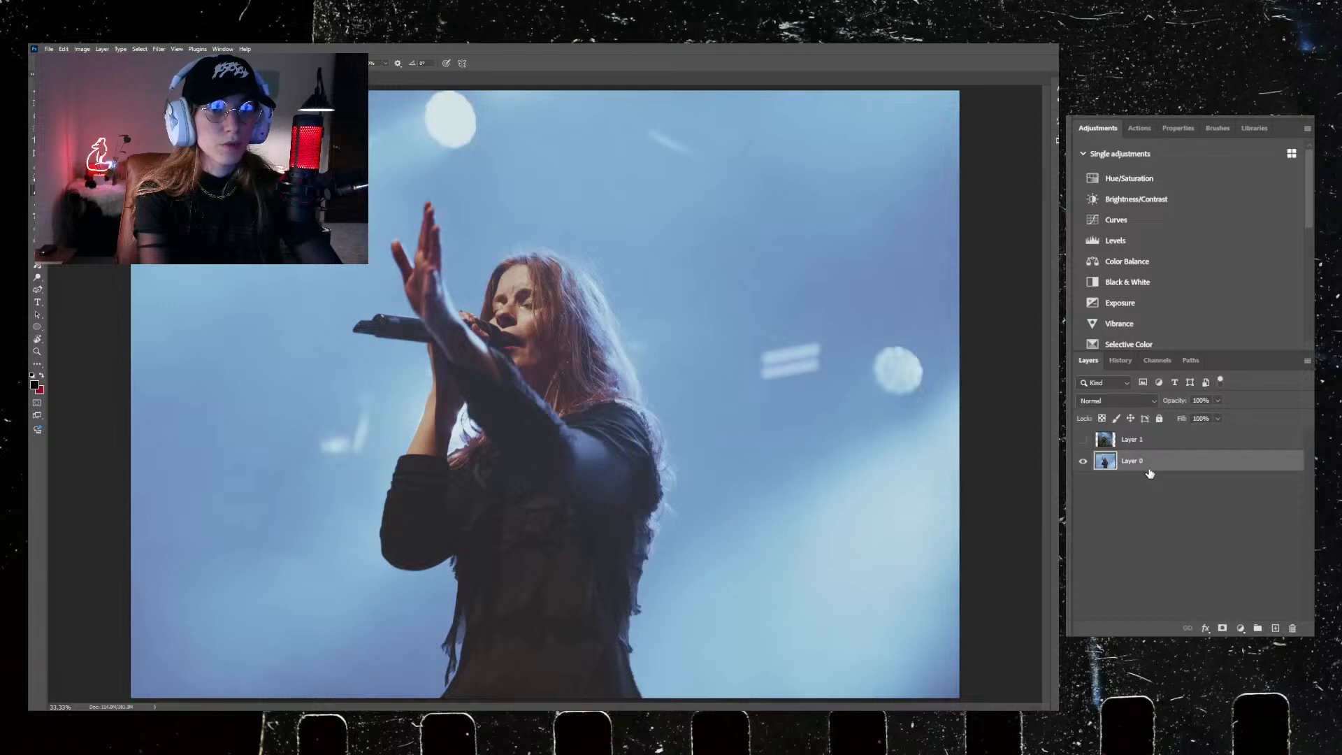
{"action": "key", "text": "ctrl+j"}
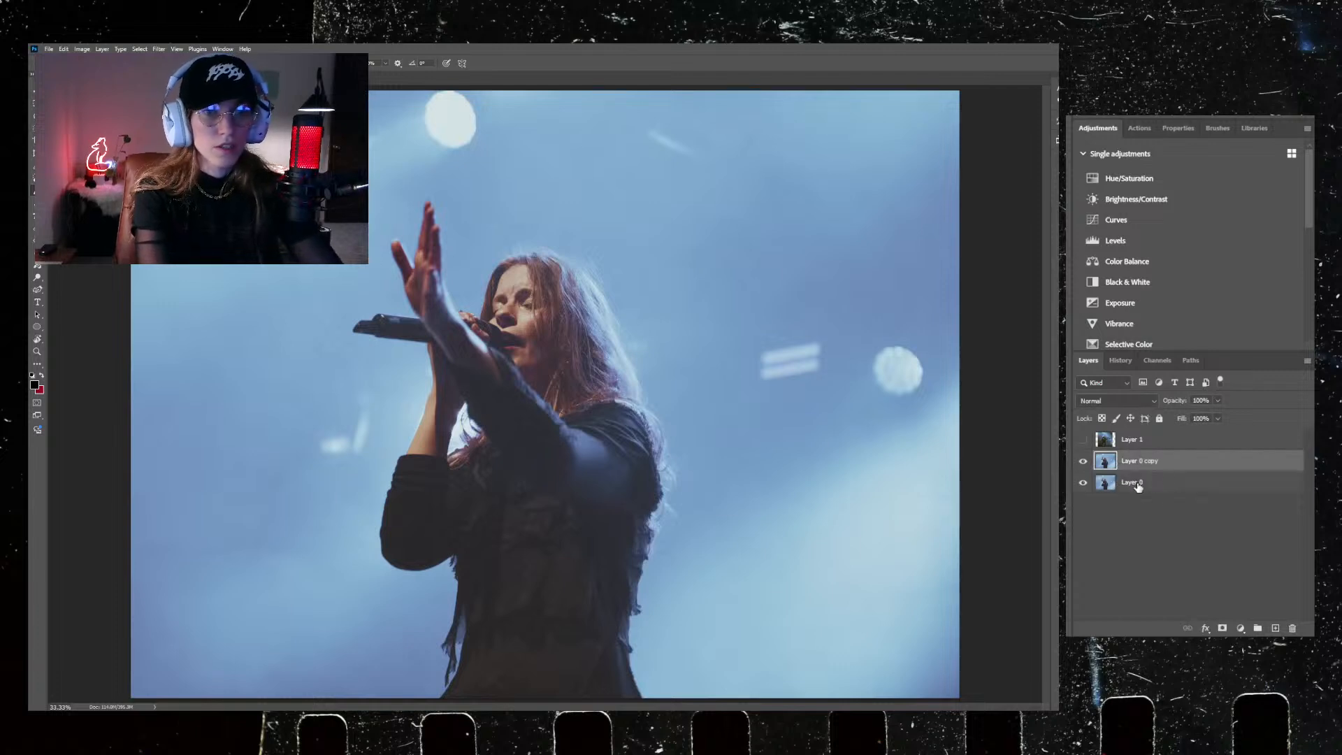
{"action": "left_click", "coordinate": [1082, 482]}
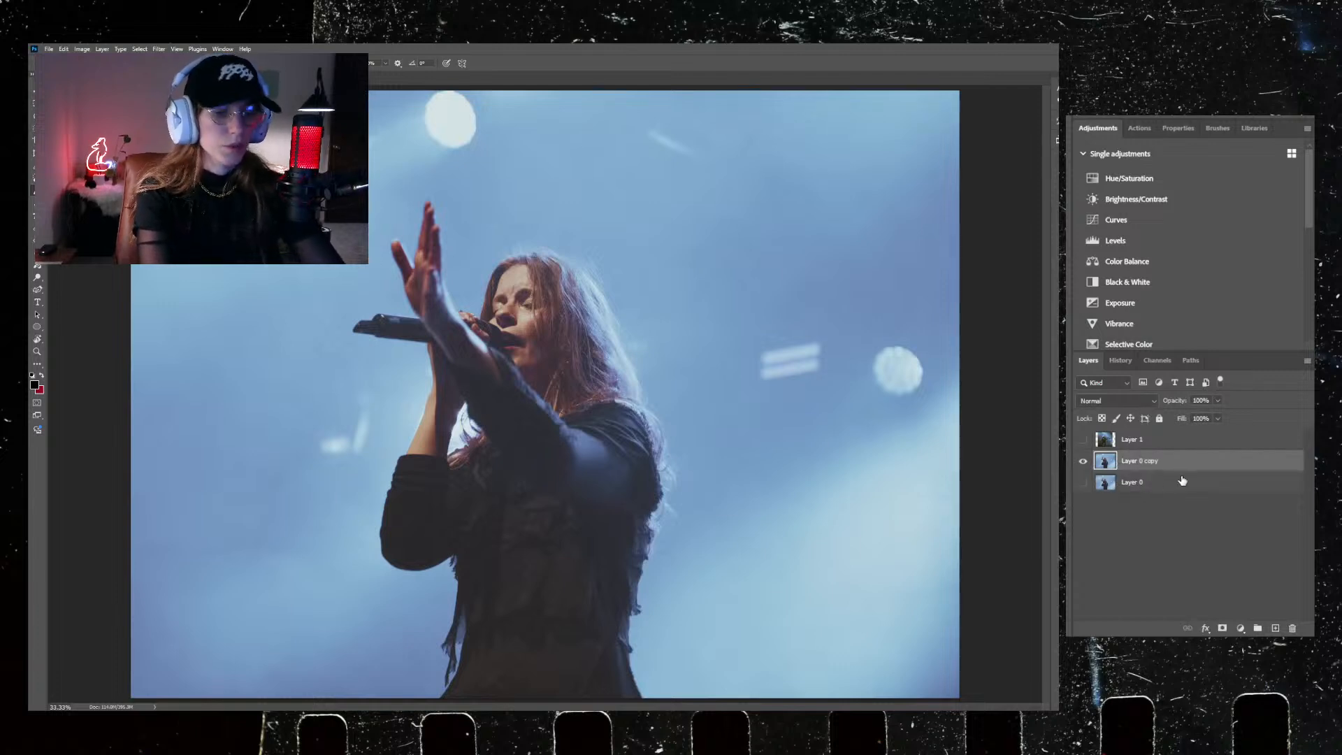
Step: Scale the singer copy down to about three quarters of the canvas and place it in the canvas's upper right corner
{"action": "key", "text": "ctrl+t"}
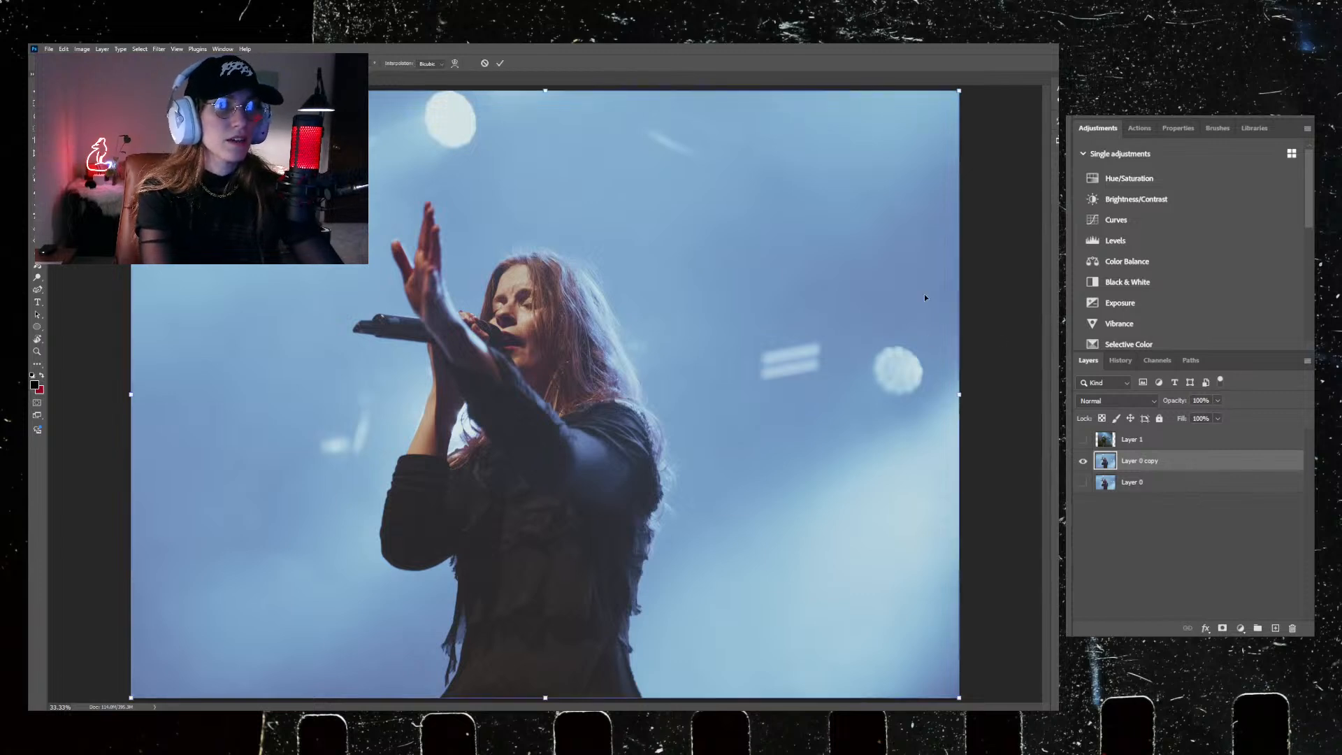
{"action": "left_click_drag", "start_coordinate": [958, 90], "coordinate": [747, 244]}
{"action": "left_click_drag", "start_coordinate": [531, 476], "coordinate": [744, 315]}
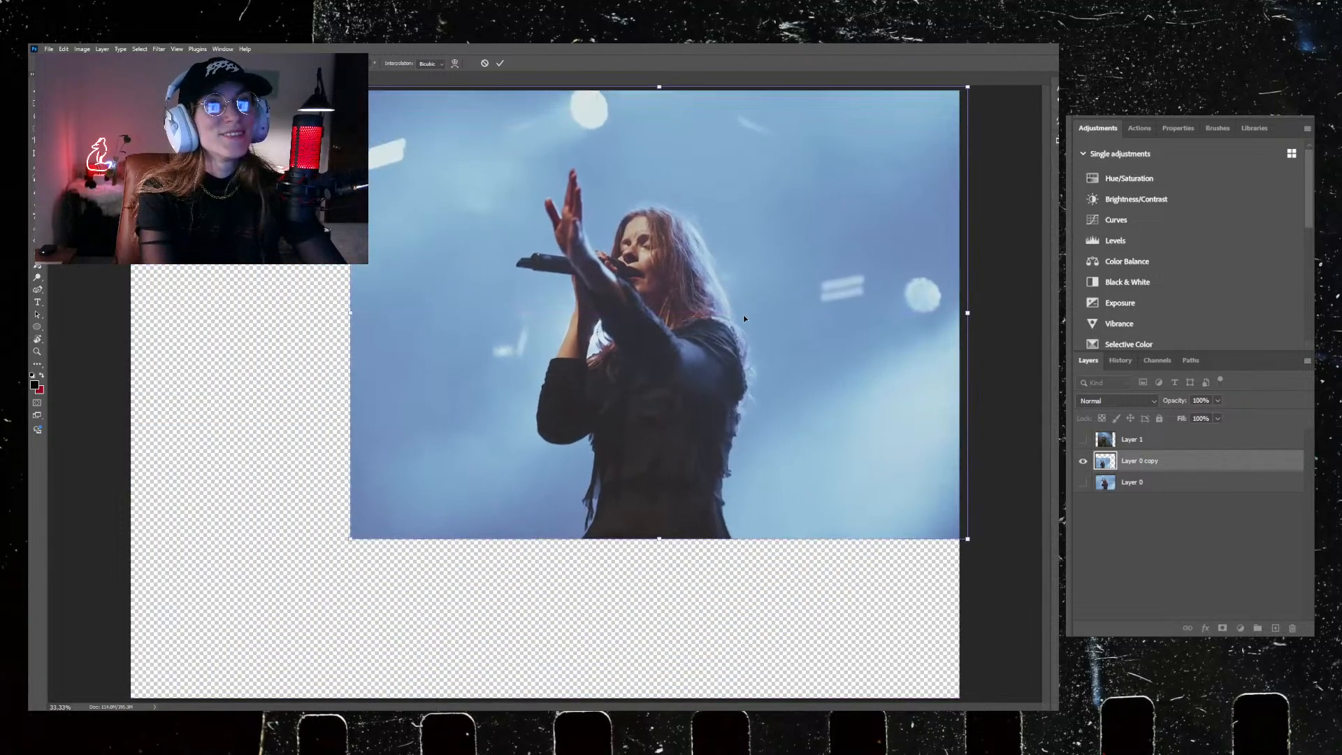
{"action": "left_click_drag", "start_coordinate": [347, 543], "coordinate": [388, 591]}
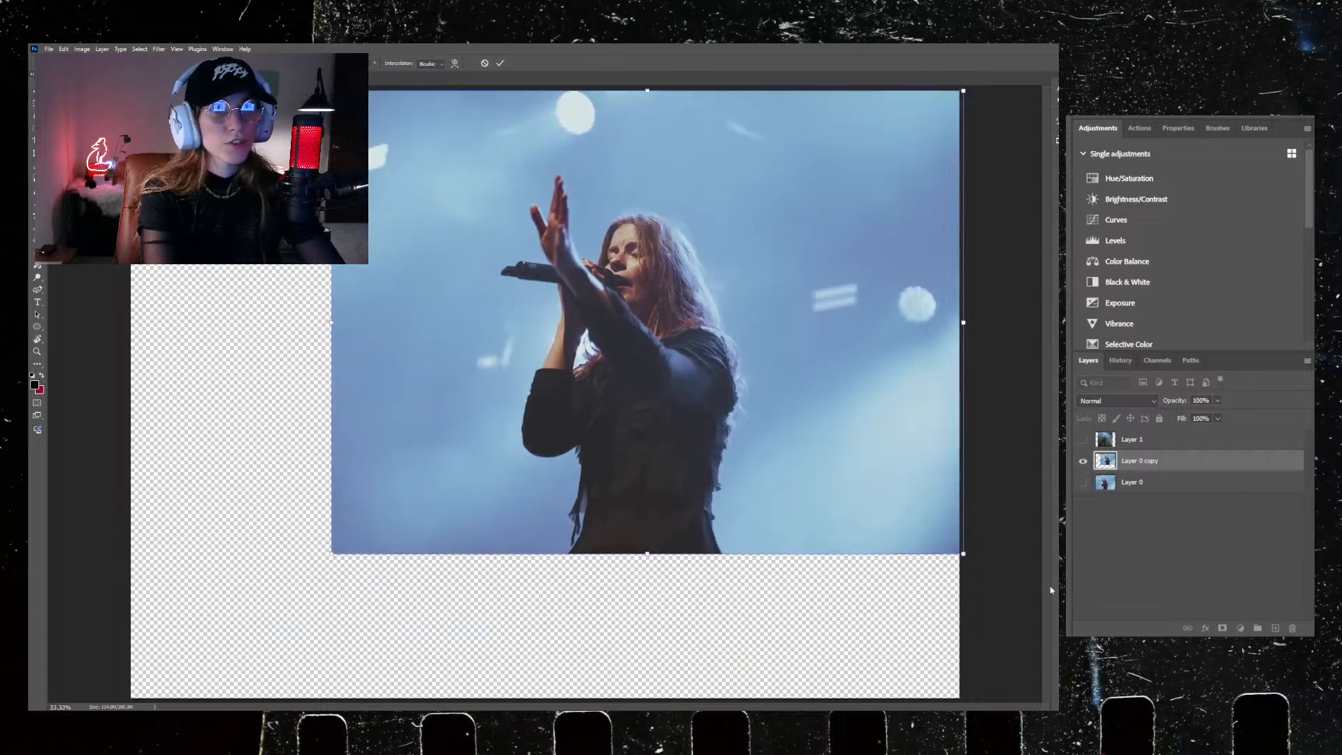
Step: Show the guitarist layer, scale it down to the canvas height and place it near the middle of the canvas
{"action": "left_click", "coordinate": [1083, 440]}
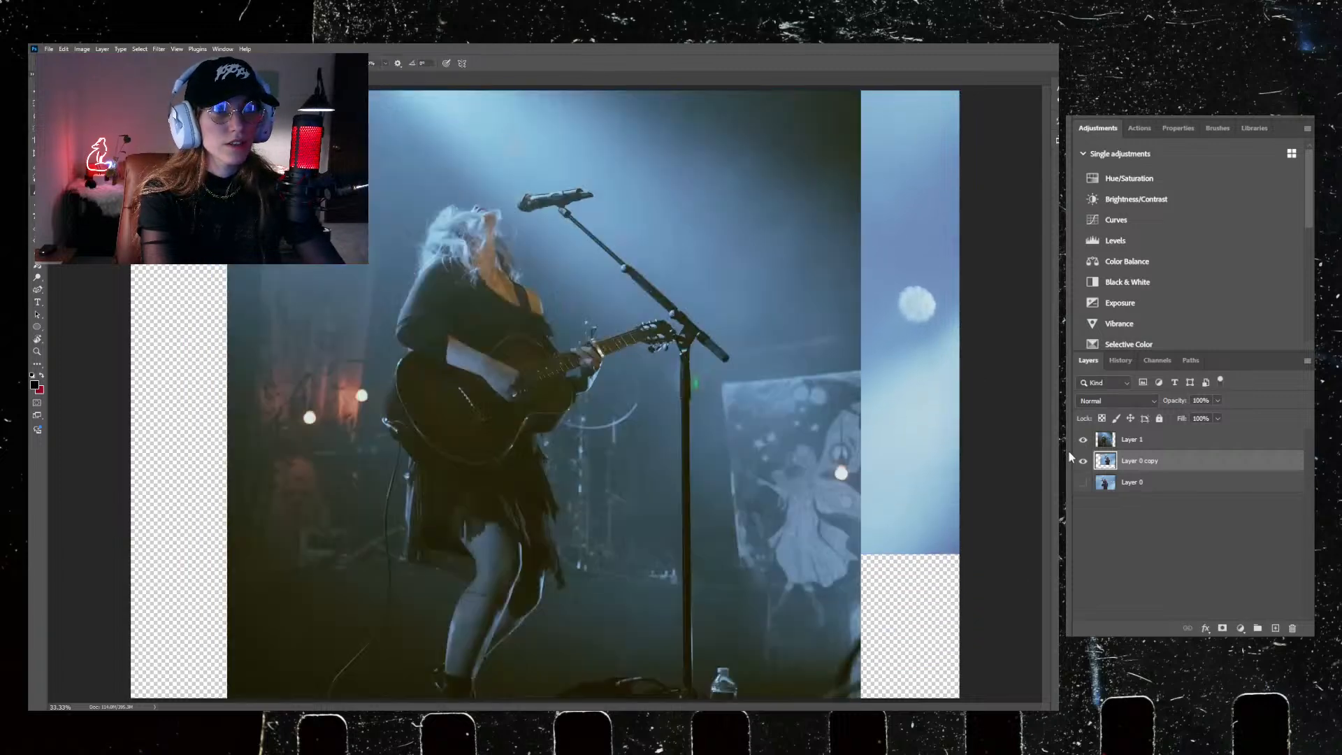
{"action": "key", "text": "ctrl+t"}
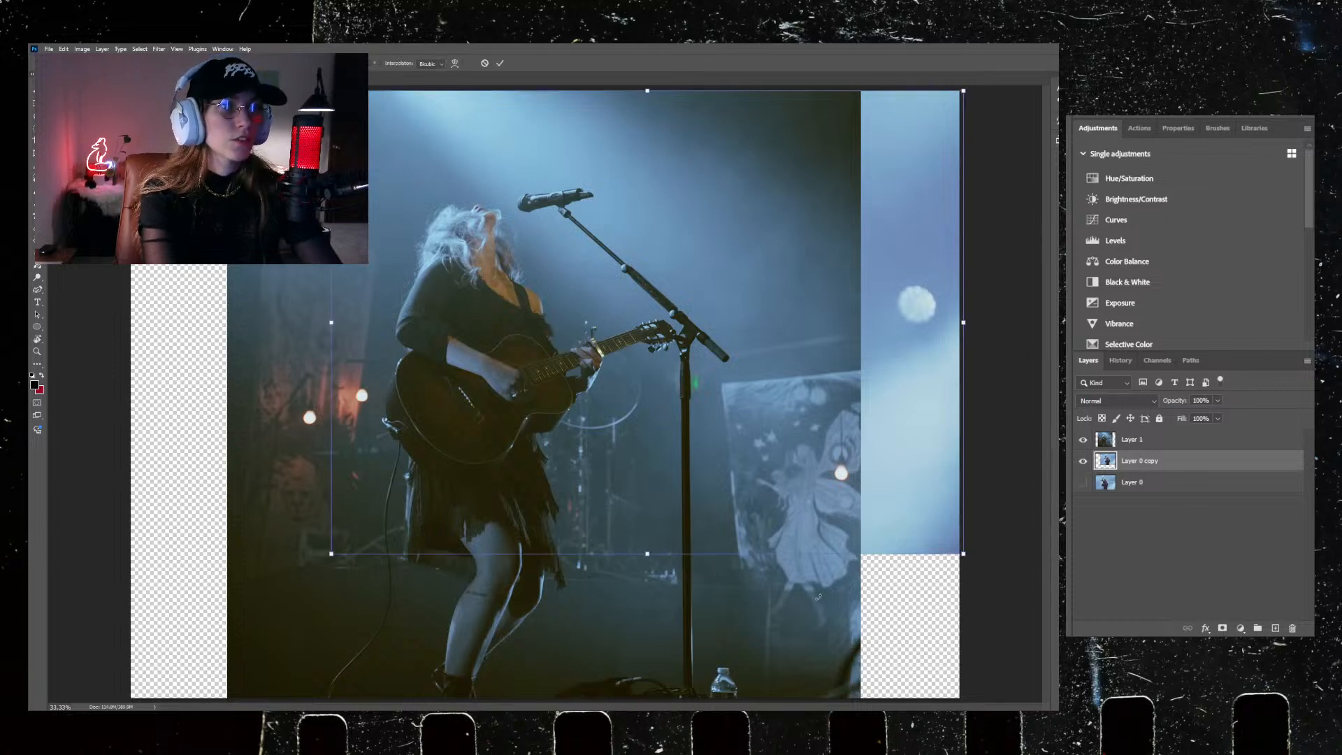
{"action": "key", "text": "Return"}
{"action": "left_click", "coordinate": [1142, 440]}
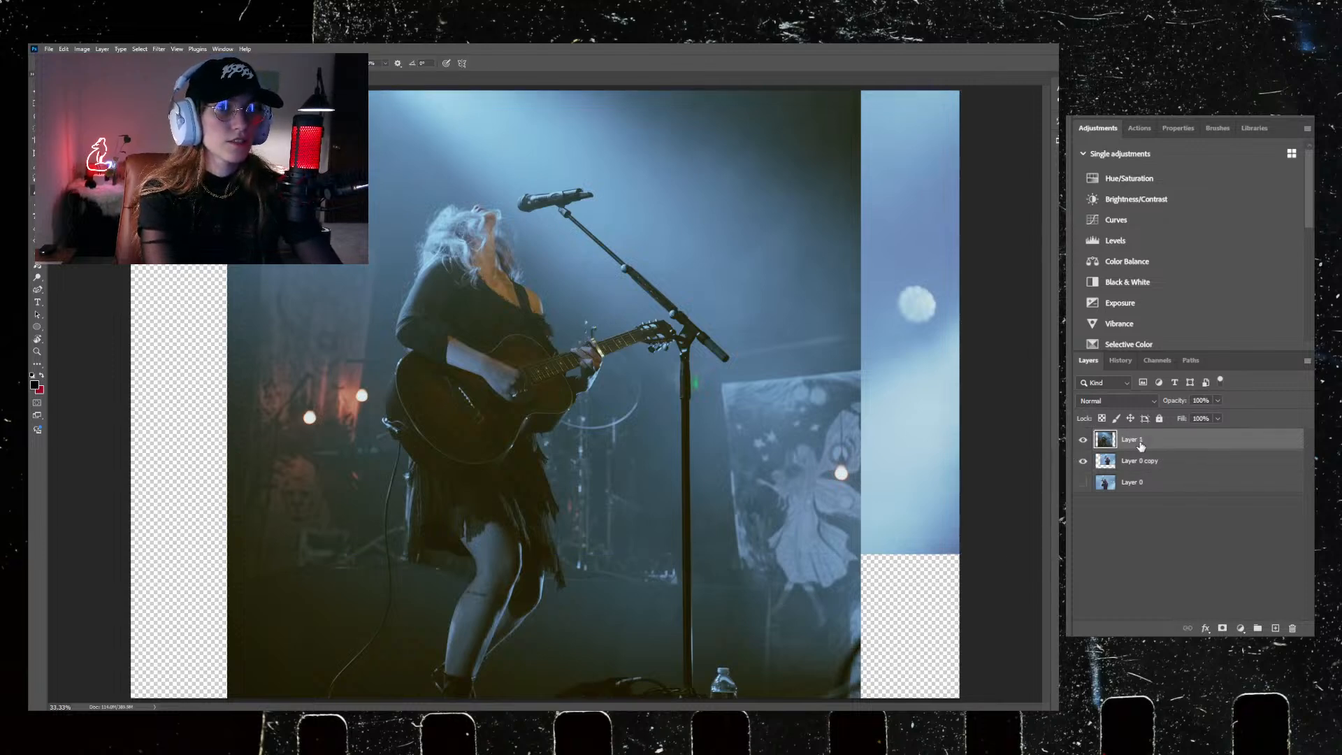
{"action": "key", "text": "ctrl+t"}
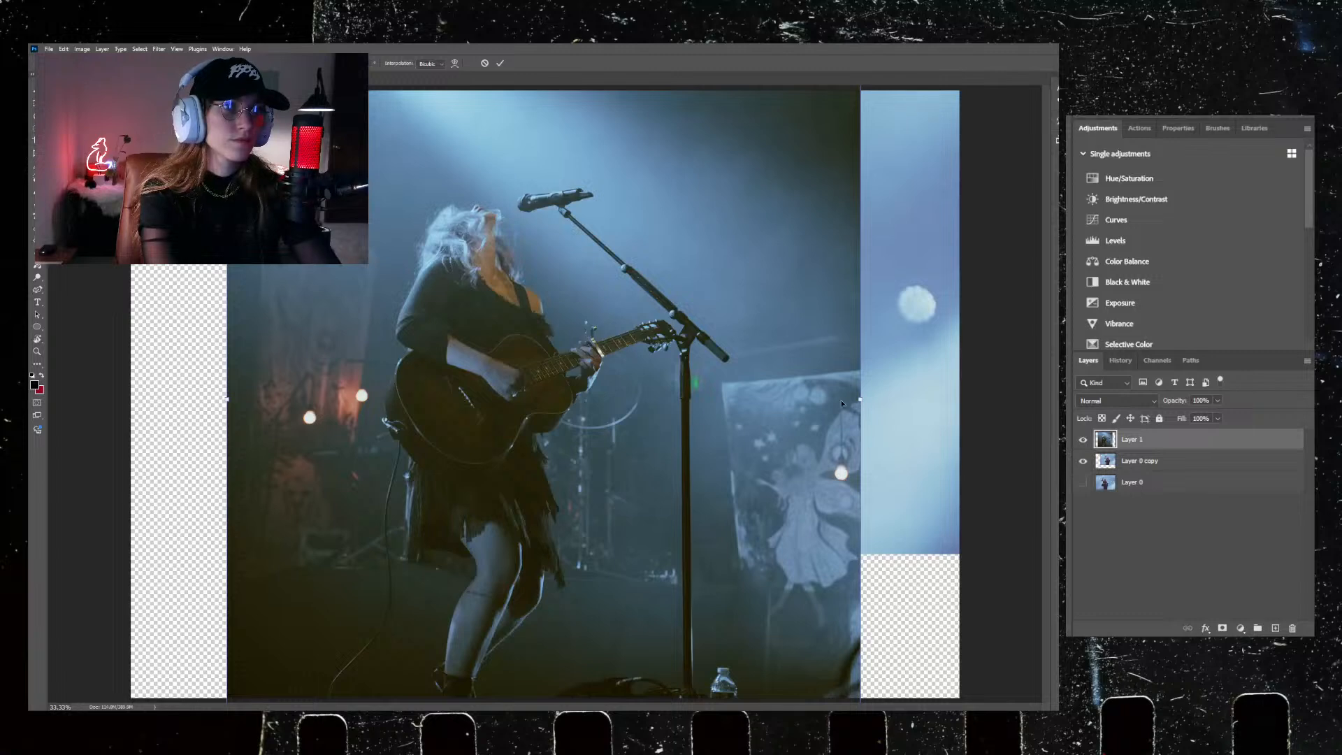
{"action": "left_click_drag", "start_coordinate": [857, 400], "coordinate": [666, 431]}
{"action": "left_click_drag", "start_coordinate": [517, 447], "coordinate": [419, 434]}
{"action": "left_click_drag", "start_coordinate": [577, 673], "coordinate": [602, 694]}
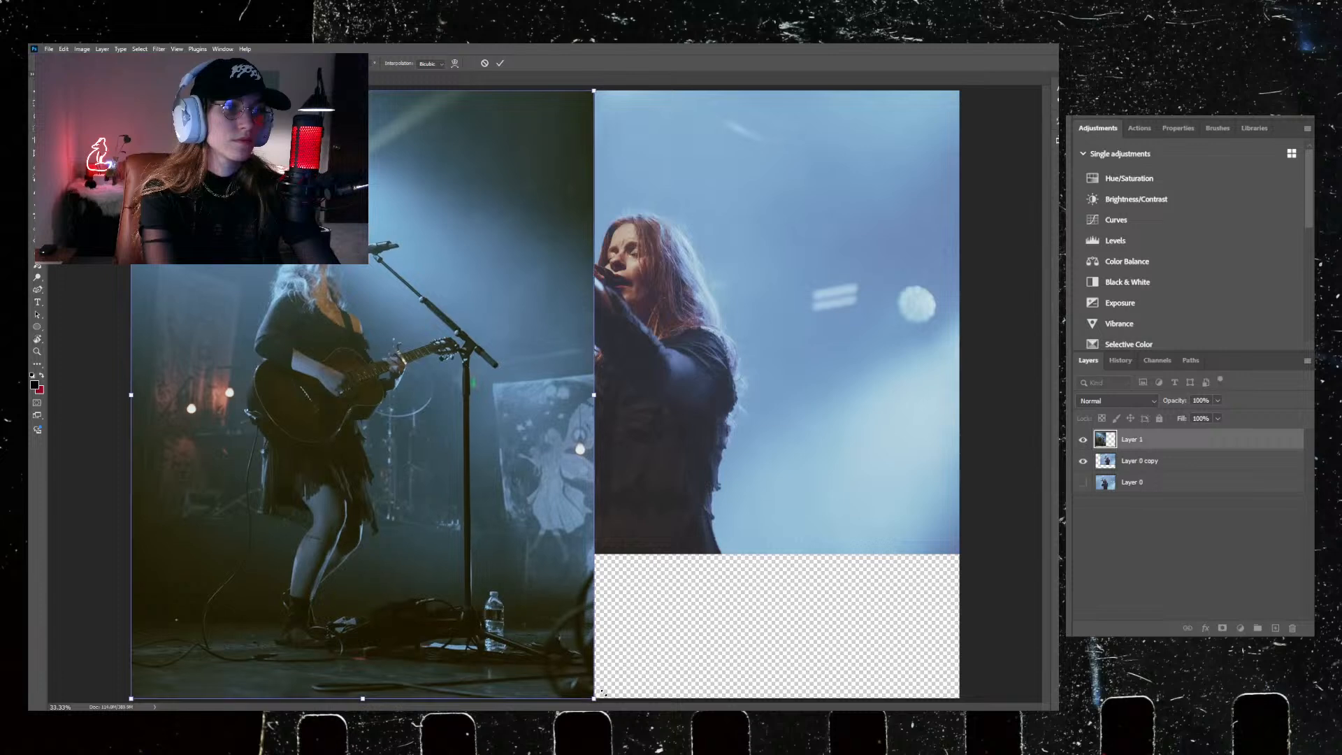
{"action": "left_click_drag", "start_coordinate": [476, 572], "coordinate": [627, 574]}
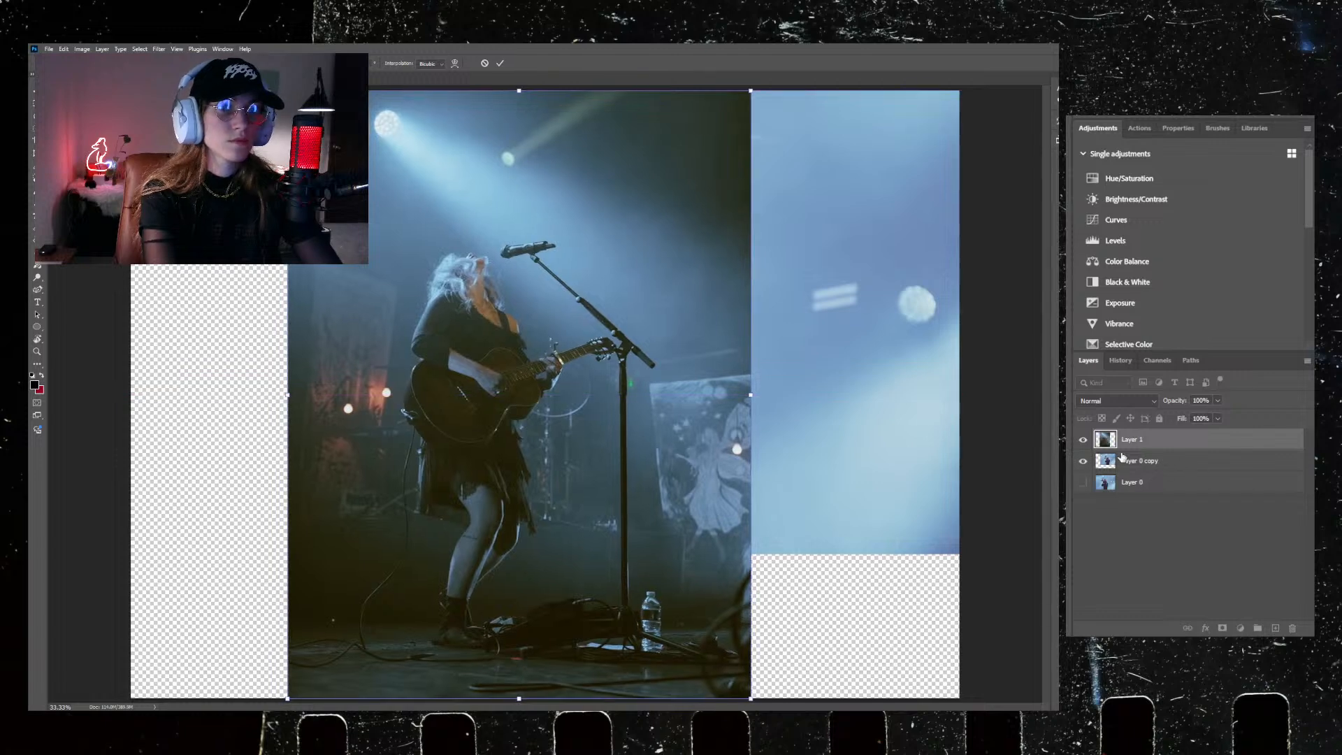
{"action": "key", "text": "Return"}
Step: Move the guitarist layer beneath the singer copy and set the singer copy's blend mode to Screen
{"action": "left_click_drag", "start_coordinate": [1146, 439], "coordinate": [1146, 470]}
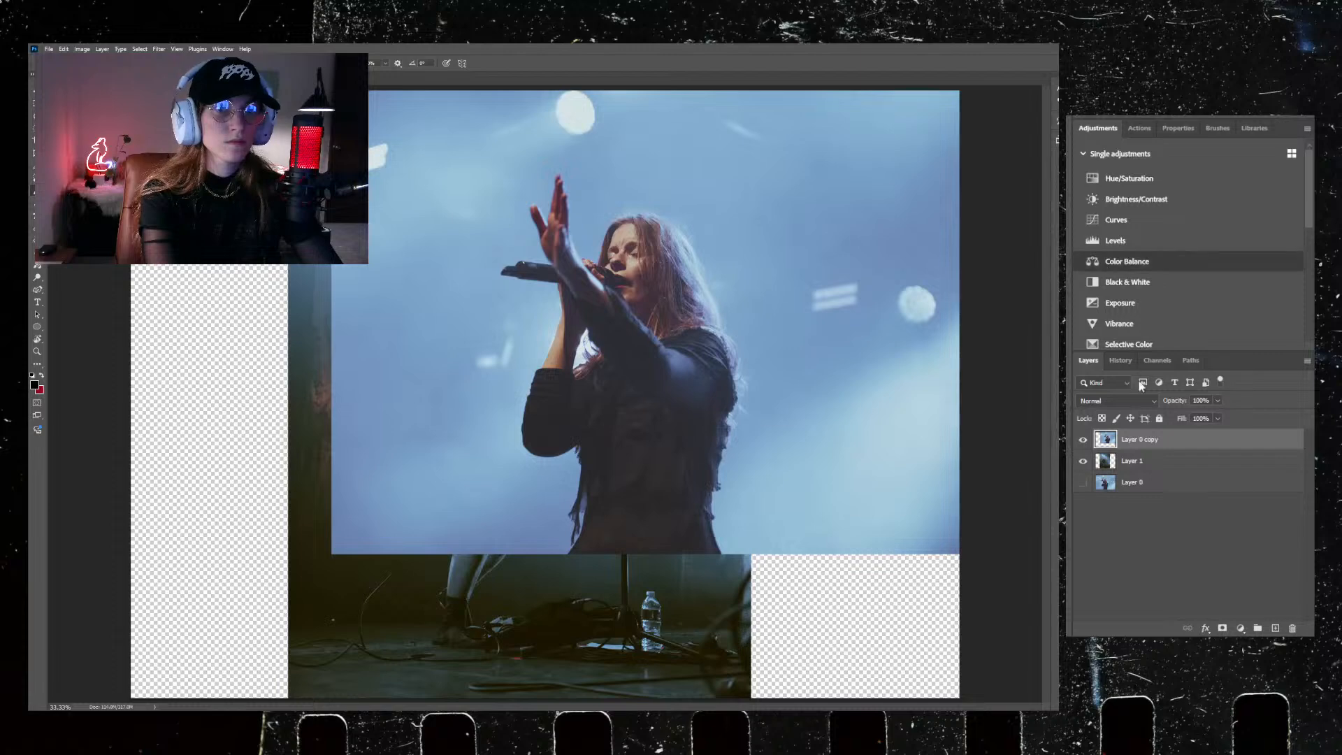
{"action": "scroll", "coordinate": [1128, 398], "scroll_direction": "down", "scroll_amount": 9}
{"action": "scroll", "coordinate": [1128, 398], "scroll_direction": "up", "scroll_amount": 1}
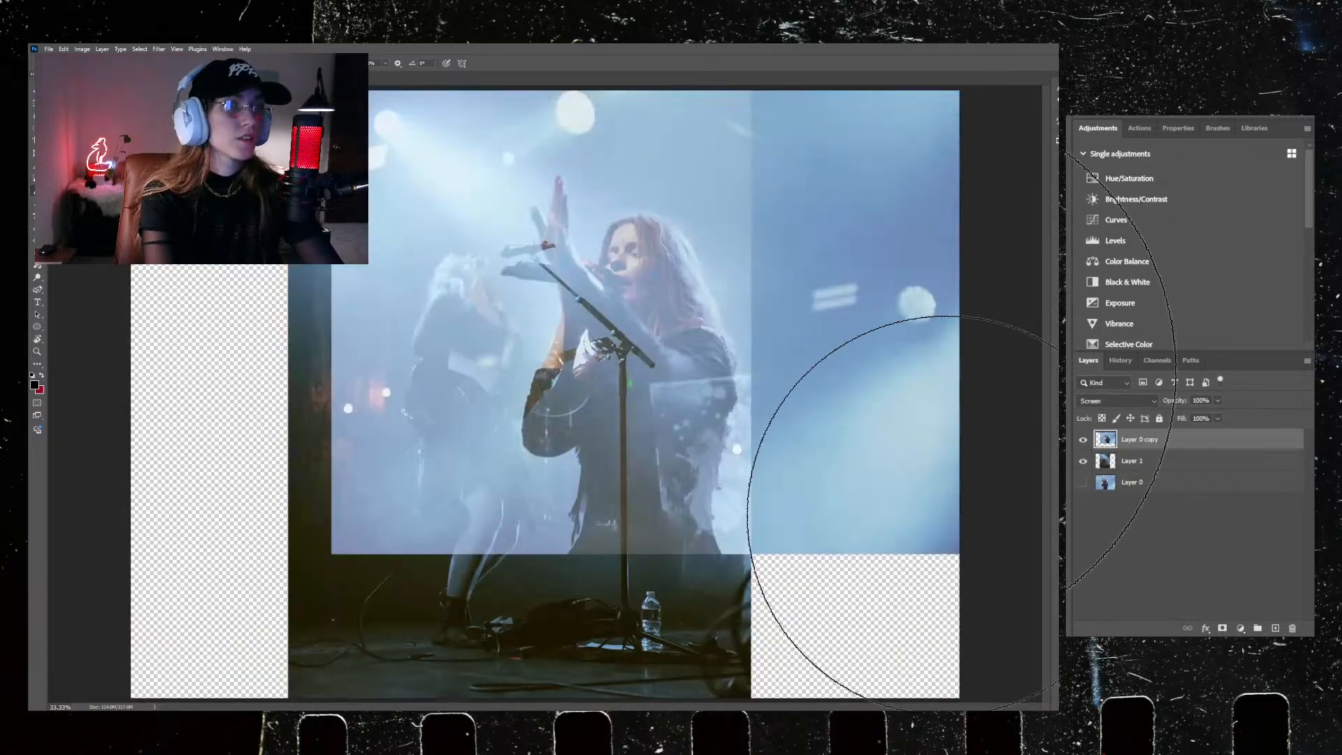
{"action": "left_click", "coordinate": [1152, 464]}
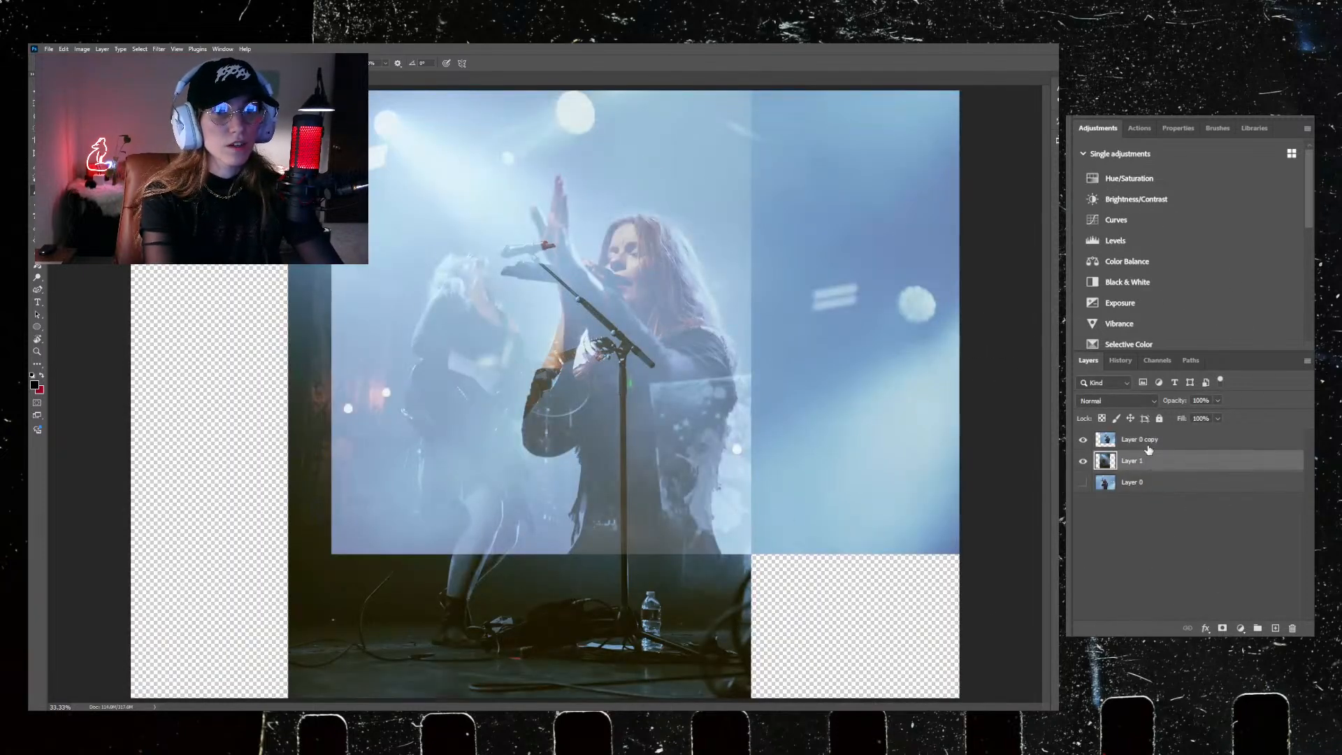
{"action": "left_click", "coordinate": [1148, 445]}
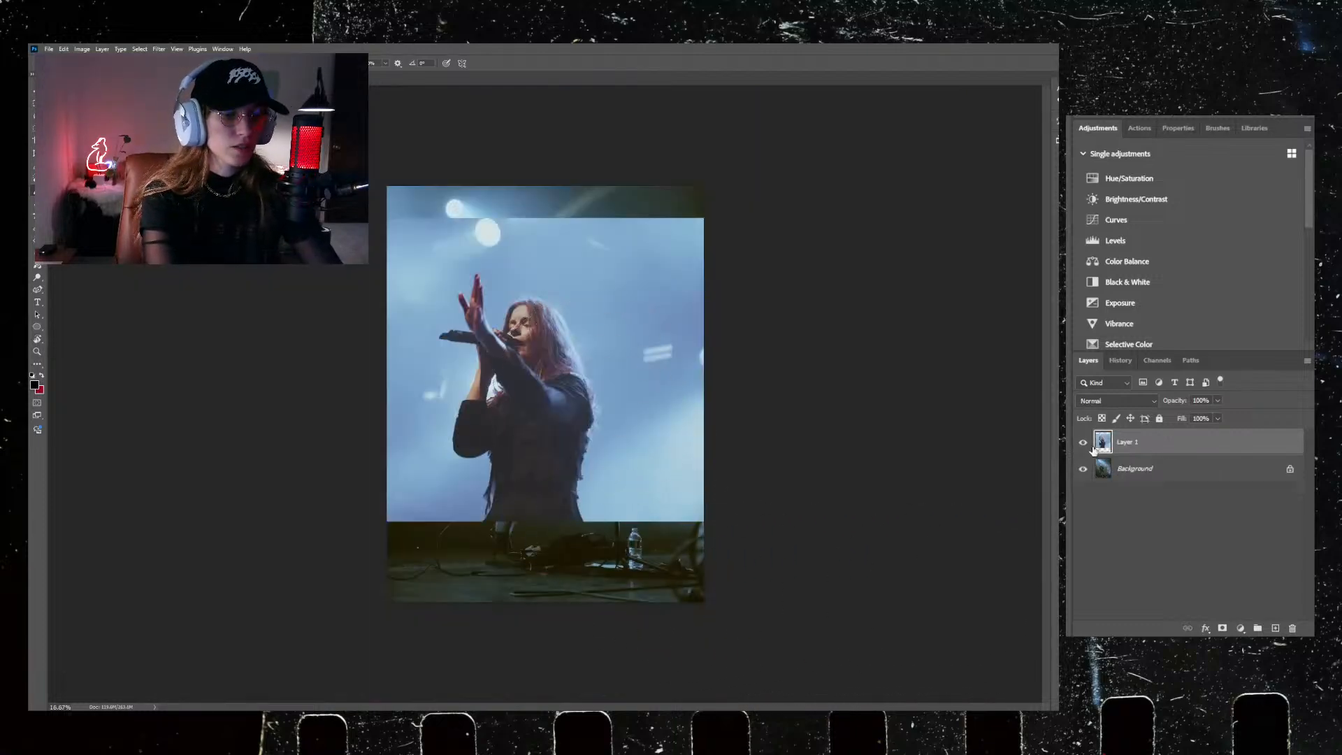
Step: Enlarge the singer layer beyond the canvas width and position it to cover the upper two thirds of the canvas
{"action": "key", "text": "ctrl+t"}
{"action": "left_click_drag", "start_coordinate": [745, 220], "coordinate": [697, 264]}
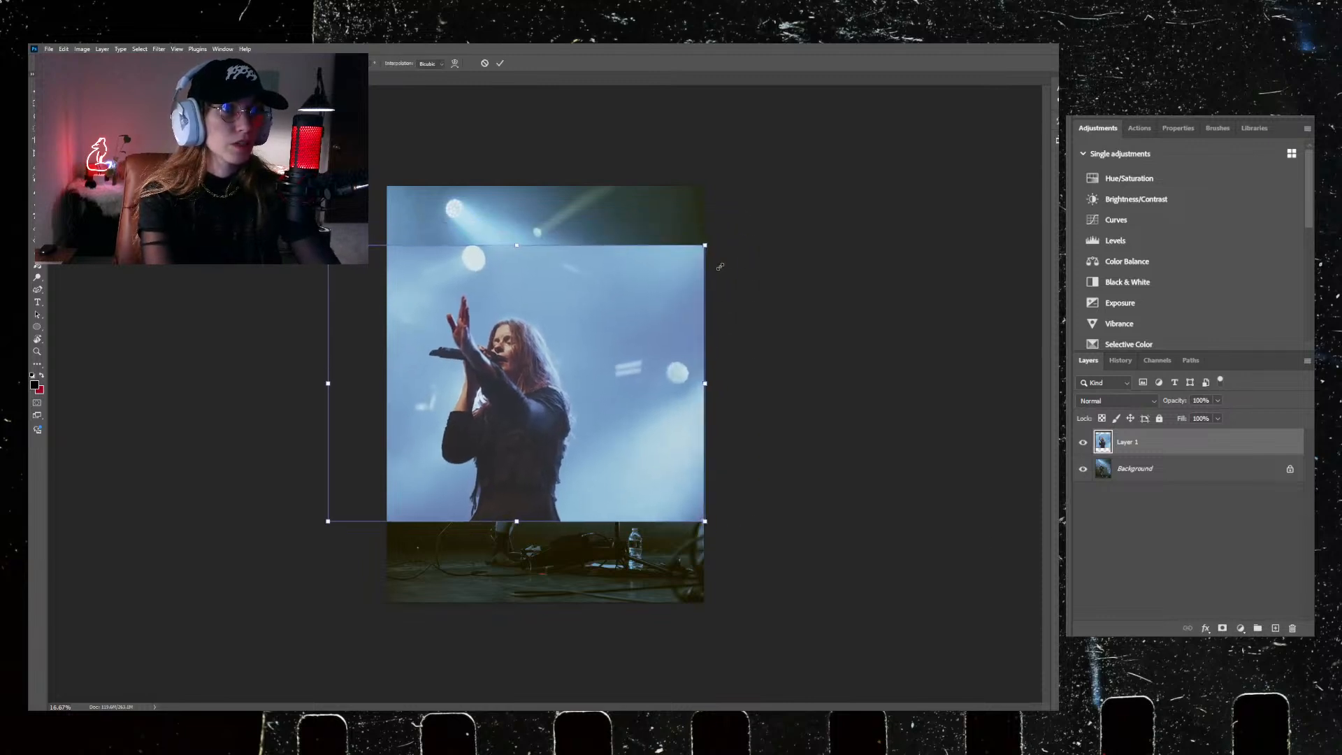
{"action": "left_click_drag", "start_coordinate": [387, 256], "coordinate": [404, 262]}
{"action": "left_click_drag", "start_coordinate": [514, 372], "coordinate": [515, 274]}
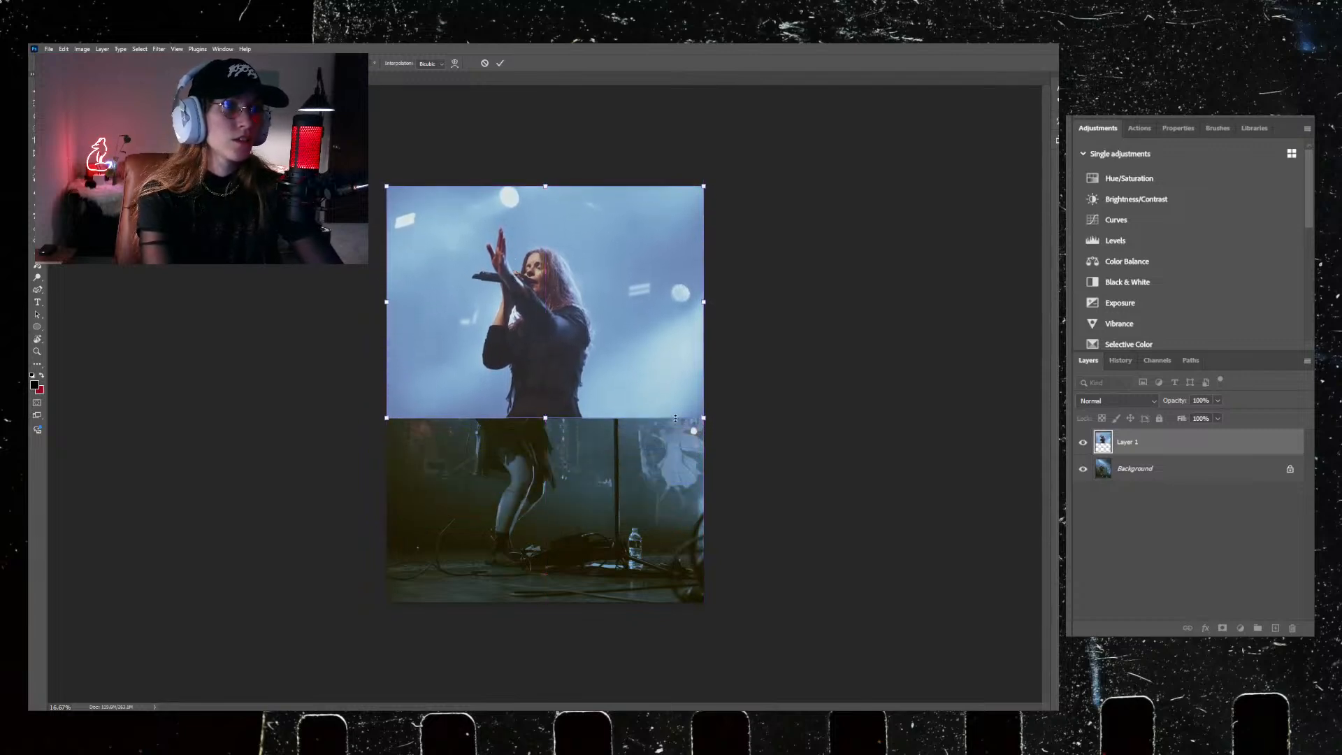
{"action": "left_click_drag", "start_coordinate": [703, 418], "coordinate": [872, 541]}
{"action": "left_click_drag", "start_coordinate": [574, 454], "coordinate": [565, 423]}
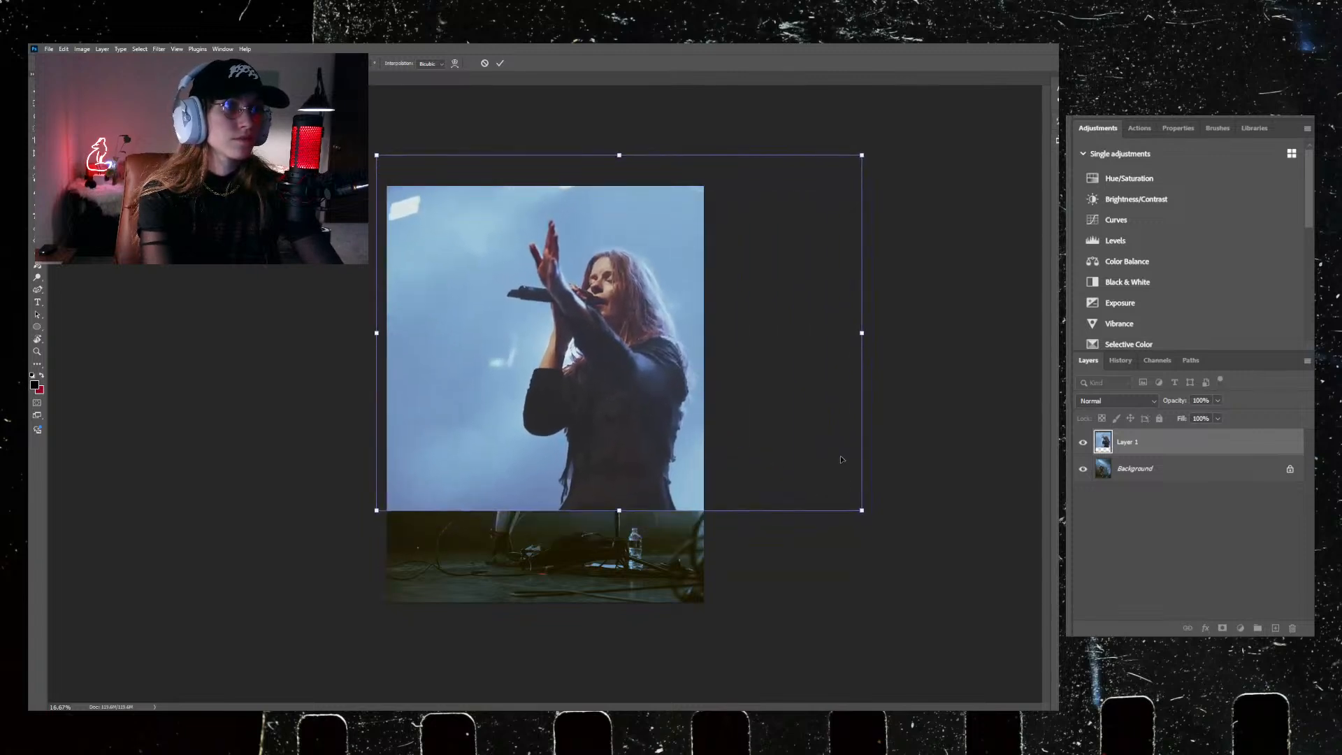
{"action": "left_click_drag", "start_coordinate": [864, 512], "coordinate": [801, 465]}
{"action": "left_click_drag", "start_coordinate": [383, 163], "coordinate": [358, 142]}
{"action": "key", "text": "Escape"}
Step: Unlock the Background layer, scale the guitarist photo to about four fifths of the canvas and place it in the canvas's lower left corner
{"action": "left_click", "coordinate": [1181, 476]}
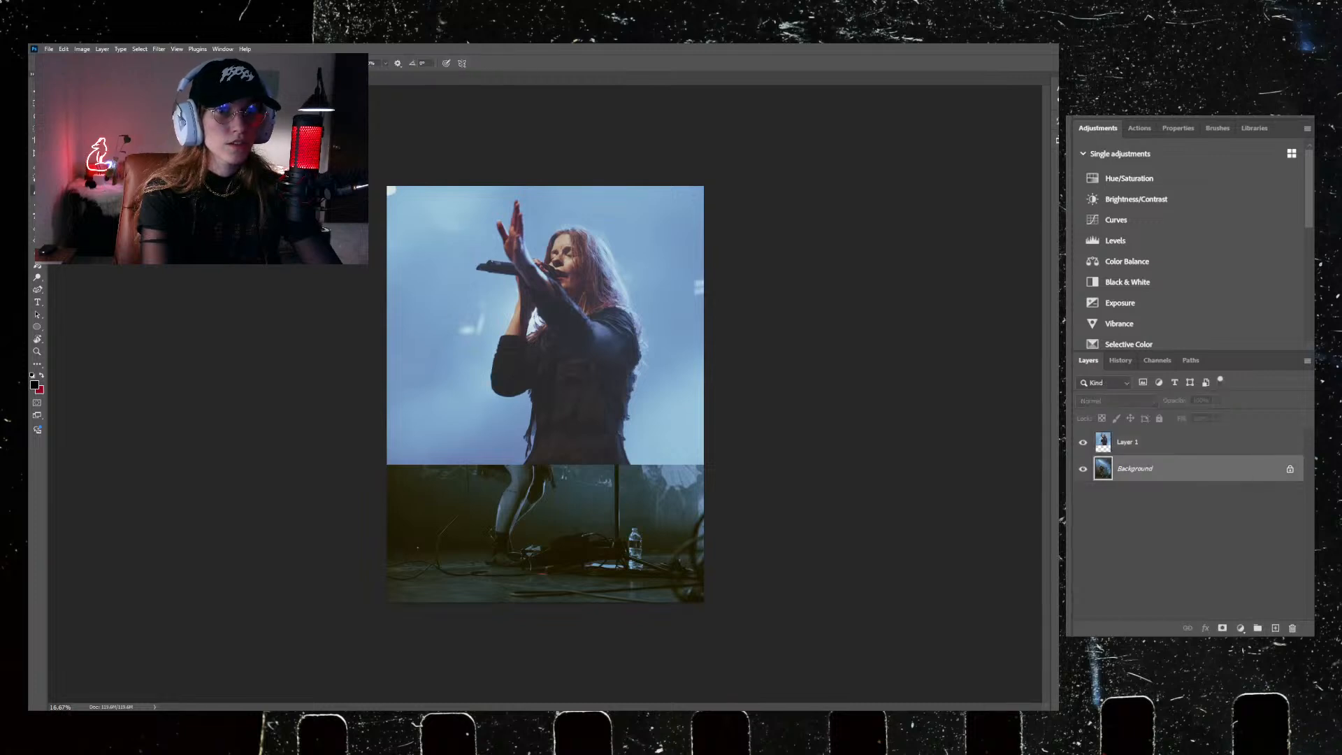
{"action": "left_click", "coordinate": [1290, 471]}
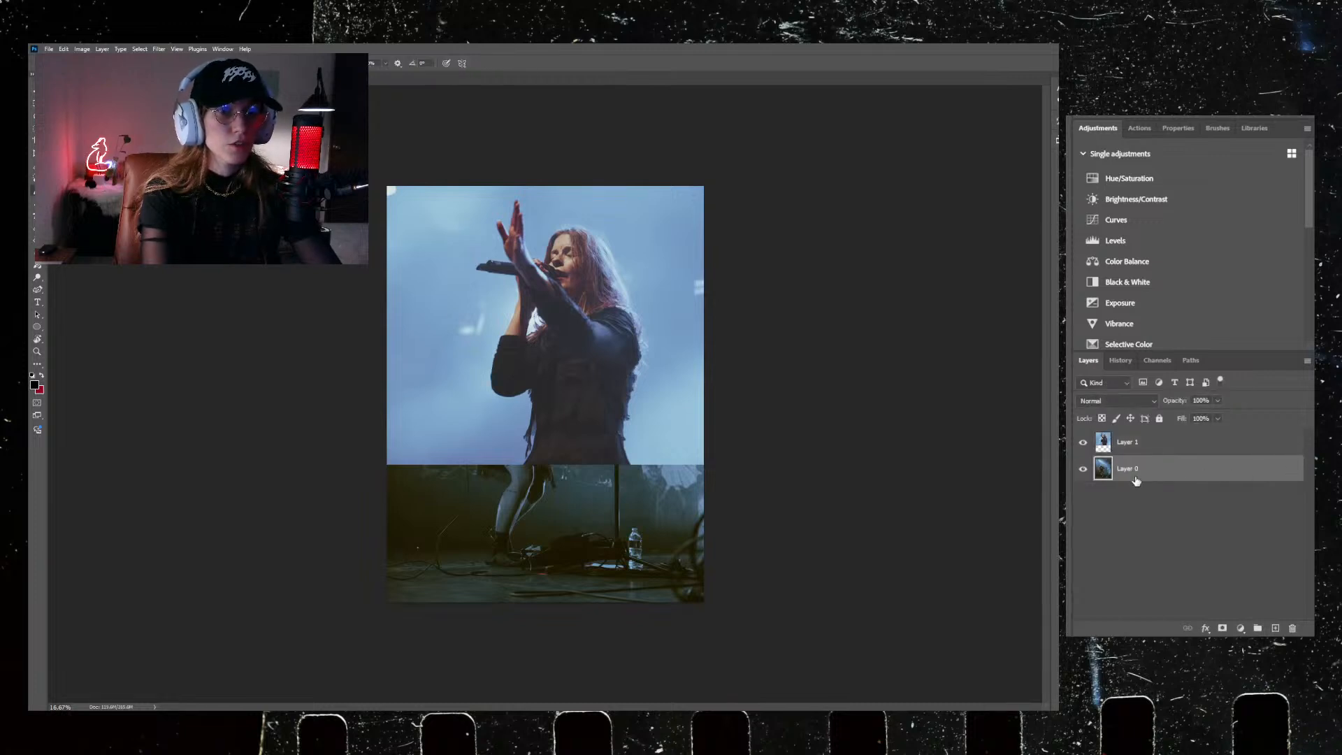
{"action": "key", "text": "ctrl+t"}
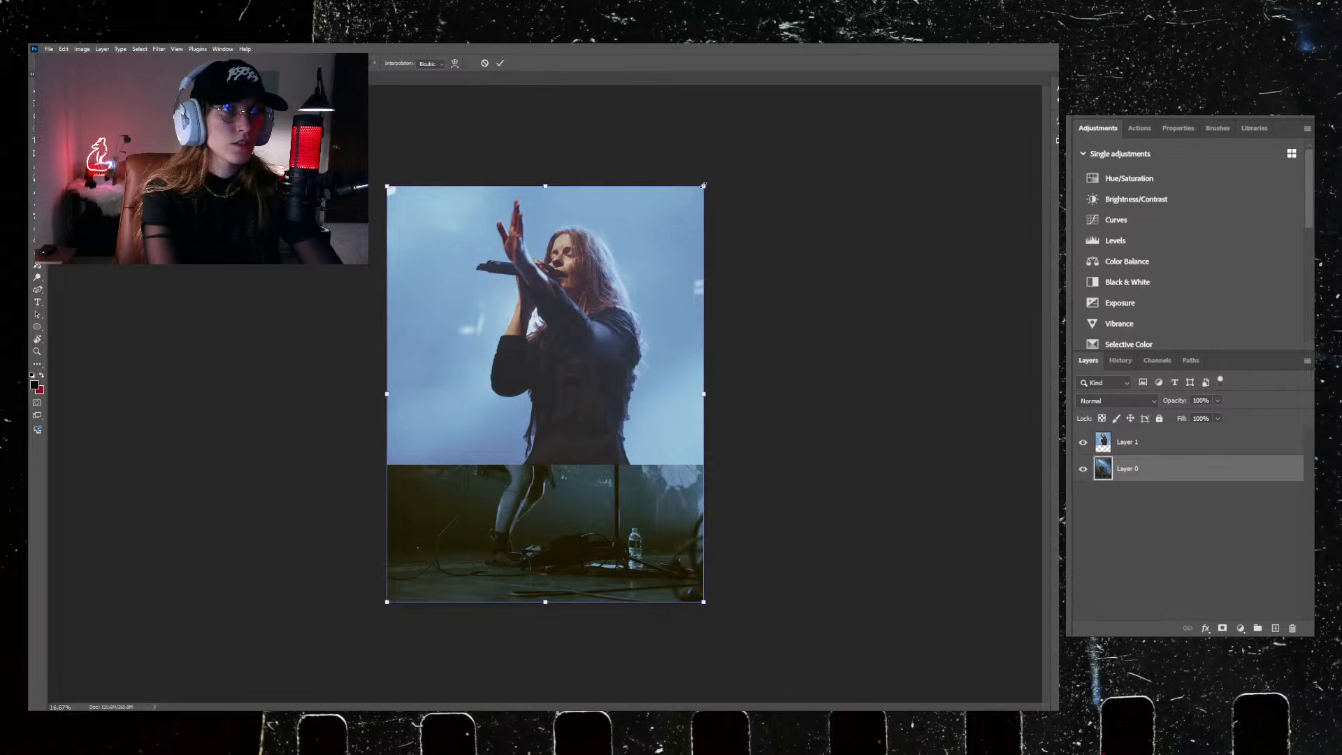
{"action": "left_click_drag", "start_coordinate": [703, 185], "coordinate": [662, 284]}
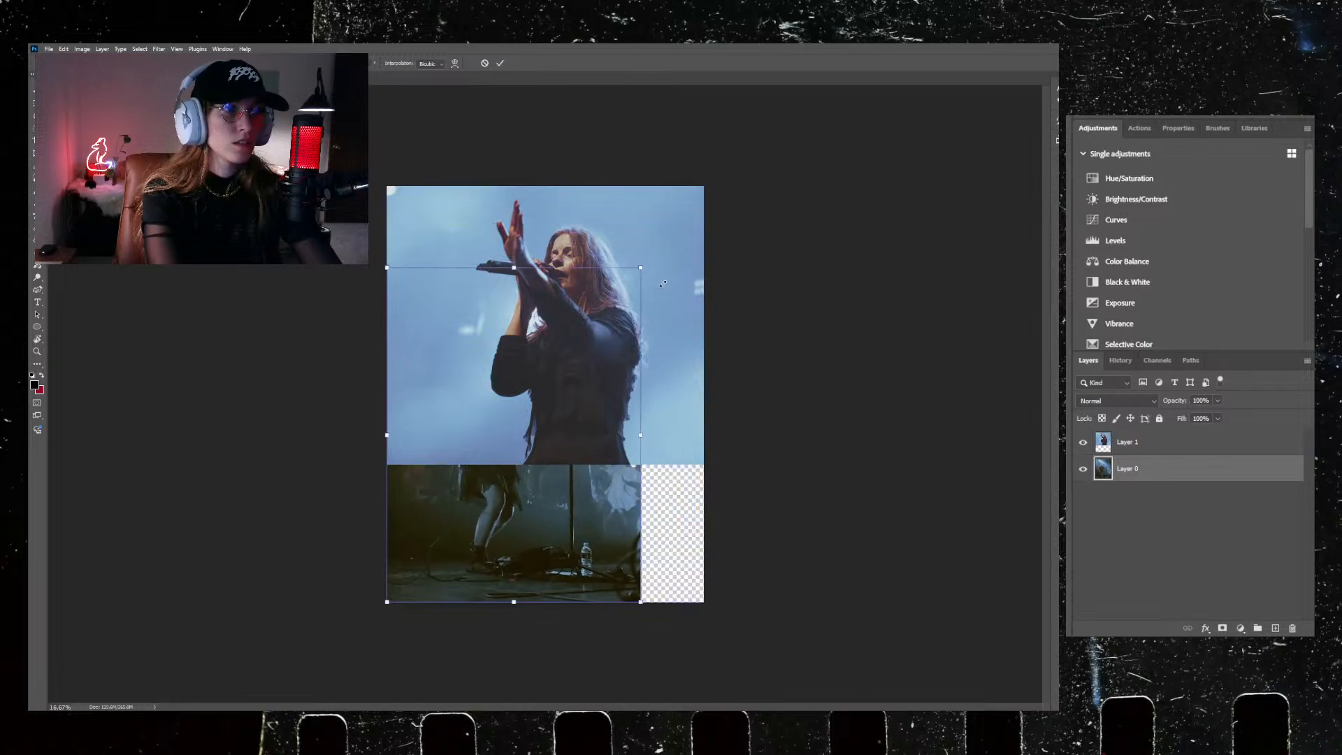
{"action": "left_click_drag", "start_coordinate": [512, 533], "coordinate": [490, 541]}
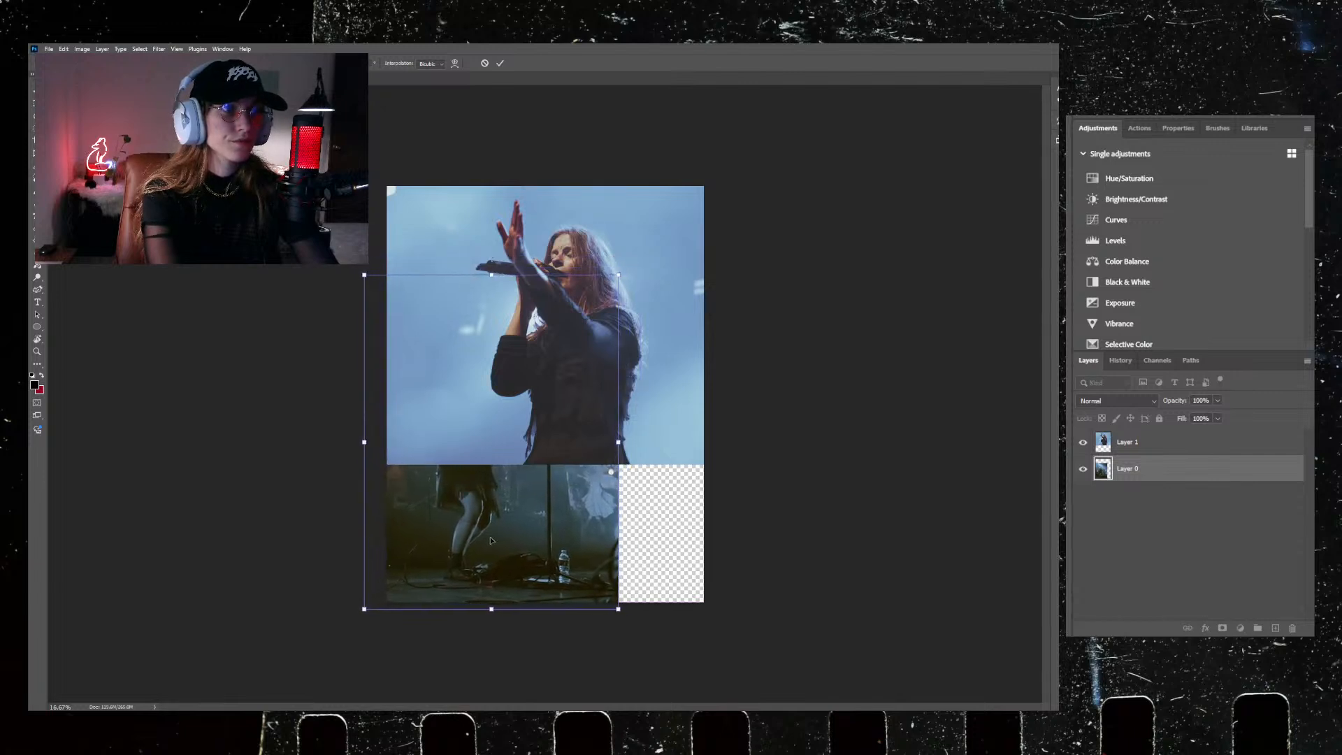
Step: Set the singer layer's blend mode to Lighter Color and add a layer mask to it
{"action": "left_click", "coordinate": [1126, 451]}
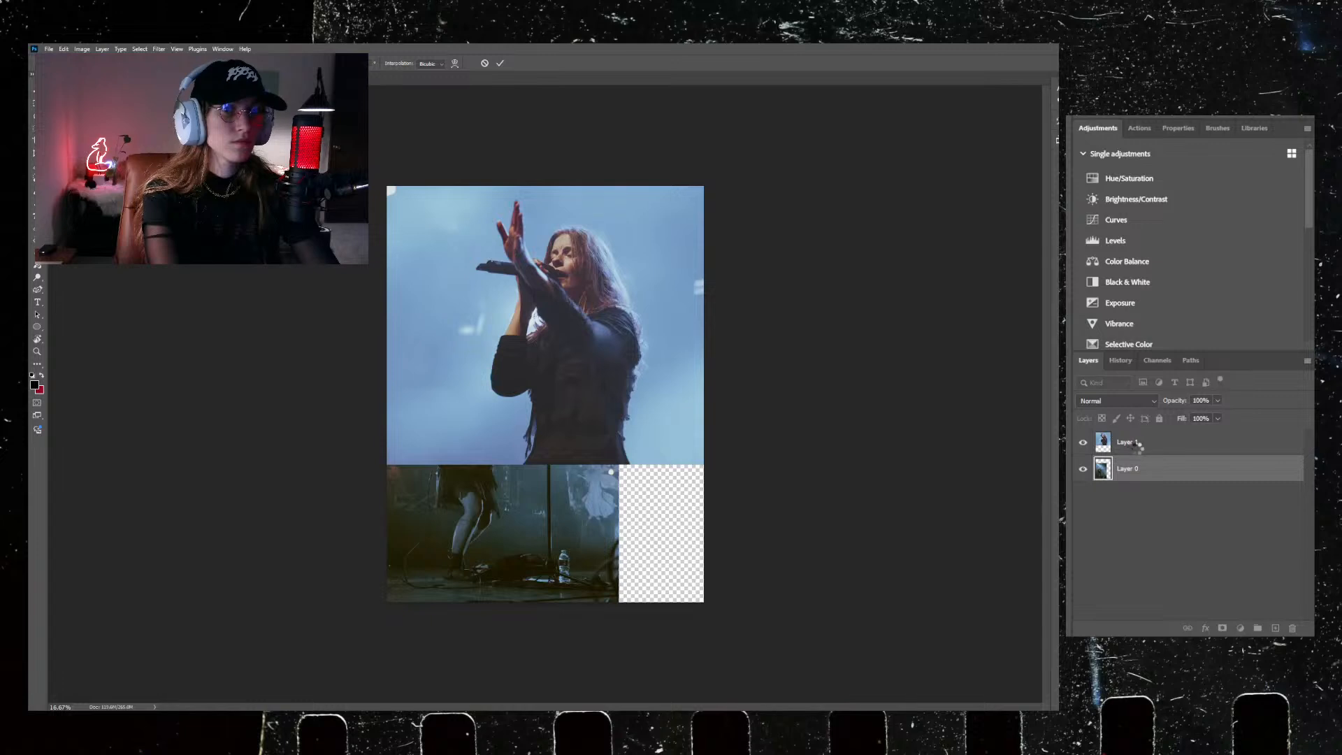
{"action": "left_click", "coordinate": [1152, 401]}
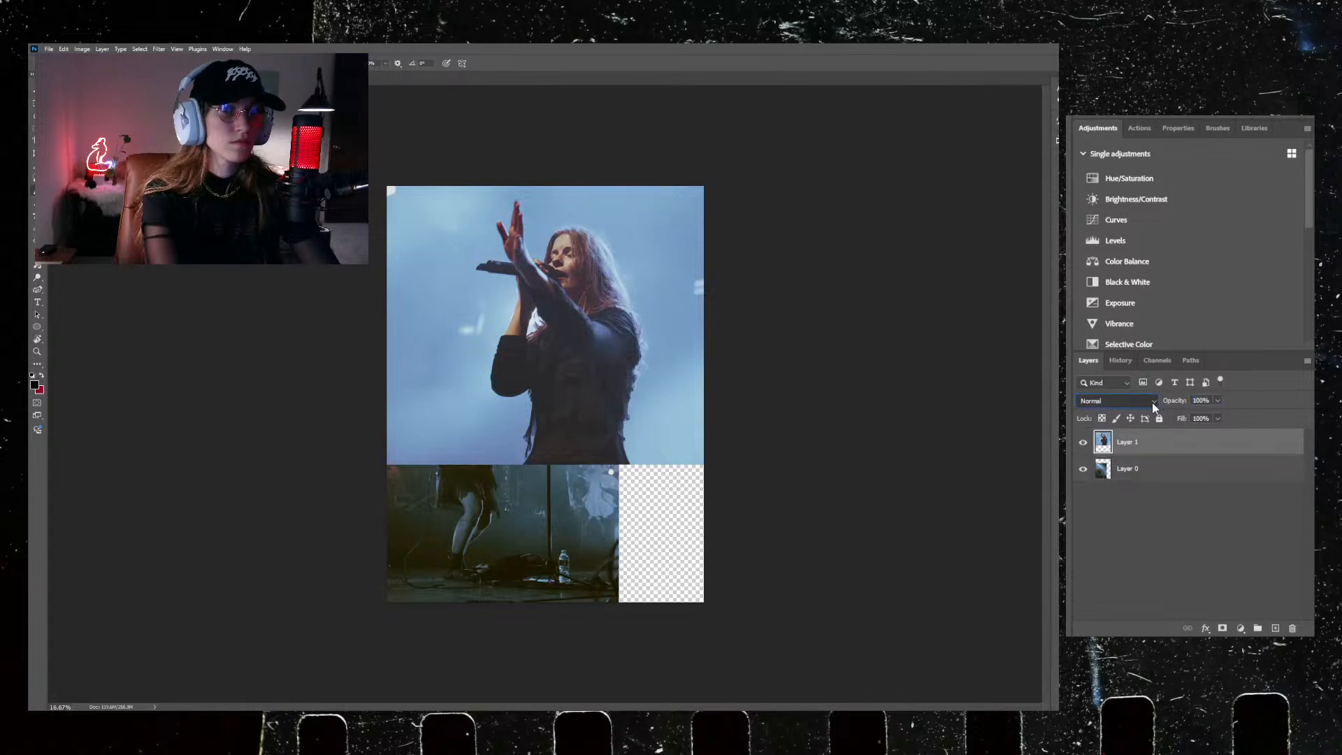
{"action": "key", "text": "Down"}
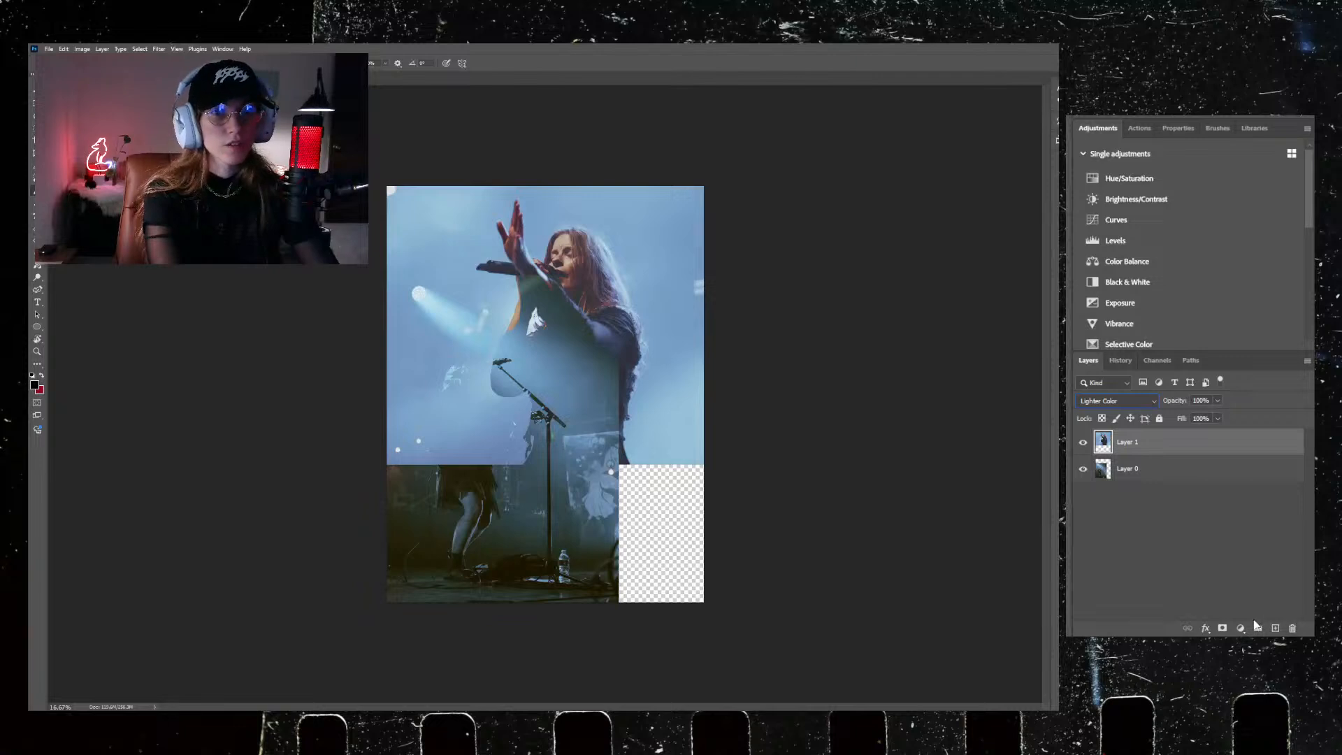
{"action": "left_click", "coordinate": [1222, 627]}
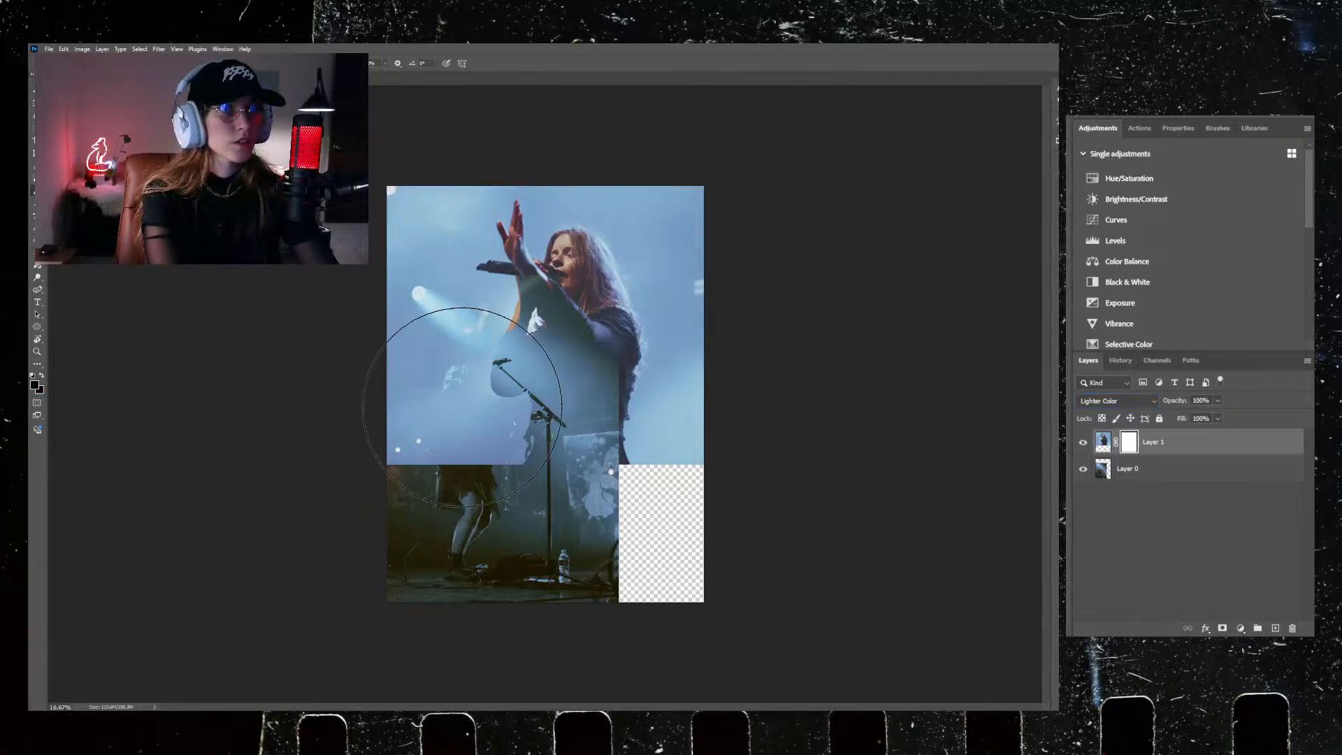
{"action": "mouse_move", "coordinate": [393, 424]}
{"action": "left_mouse_down"}
{"action": "mouse_move", "coordinate": [445, 420]}
{"action": "mouse_move", "coordinate": [598, 551]}
{"action": "mouse_move", "coordinate": [470, 513]}
{"action": "mouse_move", "coordinate": [382, 433]}
{"action": "mouse_move", "coordinate": [328, 361]}
{"action": "mouse_move", "coordinate": [305, 256]}
{"action": "mouse_move", "coordinate": [312, 346]}
{"action": "mouse_move", "coordinate": [368, 453]}
{"action": "mouse_move", "coordinate": [461, 526]}
{"action": "mouse_move", "coordinate": [629, 556]}
{"action": "left_mouse_up"}
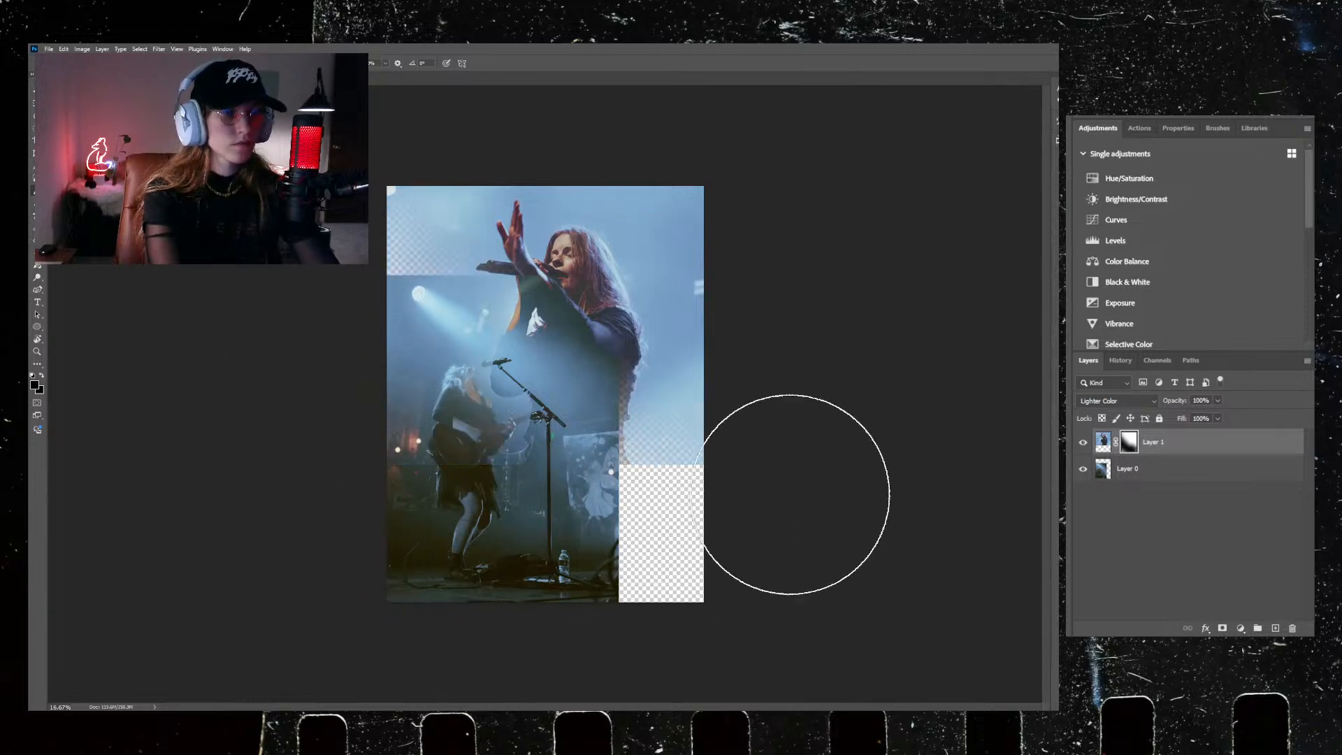
{"action": "key", "text": "ctrl+z"}
{"action": "key", "text": "ctrl+z"}
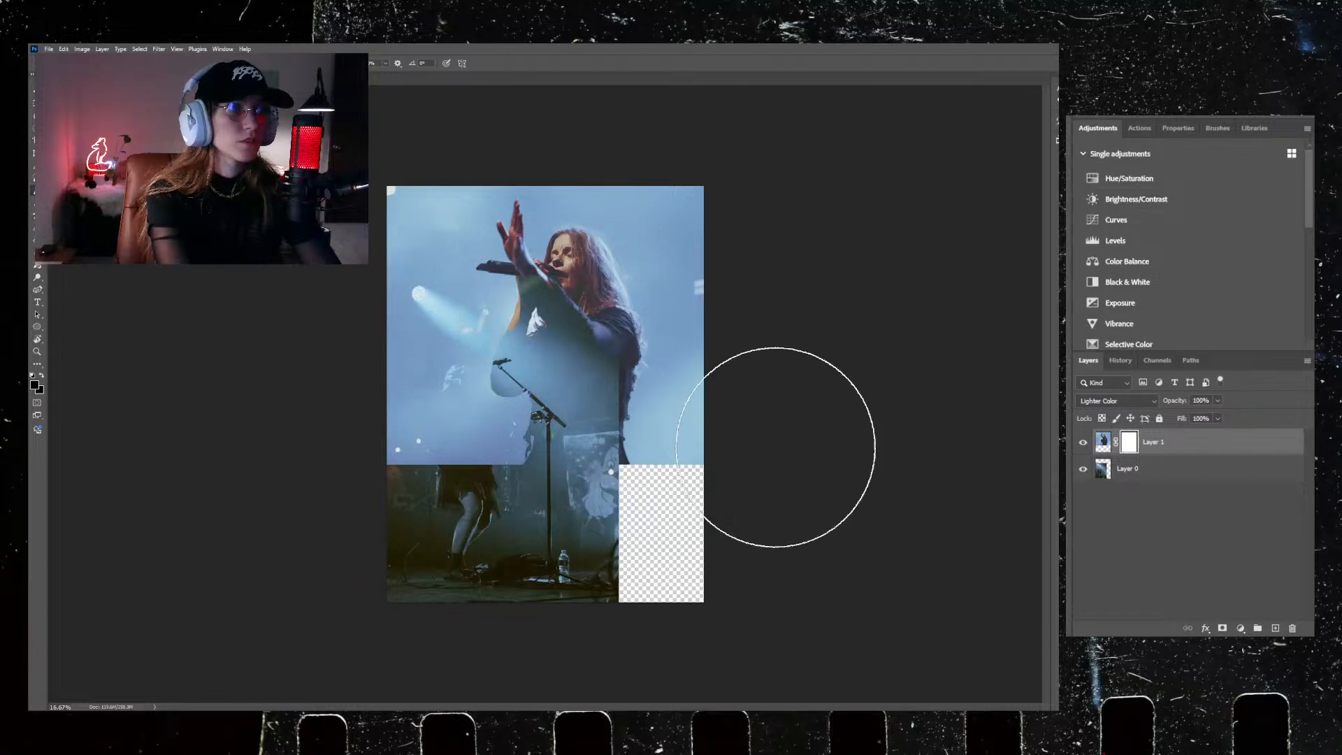
Step: Scale the guitarist layer down to about two thirds of the canvas and keep it in the canvas's lower left corner
{"action": "left_click", "coordinate": [1162, 468]}
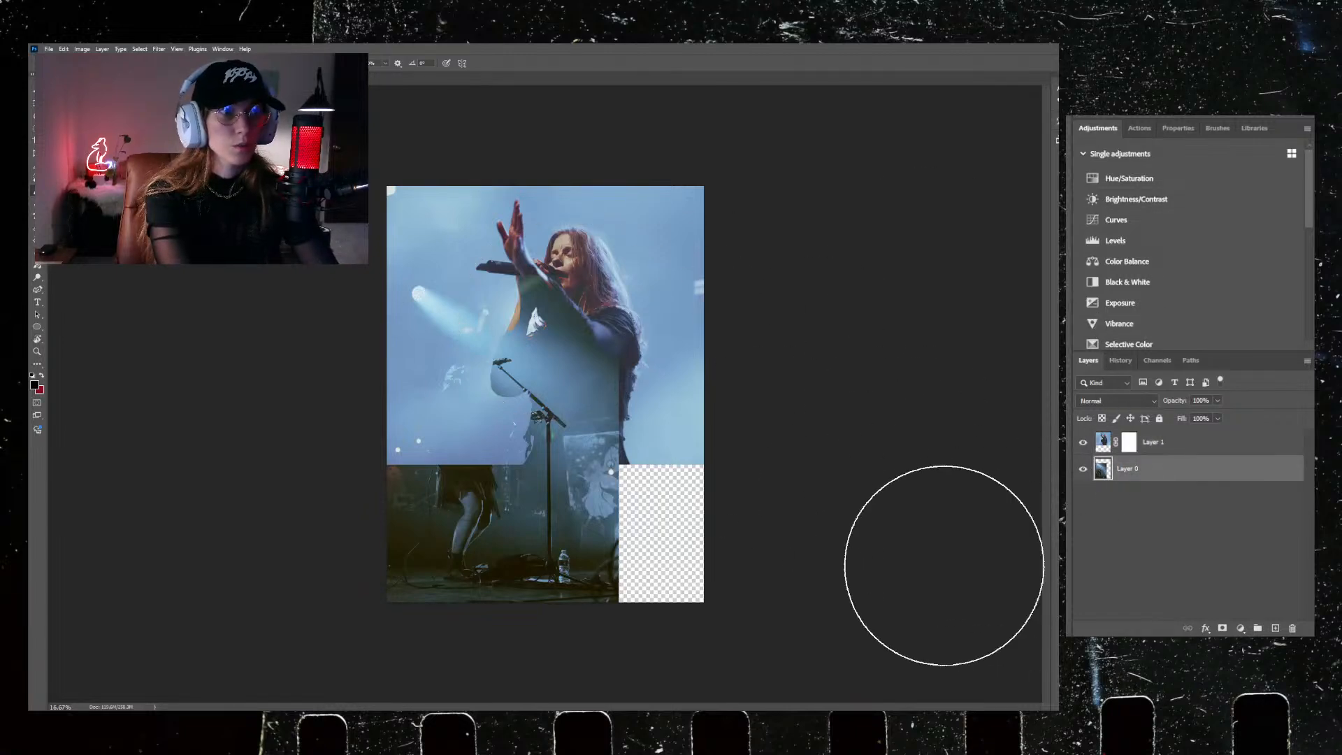
{"action": "key", "text": "ctrl+t"}
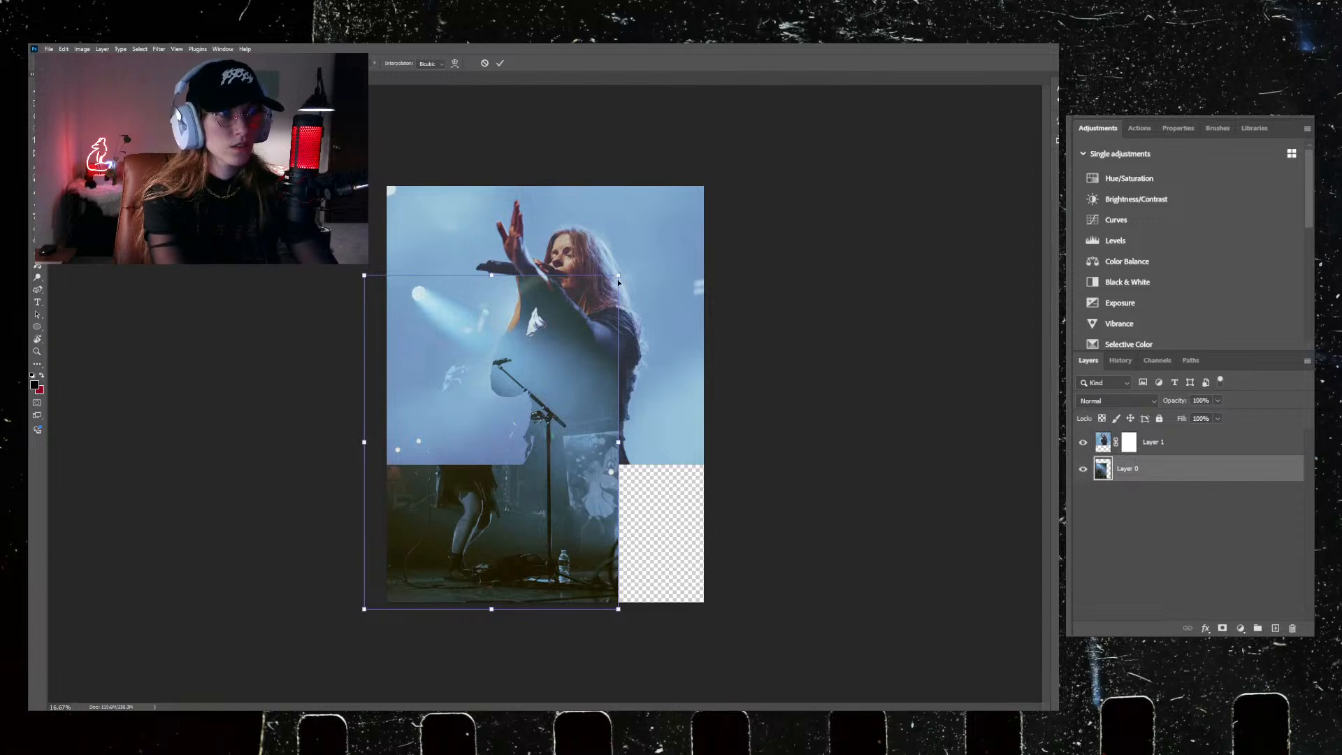
{"action": "left_click_drag", "start_coordinate": [617, 274], "coordinate": [587, 345]}
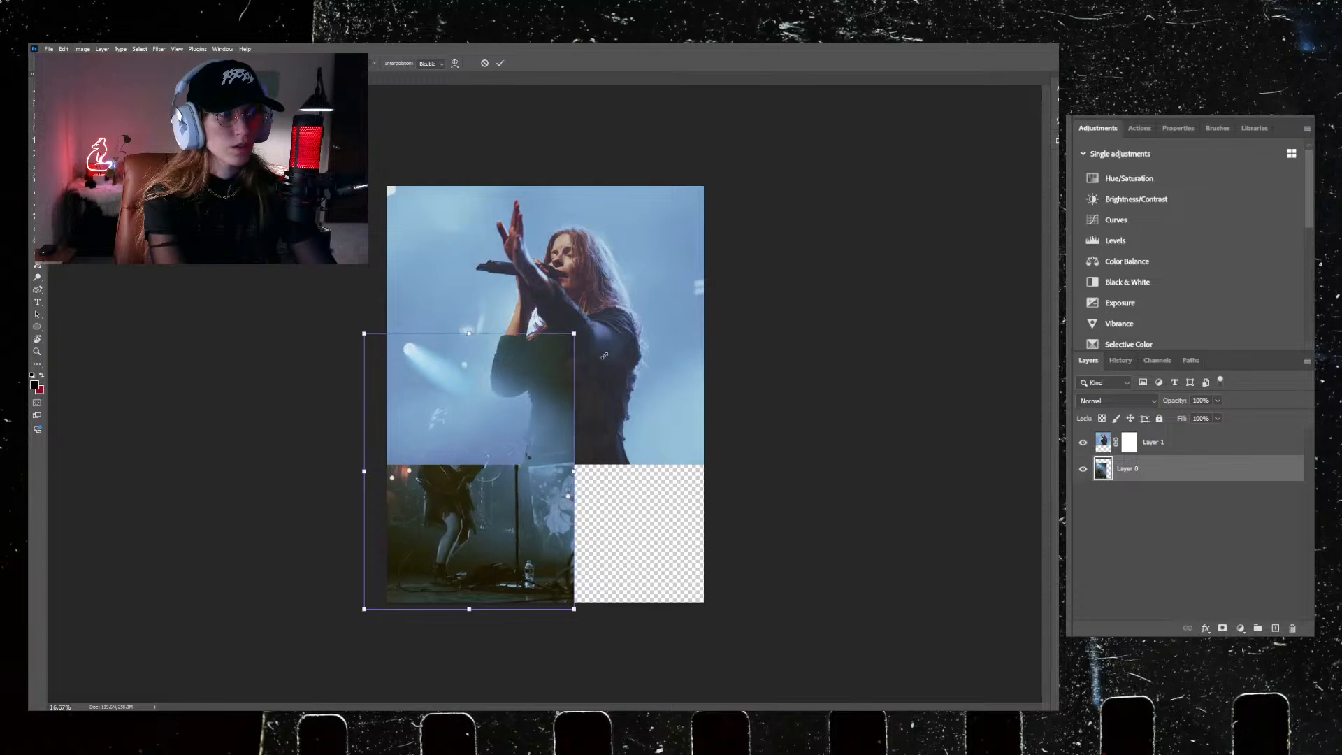
{"action": "left_click_drag", "start_coordinate": [493, 557], "coordinate": [498, 557]}
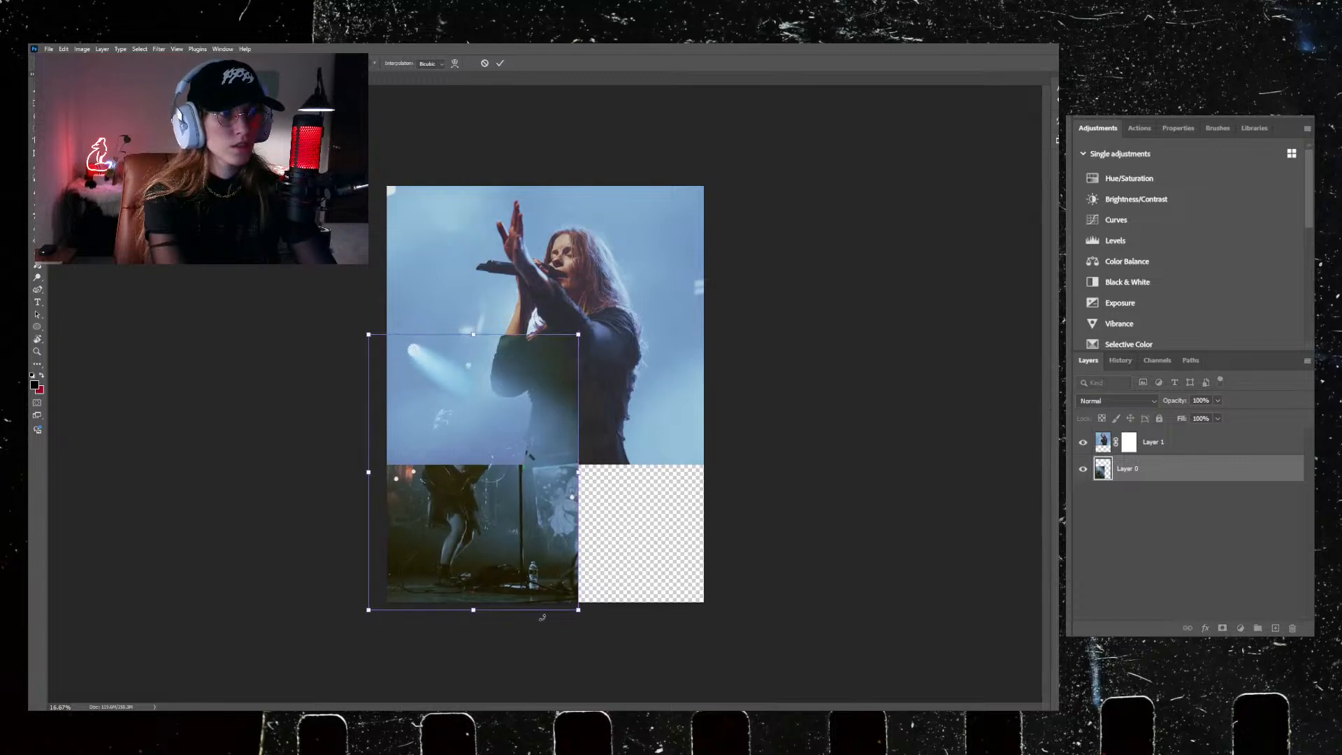
{"action": "key", "text": "Return"}
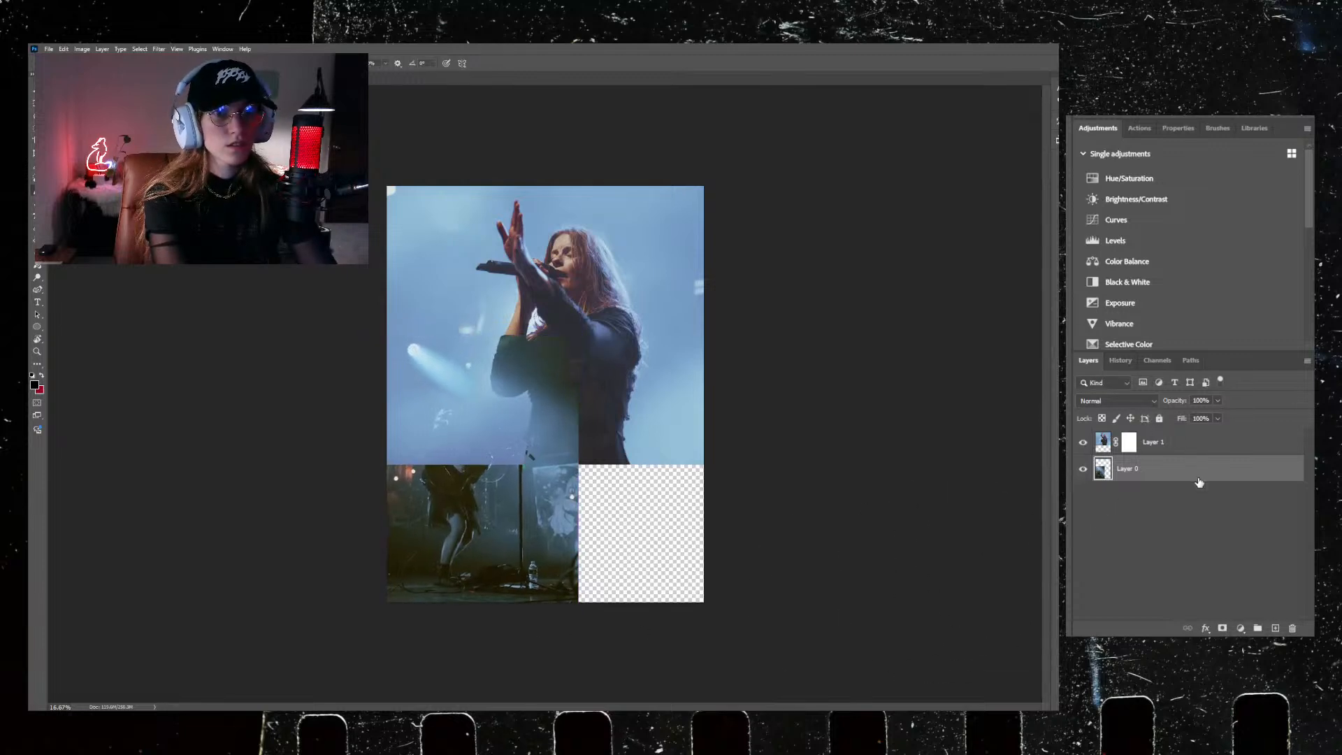
Step: Add a layer mask to the guitarist layer and paint black on the singer layer's mask to fade its lower edge
{"action": "left_click", "coordinate": [1222, 628]}
{"action": "left_click", "coordinate": [1124, 444]}
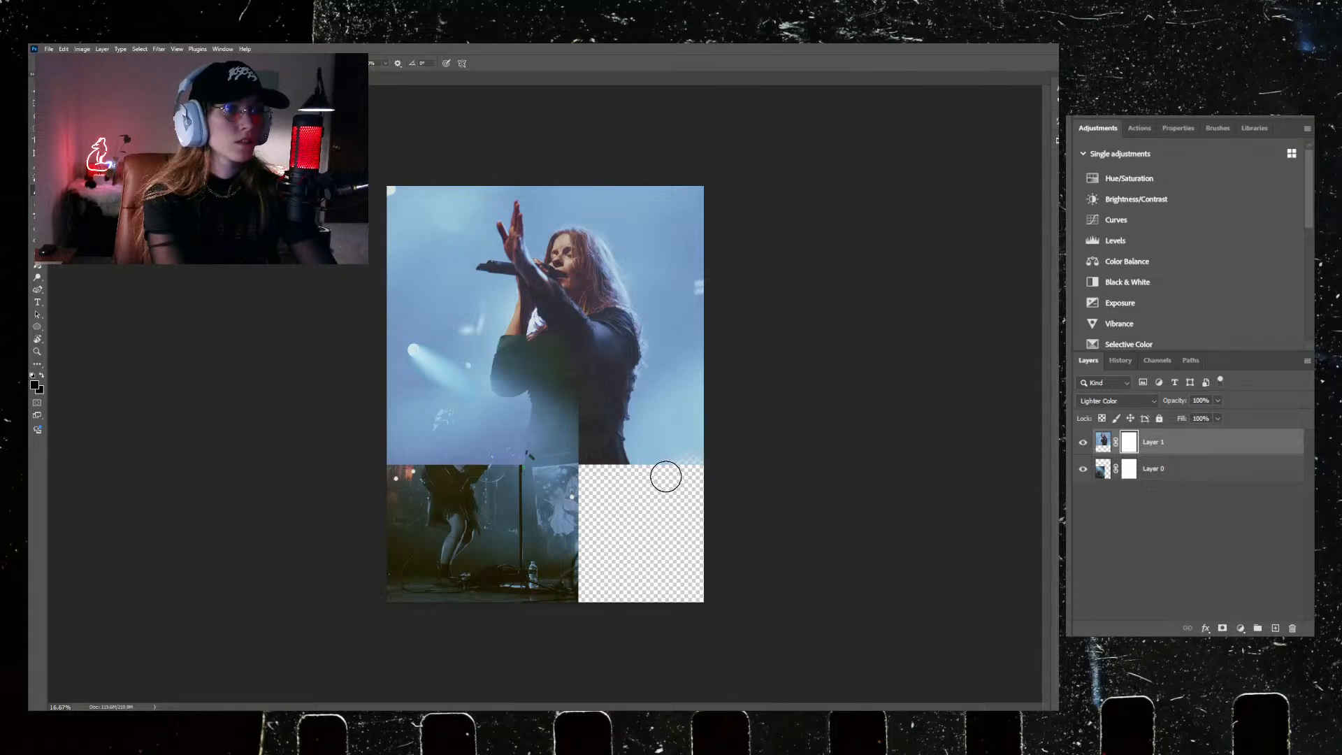
{"action": "mouse_move", "coordinate": [654, 473]}
{"action": "left_mouse_down"}
{"action": "mouse_move", "coordinate": [706, 462]}
{"action": "mouse_move", "coordinate": [717, 476]}
{"action": "mouse_move", "coordinate": [372, 466]}
{"action": "mouse_move", "coordinate": [435, 468]}
{"action": "mouse_move", "coordinate": [385, 473]}
{"action": "mouse_move", "coordinate": [381, 461]}
{"action": "mouse_move", "coordinate": [398, 471]}
{"action": "mouse_move", "coordinate": [358, 473]}
{"action": "mouse_move", "coordinate": [501, 478]}
{"action": "mouse_move", "coordinate": [435, 484]}
{"action": "left_mouse_up"}
Step: Enlarge the singer layer to about 1.7 times the canvas width and place the singer at the canvas's right side
{"action": "left_click", "coordinate": [1175, 447]}
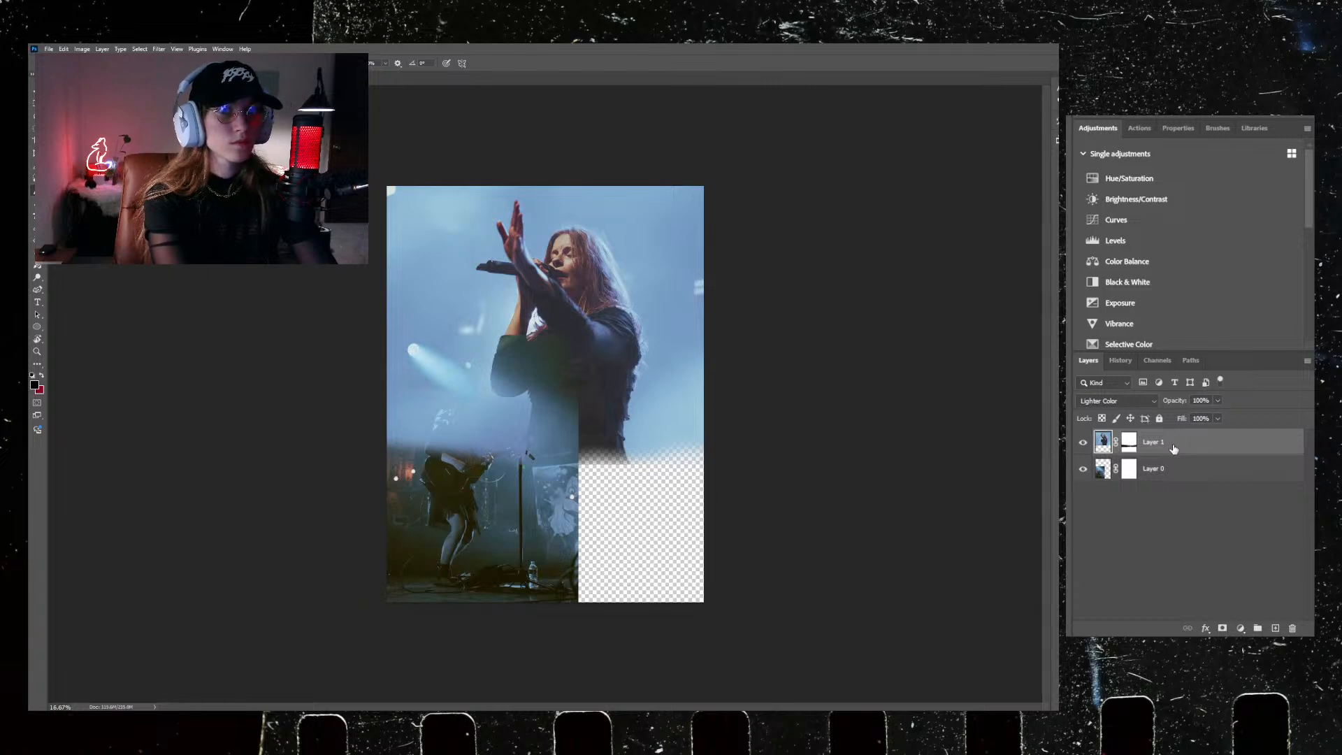
{"action": "key", "text": "ctrl+r"}
{"action": "key", "text": "ctrl+t"}
{"action": "left_click_drag", "start_coordinate": [803, 468], "coordinate": [914, 514]}
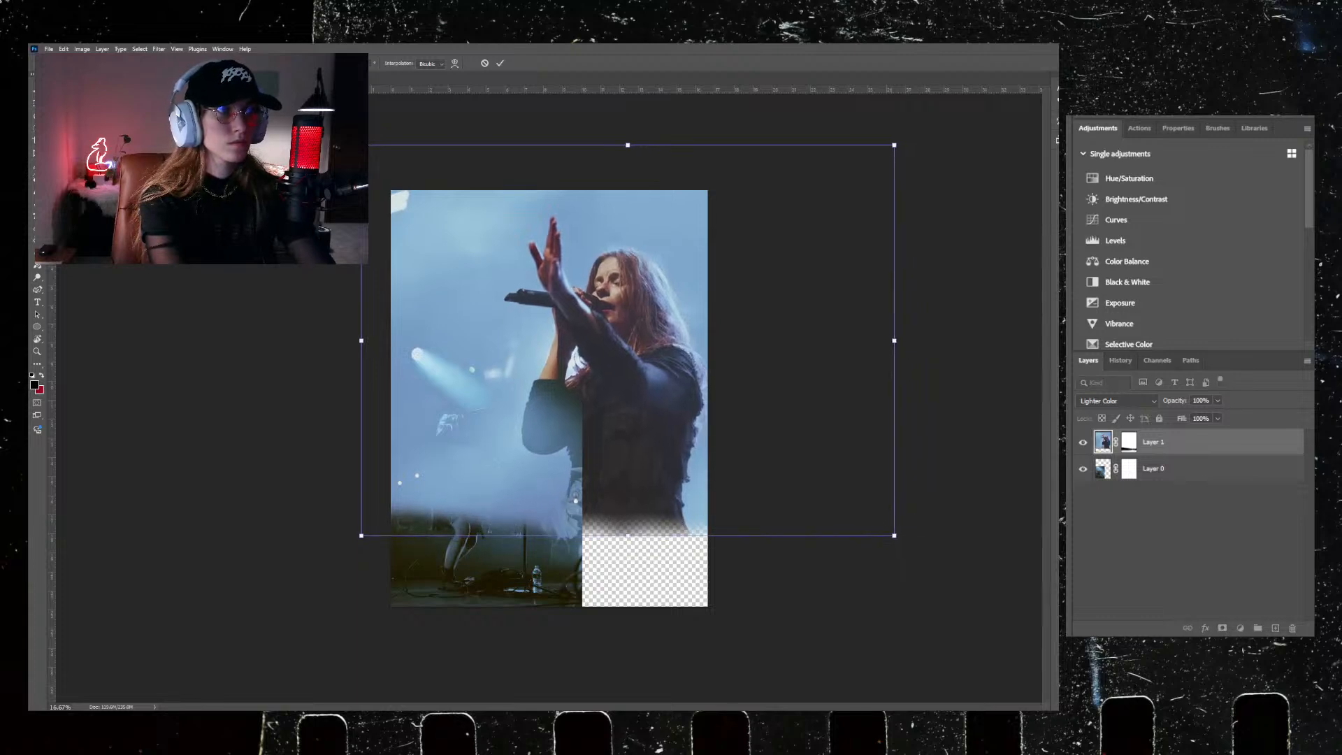
{"action": "left_click_drag", "start_coordinate": [361, 145], "coordinate": [359, 143]}
{"action": "left_click_drag", "start_coordinate": [463, 252], "coordinate": [465, 236]}
{"action": "key", "text": "Return"}
Step: Paint white on the singer layer's mask to restore the lower edge of the singer's body
{"action": "left_click", "coordinate": [1135, 446]}
{"action": "key", "text": "x"}
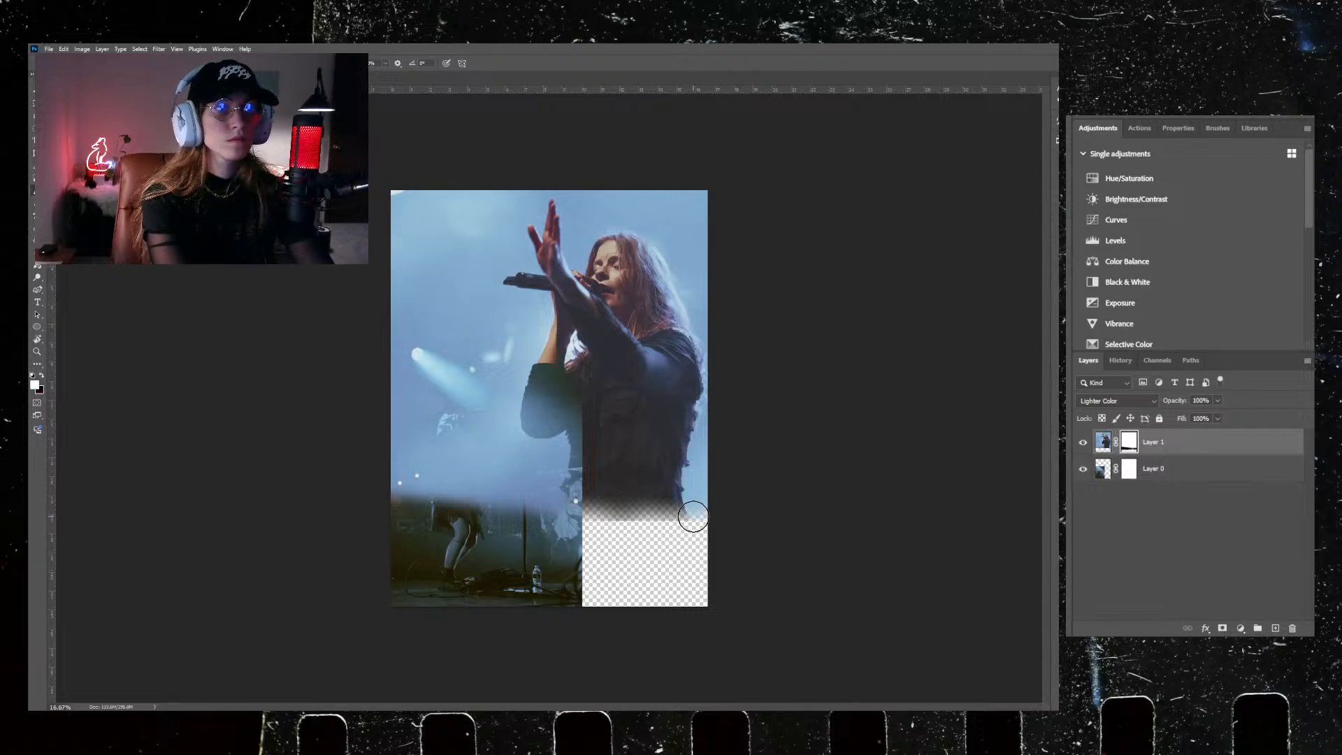
{"action": "mouse_move", "coordinate": [702, 514]}
{"action": "left_mouse_down"}
{"action": "mouse_move", "coordinate": [596, 513]}
{"action": "mouse_move", "coordinate": [726, 514]}
{"action": "left_mouse_up"}
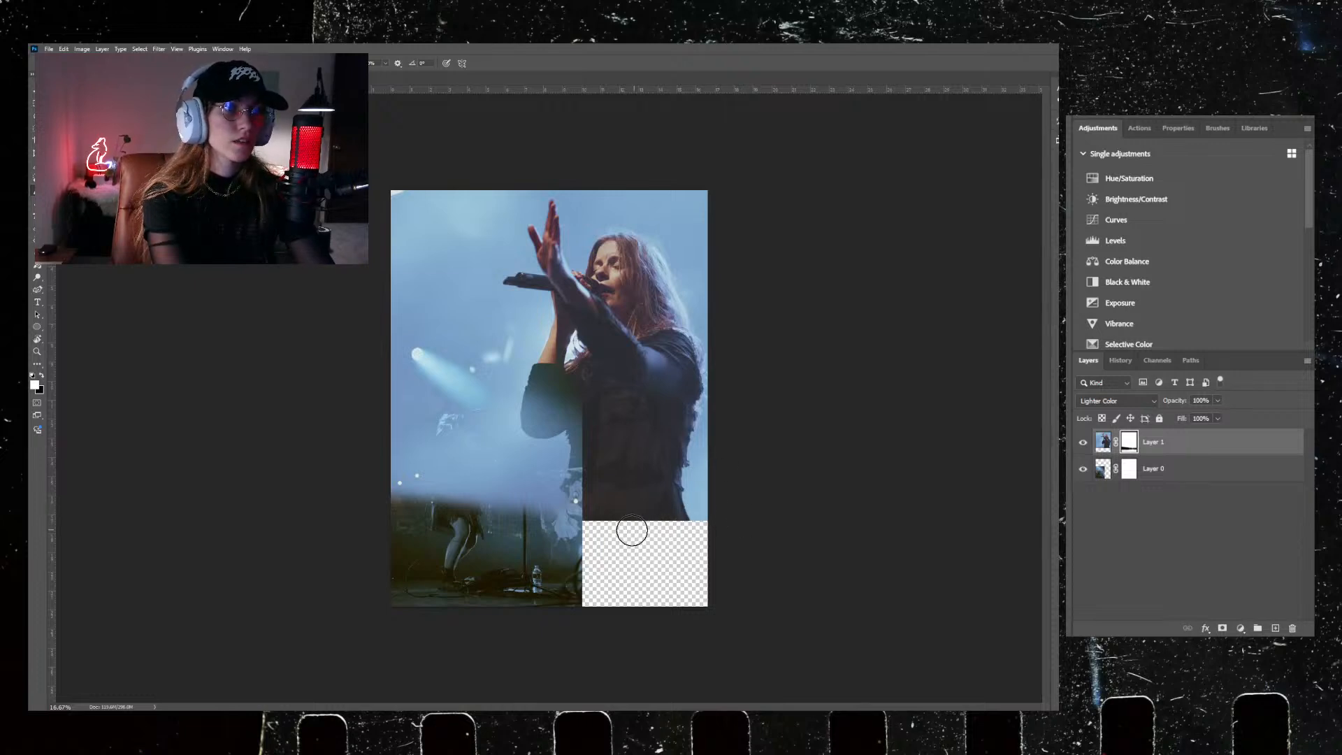
{"action": "left_click", "coordinate": [1131, 475]}
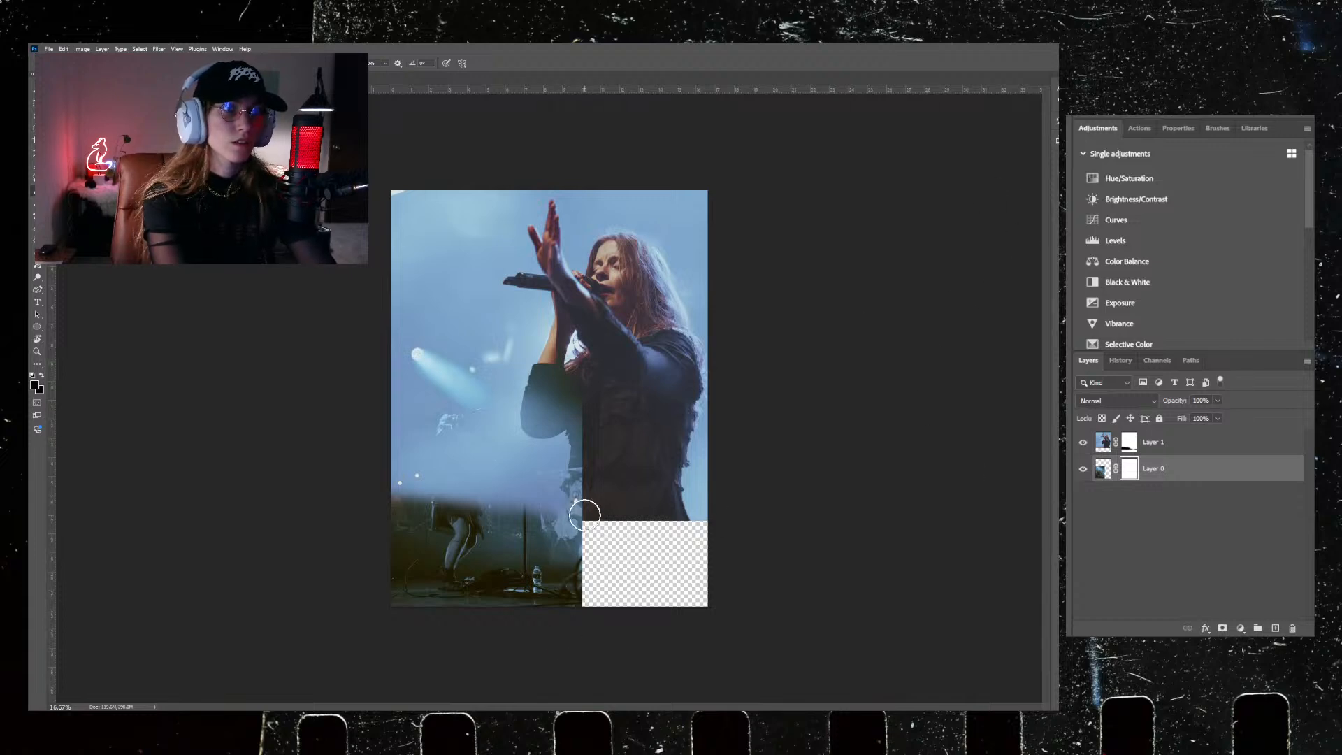
{"action": "left_click_drag", "start_coordinate": [581, 509], "coordinate": [584, 422]}
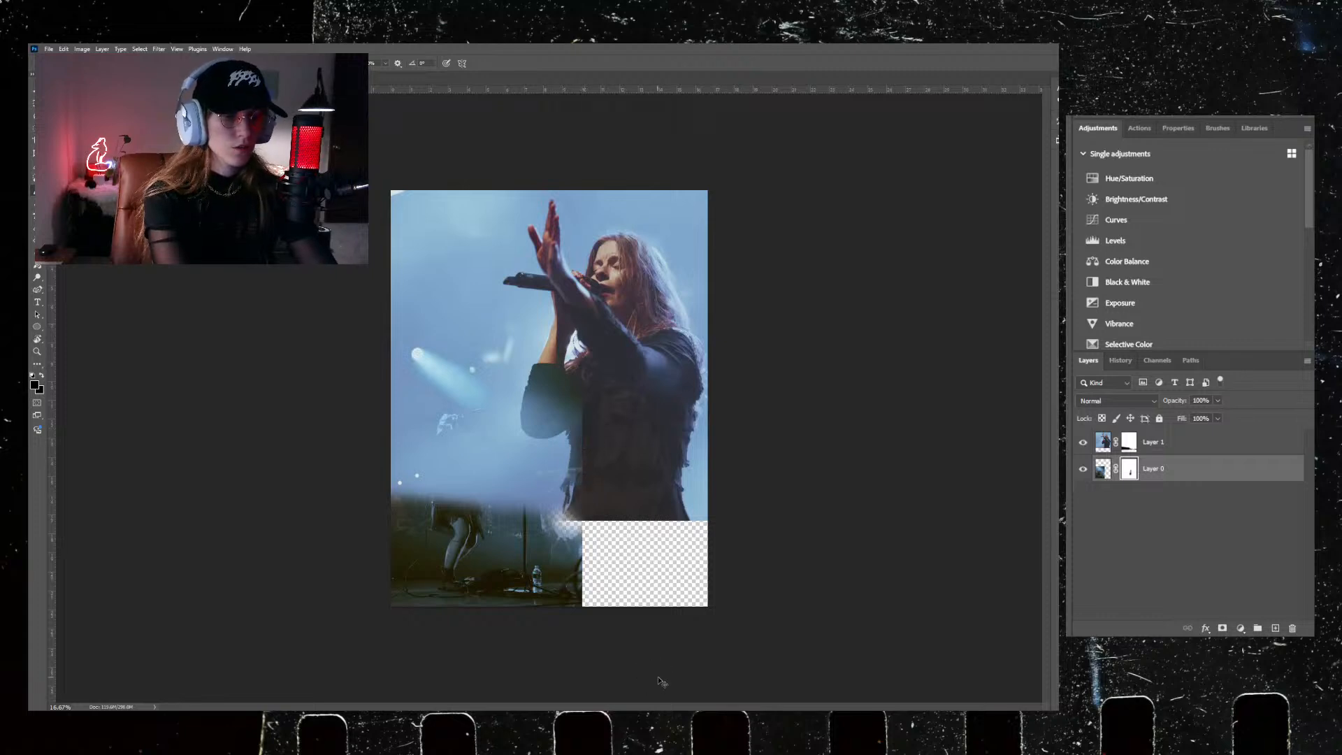
{"action": "key", "text": "ctrl+z"}
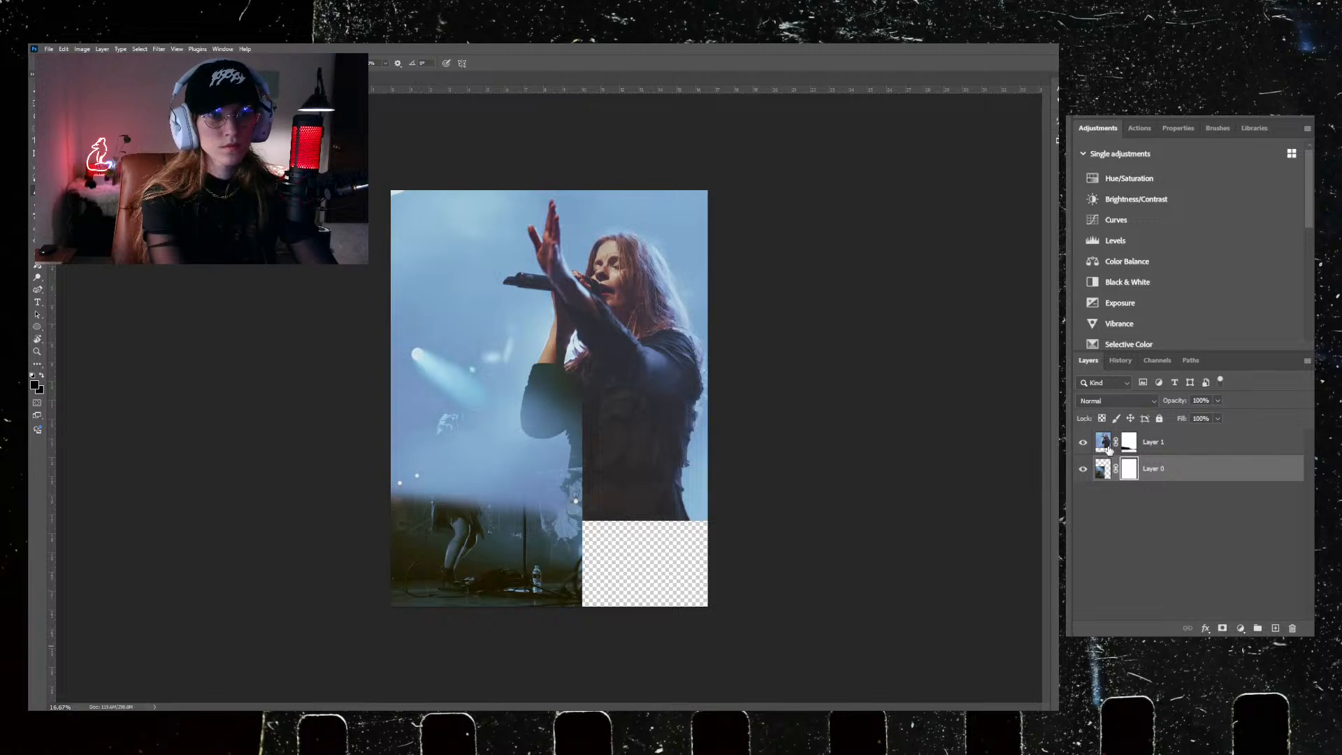
Step: Duplicate the singer layer and delete the layer mask from the copy
{"action": "left_click", "coordinate": [1164, 450]}
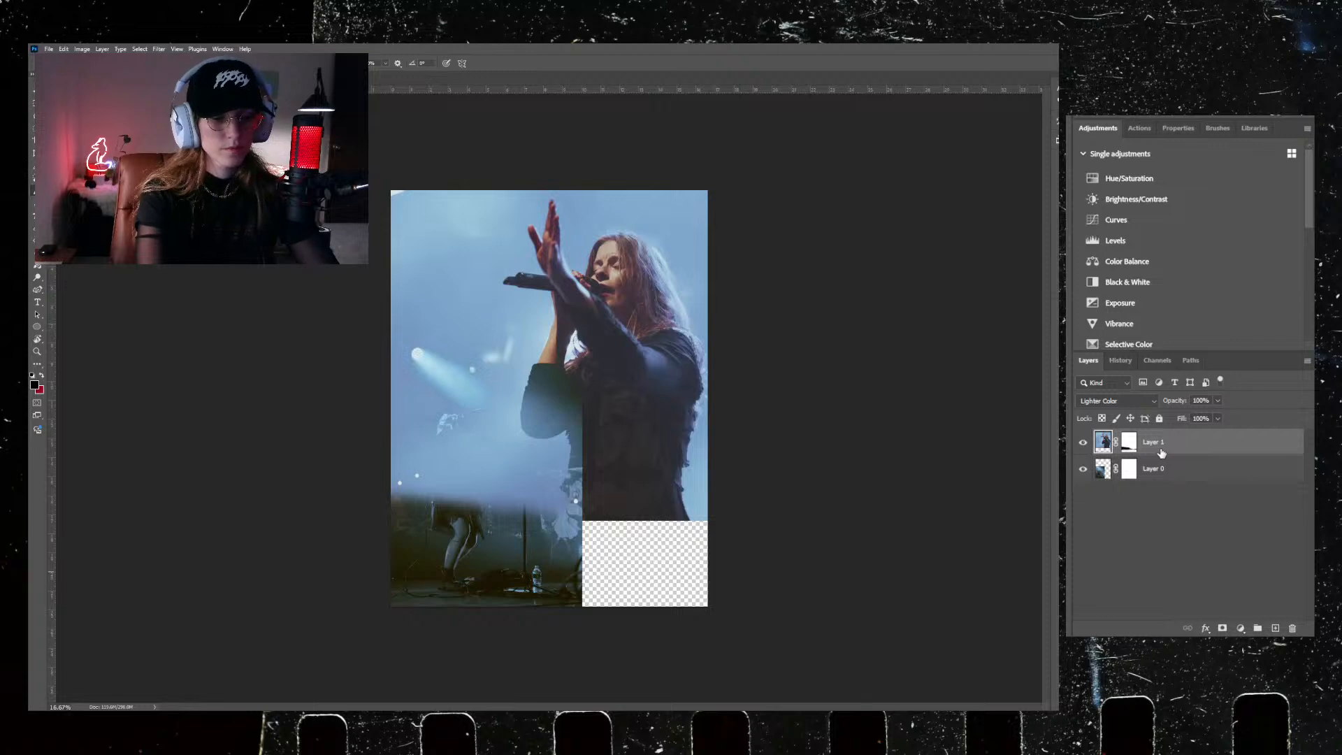
{"action": "key", "text": "ctrl+j"}
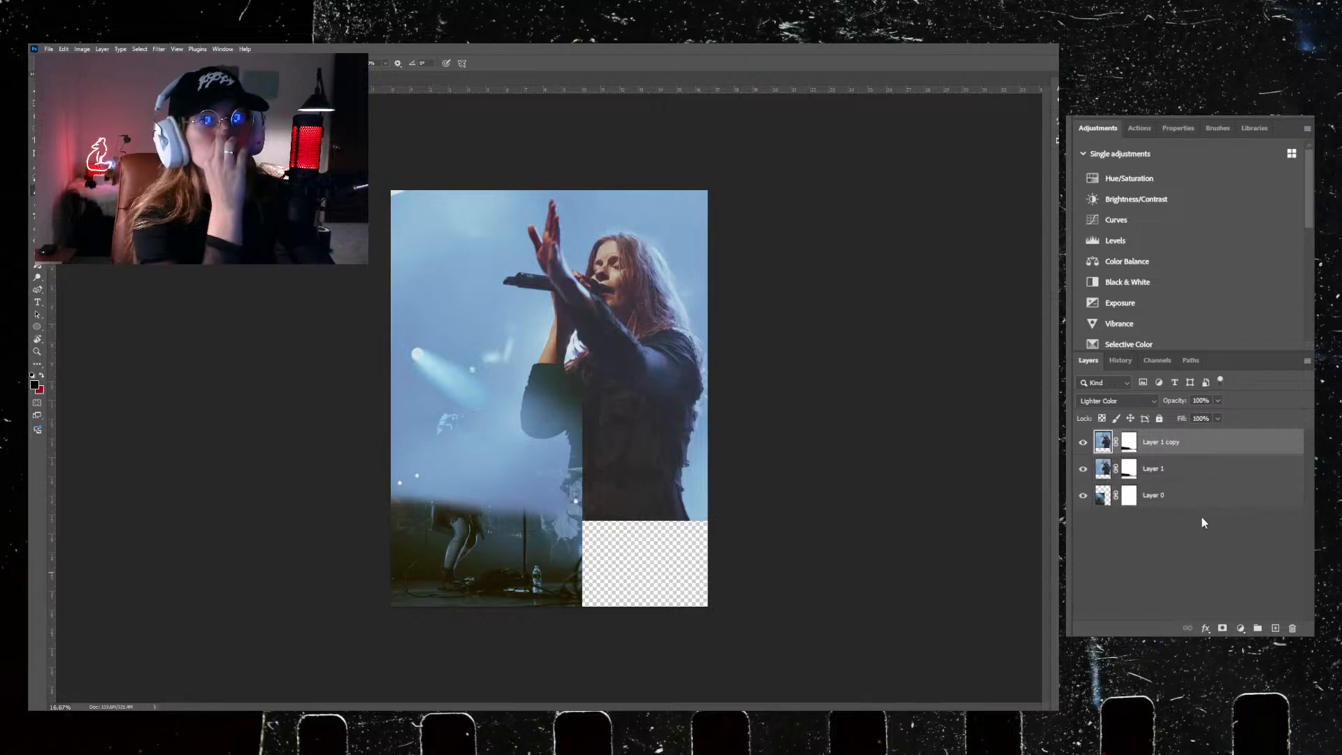
{"action": "left_click", "coordinate": [1129, 445]}
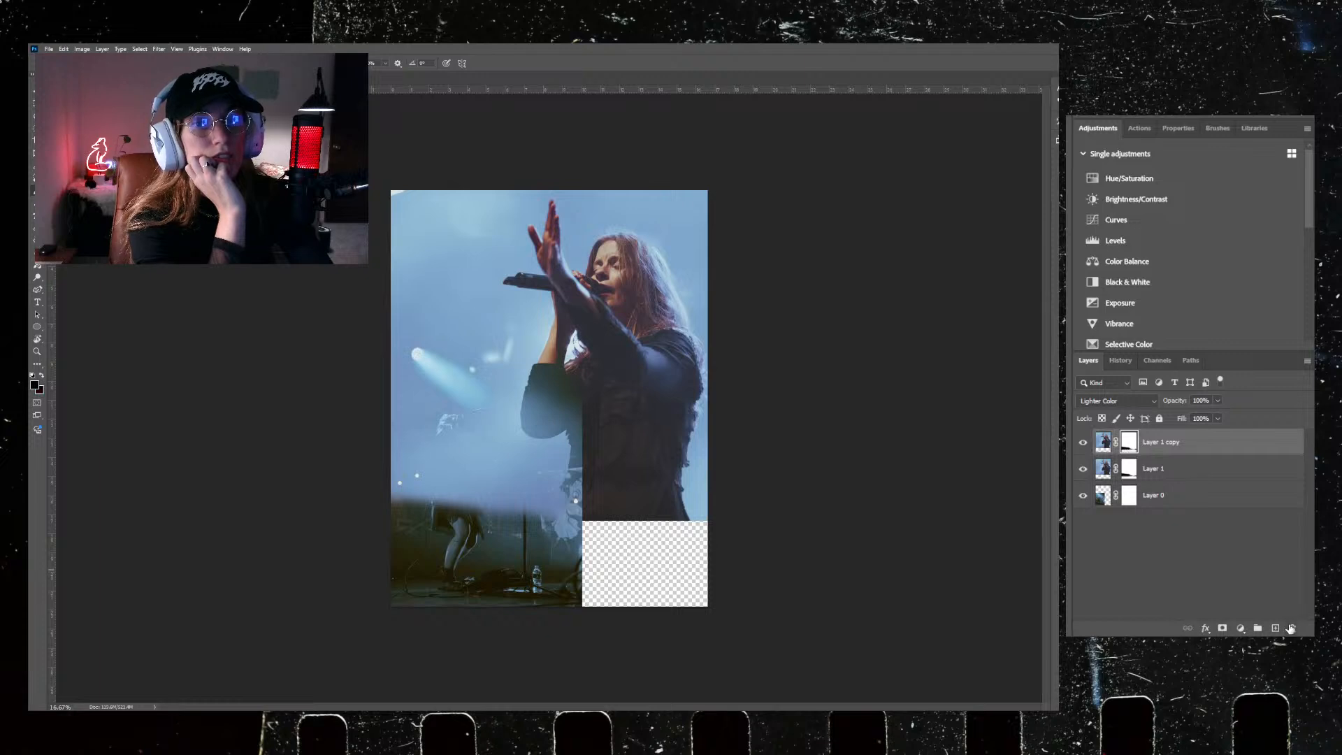
{"action": "key", "text": "Delete"}
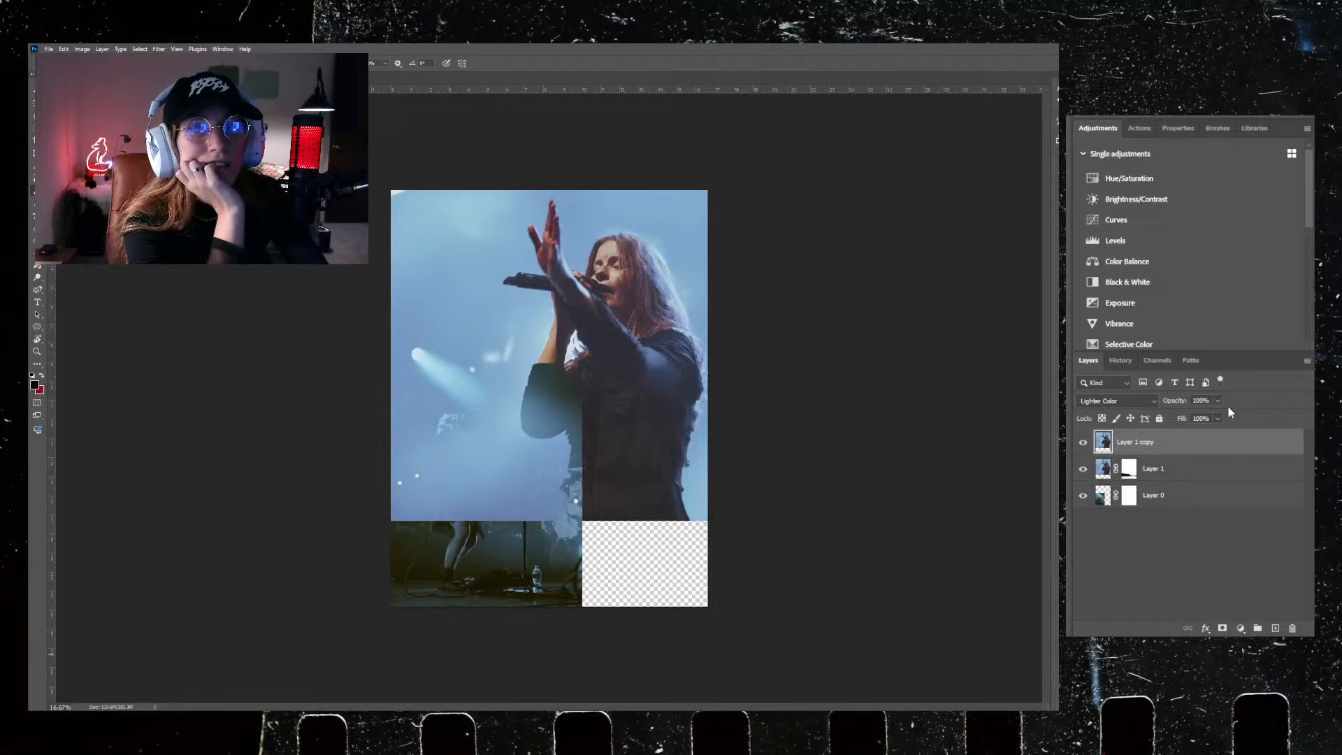
Step: Hide Layer 1 and Layer 0, and display only the Blue channel of the singer copy
{"action": "left_click", "coordinate": [1082, 469]}
{"action": "left_click", "coordinate": [1083, 496]}
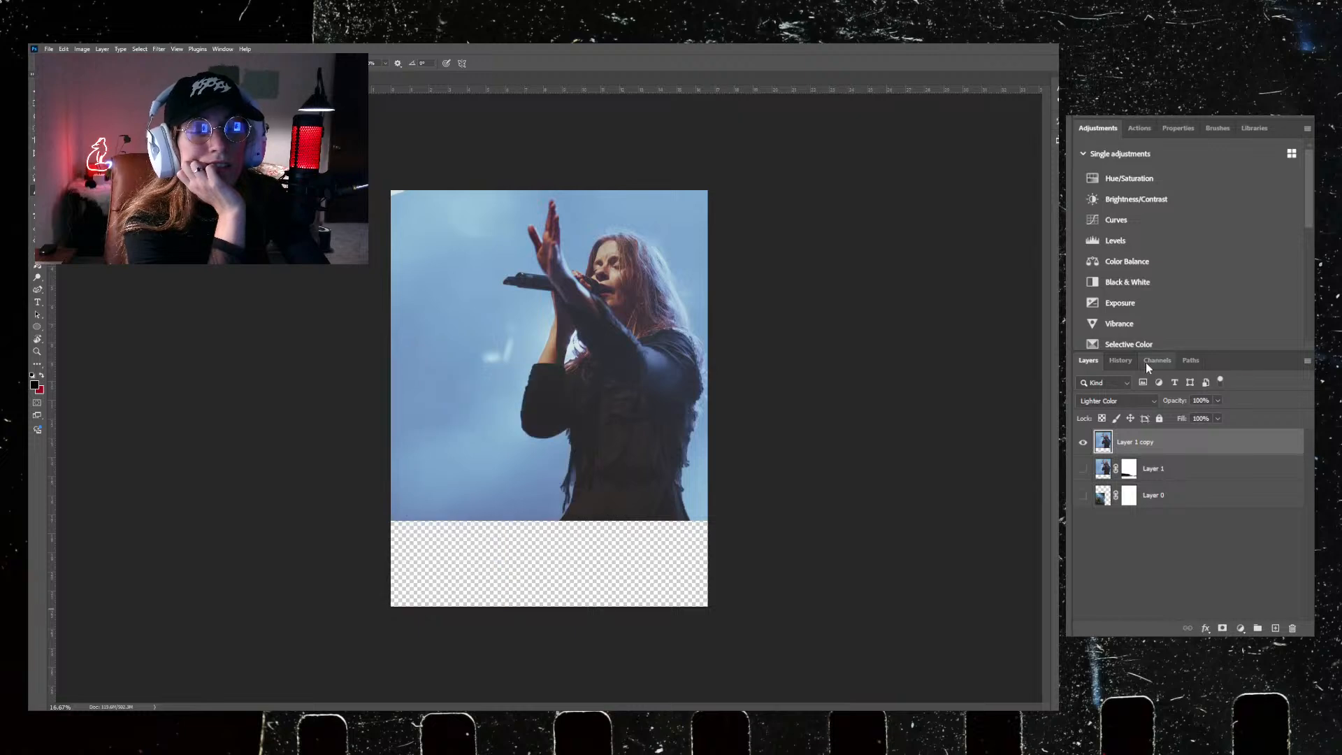
{"action": "left_click", "coordinate": [1147, 361]}
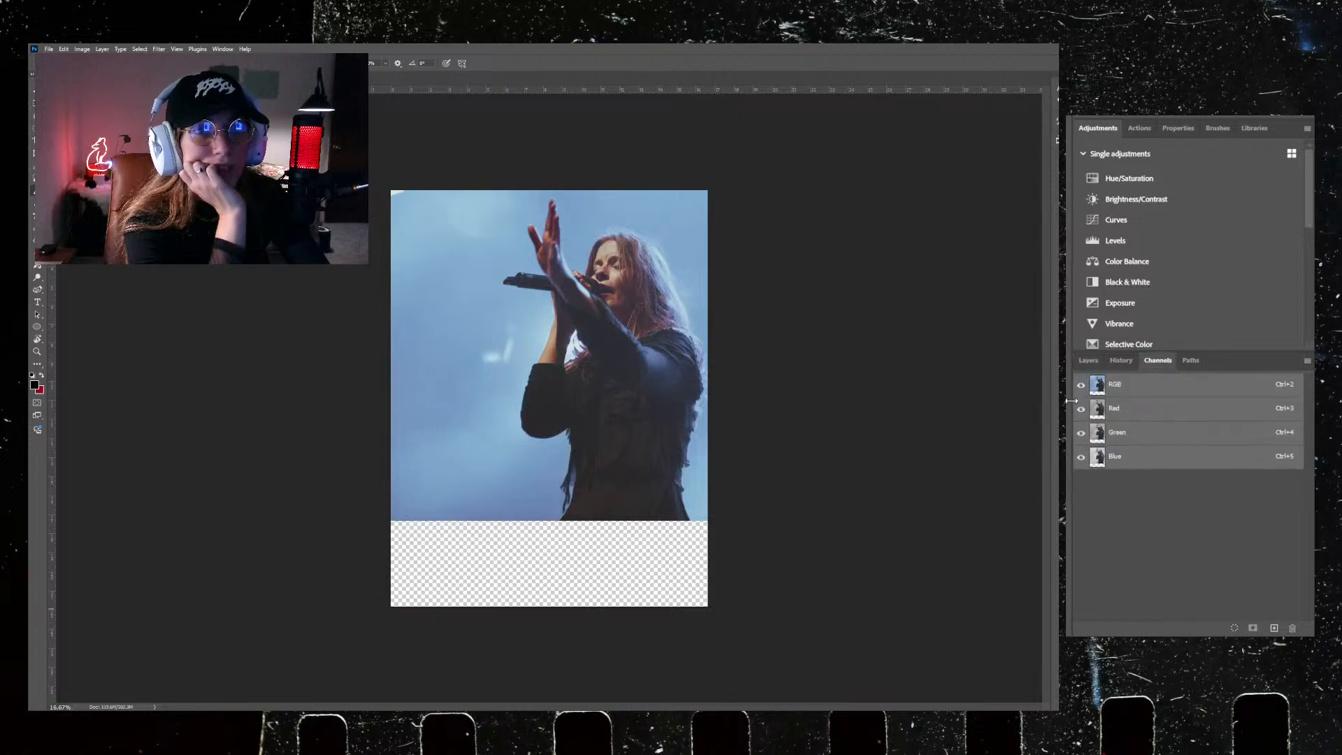
{"action": "left_click", "coordinate": [1082, 433]}
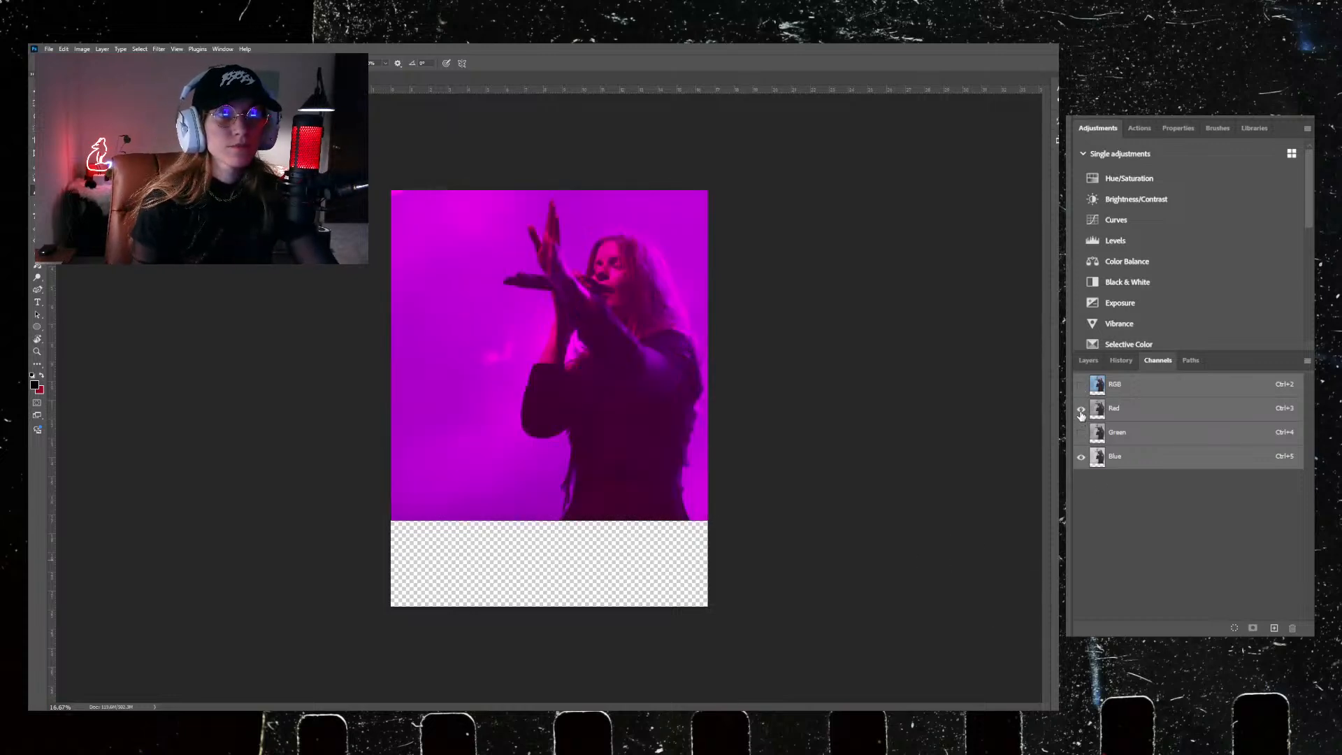
{"action": "left_click", "coordinate": [1081, 410]}
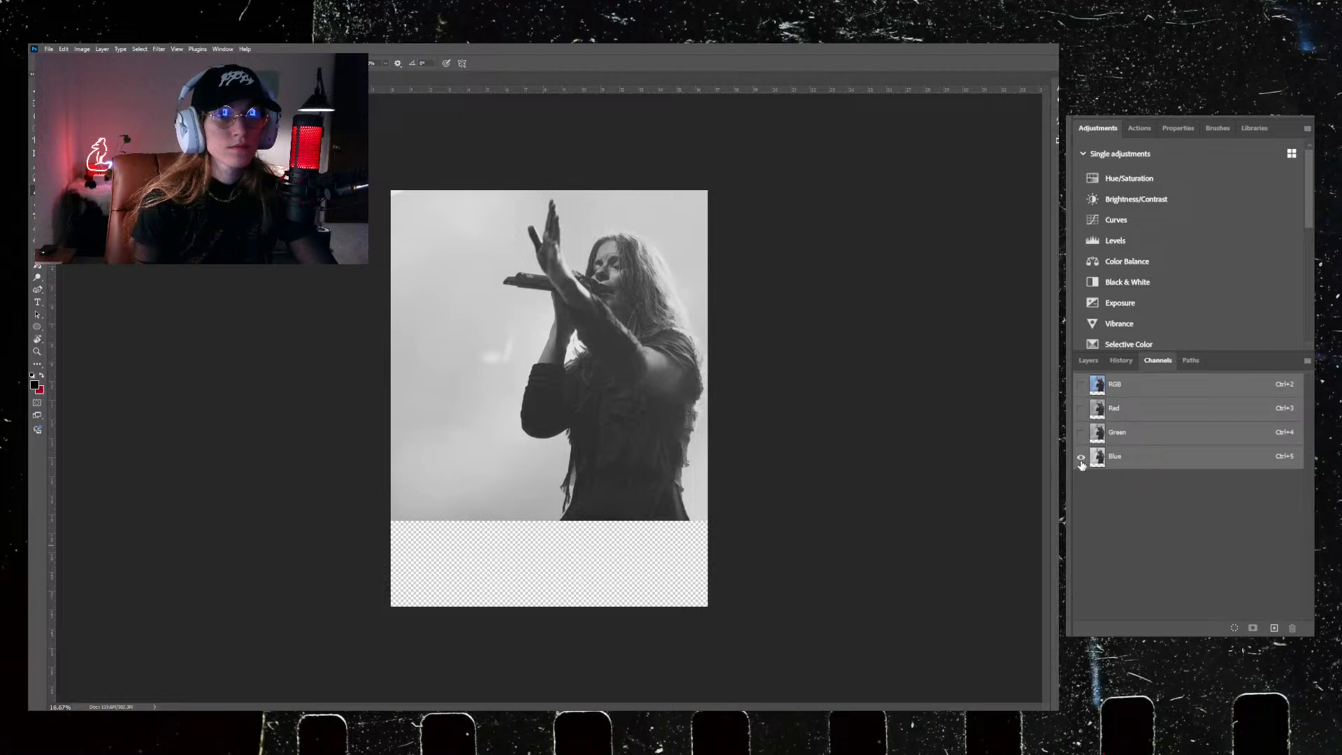
Step: Display only the Red channel of the singer copy
{"action": "left_click", "coordinate": [1078, 412]}
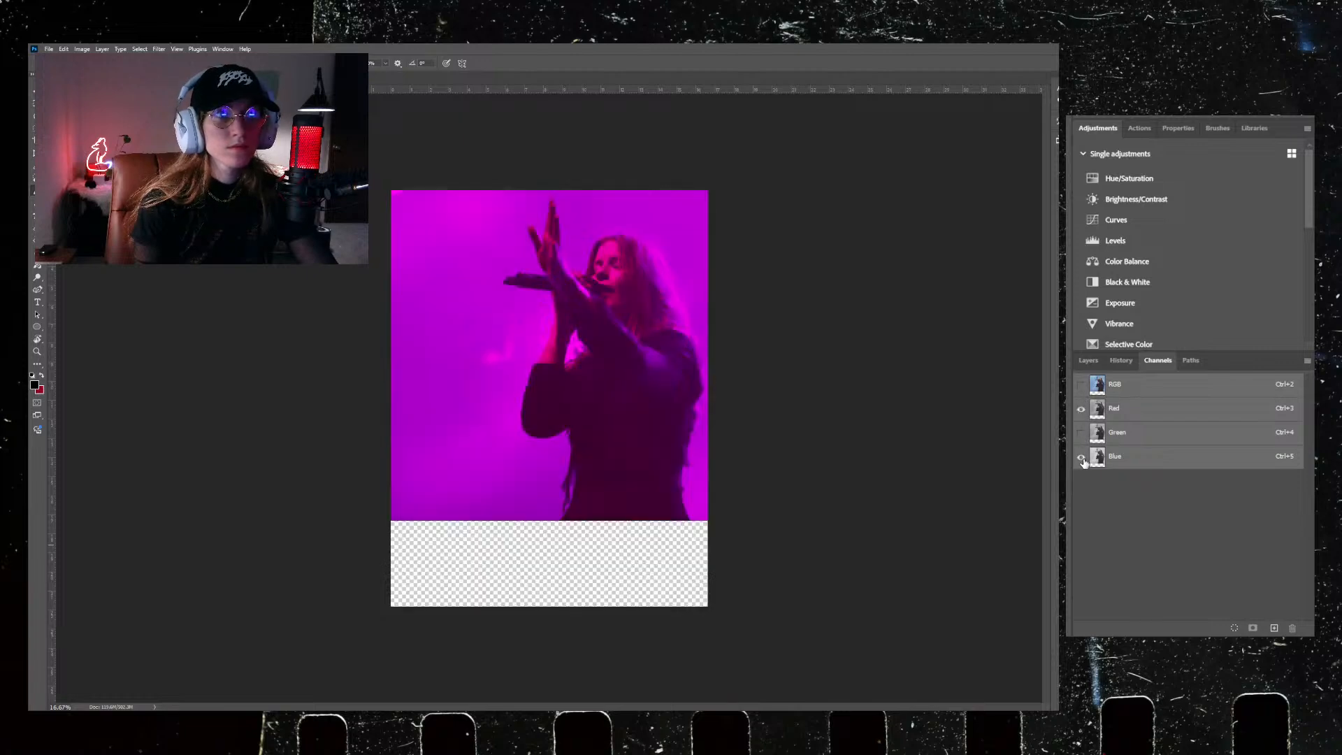
{"action": "left_click", "coordinate": [1082, 458]}
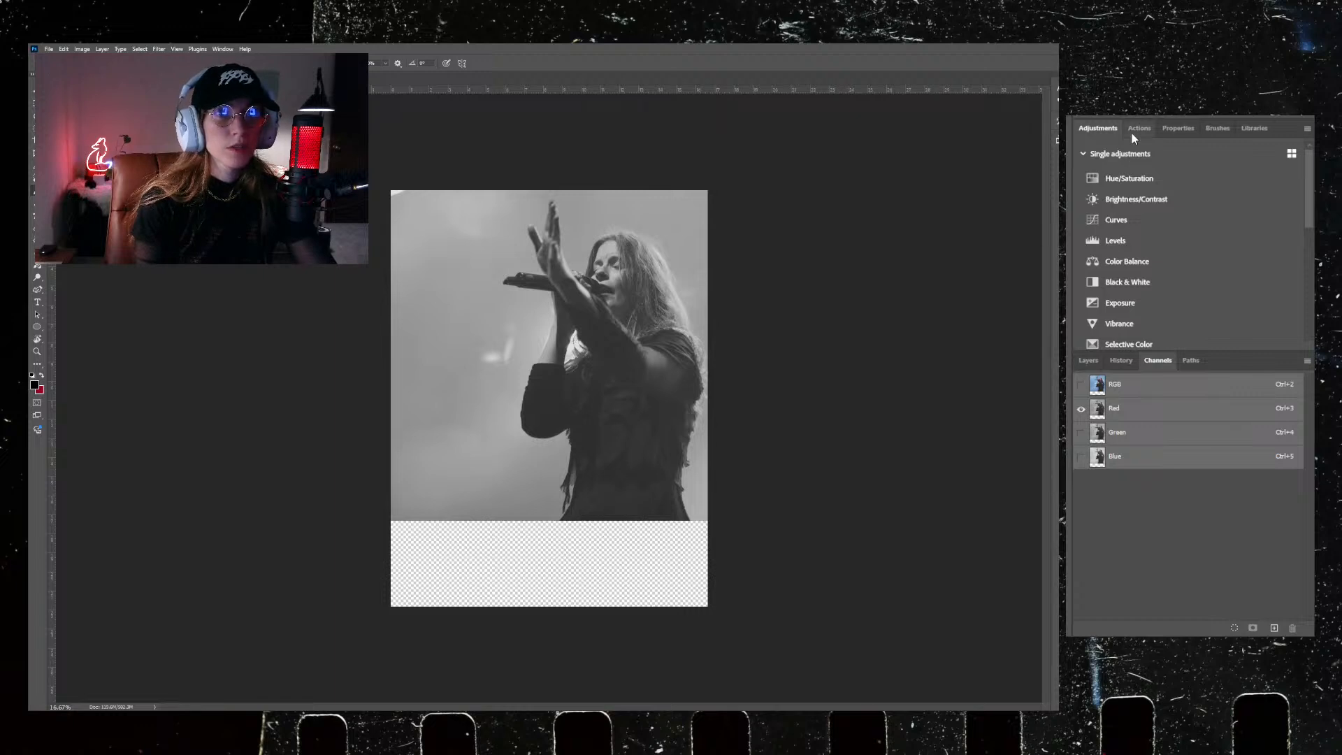
{"action": "left_click", "coordinate": [1088, 360]}
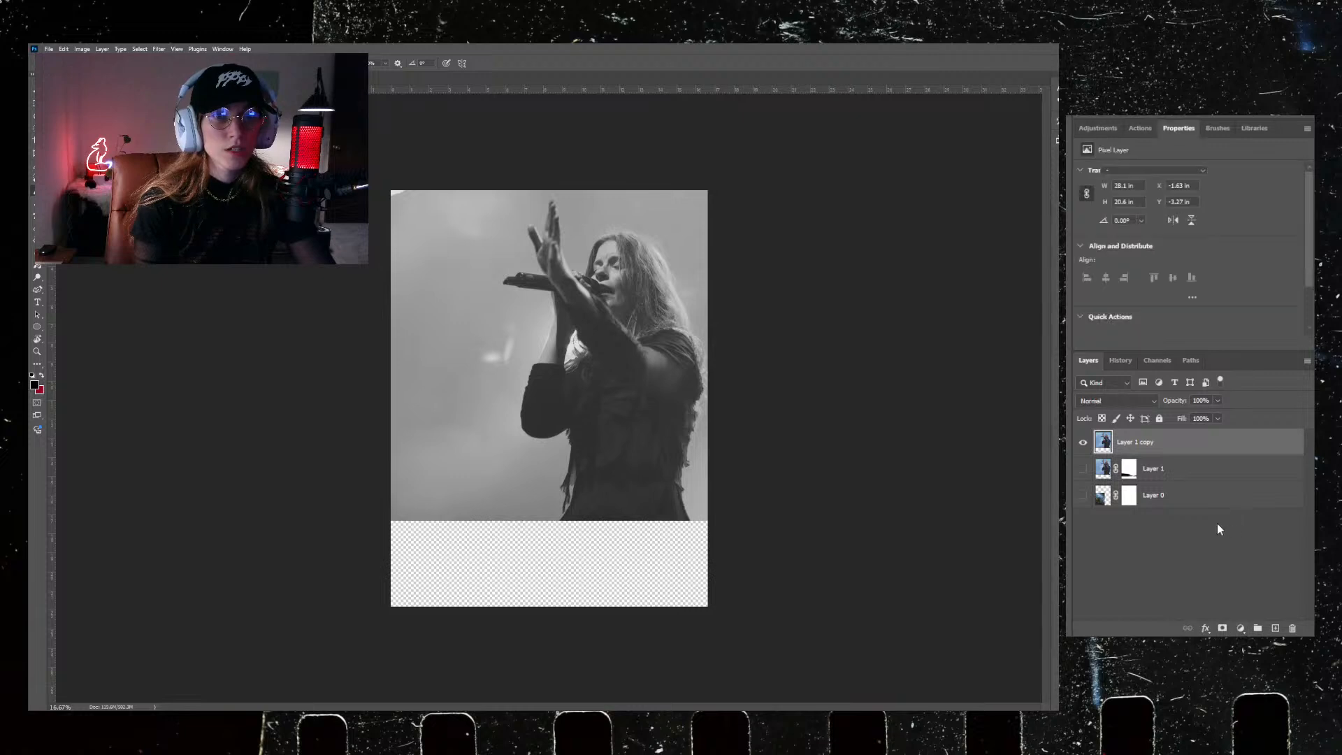
Step: Add a Black & White adjustment above the singer copy with Reds at -70, Cyans at 300 and Blues at 10
{"action": "left_click", "coordinate": [1120, 282]}
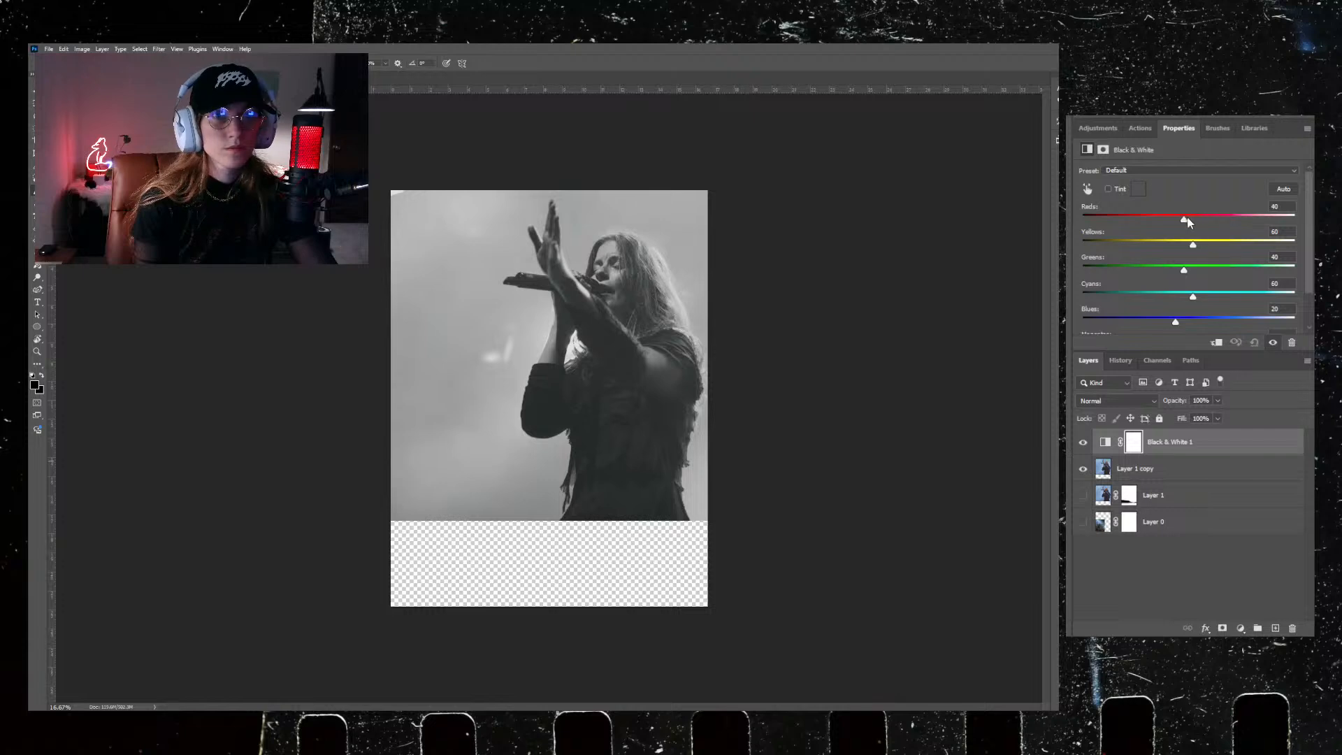
{"action": "left_click_drag", "start_coordinate": [1205, 219], "coordinate": [1138, 243]}
{"action": "left_click_drag", "start_coordinate": [1172, 300], "coordinate": [1311, 302]}
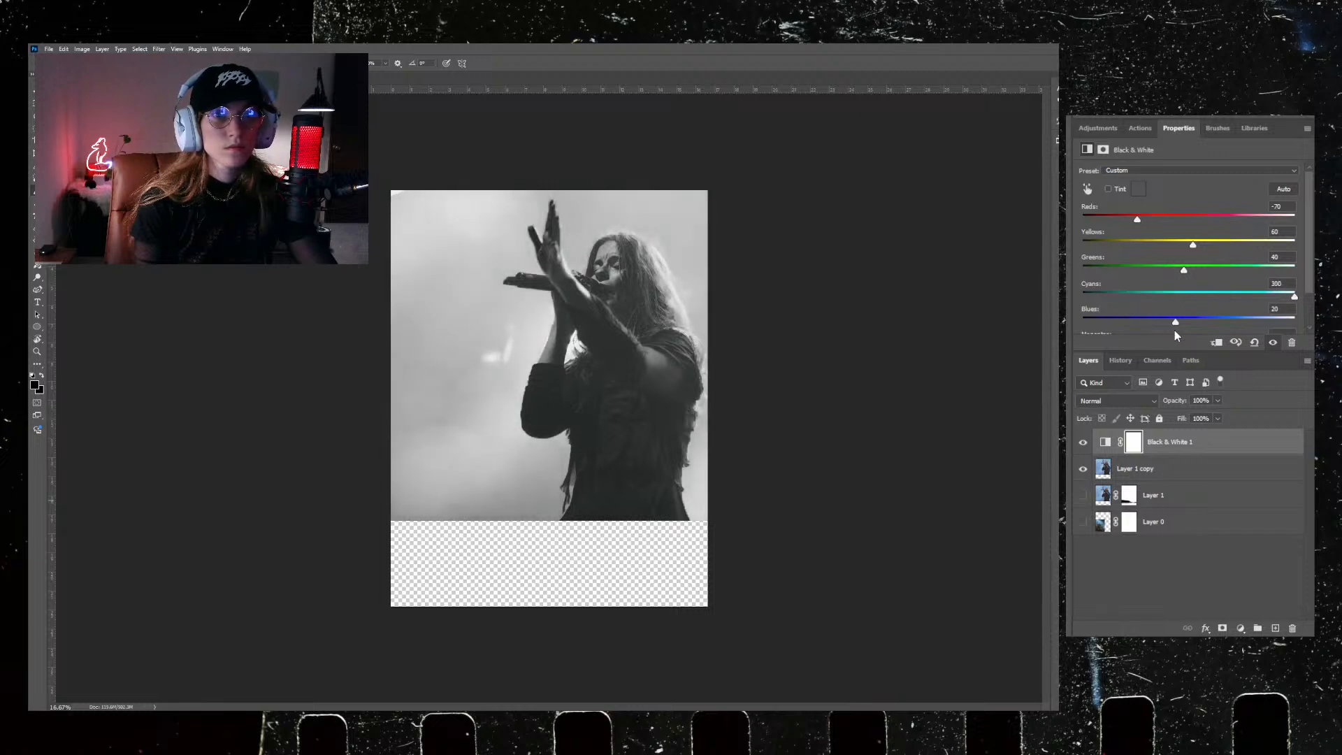
{"action": "mouse_move", "coordinate": [1185, 324]}
{"action": "left_mouse_down"}
{"action": "mouse_move", "coordinate": [1206, 323]}
{"action": "mouse_move", "coordinate": [1172, 324]}
{"action": "left_mouse_up"}
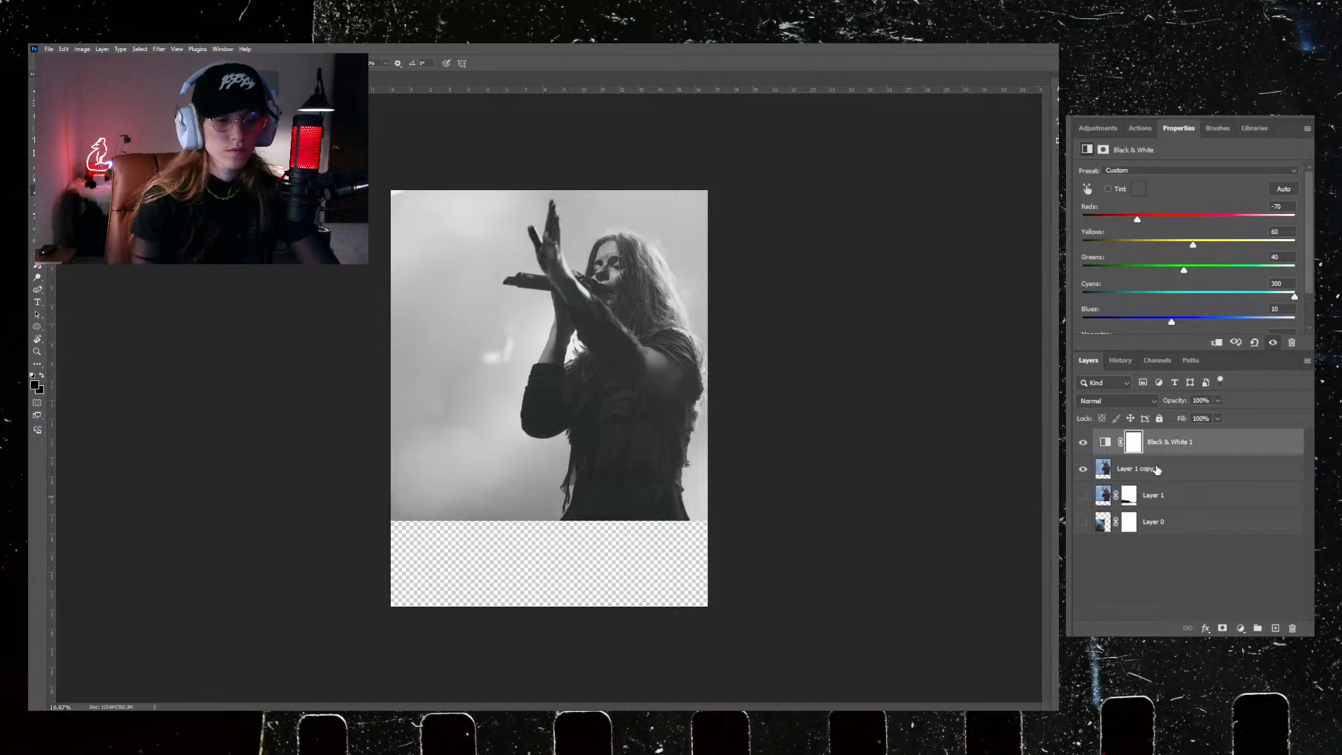
{"action": "key", "text": "ctrl+l"}
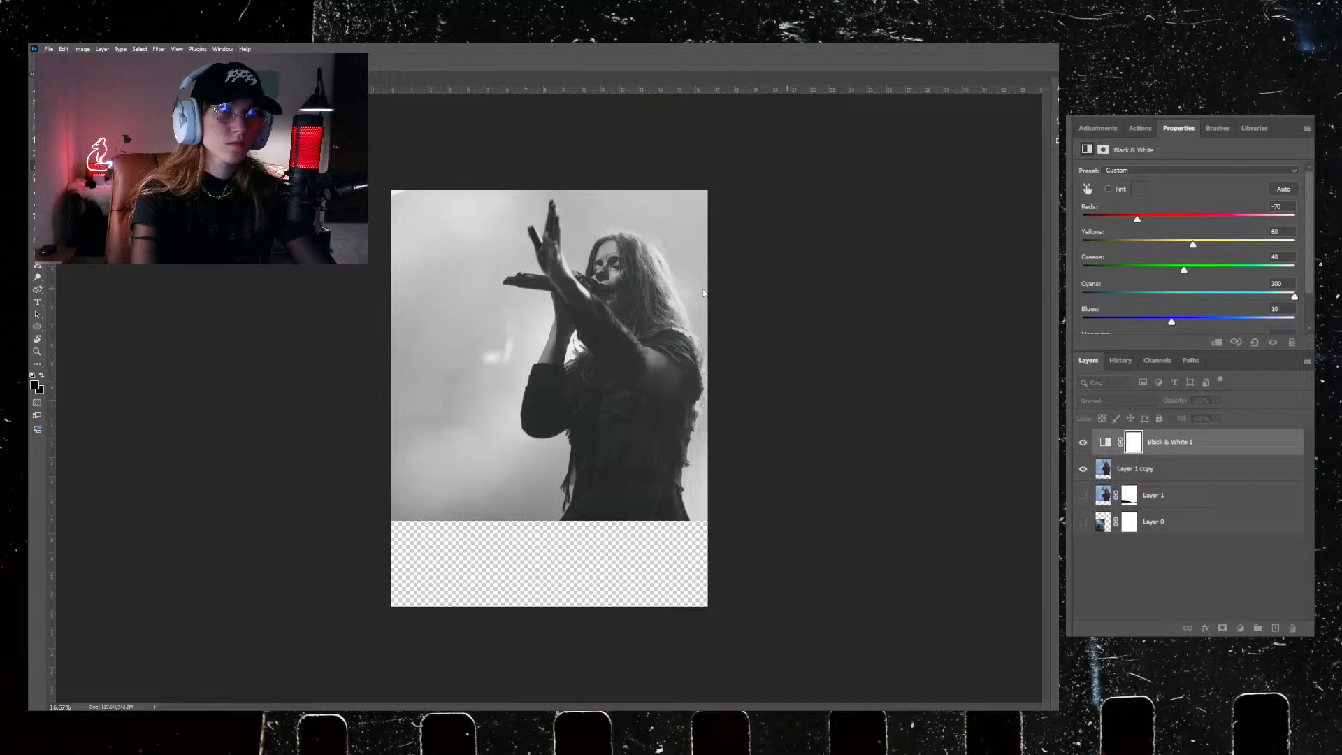
{"action": "left_click", "coordinate": [860, 199]}
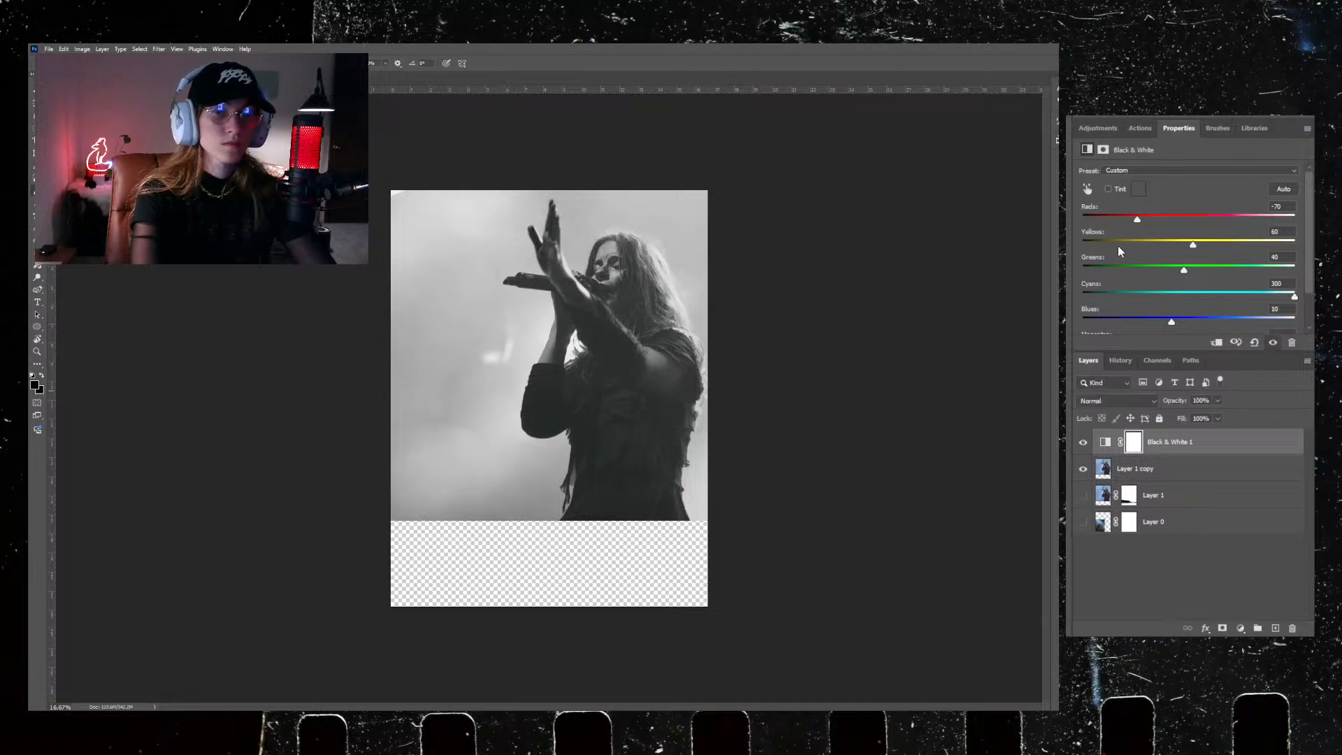
Step: Select the singer copy and duplicate its Red channel as a new channel named mask
{"action": "left_click", "coordinate": [1154, 473]}
{"action": "left_click", "coordinate": [1154, 362]}
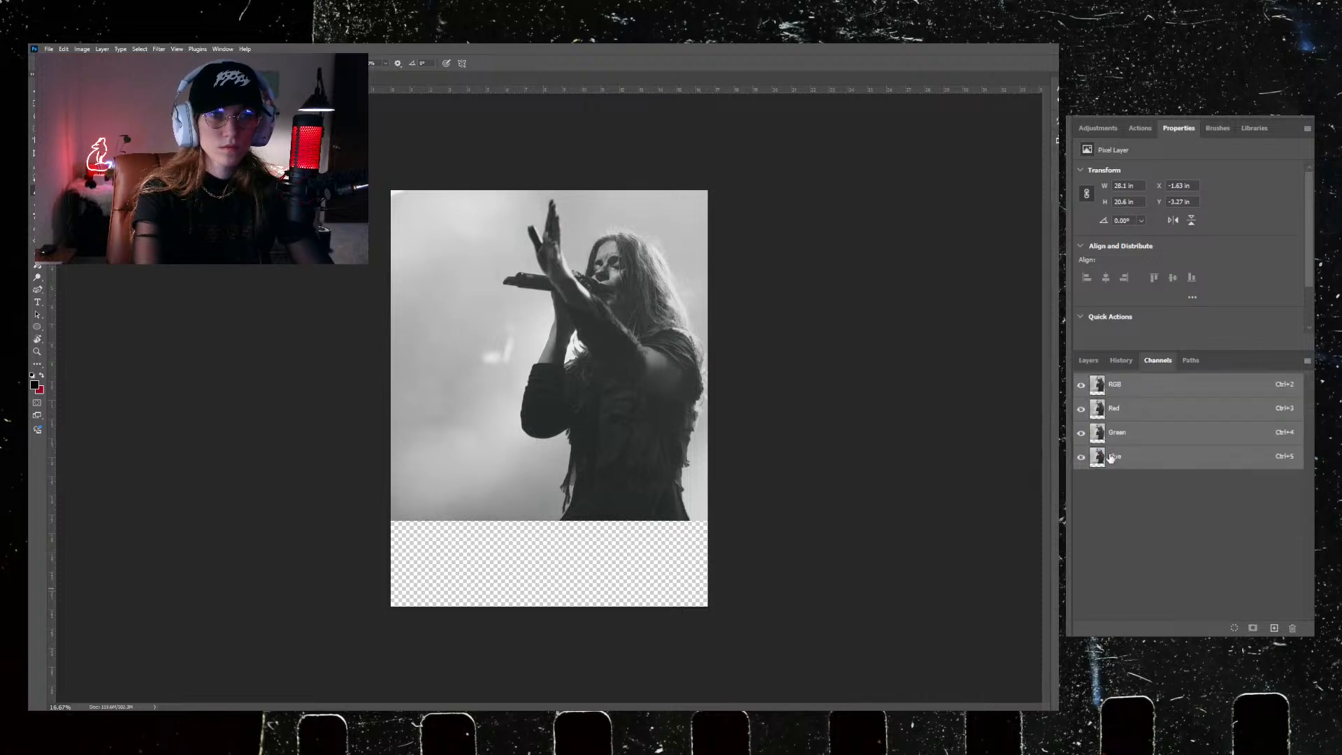
{"action": "left_click", "coordinate": [1114, 460]}
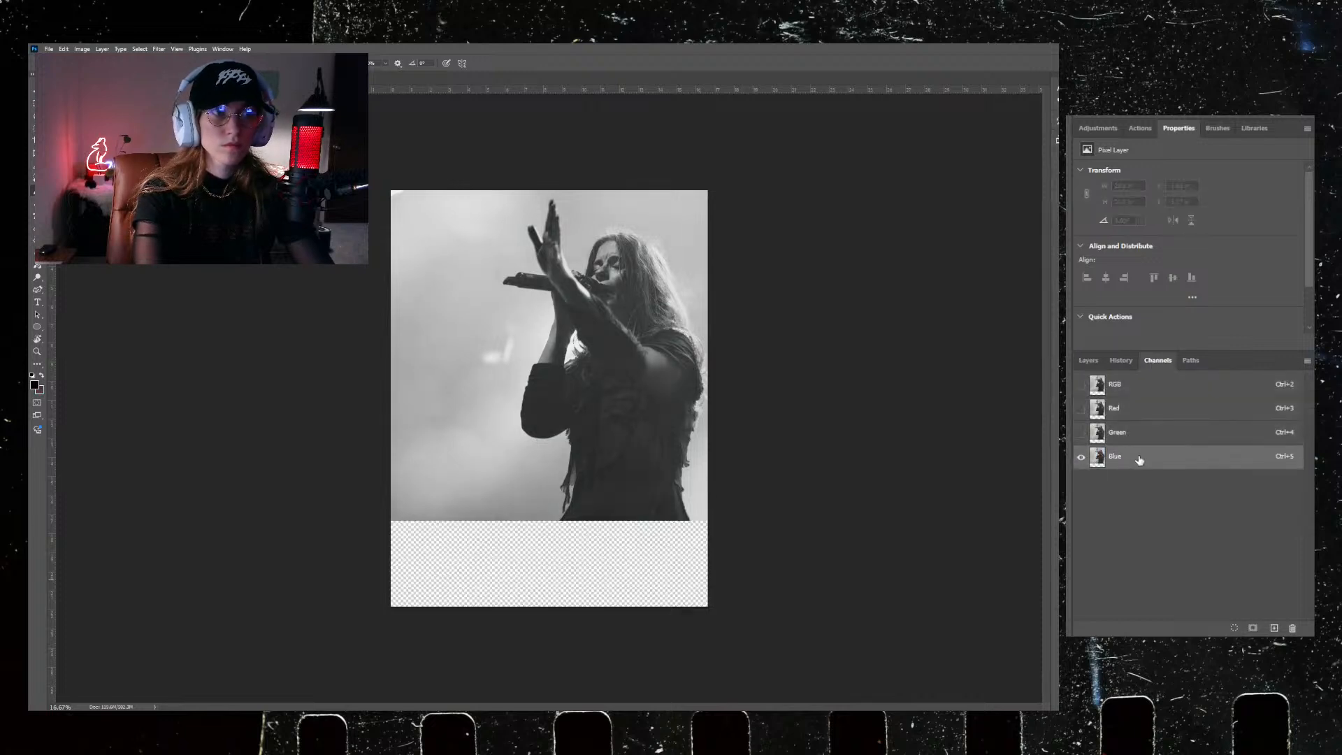
{"action": "left_click", "coordinate": [1155, 417]}
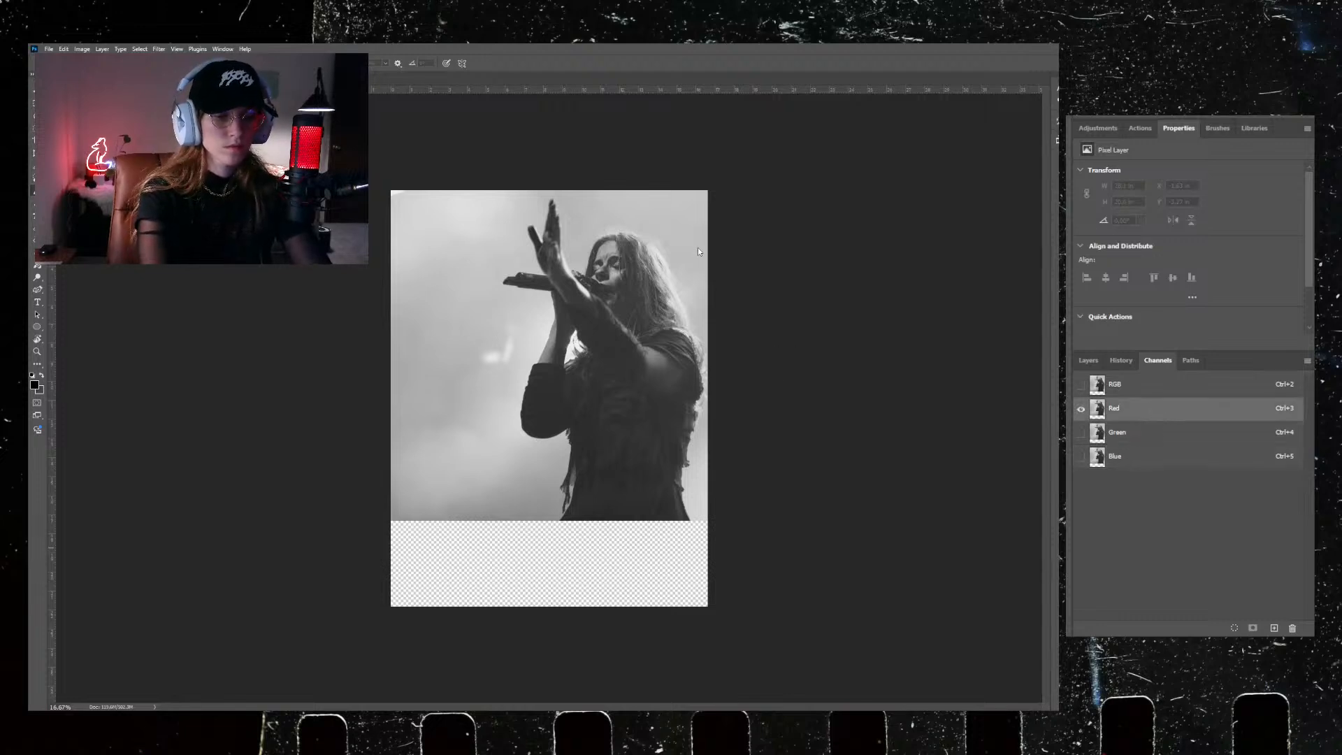
{"action": "left_click", "coordinate": [880, 351]}
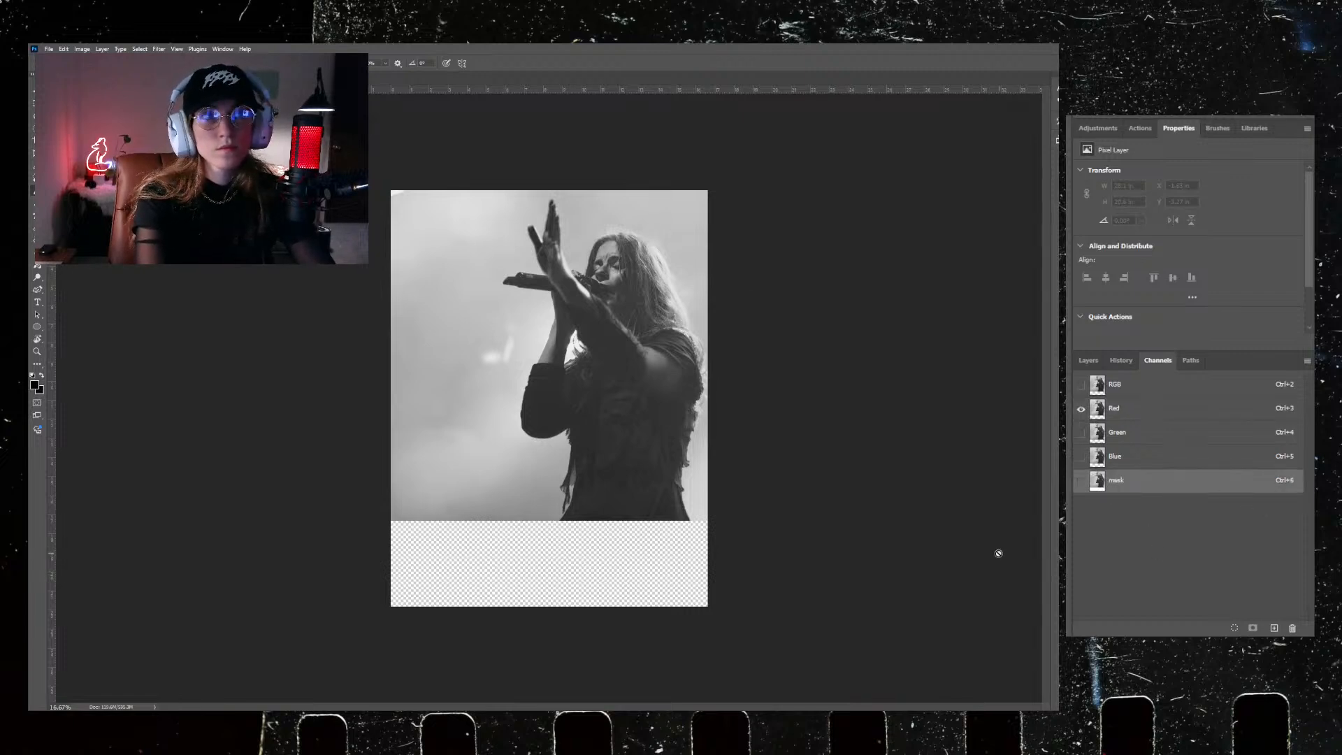
Step: Display only the mask channel and invert it
{"action": "left_click", "coordinate": [1081, 481]}
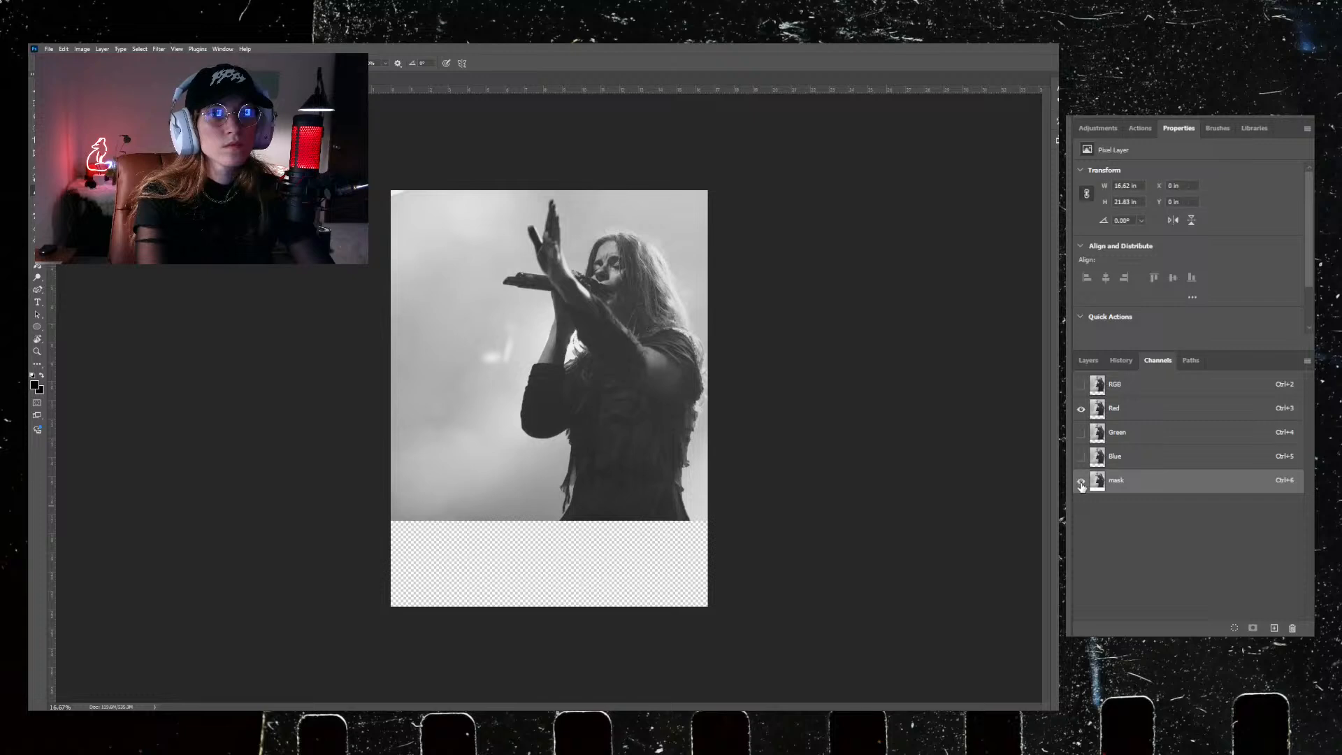
{"action": "left_click", "coordinate": [1113, 384]}
{"action": "left_click", "coordinate": [1087, 361]}
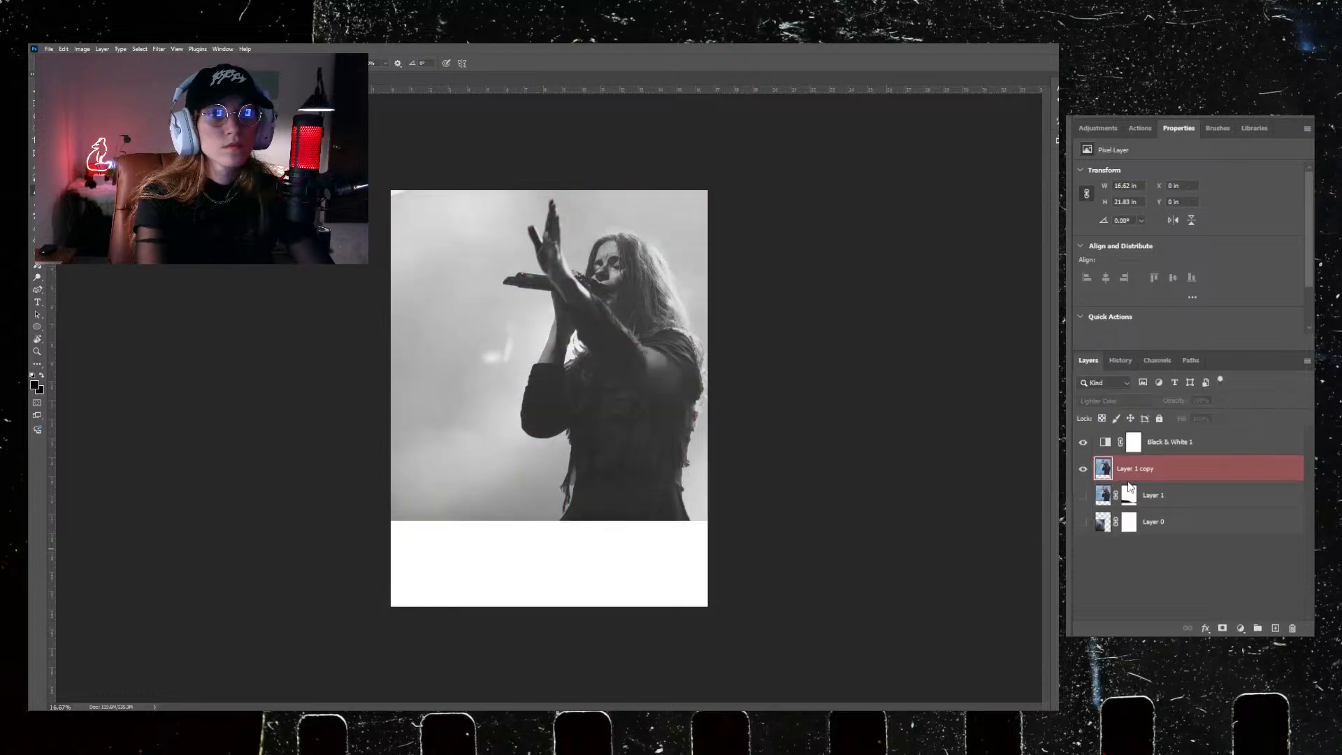
{"action": "left_click", "coordinate": [1156, 360]}
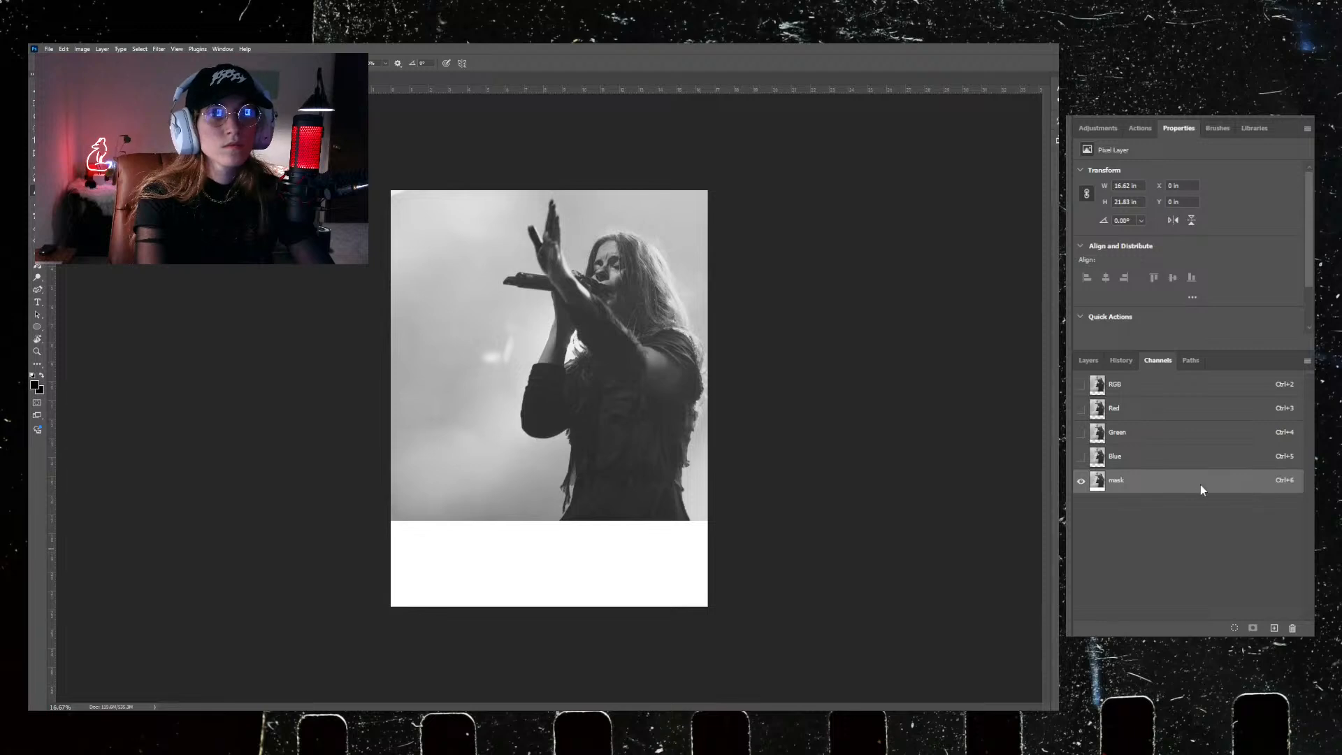
{"action": "key", "text": "ctrl+i"}
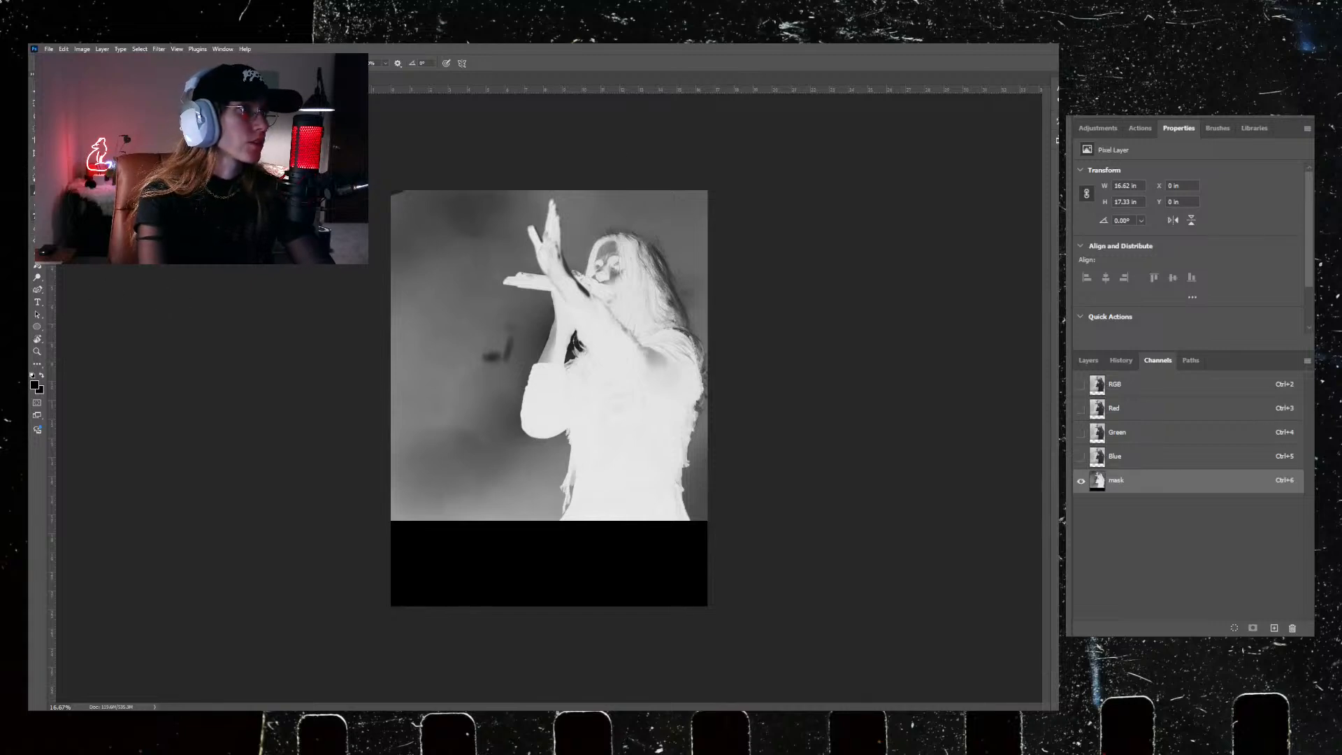
Step: Burn the grey background in front of the singer to black in the mask channel
{"action": "left_click", "coordinate": [39, 278]}
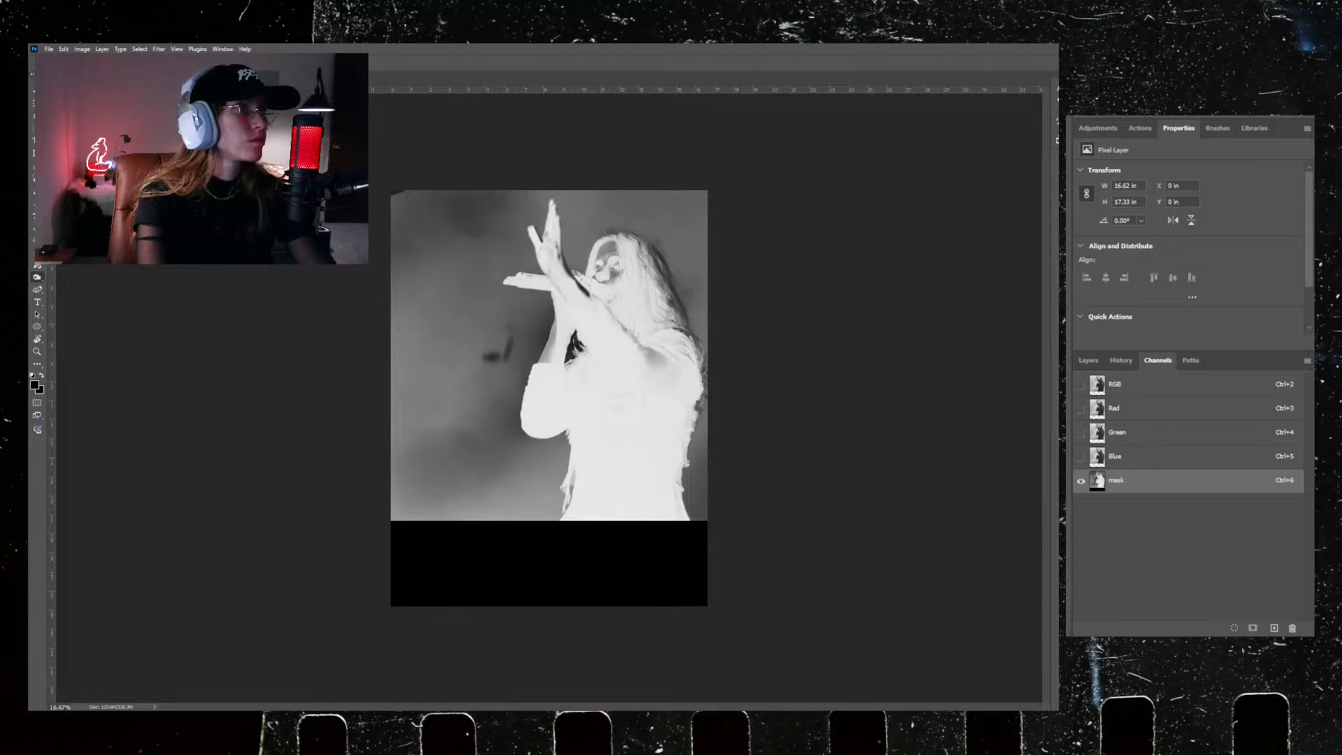
{"action": "mouse_move", "coordinate": [440, 475]}
{"action": "left_mouse_down"}
{"action": "mouse_move", "coordinate": [464, 512]}
{"action": "mouse_move", "coordinate": [381, 489]}
{"action": "left_mouse_up"}
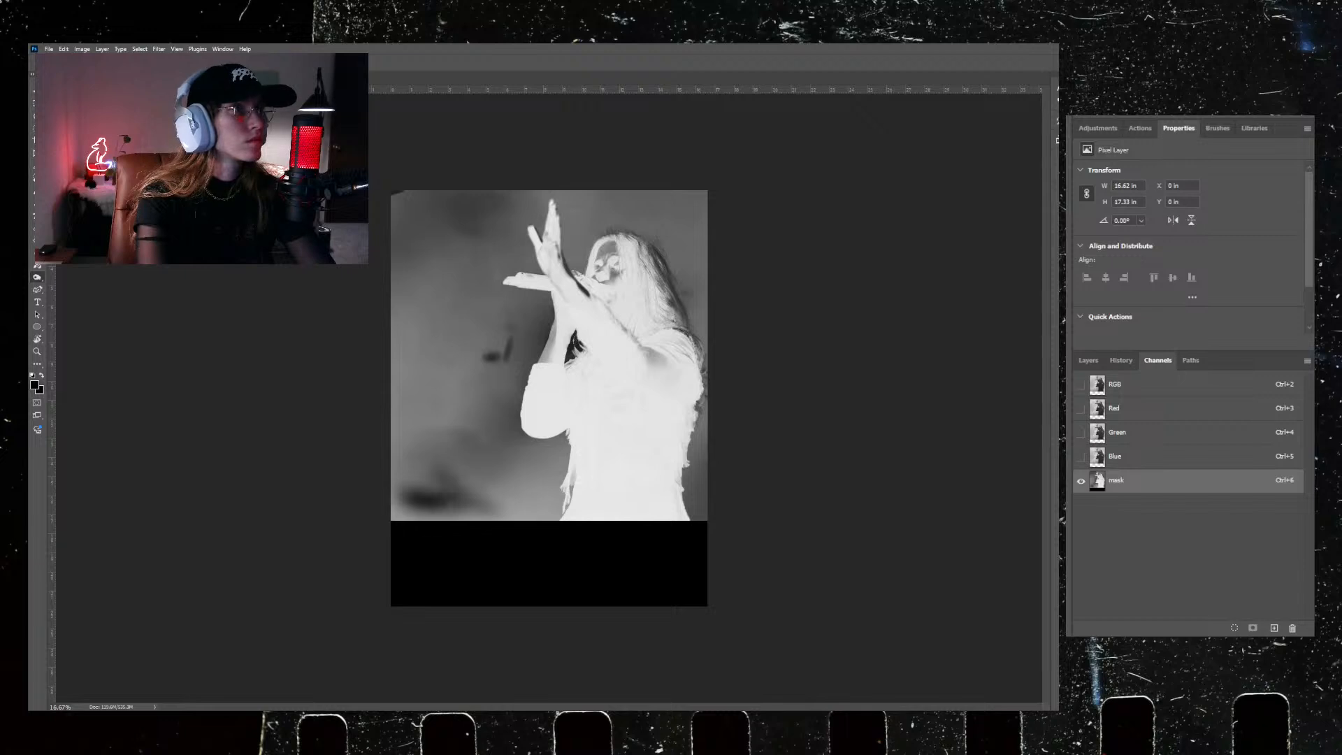
{"action": "mouse_move", "coordinate": [503, 535]}
{"action": "left_mouse_down"}
{"action": "mouse_move", "coordinate": [482, 500]}
{"action": "mouse_move", "coordinate": [542, 512]}
{"action": "mouse_move", "coordinate": [563, 499]}
{"action": "left_mouse_up"}
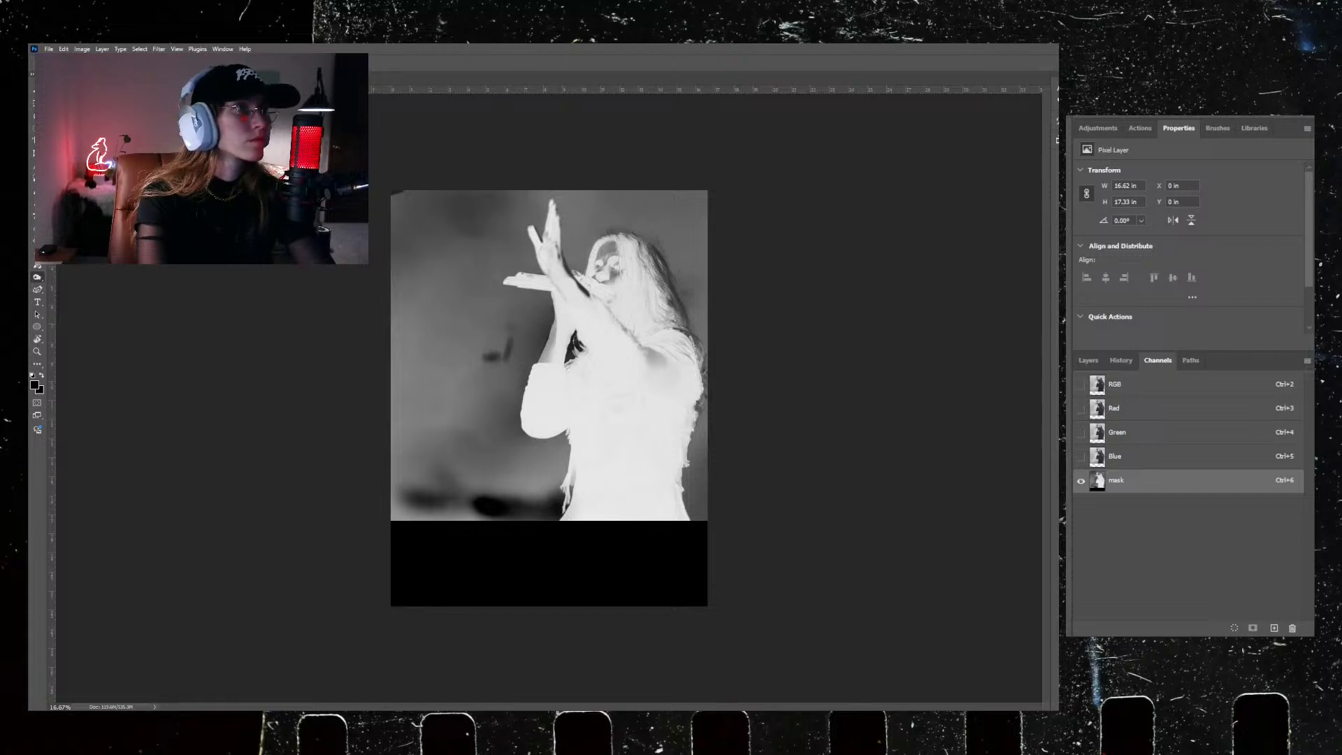
{"action": "mouse_move", "coordinate": [536, 542]}
{"action": "left_mouse_down"}
{"action": "mouse_move", "coordinate": [541, 494]}
{"action": "mouse_move", "coordinate": [548, 508]}
{"action": "mouse_move", "coordinate": [568, 491]}
{"action": "mouse_move", "coordinate": [563, 447]}
{"action": "mouse_move", "coordinate": [551, 465]}
{"action": "mouse_move", "coordinate": [546, 441]}
{"action": "mouse_move", "coordinate": [510, 534]}
{"action": "mouse_move", "coordinate": [436, 530]}
{"action": "mouse_move", "coordinate": [490, 519]}
{"action": "mouse_move", "coordinate": [420, 512]}
{"action": "mouse_move", "coordinate": [333, 520]}
{"action": "mouse_move", "coordinate": [464, 519]}
{"action": "mouse_move", "coordinate": [504, 488]}
{"action": "mouse_move", "coordinate": [392, 495]}
{"action": "mouse_move", "coordinate": [447, 446]}
{"action": "mouse_move", "coordinate": [508, 440]}
{"action": "mouse_move", "coordinate": [543, 307]}
{"action": "mouse_move", "coordinate": [523, 334]}
{"action": "mouse_move", "coordinate": [494, 302]}
{"action": "mouse_move", "coordinate": [417, 553]}
{"action": "mouse_move", "coordinate": [389, 545]}
{"action": "mouse_move", "coordinate": [398, 517]}
{"action": "mouse_move", "coordinate": [424, 520]}
{"action": "mouse_move", "coordinate": [428, 534]}
{"action": "mouse_move", "coordinate": [370, 522]}
{"action": "mouse_move", "coordinate": [420, 535]}
{"action": "mouse_move", "coordinate": [387, 510]}
{"action": "mouse_move", "coordinate": [451, 532]}
{"action": "mouse_move", "coordinate": [347, 528]}
{"action": "mouse_move", "coordinate": [410, 309]}
{"action": "mouse_move", "coordinate": [414, 419]}
{"action": "left_mouse_up"}
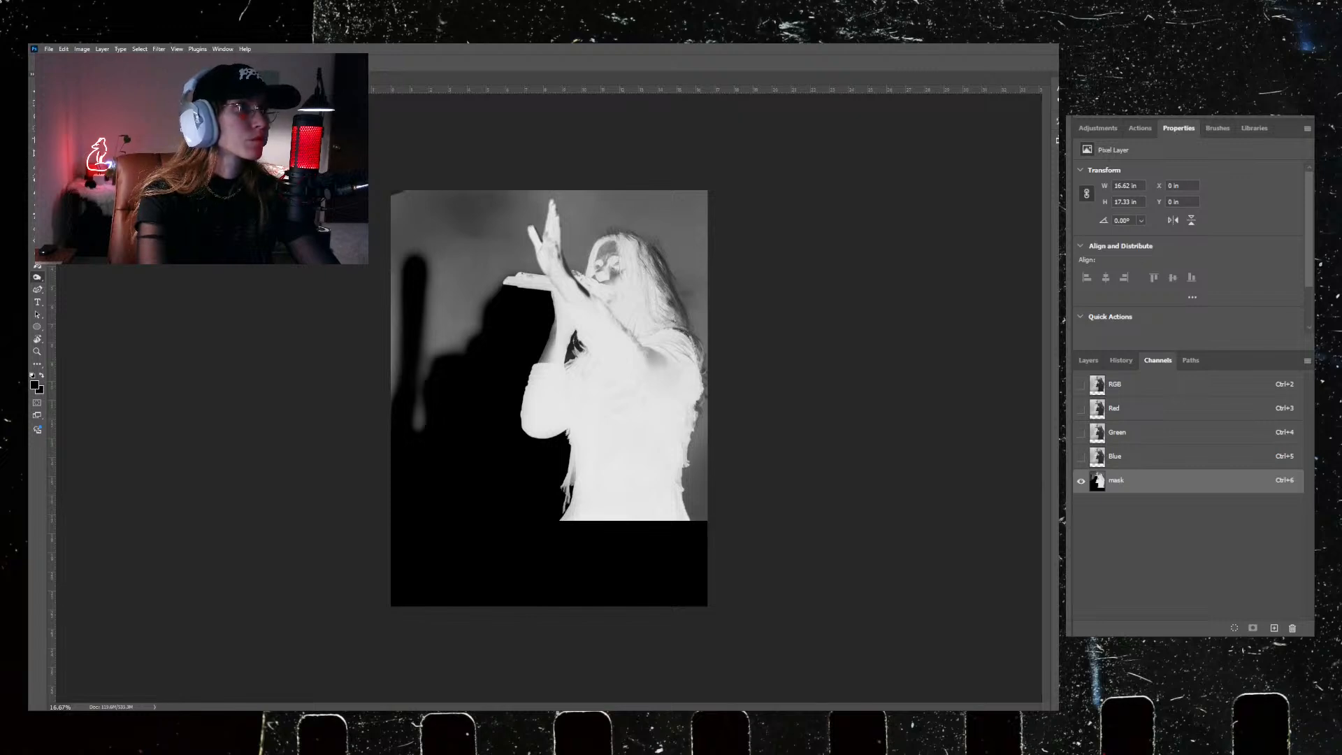
{"action": "mouse_move", "coordinate": [405, 396]}
{"action": "left_mouse_down"}
{"action": "mouse_move", "coordinate": [410, 233]}
{"action": "mouse_move", "coordinate": [429, 233]}
{"action": "mouse_move", "coordinate": [401, 170]}
{"action": "left_mouse_up"}
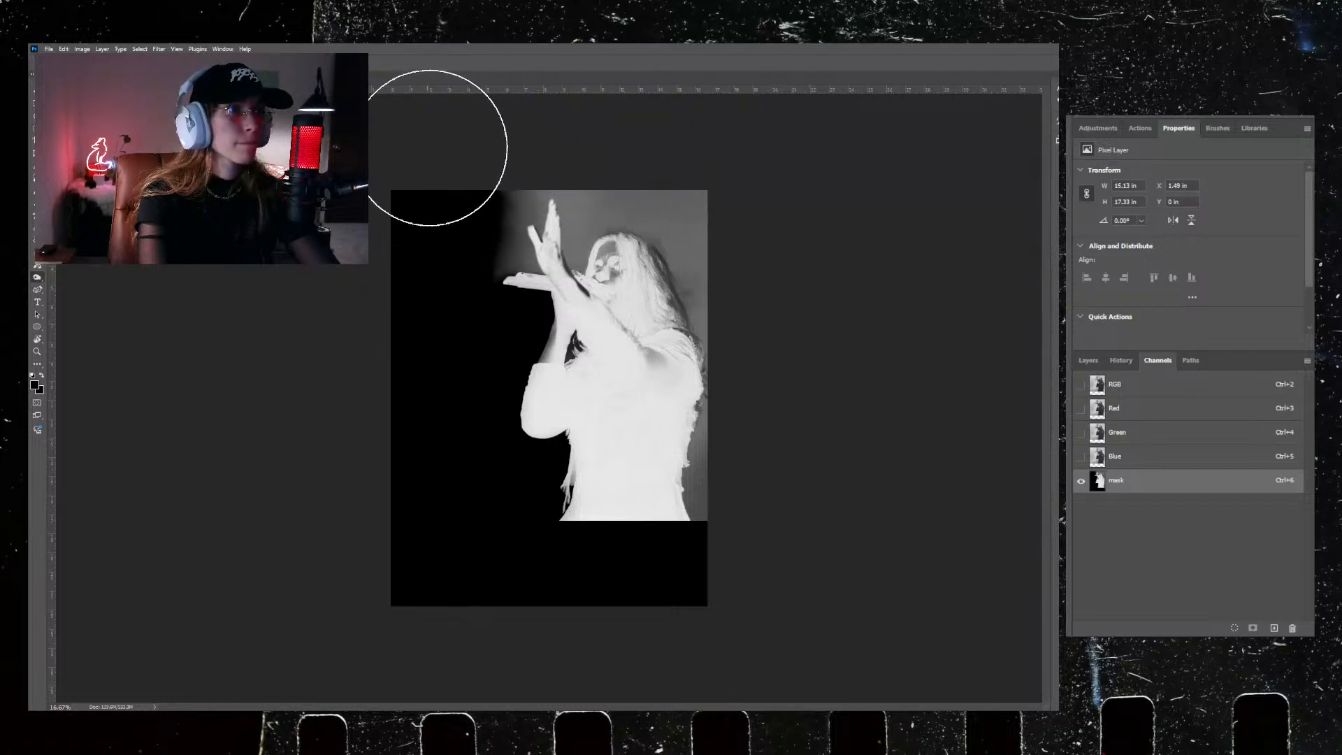
{"action": "mouse_move", "coordinate": [429, 261]}
{"action": "left_mouse_down"}
{"action": "mouse_move", "coordinate": [455, 255]}
{"action": "mouse_move", "coordinate": [428, 246]}
{"action": "mouse_move", "coordinate": [455, 264]}
{"action": "left_mouse_up"}
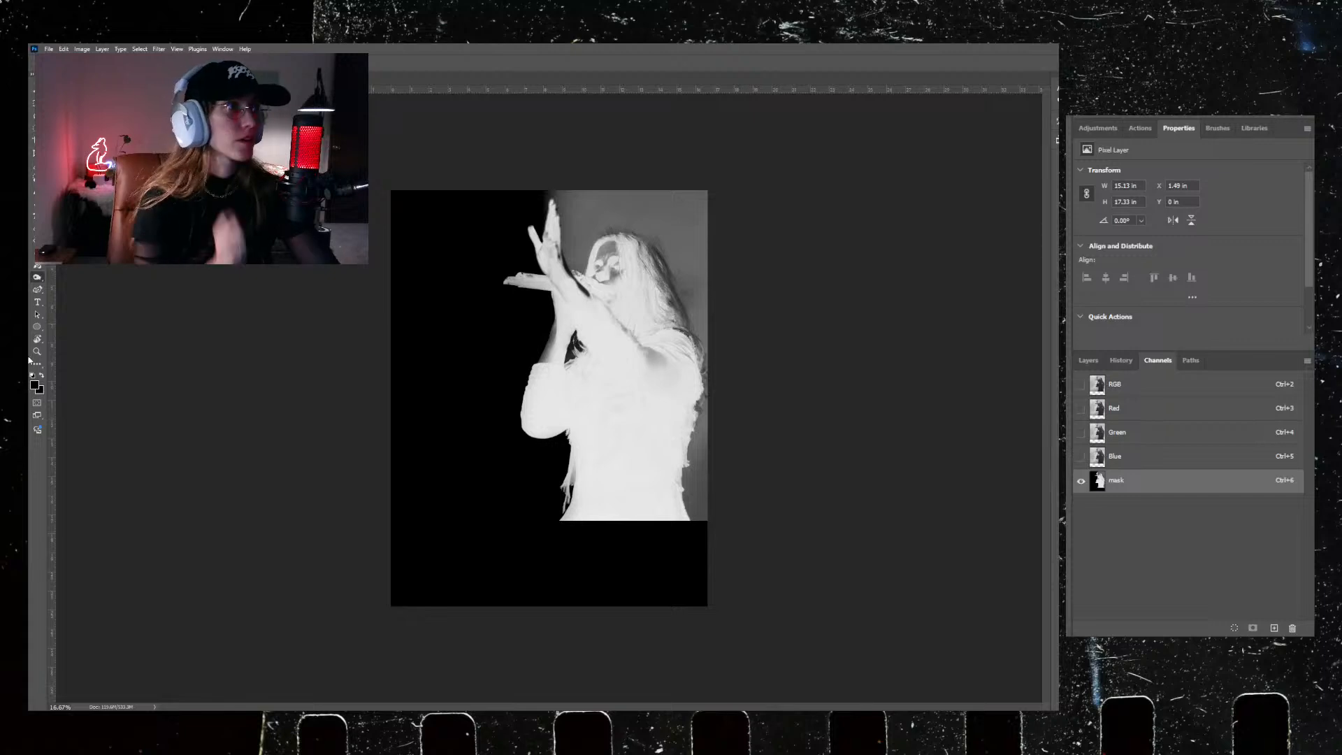
Step: Dodge the singer's hands, arms and torso to white in the mask channel, and duplicate the channel
{"action": "left_click", "coordinate": [37, 277]}
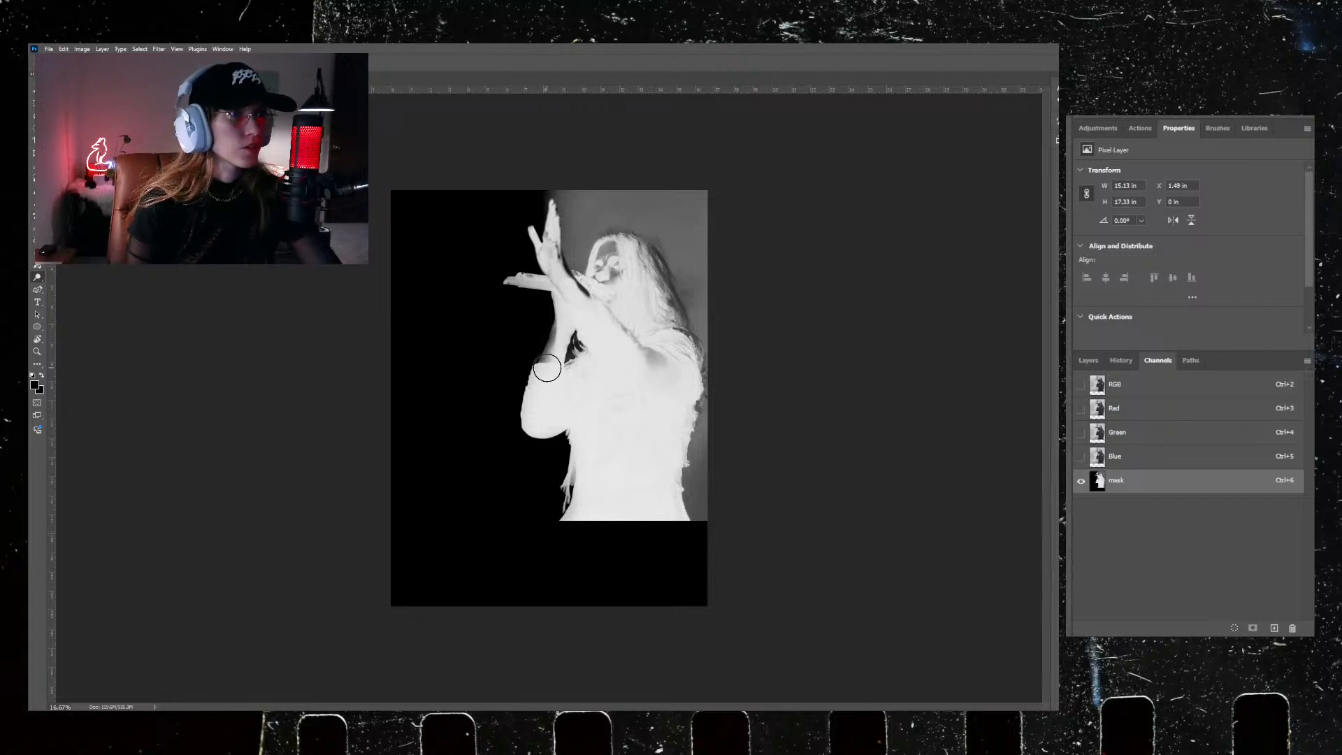
{"action": "mouse_move", "coordinate": [549, 355]}
{"action": "left_mouse_down"}
{"action": "mouse_move", "coordinate": [533, 380]}
{"action": "mouse_move", "coordinate": [556, 303]}
{"action": "mouse_move", "coordinate": [521, 426]}
{"action": "mouse_move", "coordinate": [540, 434]}
{"action": "mouse_move", "coordinate": [575, 416]}
{"action": "mouse_move", "coordinate": [543, 435]}
{"action": "mouse_move", "coordinate": [582, 374]}
{"action": "mouse_move", "coordinate": [593, 454]}
{"action": "mouse_move", "coordinate": [586, 424]}
{"action": "mouse_move", "coordinate": [597, 441]}
{"action": "mouse_move", "coordinate": [587, 512]}
{"action": "mouse_move", "coordinate": [568, 536]}
{"action": "mouse_move", "coordinate": [625, 502]}
{"action": "mouse_move", "coordinate": [600, 513]}
{"action": "mouse_move", "coordinate": [670, 526]}
{"action": "mouse_move", "coordinate": [584, 377]}
{"action": "mouse_move", "coordinate": [602, 344]}
{"action": "mouse_move", "coordinate": [577, 315]}
{"action": "mouse_move", "coordinate": [557, 344]}
{"action": "mouse_move", "coordinate": [559, 282]}
{"action": "mouse_move", "coordinate": [485, 279]}
{"action": "mouse_move", "coordinate": [562, 283]}
{"action": "mouse_move", "coordinate": [552, 237]}
{"action": "mouse_move", "coordinate": [552, 252]}
{"action": "mouse_move", "coordinate": [528, 223]}
{"action": "mouse_move", "coordinate": [550, 275]}
{"action": "left_mouse_up"}
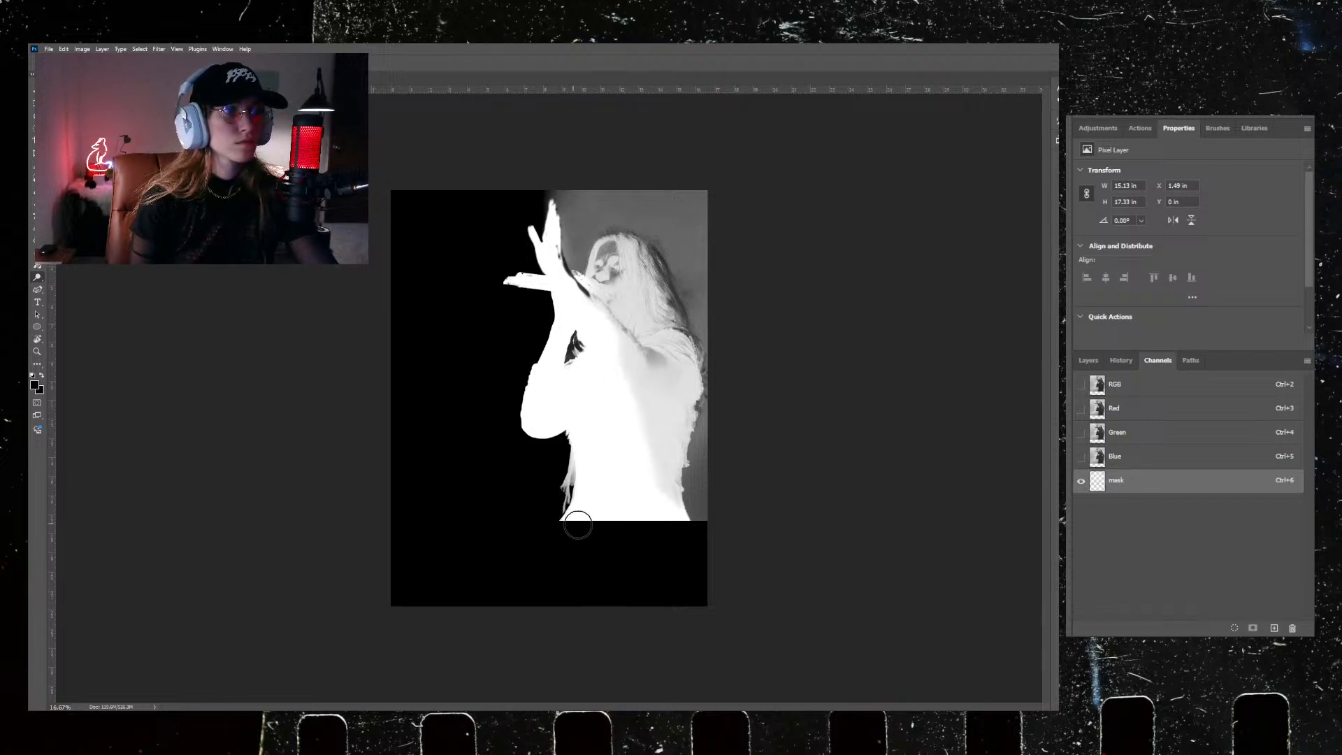
{"action": "left_click", "coordinate": [1088, 361]}
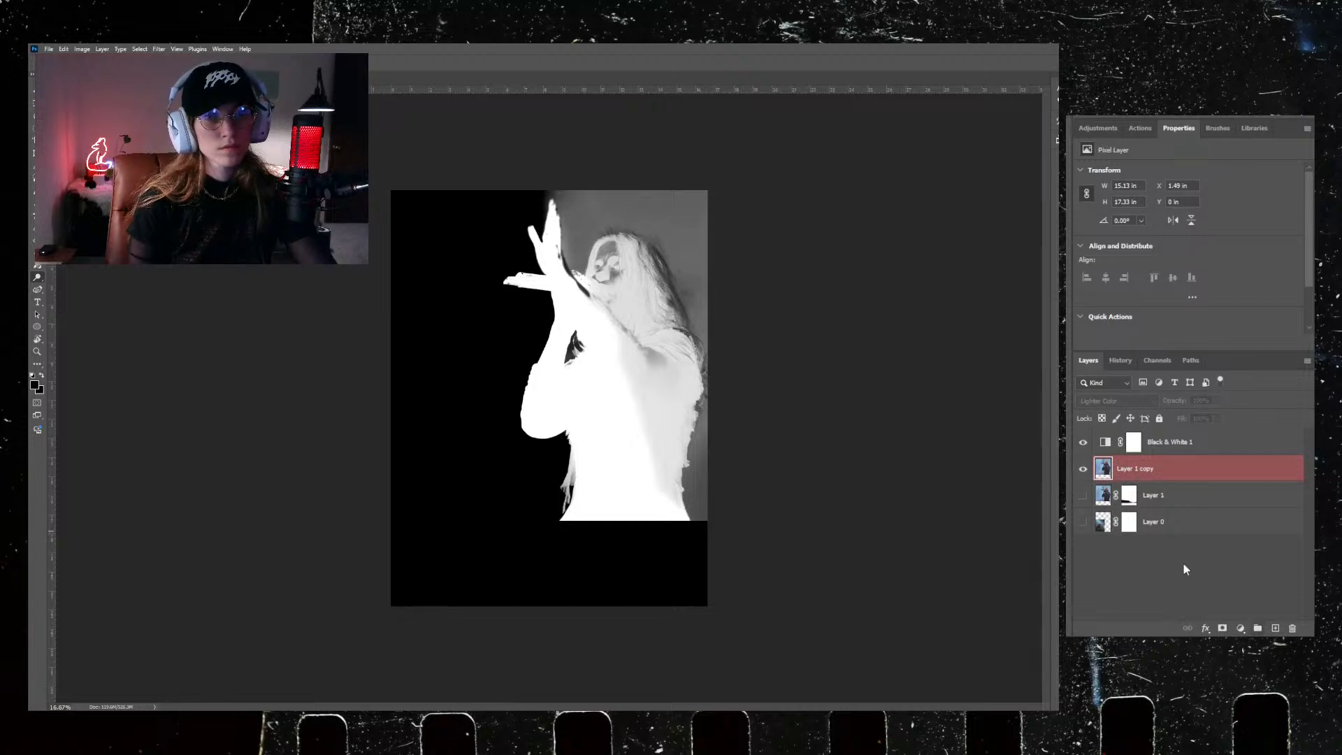
{"action": "left_click", "coordinate": [1155, 361]}
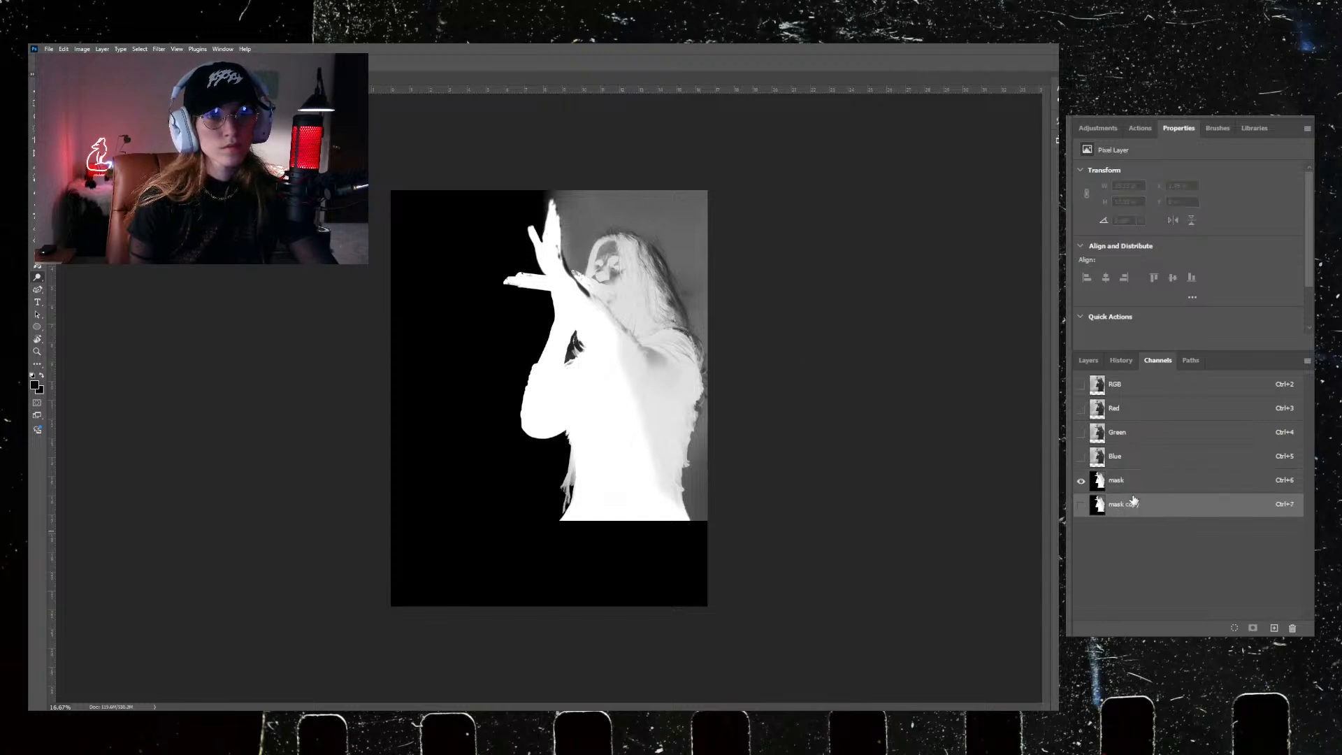
{"action": "left_click", "coordinate": [1136, 482]}
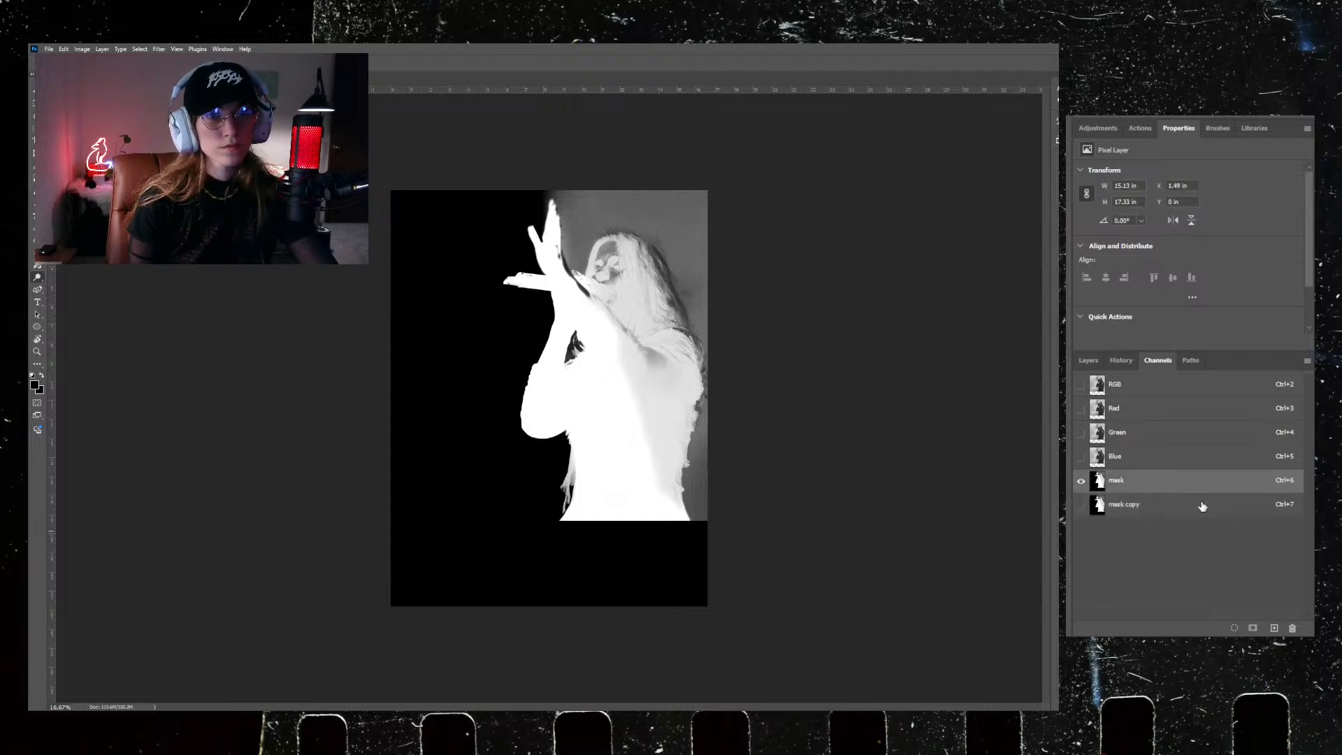
Step: Load the mask channel as a selection and add it as a layer mask to Layer 1 copy
{"action": "left_click", "coordinate": [1099, 481], "text": "ctrl"}
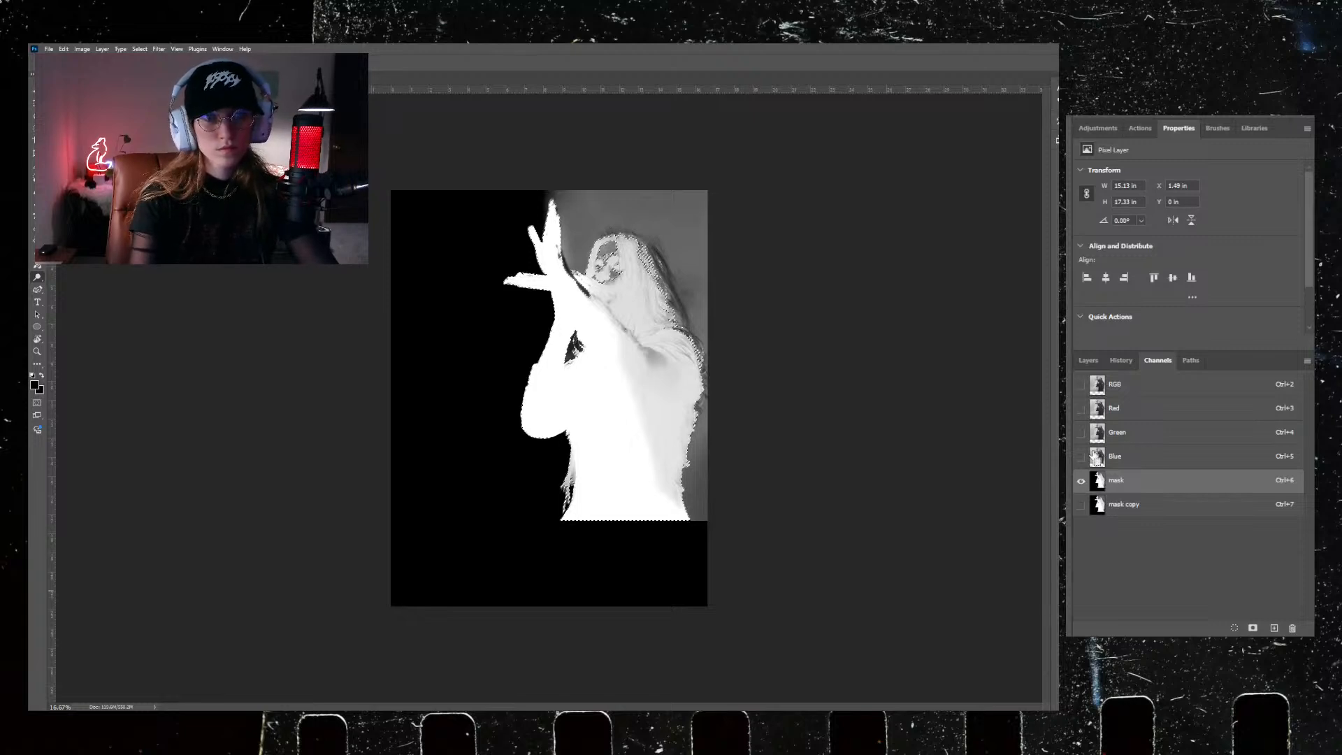
{"action": "left_click", "coordinate": [1094, 360]}
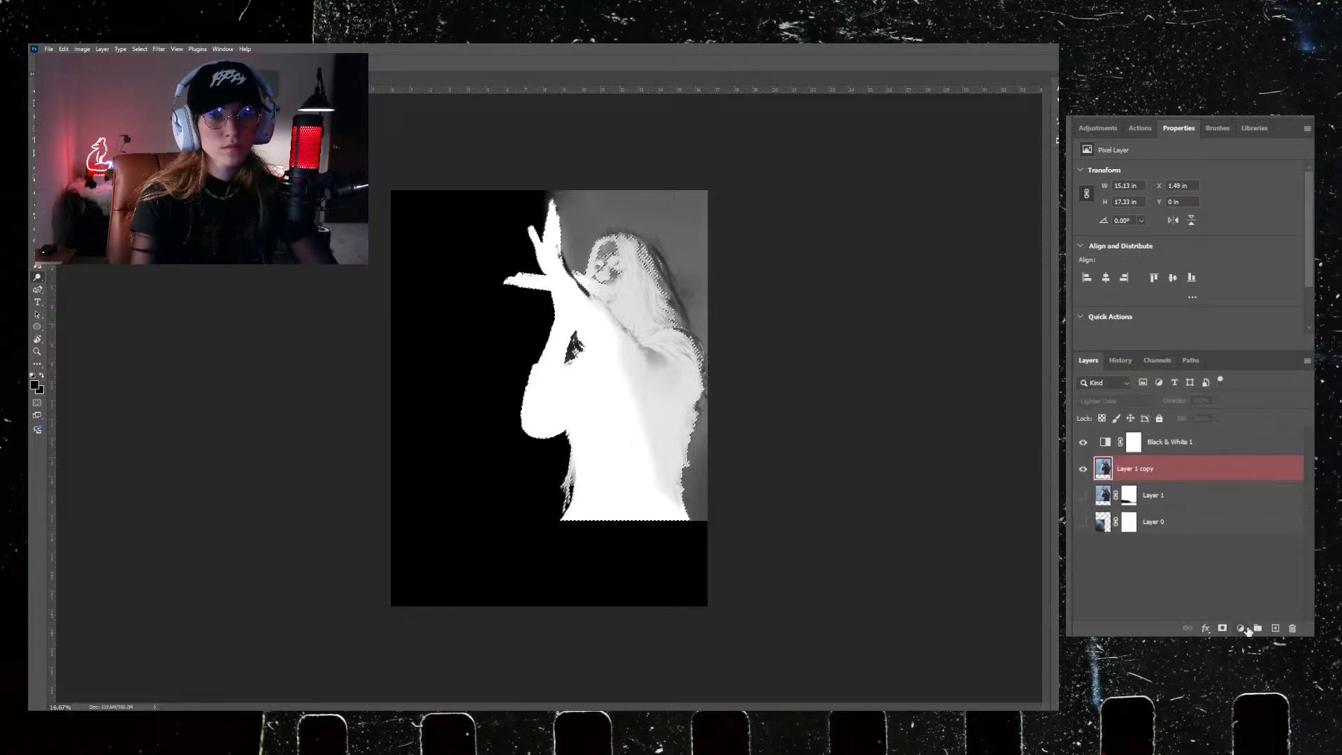
{"action": "left_click", "coordinate": [1223, 628]}
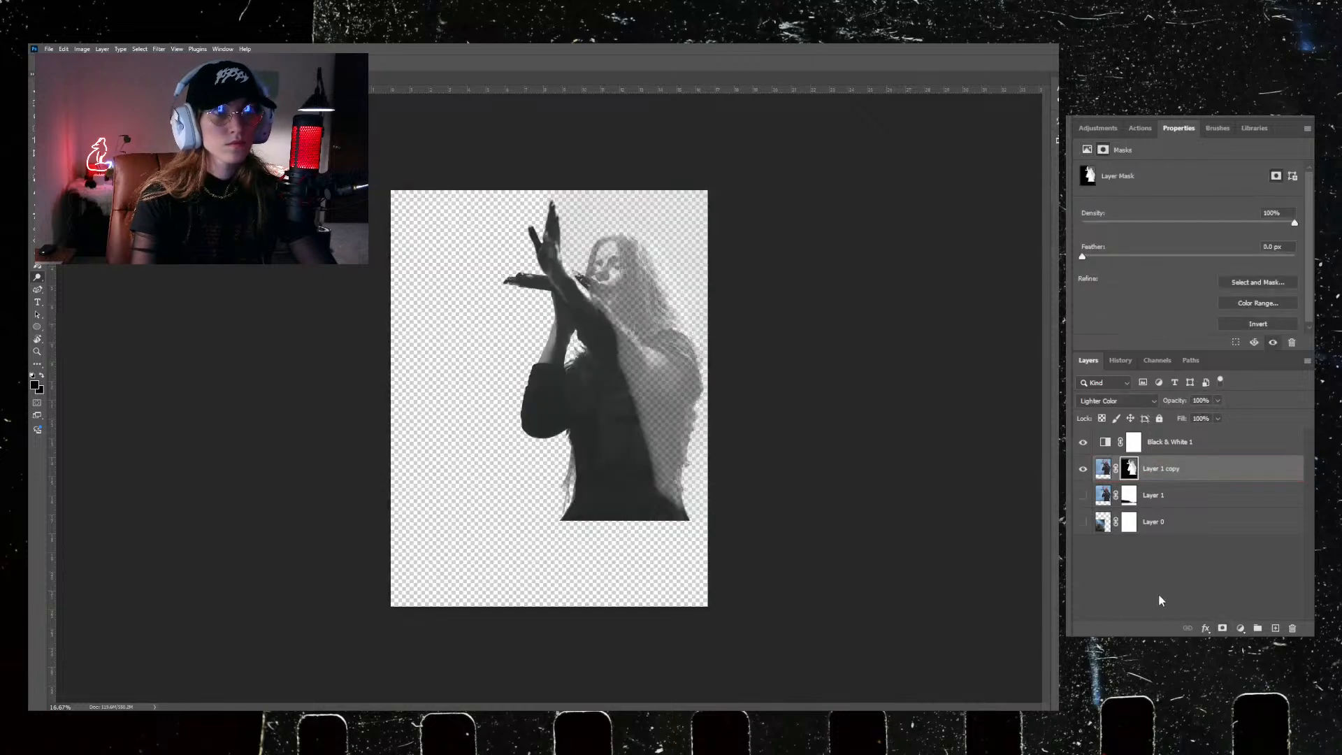
Step: Show Layer 1 and Layer 0, and try Layer 0 above Layer 1 in the layer order
{"action": "left_click", "coordinate": [1082, 495]}
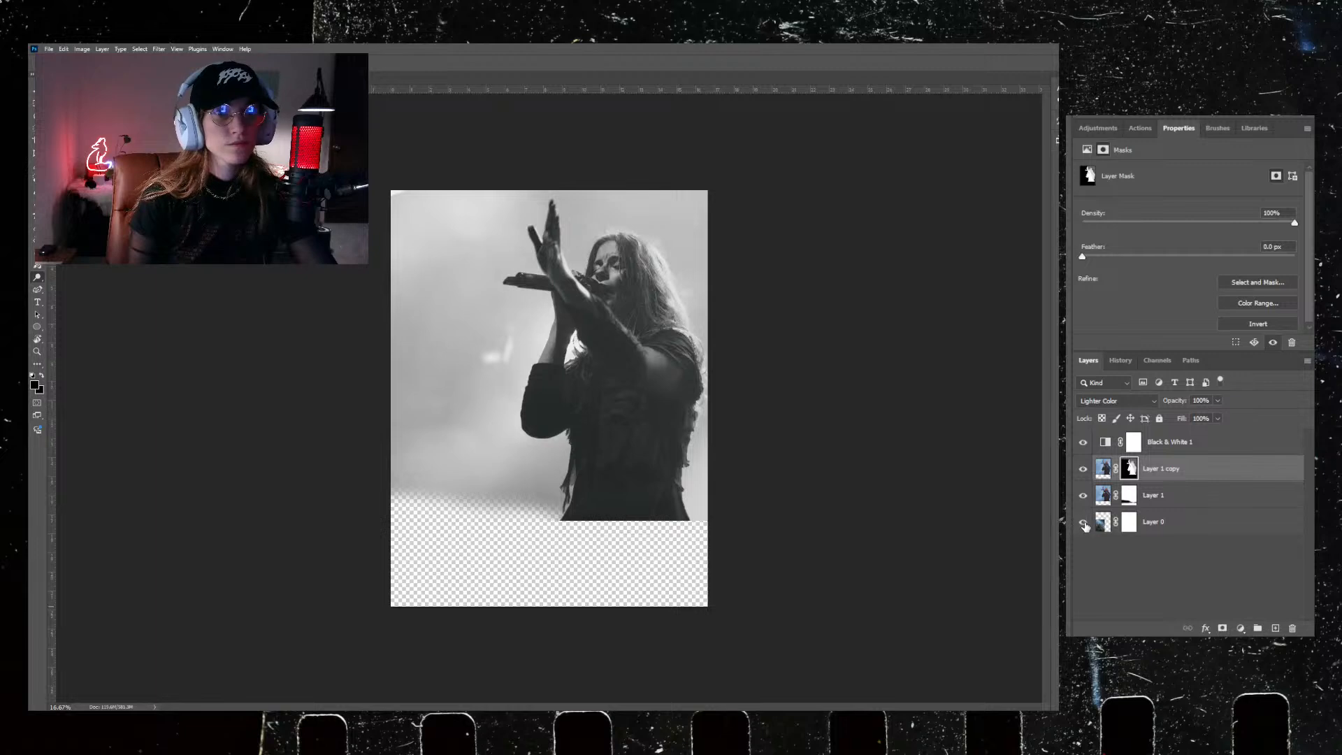
{"action": "left_click", "coordinate": [1082, 521]}
{"action": "left_click_drag", "start_coordinate": [1188, 528], "coordinate": [1178, 489]}
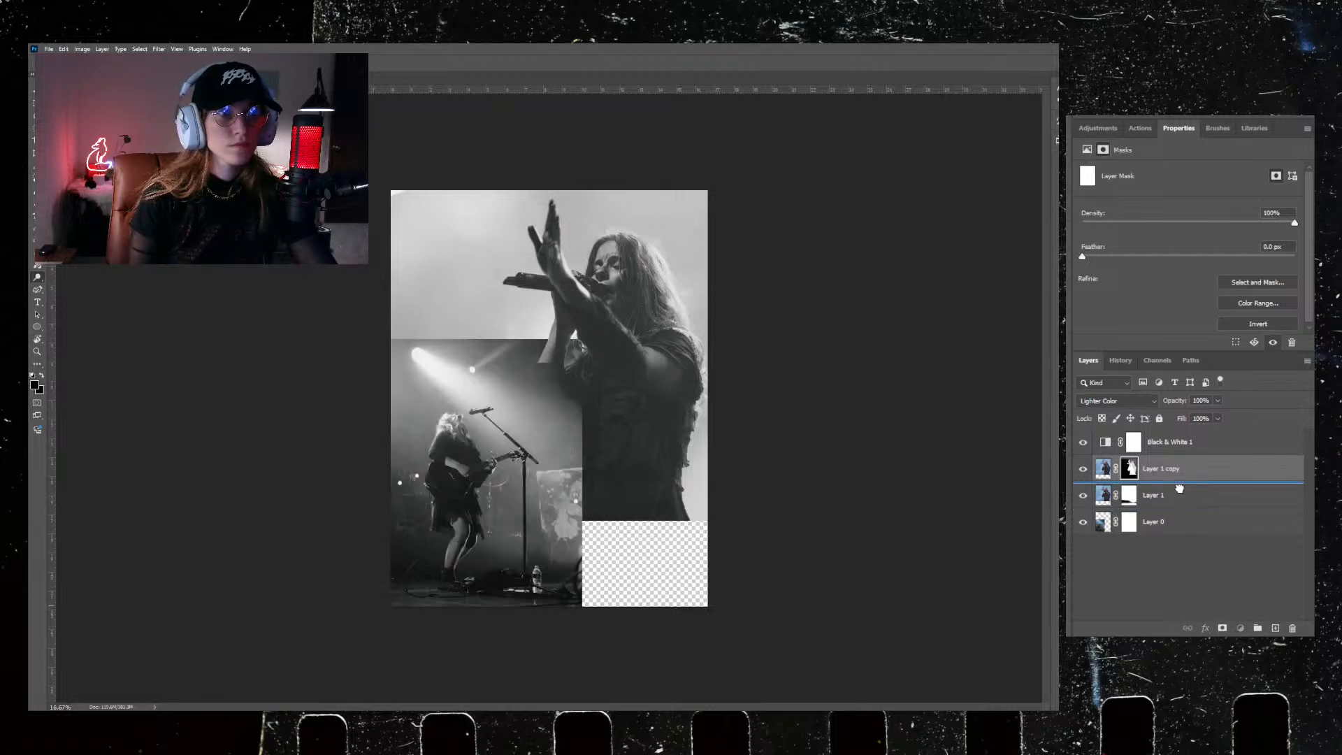
{"action": "left_click_drag", "start_coordinate": [1179, 489], "coordinate": [1184, 524]}
Step: Set the blend mode of Layer 1 copy to Normal and move Layer 0 between it and Layer 1
{"action": "left_click", "coordinate": [1103, 468]}
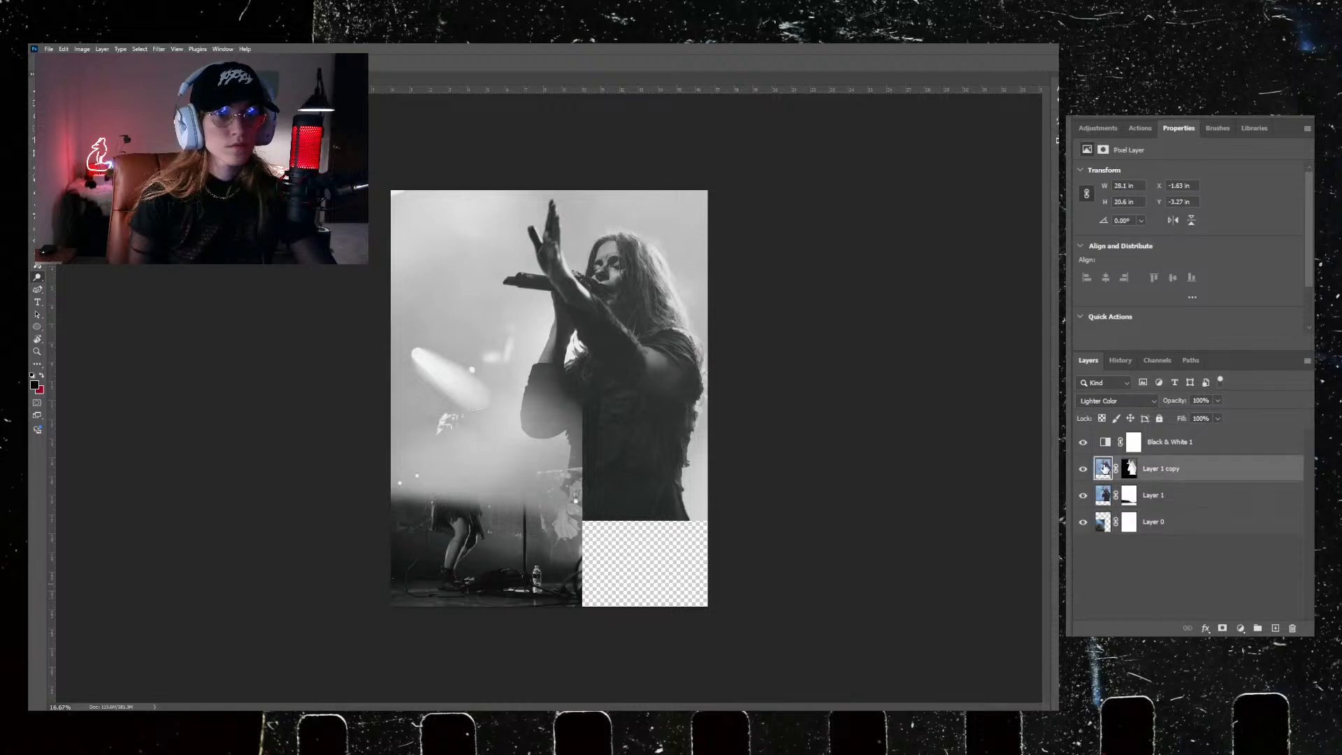
{"action": "left_click", "coordinate": [1098, 403]}
{"action": "left_click", "coordinate": [1087, 281]}
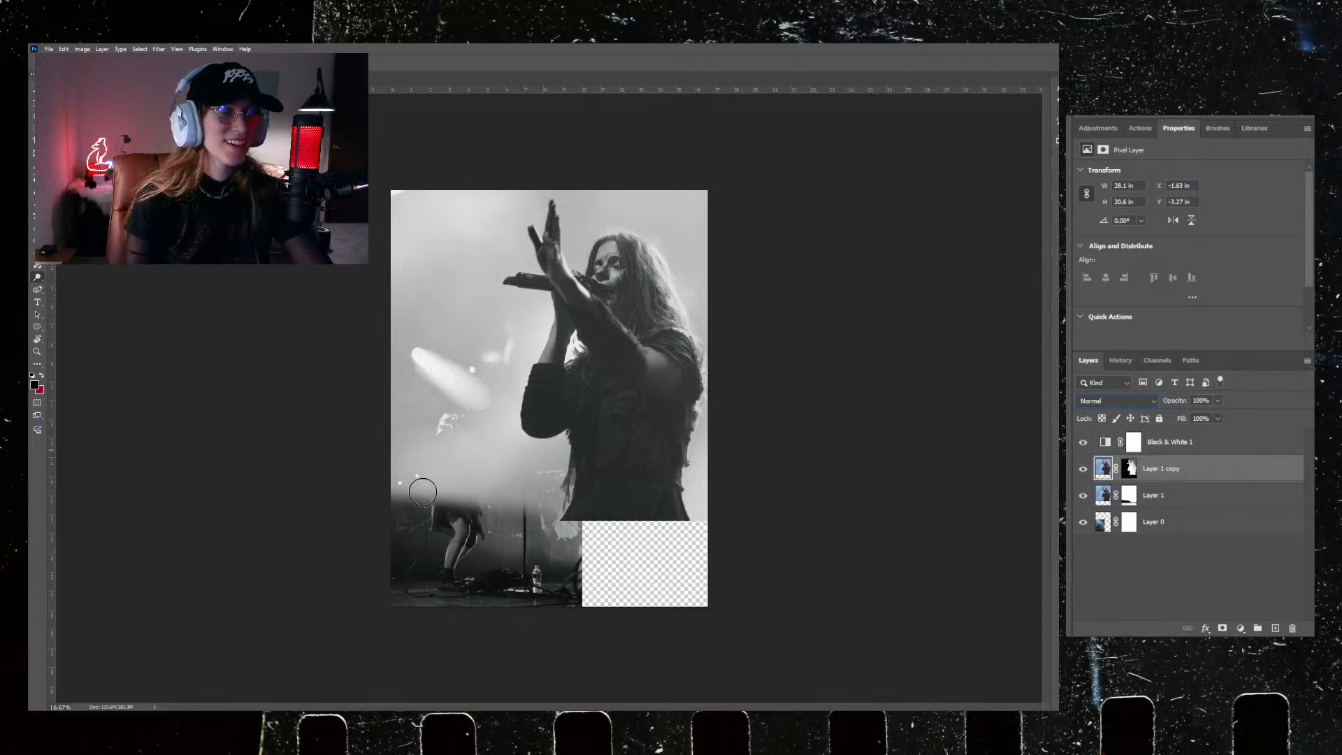
{"action": "left_click_drag", "start_coordinate": [1194, 533], "coordinate": [1213, 496]}
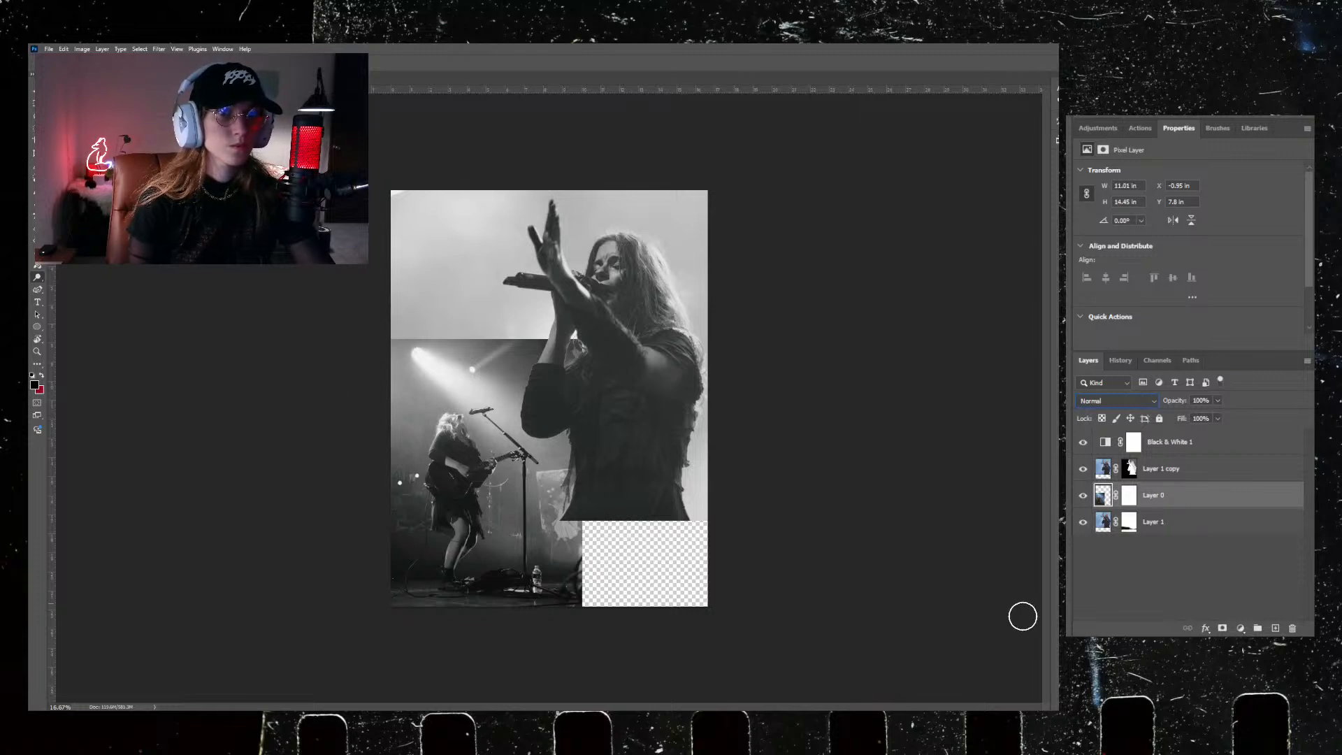
Step: Paint black with a soft brush on Layer 0's mask to hide the hard upper edge of the guitarist photo
{"action": "left_click", "coordinate": [1130, 495]}
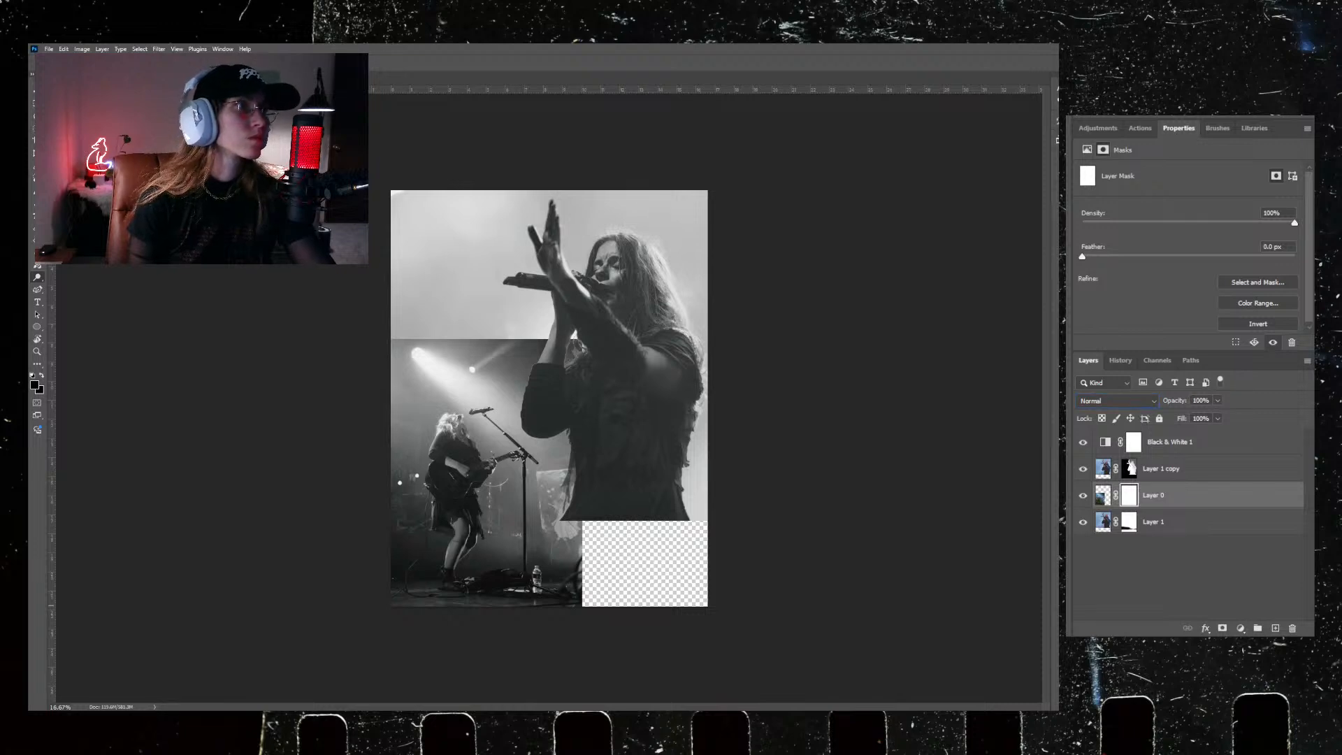
{"action": "left_click", "coordinate": [34, 187]}
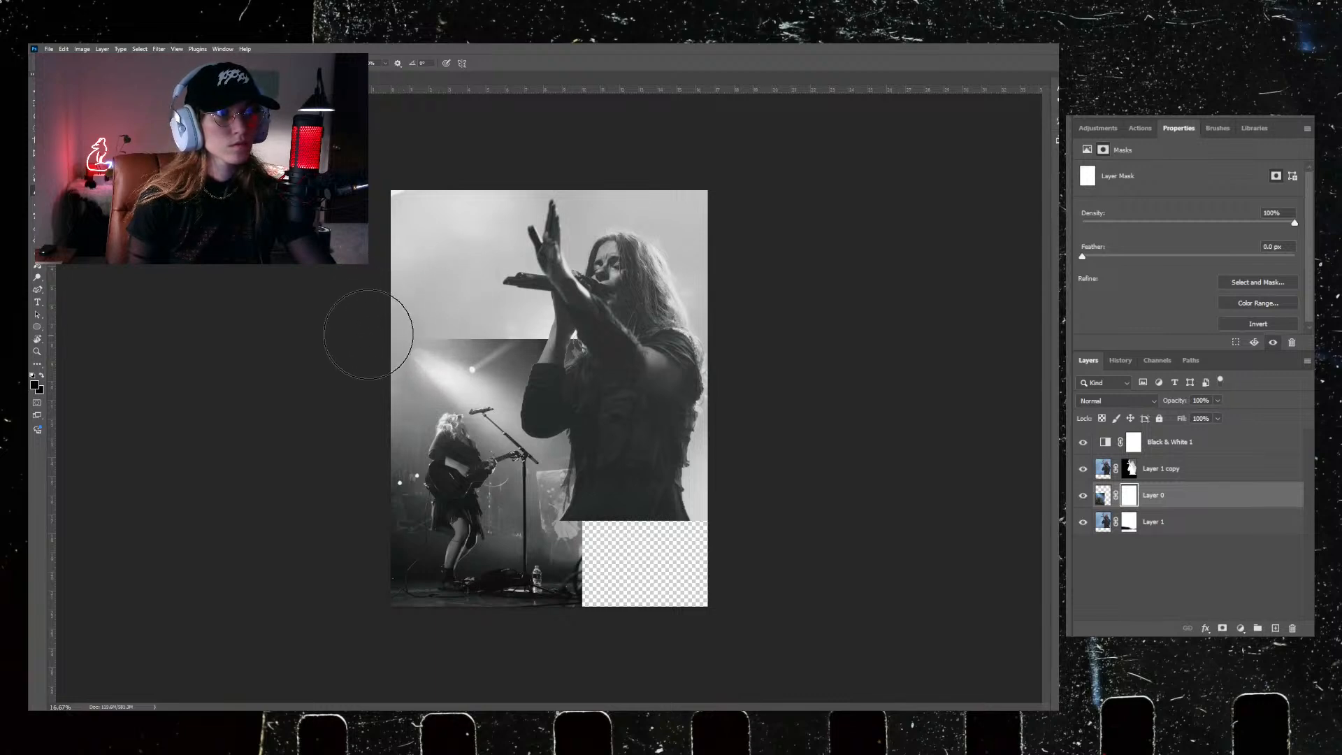
{"action": "mouse_move", "coordinate": [462, 310]}
{"action": "left_mouse_down"}
{"action": "mouse_move", "coordinate": [542, 303]}
{"action": "mouse_move", "coordinate": [519, 297]}
{"action": "mouse_move", "coordinate": [594, 322]}
{"action": "left_mouse_up"}
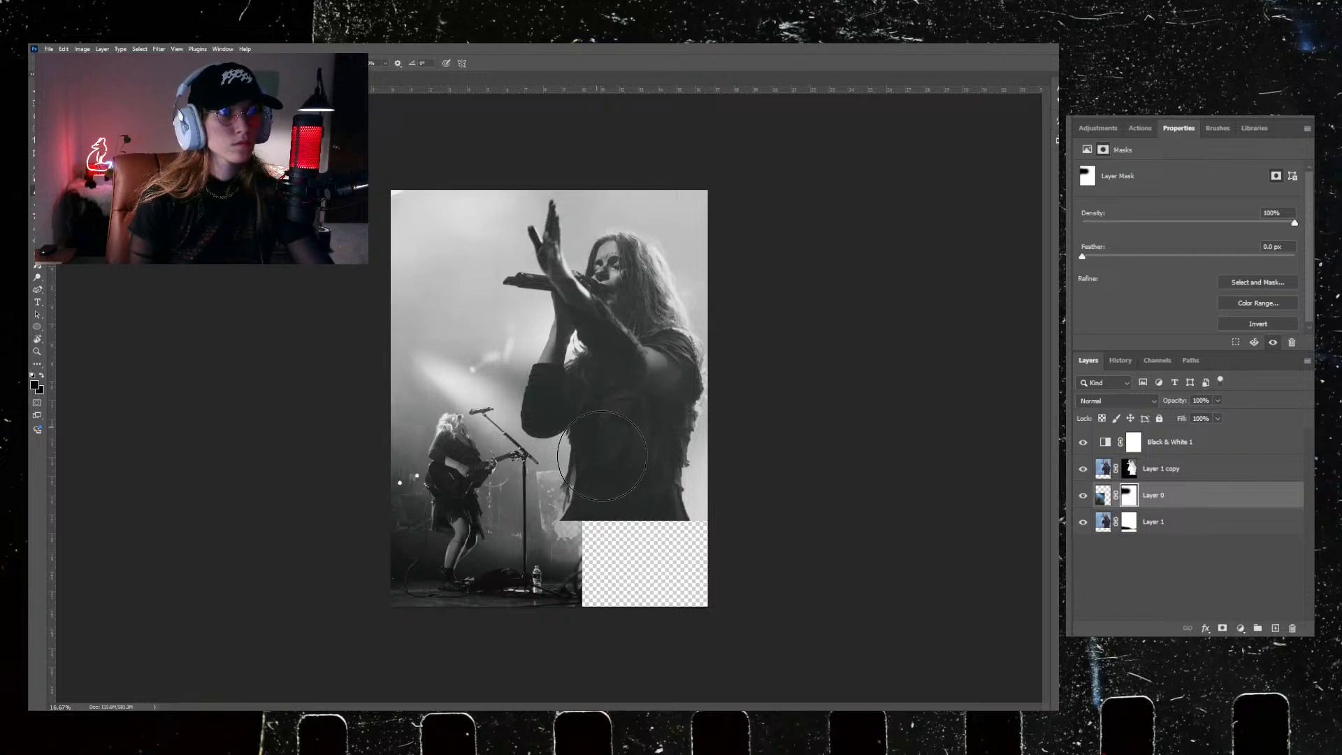
Step: Paint black on Layer 0's mask with a soft brush to fade its hard edge beside the large singer down to the canvas bottom
{"action": "mouse_move", "coordinate": [613, 475]}
{"action": "left_mouse_down"}
{"action": "mouse_move", "coordinate": [605, 506]}
{"action": "mouse_move", "coordinate": [556, 514]}
{"action": "mouse_move", "coordinate": [541, 499]}
{"action": "mouse_move", "coordinate": [576, 463]}
{"action": "left_mouse_up"}
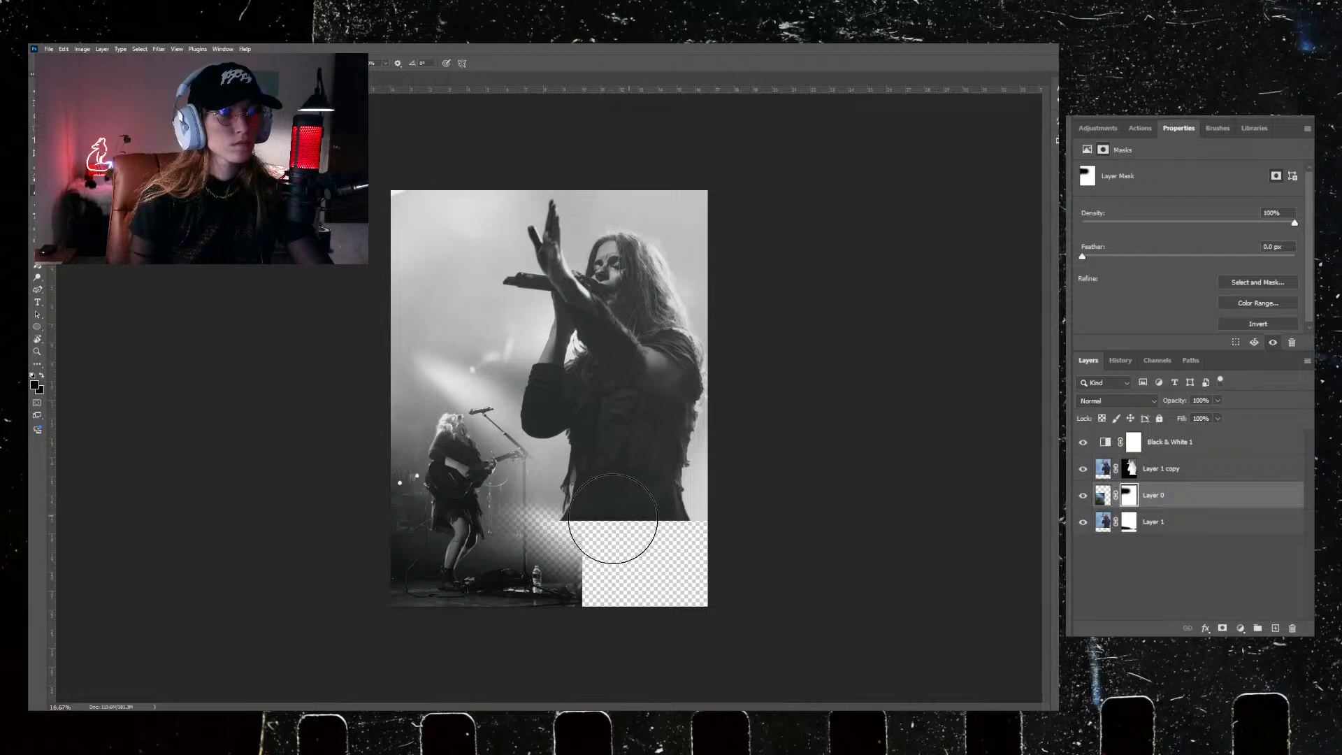
{"action": "left_click_drag", "start_coordinate": [617, 552], "coordinate": [615, 613]}
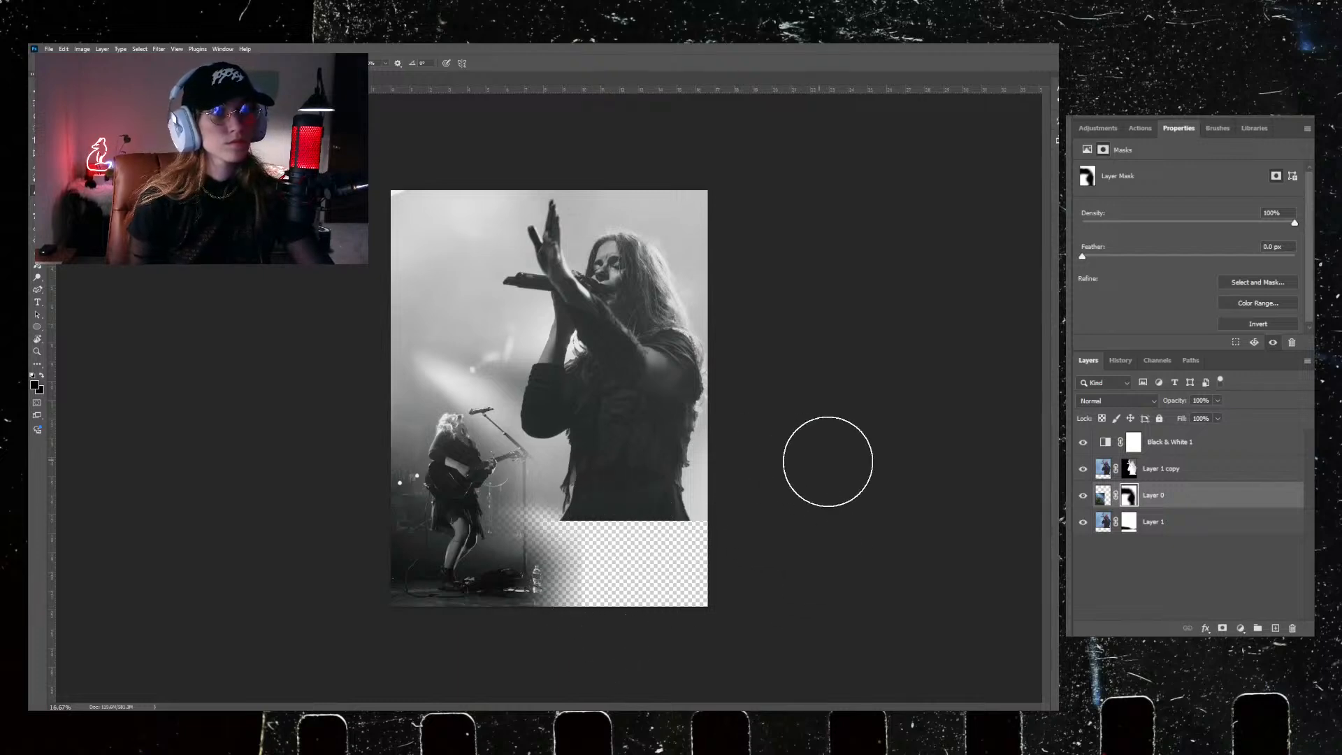
Step: Link the Layer 1 copy and Layer 1 layers together
{"action": "left_click", "coordinate": [1197, 471]}
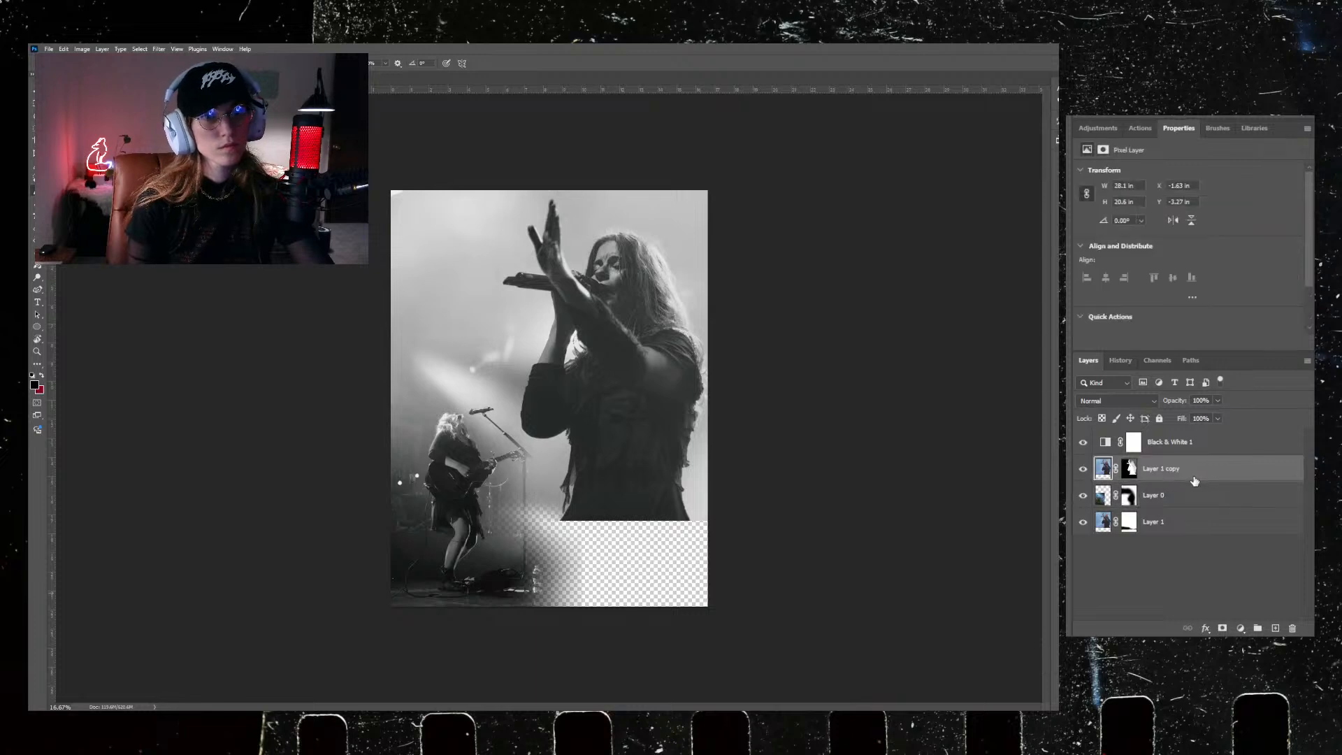
{"action": "left_click", "coordinate": [1207, 525], "text": "ctrl"}
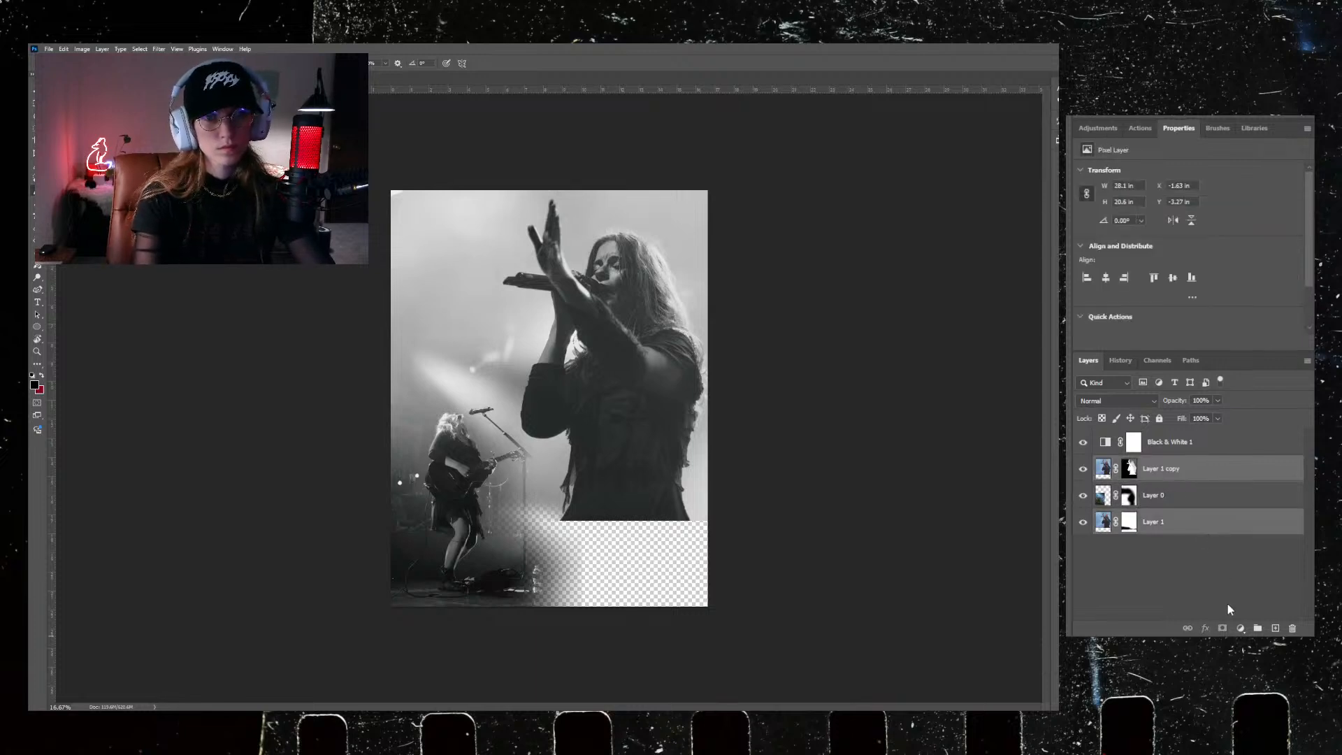
{"action": "left_click", "coordinate": [1186, 628]}
Step: Enlarge the linked singer layers with Free Transform and move them down to fill the empty area at the canvas bottom
{"action": "key", "text": "ctrl+t"}
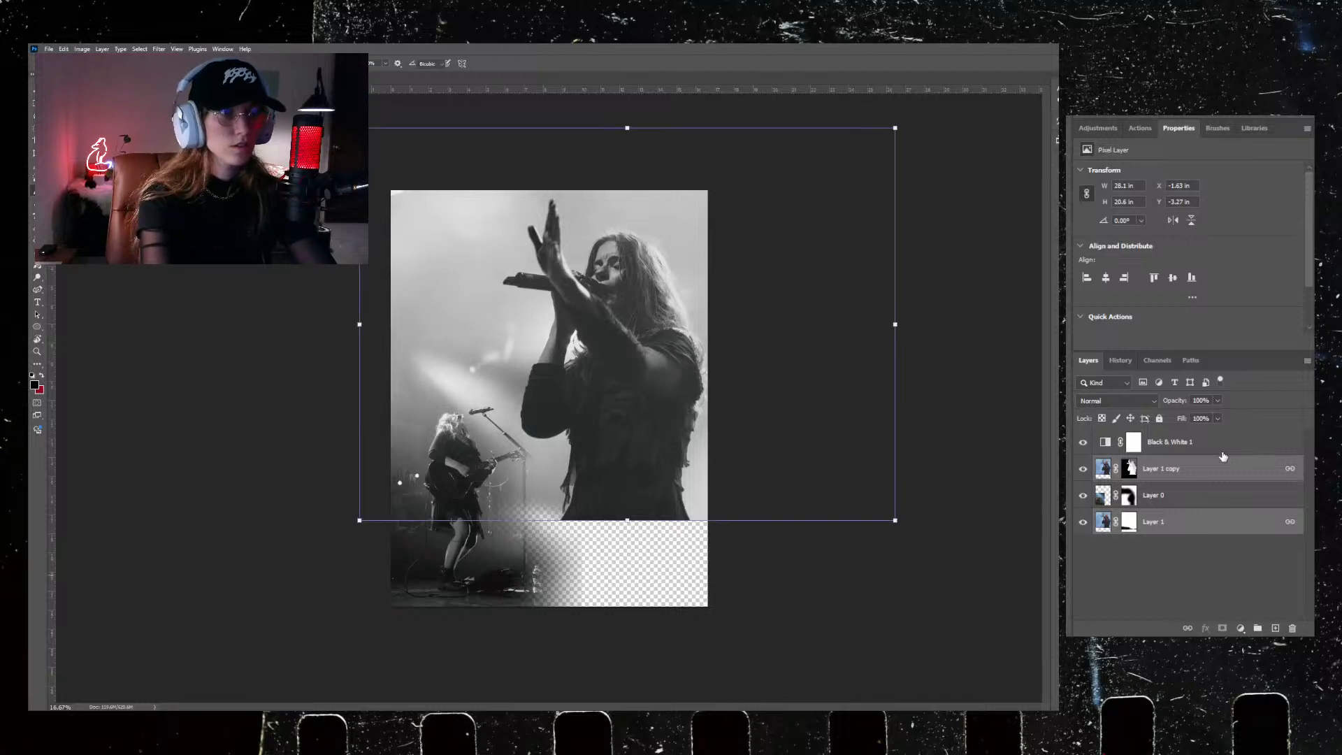
{"action": "left_click_drag", "start_coordinate": [896, 521], "coordinate": [942, 554]}
{"action": "left_click_drag", "start_coordinate": [654, 481], "coordinate": [624, 535]}
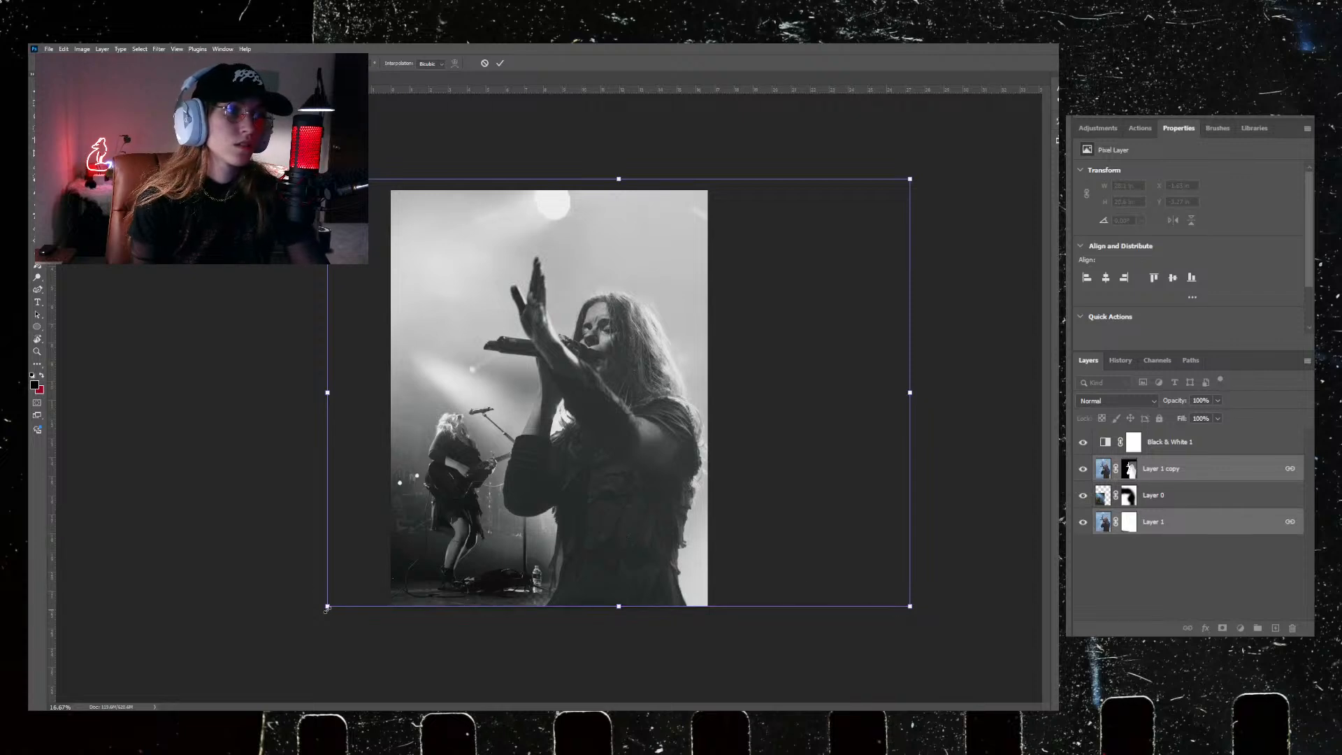
{"action": "left_click_drag", "start_coordinate": [326, 610], "coordinate": [325, 611]}
{"action": "left_click_drag", "start_coordinate": [616, 175], "coordinate": [617, 163]}
{"action": "key", "text": "Return"}
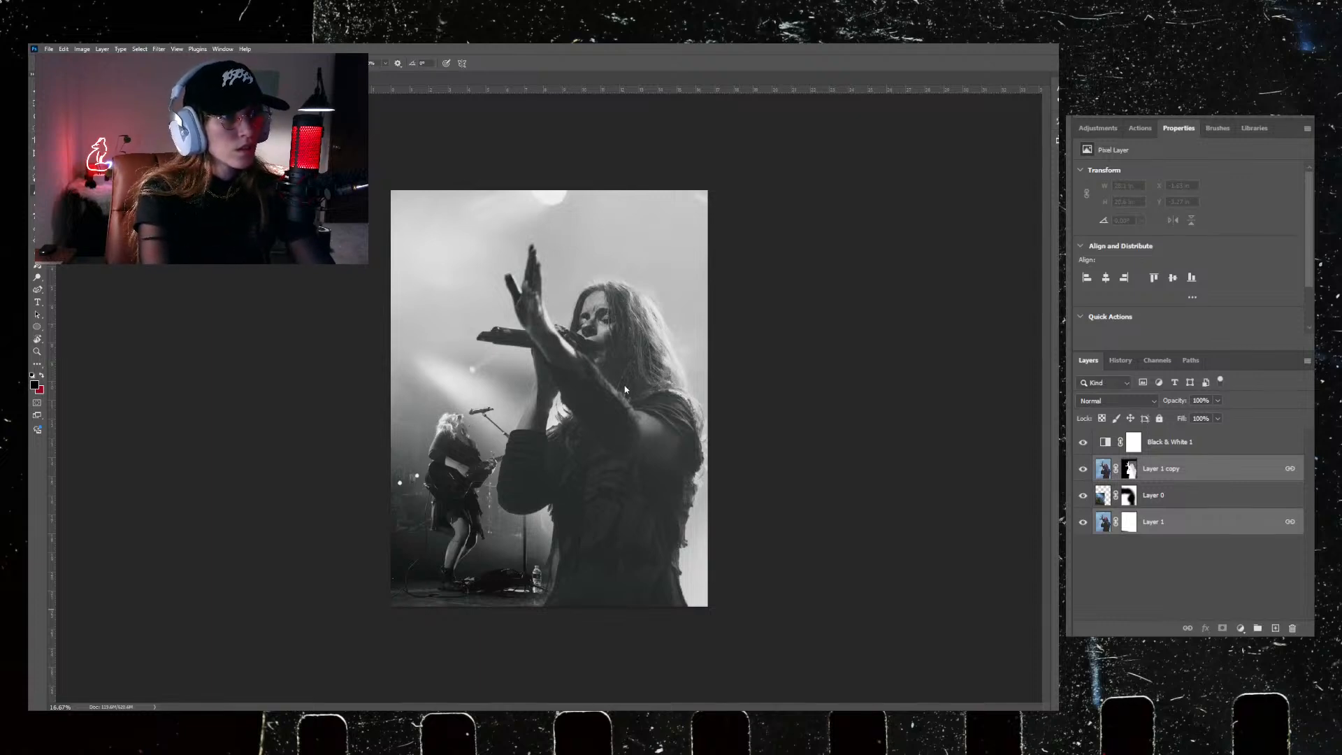
Step: Scale the guitarist on Layer 0 down slightly, aligning the layer's lower edge with the canvas bottom
{"action": "left_click", "coordinate": [464, 500]}
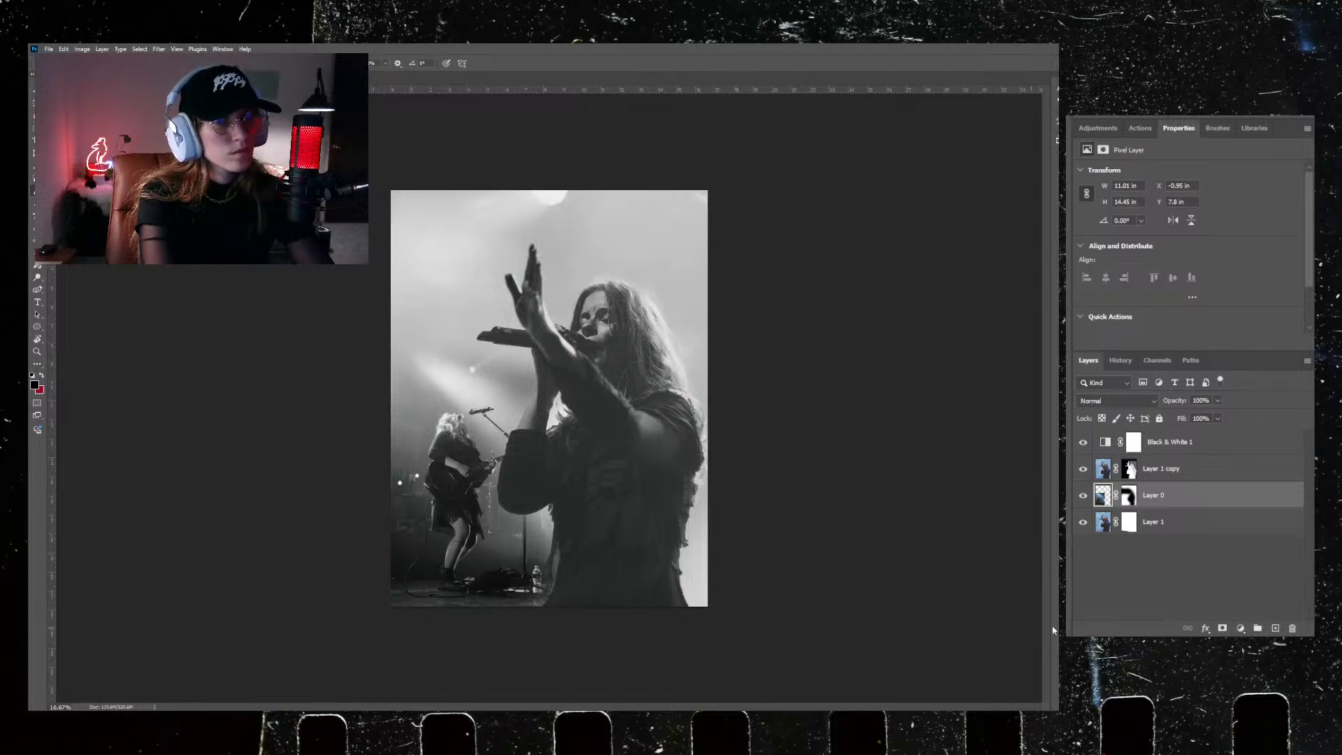
{"action": "key", "text": "ctrl+t"}
{"action": "left_click_drag", "start_coordinate": [582, 613], "coordinate": [576, 608]}
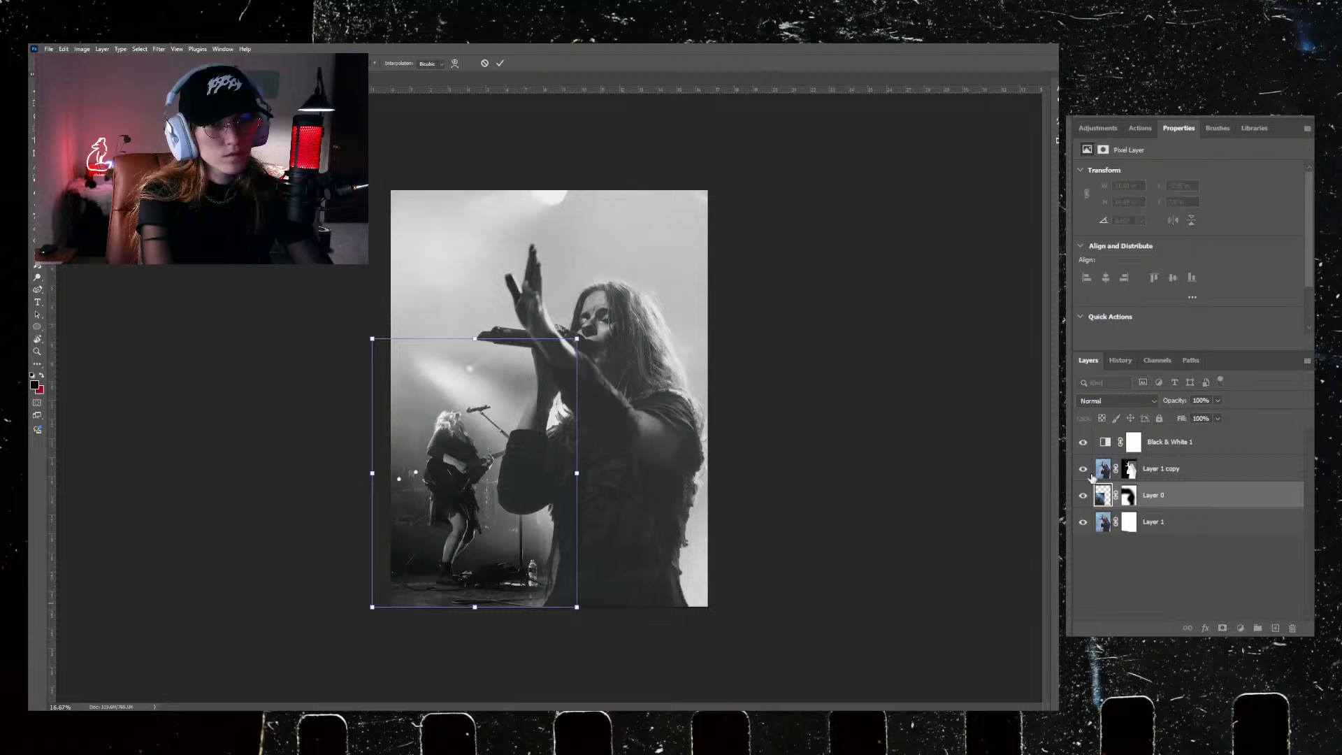
{"action": "left_click", "coordinate": [1140, 477]}
{"action": "left_click", "coordinate": [1125, 533]}
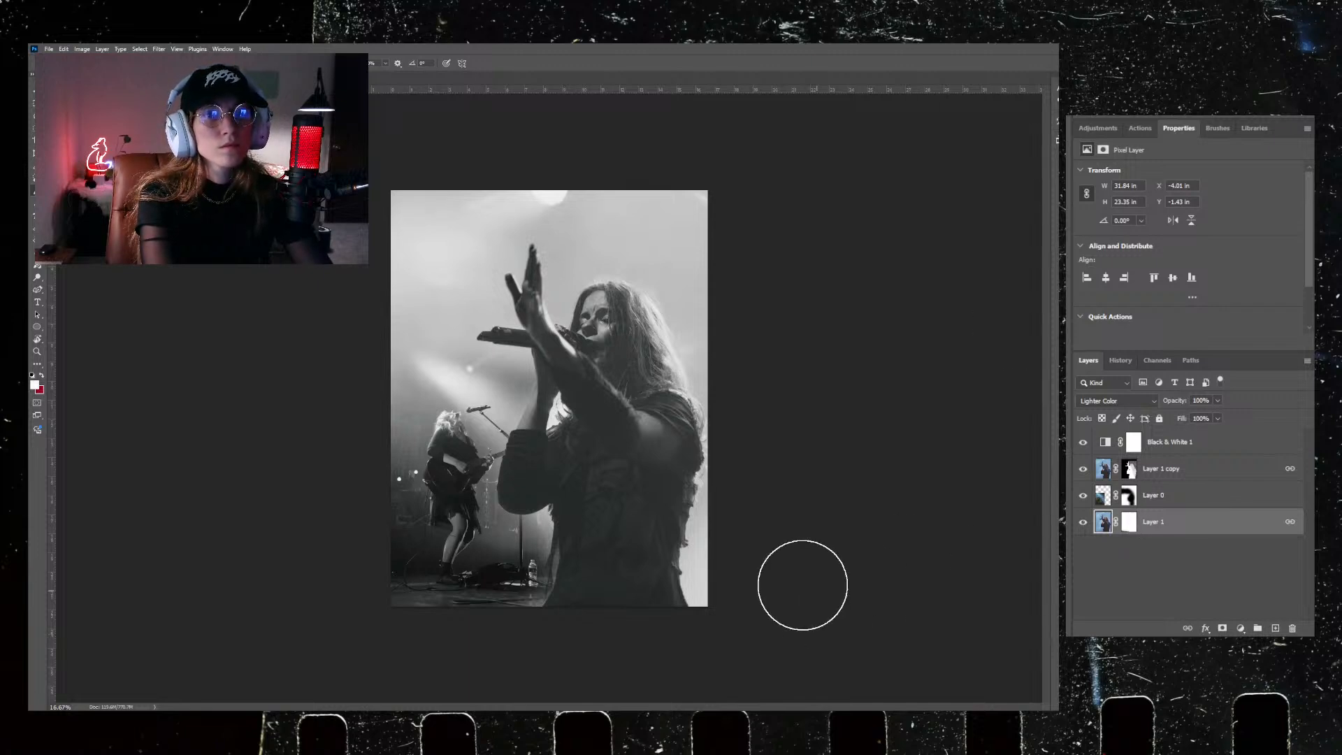
{"action": "left_click", "coordinate": [1133, 523]}
{"action": "mouse_move", "coordinate": [476, 608]}
{"action": "left_mouse_down"}
{"action": "mouse_move", "coordinate": [578, 601]}
{"action": "mouse_move", "coordinate": [497, 597]}
{"action": "left_mouse_up"}
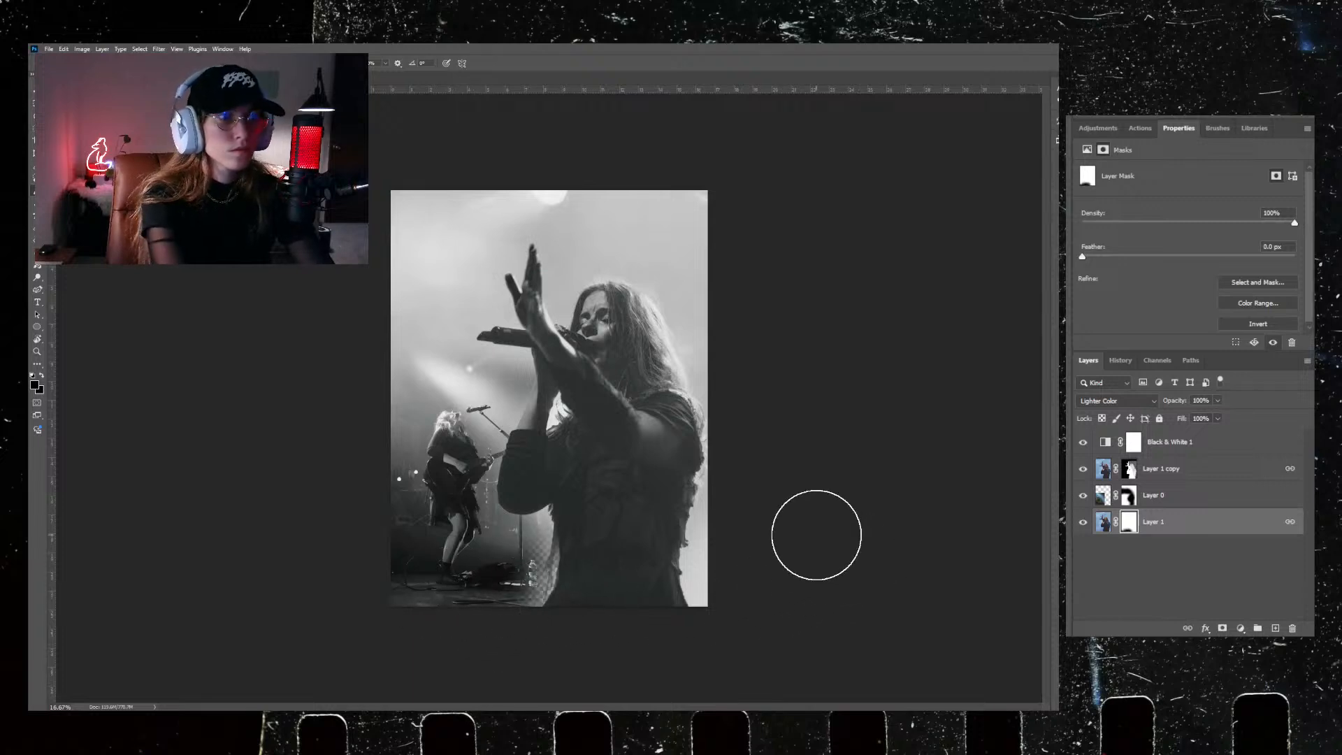
{"action": "key", "text": "ctrl+z"}
{"action": "key", "text": "x"}
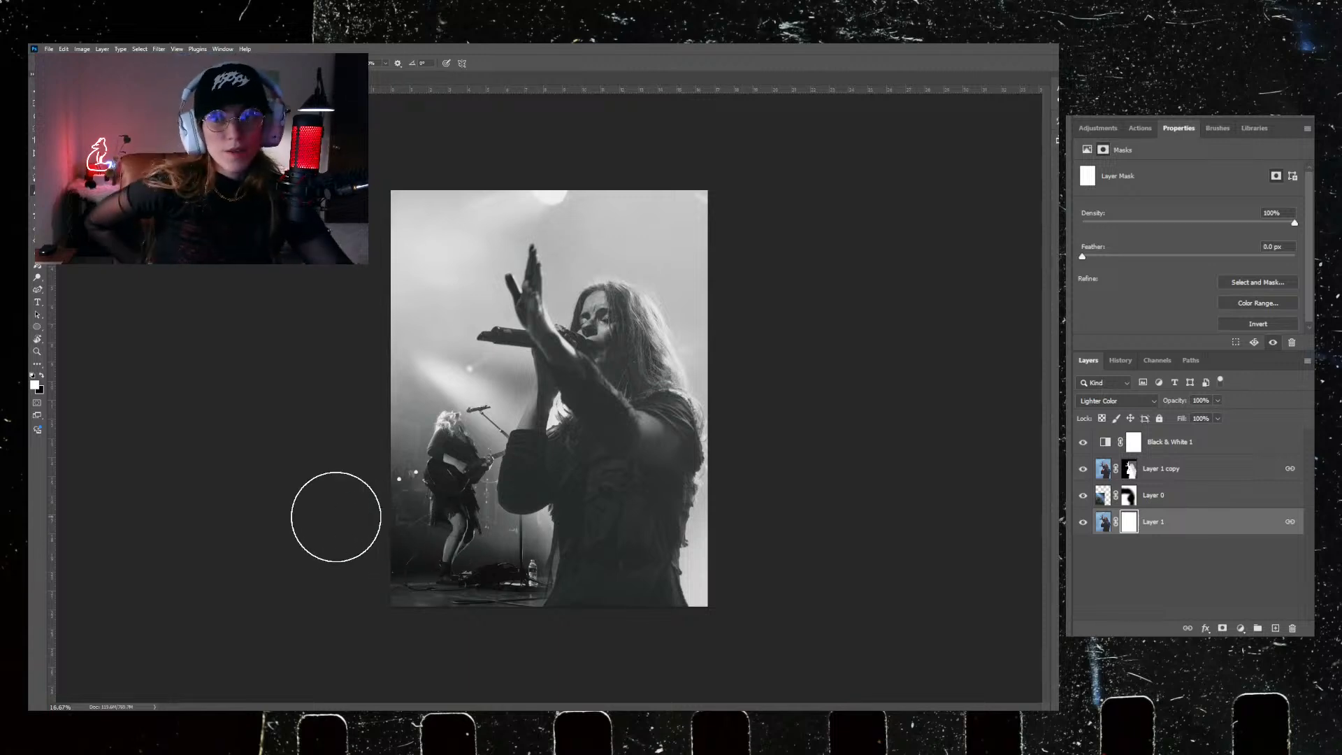
Step: Scale Layer 0's guitarist smaller and extend the layer slightly past the canvas's left and bottom edges
{"action": "left_click", "coordinate": [1186, 501]}
{"action": "key", "text": "ctrl+t"}
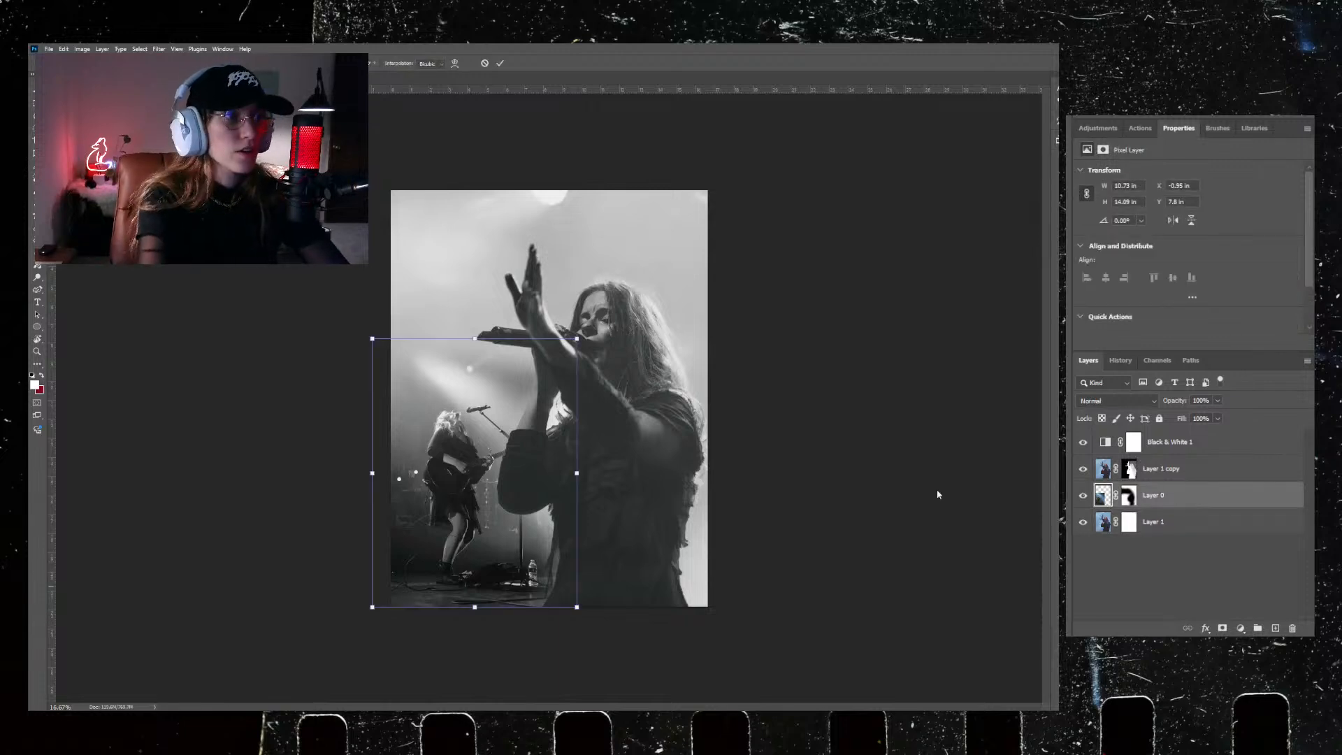
{"action": "left_click_drag", "start_coordinate": [576, 337], "coordinate": [557, 352]}
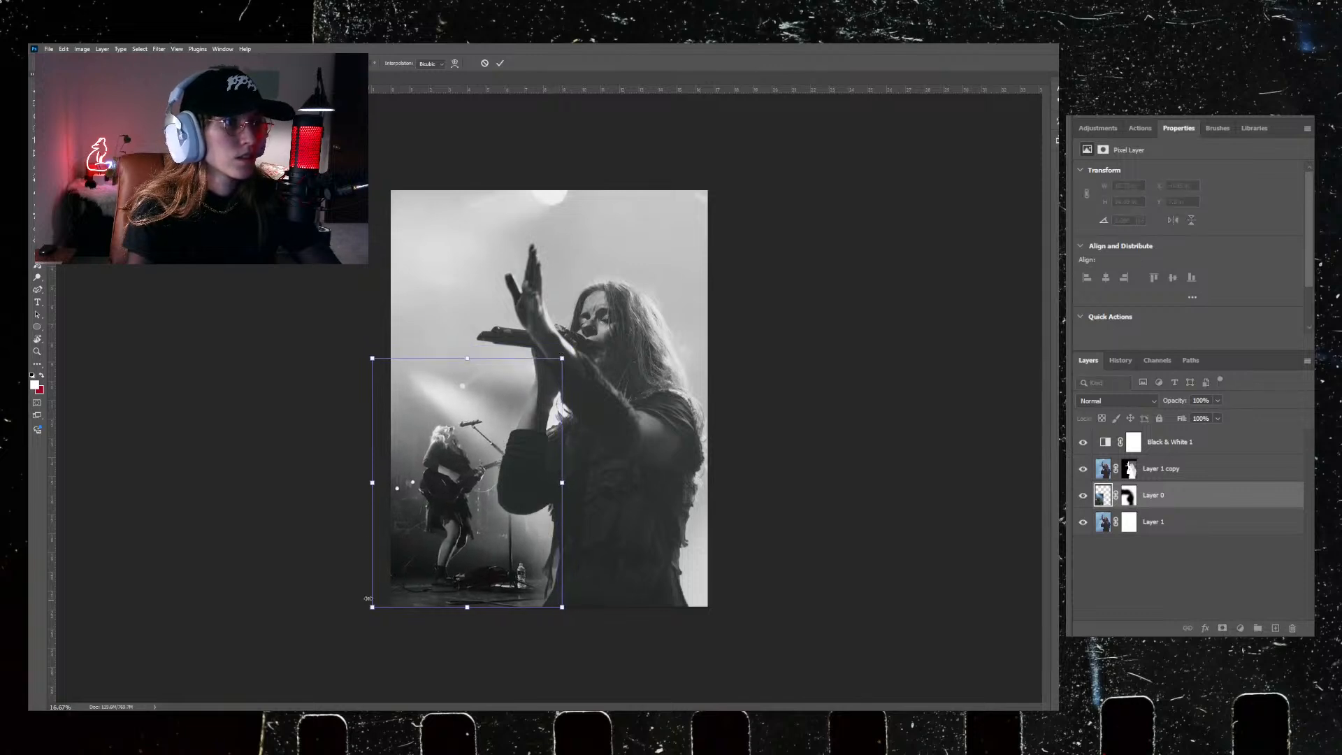
{"action": "left_click_drag", "start_coordinate": [372, 480], "coordinate": [368, 482]}
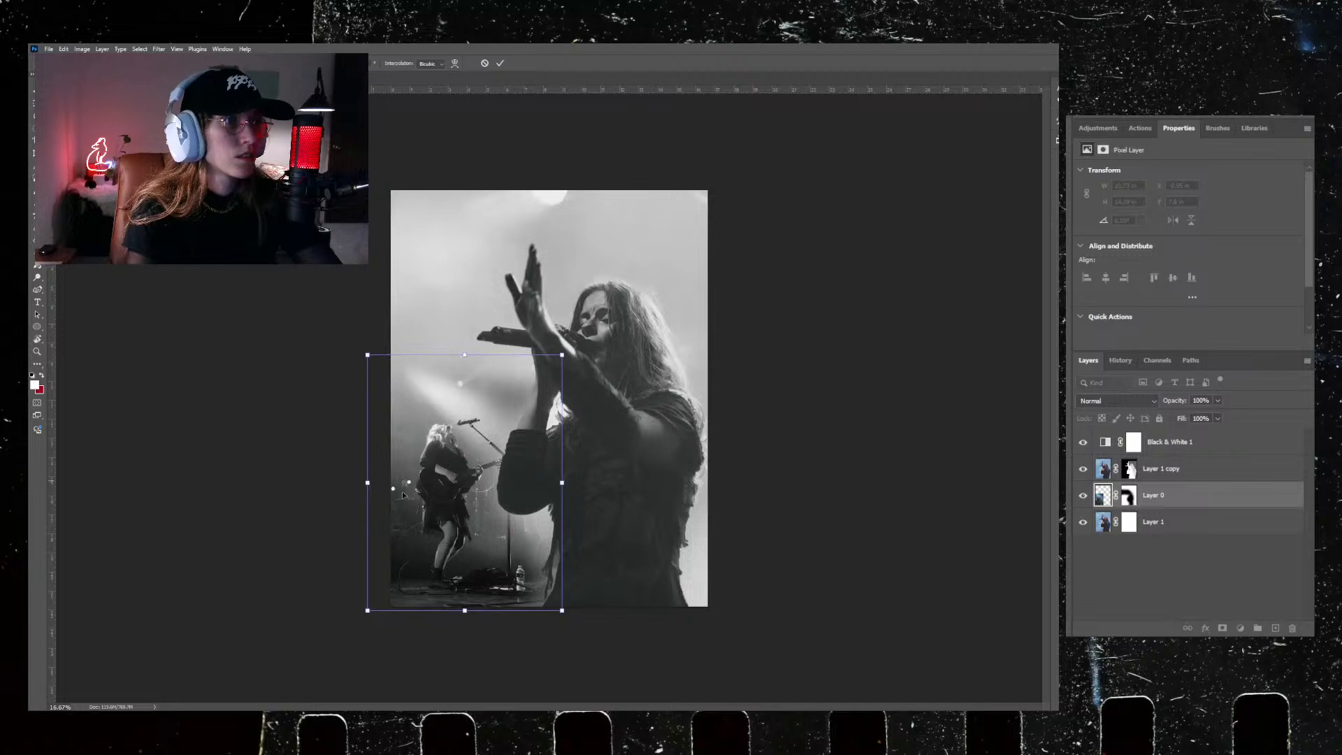
{"action": "left_click", "coordinate": [1191, 526]}
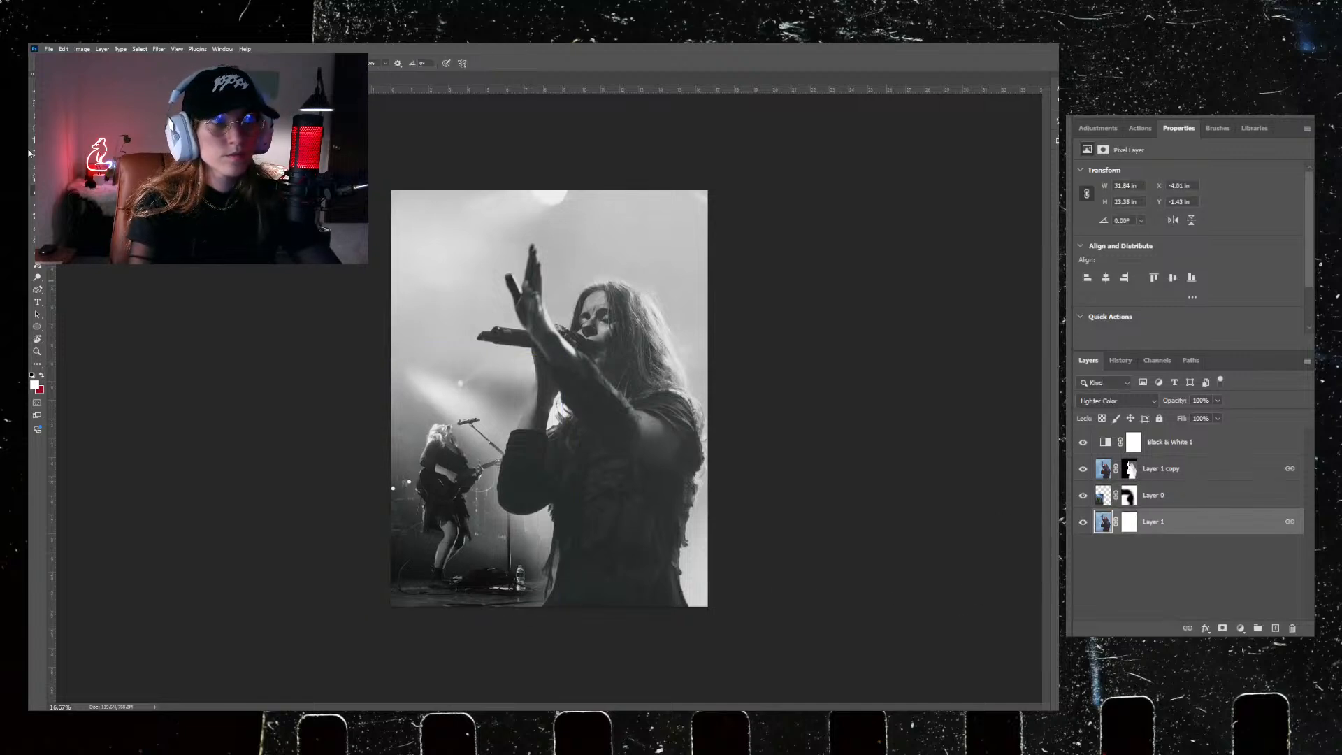
Step: Crop the empty space above the raised hand, reducing the canvas to 16.62 × 20.48 in
{"action": "key", "text": "c"}
{"action": "left_click_drag", "start_coordinate": [531, 191], "coordinate": [531, 206]}
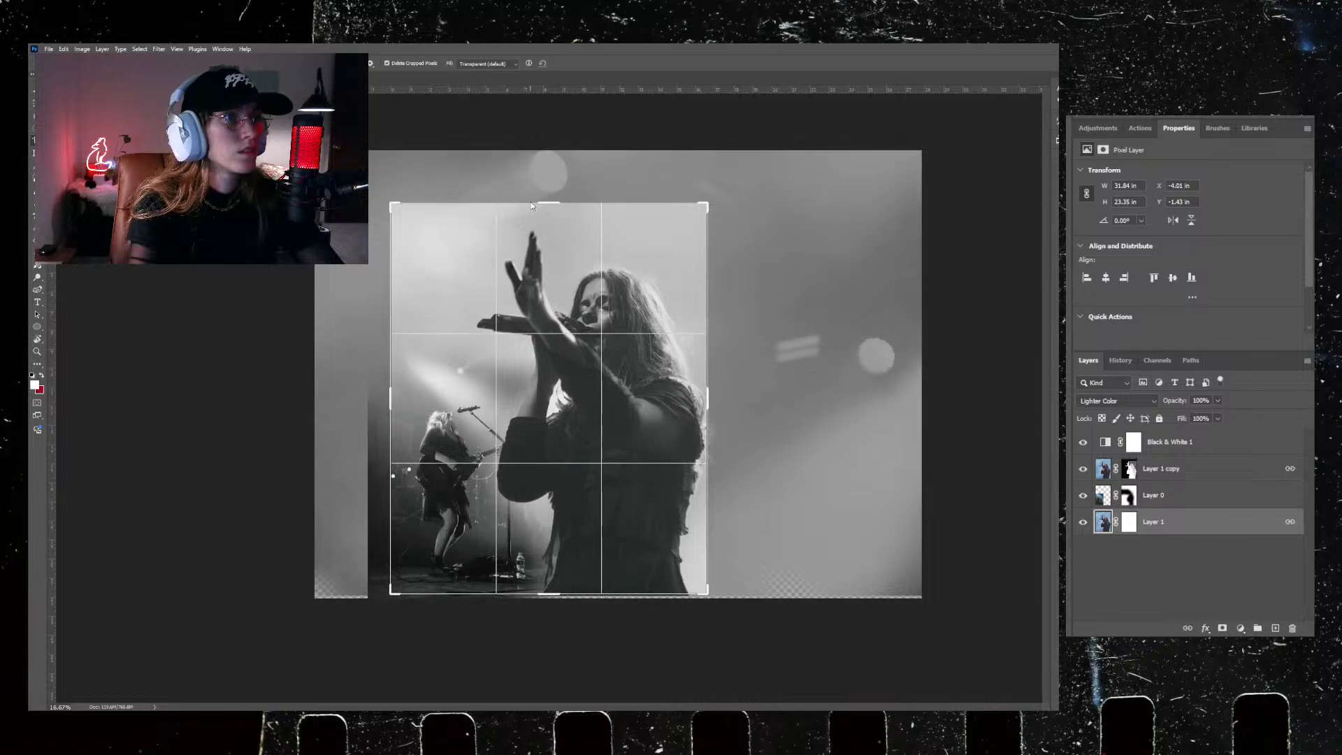
{"action": "left_click_drag", "start_coordinate": [531, 206], "coordinate": [531, 206]}
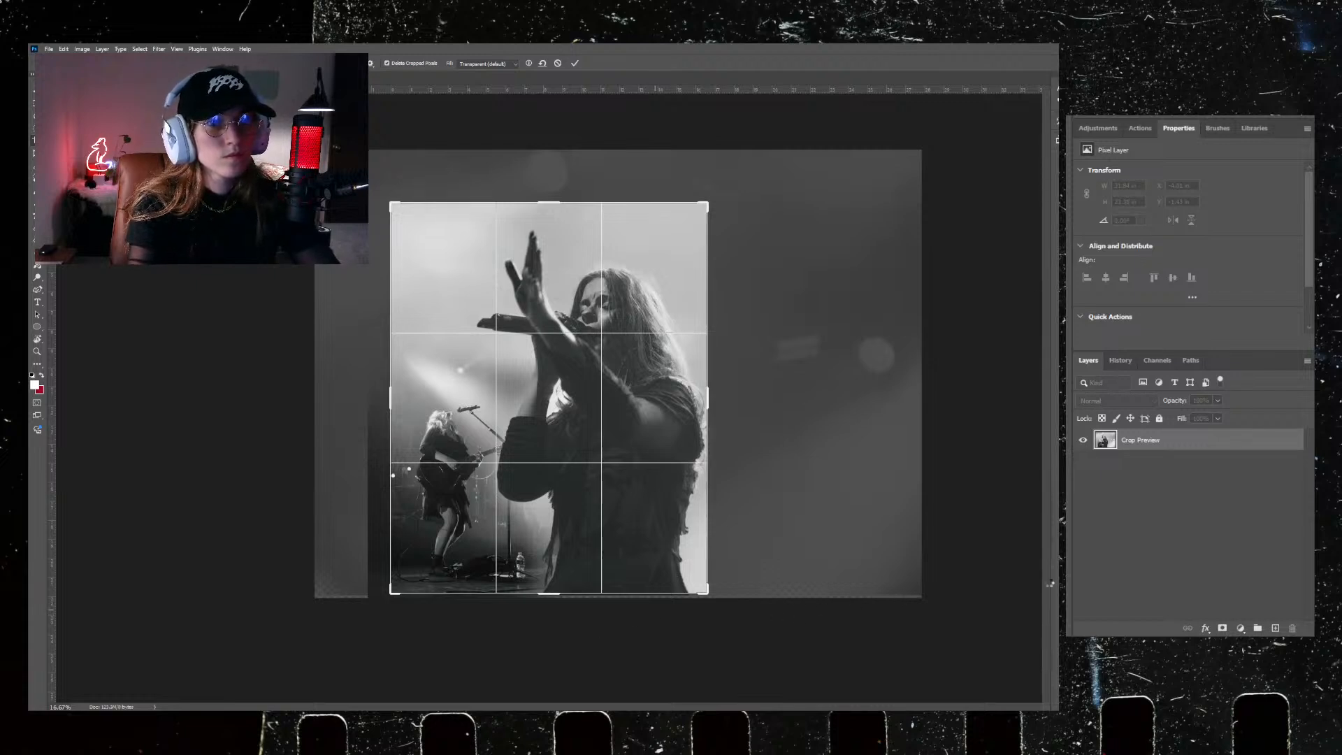
{"action": "key", "text": "Return"}
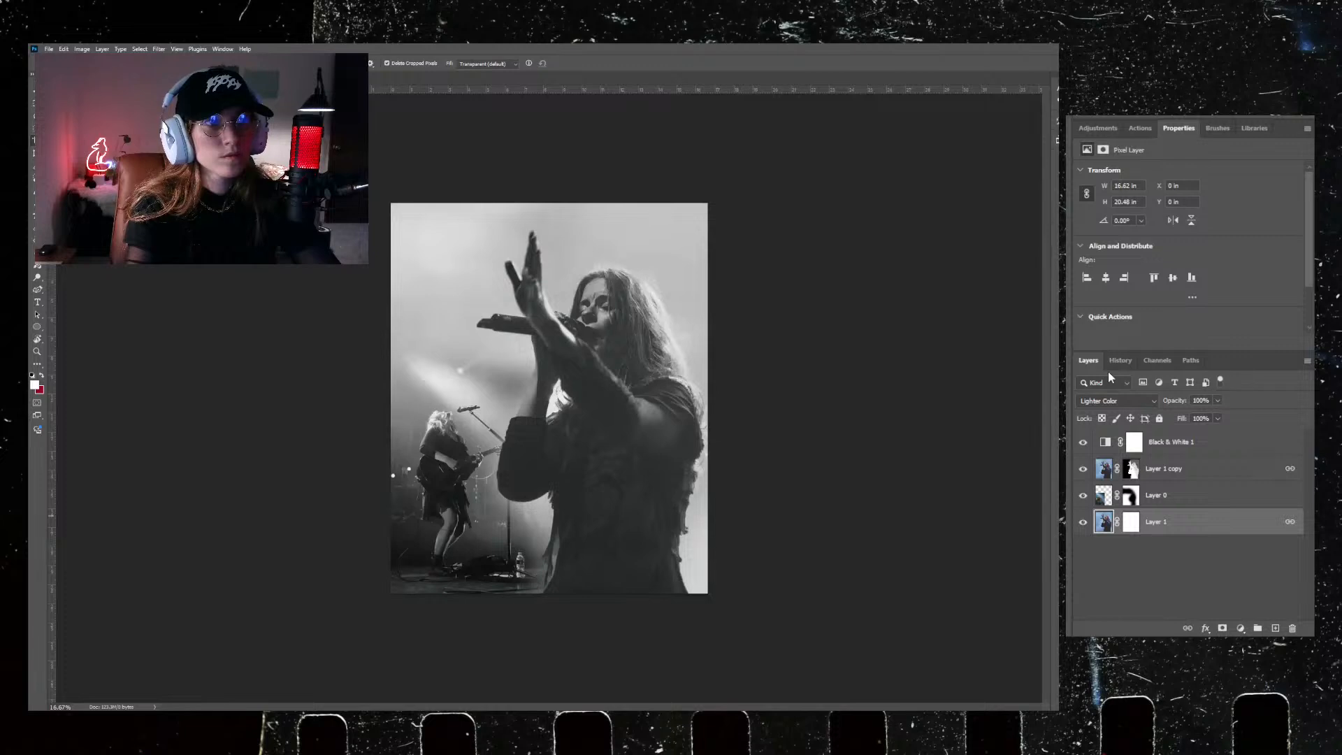
Step: Hide the Black & White 1 adjustment layer and try the Pin Light blend mode on Layer 0, returning it to Normal
{"action": "left_click", "coordinate": [1082, 442]}
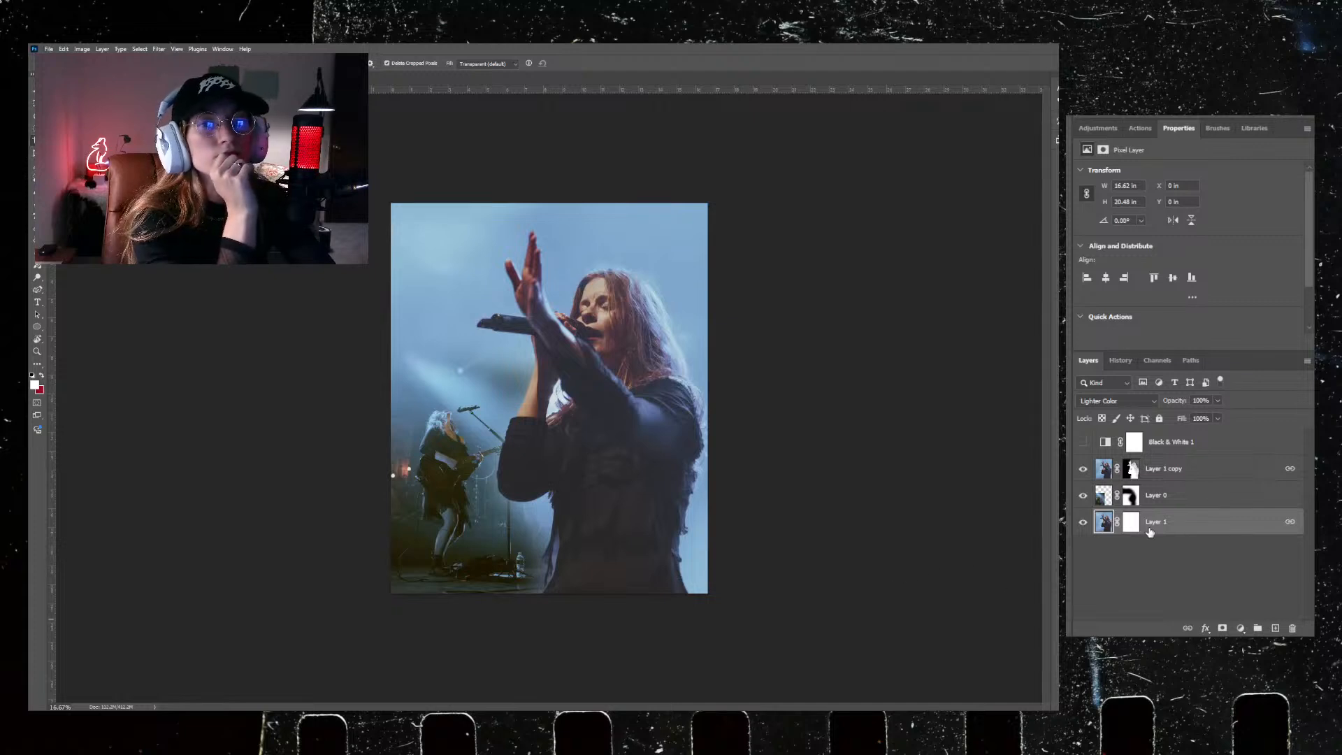
{"action": "left_click", "coordinate": [1163, 497]}
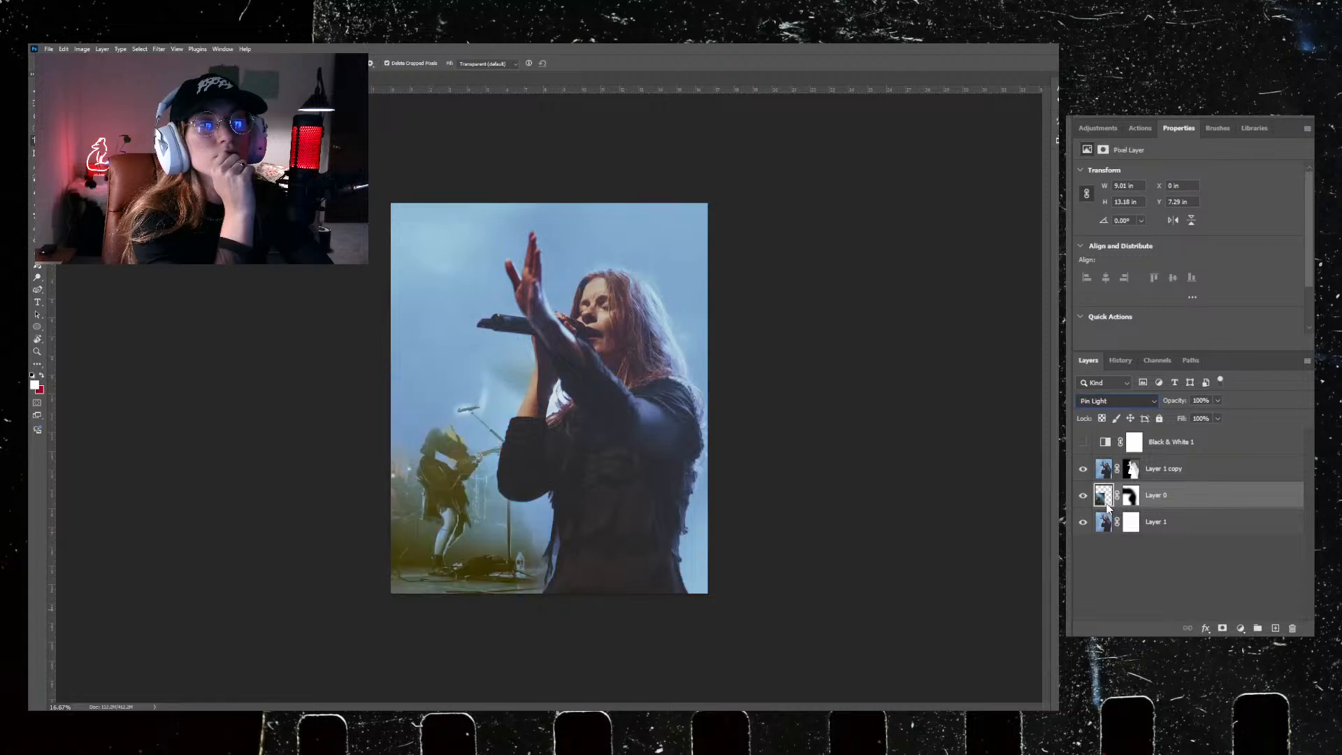
{"action": "left_click", "coordinate": [1225, 556]}
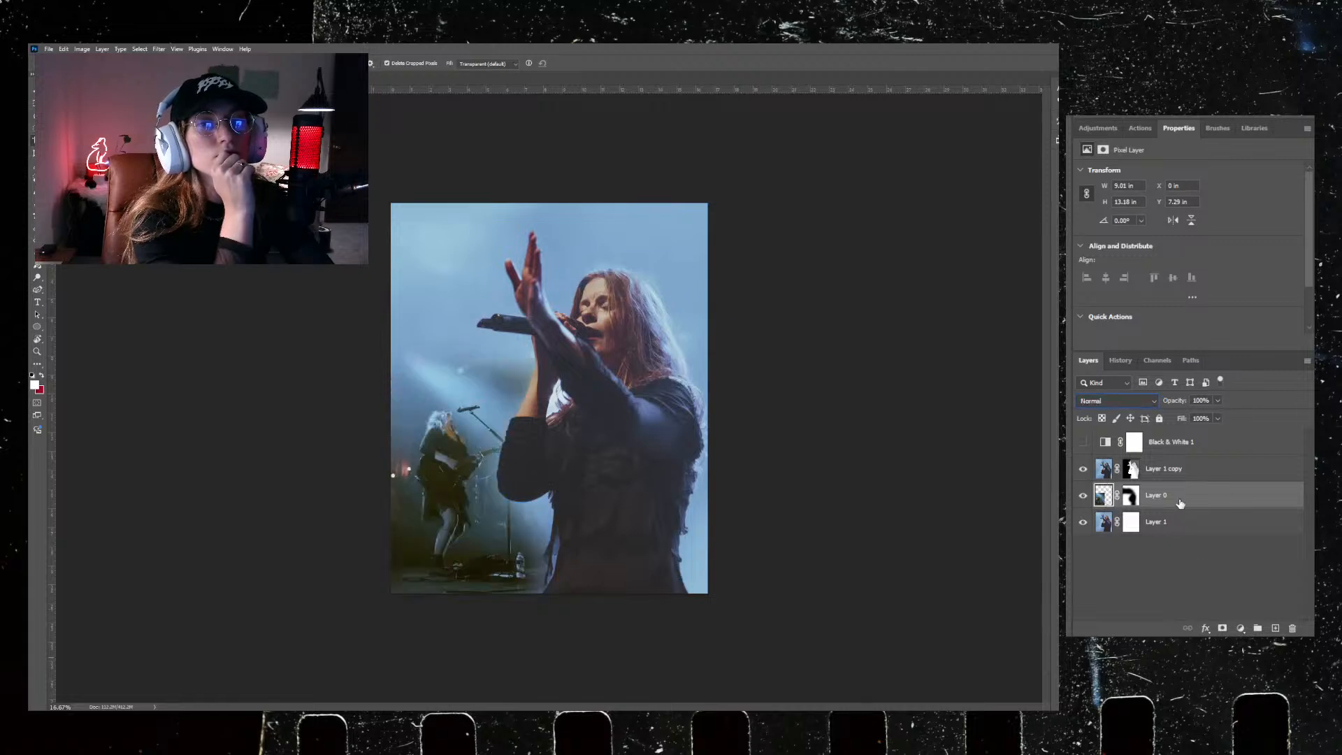
Step: Duplicate Layer 0 and set the copy's blend mode to Screen after trying Lighten and Multiply, comparing with the copy hidden and shown
{"action": "key", "text": "ctrl+j"}
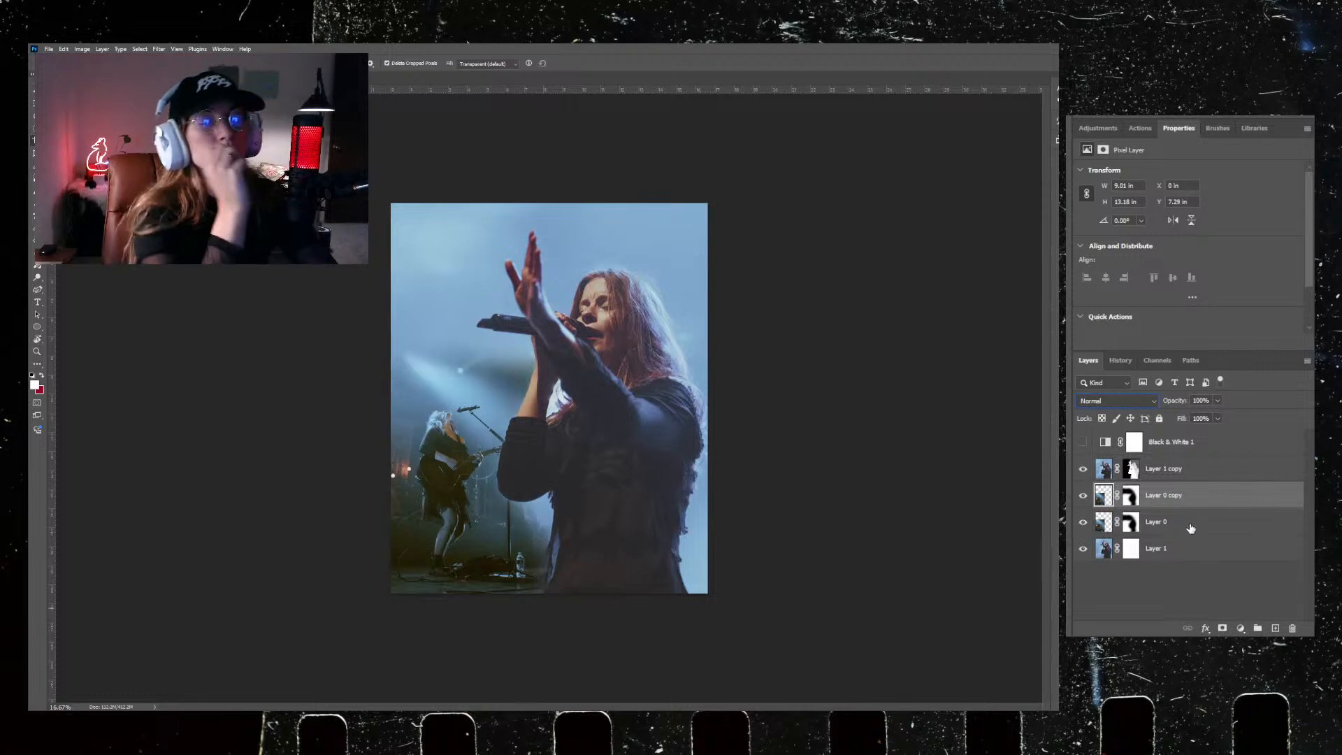
{"action": "left_click", "coordinate": [1154, 401]}
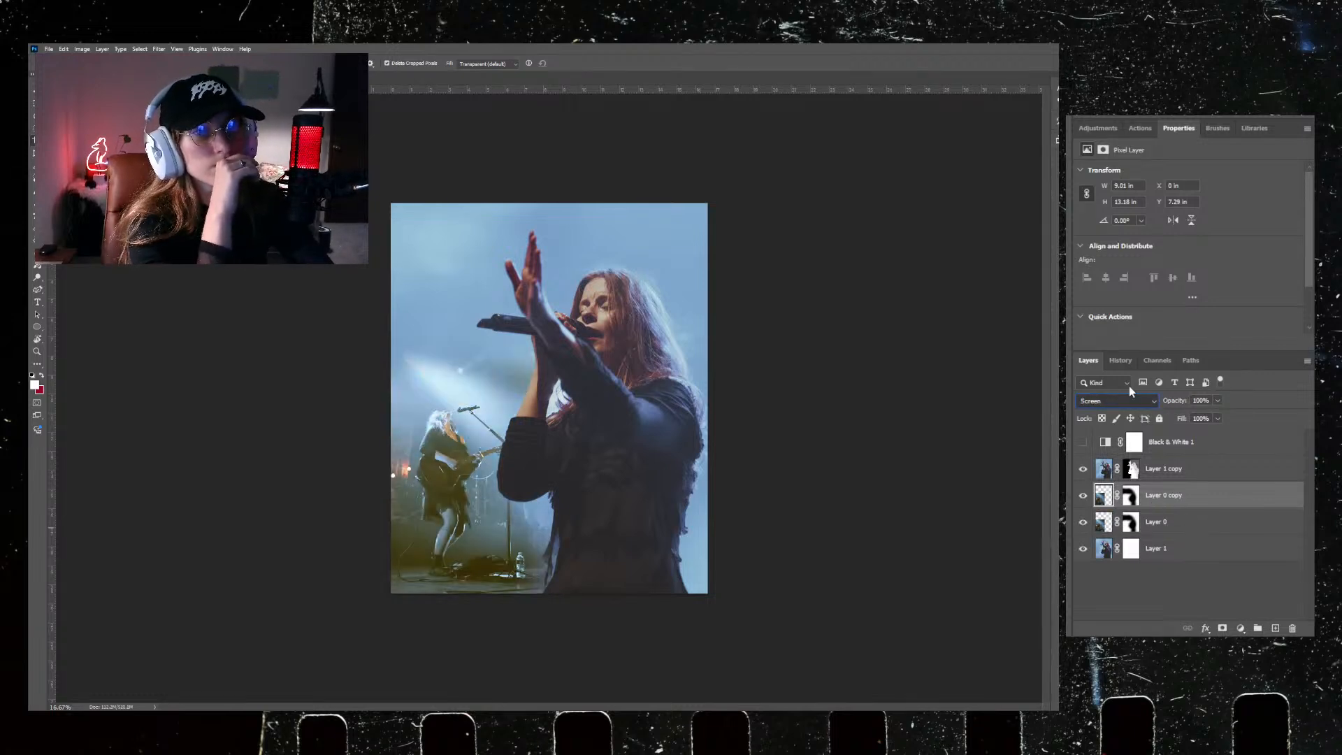
{"action": "scroll", "coordinate": [1117, 397], "scroll_direction": "up", "scroll_amount": 1}
{"action": "scroll", "coordinate": [1118, 397], "scroll_direction": "down", "scroll_amount": 1}
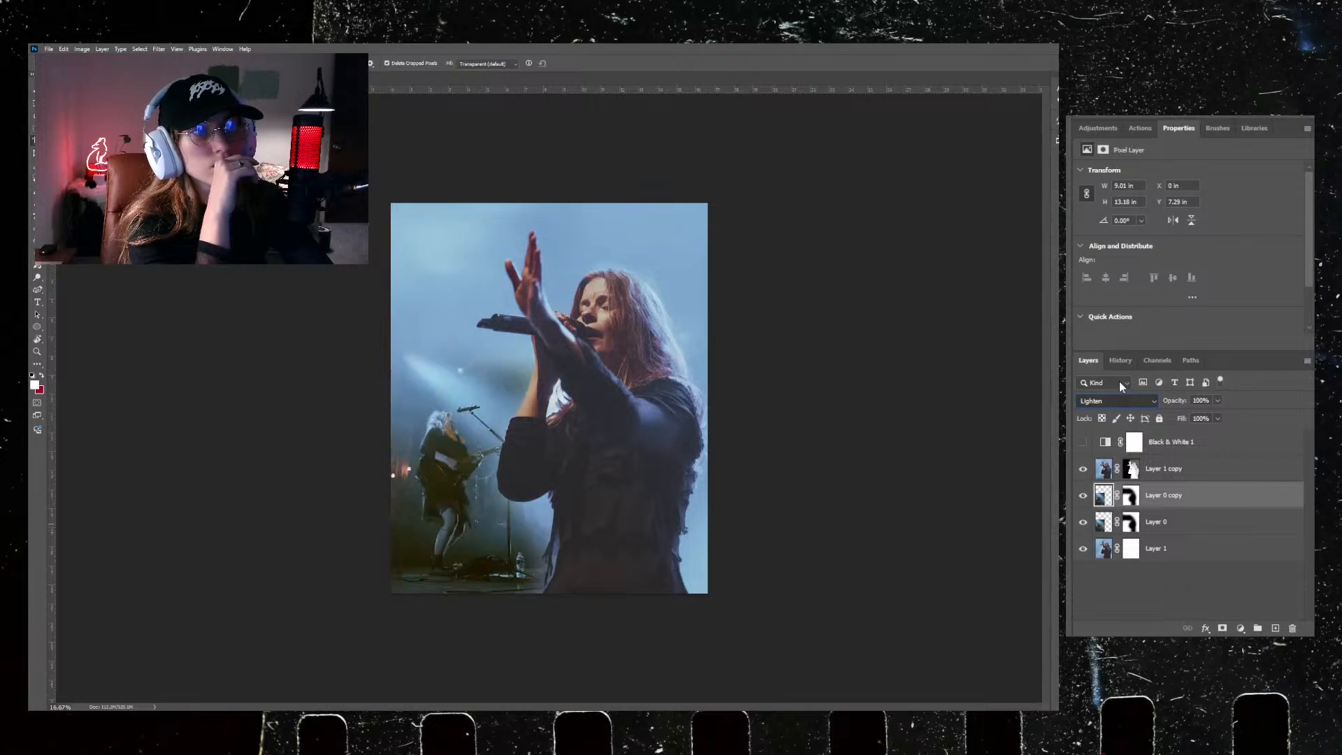
{"action": "key", "text": "Up"}
{"action": "key", "text": "Up"}
{"action": "key", "text": "Up"}
{"action": "key", "text": "Up"}
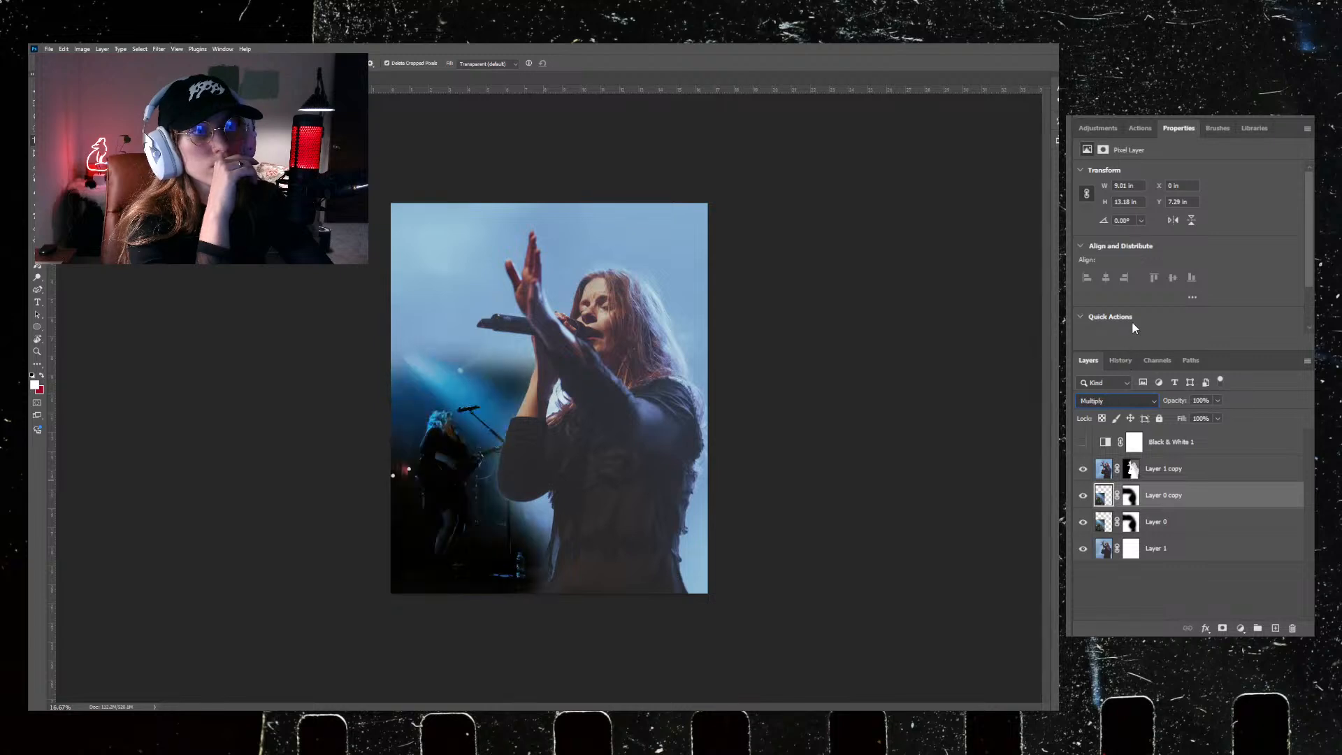
{"action": "key", "text": "Down"}
{"action": "key", "text": "Down"}
{"action": "key", "text": "Down"}
{"action": "key", "text": "Down"}
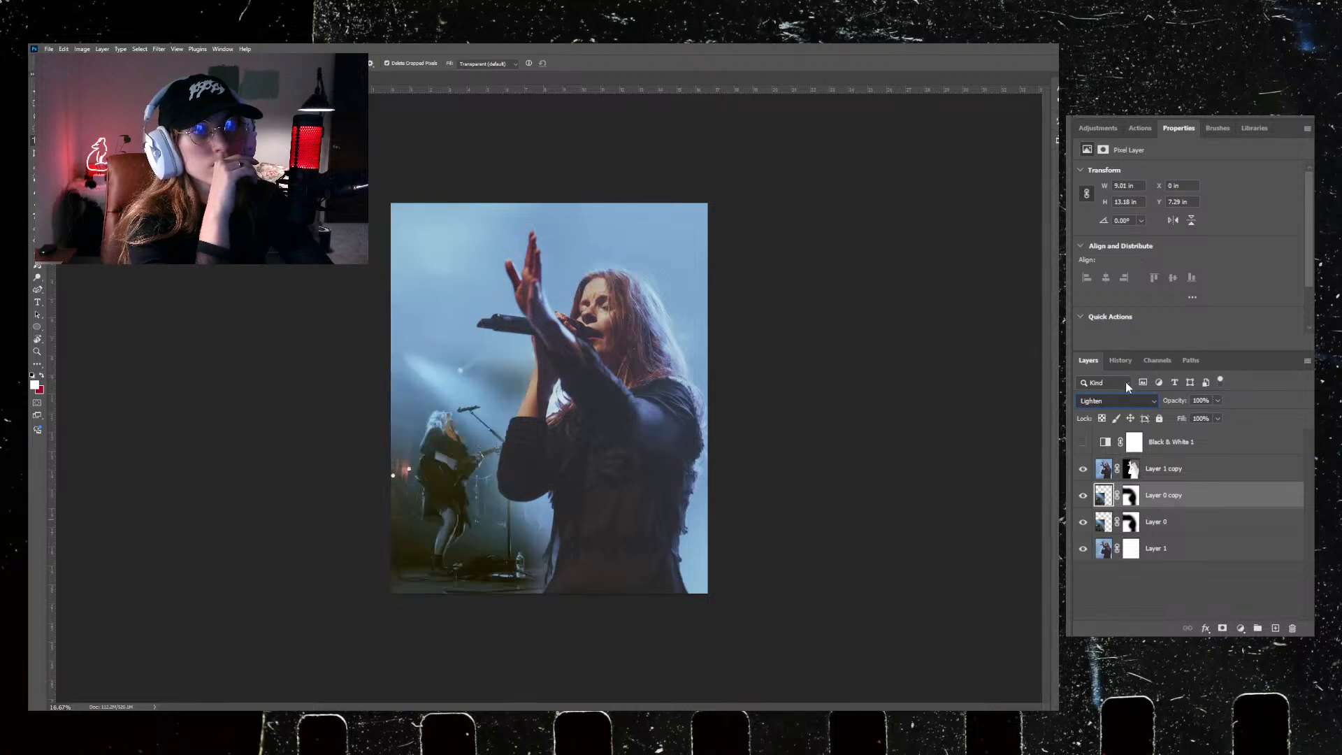
{"action": "key", "text": "Down"}
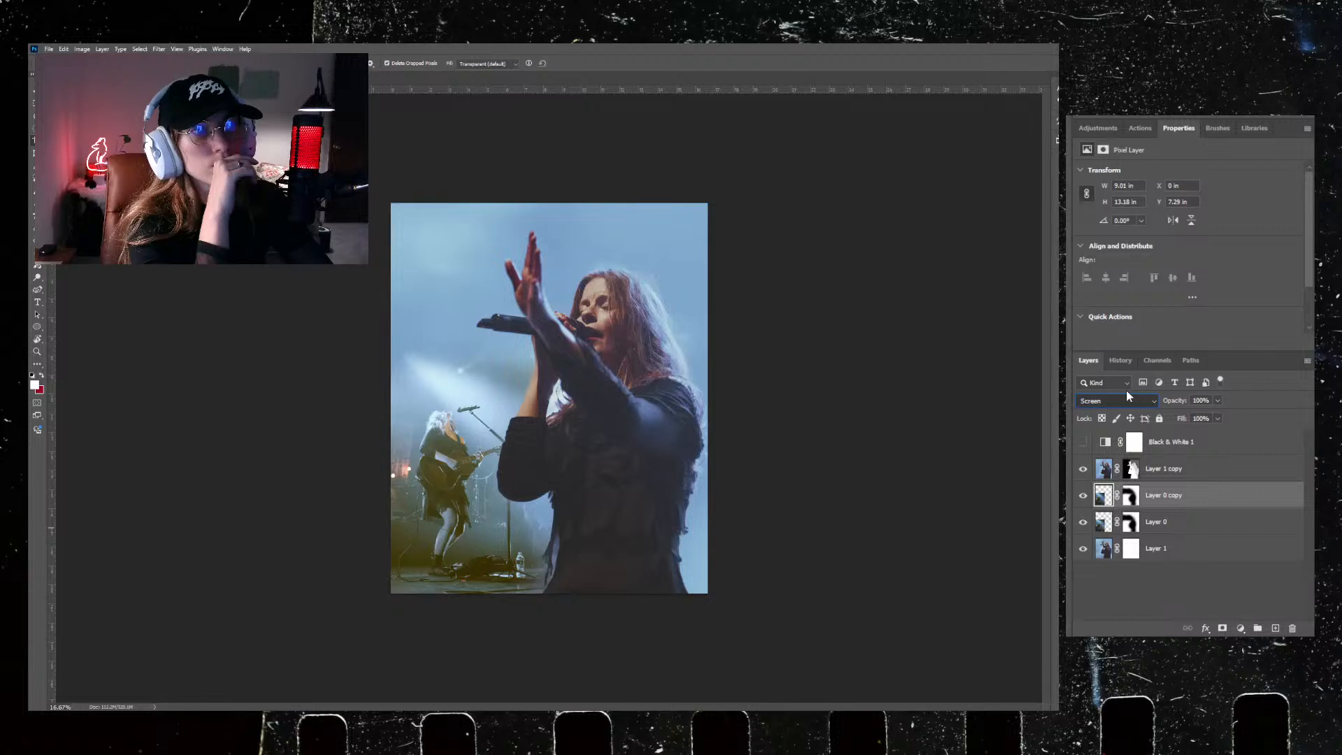
{"action": "left_click", "coordinate": [1083, 496]}
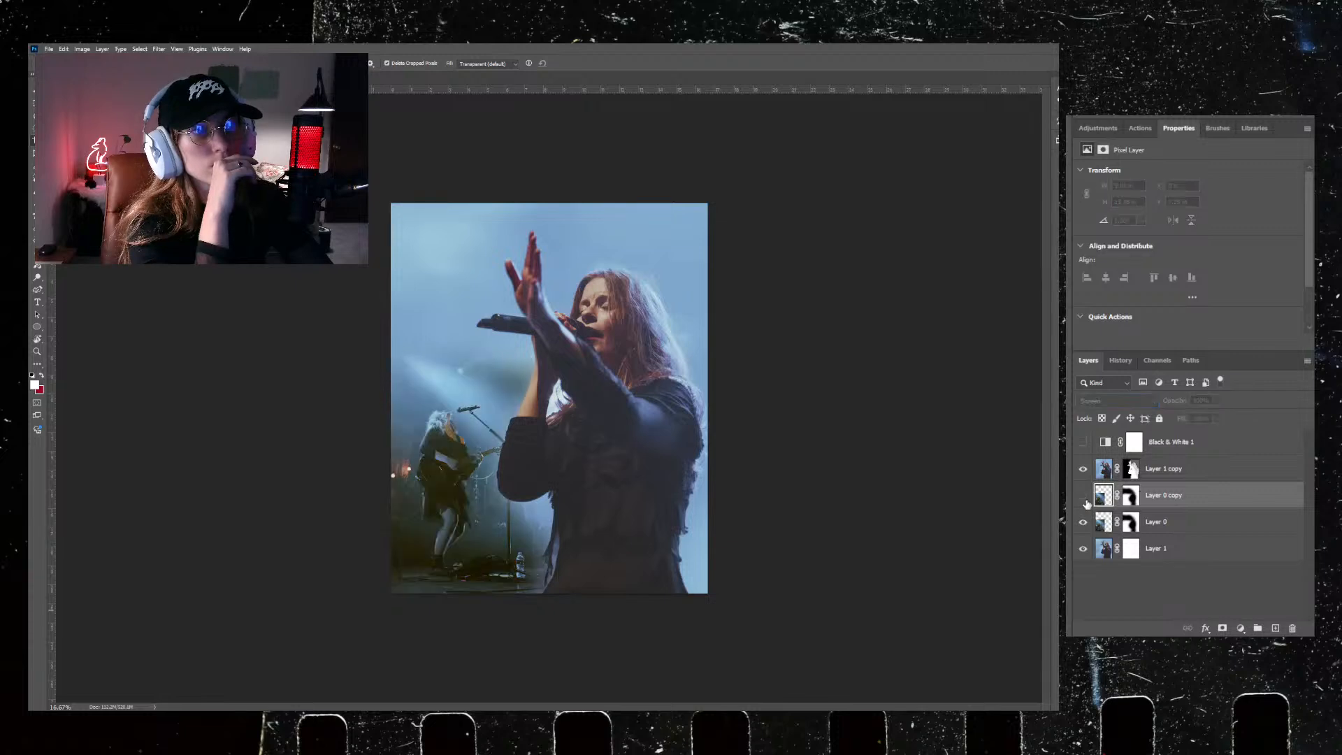
{"action": "left_click", "coordinate": [1083, 496]}
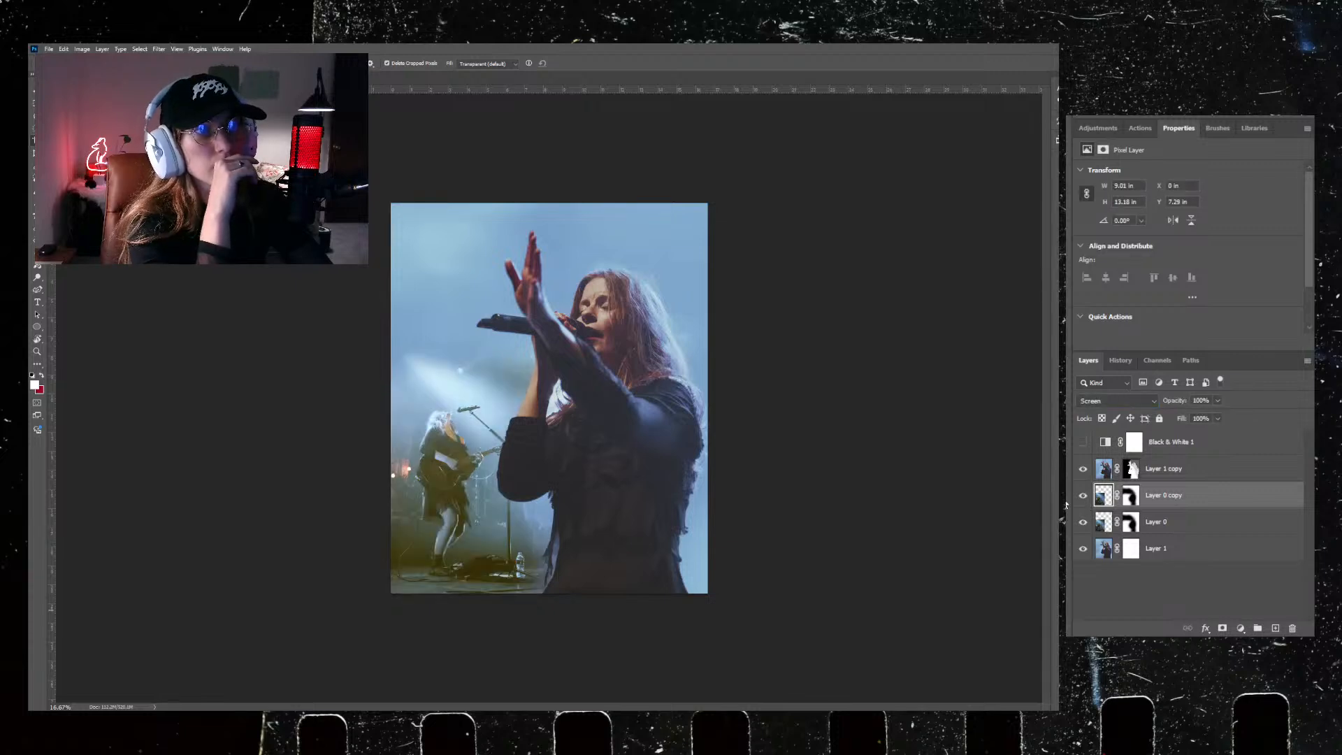
Step: Try shifting Layer 1, Layer 0, Layer 0 copy and Layer 1 copy slightly left together with Free Transform
{"action": "left_click", "coordinate": [1202, 549]}
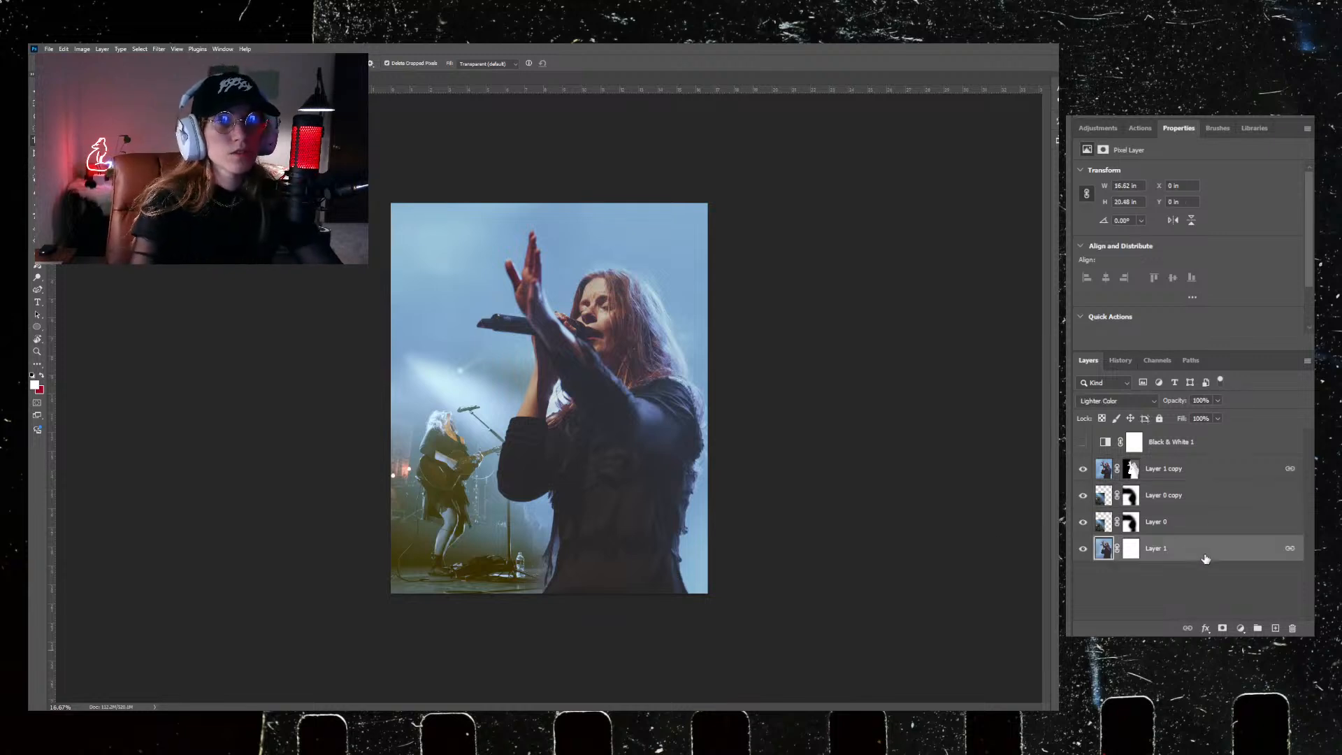
{"action": "left_click", "coordinate": [1207, 469], "text": "shift"}
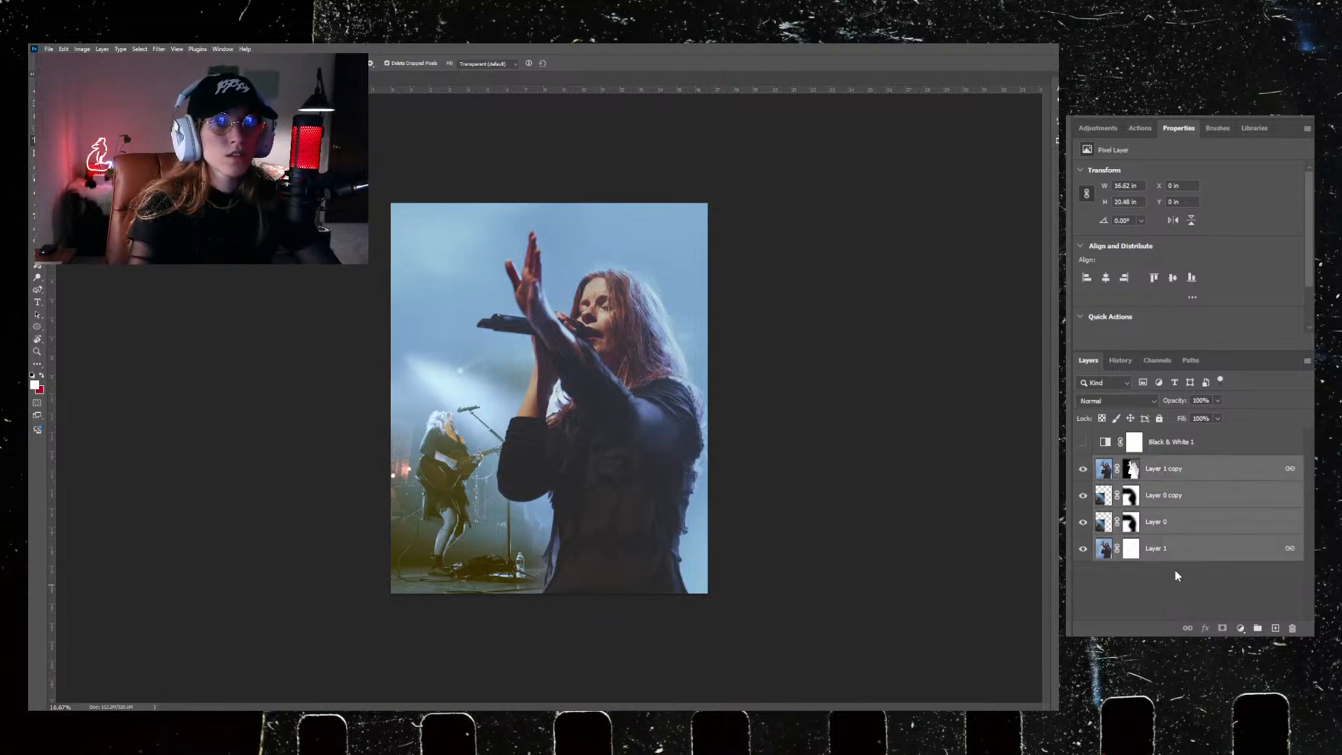
{"action": "left_click", "coordinate": [1175, 571]}
{"action": "left_click", "coordinate": [1184, 552]}
{"action": "left_click", "coordinate": [1219, 475], "text": "shift"}
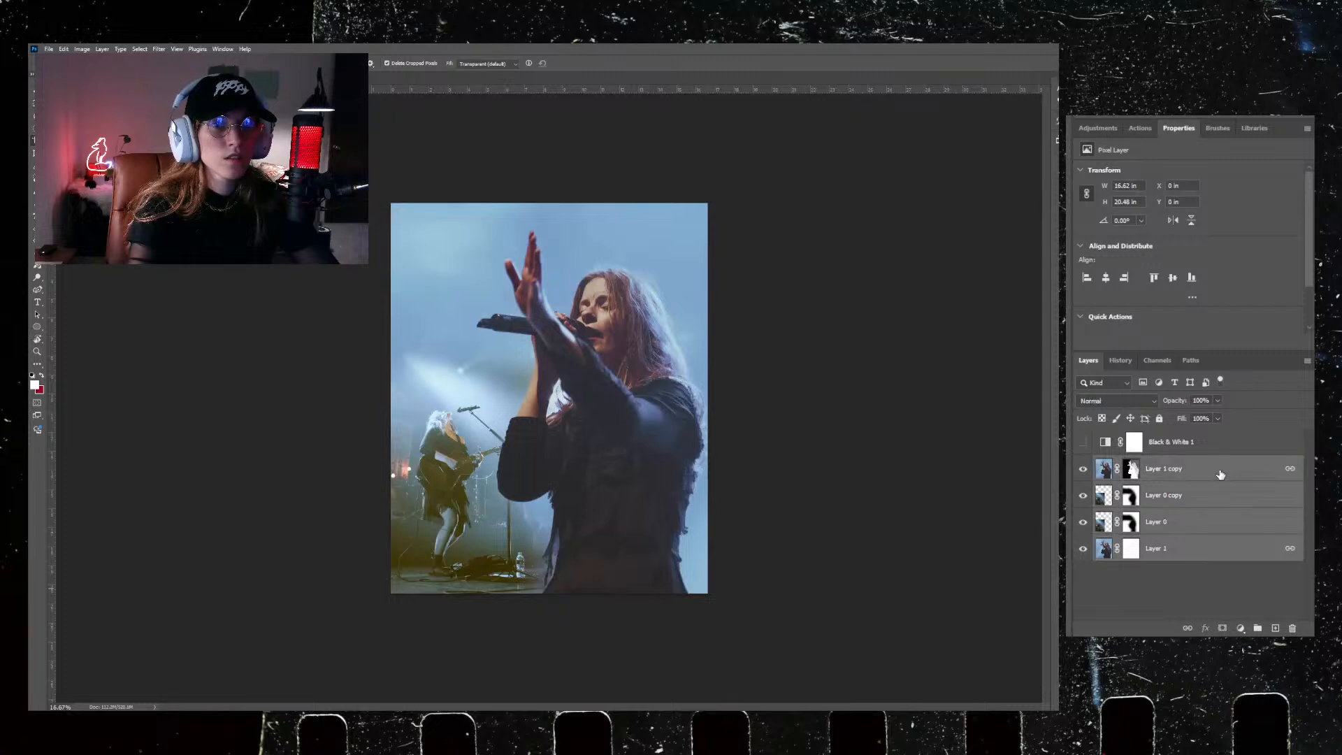
{"action": "key", "text": "ctrl+t"}
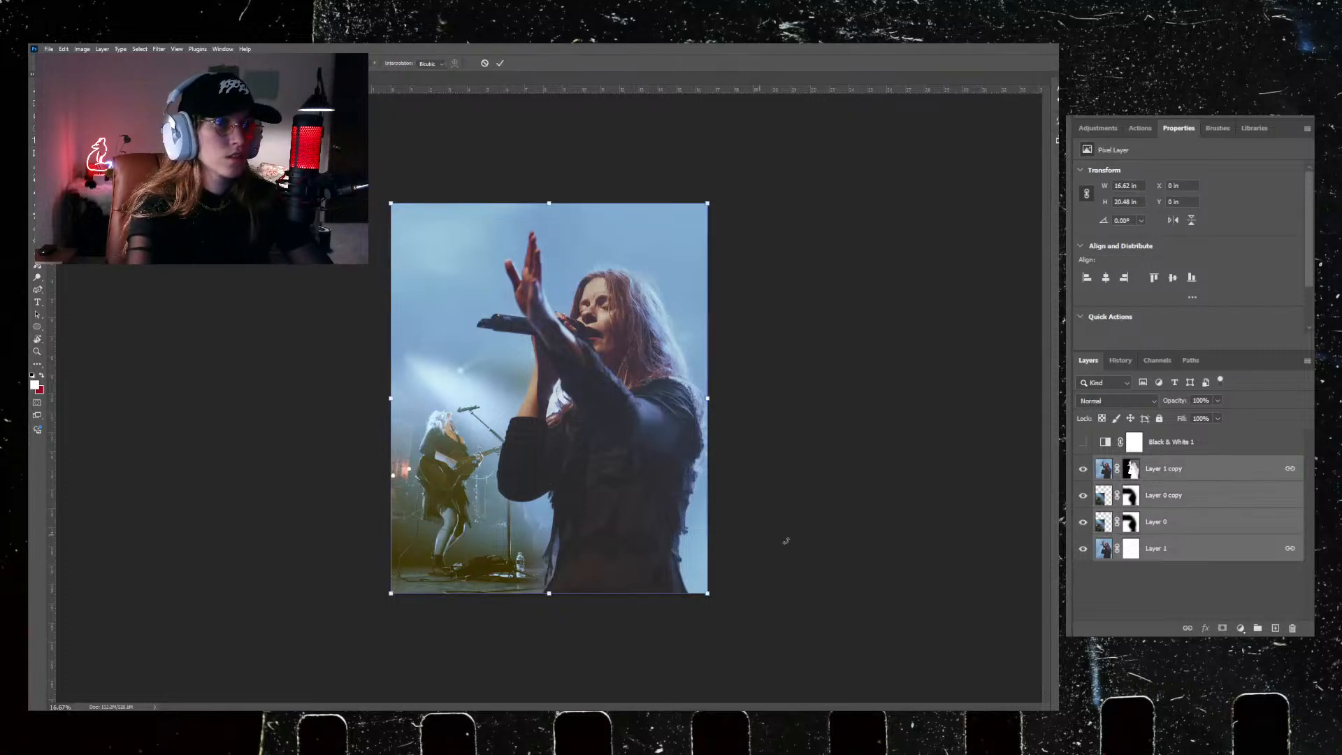
{"action": "left_click_drag", "start_coordinate": [532, 479], "coordinate": [523, 478]}
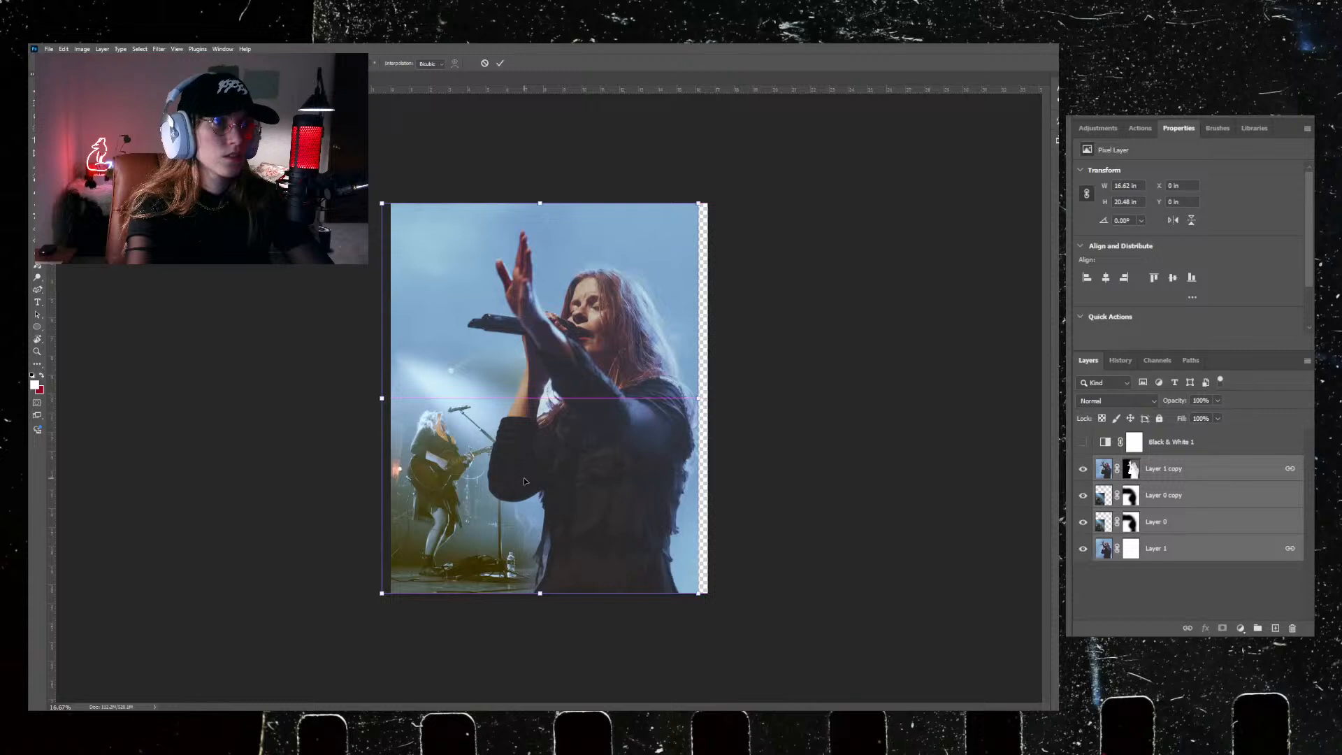
{"action": "key", "text": "ctrl+z"}
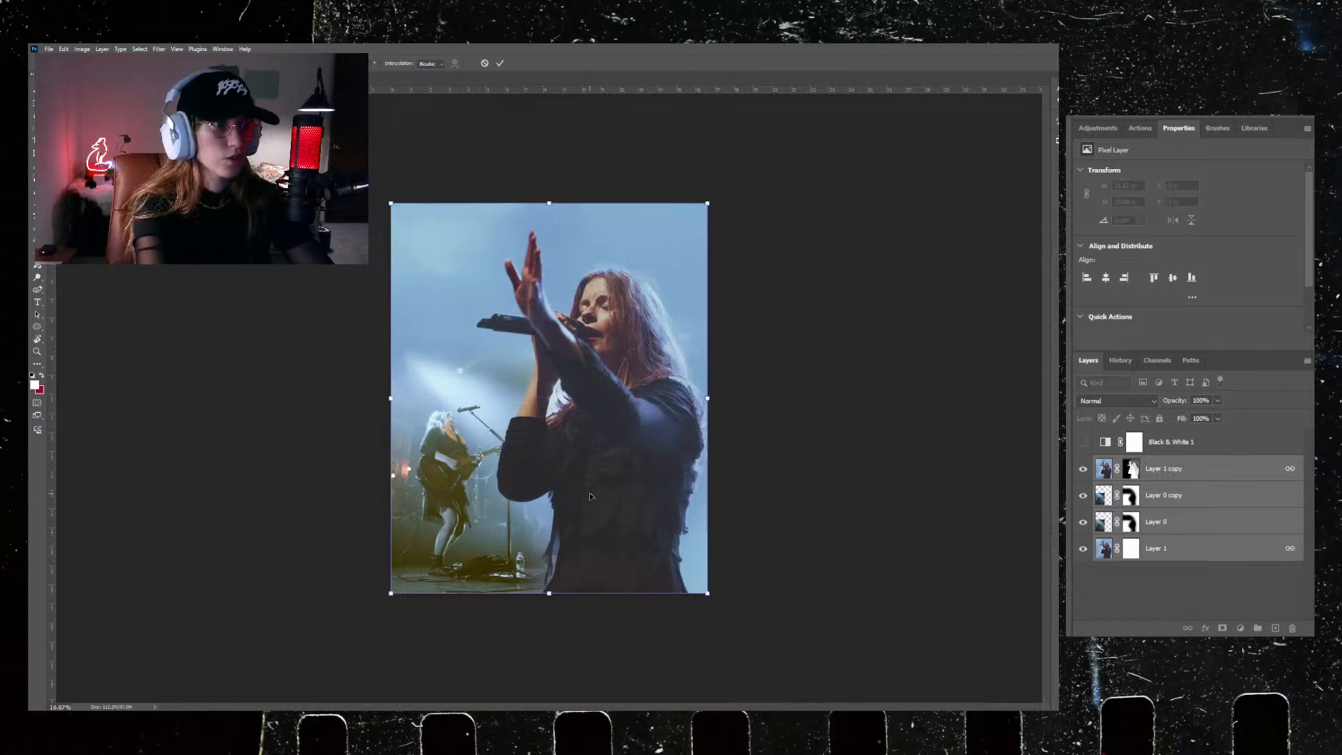
{"action": "key", "text": "Return"}
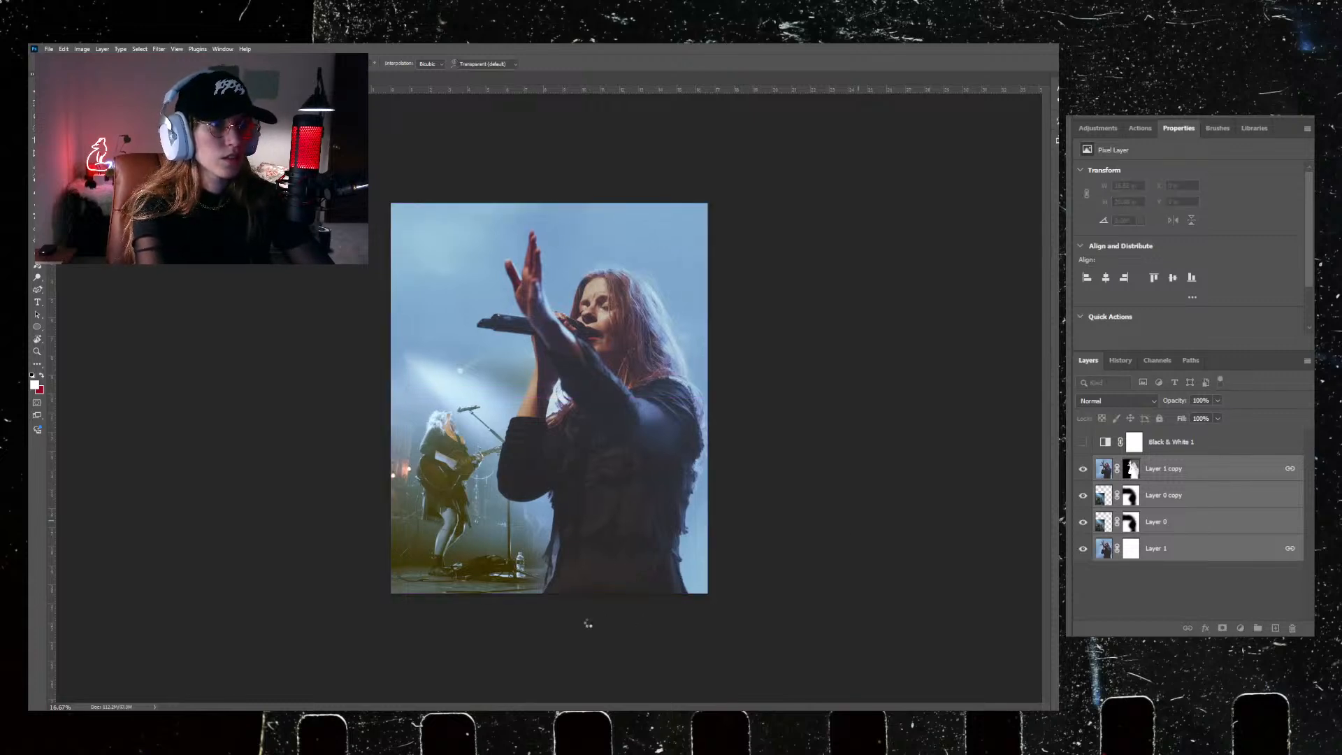
Step: Revert the document history to the Free Transform state before the crop, and hide the Black & White 1 adjustment layer
{"action": "key", "text": "c"}
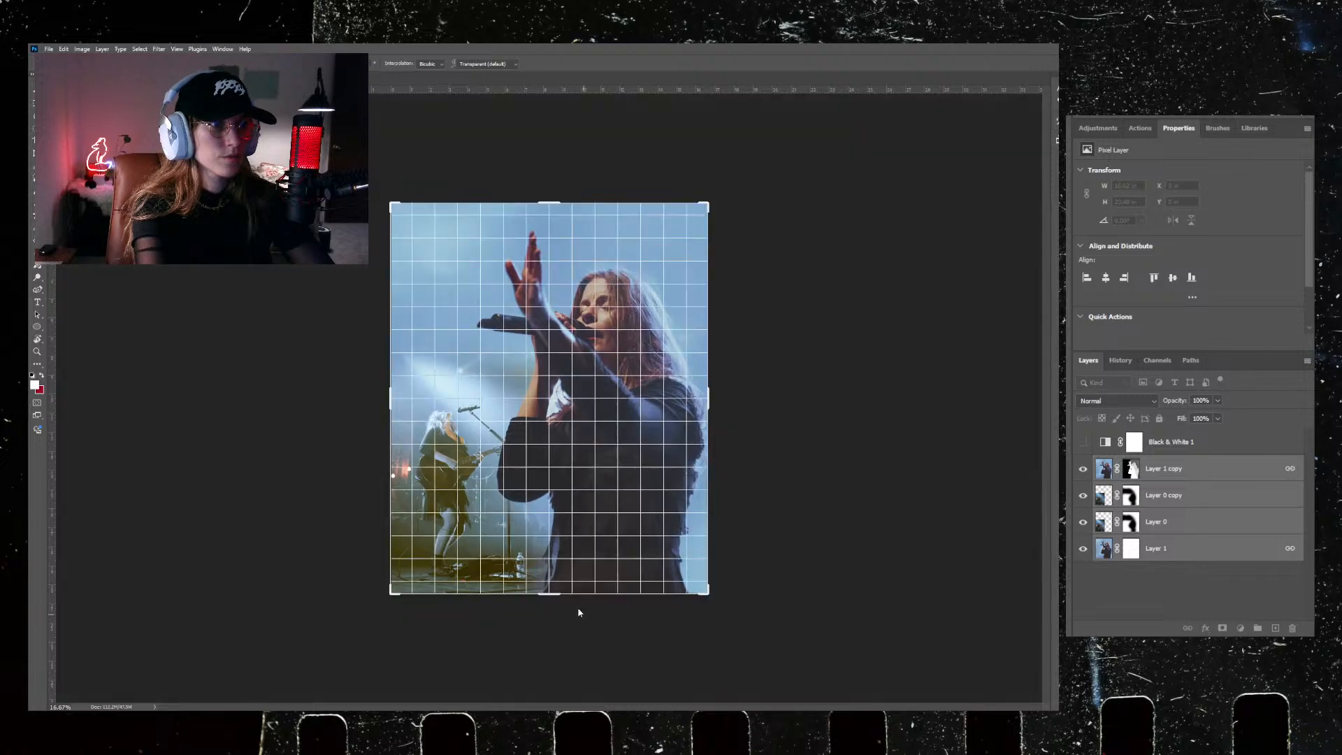
{"action": "left_click", "coordinate": [1130, 359]}
{"action": "left_click", "coordinate": [1088, 360]}
{"action": "left_click", "coordinate": [1118, 360]}
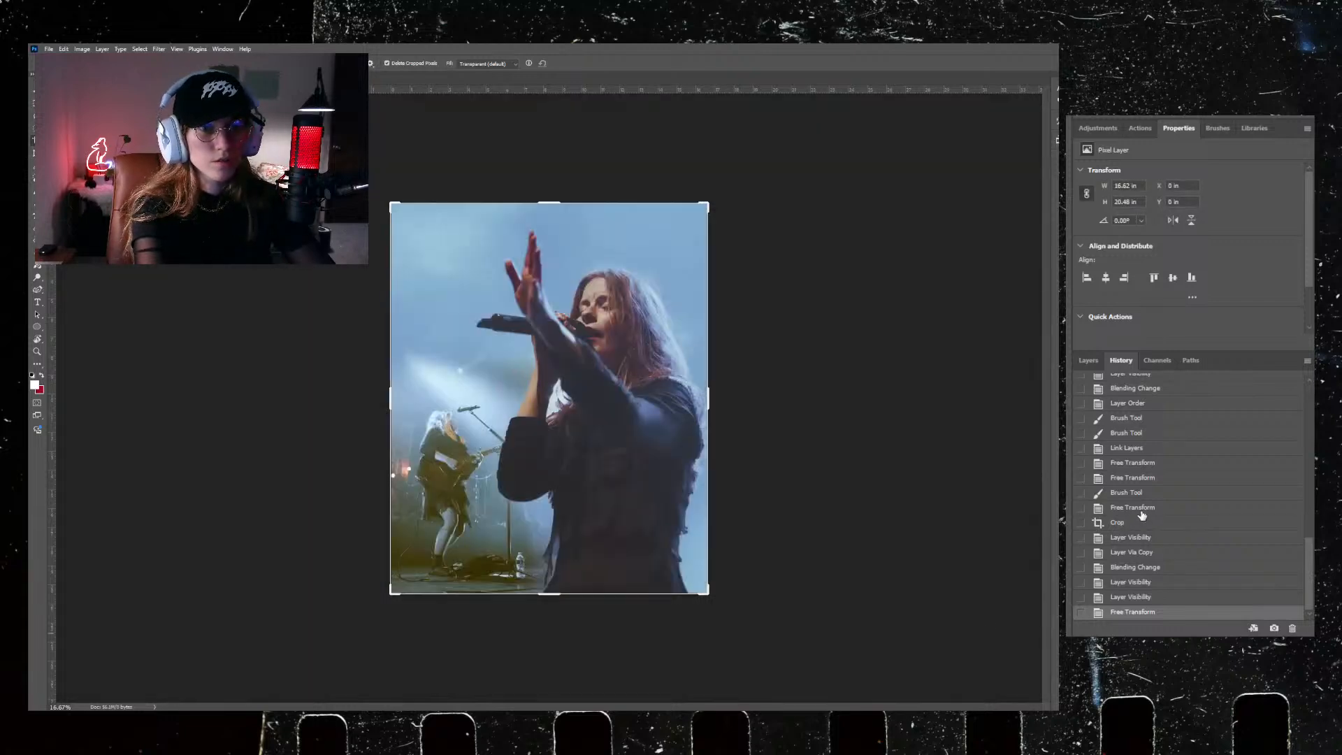
{"action": "left_click", "coordinate": [1132, 508]}
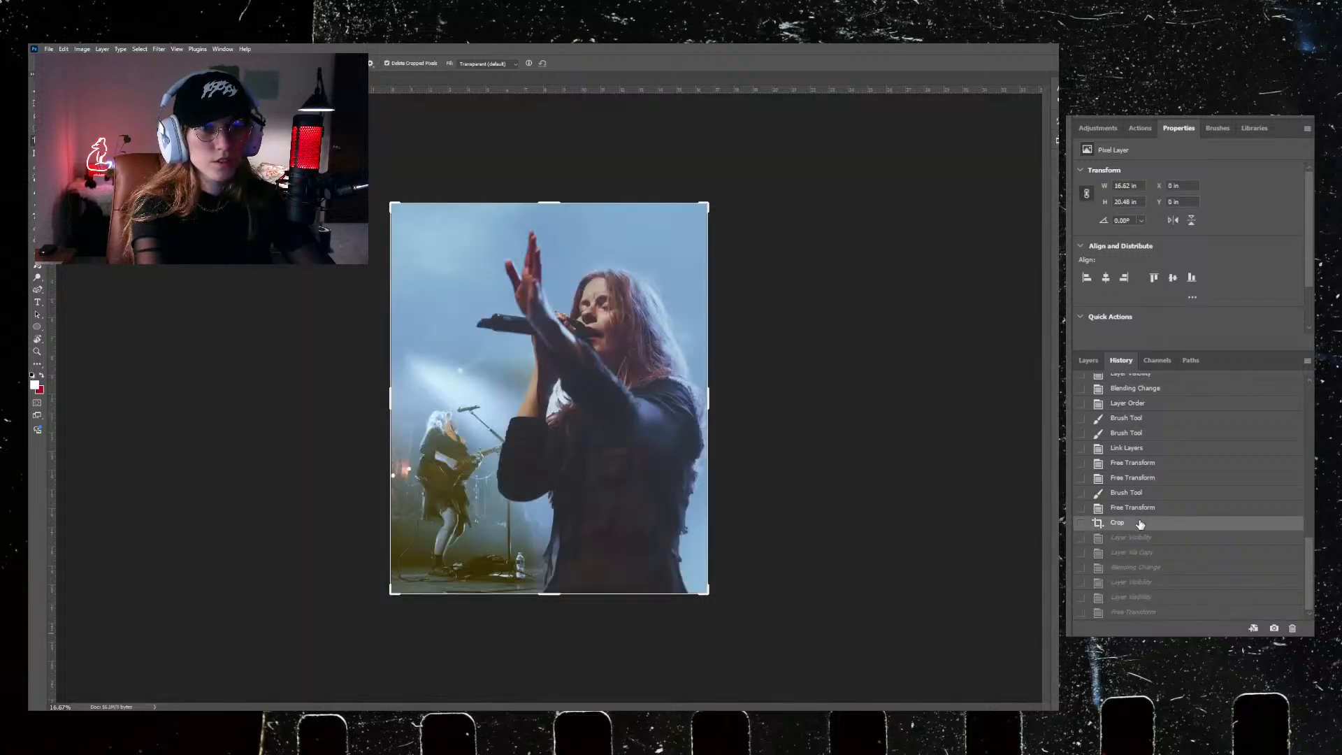
{"action": "left_click", "coordinate": [1087, 358]}
{"action": "left_click", "coordinate": [1083, 442]}
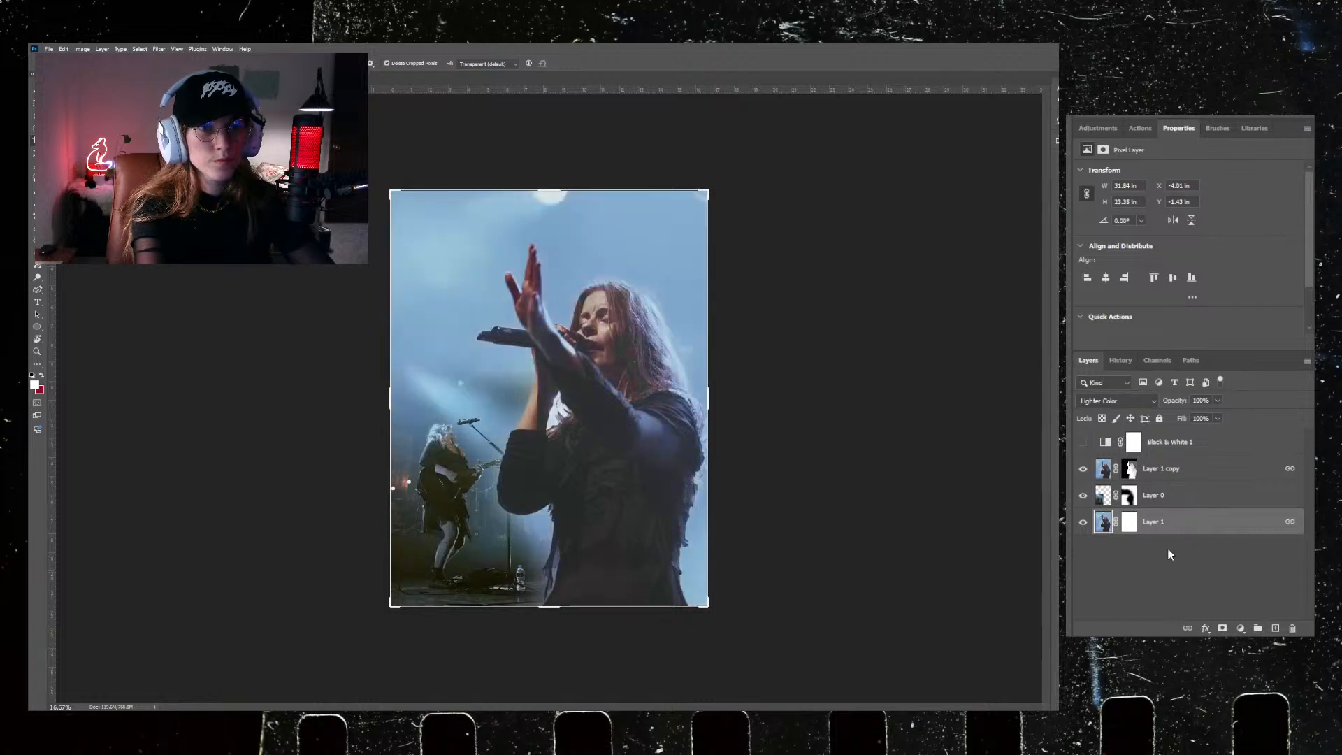
Step: Duplicate Layer 0 and set the copy's blend mode to Screen
{"action": "left_click", "coordinate": [1188, 494]}
{"action": "key", "text": "ctrl+t"}
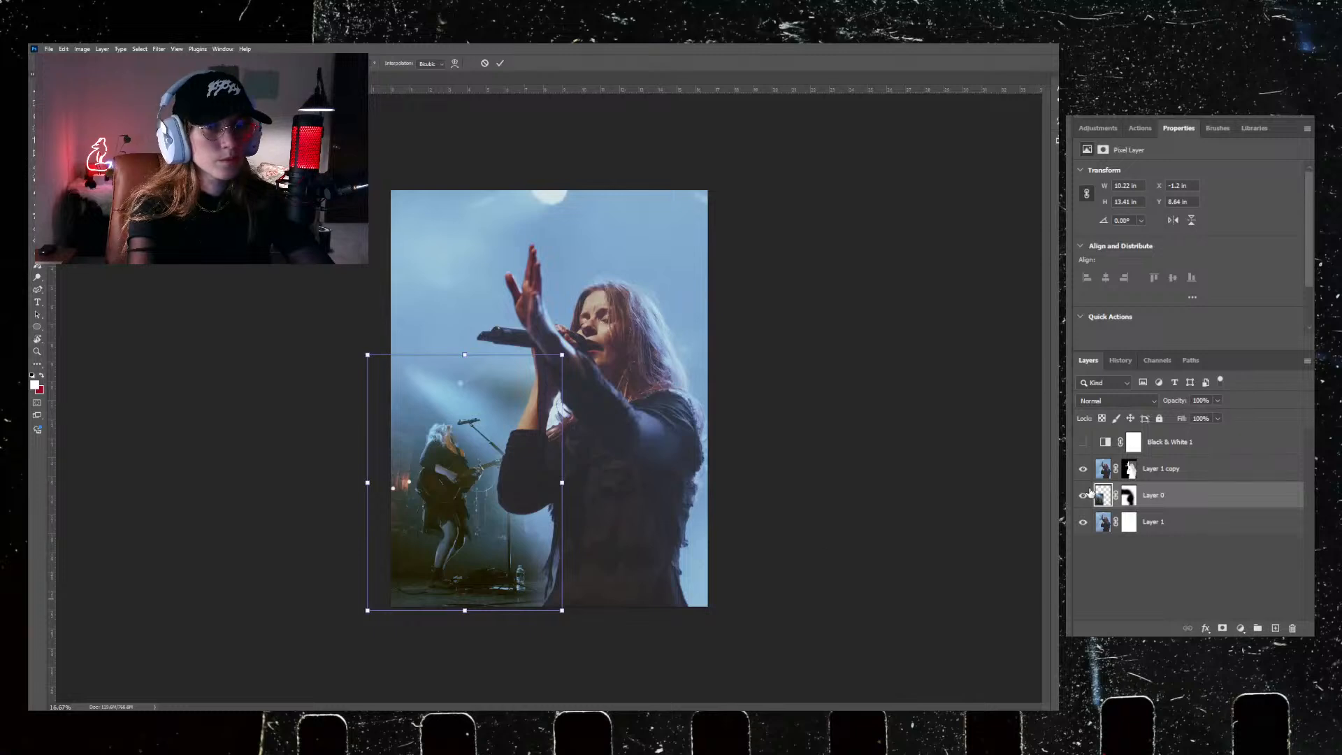
{"action": "left_click", "coordinate": [1197, 600]}
{"action": "left_click", "coordinate": [1192, 505]}
{"action": "key", "text": "ctrl+j"}
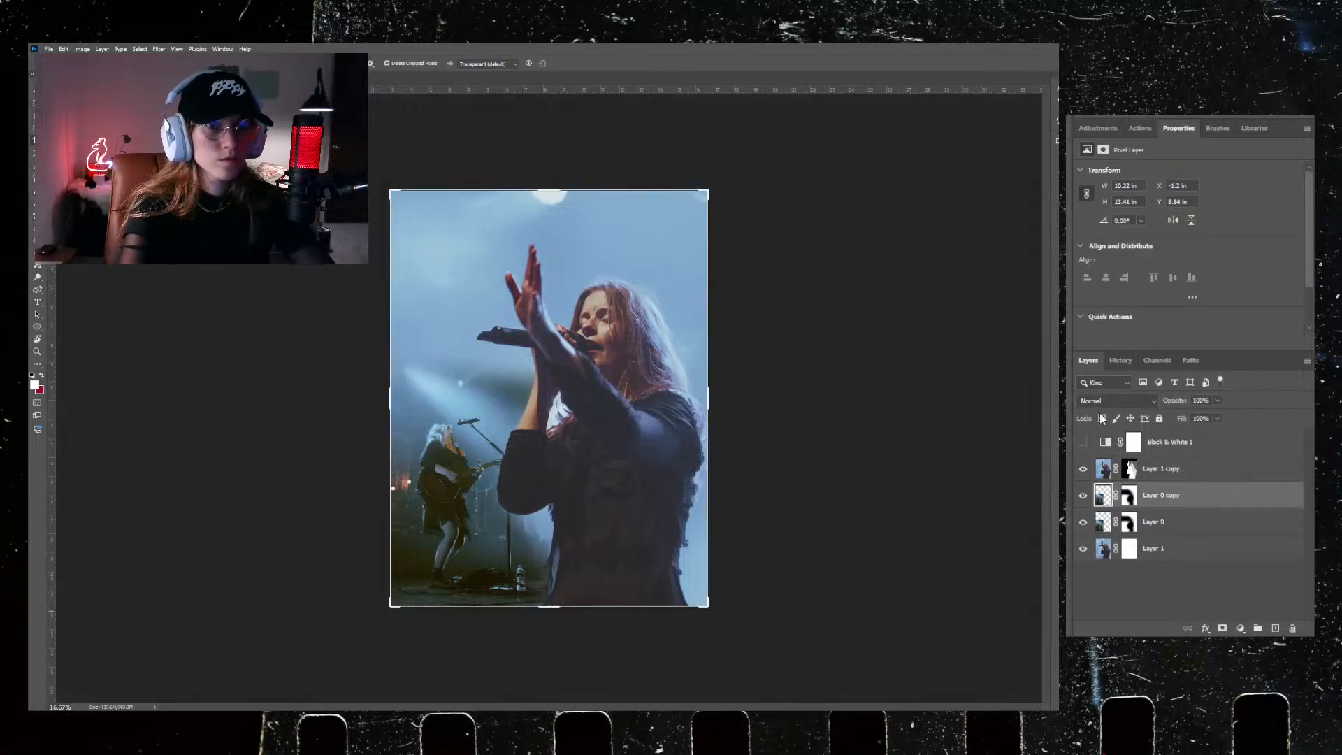
{"action": "left_click", "coordinate": [1150, 401]}
{"action": "scroll", "coordinate": [1118, 401], "scroll_direction": "down", "scroll_amount": 9}
{"action": "scroll", "coordinate": [1113, 400], "scroll_direction": "up", "scroll_amount": 1}
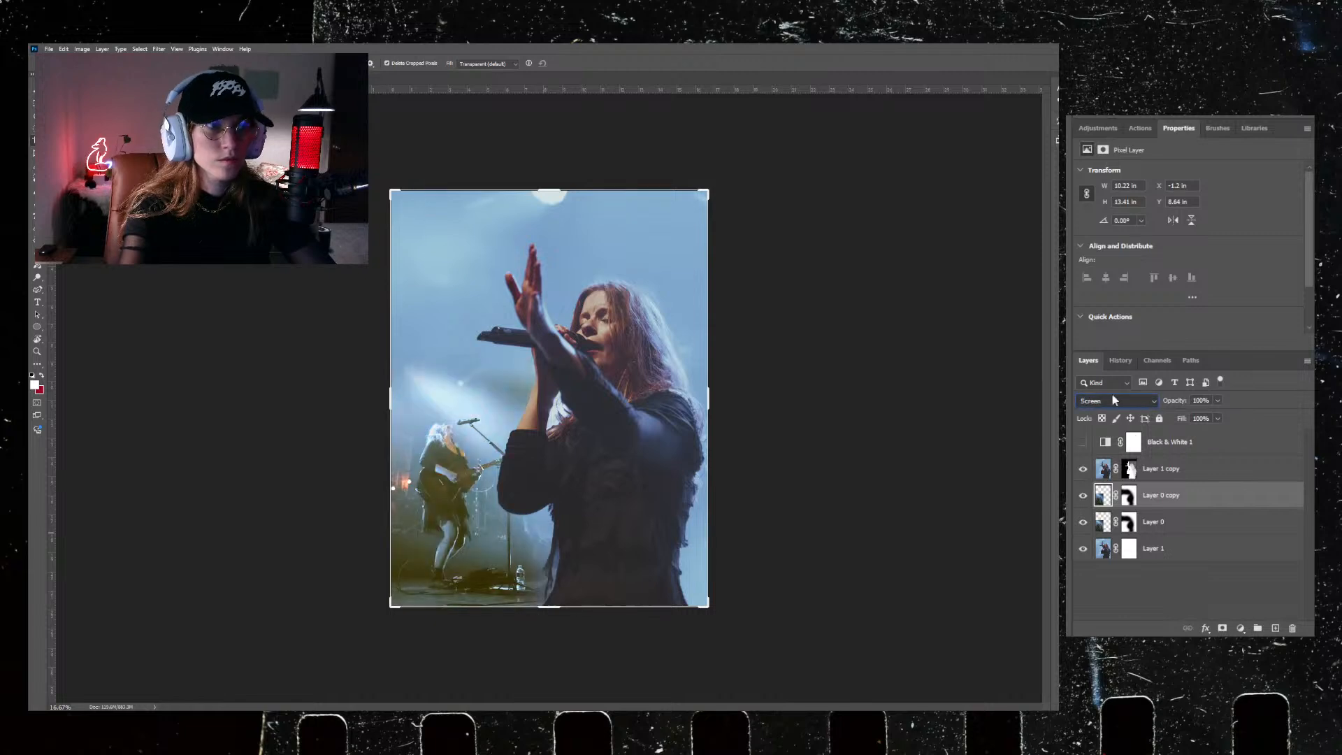
Step: Scale the four photo layers down together to 31.2 × 23 in and shift the guitarist and singer slightly right
{"action": "key", "text": "v"}
{"action": "left_click", "coordinate": [1193, 522]}
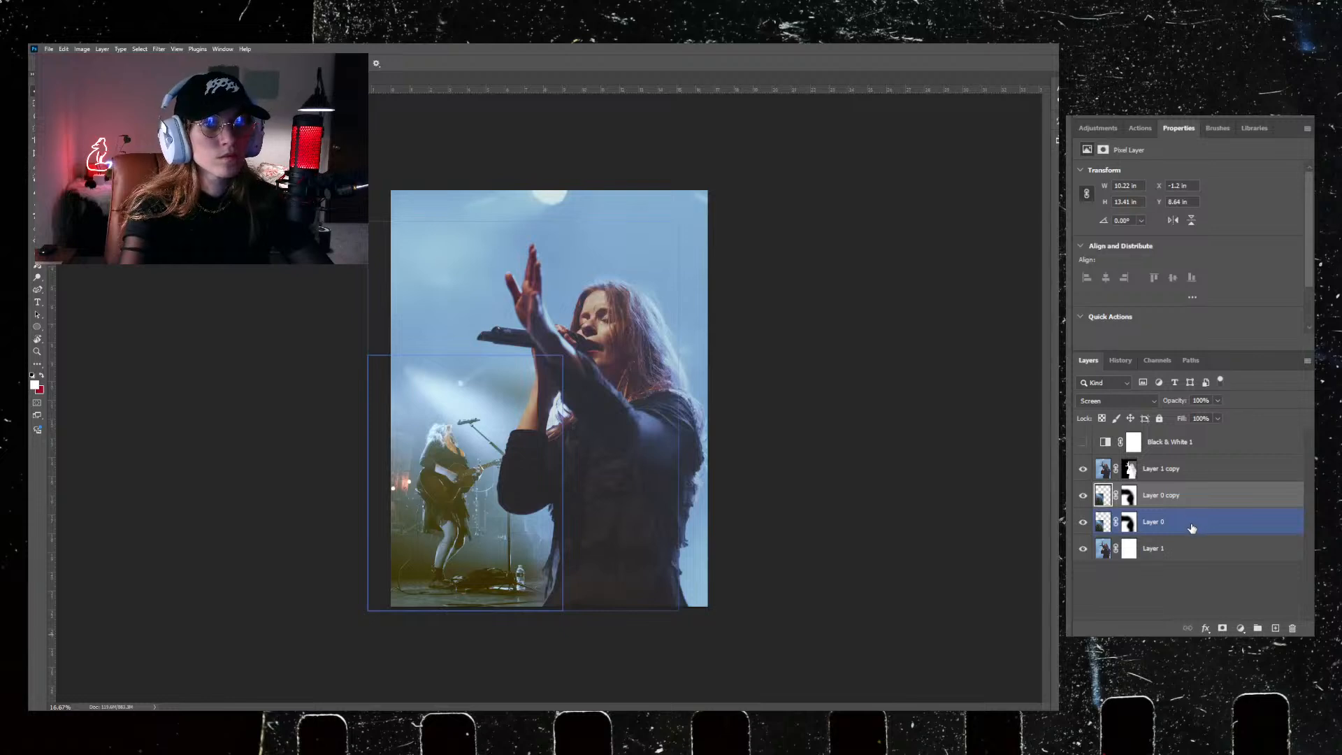
{"action": "left_click", "coordinate": [1191, 529], "text": "ctrl"}
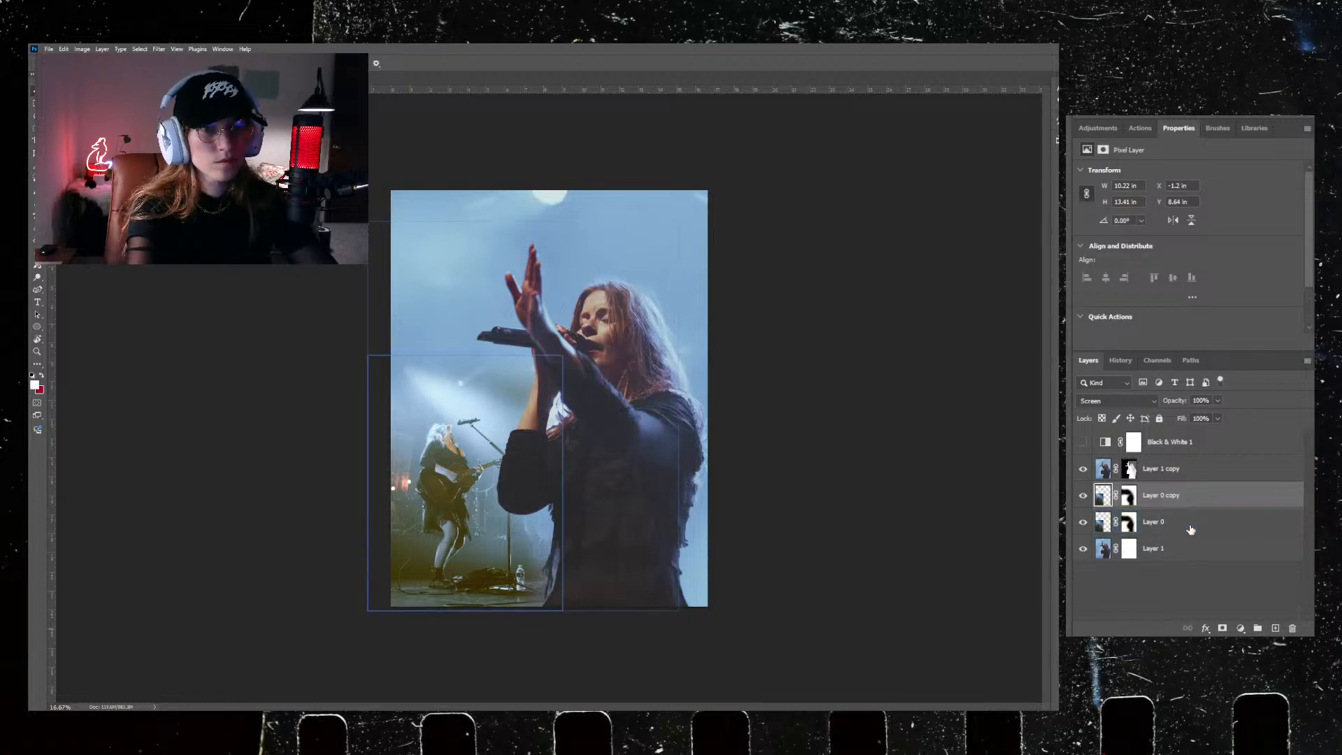
{"action": "left_click", "coordinate": [1213, 550]}
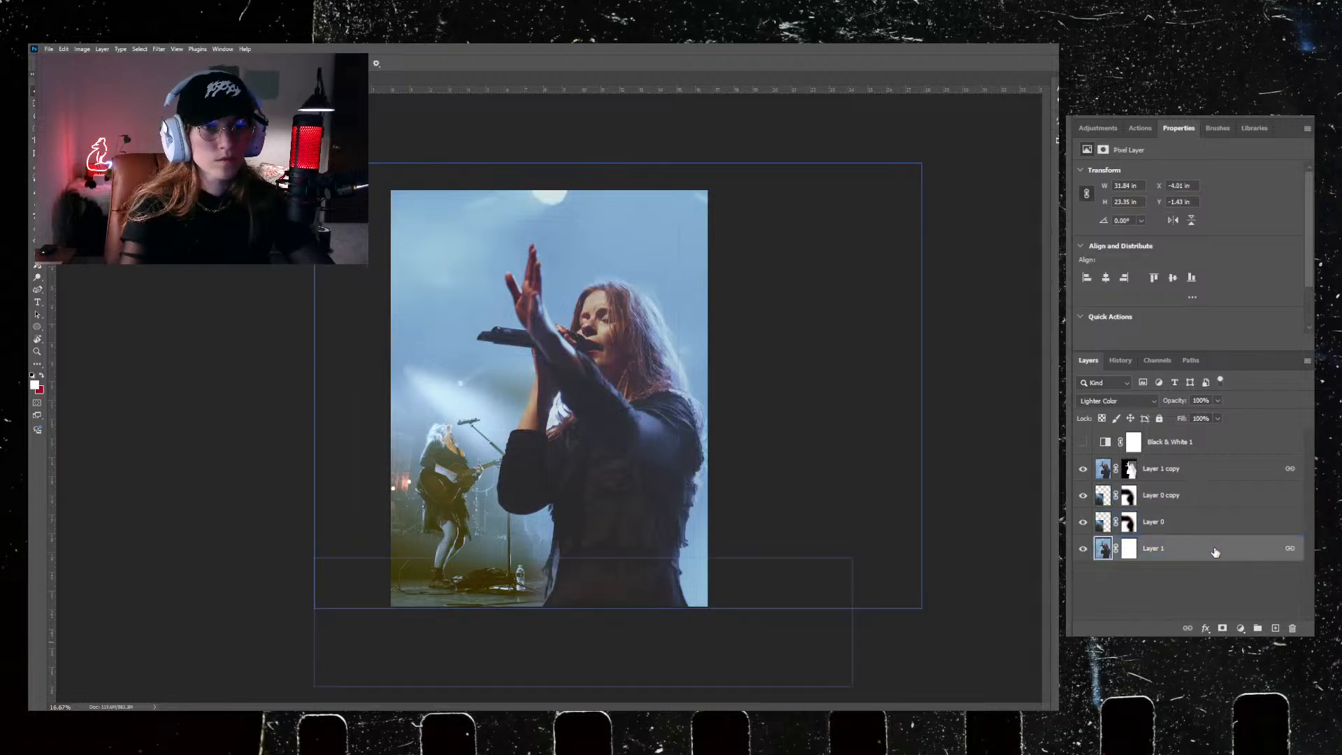
{"action": "left_click", "coordinate": [1185, 467], "text": "shift"}
{"action": "key", "text": "ctrl+t"}
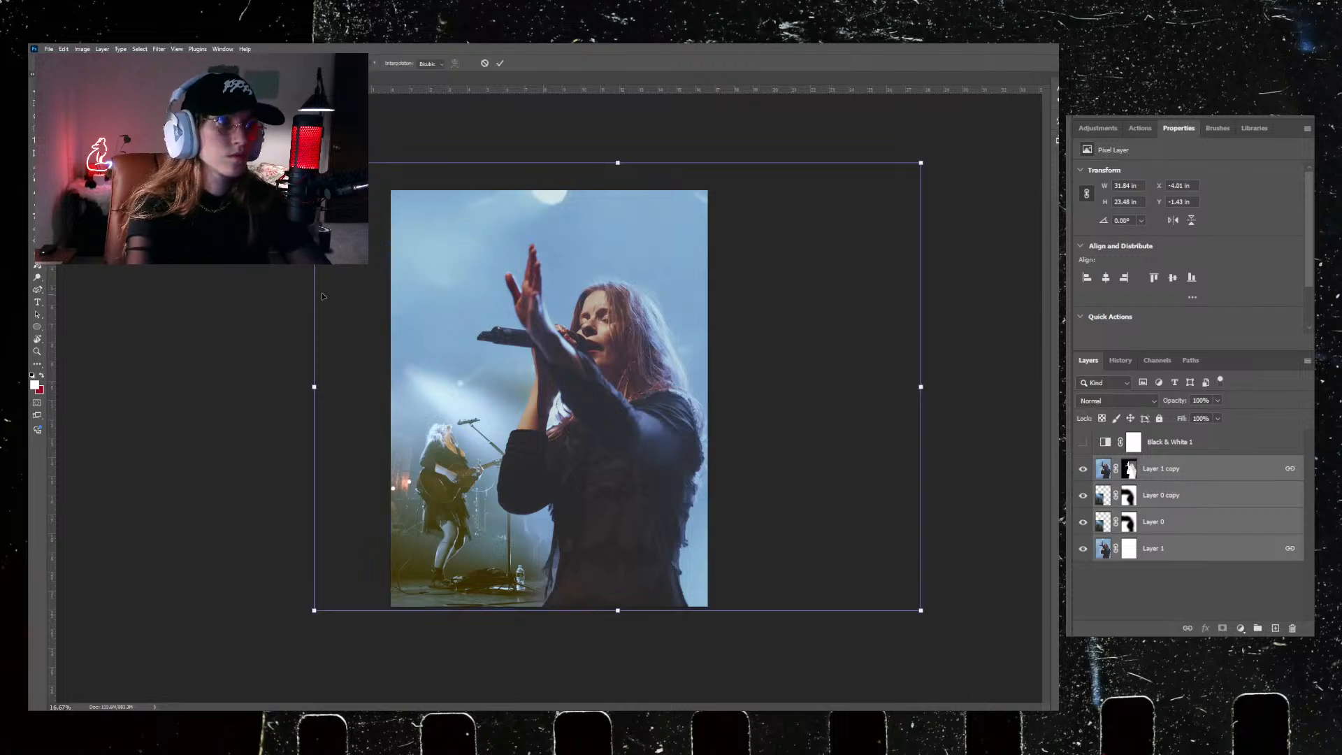
{"action": "left_click_drag", "start_coordinate": [922, 166], "coordinate": [908, 174]}
{"action": "left_click_drag", "start_coordinate": [519, 330], "coordinate": [531, 333]}
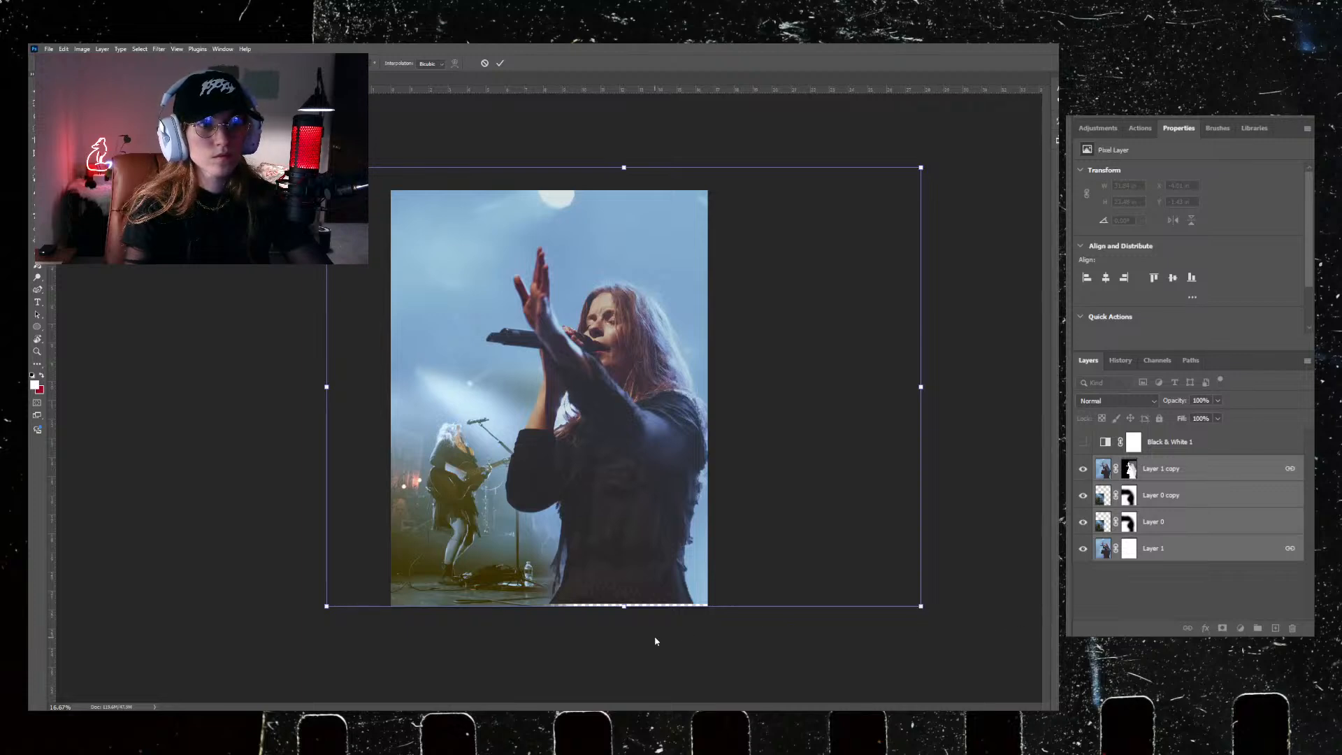
{"action": "key", "text": "Return"}
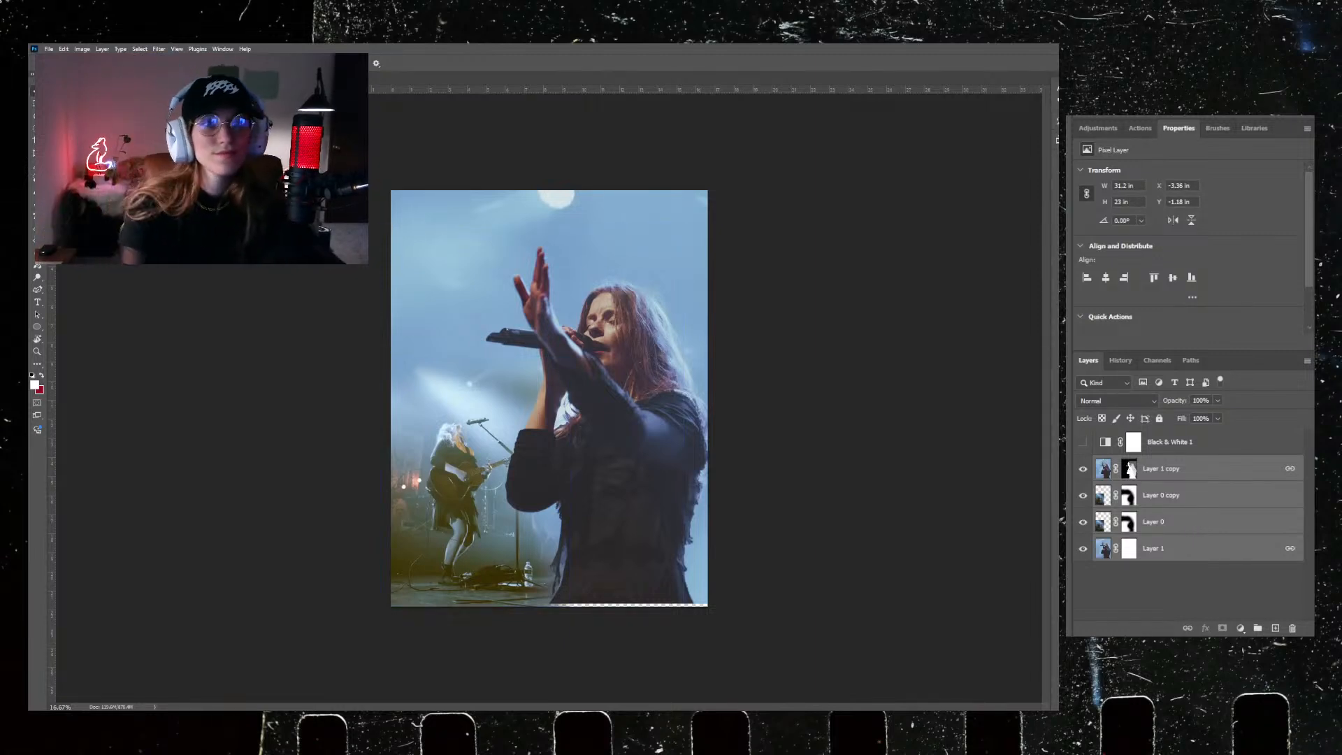
{"action": "key", "text": "ctrl+t"}
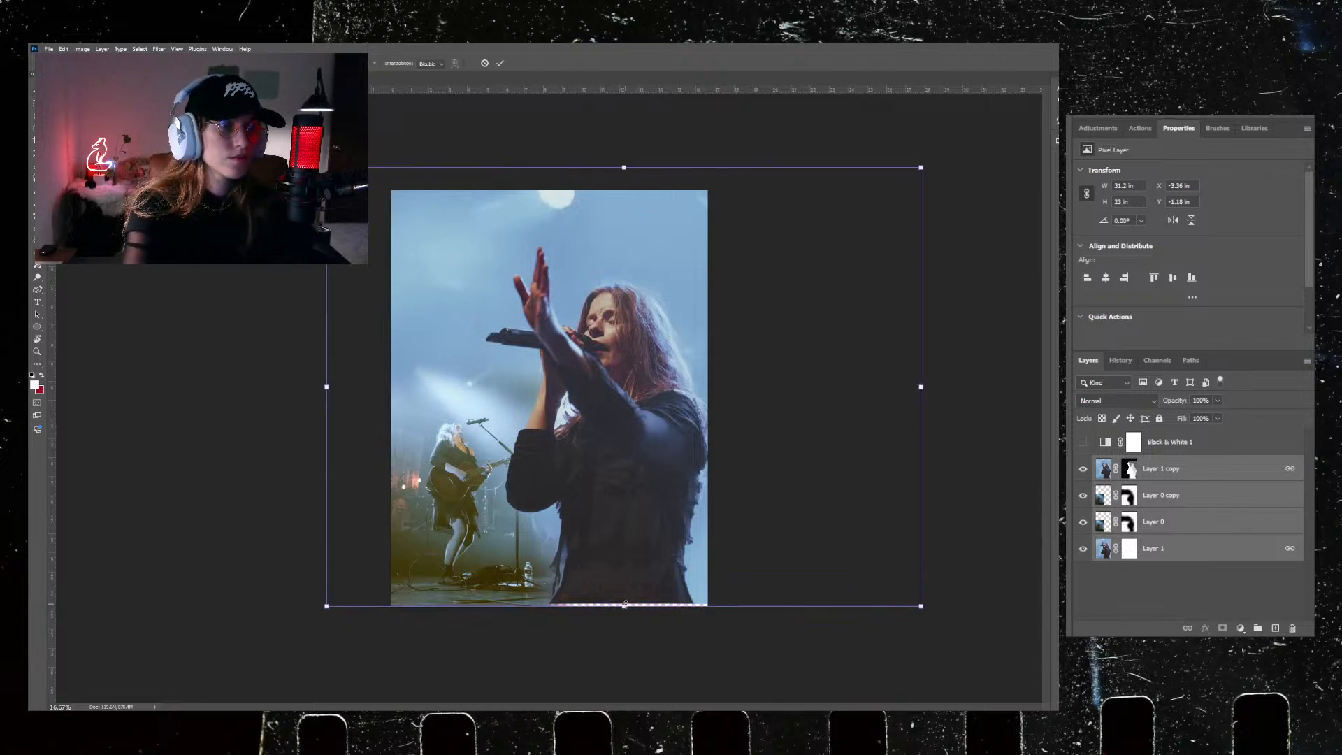
{"action": "left_click_drag", "start_coordinate": [616, 568], "coordinate": [613, 560]}
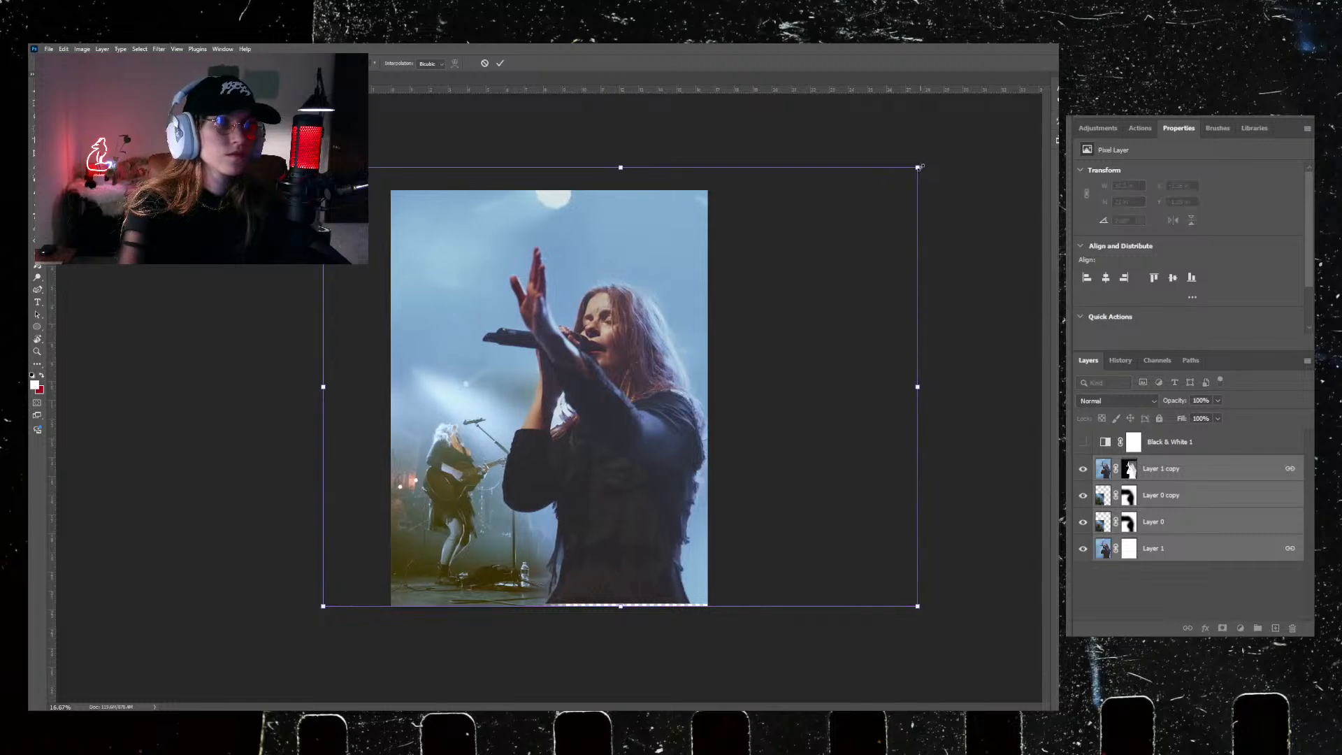
{"action": "key", "text": "Escape"}
Step: Enlarge Layer 1 and Layer 1 copy together to about 33.07 × 24.25 in, positioning the singer to cover the canvas's bottom edge
{"action": "left_click", "coordinate": [1141, 602]}
{"action": "left_click", "coordinate": [1163, 548]}
{"action": "left_click", "coordinate": [1171, 495]}
{"action": "left_click", "coordinate": [1181, 470]}
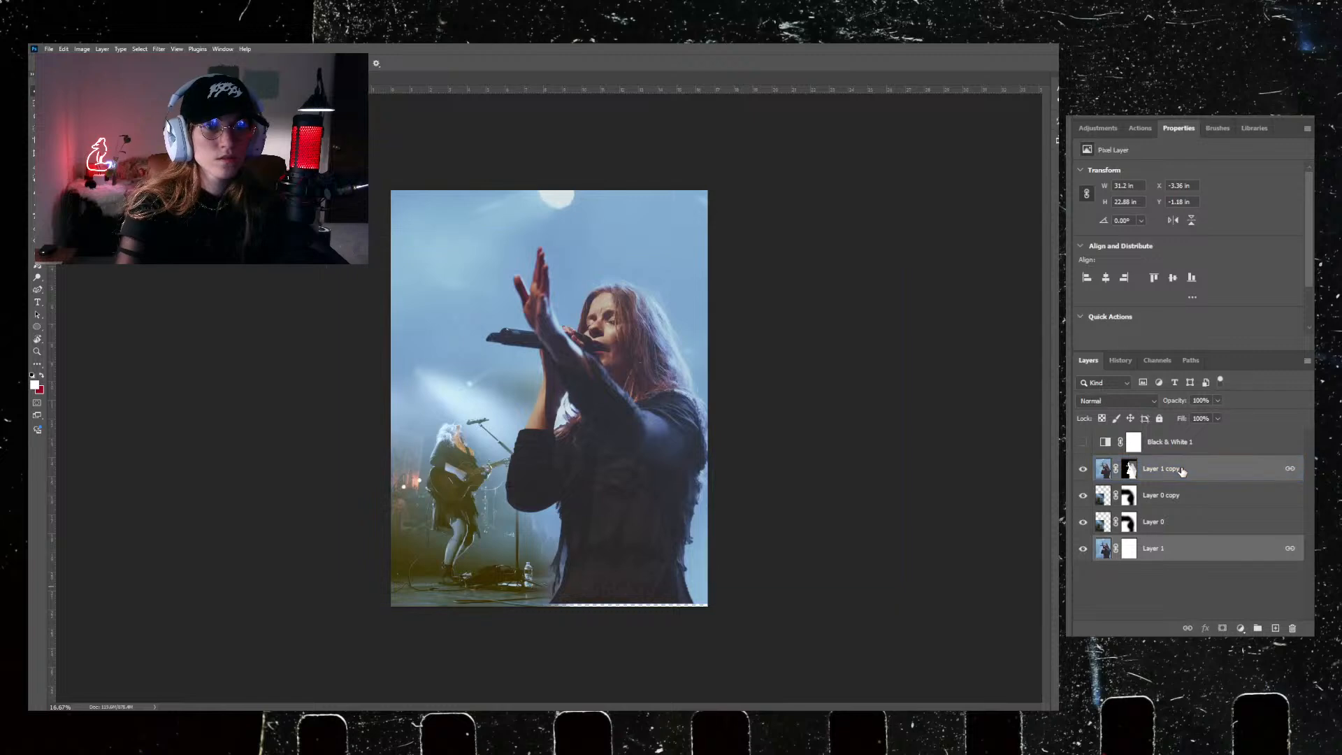
{"action": "key", "text": "ctrl+t"}
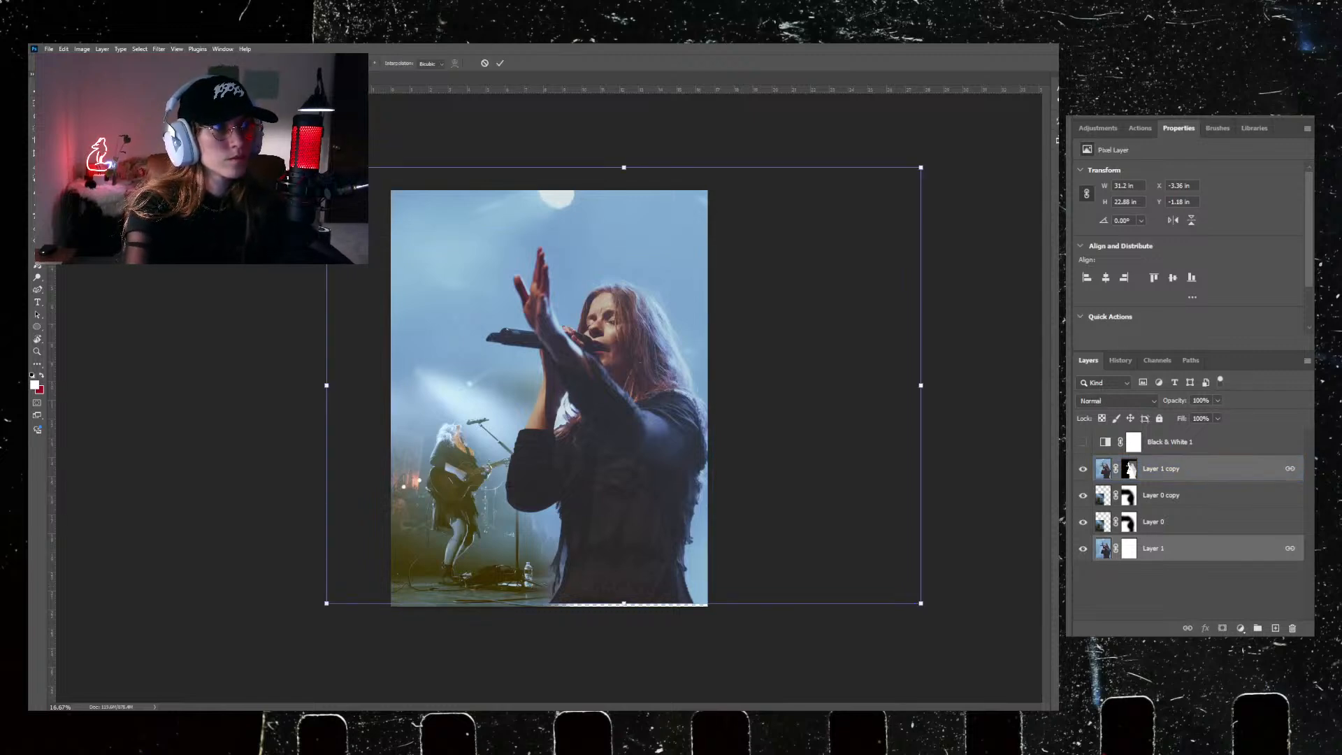
{"action": "left_click_drag", "start_coordinate": [327, 168], "coordinate": [284, 136]}
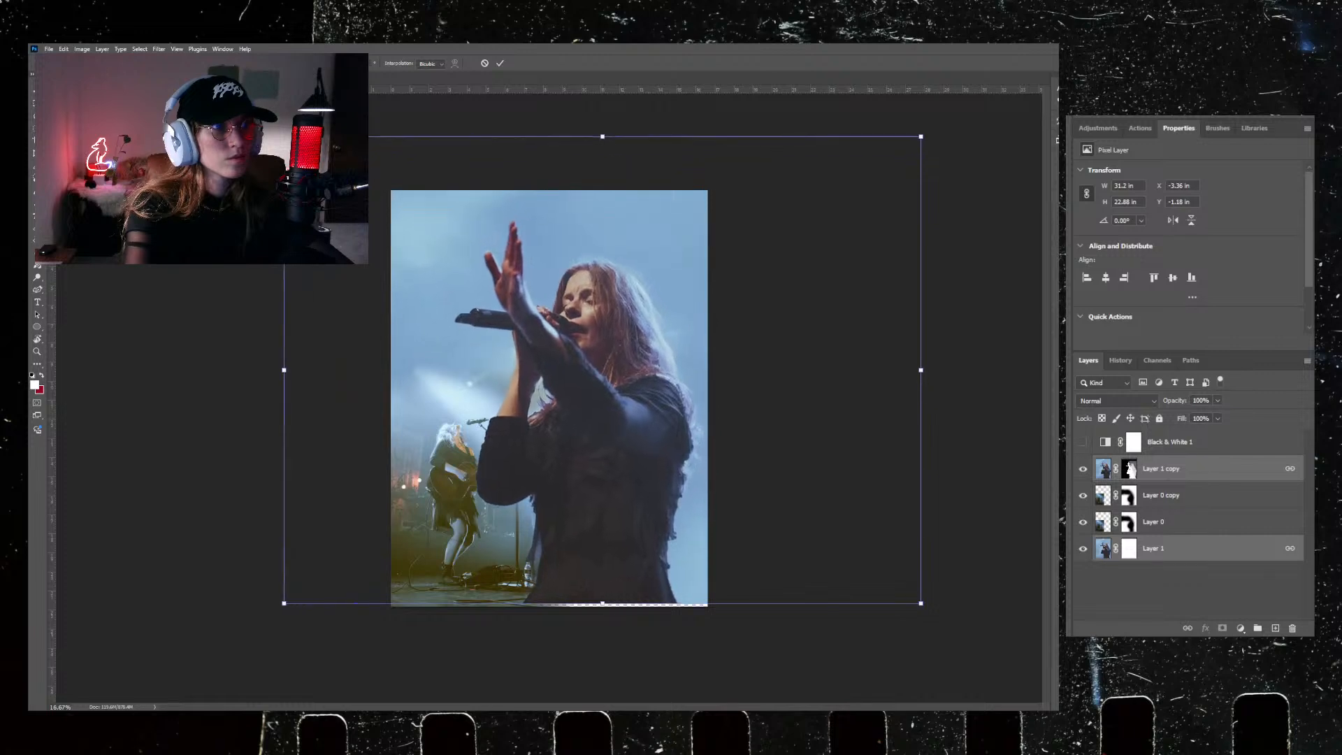
{"action": "left_click_drag", "start_coordinate": [543, 311], "coordinate": [560, 315]}
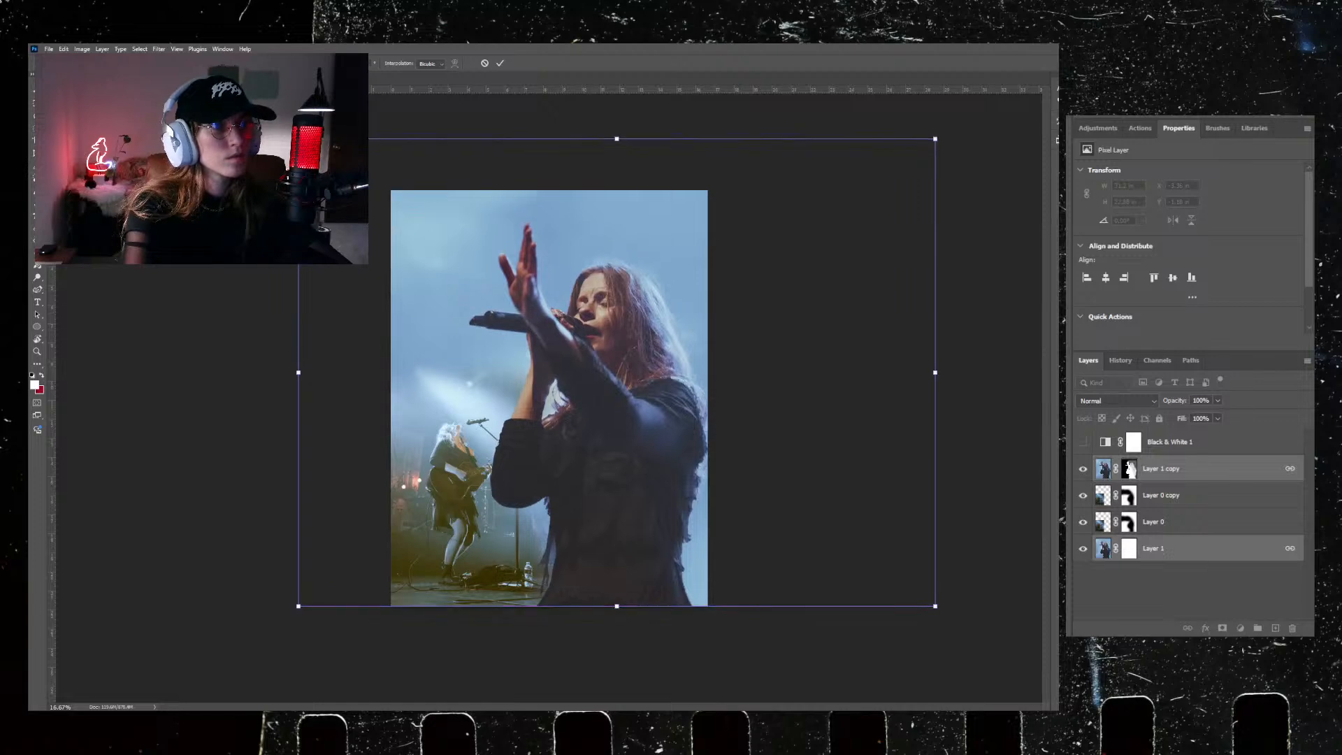
{"action": "left_click_drag", "start_coordinate": [299, 139], "coordinate": [304, 144]}
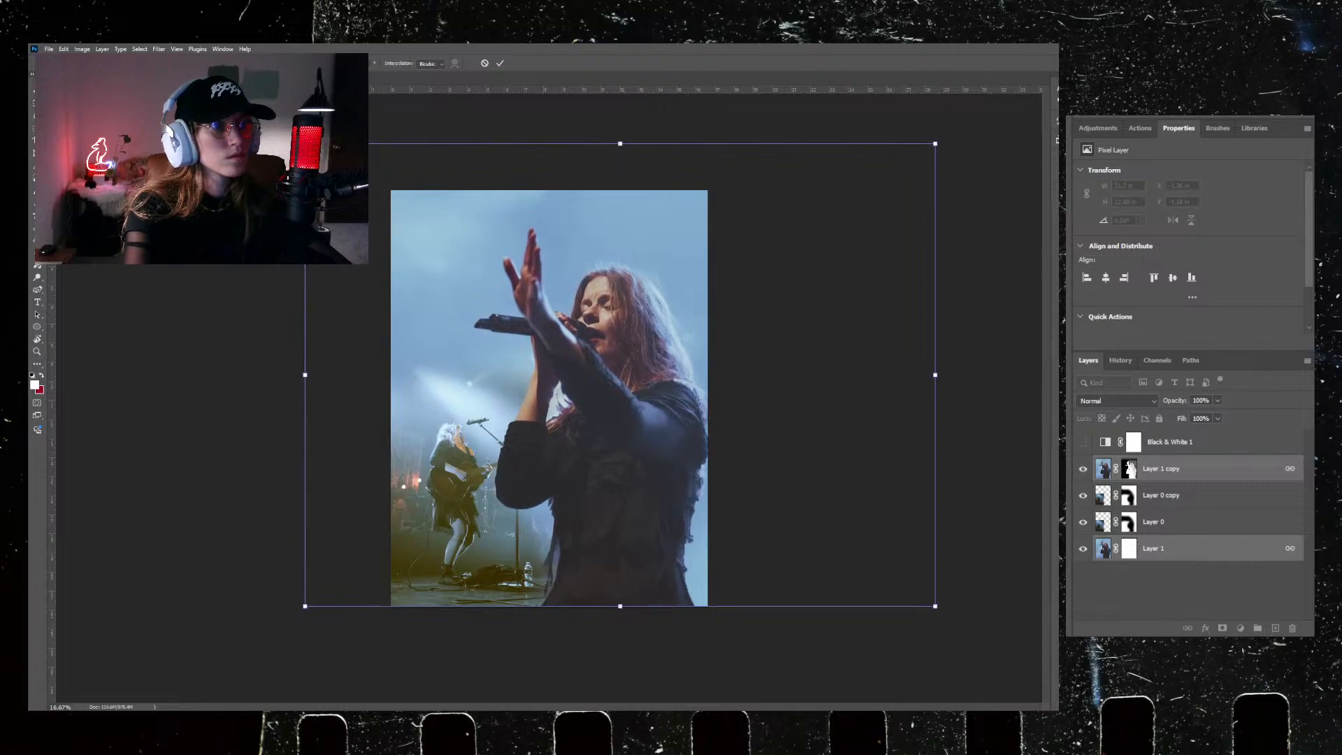
{"action": "left_click_drag", "start_coordinate": [578, 331], "coordinate": [575, 331]}
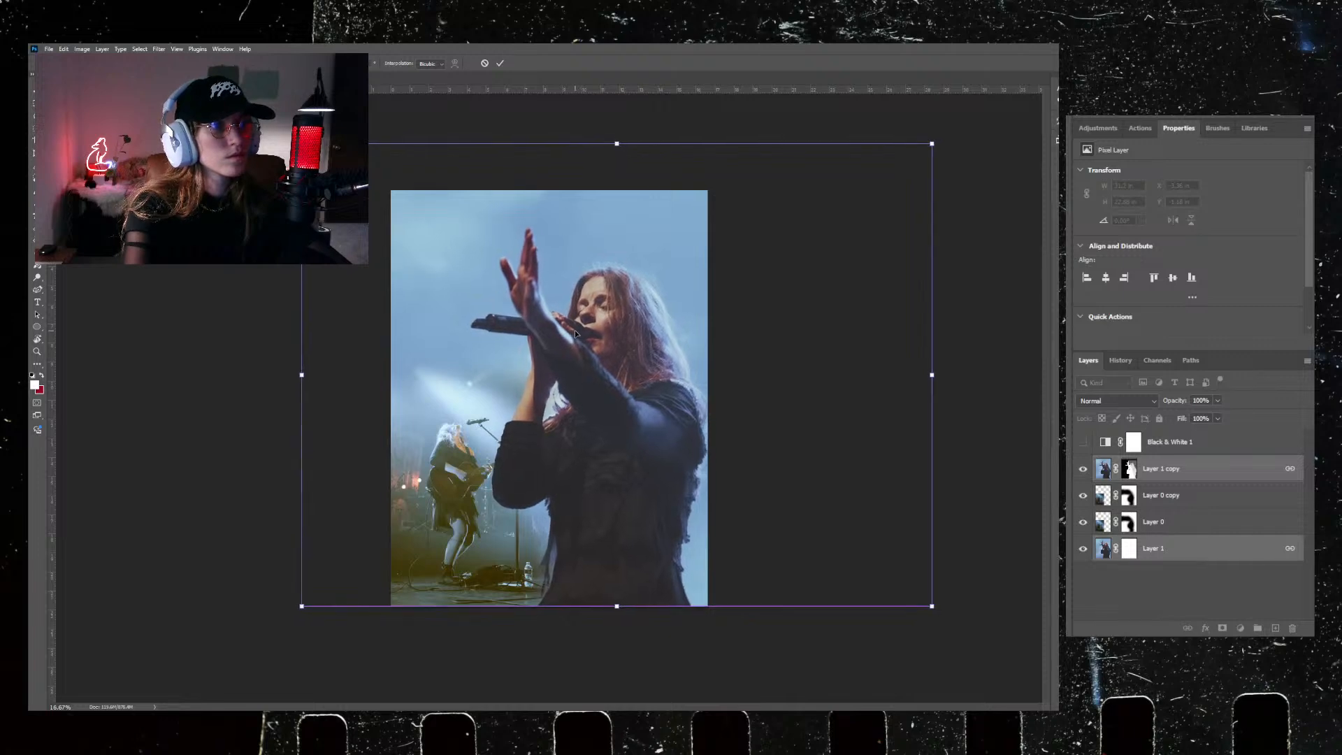
{"action": "key", "text": "Return"}
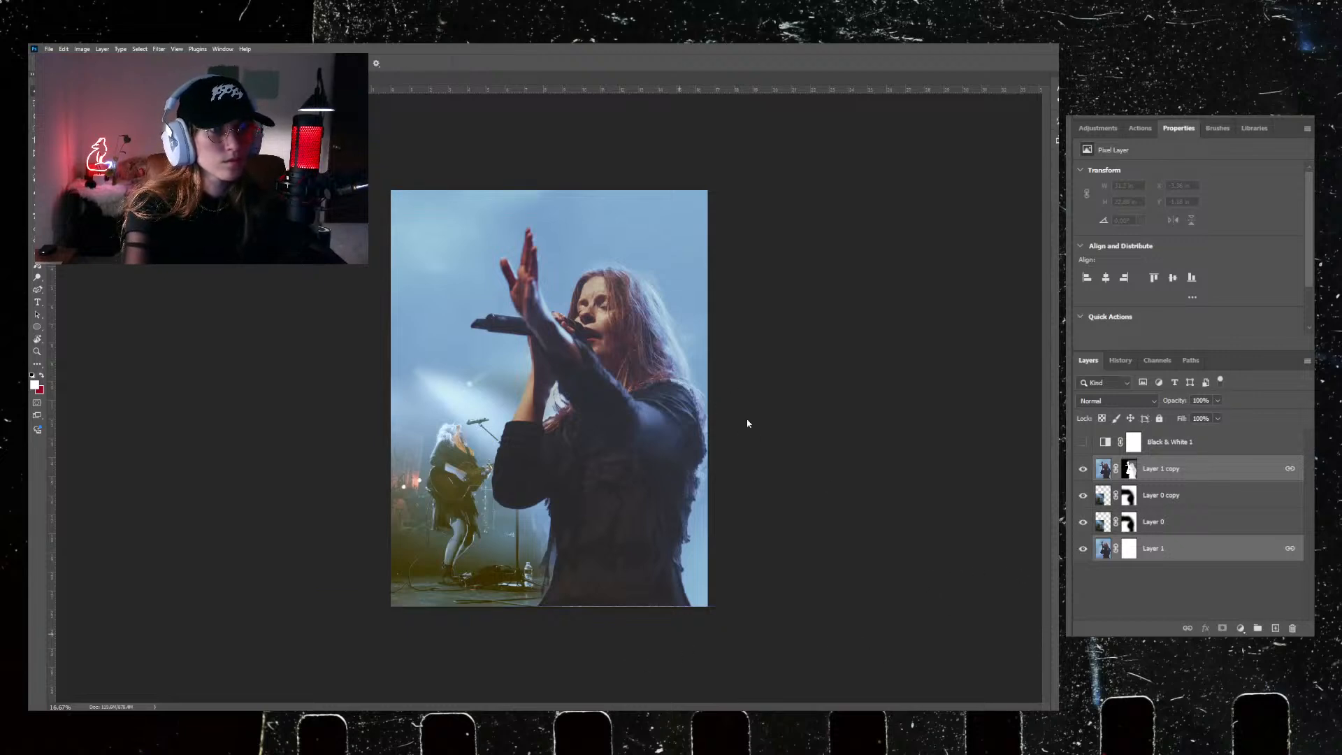
Step: Stretch the two singer layers slightly past the canvas's bottom edge, to a height of 24.35 in
{"action": "key", "text": "ctrl+t"}
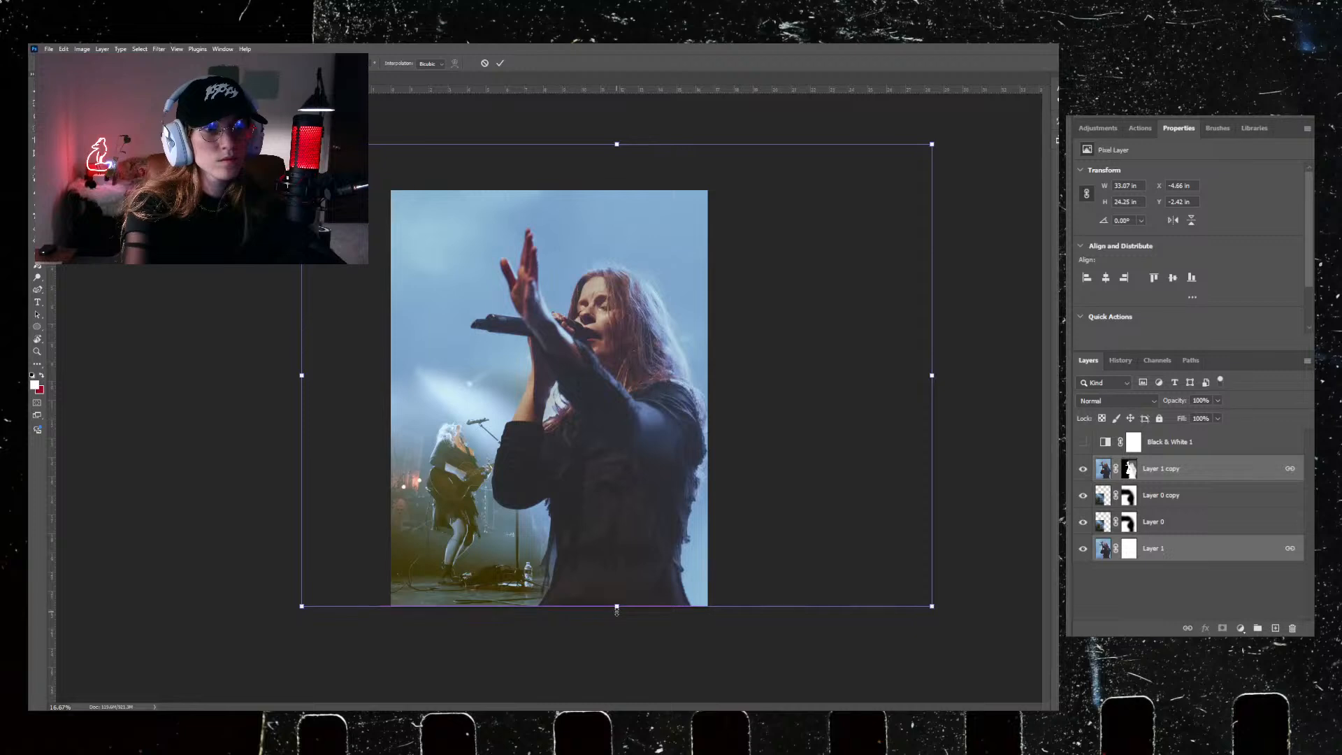
{"action": "left_click_drag", "start_coordinate": [616, 612], "coordinate": [616, 612]}
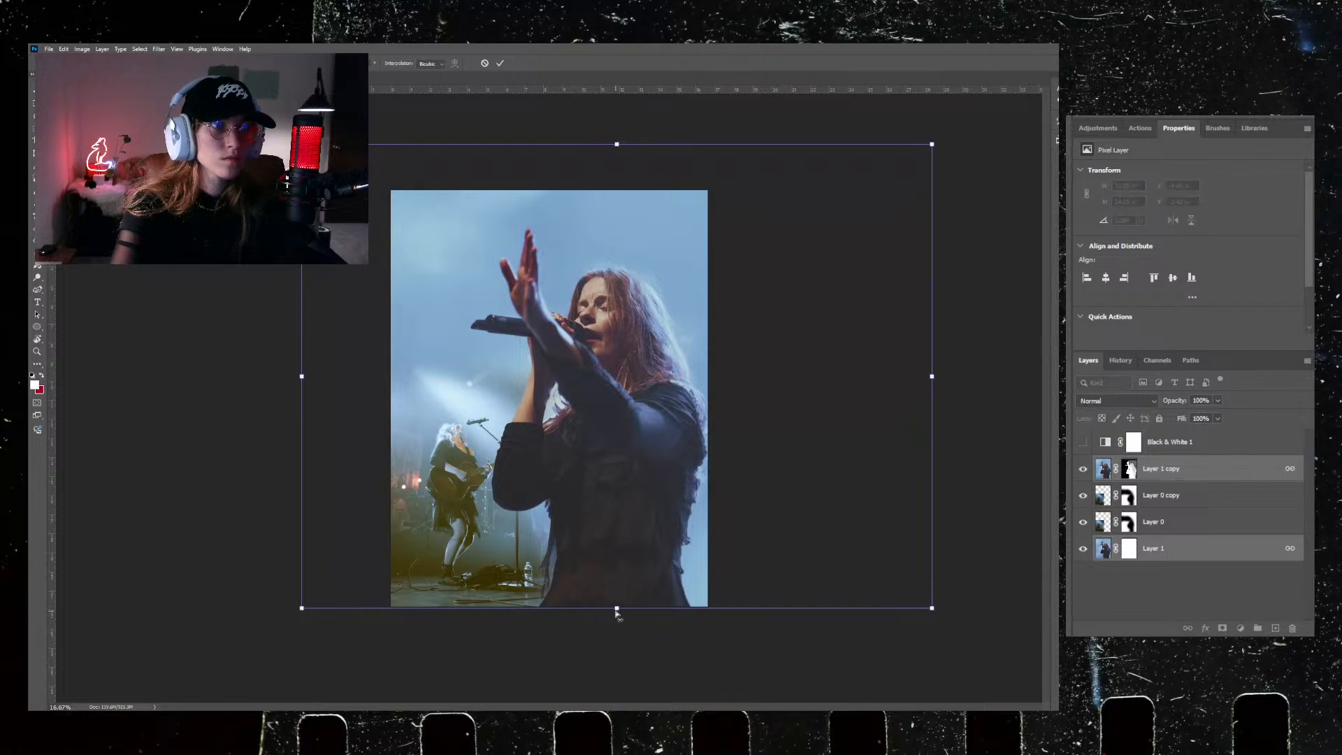
{"action": "key", "text": "Return"}
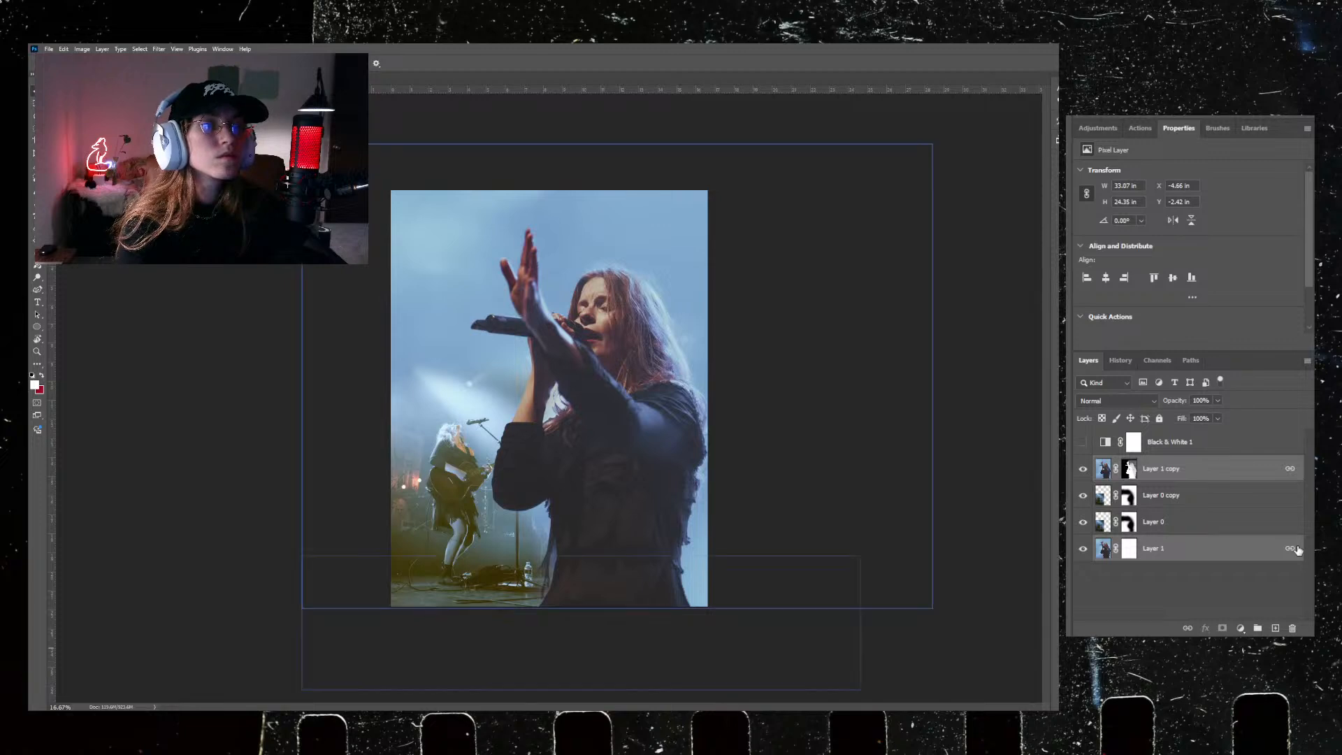
Step: Link Layer 0 and Layer 0 copy so the two guitarist layers transform together
{"action": "left_click", "coordinate": [1207, 475]}
{"action": "left_click_drag", "start_coordinate": [1101, 550], "coordinate": [1104, 526]}
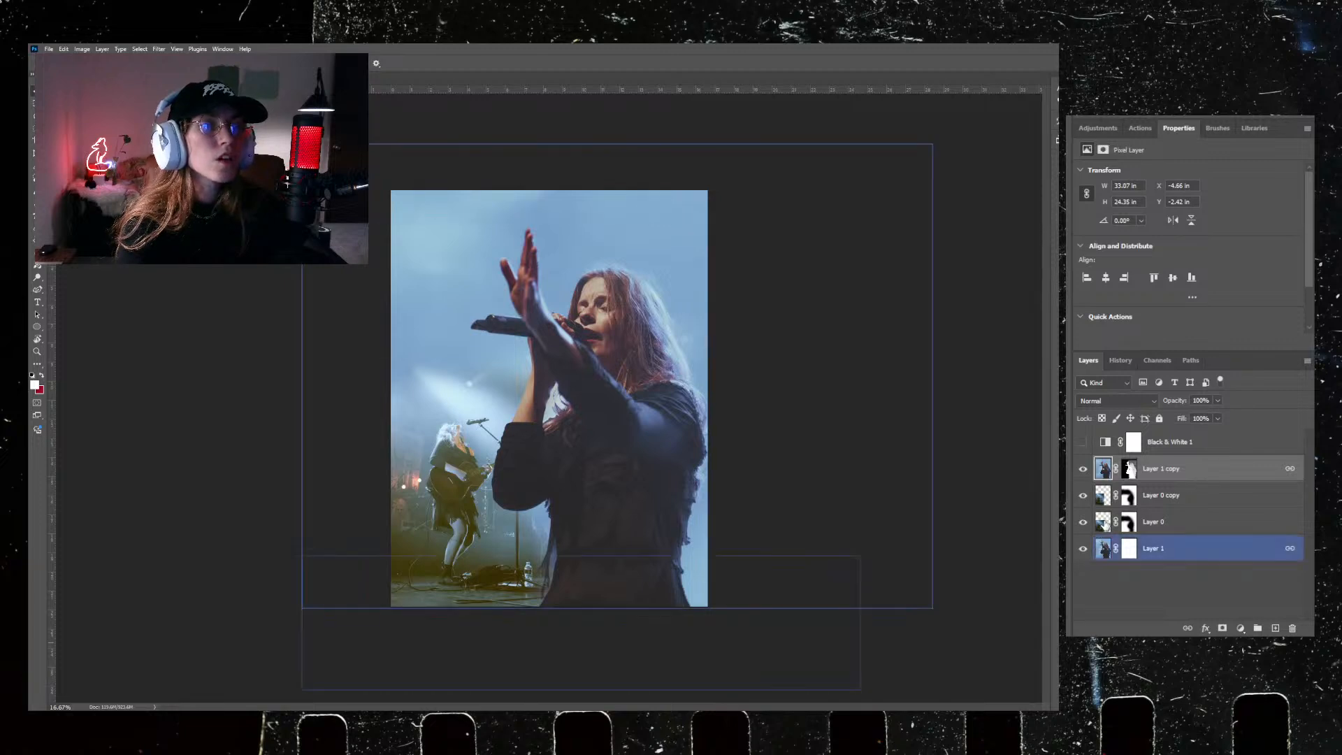
{"action": "left_click", "coordinate": [1103, 520]}
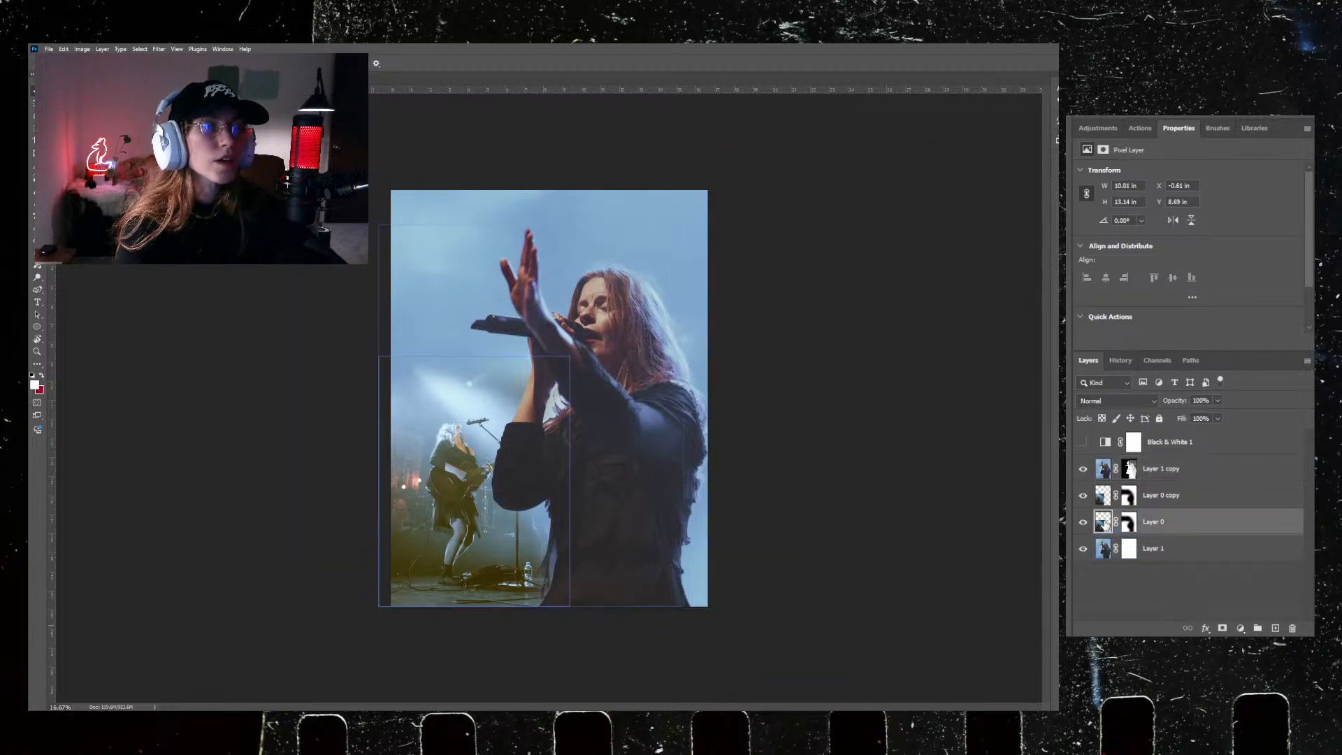
{"action": "left_click", "coordinate": [1200, 505]}
{"action": "left_click", "coordinate": [1186, 628]}
Step: Enlarge the two linked guitarist layers to about 10.74 × 14.09 in and shift the guitarist slightly left
{"action": "left_click", "coordinate": [1157, 554]}
{"action": "key", "text": "ctrl+t"}
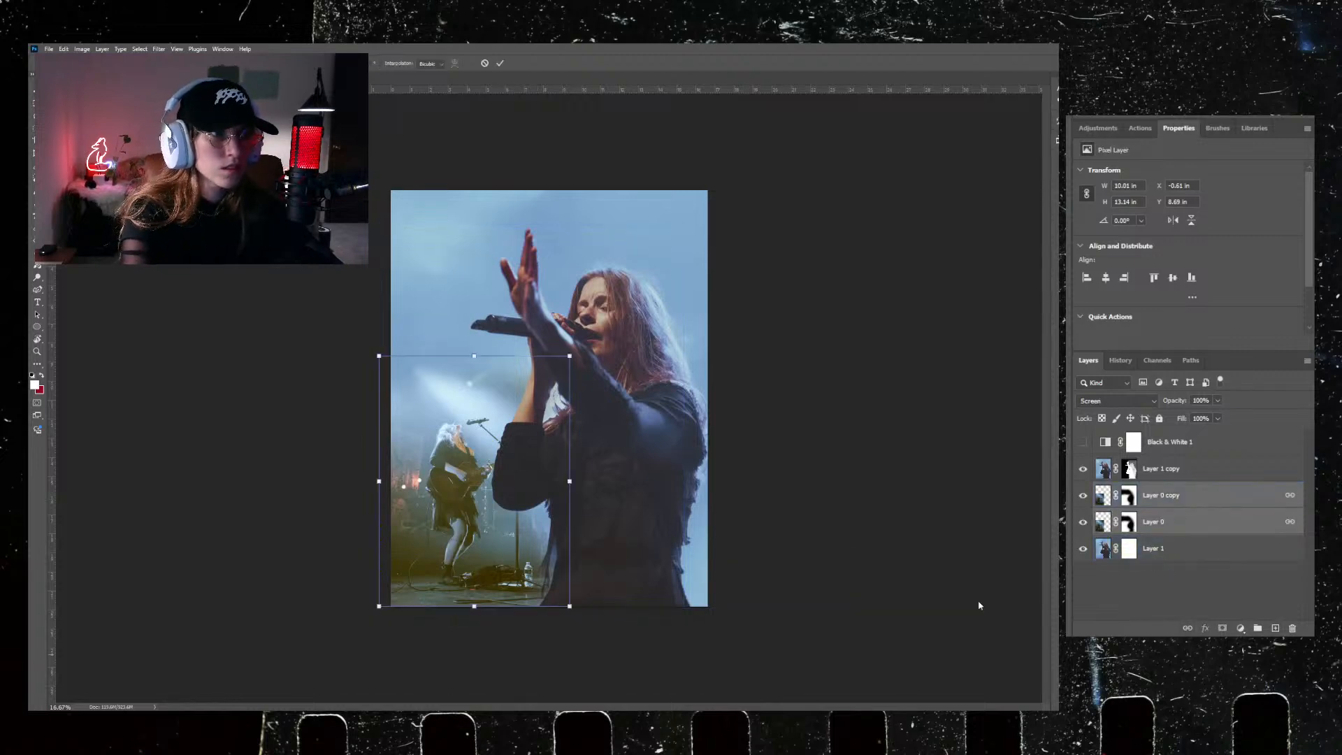
{"action": "left_click_drag", "start_coordinate": [569, 356], "coordinate": [557, 371]}
{"action": "left_click_drag", "start_coordinate": [378, 369], "coordinate": [346, 343]}
{"action": "left_click_drag", "start_coordinate": [474, 465], "coordinate": [480, 467]}
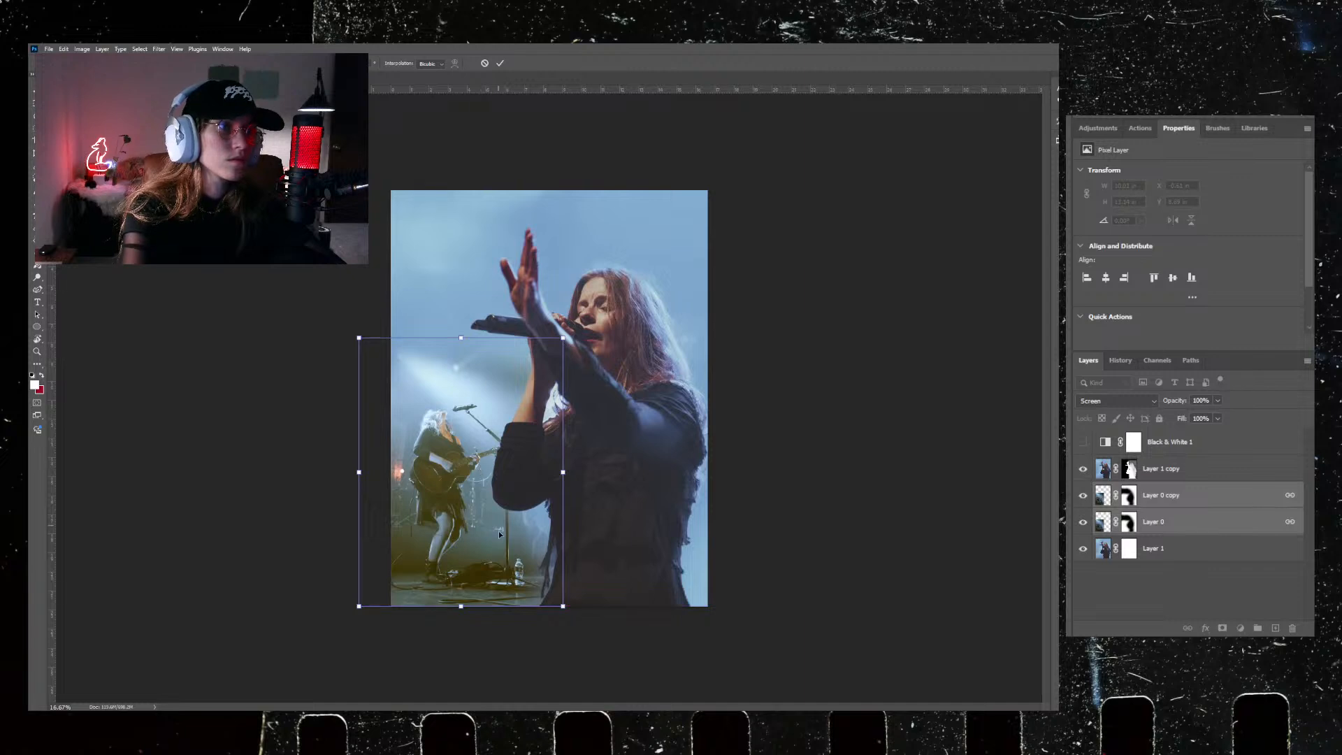
{"action": "key", "text": "Return"}
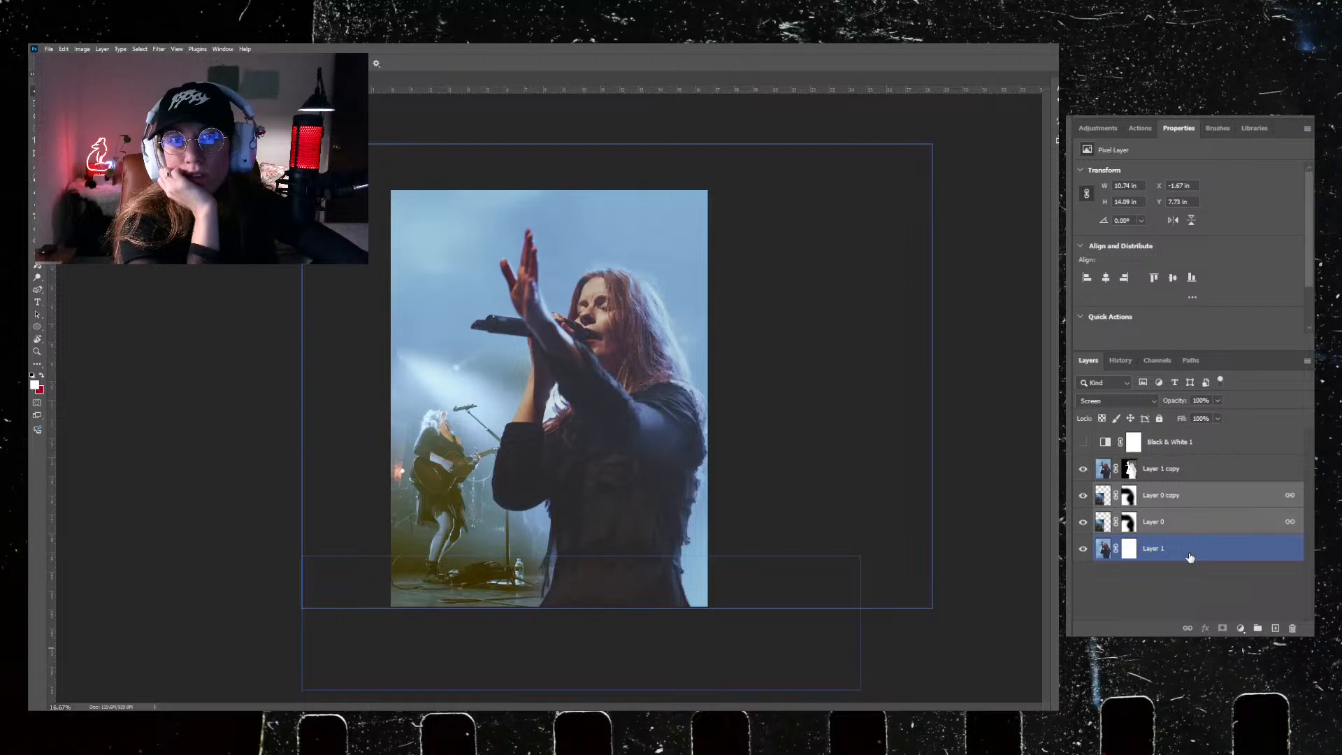
Step: Rotate Layer 1 and Layer 1 copy slightly counter-clockwise, enlarging them together to about 36.85 × 28.5 in with the singer higher and further left
{"action": "left_click", "coordinate": [1174, 468], "text": "shift"}
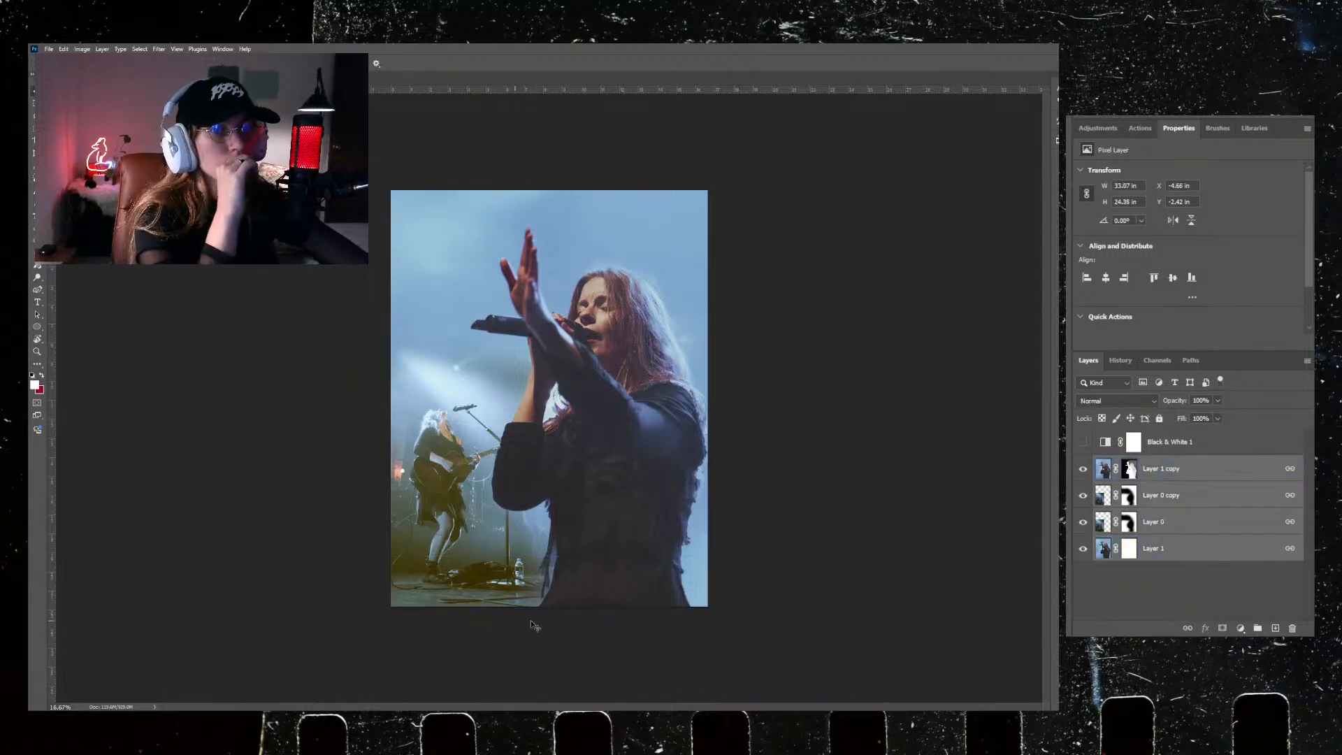
{"action": "left_click", "coordinate": [1164, 552]}
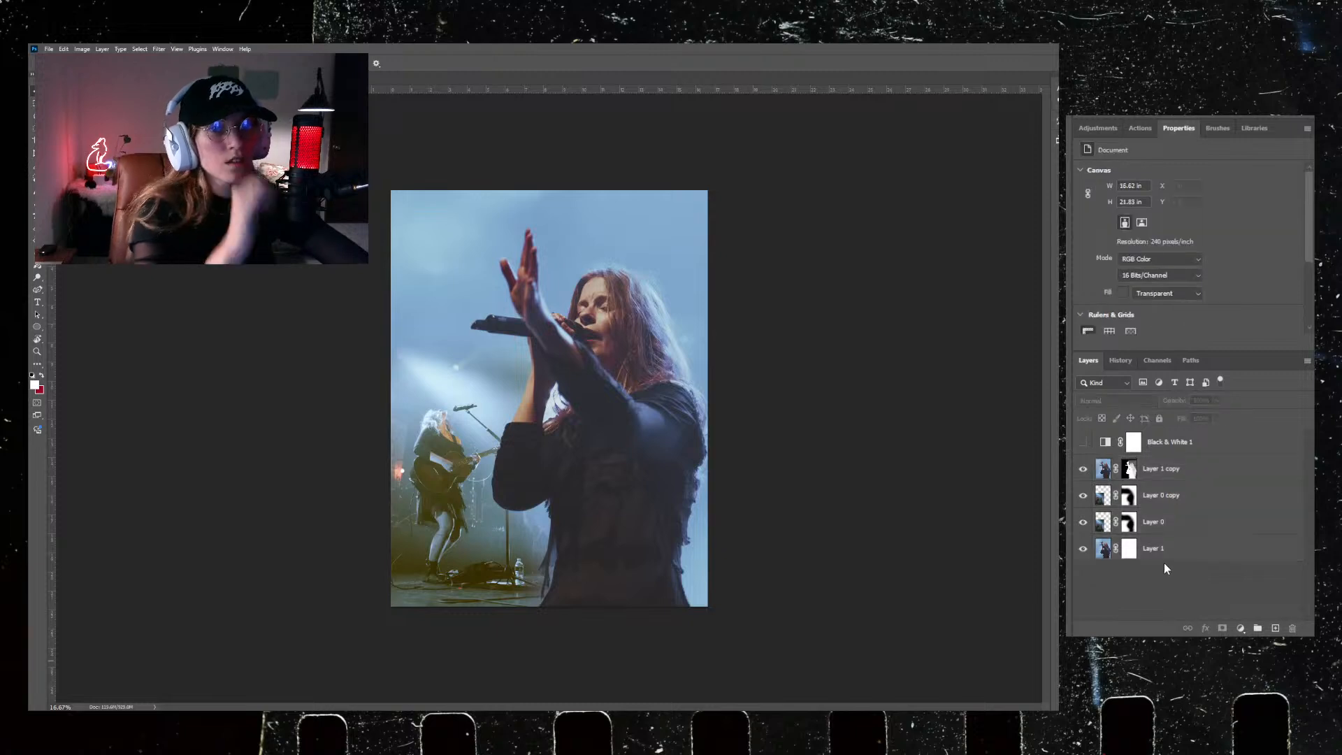
{"action": "left_click", "coordinate": [1172, 481], "text": "ctrl"}
{"action": "key", "text": "ctrl+t"}
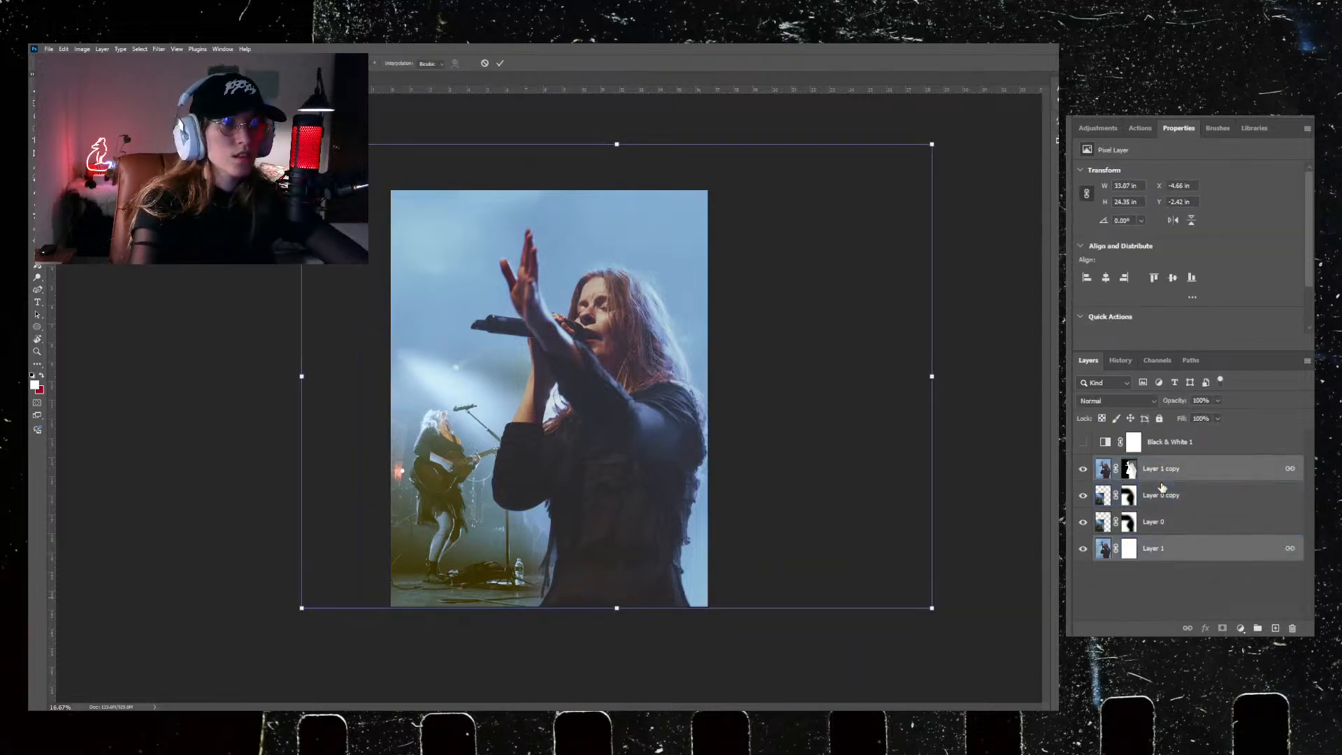
{"action": "left_click_drag", "start_coordinate": [227, 617], "coordinate": [259, 642]}
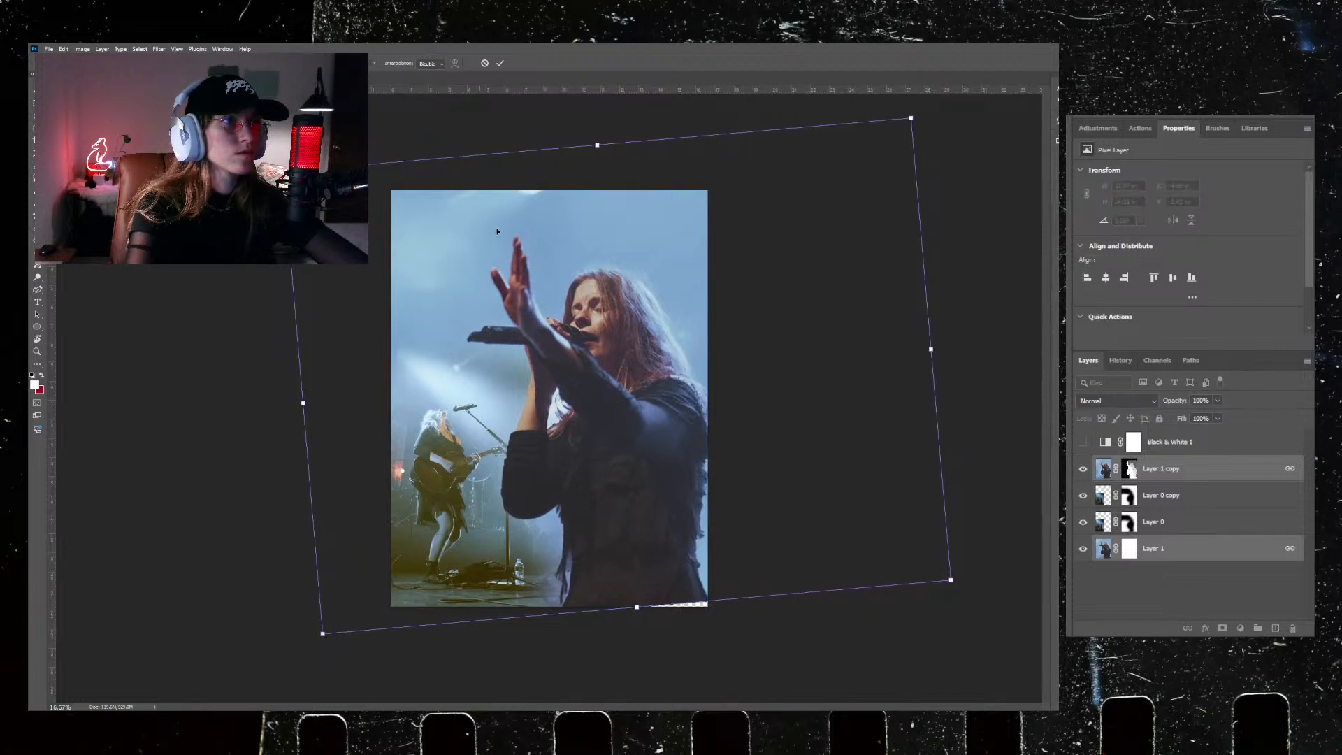
{"action": "left_click_drag", "start_coordinate": [596, 144], "coordinate": [566, 104]}
{"action": "left_click_drag", "start_coordinate": [548, 431], "coordinate": [544, 428]}
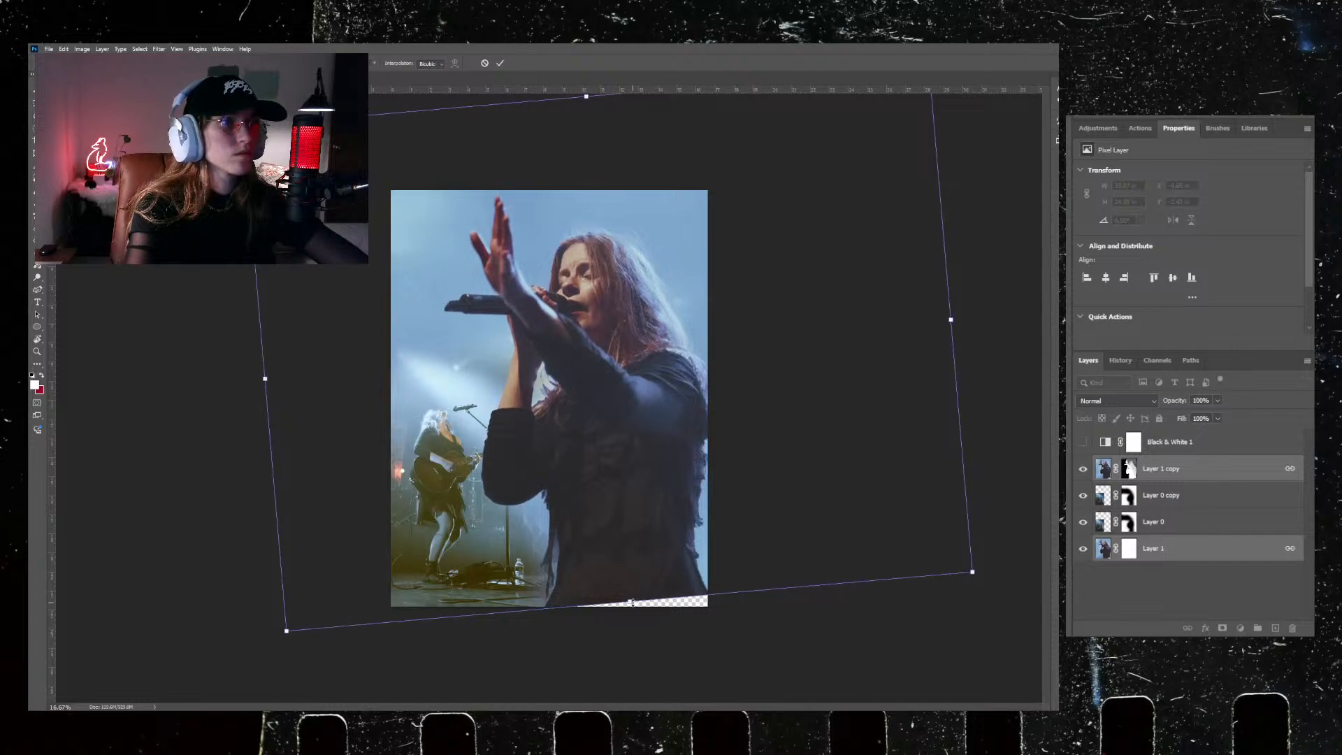
{"action": "left_click_drag", "start_coordinate": [953, 317], "coordinate": [931, 329]}
{"action": "left_click_drag", "start_coordinate": [608, 383], "coordinate": [617, 393]}
{"action": "key", "text": "Return"}
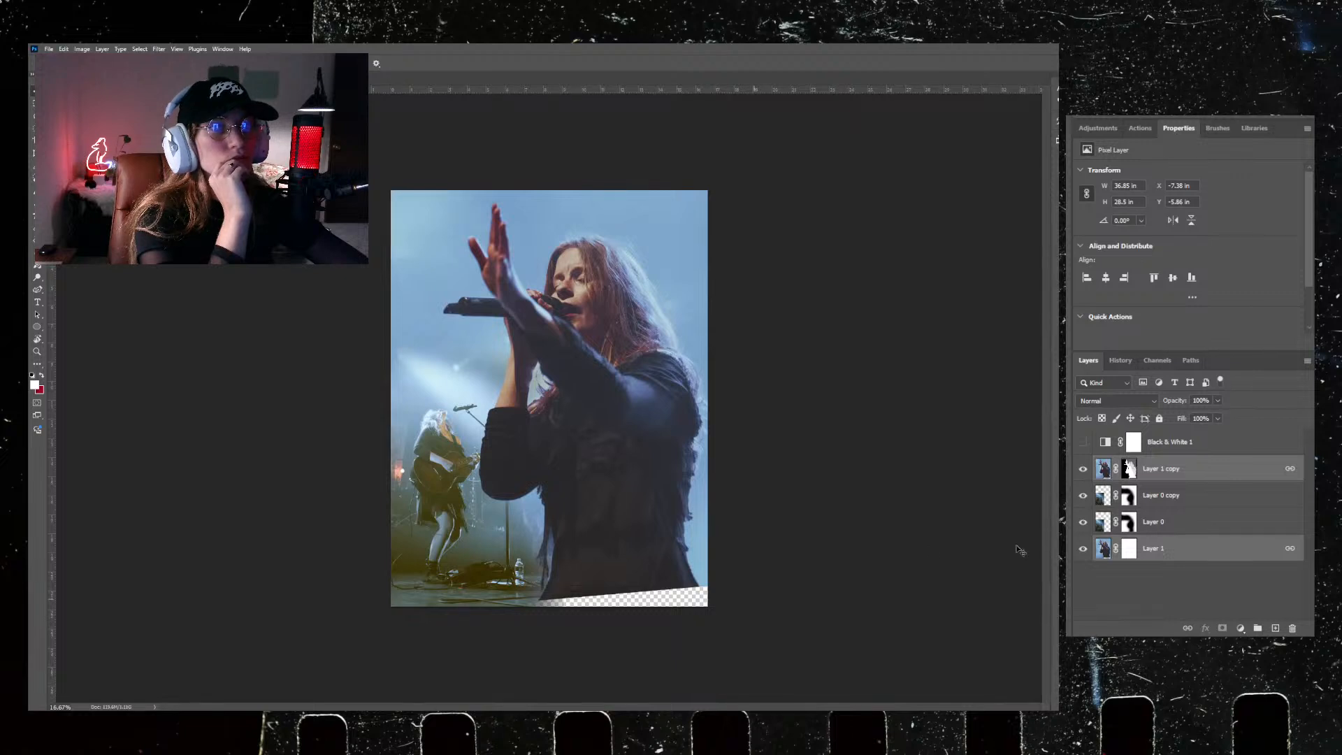
Step: Scale Layer 0 and Layer 0 copy down together to about 10.45 × 13.71 in and nudge the guitarist slightly left
{"action": "left_click", "coordinate": [1171, 522]}
{"action": "left_click", "coordinate": [1194, 496]}
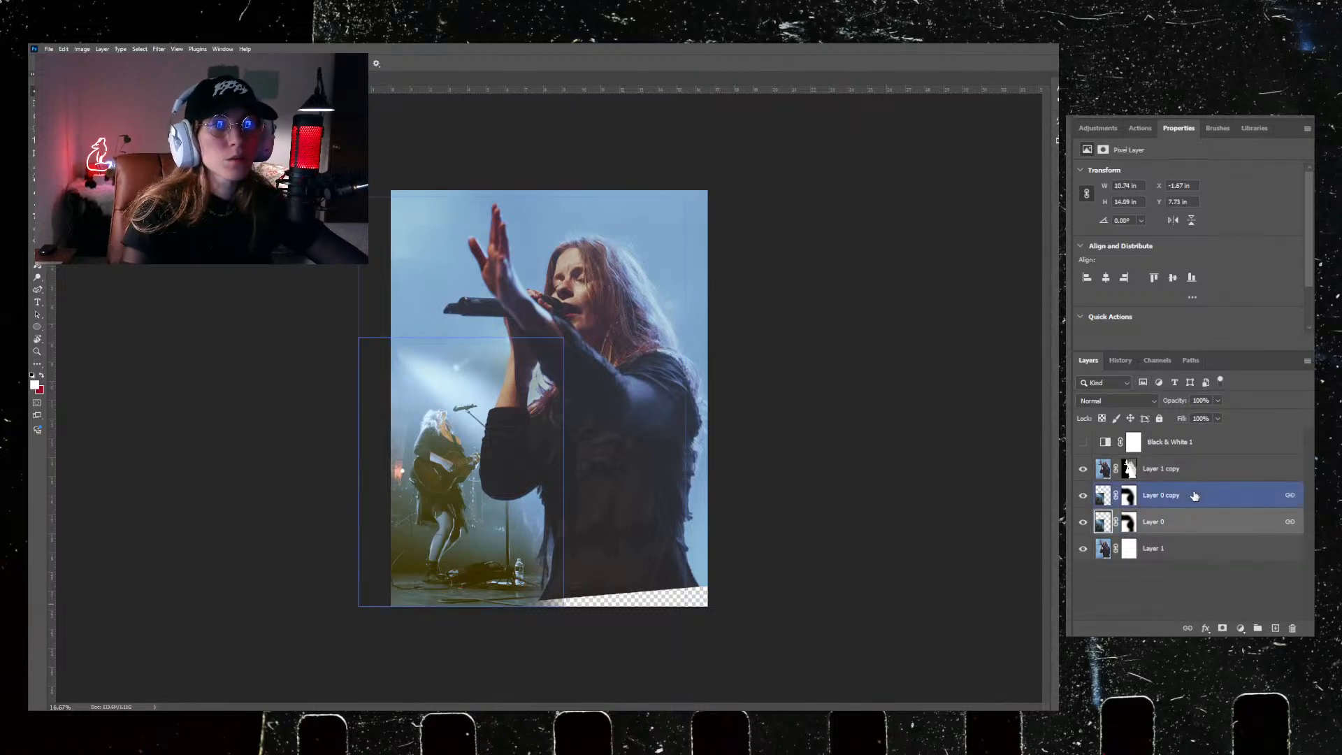
{"action": "key", "text": "ctrl+t"}
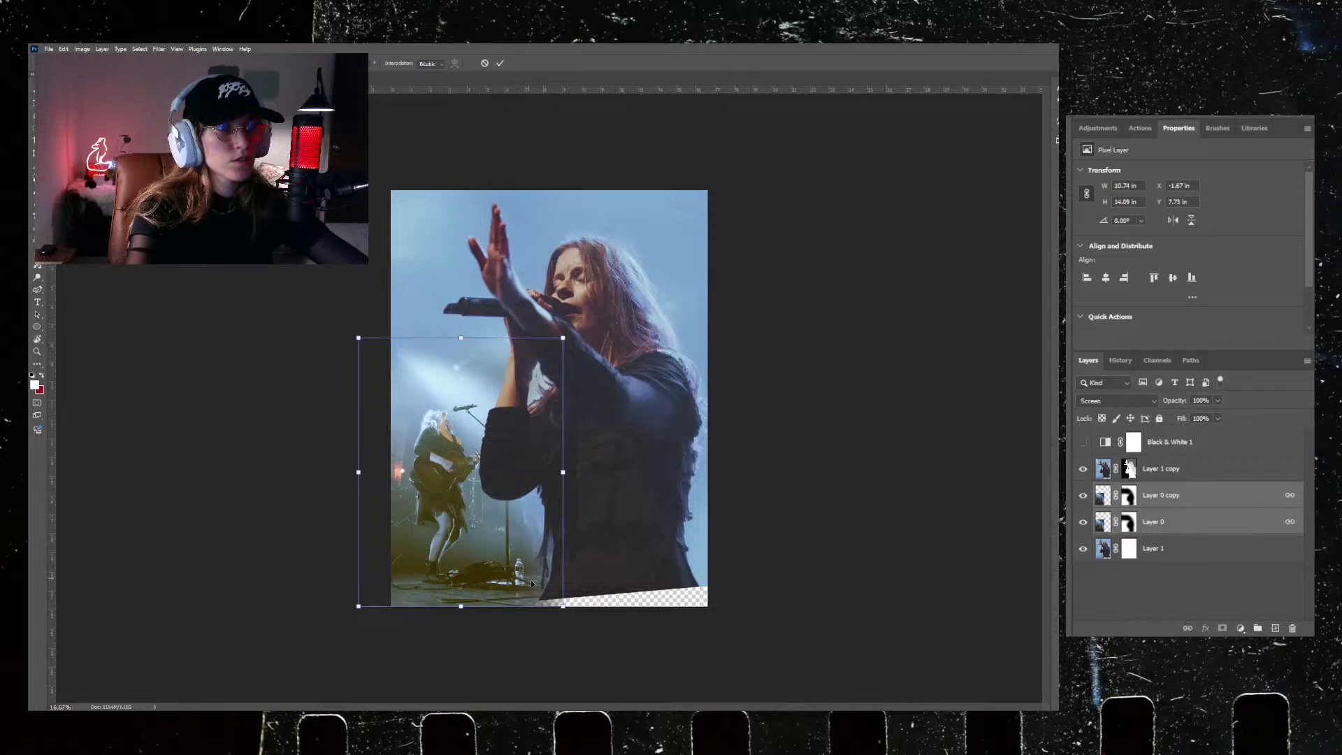
{"action": "left_click_drag", "start_coordinate": [563, 607], "coordinate": [545, 622]}
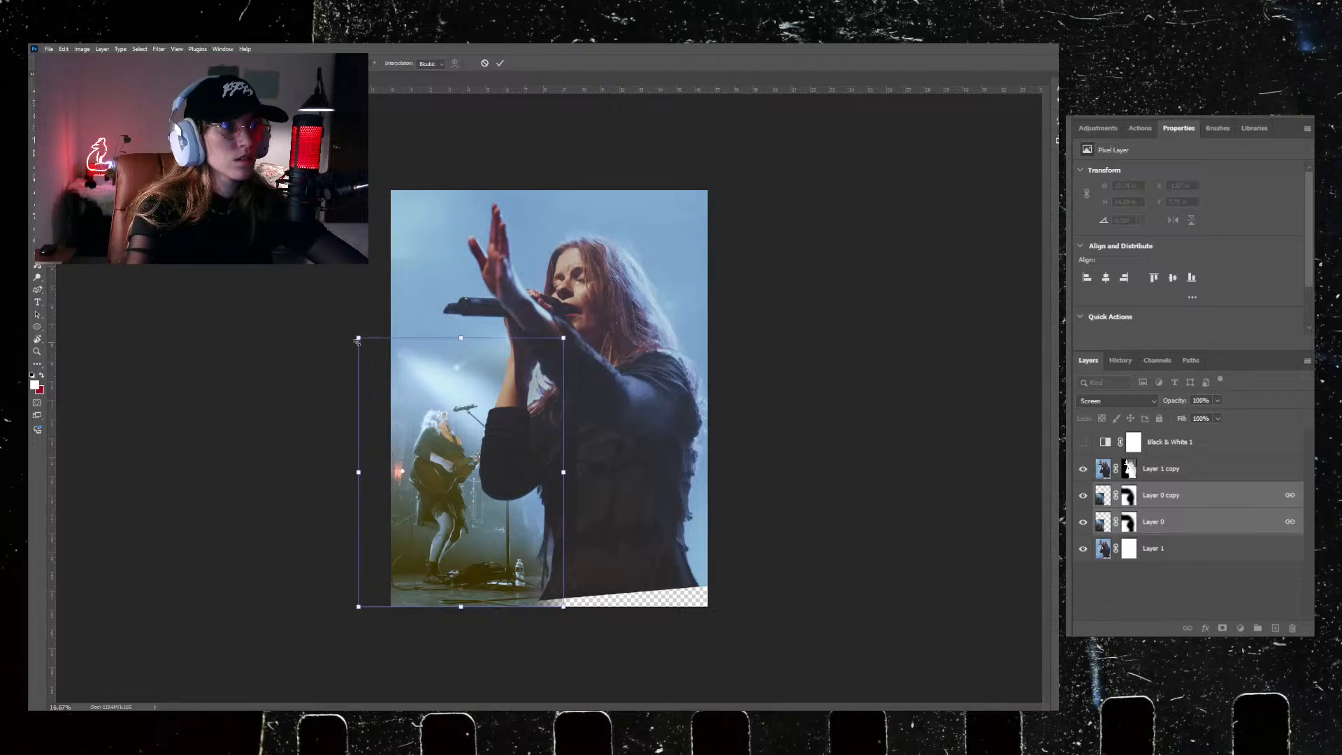
{"action": "left_click_drag", "start_coordinate": [357, 341], "coordinate": [365, 345]}
{"action": "left_click_drag", "start_coordinate": [438, 409], "coordinate": [433, 408]}
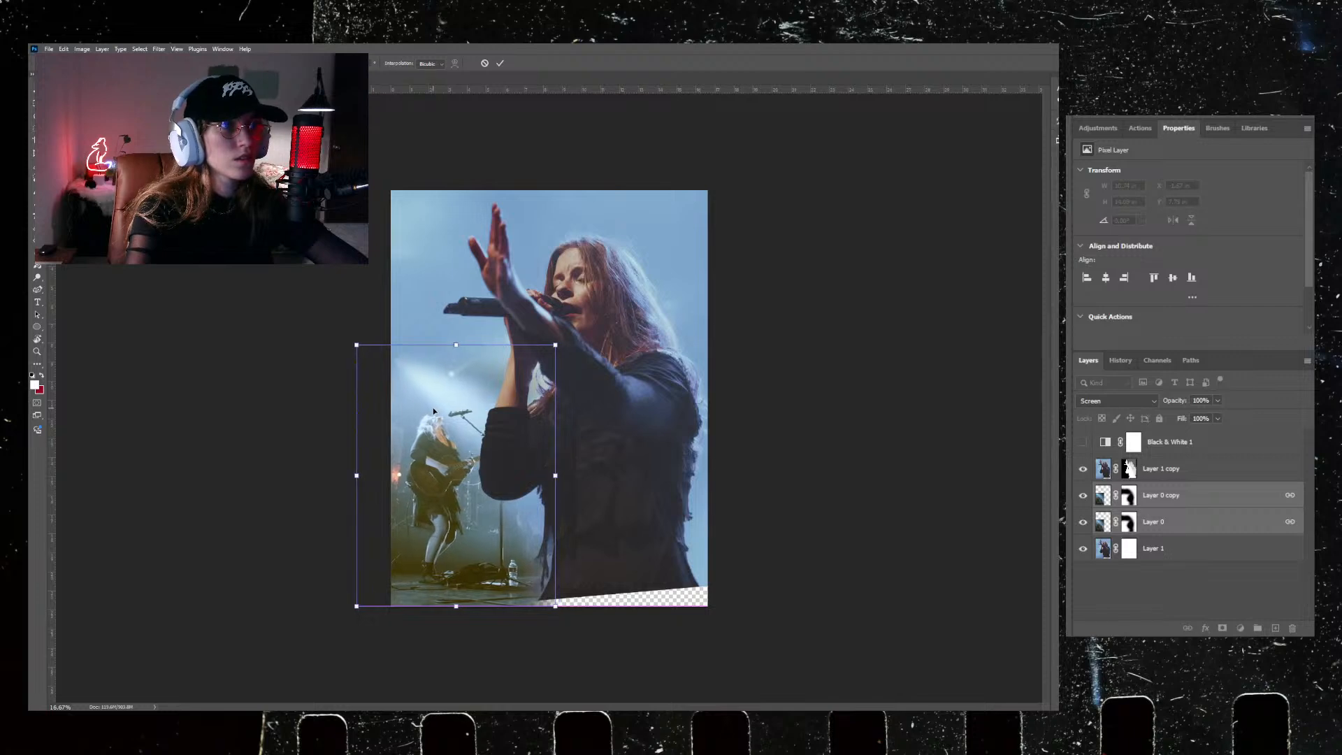
{"action": "key", "text": "Return"}
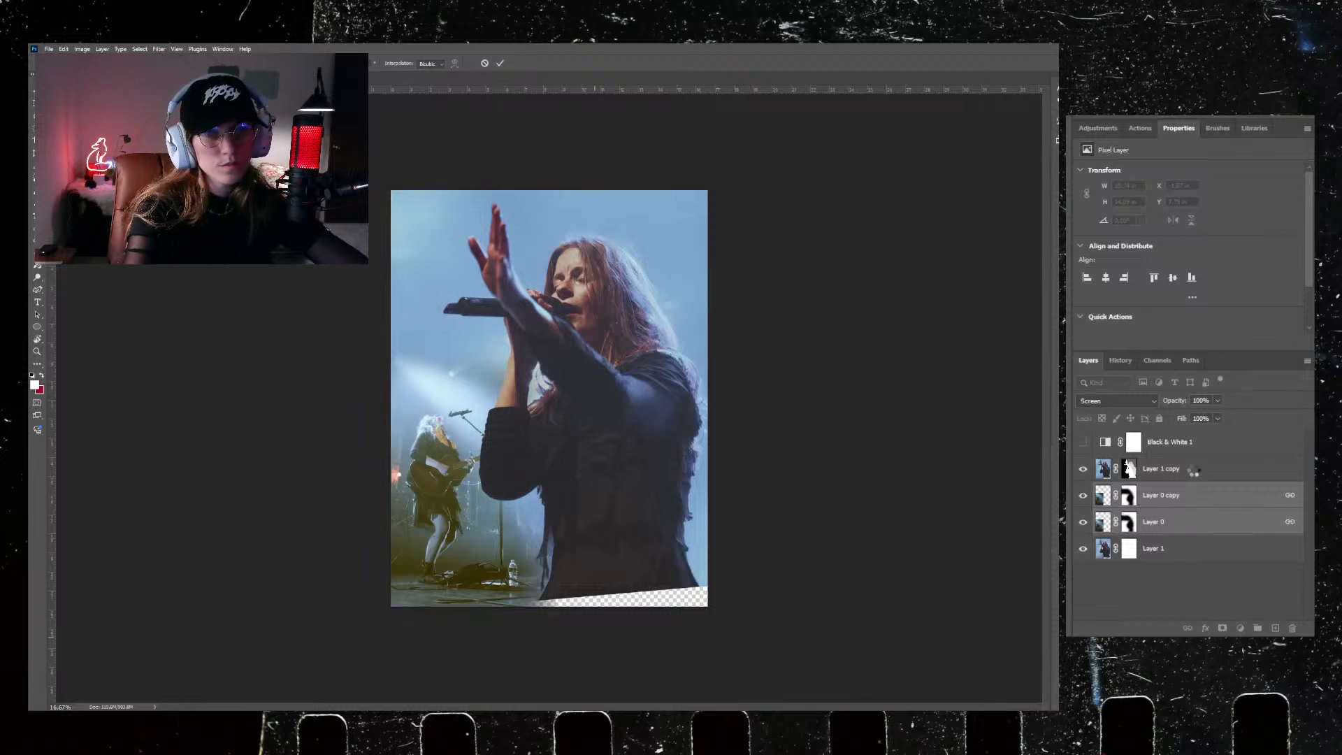
Step: Rotate the two guitarist layers slightly counter-clockwise to follow the singer's tilt
{"action": "left_click", "coordinate": [1197, 474]}
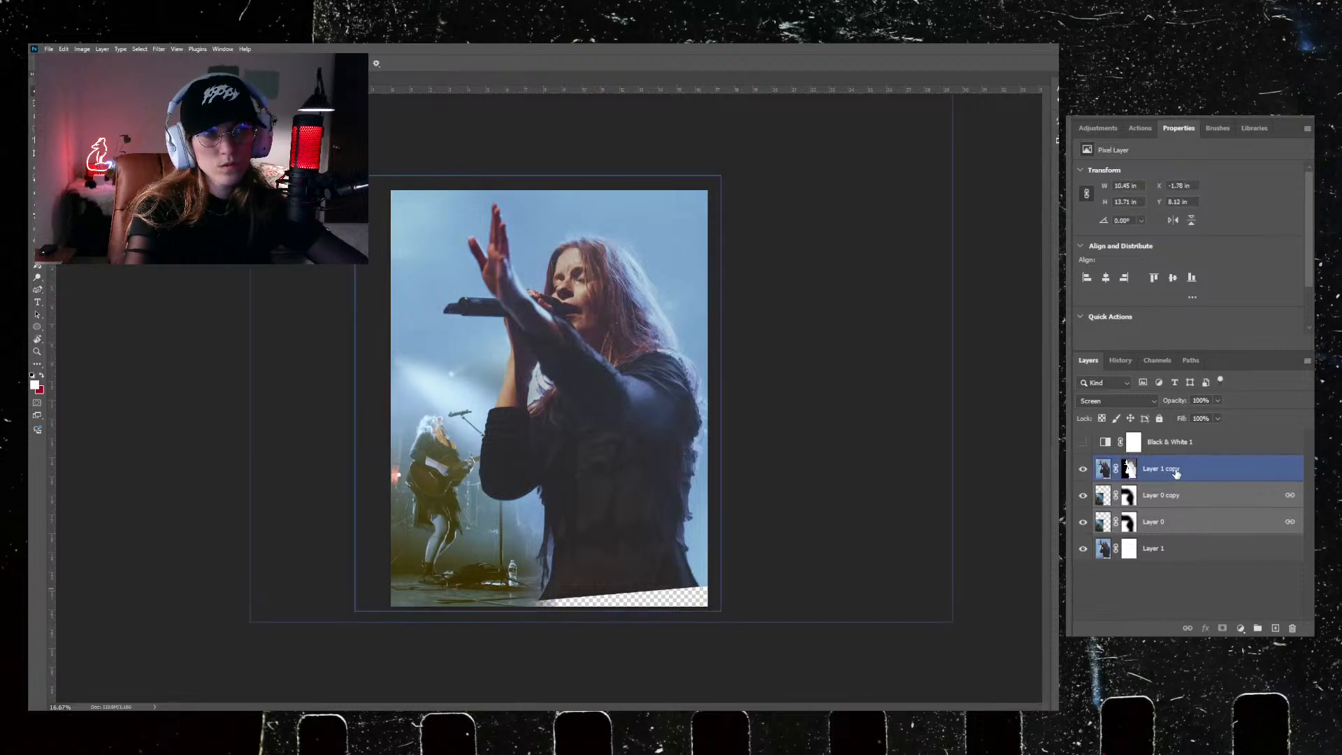
{"action": "key", "text": "ctrl+t"}
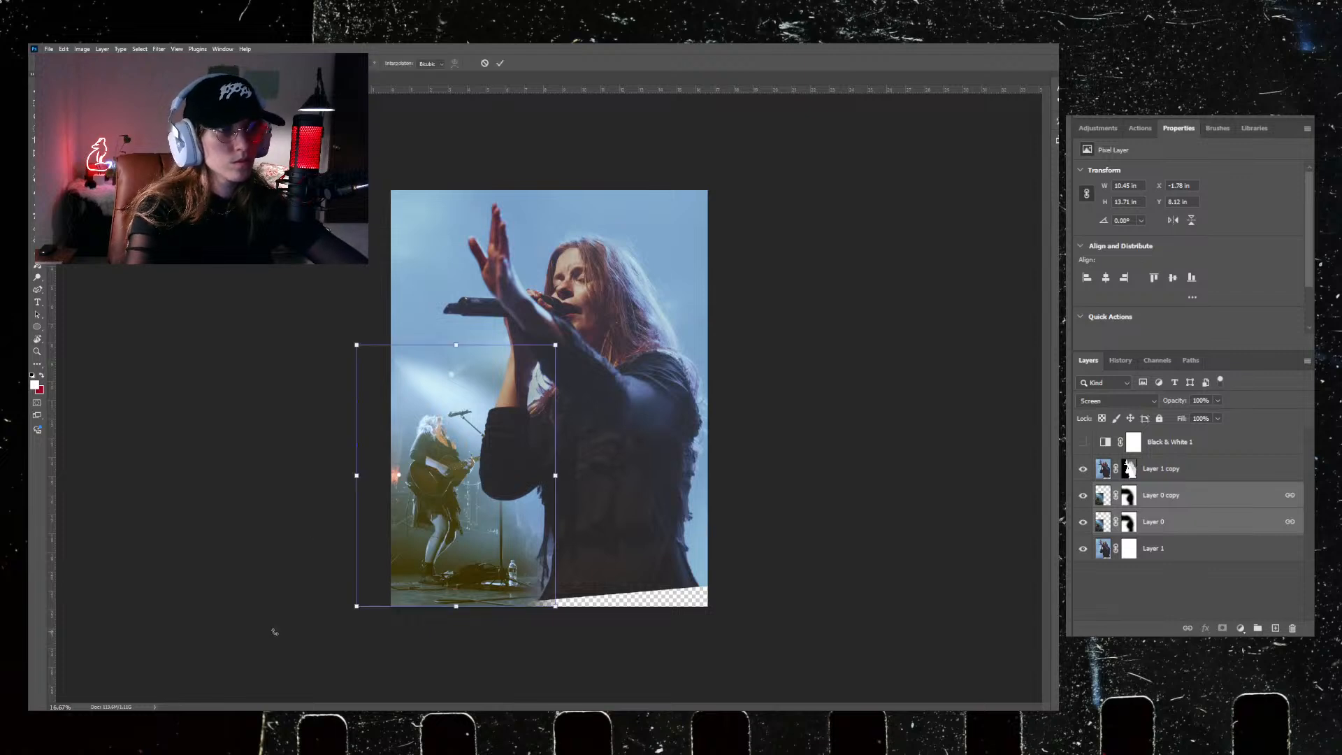
{"action": "left_click_drag", "start_coordinate": [275, 635], "coordinate": [279, 639]}
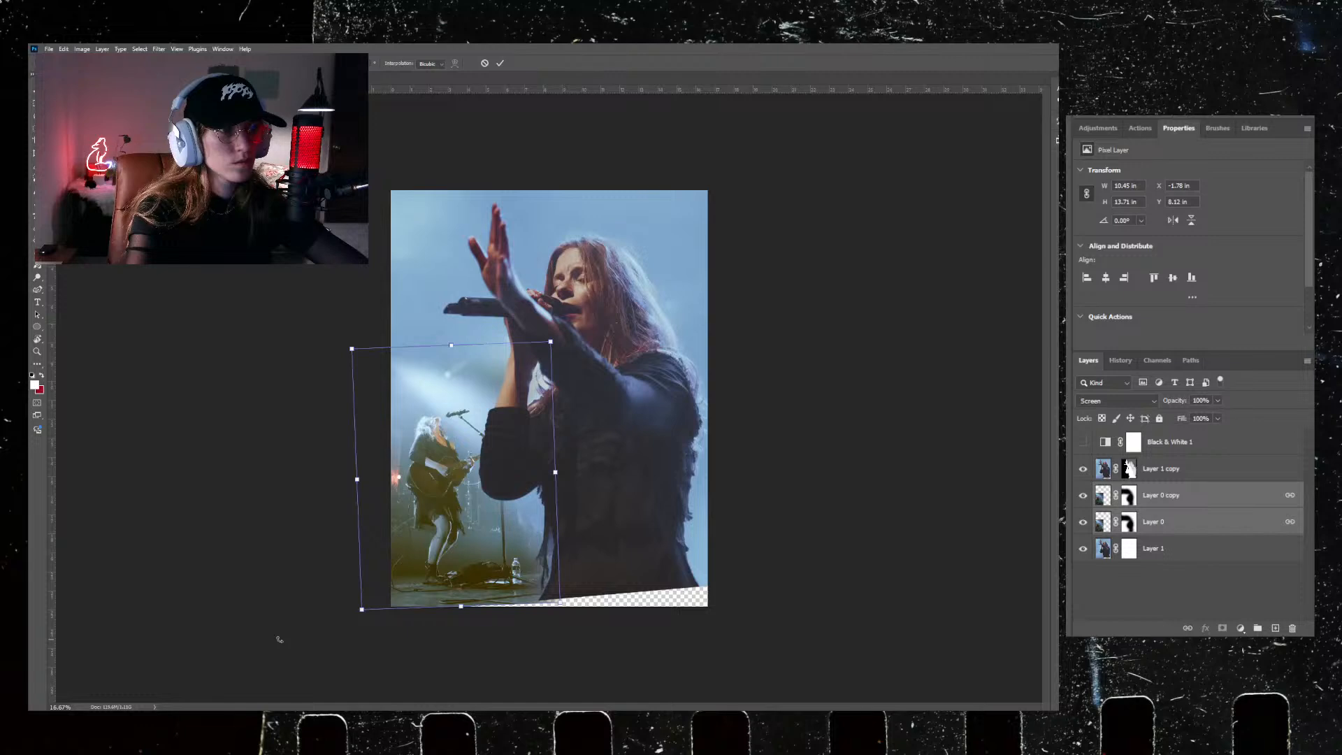
{"action": "key", "text": "Return"}
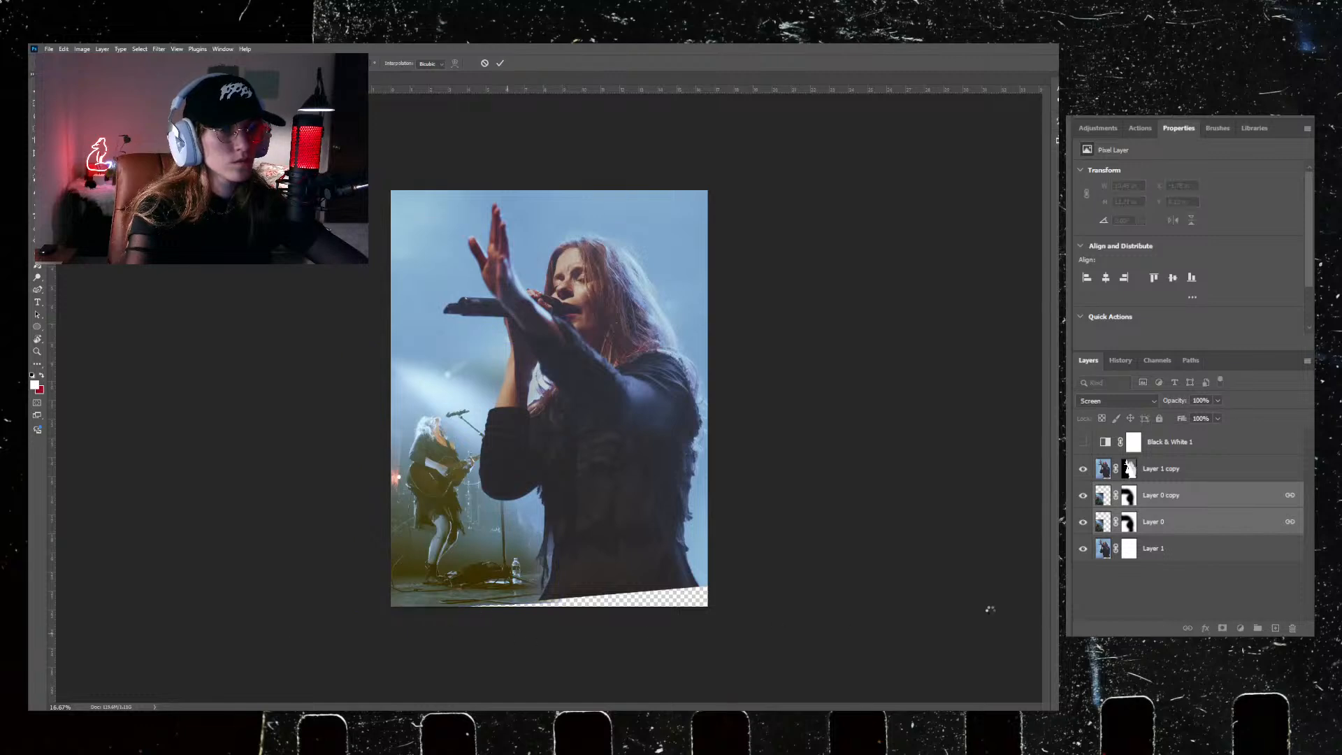
Step: Lasso the transparent wedge along the canvas's bottom edge and fill it with Generative Fill without a prompt, keeping the first of three variations
{"action": "left_click", "coordinate": [1234, 468]}
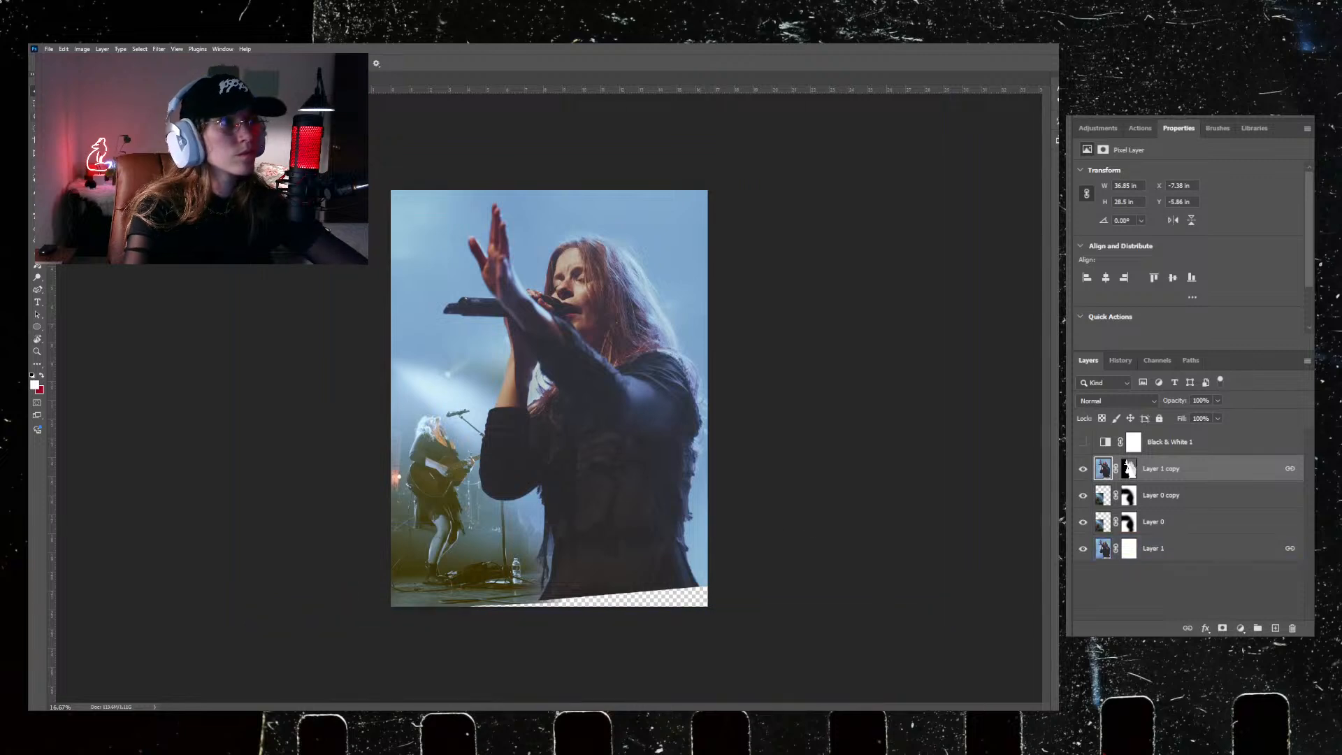
{"action": "key", "text": "l"}
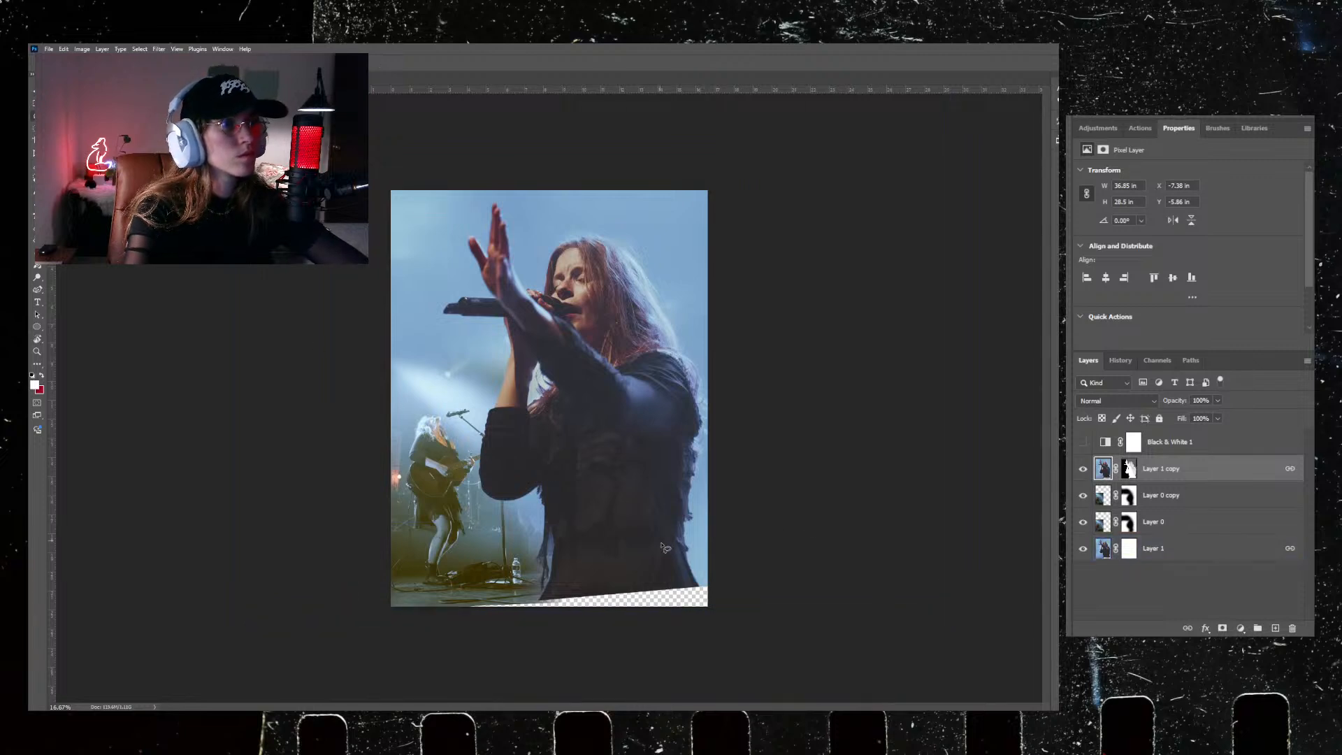
{"action": "mouse_move", "coordinate": [718, 583]}
{"action": "left_mouse_down"}
{"action": "mouse_move", "coordinate": [464, 612]}
{"action": "mouse_move", "coordinate": [513, 626]}
{"action": "mouse_move", "coordinate": [717, 628]}
{"action": "mouse_move", "coordinate": [735, 625]}
{"action": "mouse_move", "coordinate": [754, 586]}
{"action": "left_mouse_up"}
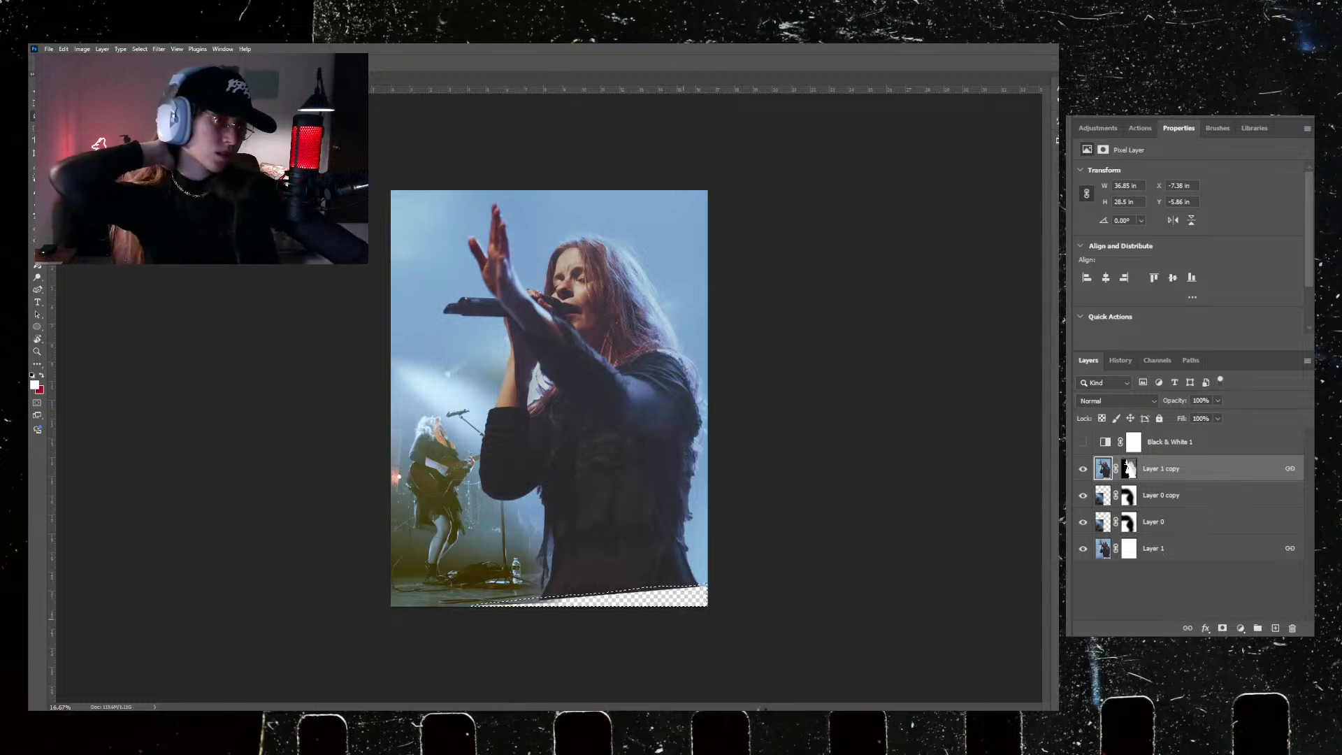
{"action": "left_click", "coordinate": [683, 619]}
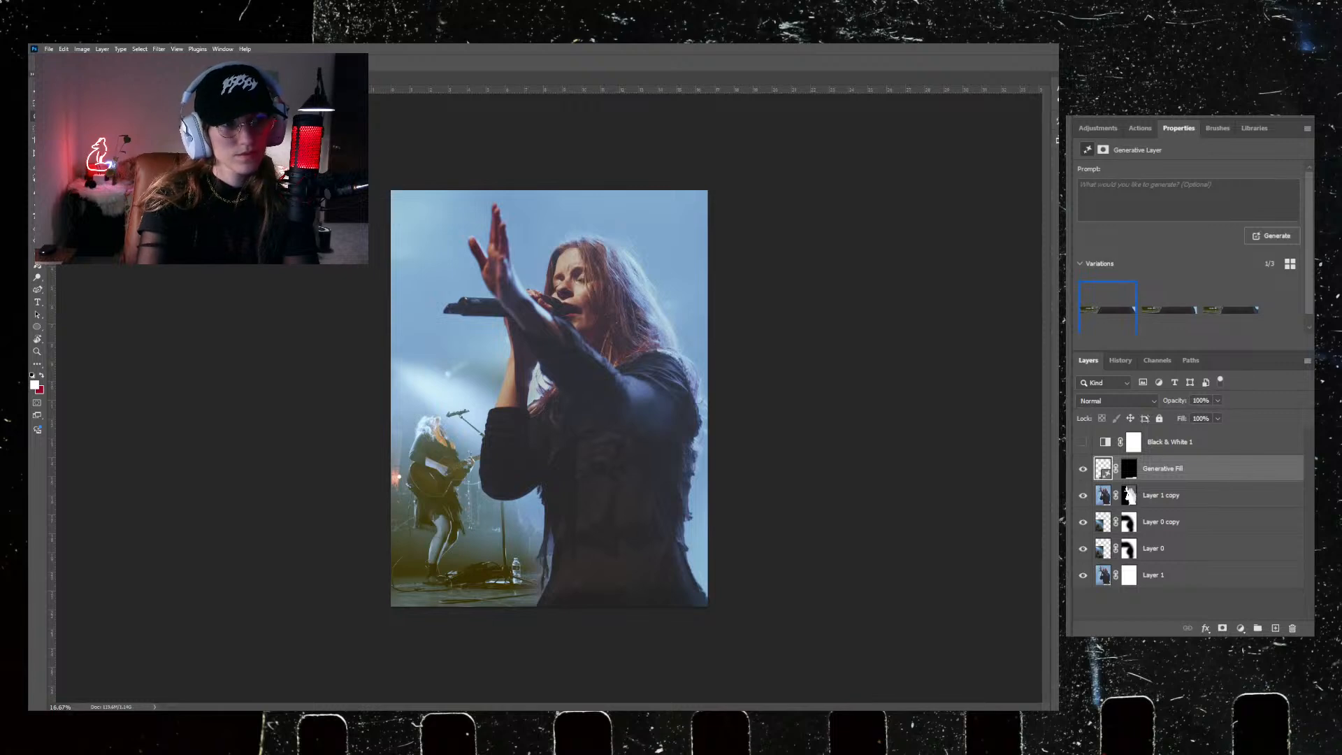
{"action": "left_click", "coordinate": [1162, 315]}
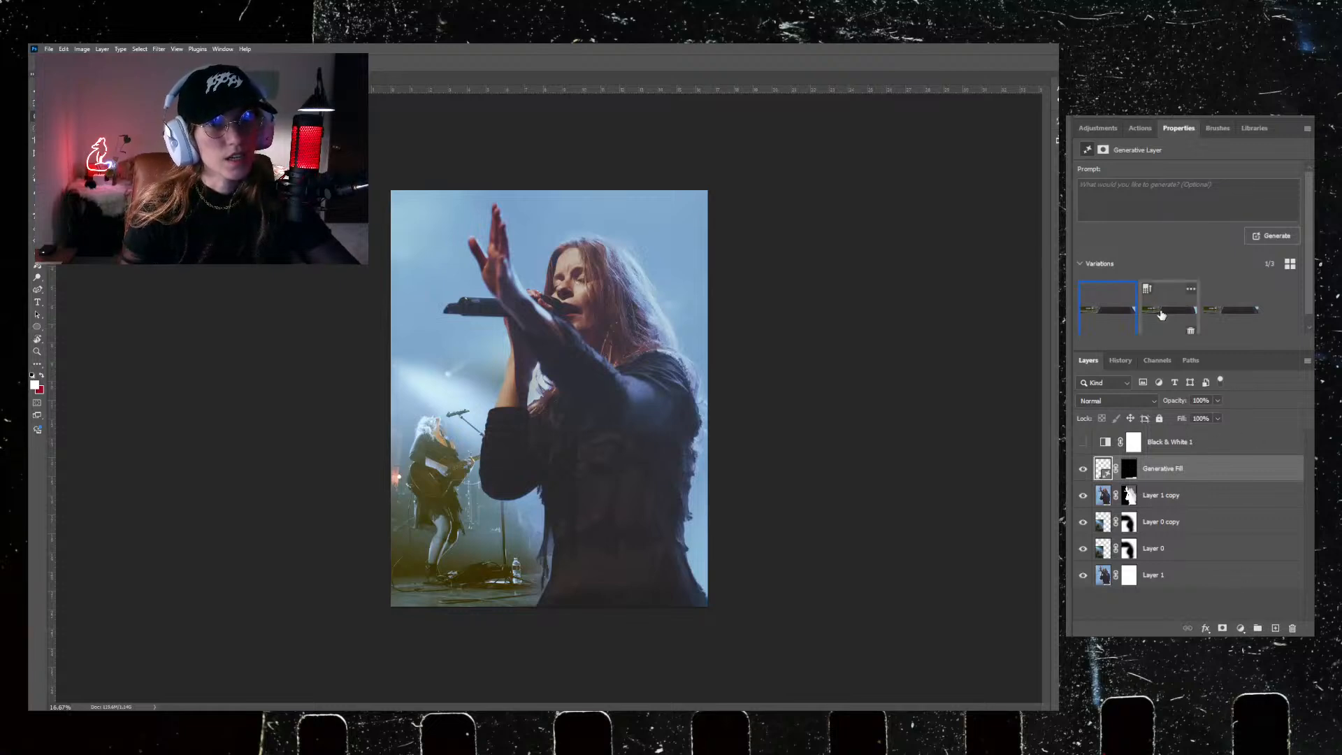
{"action": "left_click", "coordinate": [1243, 312]}
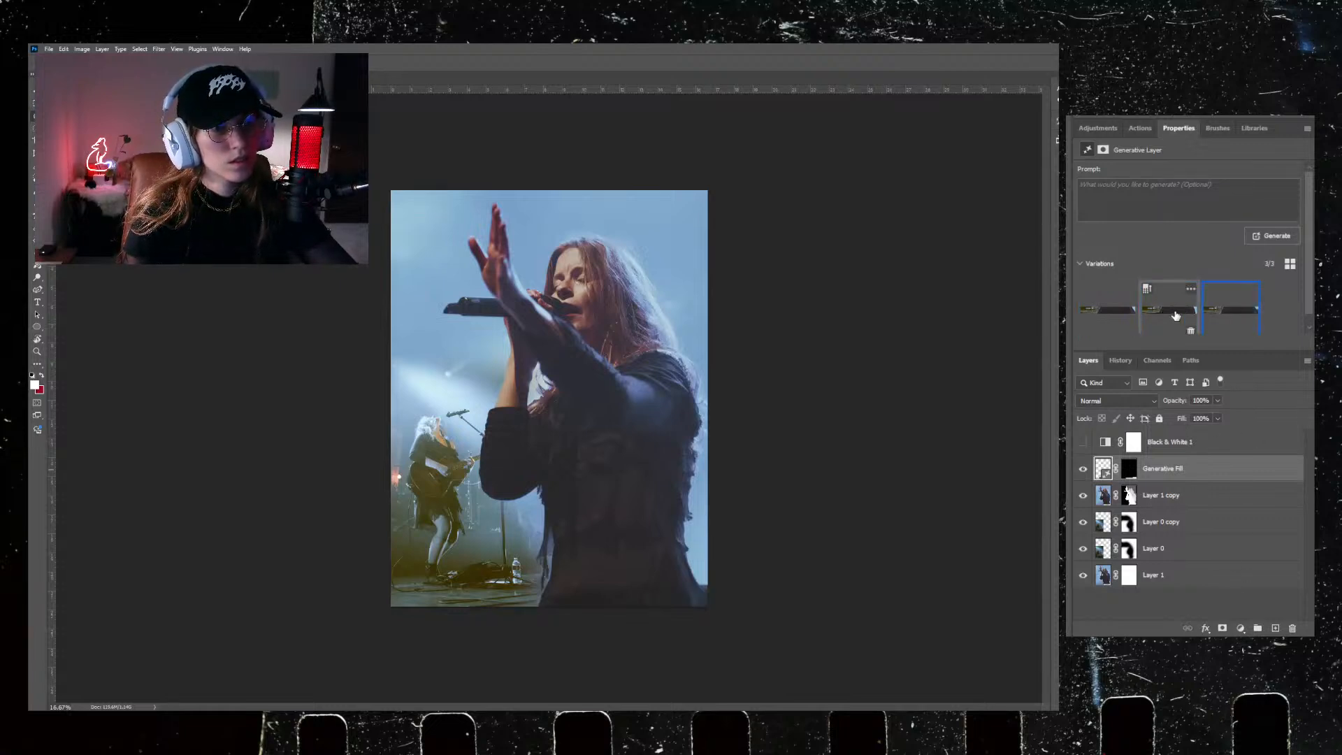
{"action": "left_click", "coordinate": [1125, 318]}
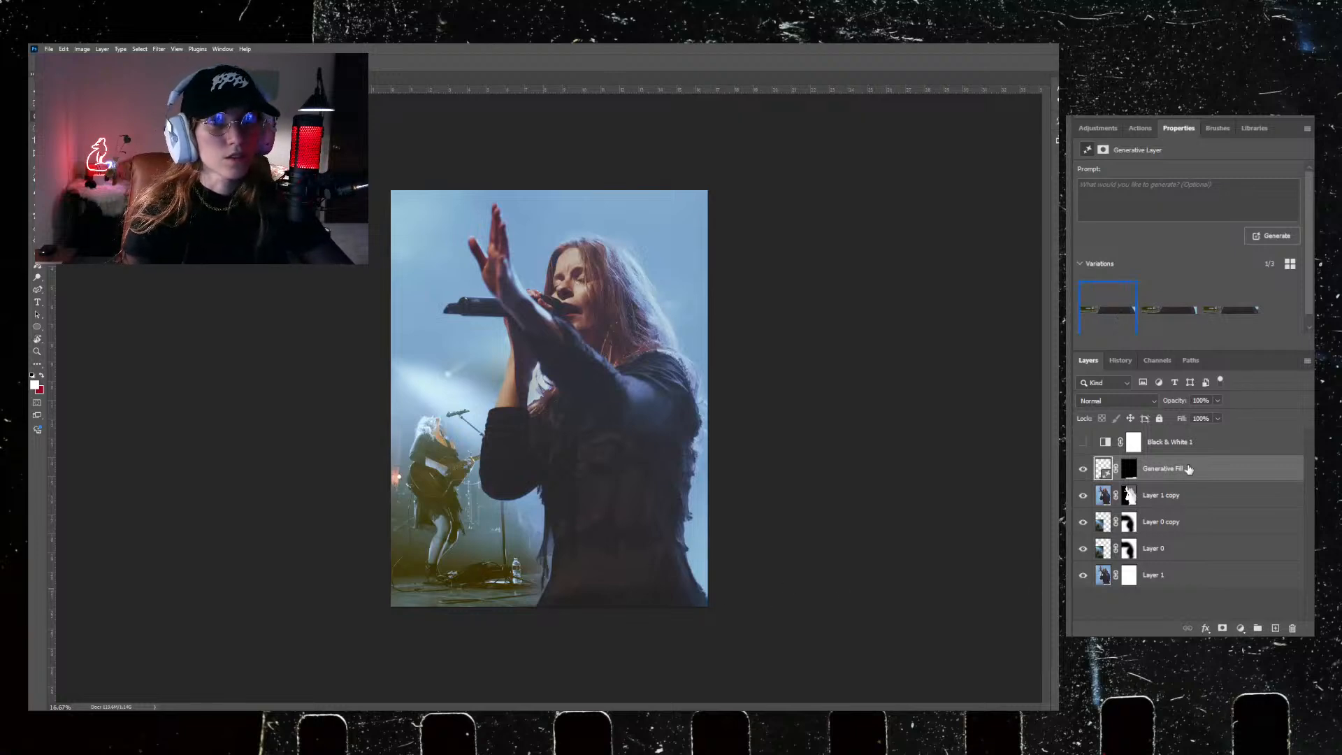
Step: Compare the composite with and without the Generative Fill layer, and save the document
{"action": "key", "text": "b"}
{"action": "key", "text": "l"}
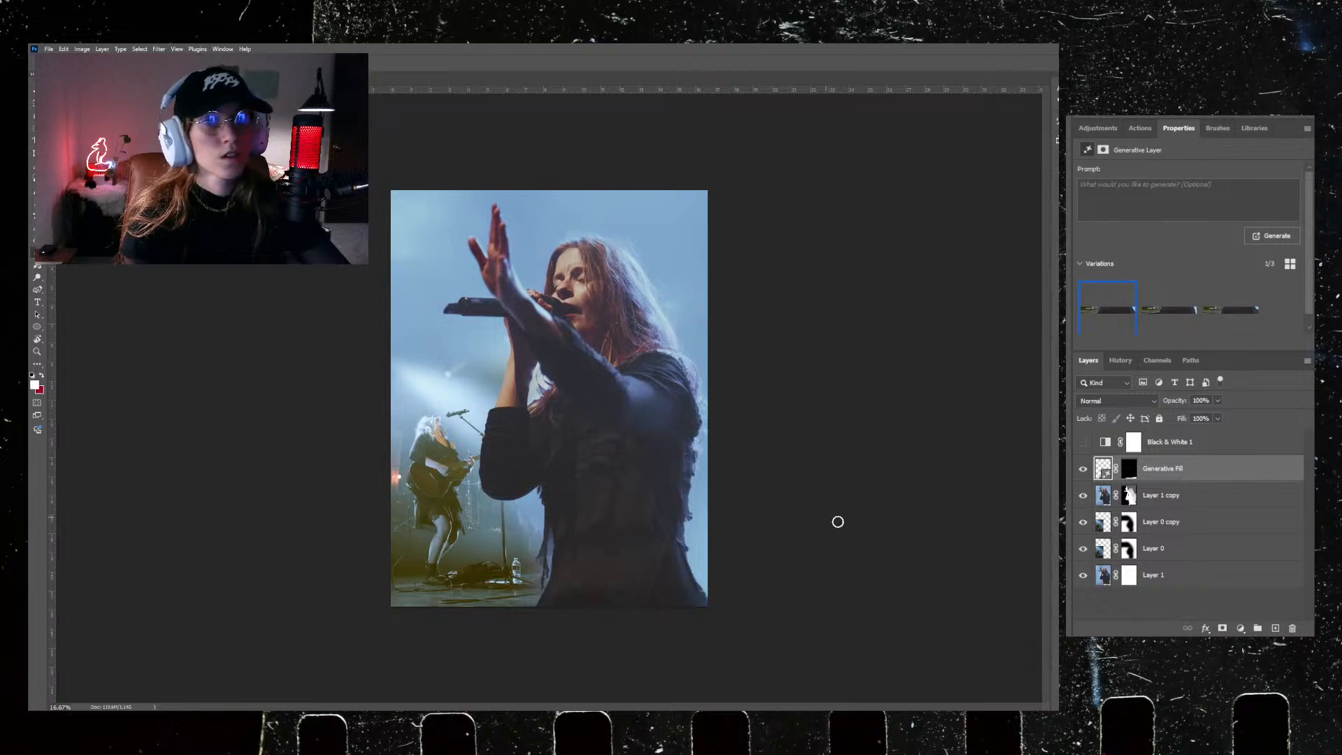
{"action": "left_click", "coordinate": [1082, 470]}
{"action": "left_click", "coordinate": [1082, 470]}
{"action": "left_click", "coordinate": [1083, 469]}
{"action": "left_click", "coordinate": [1083, 470]}
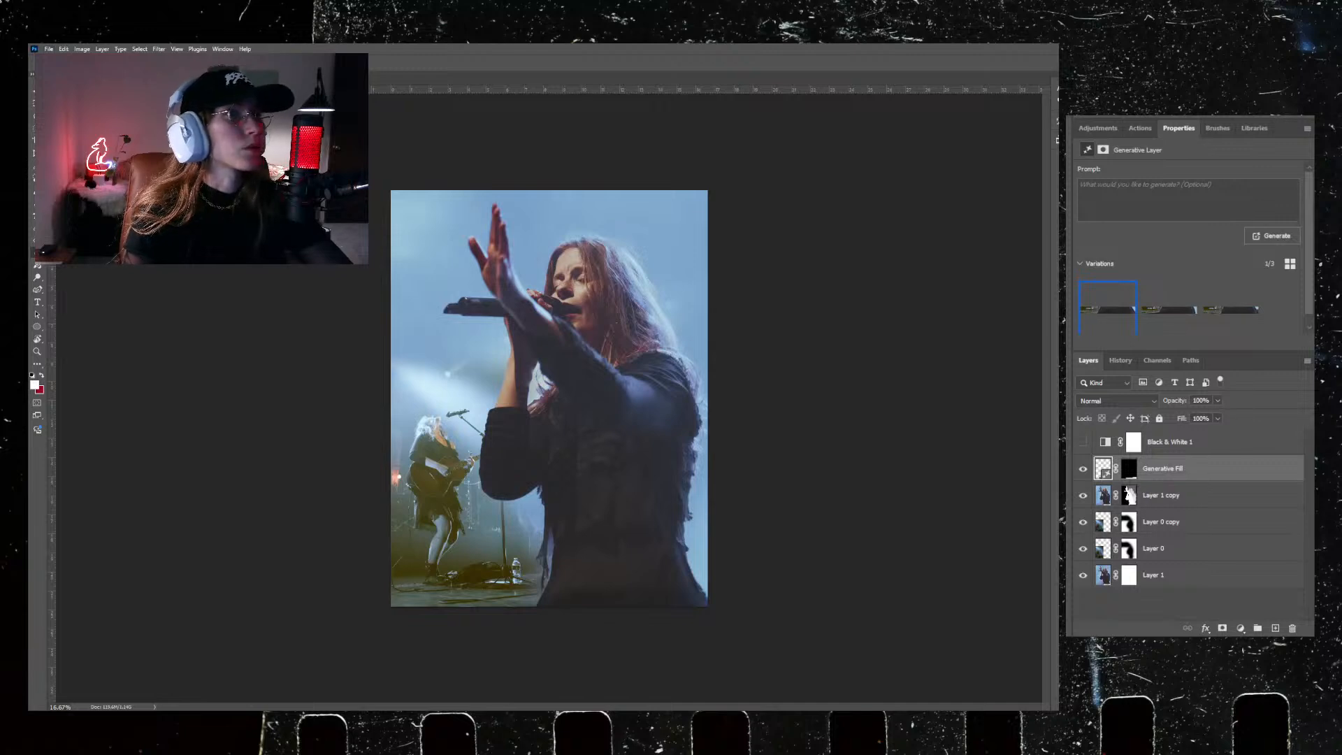
{"action": "key", "text": "ctrl+alt+shift+e"}
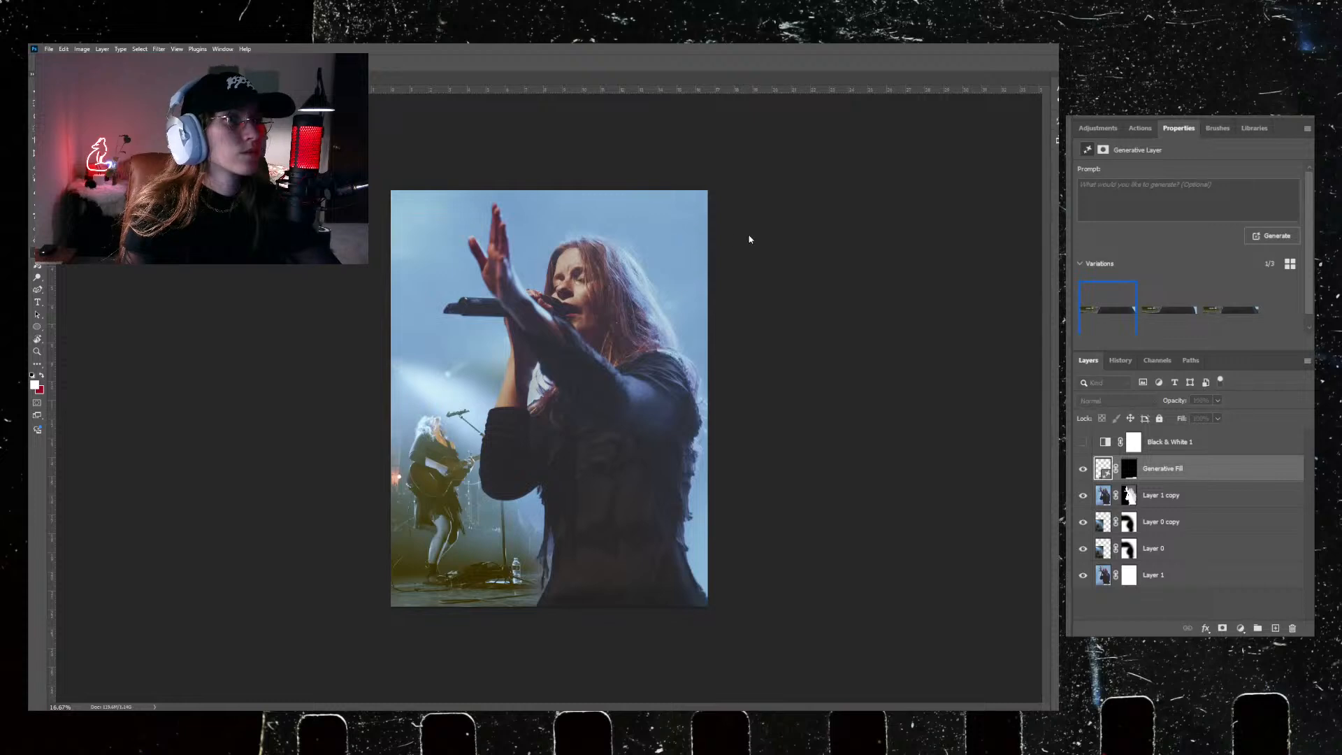
{"action": "key", "text": "ctrl+s"}
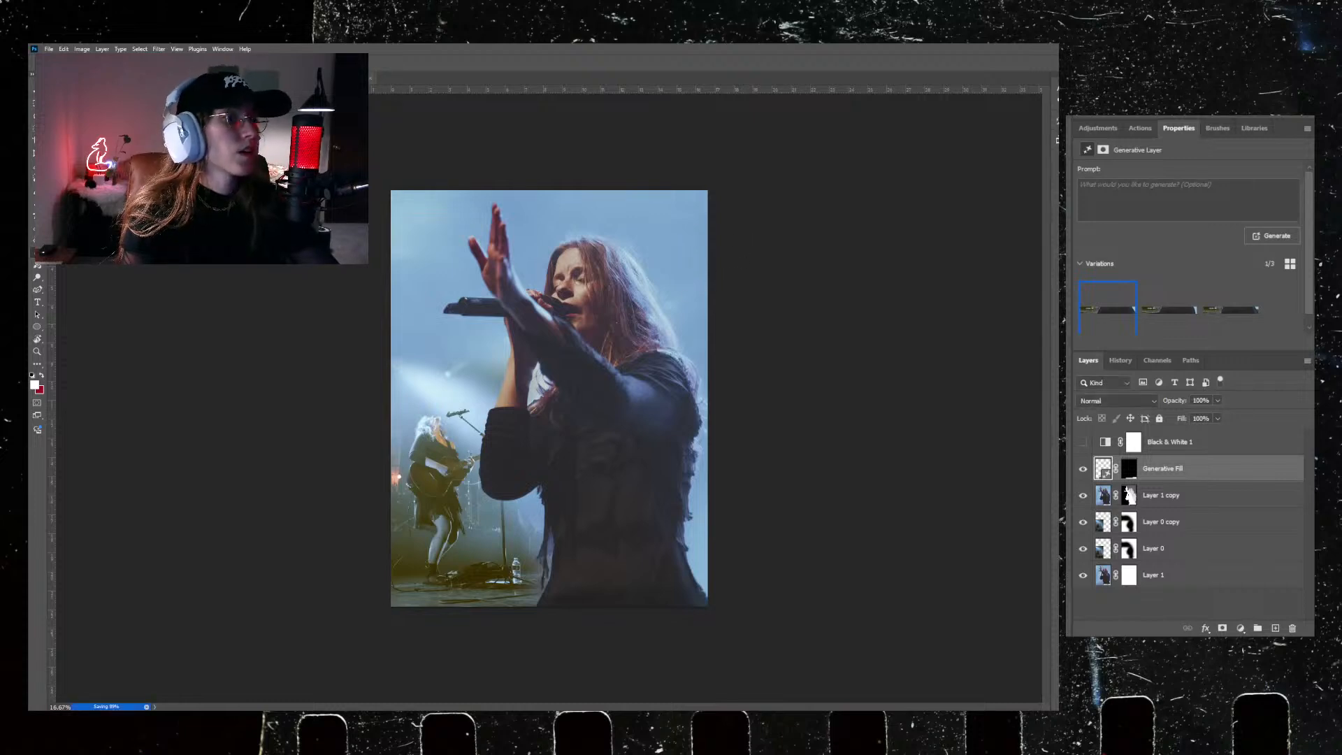
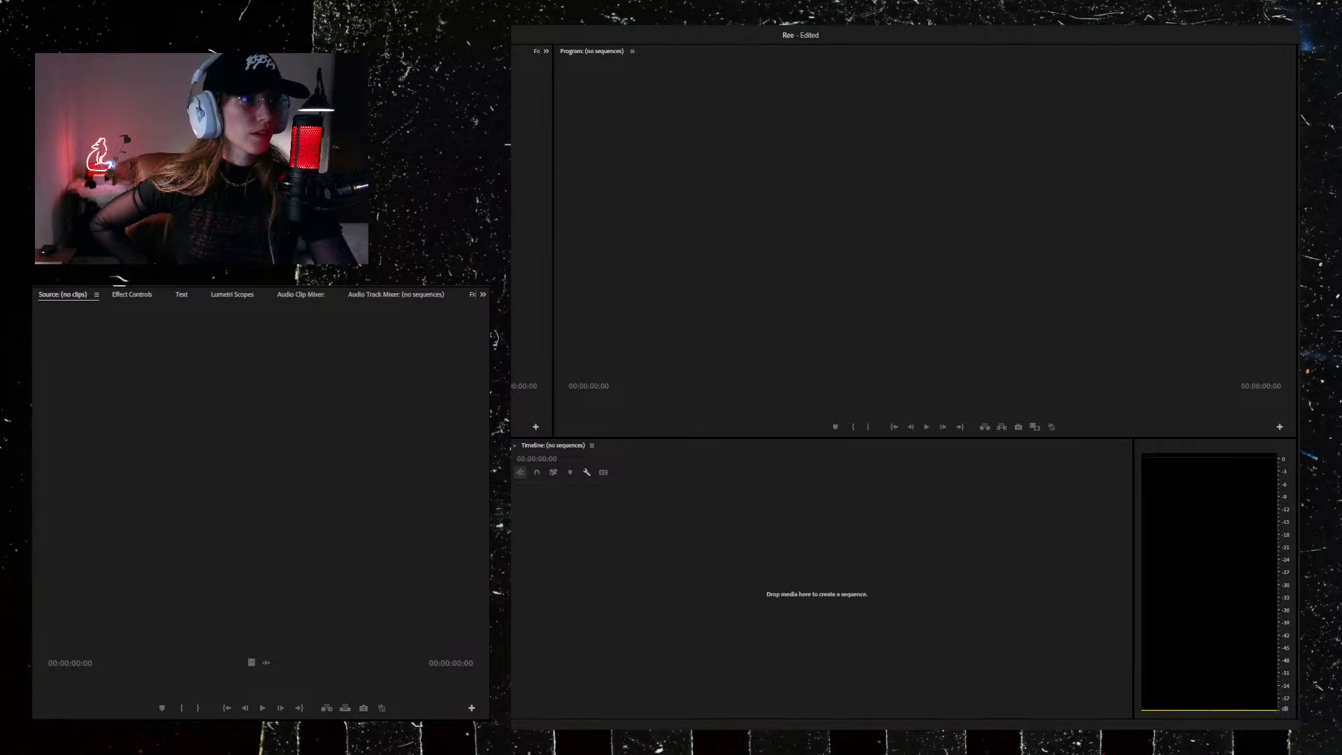
{"action": "left_click_drag", "start_coordinate": [538, 555], "coordinate": [607, 574]}
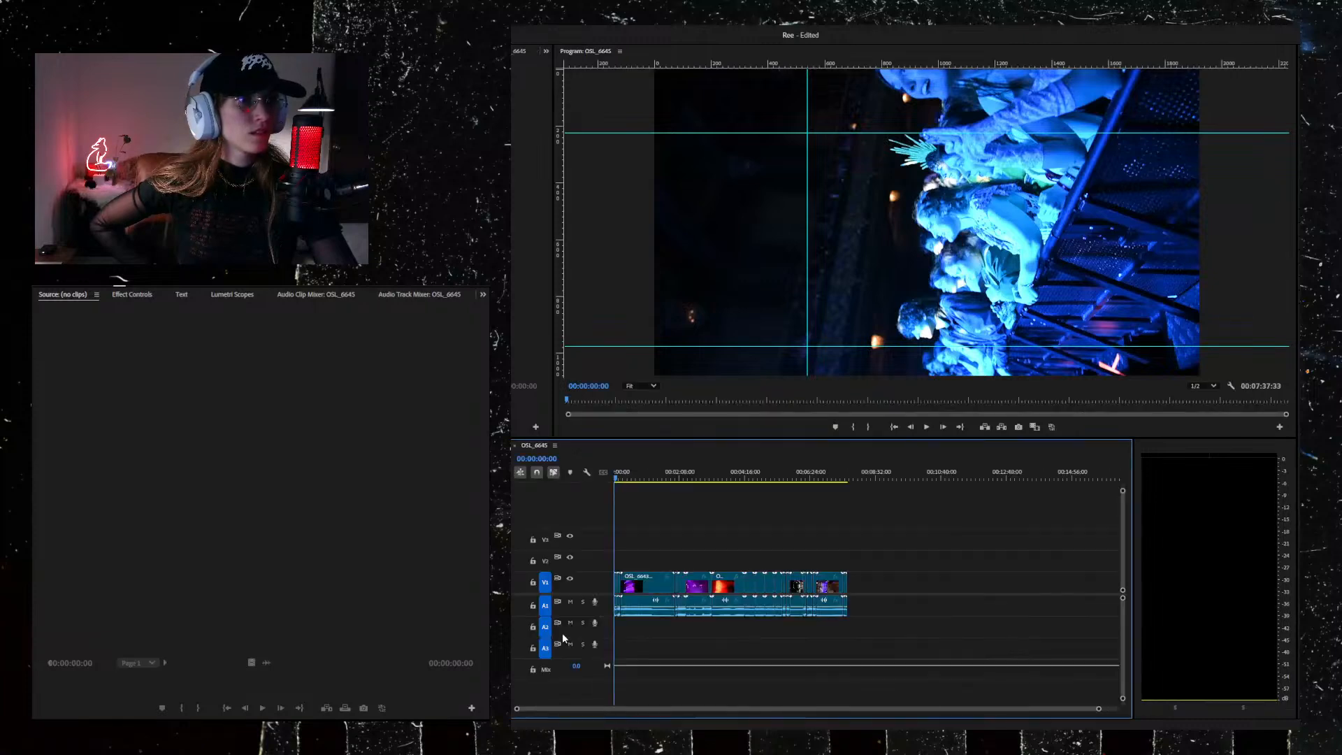
{"action": "key", "text": "ctrl+z"}
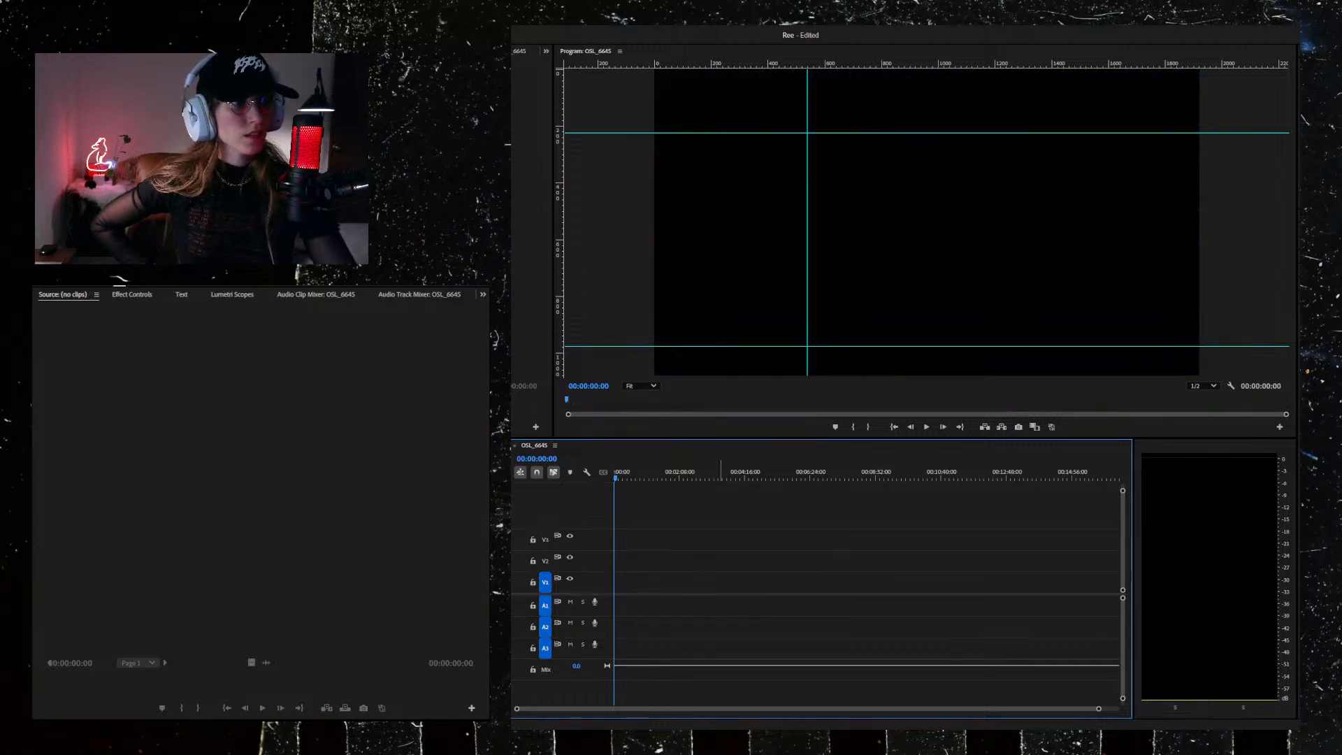
{"action": "left_click_drag", "start_coordinate": [513, 594], "coordinate": [645, 585]}
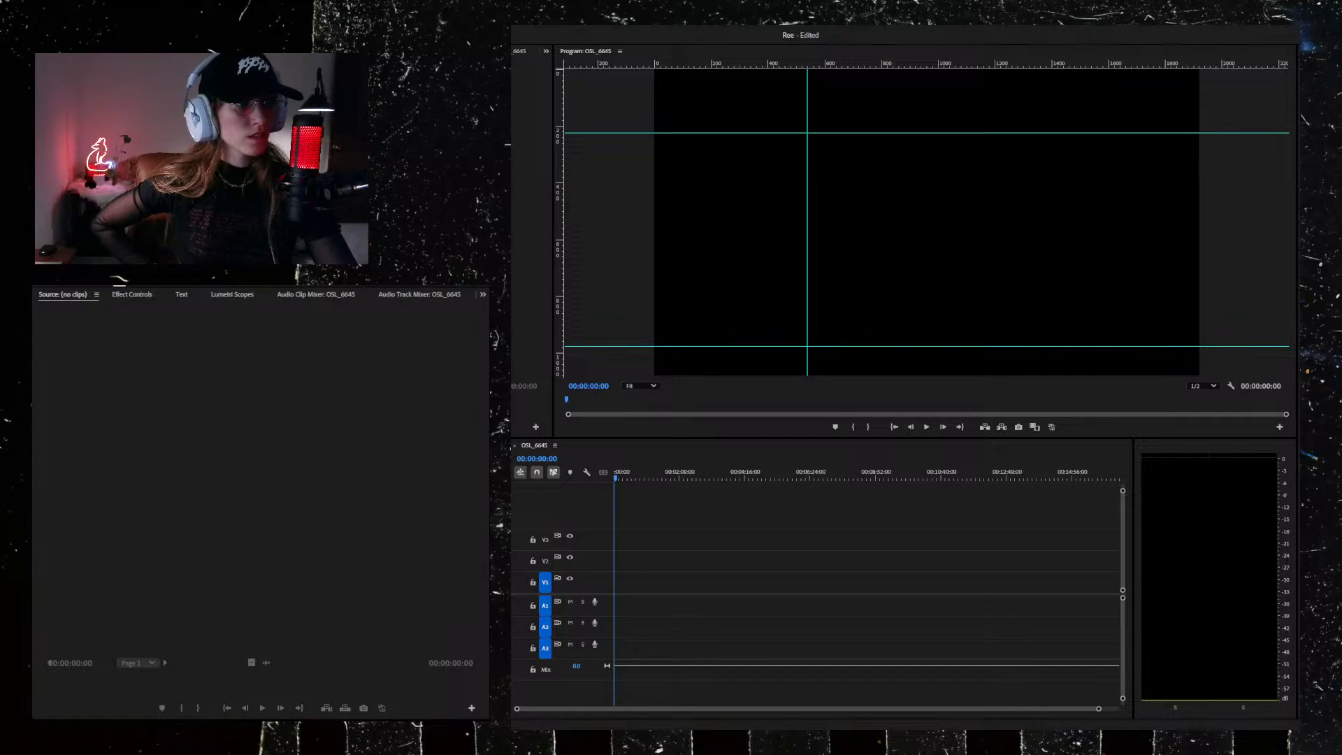
{"action": "left_click_drag", "start_coordinate": [514, 607], "coordinate": [612, 602]}
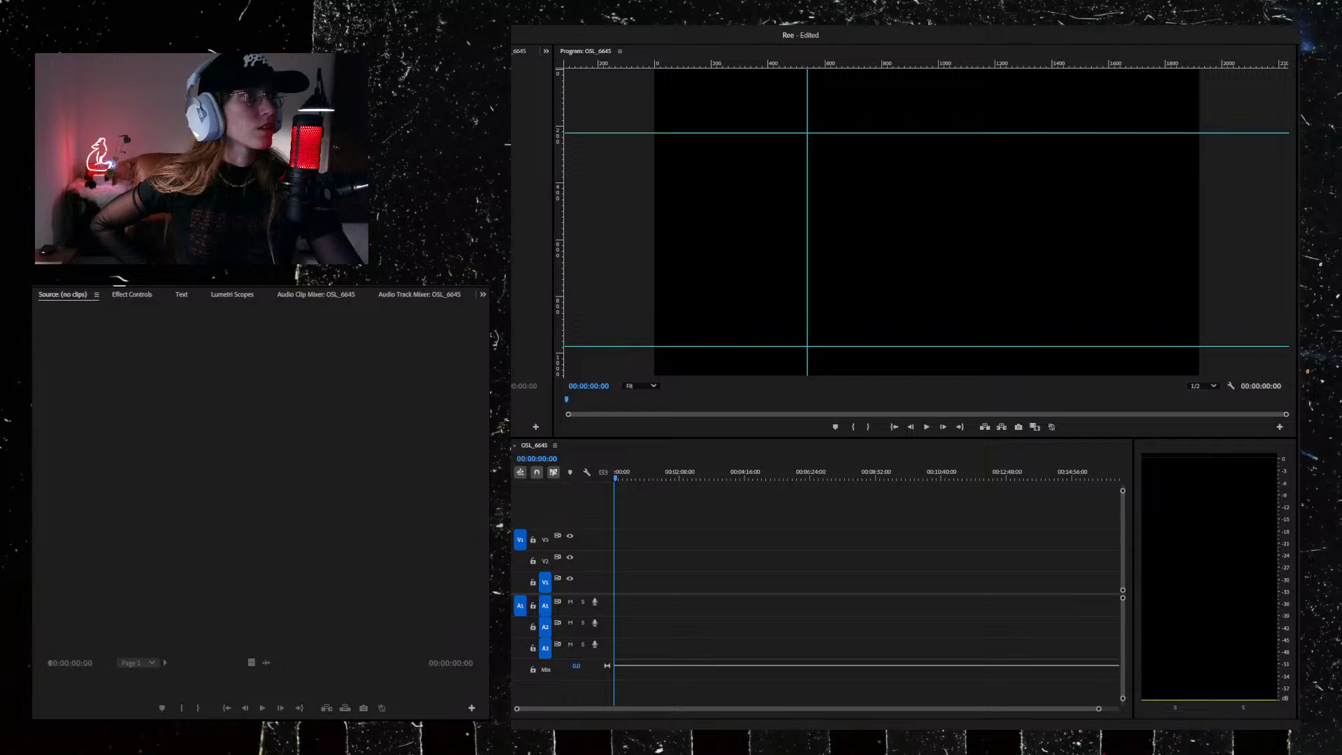
{"action": "key", "text": "Delete"}
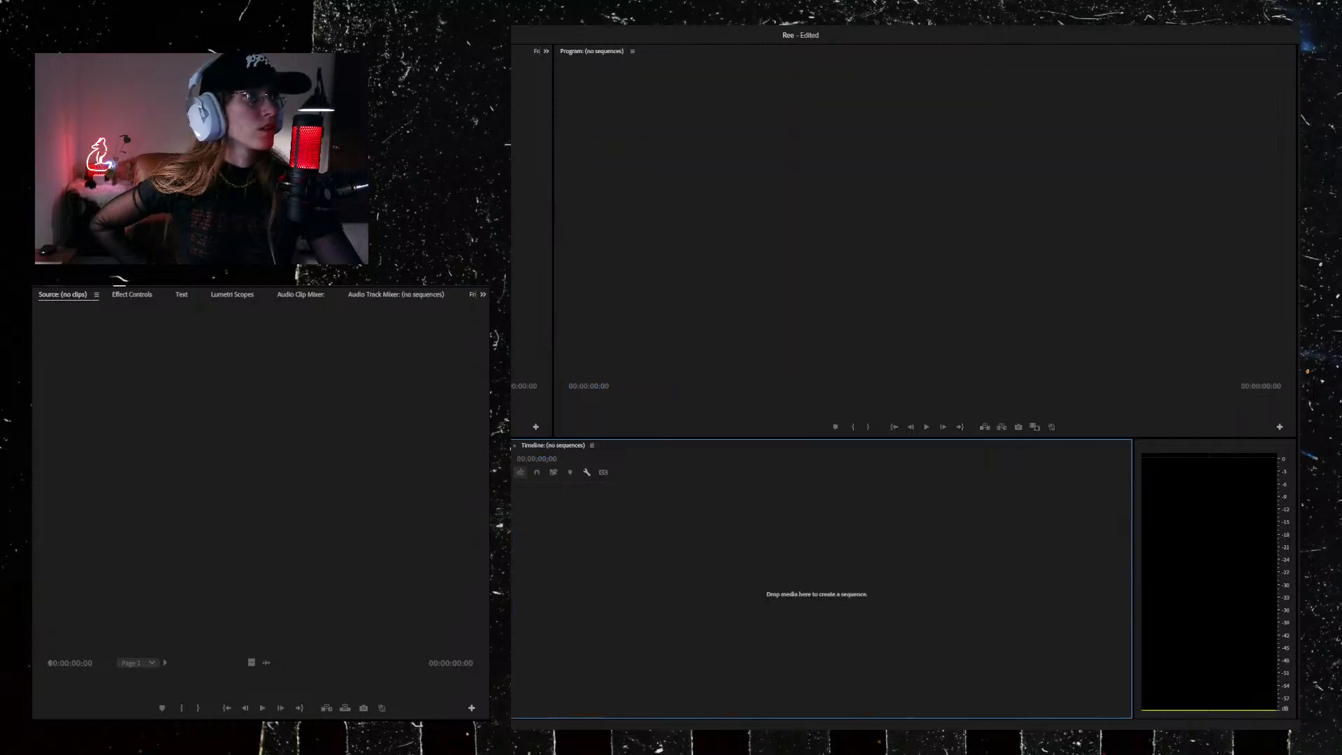
Step: Create a sequence from the clip OSL_6576.MOV and change its frame to a vertical format
{"action": "left_click", "coordinate": [71, 287]}
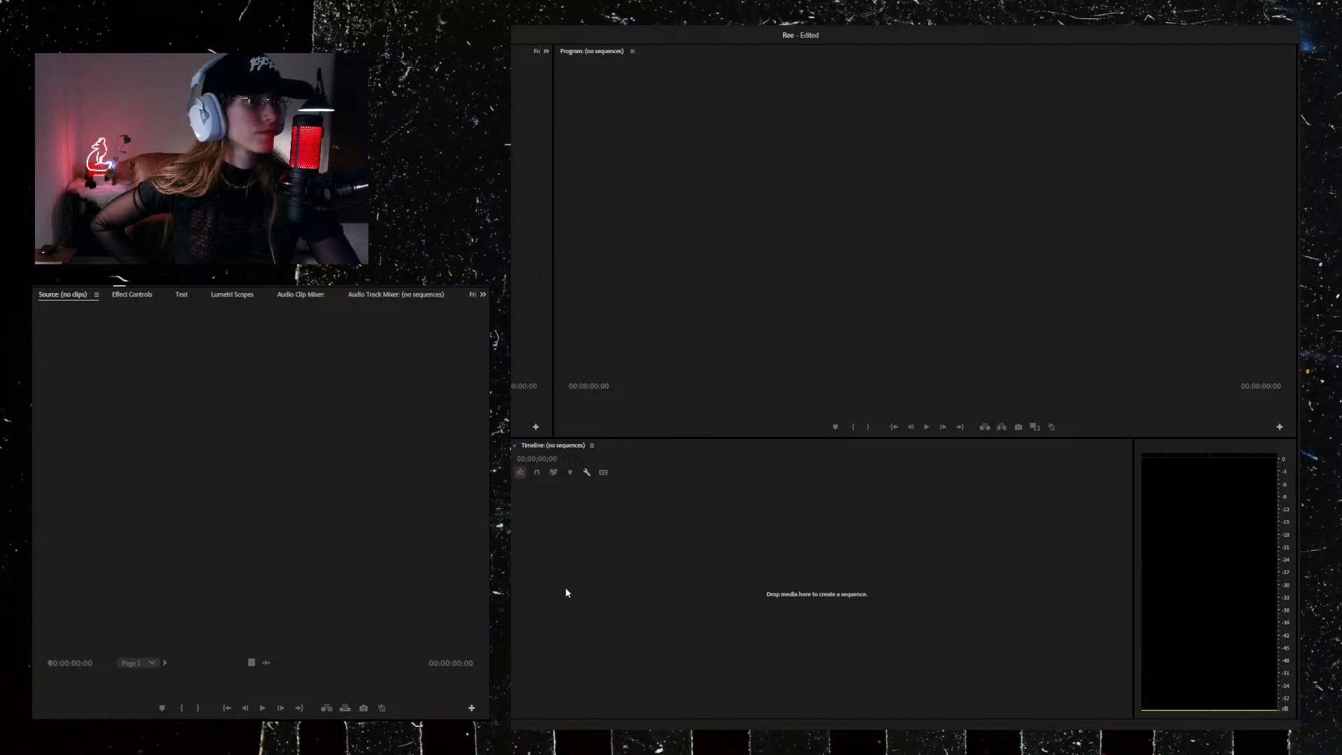
{"action": "left_click_drag", "start_coordinate": [639, 591], "coordinate": [640, 592]}
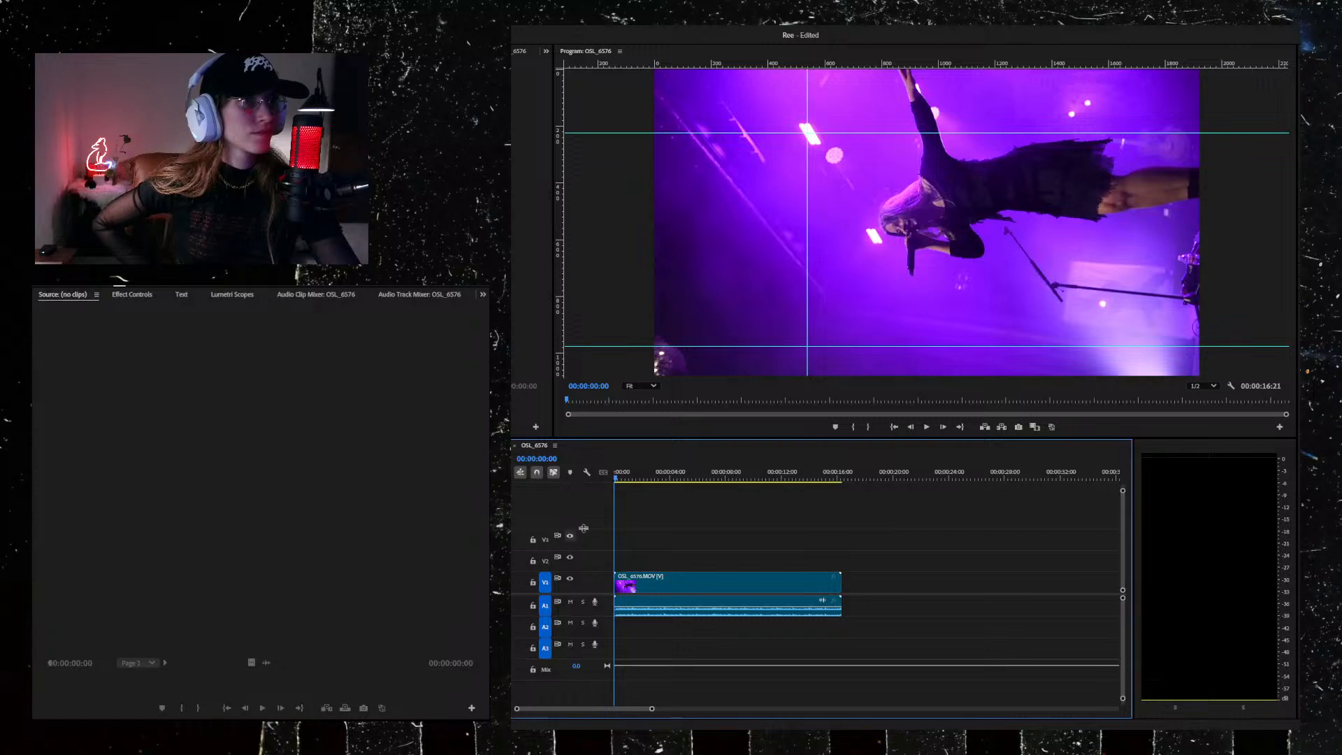
{"action": "left_click", "coordinate": [88, 279]}
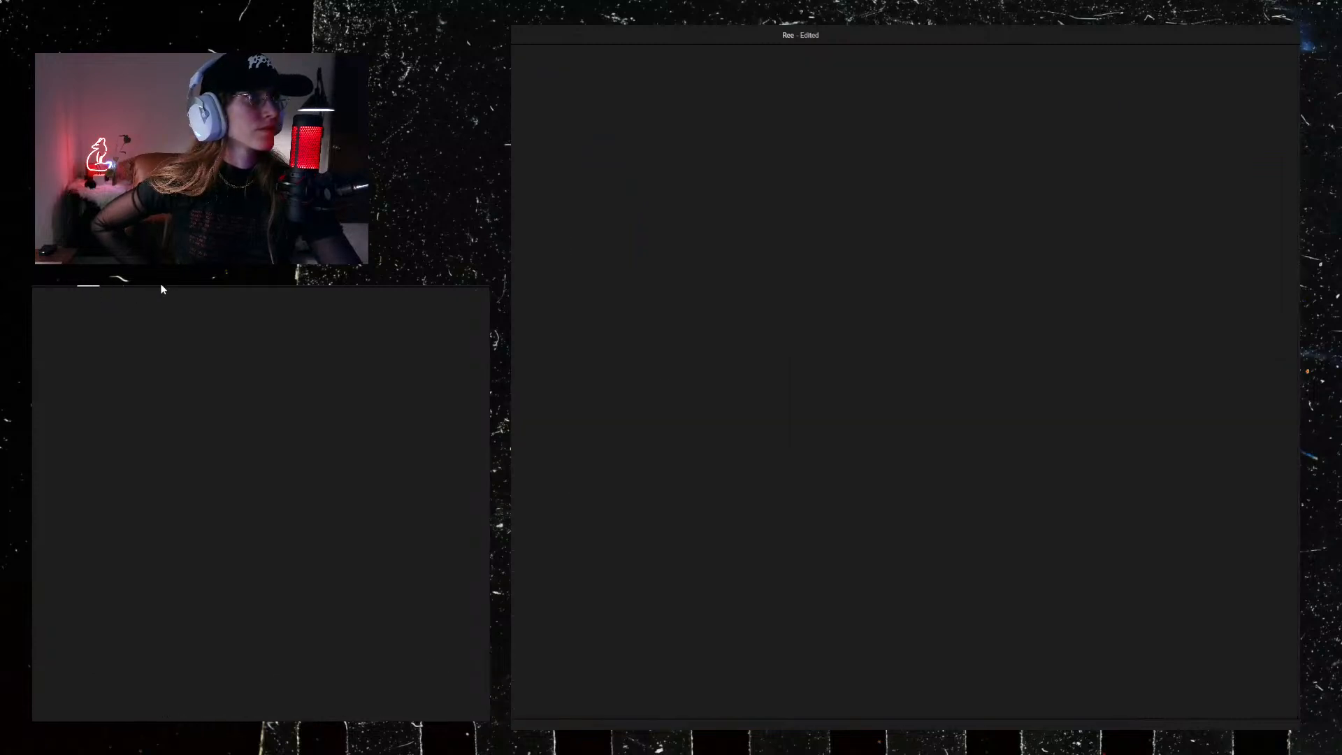
{"action": "left_click", "coordinate": [124, 284]}
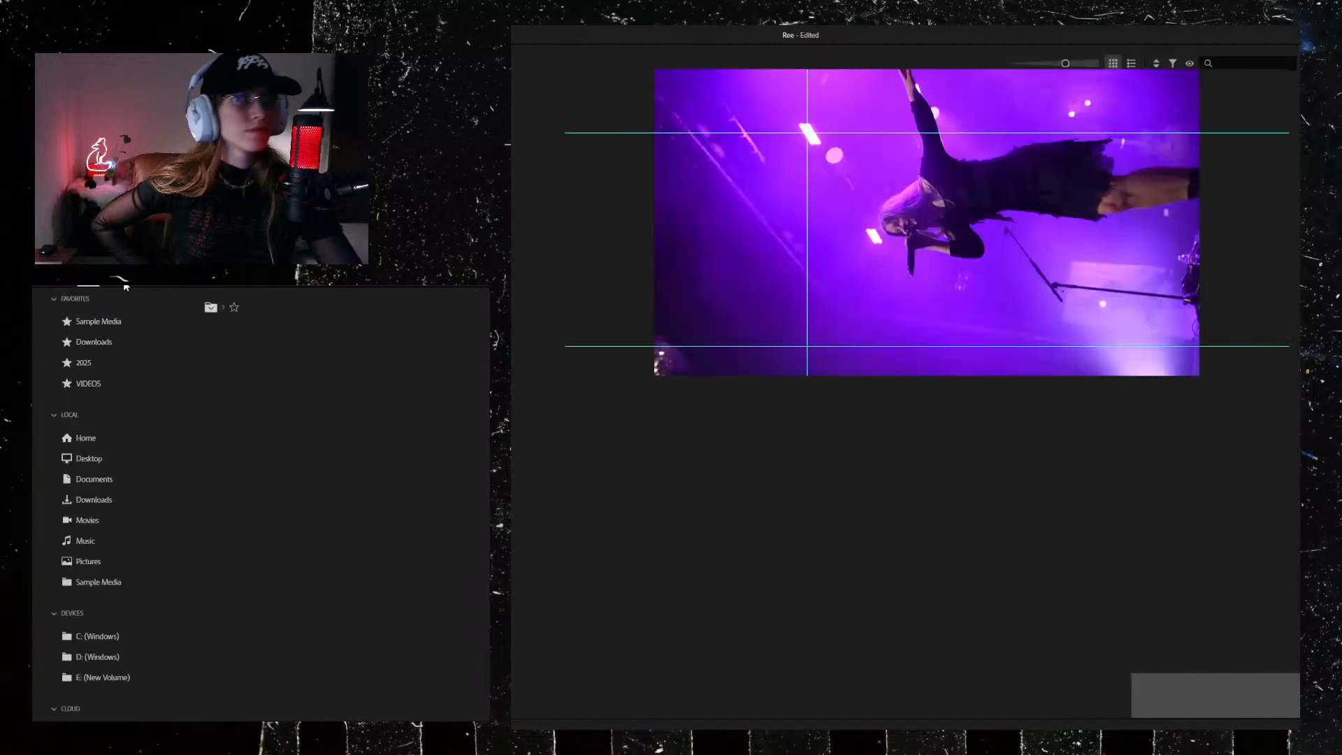
{"action": "left_click", "coordinate": [112, 294]}
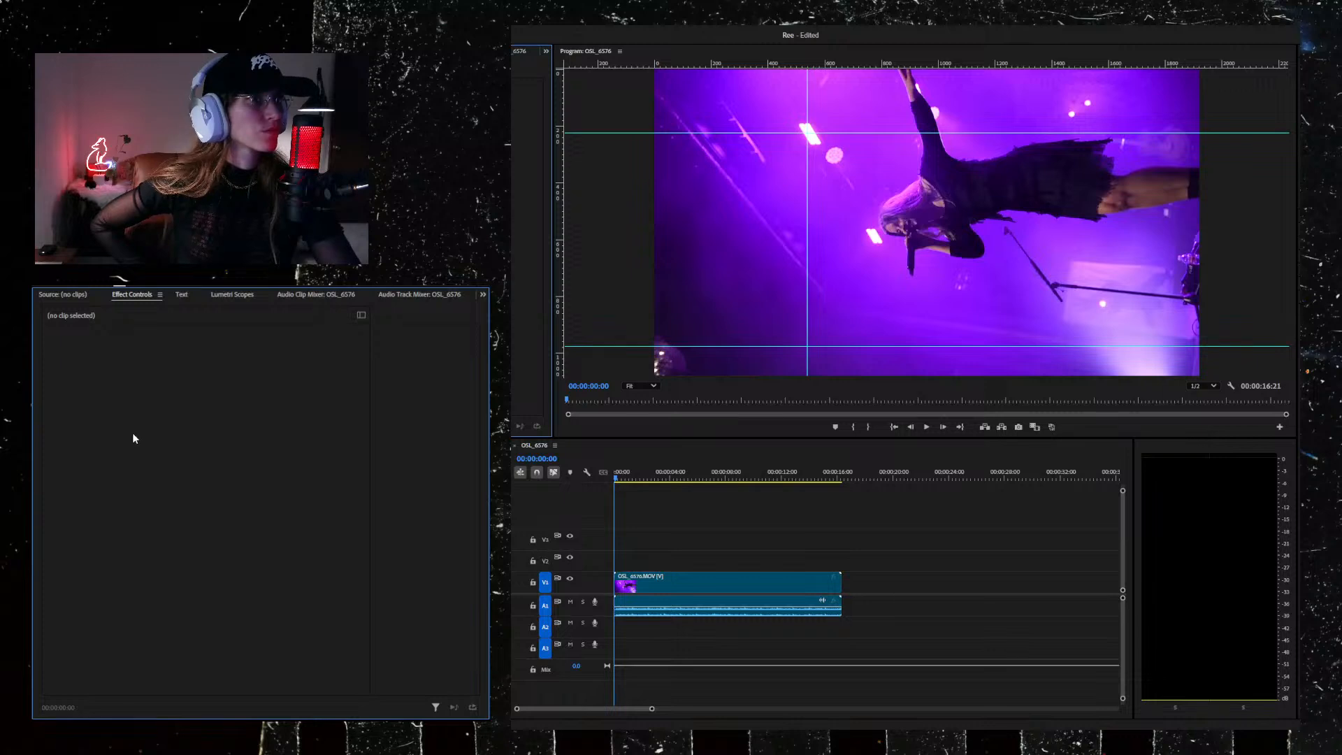
{"action": "left_click", "coordinate": [160, 315]}
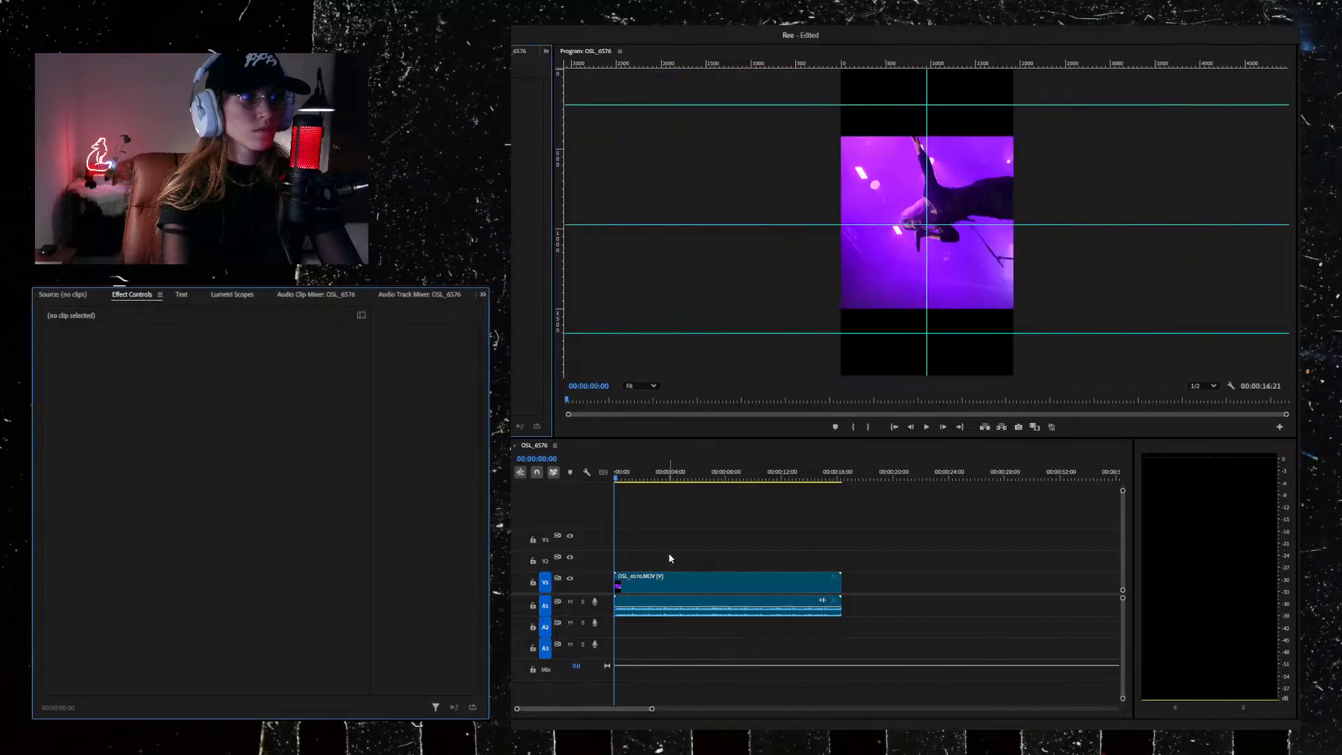
Step: Set the rotation of the OSL_6576.MOV clip to 90° so the singer stands upright
{"action": "left_click", "coordinate": [685, 583]}
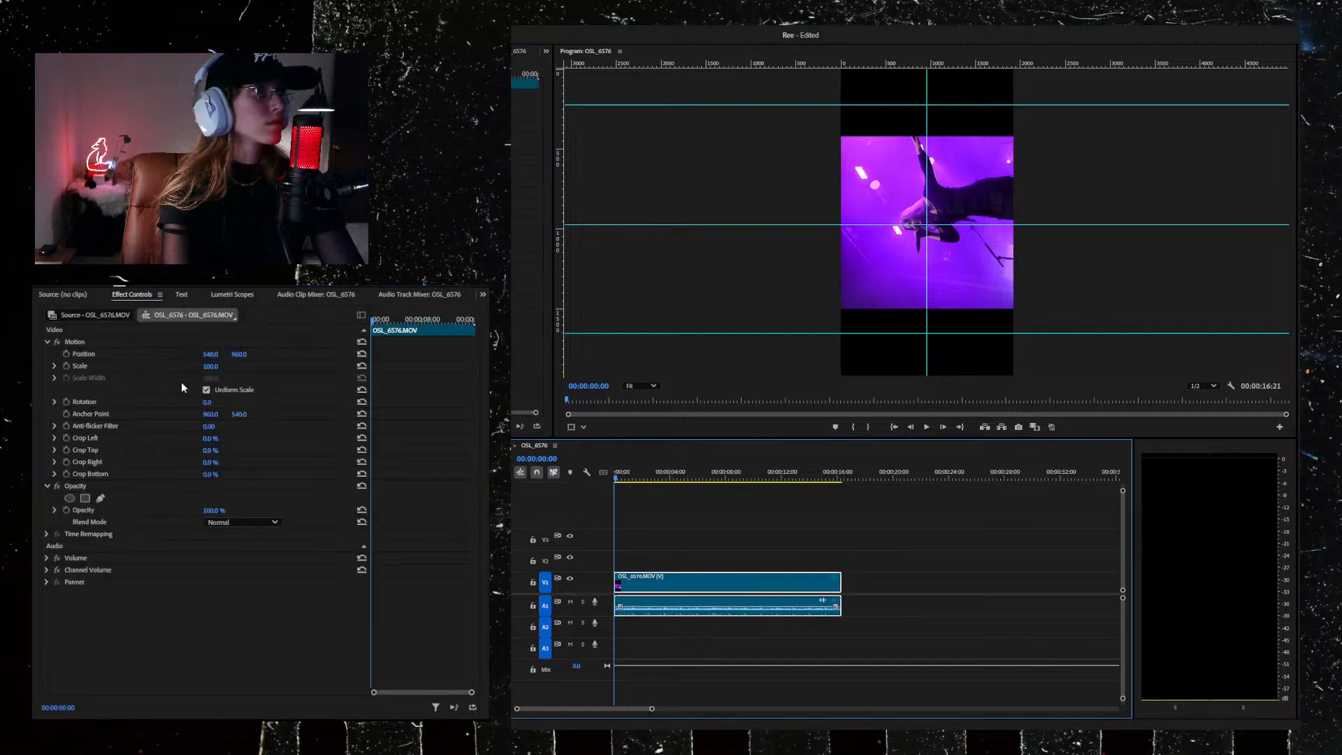
{"action": "left_click", "coordinate": [206, 402]}
{"action": "type", "text": "90"}
{"action": "key", "text": "Return"}
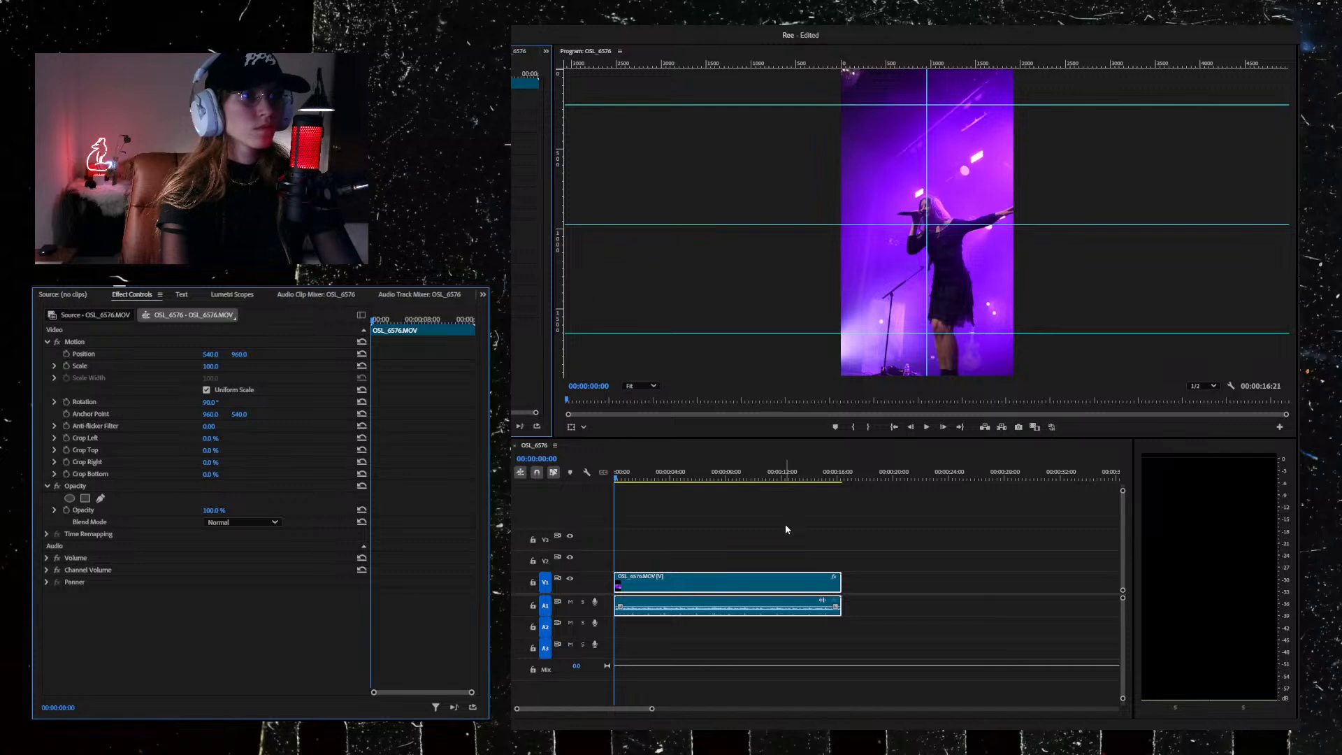
Step: Review the OSL_6576.MOV footage, split it at 00:00:07:00 and 00:00:10:18, and delete the section between the cuts
{"action": "key", "text": "space"}
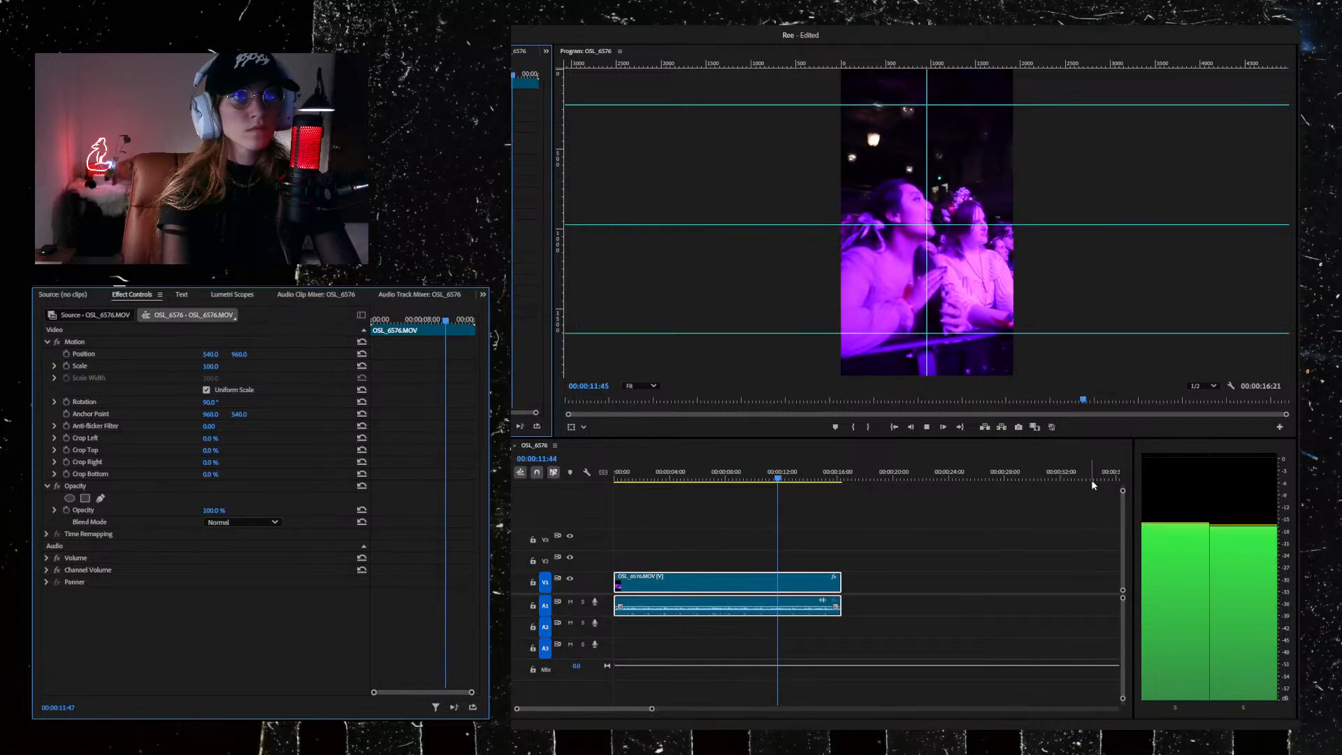
{"action": "key", "text": "space"}
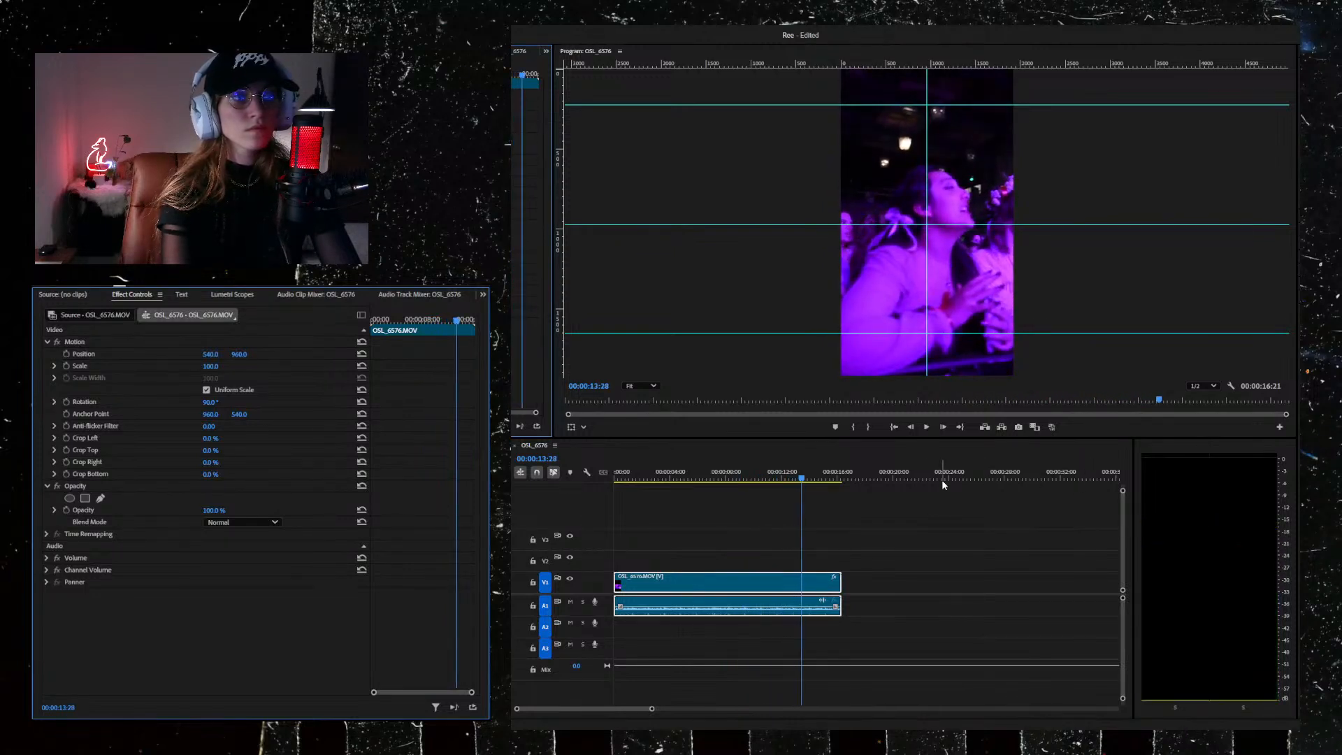
{"action": "left_click_drag", "start_coordinate": [799, 478], "coordinate": [605, 506]}
{"action": "key", "text": "space"}
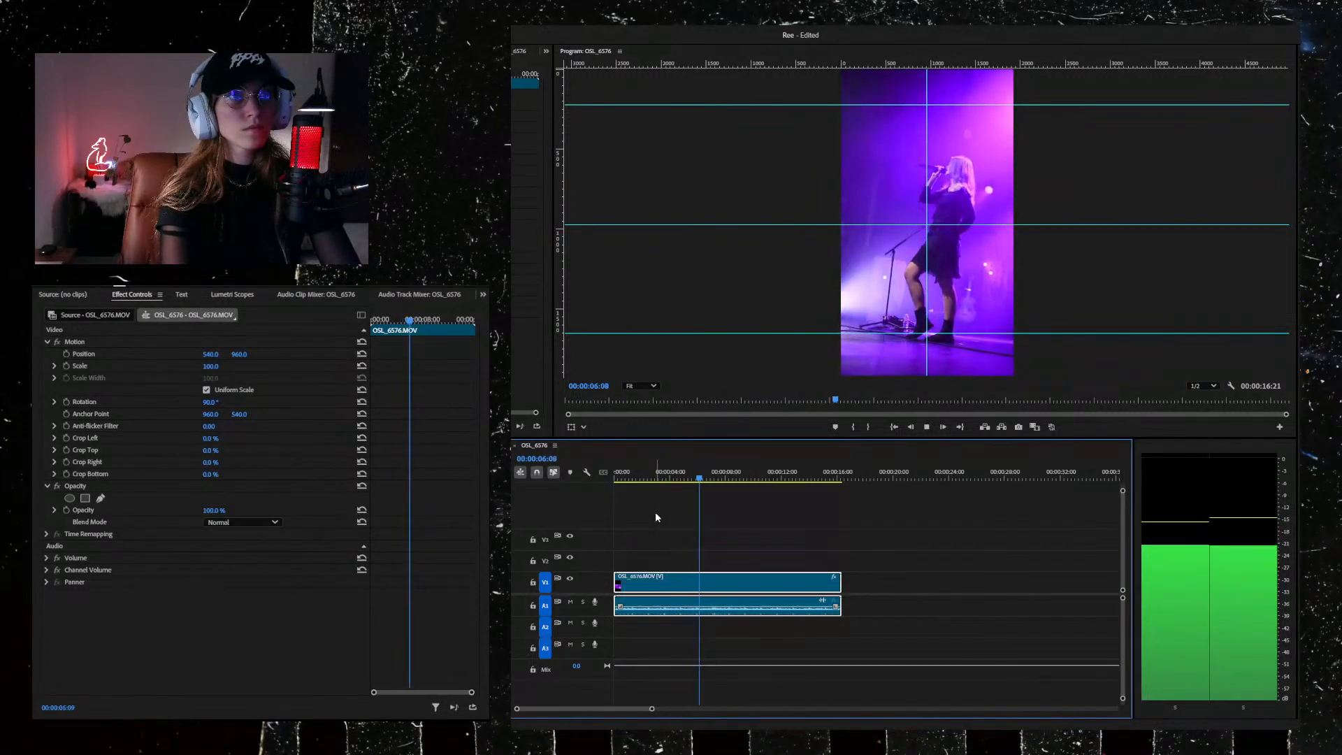
{"action": "key", "text": "space"}
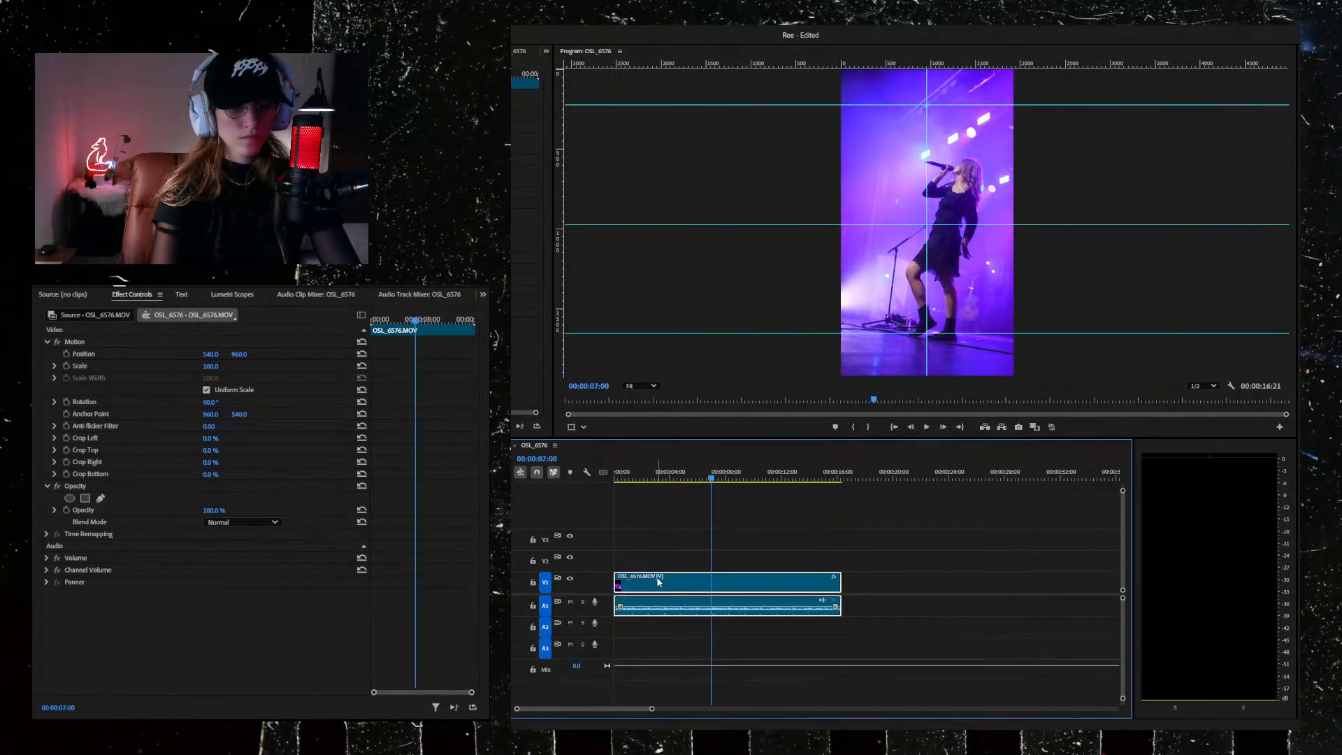
{"action": "key", "text": "ctrl+k"}
{"action": "key", "text": "space"}
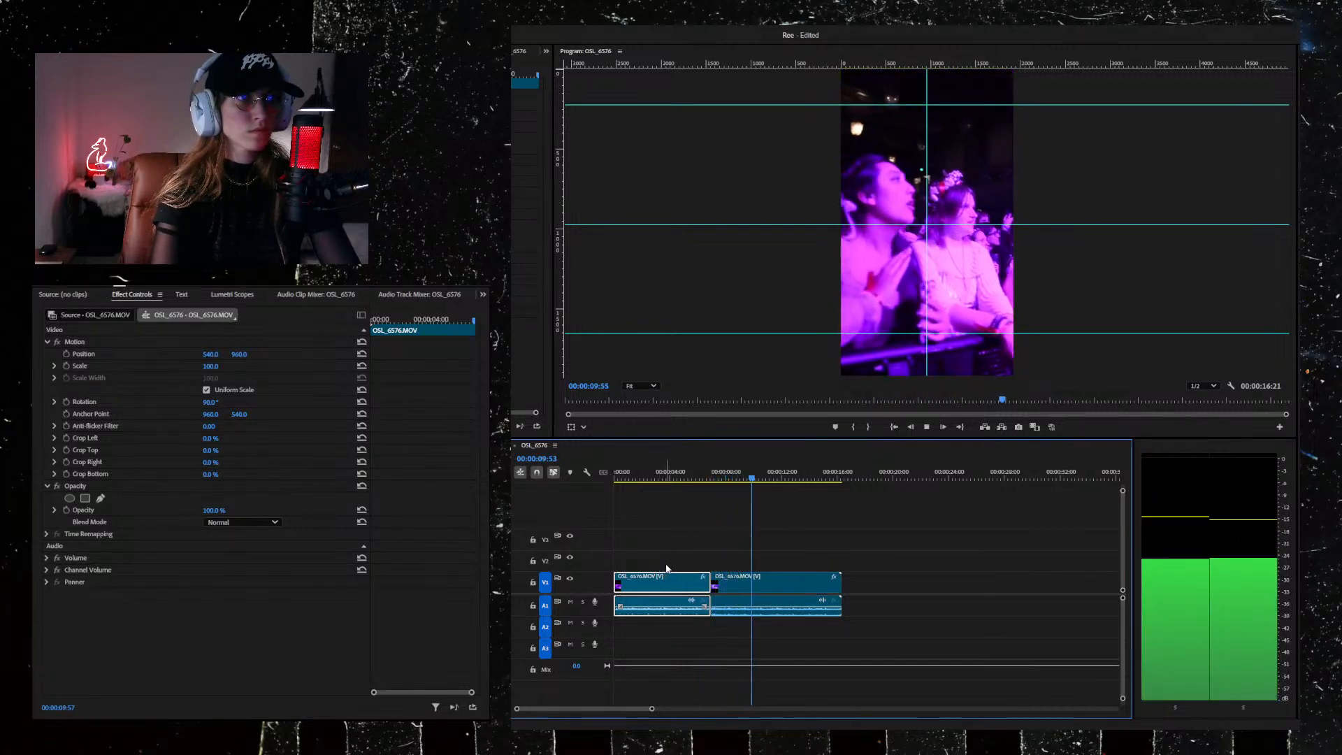
{"action": "key", "text": "space"}
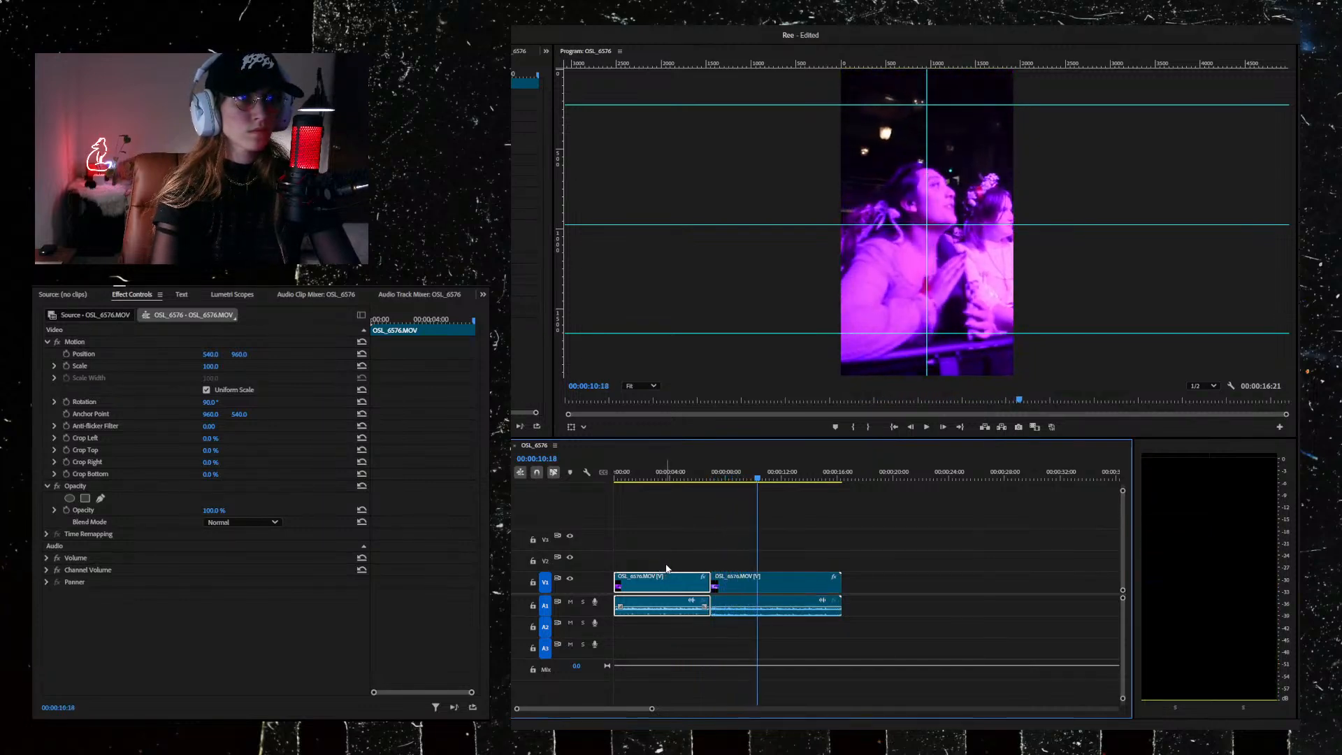
{"action": "key", "text": "ctrl+k"}
{"action": "left_click", "coordinate": [732, 582]}
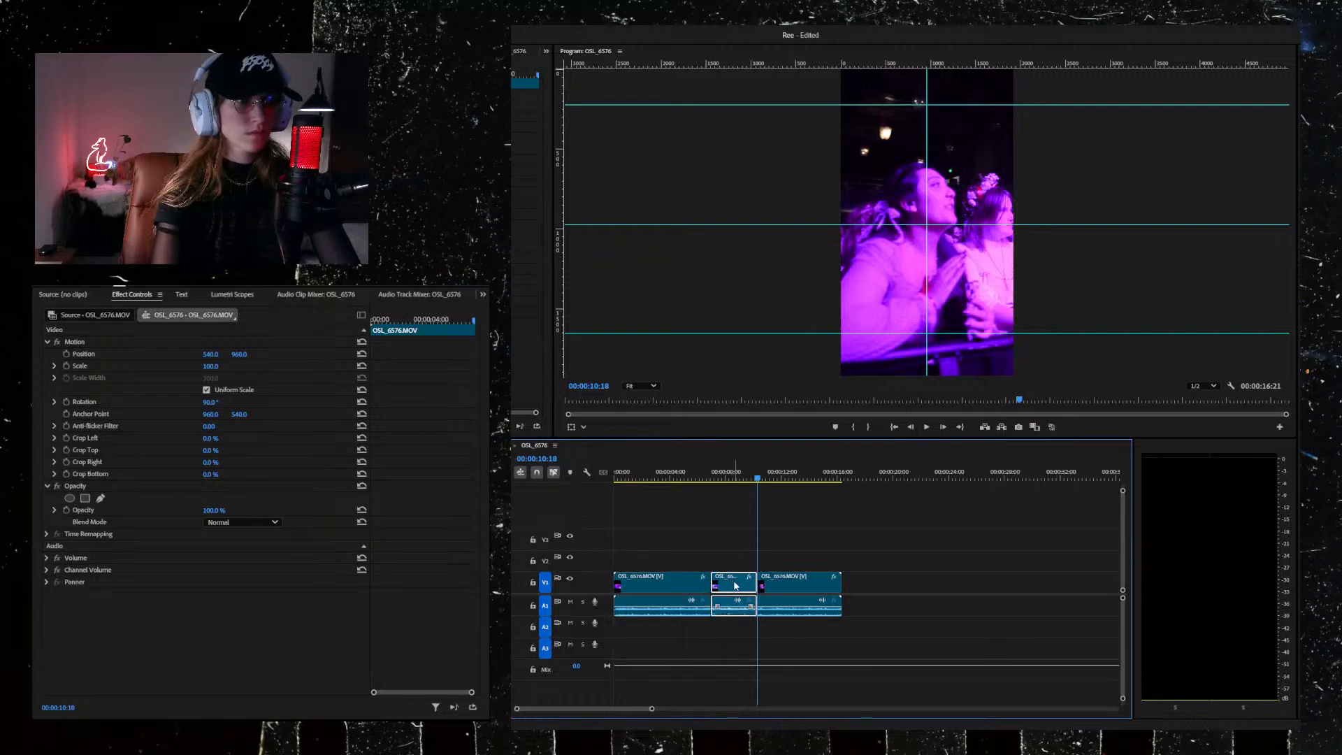
{"action": "key", "text": "Delete"}
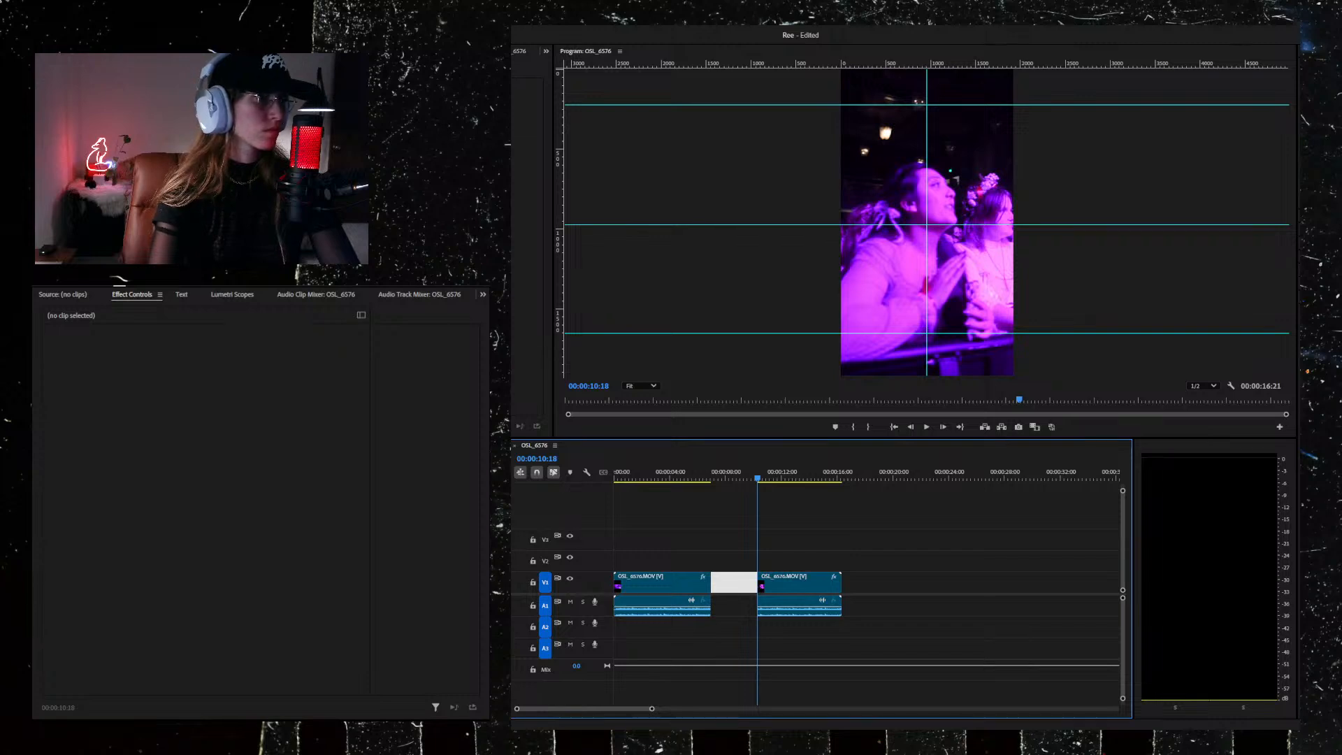
Step: Play the second remaining segment, split it at 00:00:12:19, and delete the part before the cut
{"action": "key", "text": "space"}
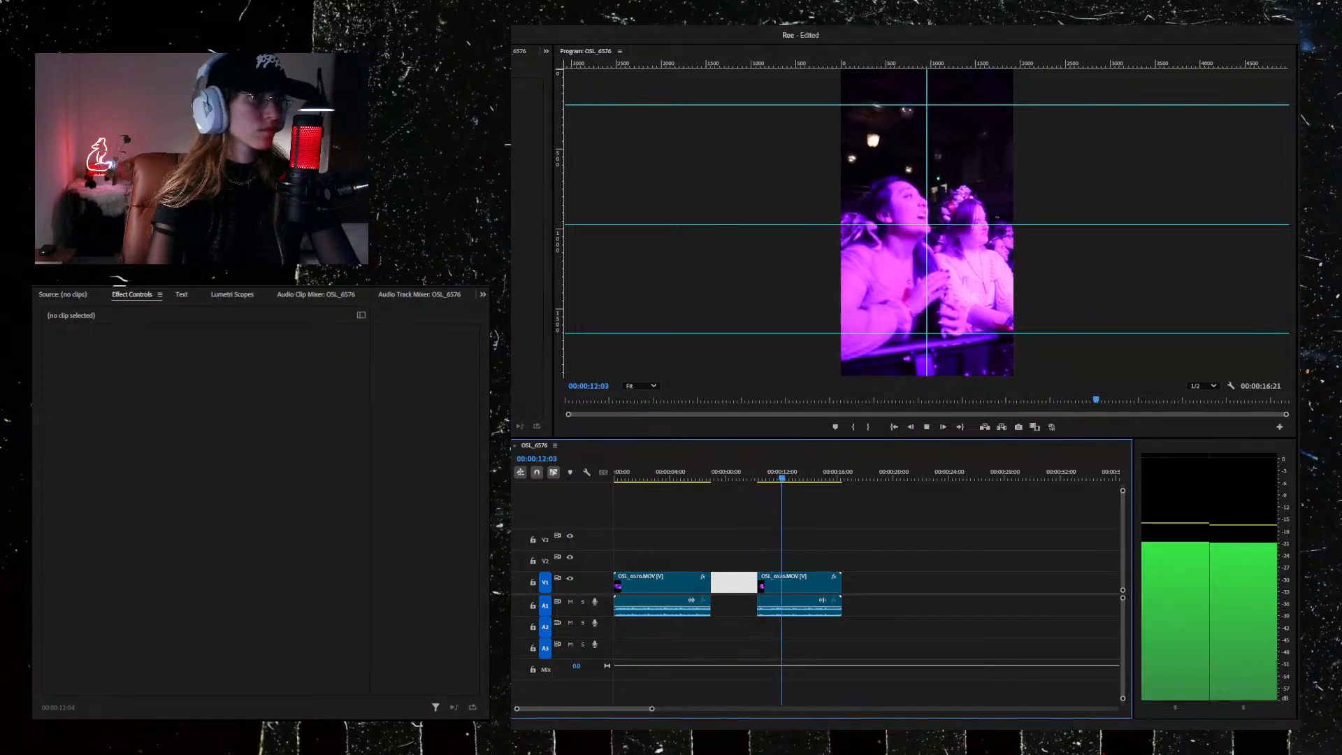
{"action": "key", "text": "space"}
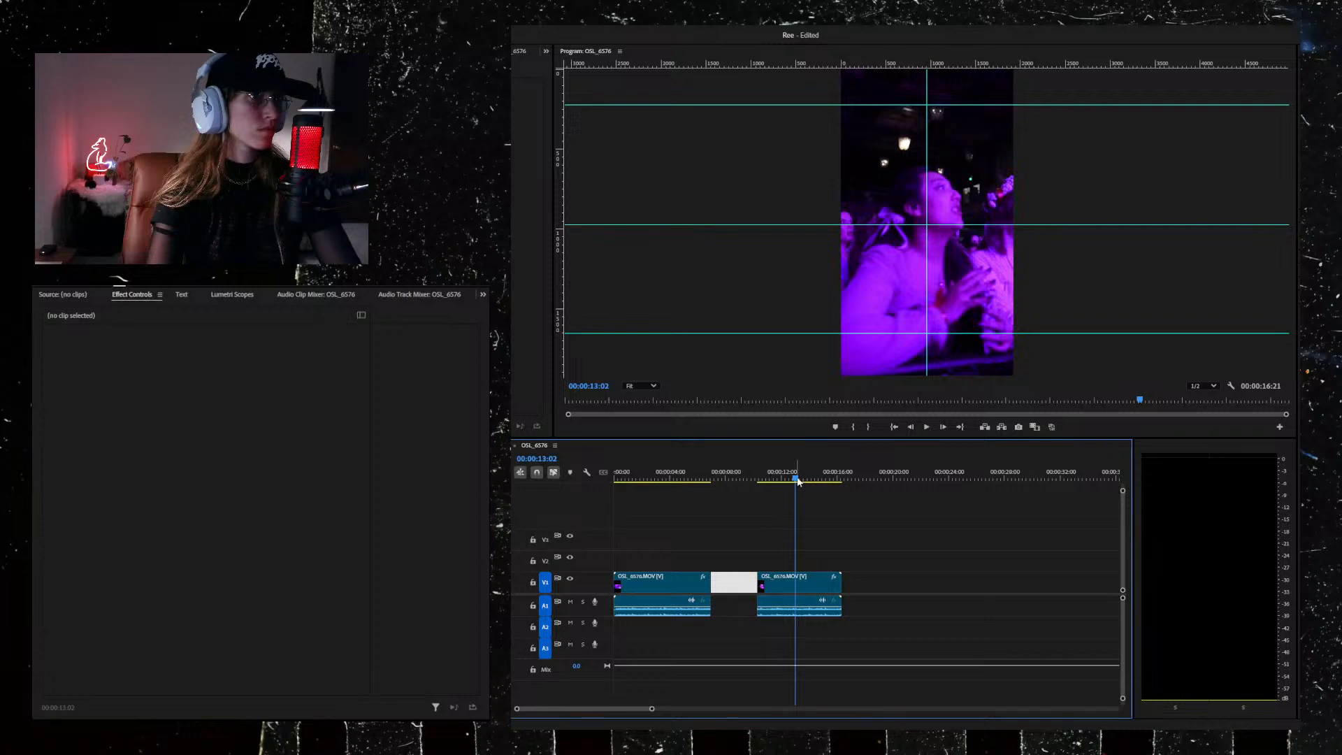
{"action": "left_click", "coordinate": [766, 483]}
{"action": "key", "text": "space"}
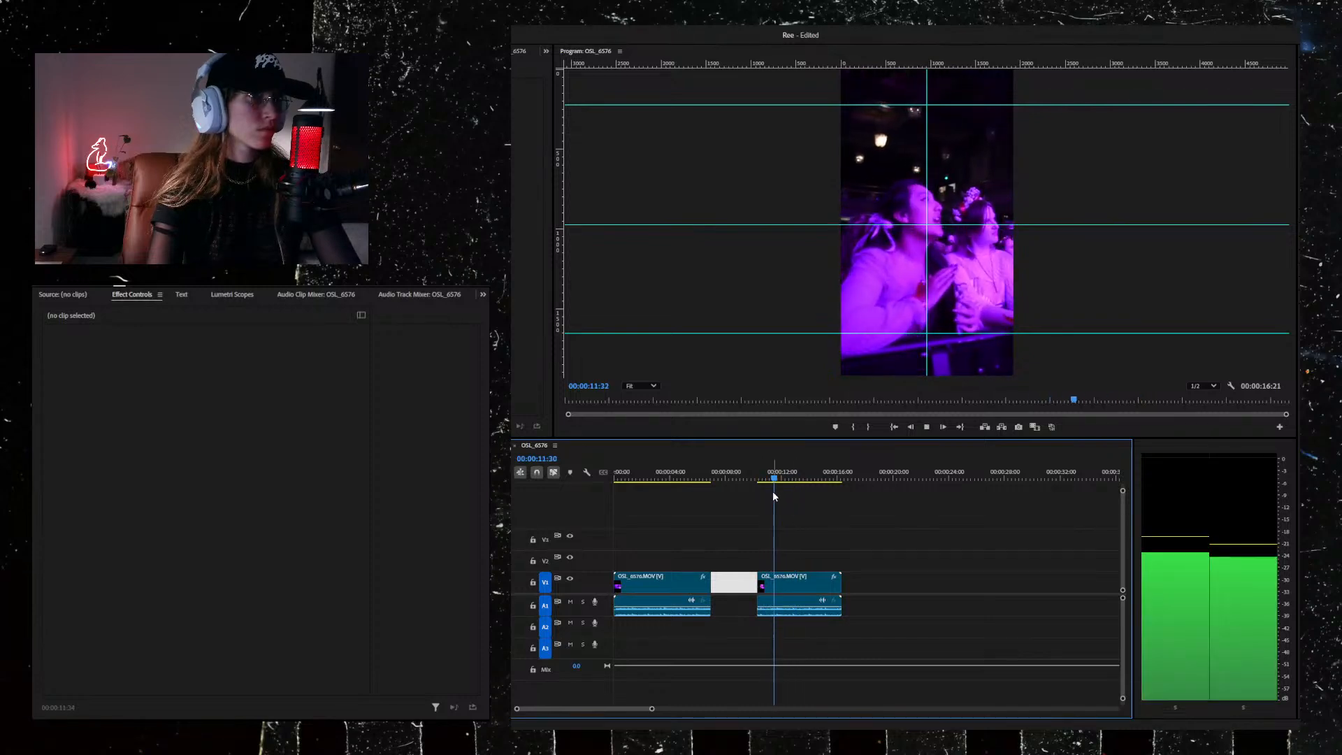
{"action": "key", "text": "space"}
{"action": "left_click", "coordinate": [792, 590]}
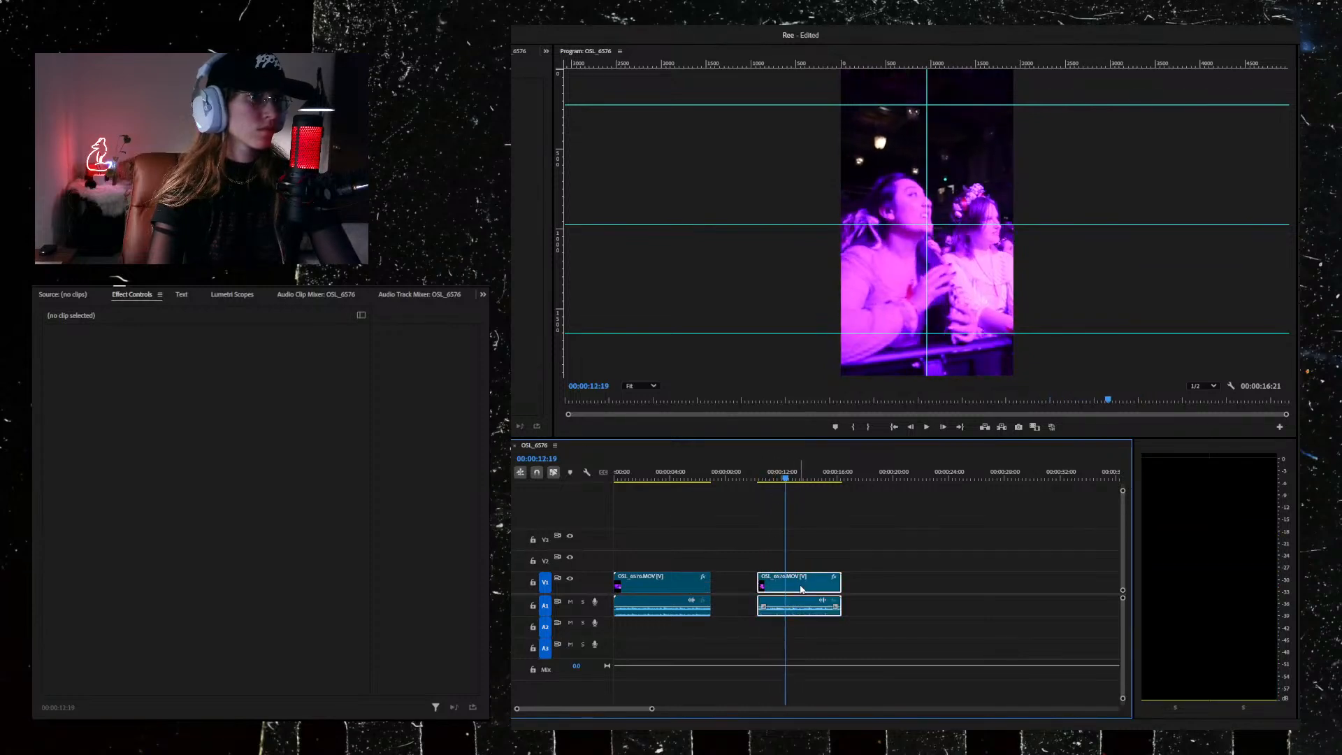
{"action": "key", "text": "ctrl+k"}
{"action": "key", "text": "Delete"}
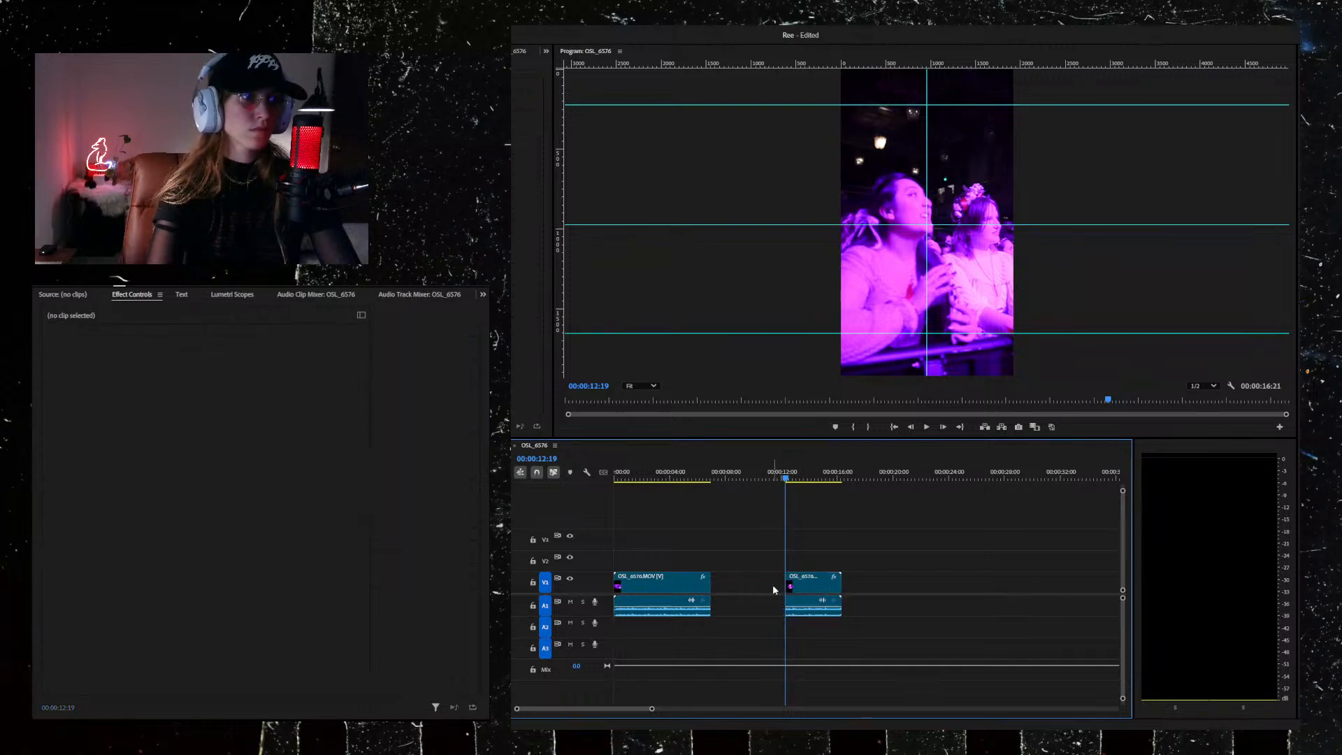
Step: Review the crowd segment and the opening, split the first segment at 00:00:02:29, and delete the part before the cut
{"action": "key", "text": "space"}
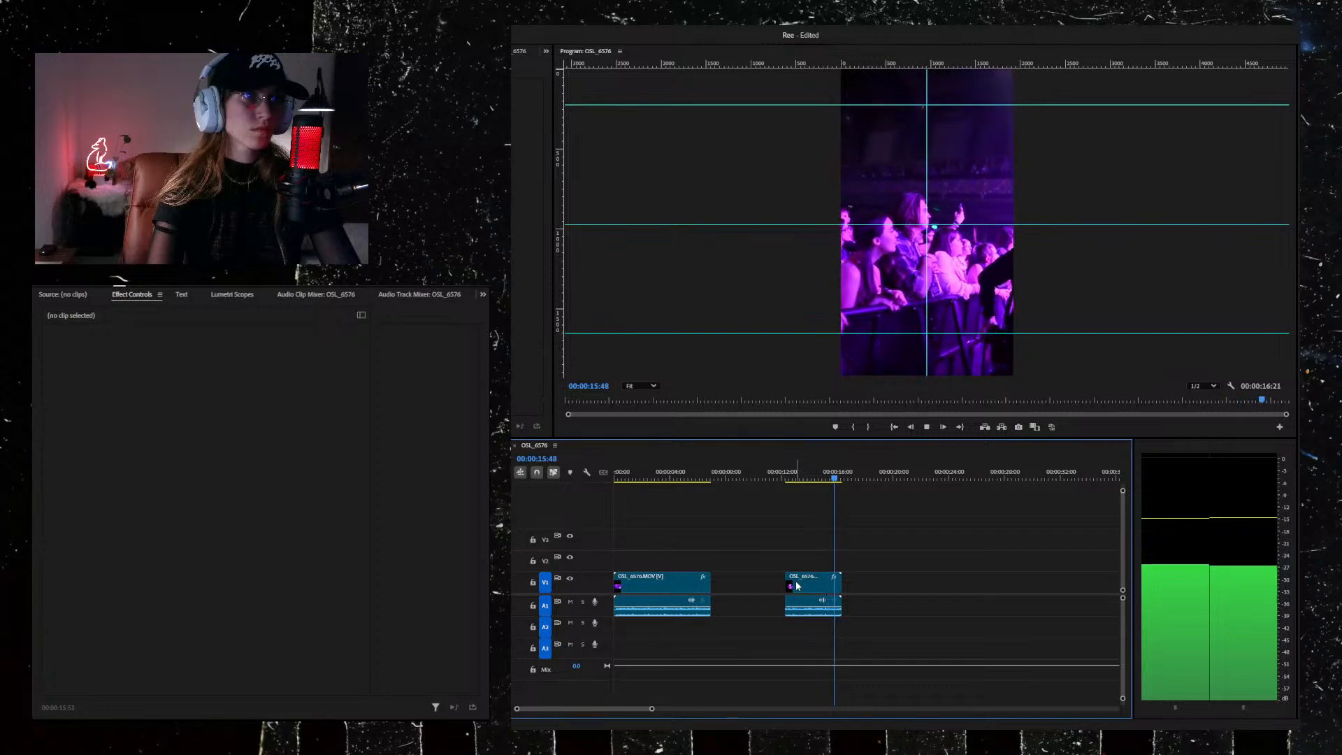
{"action": "key", "text": "Home"}
{"action": "key", "text": "space"}
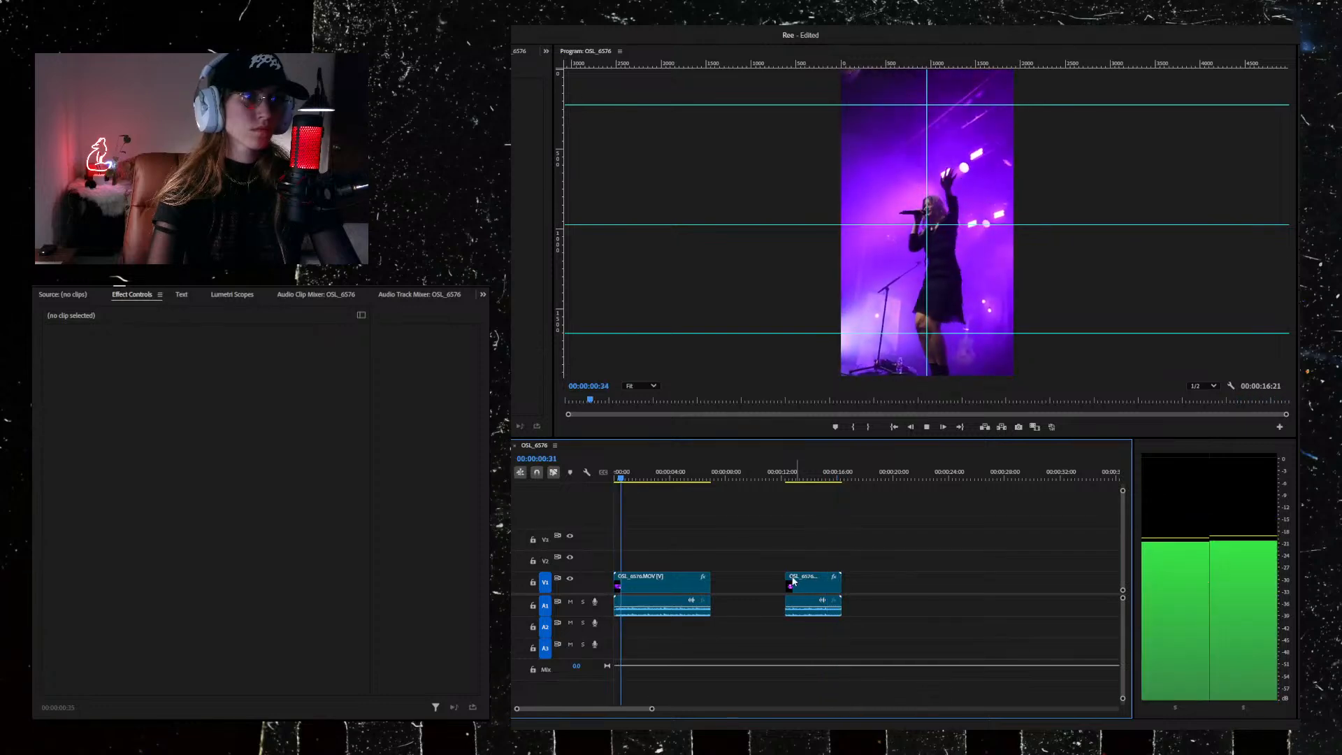
{"action": "key", "text": "space"}
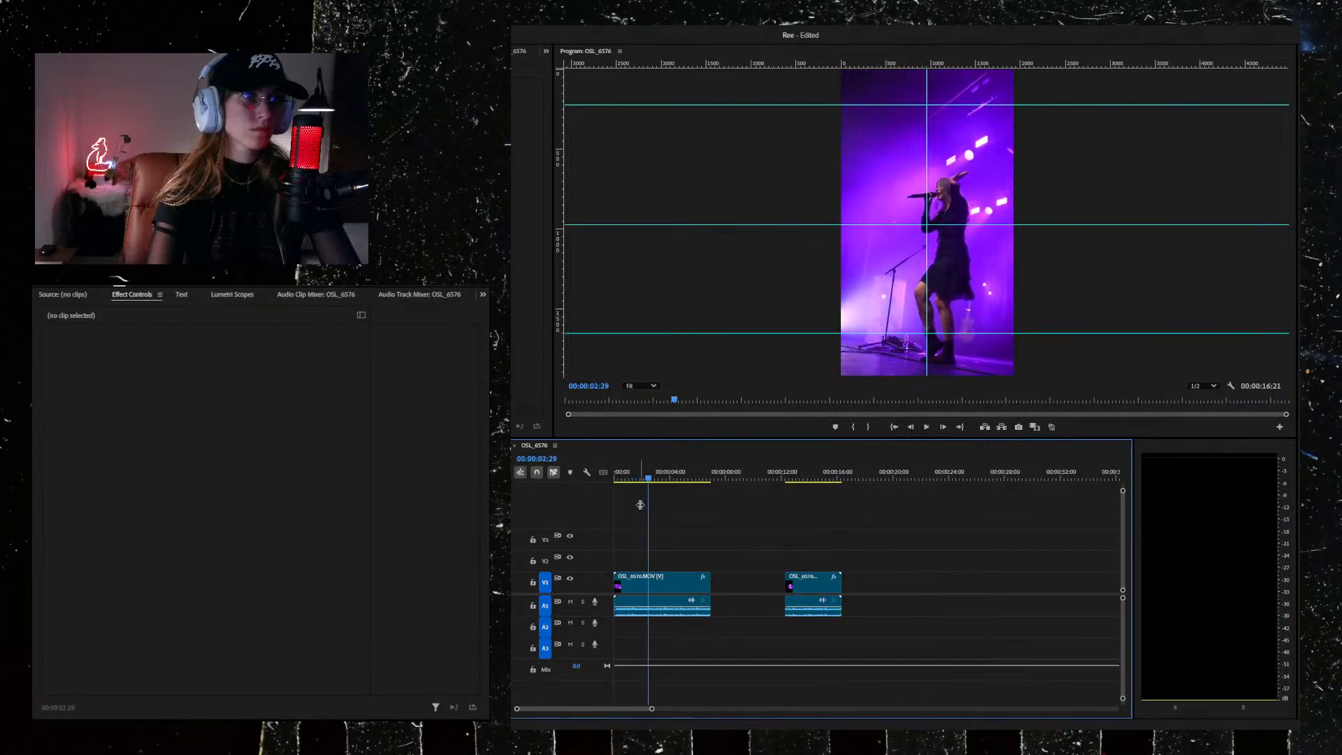
{"action": "left_click", "coordinate": [672, 591]}
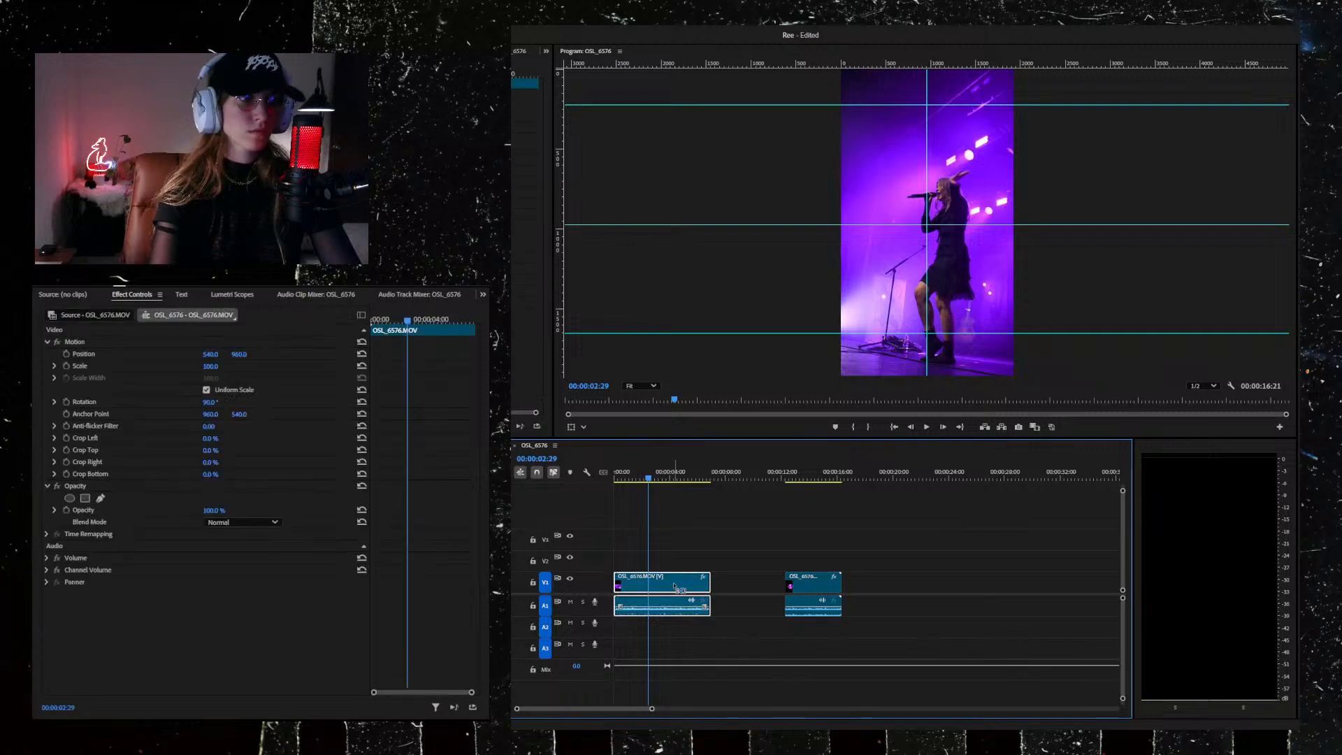
{"action": "key", "text": "ctrl+k"}
{"action": "key", "text": "Delete"}
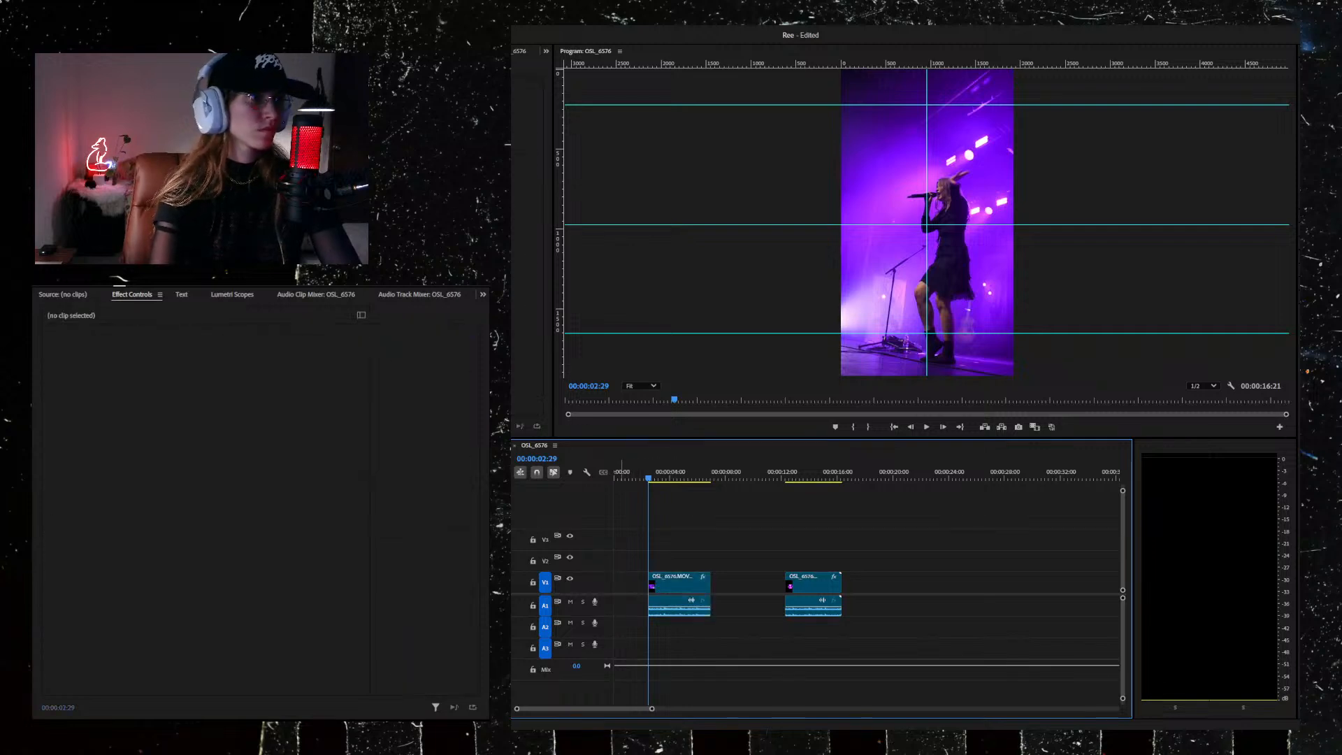
Step: Add OSL_6530.MOV on V2 with its audio on A2 near the sequence start, and play back its opening
{"action": "left_click_drag", "start_coordinate": [502, 558], "coordinate": [879, 612]}
{"action": "left_click", "coordinate": [879, 612]}
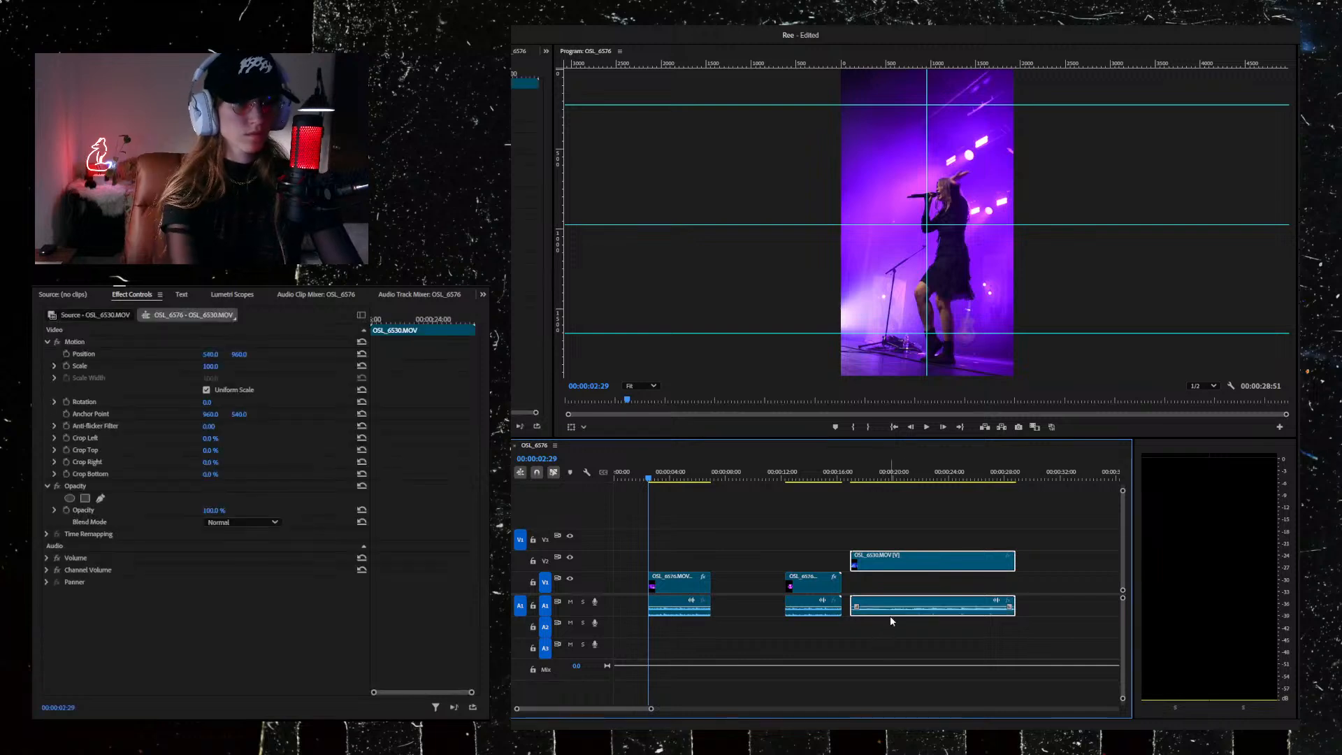
{"action": "left_click_drag", "start_coordinate": [910, 608], "coordinate": [905, 627]}
{"action": "left_click_drag", "start_coordinate": [907, 570], "coordinate": [687, 577]}
{"action": "left_click_drag", "start_coordinate": [671, 577], "coordinate": [605, 565]}
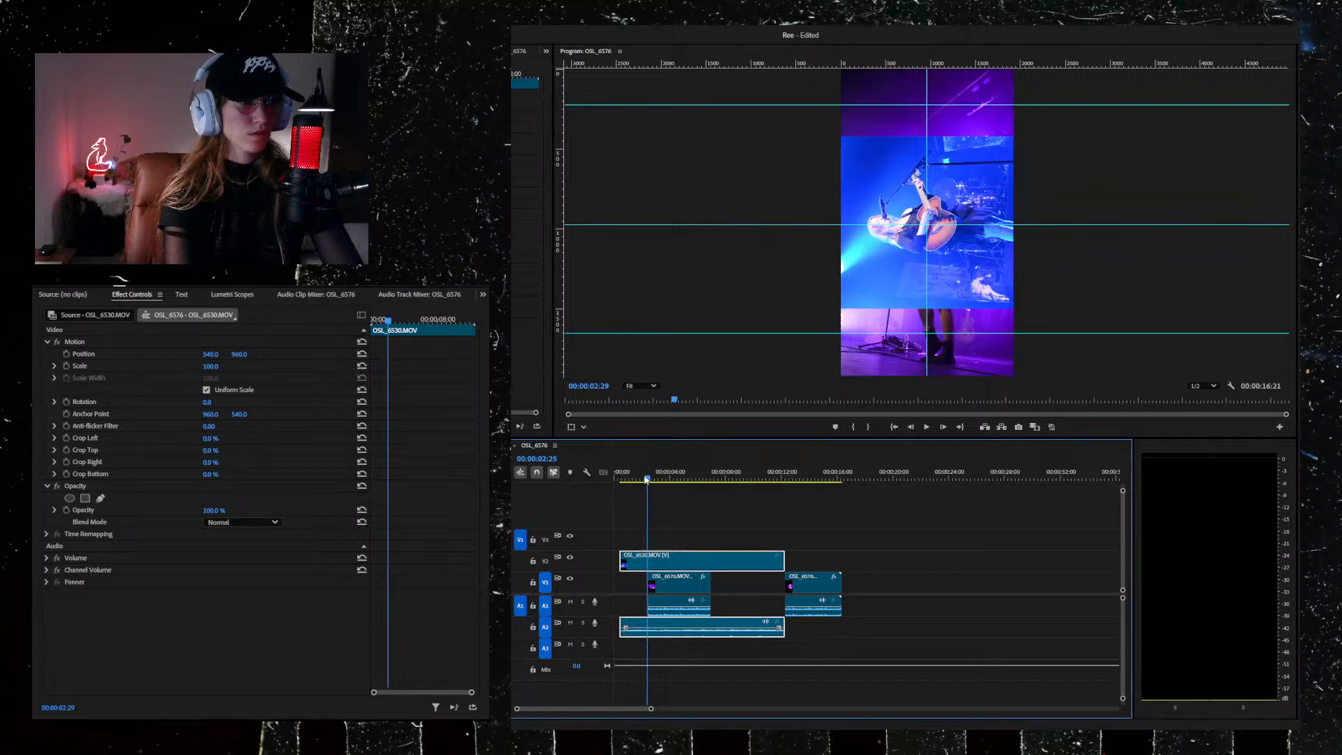
{"action": "left_click_drag", "start_coordinate": [648, 480], "coordinate": [569, 487]}
{"action": "key", "text": "space"}
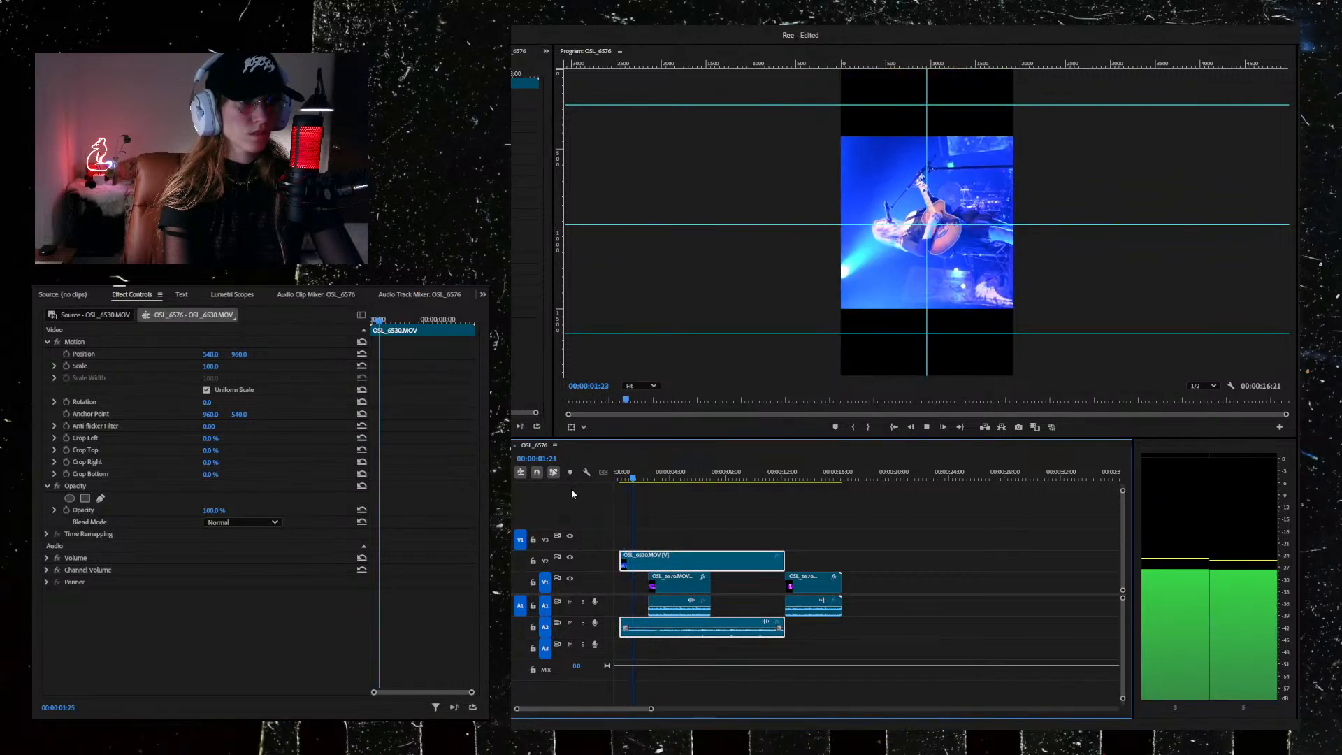
{"action": "key", "text": "space"}
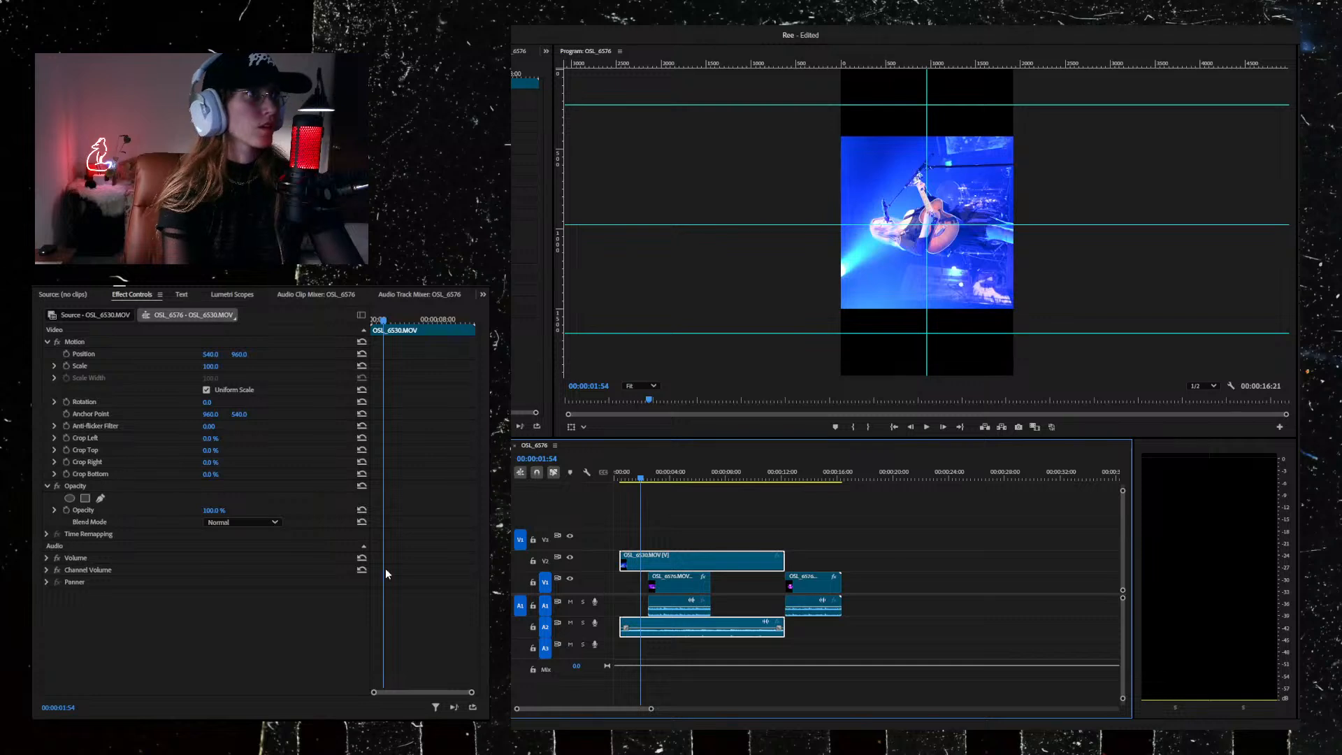
Step: Try to replace OSL_6530.MOV with OSL_6642.MOV, placed shortly after the crowd segment on V1 and A1, and play back the sequence
{"action": "key", "text": "Delete"}
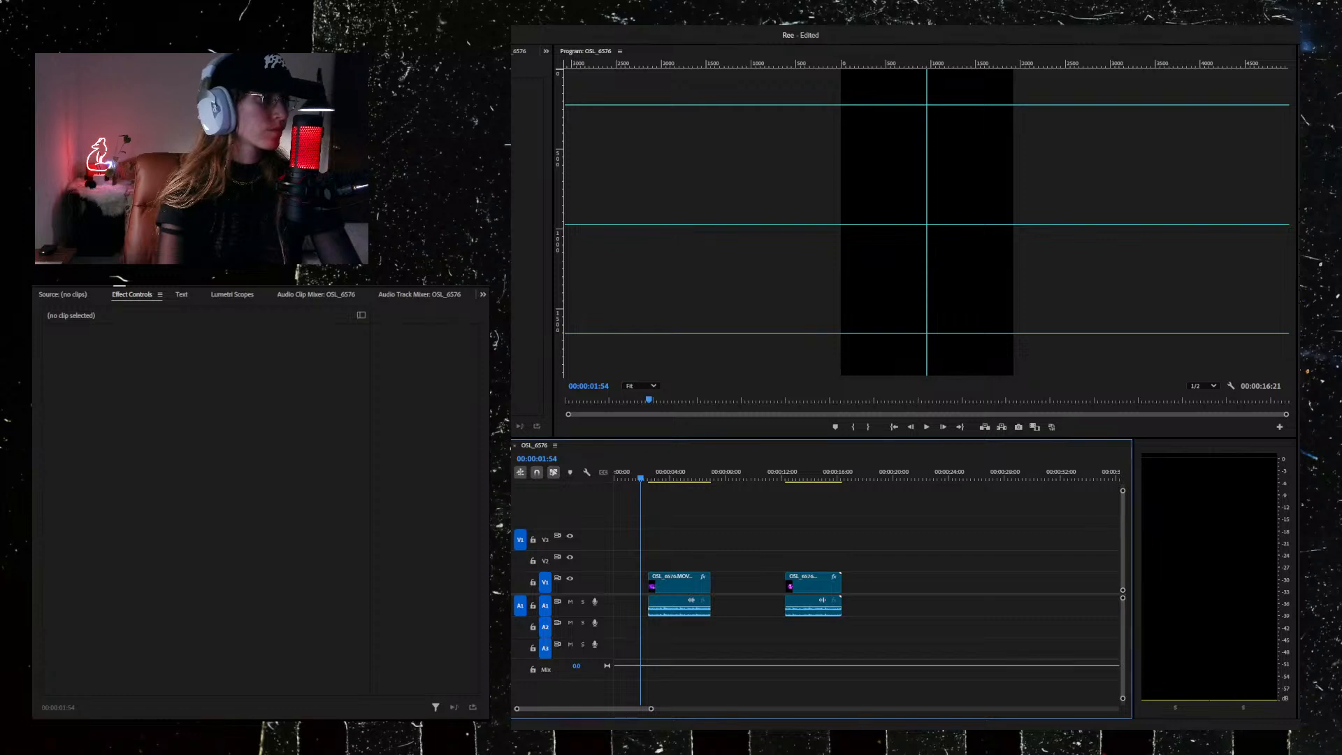
{"action": "left_click_drag", "start_coordinate": [734, 593], "coordinate": [859, 592]}
{"action": "key", "text": "space"}
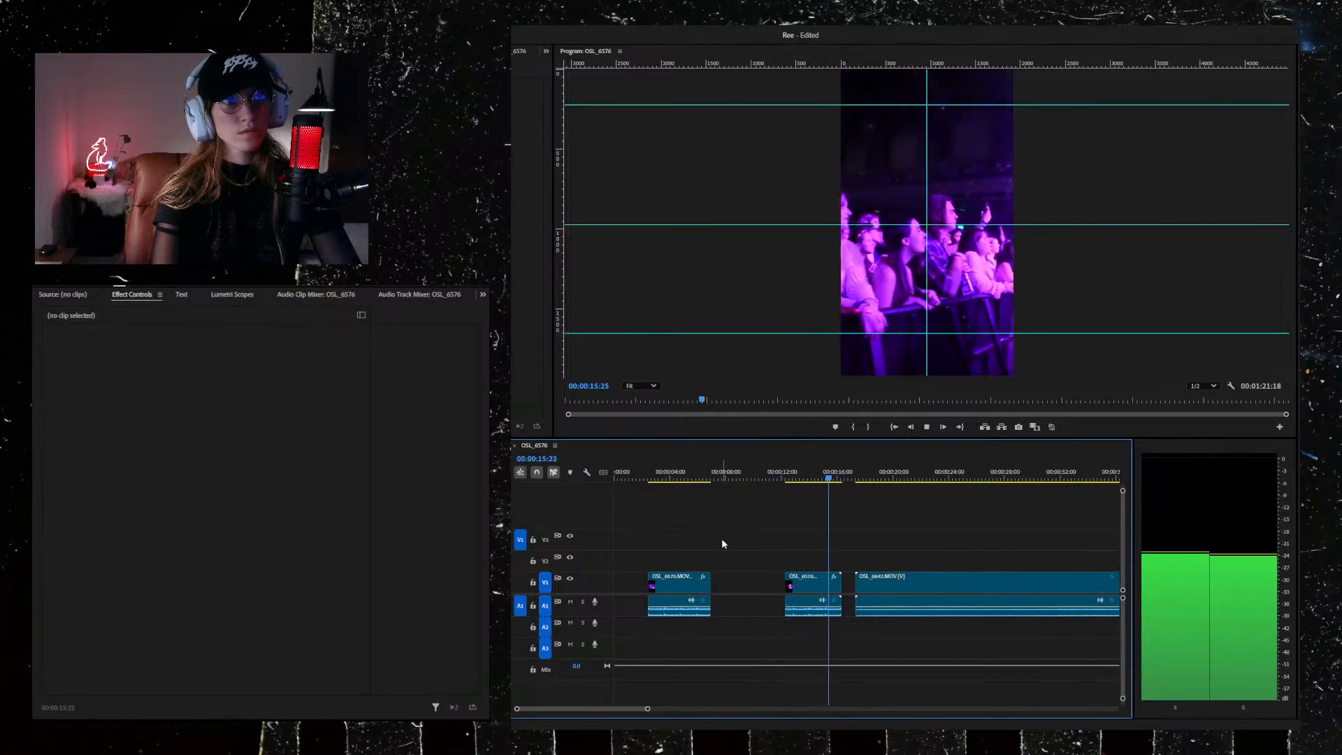
Step: Undo the recent clip additions and the cuts and deletions that trimmed the starts of the two OSL_6576.MOV segments
{"action": "key", "text": "ctrl+z"}
{"action": "key", "text": "ctrl+z"}
{"action": "key", "text": "ctrl+z"}
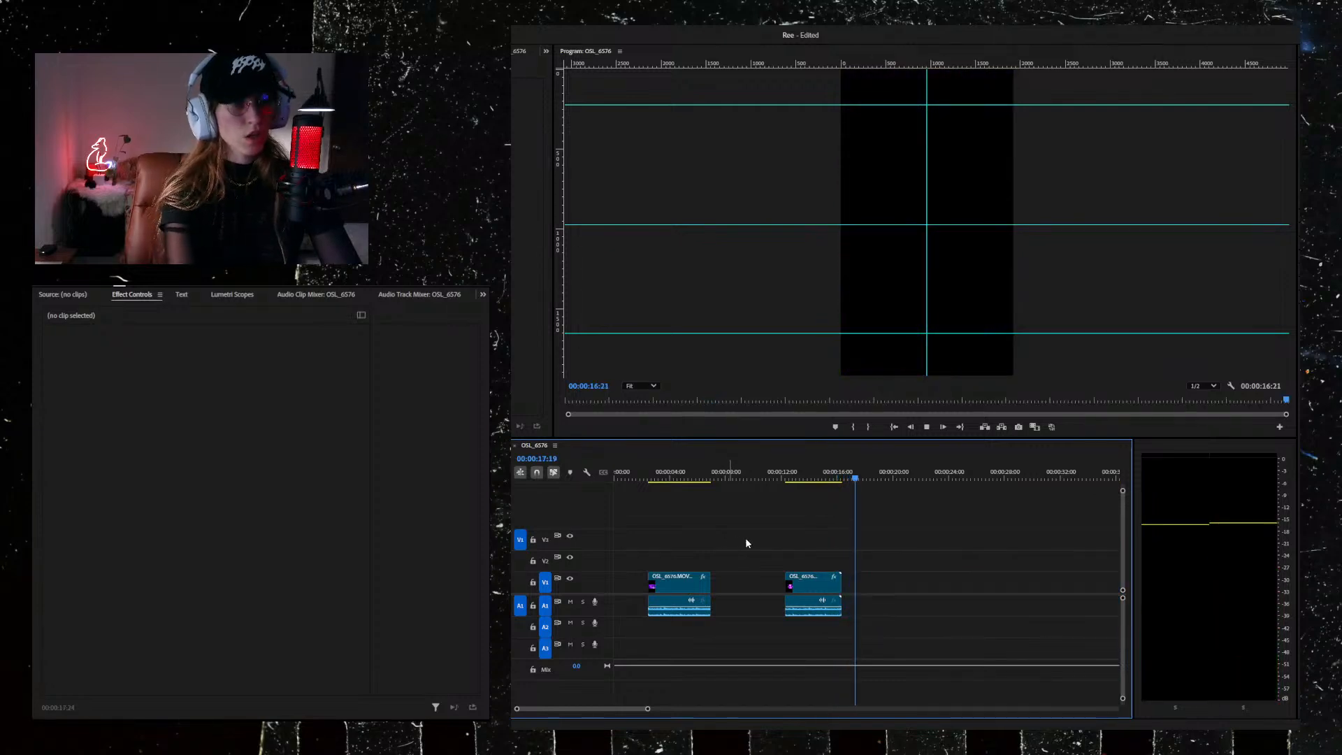
{"action": "key", "text": "ctrl+z"}
{"action": "key", "text": "ctrl+z"}
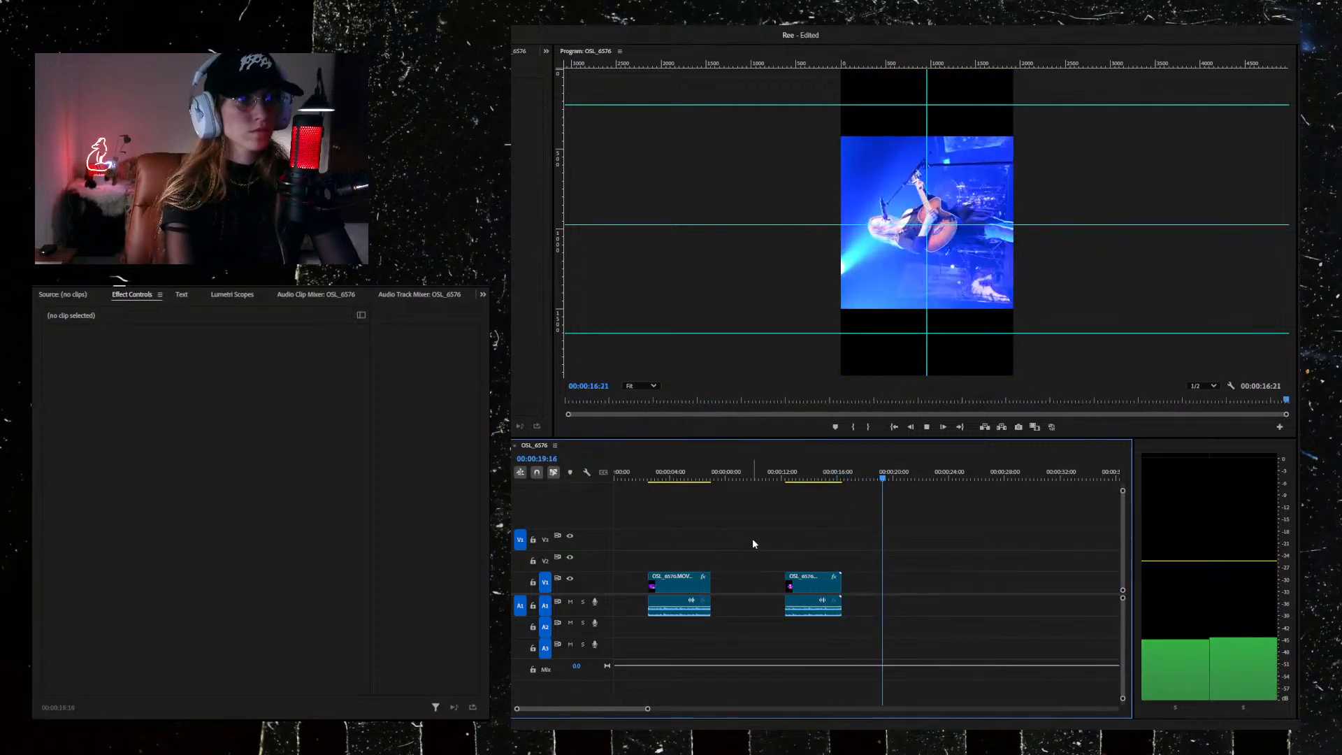
{"action": "key", "text": "ctrl+z"}
{"action": "key", "text": "ctrl+z"}
{"action": "key", "text": "ctrl+z"}
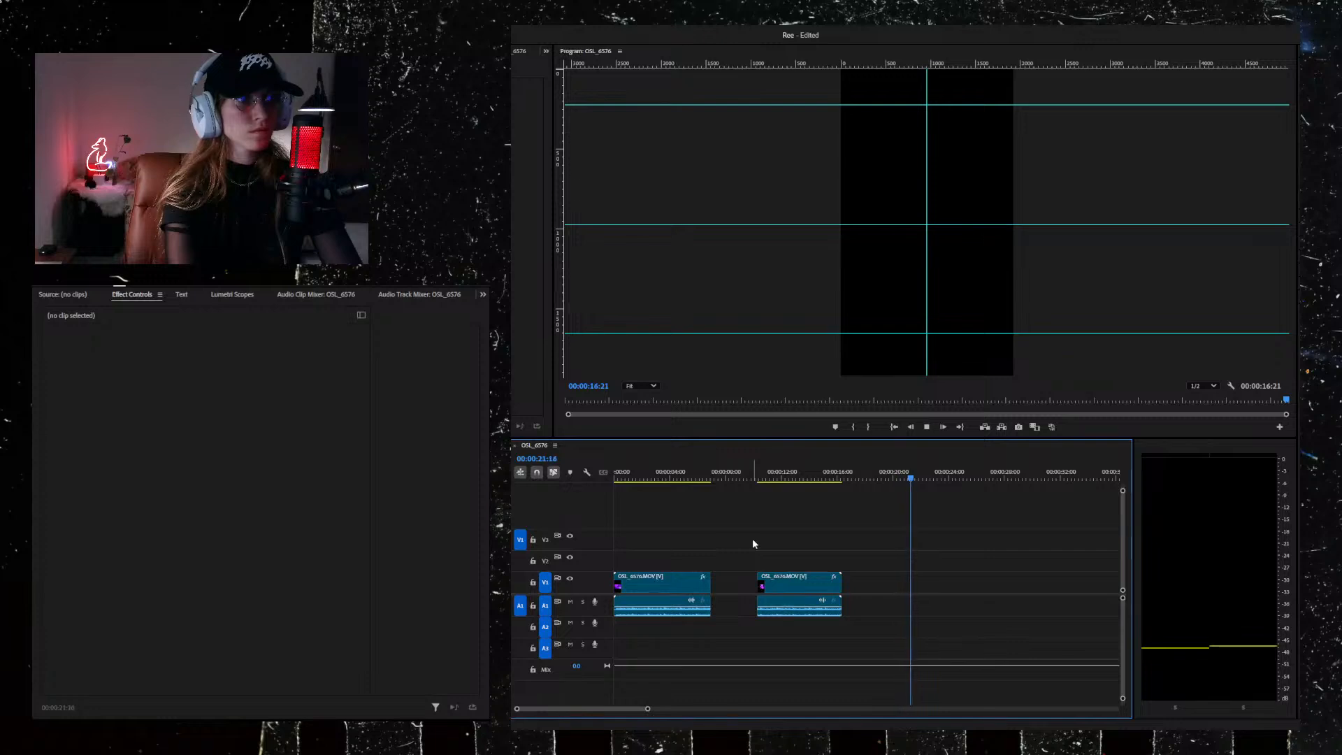
{"action": "key", "text": "ctrl+z"}
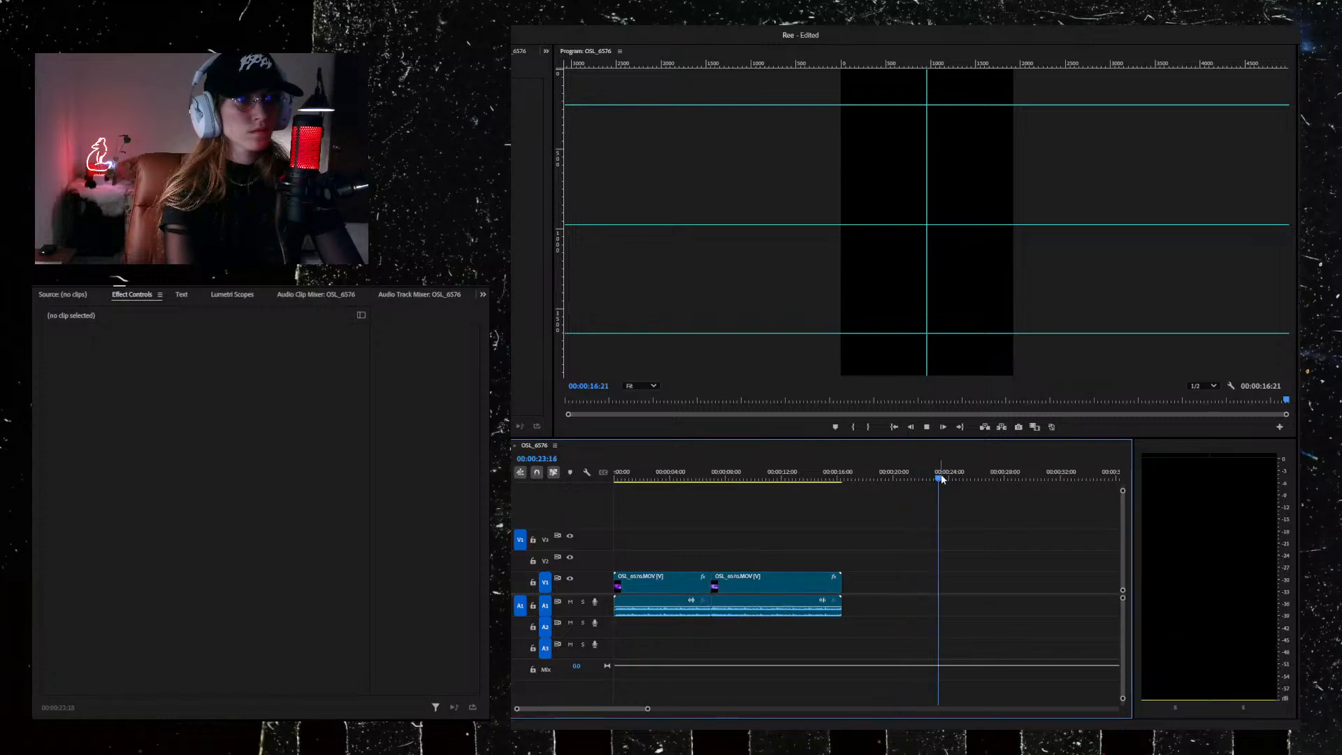
Step: Play from the sequence start, split the first segment at 00:00:02:24, and delete only the video before the cut, keeping its audio
{"action": "left_click_drag", "start_coordinate": [954, 479], "coordinate": [560, 520]}
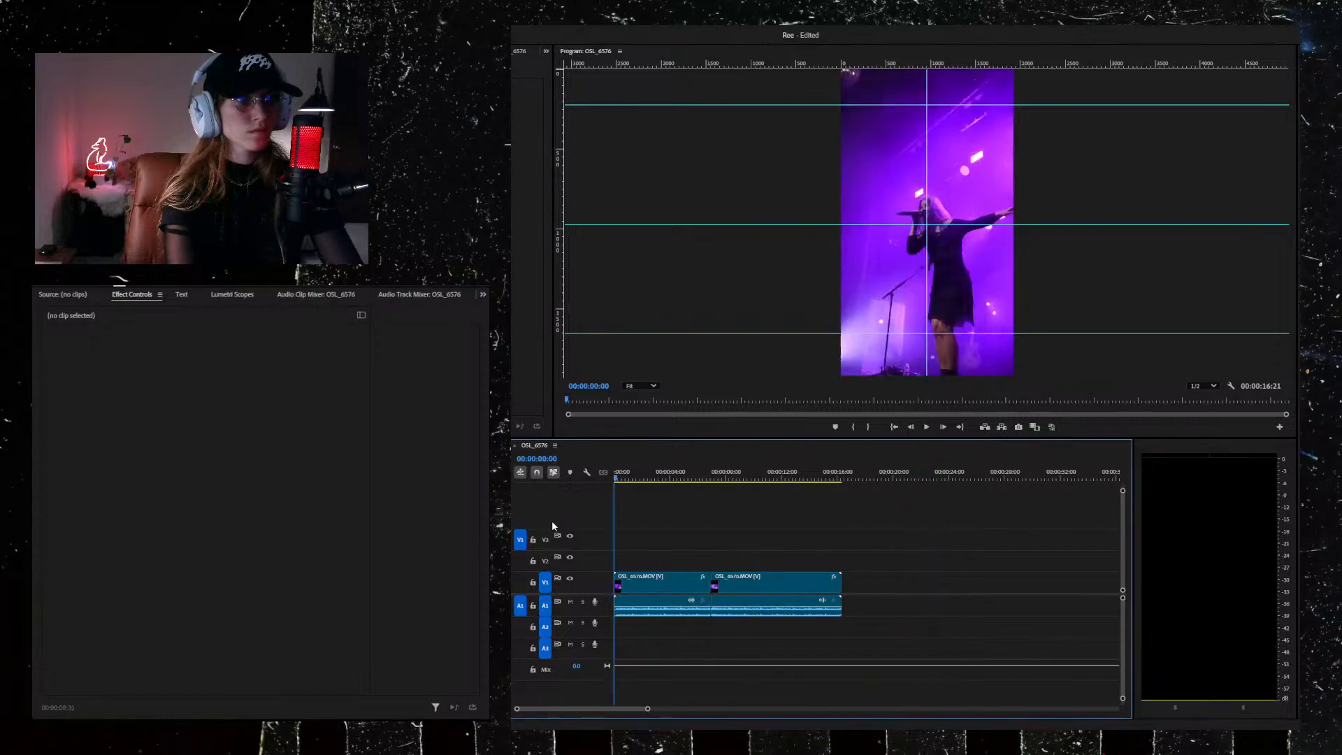
{"action": "key", "text": "space"}
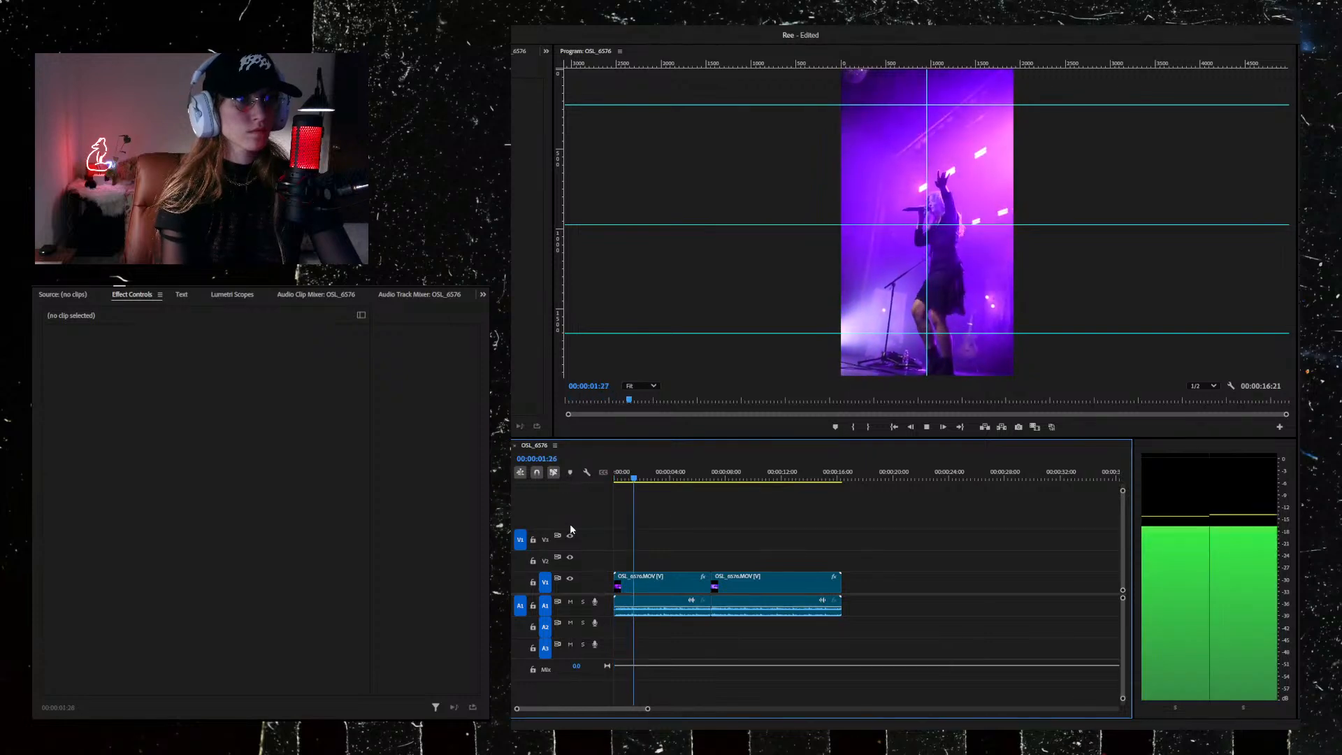
{"action": "key", "text": "space"}
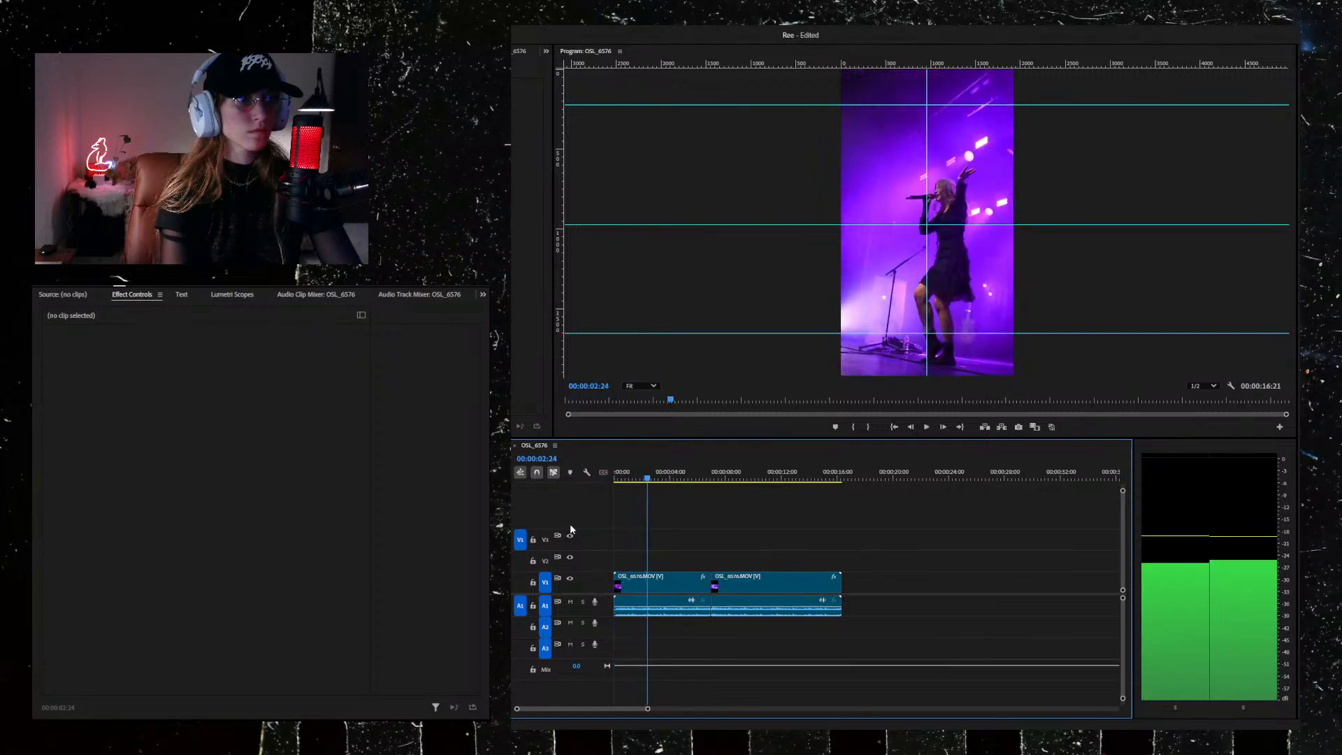
{"action": "left_click", "coordinate": [657, 584]}
{"action": "key", "text": "ctrl+k"}
{"action": "left_click", "coordinate": [628, 587]}
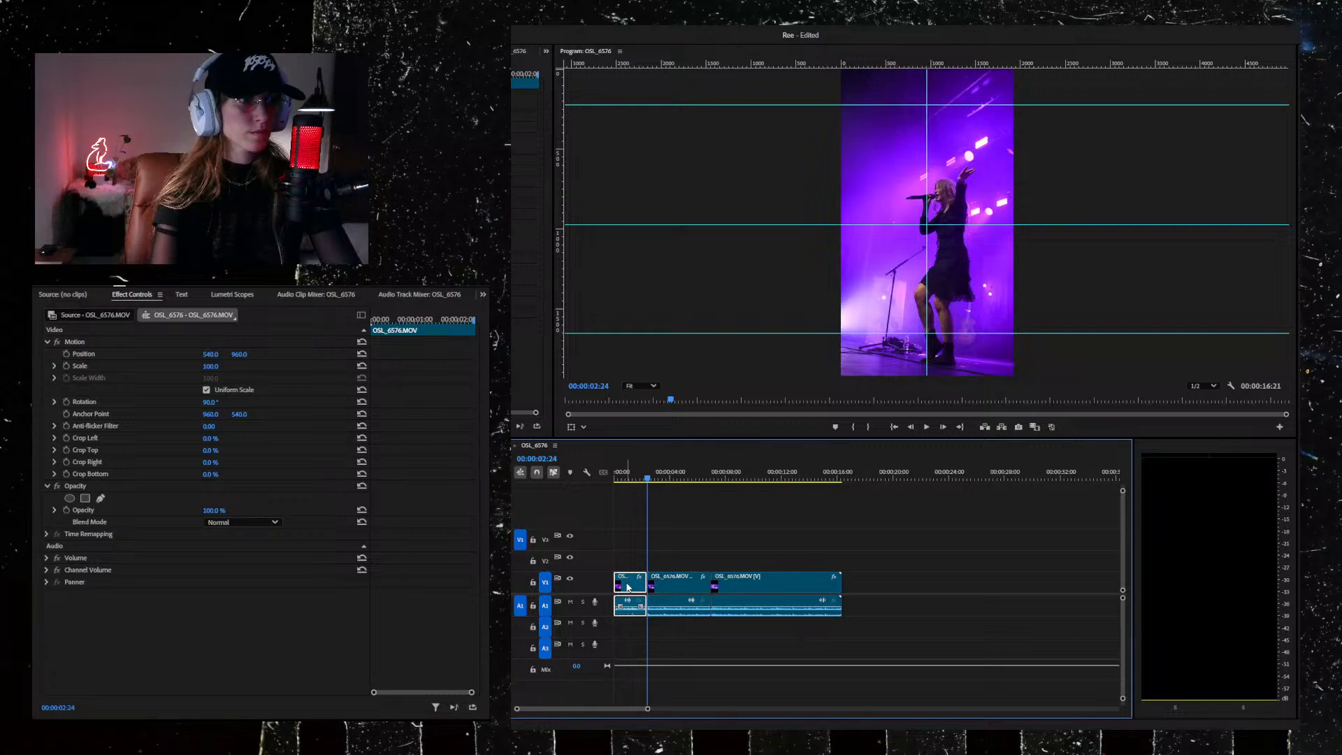
{"action": "left_click", "coordinate": [633, 608], "text": "alt+shift"}
{"action": "key", "text": "Delete"}
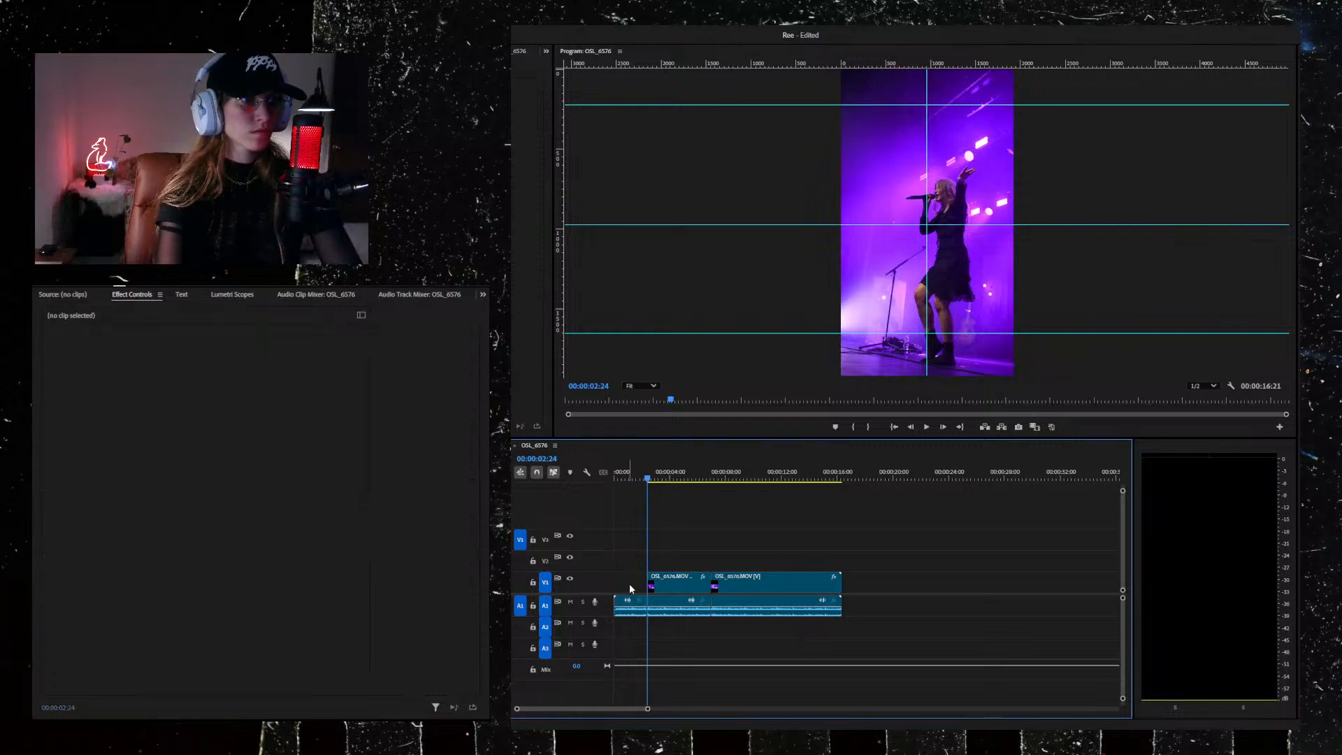
Step: Play on, split the second OSL_6576.MOV segment at 00:00:12:17, and delete only its video before the cut, keeping the audio
{"action": "key", "text": "space"}
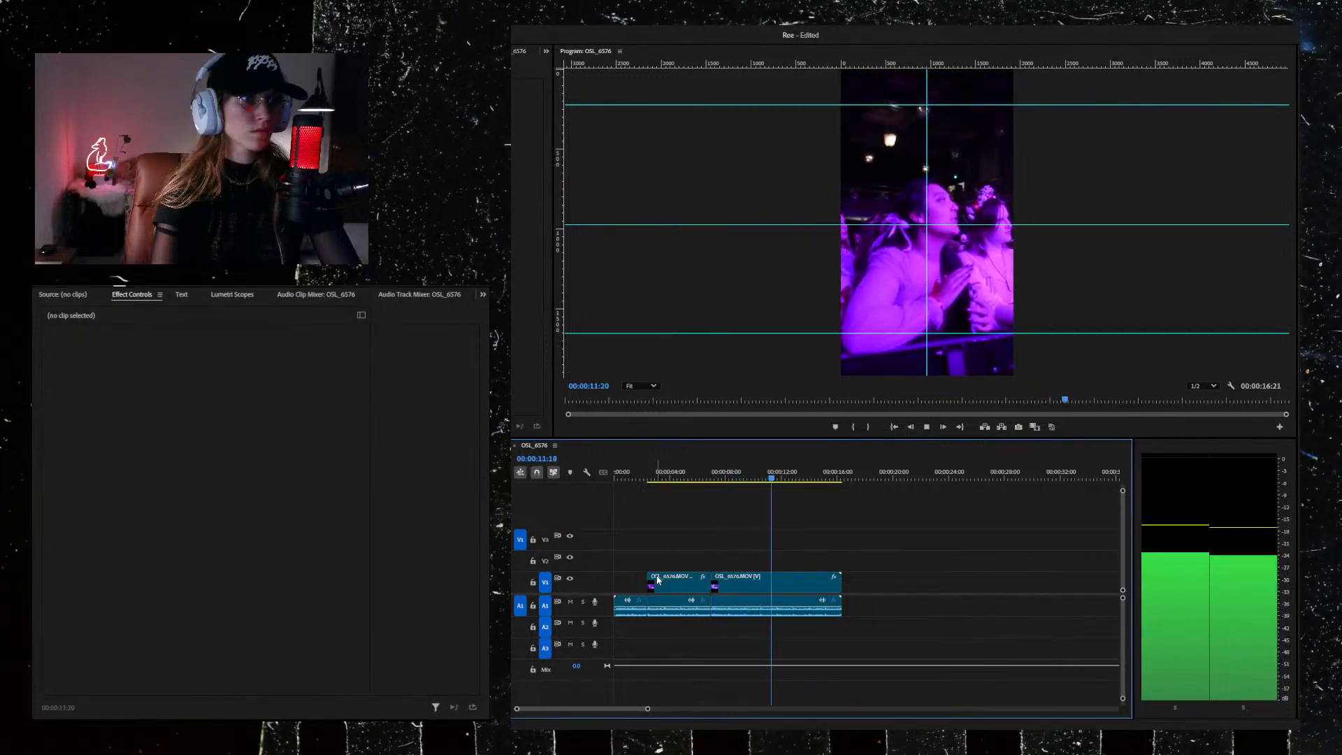
{"action": "key", "text": "space"}
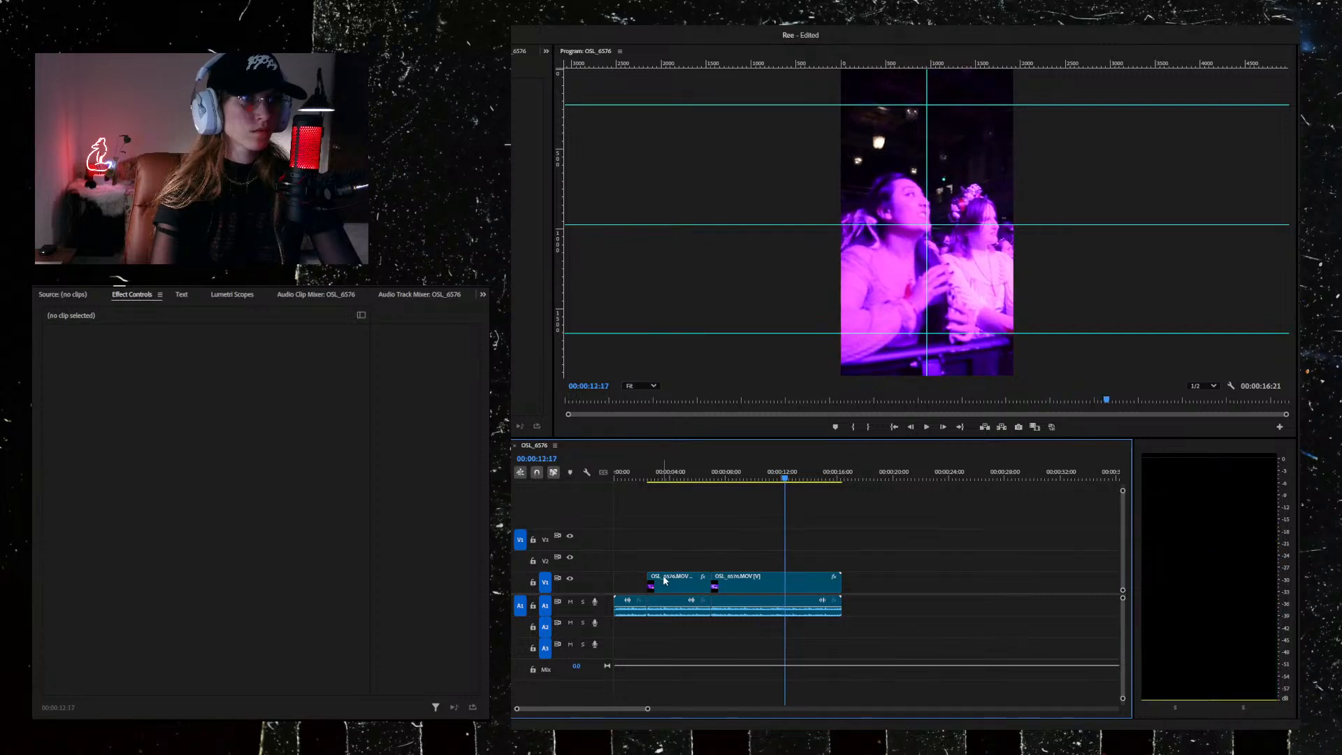
{"action": "left_click", "coordinate": [763, 588]}
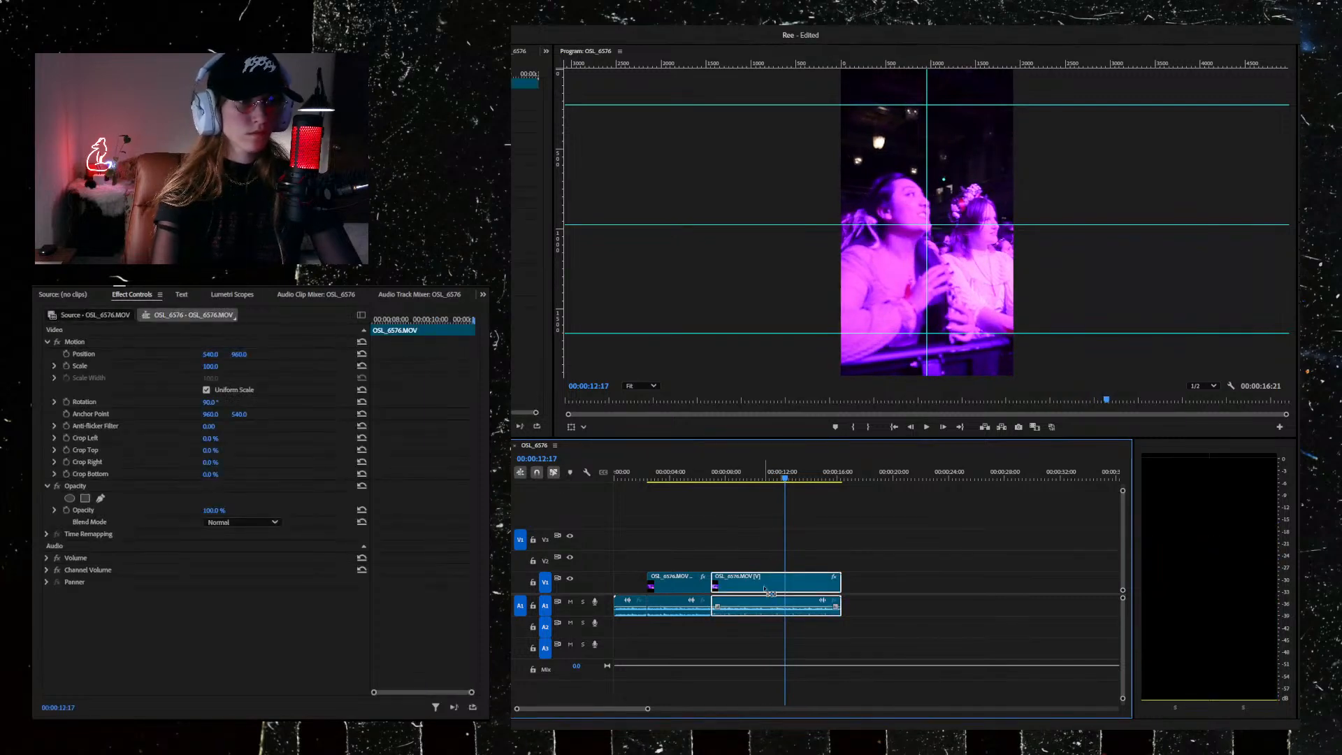
{"action": "key", "text": "ctrl+k"}
{"action": "key", "text": "ctrl+l"}
{"action": "key", "text": "Delete"}
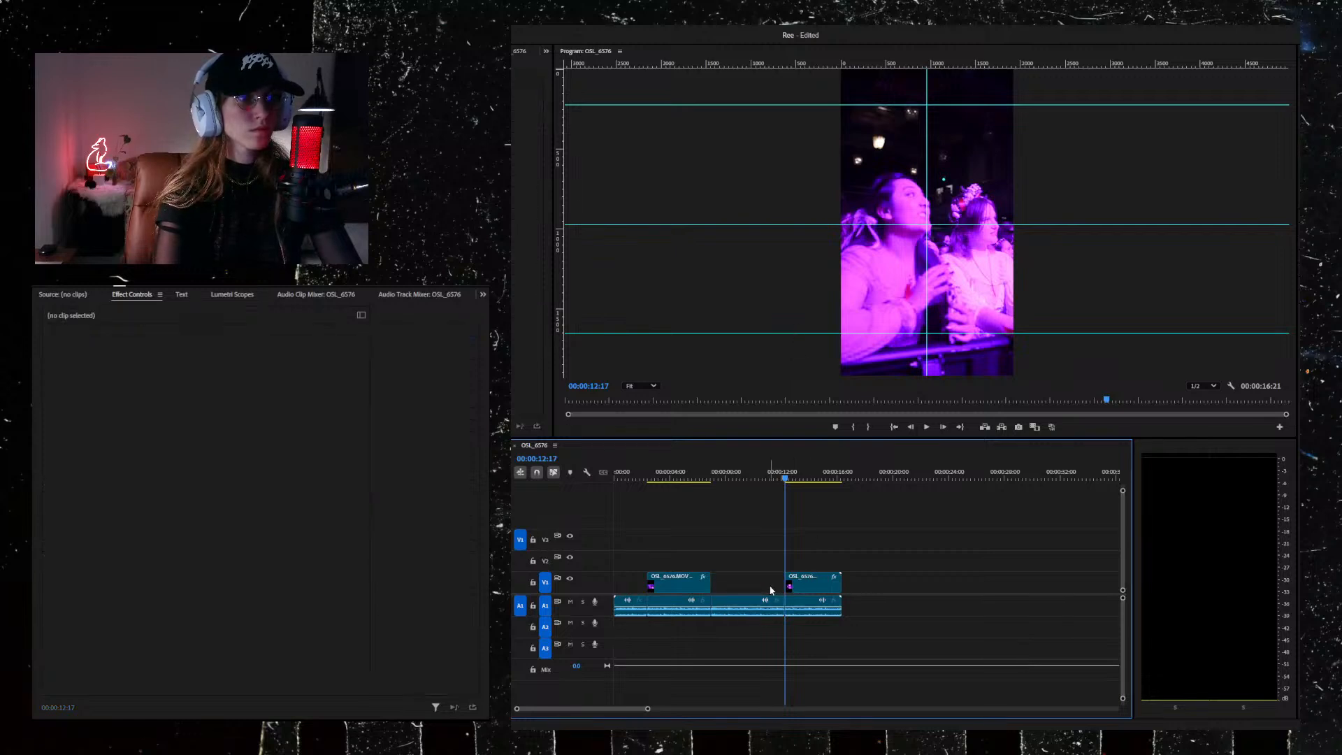
Step: Play the crowd segment, split it at 00:00:15:43, and delete the part after the cut
{"action": "key", "text": "space"}
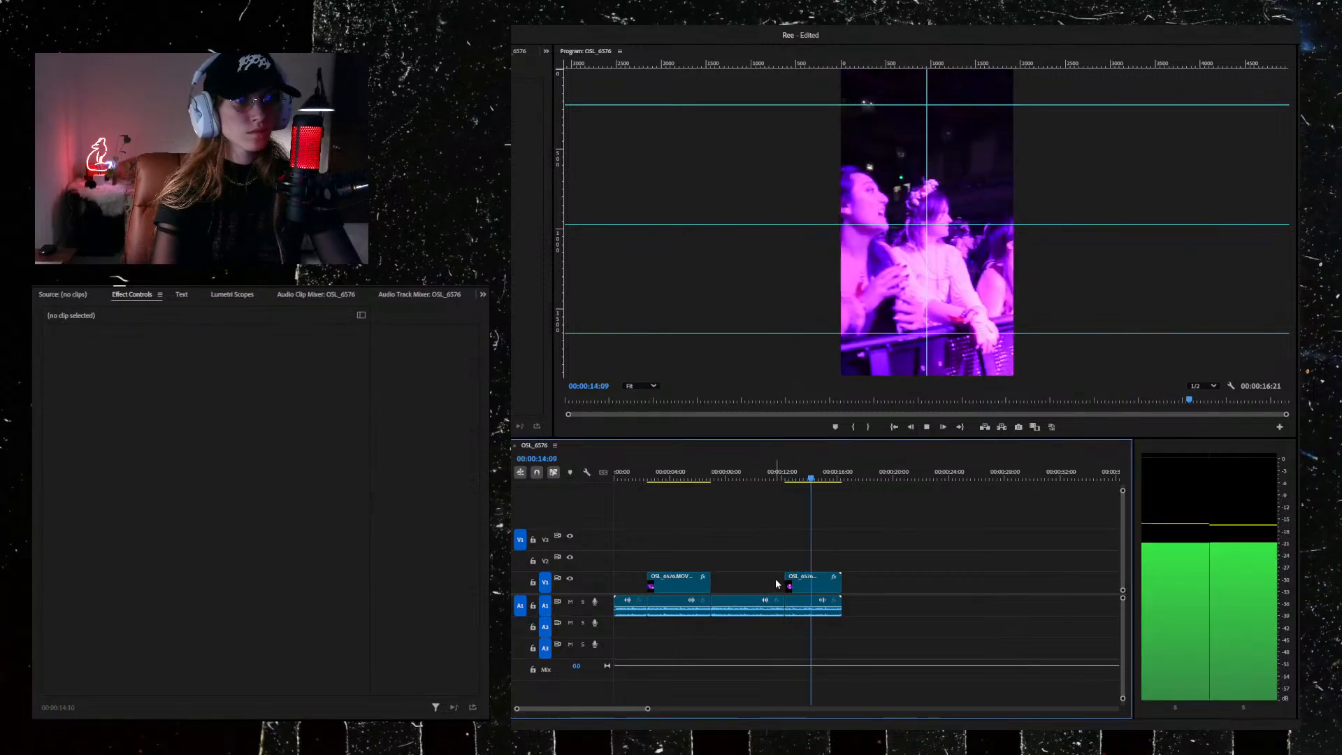
{"action": "key", "text": "space"}
{"action": "key", "text": "space"}
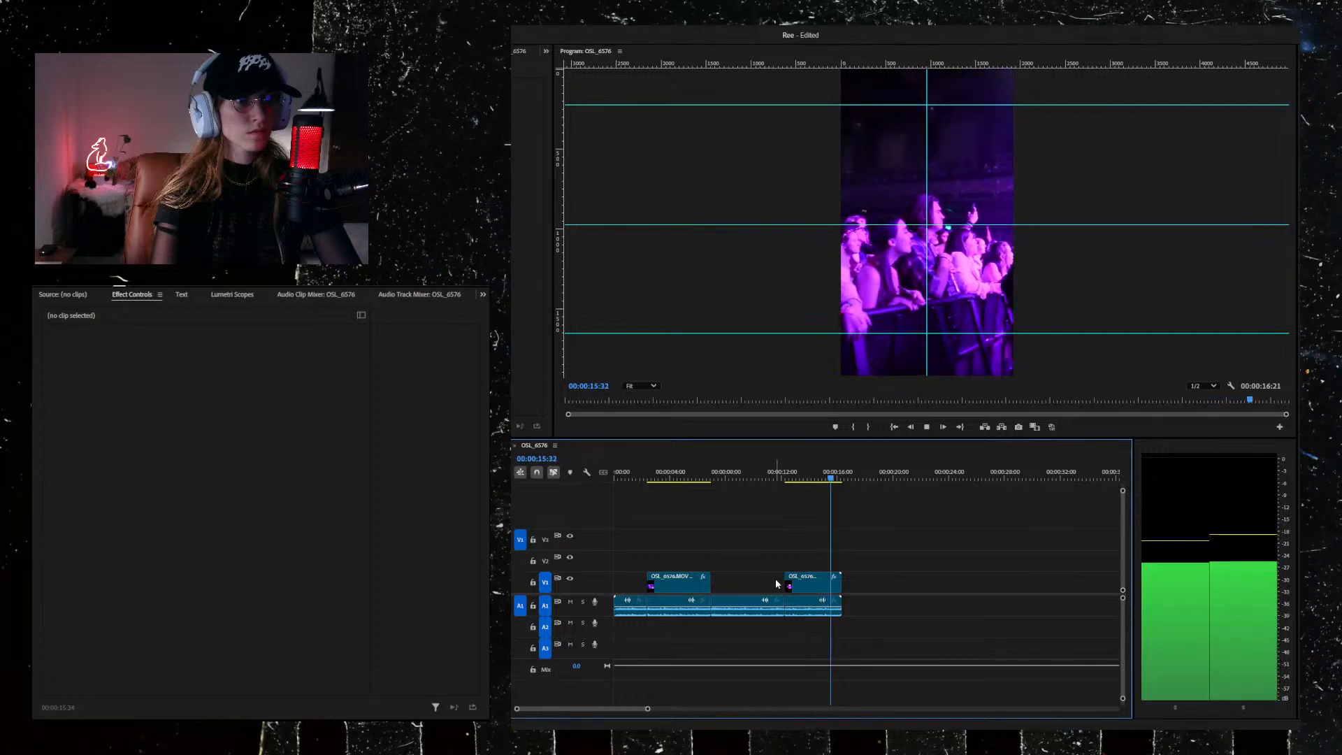
{"action": "key", "text": "space"}
{"action": "left_click", "coordinate": [824, 588]}
{"action": "key", "text": "w"}
{"action": "left_click", "coordinate": [838, 591]}
{"action": "key", "text": "Delete"}
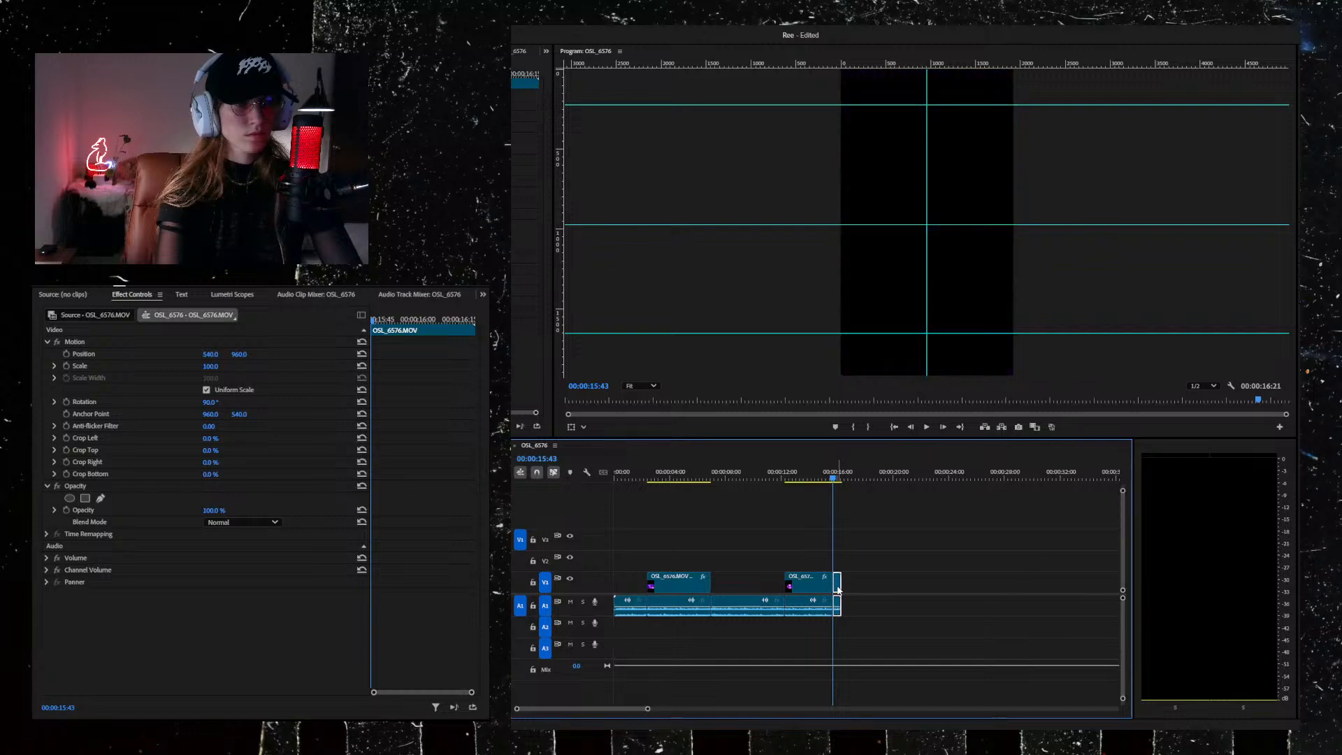
Step: Place OSL_6642.MOV on V1 and A1 directly after the crowd segment and set its rotation to 90°
{"action": "left_click_drag", "start_coordinate": [513, 595], "coordinate": [838, 601]}
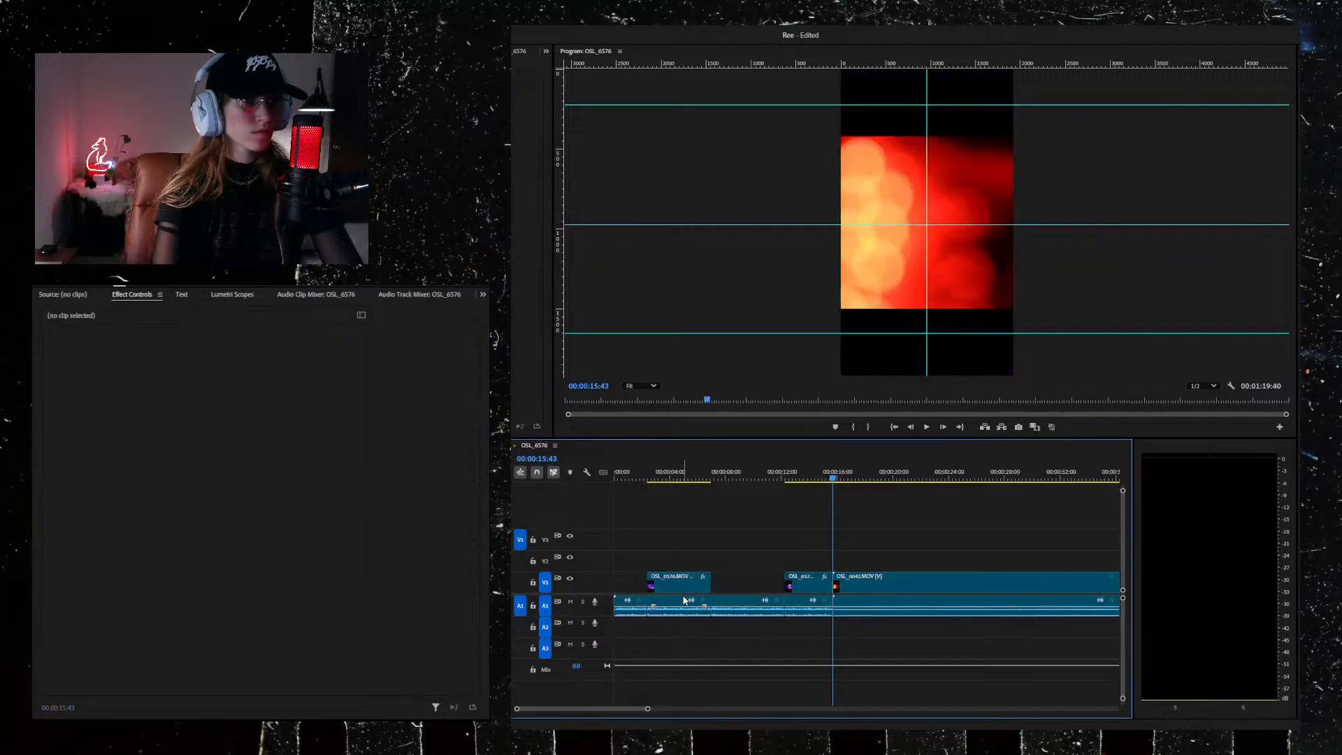
{"action": "left_click", "coordinate": [210, 366]}
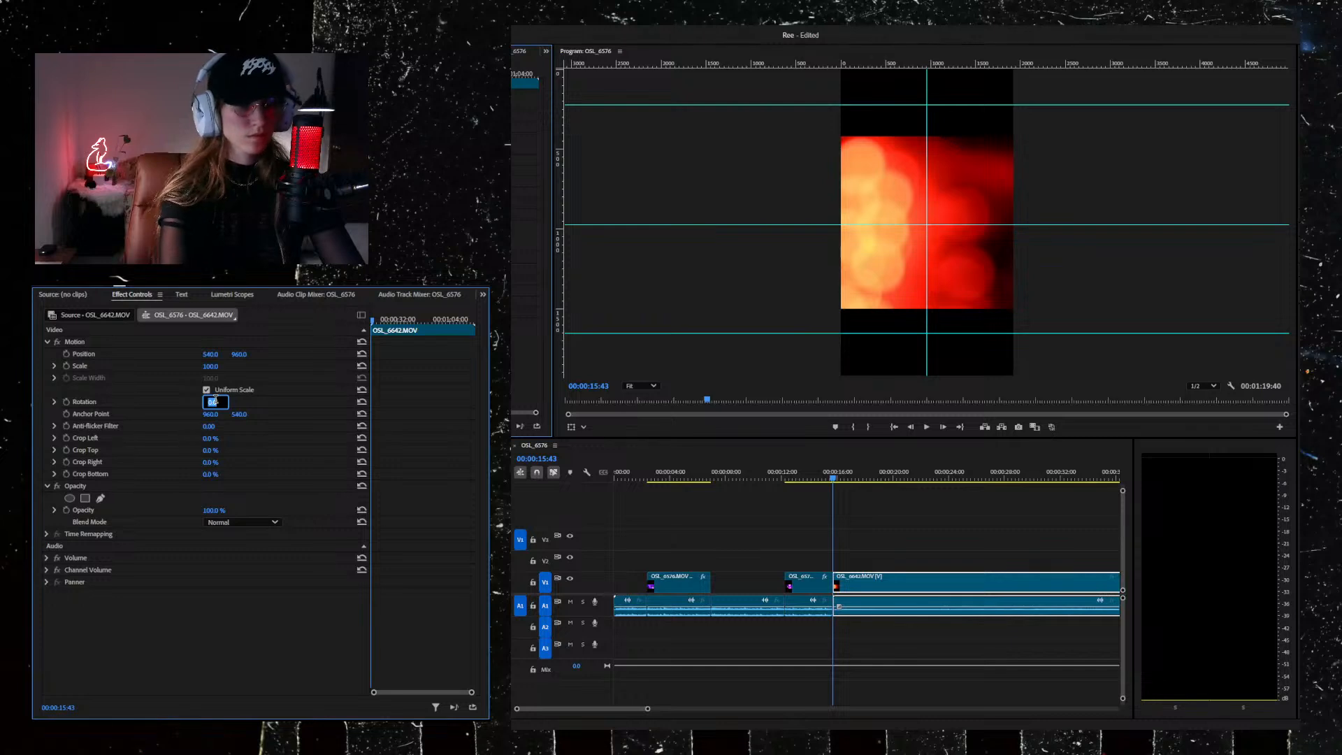
{"action": "type", "text": "90"}
{"action": "key", "text": "Return"}
Step: Play the opening of OSL_6642.MOV, split it about 3 seconds in, and ripple delete the part before the cut
{"action": "key", "text": "space"}
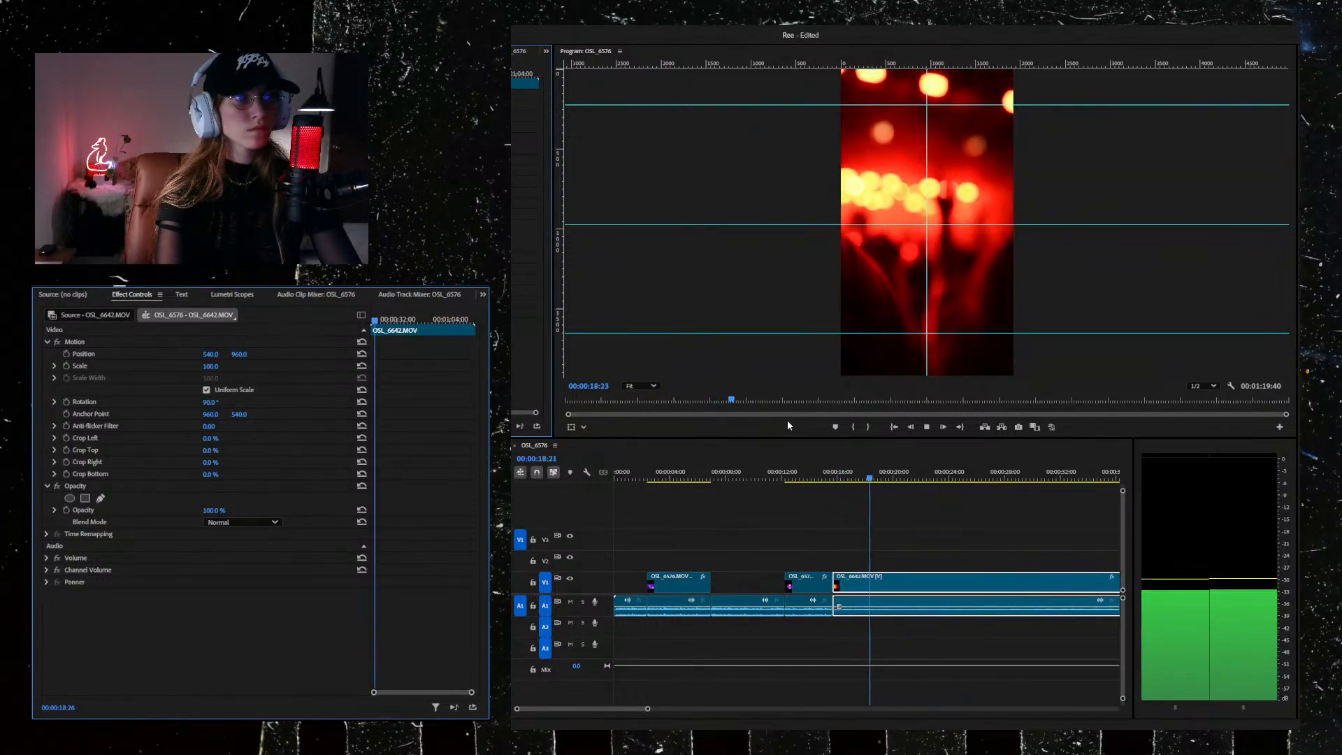
{"action": "key", "text": "space"}
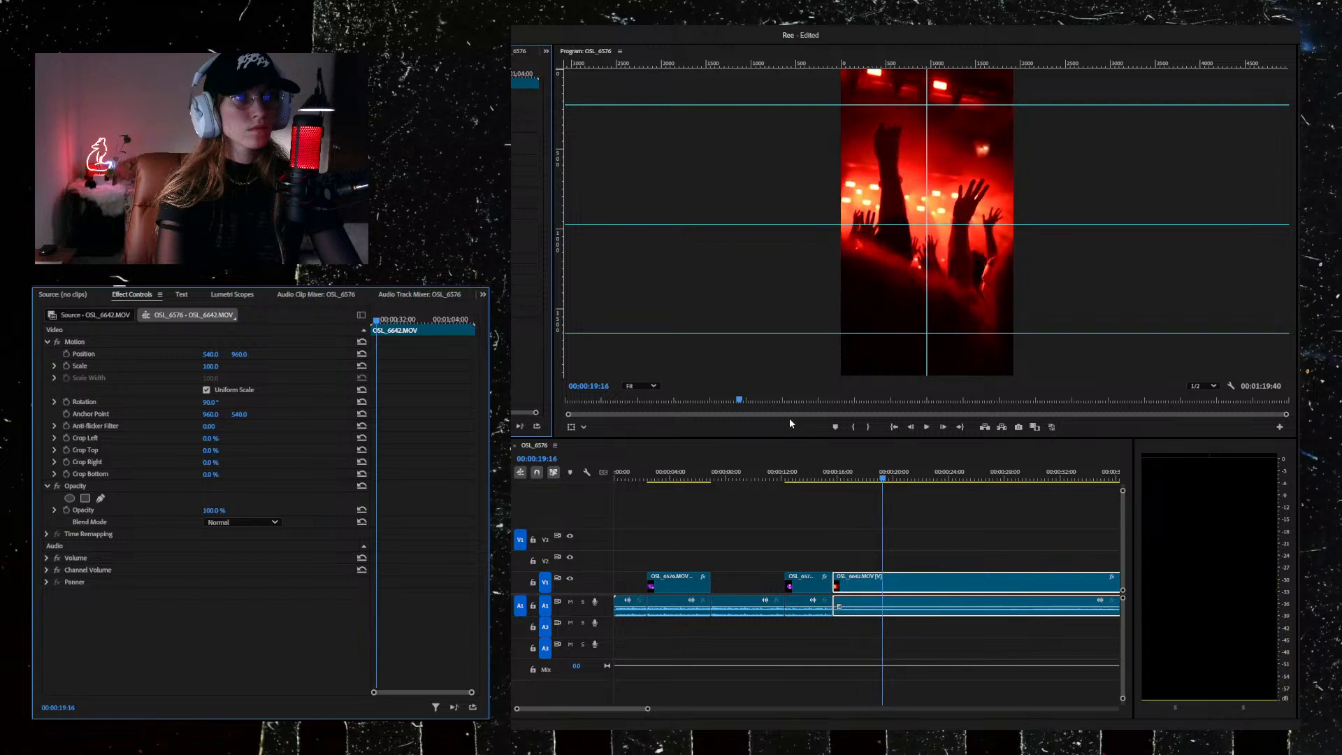
{"action": "left_click", "coordinate": [877, 480]}
{"action": "key", "text": "ctrl+k"}
{"action": "key", "text": "shift+Delete"}
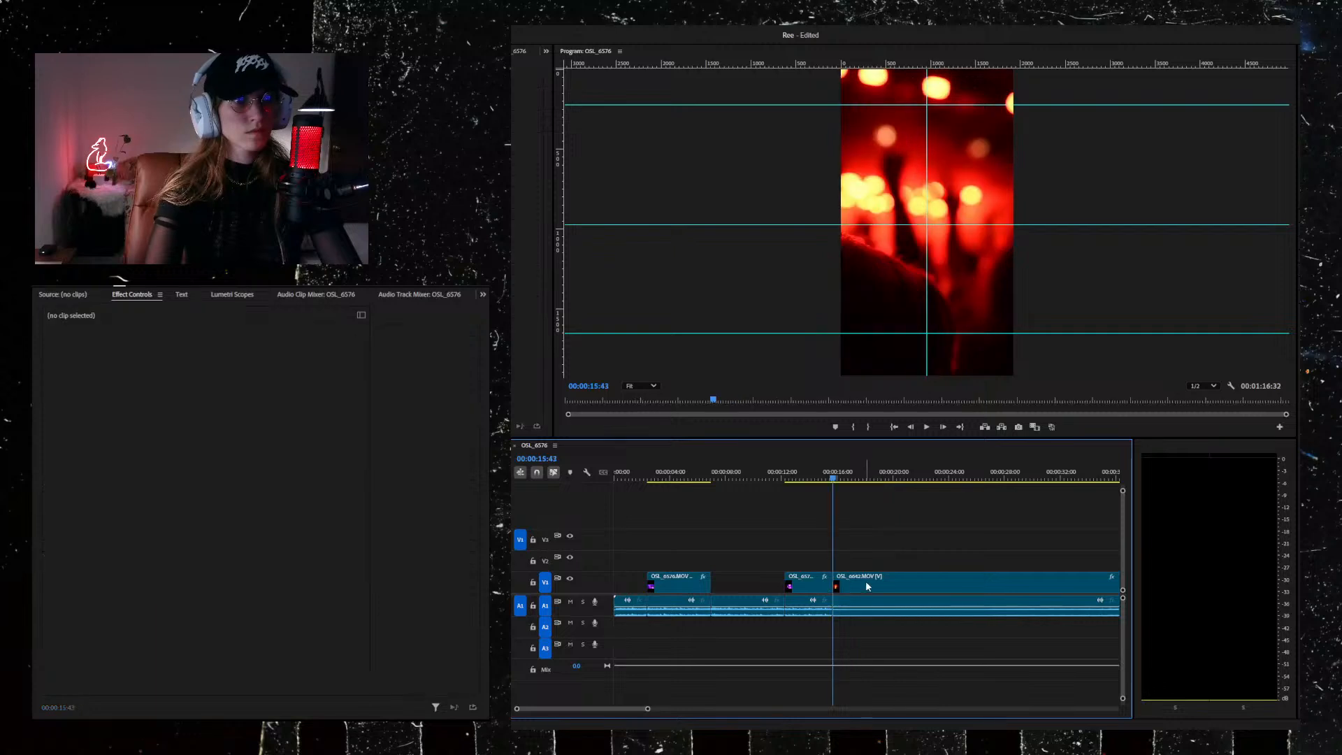
Step: Play OSL_6642.MOV through, split it at about 00:01:07, and play the new last segment to its end
{"action": "key", "text": "space"}
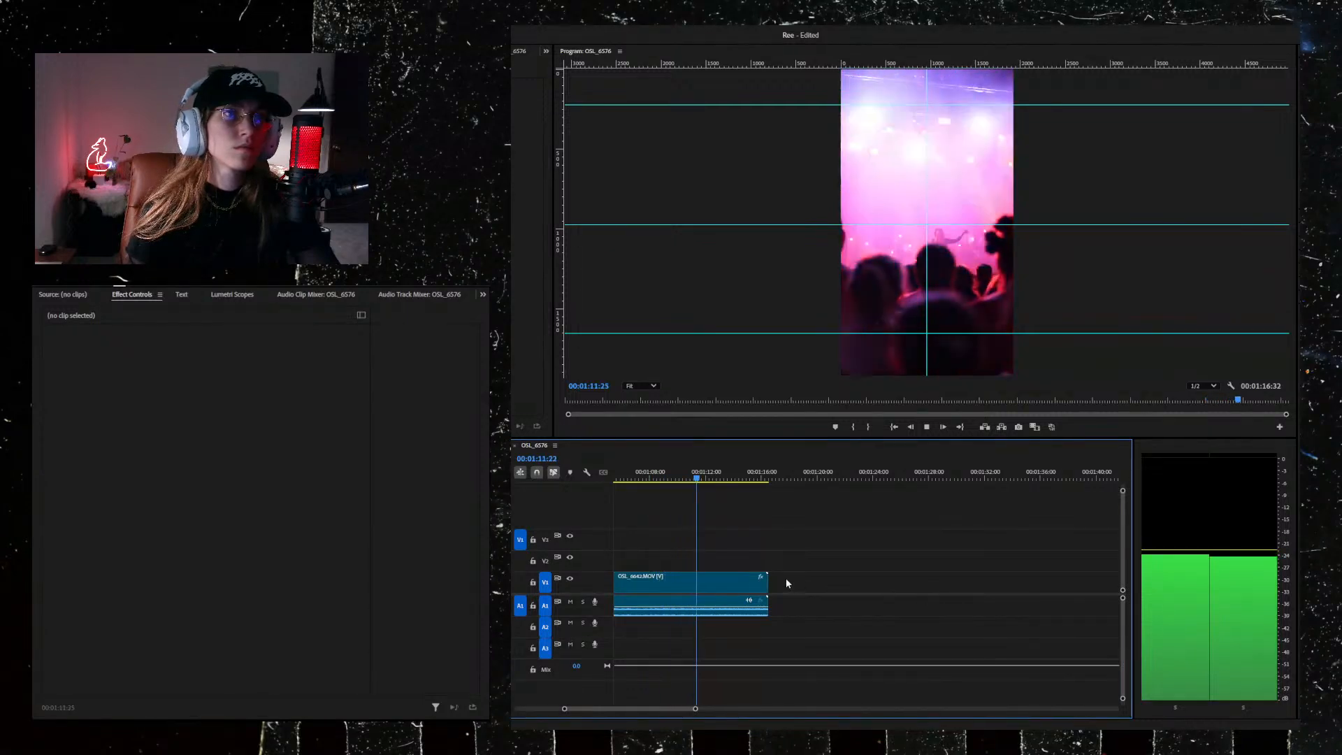
{"action": "left_click_drag", "start_coordinate": [709, 486], "coordinate": [644, 482]}
{"action": "left_click", "coordinate": [696, 584]}
{"action": "key", "text": "ctrl+k"}
{"action": "key", "text": "space"}
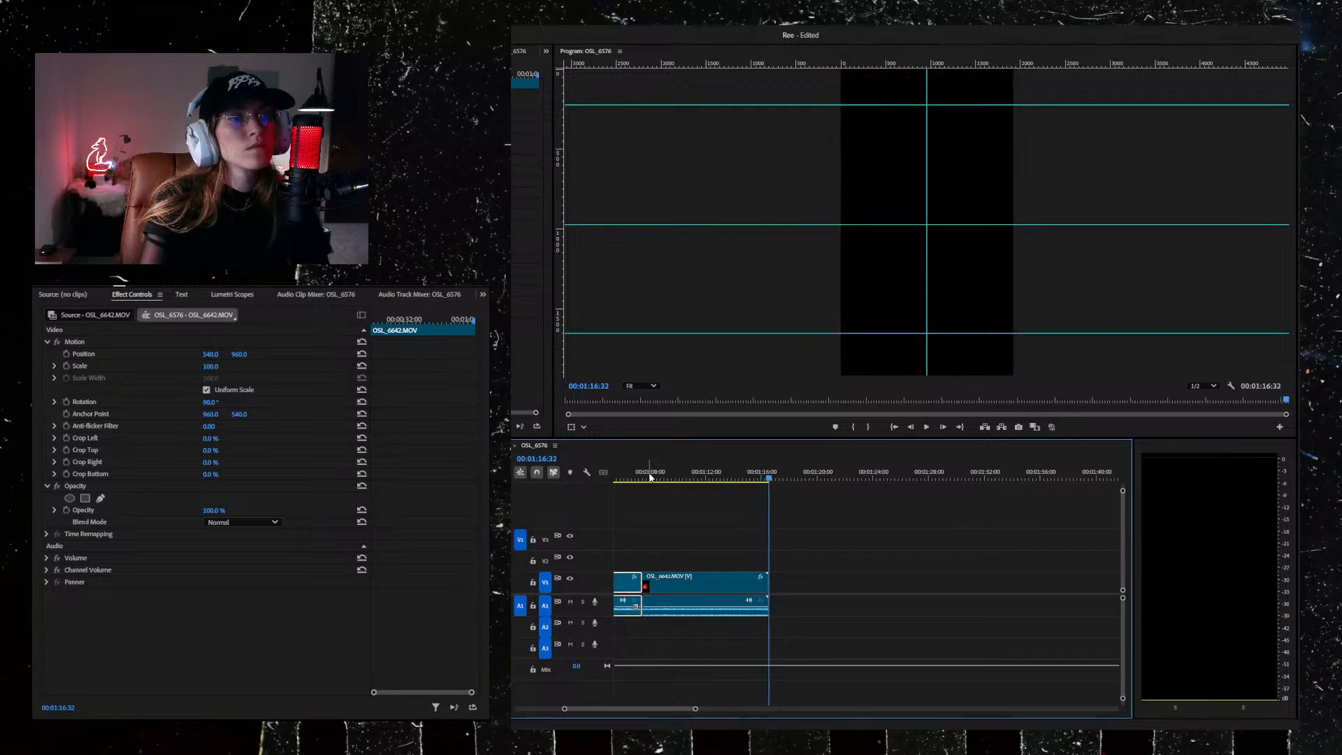
Step: Split the last OSL_6642.MOV segment at 00:01:16:13 and delete the short remainder after the cut
{"action": "left_click", "coordinate": [761, 478]}
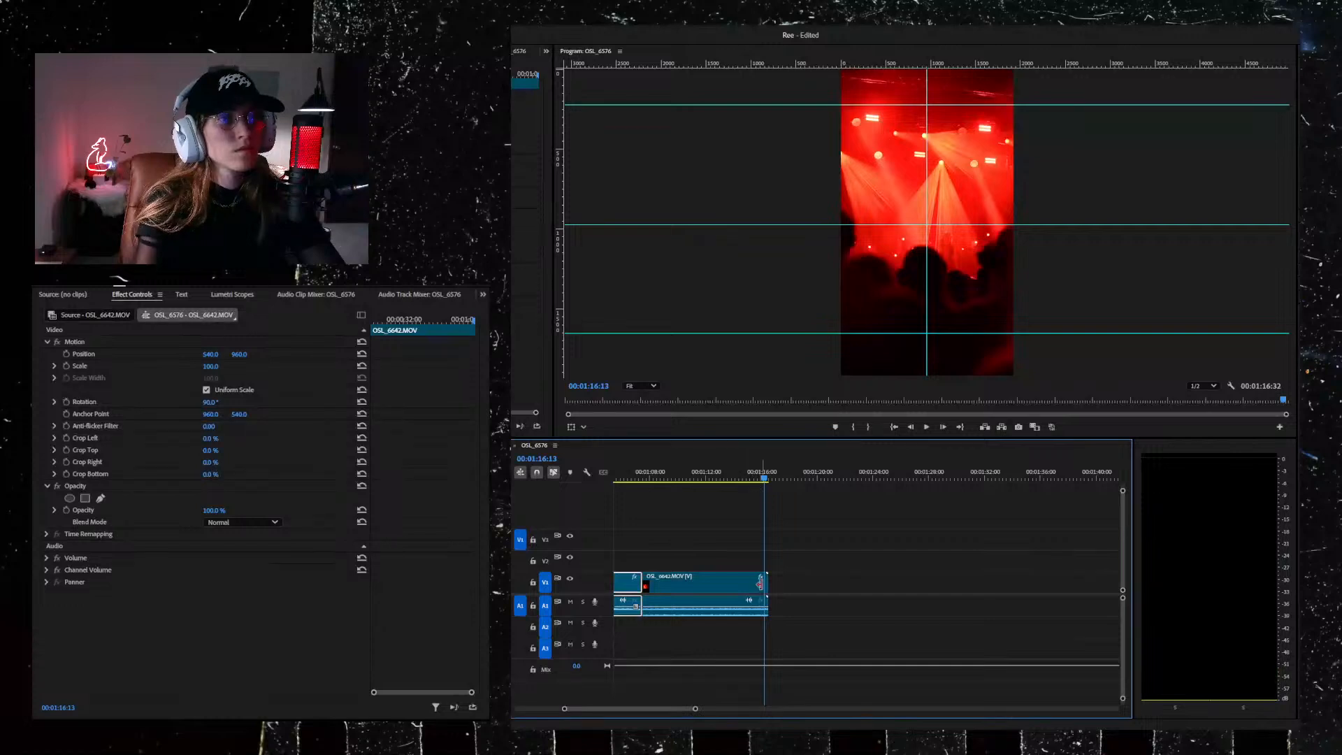
{"action": "left_click", "coordinate": [752, 589]}
{"action": "key", "text": "ctrl+k"}
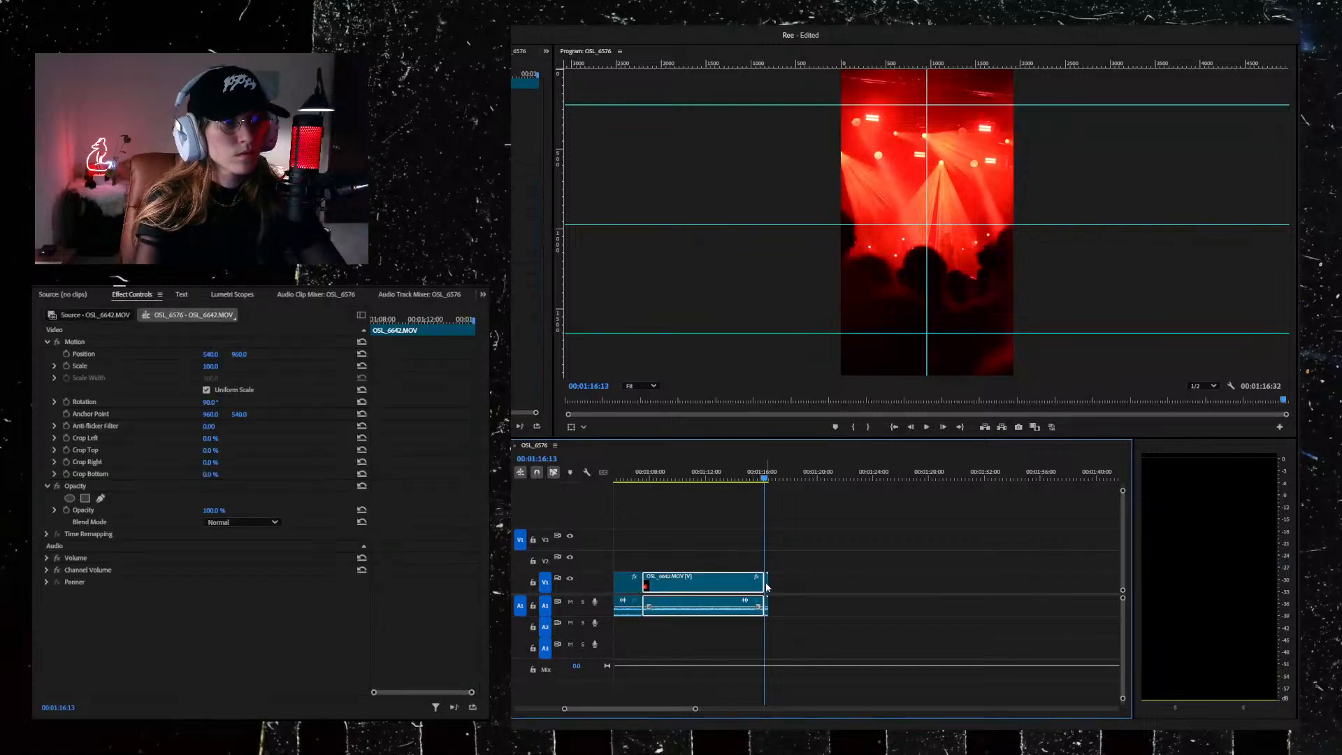
{"action": "left_click", "coordinate": [766, 586]}
{"action": "key", "text": "Delete"}
Step: Play OSL_6642.MOV again from its start on the timeline and split it at 00:00:21:00
{"action": "left_click_drag", "start_coordinate": [763, 476], "coordinate": [820, 537]}
{"action": "key", "text": "space"}
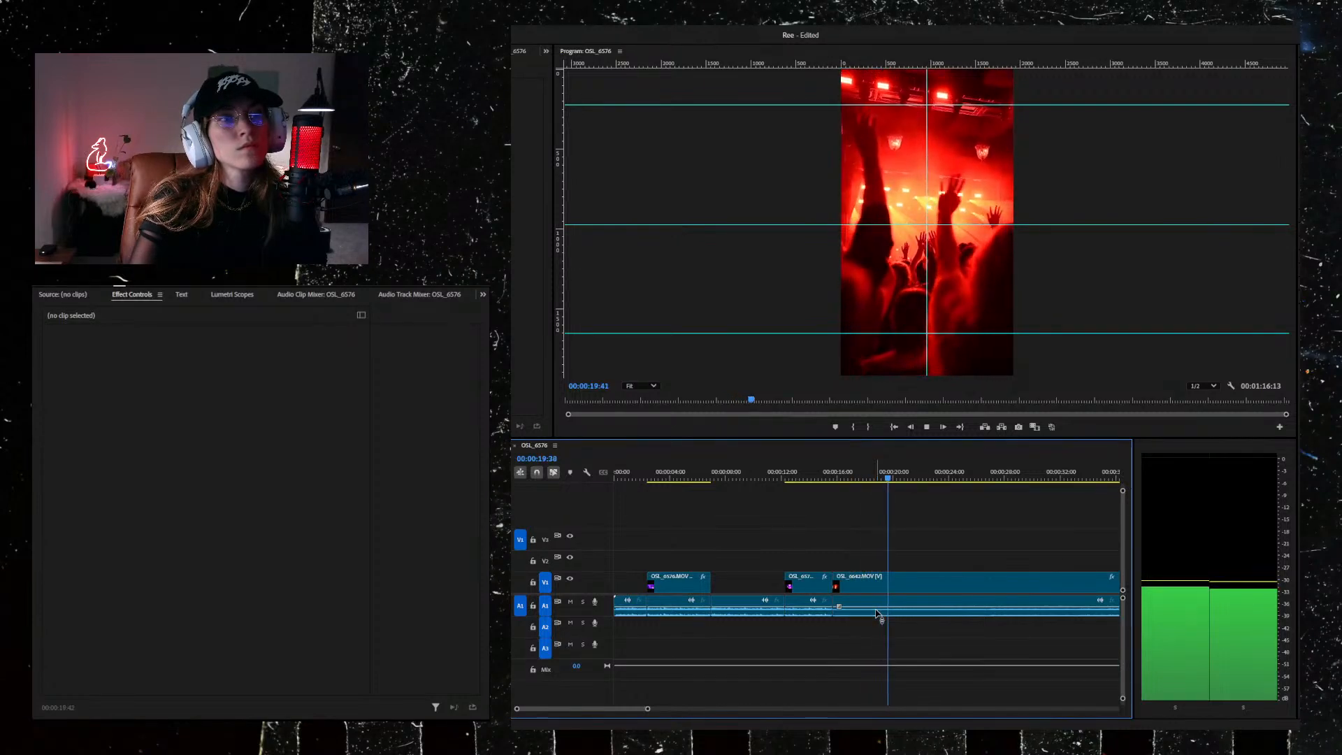
{"action": "key", "text": "space"}
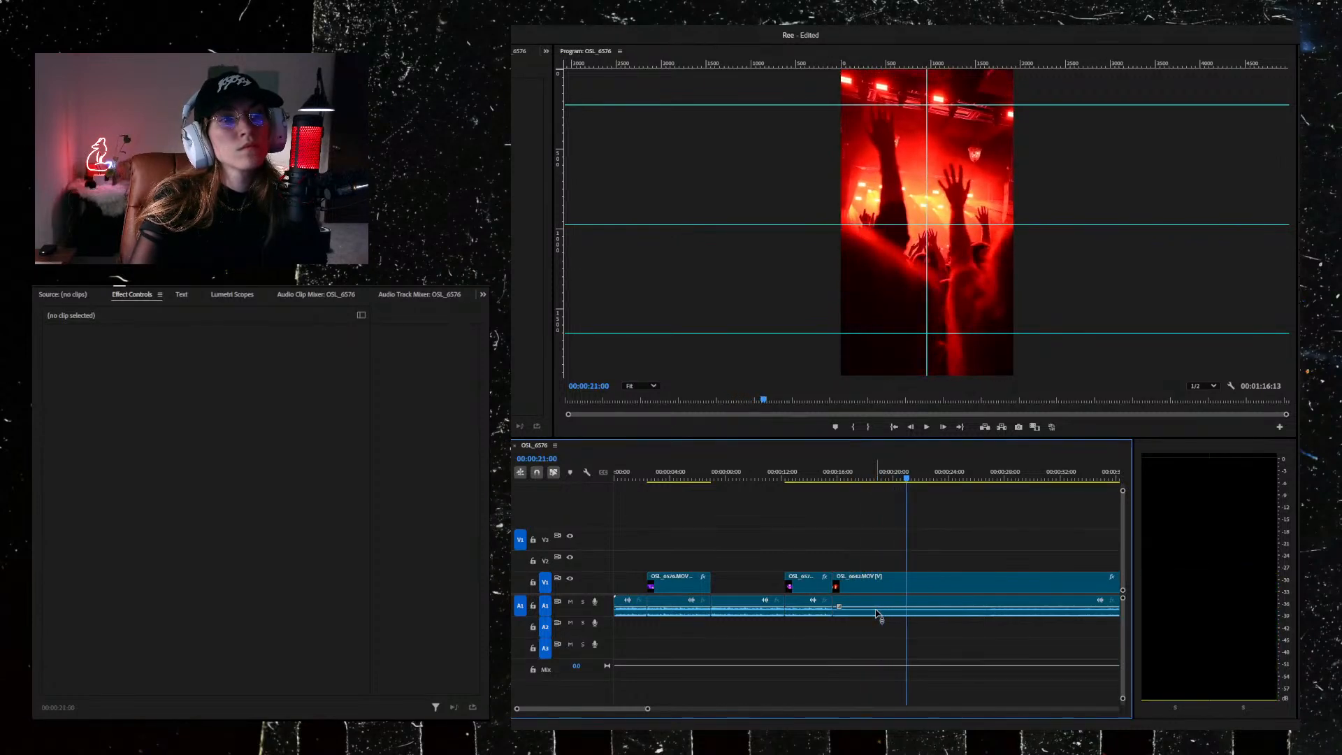
{"action": "key", "text": "ctrl+k"}
Step: Review the long OSL_6642.MOV segment after 00:00:21:00 and split it at 00:00:36:04 and 00:00:45:08
{"action": "key", "text": "space"}
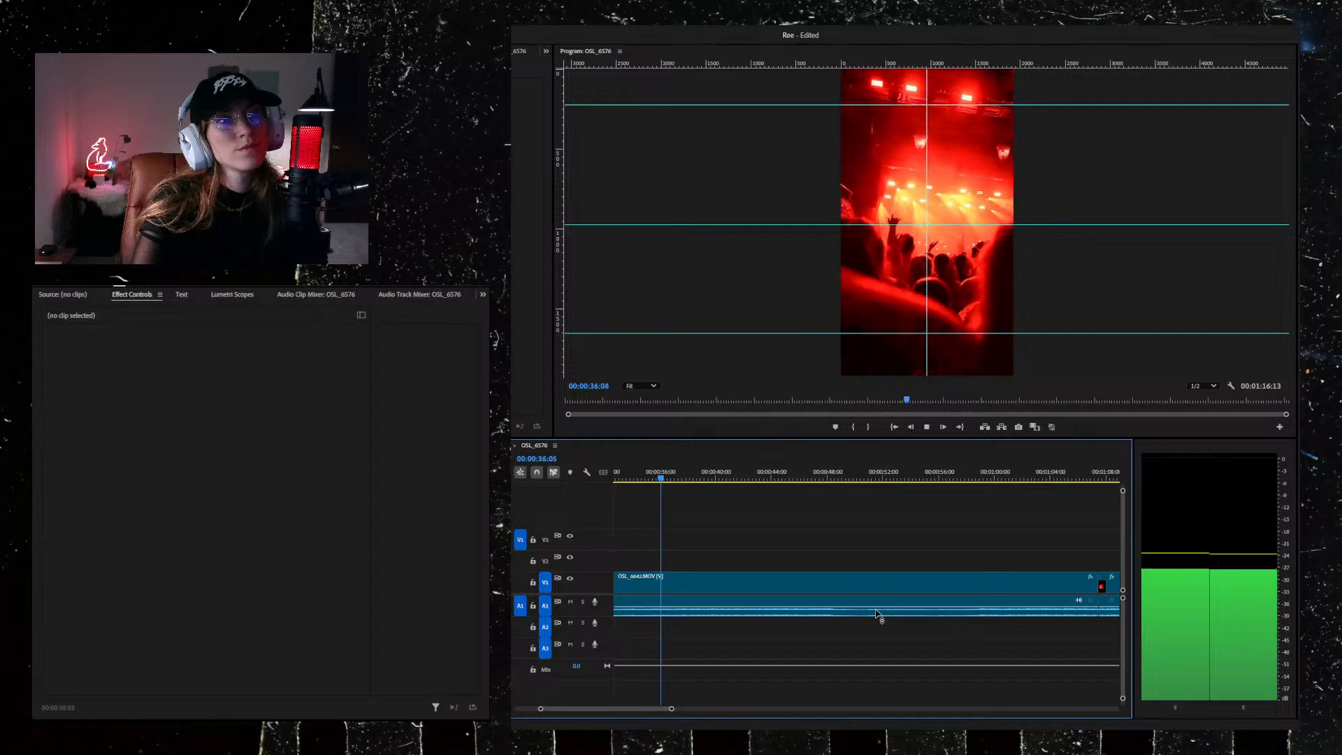
{"action": "key", "text": "space"}
{"action": "key", "text": "space"}
{"action": "key", "text": "space"}
{"action": "left_click_drag", "start_coordinate": [681, 481], "coordinate": [804, 547]}
{"action": "key", "text": "space"}
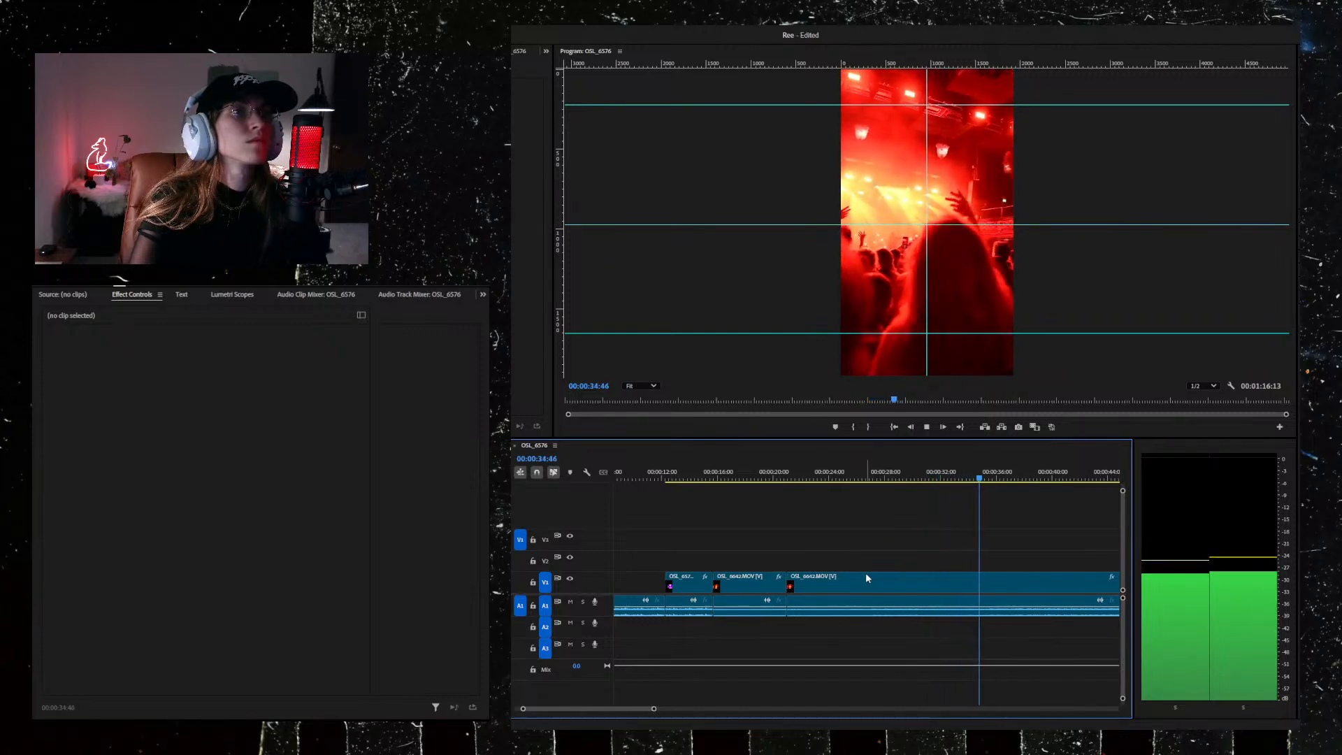
{"action": "key", "text": "space"}
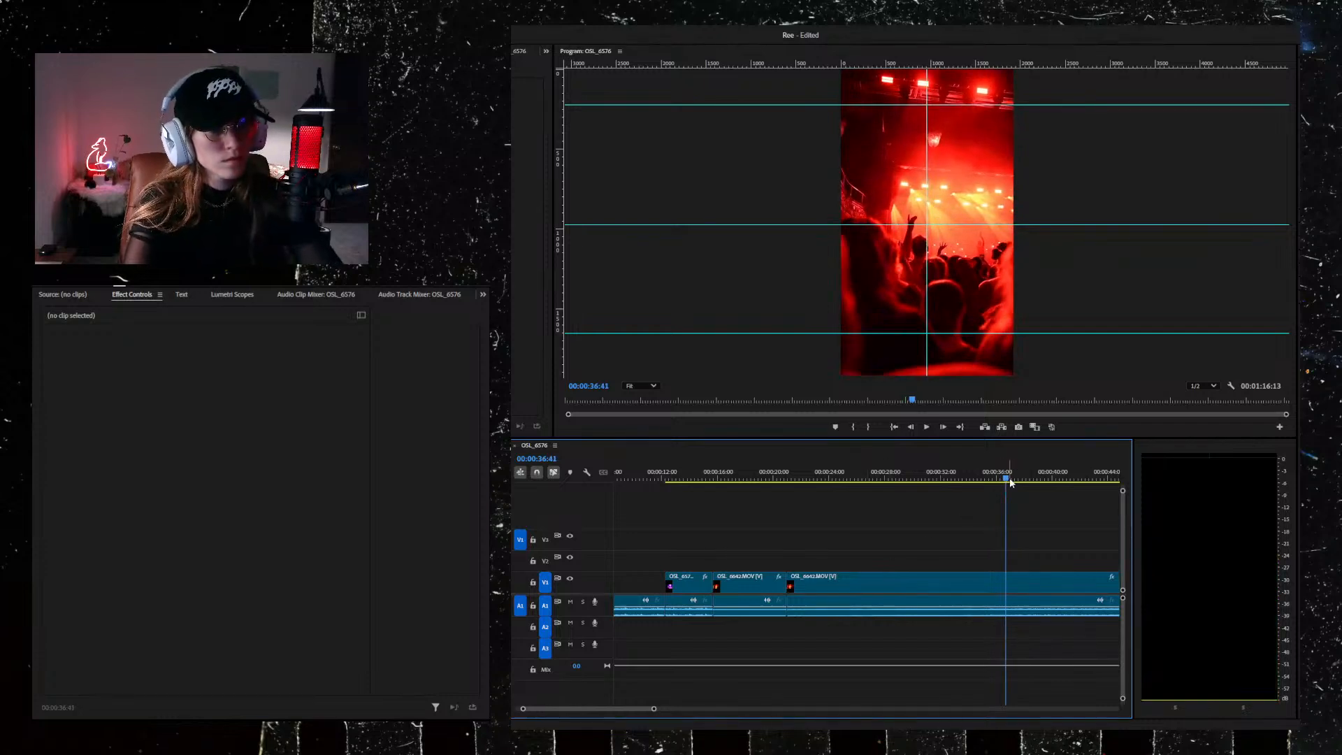
{"action": "left_click_drag", "start_coordinate": [1002, 484], "coordinate": [998, 482]}
{"action": "left_click", "coordinate": [944, 587]}
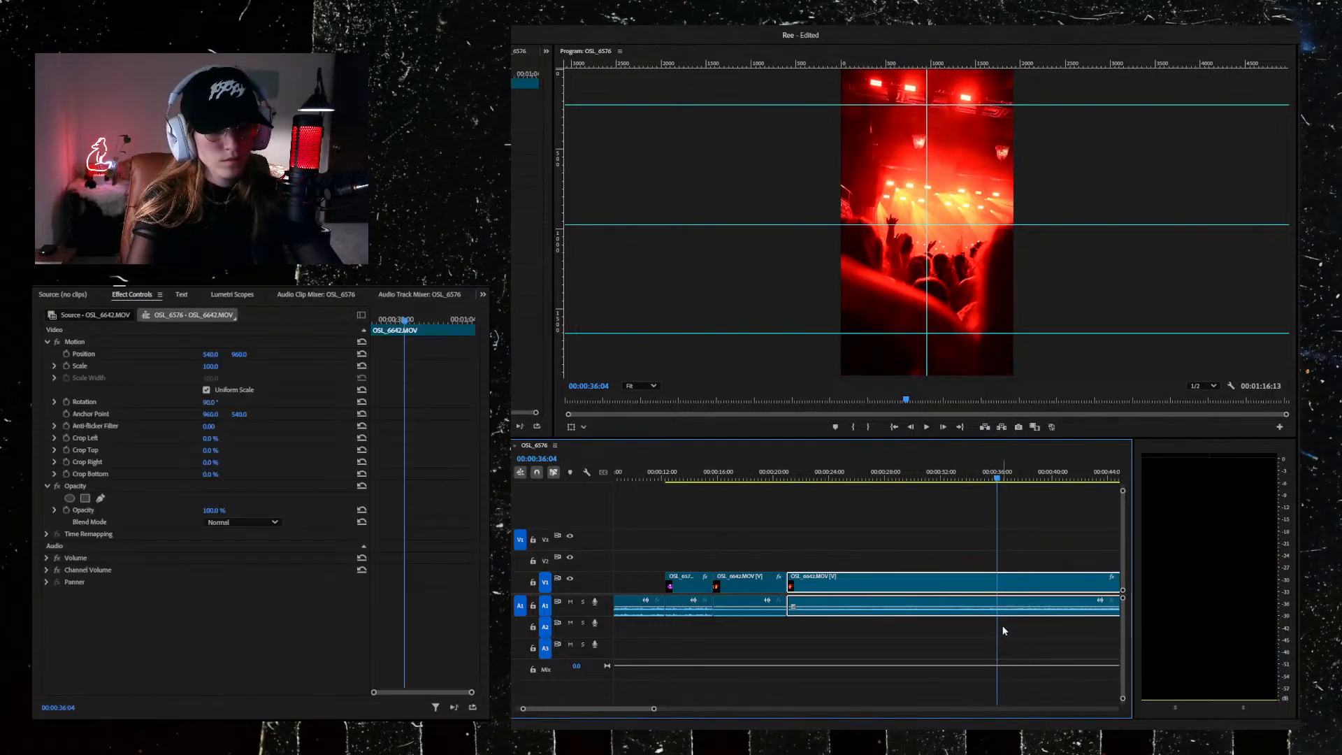
{"action": "key", "text": "ctrl+k"}
{"action": "key", "text": "space"}
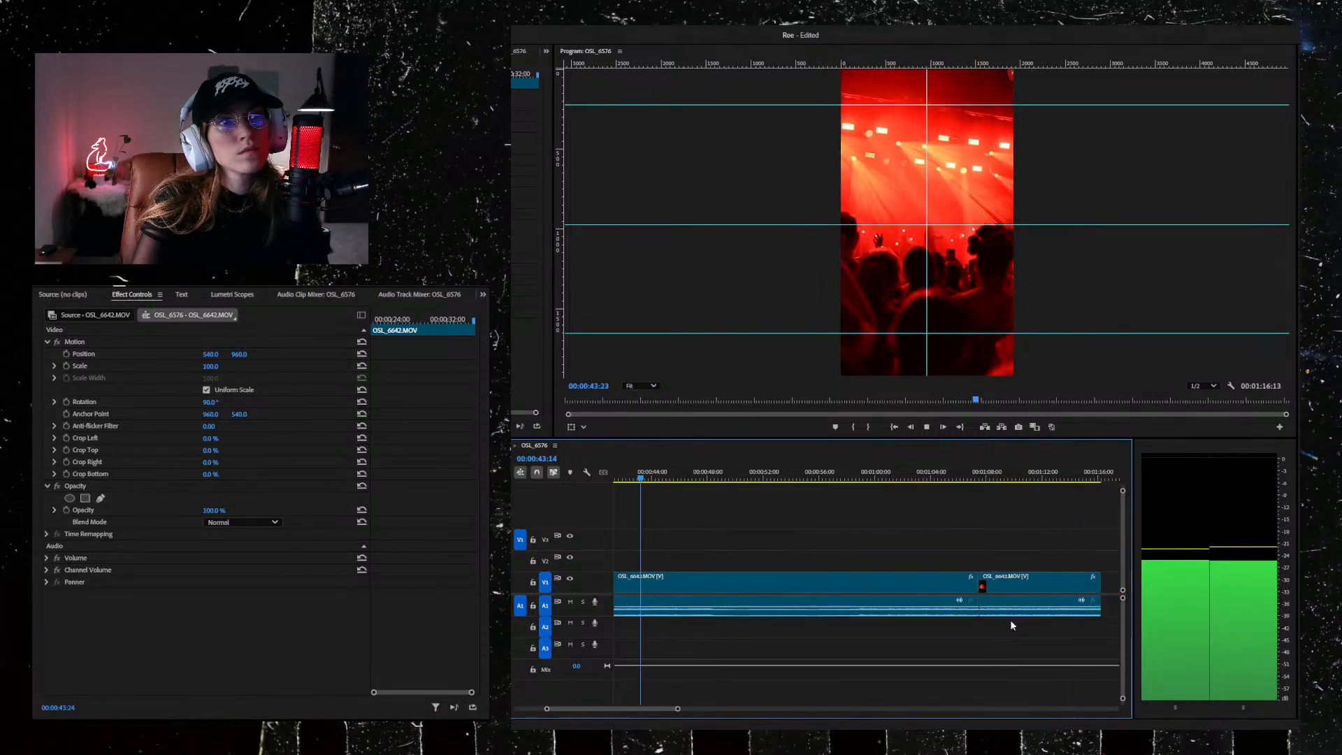
{"action": "key", "text": "space"}
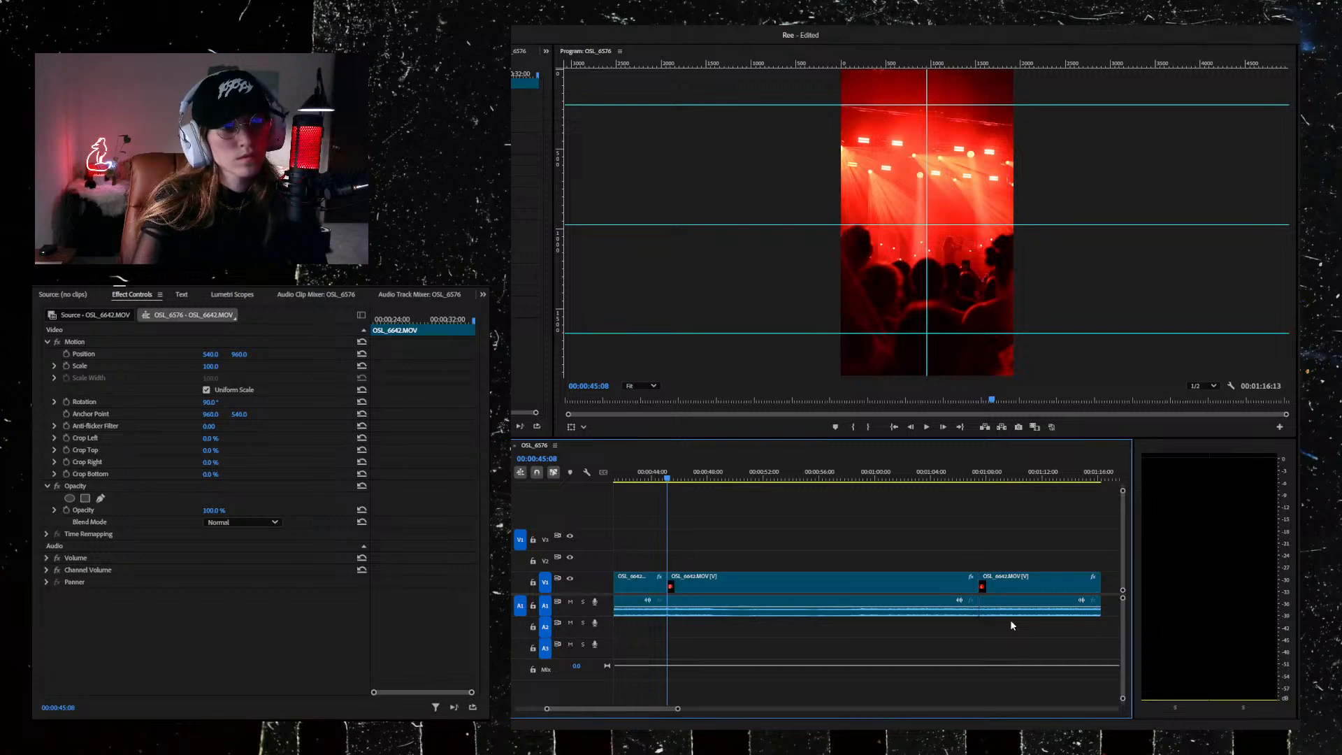
Step: Review the OSL_6642.MOV segment that starts at 00:00:45:08 and split it at 00:00:58:55
{"action": "key", "text": "space"}
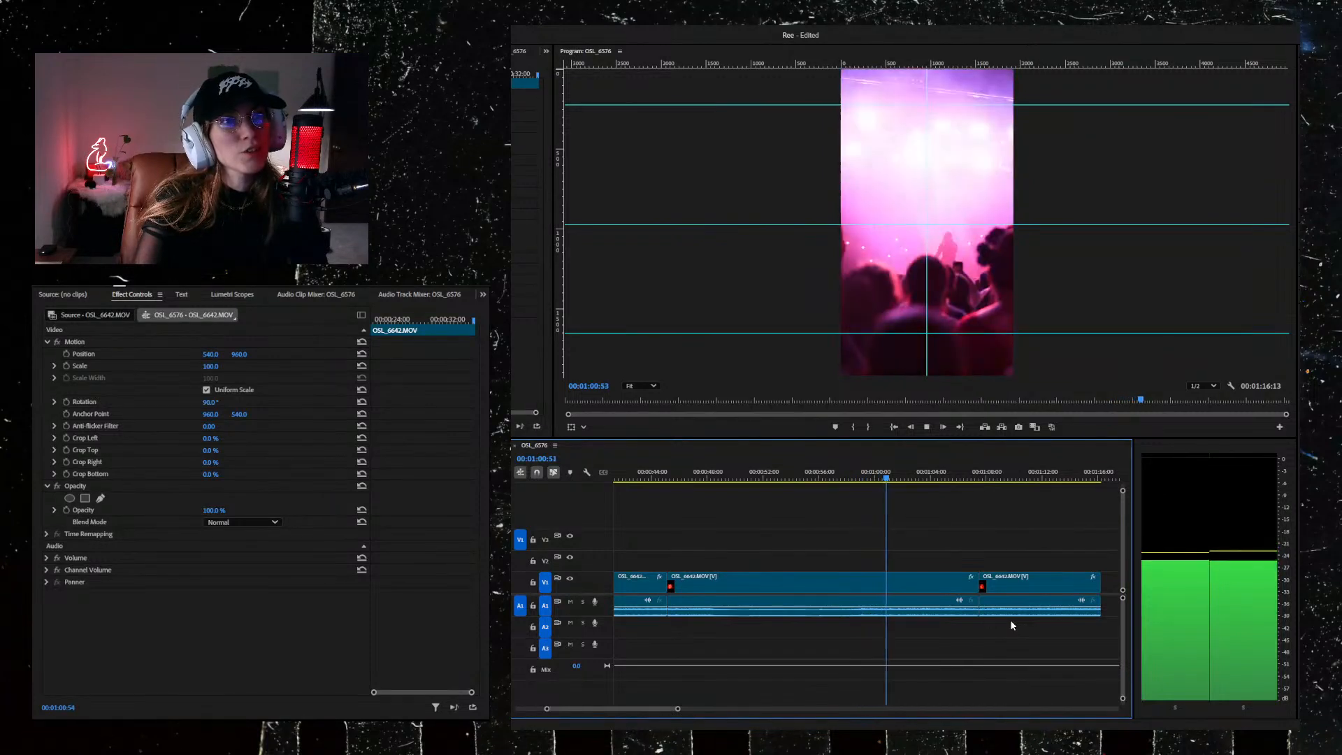
{"action": "key", "text": "space"}
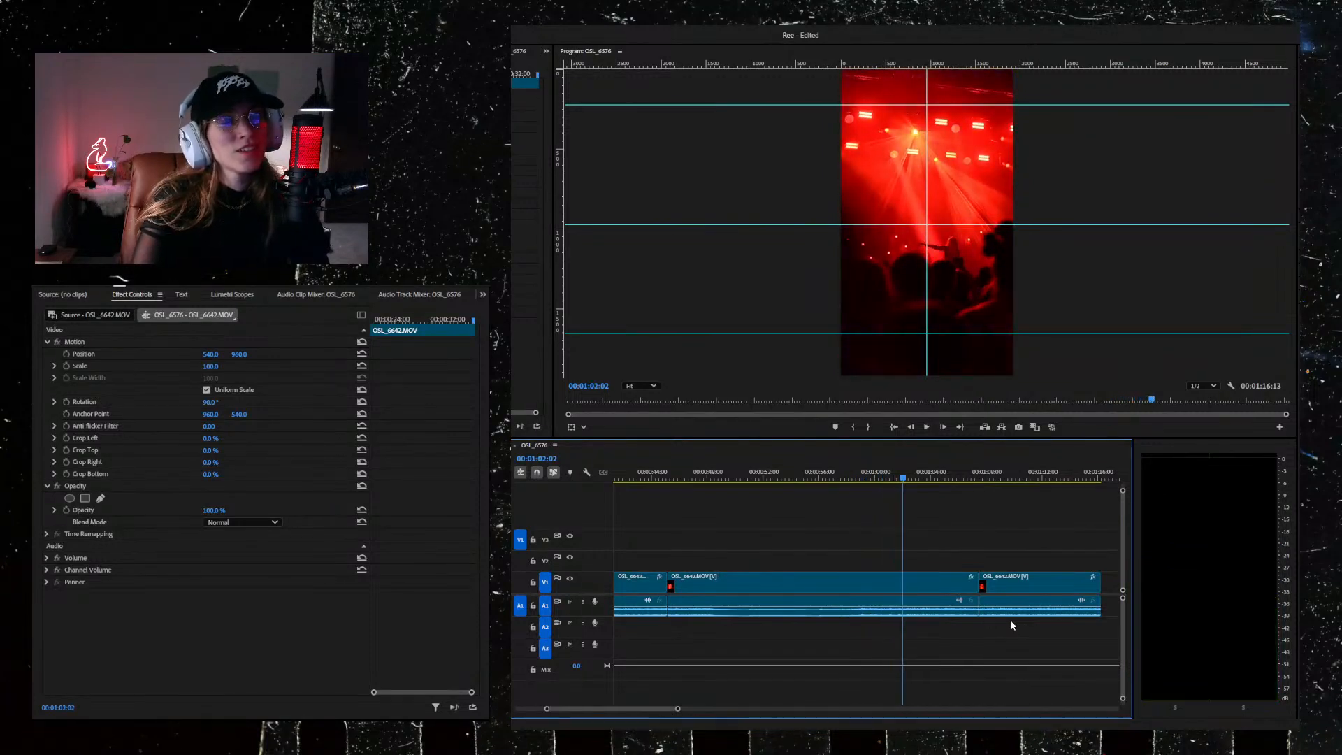
{"action": "left_click_drag", "start_coordinate": [904, 479], "coordinate": [861, 492]}
{"action": "left_click", "coordinate": [888, 585]}
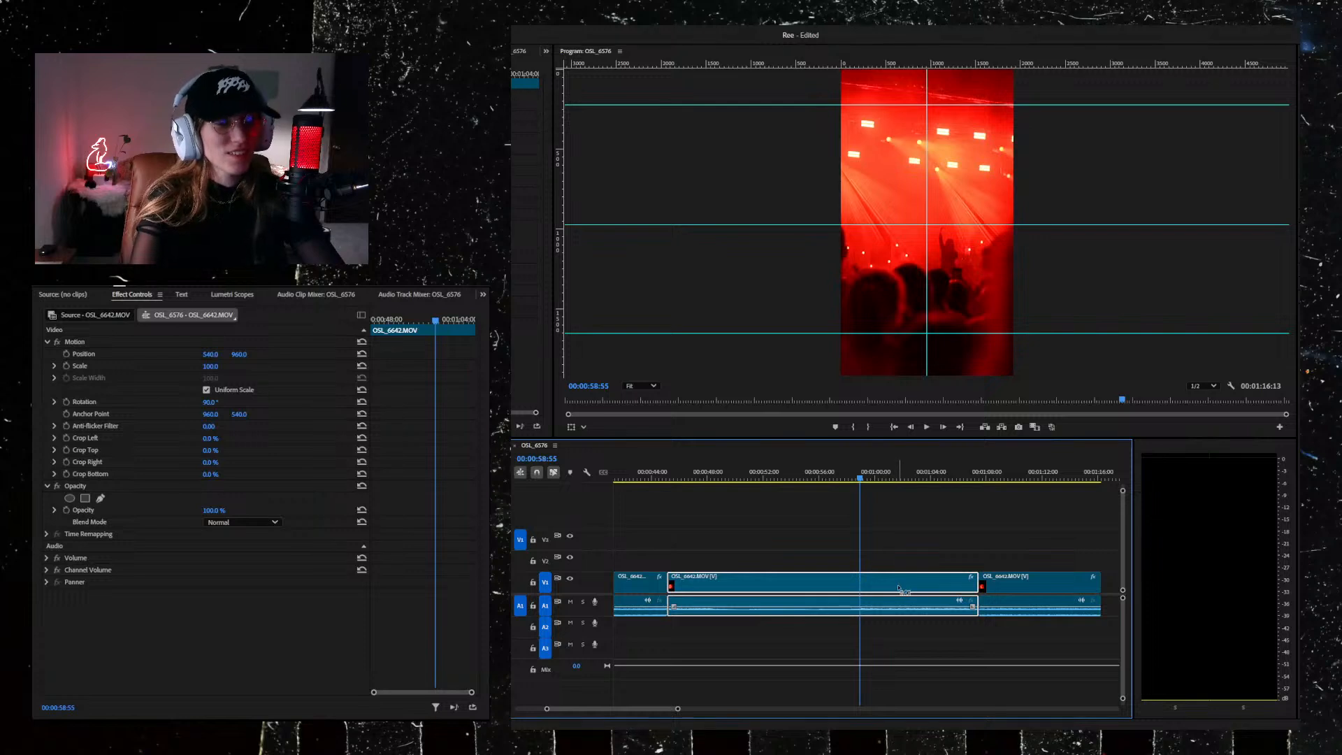
{"action": "key", "text": "ctrl+k"}
Step: Play the footage after the new cut and ripple delete the OSL_6642.MOV segment between 00:00:45:08 and 00:00:58:55
{"action": "key", "text": "space"}
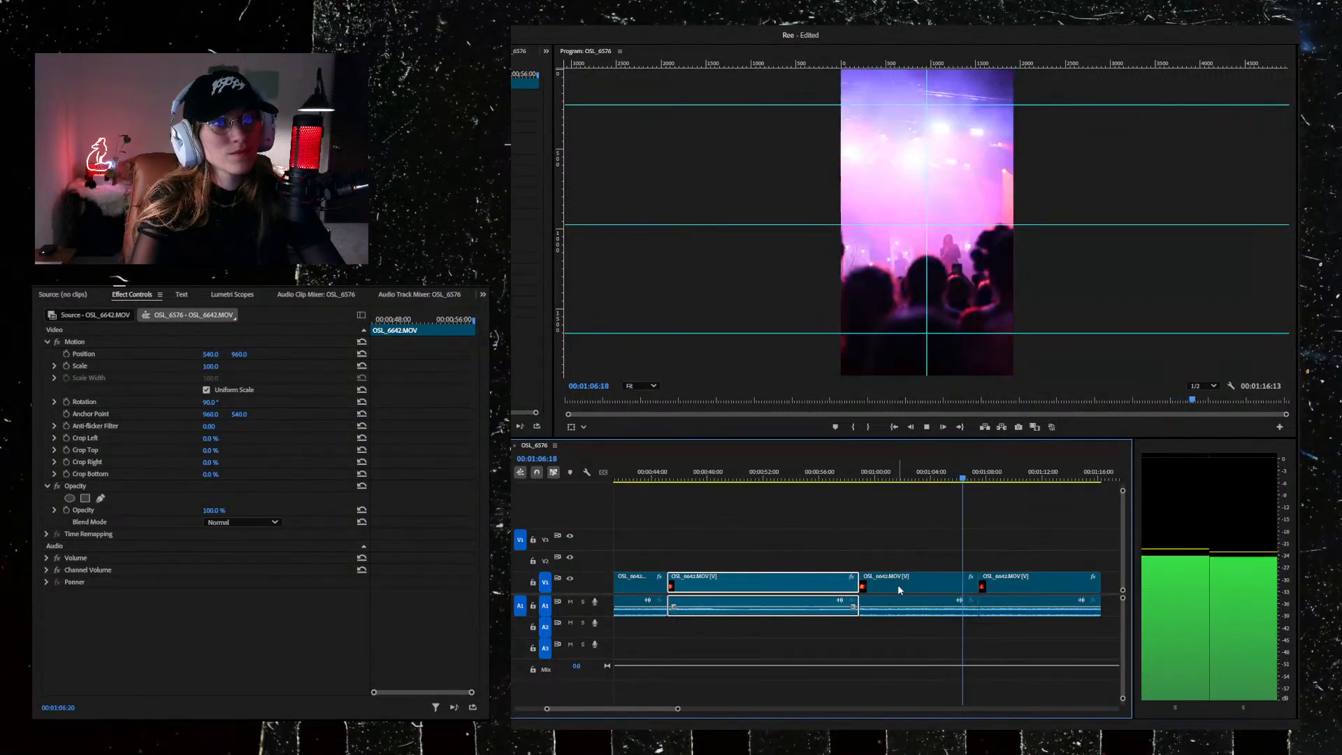
{"action": "key", "text": "space"}
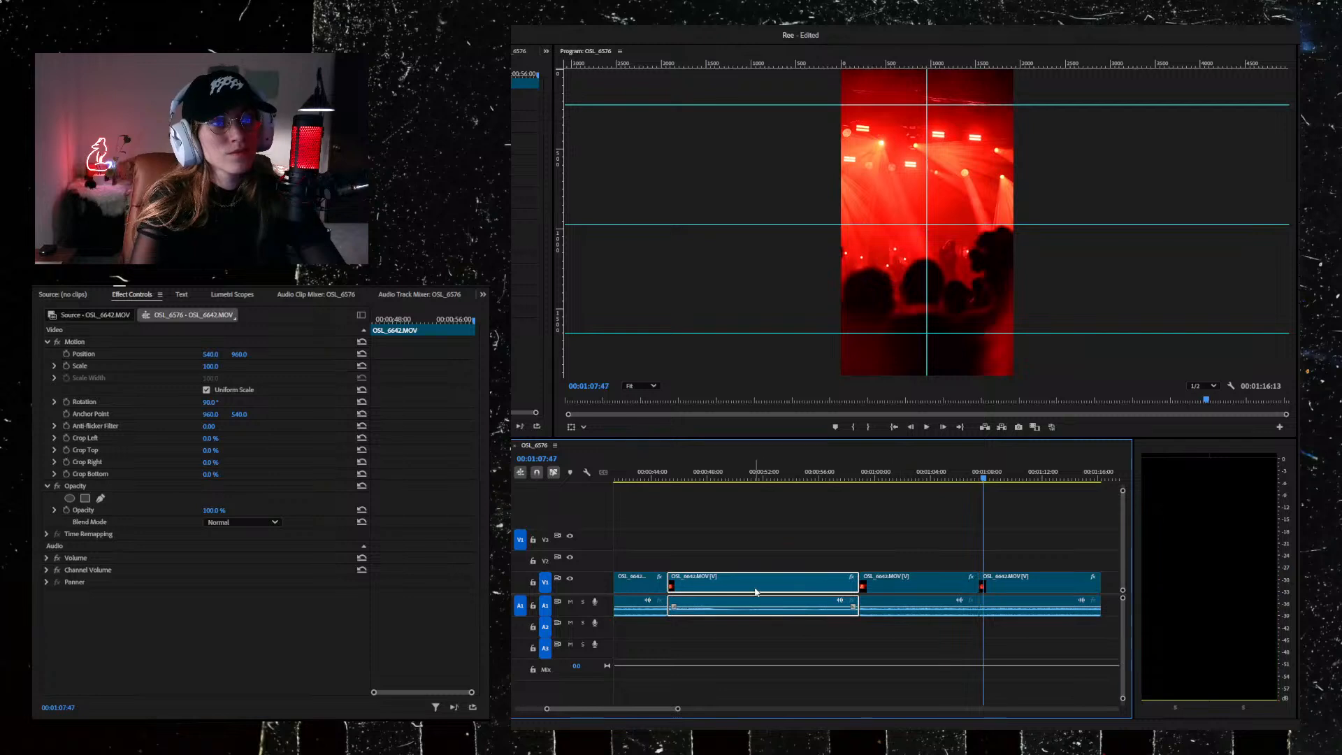
{"action": "key", "text": "shift+Delete"}
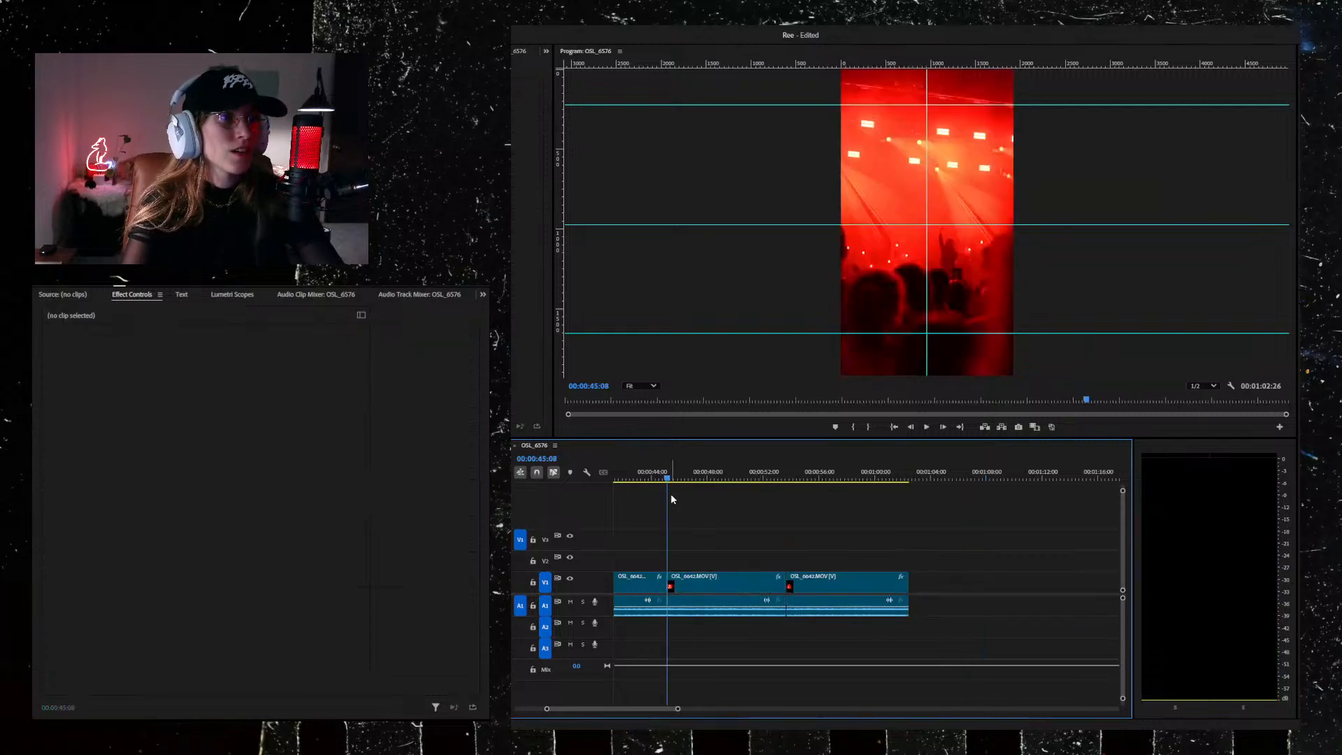
Step: Play OSL_6642.MOV from 00:00:21:00, split it at 00:00:22:12, and delete only the video of the short piece before the cut
{"action": "left_click_drag", "start_coordinate": [667, 479], "coordinate": [512, 496]}
{"action": "key", "text": "space"}
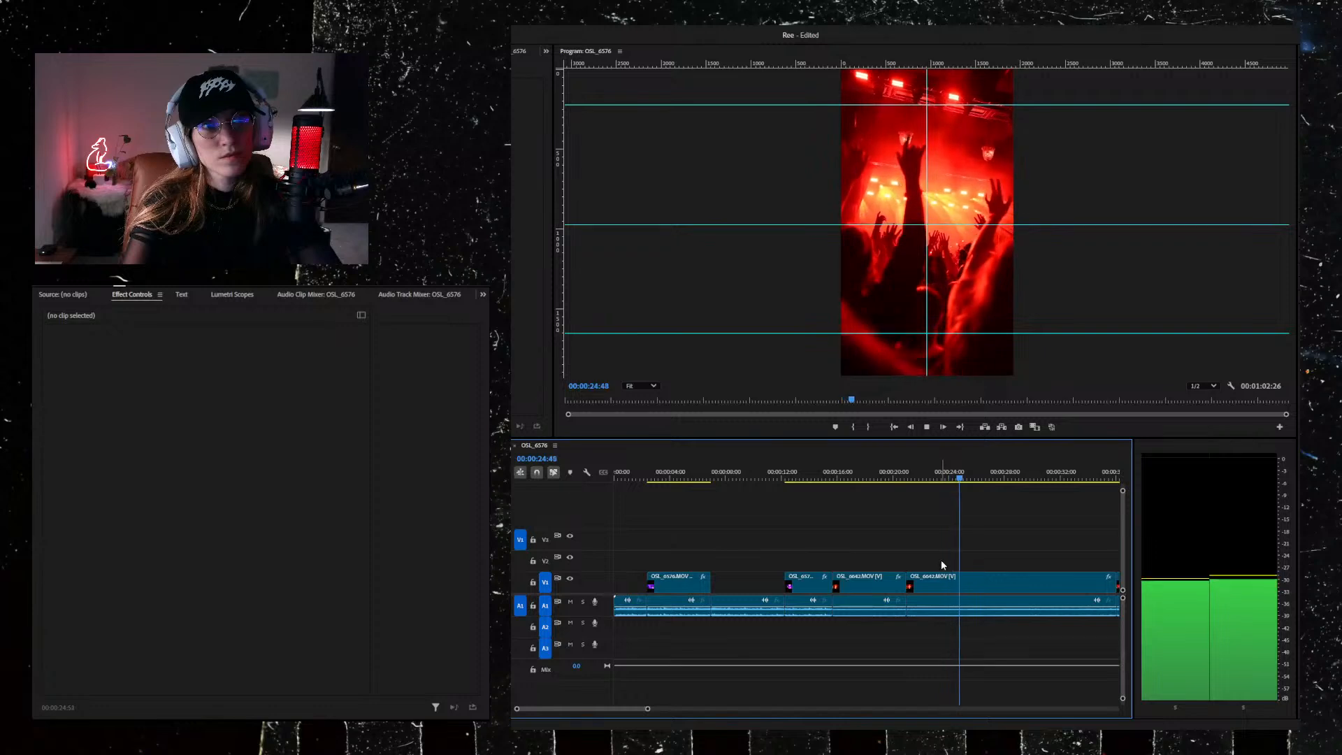
{"action": "key", "text": "space"}
{"action": "left_click_drag", "start_coordinate": [954, 487], "coordinate": [921, 523]}
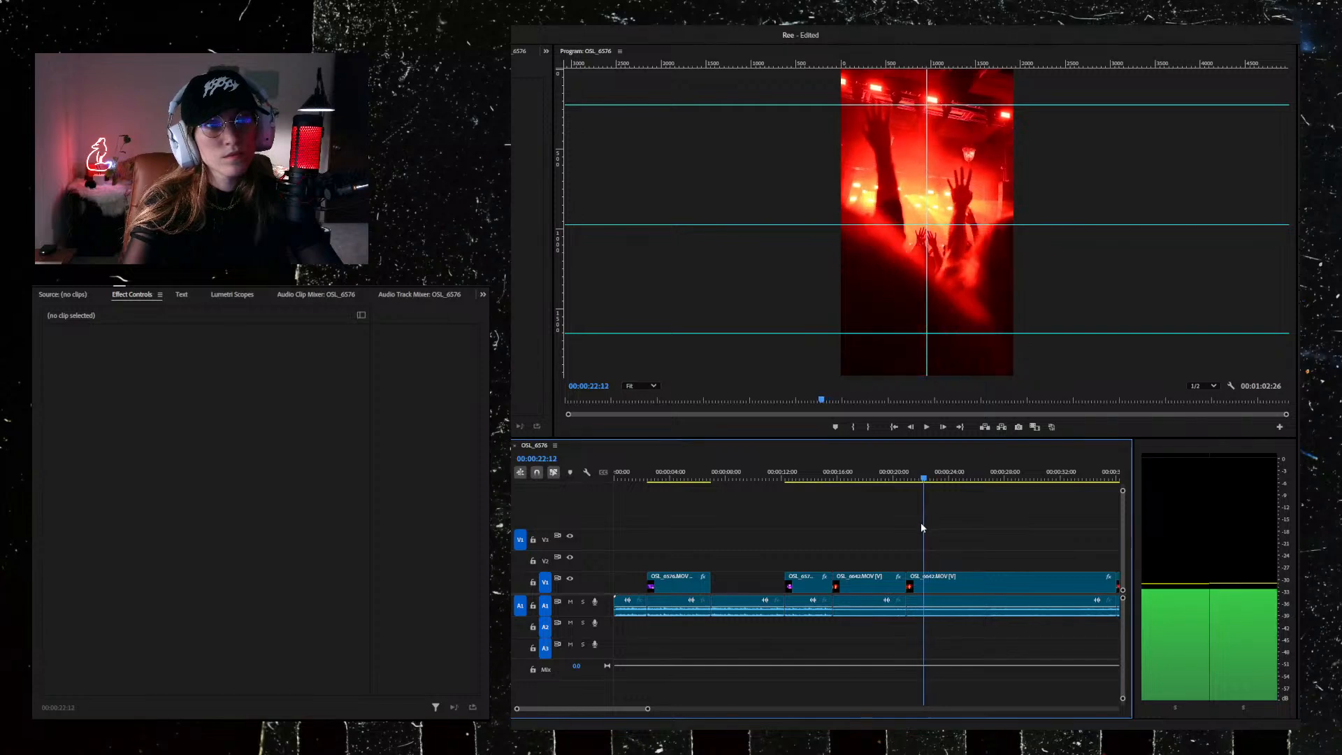
{"action": "left_click", "coordinate": [975, 594]}
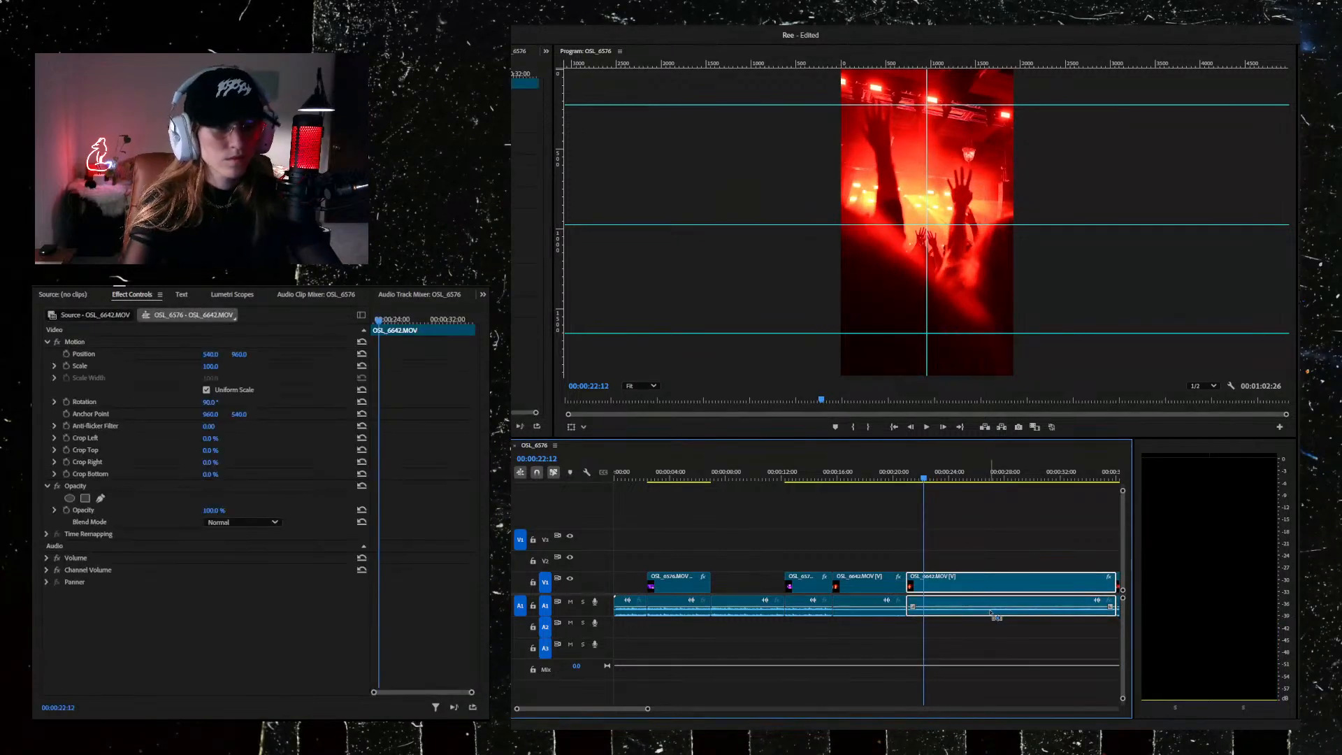
{"action": "key", "text": "ctrl+k"}
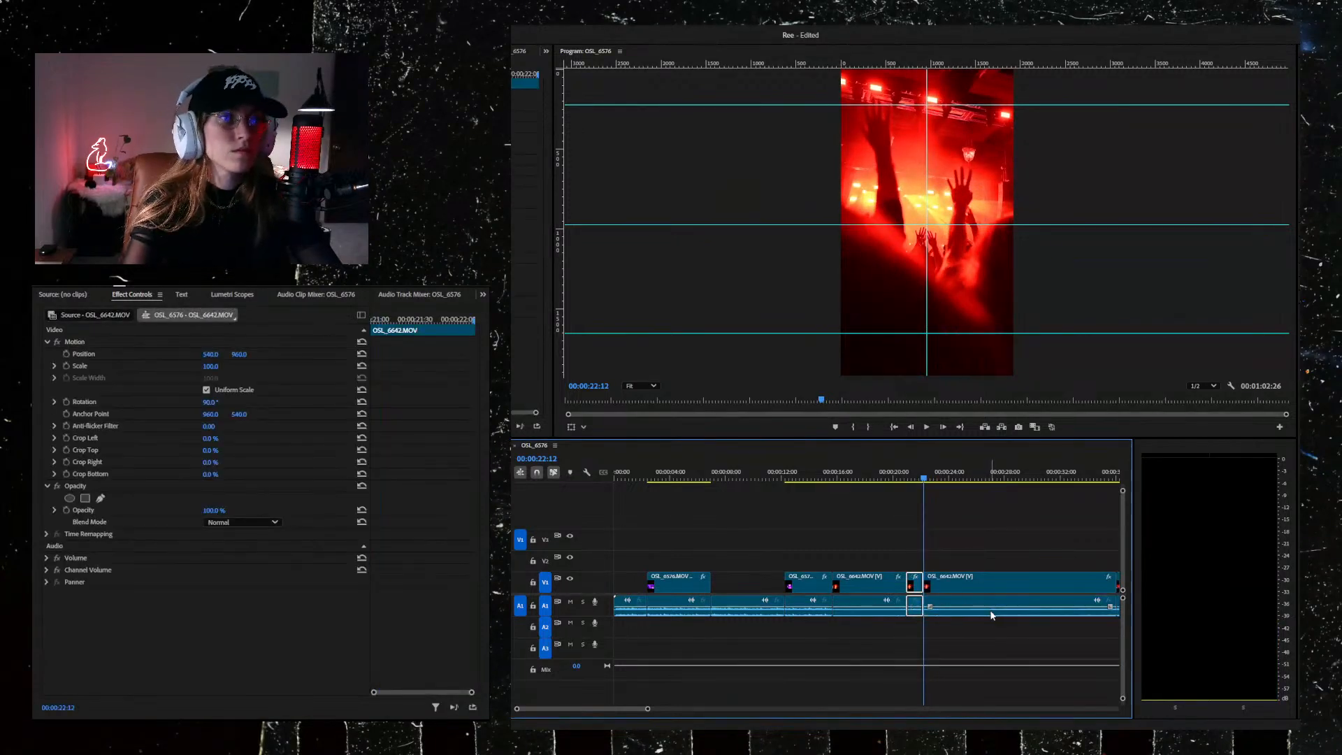
{"action": "left_click", "coordinate": [914, 582], "text": "alt"}
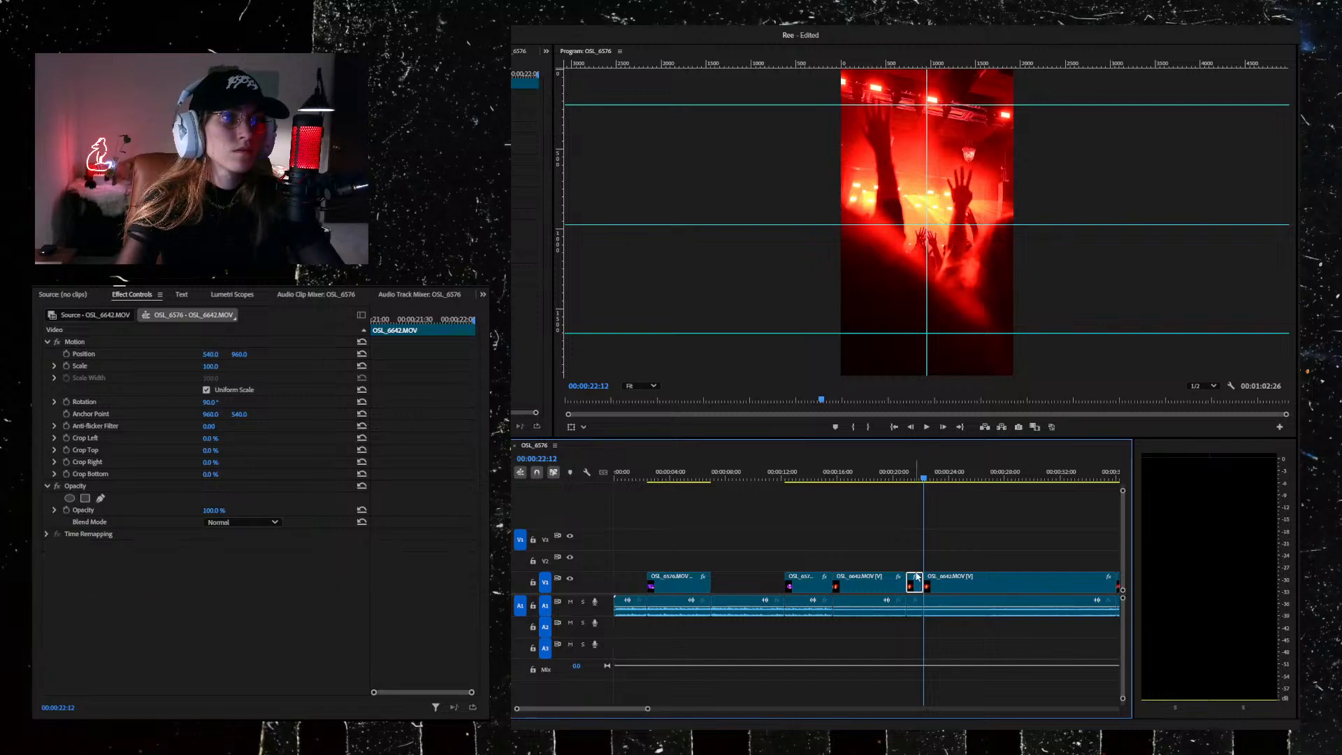
{"action": "key", "text": "Delete"}
Step: Review the OSL_6642.MOV footage after 00:00:22:12 and remove everything from 00:00:21:00 to 00:00:36:04, closing the gap
{"action": "key", "text": "space"}
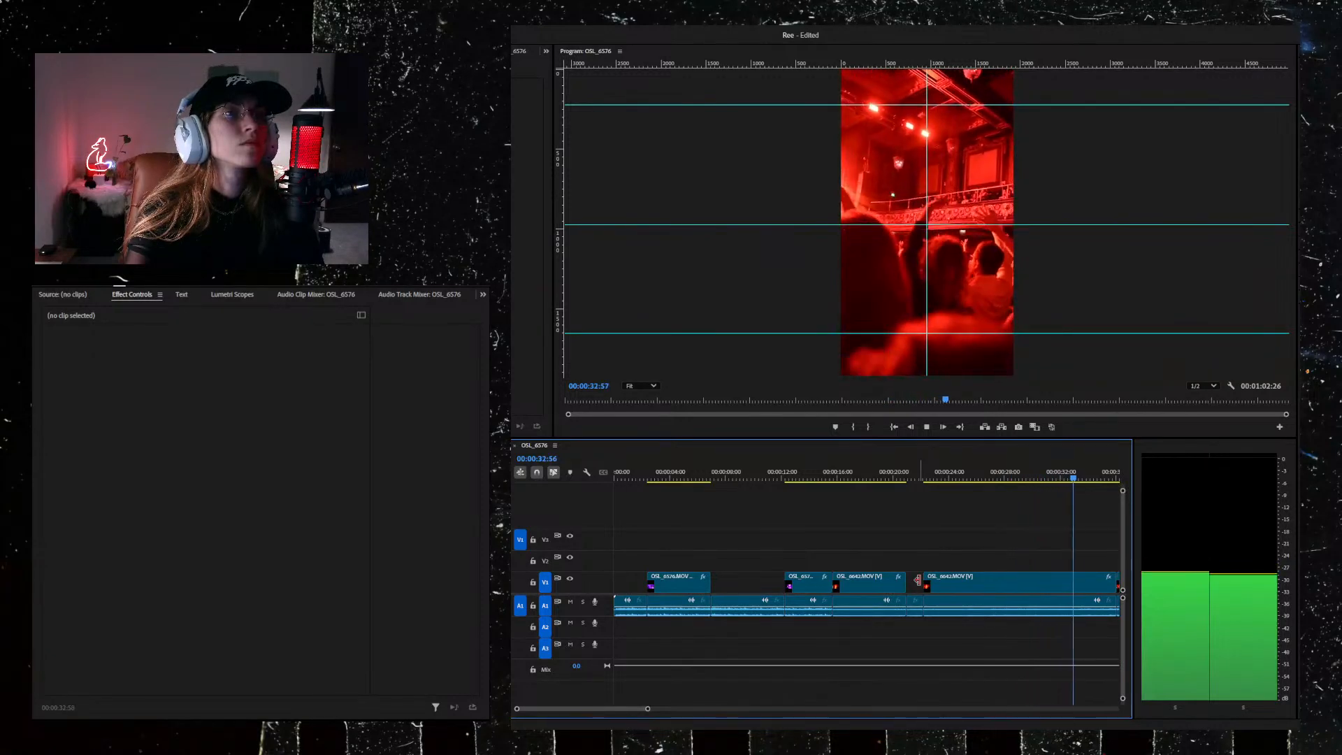
{"action": "key", "text": "space"}
{"action": "left_click", "coordinate": [959, 582]}
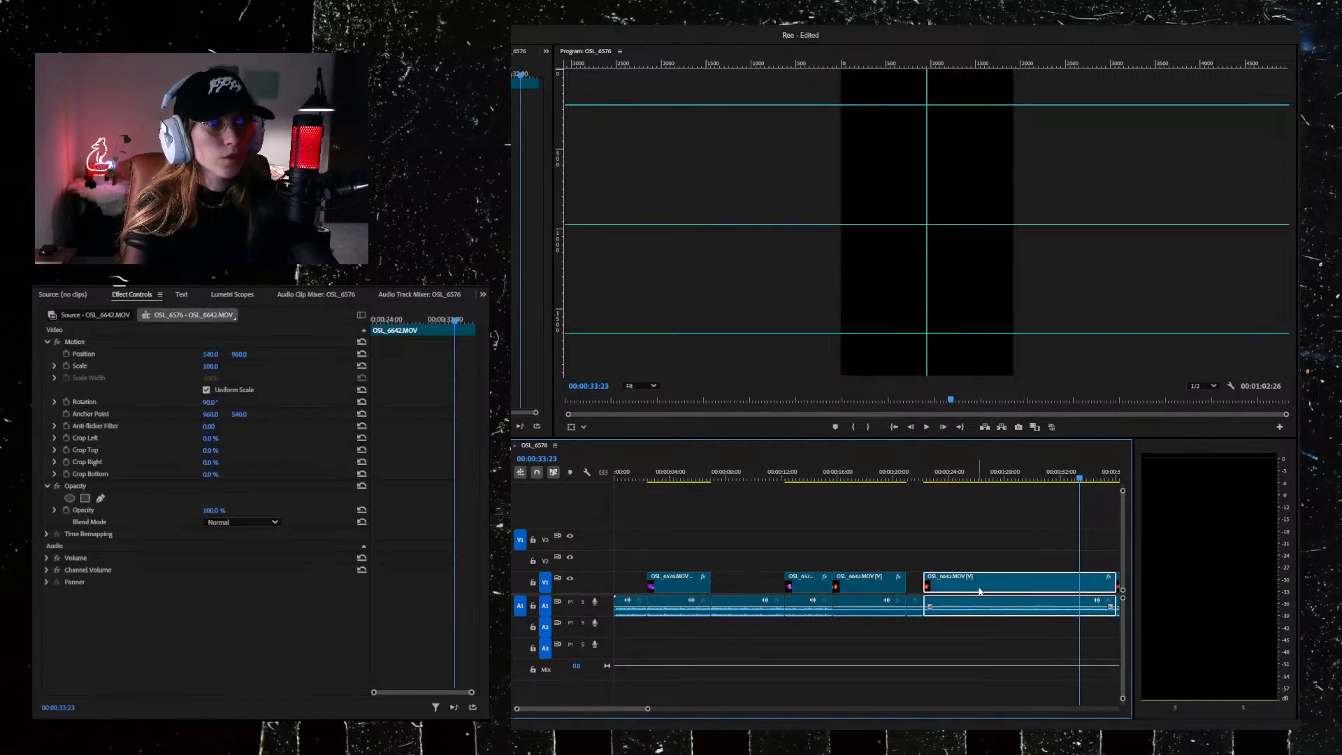
{"action": "key", "text": "Delete"}
{"action": "left_click", "coordinate": [959, 587]}
{"action": "key", "text": "ctrl+z"}
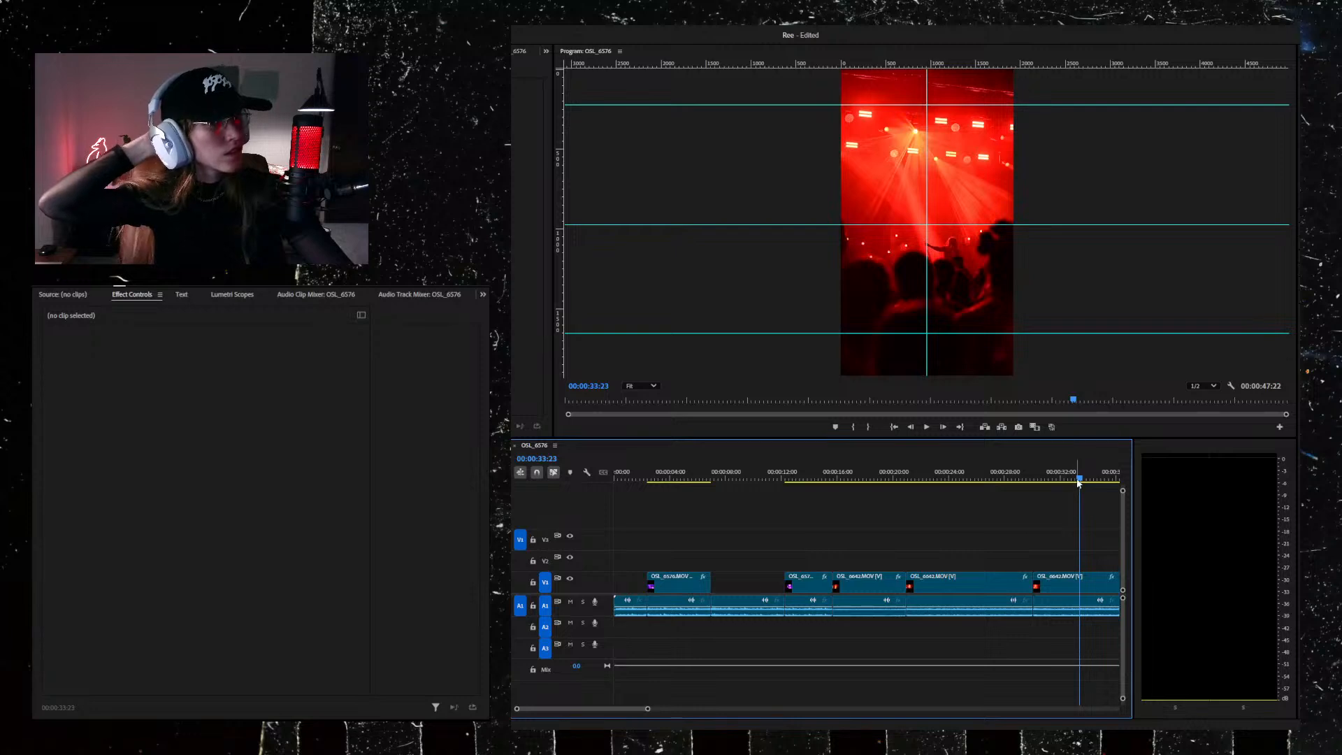
Step: Play the sequence from its start to 00:00:31:06 and remove the first OSL_6642.MOV segment after 00:00:21:00, closing the gap
{"action": "key", "text": "Home"}
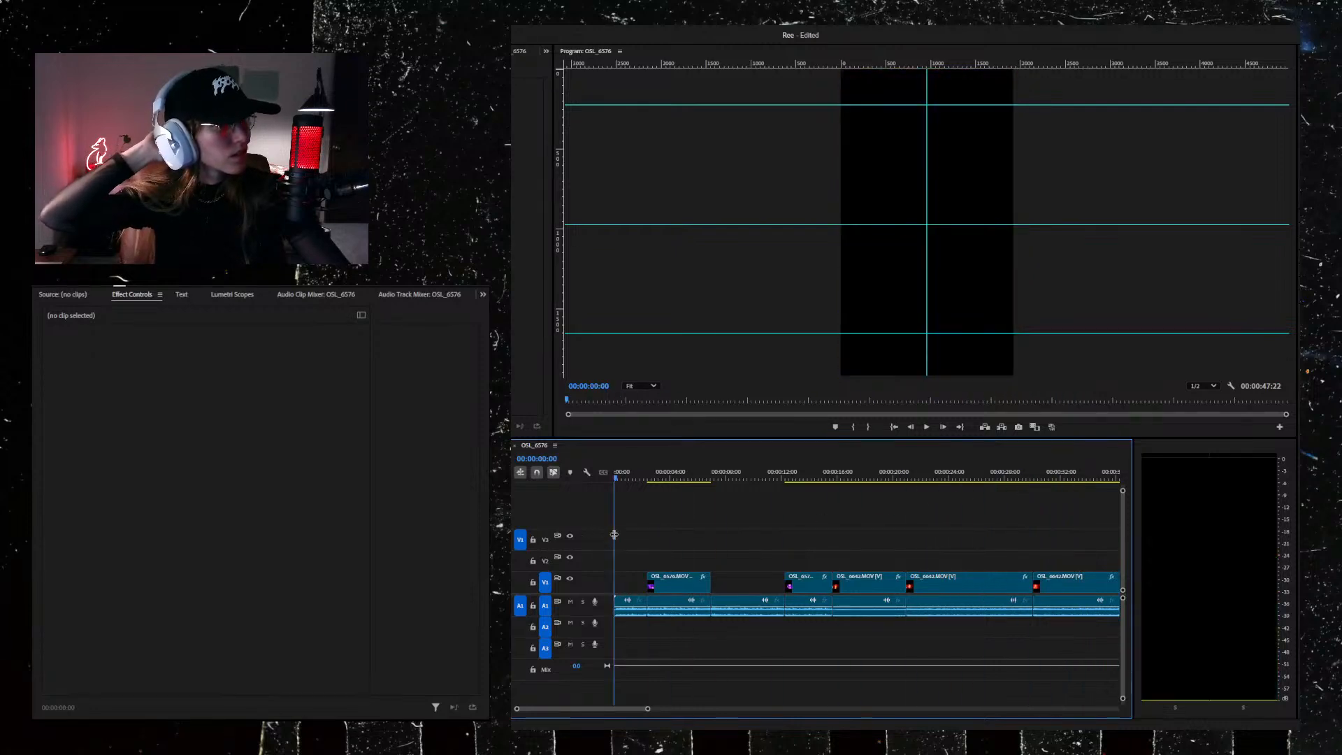
{"action": "left_click", "coordinate": [927, 427]}
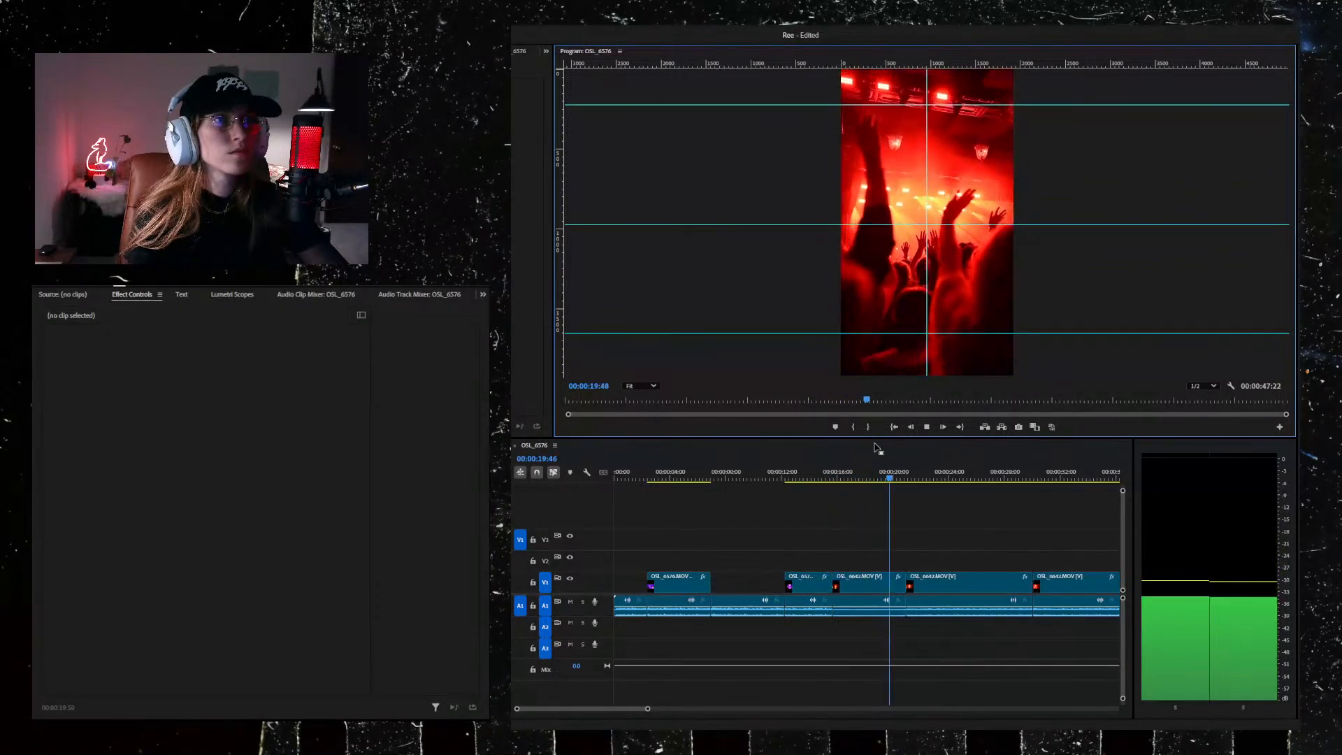
{"action": "left_click", "coordinate": [927, 427]}
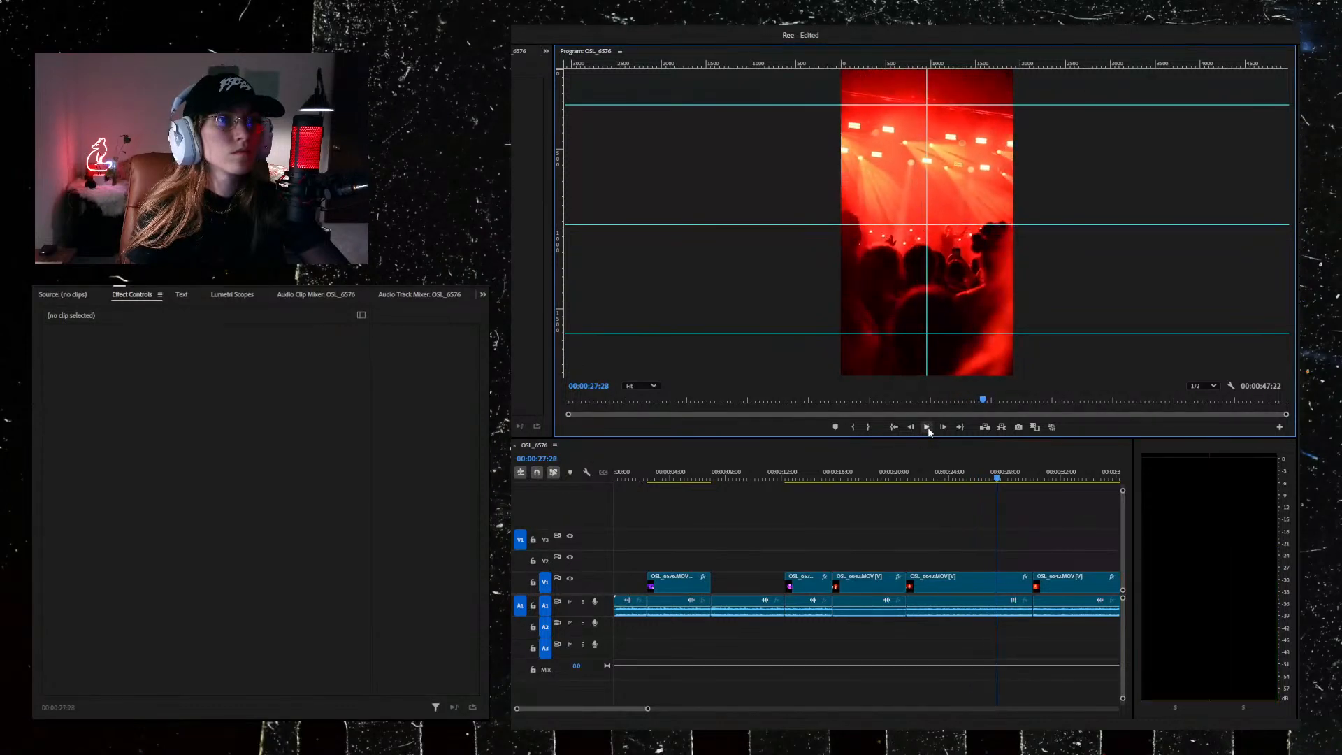
{"action": "left_click", "coordinate": [927, 427]}
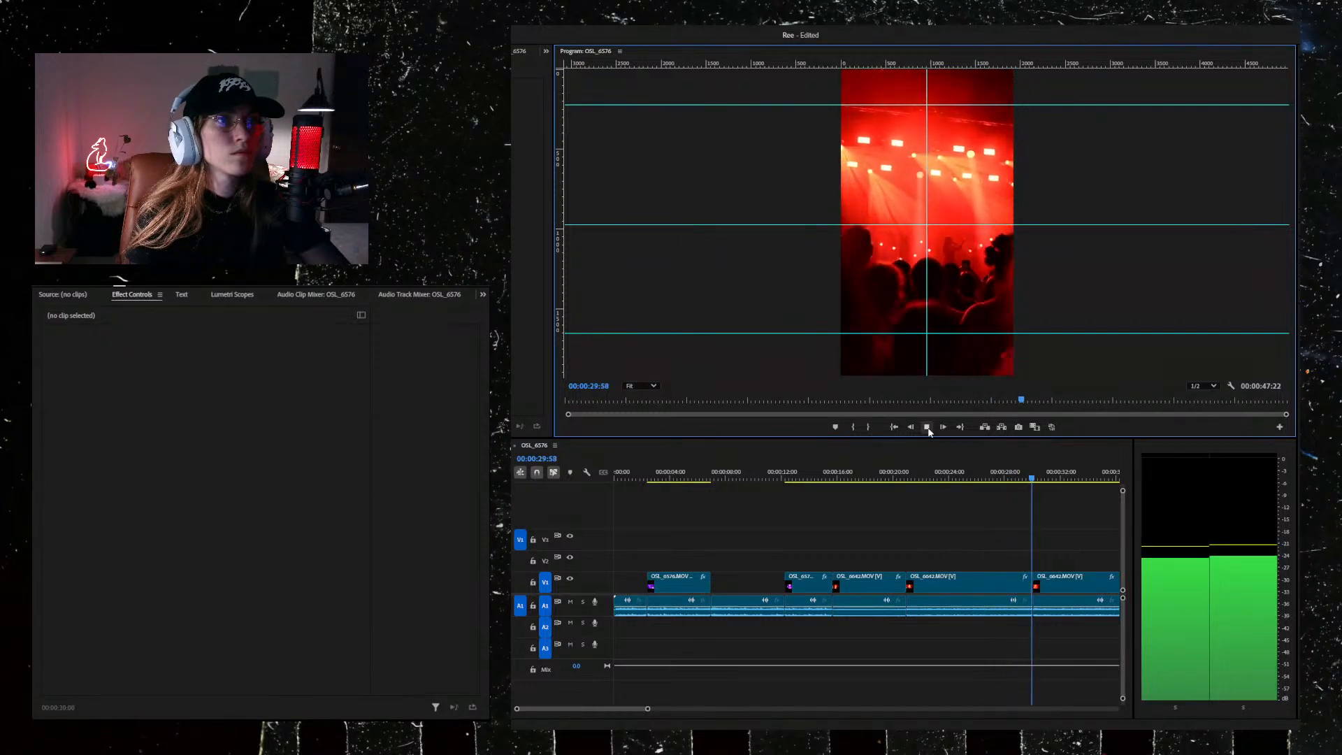
{"action": "left_click", "coordinate": [928, 427]}
{"action": "left_click", "coordinate": [994, 589]}
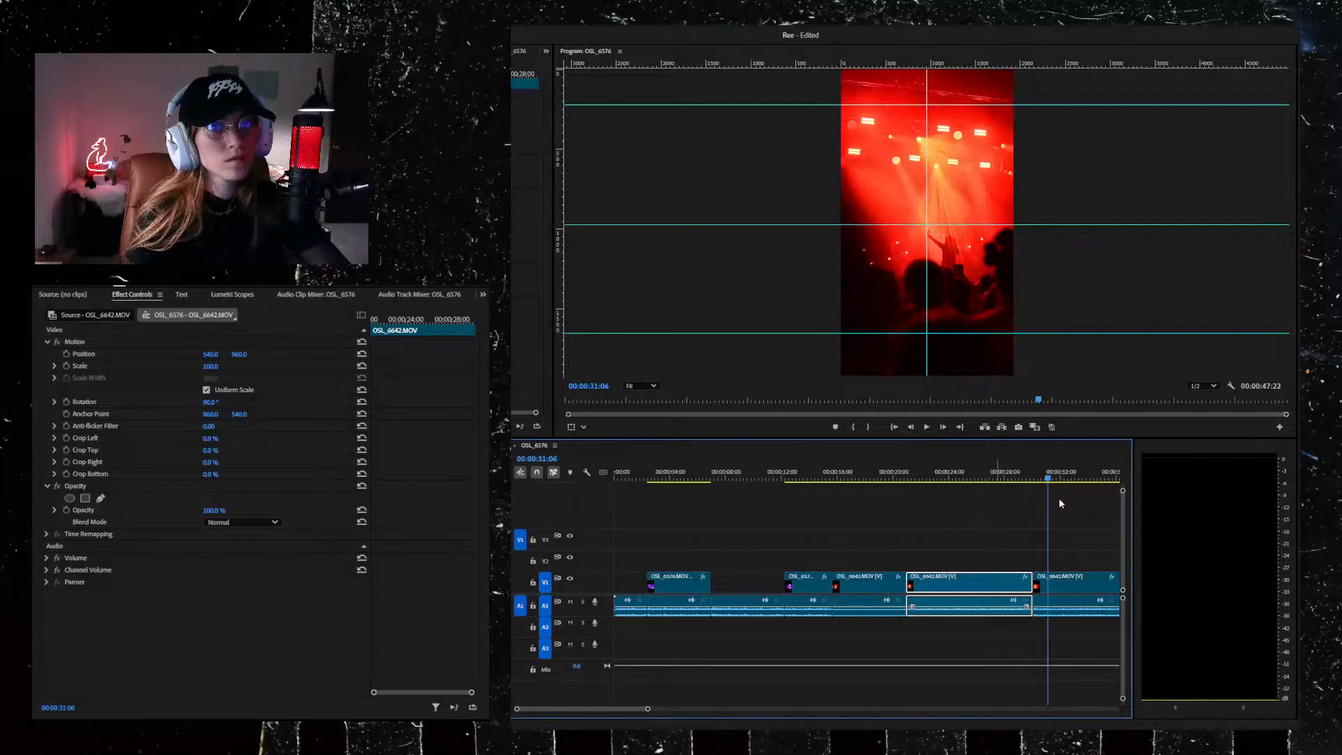
{"action": "key", "text": "Delete"}
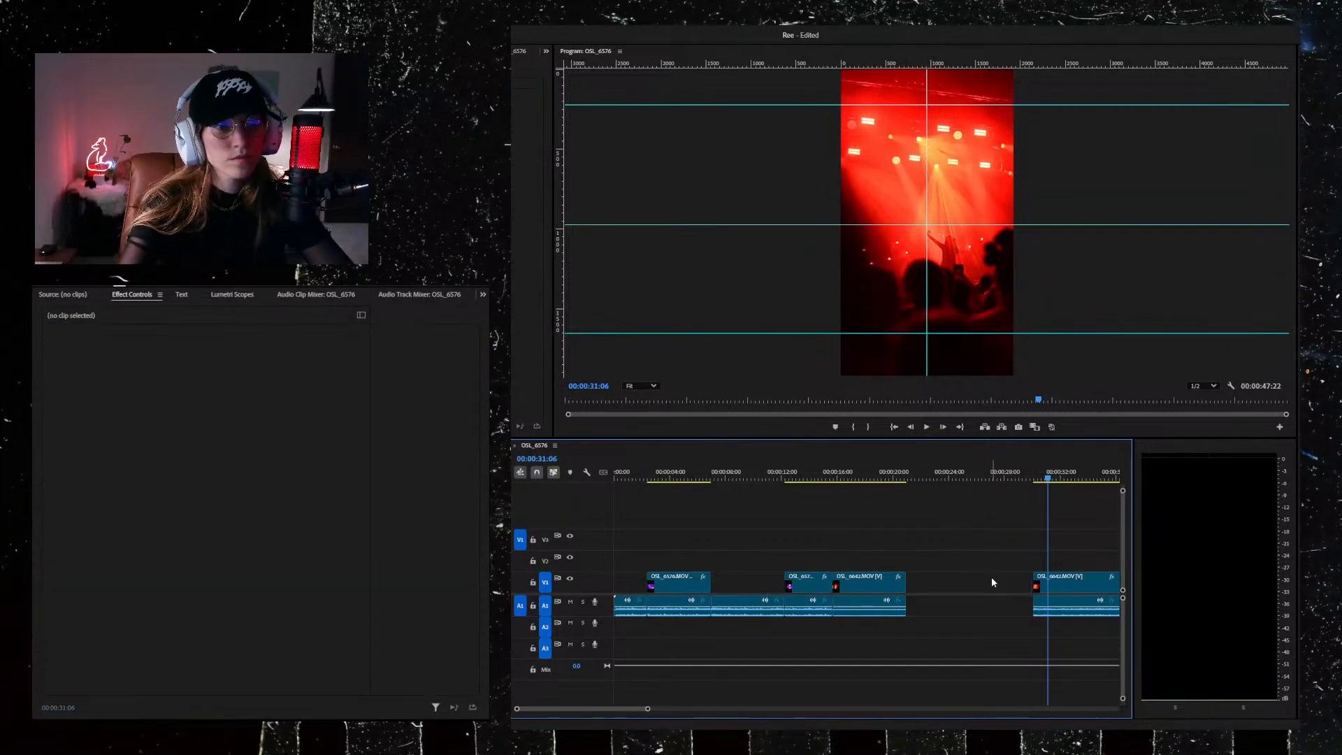
{"action": "key", "text": "ctrl+z"}
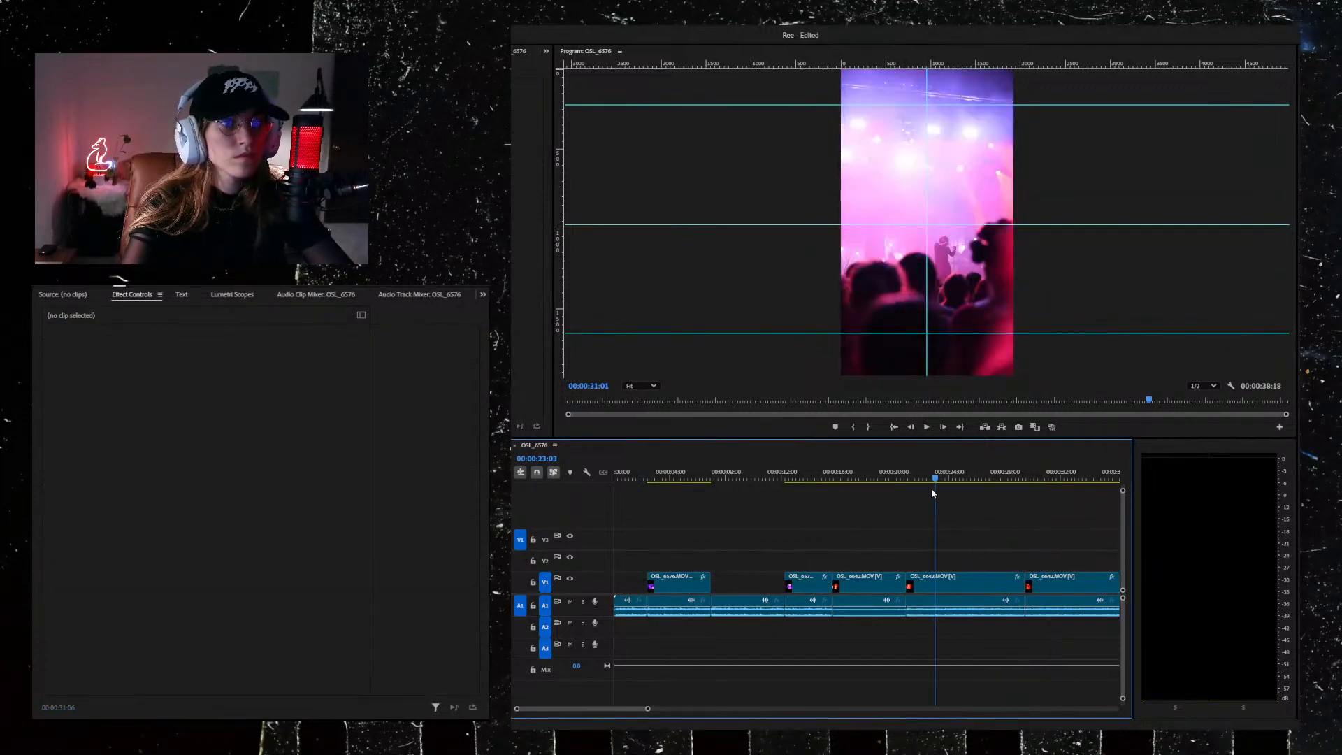
Step: Preview the segment starting at 00:00:21:00, scale it to 179.5, and reposition it to about 315.5, 930.7 to centre the performer
{"action": "left_click", "coordinate": [886, 479]}
{"action": "key", "text": "space"}
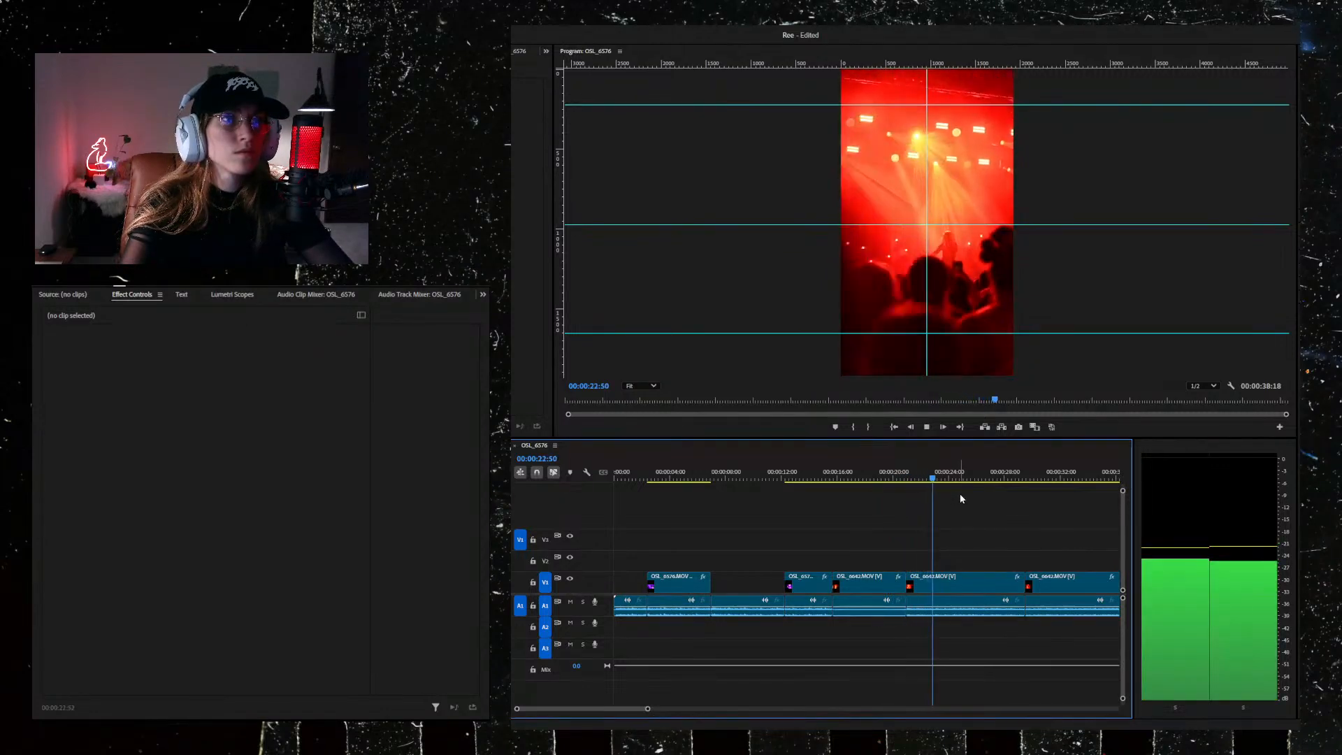
{"action": "key", "text": "space"}
{"action": "left_click", "coordinate": [971, 579]}
{"action": "left_click", "coordinate": [111, 368]}
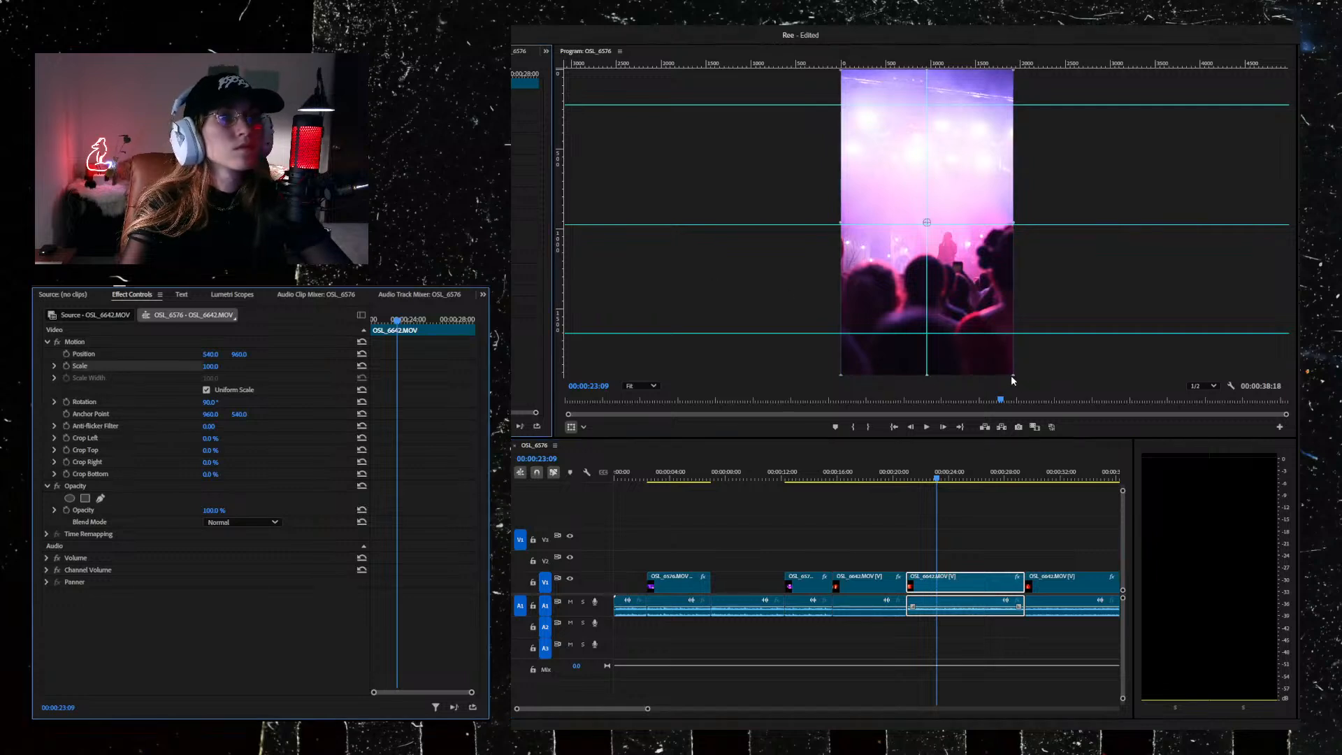
{"action": "left_click_drag", "start_coordinate": [1013, 374], "coordinate": [1082, 422]}
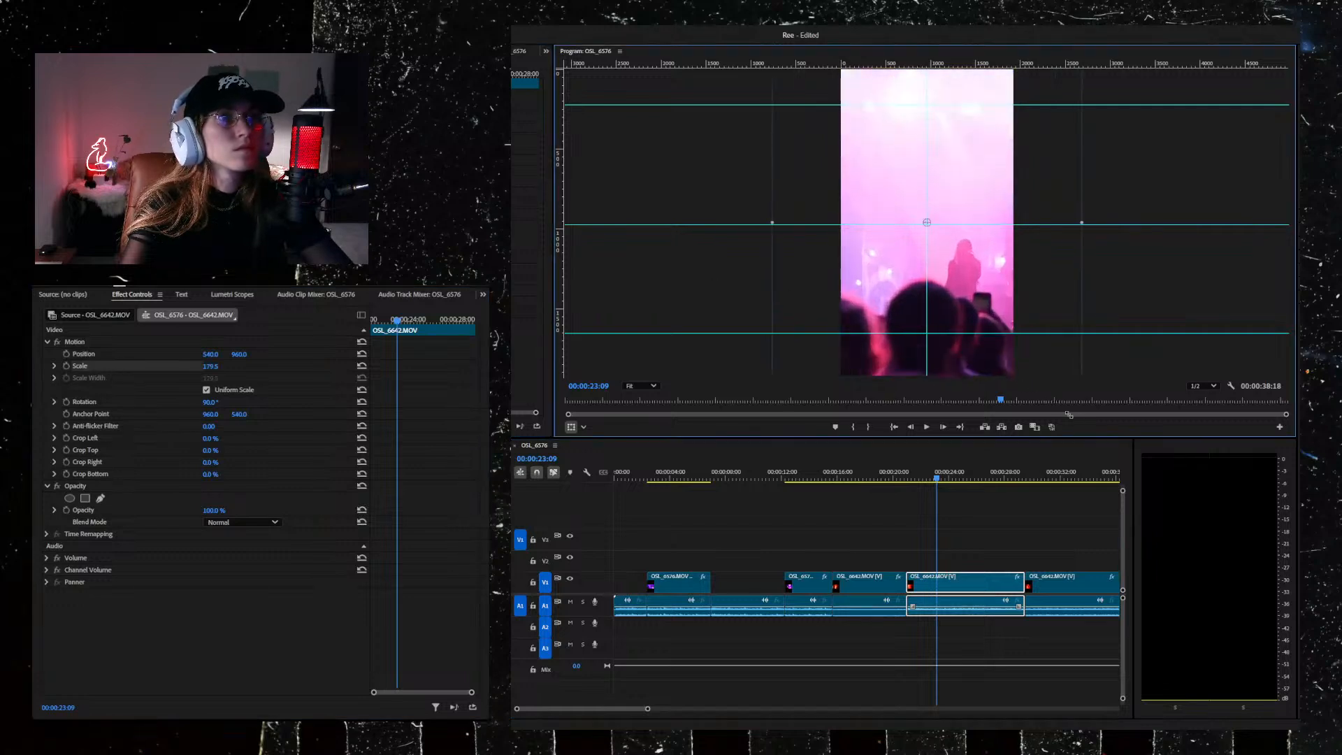
{"action": "left_click_drag", "start_coordinate": [949, 320], "coordinate": [918, 316]}
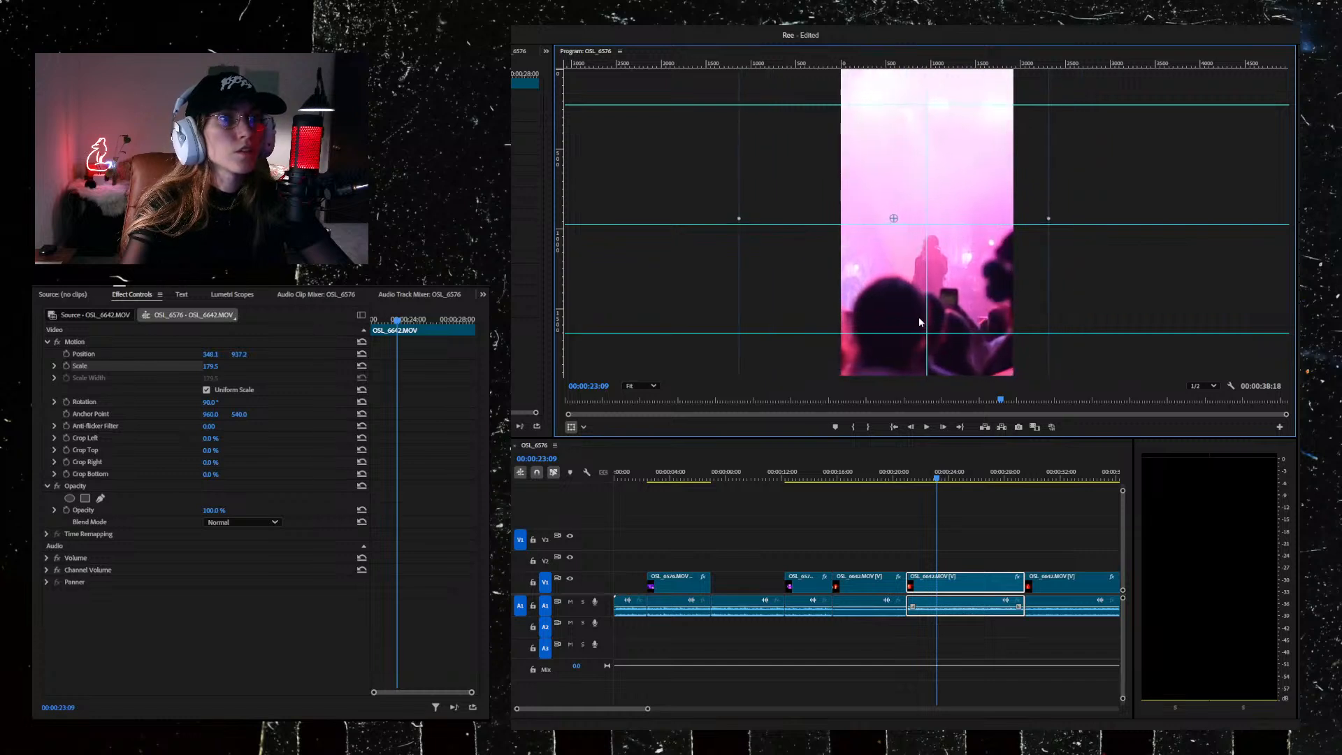
Step: Review the remaining footage, try a split inside the enlarged OSL_6642.MOV segment, and remove that whole segment, closing the gap
{"action": "key", "text": "space"}
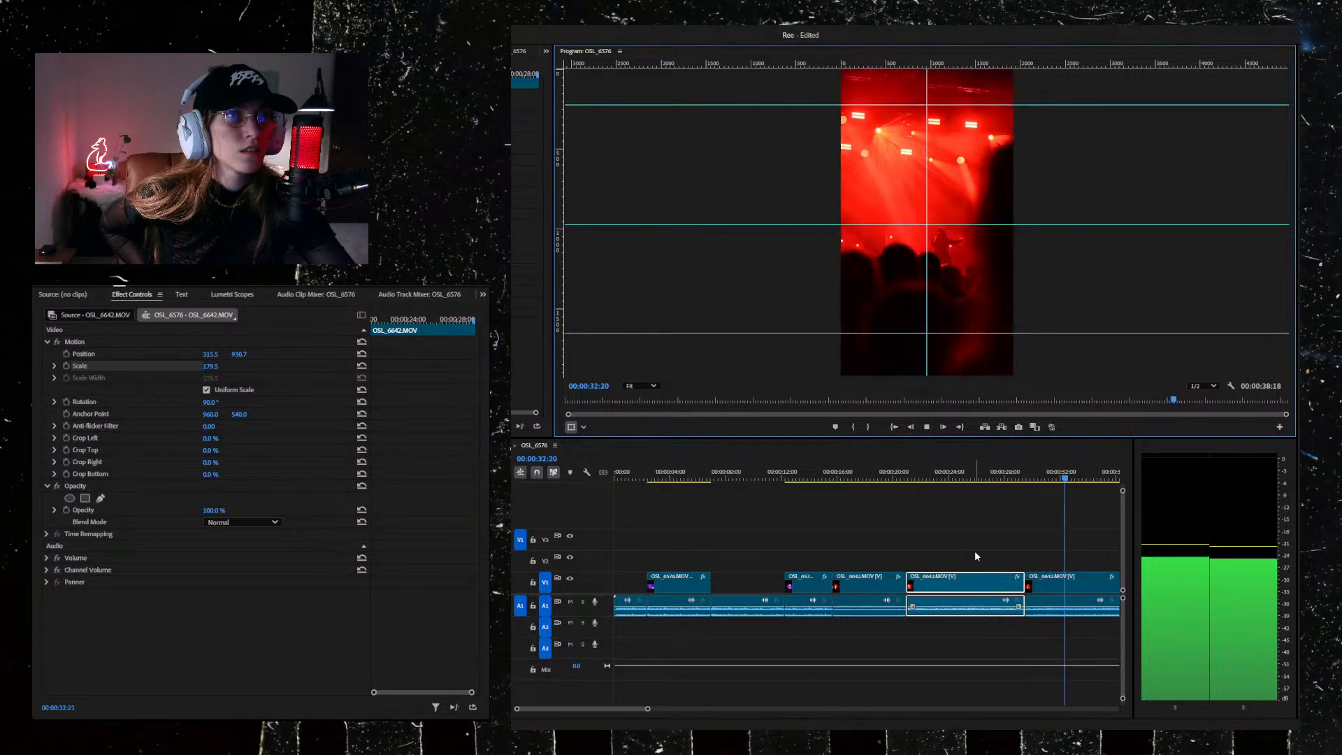
{"action": "key", "text": "space"}
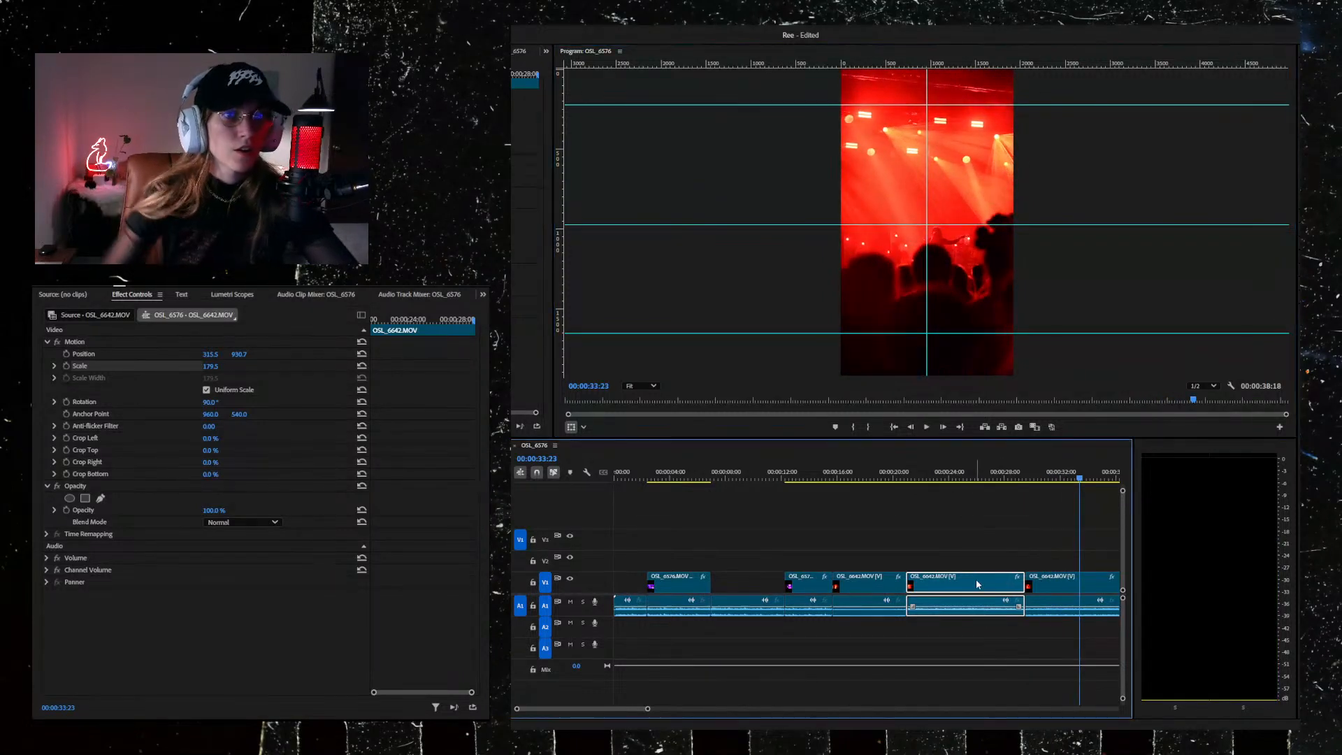
{"action": "key", "text": "End"}
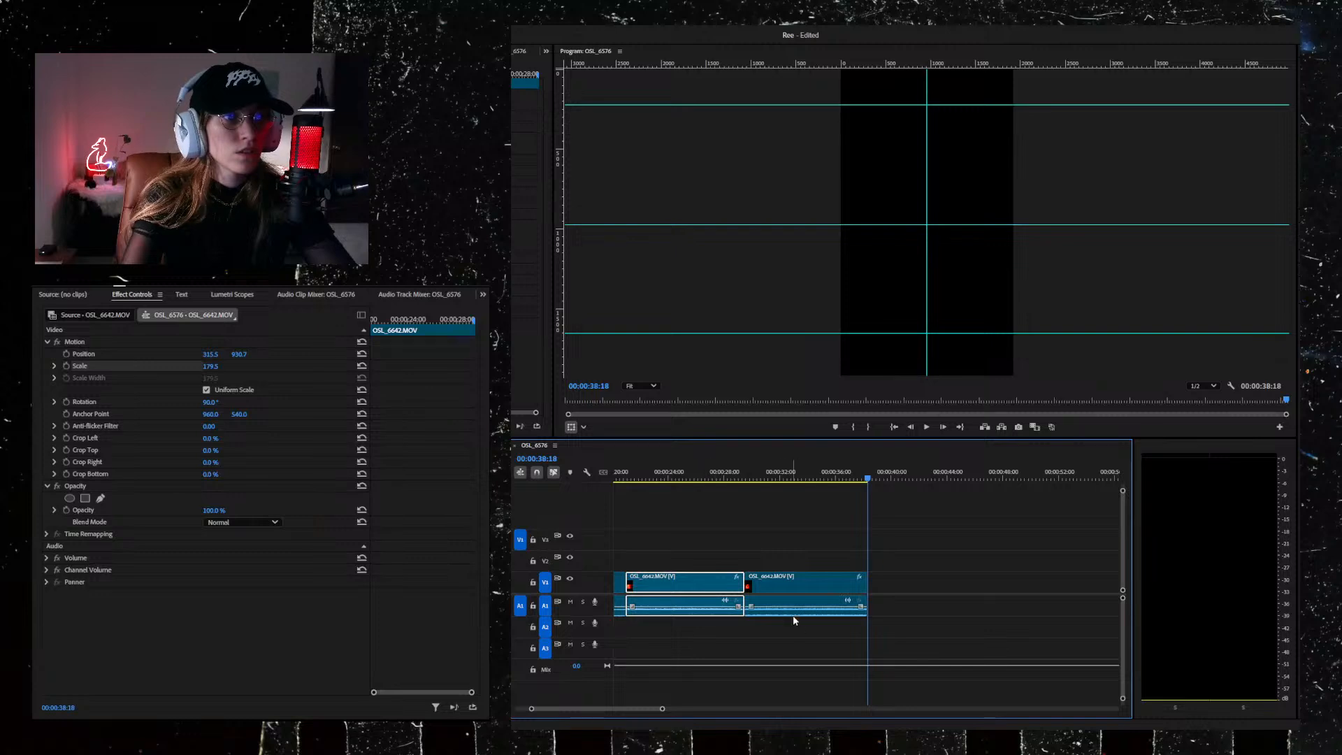
{"action": "scroll", "coordinate": [748, 678], "scroll_direction": "up", "scroll_amount": 5}
{"action": "scroll", "coordinate": [794, 641], "scroll_direction": "up", "scroll_amount": 1}
{"action": "left_click_drag", "start_coordinate": [1091, 480], "coordinate": [915, 489]}
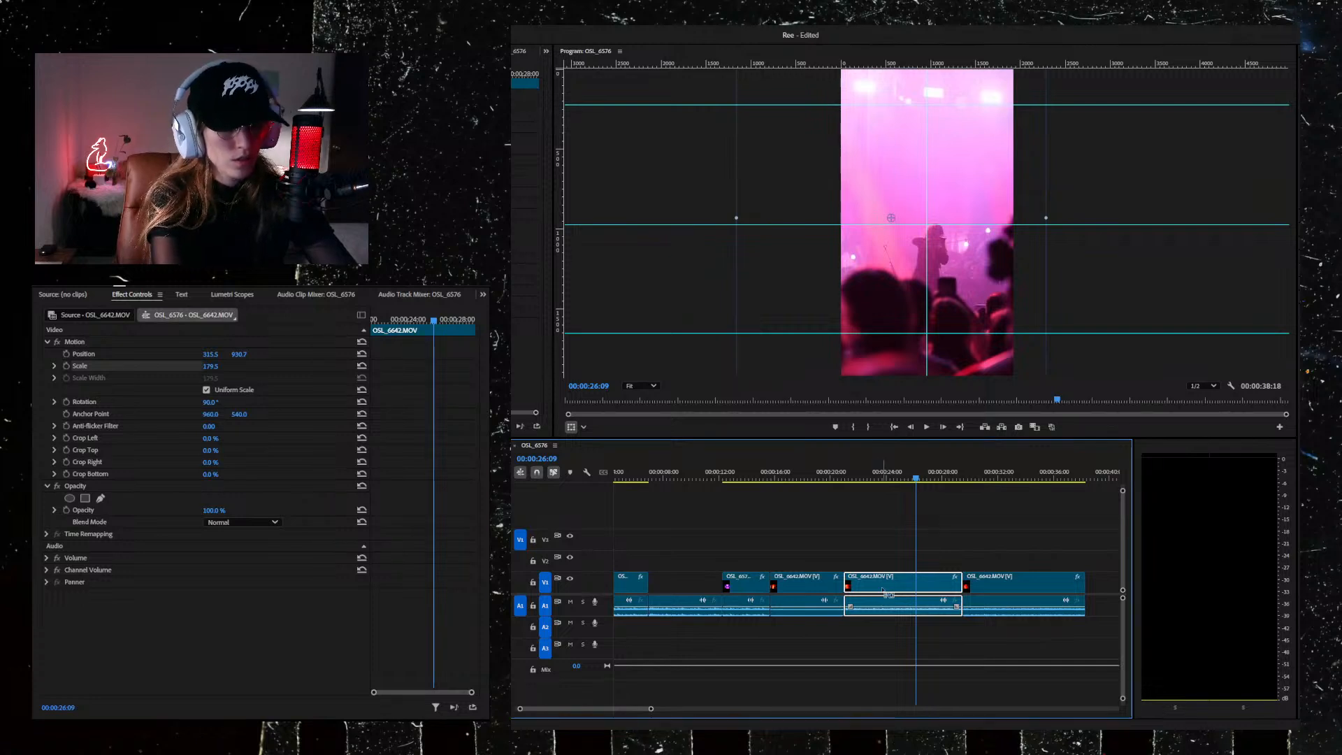
{"action": "key", "text": "shift+k"}
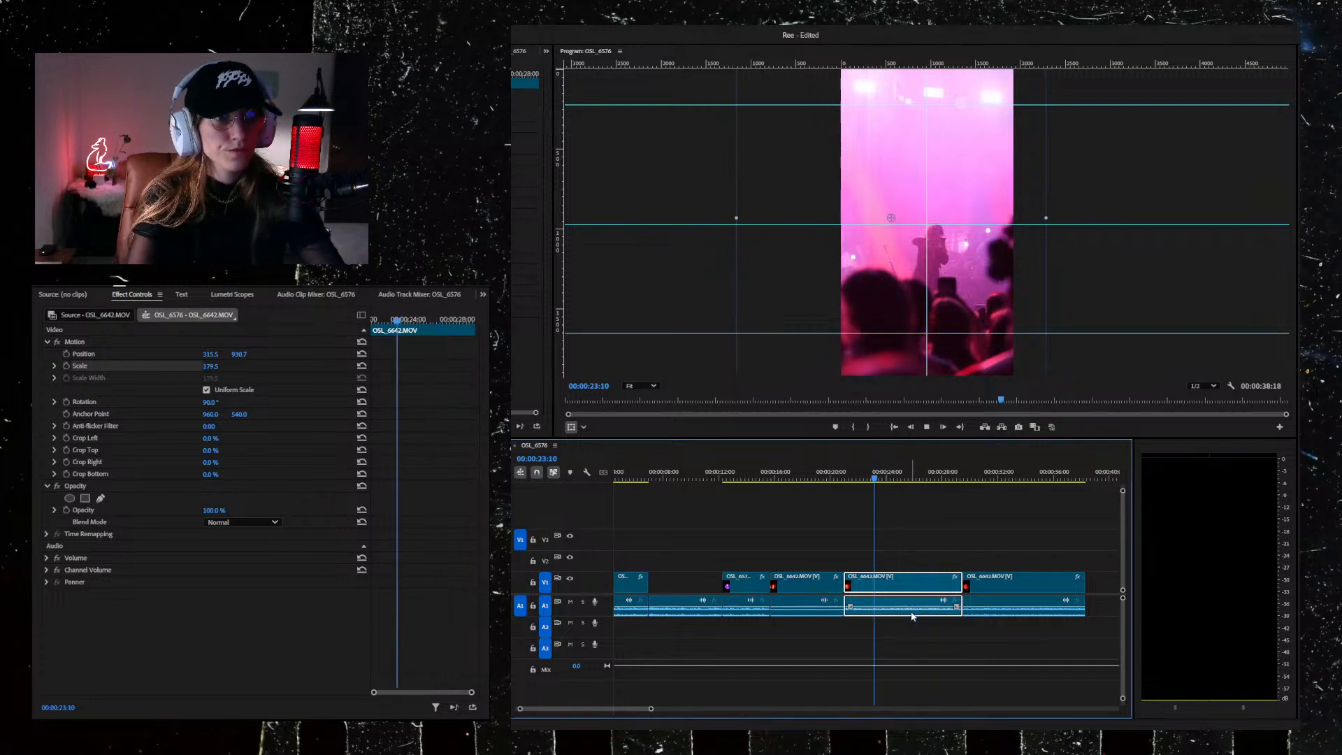
{"action": "key", "text": "super+k"}
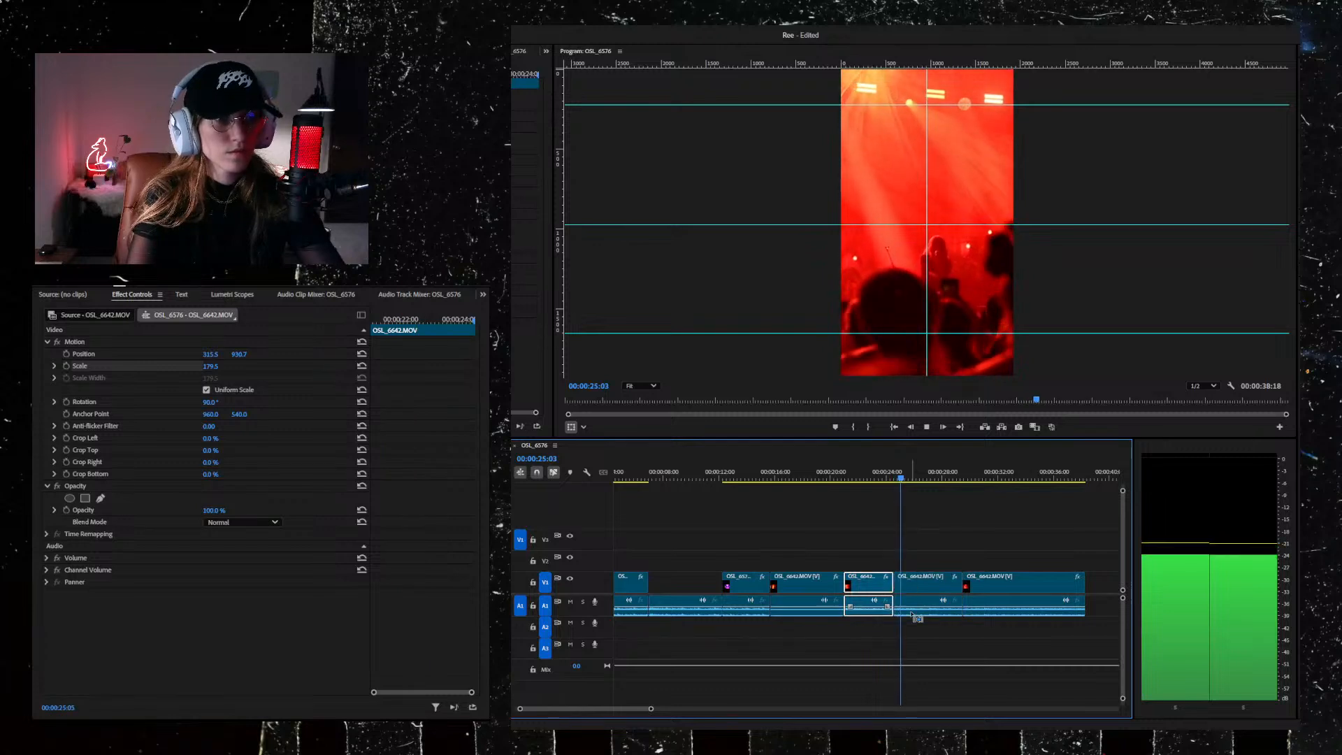
{"action": "key", "text": "super+z"}
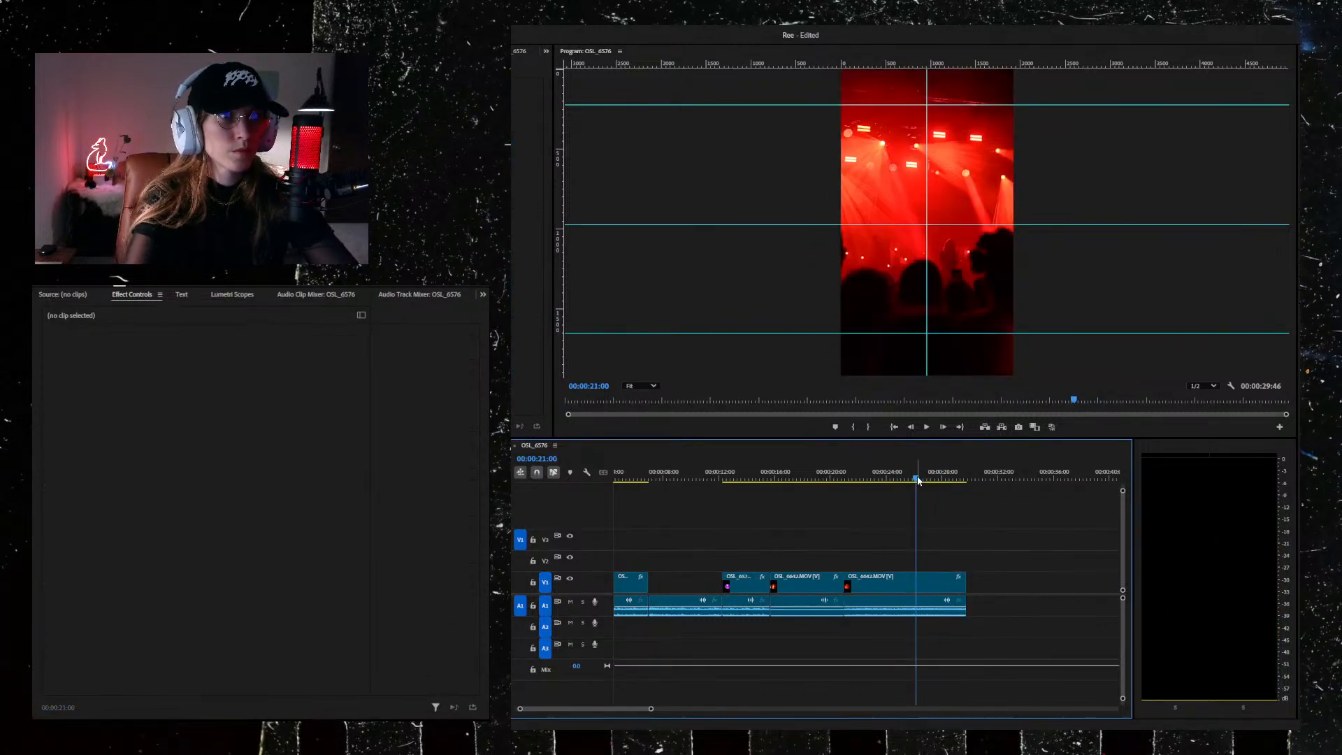
Step: Scale the last OSL_6642.MOV segment to 174.7, reposition it to about 312.3, 696.4 to centre the performer, and preview it
{"action": "left_click_drag", "start_coordinate": [917, 480], "coordinate": [850, 505]}
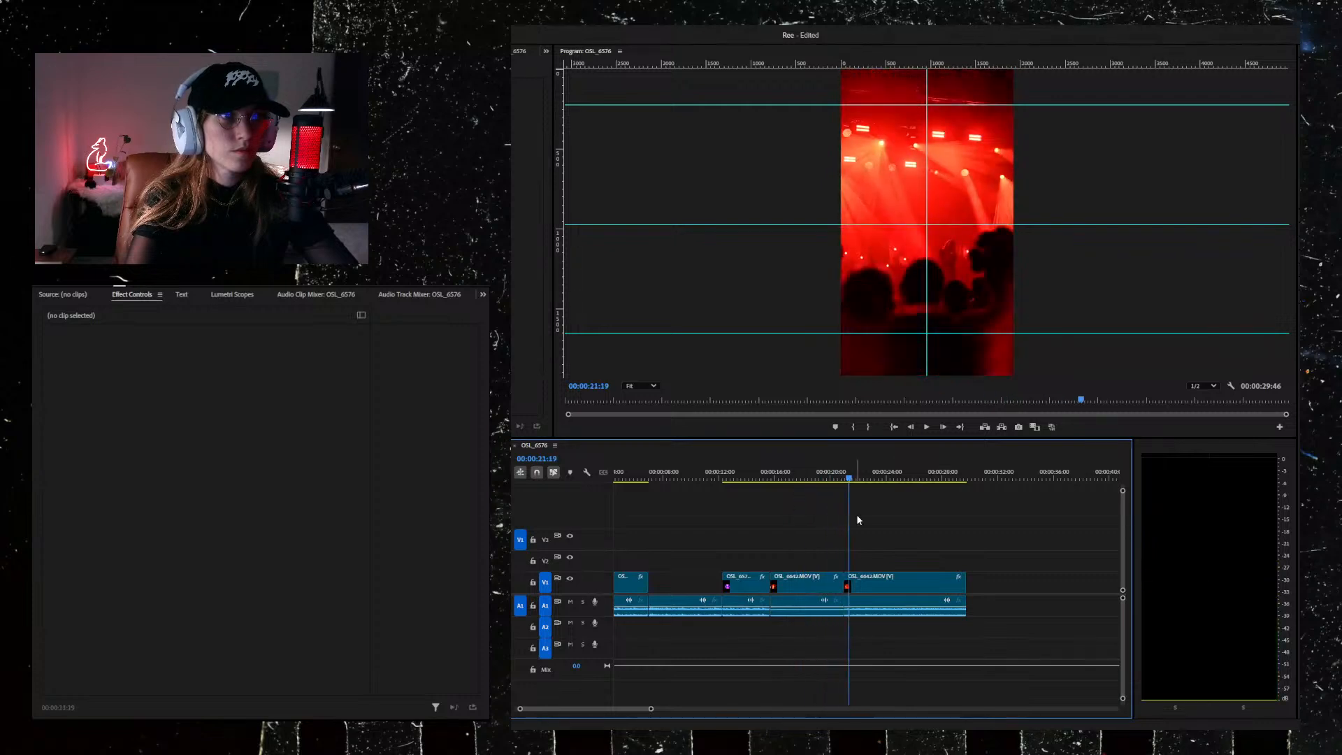
{"action": "left_click", "coordinate": [884, 583]}
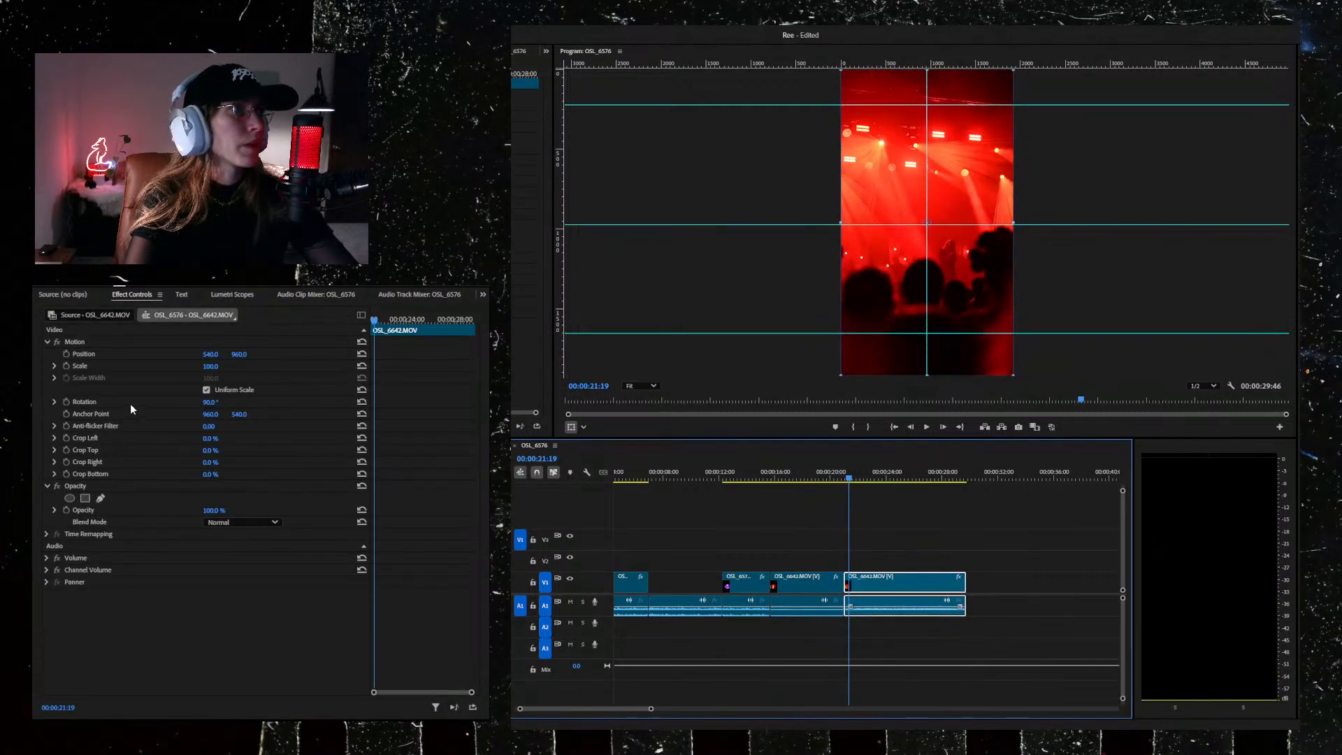
{"action": "left_click", "coordinate": [123, 366]}
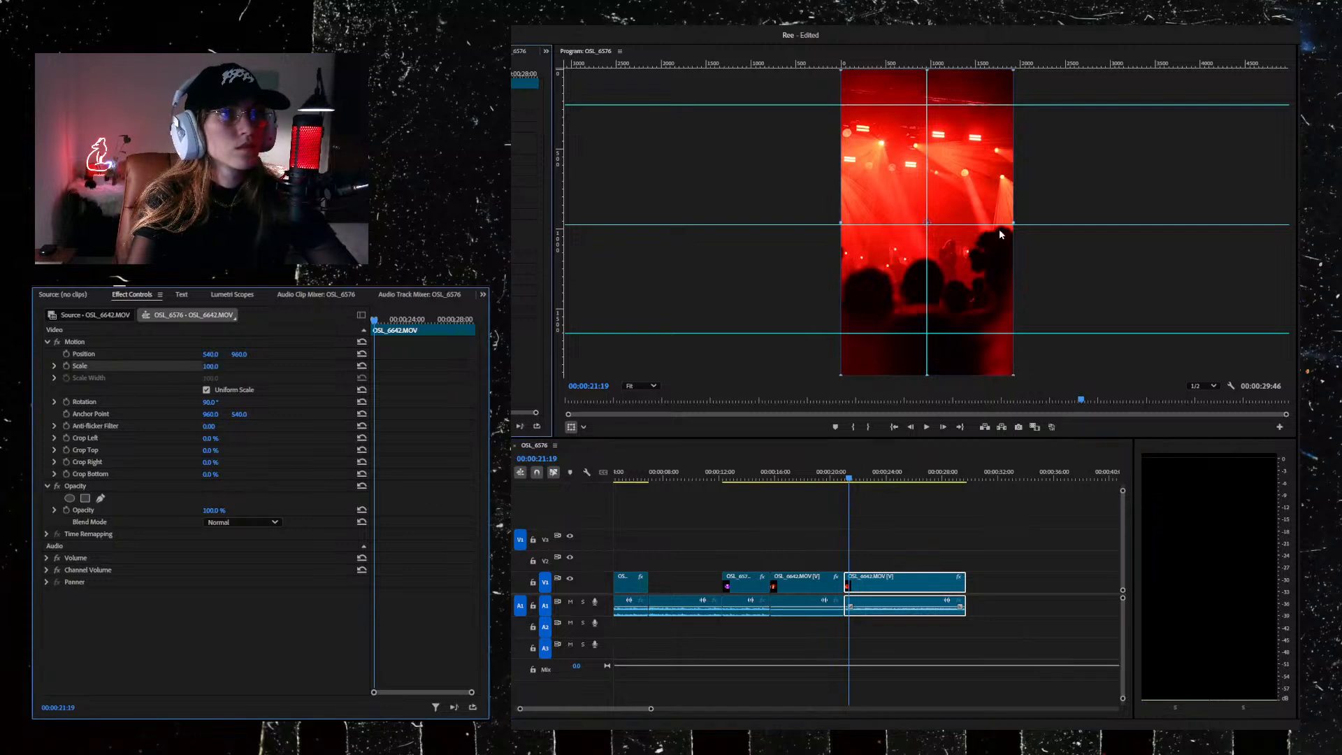
{"action": "left_click_drag", "start_coordinate": [1014, 223], "coordinate": [1077, 226]}
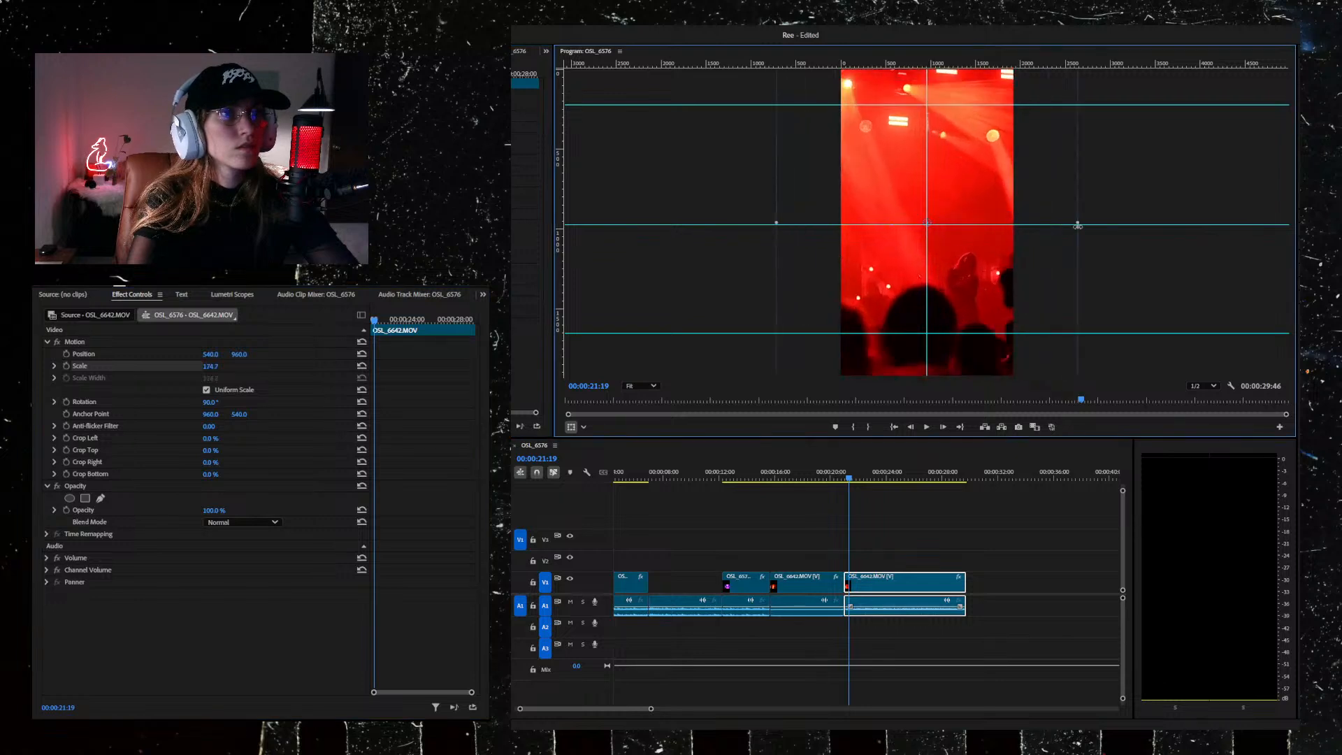
{"action": "left_click_drag", "start_coordinate": [916, 308], "coordinate": [879, 266]}
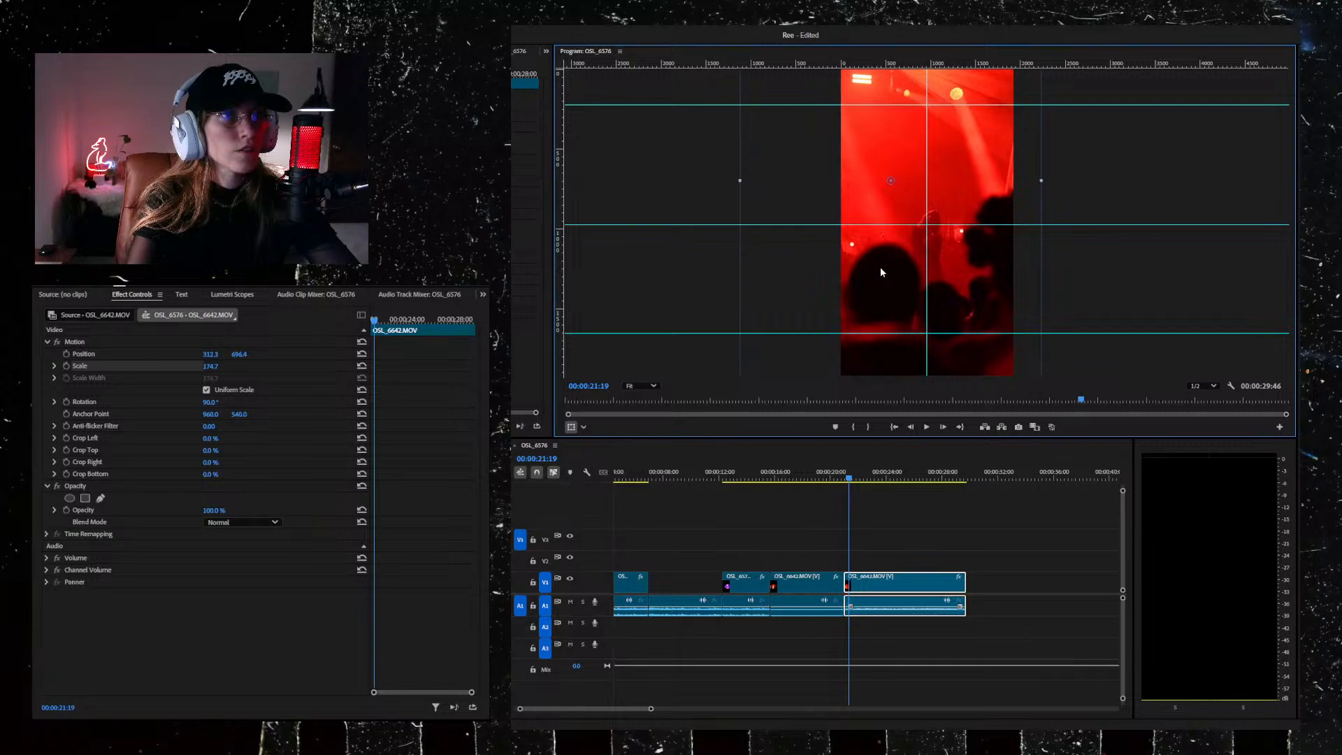
{"action": "key", "text": "space"}
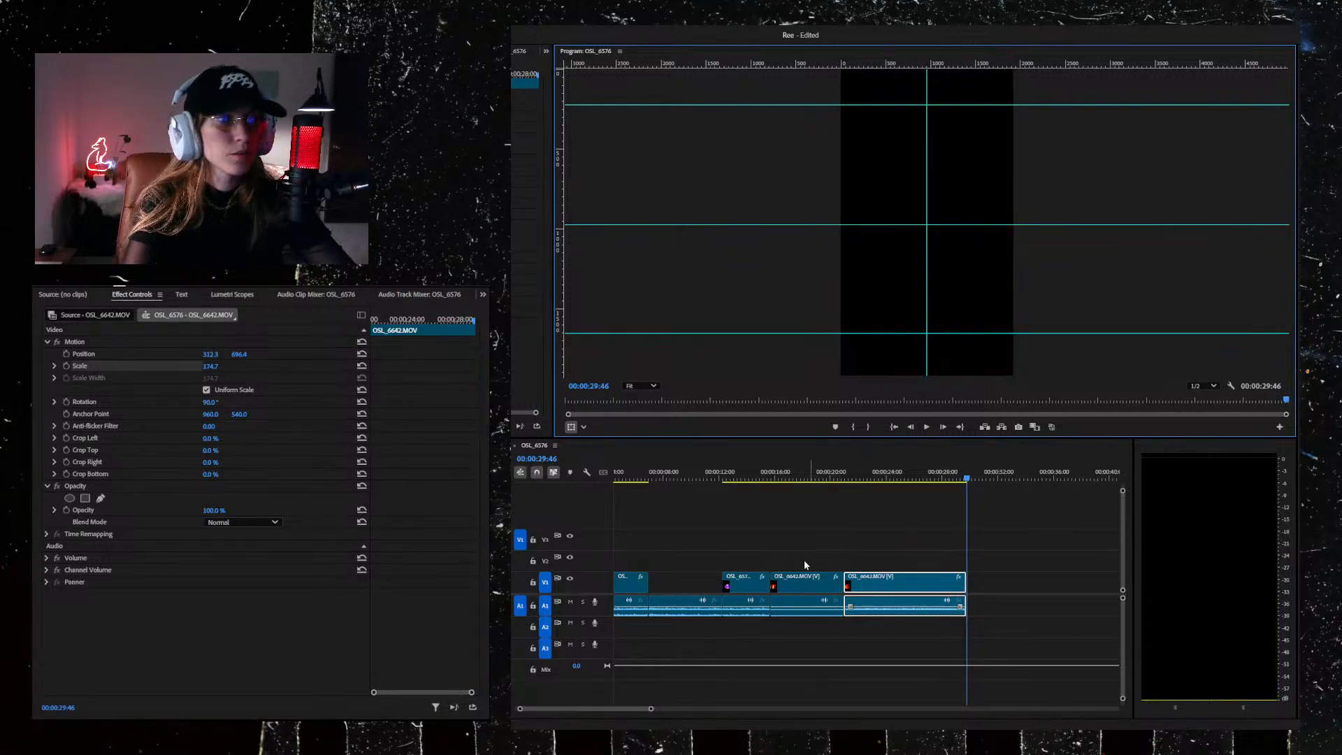
{"action": "left_click_drag", "start_coordinate": [968, 478], "coordinate": [748, 536]}
{"action": "key", "text": "Home"}
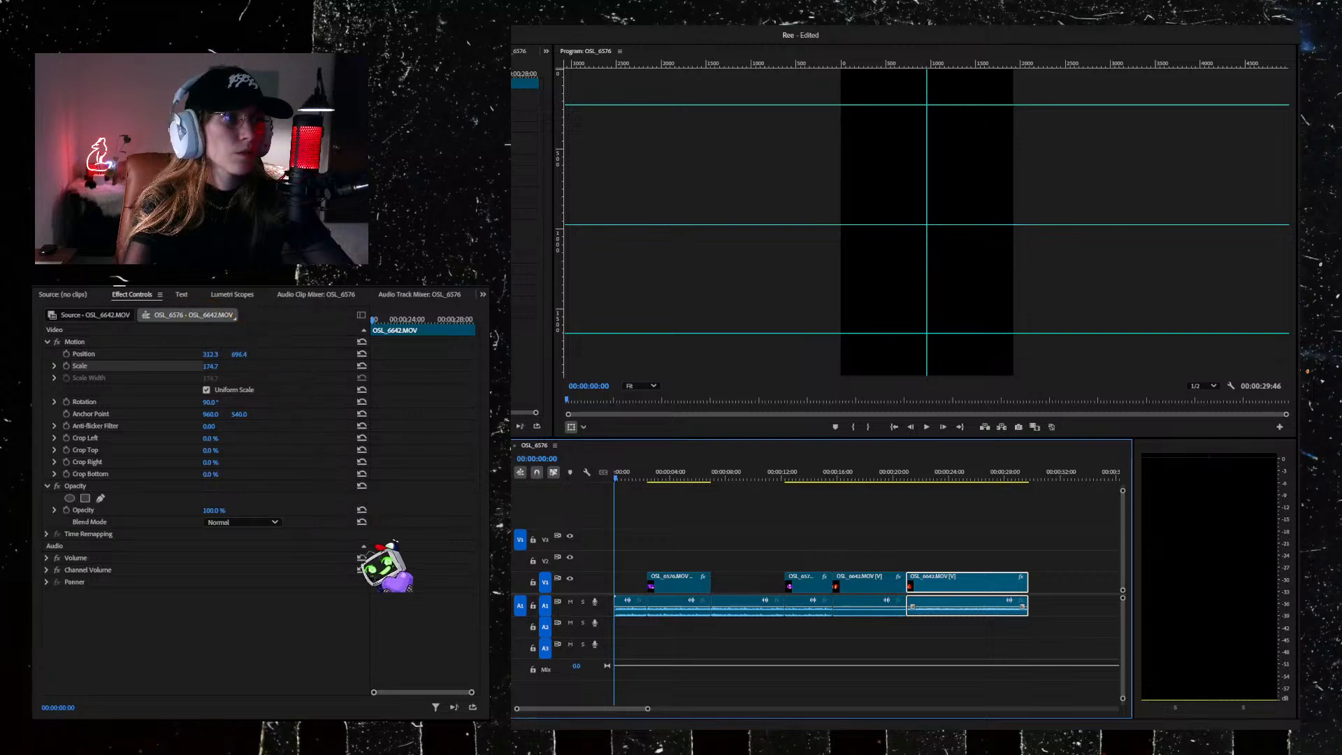
Step: Append OSL_6536.MOV and one more concert clip after the last OSL_6642.MOV segment
{"action": "left_click_drag", "start_coordinate": [447, 580], "coordinate": [1030, 583]}
{"action": "left_click_drag", "start_coordinate": [447, 594], "coordinate": [937, 586]}
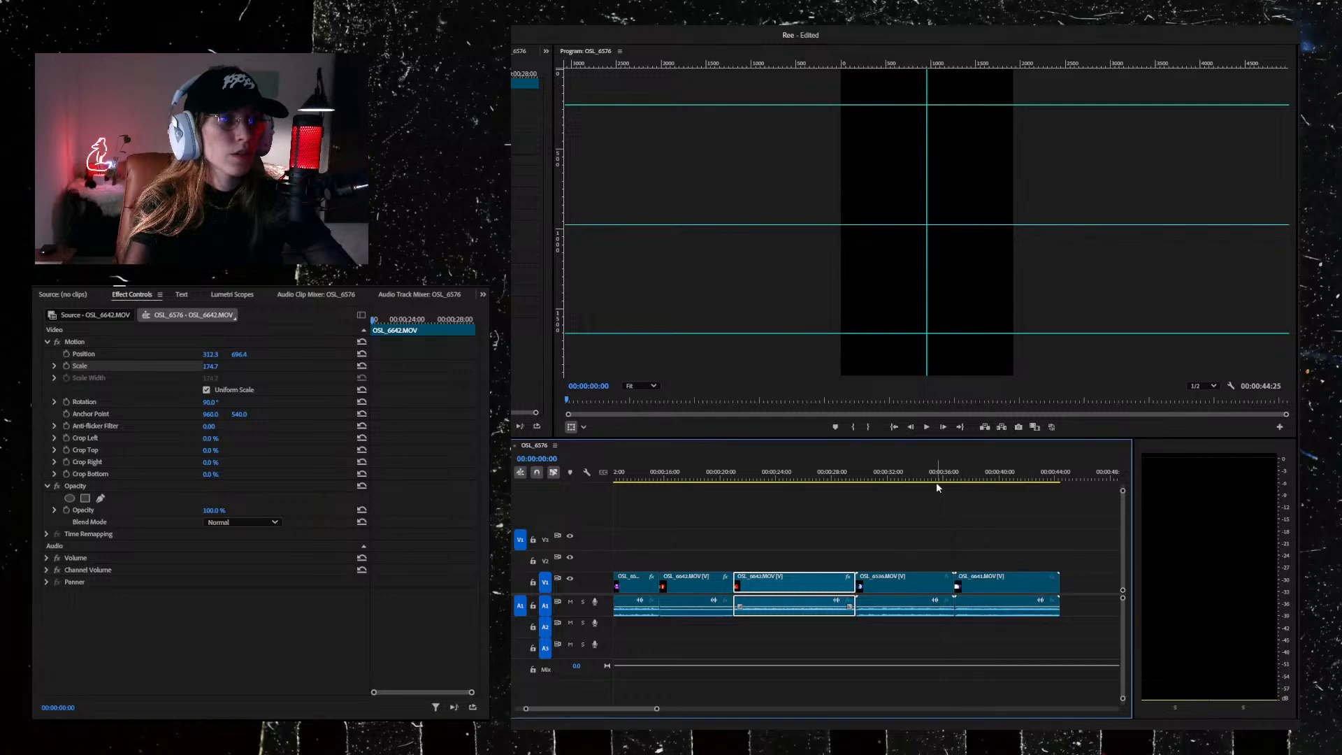
{"action": "left_click", "coordinate": [777, 525]}
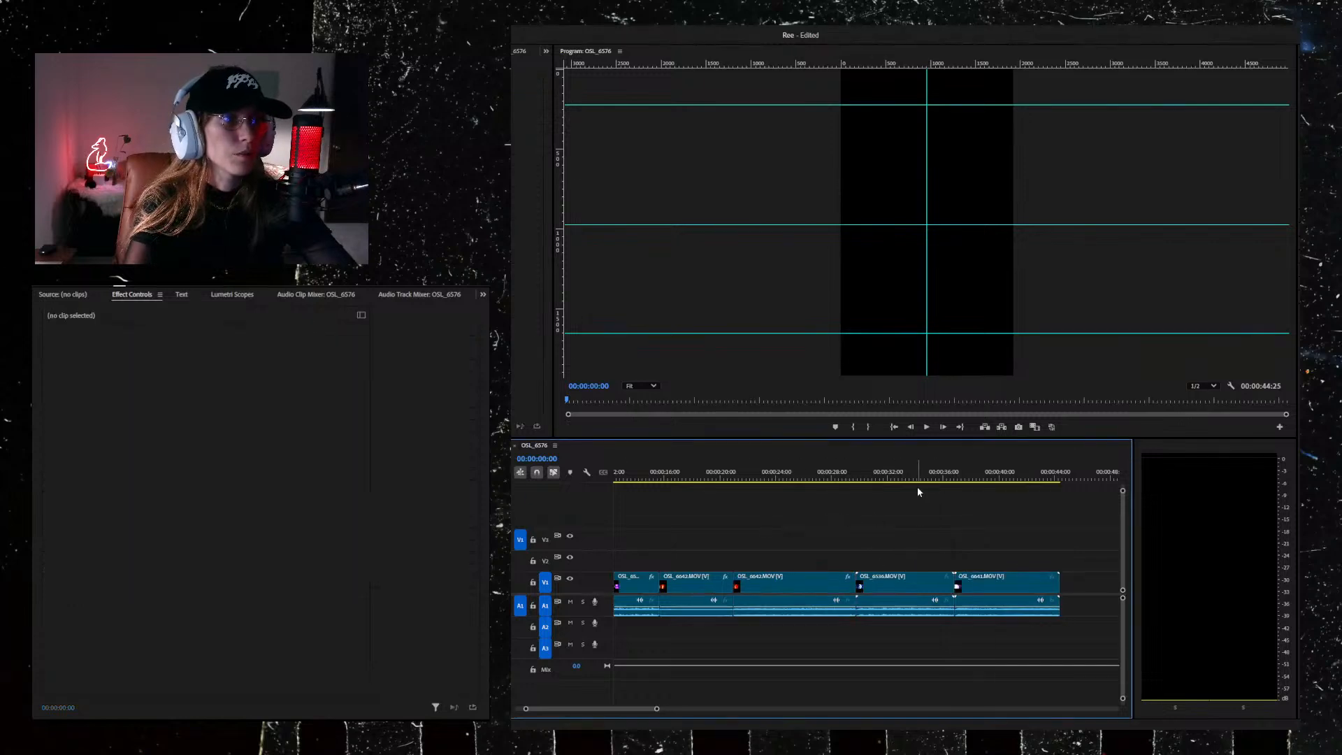
Step: Play the newly added clips and remove the final one that follows OSL_6536.MOV
{"action": "left_click", "coordinate": [902, 468]}
{"action": "key", "text": "space"}
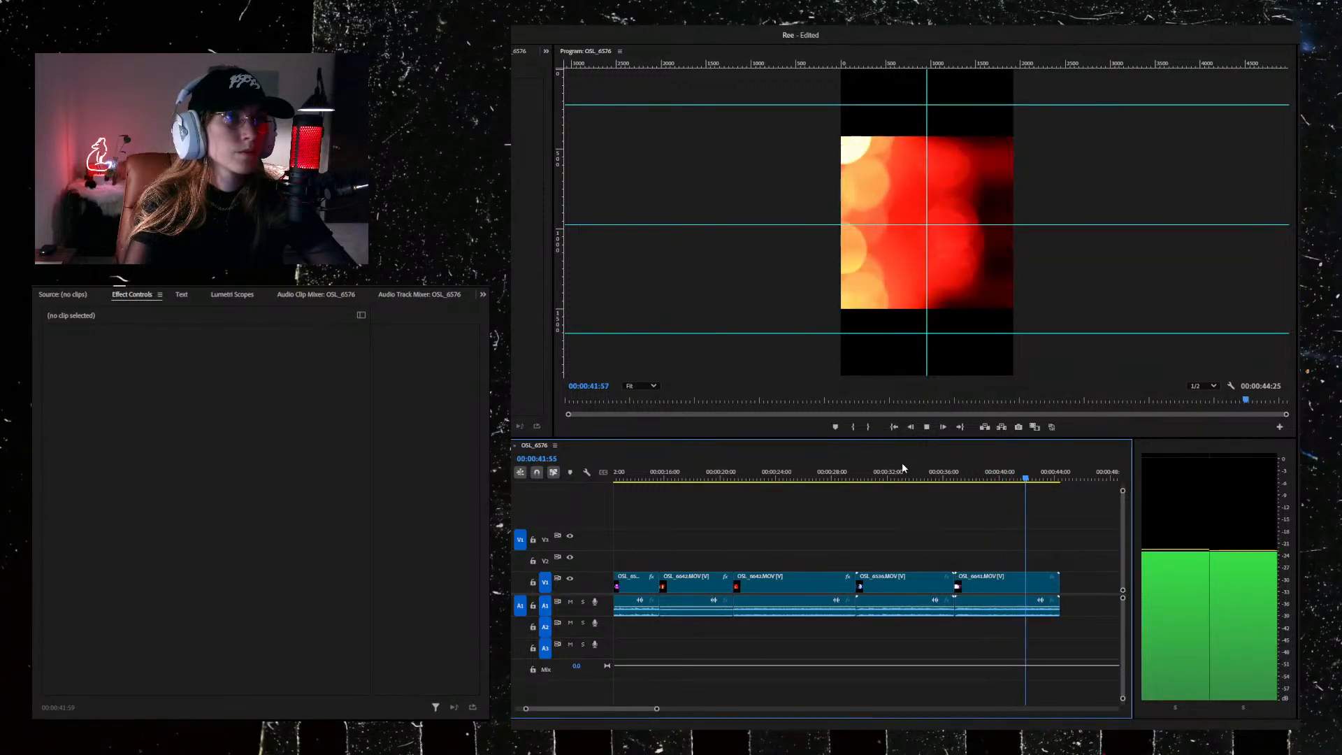
{"action": "key", "text": "space"}
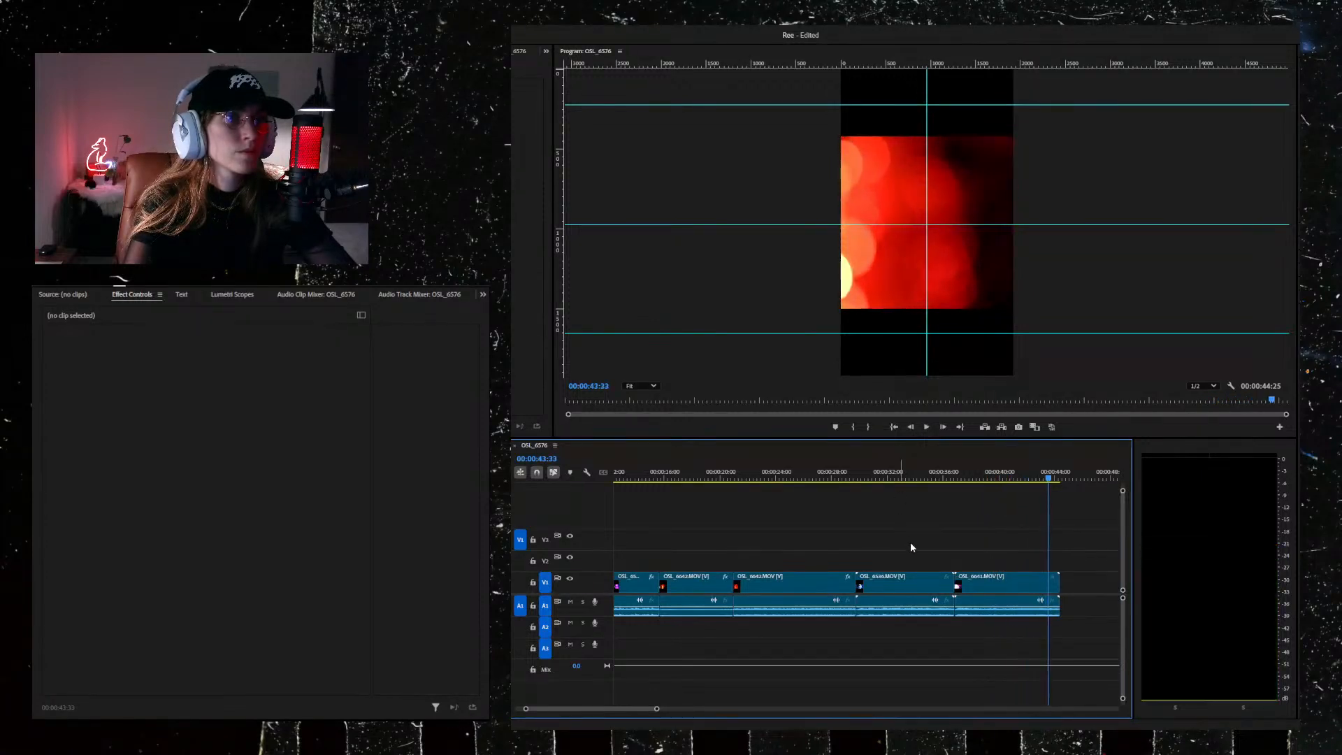
{"action": "left_click", "coordinate": [1004, 589]}
{"action": "key", "text": "Delete"}
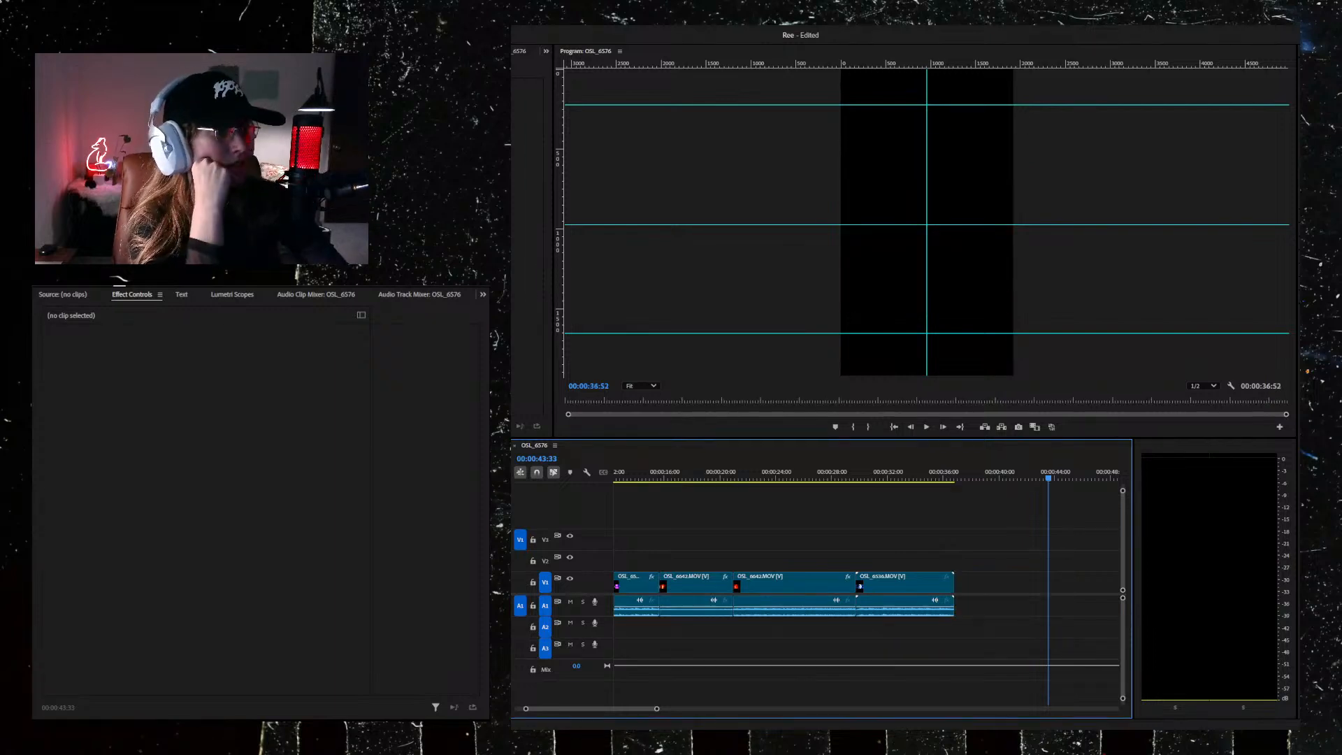
Step: Append OSL_6643.MOV to the end of the sequence and rotate OSL_6536.MOV by 90°
{"action": "left_click_drag", "start_coordinate": [512, 649], "coordinate": [536, 651]}
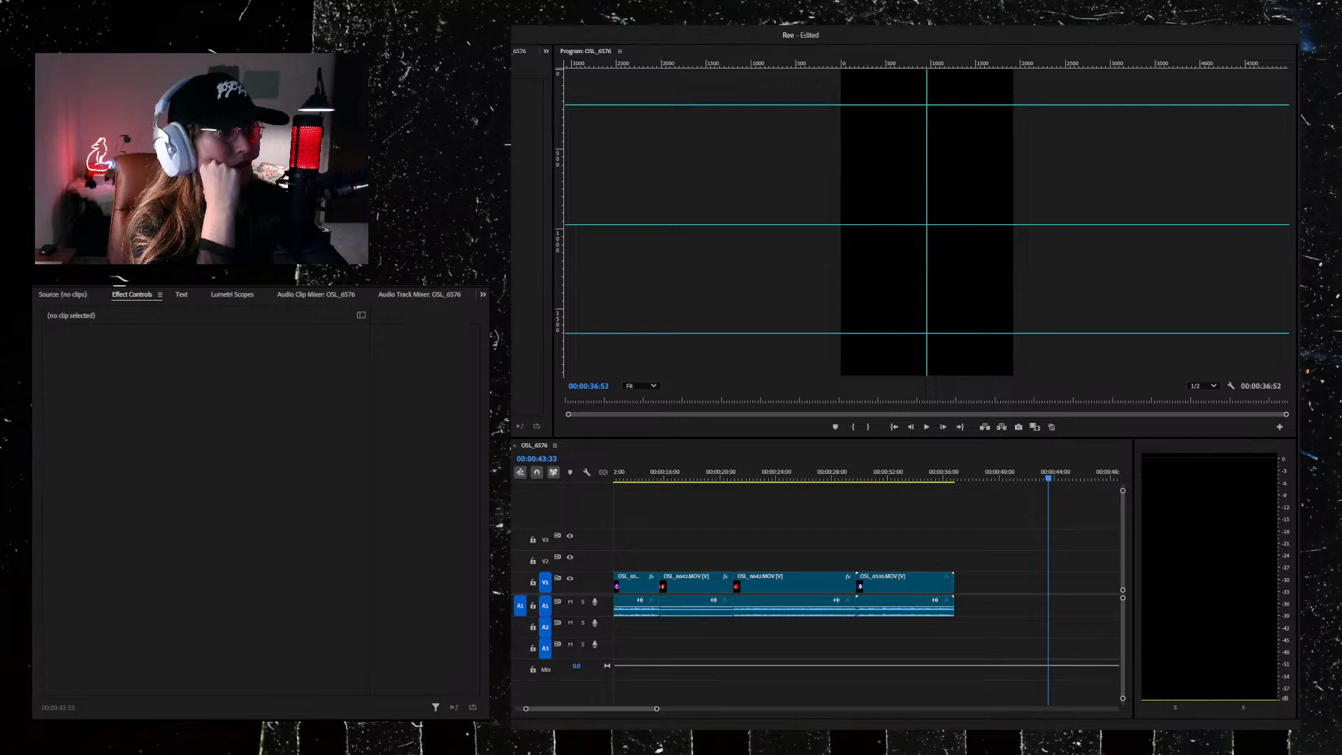
{"action": "left_click_drag", "start_coordinate": [531, 553], "coordinate": [967, 601]}
{"action": "left_click_drag", "start_coordinate": [1053, 482], "coordinate": [888, 523]}
{"action": "left_click", "coordinate": [910, 585]}
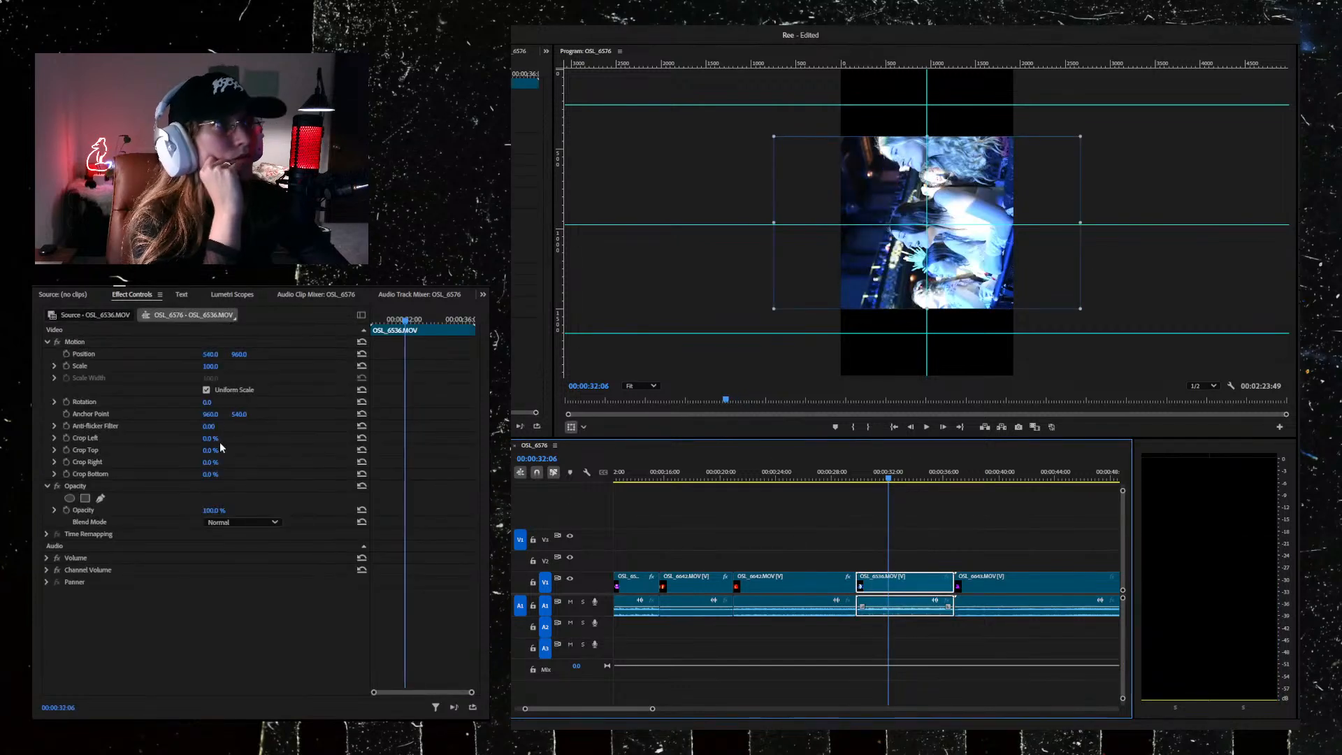
{"action": "left_click", "coordinate": [212, 403]}
{"action": "key", "text": "Return"}
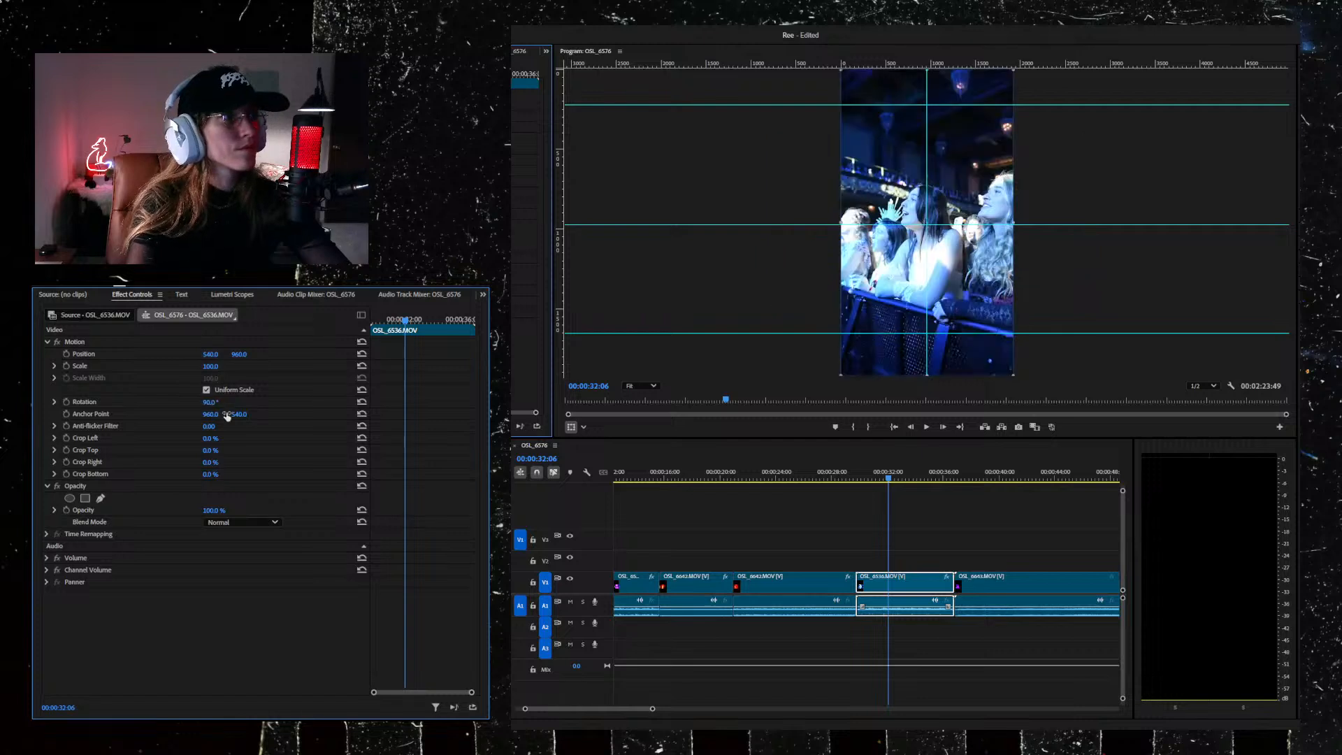
Step: Play from 00:00:32:06 into the OSL_6643.MOV clip and remove that clip from the end of the sequence
{"action": "left_click", "coordinate": [928, 427]}
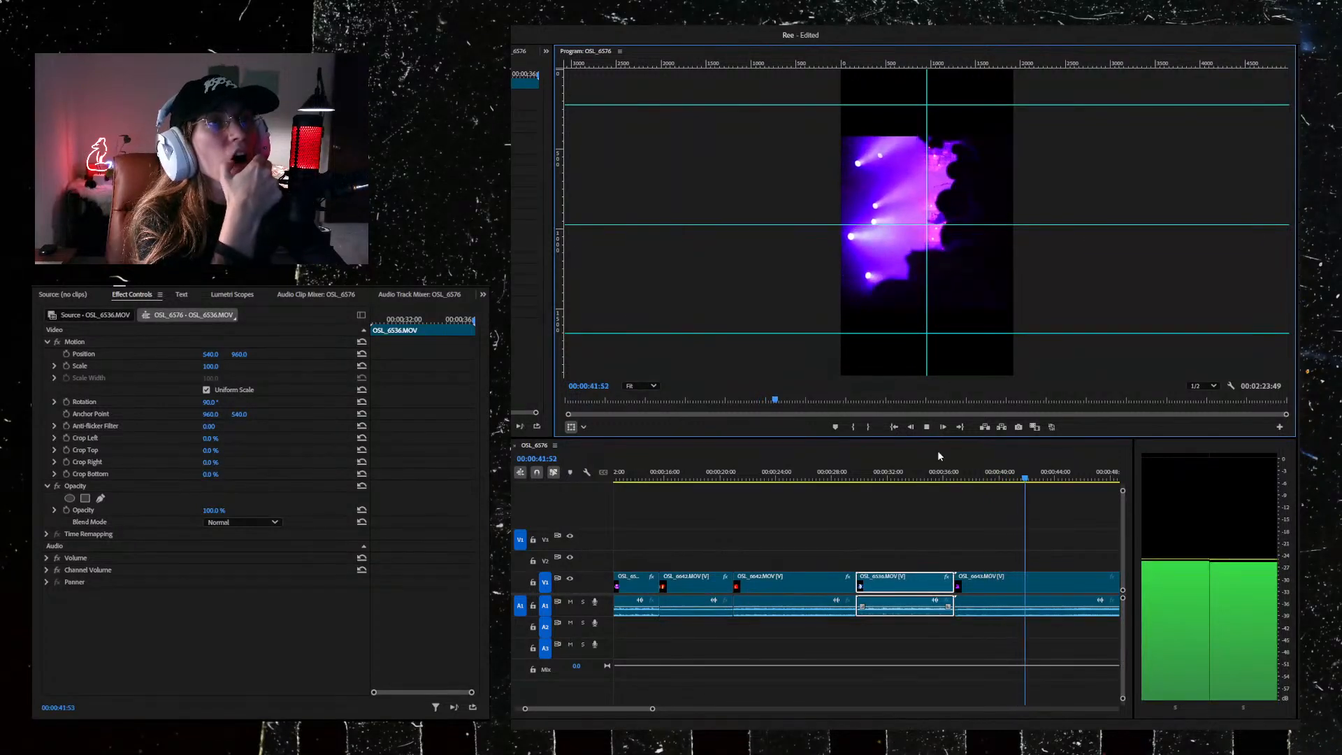
{"action": "key", "text": "space"}
{"action": "left_click", "coordinate": [1001, 587]}
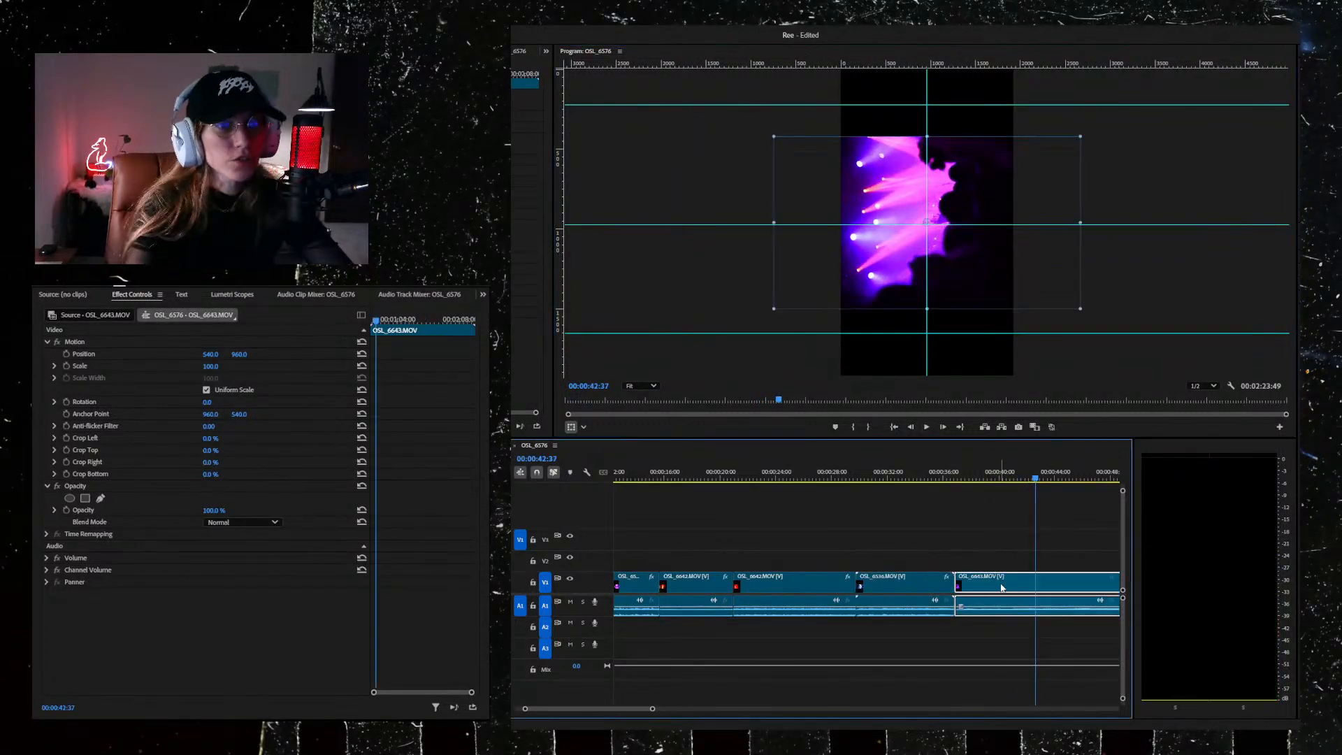
{"action": "key", "text": "Delete"}
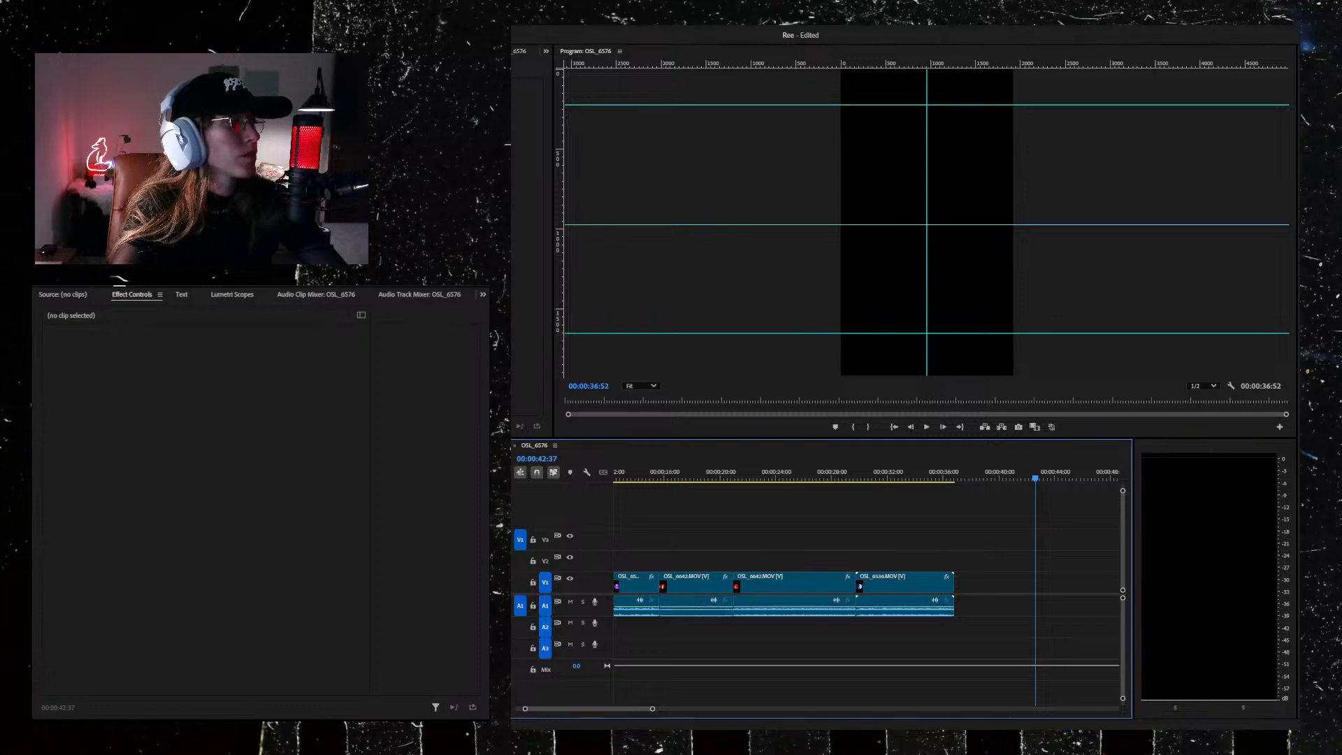
Step: Append OSL_6530.MOV after OSL_6536.MOV and rotate it by 90°
{"action": "left_click_drag", "start_coordinate": [513, 594], "coordinate": [958, 589]}
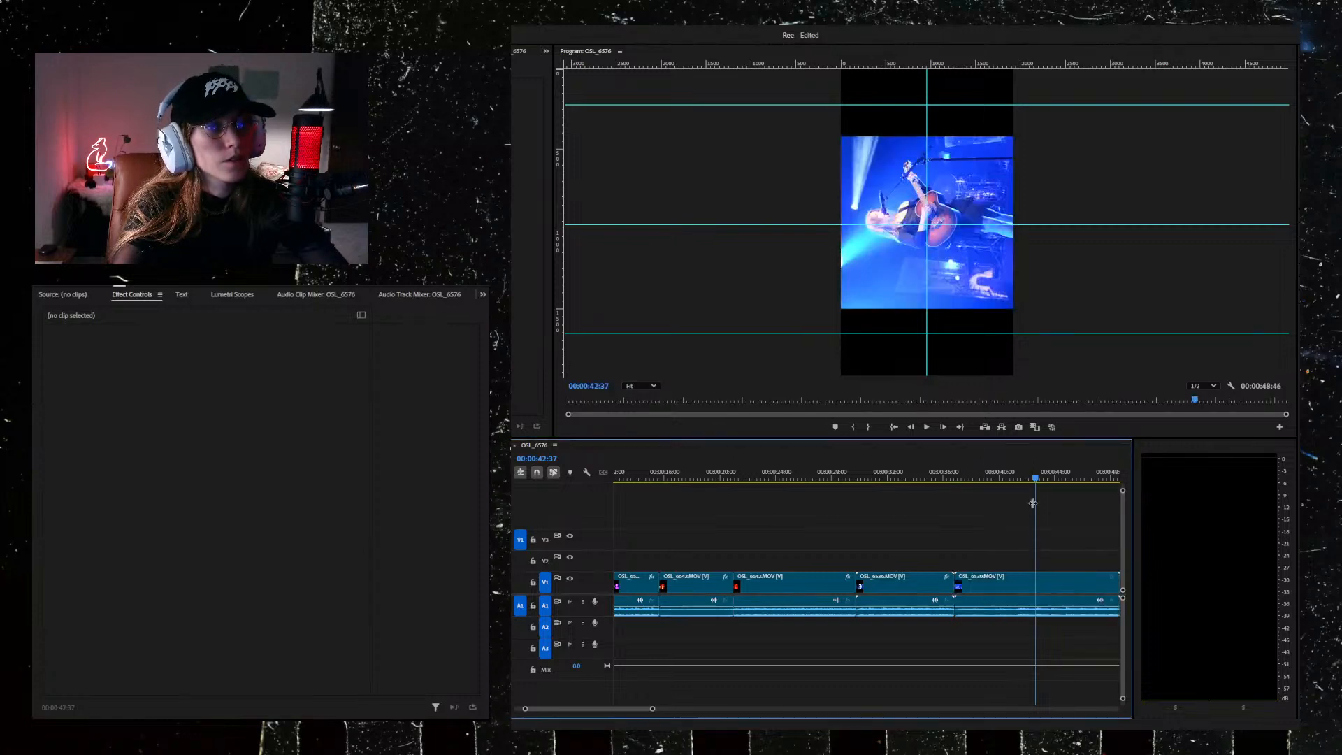
{"action": "left_click_drag", "start_coordinate": [1035, 476], "coordinate": [963, 478]}
{"action": "left_click", "coordinate": [1048, 584]}
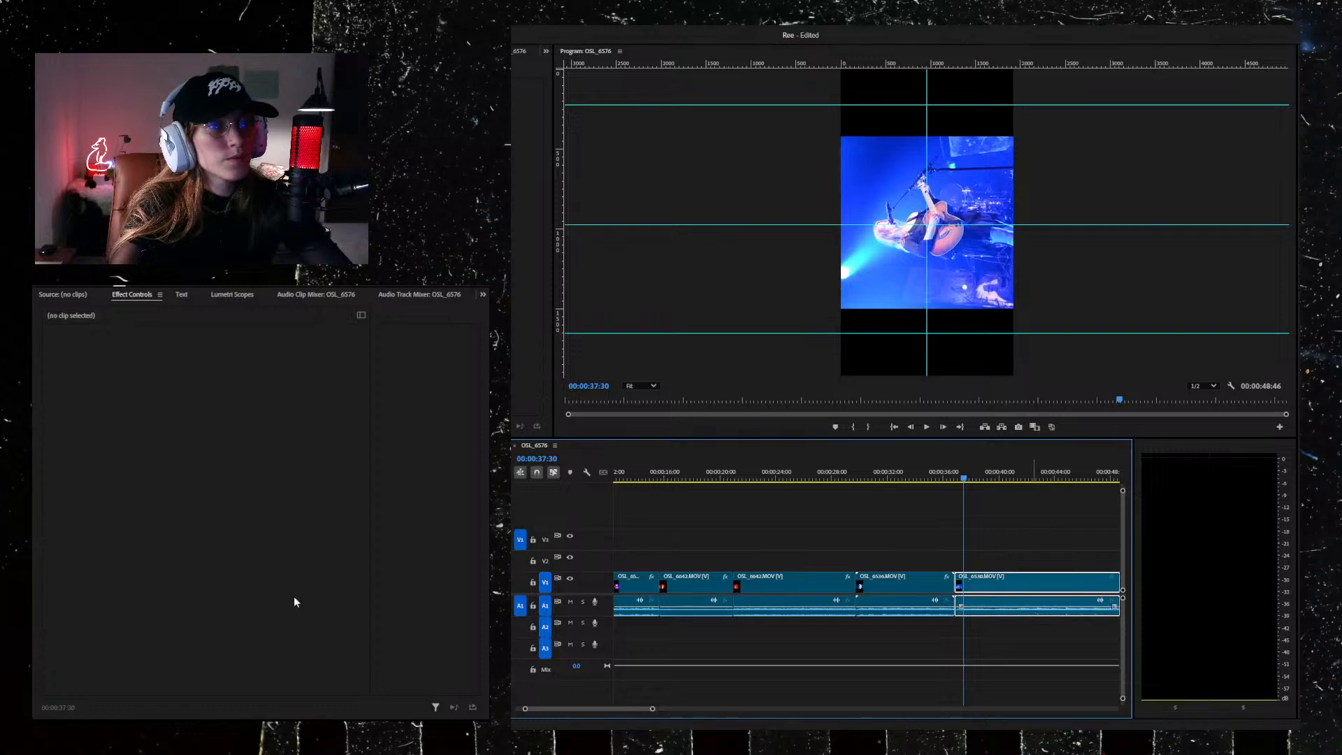
{"action": "left_click", "coordinate": [208, 403]}
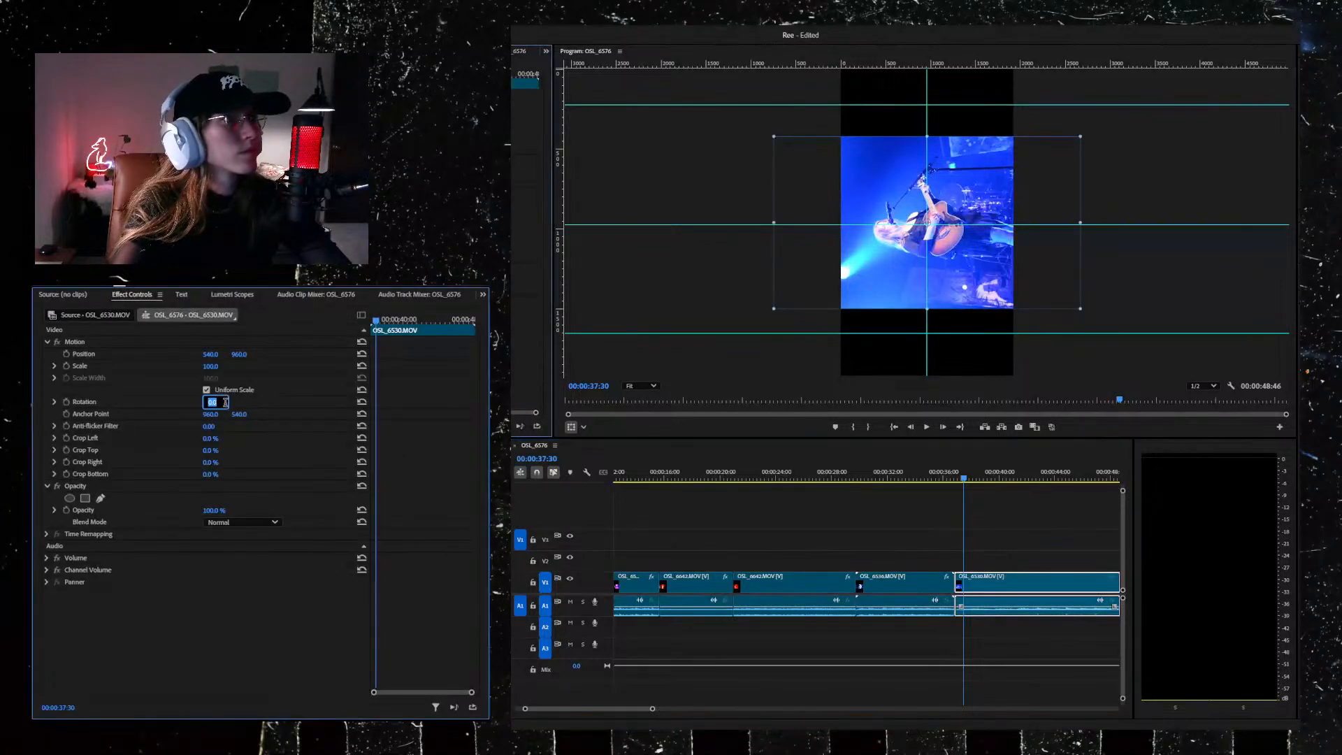
{"action": "type", "text": "90"}
{"action": "key", "text": "Return"}
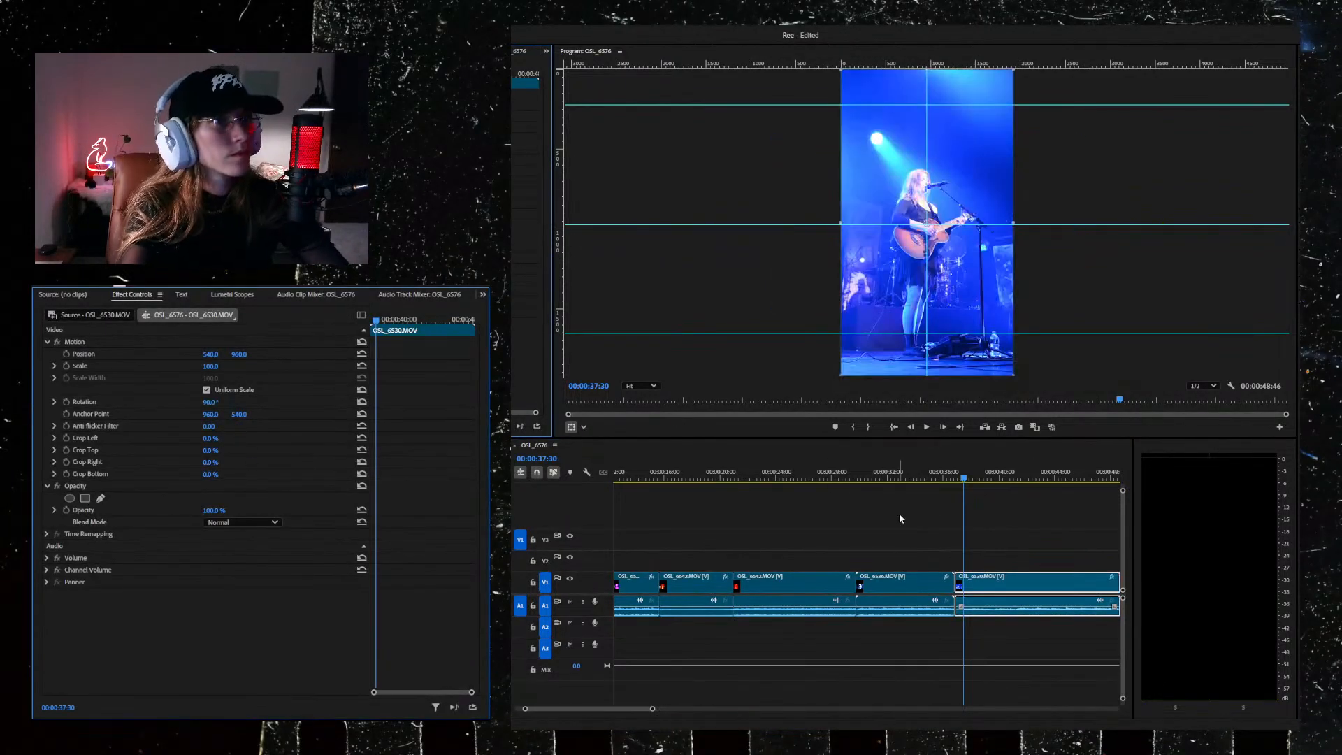
Step: Play OSL_6530.MOV from 00:00:37:30 to its end to review the guitarist footage
{"action": "key", "text": "space"}
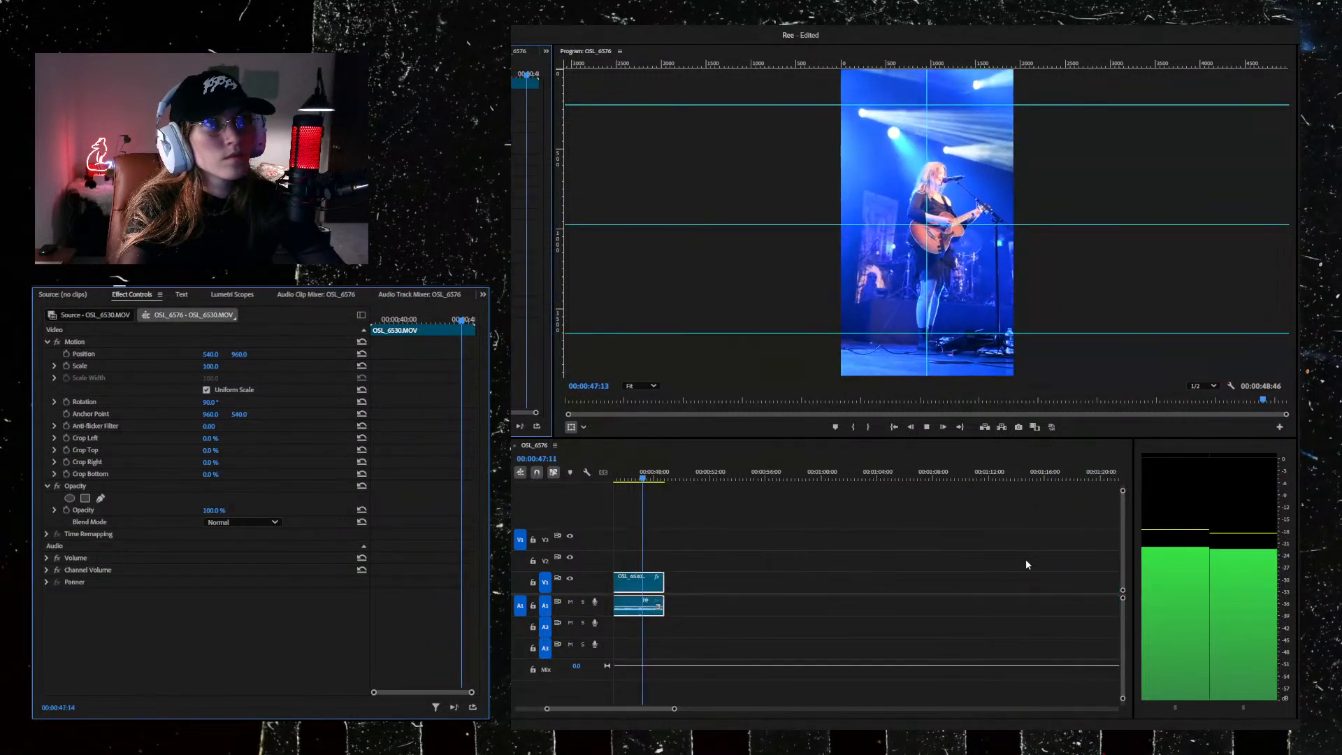
{"action": "scroll", "coordinate": [729, 594], "scroll_direction": "up", "scroll_amount": 5}
{"action": "scroll", "coordinate": [736, 600], "scroll_direction": "up", "scroll_amount": 8}
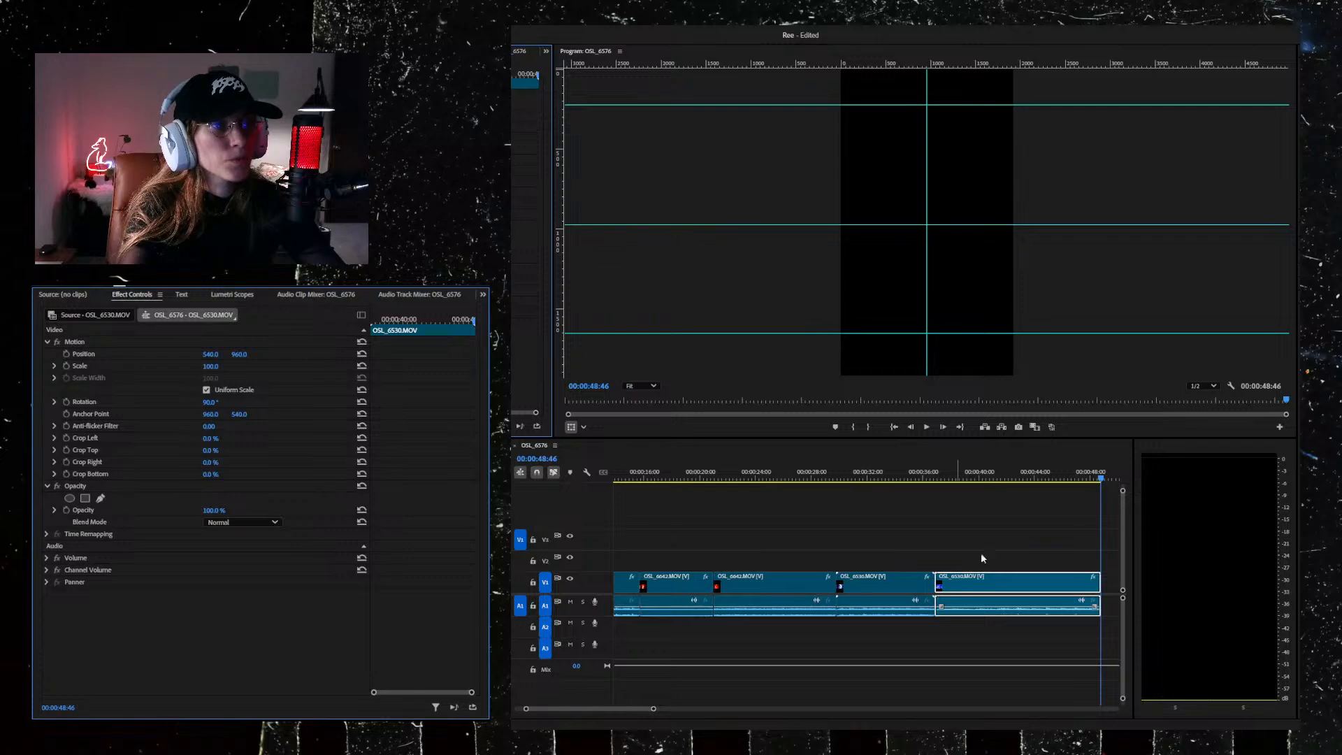
Step: Try splitting OSL_6536.MOV at 00:00:34:07, play on to find a better cut point, and undo the split
{"action": "left_click_drag", "start_coordinate": [1099, 479], "coordinate": [1087, 528]}
{"action": "left_click", "coordinate": [1079, 588]}
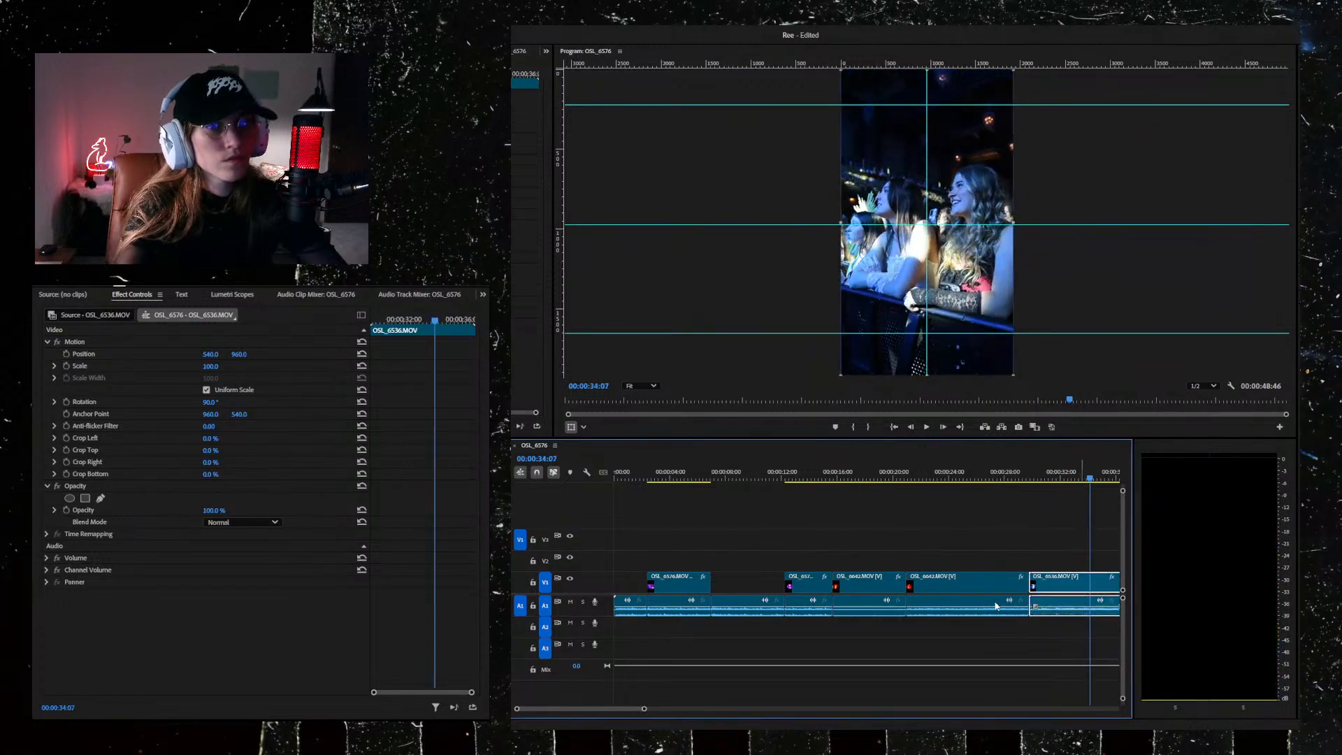
{"action": "key", "text": "space"}
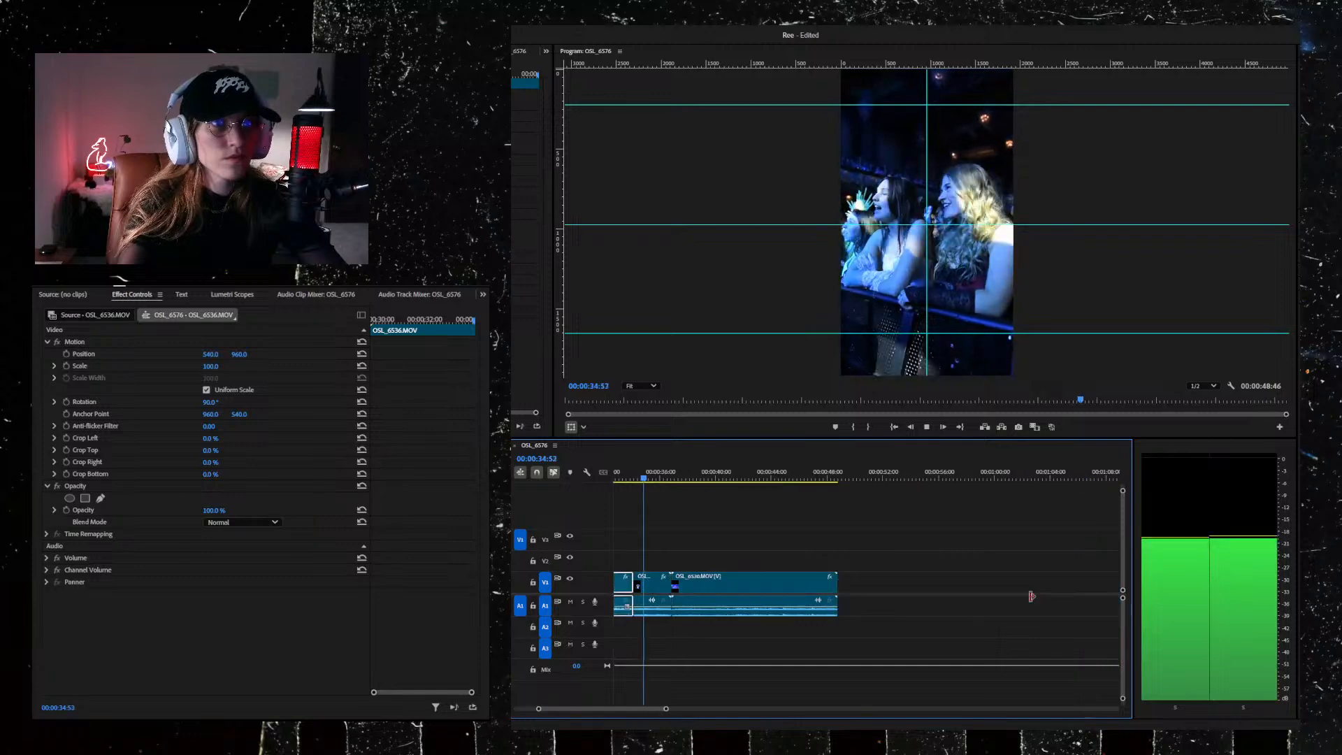
{"action": "key", "text": "space"}
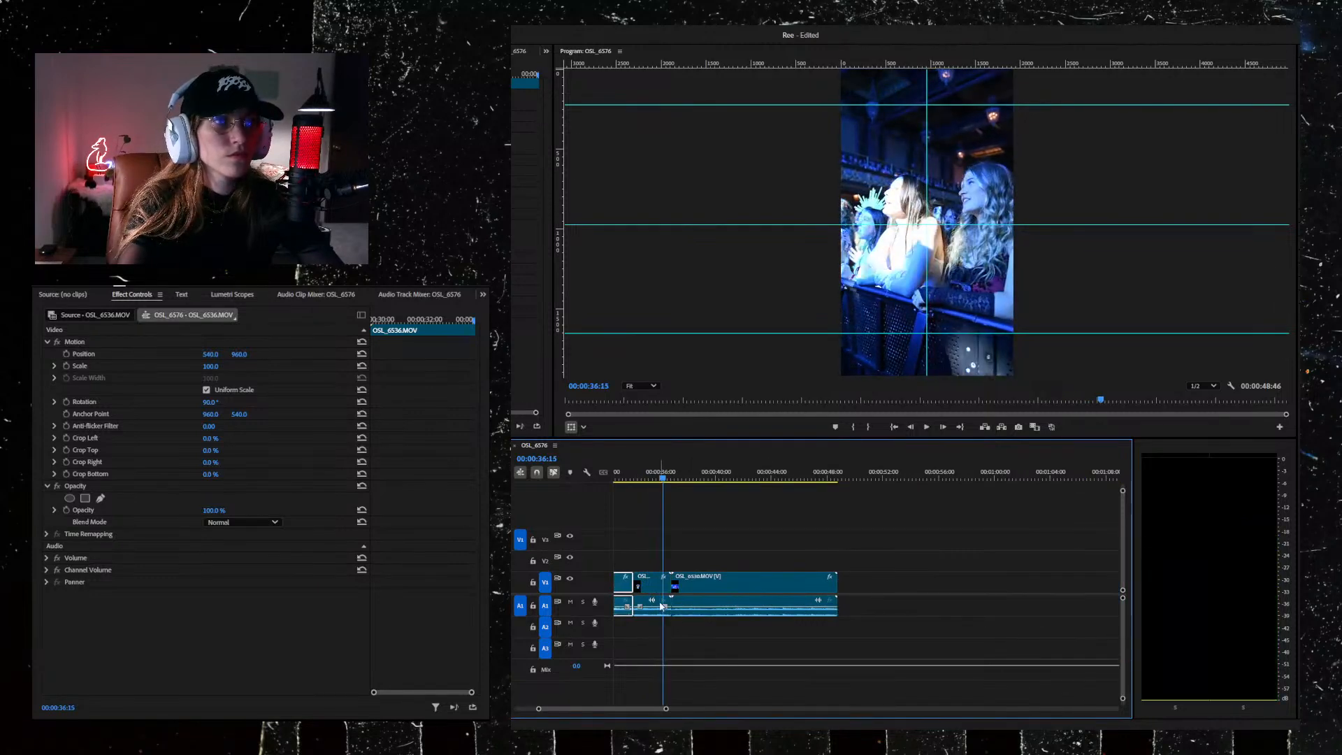
{"action": "mouse_move", "coordinate": [664, 482]}
{"action": "left_mouse_down"}
{"action": "mouse_move", "coordinate": [620, 484]}
{"action": "mouse_move", "coordinate": [657, 497]}
{"action": "left_mouse_up"}
{"action": "key", "text": "space"}
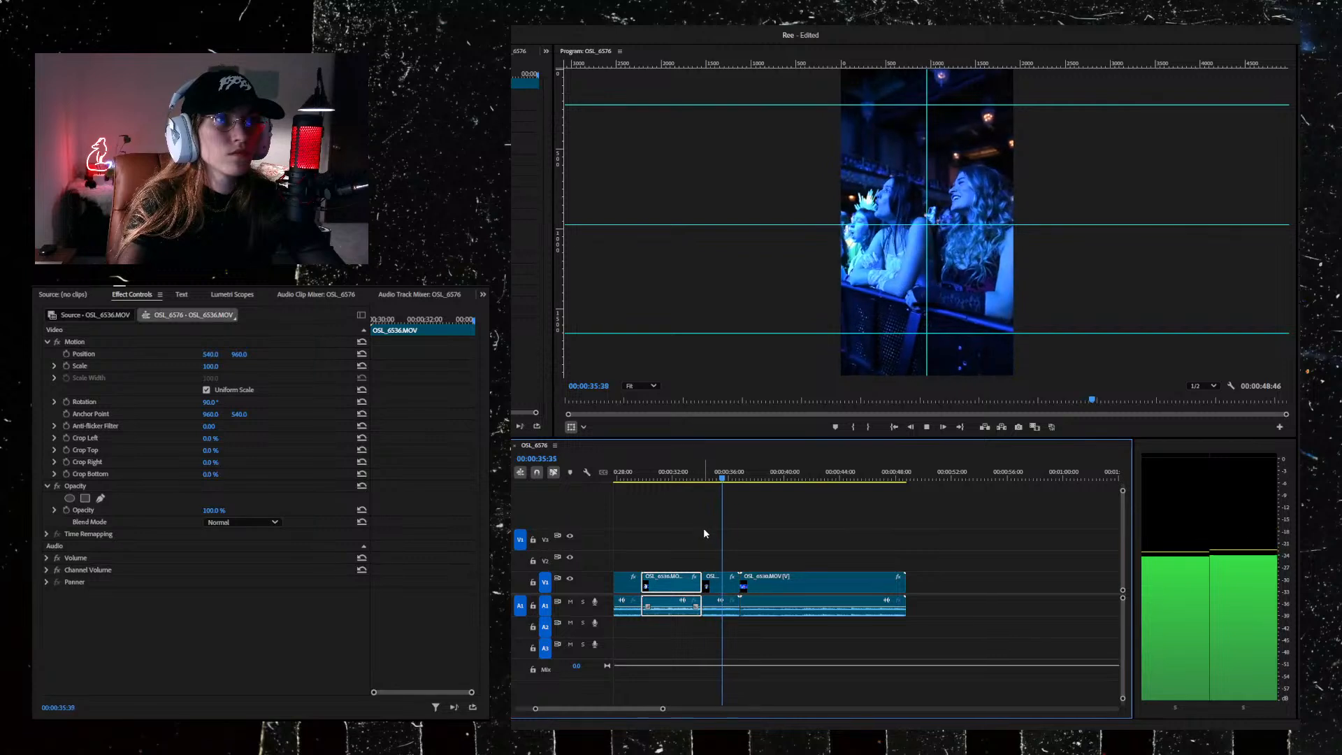
{"action": "key", "text": "space"}
{"action": "key", "text": "ctrl+z"}
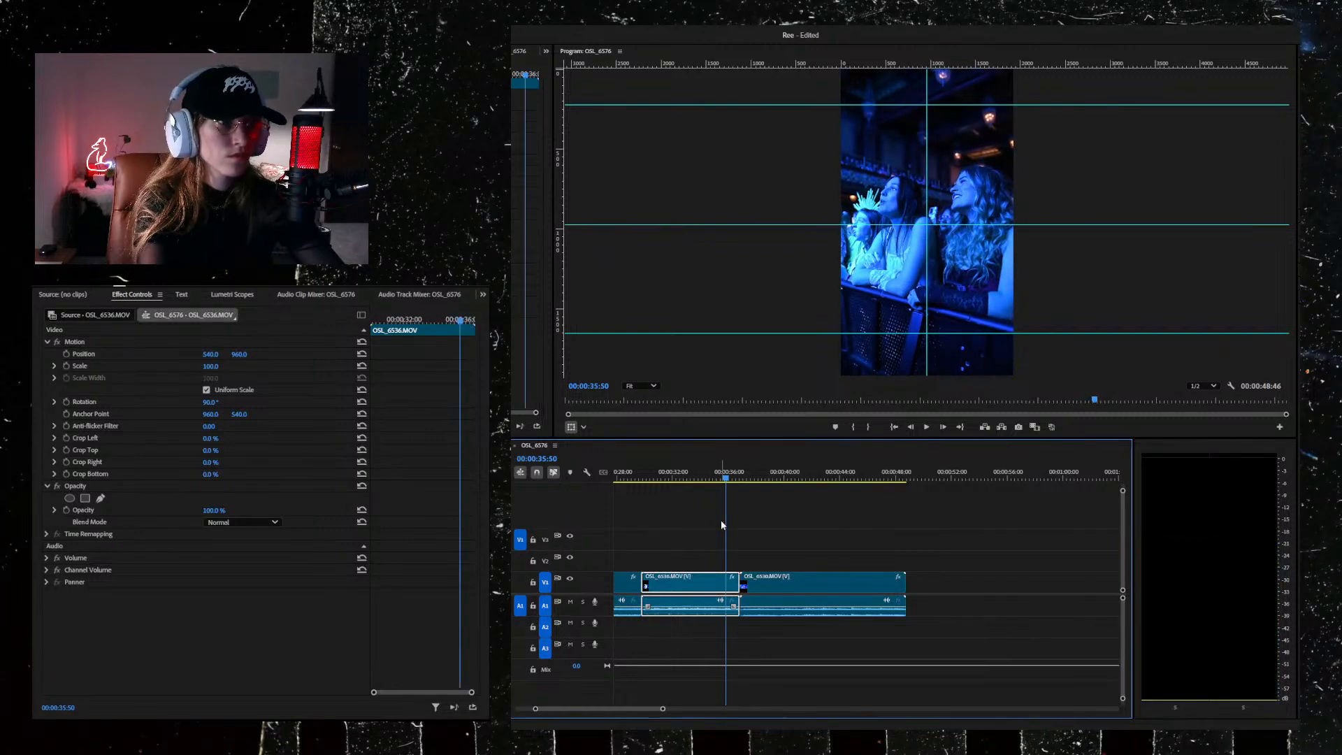
Step: Split OSL_6536.MOV at 00:00:35:50 and delete its remaining tail, leaving the gap before OSL_6530.MOV
{"action": "key", "text": "ctrl+k"}
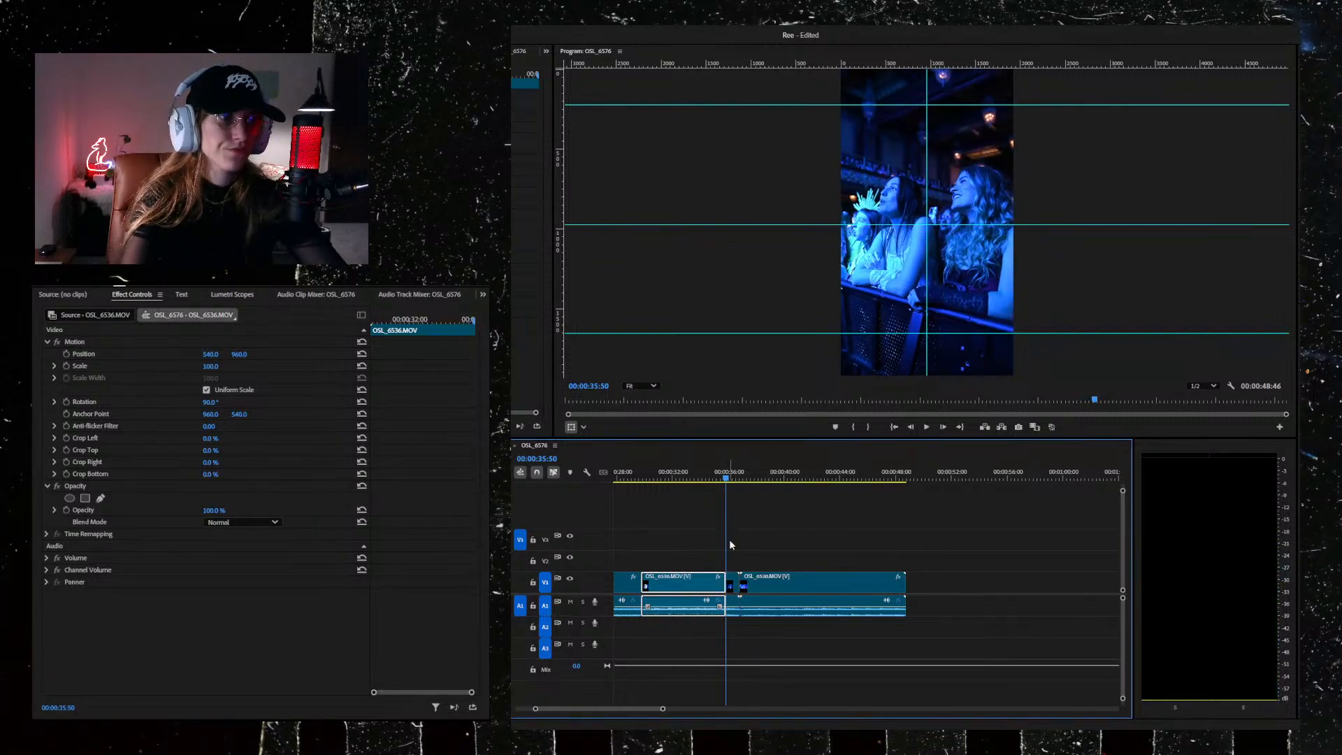
{"action": "left_click", "coordinate": [736, 582]}
{"action": "key", "text": "Delete"}
Step: Play the last two clips, replay the sequence from its start to about 00:00:24:40, and return to the start
{"action": "left_click_drag", "start_coordinate": [724, 479], "coordinate": [638, 479]}
{"action": "key", "text": "space"}
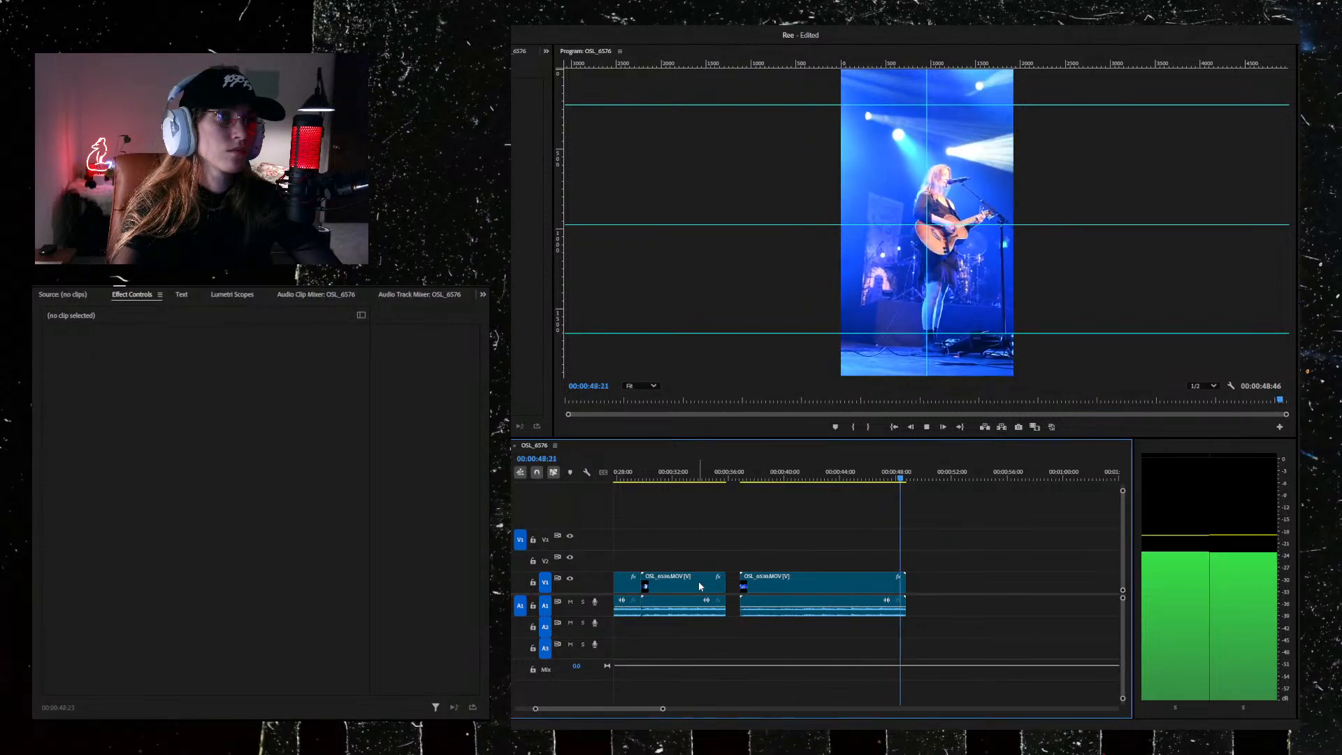
{"action": "left_click_drag", "start_coordinate": [644, 711], "coordinate": [691, 710]}
{"action": "left_click_drag", "start_coordinate": [991, 481], "coordinate": [615, 504]}
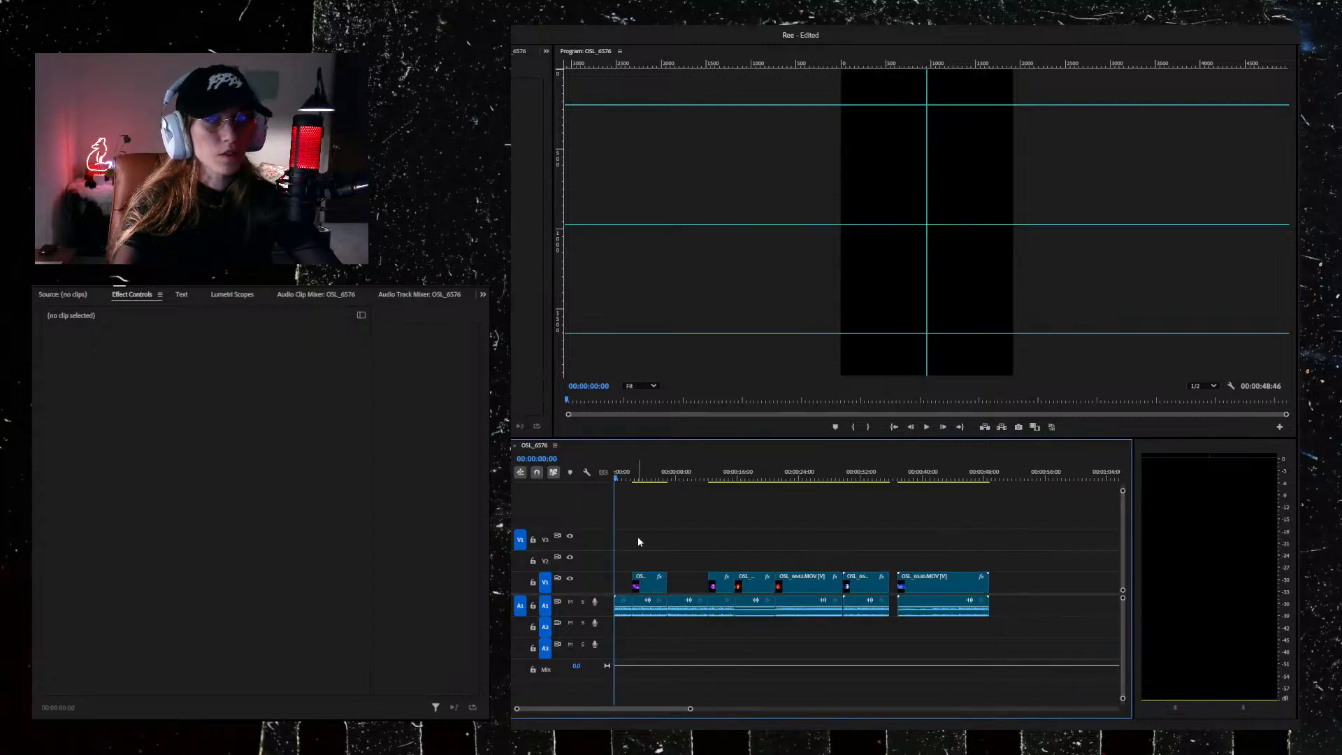
{"action": "key", "text": "space"}
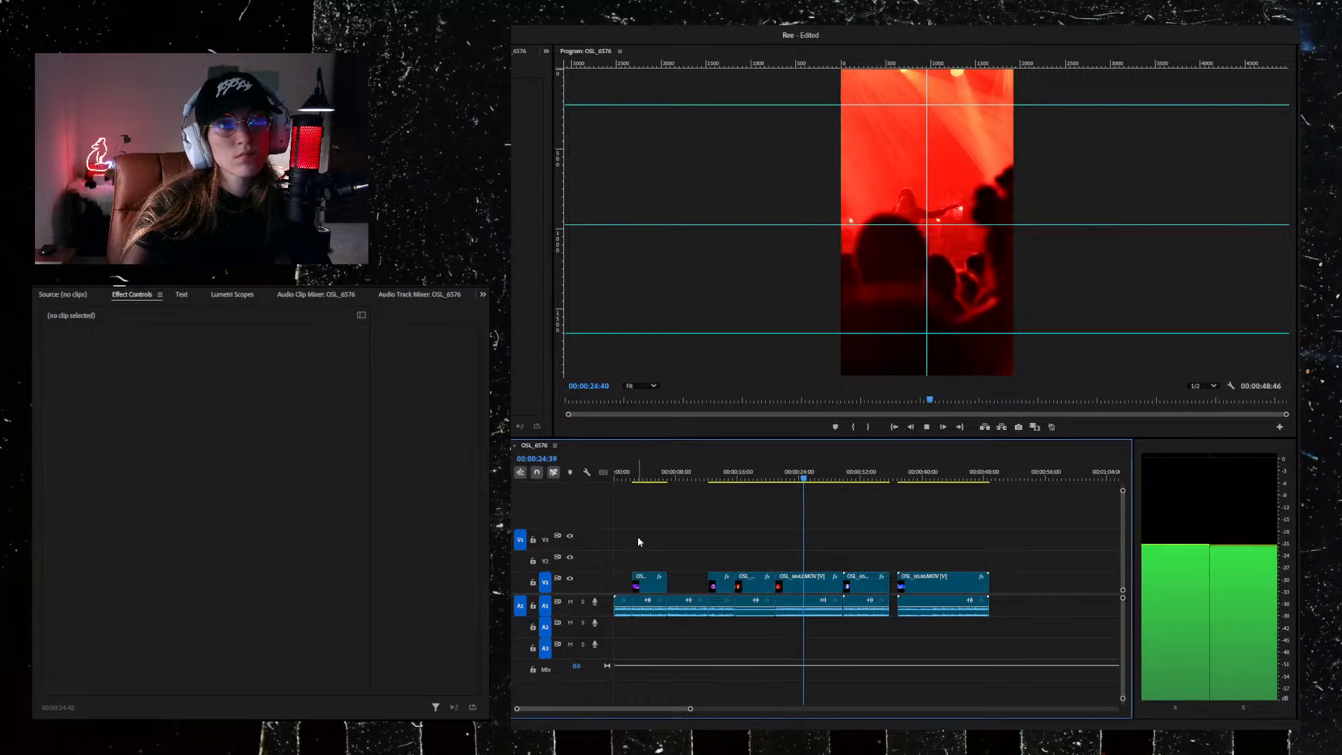
{"action": "key", "text": "space"}
{"action": "left_click_drag", "start_coordinate": [807, 482], "coordinate": [552, 520]}
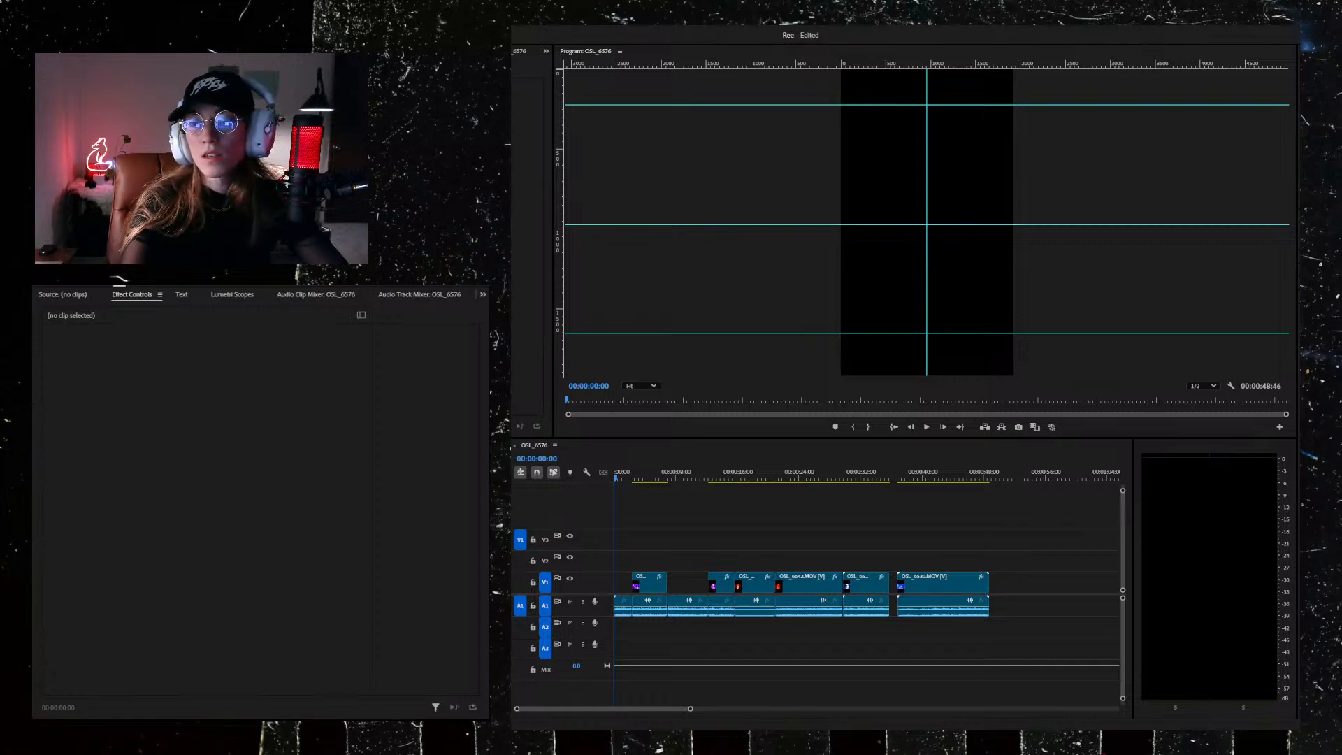
{"action": "left_click", "coordinate": [821, 517]}
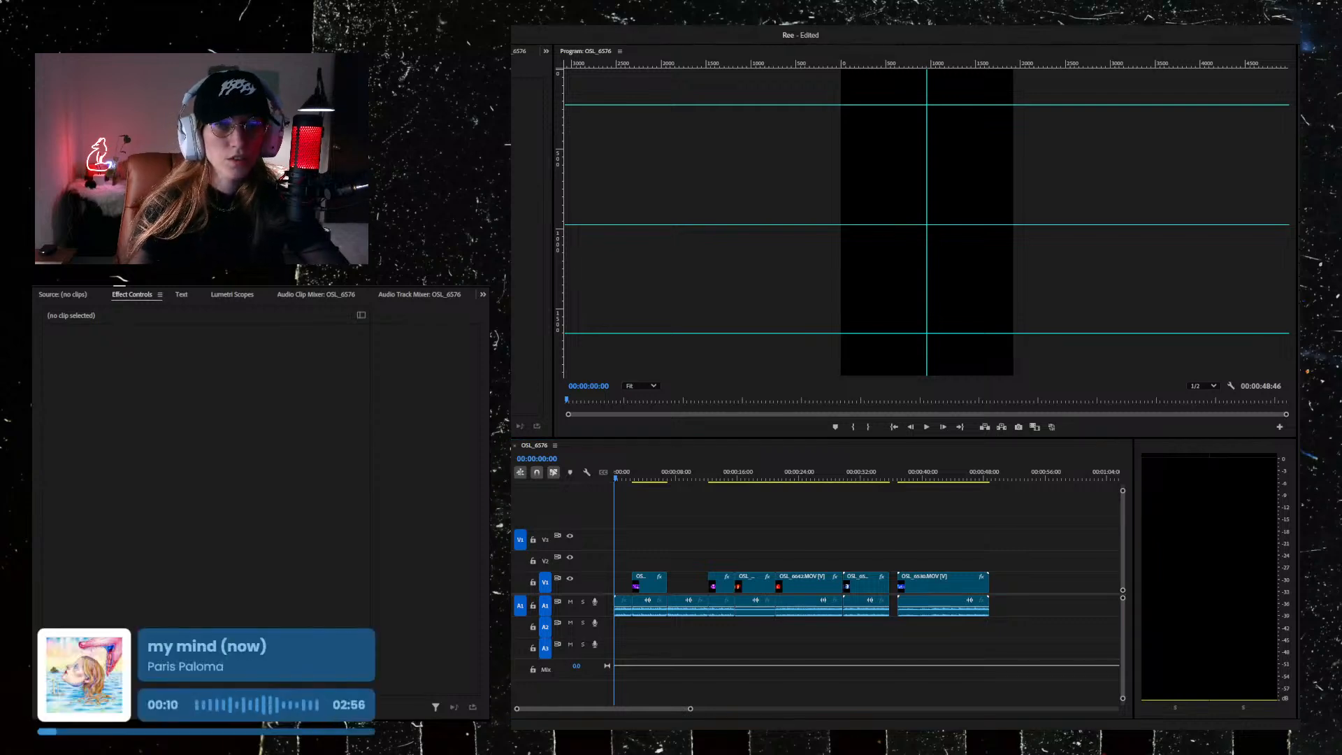
Step: Play the sequence from its start through the crowd clips to about 00:00:32:40 in OSL_6536.MOV
{"action": "left_click", "coordinate": [730, 517]}
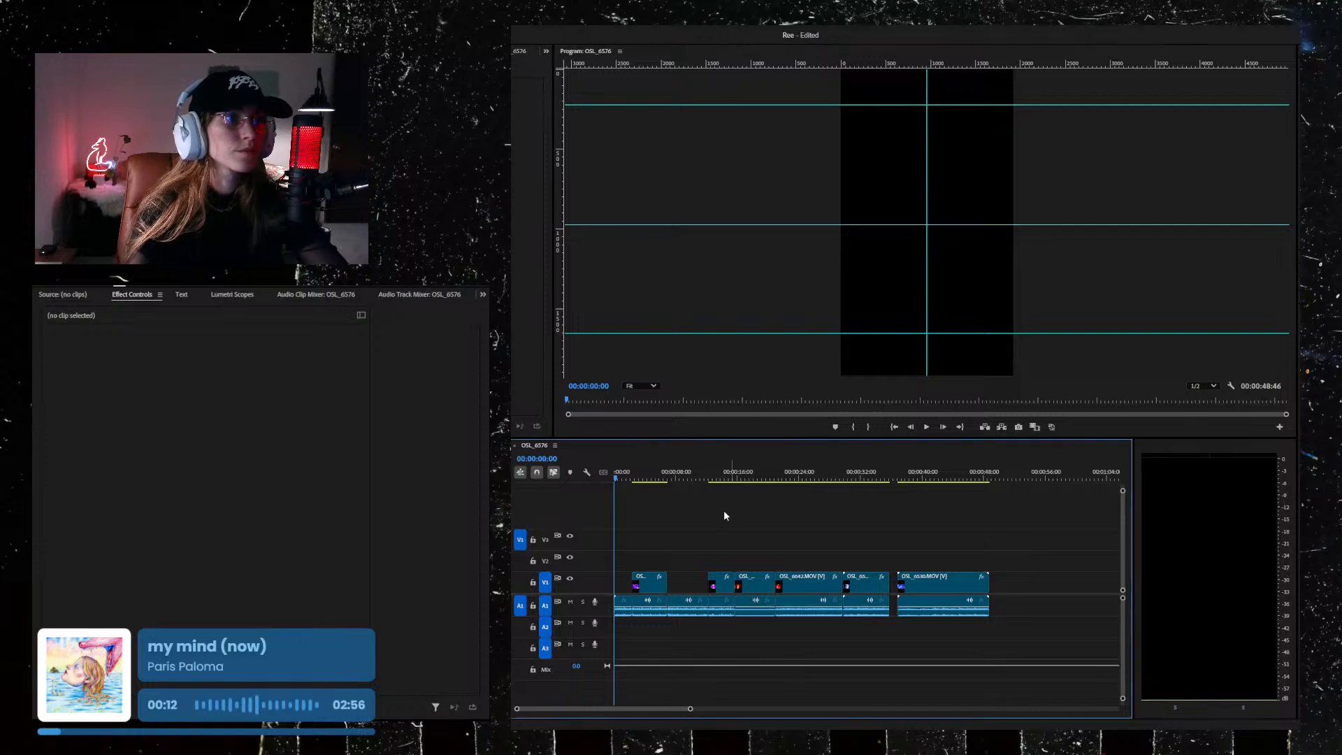
{"action": "left_click", "coordinate": [923, 428]}
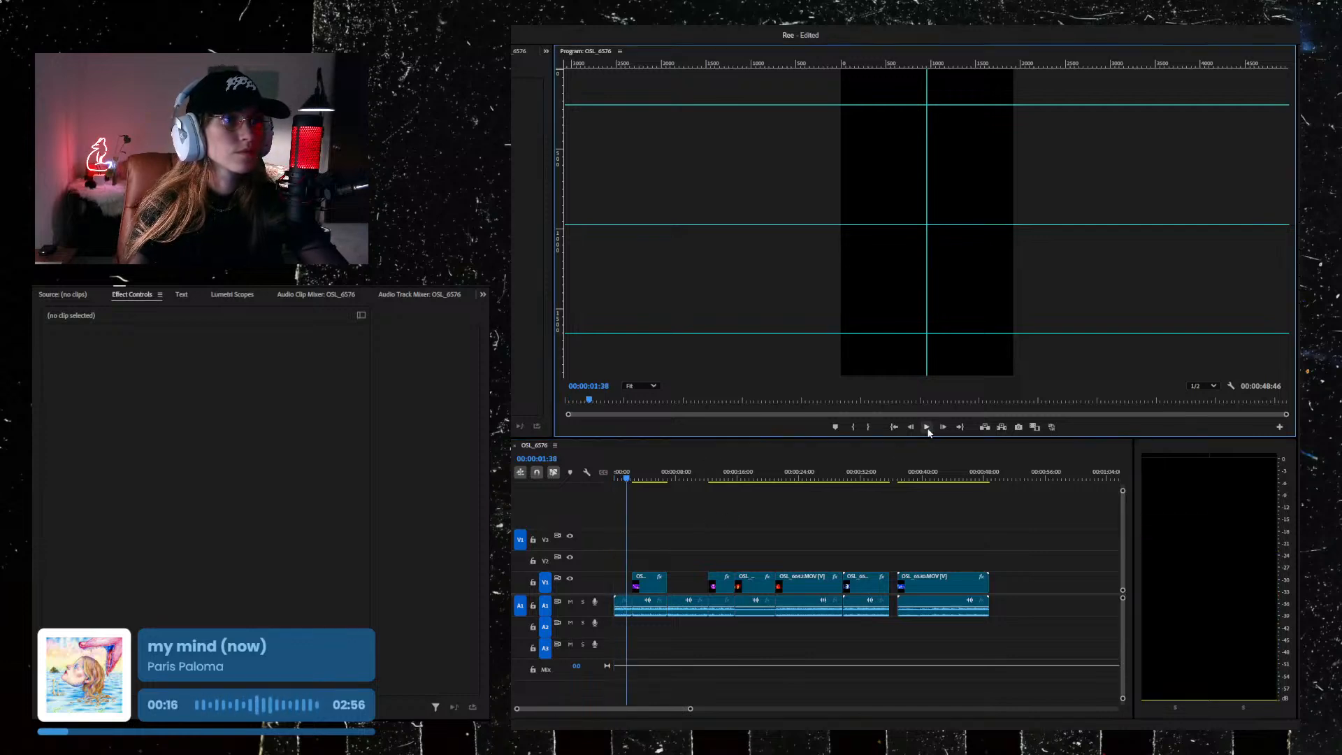
{"action": "left_click", "coordinate": [927, 428]}
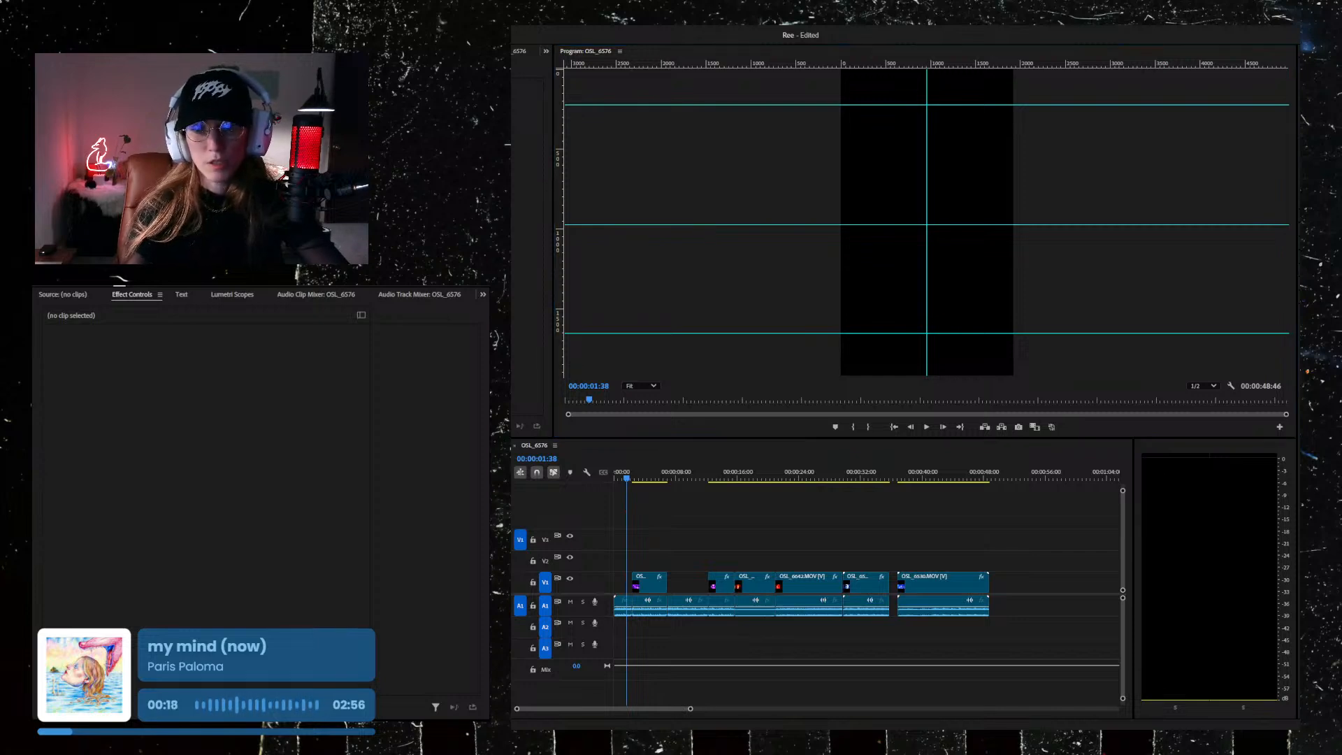
{"action": "left_click", "coordinate": [569, 485]}
{"action": "key", "text": "Home"}
{"action": "key", "text": "space"}
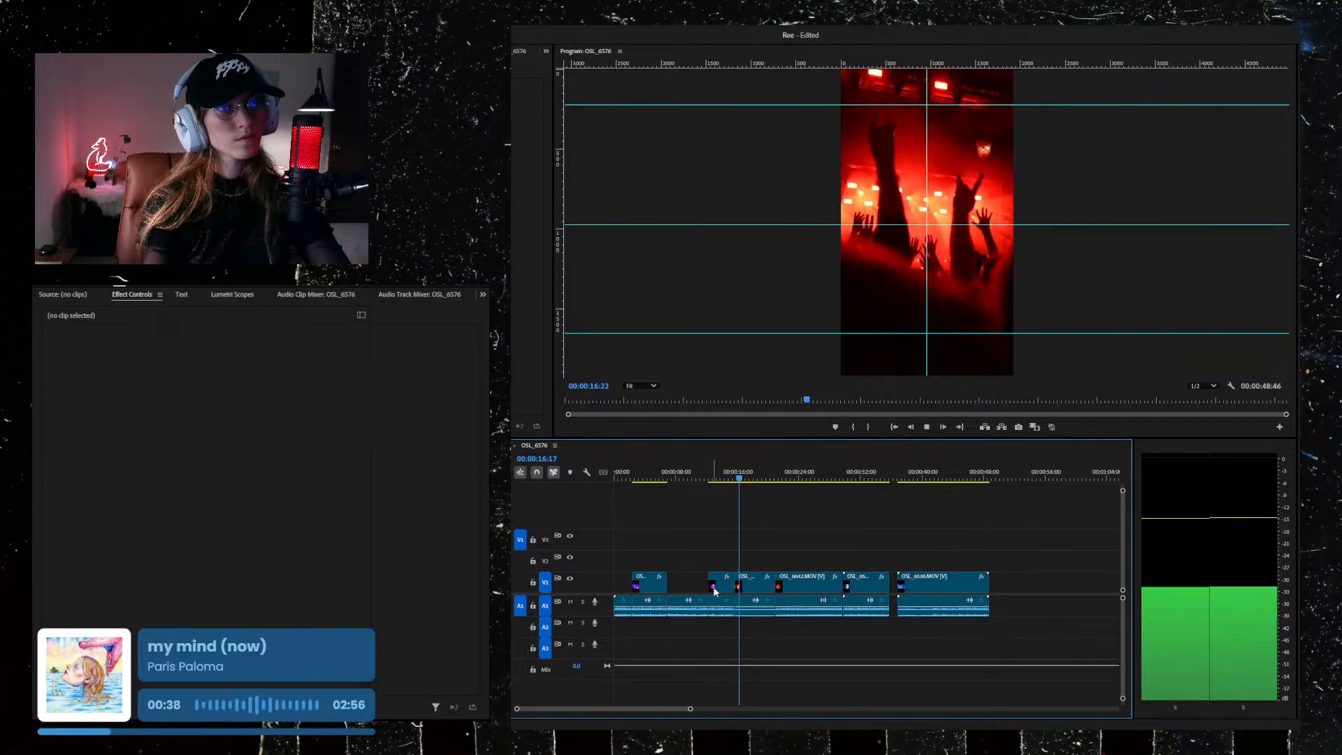
{"action": "key", "text": "space"}
{"action": "key", "text": "space"}
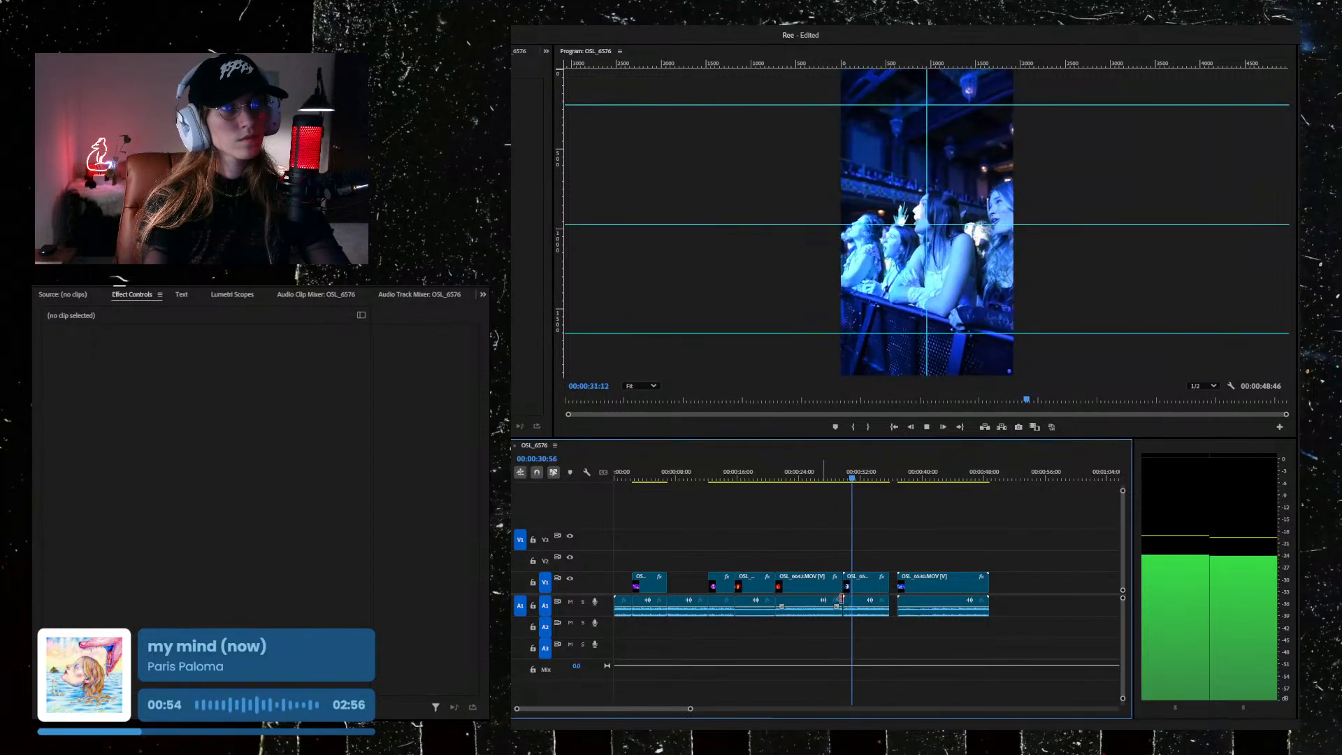
{"action": "key", "text": "space"}
Step: Move OSL_6536.MOV to tracks V2 and A2, lining its start up with the OSL_6576.MOV clip at about 00:00:12
{"action": "left_click_drag", "start_coordinate": [866, 585], "coordinate": [865, 567]}
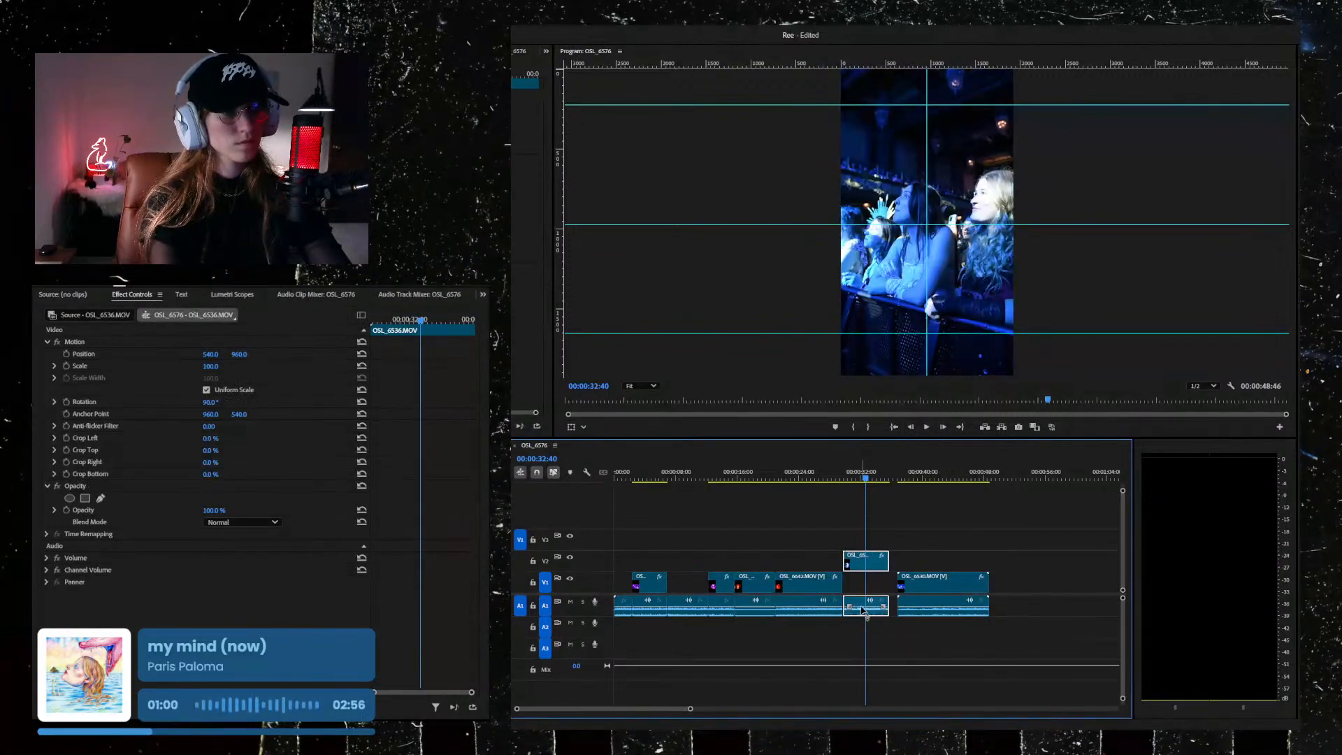
{"action": "left_click_drag", "start_coordinate": [861, 608], "coordinate": [862, 627]}
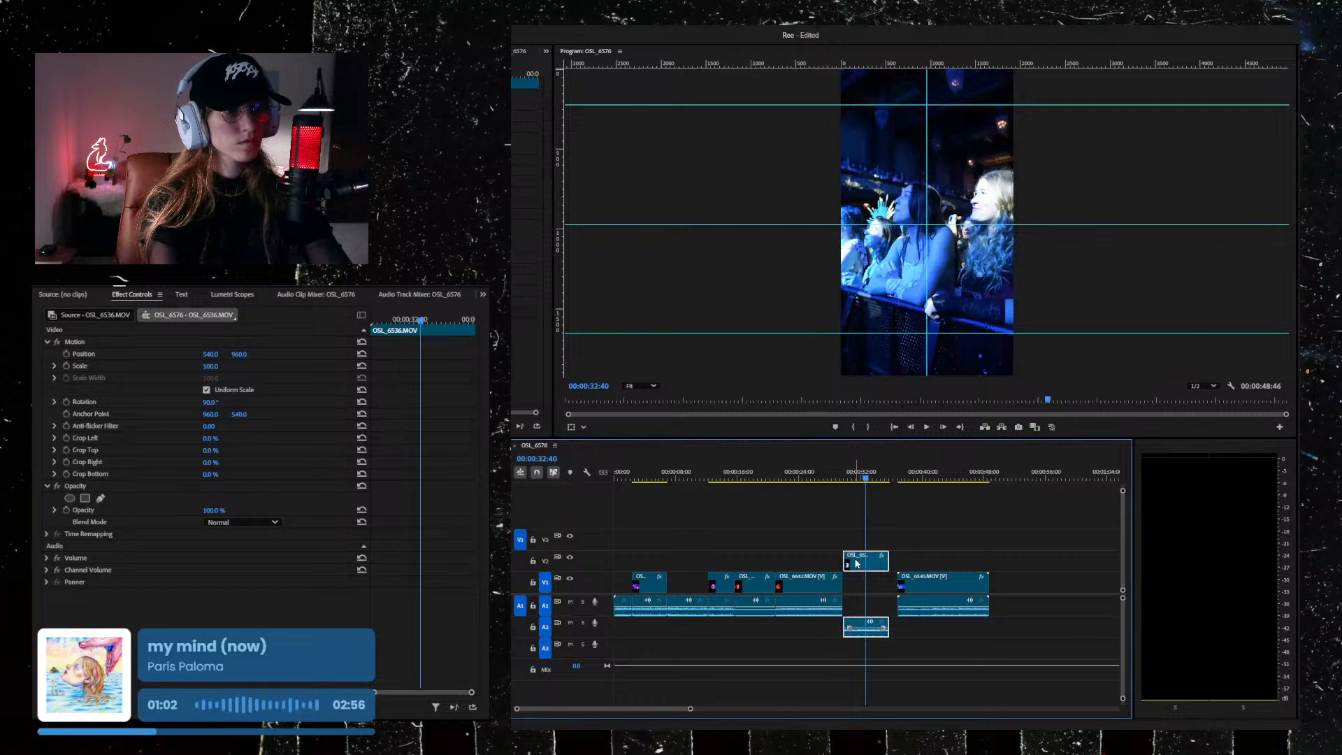
{"action": "left_click_drag", "start_coordinate": [859, 563], "coordinate": [729, 565]}
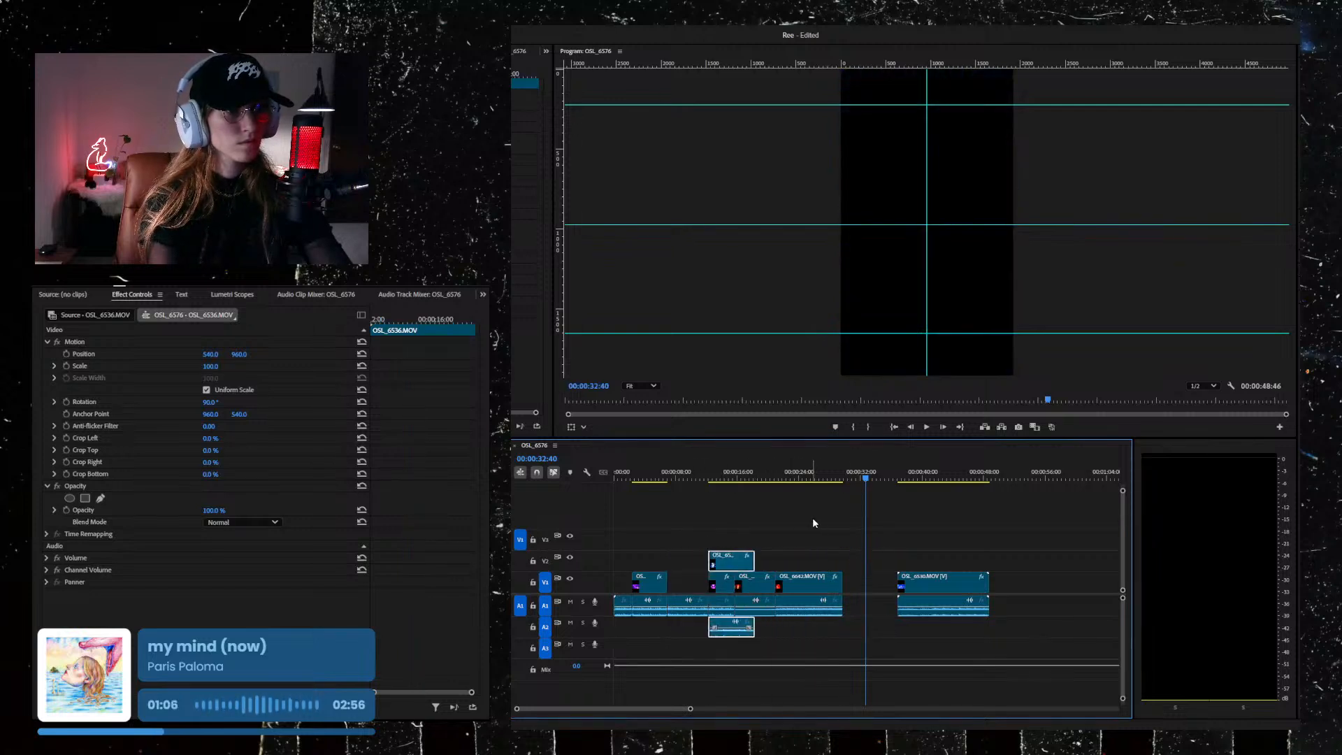
Step: Mute audio track A2 and play the sequence from its start to 00:00:20:26
{"action": "left_click_drag", "start_coordinate": [863, 482], "coordinate": [621, 497]}
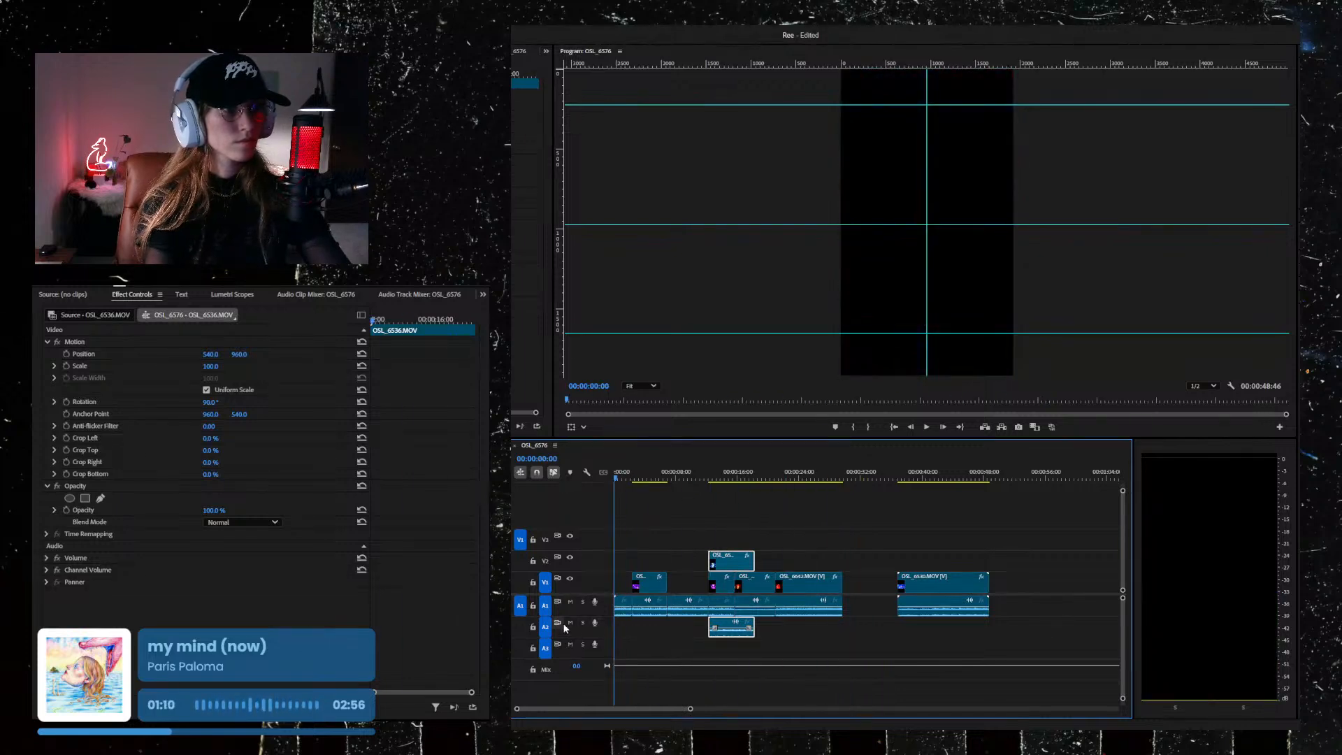
{"action": "key", "text": "space"}
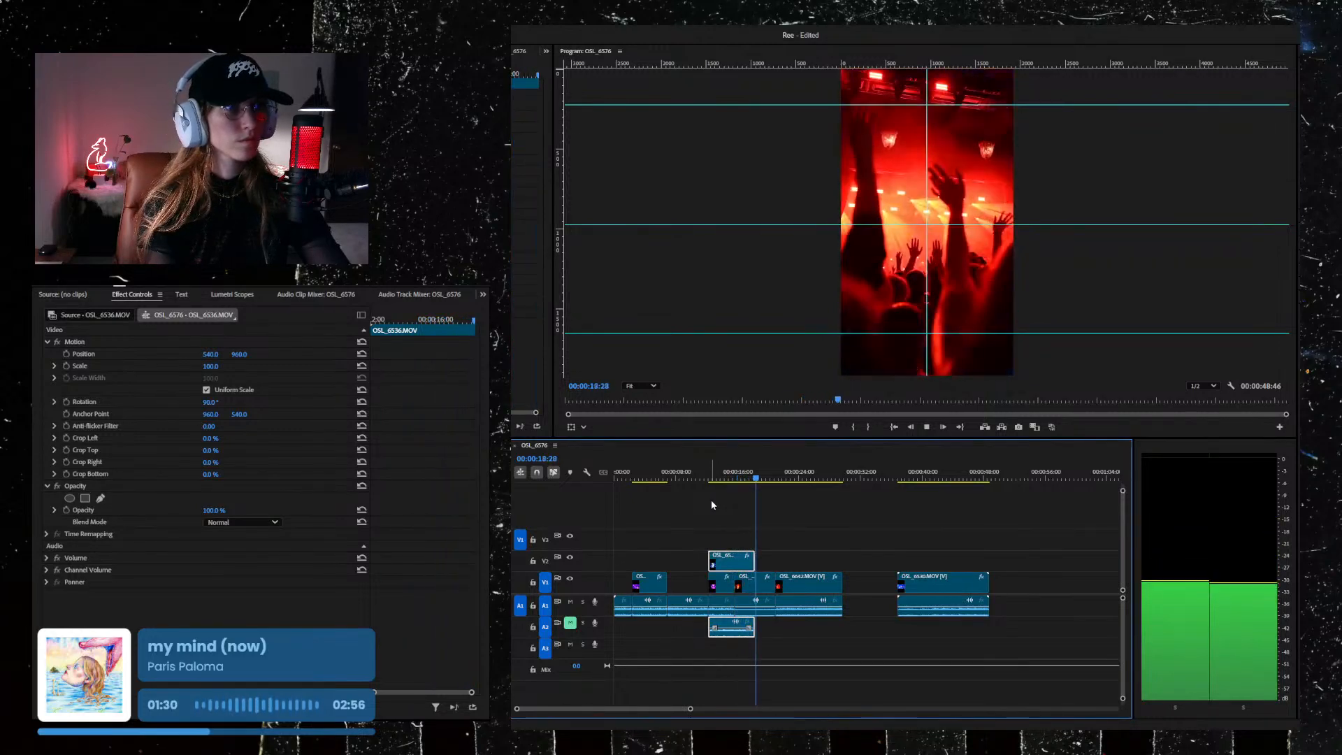
{"action": "key", "text": "space"}
{"action": "left_click", "coordinate": [721, 581]}
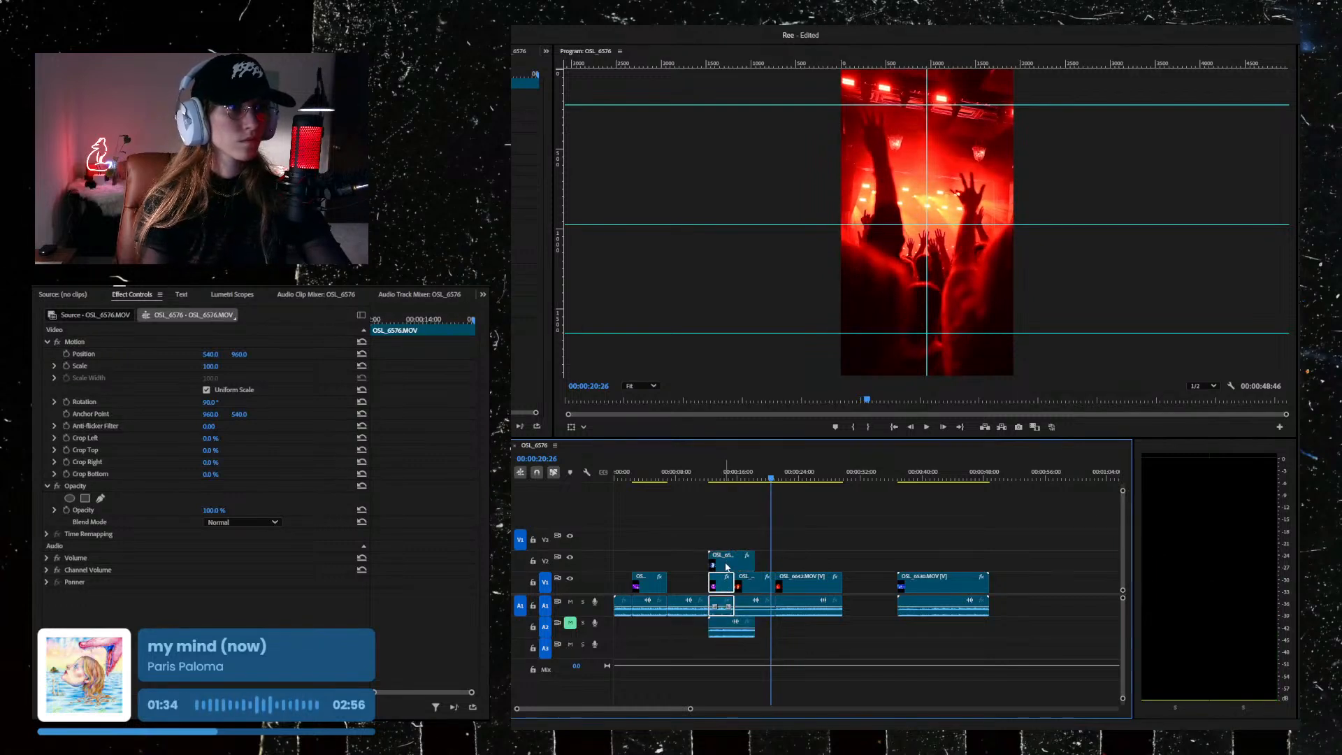
{"action": "left_click", "coordinate": [727, 564], "text": "shift"}
{"action": "left_click", "coordinate": [648, 614], "text": "shift"}
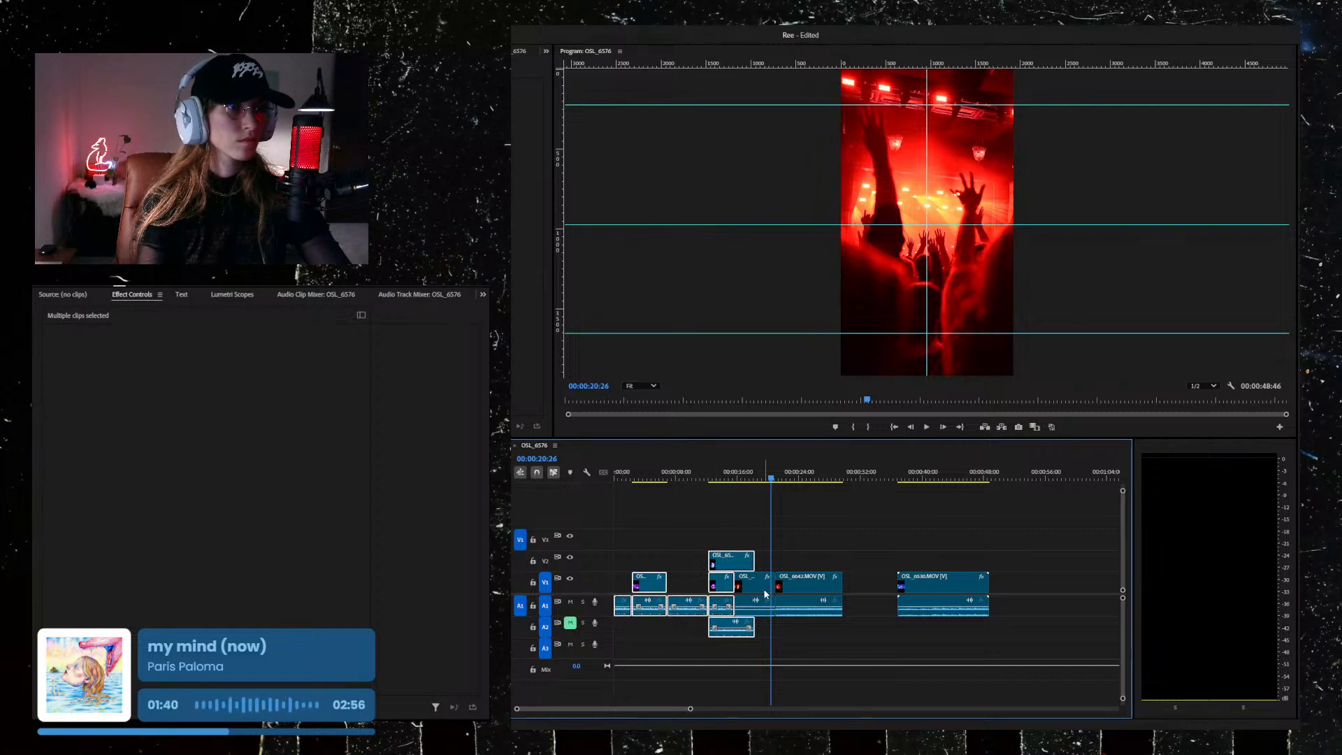
{"action": "left_click", "coordinate": [997, 613]}
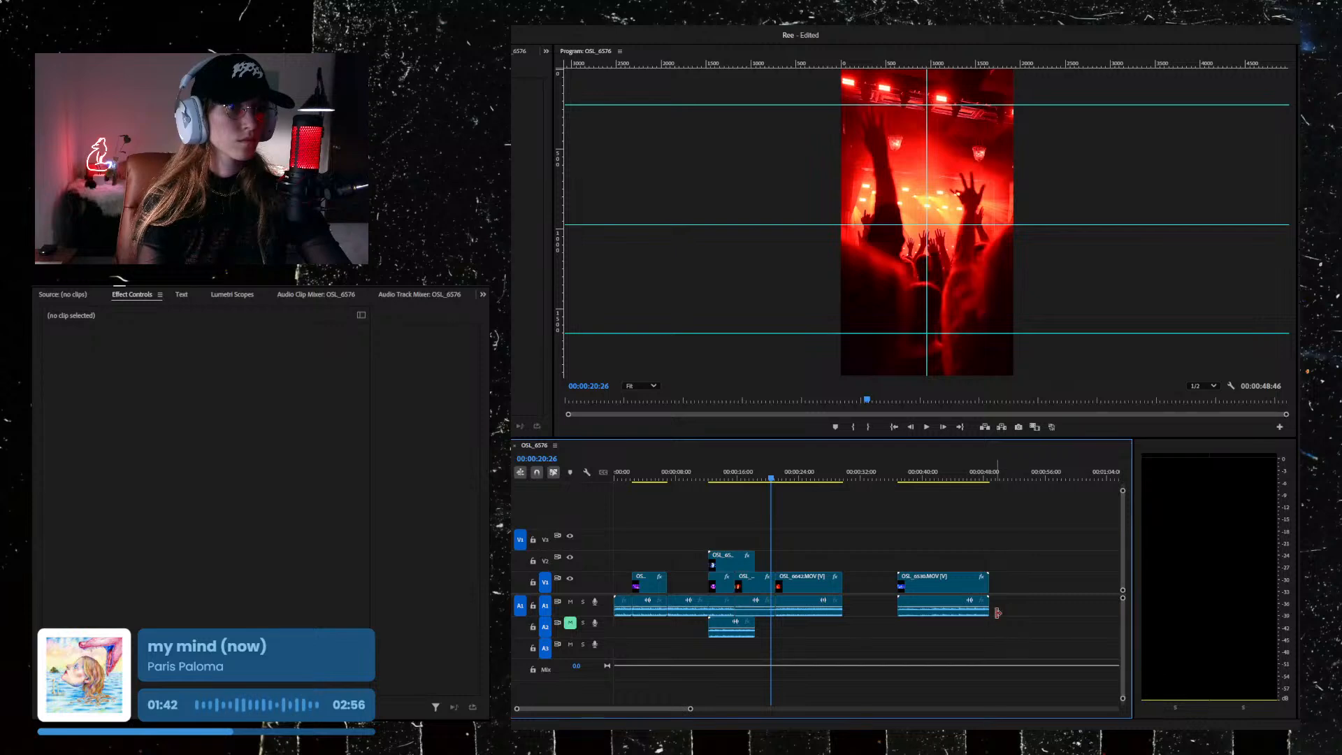
Step: Select all clips before OSL_6530.MOV and shift them later until they meet its start
{"action": "left_click", "coordinate": [816, 613]}
{"action": "left_click", "coordinate": [743, 585], "text": "shift"}
{"action": "left_click", "coordinate": [721, 584], "text": "shift"}
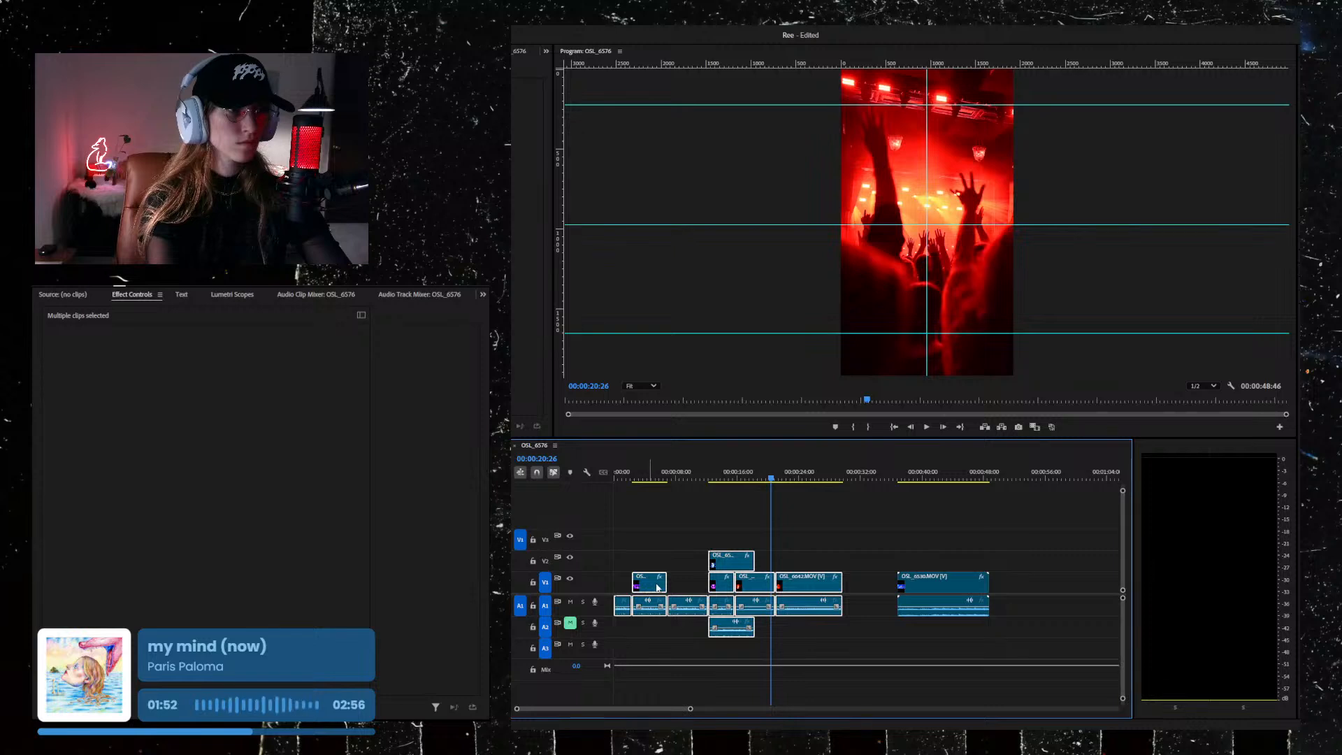
{"action": "left_click_drag", "start_coordinate": [650, 587], "coordinate": [705, 591]}
{"action": "left_click_drag", "start_coordinate": [841, 596], "coordinate": [846, 596]}
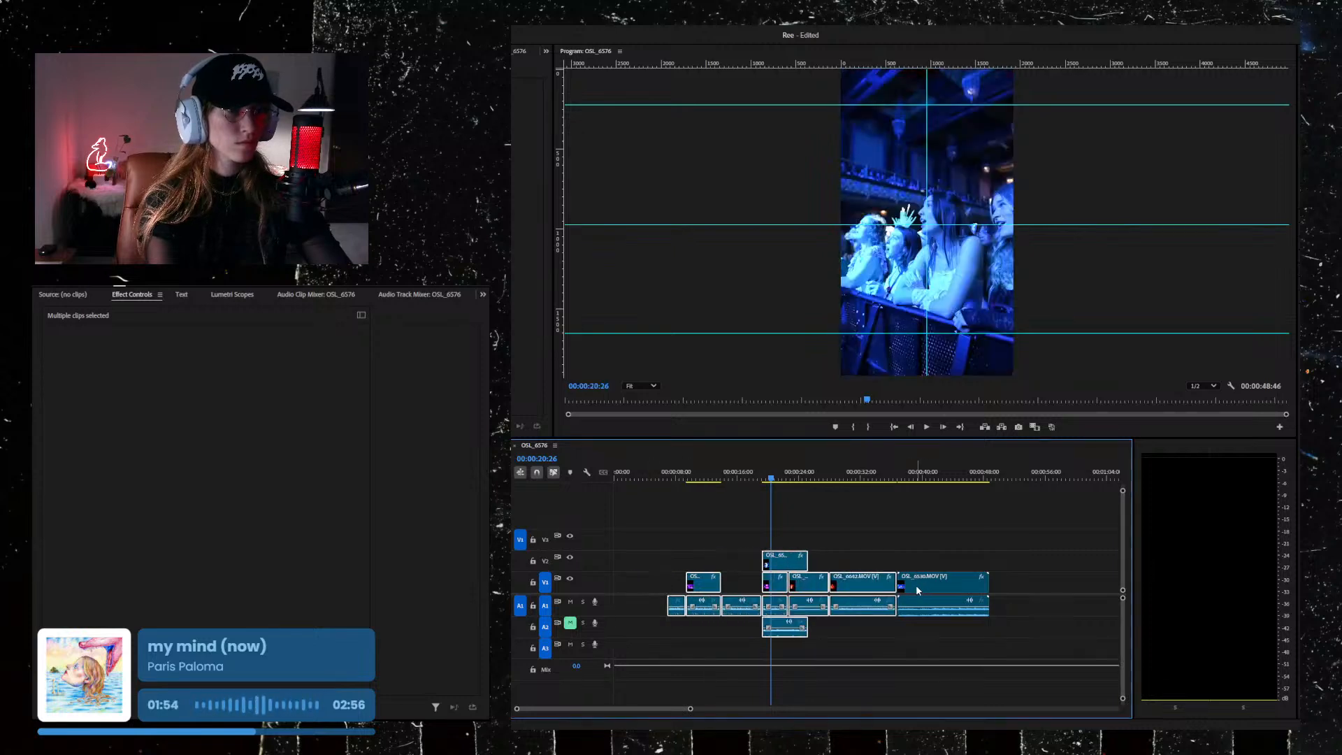
{"action": "left_click", "coordinate": [869, 550]}
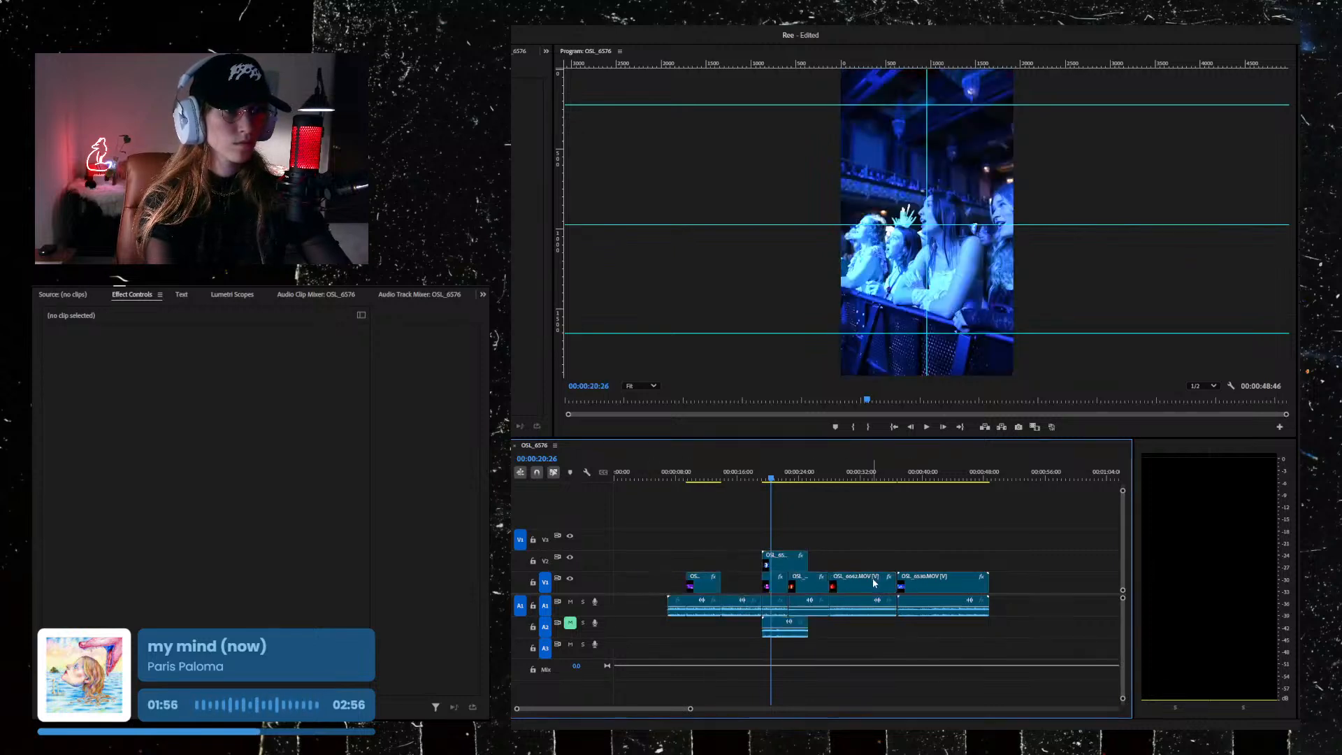
Step: Move OSL_6530.MOV to about 00:00:50, and shift the preceding group of clips to start at 00:00:20:26
{"action": "left_click_drag", "start_coordinate": [930, 591], "coordinate": [1032, 591]}
{"action": "left_click_drag", "start_coordinate": [911, 649], "coordinate": [681, 605]}
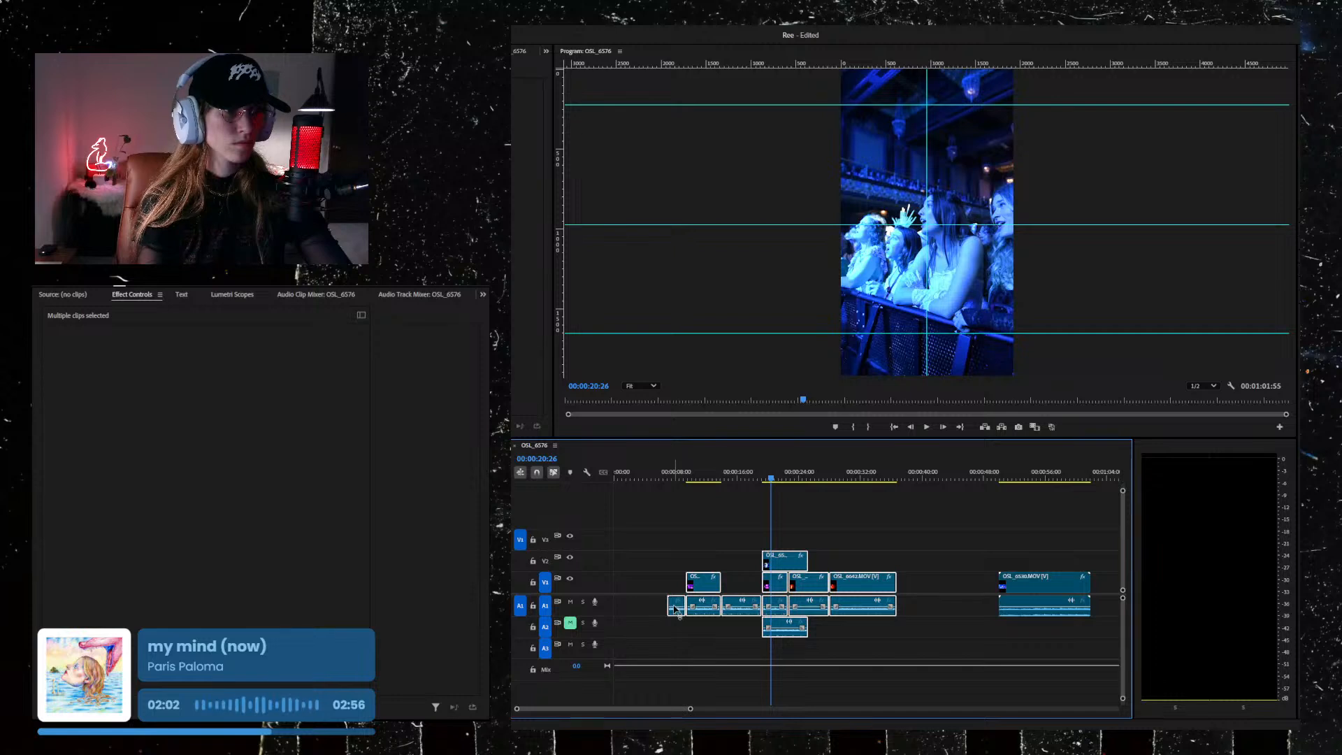
{"action": "left_click", "coordinate": [673, 602]}
{"action": "left_click_drag", "start_coordinate": [929, 642], "coordinate": [890, 570]}
Step: Try the longer OSL_6642.MOV clip at the start of the sequence and play it as the opening shot
{"action": "left_click", "coordinate": [979, 541]}
{"action": "left_click_drag", "start_coordinate": [972, 580], "coordinate": [657, 582]}
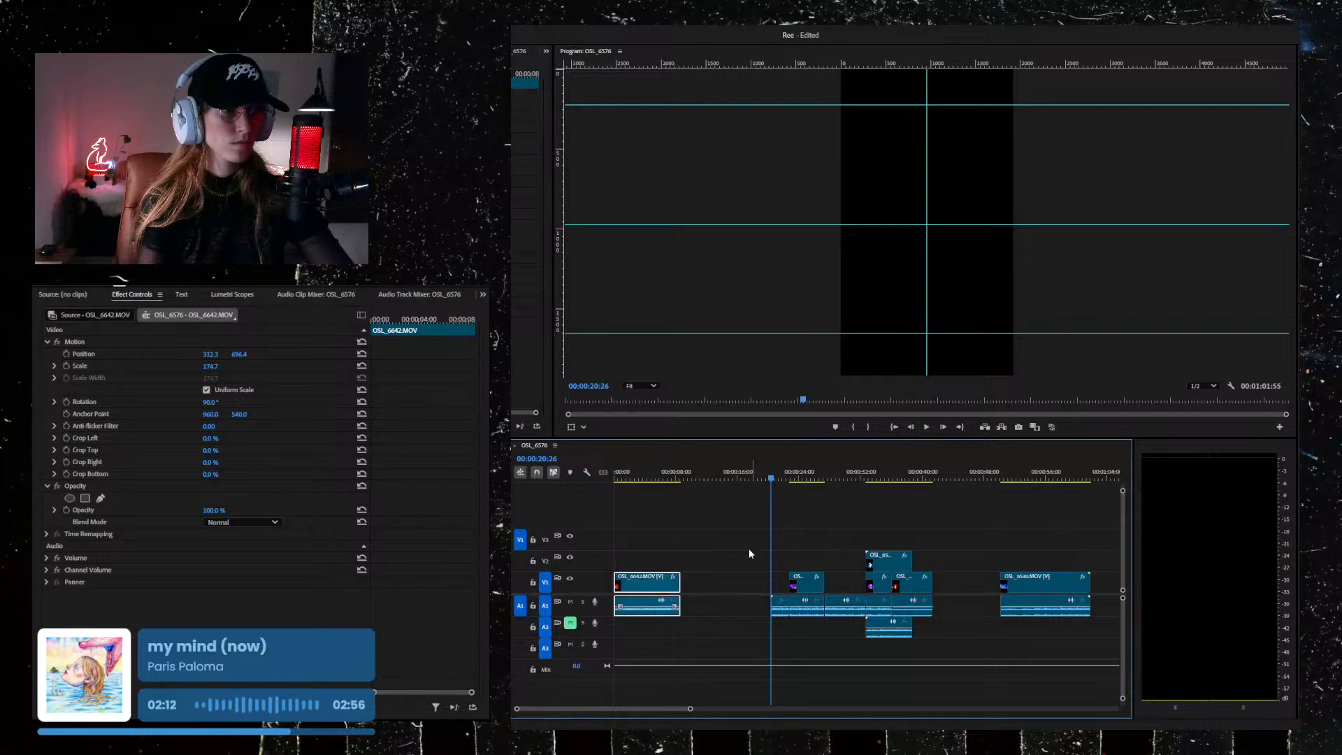
{"action": "key", "text": "Home"}
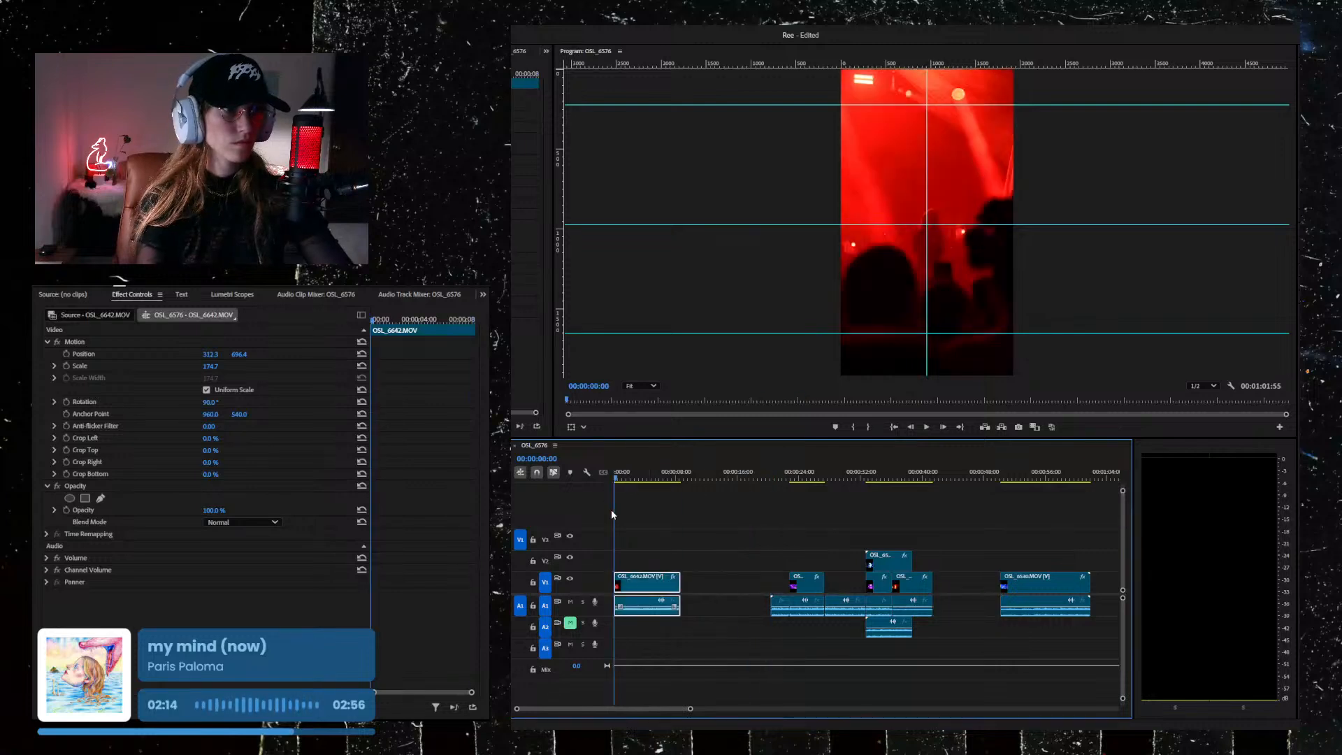
{"action": "key", "text": "space"}
Step: Move the shorter OSL_6642.MOV raised-hands clip to 00:00:00:41 and play it as the opening shot
{"action": "mouse_move", "coordinate": [641, 587]}
{"action": "left_mouse_down"}
{"action": "mouse_move", "coordinate": [966, 602]}
{"action": "mouse_move", "coordinate": [646, 591]}
{"action": "left_mouse_up"}
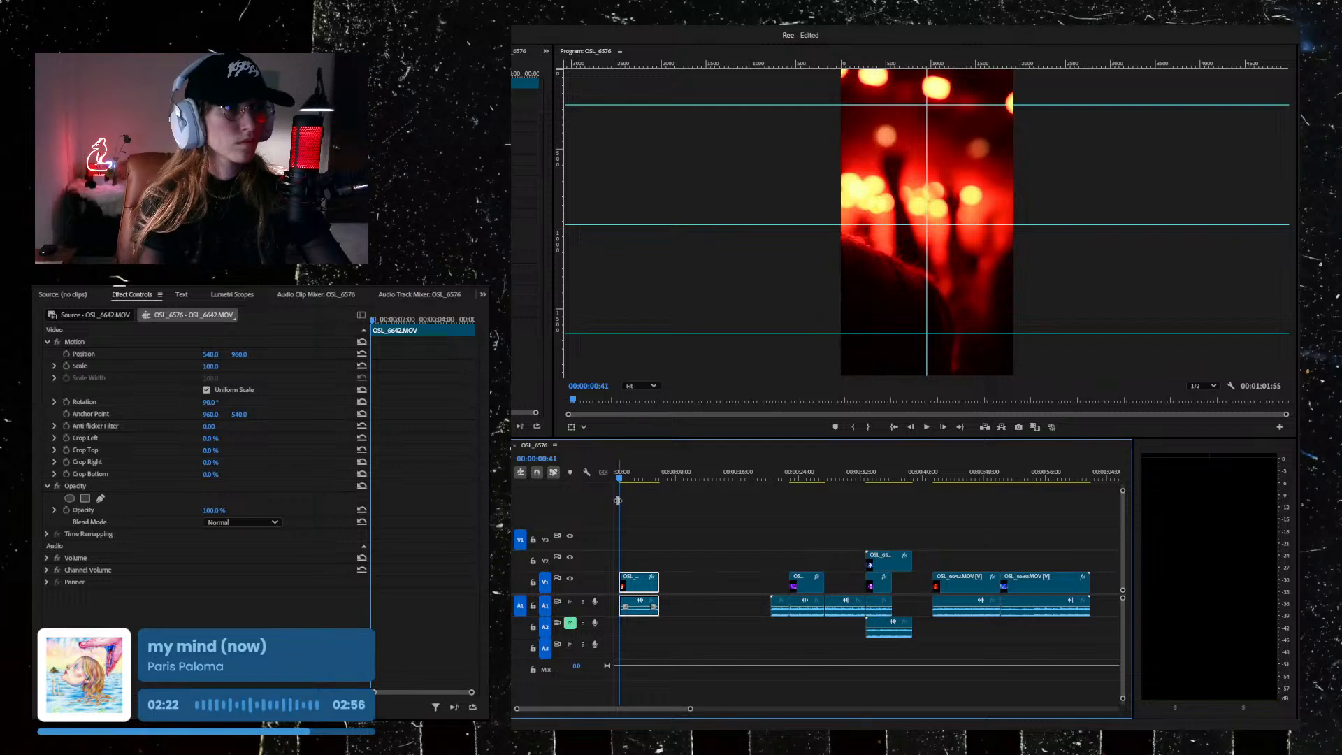
{"action": "left_click_drag", "start_coordinate": [620, 479], "coordinate": [586, 481]}
{"action": "key", "text": "space"}
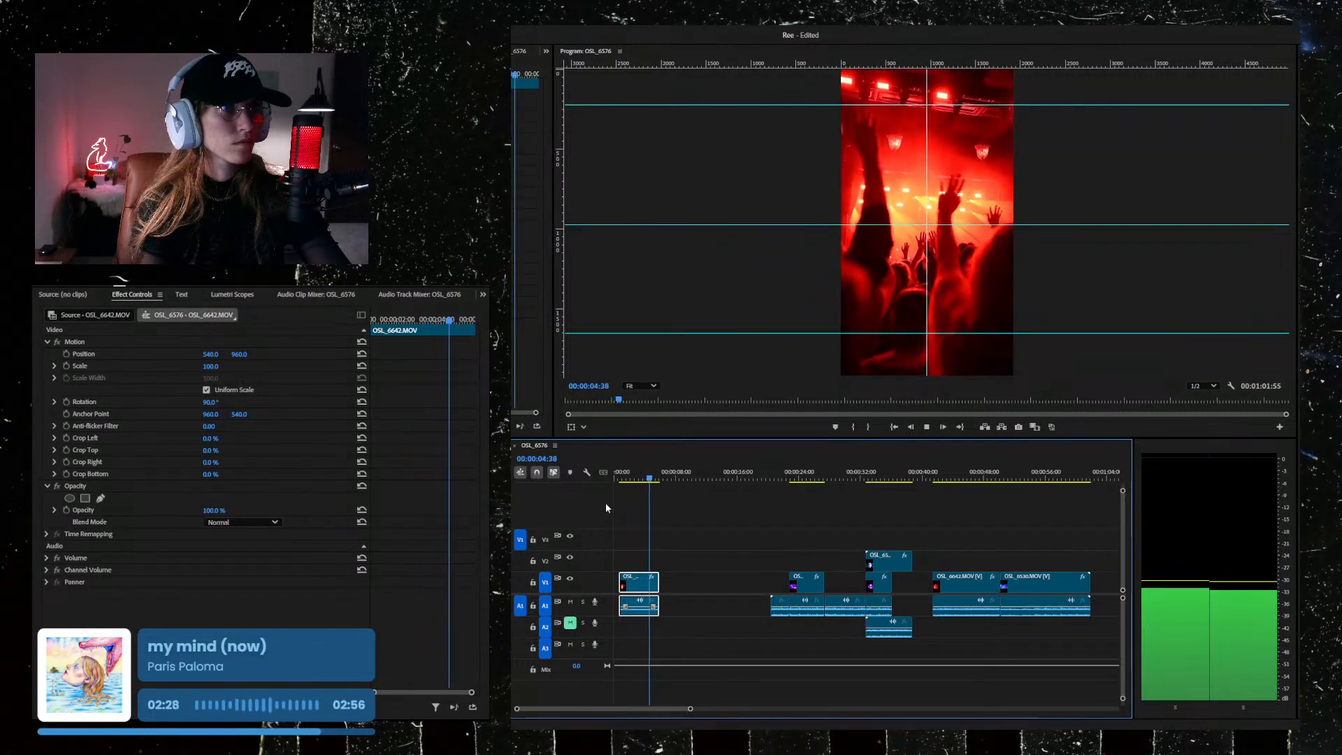
{"action": "key", "text": "space"}
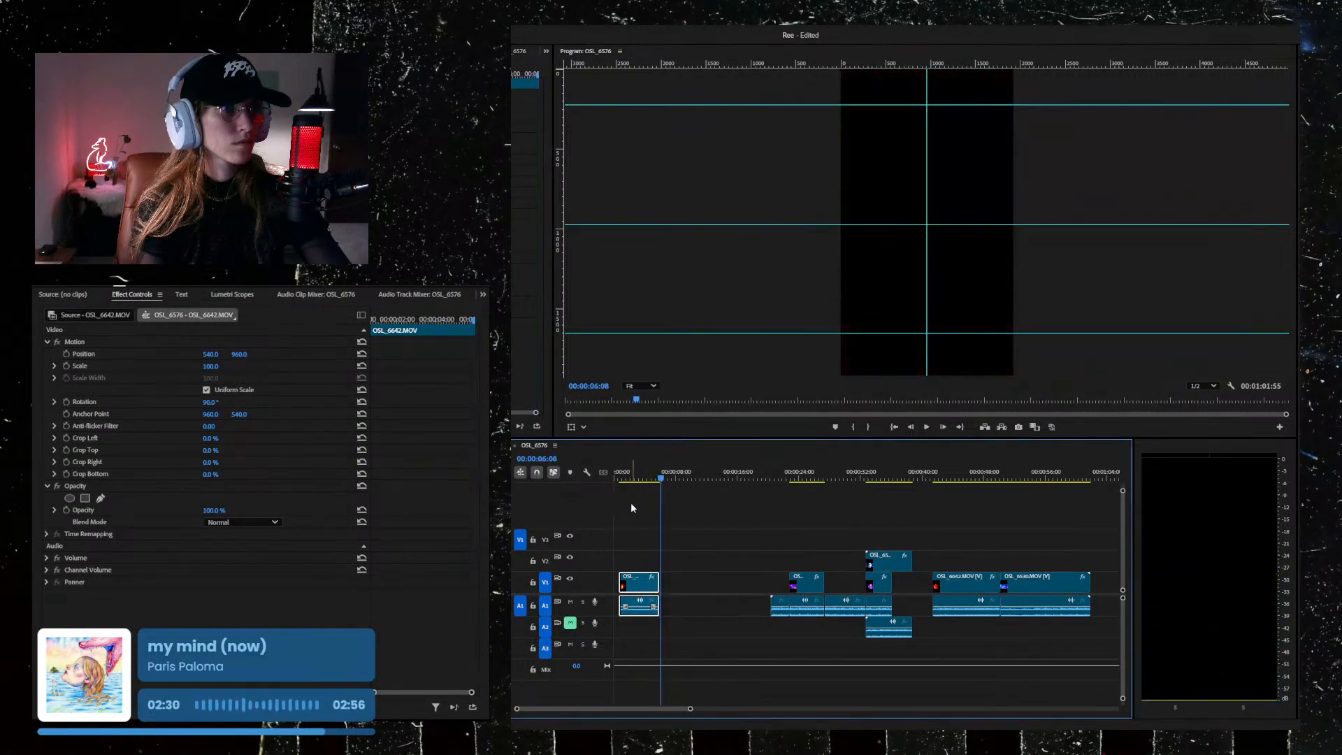
Step: Split the opening OSL_6642.MOV clip at 00:00:03:22 and delete its remaining tail
{"action": "key", "text": "Home"}
{"action": "key", "text": "space"}
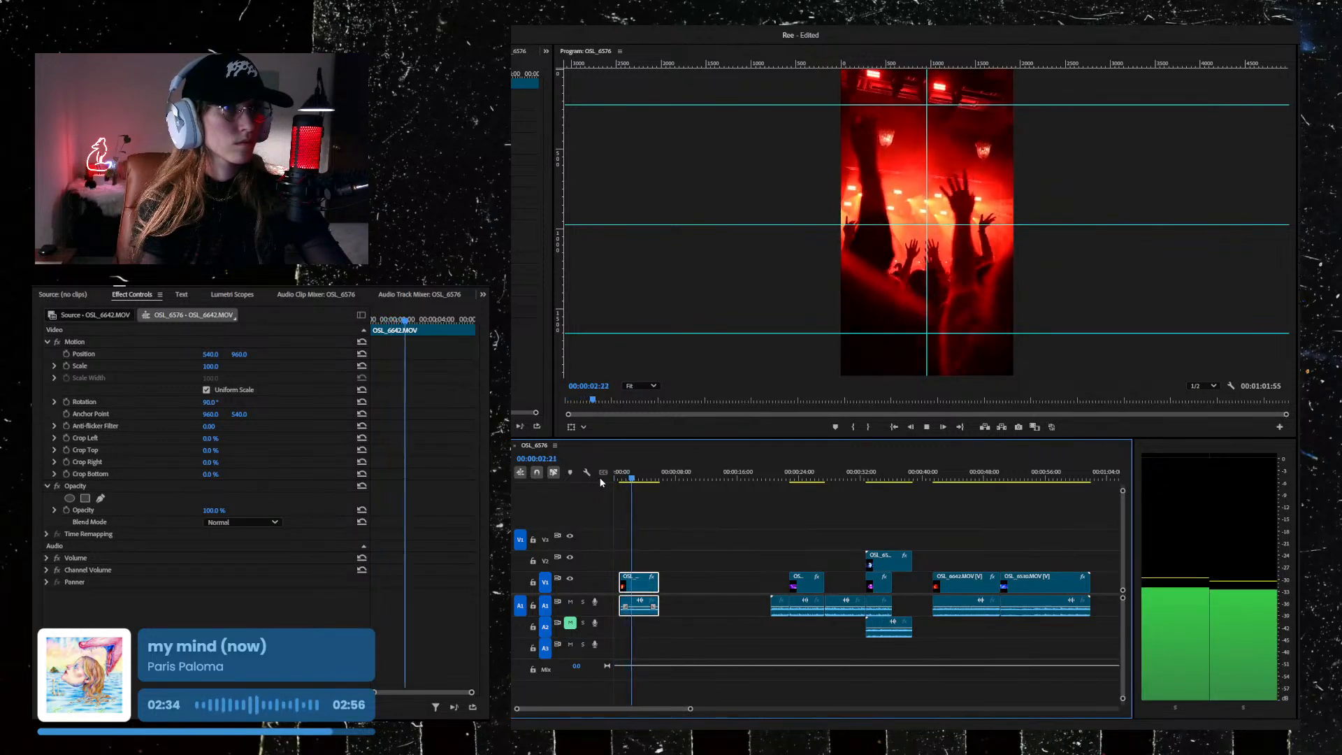
{"action": "key", "text": "space"}
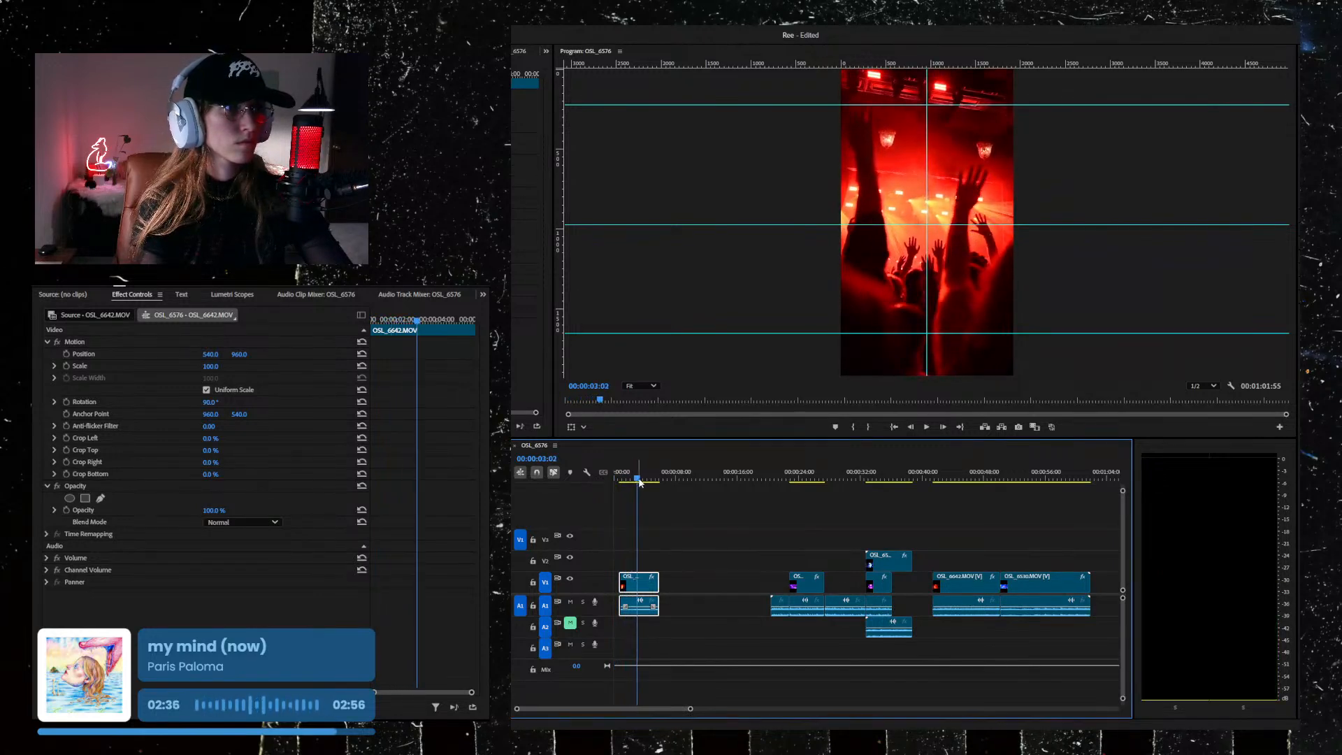
{"action": "left_click_drag", "start_coordinate": [639, 482], "coordinate": [606, 481]}
{"action": "key", "text": "space"}
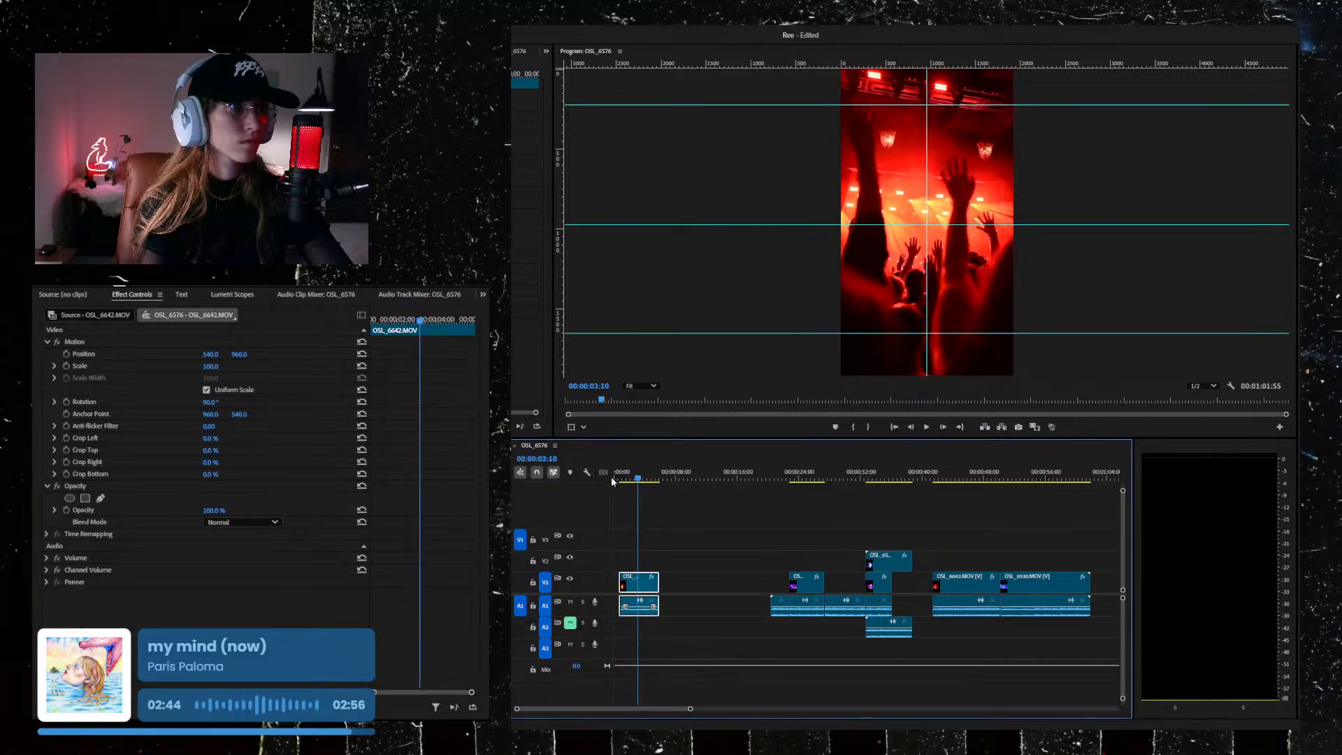
{"action": "key", "text": "Home"}
{"action": "key", "text": "space"}
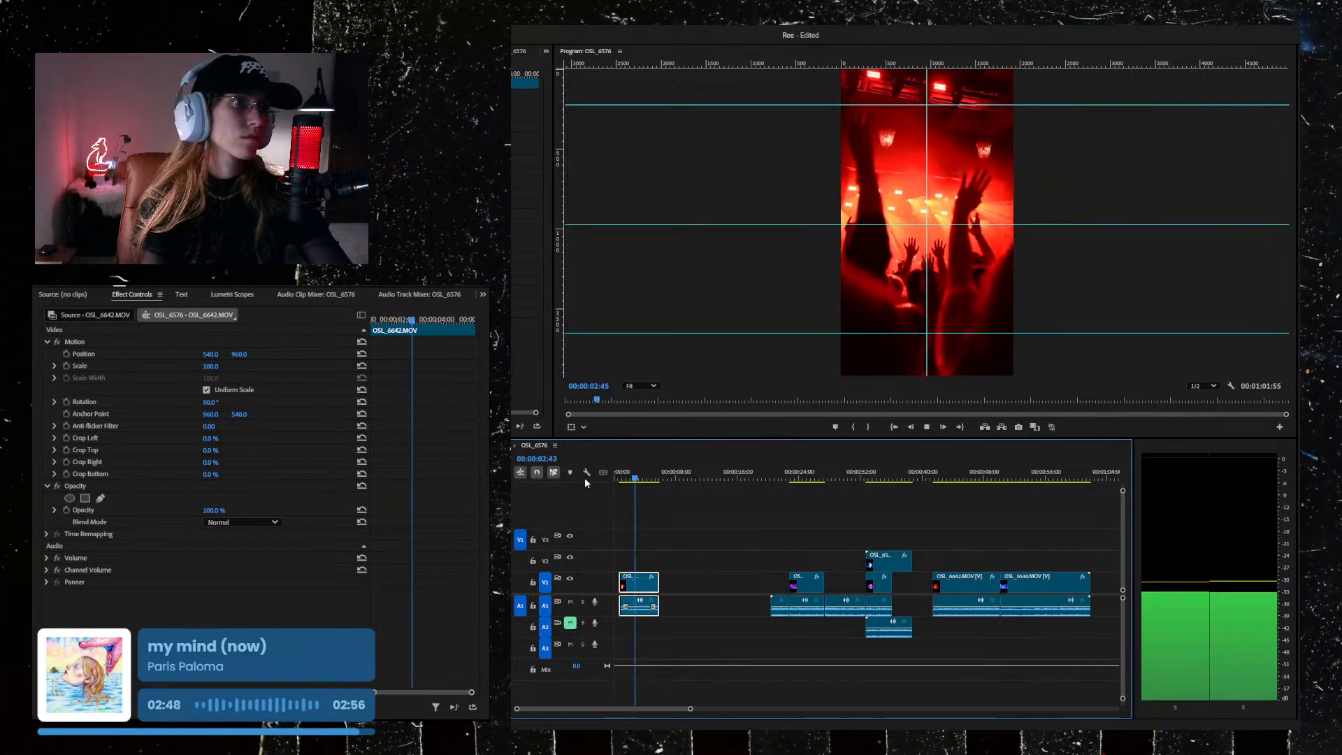
{"action": "key", "text": "space"}
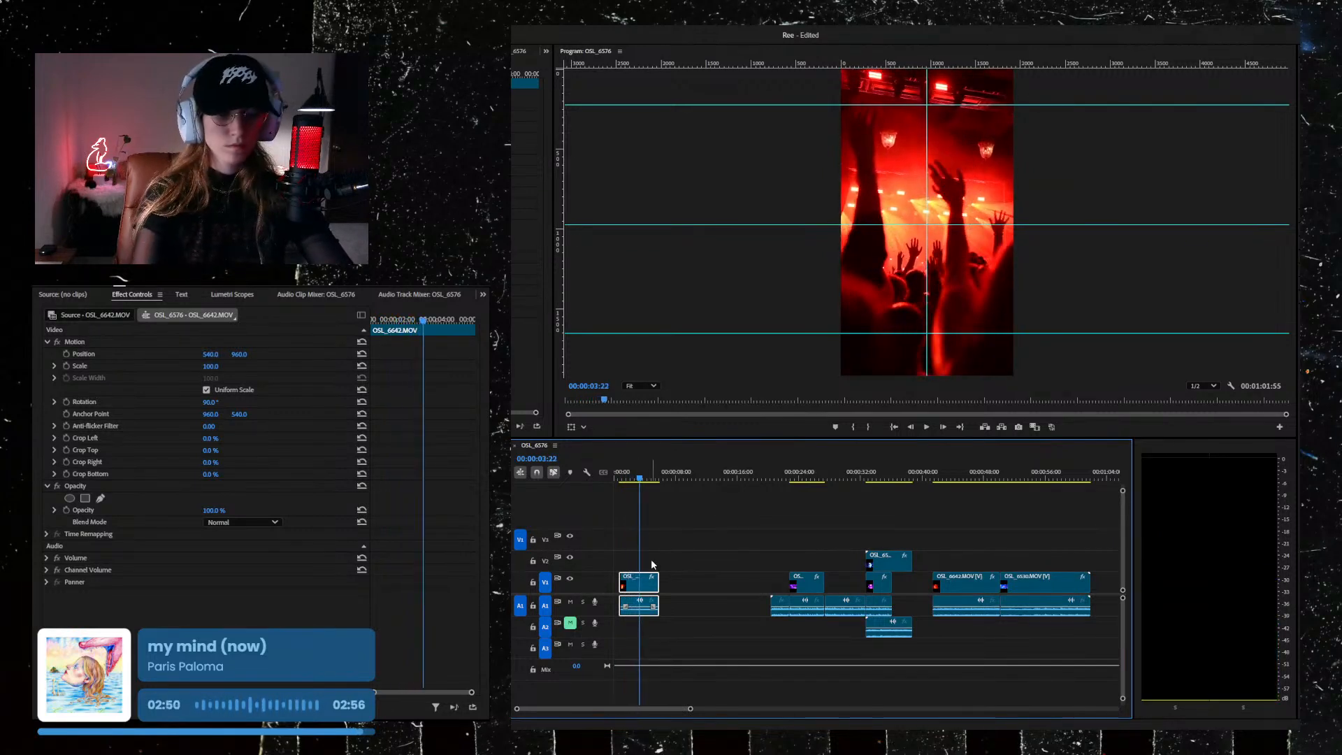
{"action": "key", "text": "ctrl+k"}
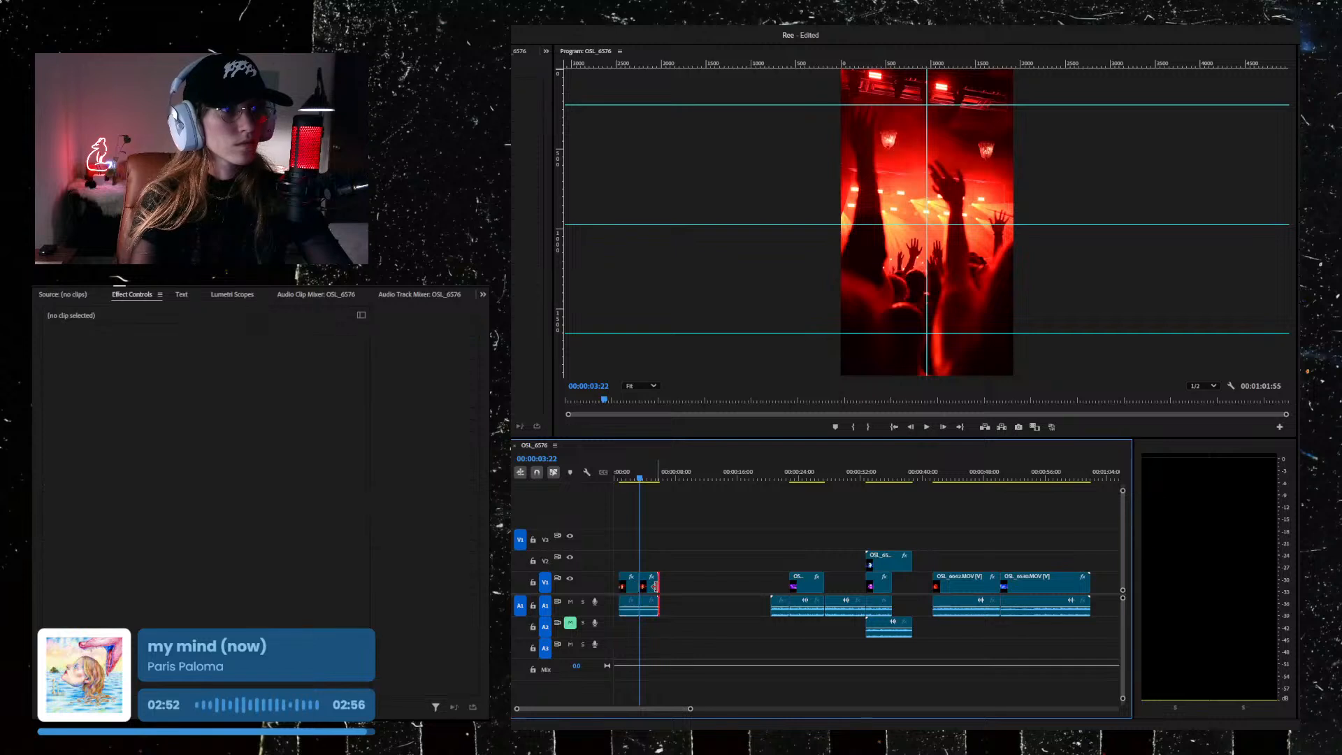
{"action": "left_click", "coordinate": [655, 592]}
{"action": "key", "text": "Delete"}
Step: Slow down the trimmed opening OSL_6642.MOV clip and play it from the sequence start
{"action": "left_click", "coordinate": [628, 590]}
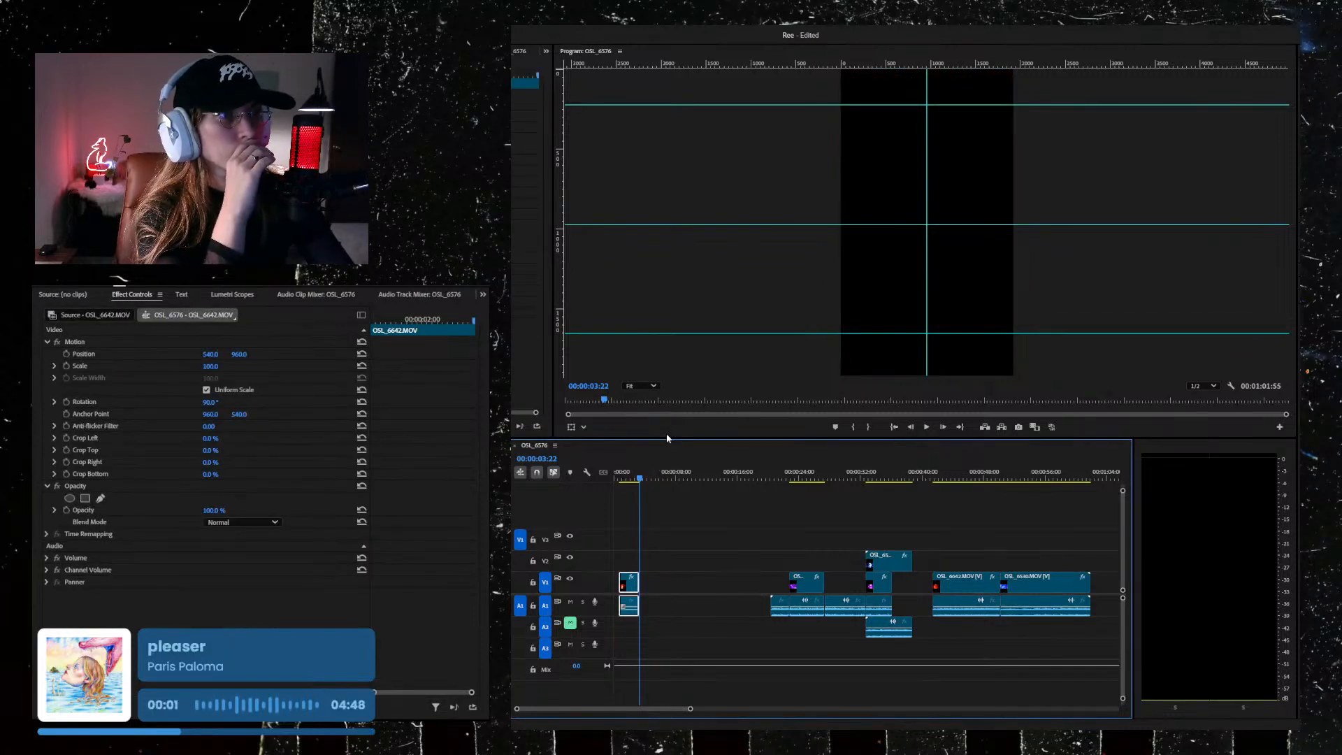
{"action": "key", "text": "super+r"}
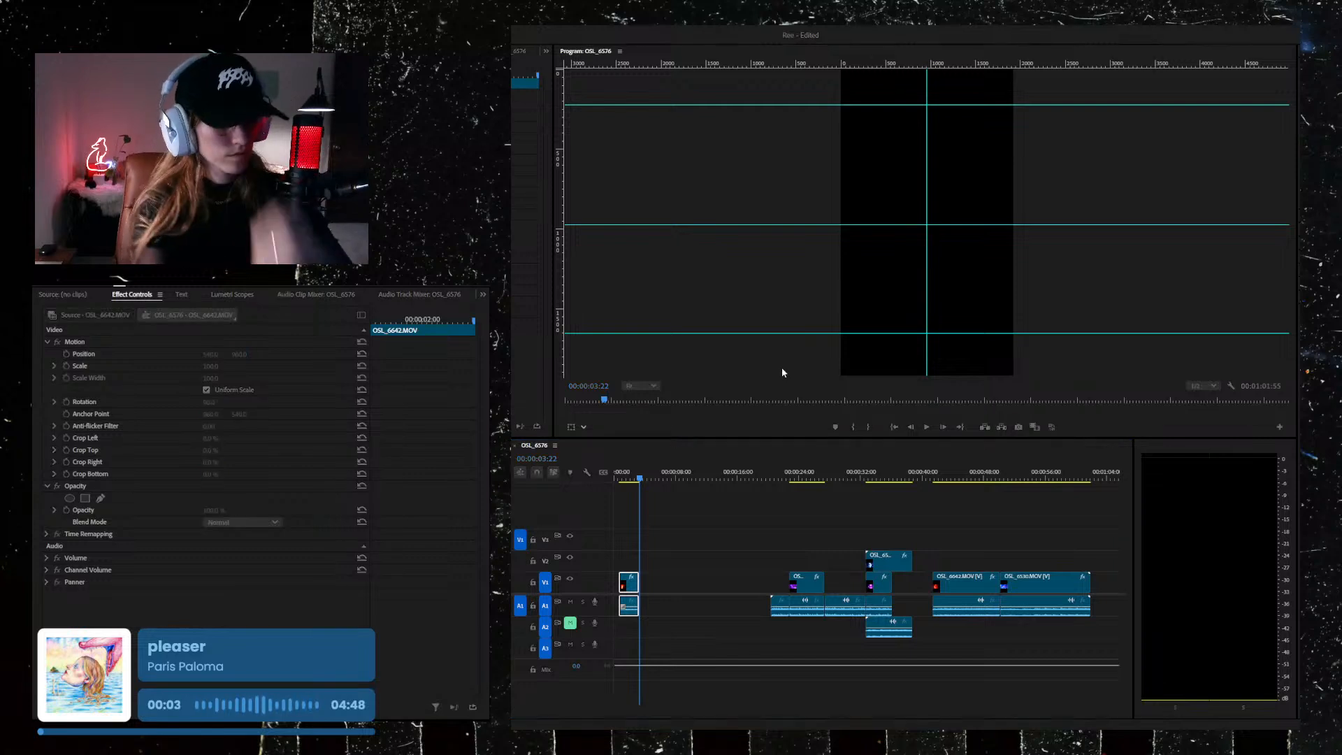
{"action": "key", "text": "Return"}
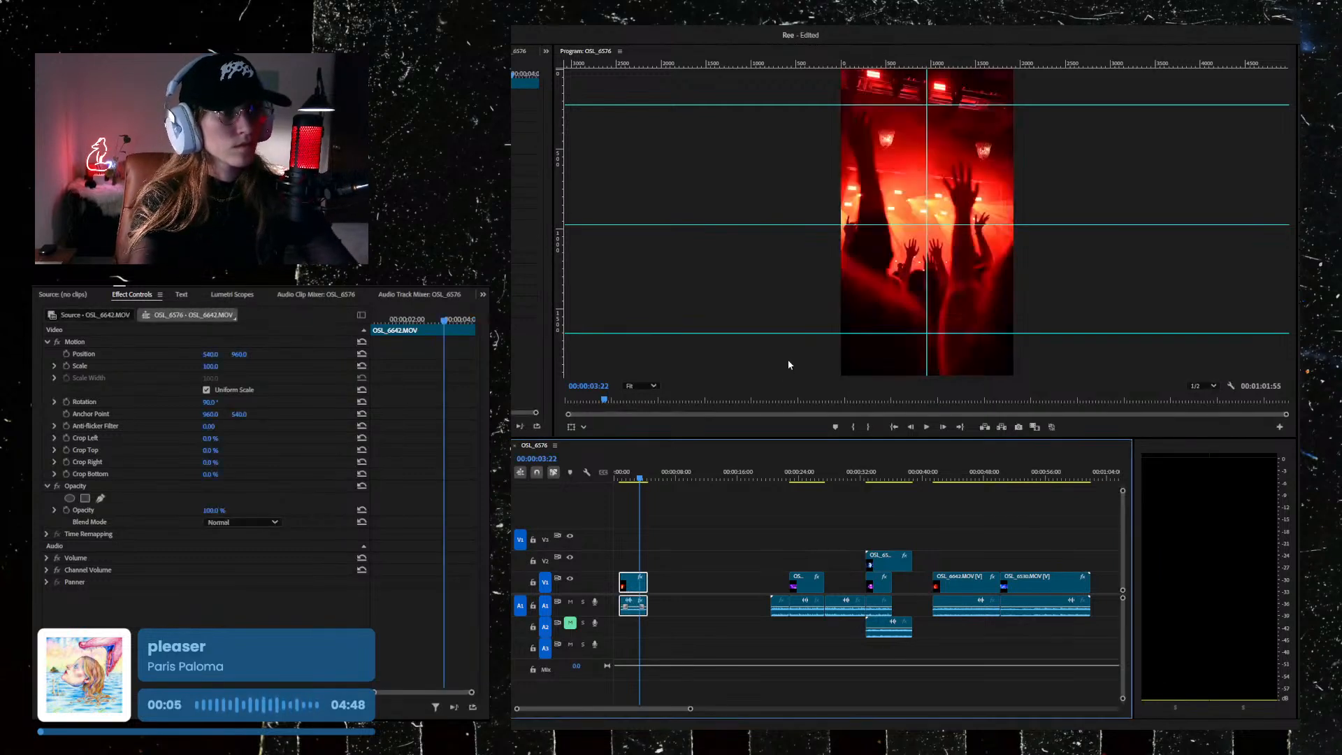
{"action": "left_click_drag", "start_coordinate": [639, 480], "coordinate": [579, 480]}
{"action": "key", "text": "space"}
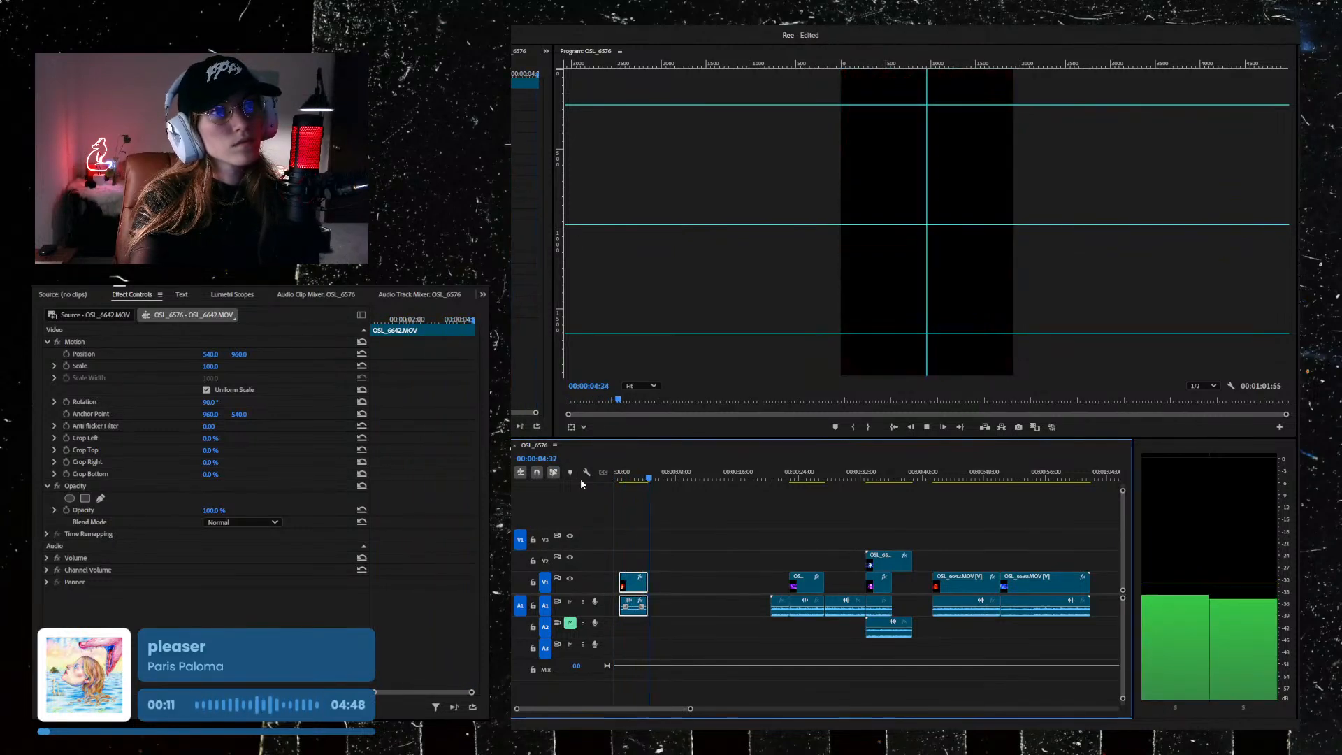
{"action": "key", "text": "space"}
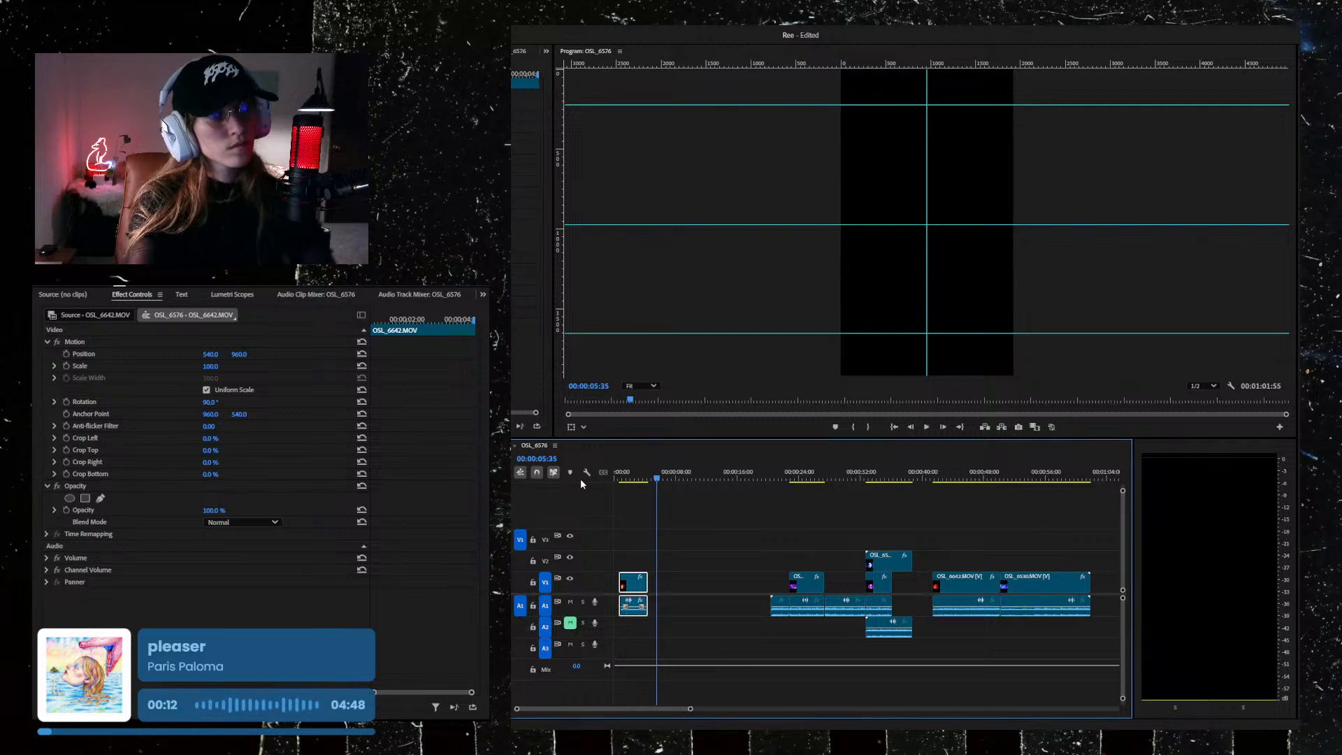
Step: Ripple-delete the gap after the opening OSL_6642.MOV clip, pulling the following clips up to it
{"action": "left_click", "coordinate": [703, 581]}
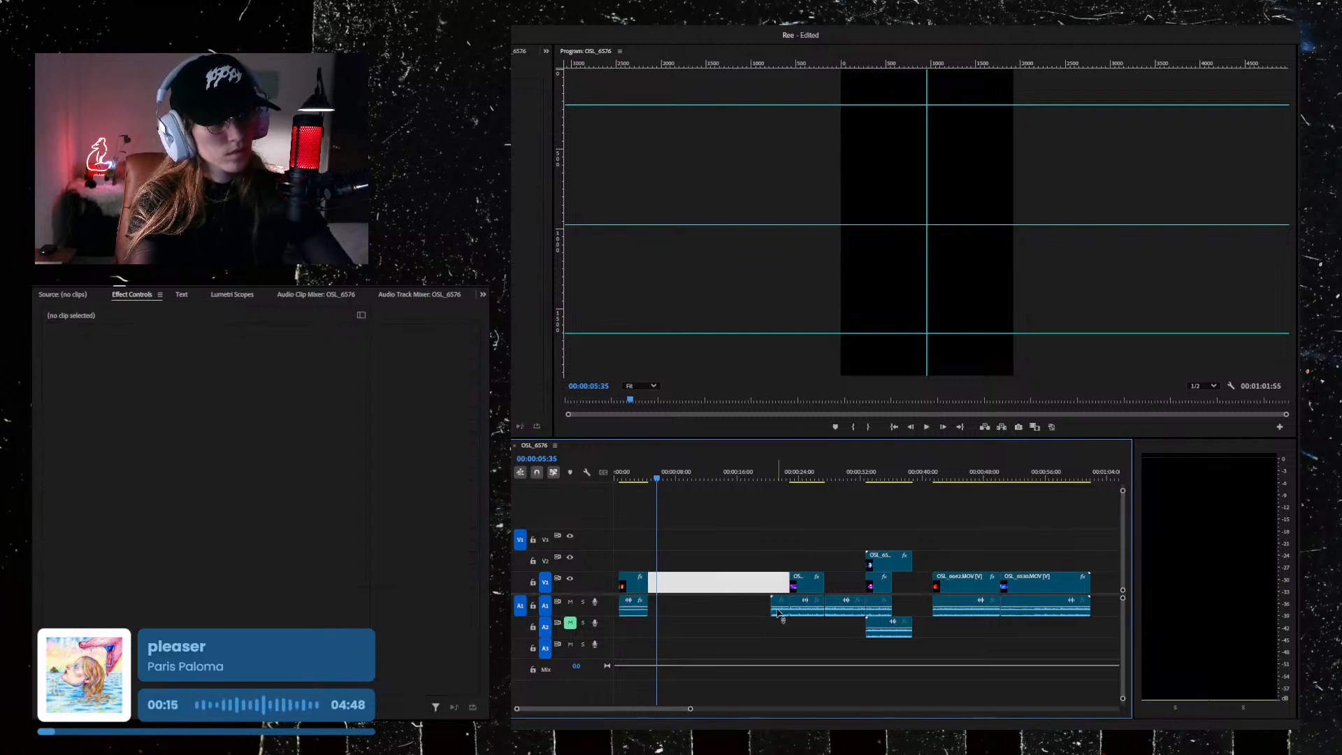
{"action": "key", "text": "Delete"}
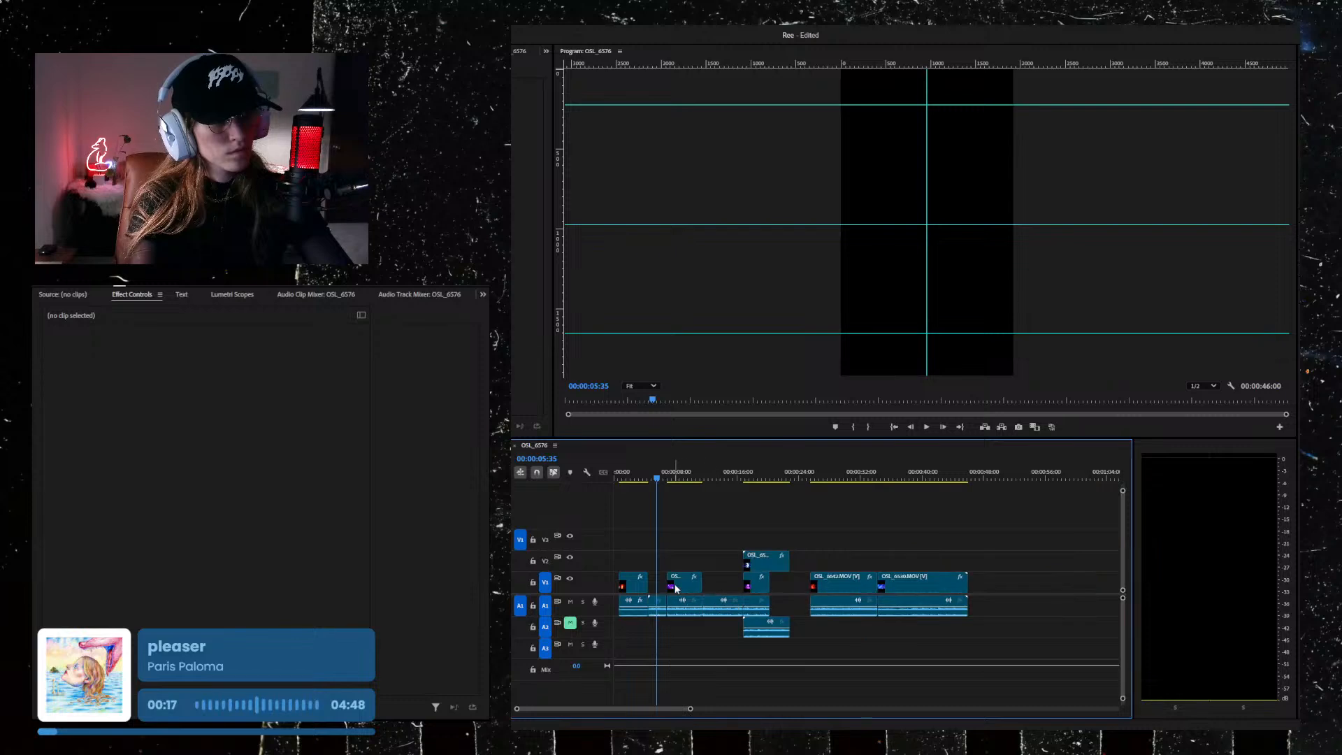
Step: Play through the gap and performer clip, delete the leftover audio after the opening clip, and ripple-delete the empty space
{"action": "key", "text": "space"}
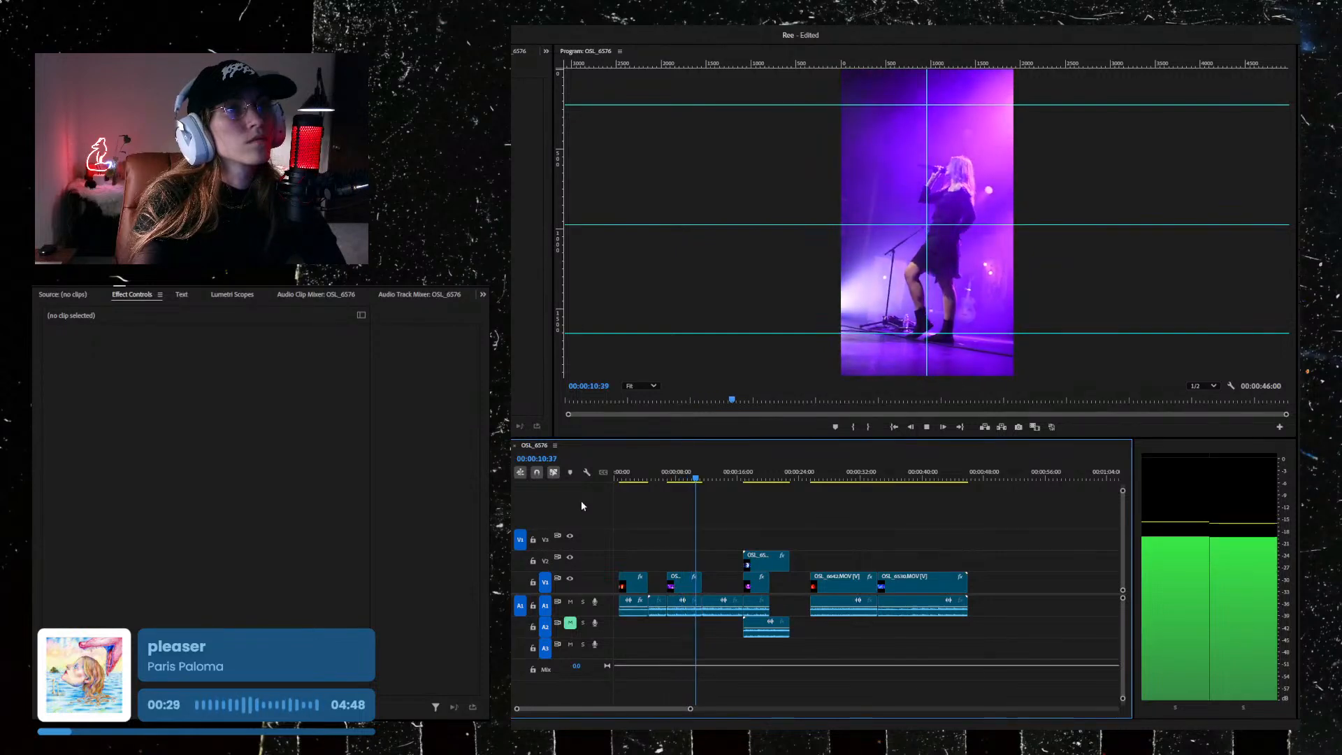
{"action": "key", "text": "space"}
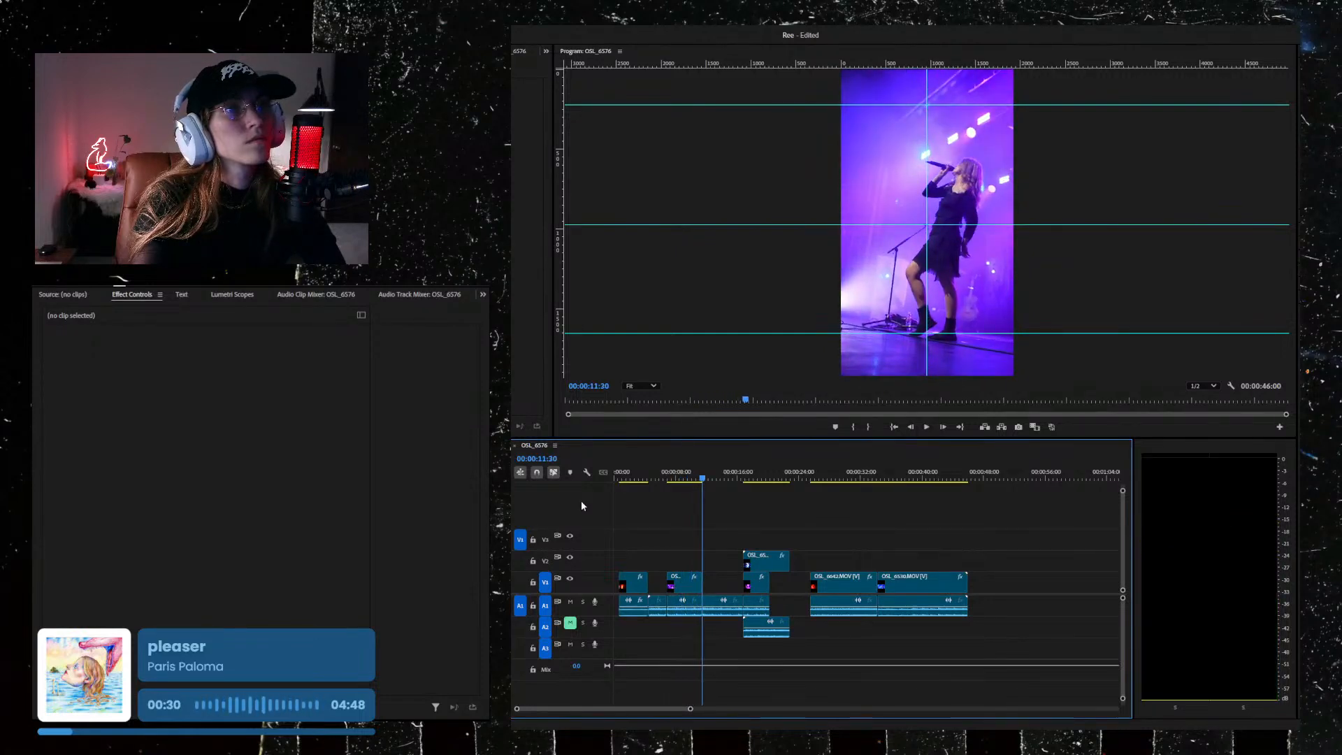
{"action": "left_click", "coordinate": [655, 608]}
{"action": "key", "text": "Delete"}
{"action": "left_click", "coordinate": [660, 584]}
{"action": "key", "text": "Delete"}
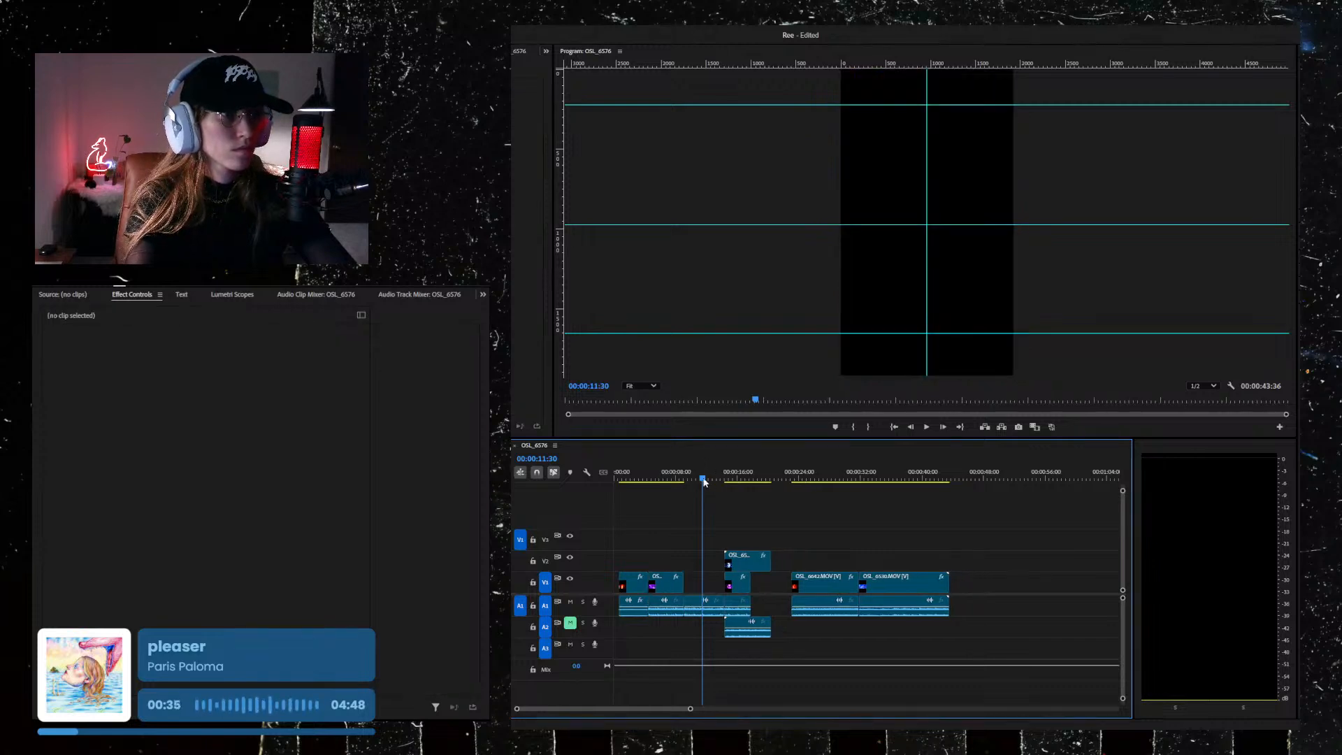
Step: Move the later OSL_6642.MOV clip up against the end of the blue-lit crowd clip and play it
{"action": "key", "text": "space"}
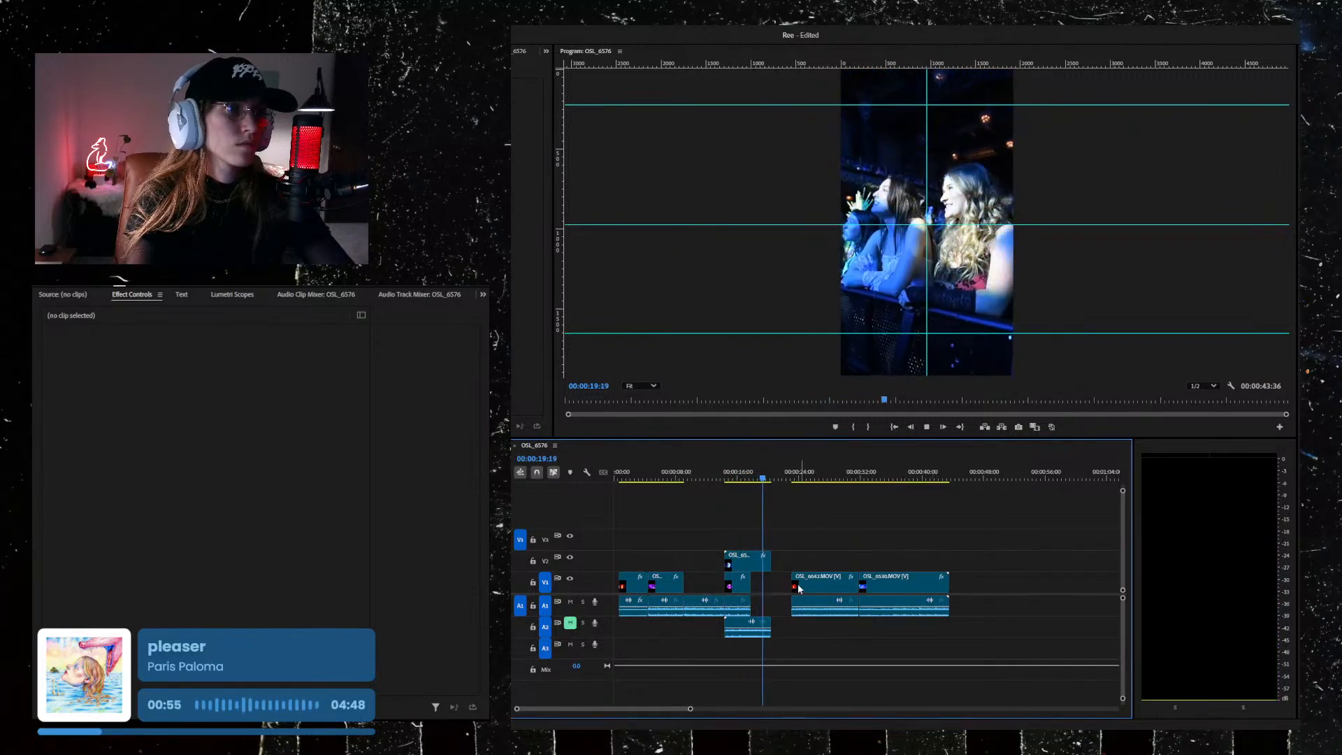
{"action": "left_click_drag", "start_coordinate": [830, 589], "coordinate": [816, 590]}
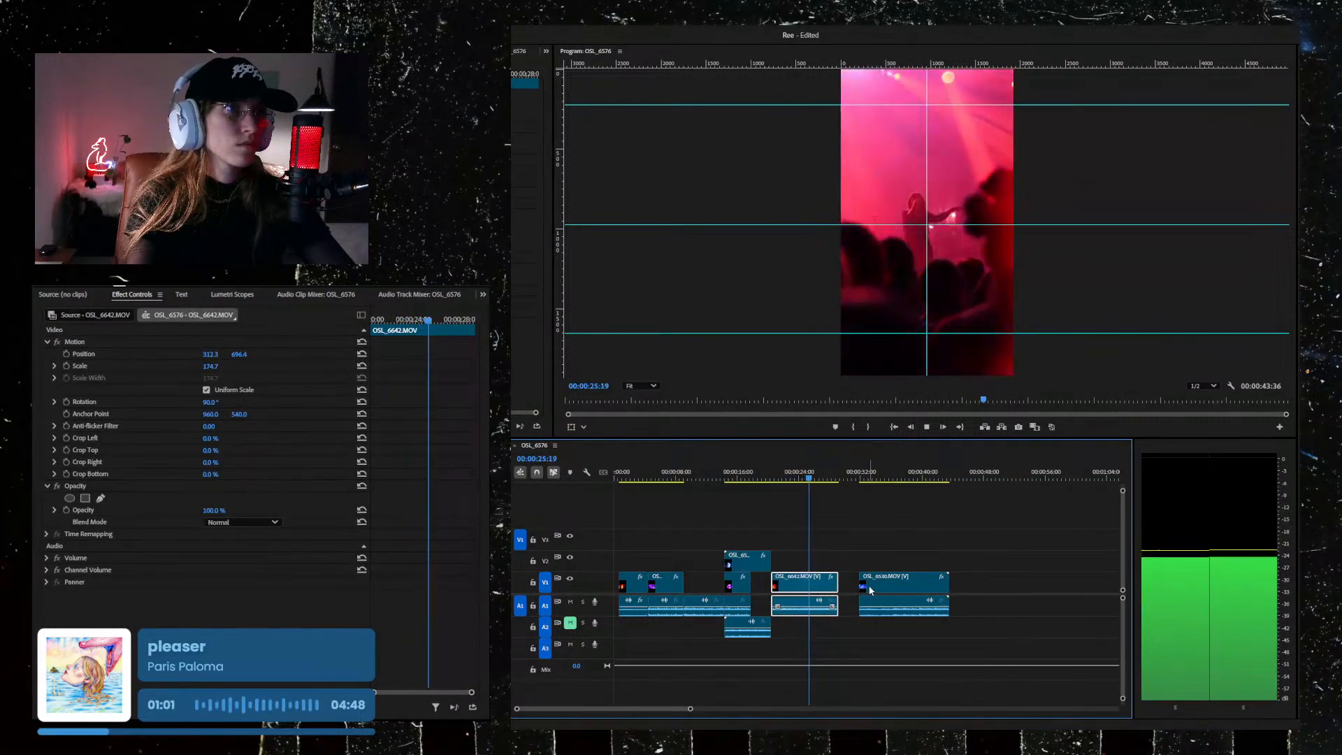
{"action": "key", "text": "space"}
{"action": "left_click_drag", "start_coordinate": [810, 480], "coordinate": [779, 480]}
{"action": "key", "text": "space"}
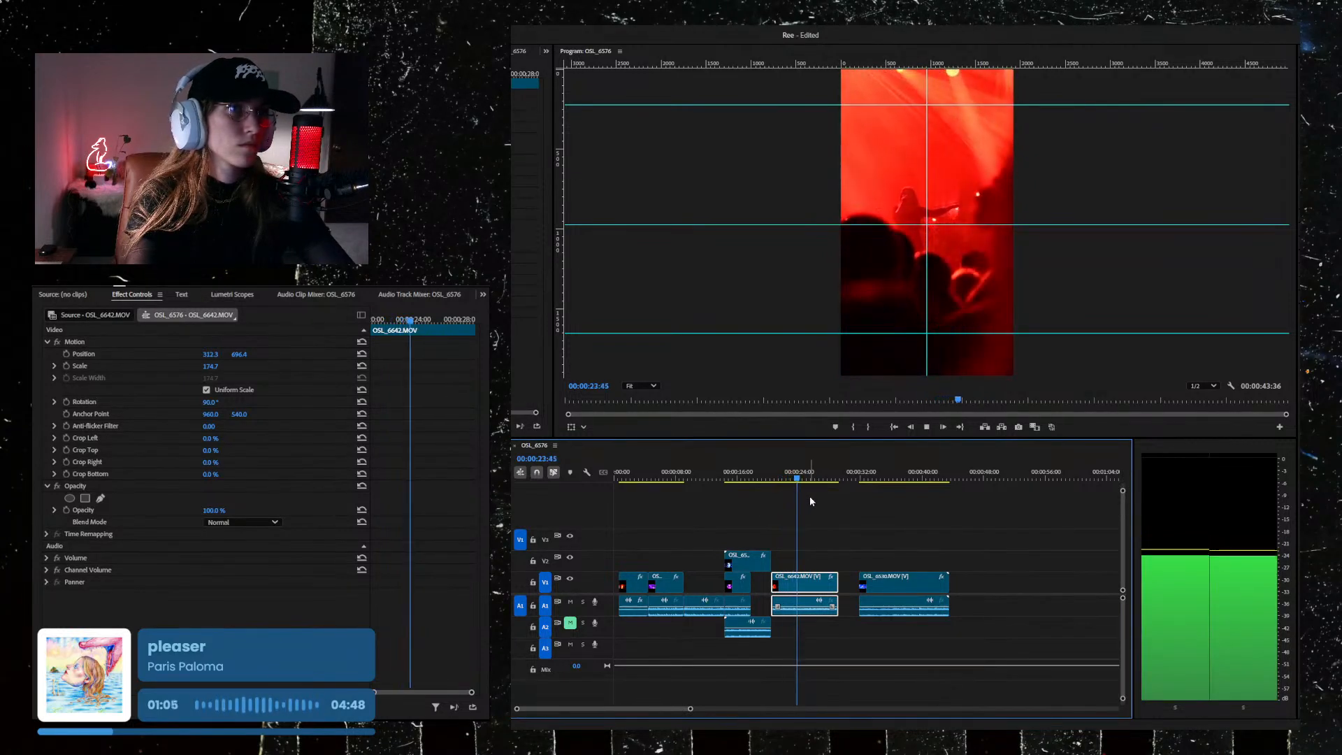
{"action": "key", "text": "space"}
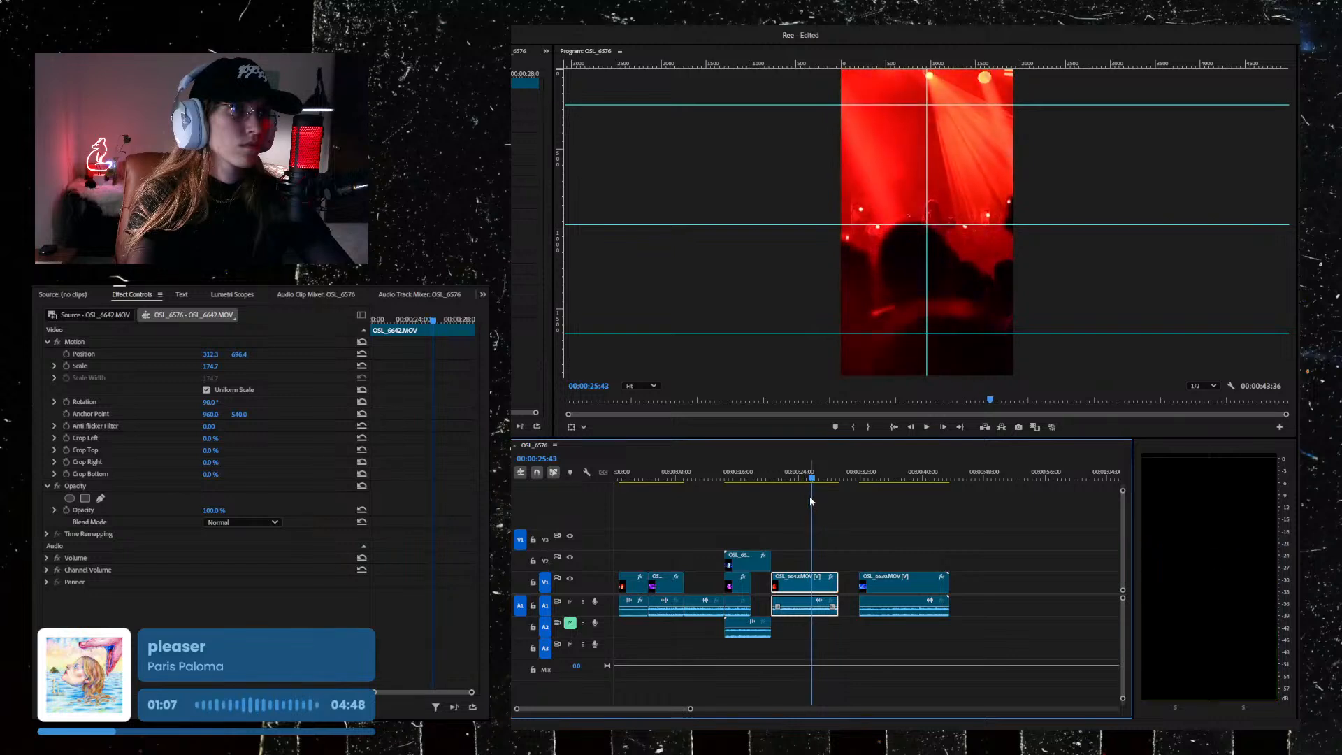
Step: Replay the later OSL_6642.MOV clip, split it at 00:00:24:39 and delete its remaining tail
{"action": "left_click", "coordinate": [809, 481]}
{"action": "left_click_drag", "start_coordinate": [809, 481], "coordinate": [781, 481]}
{"action": "key", "text": "space"}
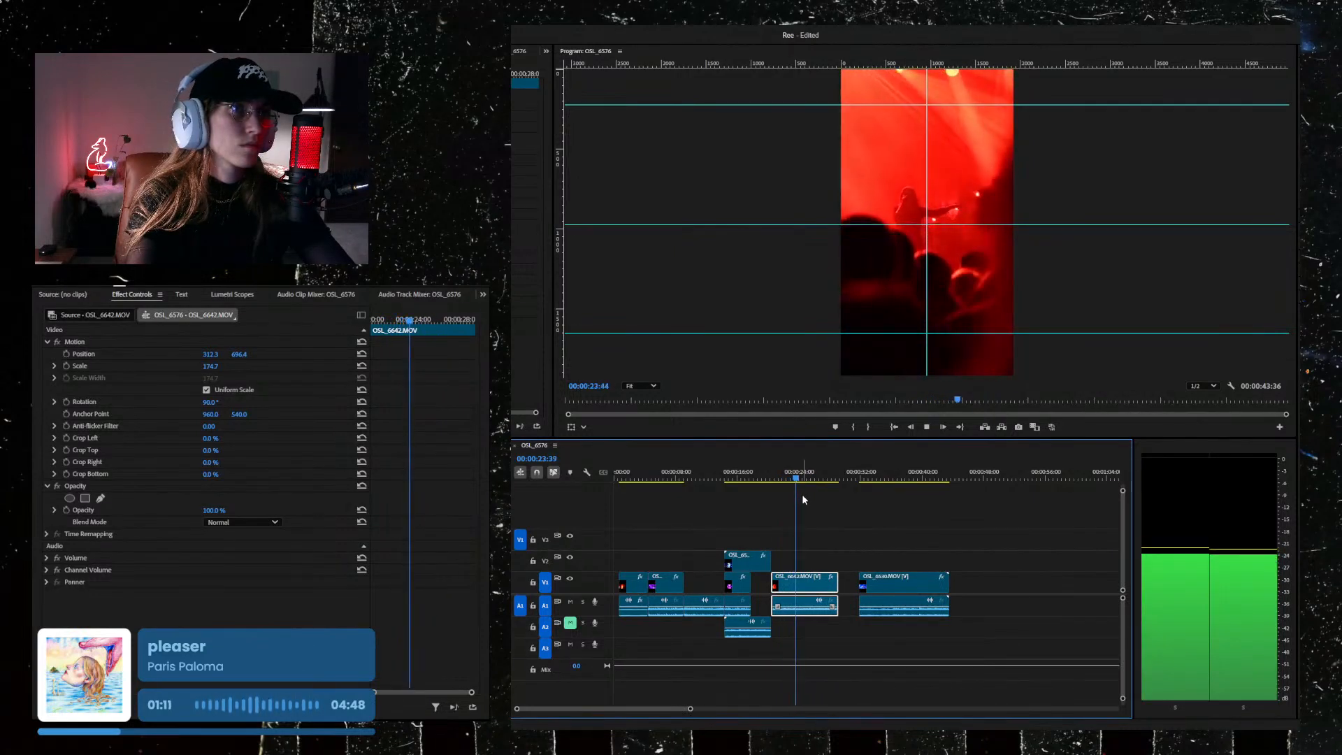
{"action": "key", "text": "space"}
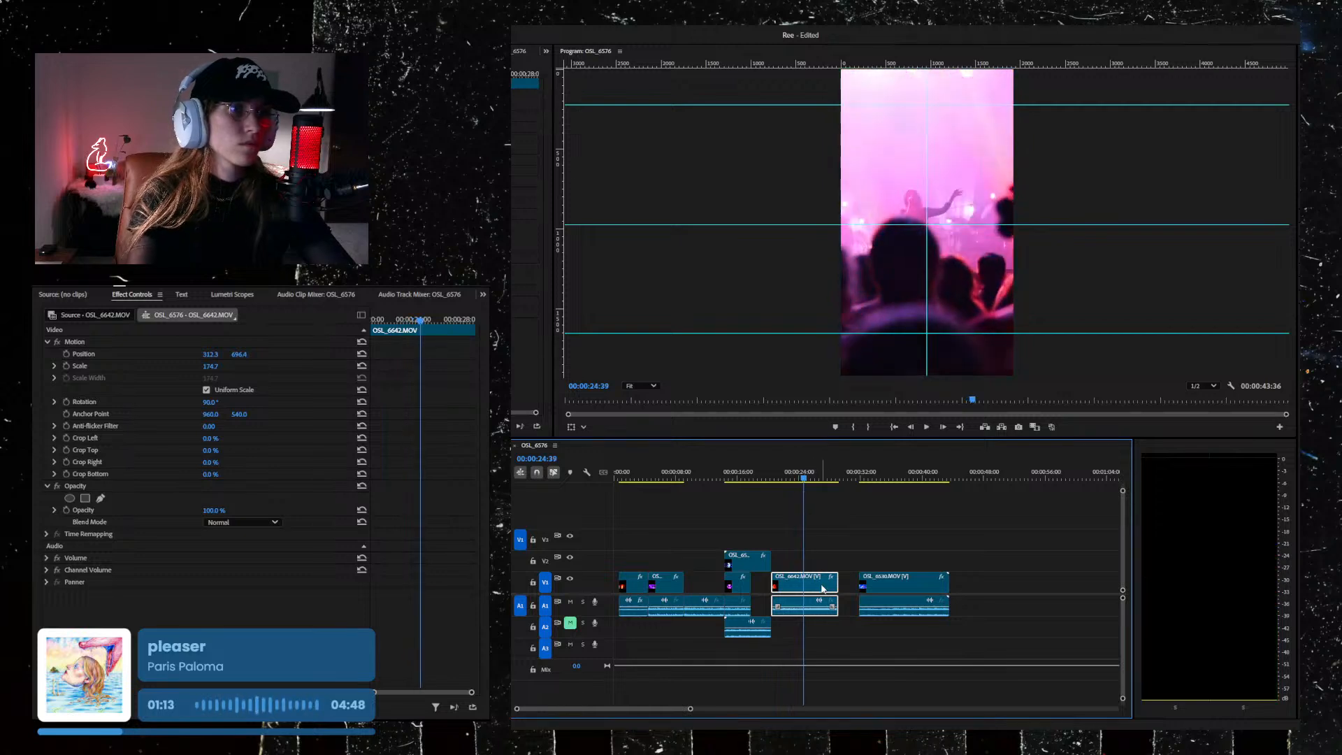
{"action": "key", "text": "ctrl+k"}
{"action": "key", "text": "space"}
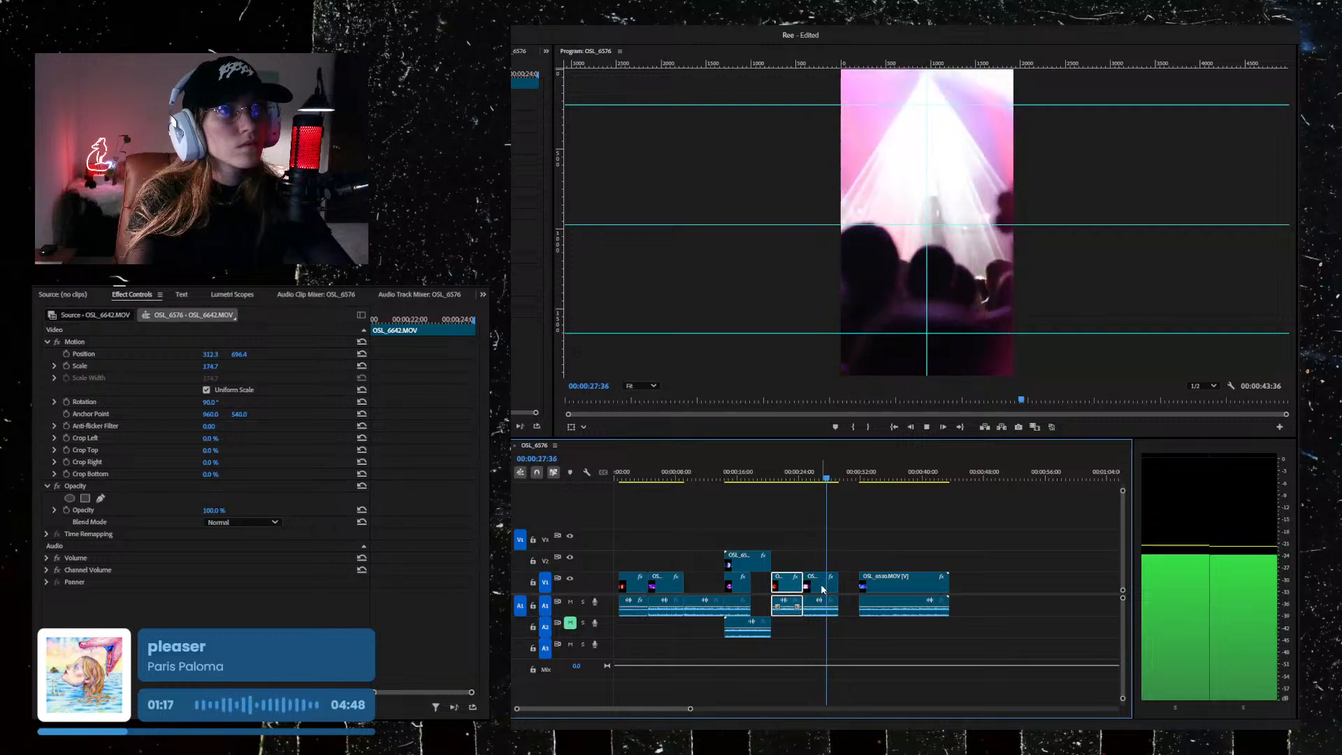
{"action": "left_click", "coordinate": [825, 589]}
{"action": "key", "text": "Delete"}
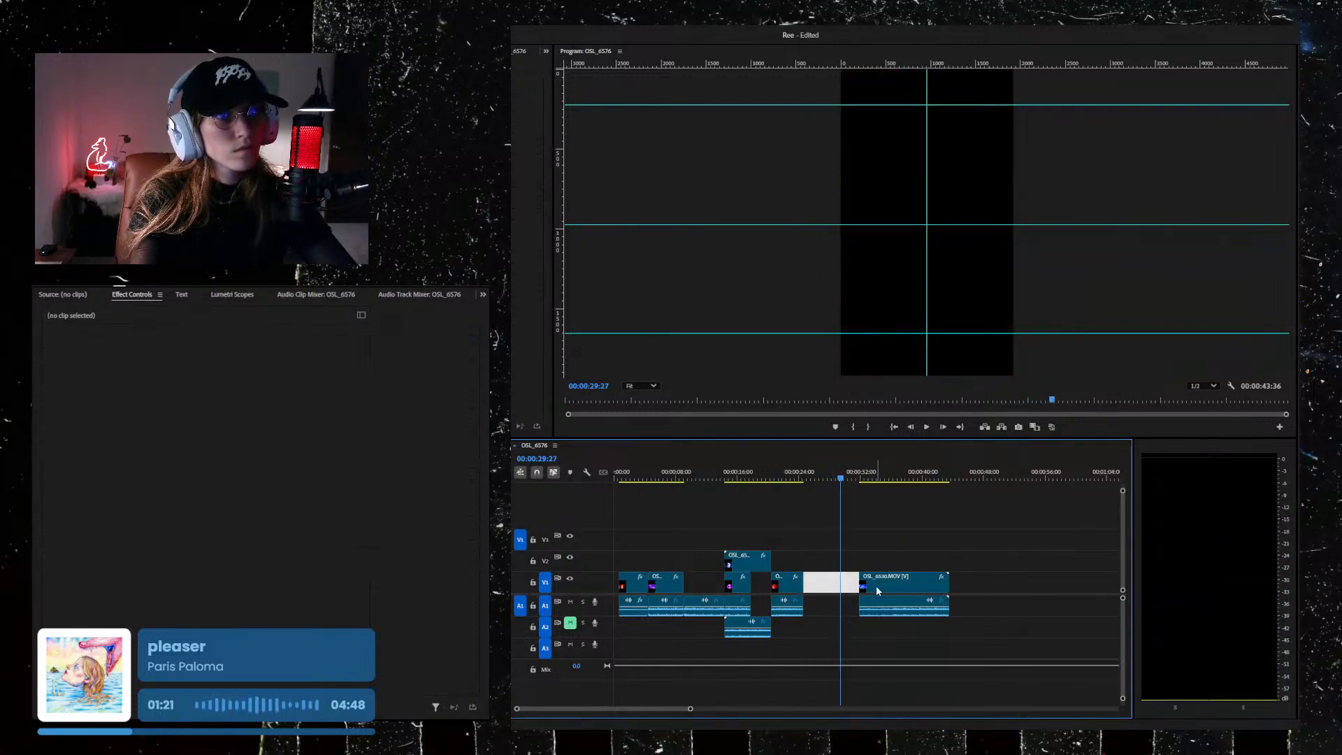
Step: Move OSL_6530.MOV against the trimmed OSL_6642.MOV clip, and delete it with its audio from the sequence end
{"action": "left_click_drag", "start_coordinate": [875, 585], "coordinate": [827, 589]}
{"action": "left_click_drag", "start_coordinate": [840, 481], "coordinate": [799, 480]}
{"action": "left_click", "coordinate": [868, 605]}
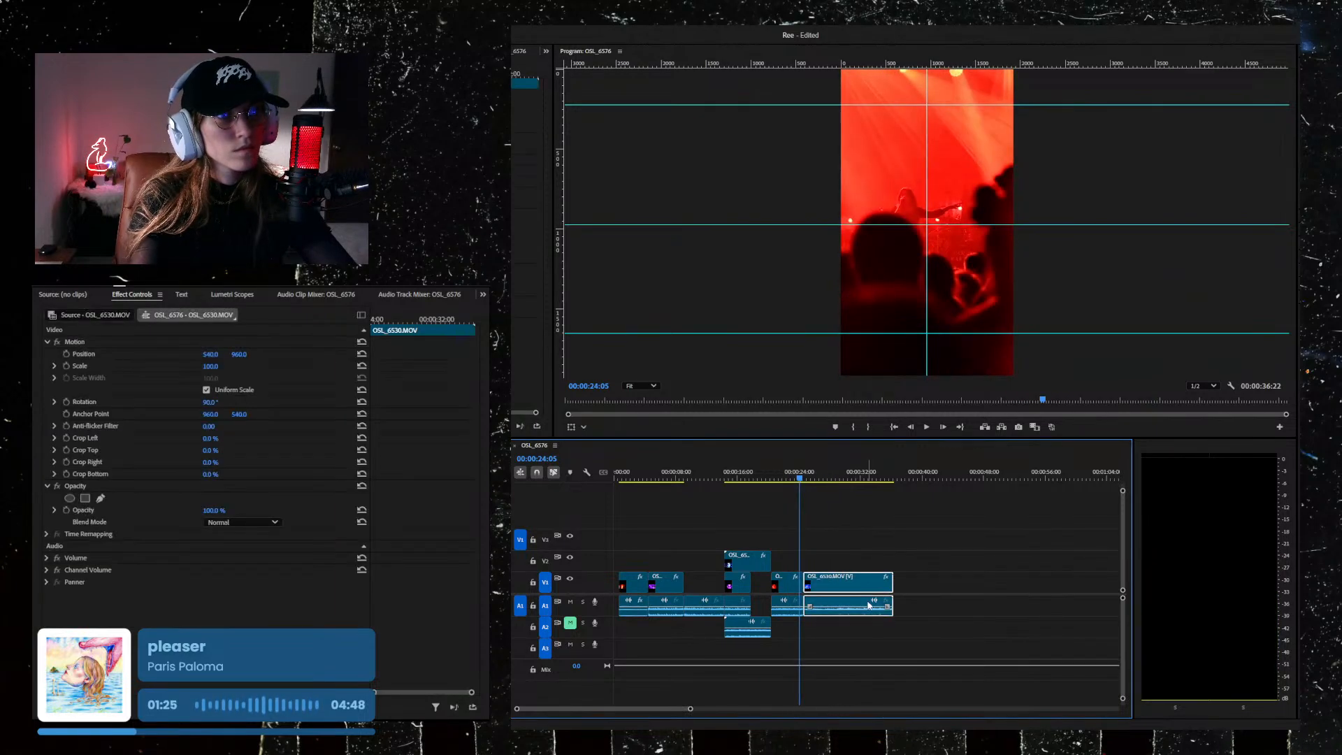
{"action": "key", "text": "Delete"}
Step: Play from the sequence start and ripple-delete the empty space before the opening raised-hands clip
{"action": "left_click_drag", "start_coordinate": [800, 477], "coordinate": [587, 490]}
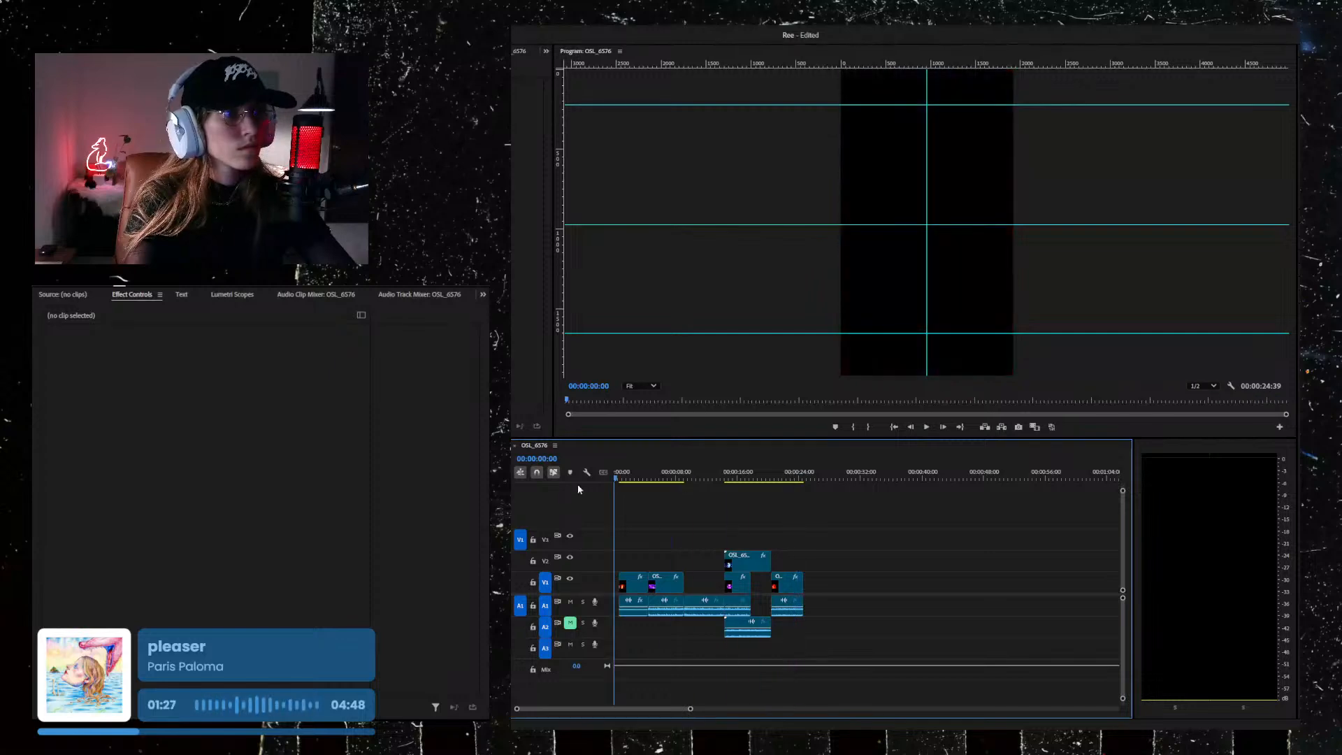
{"action": "key", "text": "space"}
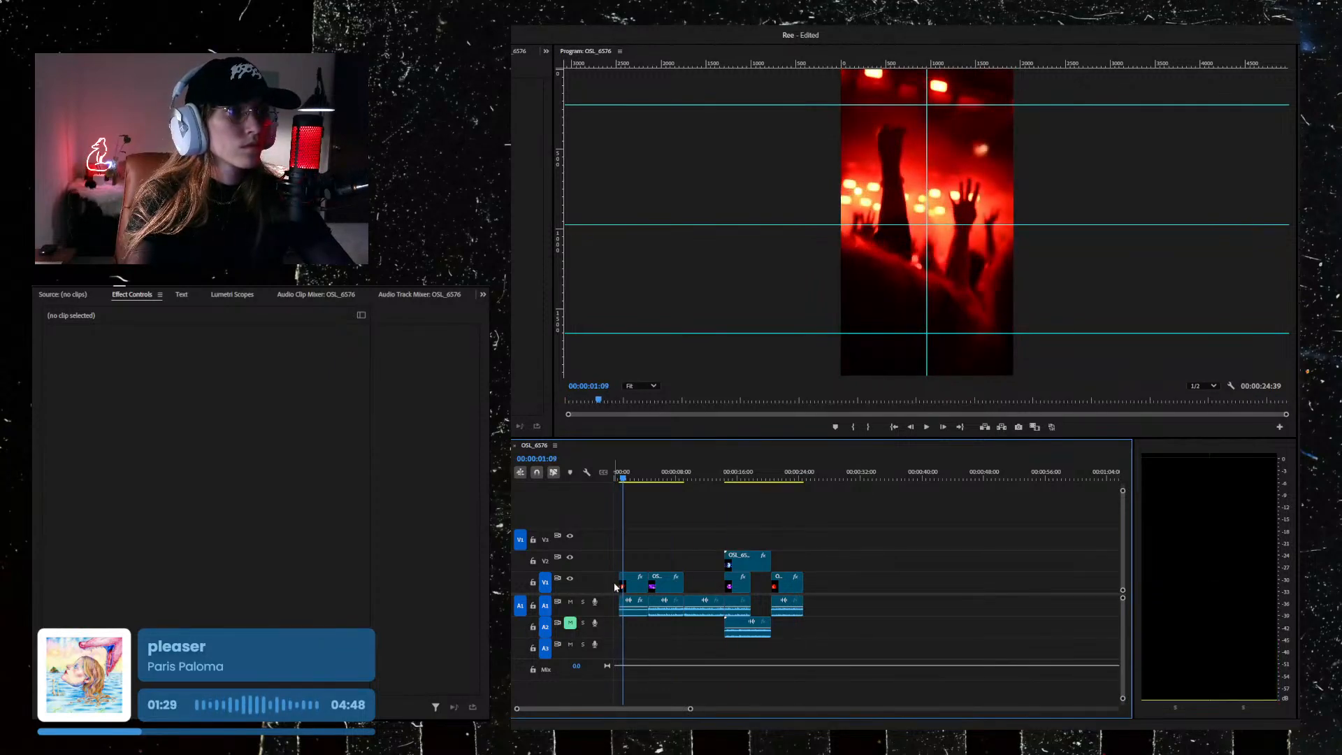
{"action": "key", "text": "Delete"}
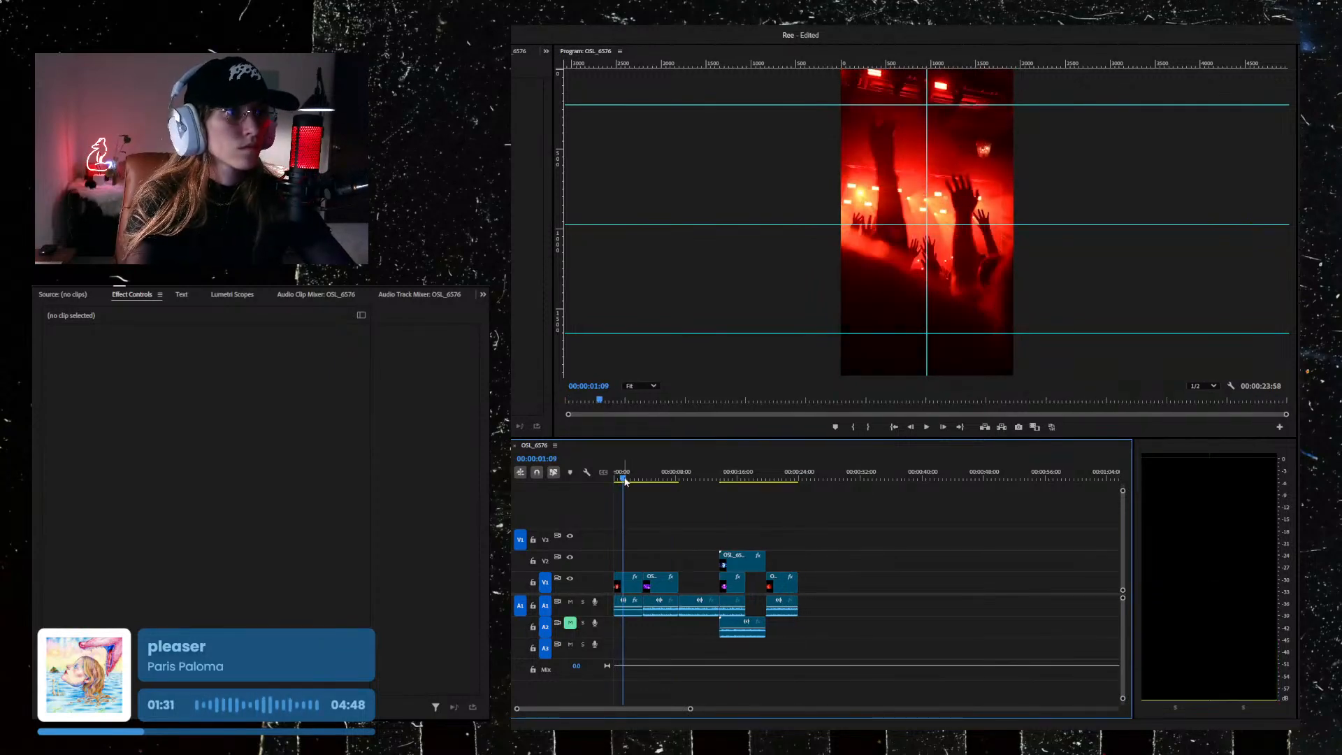
Step: Split the opening OSL_6642.MOV clip at 00:00:02:16, delete its tail and close the resulting gap
{"action": "key", "text": "space"}
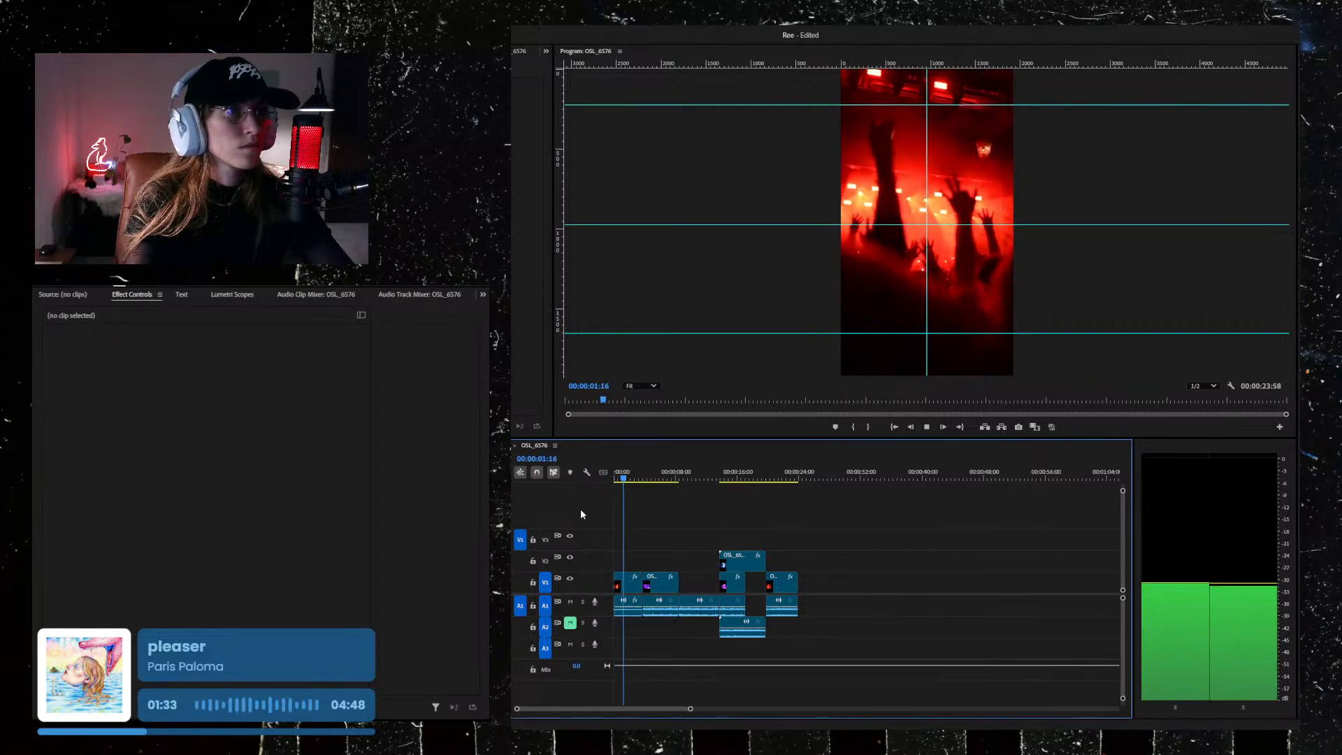
{"action": "key", "text": "space"}
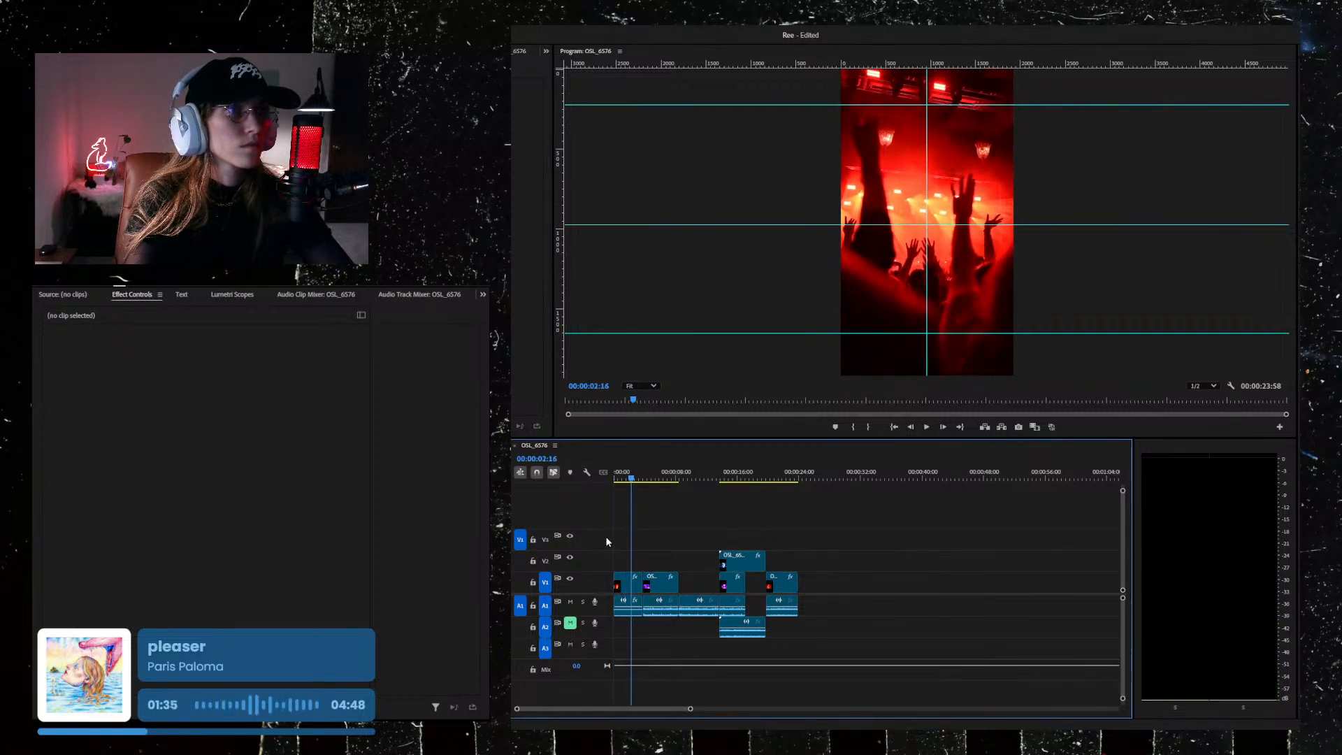
{"action": "left_click", "coordinate": [636, 591]}
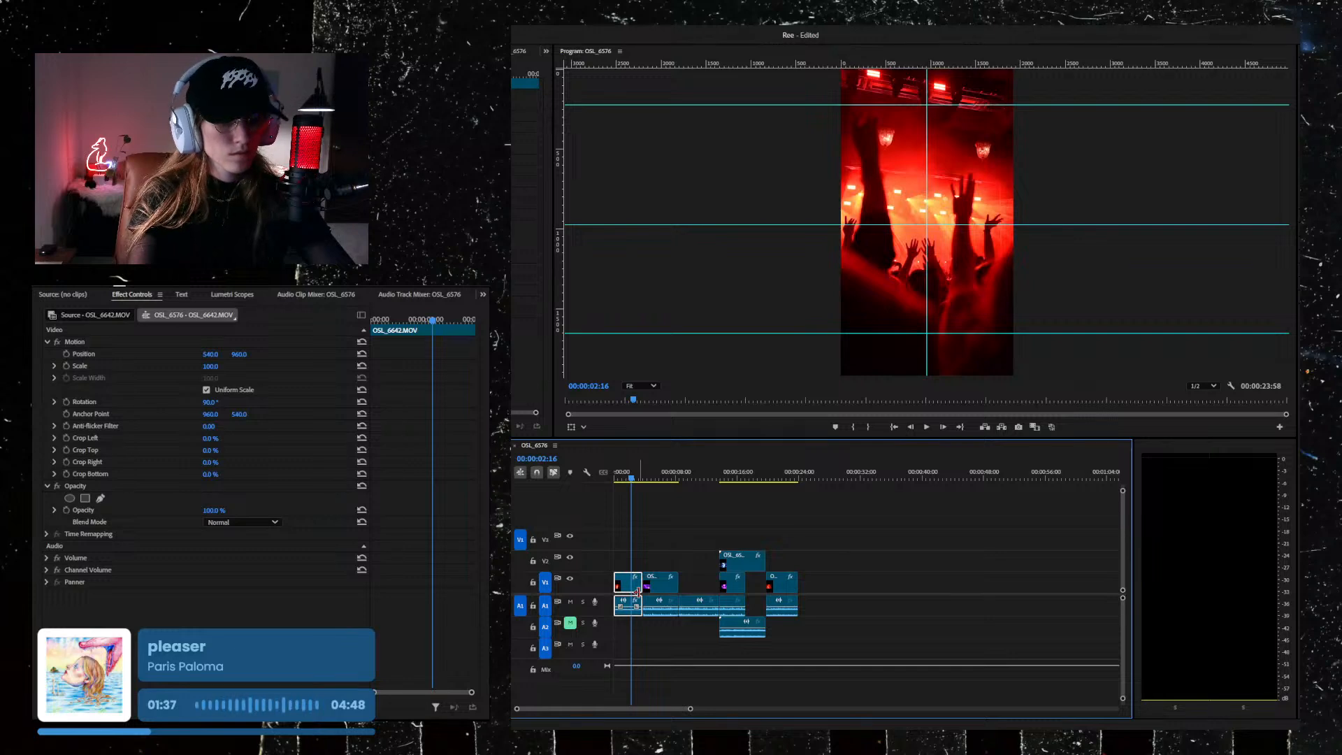
{"action": "key", "text": "Home"}
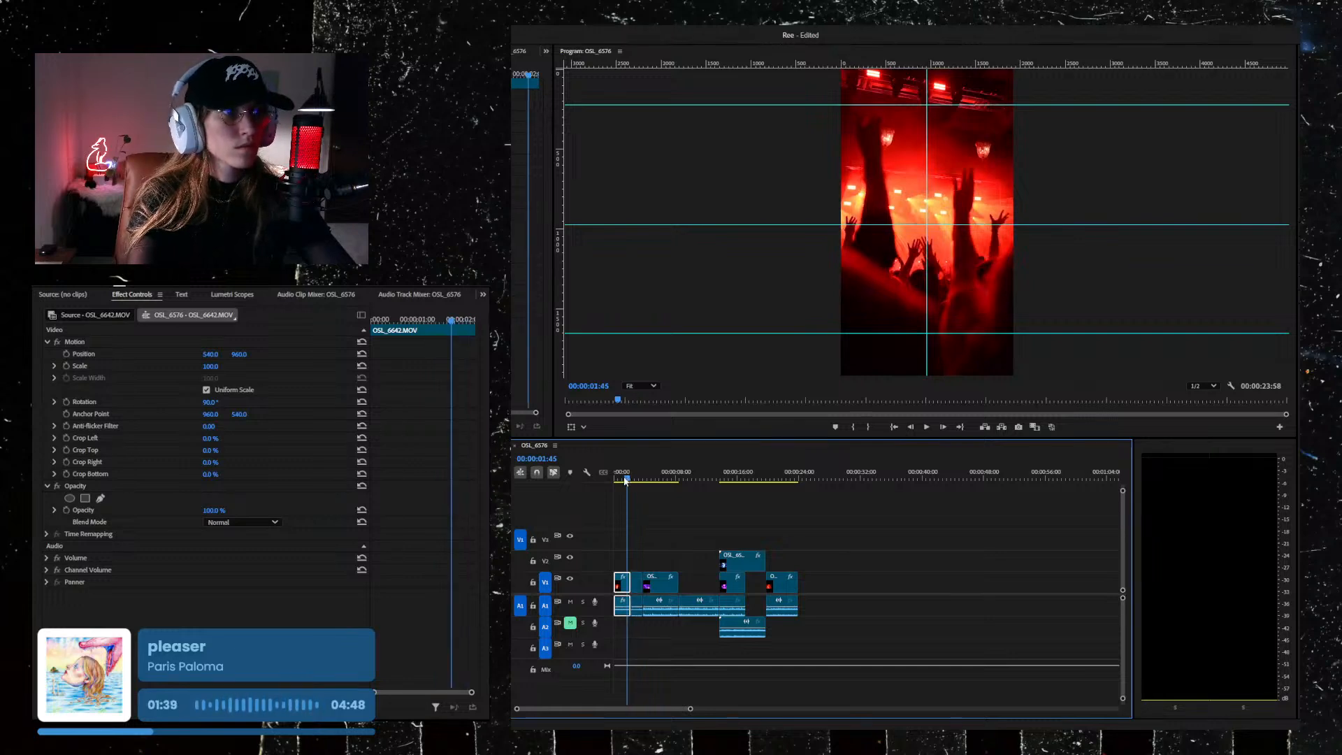
{"action": "key", "text": "space"}
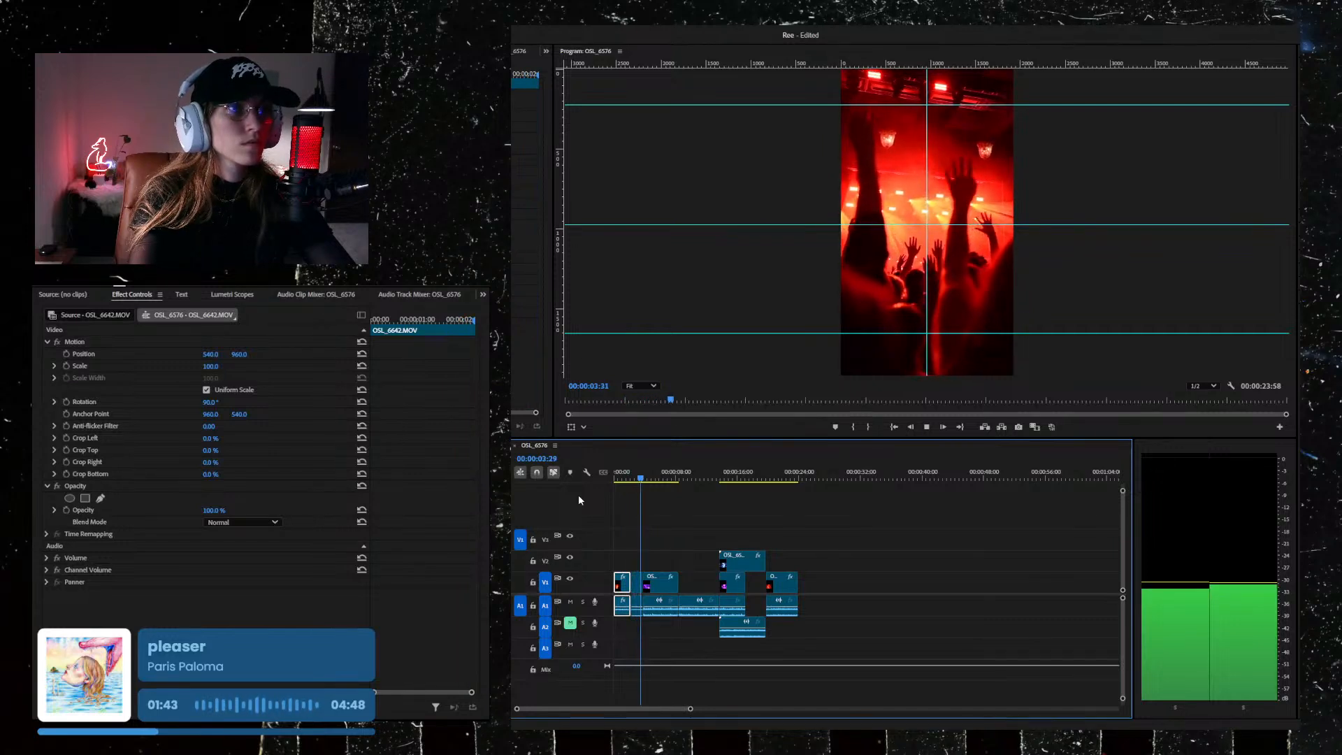
{"action": "key", "text": "space"}
{"action": "key", "text": "Delete"}
{"action": "key", "text": "Delete"}
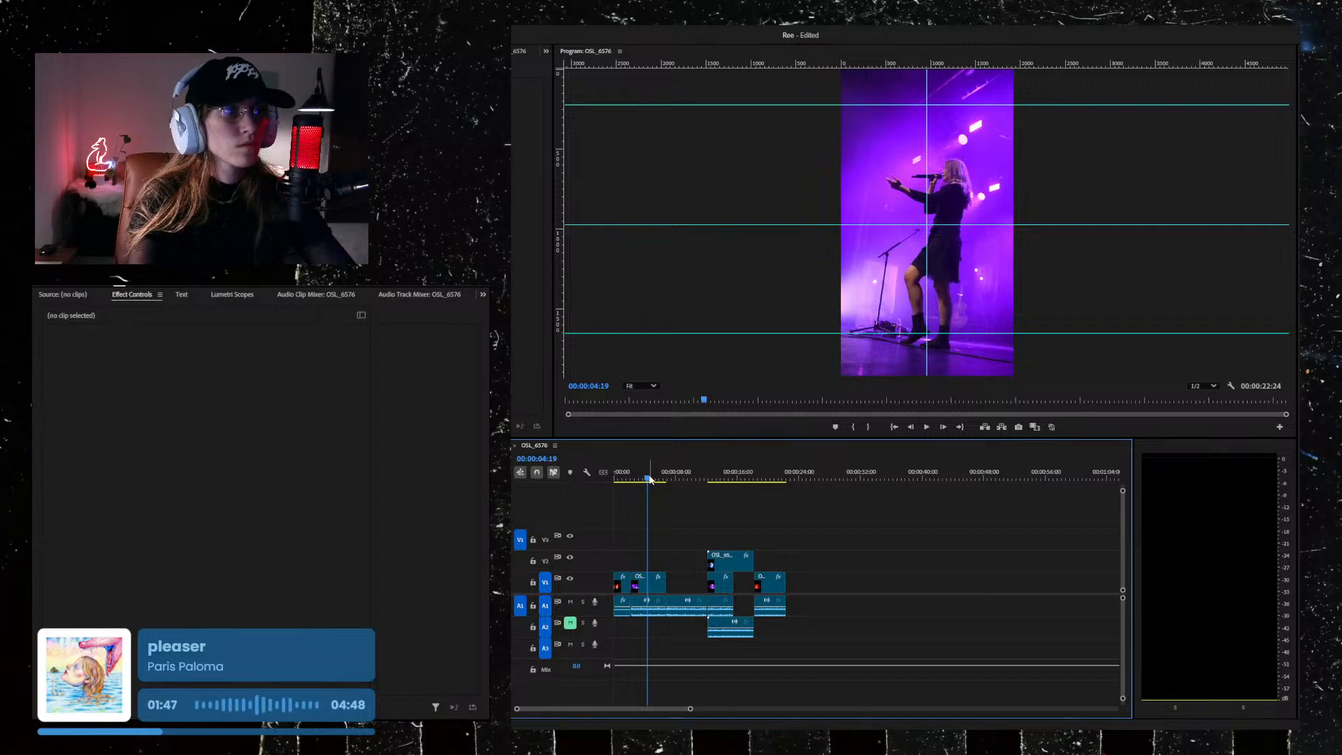
Step: Play the opening transition and ripple-trim the start of the OSL_6576.MOV performer clip at 00:00:03:09
{"action": "left_click_drag", "start_coordinate": [649, 480], "coordinate": [606, 484]}
{"action": "key", "text": "space"}
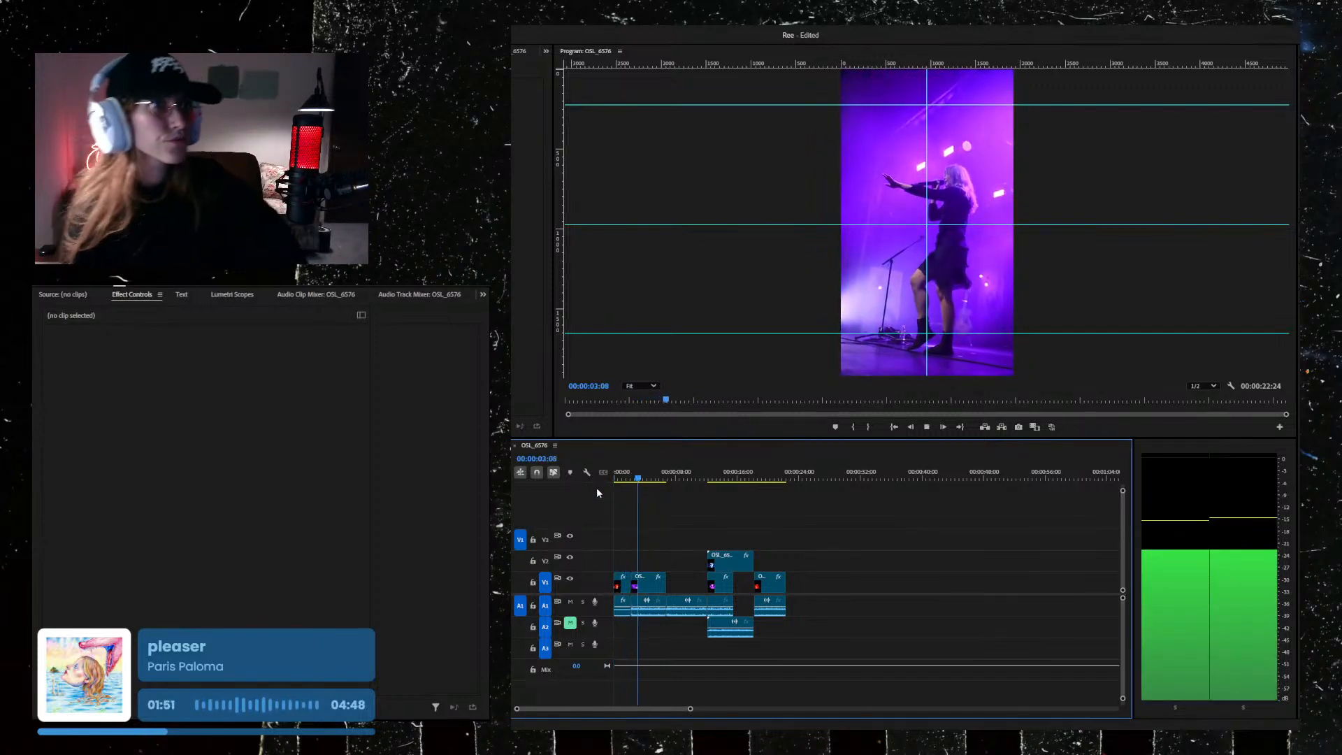
{"action": "key", "text": "space"}
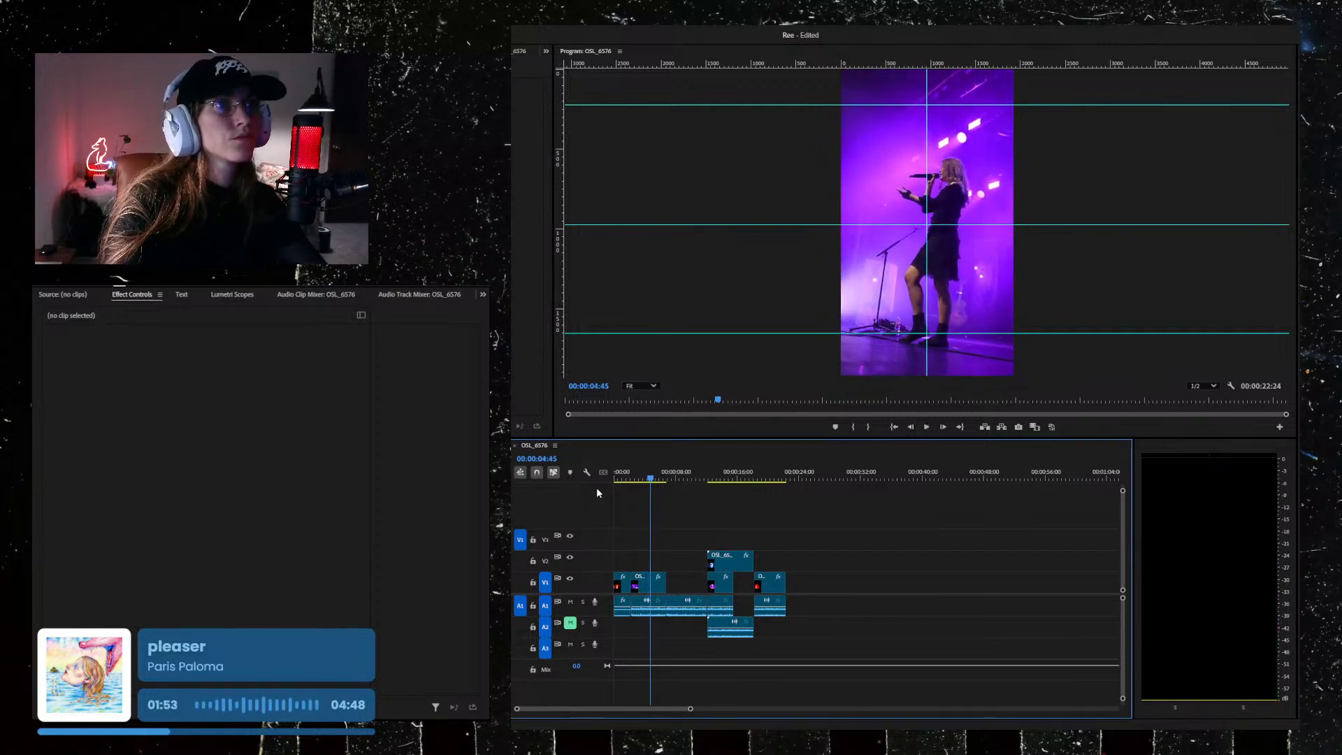
{"action": "left_click_drag", "start_coordinate": [652, 481], "coordinate": [603, 486]}
{"action": "key", "text": "space"}
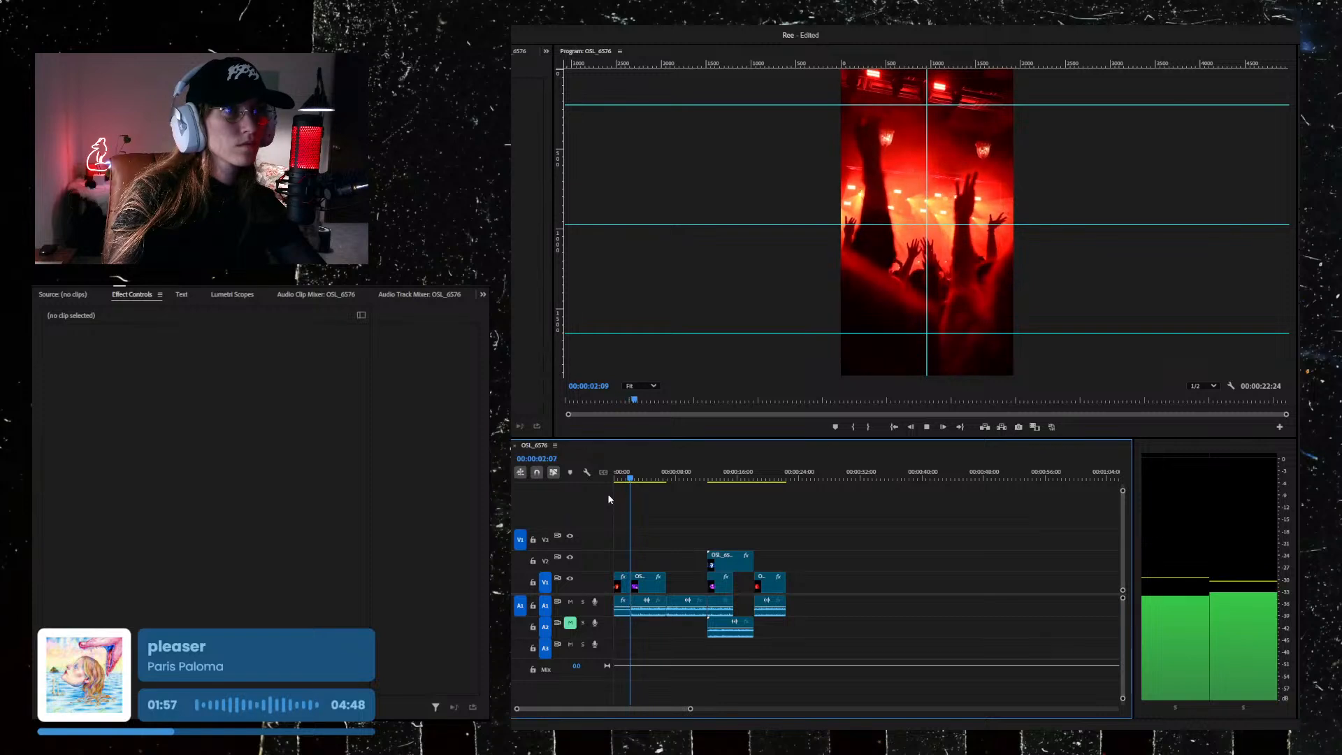
{"action": "key", "text": "space"}
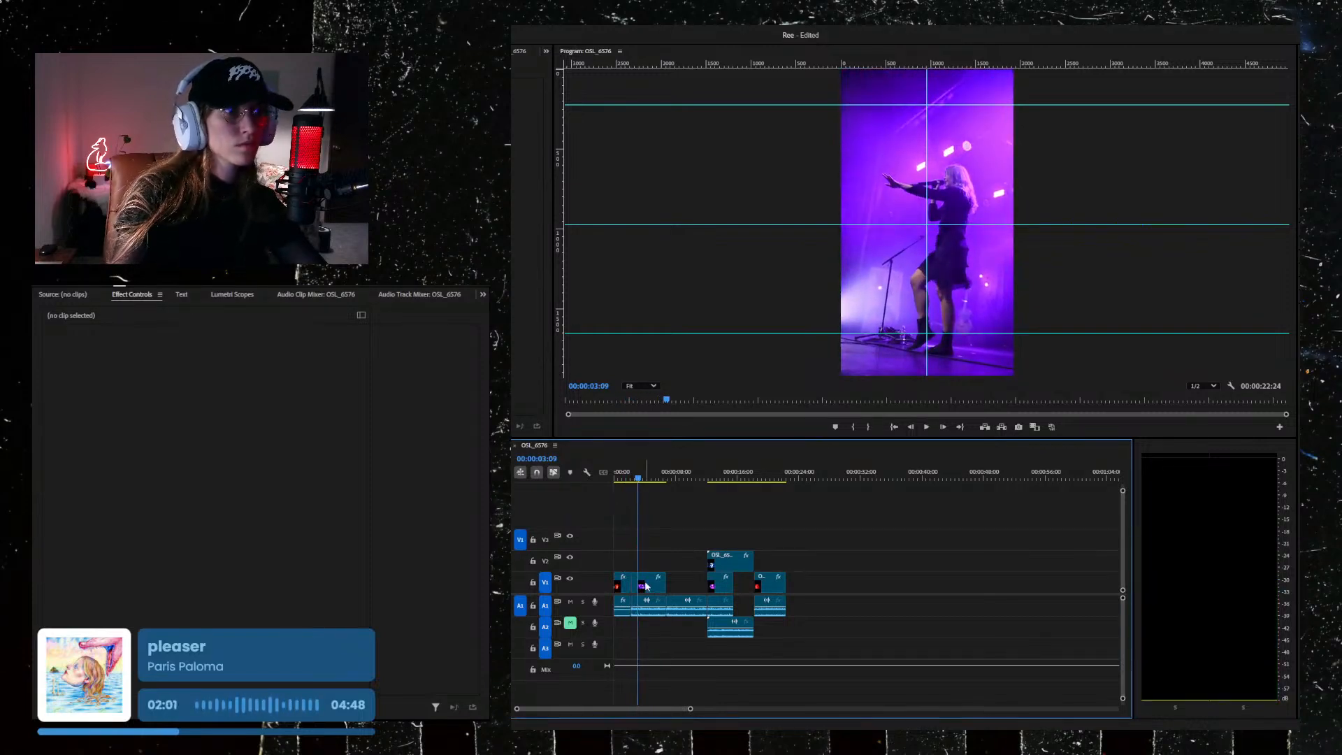
{"action": "left_click", "coordinate": [637, 584]}
{"action": "key", "text": "shift+Delete"}
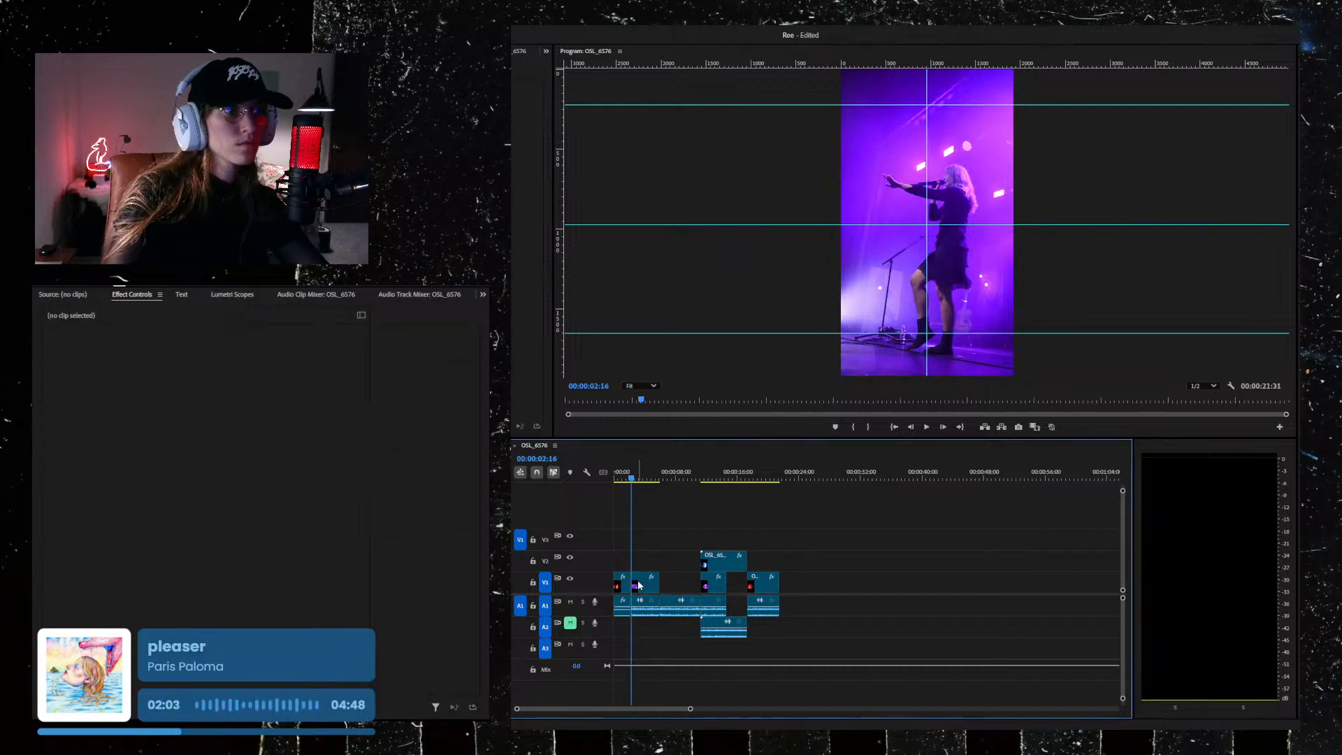
Step: Split the OSL_6576.MOV performer clip at 00:00:05:20, delete its tail and close the gap in the audio
{"action": "key", "text": "Home"}
{"action": "key", "text": "space"}
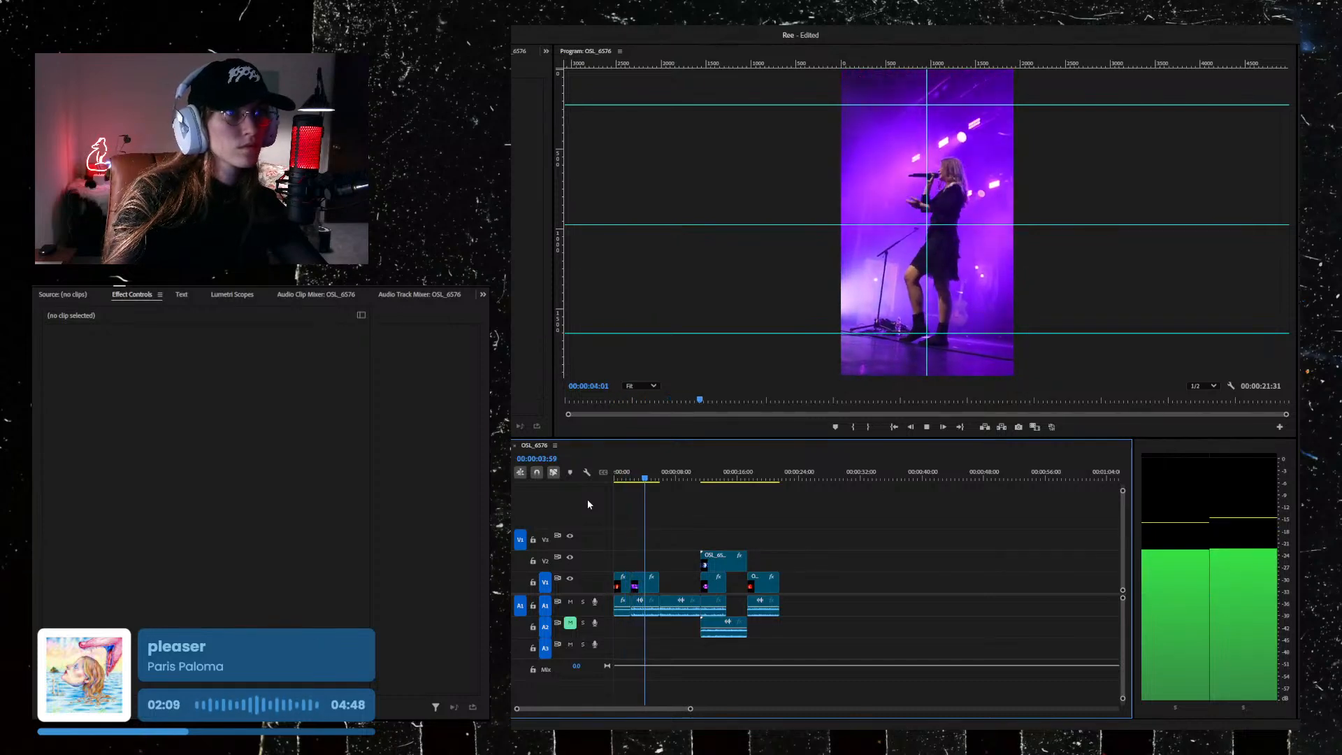
{"action": "key", "text": "space"}
{"action": "left_click", "coordinate": [649, 586]}
{"action": "key", "text": "ctrl+k"}
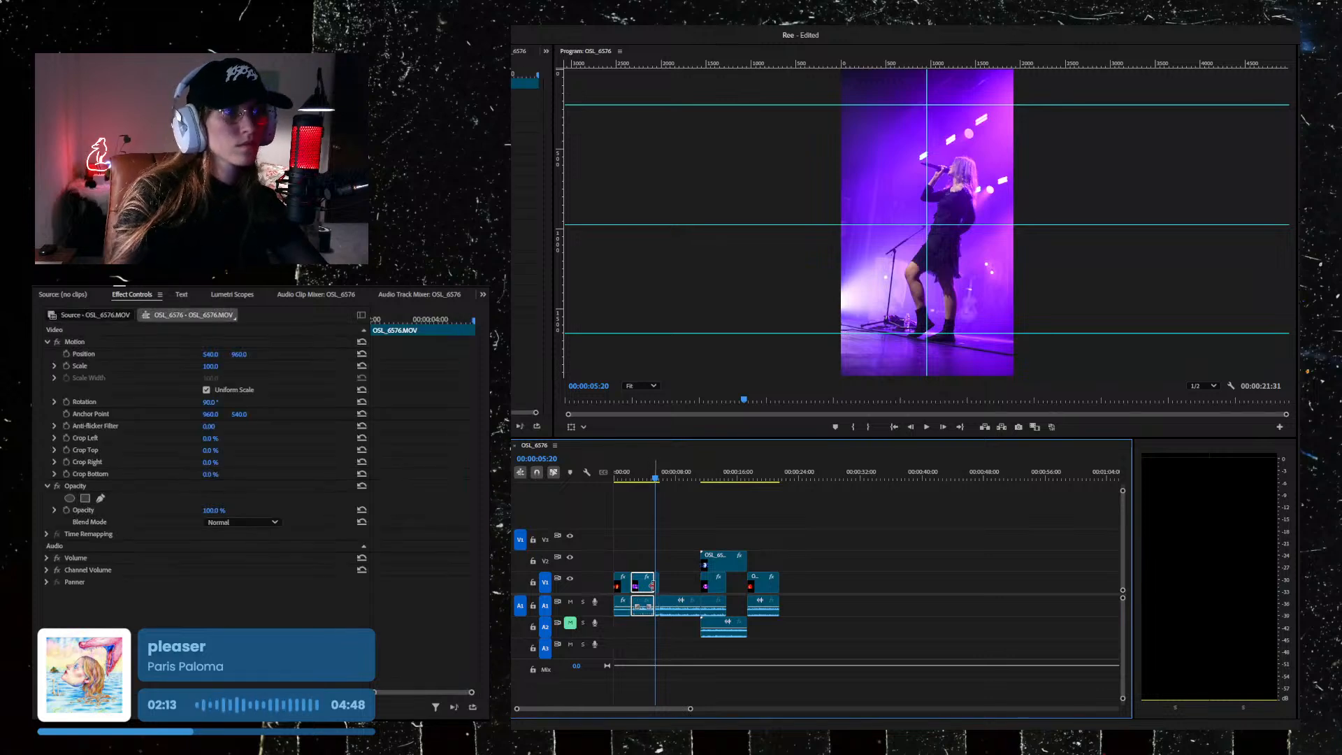
{"action": "key", "text": "Delete"}
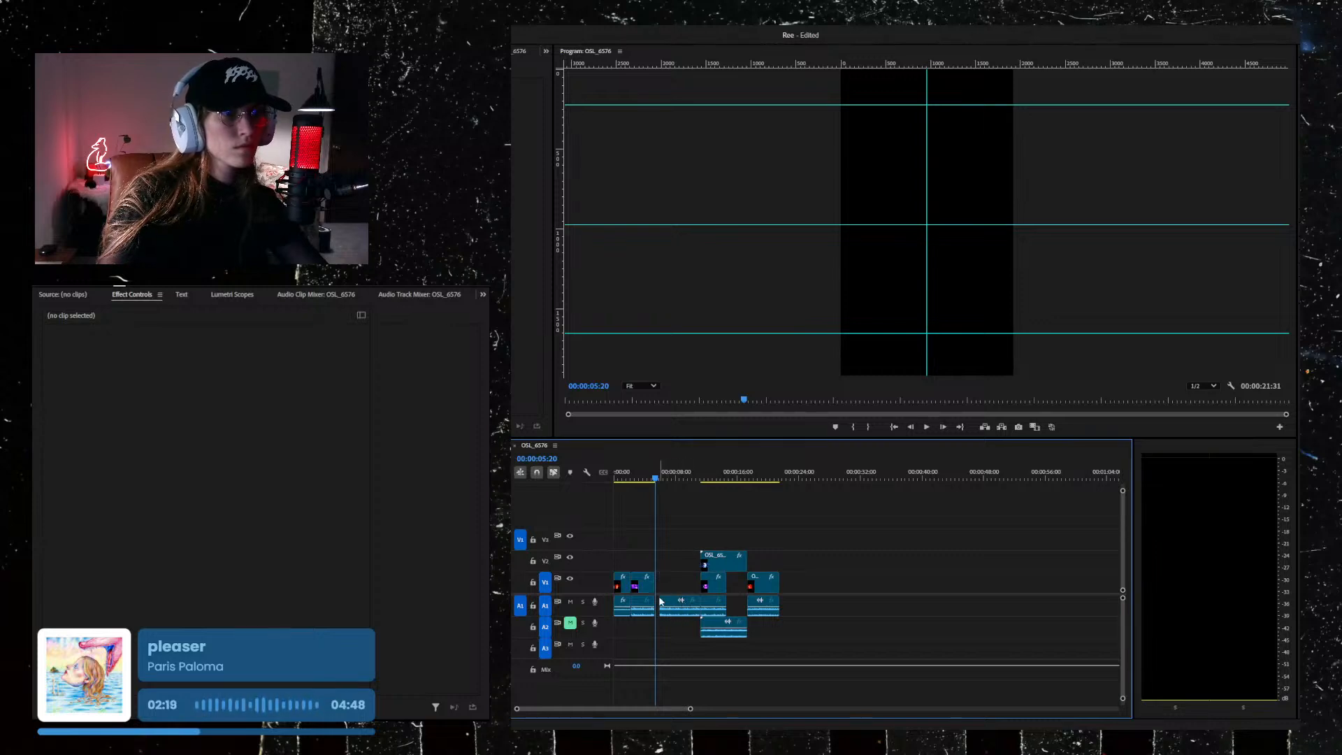
{"action": "key", "text": "Delete"}
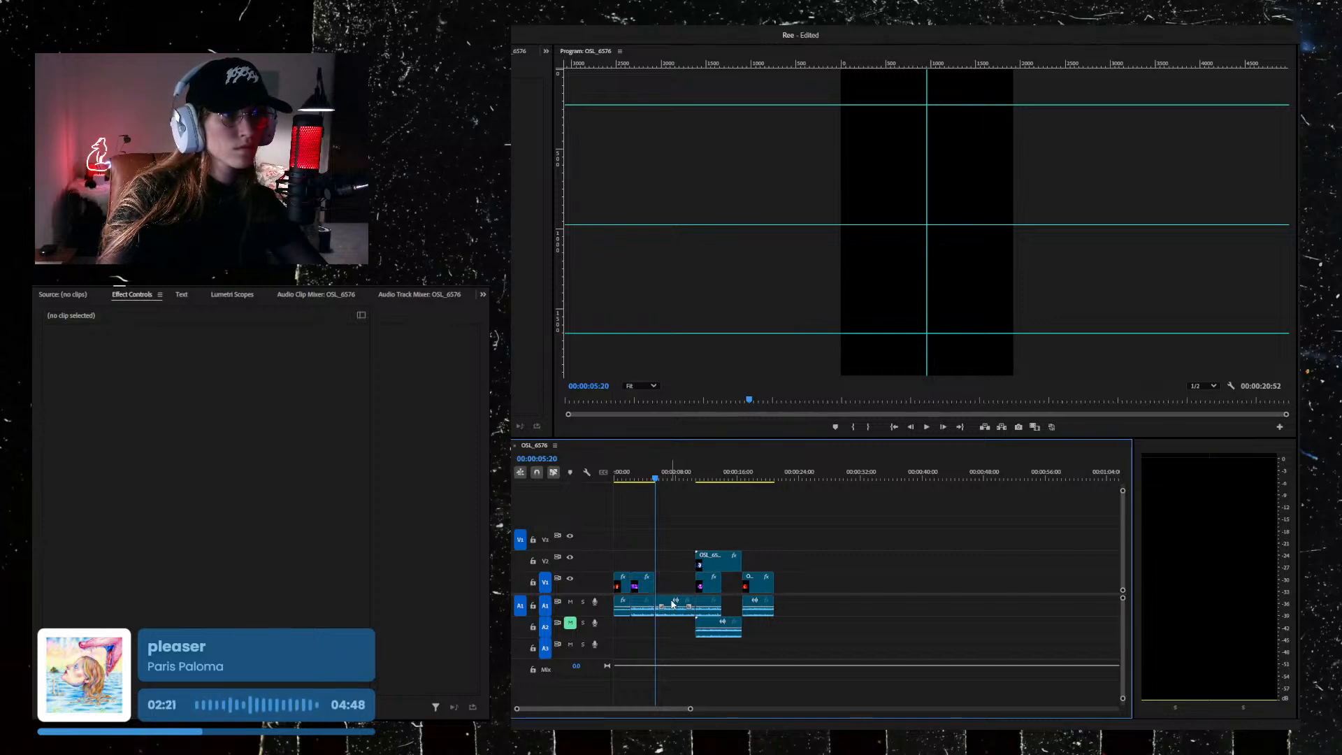
Step: Play the sequence from the start and delete the leftover audio between the OSL_6576.MOV performer clip and the crowd clip
{"action": "left_click_drag", "start_coordinate": [656, 479], "coordinate": [610, 493]}
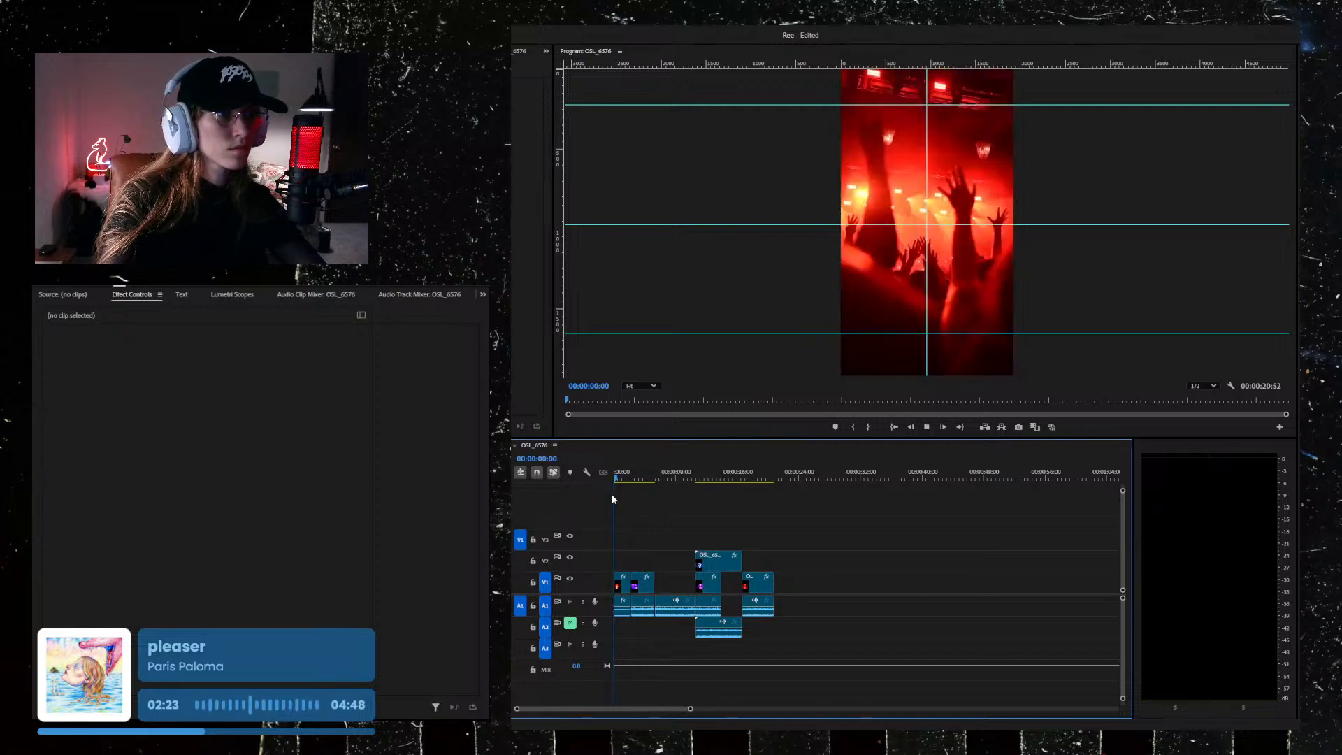
{"action": "key", "text": "space"}
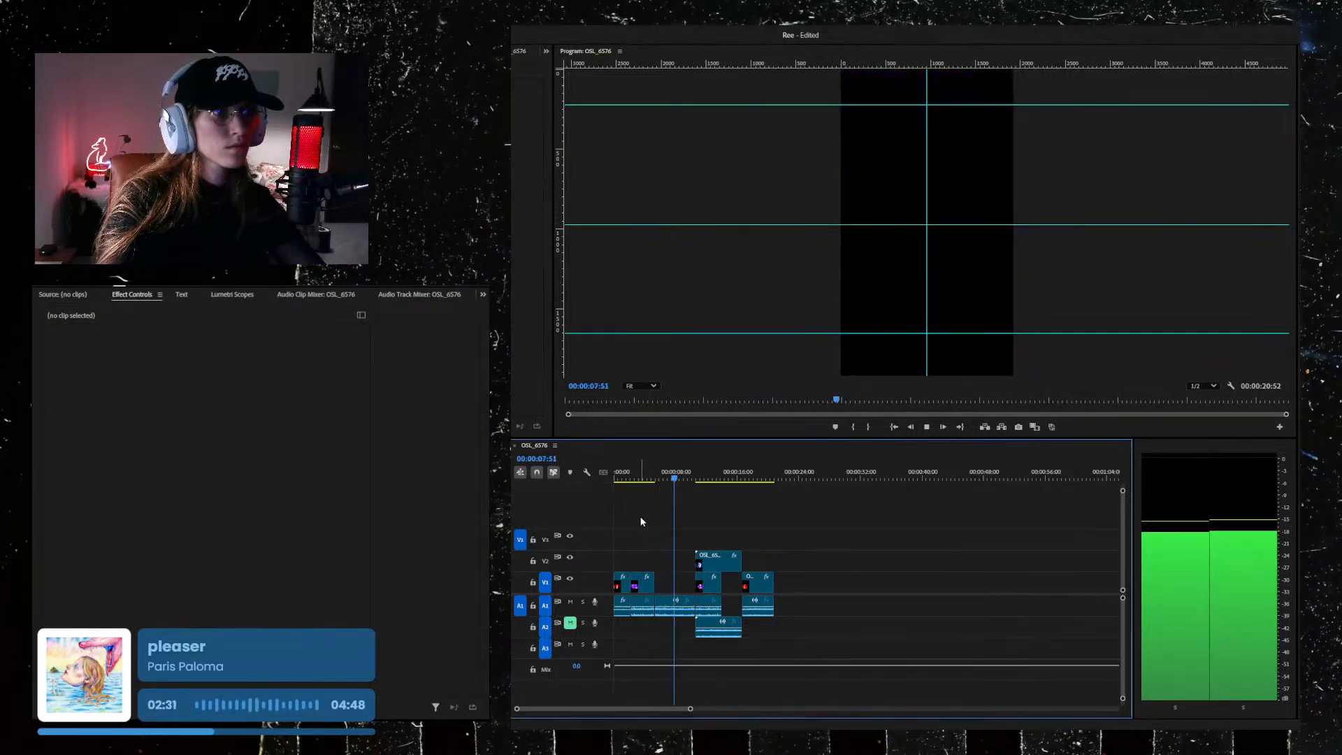
{"action": "left_click", "coordinate": [678, 606]}
{"action": "key", "text": "Delete"}
{"action": "left_click", "coordinate": [673, 590]}
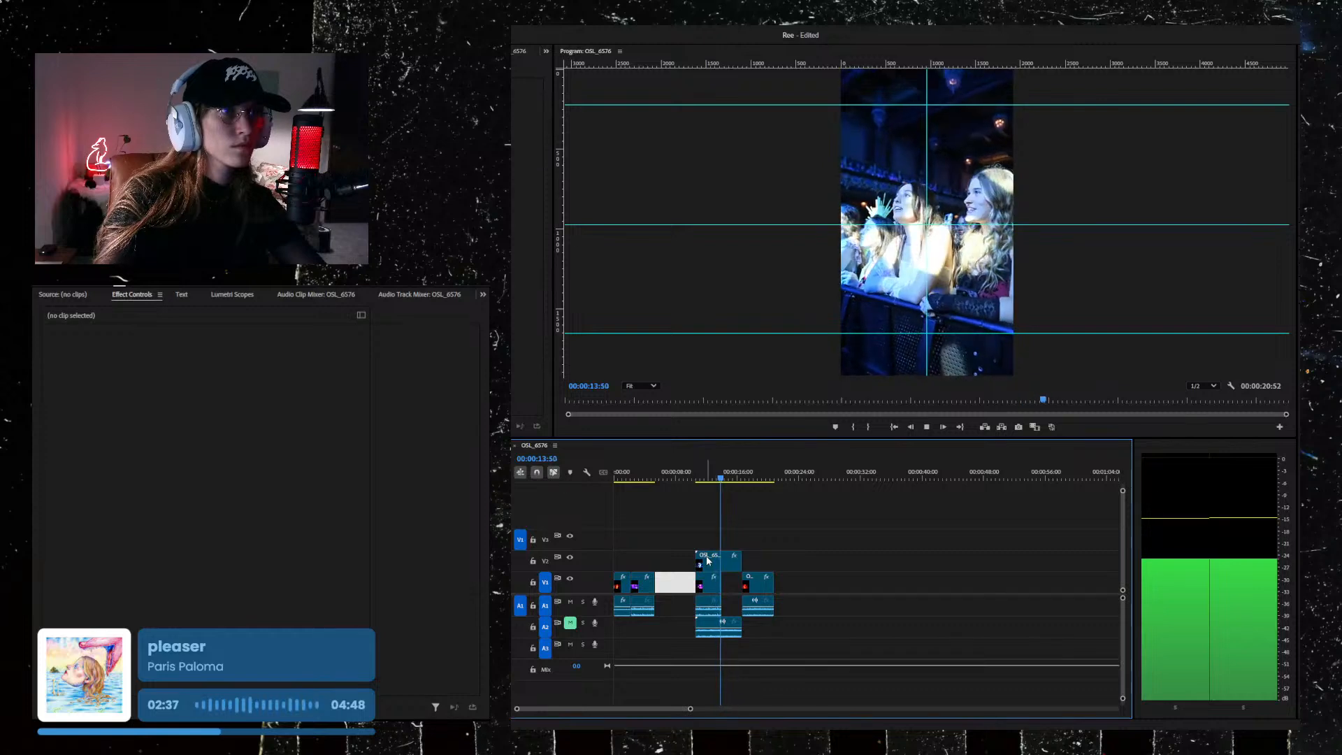
Step: Play through the OSL_6536.MOV crowd clip on V2, split it at 00:00:13:14 and delete its tail
{"action": "left_click_drag", "start_coordinate": [726, 482], "coordinate": [697, 486]}
{"action": "key", "text": "space"}
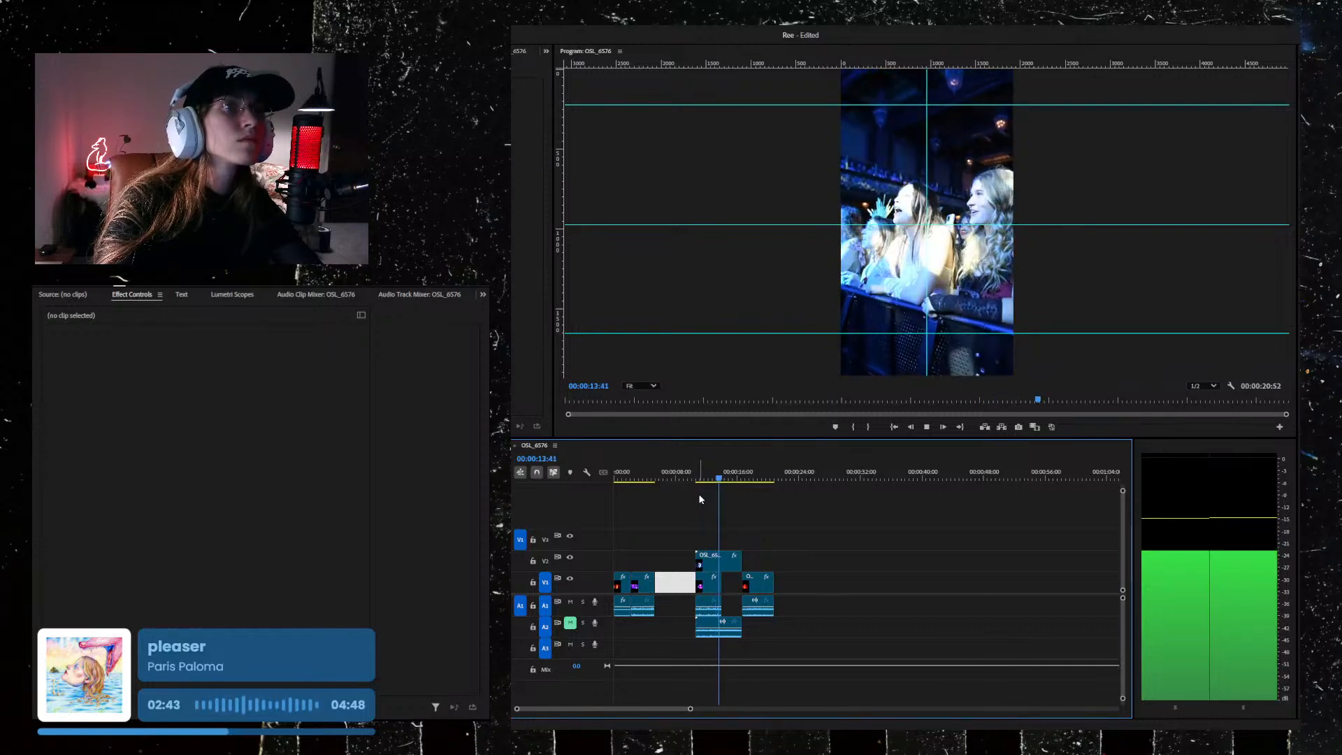
{"action": "key", "text": "space"}
{"action": "left_click_drag", "start_coordinate": [726, 484], "coordinate": [701, 487]}
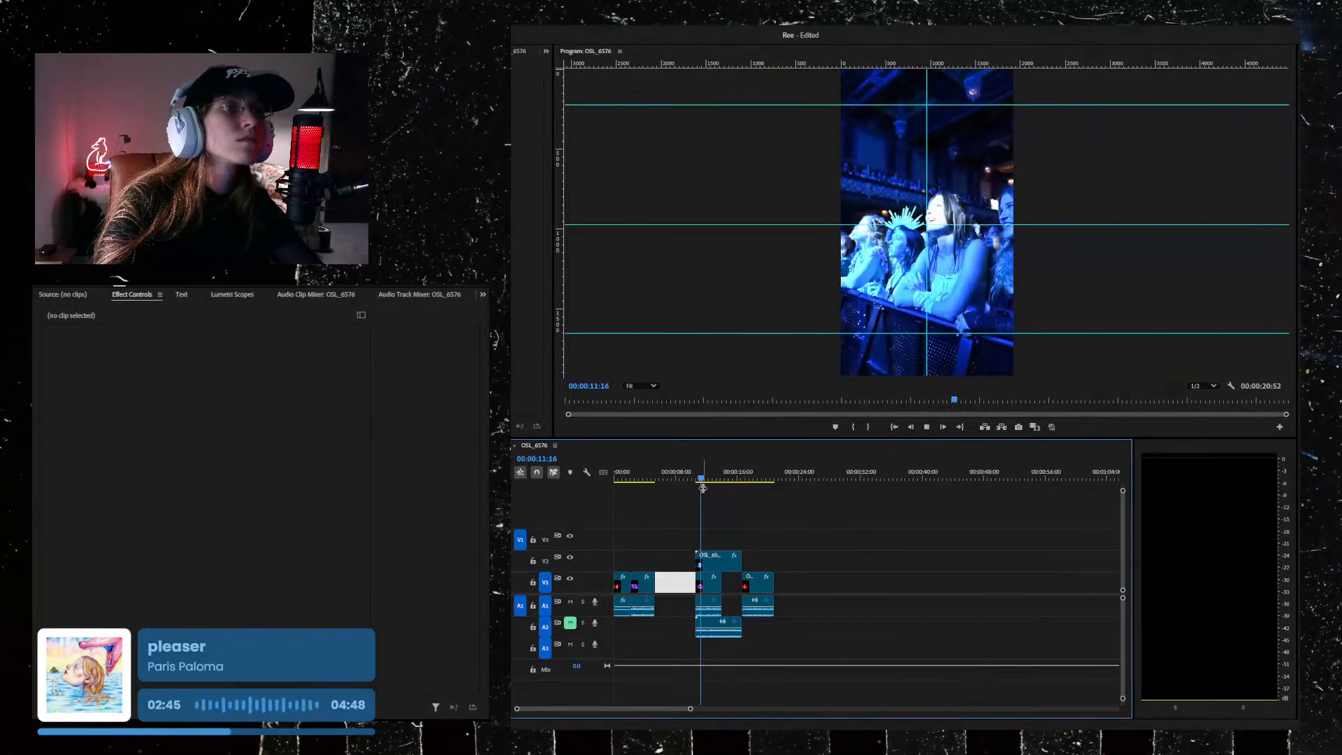
{"action": "key", "text": "space"}
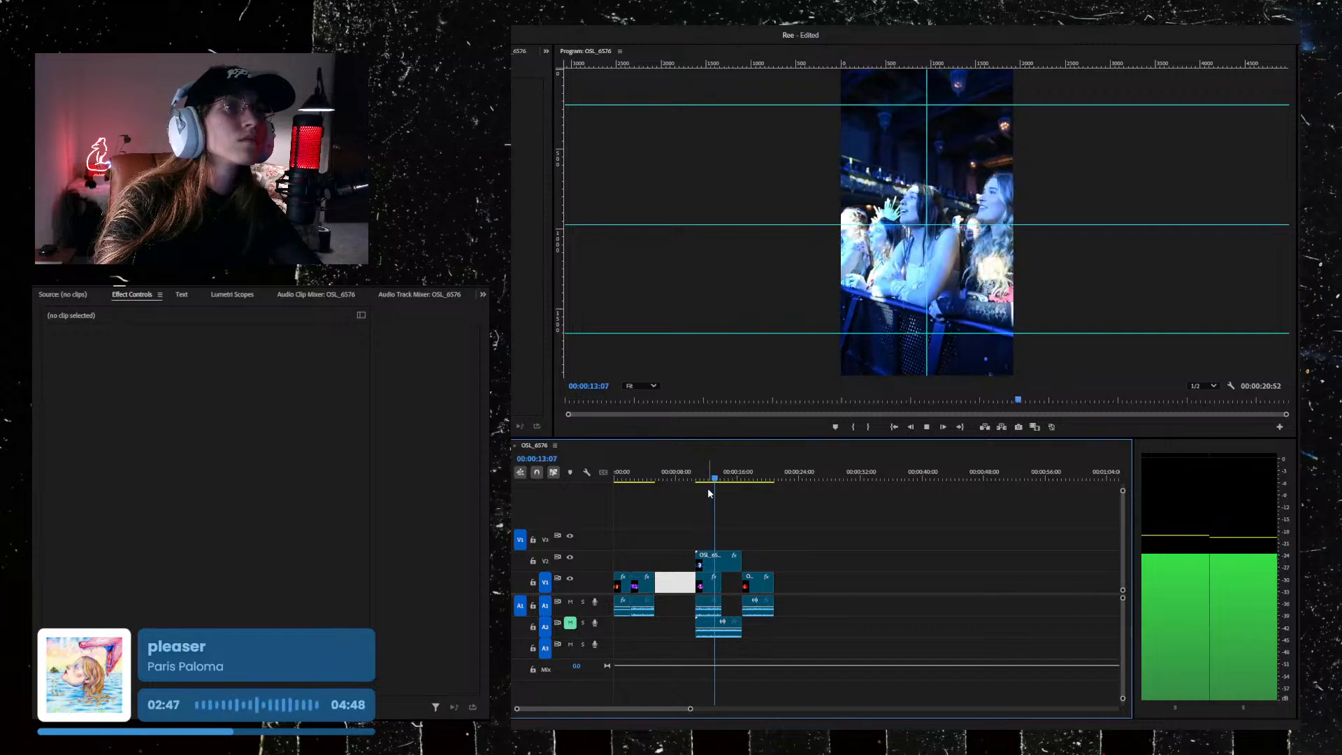
{"action": "key", "text": "space"}
{"action": "left_click", "coordinate": [734, 565]}
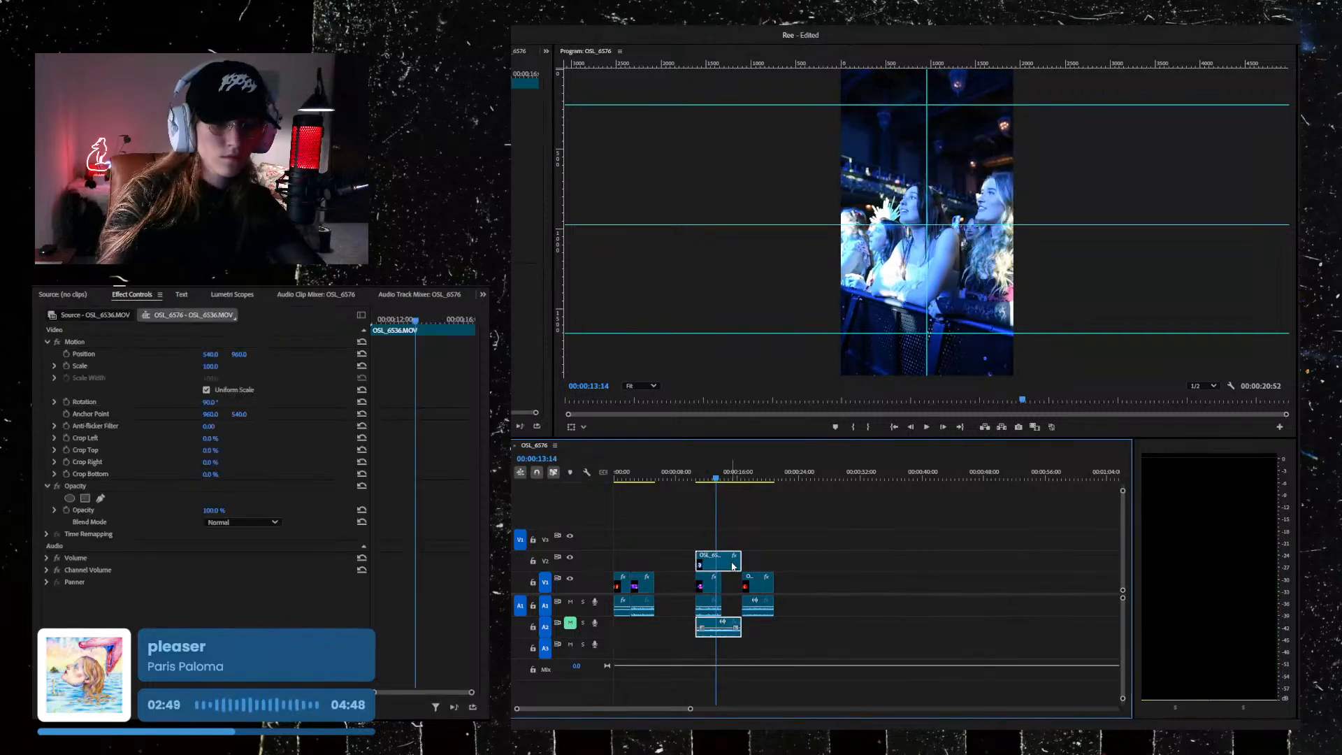
{"action": "key", "text": "ctrl+k"}
{"action": "left_click", "coordinate": [731, 565]}
{"action": "key", "text": "Delete"}
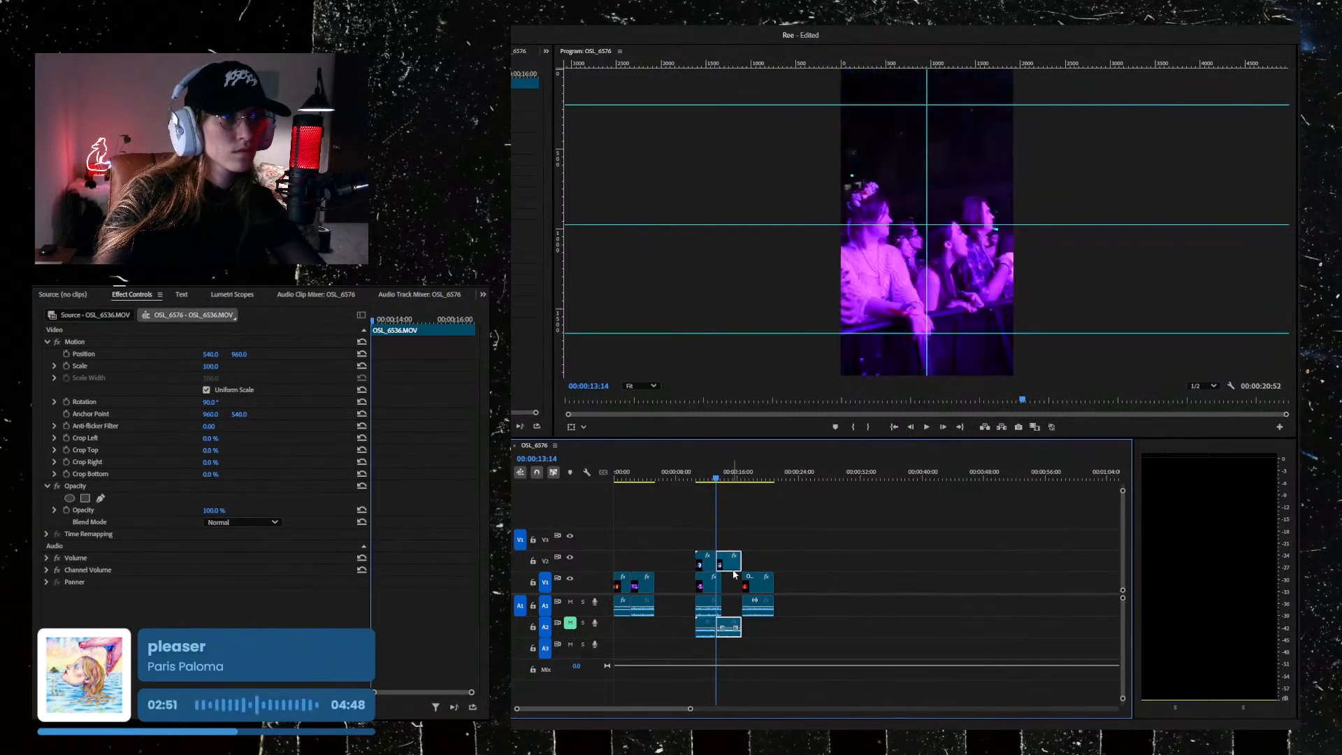
Step: Delete the purple crowd clip beneath OSL_6536.MOV and move the shortened clip onto V1 and A1, directly against the following clip
{"action": "key", "text": "Delete"}
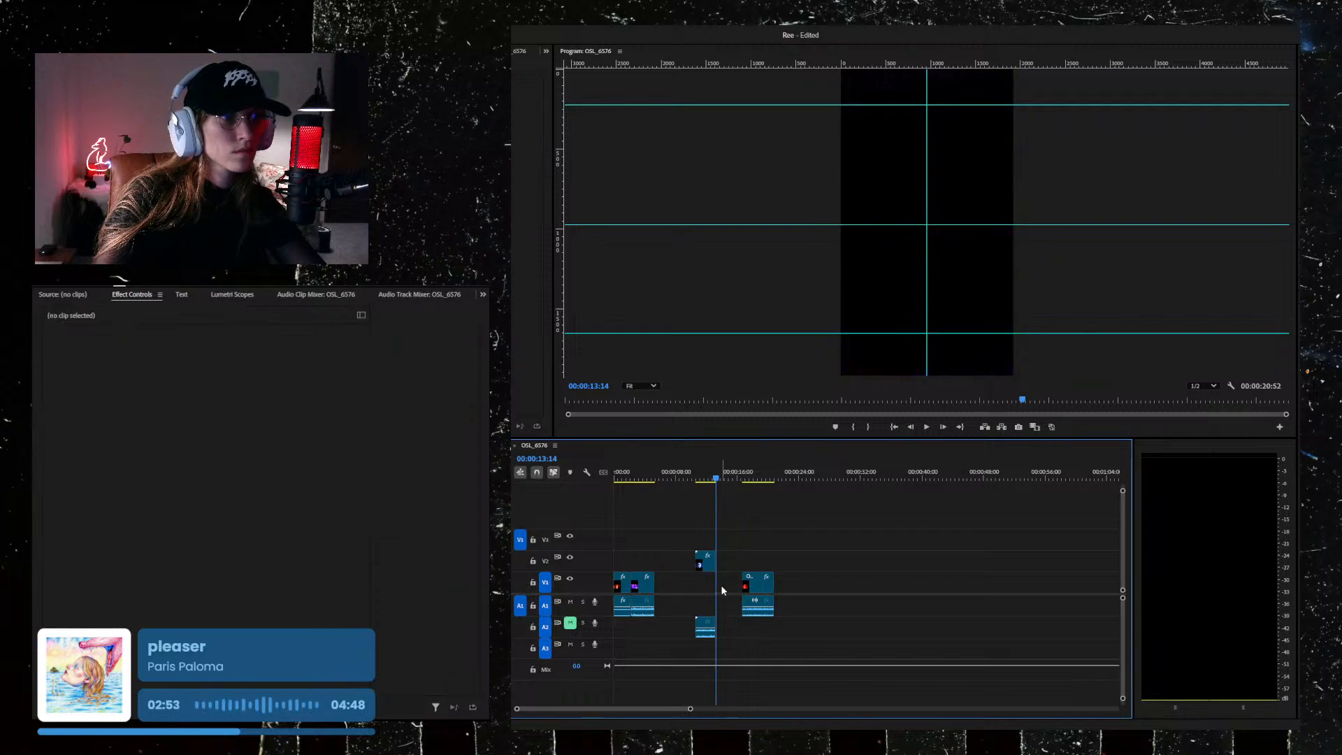
{"action": "left_click_drag", "start_coordinate": [707, 563], "coordinate": [734, 584]}
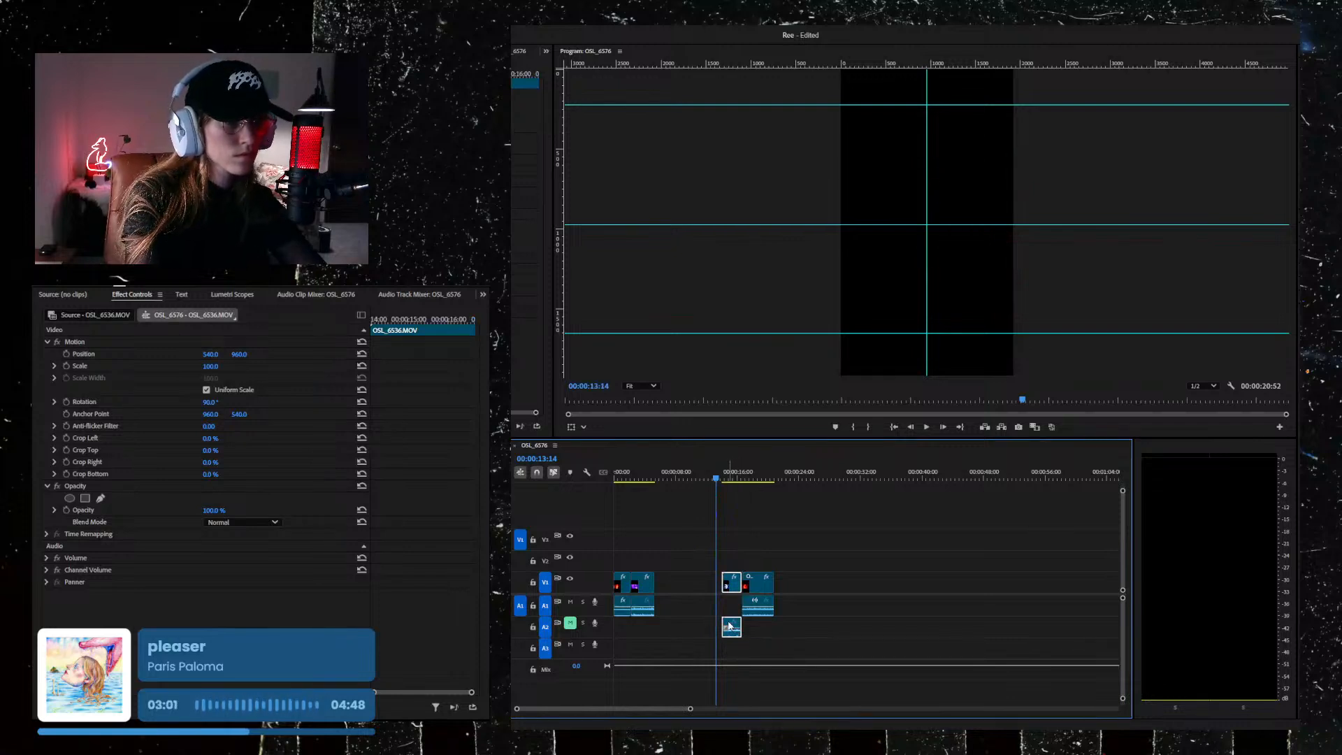
{"action": "left_click_drag", "start_coordinate": [728, 625], "coordinate": [729, 605]}
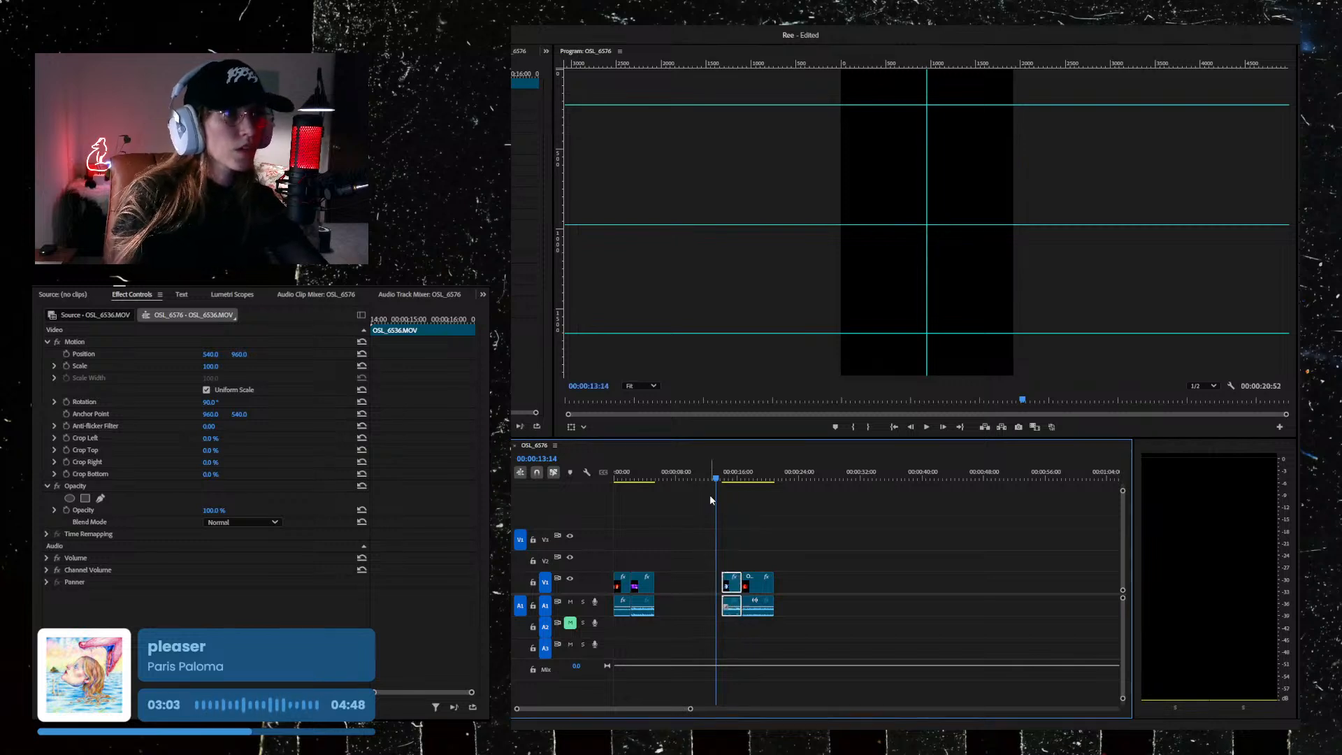
Step: Play the sequence from the start to review the opening clips
{"action": "left_click_drag", "start_coordinate": [714, 479], "coordinate": [563, 521]}
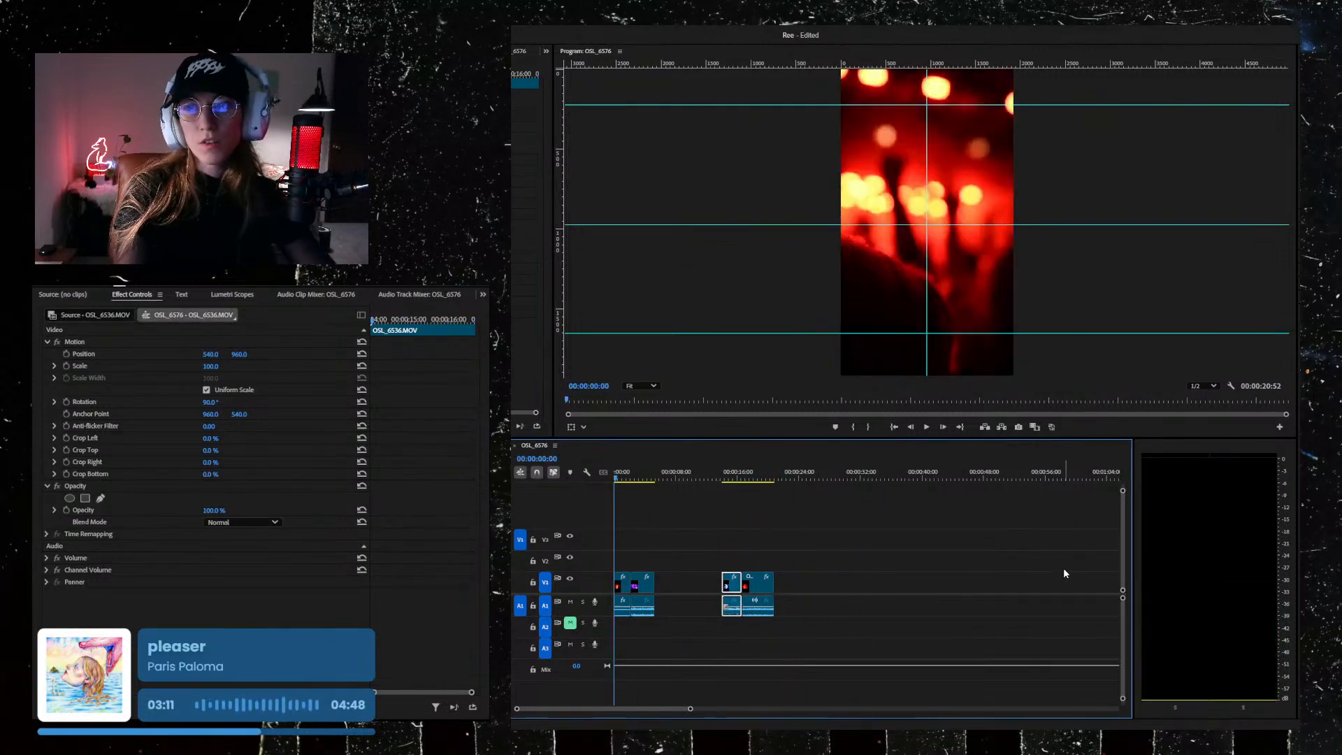
{"action": "key", "text": "space"}
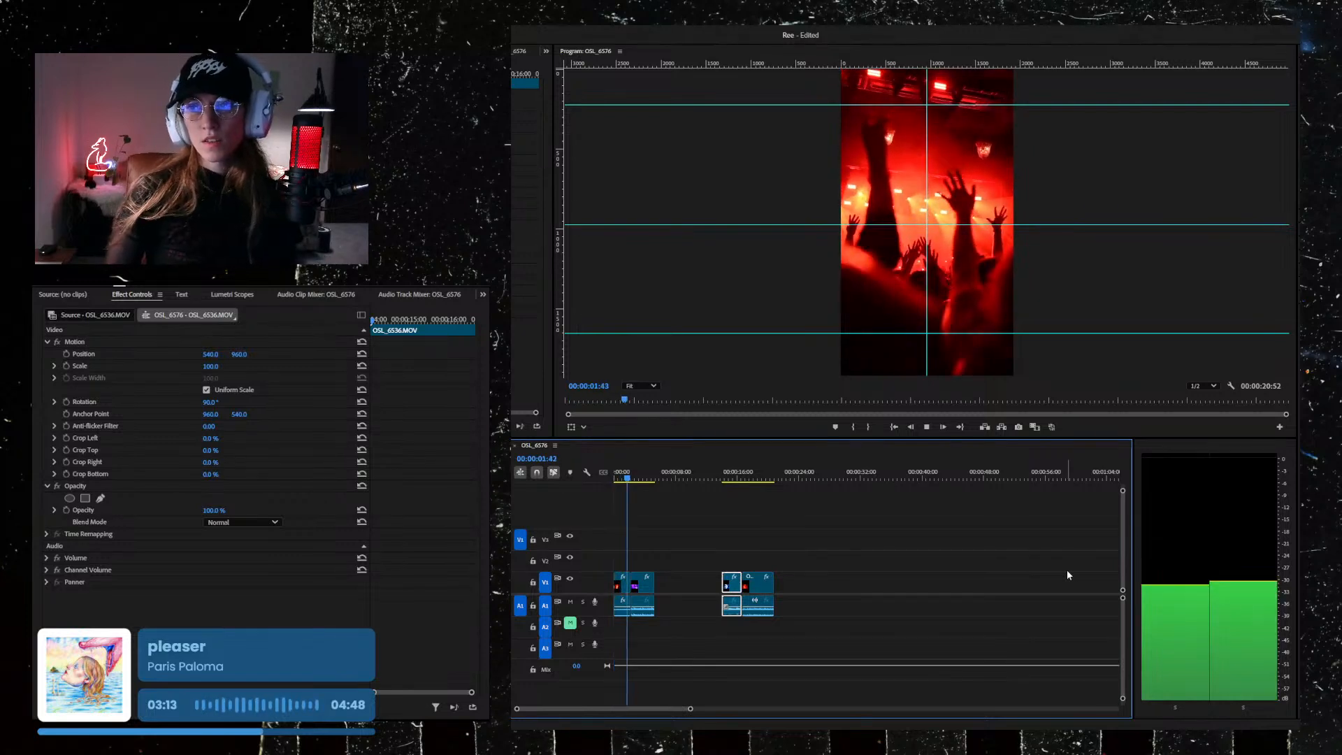